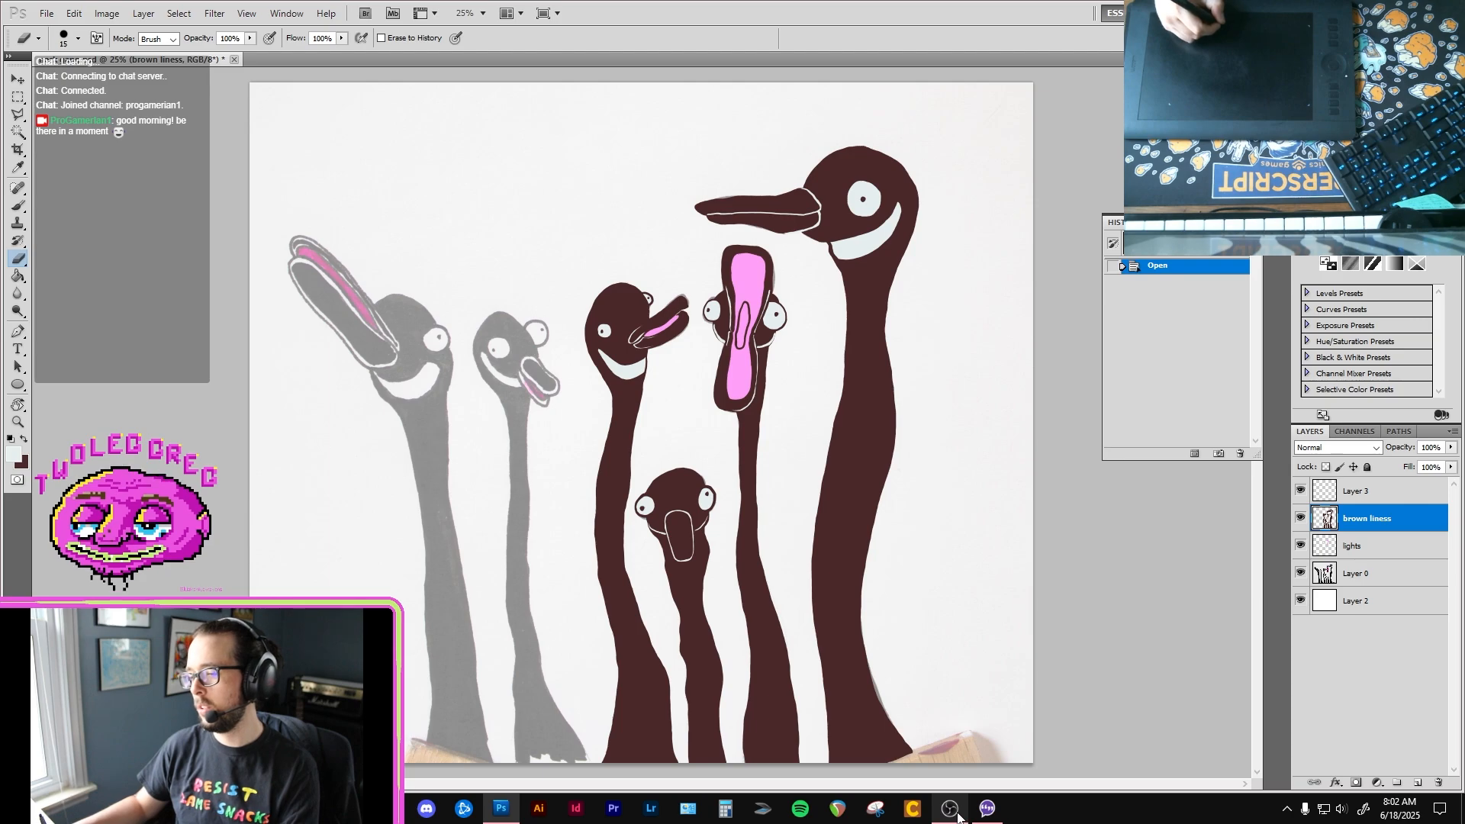
pyautogui.click(960, 819)
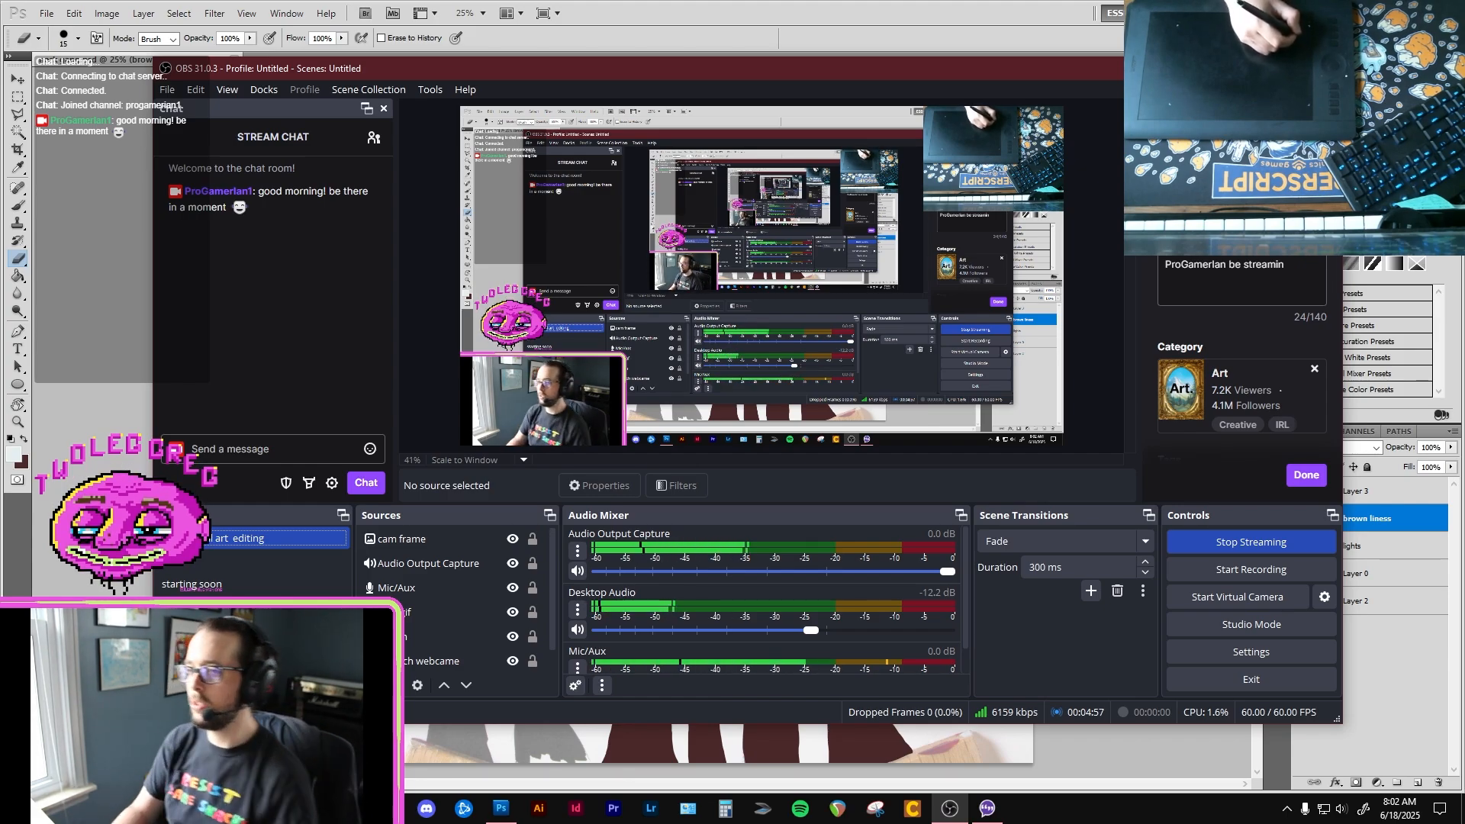
pyautogui.rightClick(144, 568)
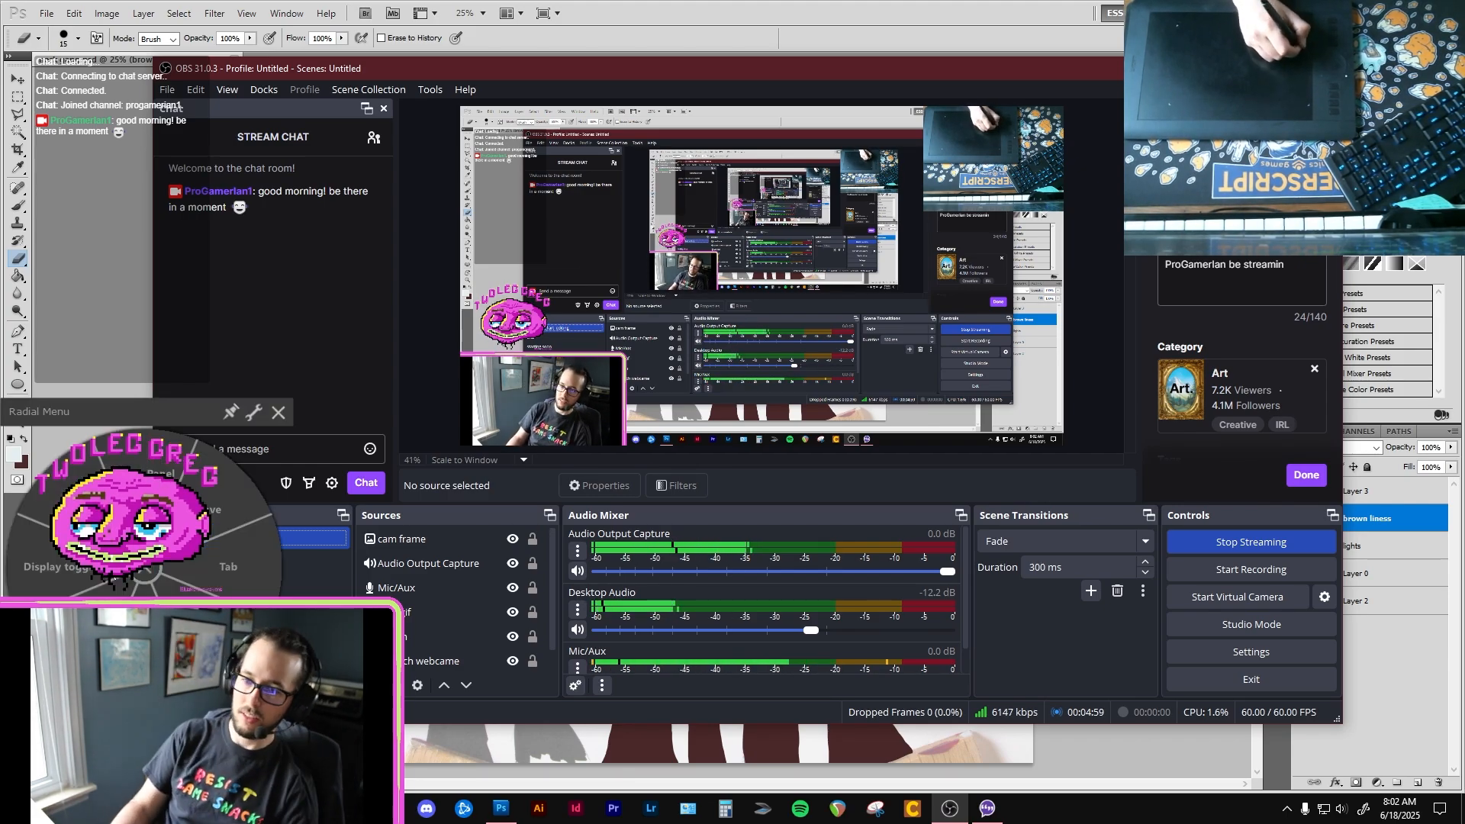
pyautogui.click(144, 569)
pyautogui.click(144, 568)
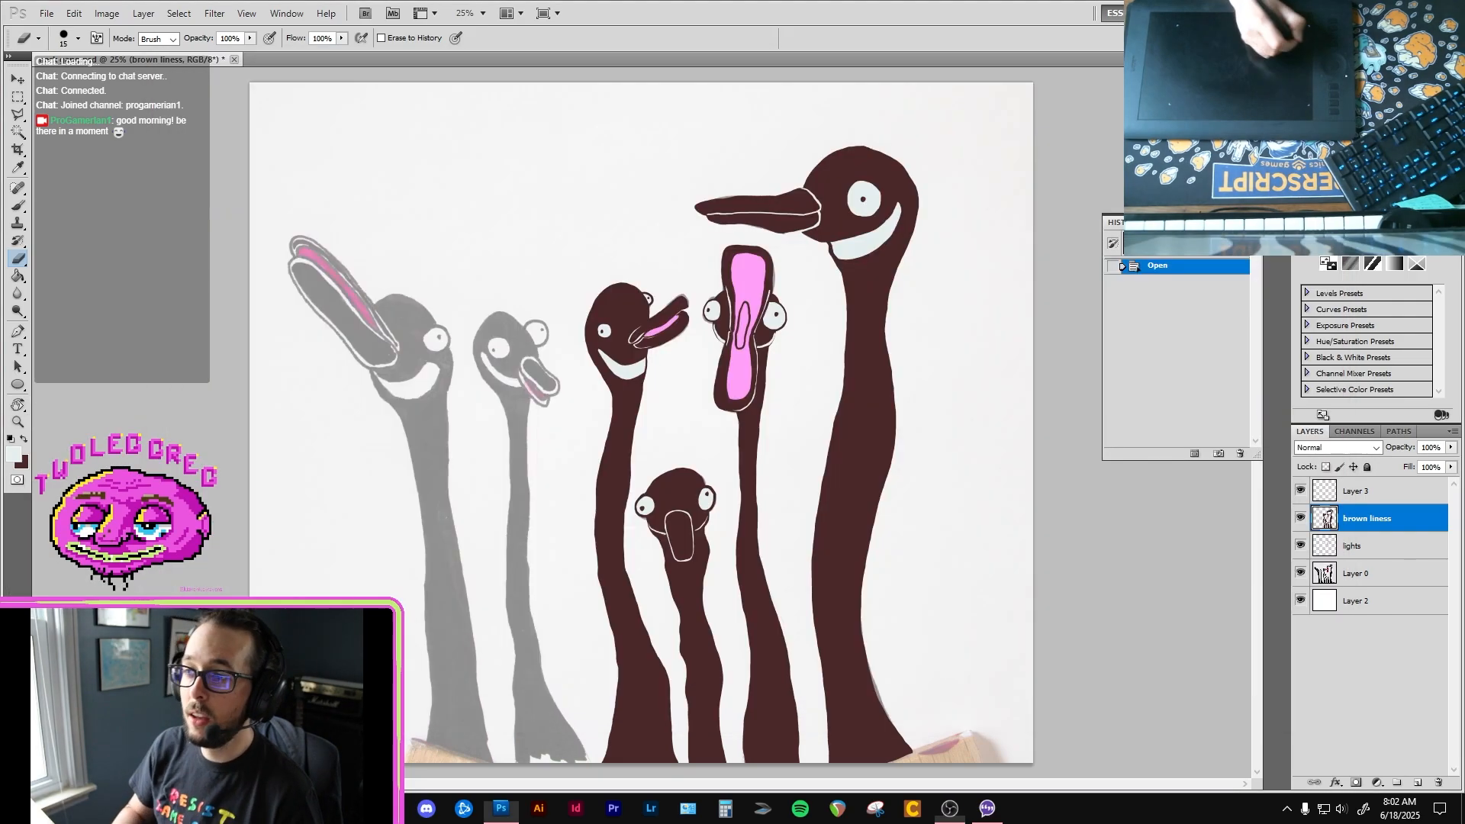
# Step: Paint a dark brown line along the left edge of the second bird's upper neck with a size 30 brush
pyautogui.click(778, 490)
pyautogui.press('b')
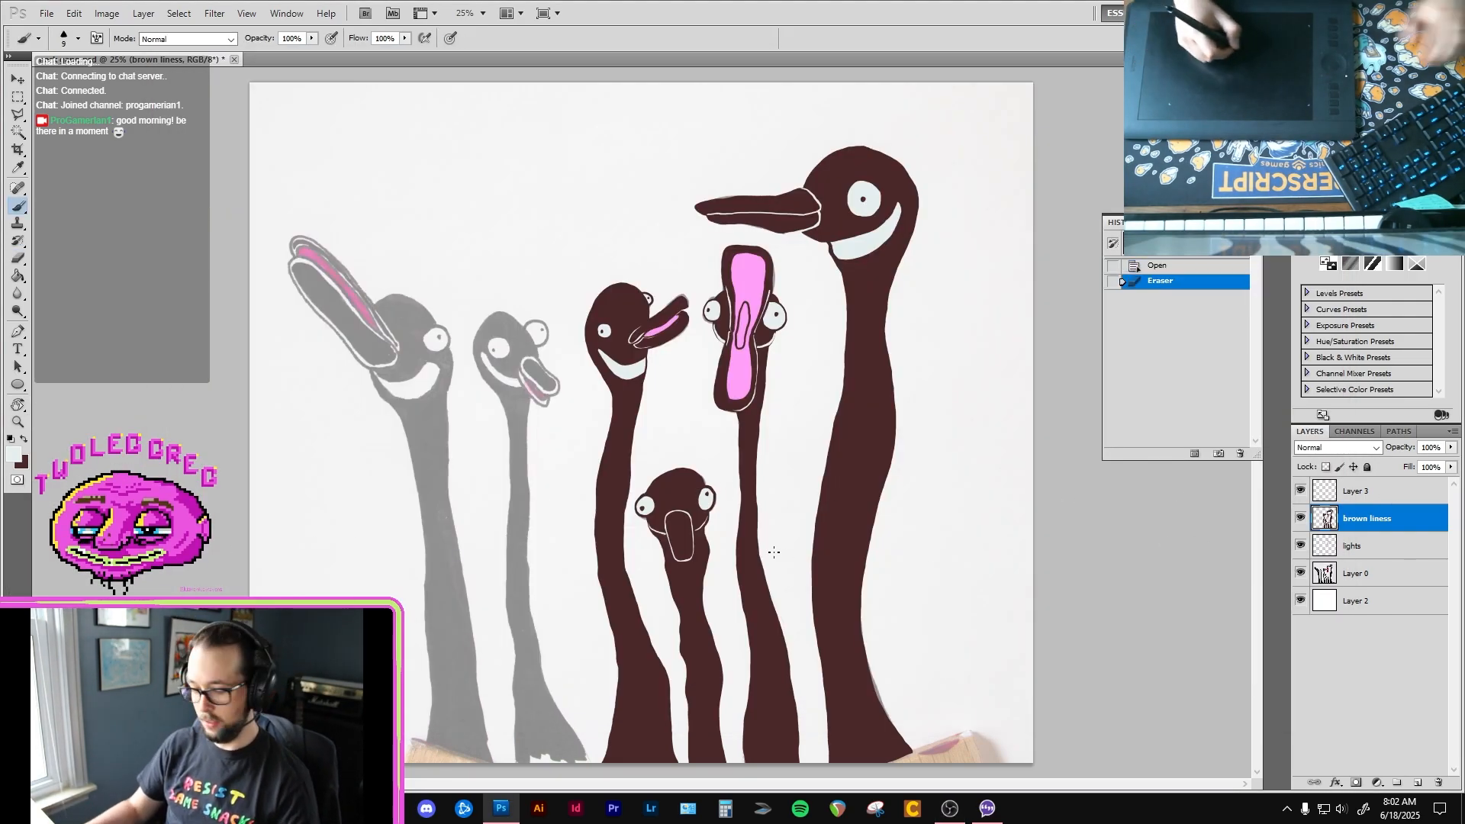
pyautogui.press(']')
pyautogui.press(']')
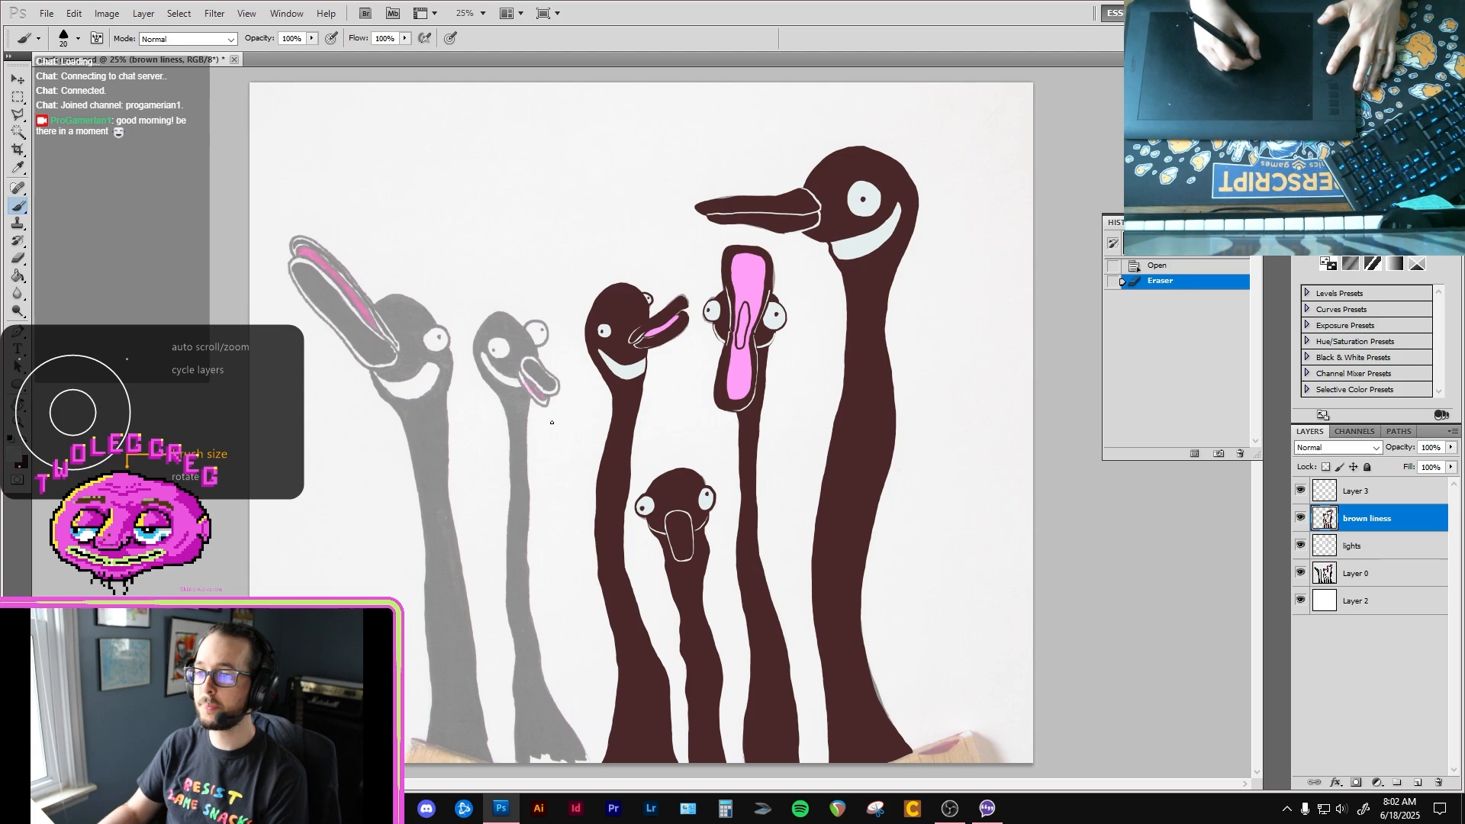
pyautogui.press(']')
pyautogui.keyDown('ctrl'); pyautogui.click(555, 599); pyautogui.keyUp('ctrl')
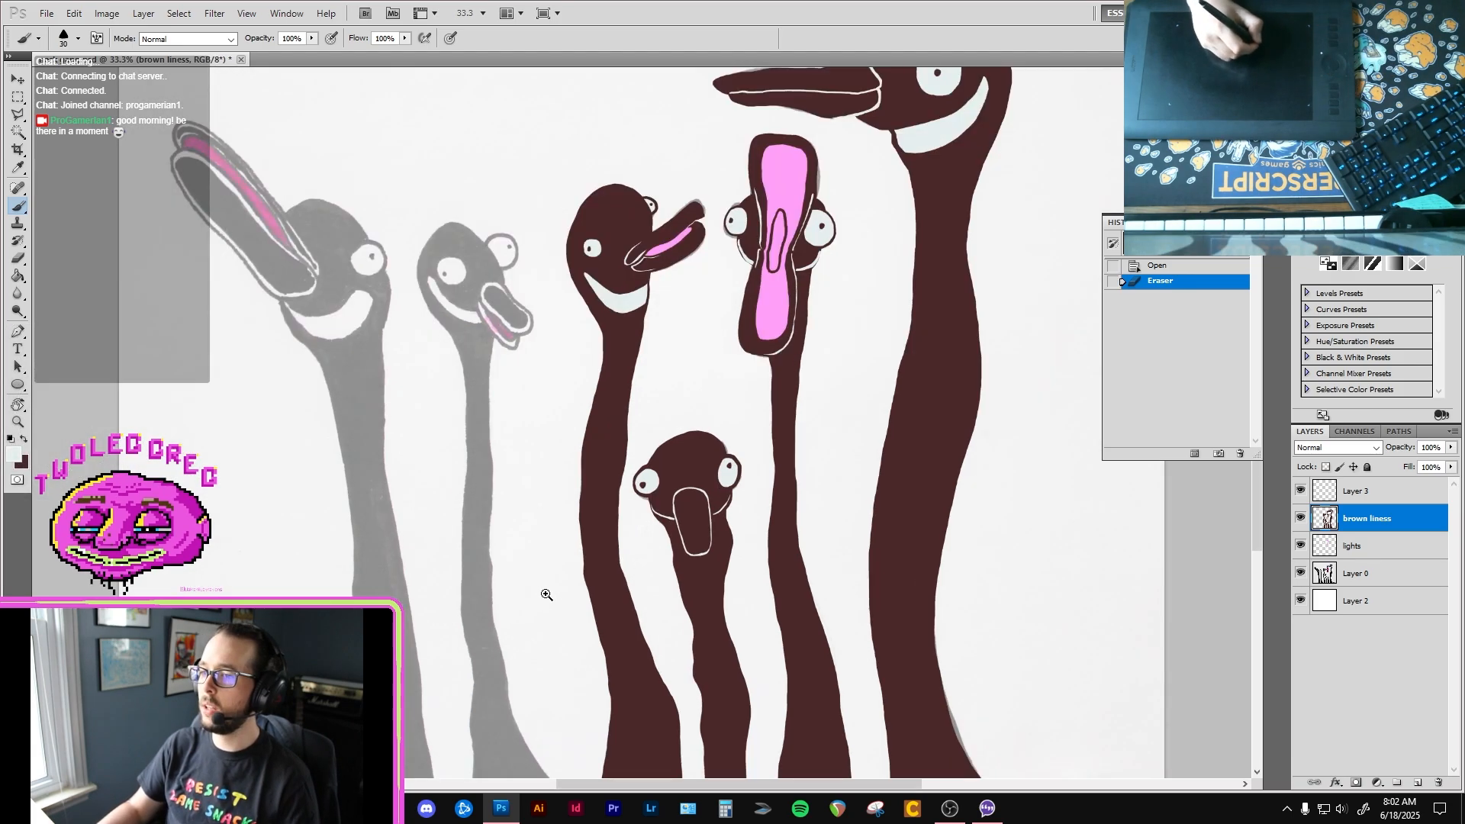
pyautogui.keyDown('ctrl'); pyautogui.click(546, 596); pyautogui.keyUp('ctrl')
pyautogui.moveTo(484, 569); pyautogui.dragTo(547, 304)
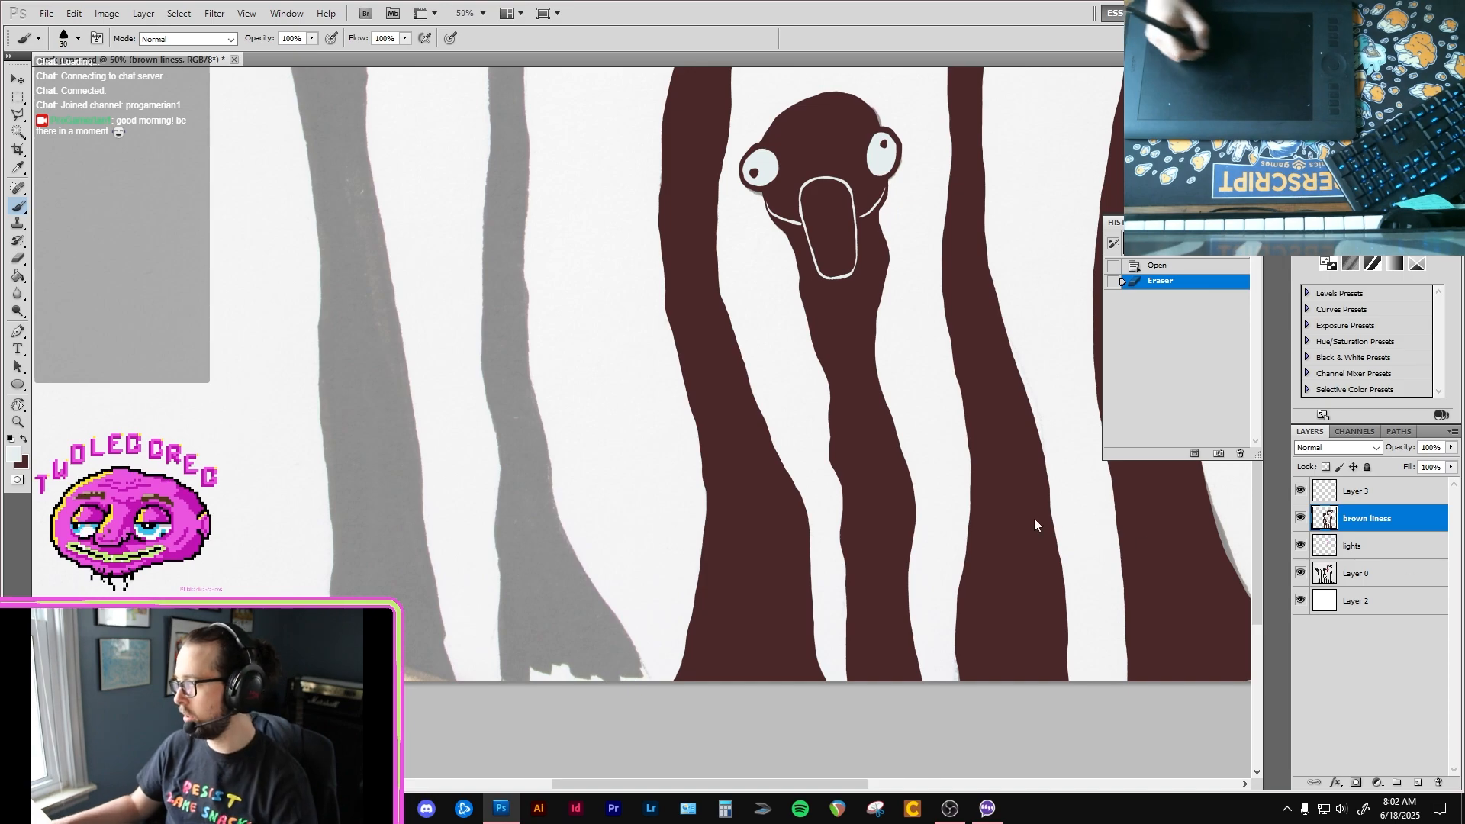
pyautogui.moveTo(537, 401); pyautogui.dragTo(544, 470)
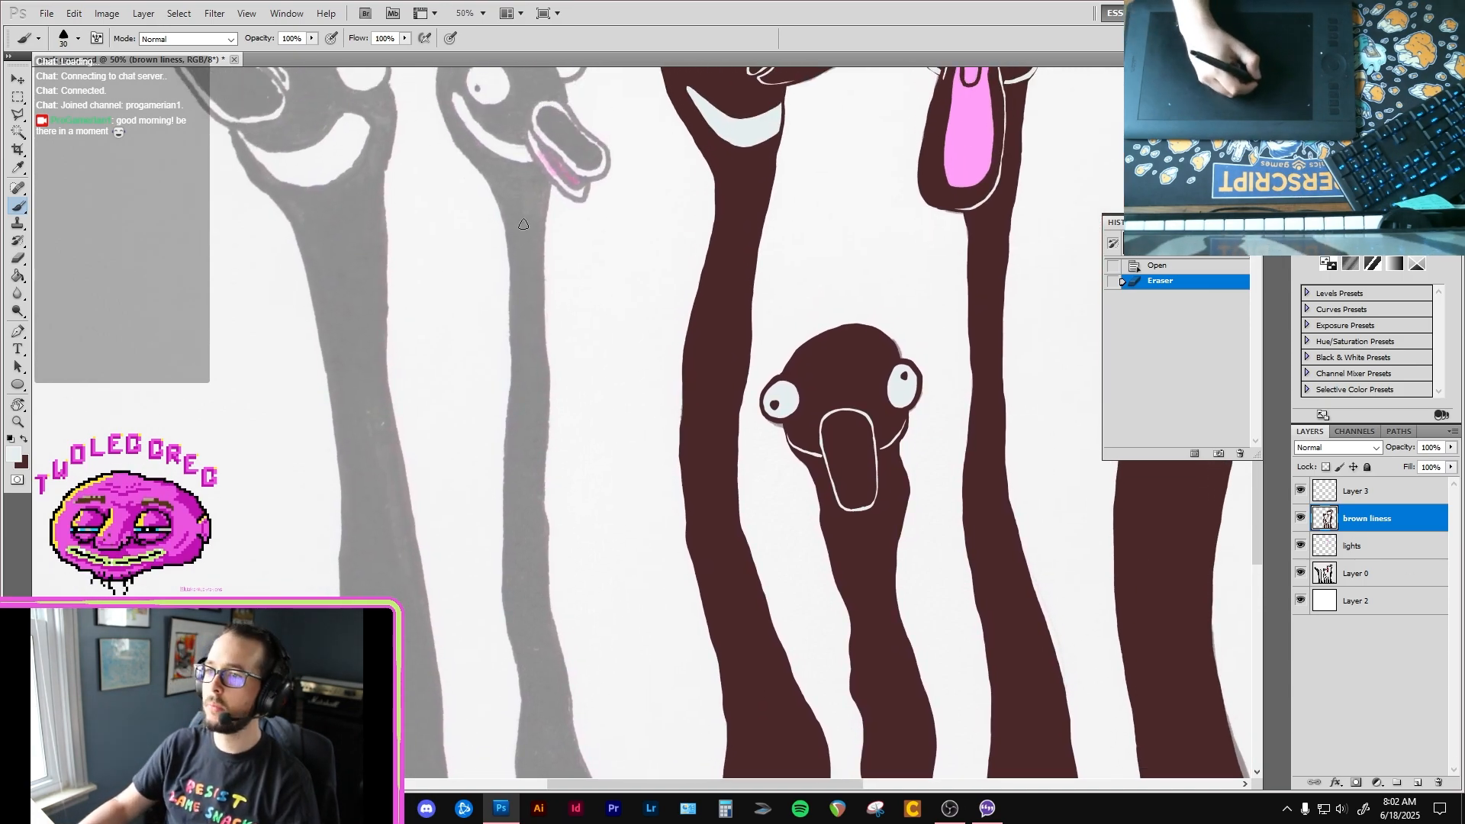
pyautogui.moveTo(490, 183)
pyautogui.mouseDown()
pyautogui.moveTo(514, 251)
pyautogui.moveTo(498, 539)
pyautogui.mouseUp()
pyautogui.hotkey('ctrl', 'z')
pyautogui.press('x')
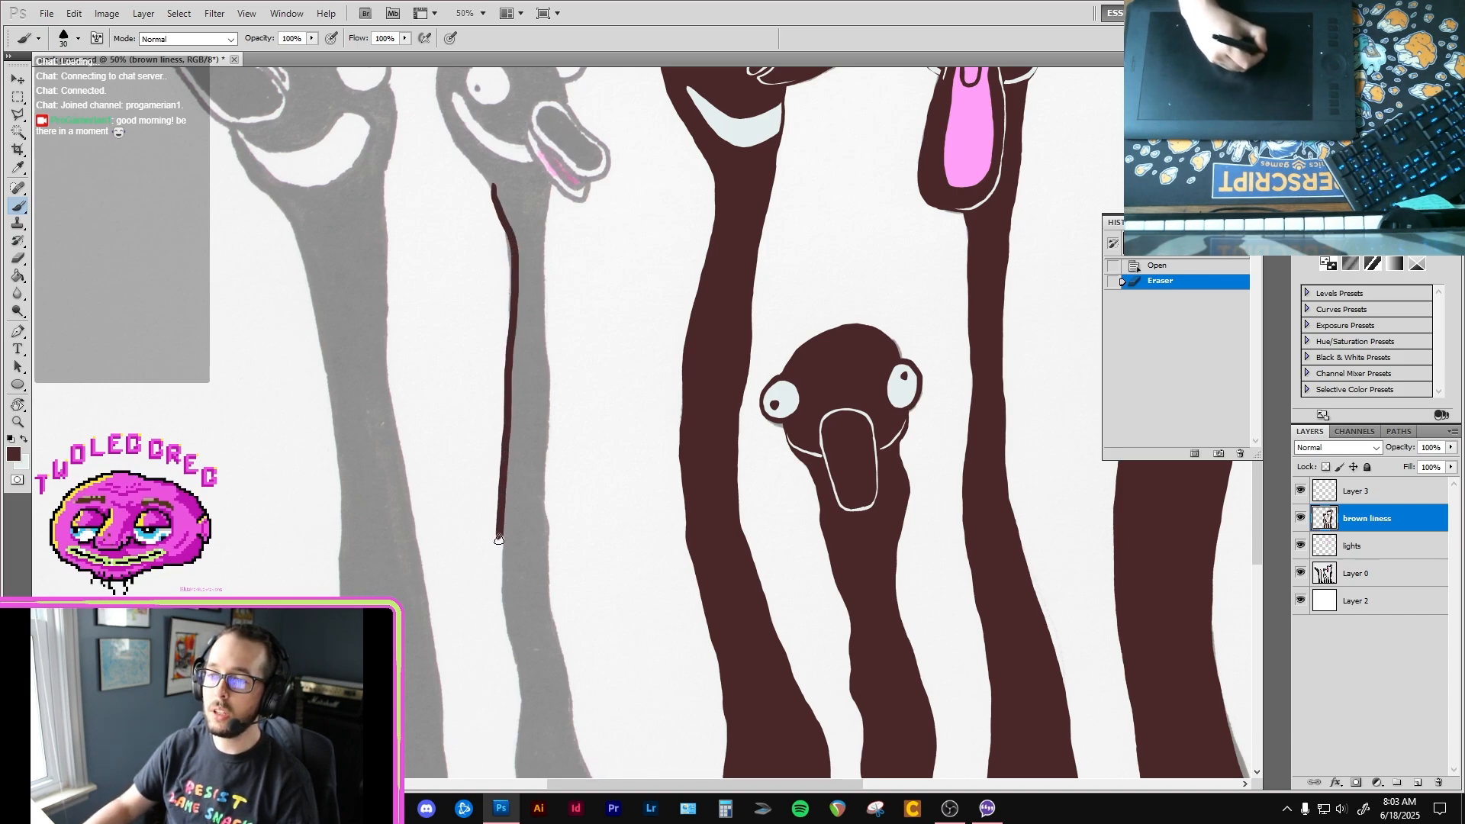
# Step: Extend the brown outline down the left edge of the second bird's neck to the bottom of the canvas
pyautogui.moveTo(522, 774); pyautogui.dragTo(522, 777)
pyautogui.moveTo(533, 720); pyautogui.dragTo(521, 526)
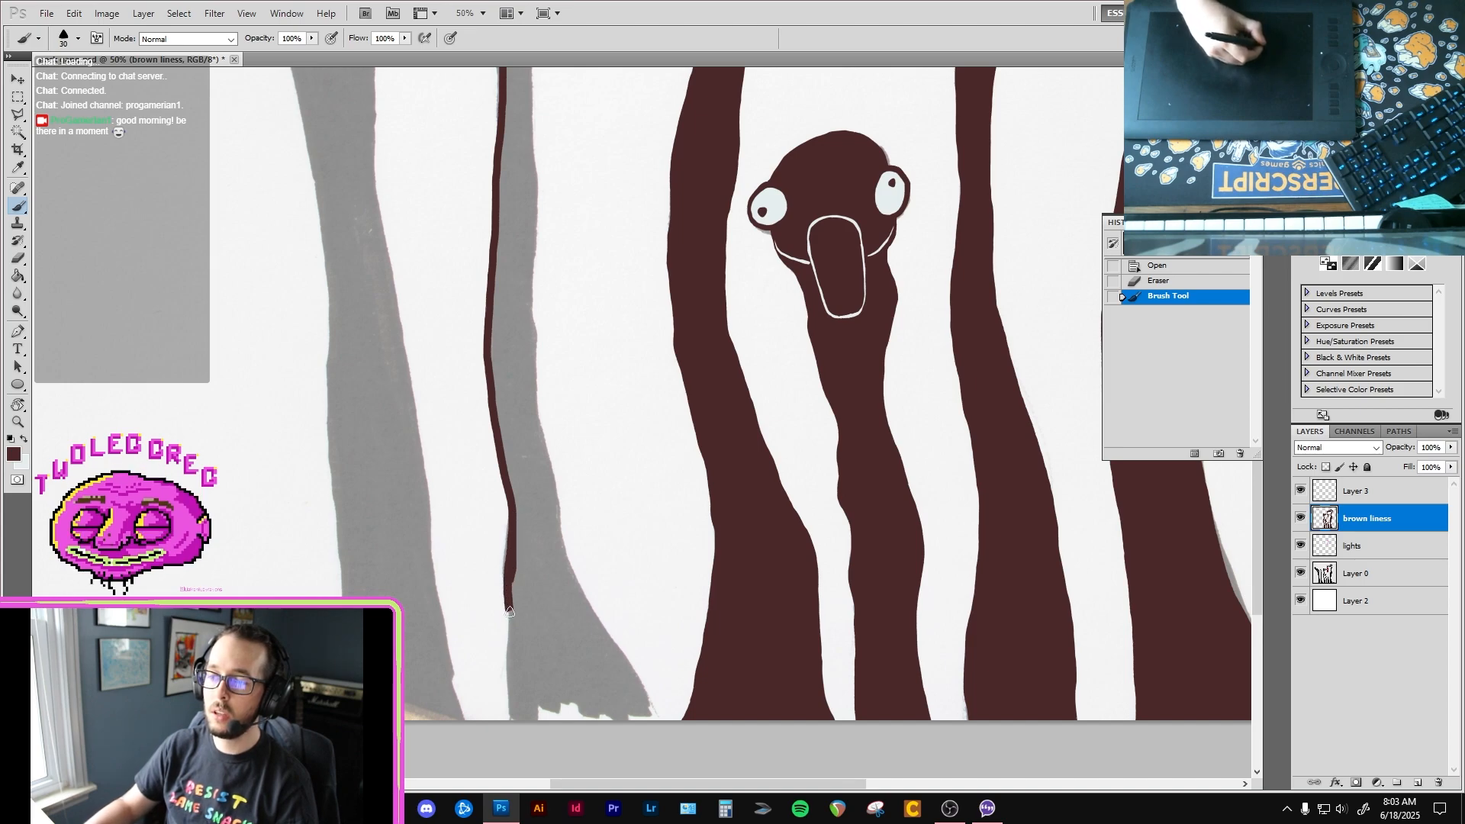
pyautogui.moveTo(509, 688); pyautogui.dragTo(510, 717)
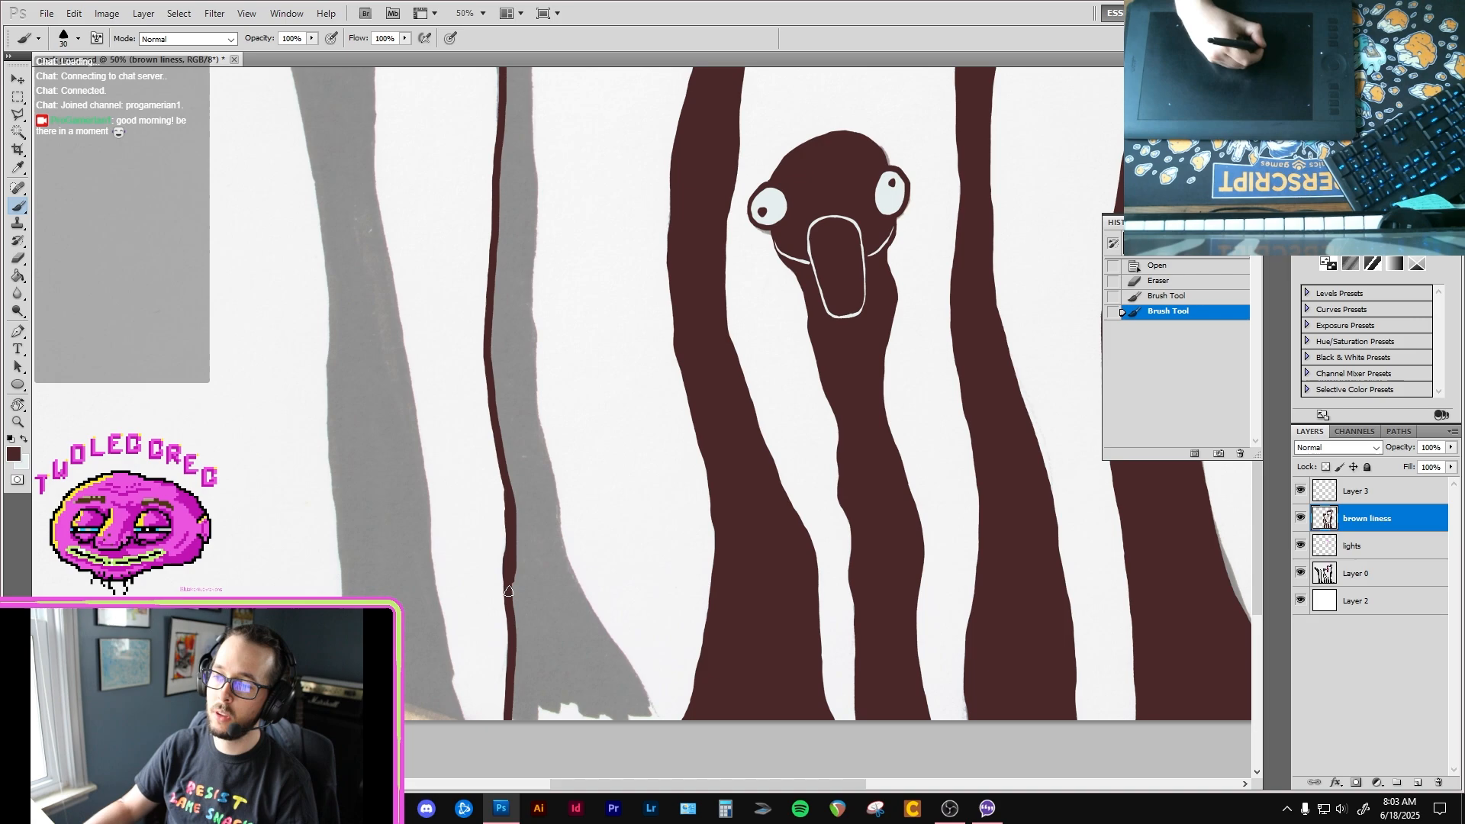
pyautogui.moveTo(509, 592); pyautogui.dragTo(510, 643)
# Step: Outline the second bird's head in brown, from the neck up the back, over the top and down to the beak
pyautogui.scroll(5, 508, 610)
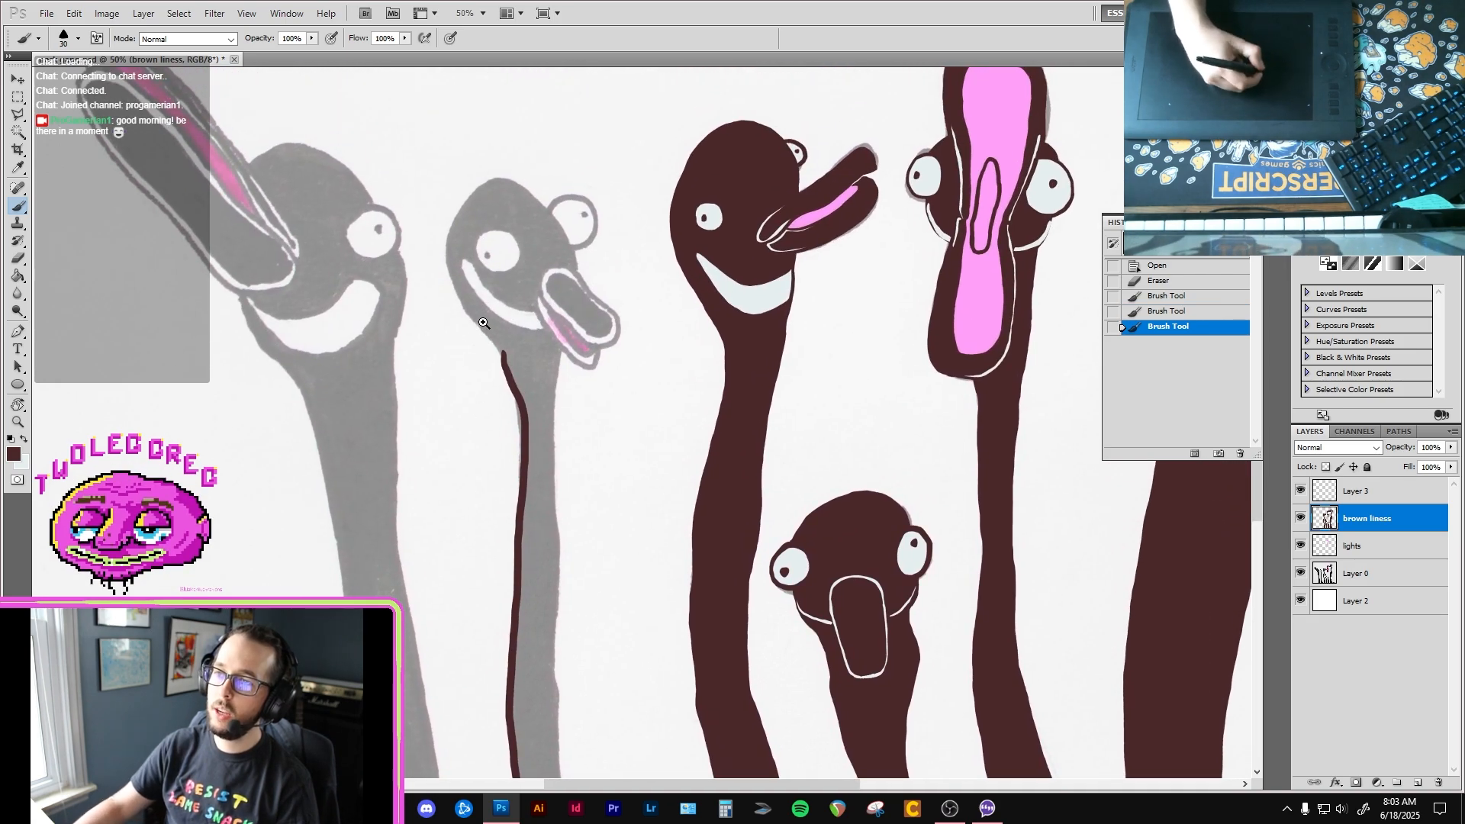
pyautogui.click(481, 320)
pyautogui.moveTo(443, 203)
pyautogui.mouseDown()
pyautogui.moveTo(441, 270)
pyautogui.moveTo(516, 370)
pyautogui.moveTo(534, 446)
pyautogui.mouseUp()
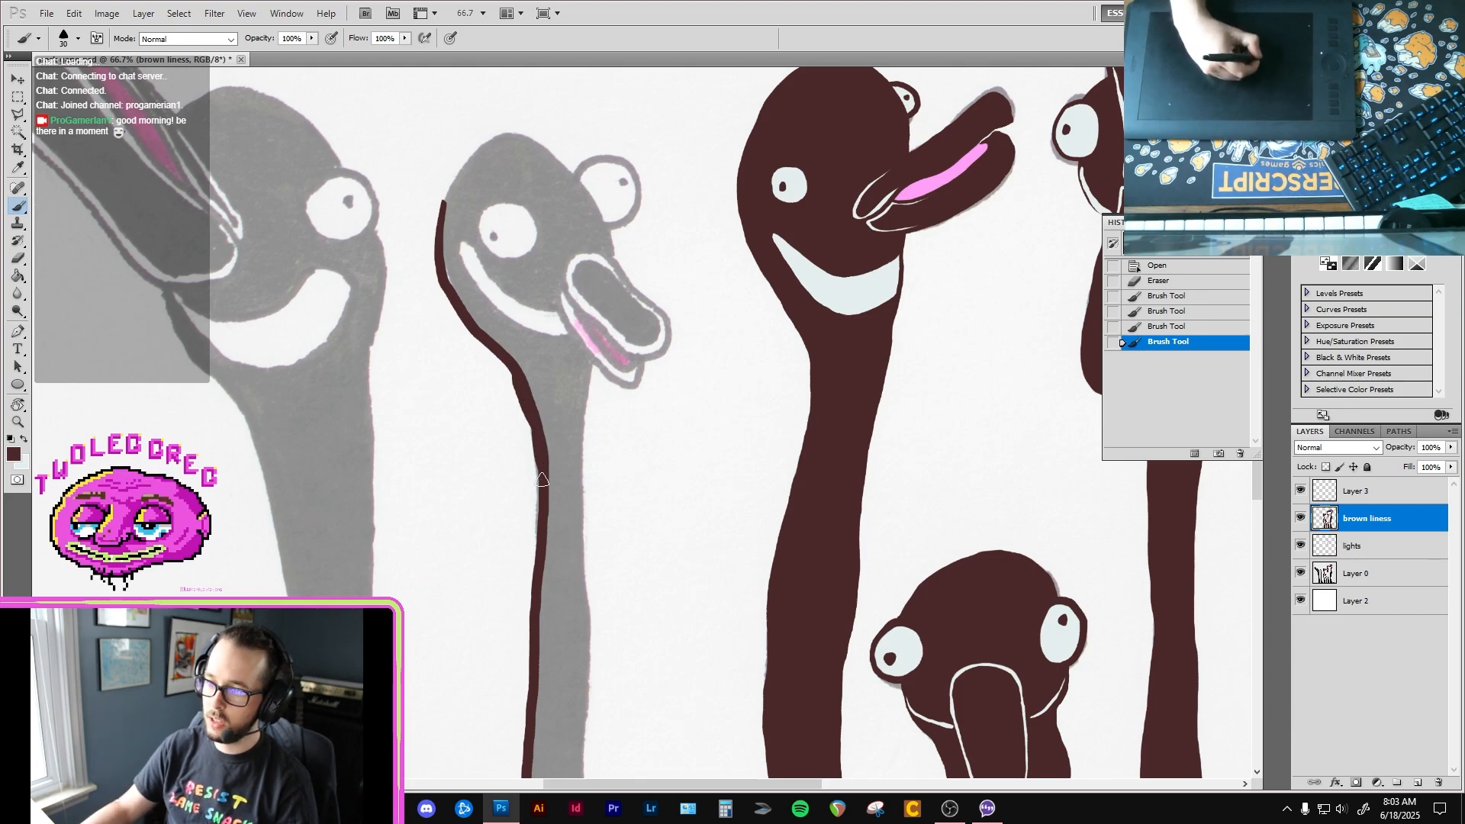
pyautogui.moveTo(537, 569); pyautogui.dragTo(538, 573)
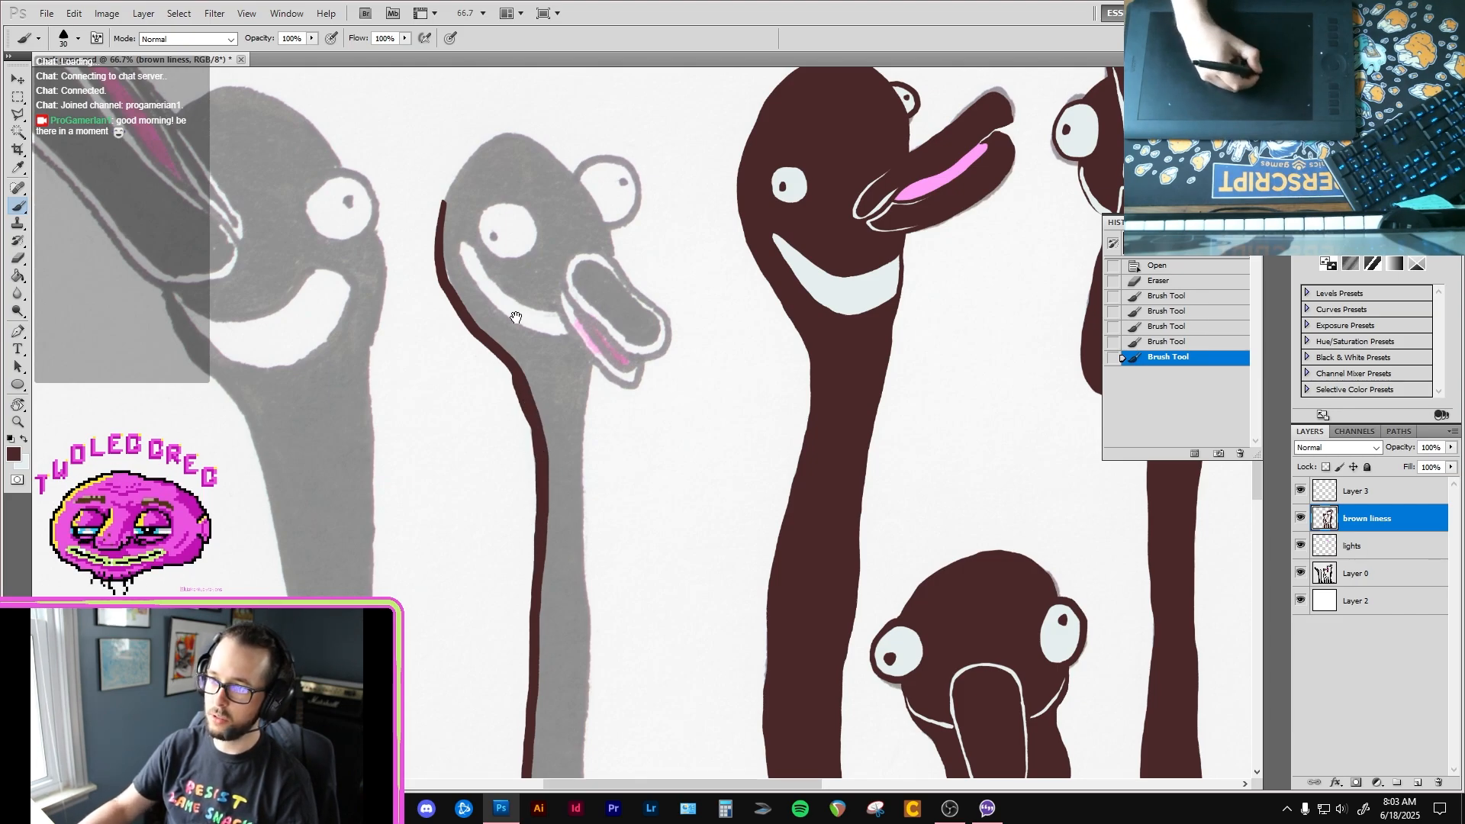
pyautogui.moveTo(458, 216); pyautogui.dragTo(458, 328)
pyautogui.keyDown('ctrl'); pyautogui.click(453, 328); pyautogui.keyUp('ctrl')
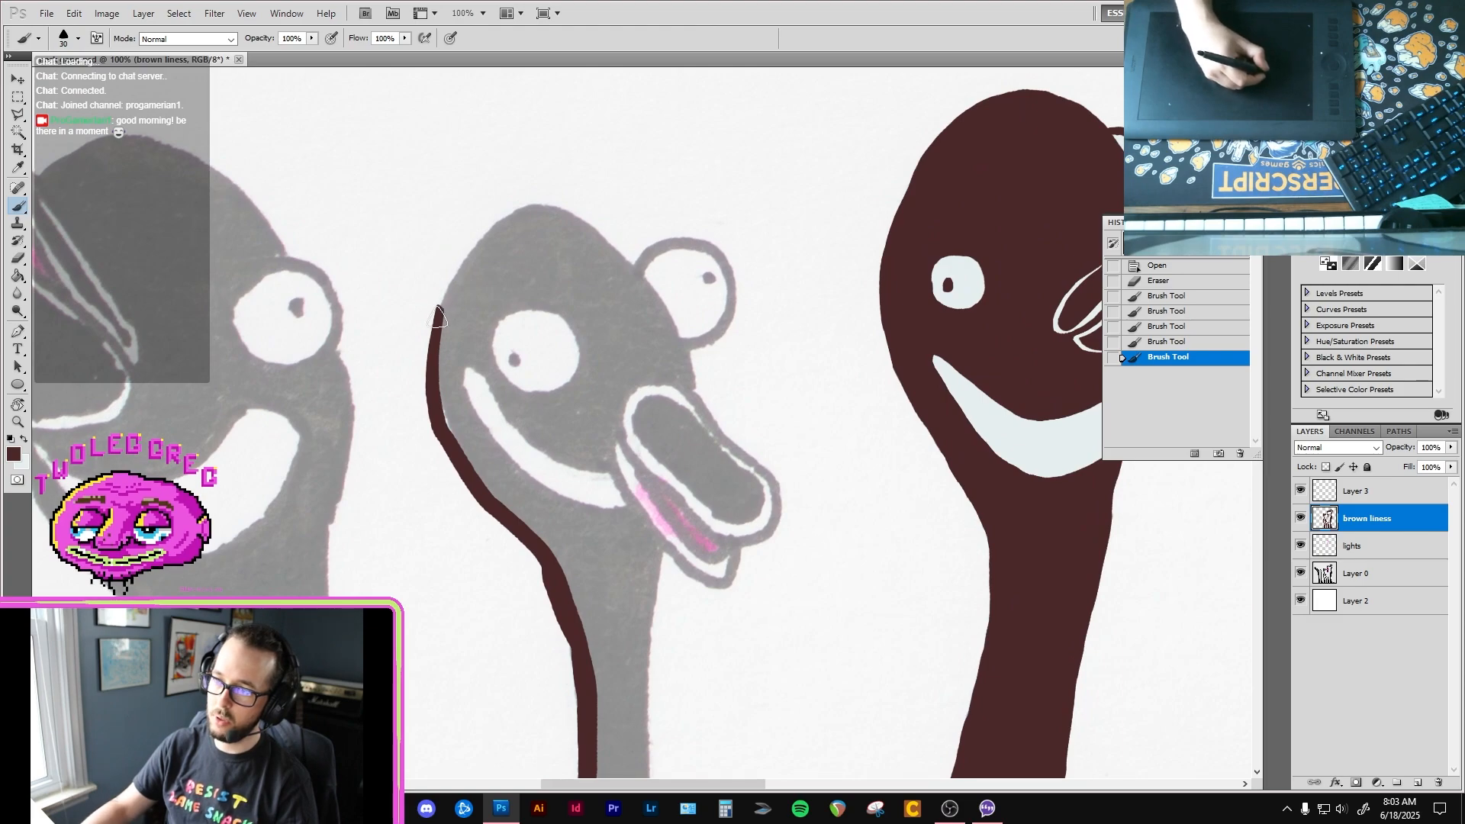
pyautogui.moveTo(527, 207)
pyautogui.mouseDown()
pyautogui.moveTo(593, 242)
pyautogui.moveTo(633, 288)
pyautogui.moveTo(646, 282)
pyautogui.moveTo(694, 395)
pyautogui.mouseUp()
pyautogui.click(632, 269)
# Step: Clean up the outer side of the brown line on the second bird's upper neck with a size 35 Eraser
pyautogui.moveTo(656, 575); pyautogui.dragTo(629, 302)
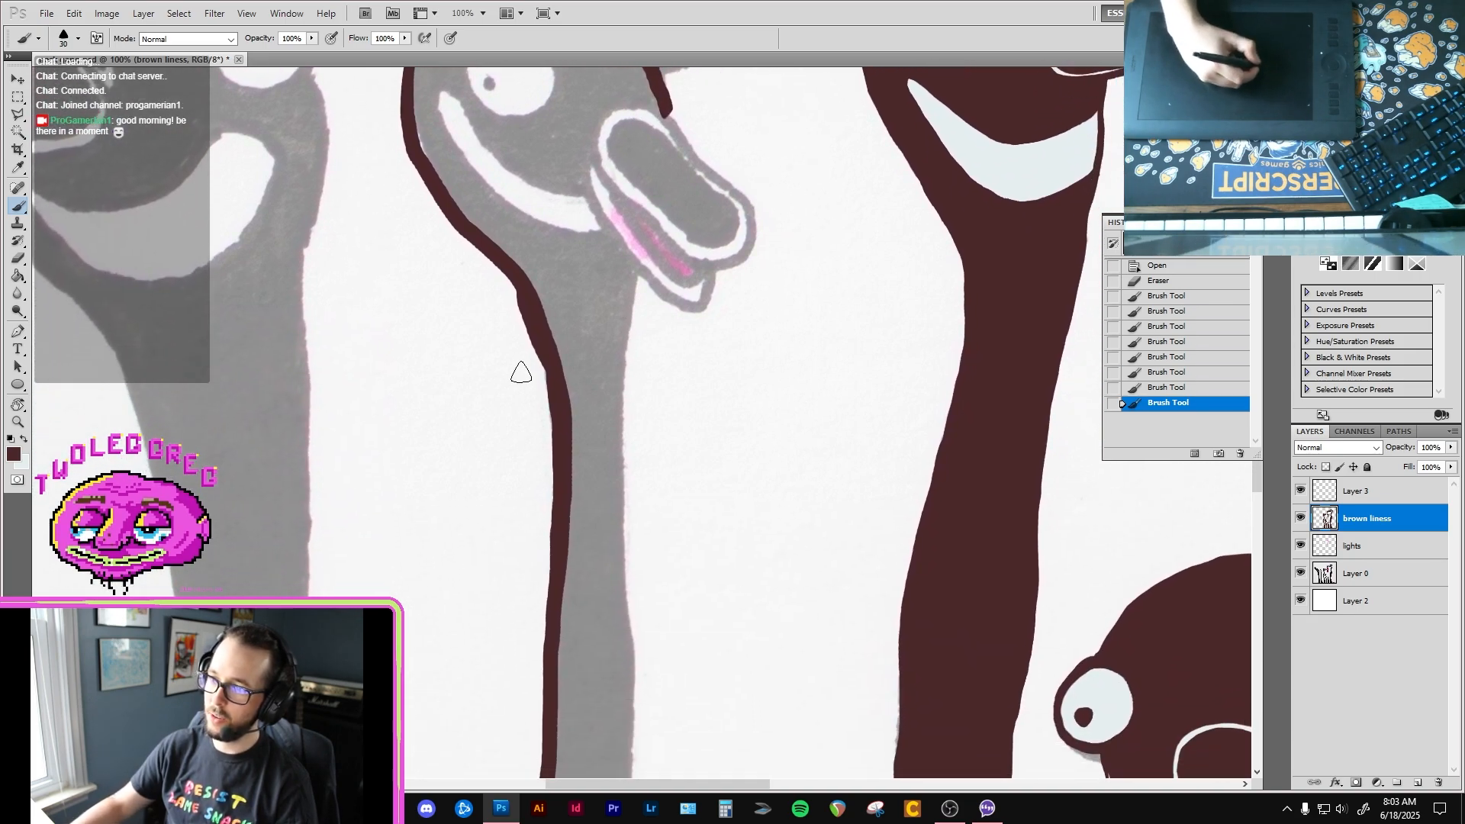
pyautogui.press('e')
pyautogui.moveTo(518, 311); pyautogui.dragTo(538, 361)
pyautogui.press(']')
pyautogui.press(']')
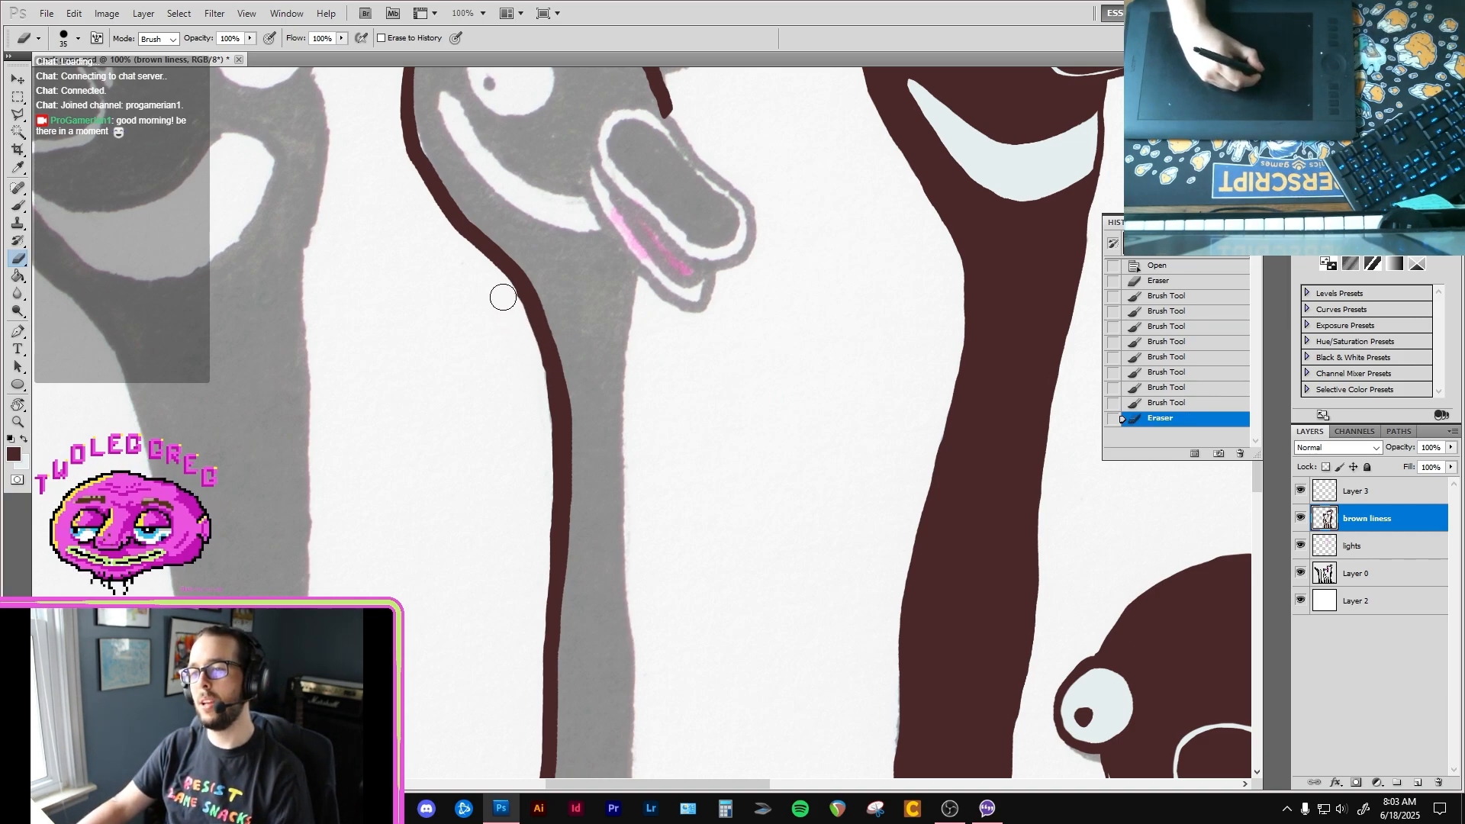
pyautogui.moveTo(530, 351); pyautogui.dragTo(543, 453)
# Step: Outline the second bird's upper and lower beak in brown with a size 10 brush
pyautogui.press('b')
pyautogui.moveTo(623, 221)
pyautogui.mouseDown()
pyautogui.moveTo(569, 353)
pyautogui.moveTo(575, 394)
pyautogui.mouseUp()
pyautogui.press('[')
pyautogui.press('[')
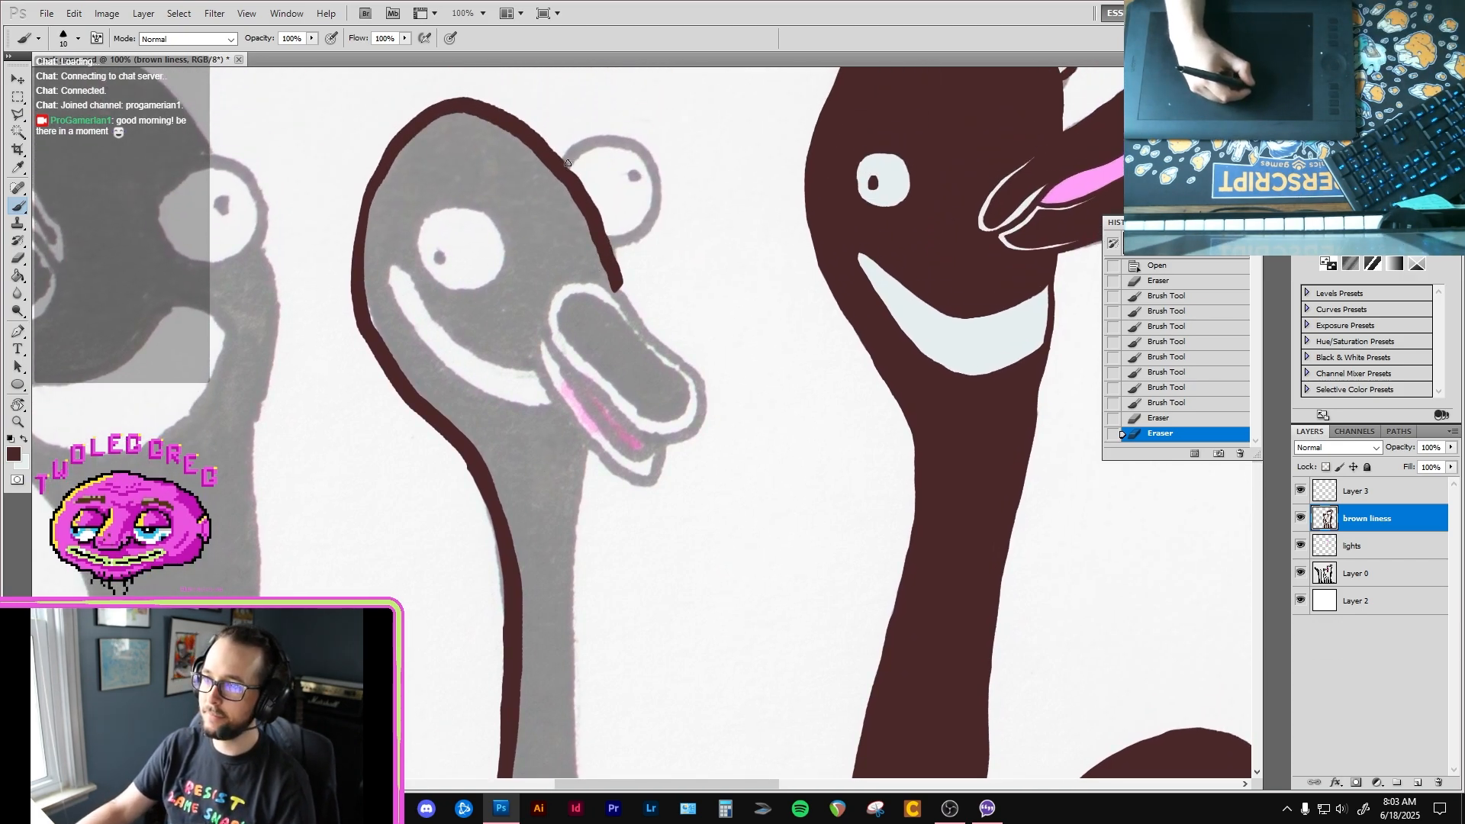
pyautogui.moveTo(611, 287); pyautogui.dragTo(689, 364)
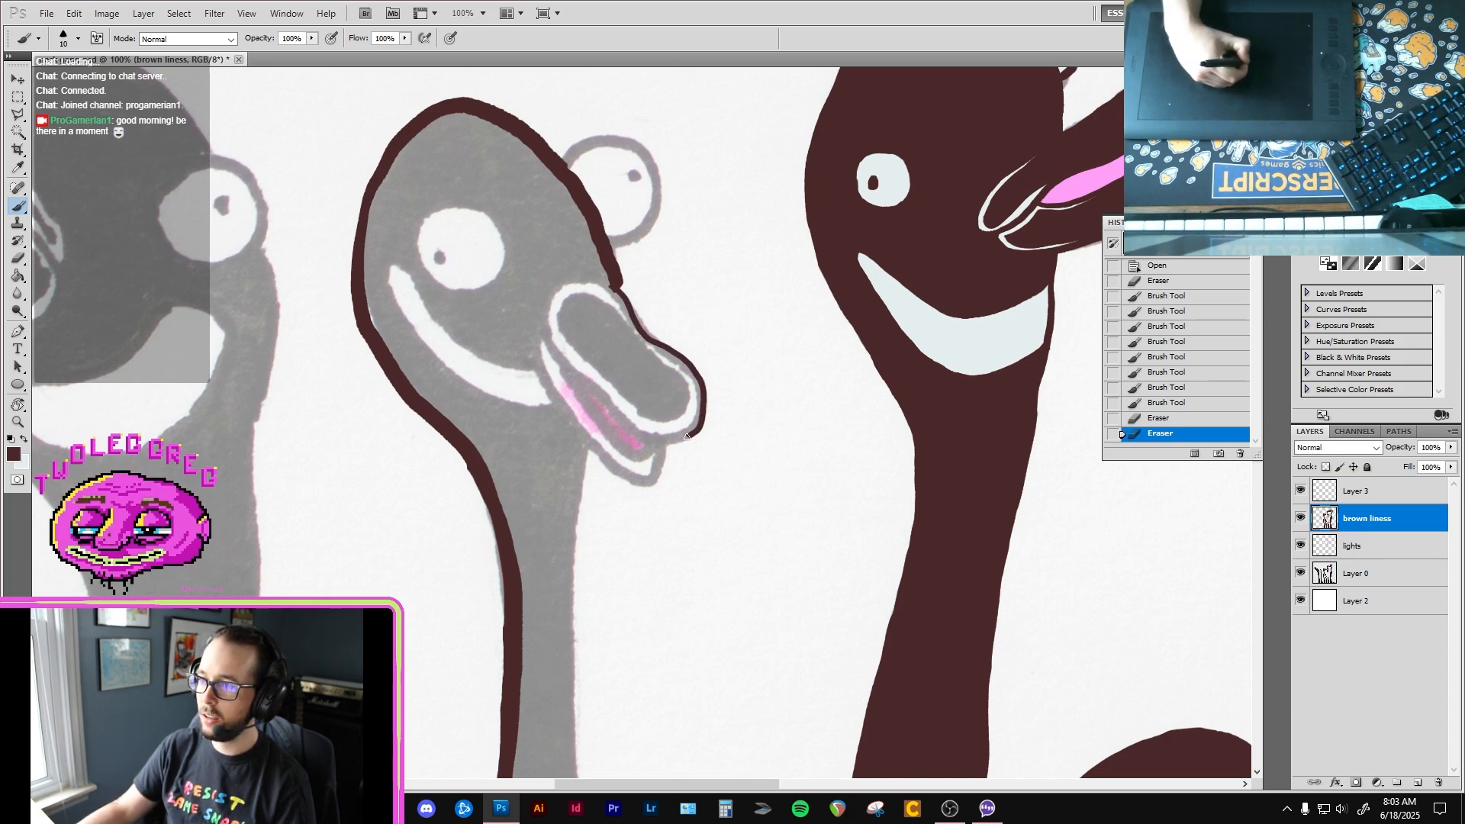
pyautogui.moveTo(636, 435)
pyautogui.mouseDown()
pyautogui.moveTo(545, 317)
pyautogui.moveTo(559, 289)
pyautogui.moveTo(609, 287)
pyautogui.moveTo(621, 357)
pyautogui.moveTo(601, 269)
pyautogui.moveTo(532, 318)
pyautogui.mouseUp()
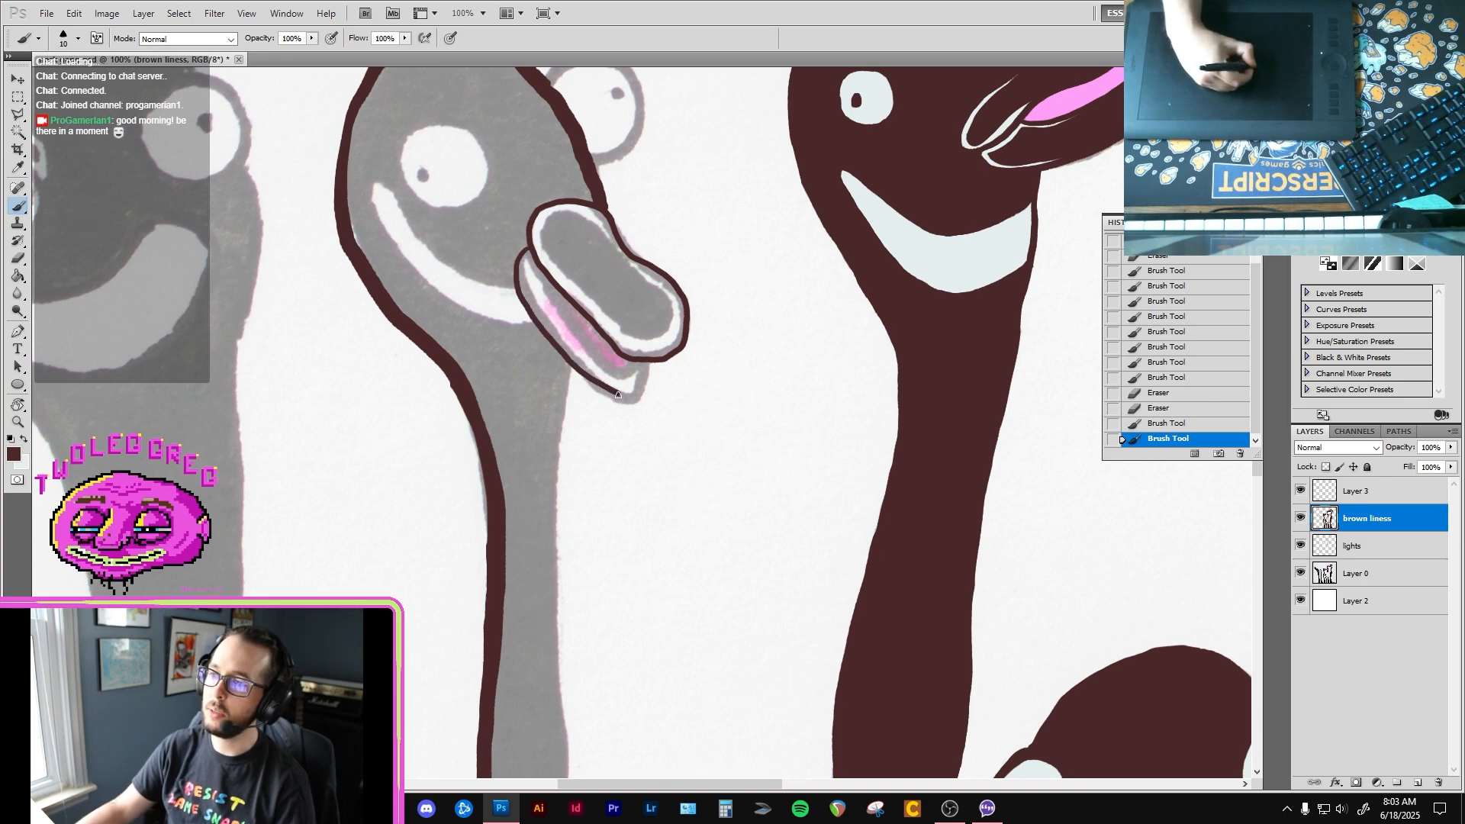
pyautogui.moveTo(640, 380); pyautogui.dragTo(646, 358)
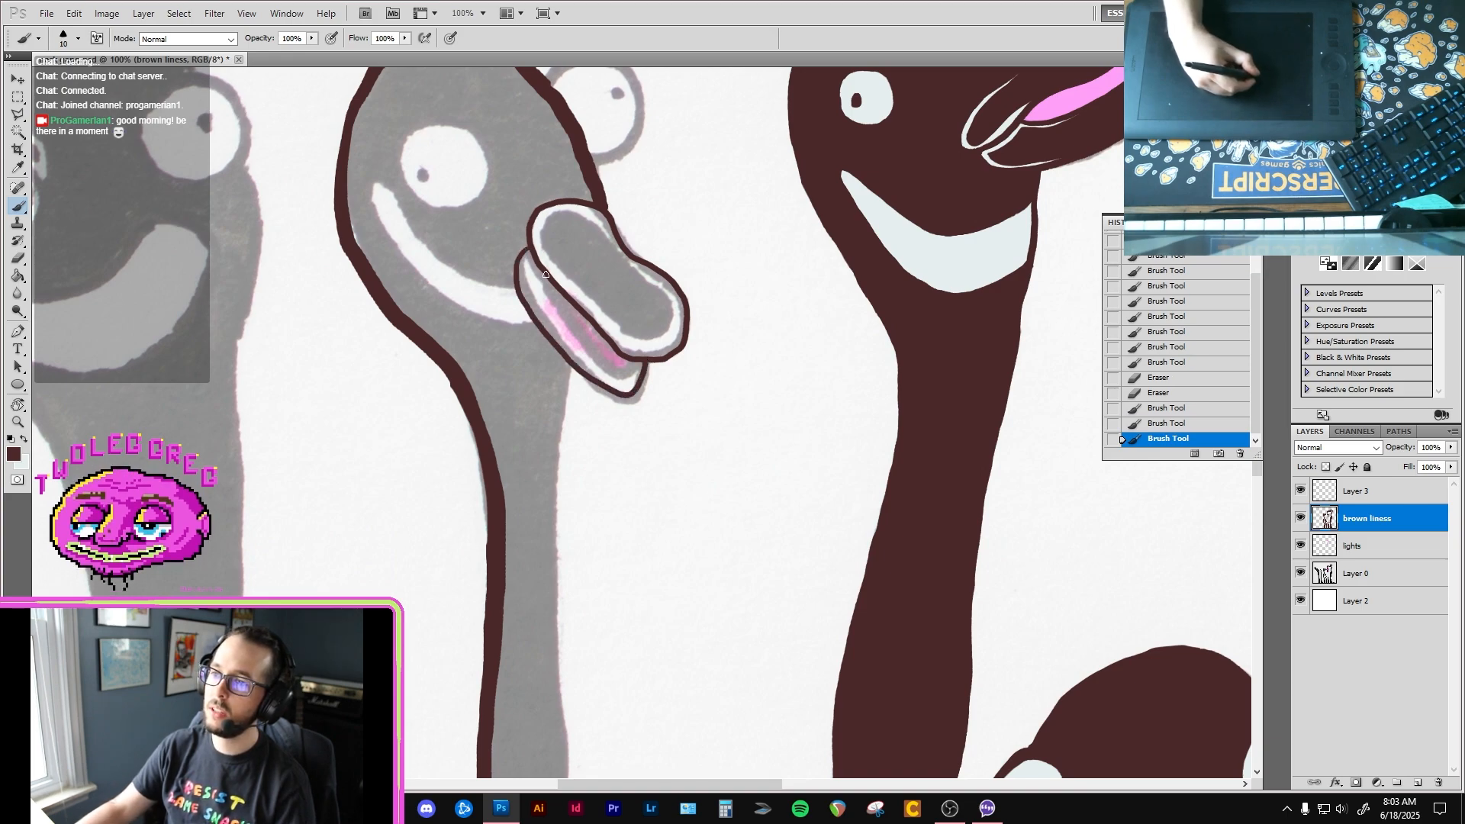
# Step: Paint the thin brown line between the pink tongue and the upper beak inside the second bird's mouth
pyautogui.moveTo(549, 298); pyautogui.dragTo(579, 335)
pyautogui.hotkey('ctrl', 'z')
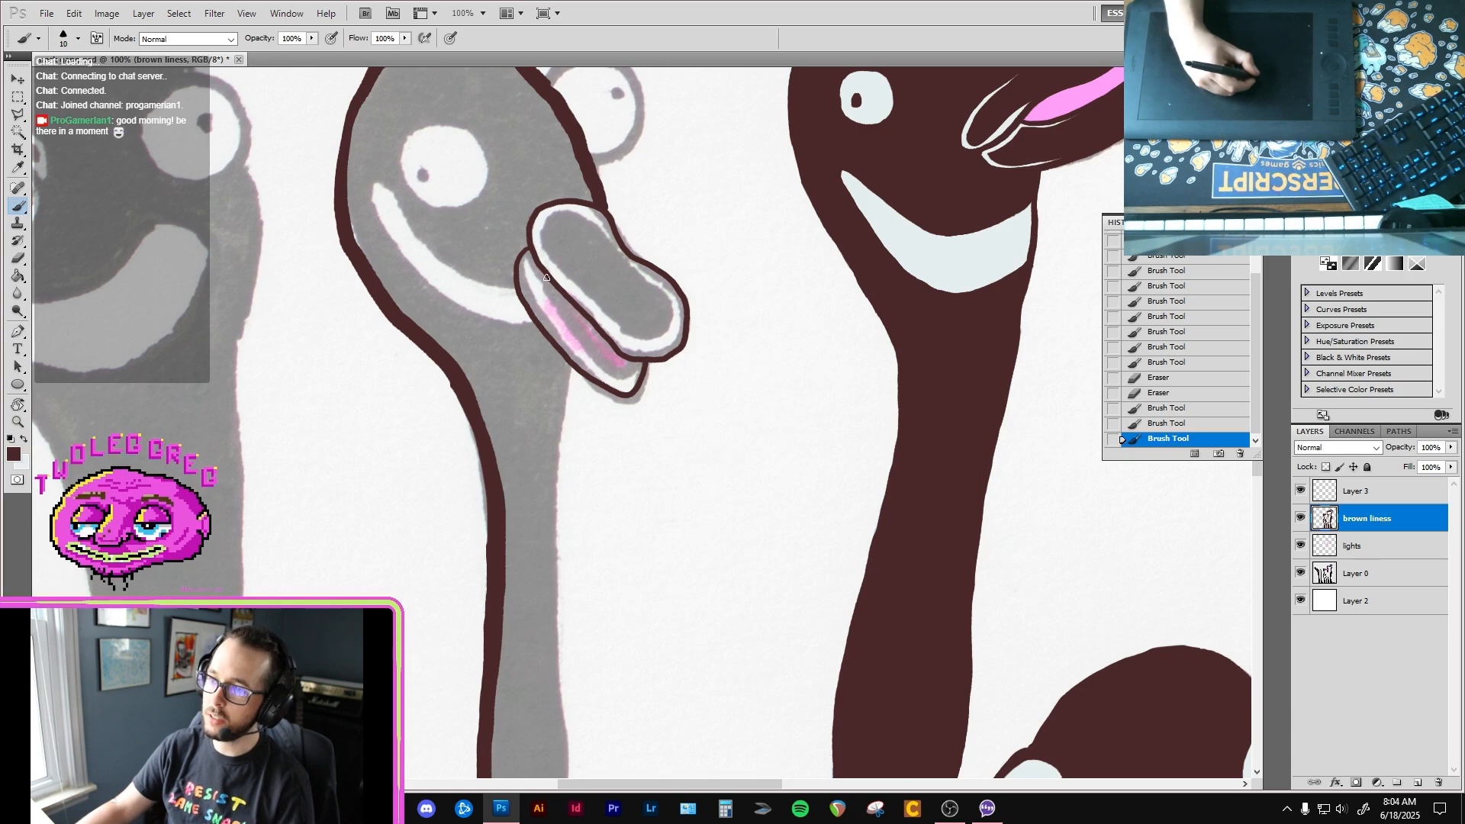
pyautogui.moveTo(548, 283); pyautogui.dragTo(570, 317)
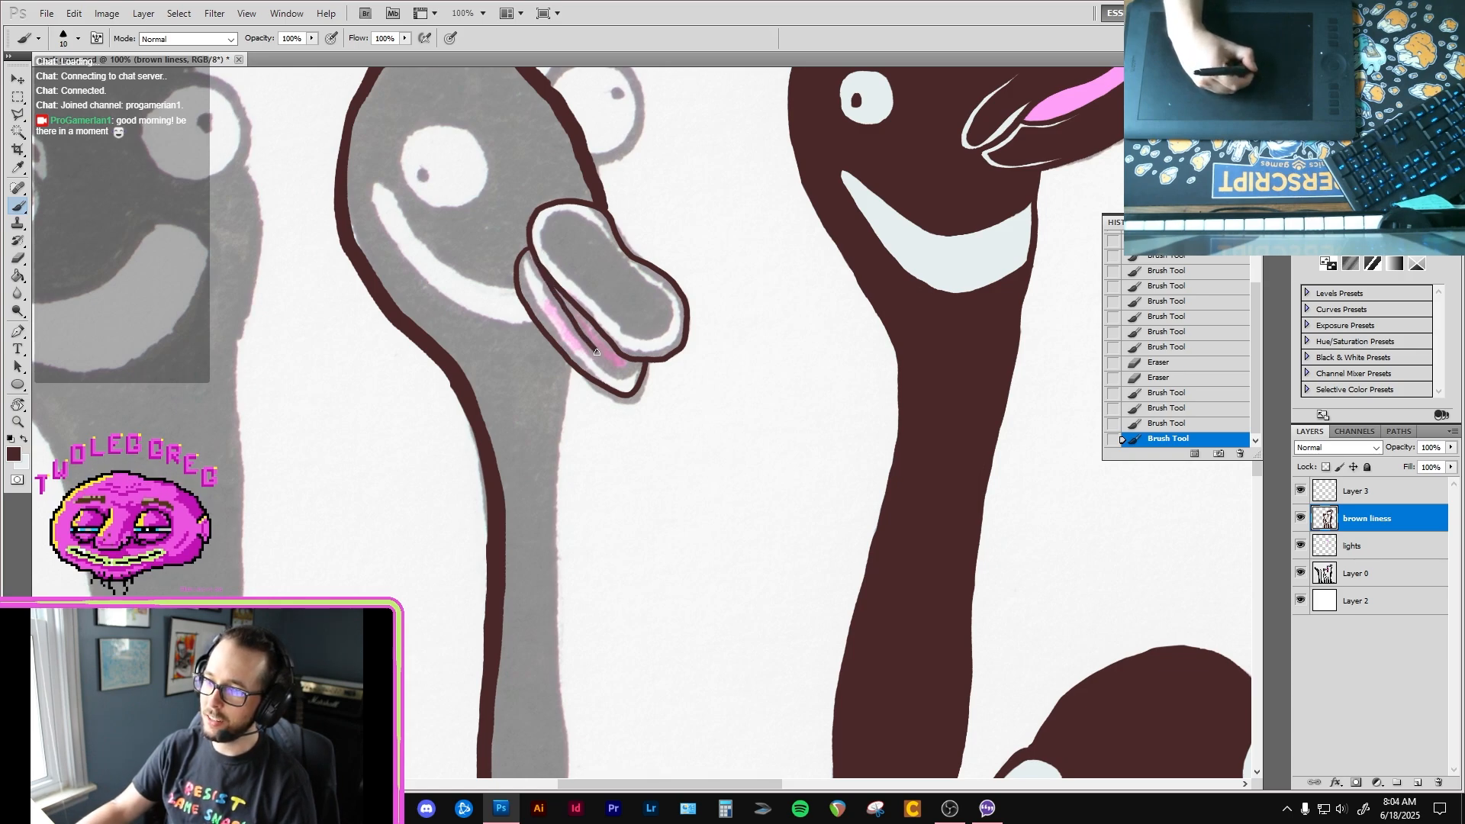
pyautogui.moveTo(628, 361); pyautogui.dragTo(631, 360)
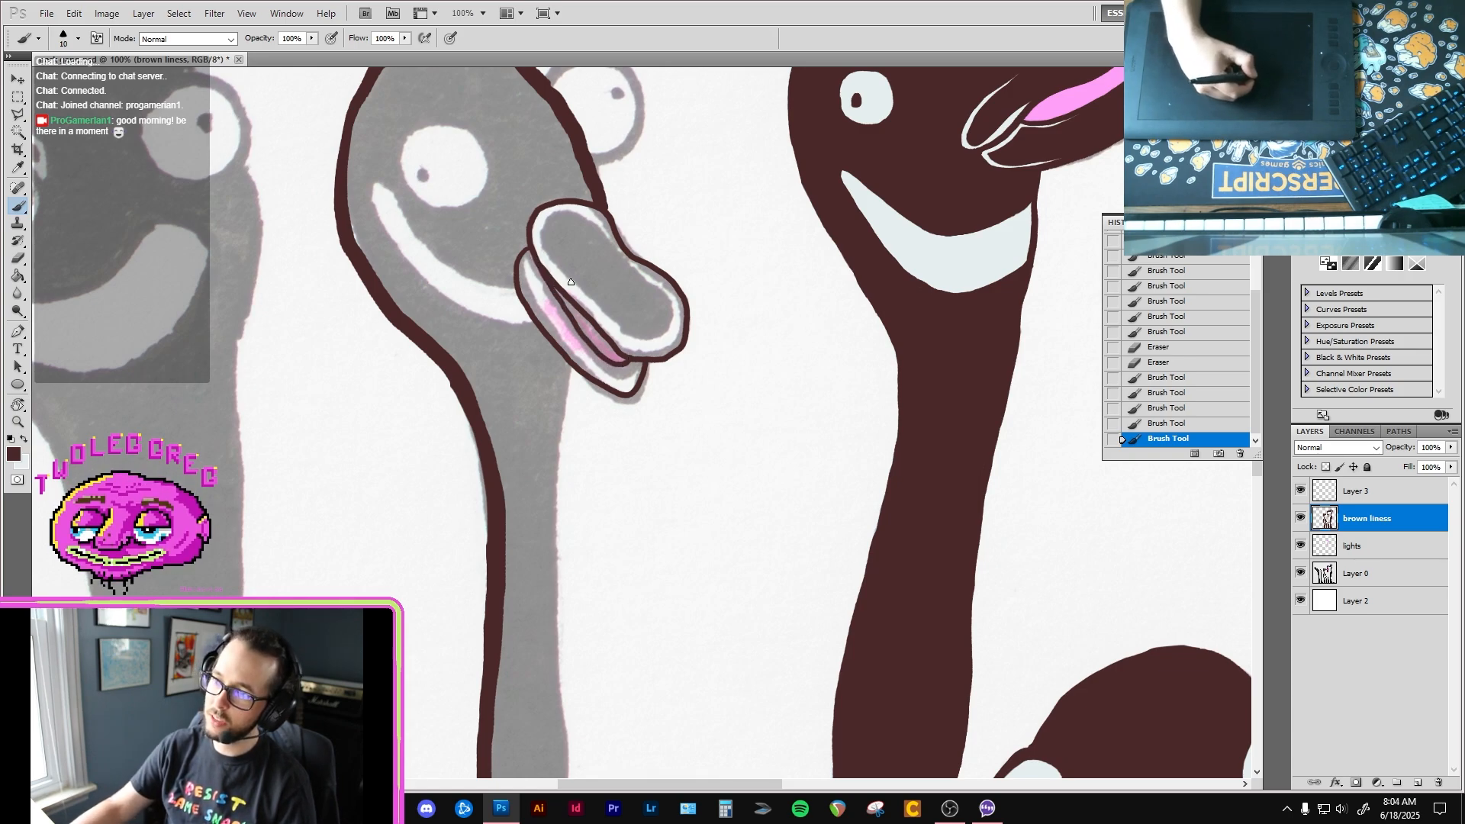
# Step: Outline the flared right edge at the base of the second bird's neck in brown with a size 25 brush
pyautogui.moveTo(575, 277)
pyautogui.mouseDown()
pyautogui.moveTo(585, 313)
pyautogui.moveTo(585, 274)
pyautogui.mouseUp()
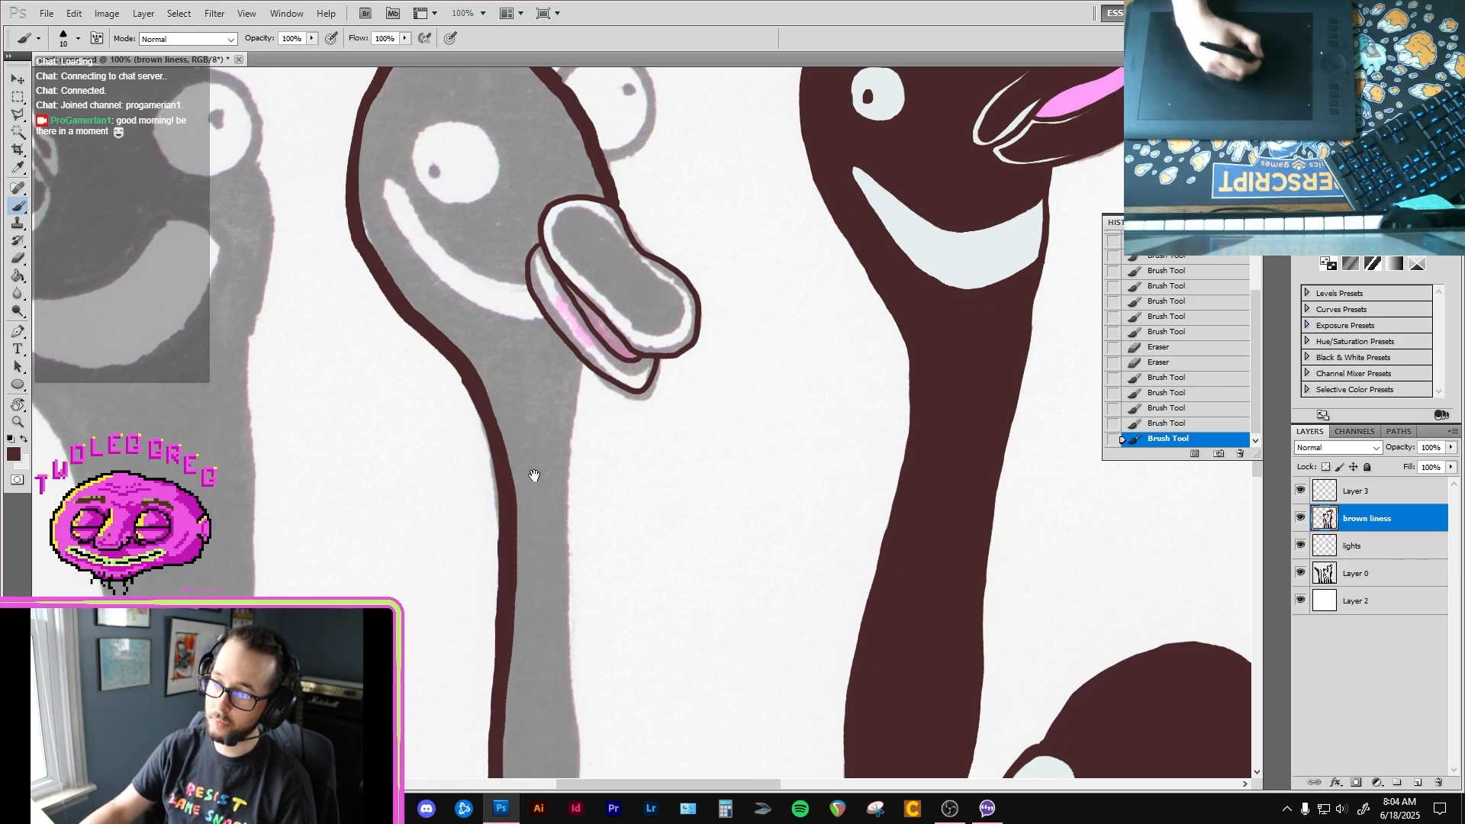
pyautogui.moveTo(542, 508); pyautogui.dragTo(527, 327)
pyautogui.moveTo(510, 729); pyautogui.dragTo(525, 279)
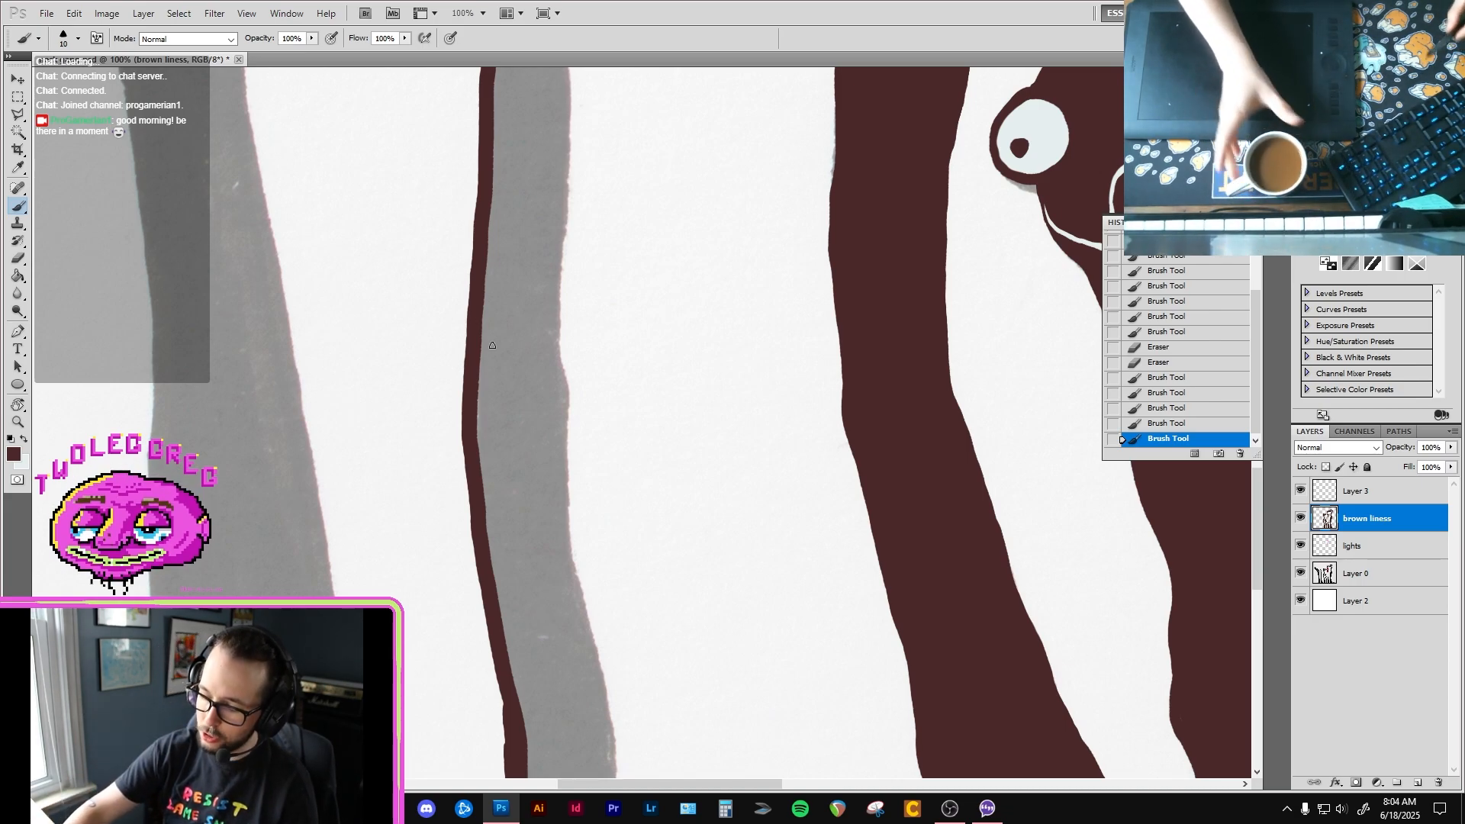
pyautogui.moveTo(653, 562); pyautogui.dragTo(608, 386)
pyautogui.press(']')
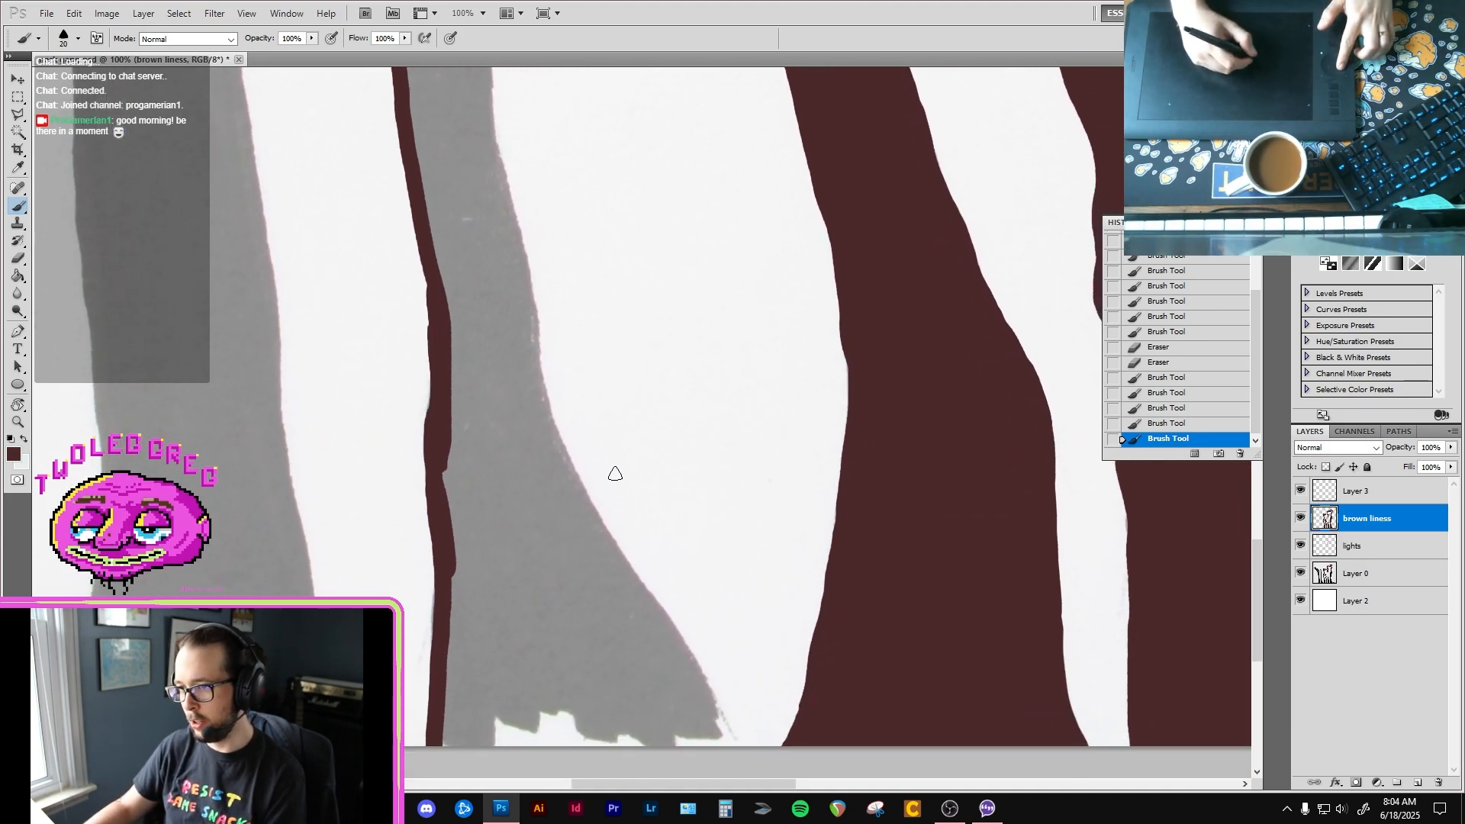
pyautogui.press(']')
pyautogui.moveTo(534, 302)
pyautogui.mouseDown()
pyautogui.moveTo(574, 473)
pyautogui.moveTo(710, 714)
pyautogui.mouseUp()
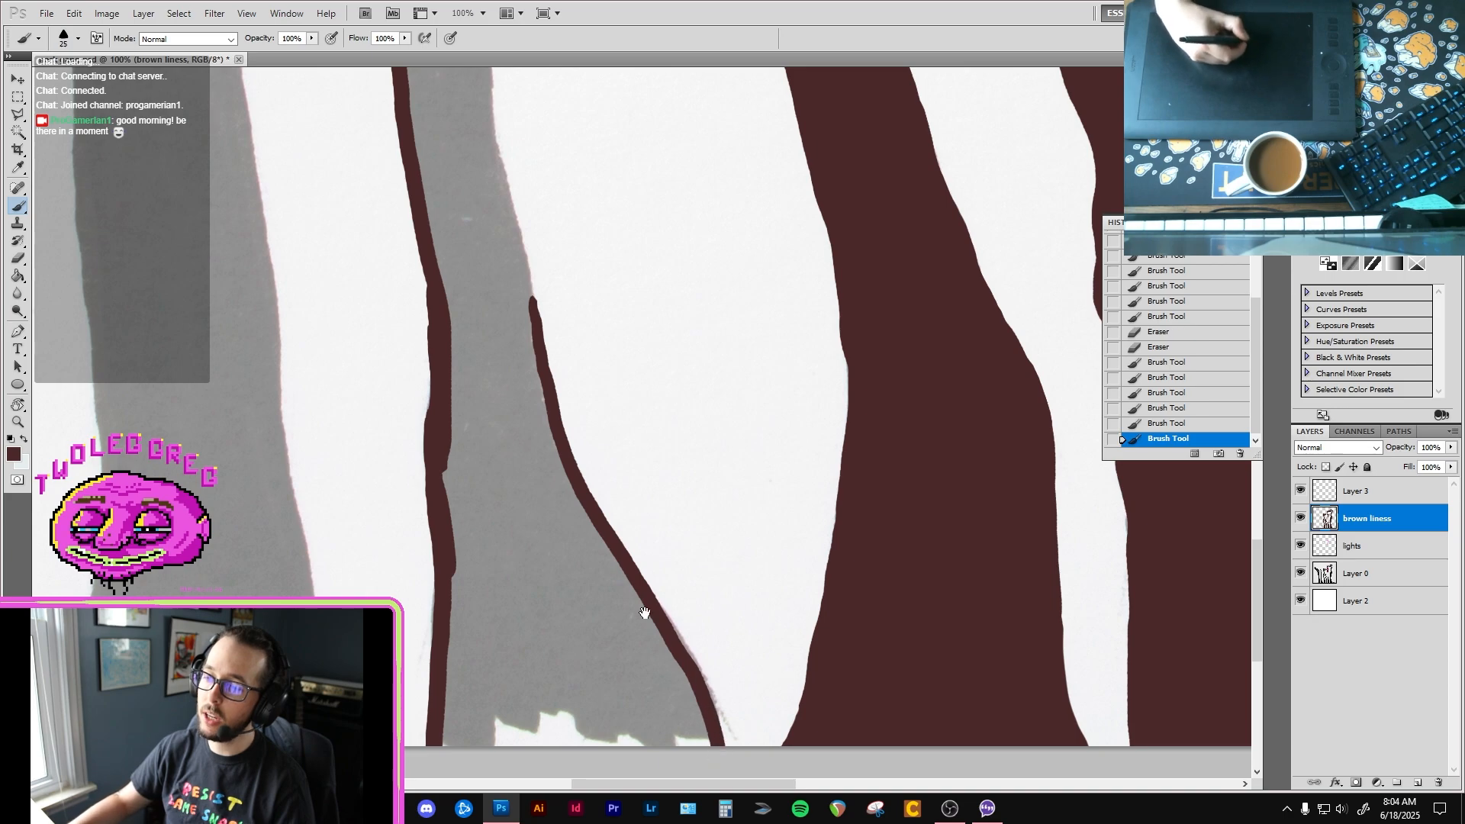
# Step: Trim the outer left side of the brown line near the base of the second bird's neck with the Eraser
pyautogui.scroll(3, 644, 612)
pyautogui.press('e')
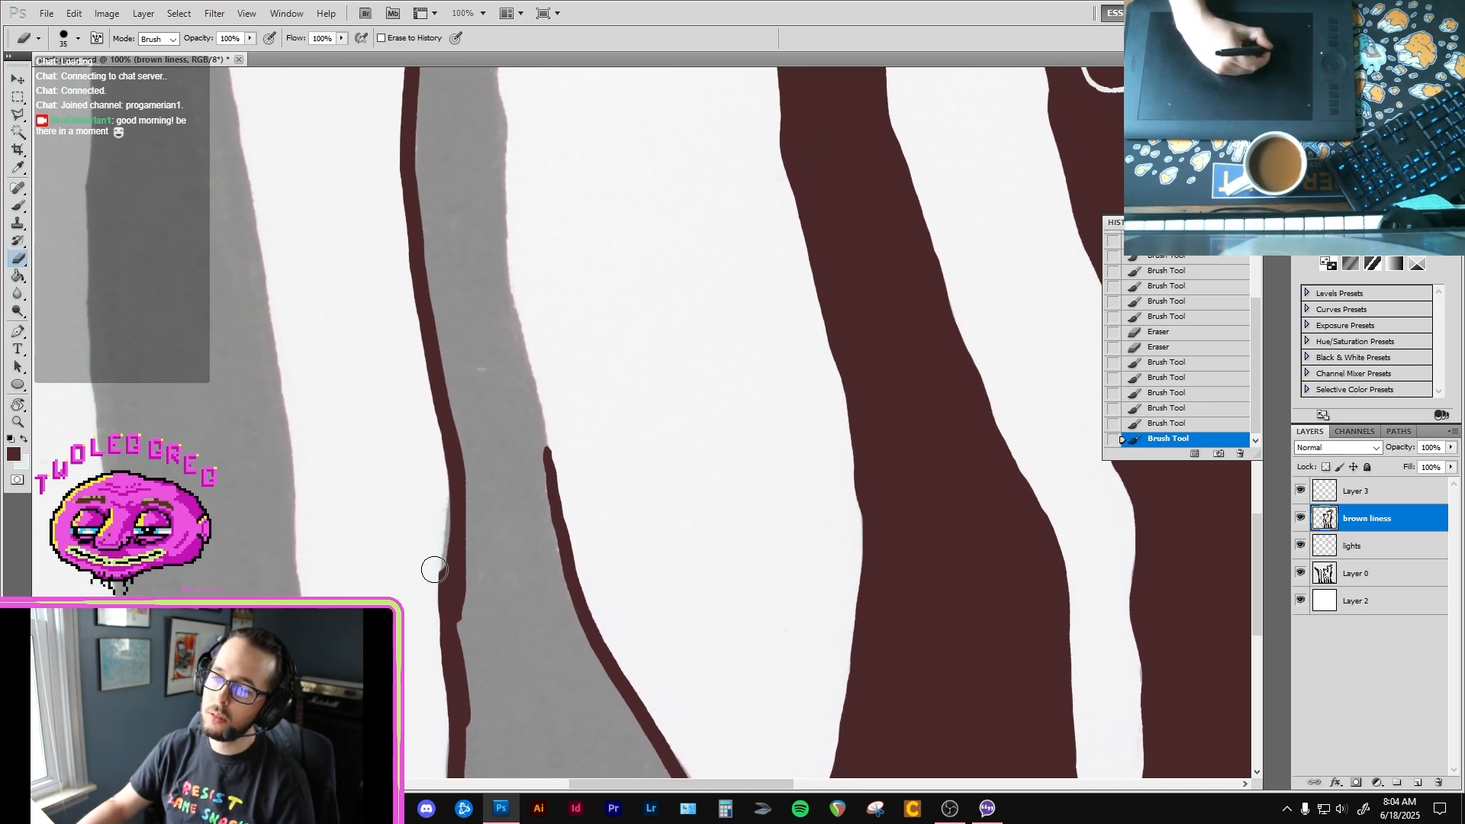
pyautogui.moveTo(434, 570)
pyautogui.mouseDown()
pyautogui.moveTo(426, 670)
pyautogui.moveTo(419, 474)
pyautogui.mouseUp()
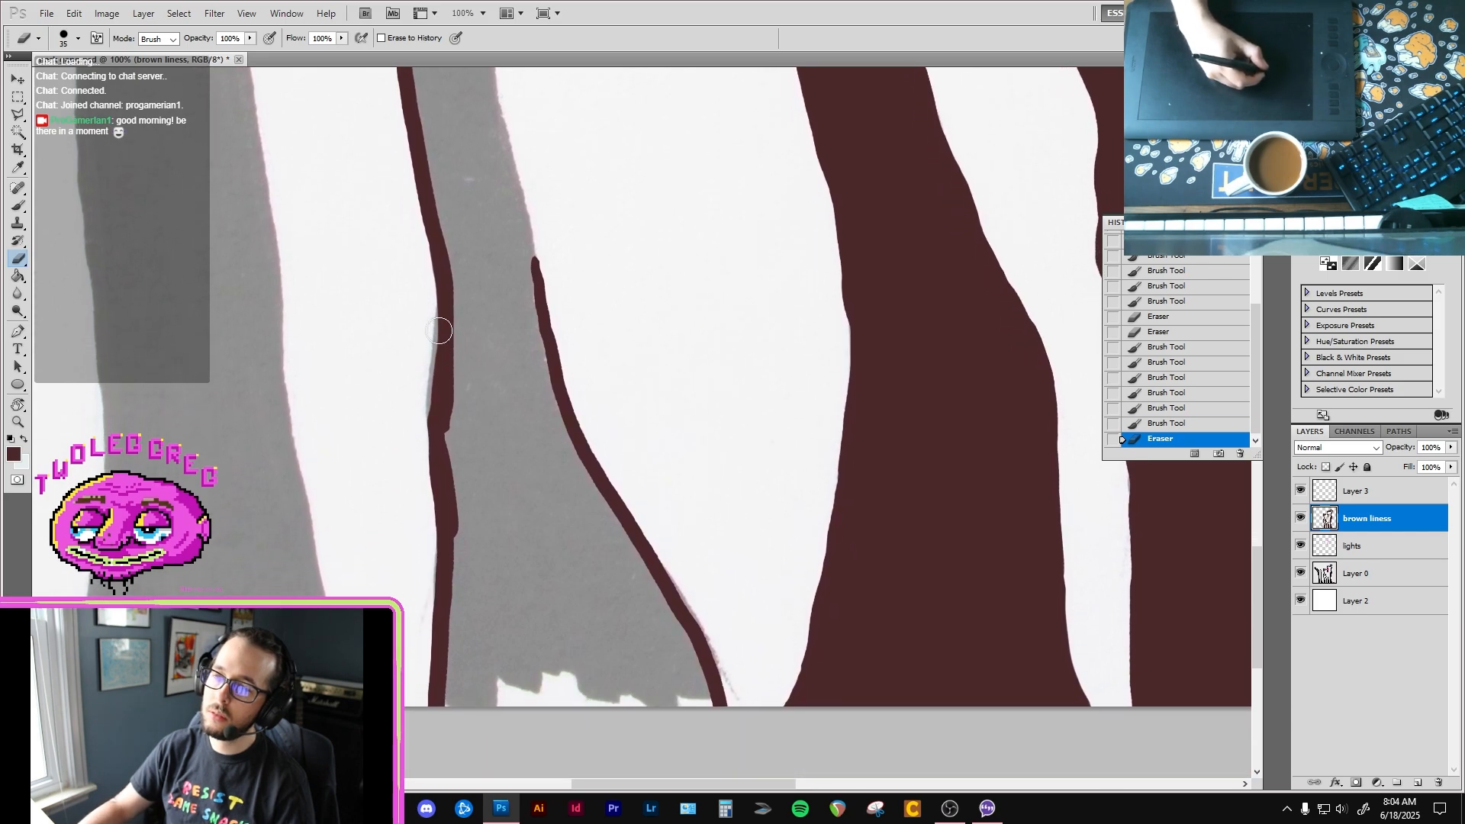
# Step: Paint a brown line along the bottom of the second bird's neck, joining its left and right outlines
pyautogui.press('b')
pyautogui.moveTo(479, 321)
pyautogui.mouseDown()
pyautogui.moveTo(467, 447)
pyautogui.moveTo(460, 288)
pyautogui.moveTo(490, 350)
pyautogui.mouseUp()
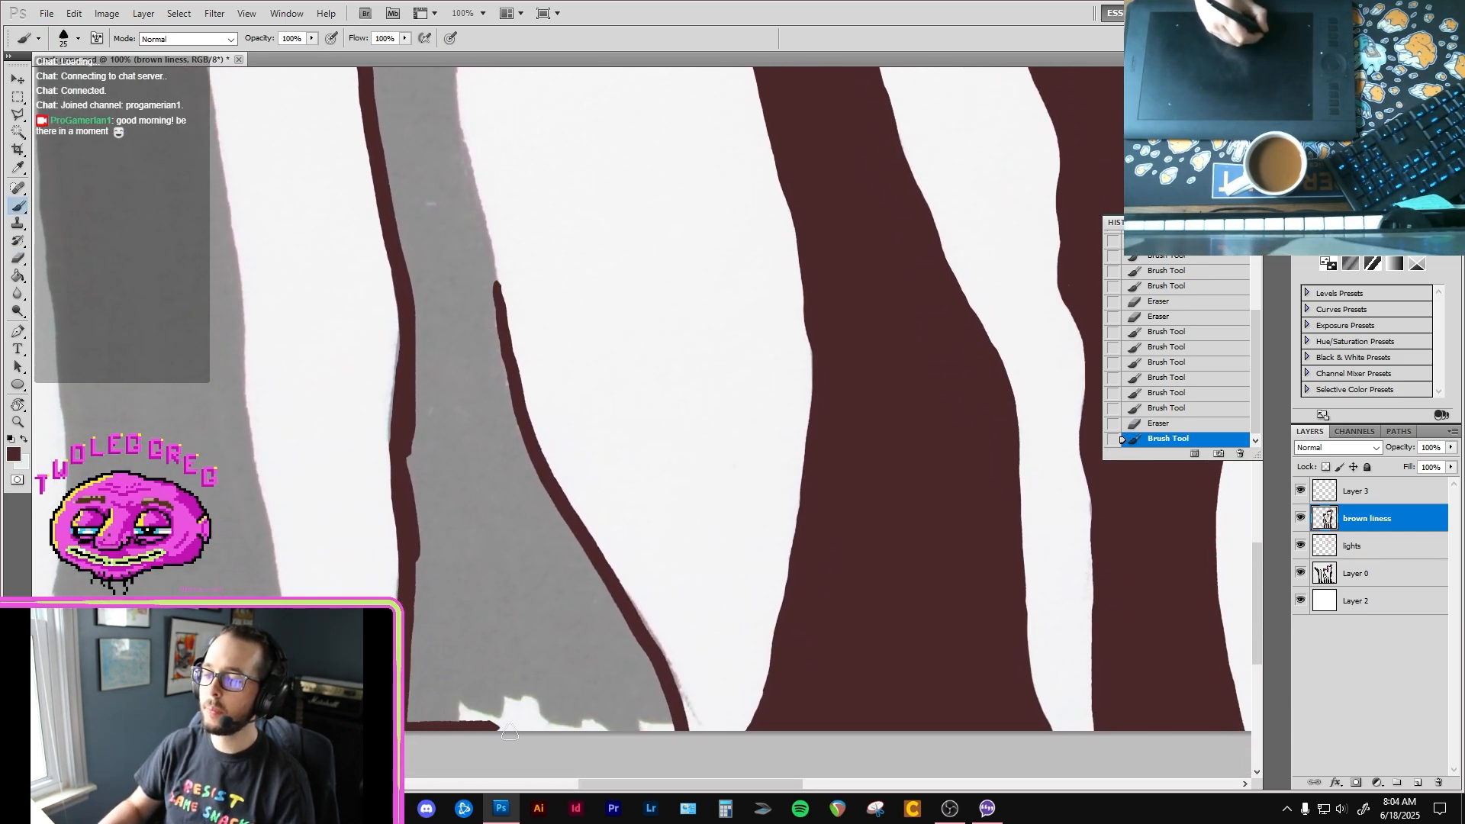
pyautogui.moveTo(509, 732); pyautogui.dragTo(679, 723)
# Step: Trace the right edge of the second bird's neck in brown from above its flared base up to the underside of the beak
pyautogui.moveTo(448, 336); pyautogui.dragTo(455, 553)
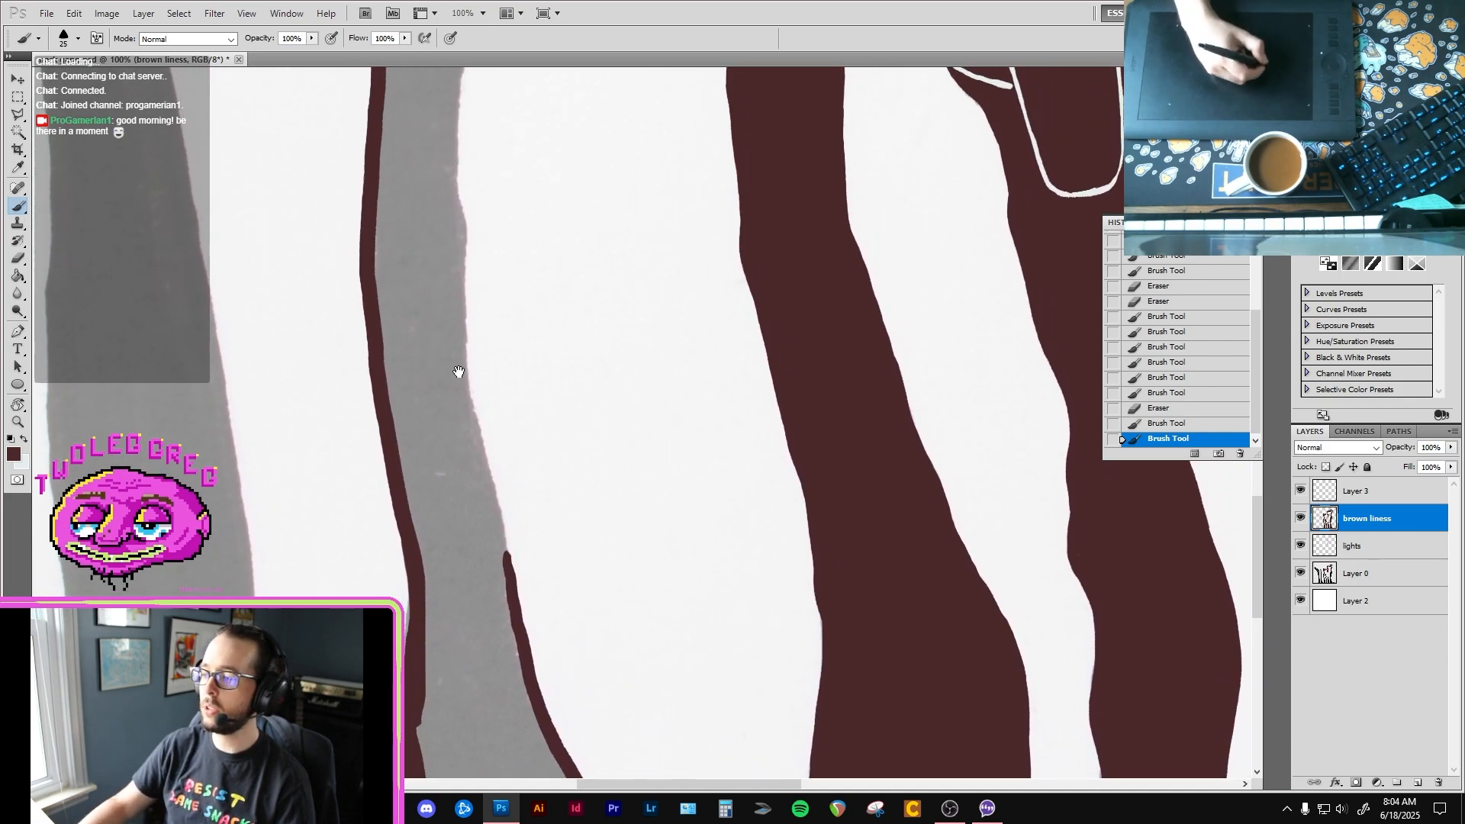
pyautogui.moveTo(458, 371)
pyautogui.mouseDown()
pyautogui.moveTo(487, 561)
pyautogui.moveTo(450, 393)
pyautogui.moveTo(439, 186)
pyautogui.moveTo(455, 100)
pyautogui.moveTo(404, 454)
pyautogui.moveTo(410, 547)
pyautogui.mouseUp()
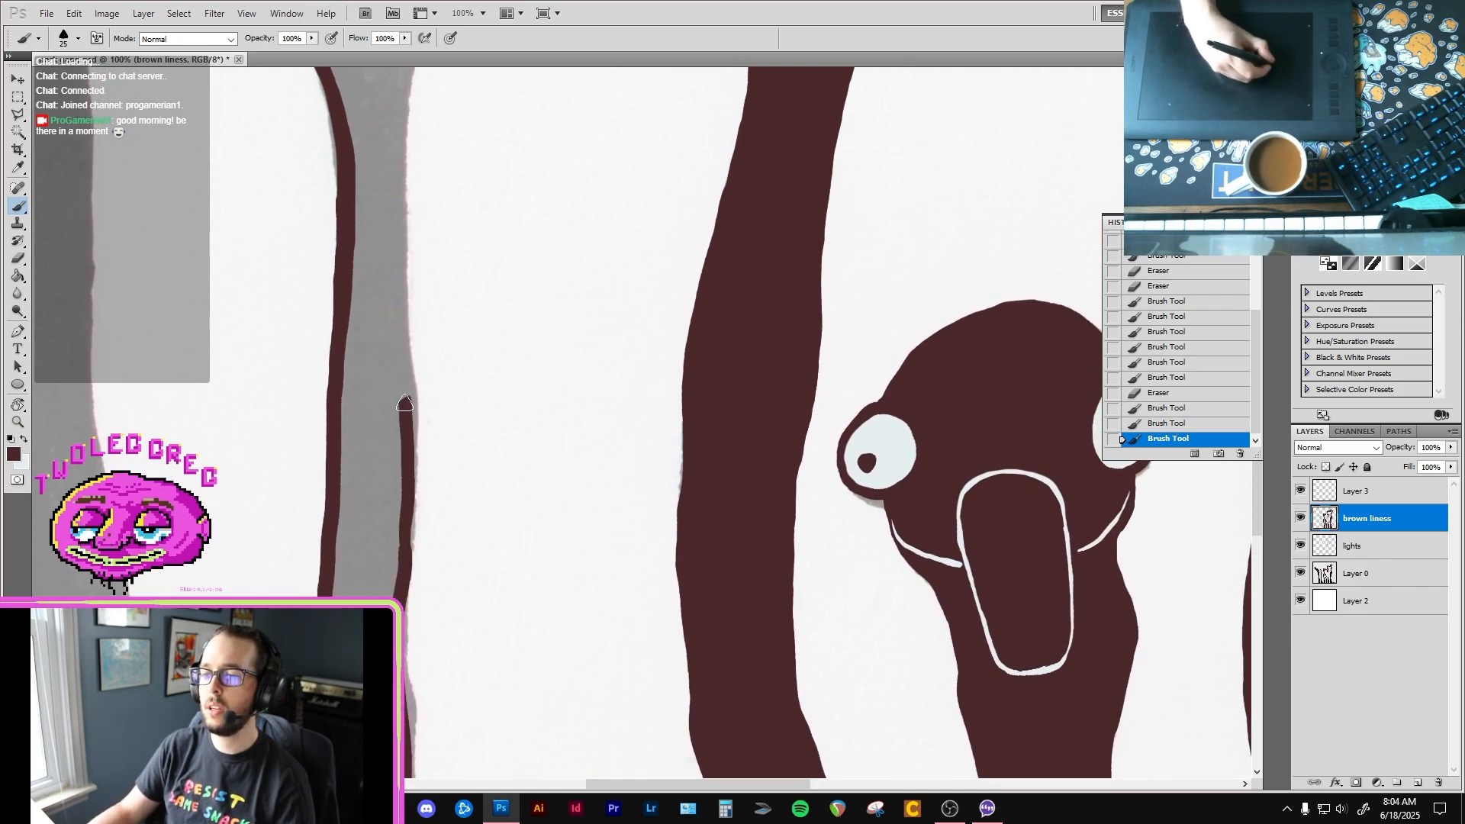
pyautogui.moveTo(405, 403); pyautogui.dragTo(405, 401)
pyautogui.hotkey('ctrl', 'z')
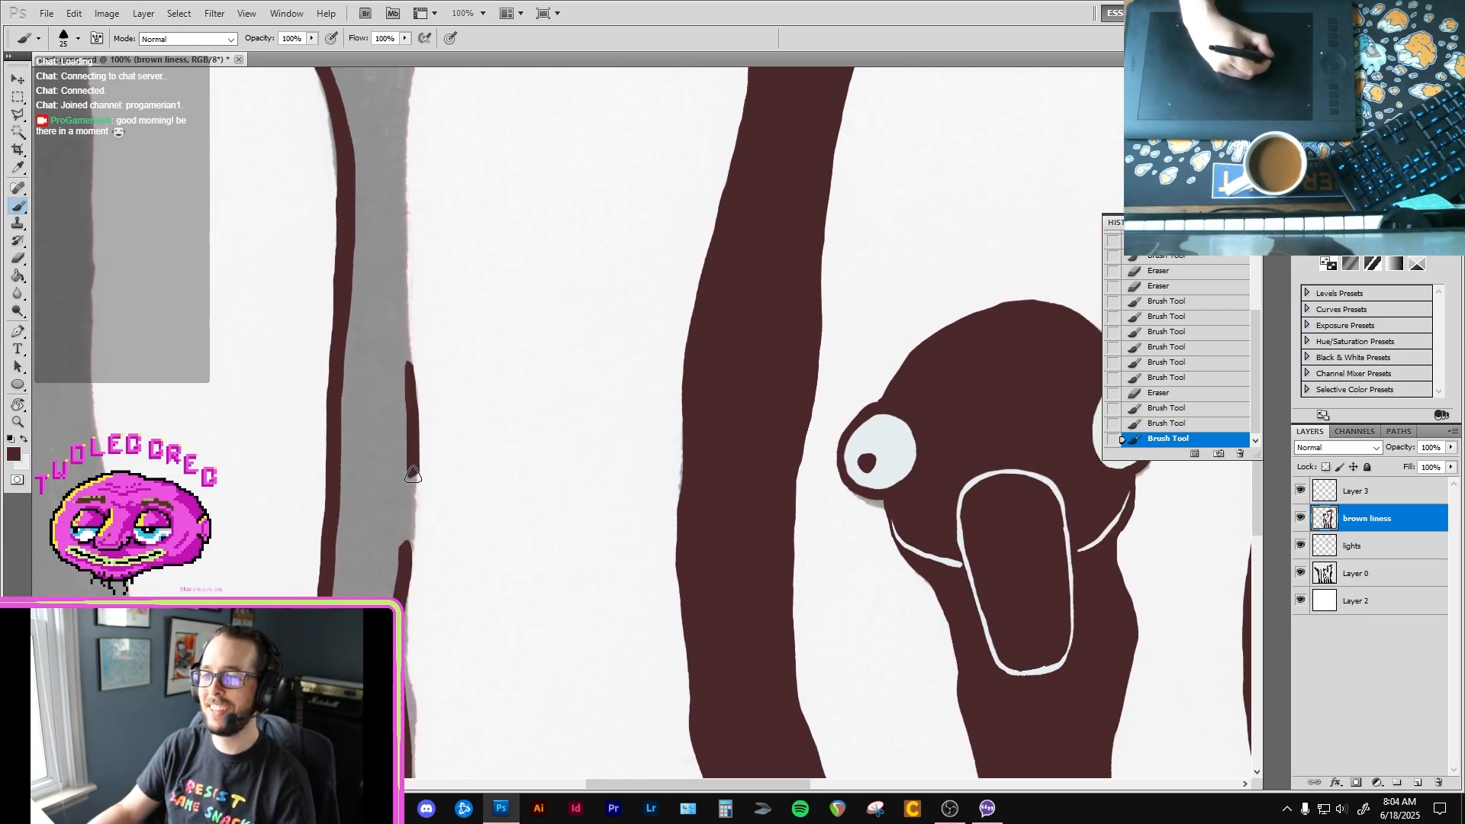
pyautogui.moveTo(410, 530); pyautogui.dragTo(396, 557)
pyautogui.moveTo(423, 233); pyautogui.dragTo(393, 483)
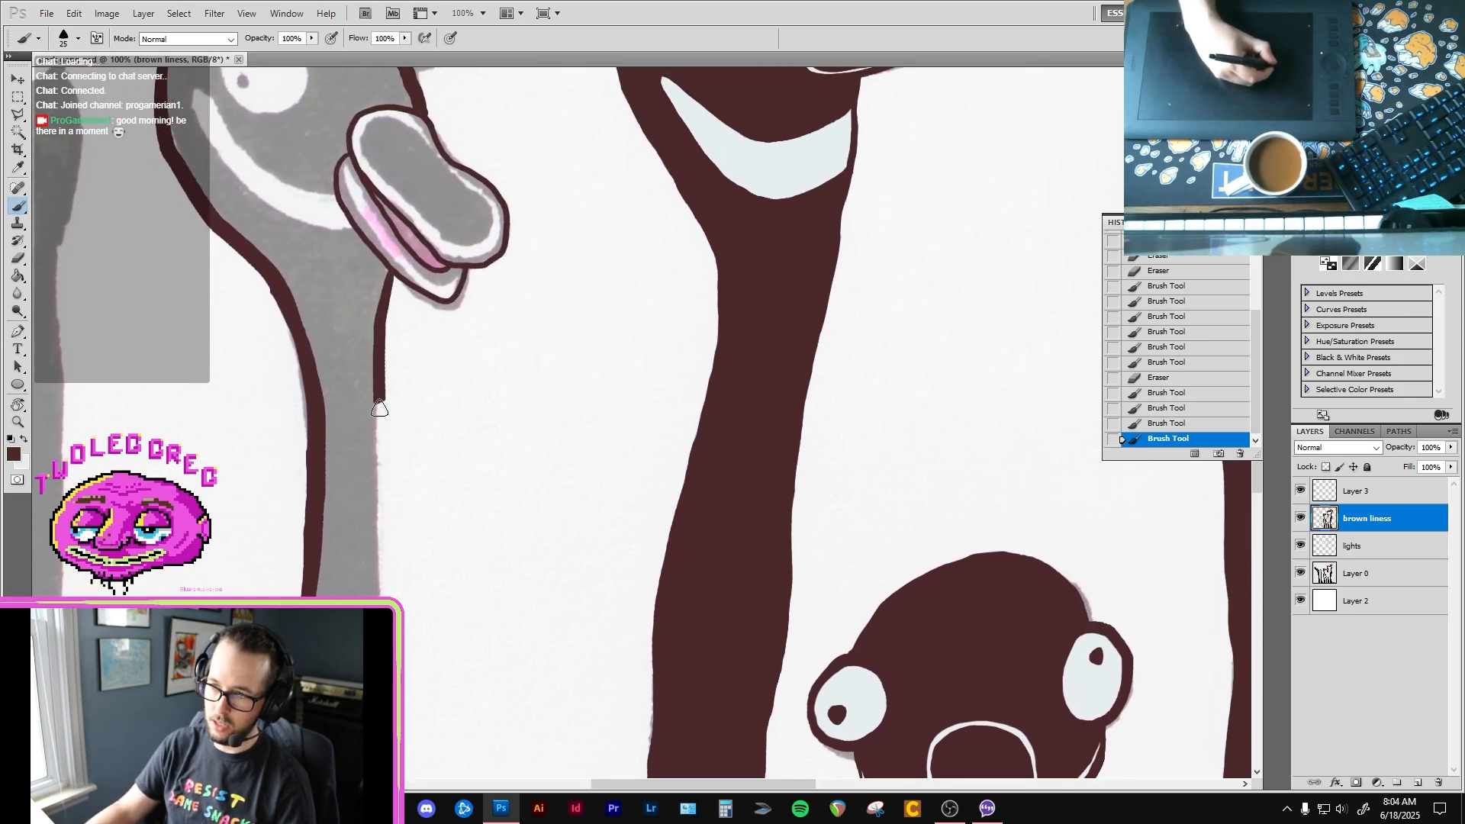
pyautogui.moveTo(379, 408); pyautogui.dragTo(384, 622)
# Step: Refine the brown outline of the second bird's lower beak with a size 9 brush
pyautogui.moveTo(361, 374); pyautogui.dragTo(382, 594)
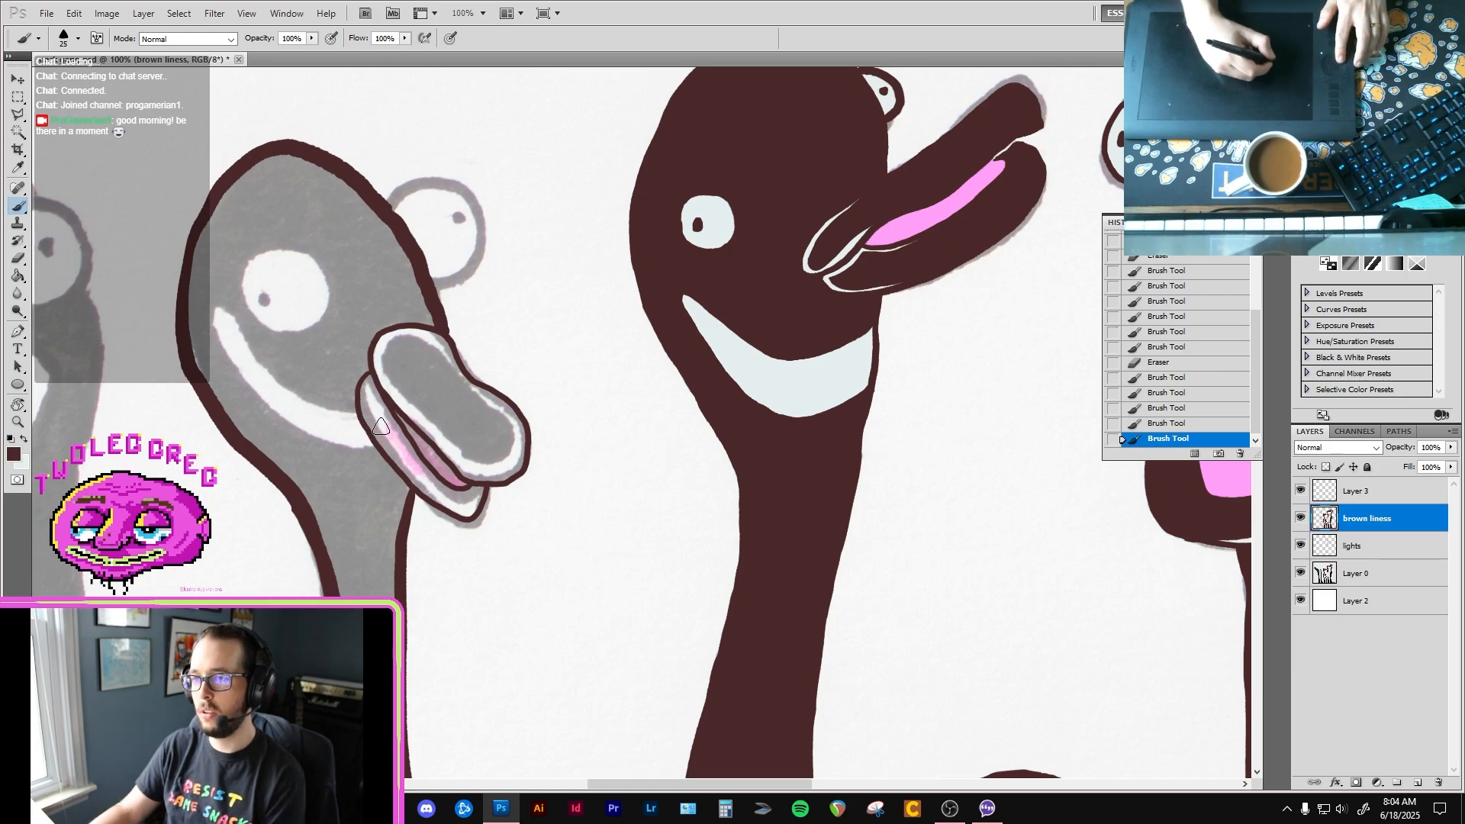
pyautogui.press('[')
pyautogui.press('[')
pyautogui.press('[')
pyautogui.keyDown('ctrl'); pyautogui.click(375, 390); pyautogui.keyUp('ctrl')
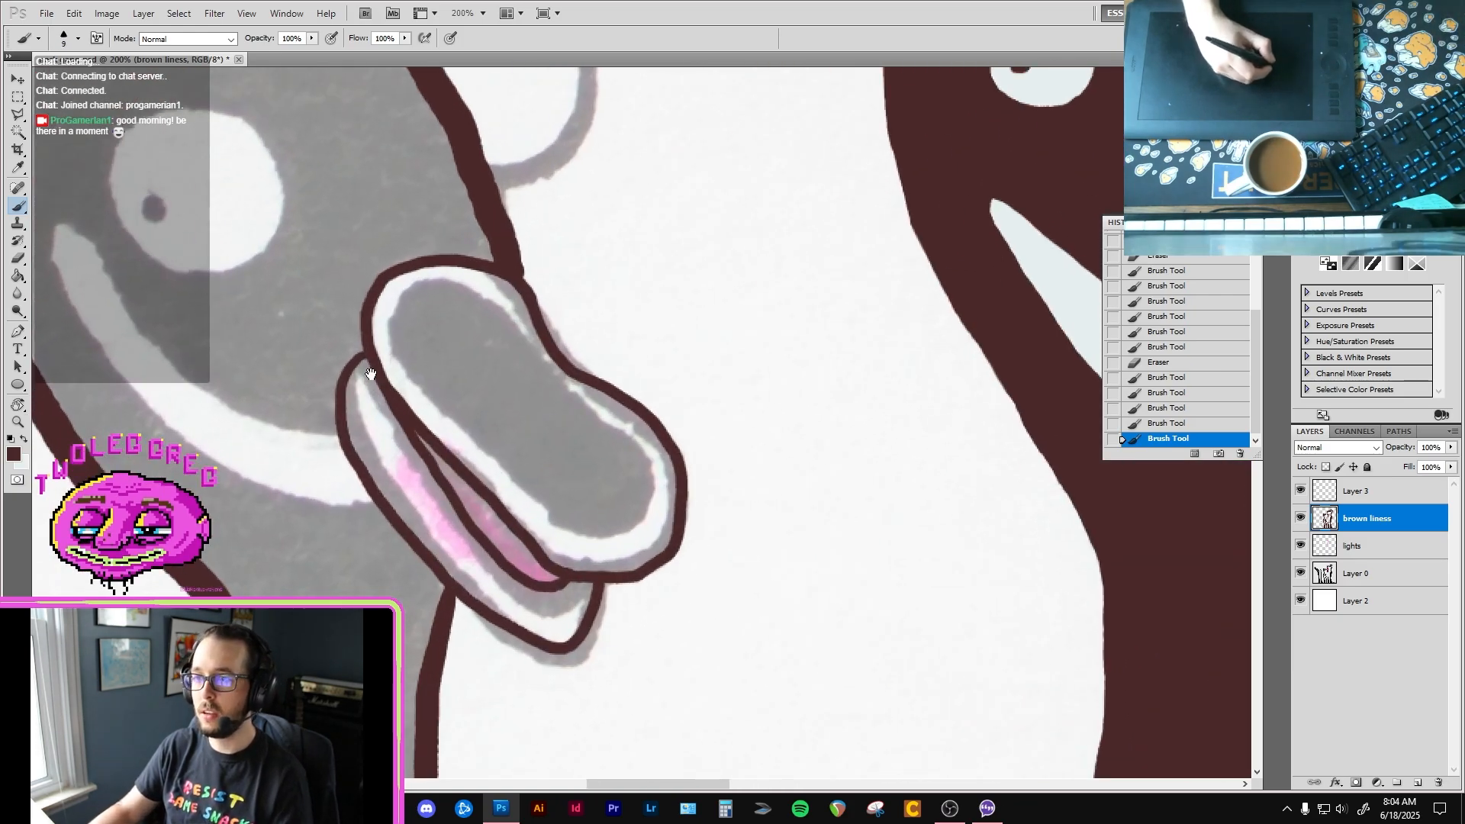
pyautogui.moveTo(363, 336)
pyautogui.mouseDown()
pyautogui.moveTo(337, 454)
pyautogui.moveTo(362, 418)
pyautogui.moveTo(345, 353)
pyautogui.mouseUp()
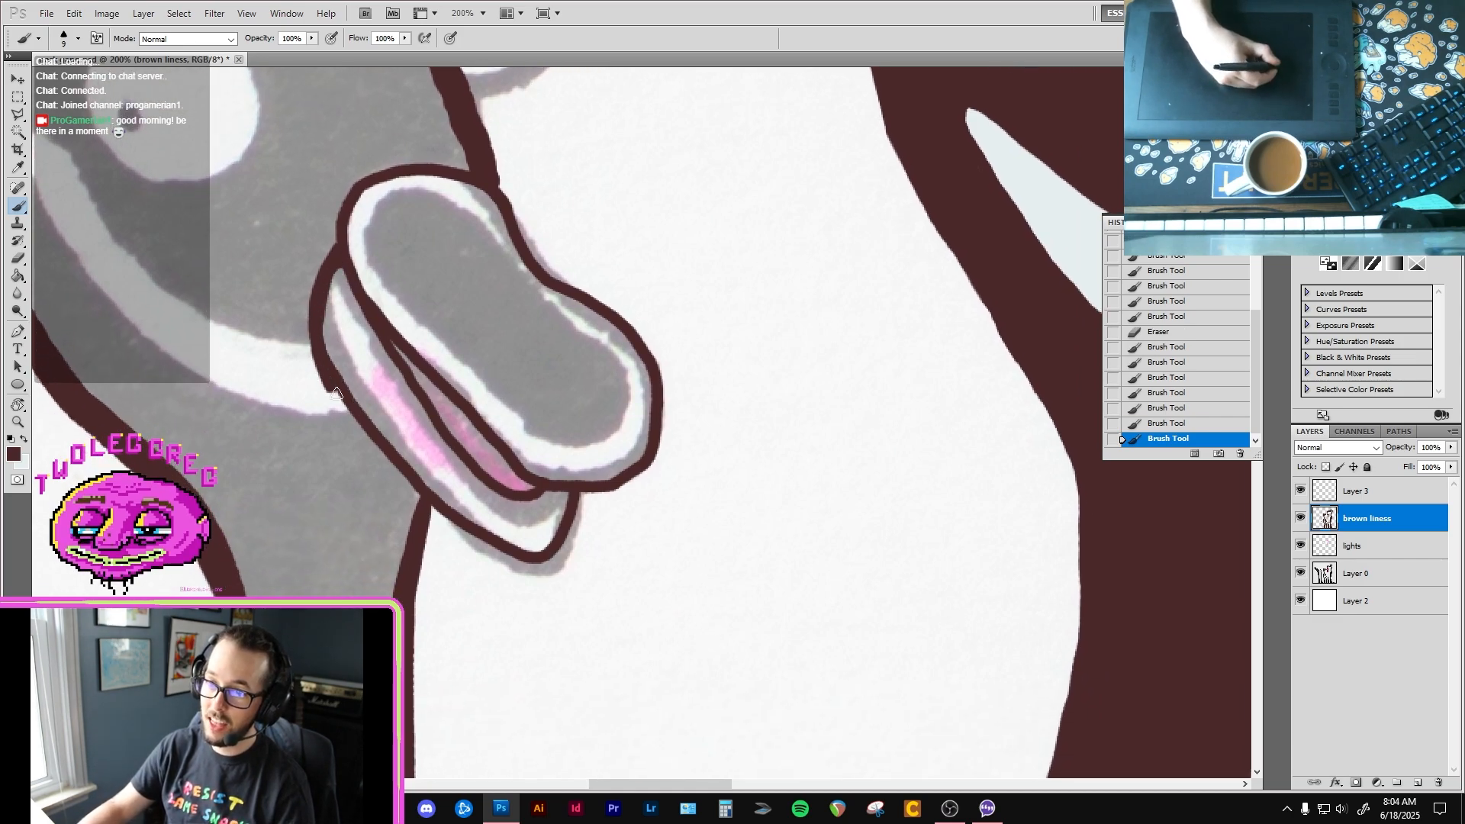
pyautogui.moveTo(446, 525)
pyautogui.mouseDown()
pyautogui.moveTo(534, 559)
pyautogui.moveTo(564, 487)
pyautogui.mouseUp()
pyautogui.hotkey('ctrl', 'z')
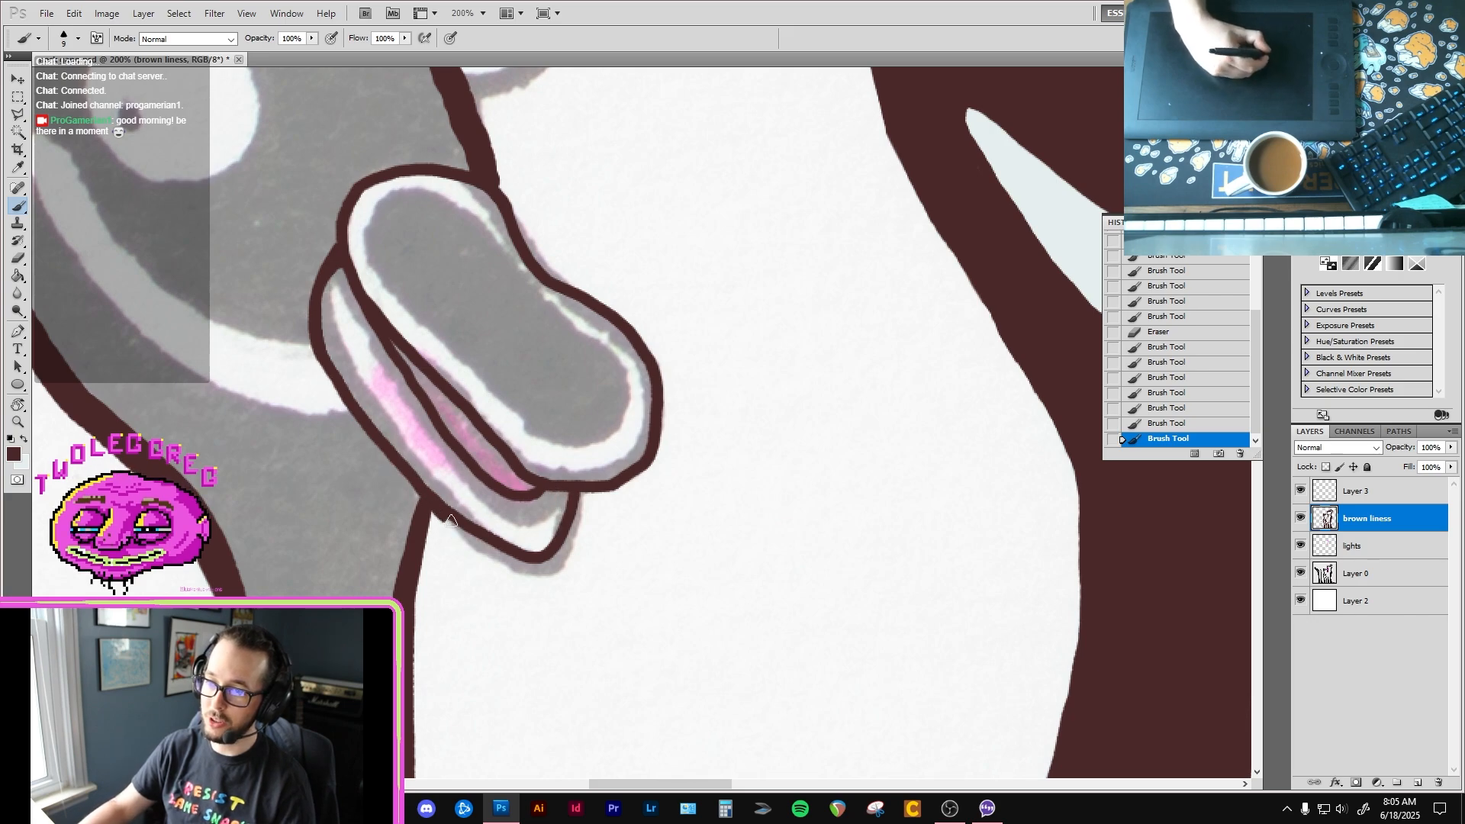
pyautogui.moveTo(515, 557)
pyautogui.mouseDown()
pyautogui.moveTo(558, 543)
pyautogui.moveTo(573, 496)
pyautogui.mouseUp()
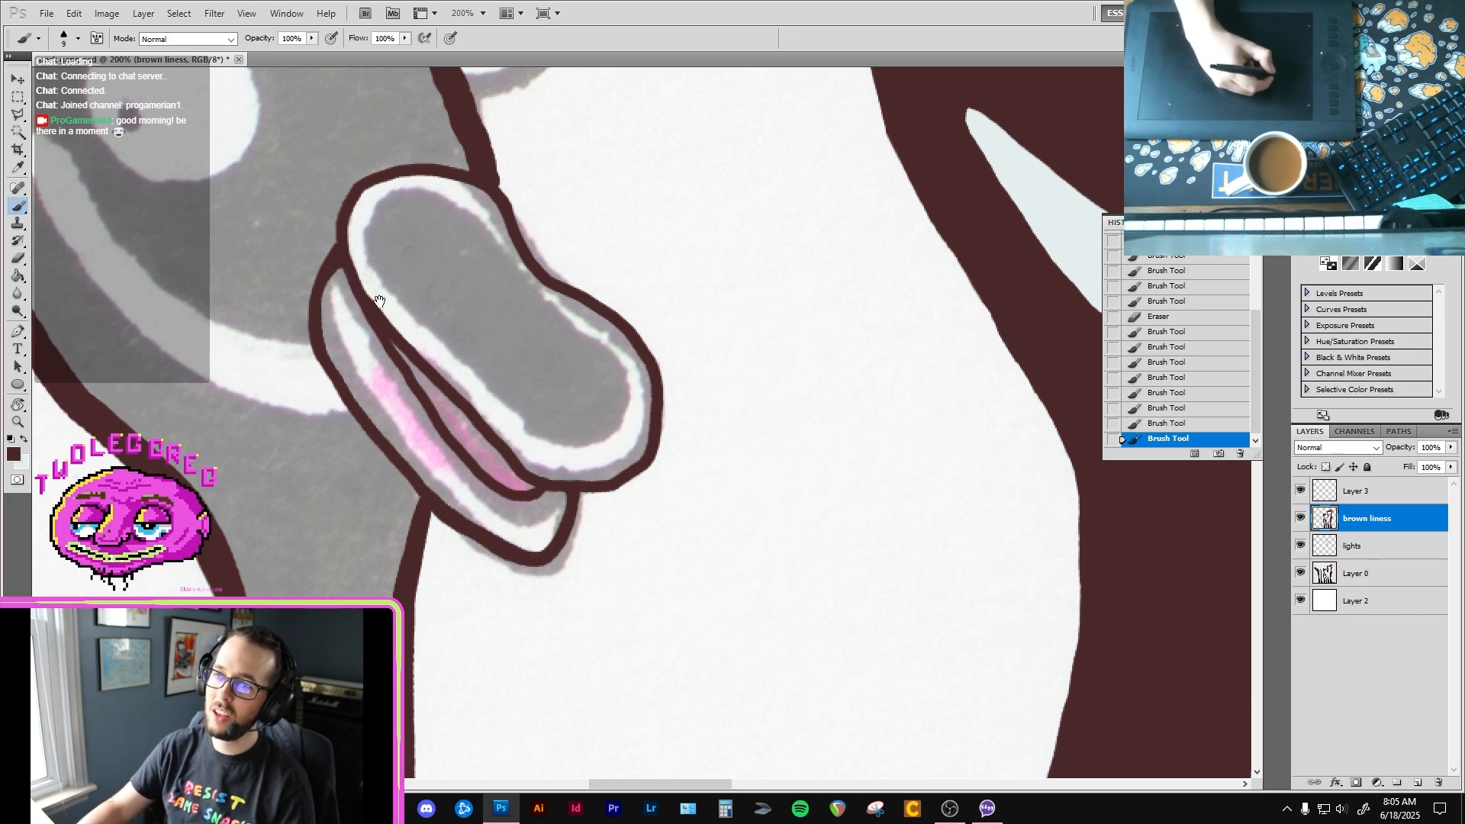
# Step: Touch up the brown outline around the second bird's upper beak, including its top edge near the head
pyautogui.moveTo(421, 250); pyautogui.dragTo(419, 315)
pyautogui.moveTo(508, 277)
pyautogui.mouseDown()
pyautogui.moveTo(543, 337)
pyautogui.moveTo(595, 367)
pyautogui.mouseUp()
pyautogui.moveTo(409, 239); pyautogui.dragTo(446, 297)
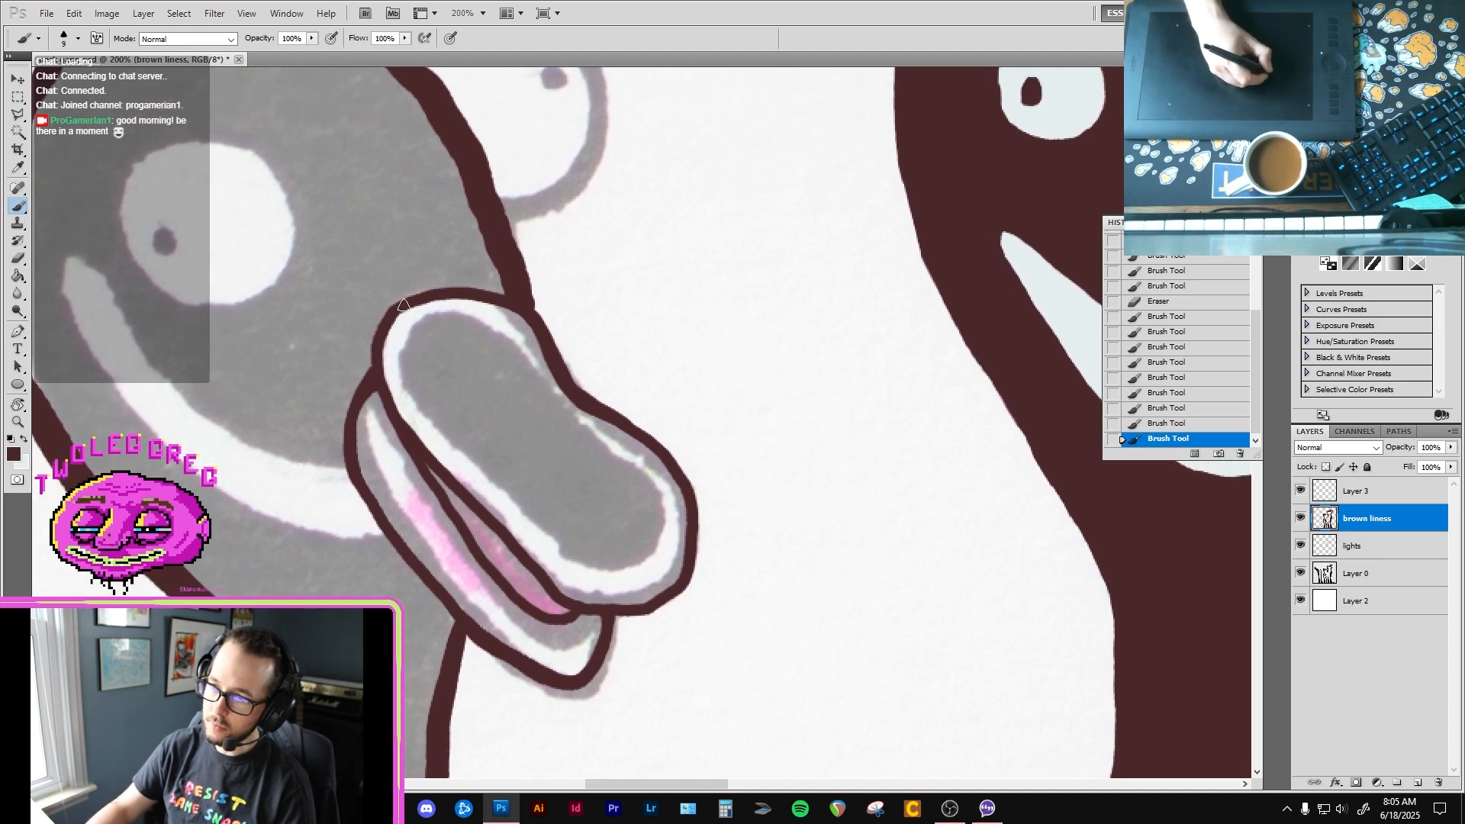
pyautogui.moveTo(399, 422); pyautogui.dragTo(454, 479)
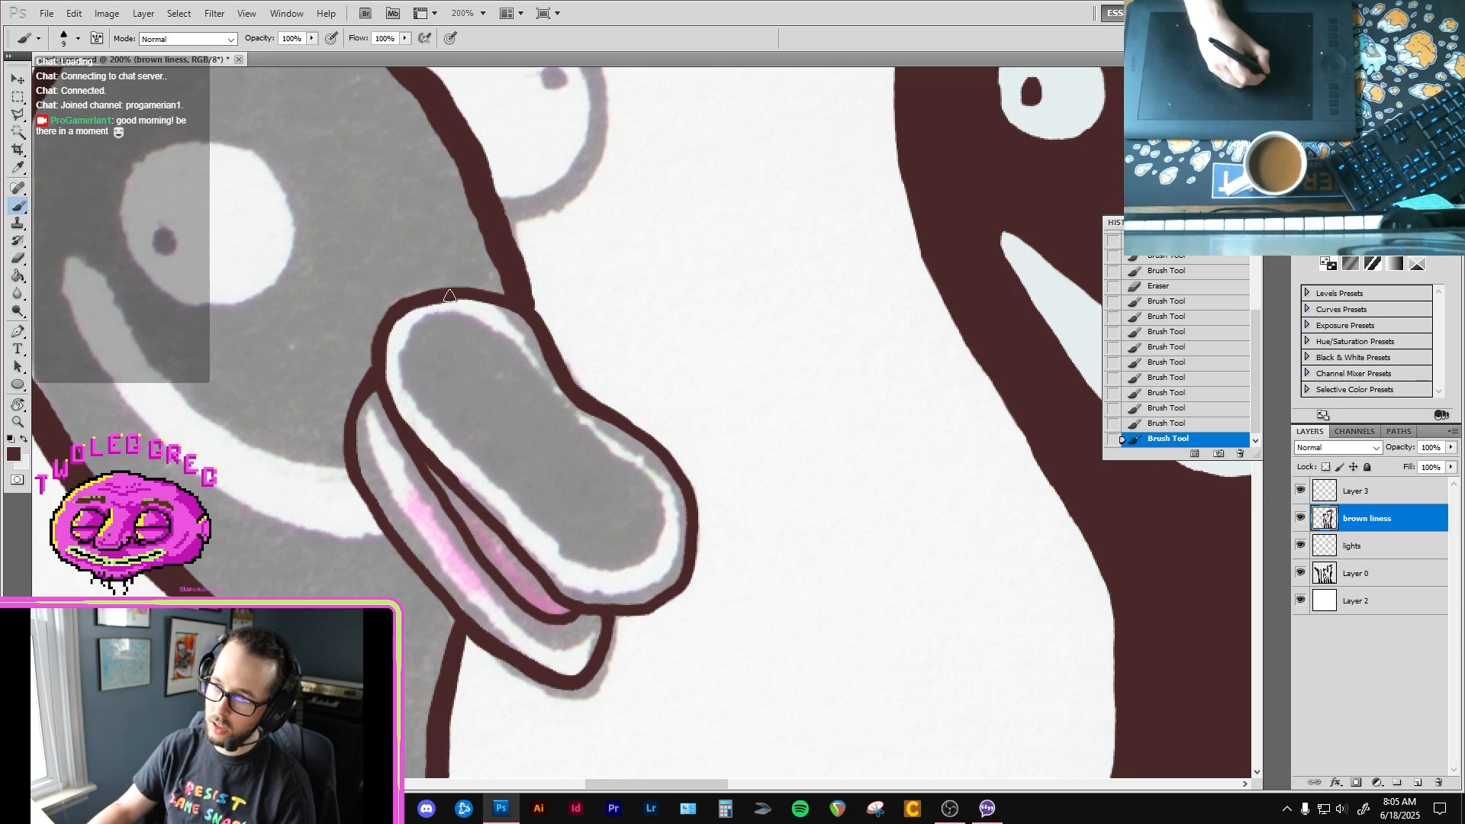
pyautogui.moveTo(396, 313)
pyautogui.mouseDown()
pyautogui.moveTo(455, 296)
pyautogui.moveTo(511, 304)
pyautogui.mouseUp()
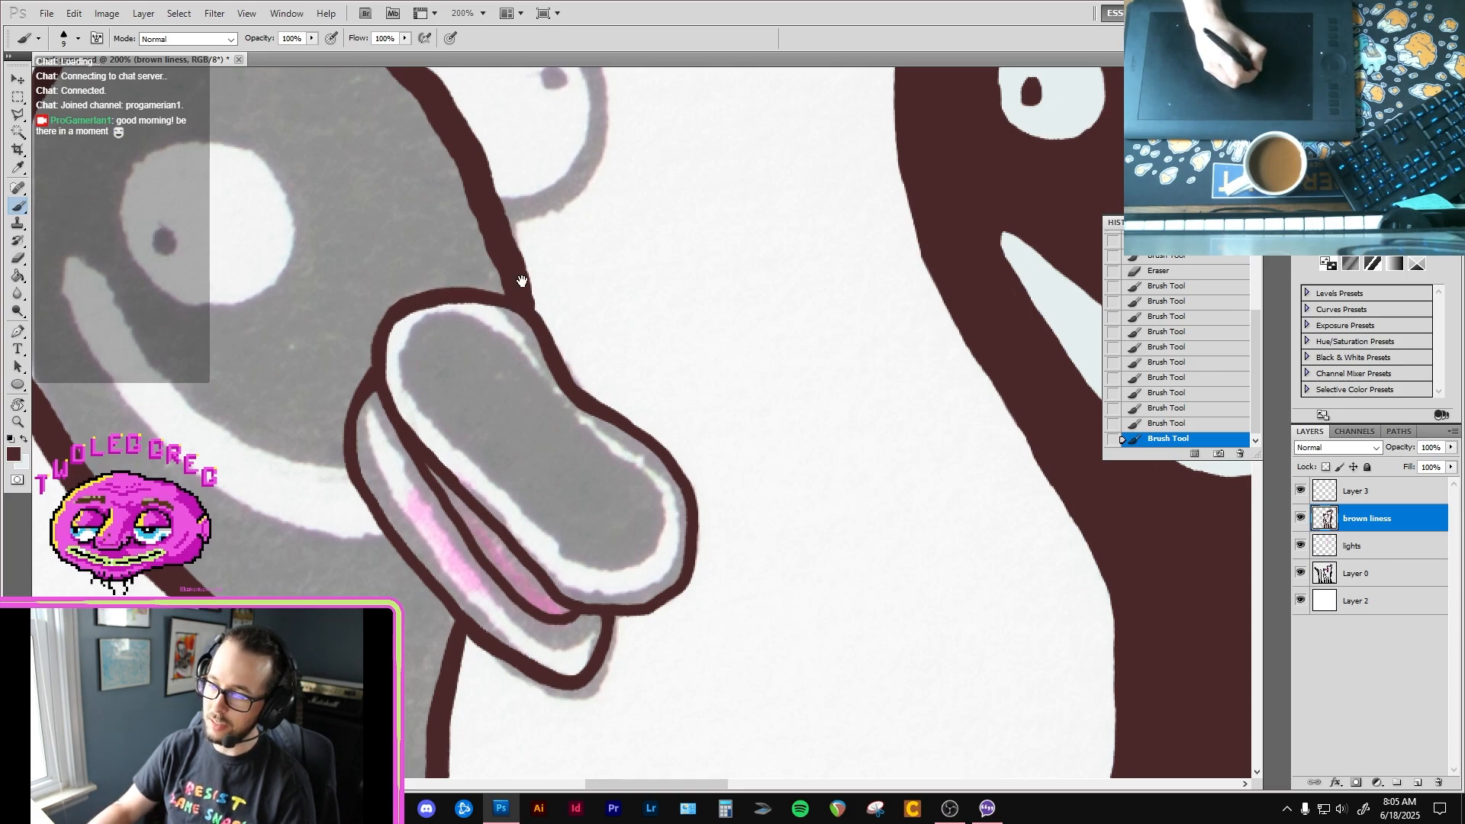
# Step: Trim the head outline where it meets the second bird's upper beak, using the Eraser at size 9
pyautogui.press('e')
pyautogui.click(549, 284)
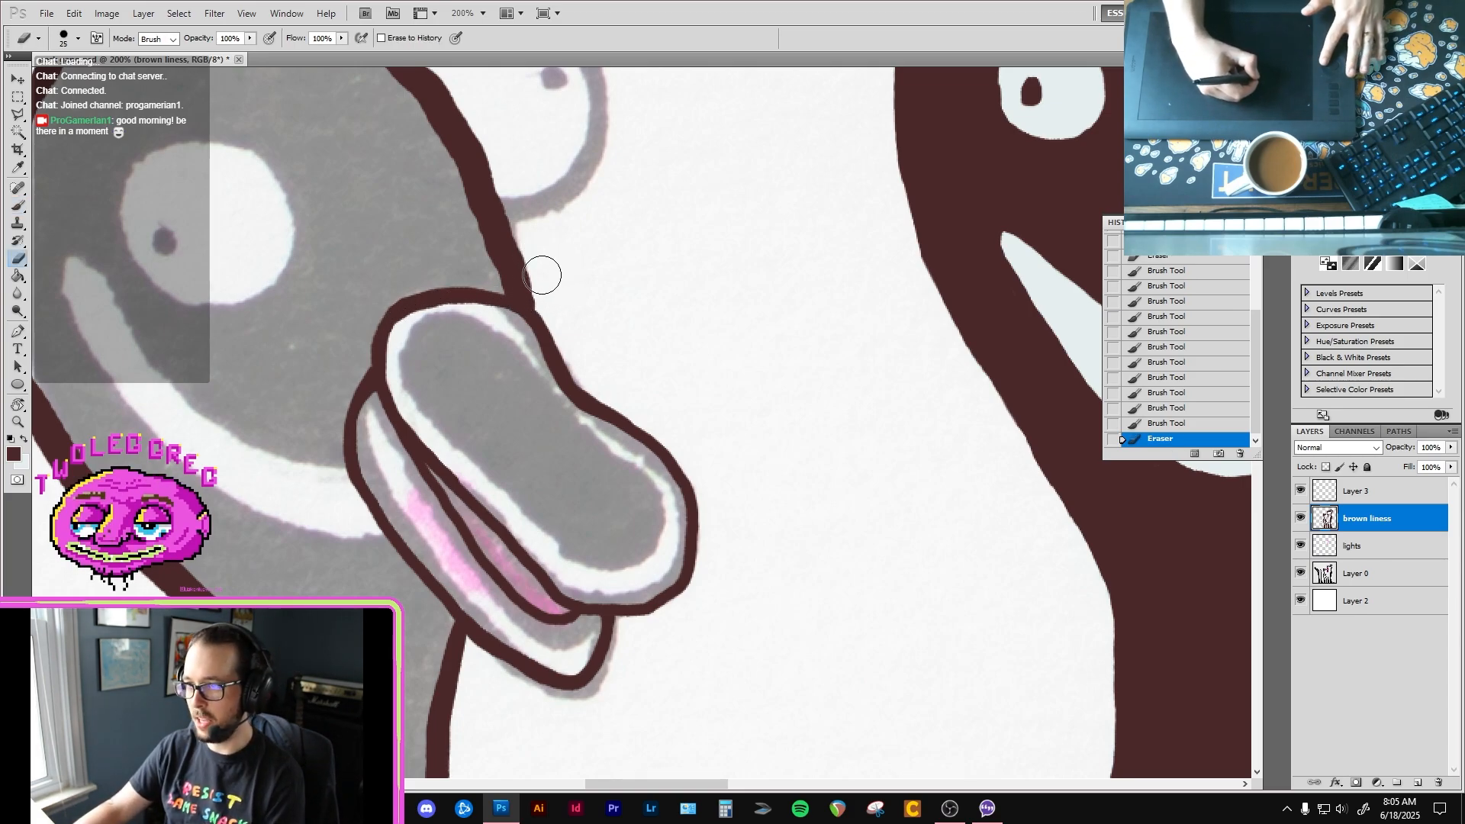
pyautogui.press('[')
pyautogui.press('[')
pyautogui.press('[')
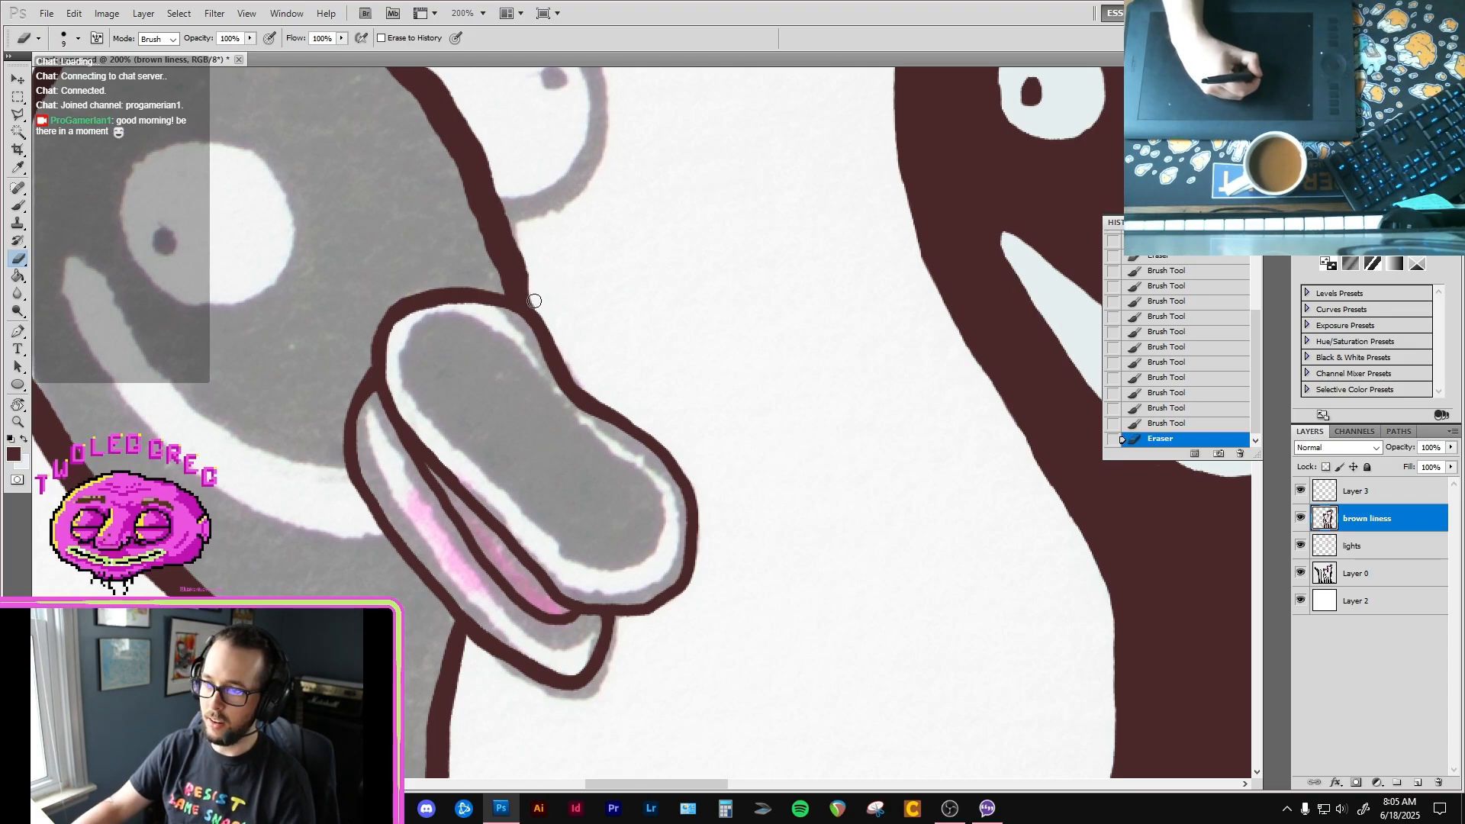
pyautogui.moveTo(500, 191)
pyautogui.mouseDown()
pyautogui.moveTo(478, 111)
pyautogui.moveTo(523, 295)
pyautogui.mouseUp()
pyautogui.moveTo(521, 234); pyautogui.dragTo(569, 165)
# Step: Outline the second bird's near eye with the size 9 brown brush and paint in its pupil
pyautogui.press('b')
pyautogui.moveTo(409, 322); pyautogui.dragTo(578, 194)
pyautogui.moveTo(438, 153); pyautogui.dragTo(390, 173)
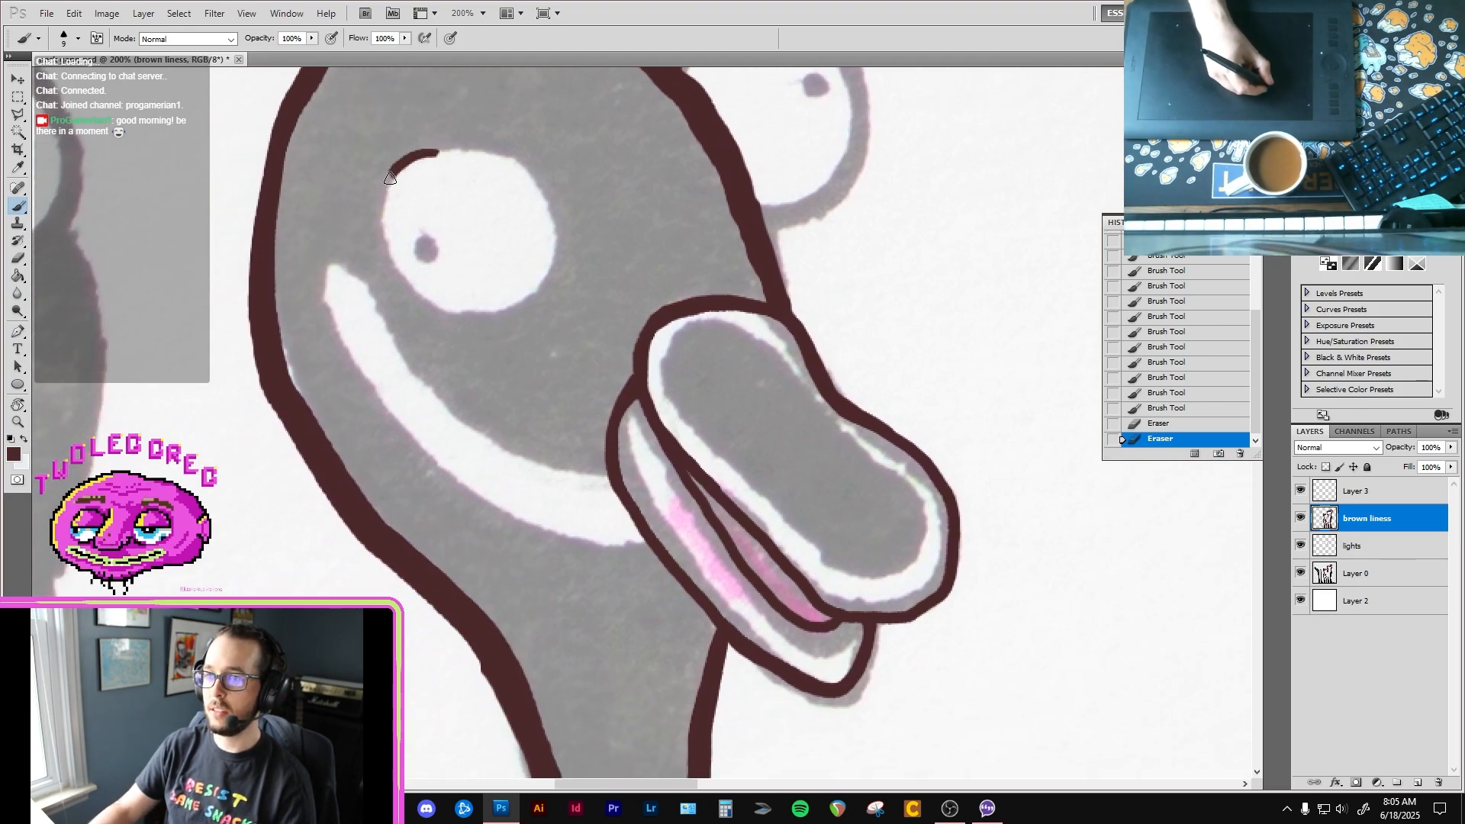
pyautogui.moveTo(379, 254); pyautogui.dragTo(381, 263)
pyautogui.hotkey('ctrl', 'z')
pyautogui.moveTo(431, 154)
pyautogui.mouseDown()
pyautogui.moveTo(394, 177)
pyautogui.moveTo(379, 252)
pyautogui.moveTo(450, 316)
pyautogui.moveTo(492, 315)
pyautogui.mouseUp()
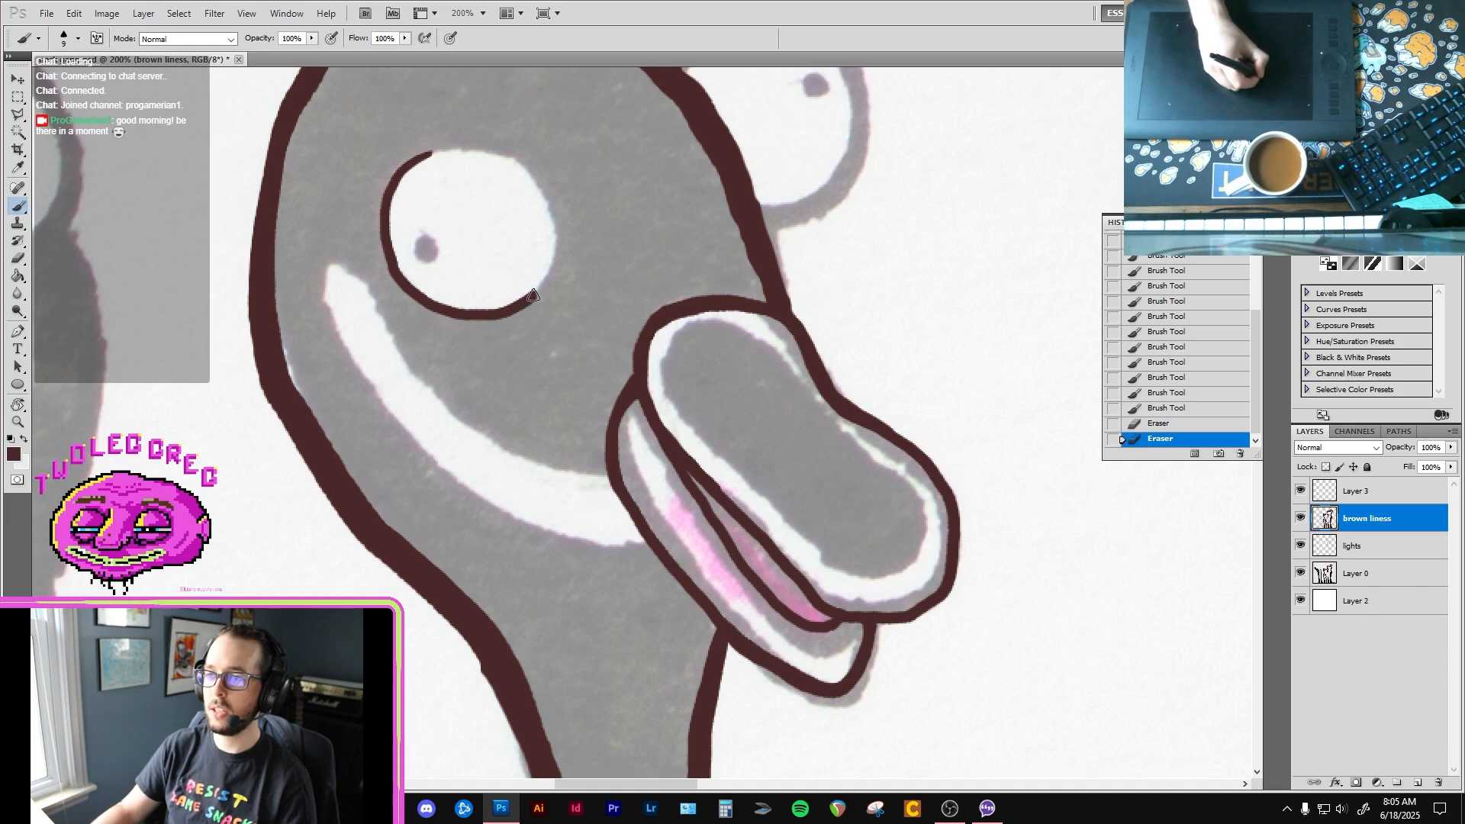
pyautogui.moveTo(548, 254)
pyautogui.mouseDown()
pyautogui.moveTo(550, 223)
pyautogui.moveTo(521, 170)
pyautogui.moveTo(447, 151)
pyautogui.mouseUp()
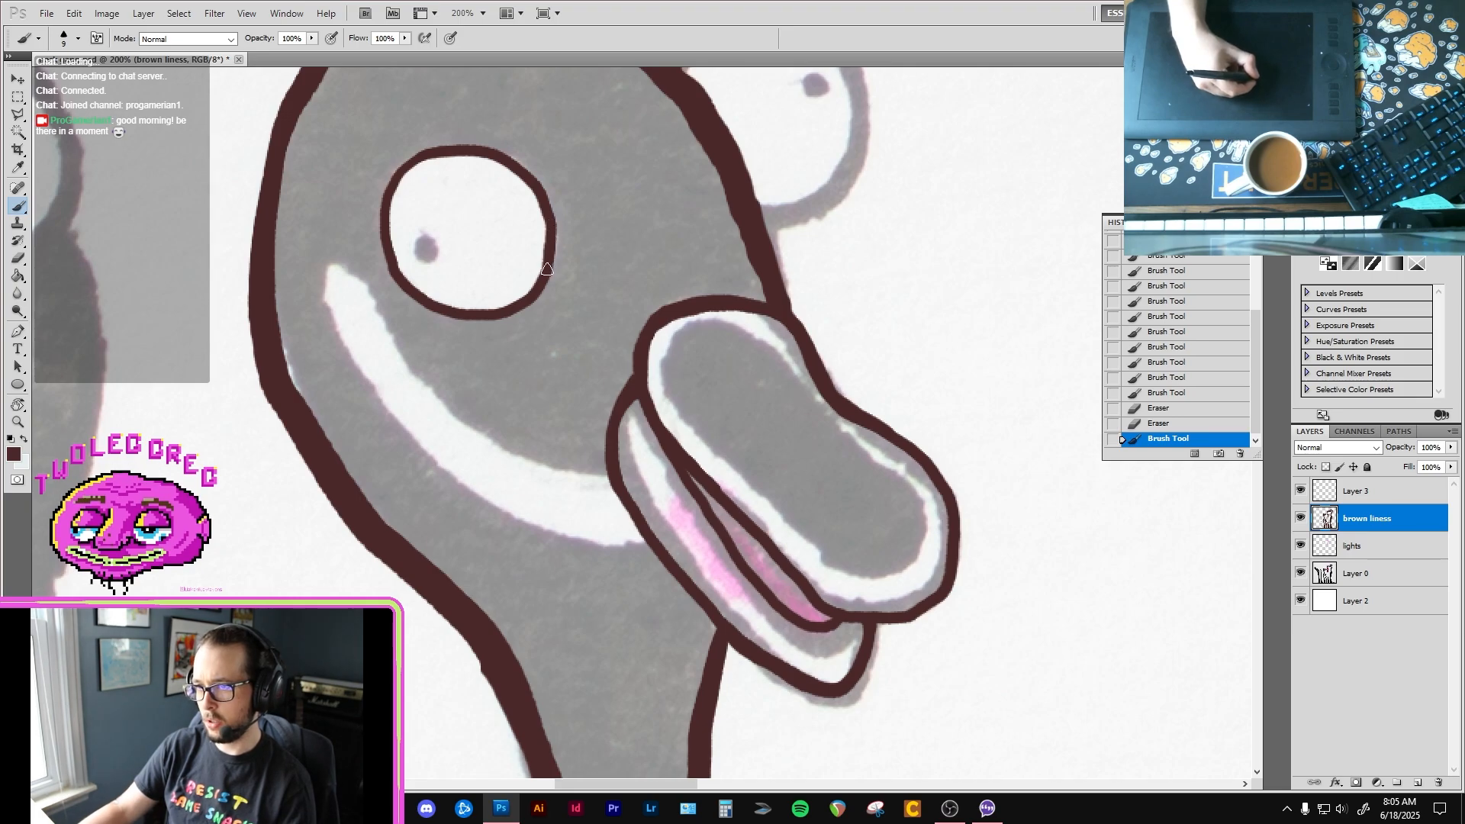
pyautogui.moveTo(424, 235); pyautogui.dragTo(426, 252)
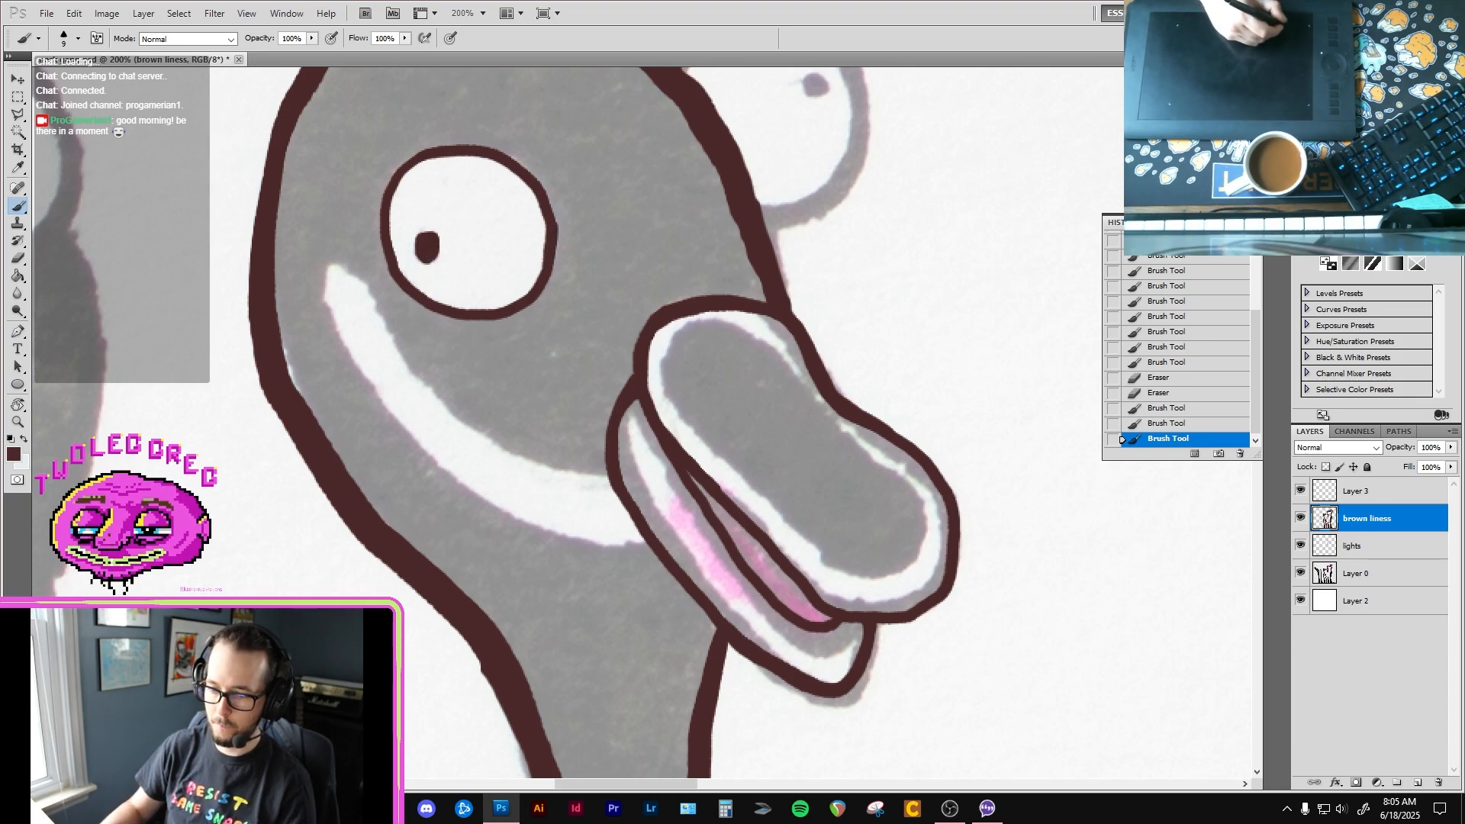
# Step: Switch to the web browser, search Google for "songs of conquest", and move the browser window back off the canvas
pyautogui.hotkey('alt', 'Tab')
pyautogui.hotkey('ctrl', 't')
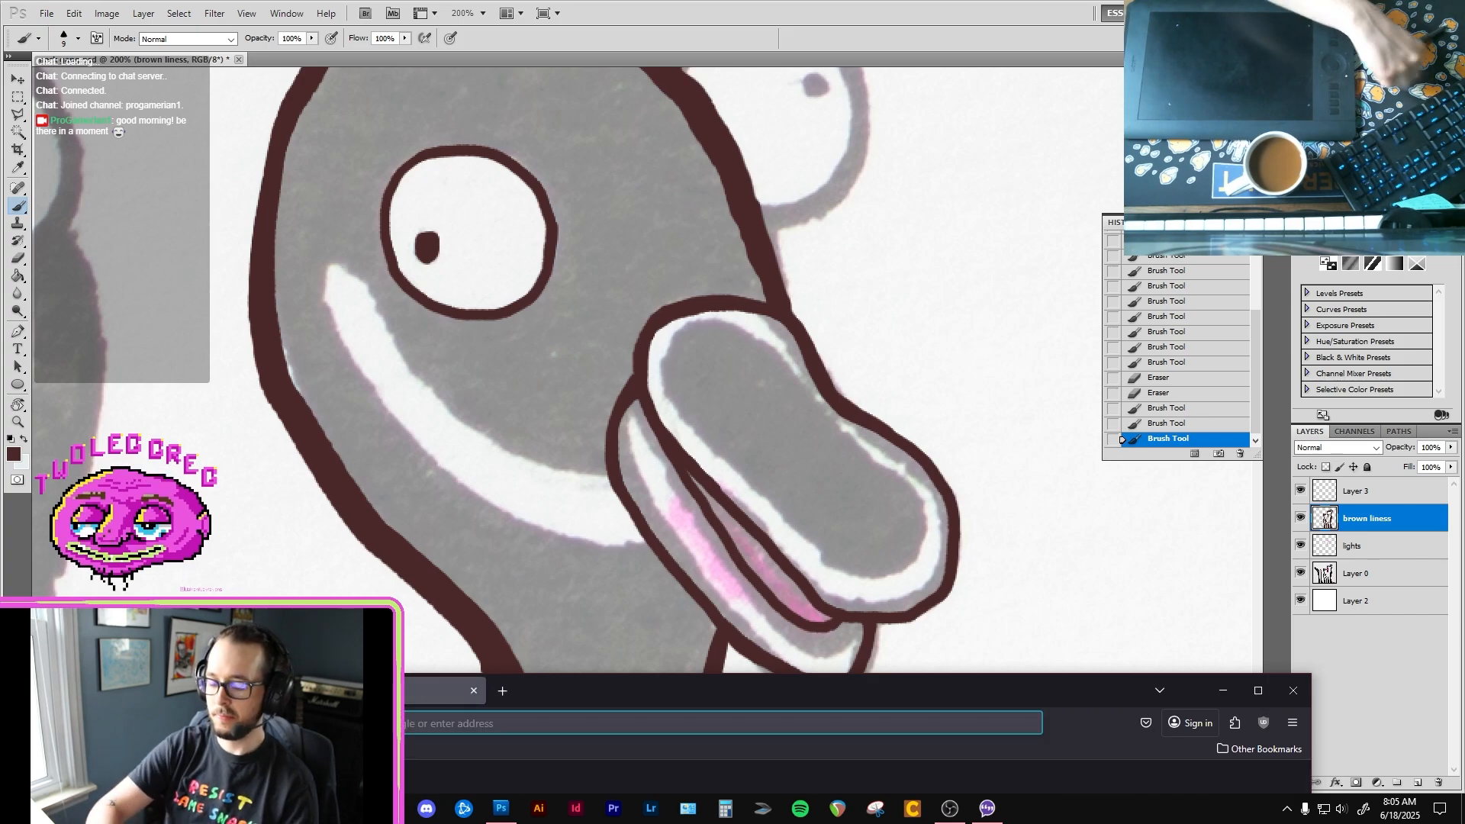
pyautogui.write('youtube music')
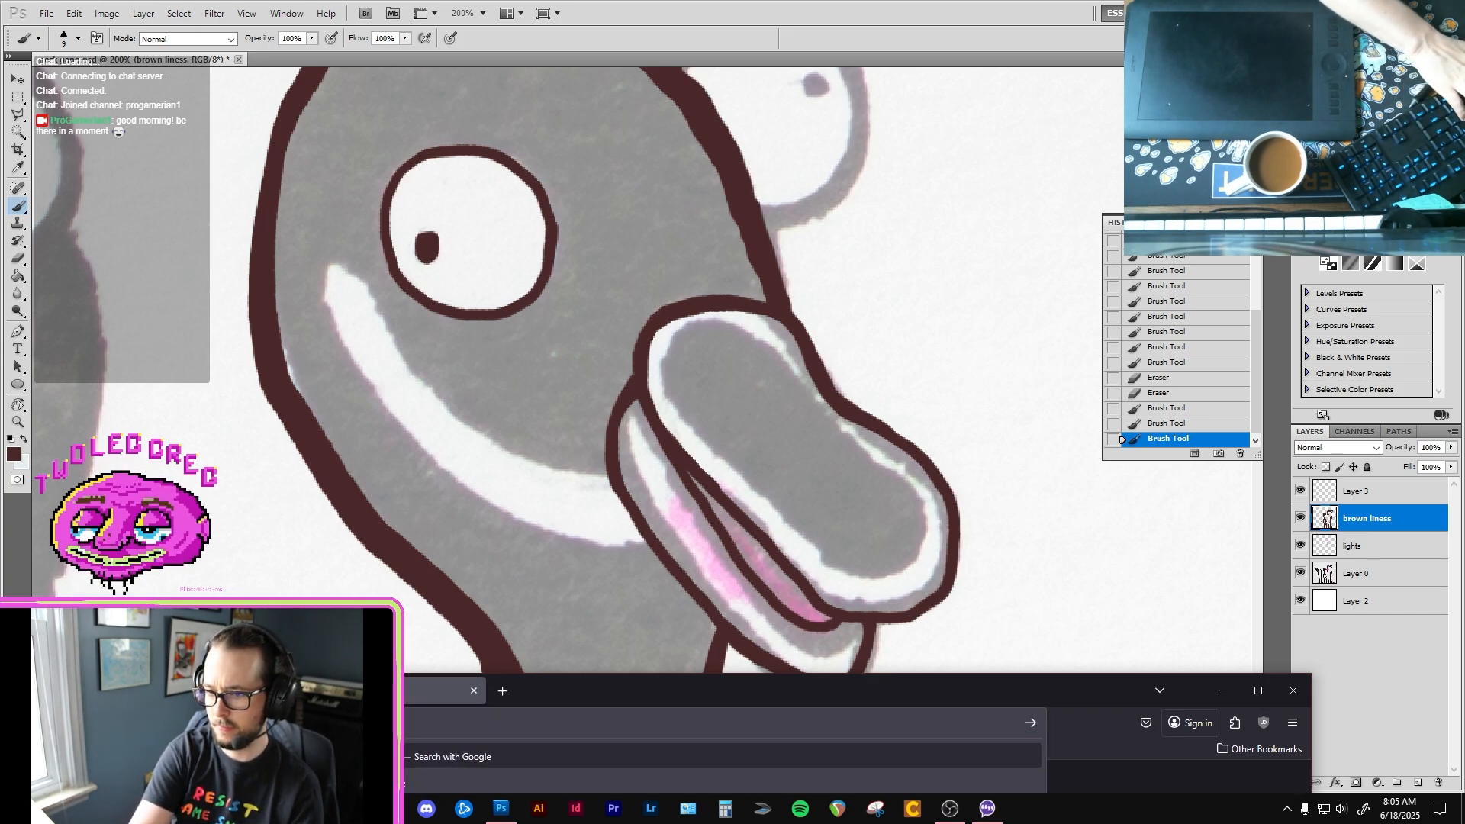
pyautogui.press('Return')
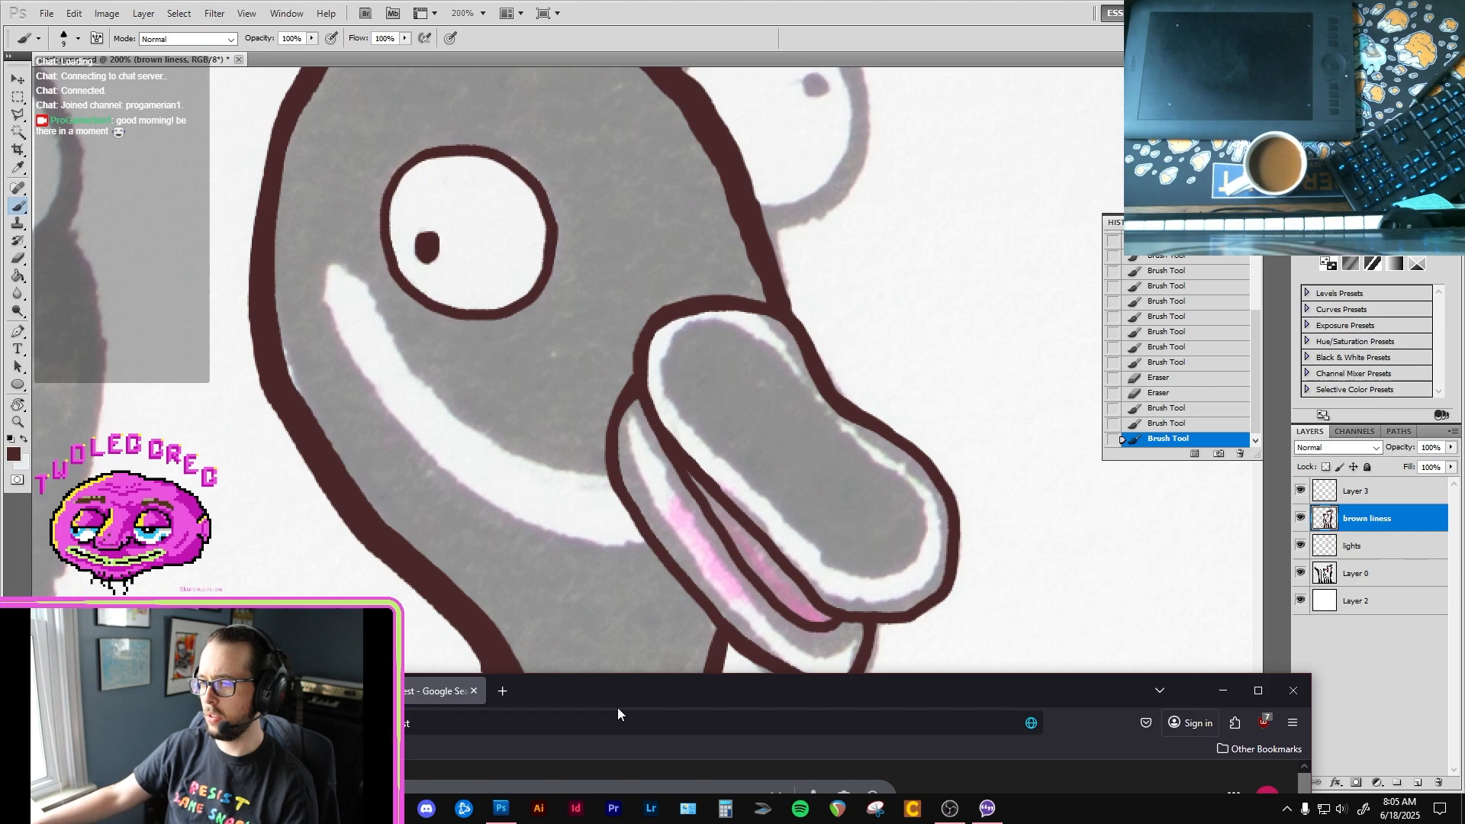
pyautogui.moveTo(618, 713); pyautogui.dragTo(694, 199)
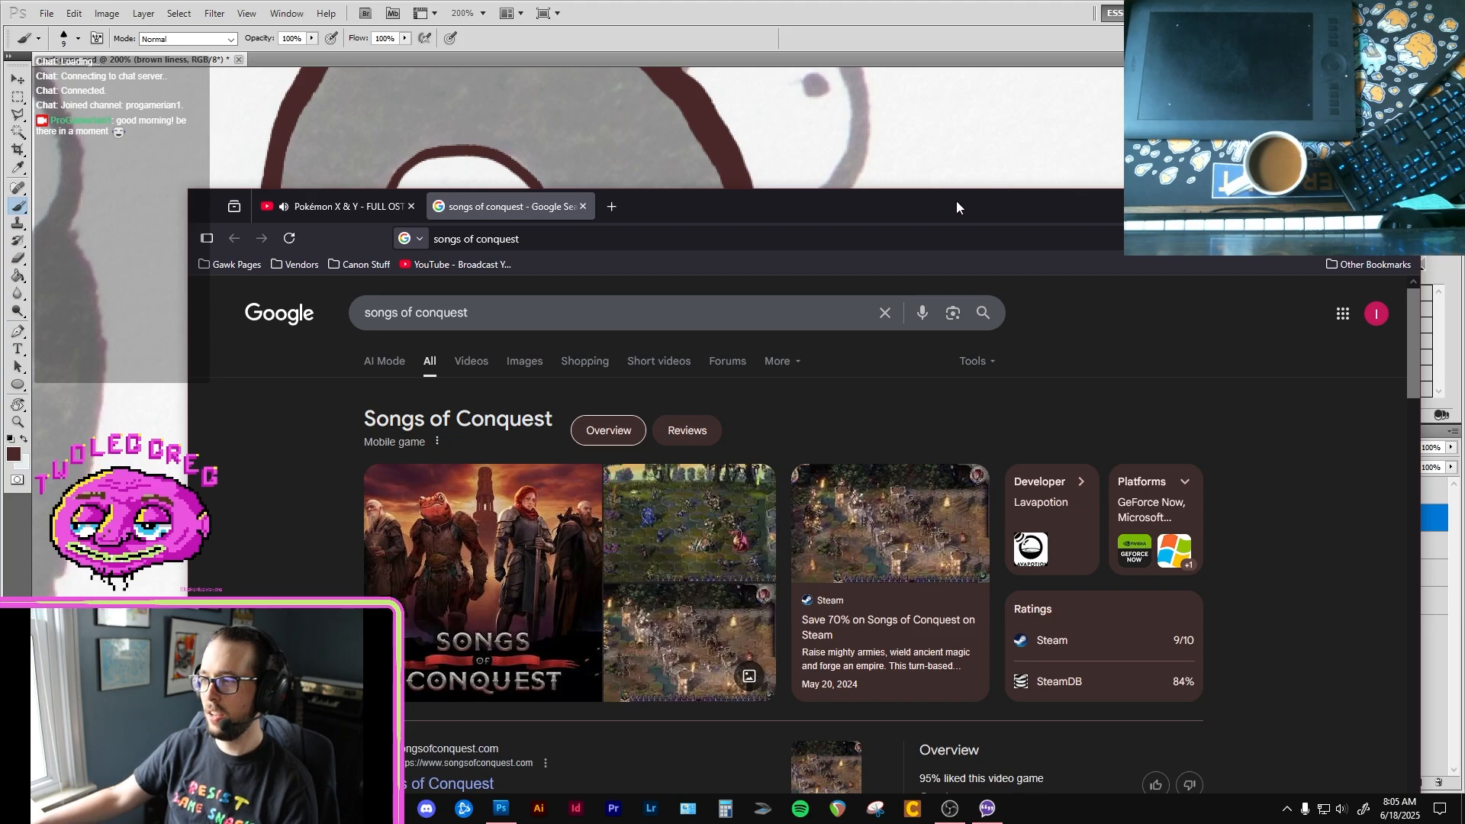
pyautogui.moveTo(956, 206); pyautogui.dragTo(790, 686)
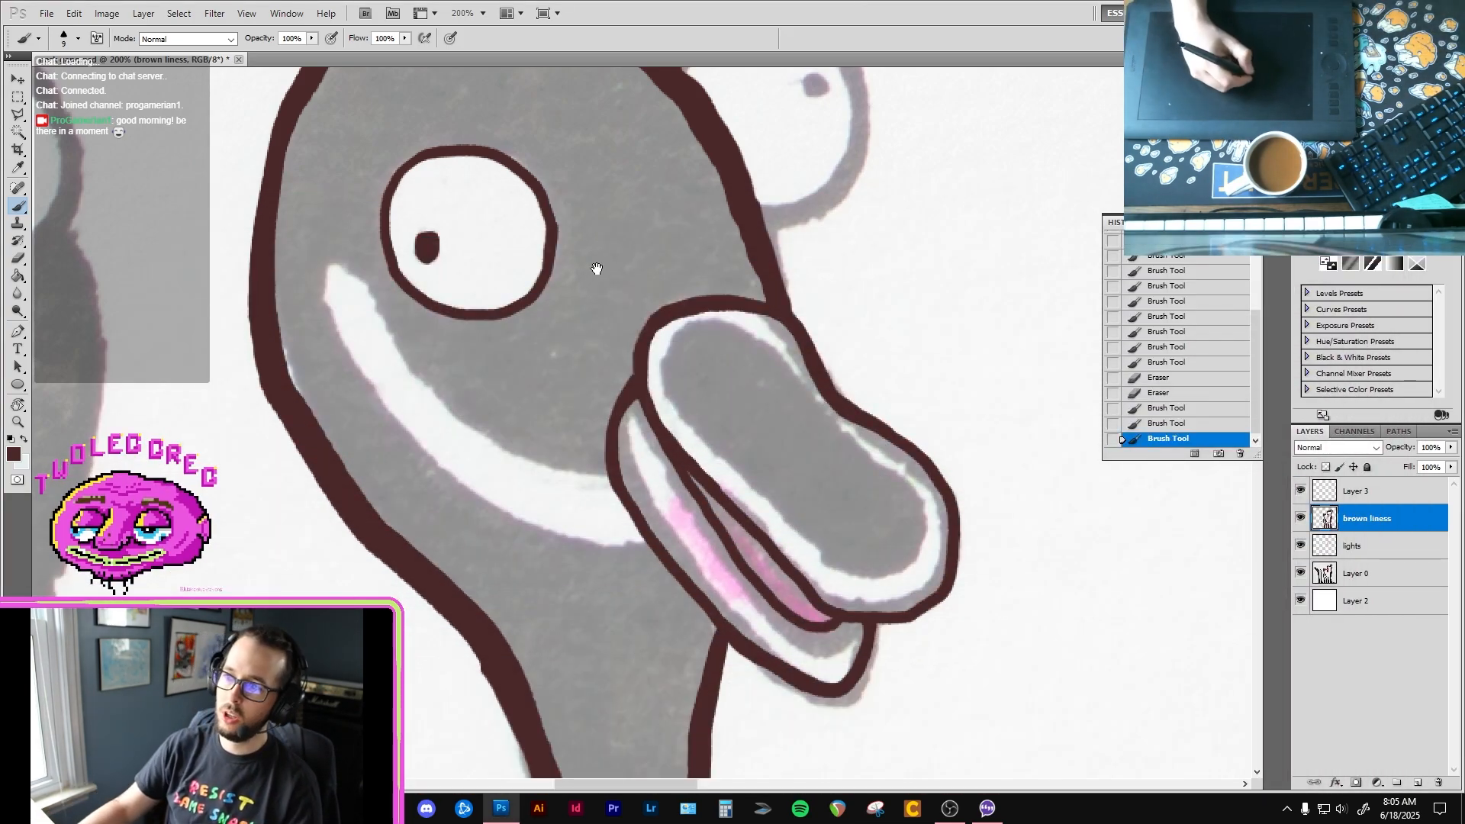
# Step: Outline the second bird's far eye in brown with a size 15 brush, join it to the head, and paint its pupil
pyautogui.moveTo(602, 269); pyautogui.dragTo(566, 376)
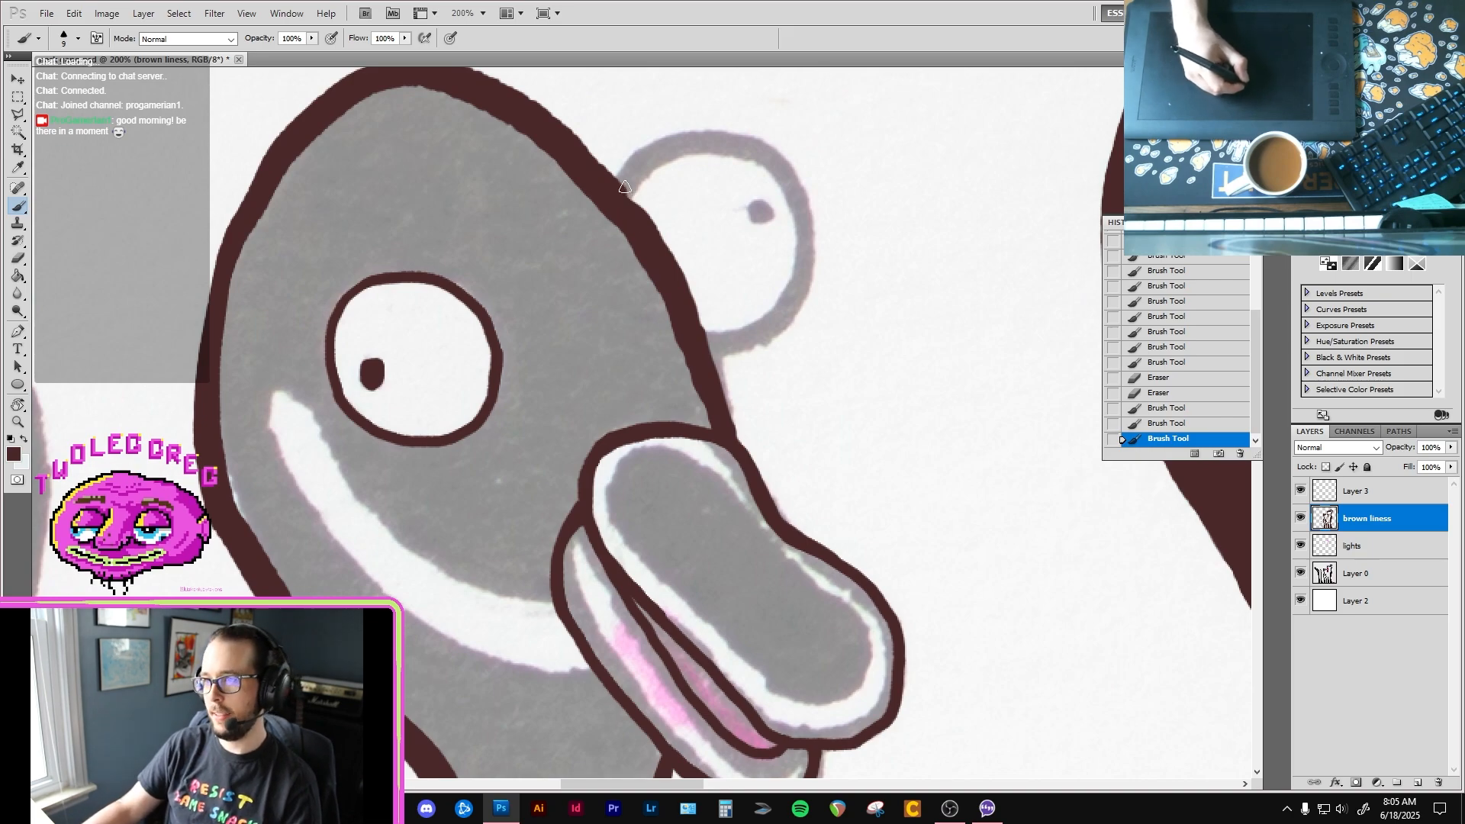
pyautogui.press(']')
pyautogui.press(']')
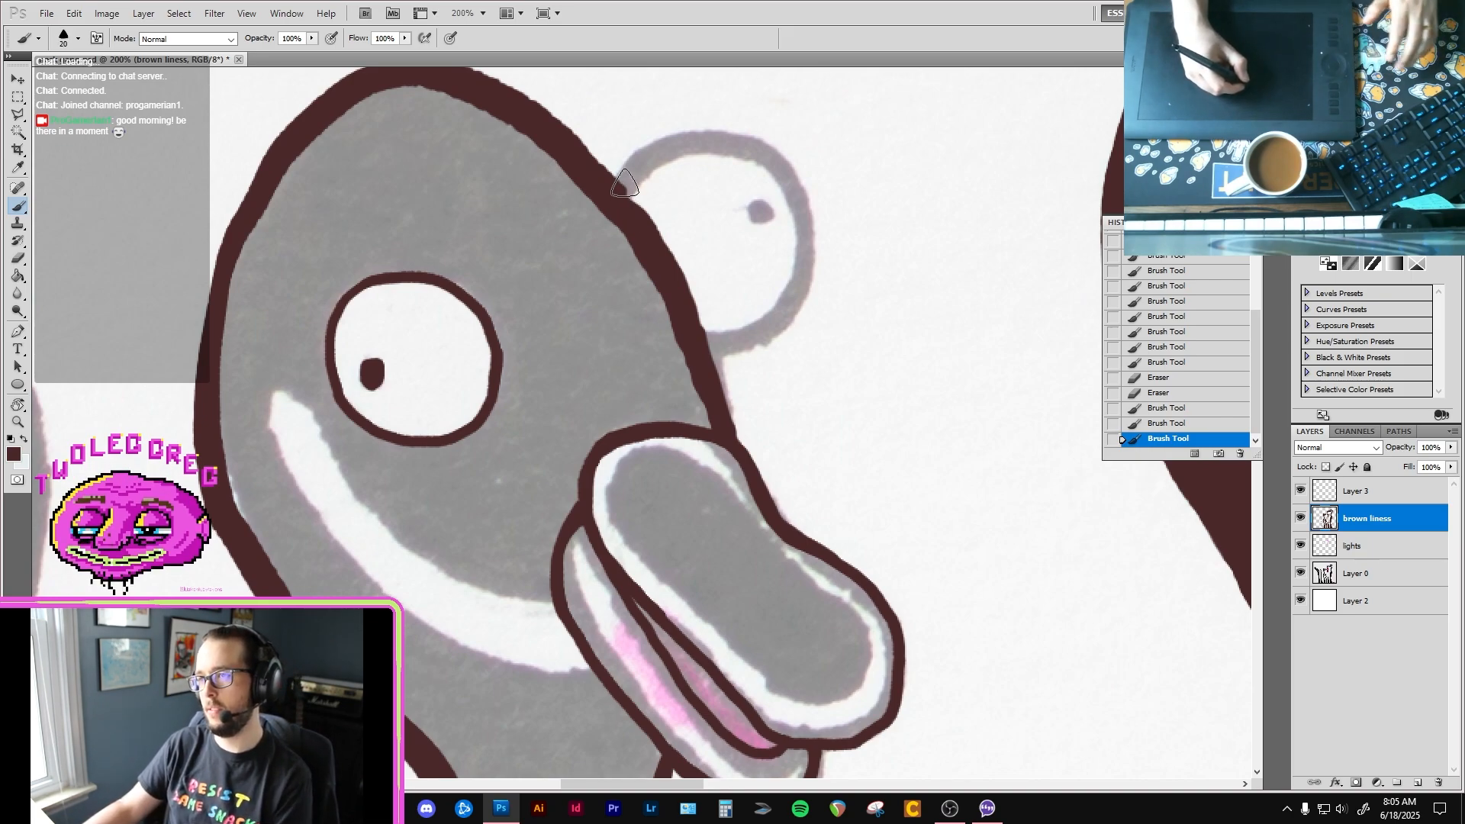
pyautogui.press('[')
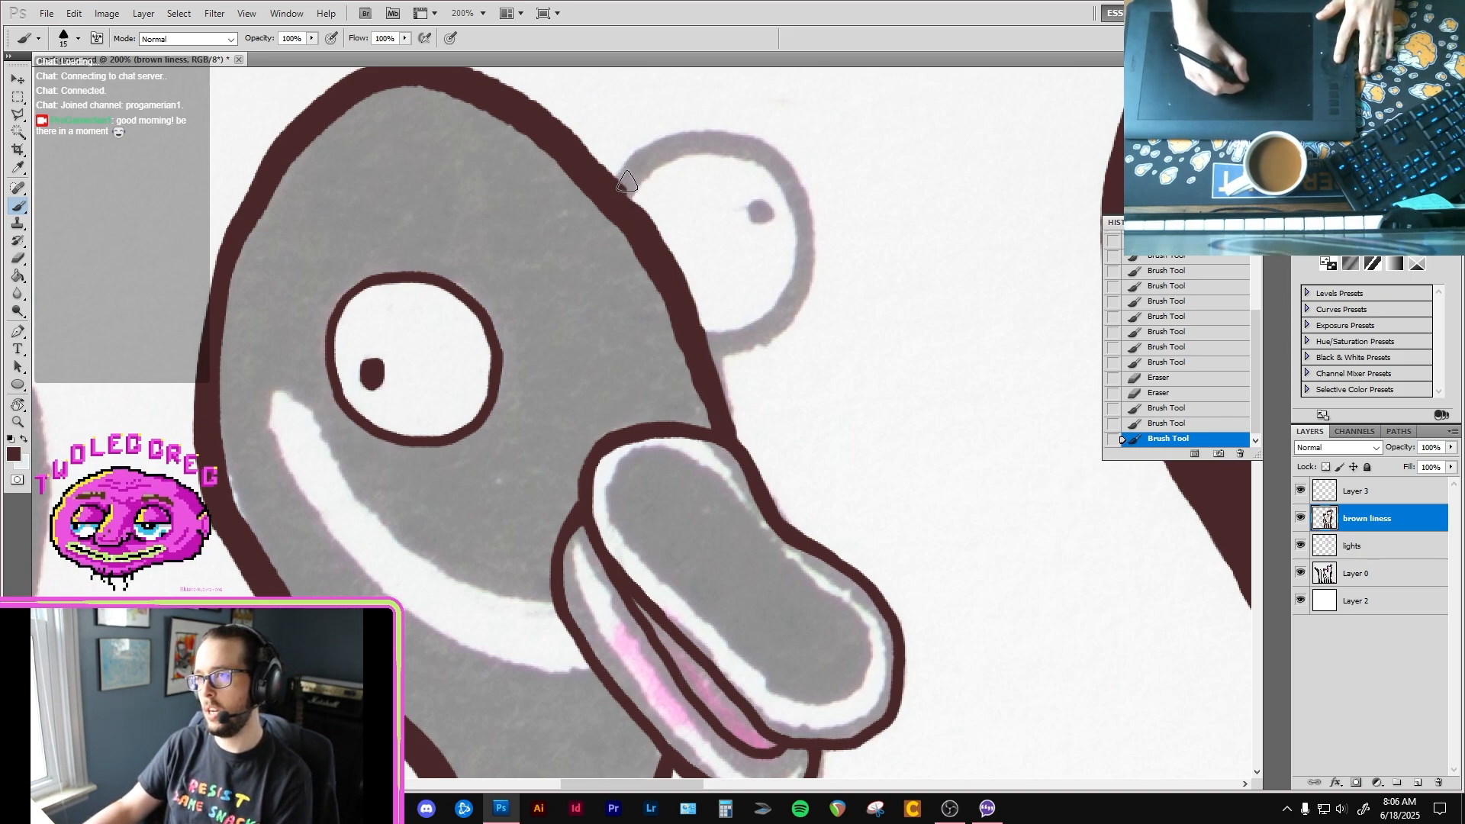
pyautogui.moveTo(660, 152)
pyautogui.mouseDown()
pyautogui.moveTo(754, 148)
pyautogui.moveTo(803, 212)
pyautogui.mouseUp()
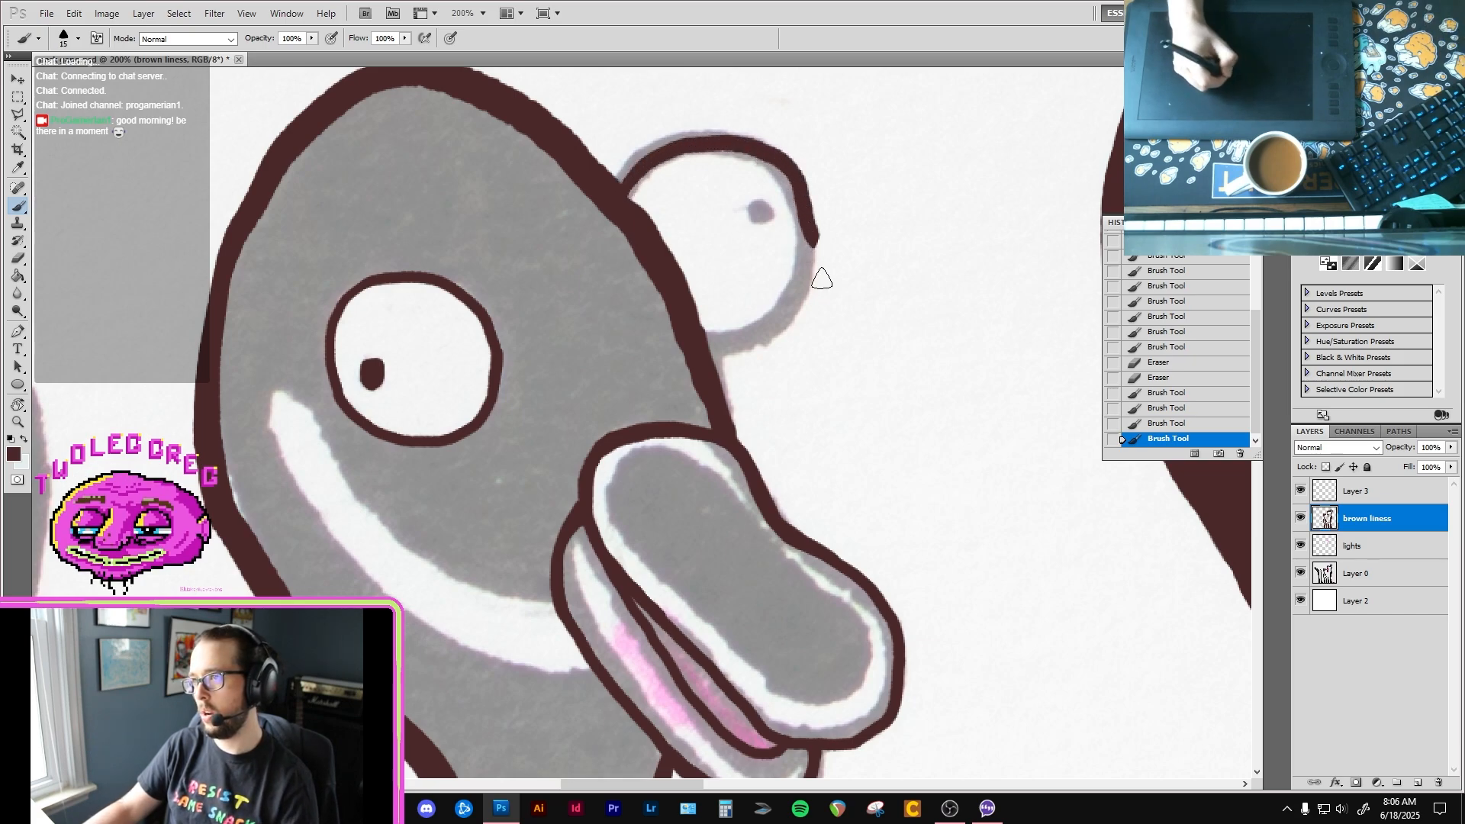
pyautogui.hotkey('ctrl', 'z')
pyautogui.moveTo(711, 349)
pyautogui.mouseDown()
pyautogui.moveTo(787, 297)
pyautogui.moveTo(807, 235)
pyautogui.moveTo(791, 196)
pyautogui.mouseUp()
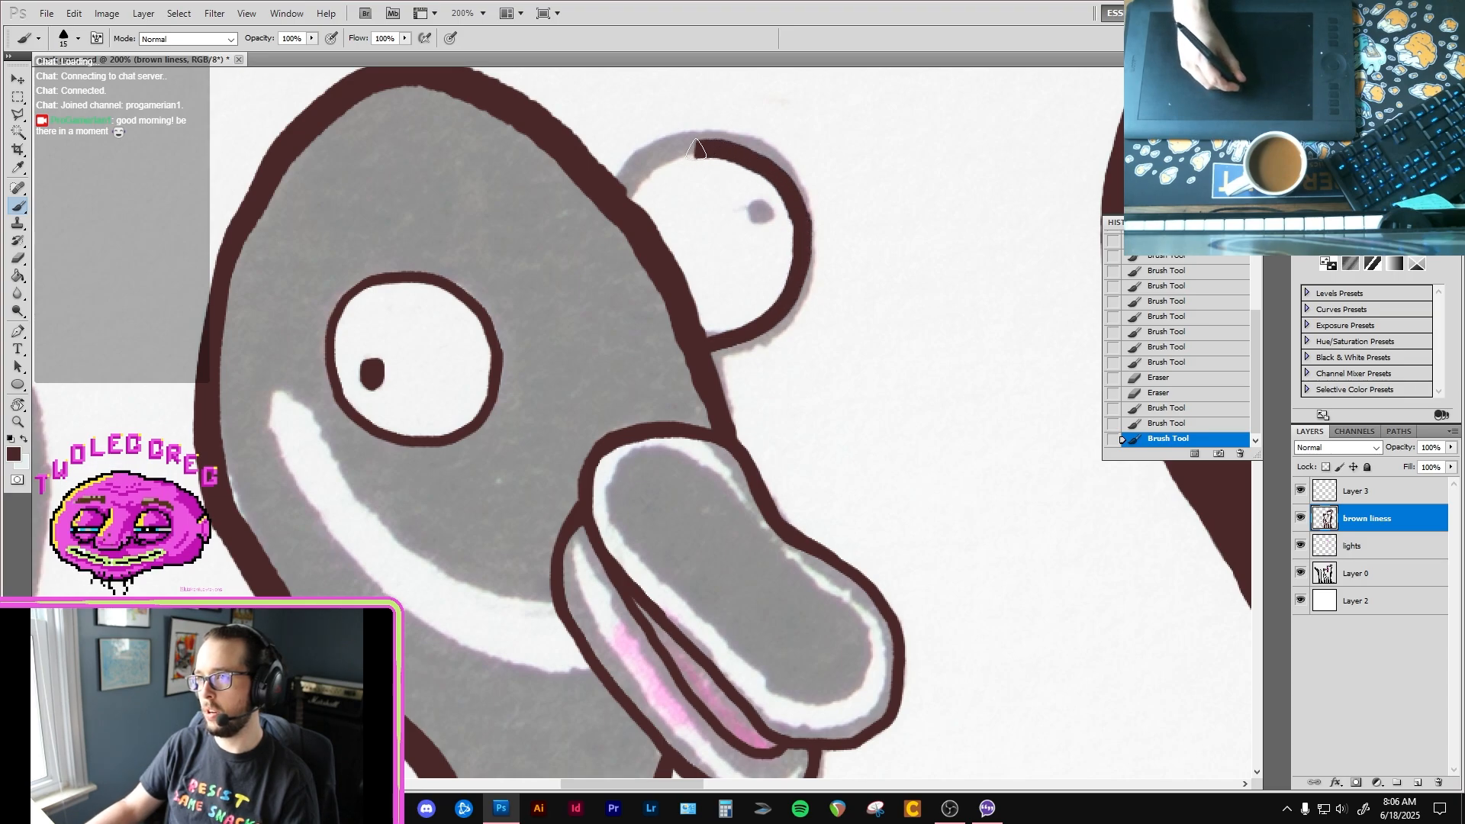
pyautogui.moveTo(655, 164); pyautogui.dragTo(624, 189)
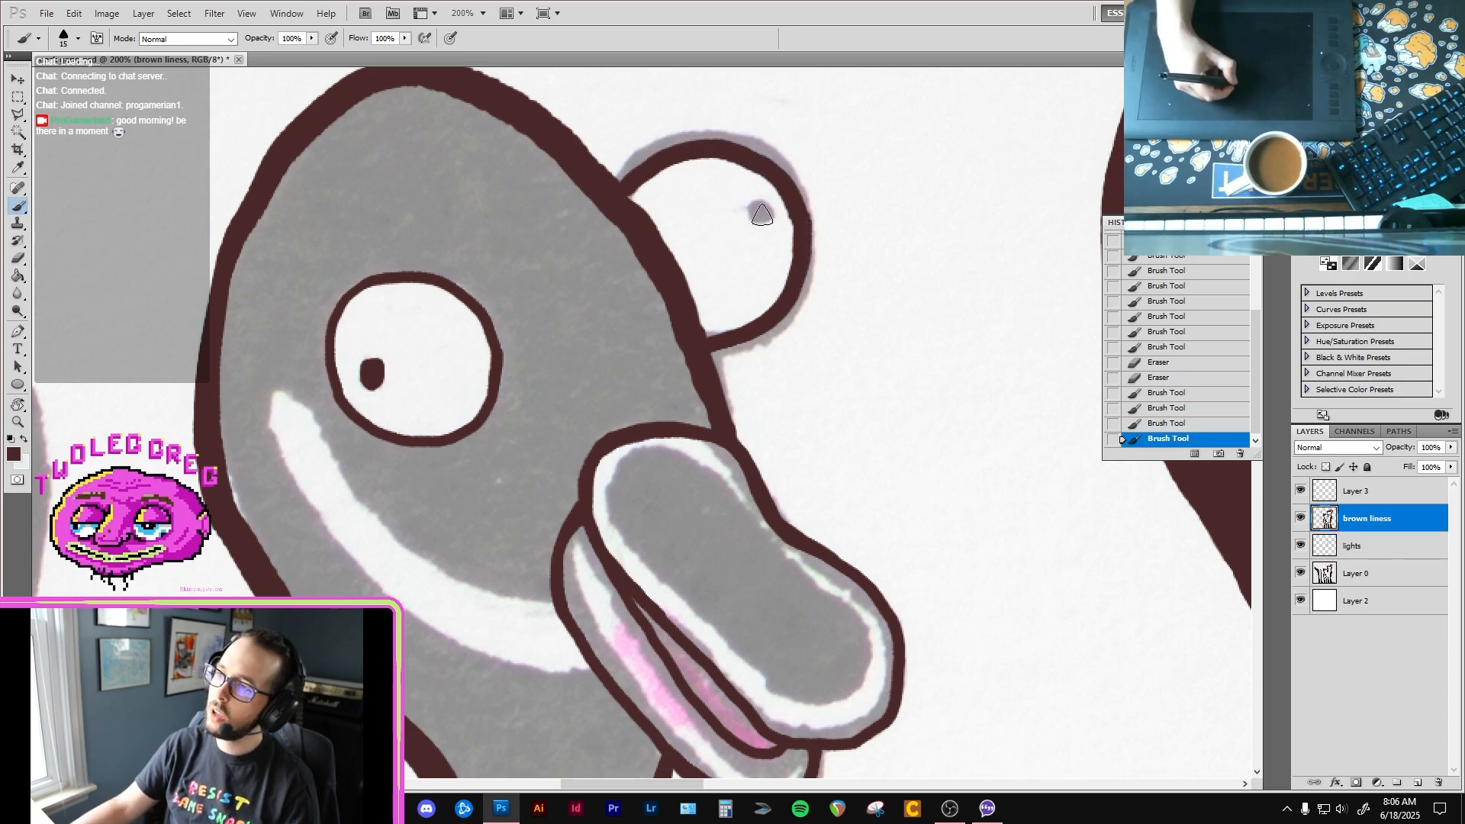
pyautogui.moveTo(758, 211); pyautogui.dragTo(754, 224)
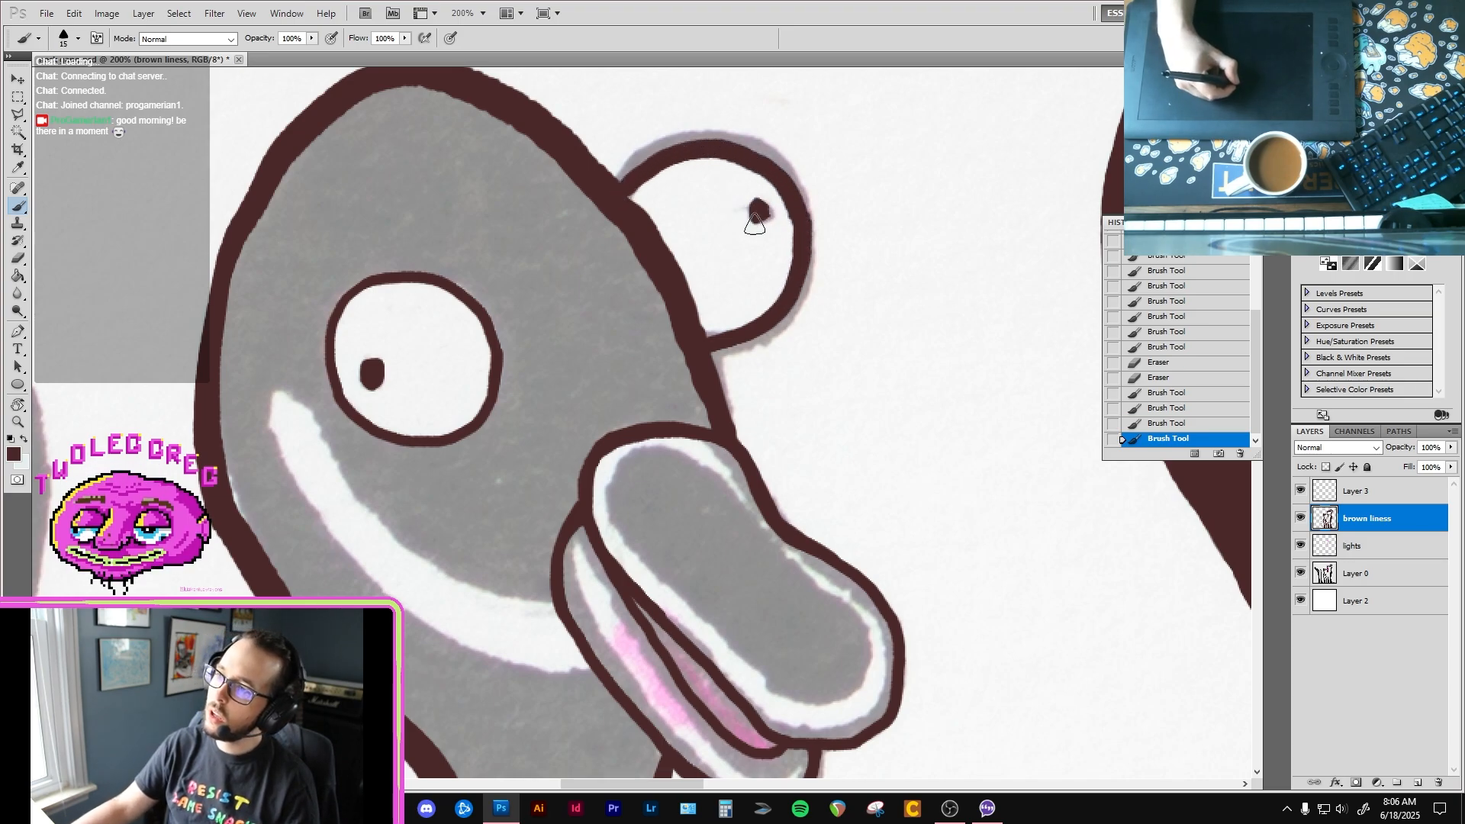
pyautogui.click(625, 195)
# Step: Outline the upper and lower edges of the second bird's white smile marking in brown with a size 10 brush
pyautogui.moveTo(556, 352)
pyautogui.mouseDown()
pyautogui.moveTo(605, 282)
pyautogui.moveTo(656, 248)
pyautogui.mouseUp()
pyautogui.press('[')
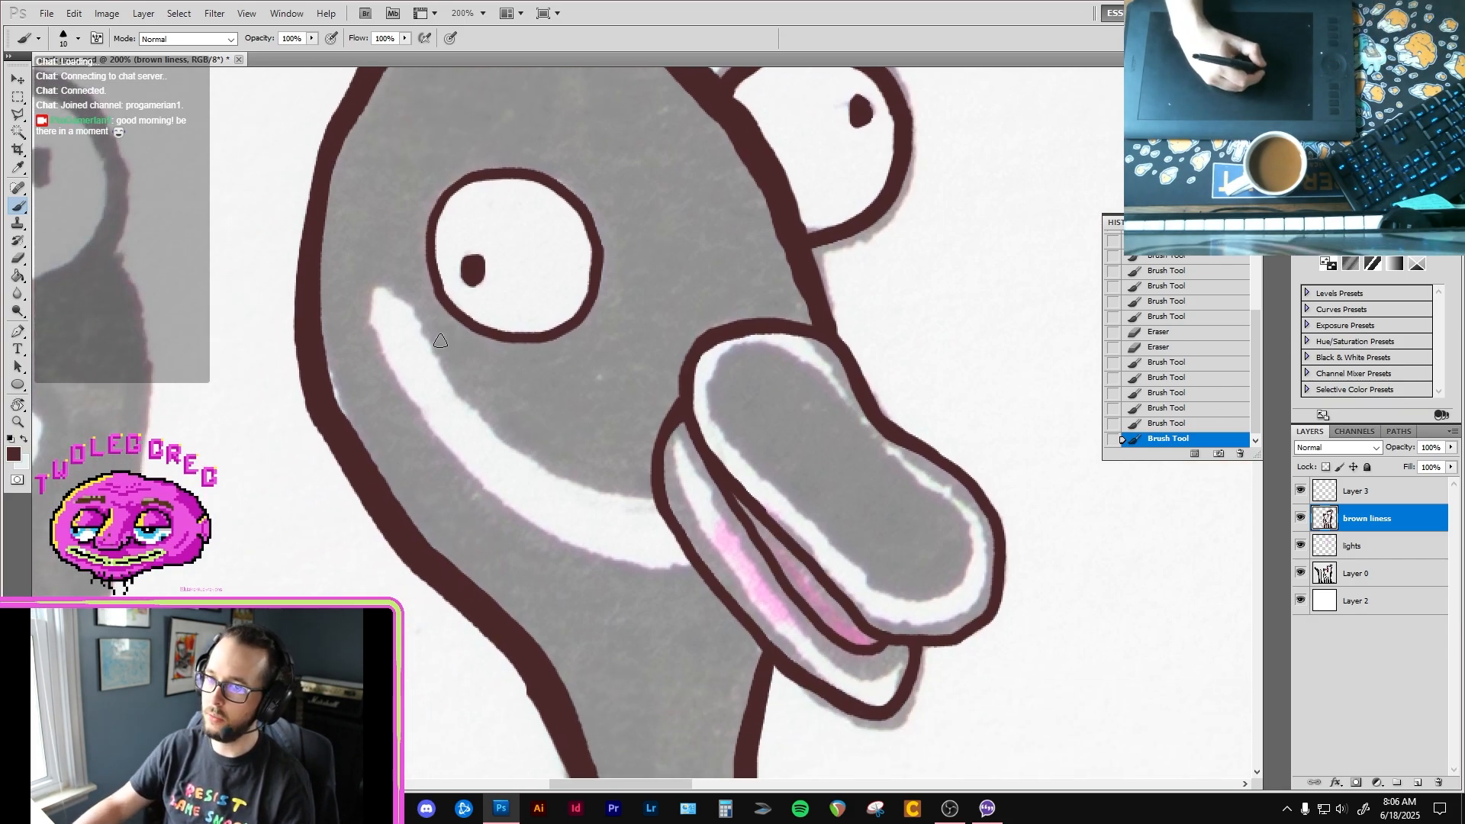
pyautogui.moveTo(418, 323); pyautogui.dragTo(487, 431)
pyautogui.hotkey('ctrl', 'z')
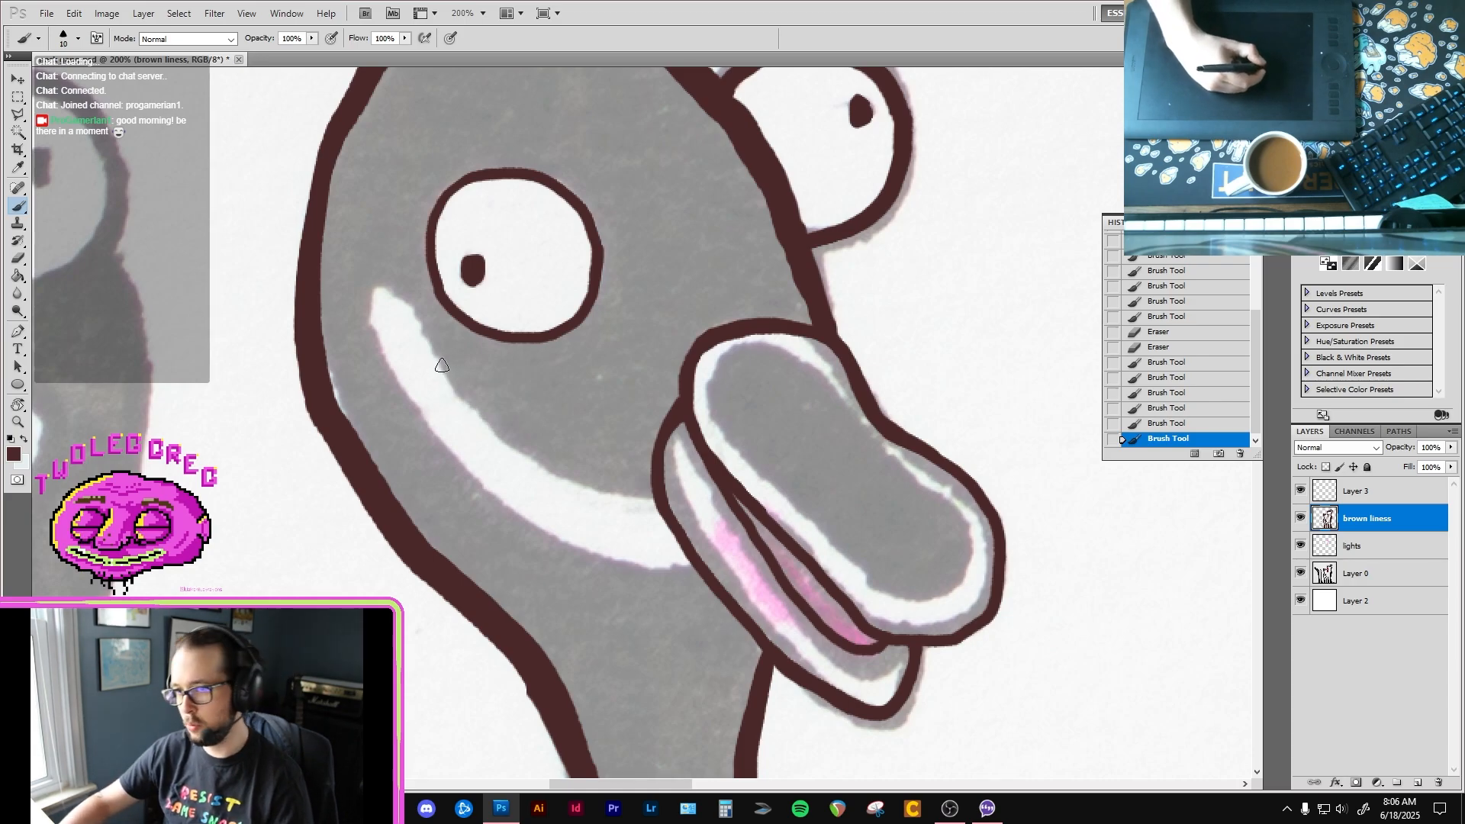
pyautogui.moveTo(431, 345)
pyautogui.mouseDown()
pyautogui.moveTo(498, 434)
pyautogui.moveTo(590, 488)
pyautogui.mouseUp()
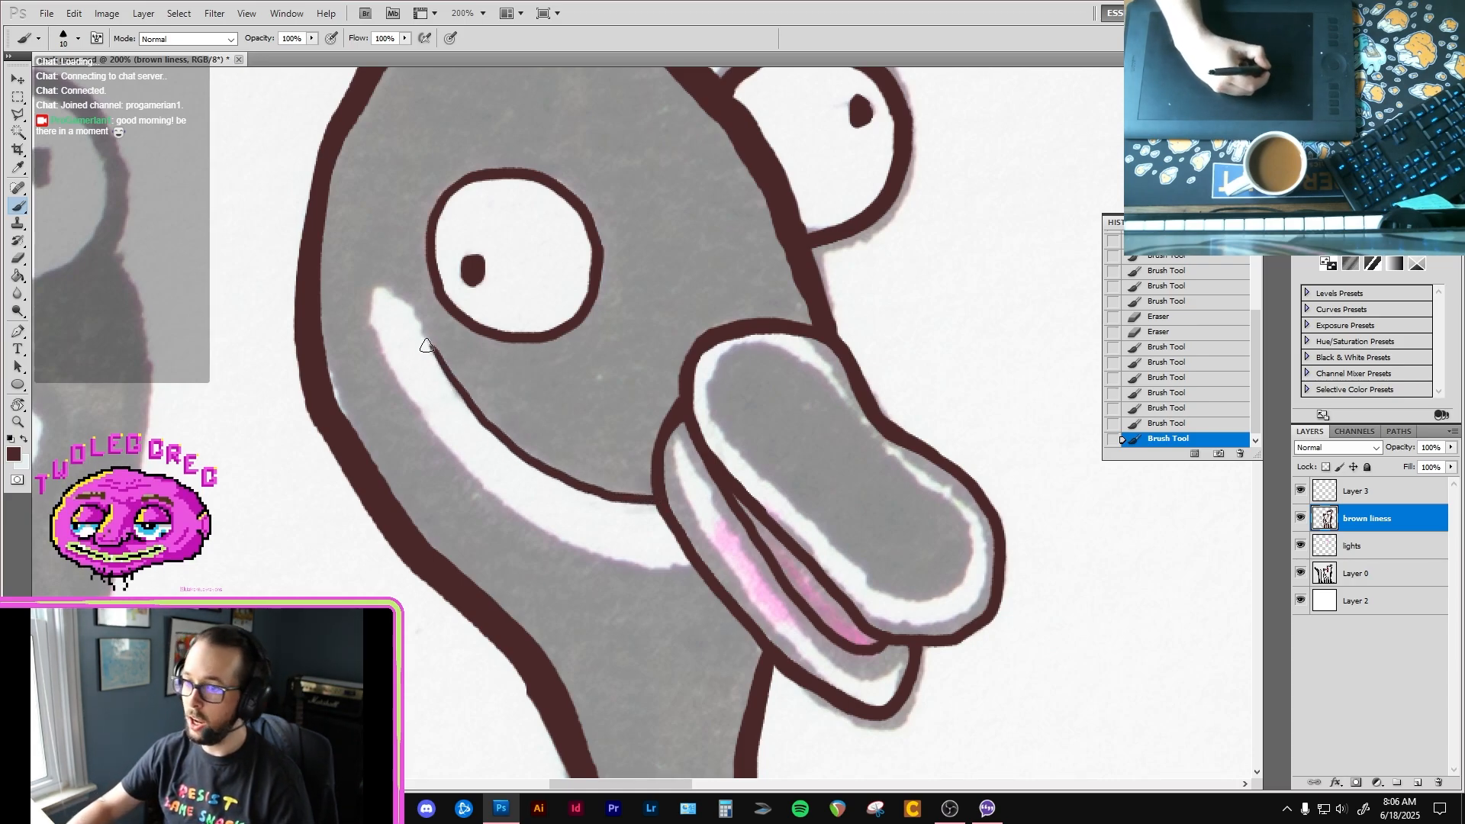
pyautogui.moveTo(432, 347); pyautogui.dragTo(402, 298)
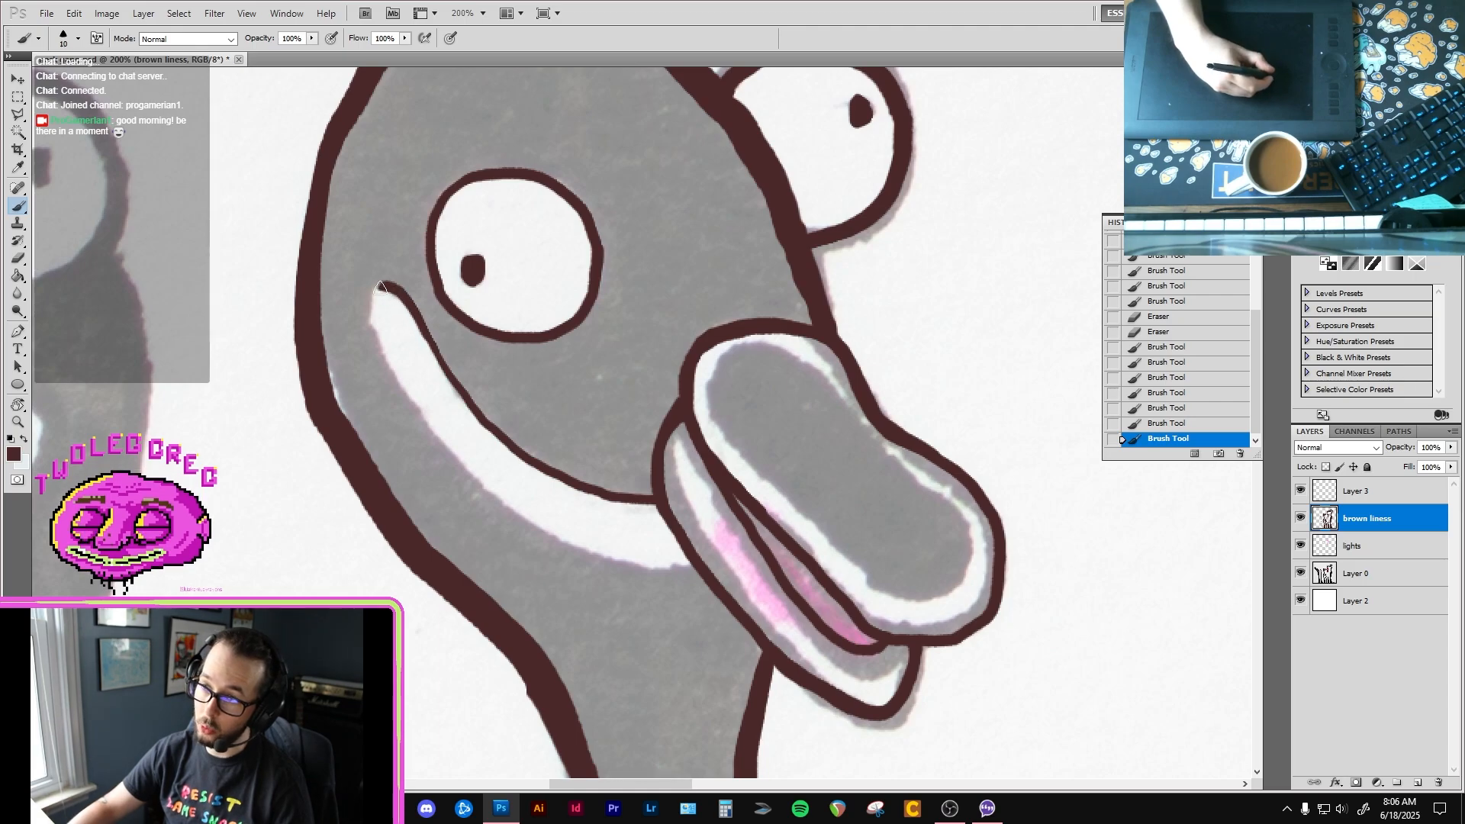
pyautogui.moveTo(401, 388)
pyautogui.mouseDown()
pyautogui.moveTo(473, 484)
pyautogui.moveTo(533, 531)
pyautogui.moveTo(699, 571)
pyautogui.mouseUp()
# Step: Fill the second bird's outlined head and neck with dark brown using the Paint Bucket
pyautogui.moveTo(602, 512); pyautogui.dragTo(583, 152)
pyautogui.hotkey('ctrl', '-')
pyautogui.press('g')
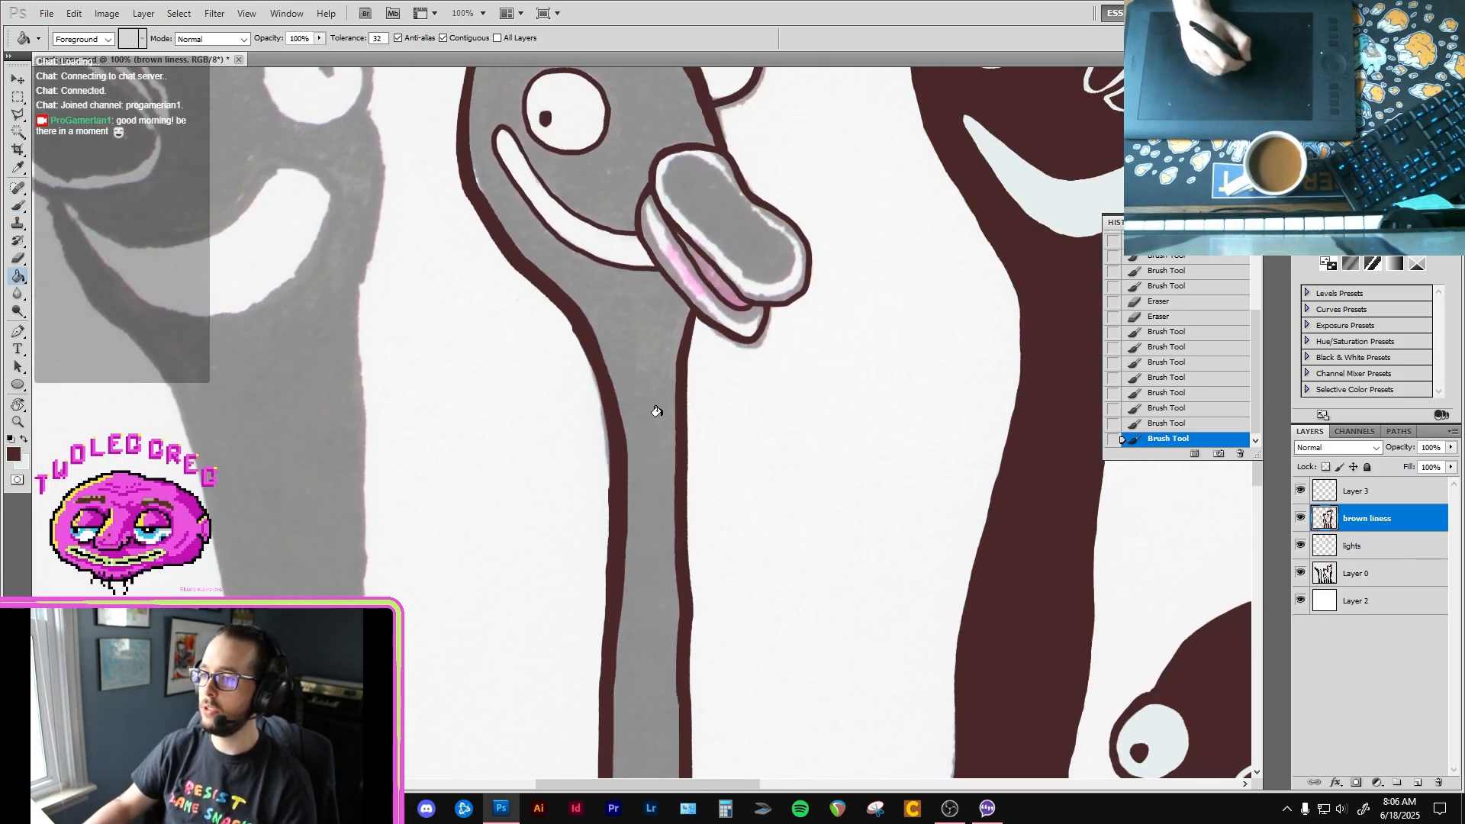
pyautogui.click(657, 411)
# Step: Paint over the thin fill seams at the base of the second bird's neck in brown with a size 10 brush
pyautogui.moveTo(657, 487); pyautogui.dragTo(580, 172)
pyautogui.moveTo(625, 455); pyautogui.dragTo(584, 183)
pyautogui.hotkey('ctrl', '+')
pyautogui.moveTo(566, 533); pyautogui.dragTo(490, 290)
pyautogui.moveTo(546, 649); pyautogui.dragTo(537, 348)
pyautogui.press('b')
pyautogui.moveTo(609, 732)
pyautogui.mouseDown()
pyautogui.moveTo(565, 442)
pyautogui.moveTo(529, 400)
pyautogui.moveTo(401, 80)
pyautogui.mouseUp()
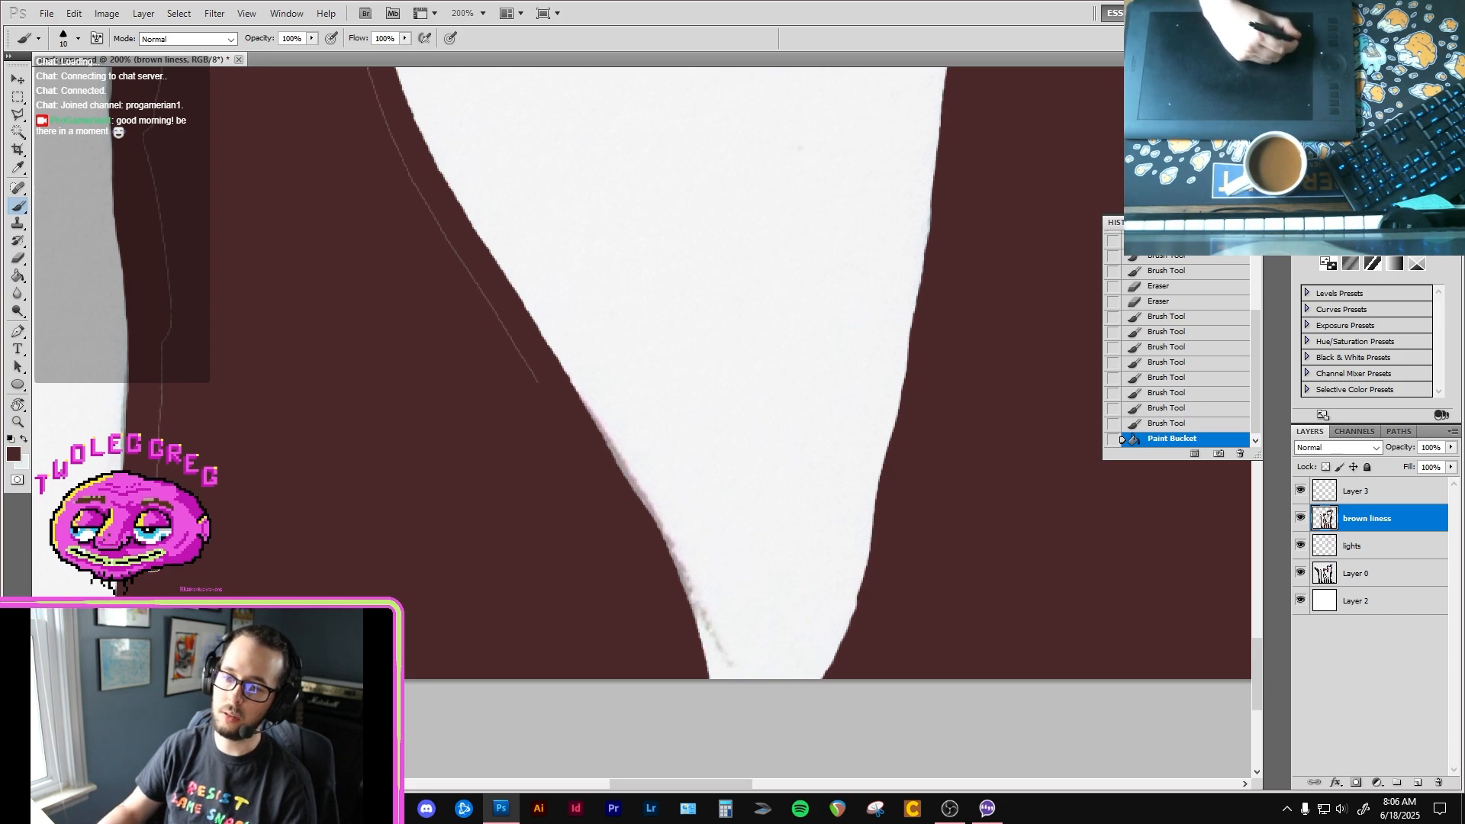
pyautogui.moveTo(159, 463); pyautogui.dragTo(169, 324)
pyautogui.moveTo(217, 399); pyautogui.dragTo(376, 667)
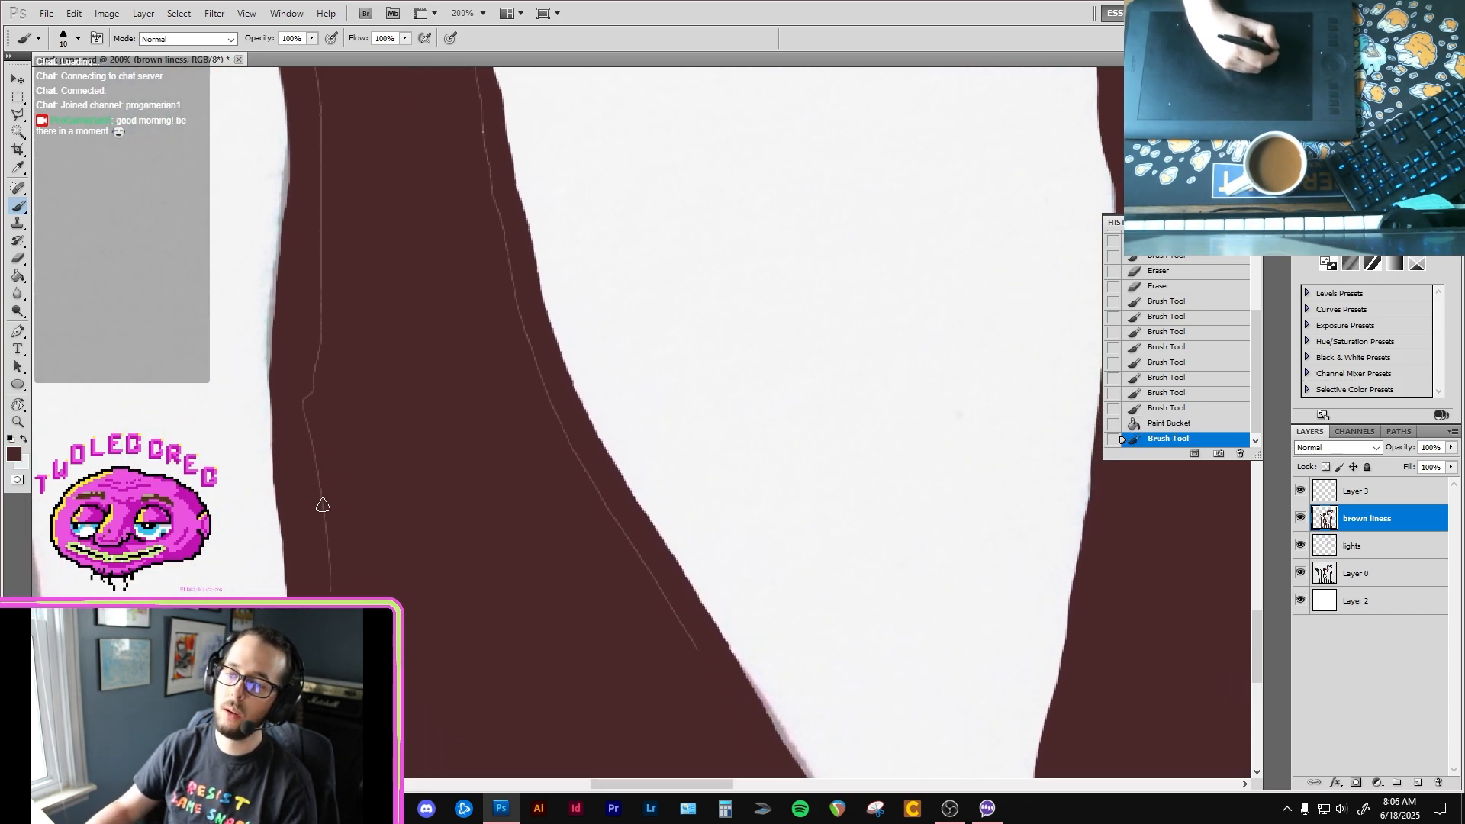
pyautogui.moveTo(324, 505)
pyautogui.mouseDown()
pyautogui.moveTo(303, 407)
pyautogui.moveTo(321, 196)
pyautogui.mouseUp()
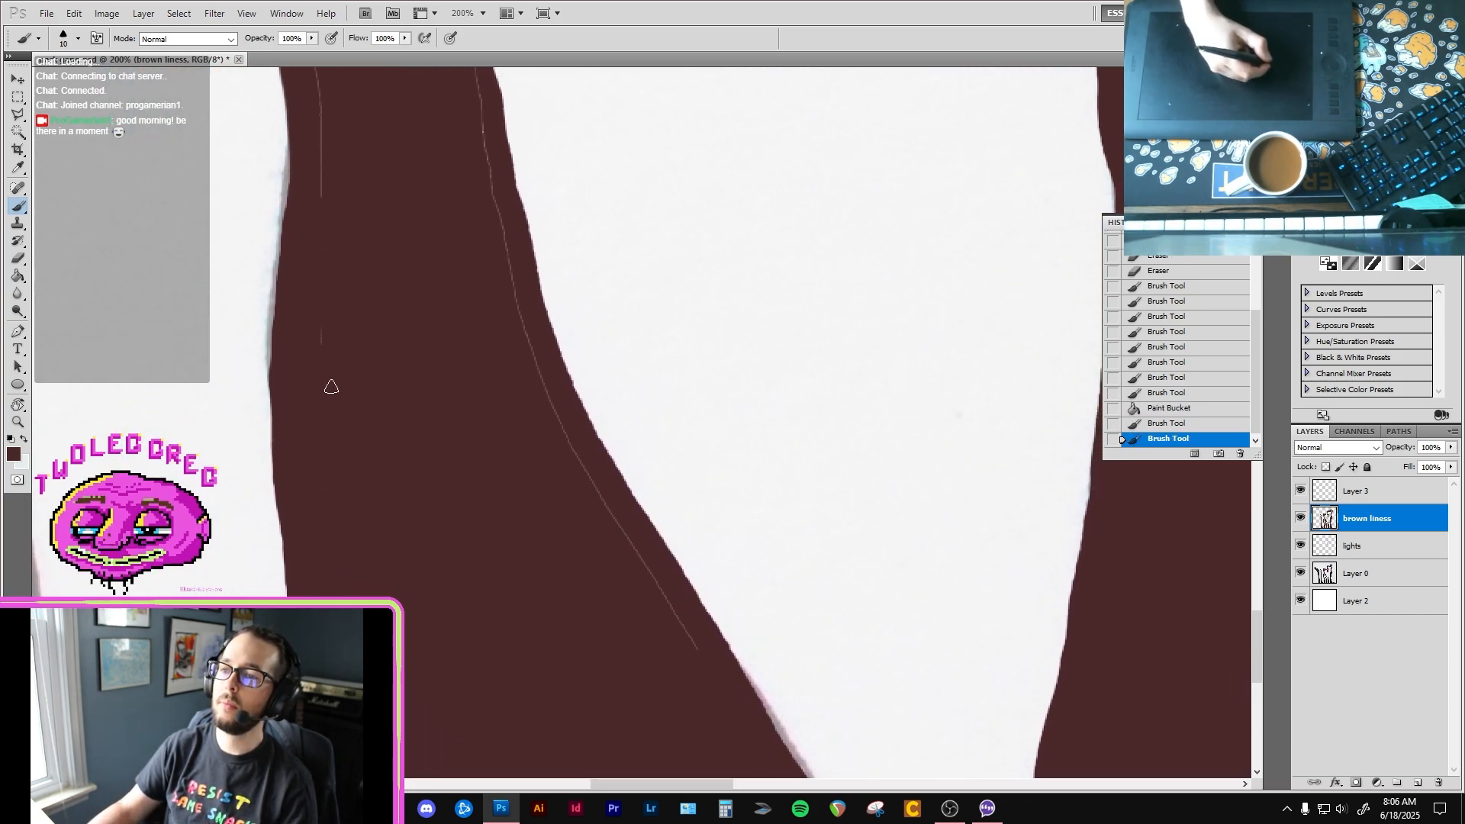
pyautogui.moveTo(700, 652); pyautogui.dragTo(542, 381)
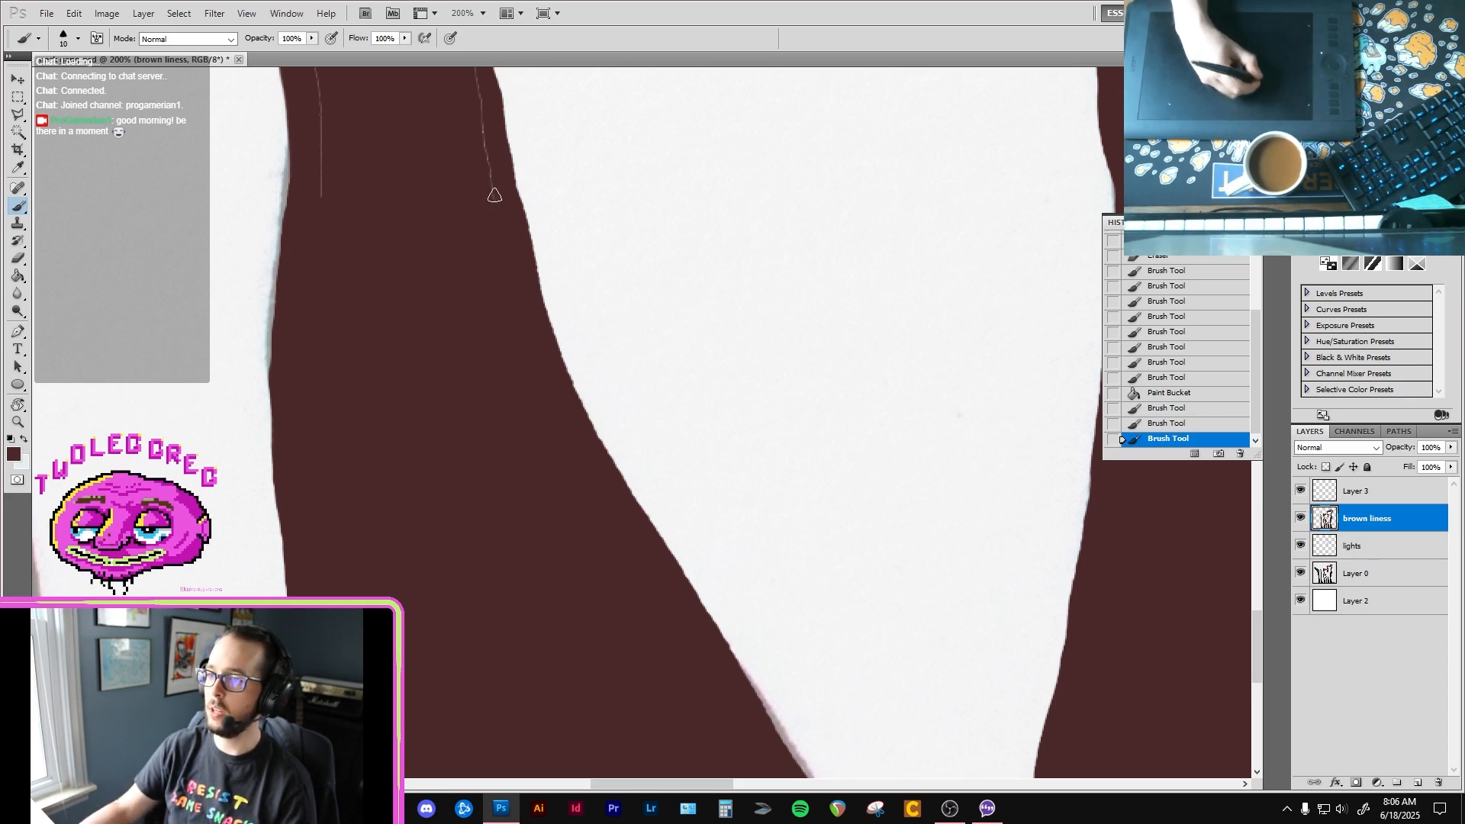
# Step: Cover the thin seams along both sides of the second bird's middle neck with brown brush strokes
pyautogui.moveTo(494, 195)
pyautogui.mouseDown()
pyautogui.moveTo(489, 162)
pyautogui.moveTo(507, 413)
pyautogui.moveTo(464, 483)
pyautogui.mouseUp()
pyautogui.moveTo(314, 563); pyautogui.dragTo(313, 456)
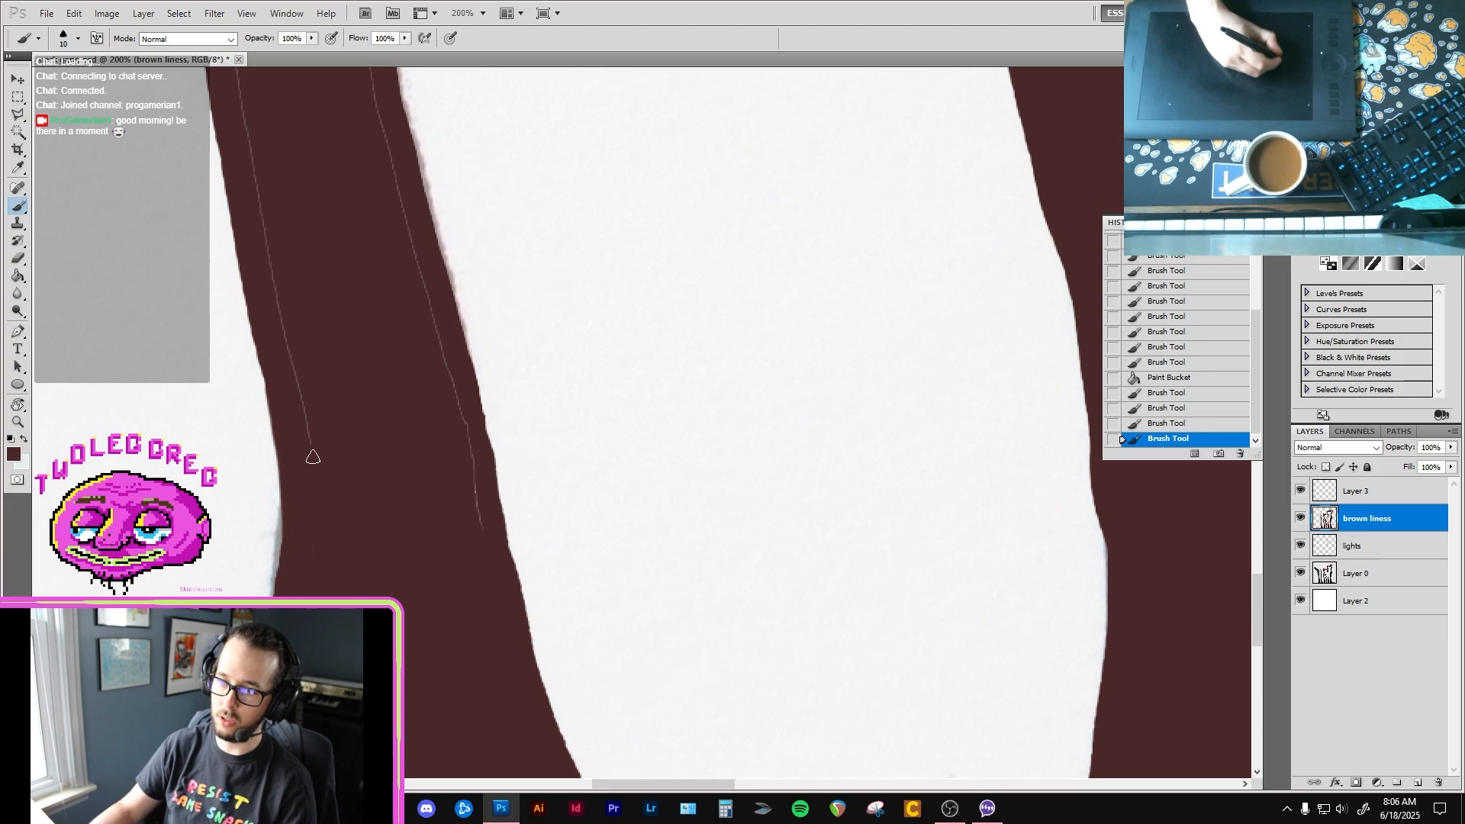
pyautogui.moveTo(481, 525)
pyautogui.mouseDown()
pyautogui.moveTo(409, 278)
pyautogui.moveTo(400, 187)
pyautogui.moveTo(477, 425)
pyautogui.mouseUp()
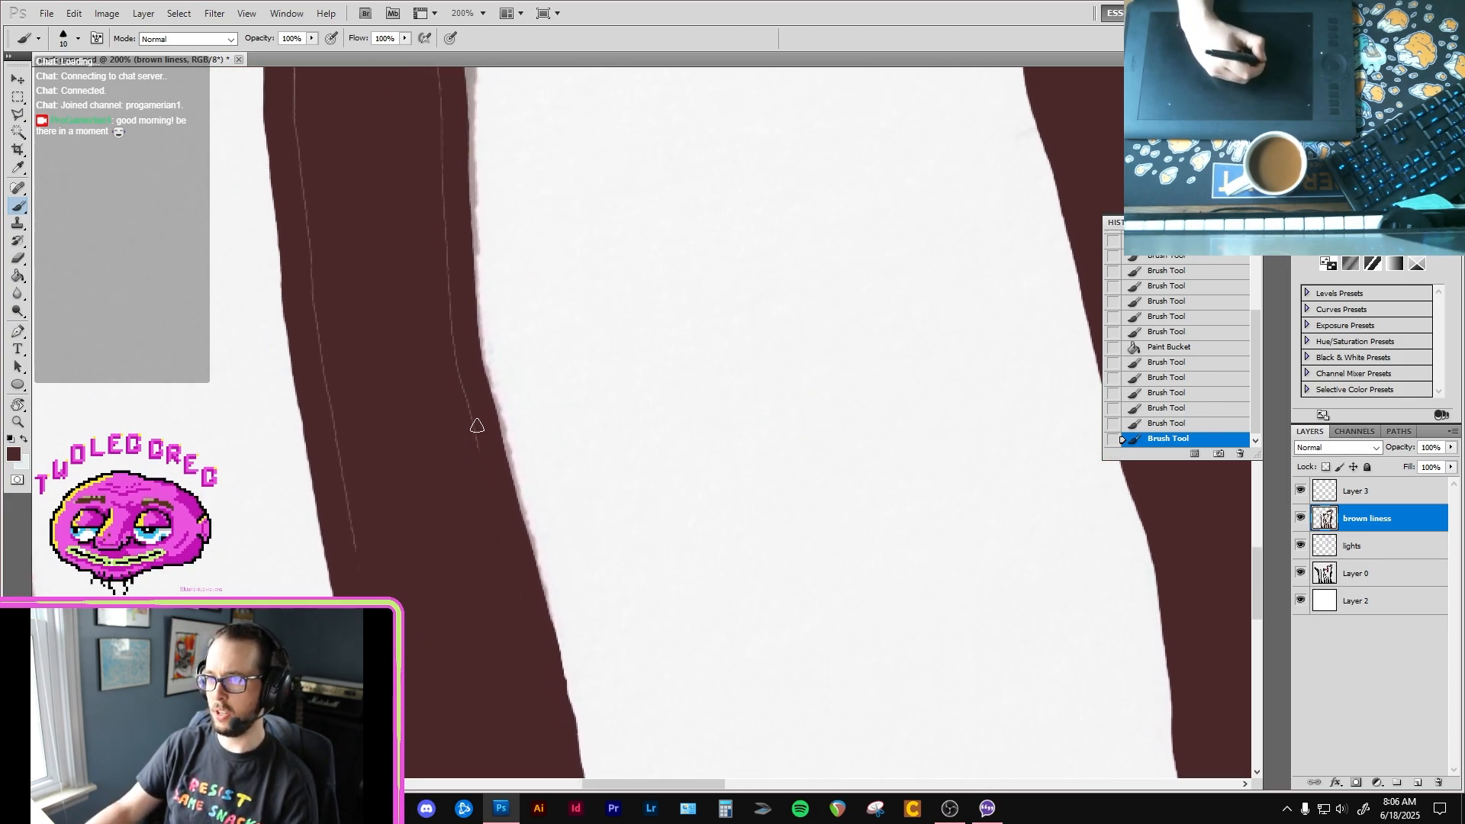
pyautogui.moveTo(449, 336)
pyautogui.mouseDown()
pyautogui.moveTo(438, 242)
pyautogui.moveTo(388, 514)
pyautogui.moveTo(391, 582)
pyautogui.moveTo(369, 590)
pyautogui.moveTo(318, 312)
pyautogui.mouseUp()
pyautogui.moveTo(357, 200); pyautogui.dragTo(331, 453)
pyautogui.moveTo(419, 502); pyautogui.dragTo(398, 162)
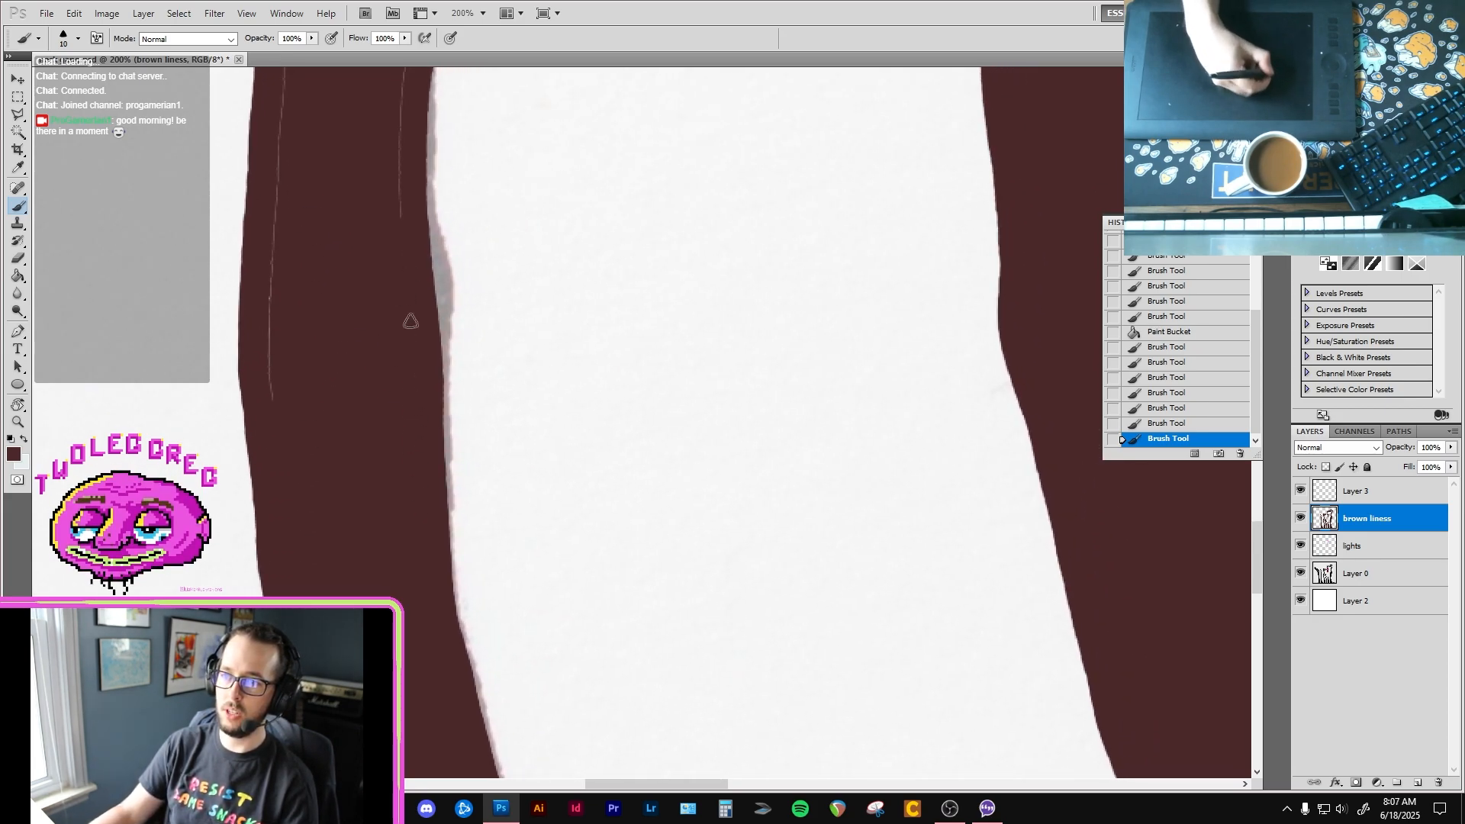
pyautogui.moveTo(366, 382); pyautogui.dragTo(472, 466)
pyautogui.moveTo(340, 418); pyautogui.dragTo(362, 441)
pyautogui.moveTo(418, 397)
pyautogui.mouseDown()
pyautogui.moveTo(407, 535)
pyautogui.moveTo(396, 420)
pyautogui.mouseUp()
pyautogui.moveTo(415, 244); pyautogui.dragTo(416, 252)
# Step: Enlarge the brush to size 30 and paint over the seams up the second bird's upper neck in brown
pyautogui.moveTo(491, 119)
pyautogui.mouseDown()
pyautogui.moveTo(440, 340)
pyautogui.moveTo(390, 432)
pyautogui.mouseUp()
pyautogui.press(']')
pyautogui.press(']')
pyautogui.moveTo(422, 607); pyautogui.dragTo(462, 229)
pyautogui.moveTo(338, 496); pyautogui.dragTo(339, 153)
pyautogui.moveTo(436, 73)
pyautogui.mouseDown()
pyautogui.moveTo(362, 415)
pyautogui.moveTo(370, 232)
pyautogui.mouseUp()
pyautogui.moveTo(270, 450)
pyautogui.mouseDown()
pyautogui.moveTo(291, 162)
pyautogui.moveTo(338, 353)
pyautogui.mouseUp()
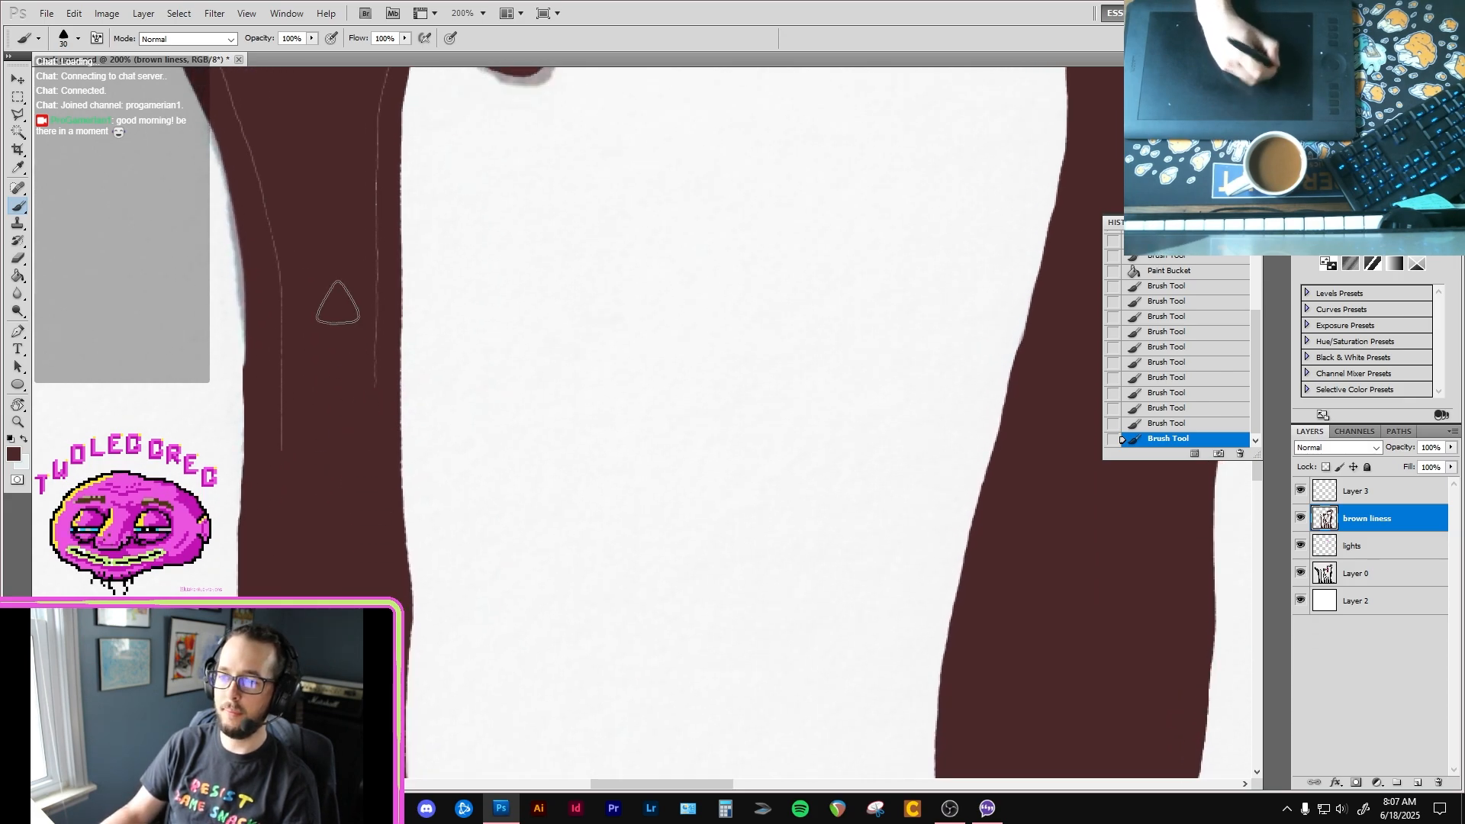
pyautogui.moveTo(382, 320); pyautogui.dragTo(340, 400)
pyautogui.moveTo(327, 485)
pyautogui.mouseDown()
pyautogui.moveTo(315, 433)
pyautogui.moveTo(335, 291)
pyautogui.mouseUp()
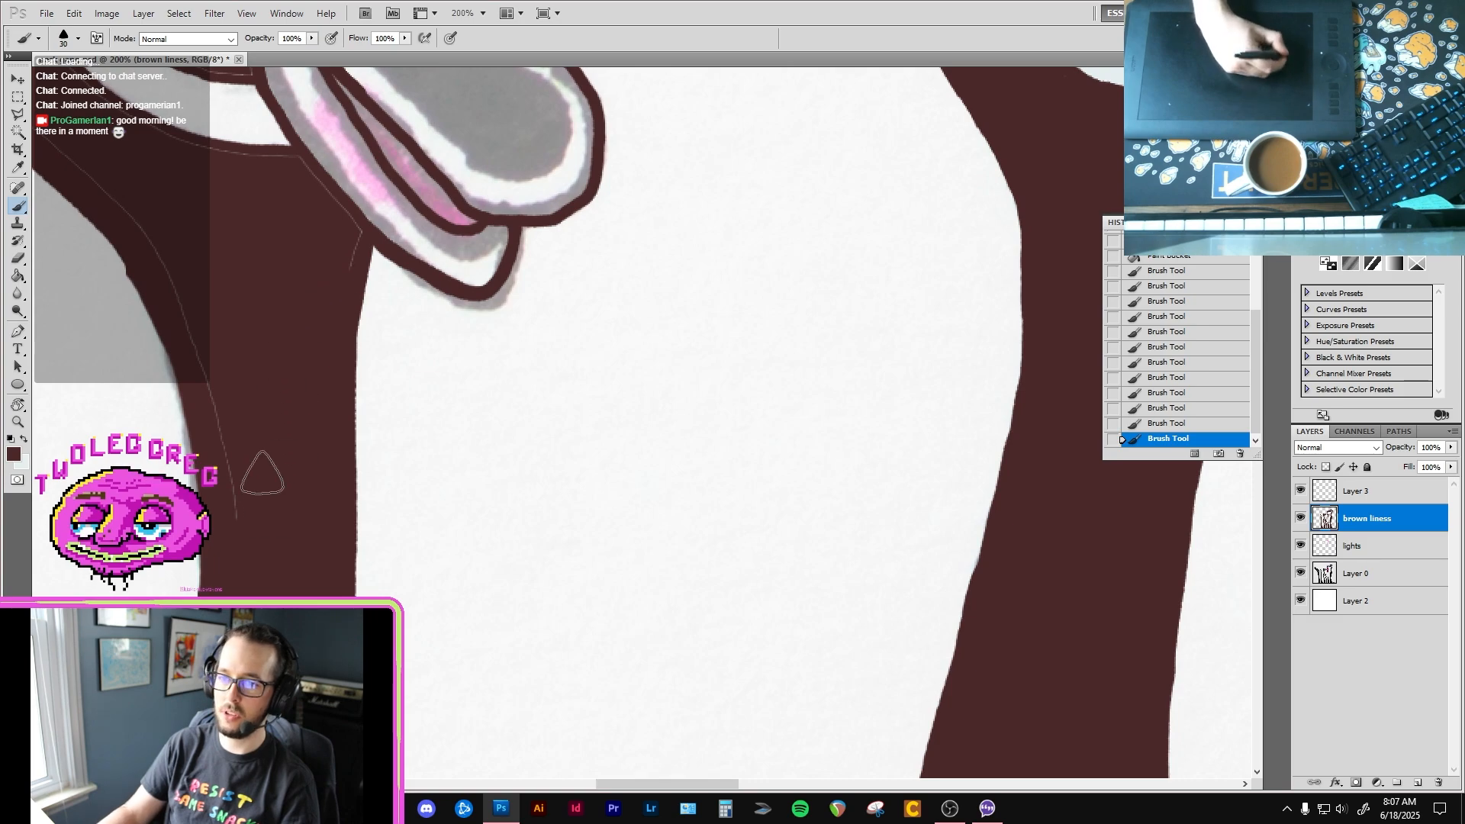
pyautogui.moveTo(155, 106); pyautogui.dragTo(351, 465)
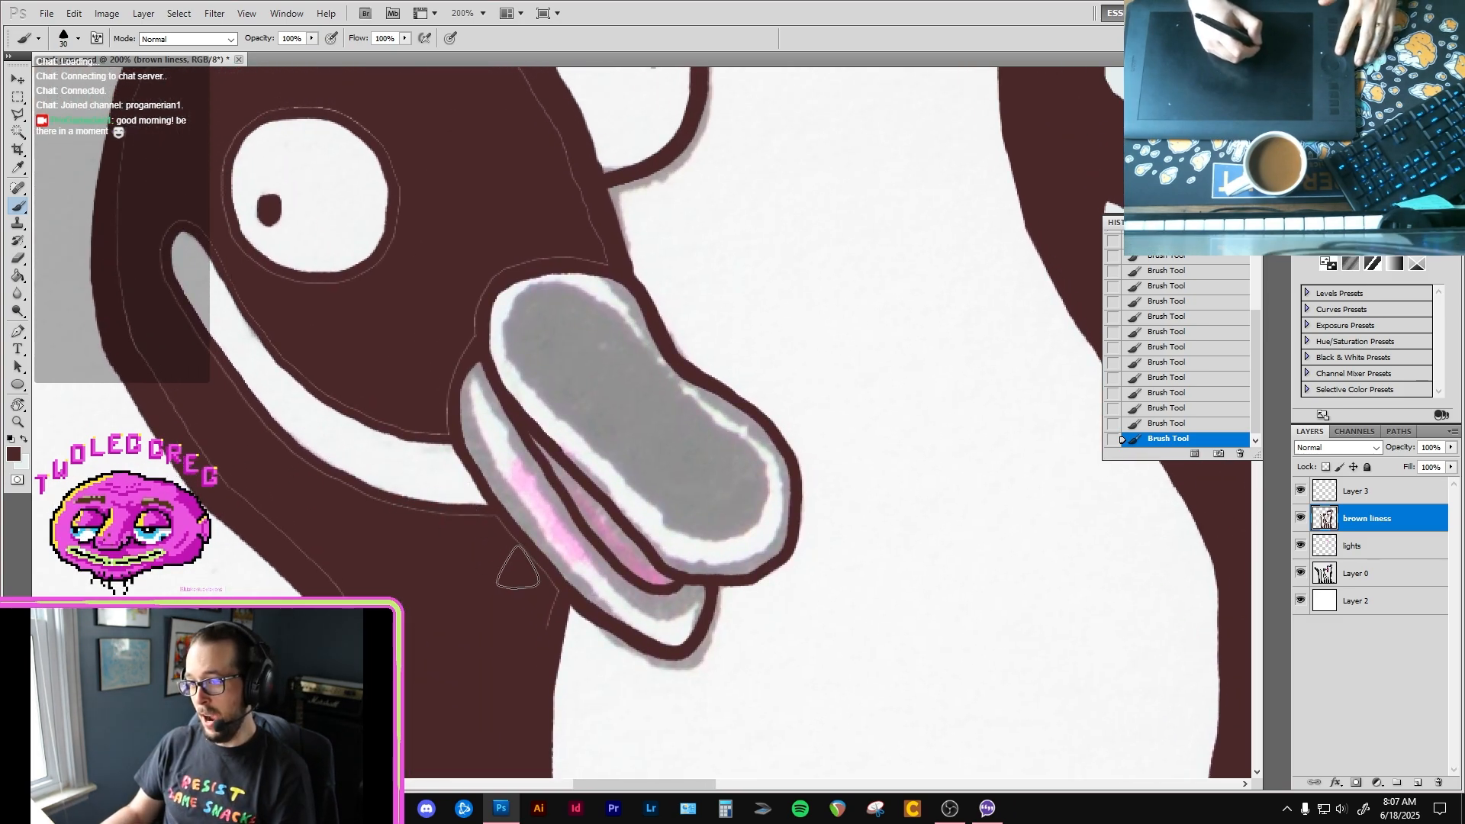
# Step: Reduce the brush to size 10 and cover the seams below the beak and around the back and crown of the second bird's head
pyautogui.press('[')
pyautogui.press('[')
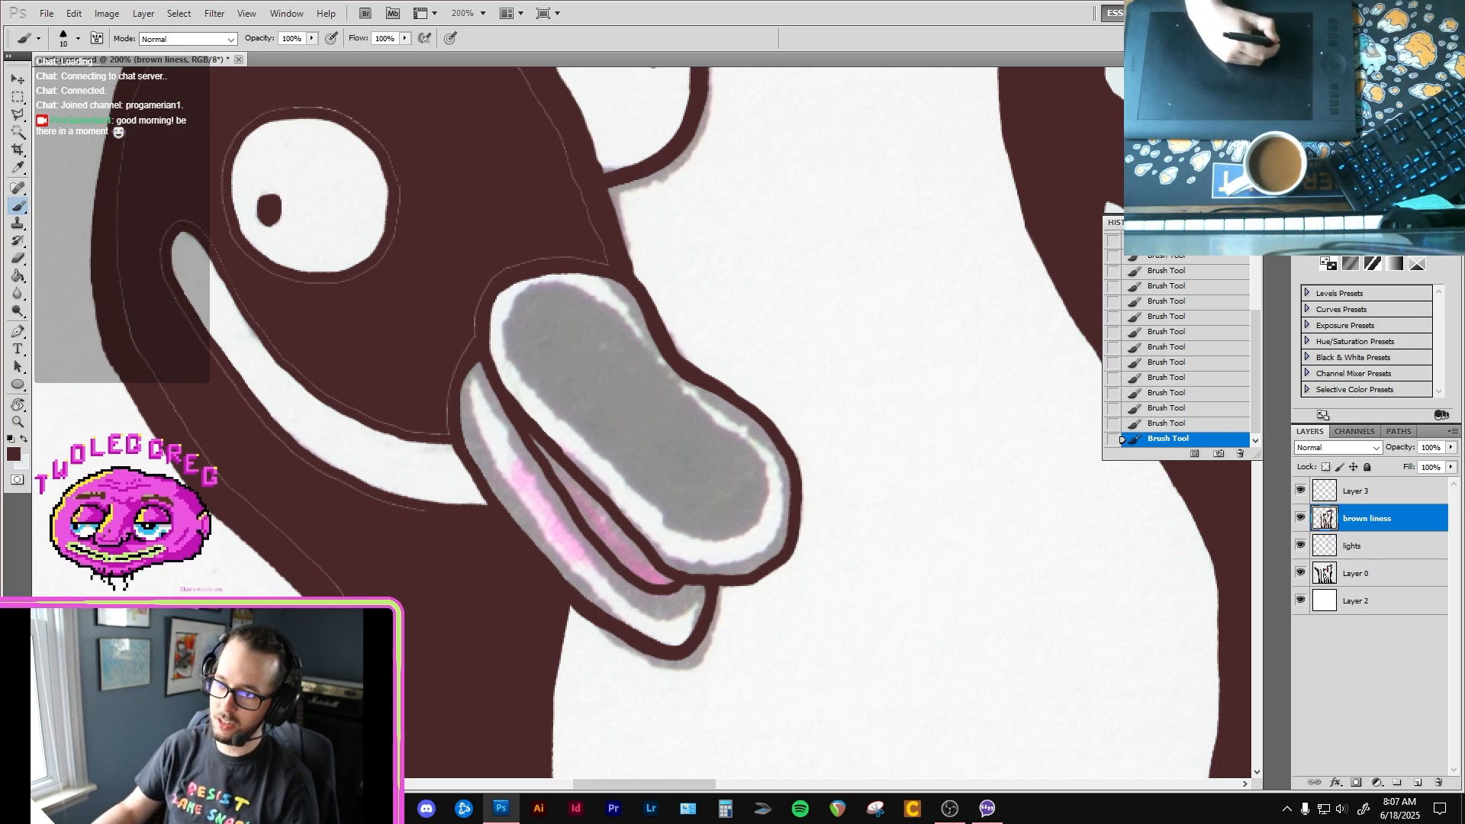
pyautogui.moveTo(344, 597)
pyautogui.mouseDown()
pyautogui.moveTo(273, 526)
pyautogui.moveTo(373, 550)
pyautogui.moveTo(276, 405)
pyautogui.moveTo(273, 306)
pyautogui.mouseUp()
pyautogui.press('space')
pyautogui.press('space')
pyautogui.moveTo(321, 216); pyautogui.dragTo(342, 248)
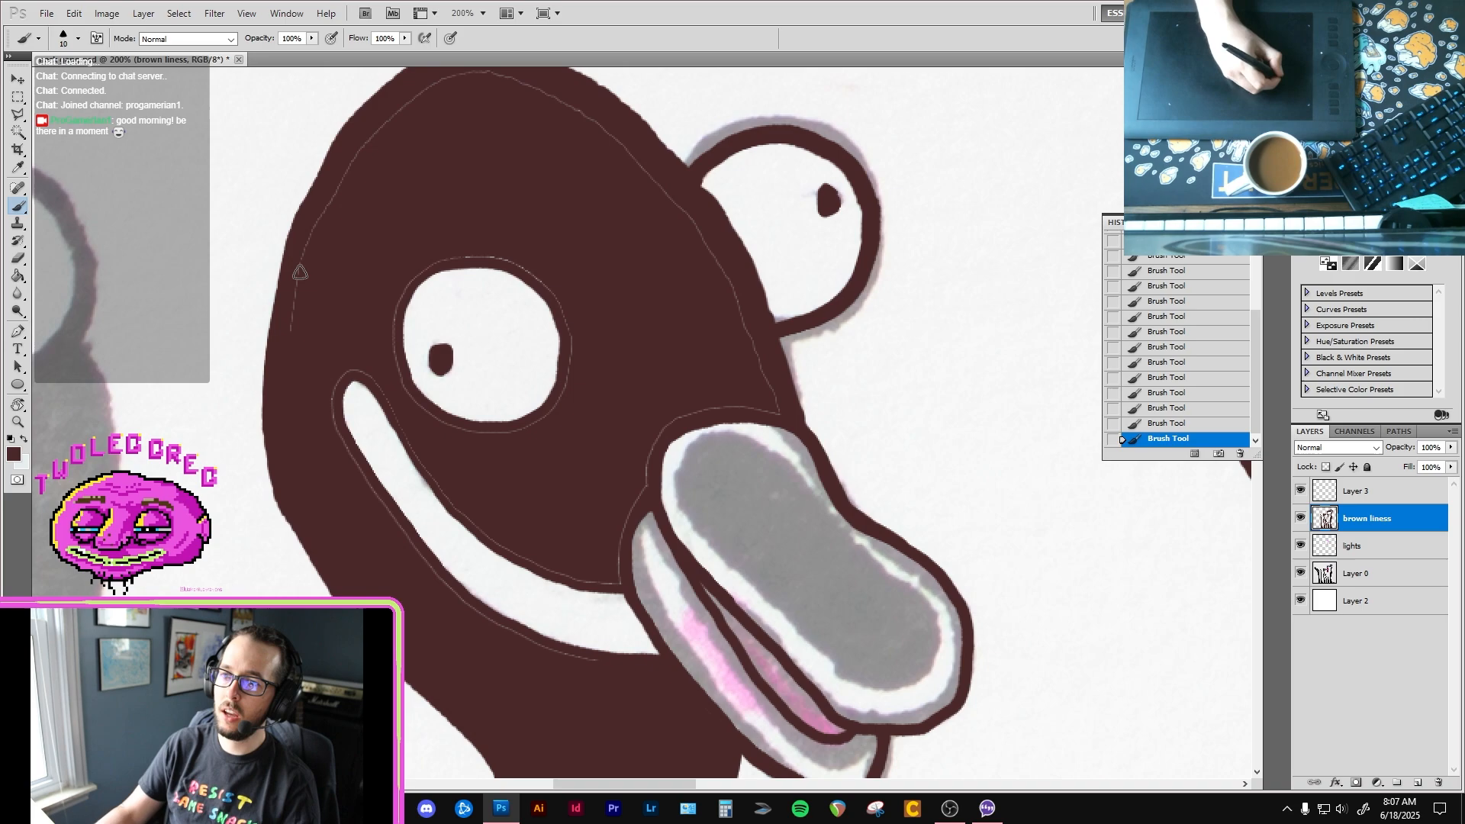
pyautogui.moveTo(370, 133)
pyautogui.mouseDown()
pyautogui.moveTo(421, 91)
pyautogui.moveTo(507, 84)
pyautogui.mouseUp()
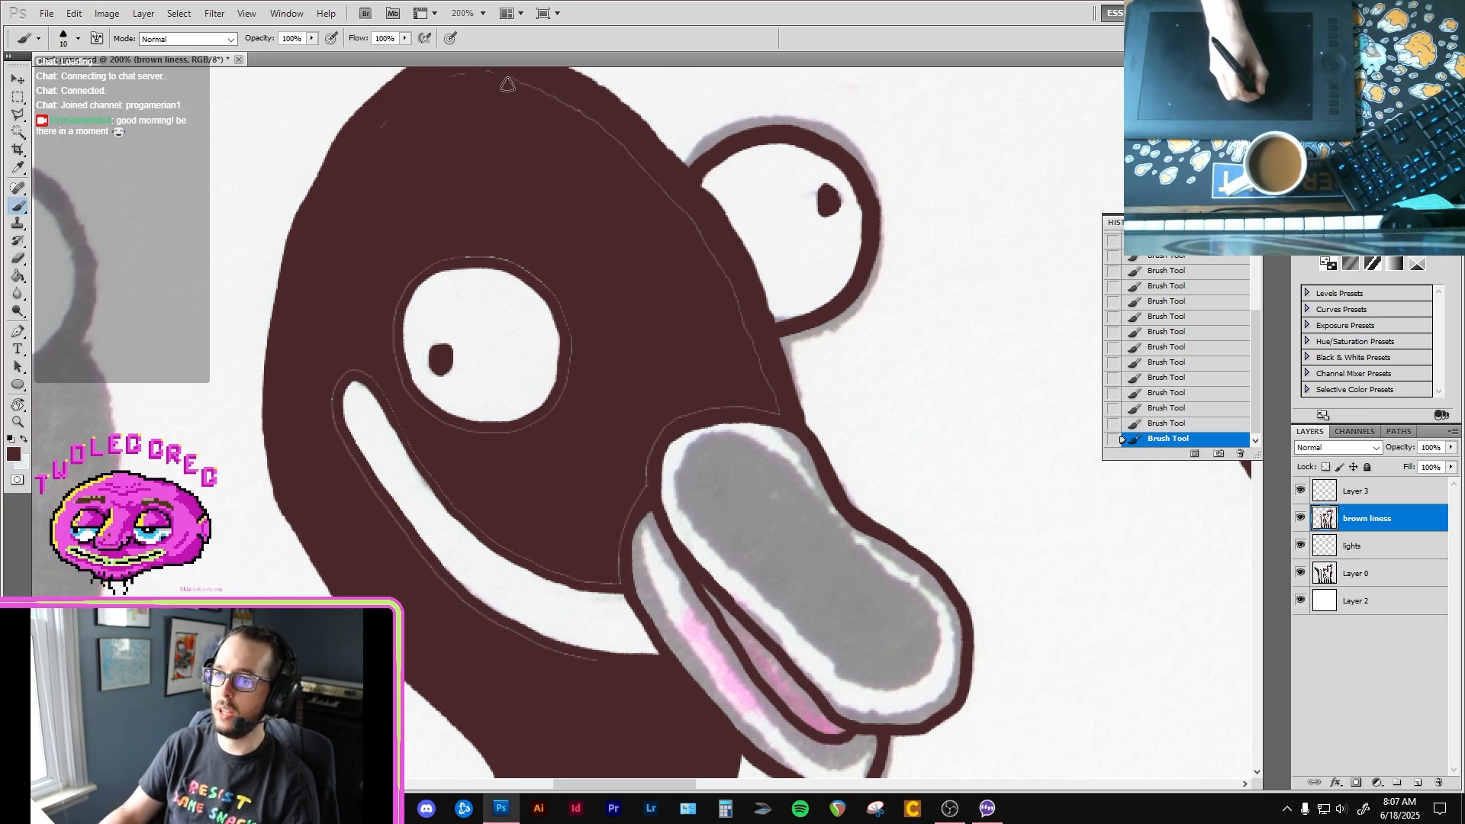
pyautogui.moveTo(418, 91)
pyautogui.mouseDown()
pyautogui.moveTo(422, 203)
pyautogui.moveTo(370, 236)
pyautogui.mouseUp()
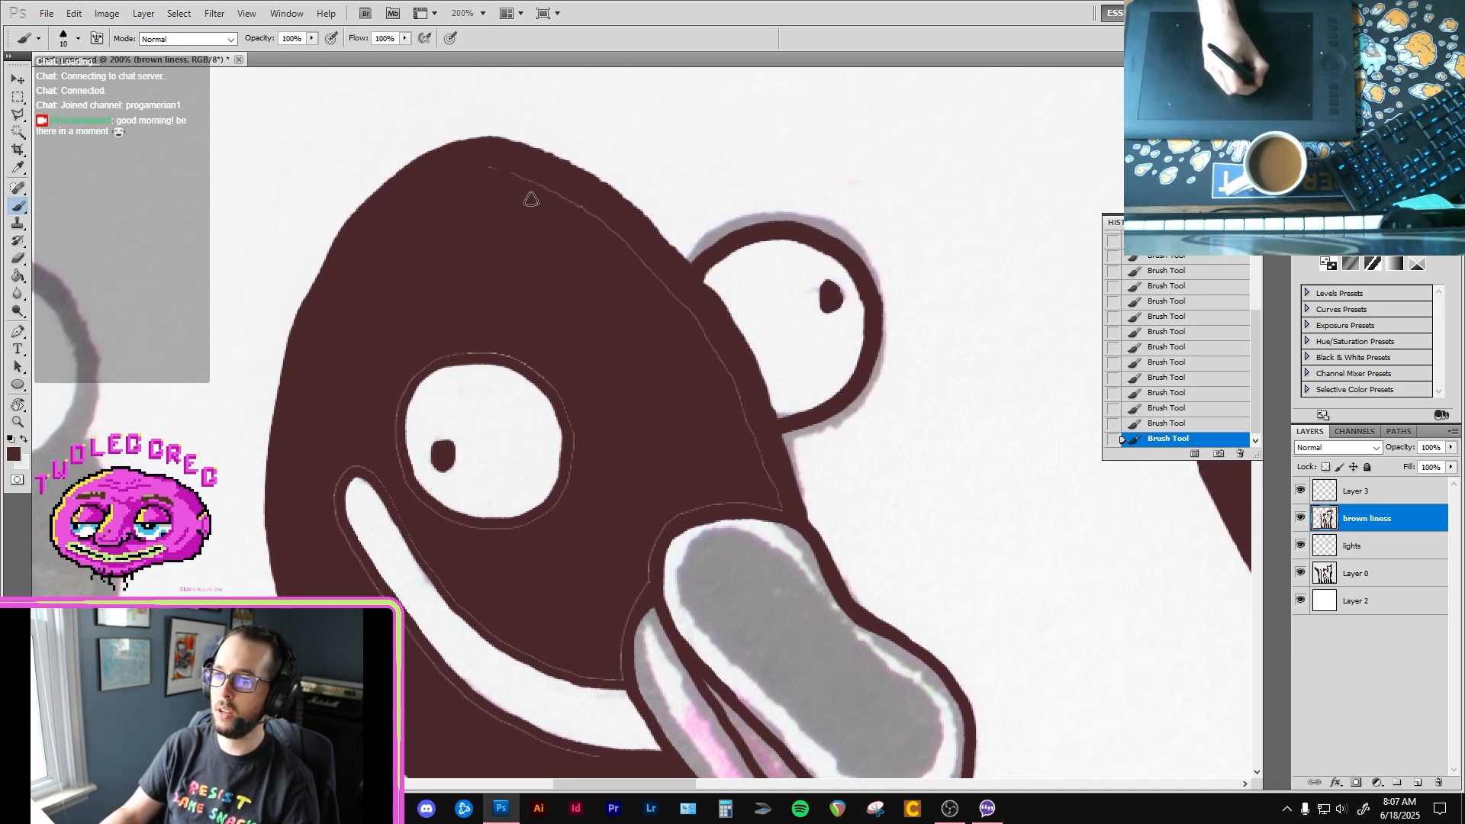
pyautogui.moveTo(493, 174)
pyautogui.mouseDown()
pyautogui.moveTo(649, 306)
pyautogui.moveTo(597, 226)
pyautogui.mouseUp()
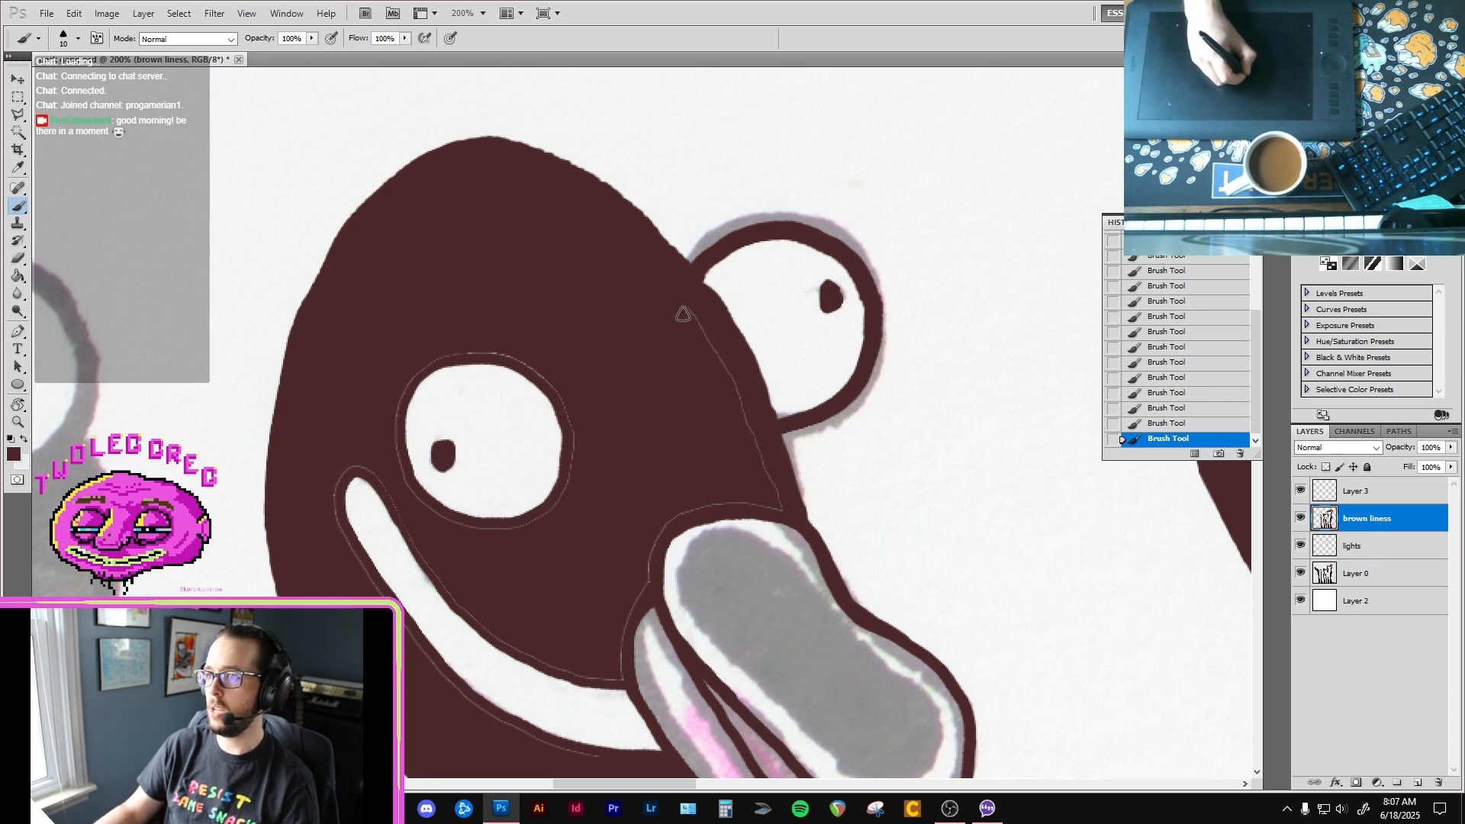
# Step: Paint over the remaining seams above the beak, around the near eye and along the white smile in brown
pyautogui.moveTo(742, 400)
pyautogui.mouseDown()
pyautogui.moveTo(778, 505)
pyautogui.moveTo(699, 505)
pyautogui.moveTo(644, 584)
pyautogui.moveTo(684, 455)
pyautogui.mouseUp()
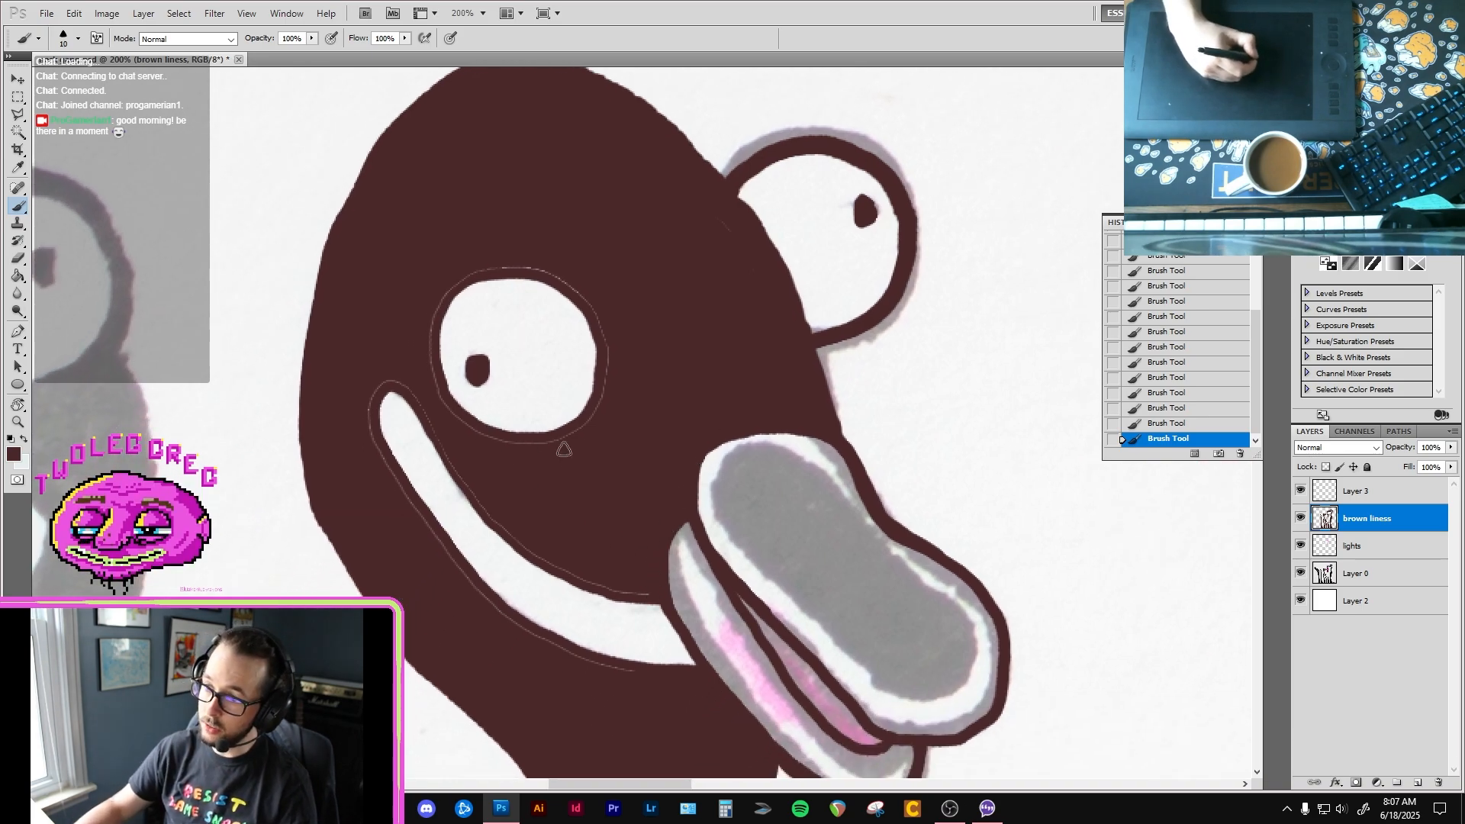
pyautogui.moveTo(556, 448)
pyautogui.mouseDown()
pyautogui.moveTo(602, 402)
pyautogui.moveTo(582, 430)
pyautogui.moveTo(605, 367)
pyautogui.moveTo(576, 290)
pyautogui.mouseUp()
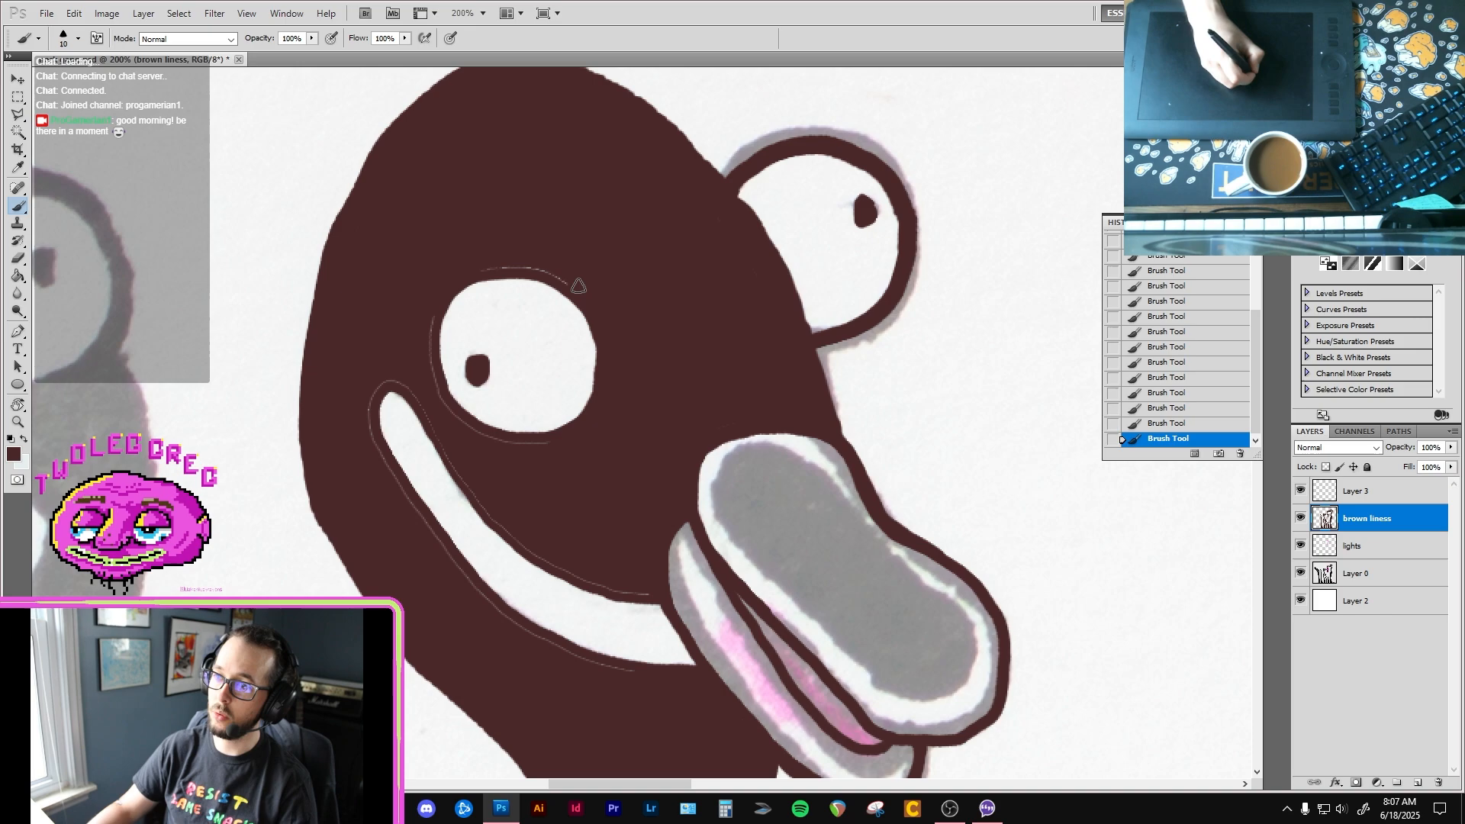
pyautogui.moveTo(566, 279)
pyautogui.mouseDown()
pyautogui.moveTo(509, 265)
pyautogui.moveTo(458, 276)
pyautogui.moveTo(428, 305)
pyautogui.moveTo(428, 336)
pyautogui.moveTo(441, 295)
pyautogui.moveTo(428, 341)
pyautogui.mouseUp()
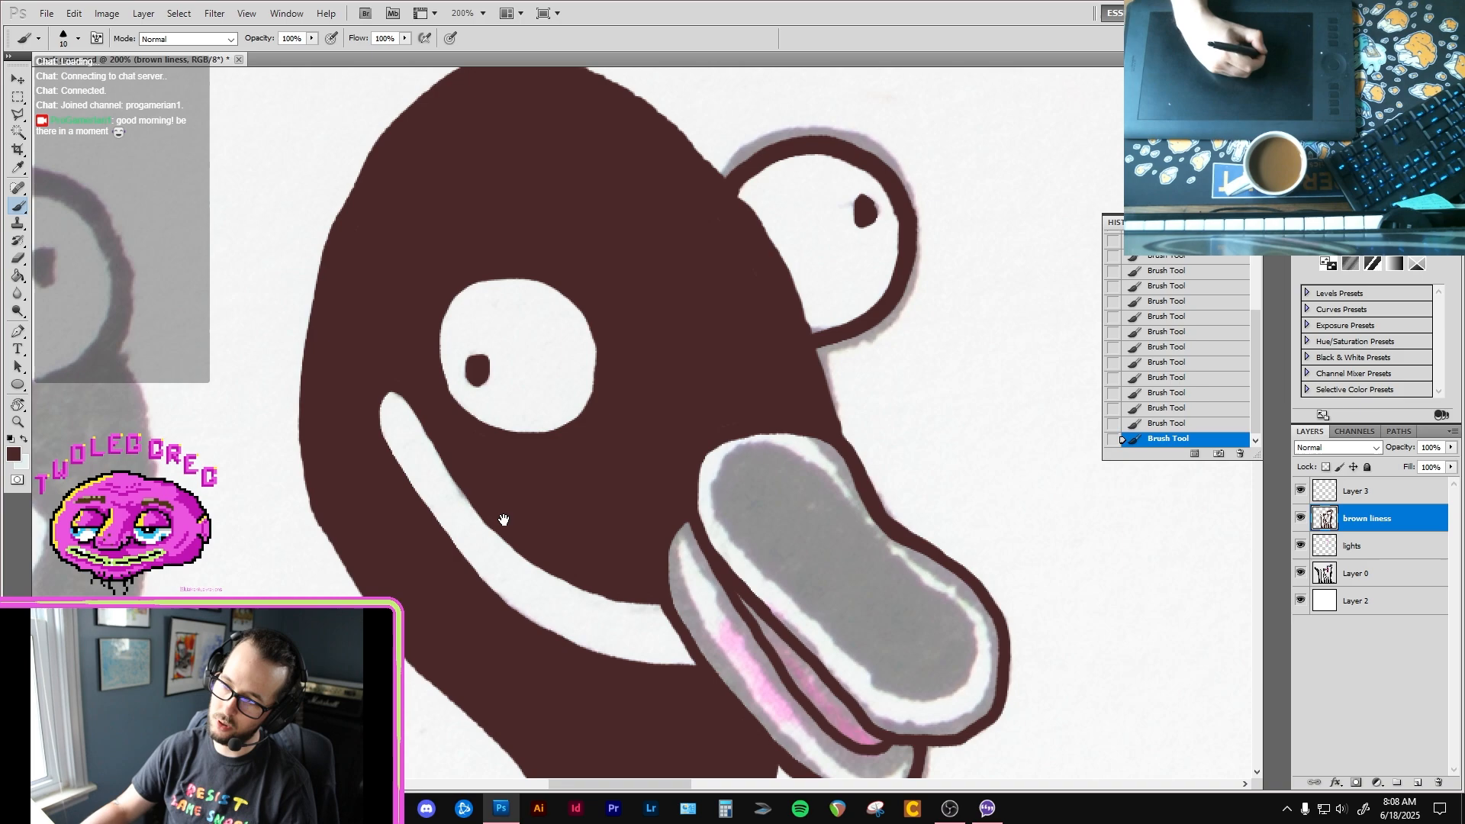
# Step: Erase the uneven bump on the back edge of the second bird's neck with a size 9 eraser
pyautogui.moveTo(603, 679)
pyautogui.mouseDown()
pyautogui.moveTo(553, 645)
pyautogui.moveTo(460, 403)
pyautogui.mouseUp()
pyautogui.press('e')
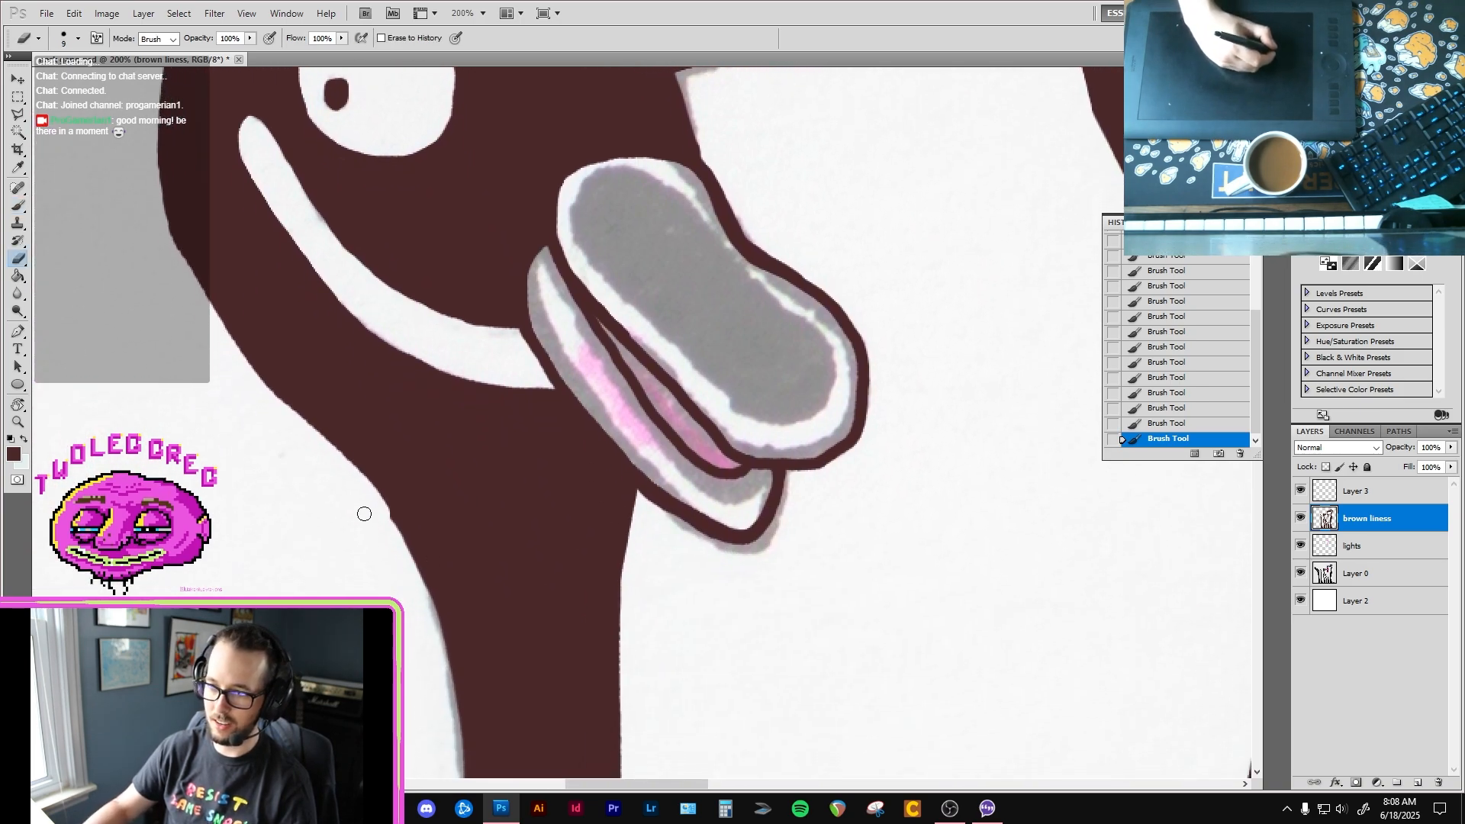
pyautogui.moveTo(392, 522); pyautogui.dragTo(371, 500)
pyautogui.moveTo(287, 355); pyautogui.dragTo(394, 531)
# Step: Smooth the outer edge of the second bird's head with the size 10 brown brush, from the back round to the beak
pyautogui.press('b')
pyautogui.moveTo(326, 239); pyautogui.dragTo(343, 360)
pyautogui.moveTo(375, 138)
pyautogui.mouseDown()
pyautogui.moveTo(393, 236)
pyautogui.moveTo(350, 315)
pyautogui.mouseUp()
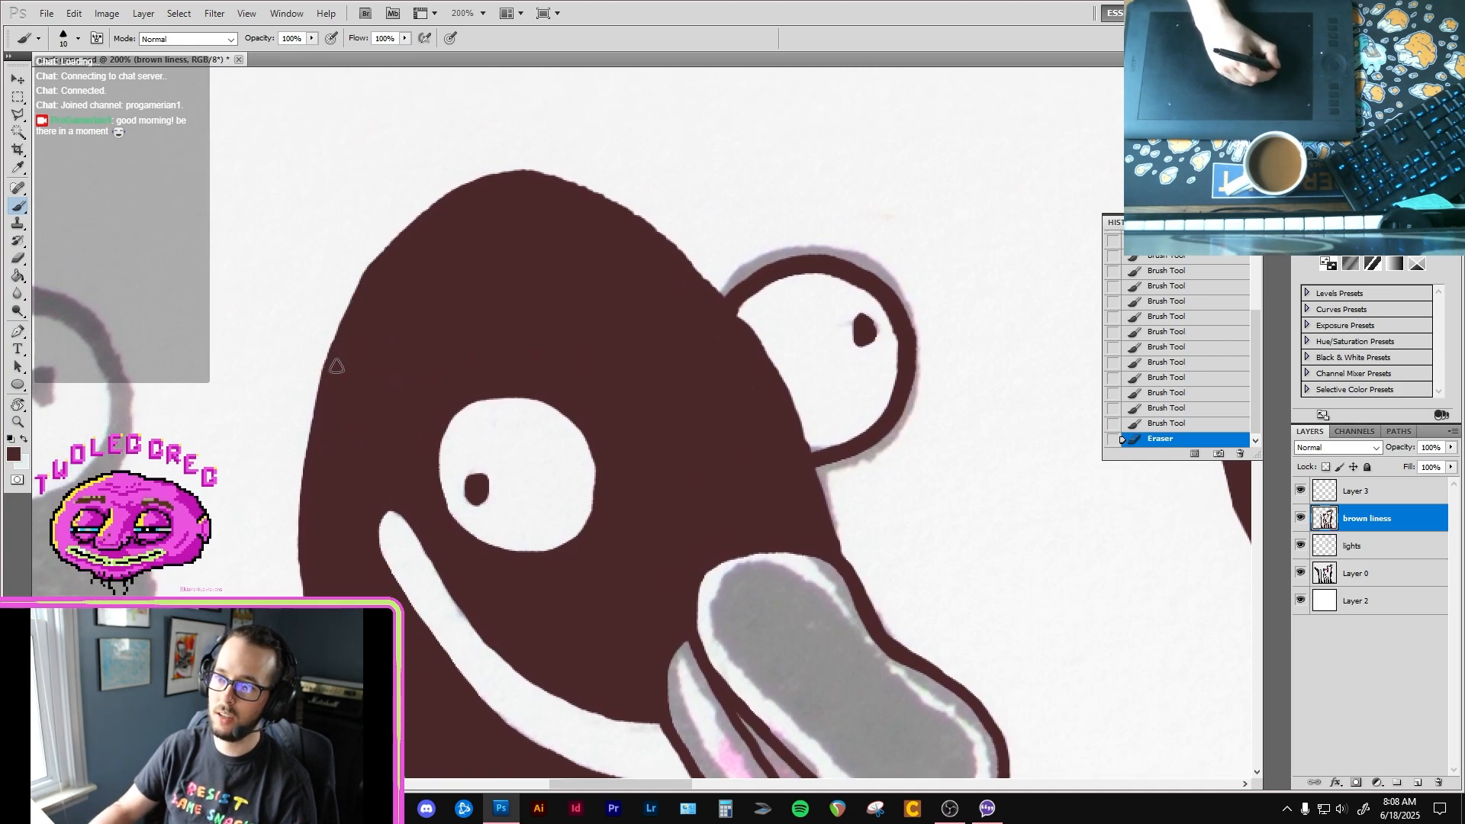
pyautogui.moveTo(330, 369); pyautogui.dragTo(328, 428)
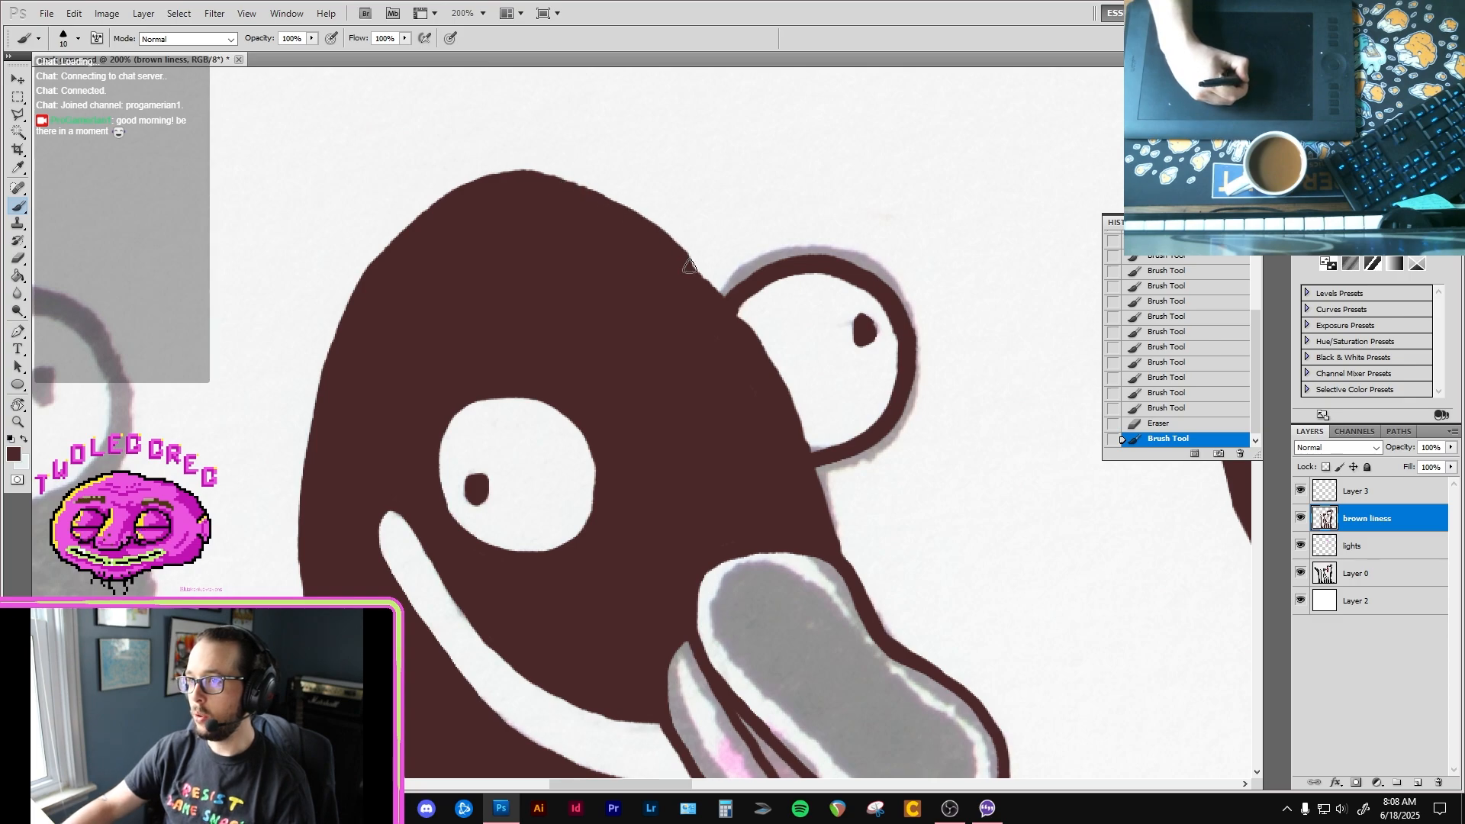
pyautogui.moveTo(689, 265)
pyautogui.mouseDown()
pyautogui.moveTo(771, 364)
pyautogui.moveTo(809, 450)
pyautogui.mouseUp()
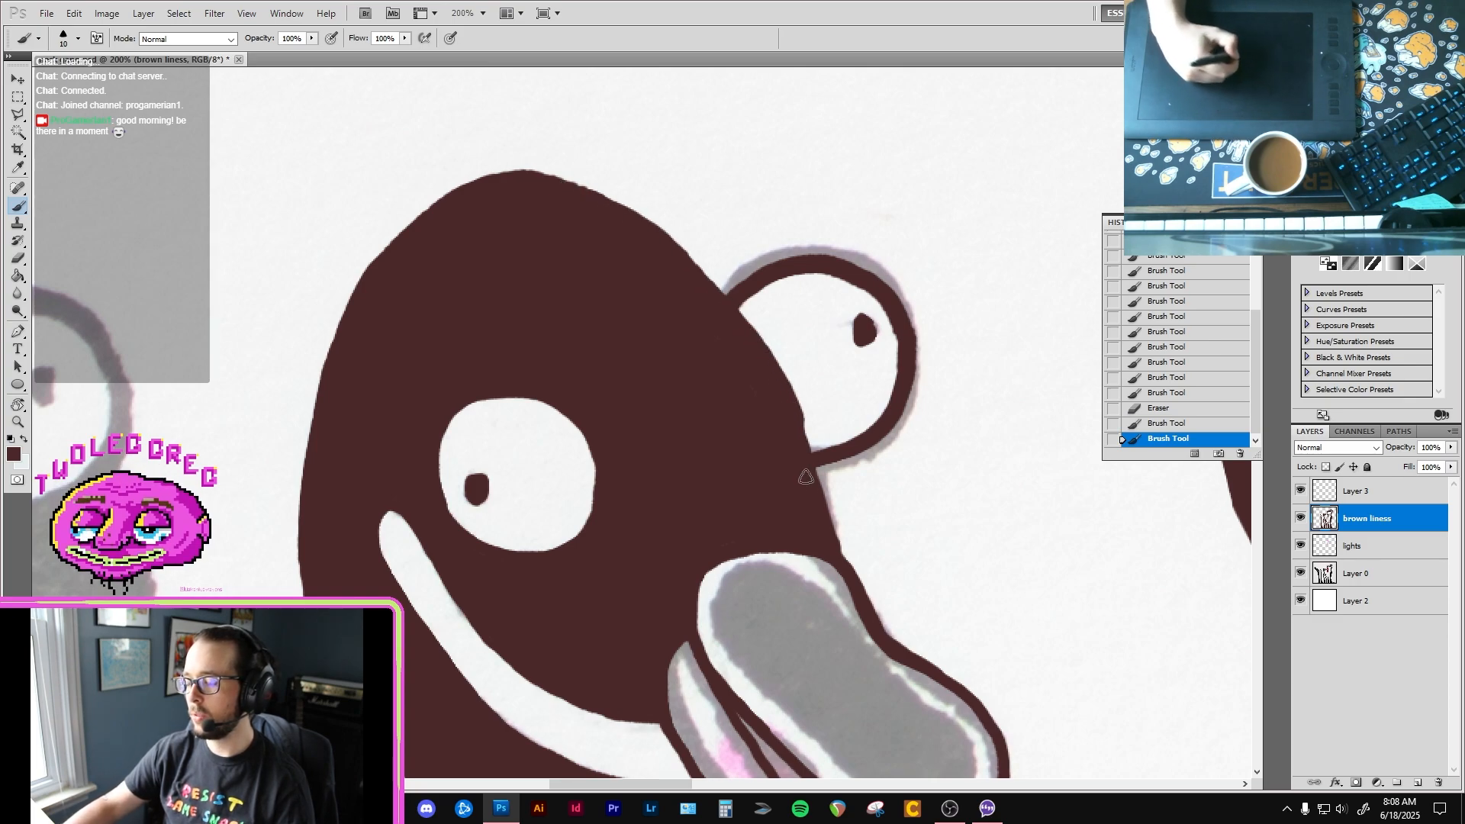
pyautogui.moveTo(822, 504); pyautogui.dragTo(836, 557)
pyautogui.moveTo(437, 608); pyautogui.dragTo(468, 278)
pyautogui.moveTo(845, 551); pyautogui.dragTo(768, 412)
pyautogui.moveTo(774, 463); pyautogui.dragTo(774, 464)
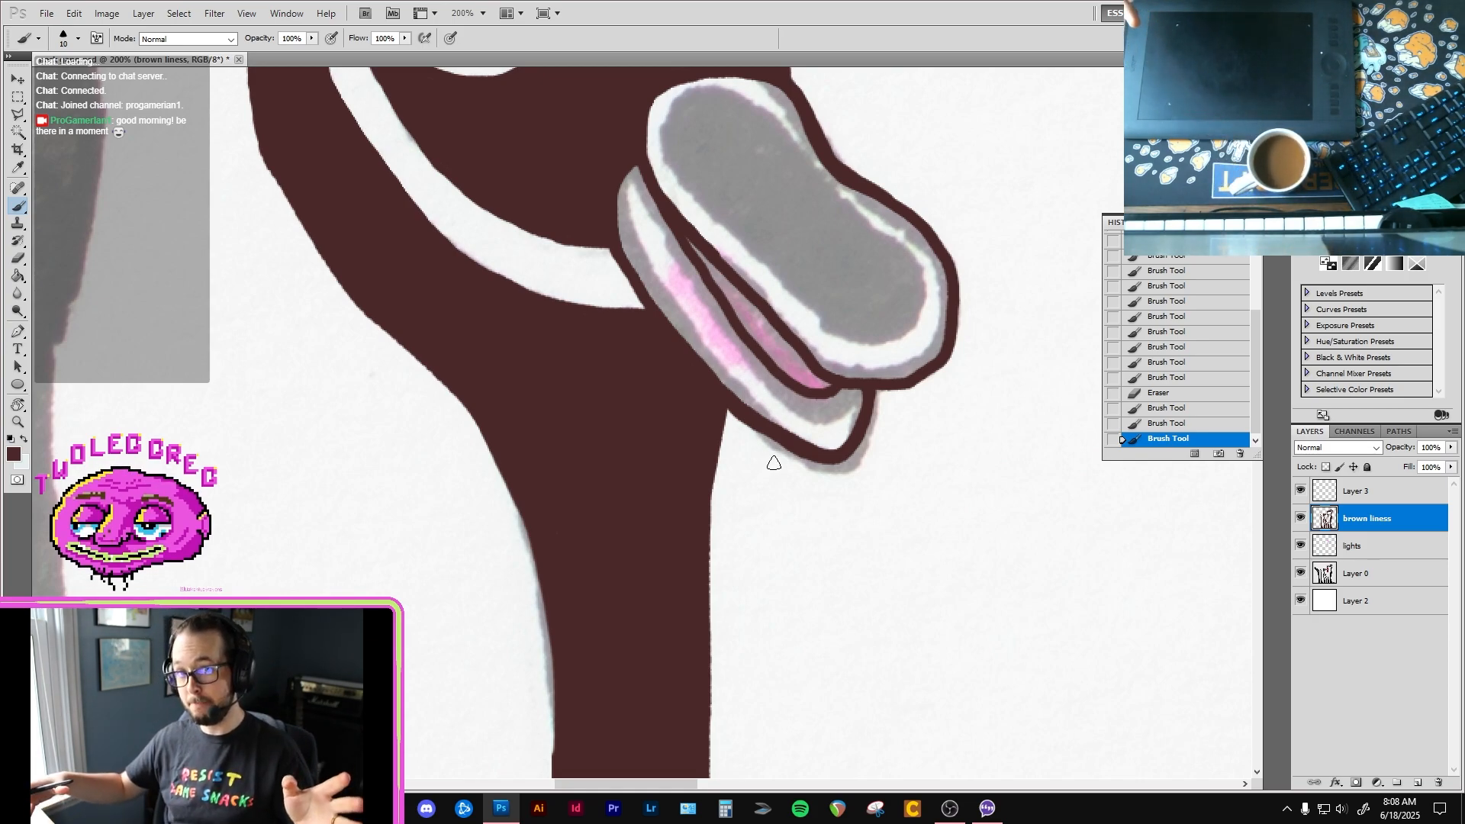
# Step: Paint brown over the grey slivers left along the front edge of the second bird's neck
pyautogui.moveTo(633, 581)
pyautogui.mouseDown()
pyautogui.moveTo(624, 366)
pyautogui.moveTo(608, 346)
pyautogui.moveTo(586, 160)
pyautogui.moveTo(600, 371)
pyautogui.moveTo(565, 337)
pyautogui.mouseUp()
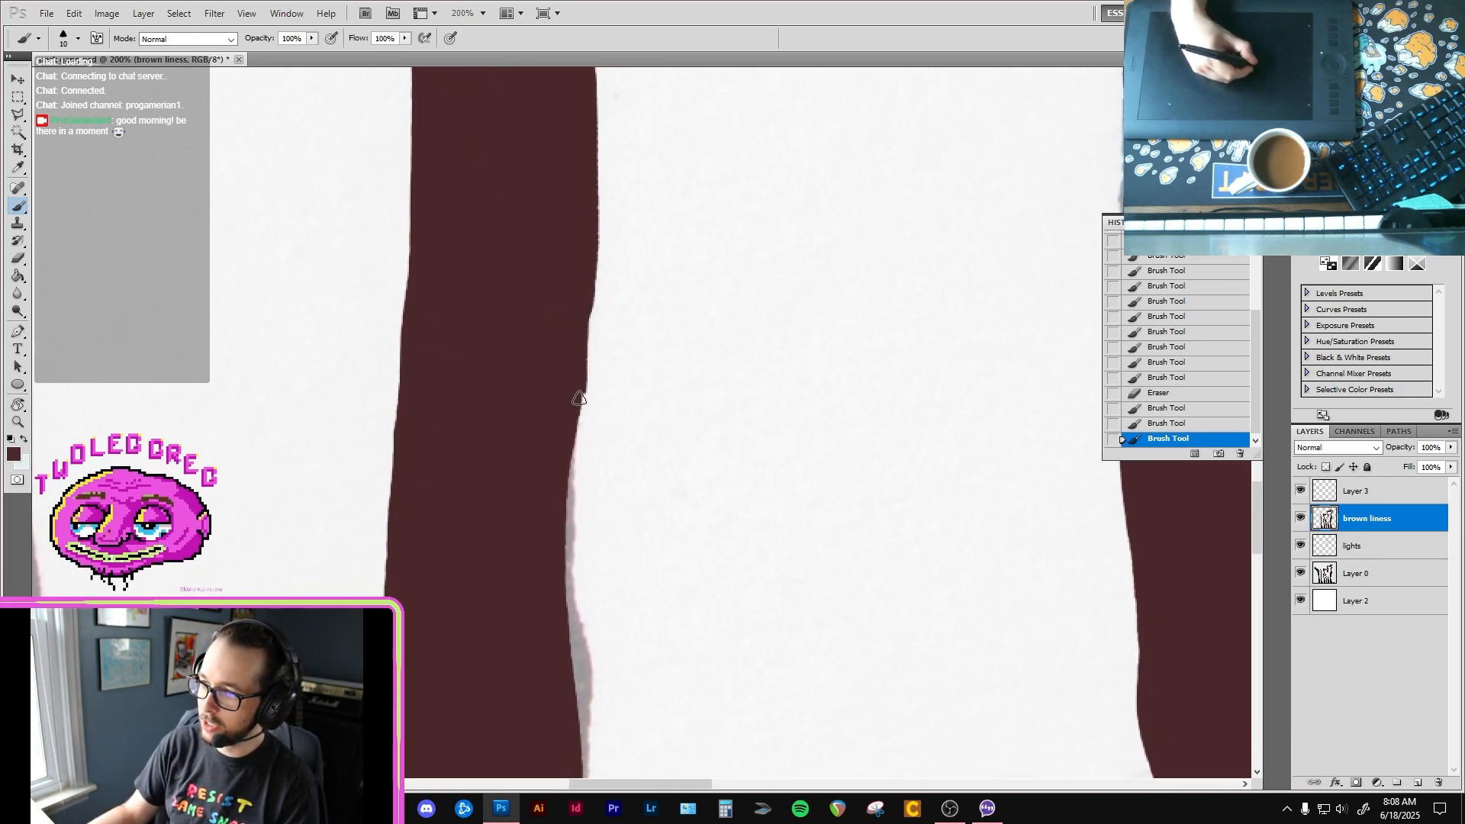
pyautogui.moveTo(560, 467)
pyautogui.mouseDown()
pyautogui.moveTo(553, 357)
pyautogui.moveTo(563, 621)
pyautogui.mouseUp()
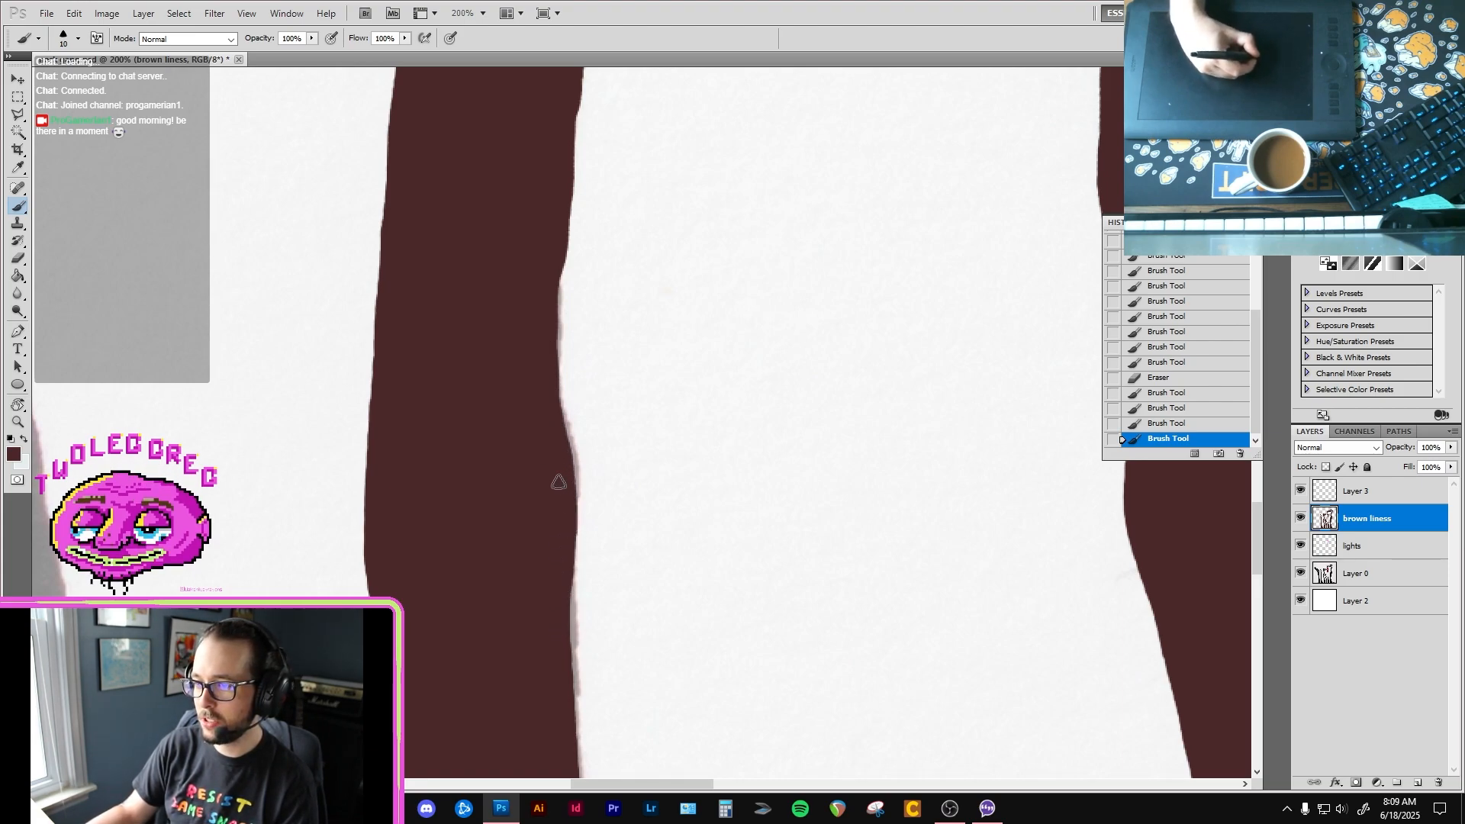
pyautogui.moveTo(558, 482); pyautogui.dragTo(563, 610)
pyautogui.moveTo(565, 610); pyautogui.dragTo(569, 369)
pyautogui.moveTo(569, 580); pyautogui.dragTo(569, 324)
pyautogui.moveTo(568, 492); pyautogui.dragTo(567, 410)
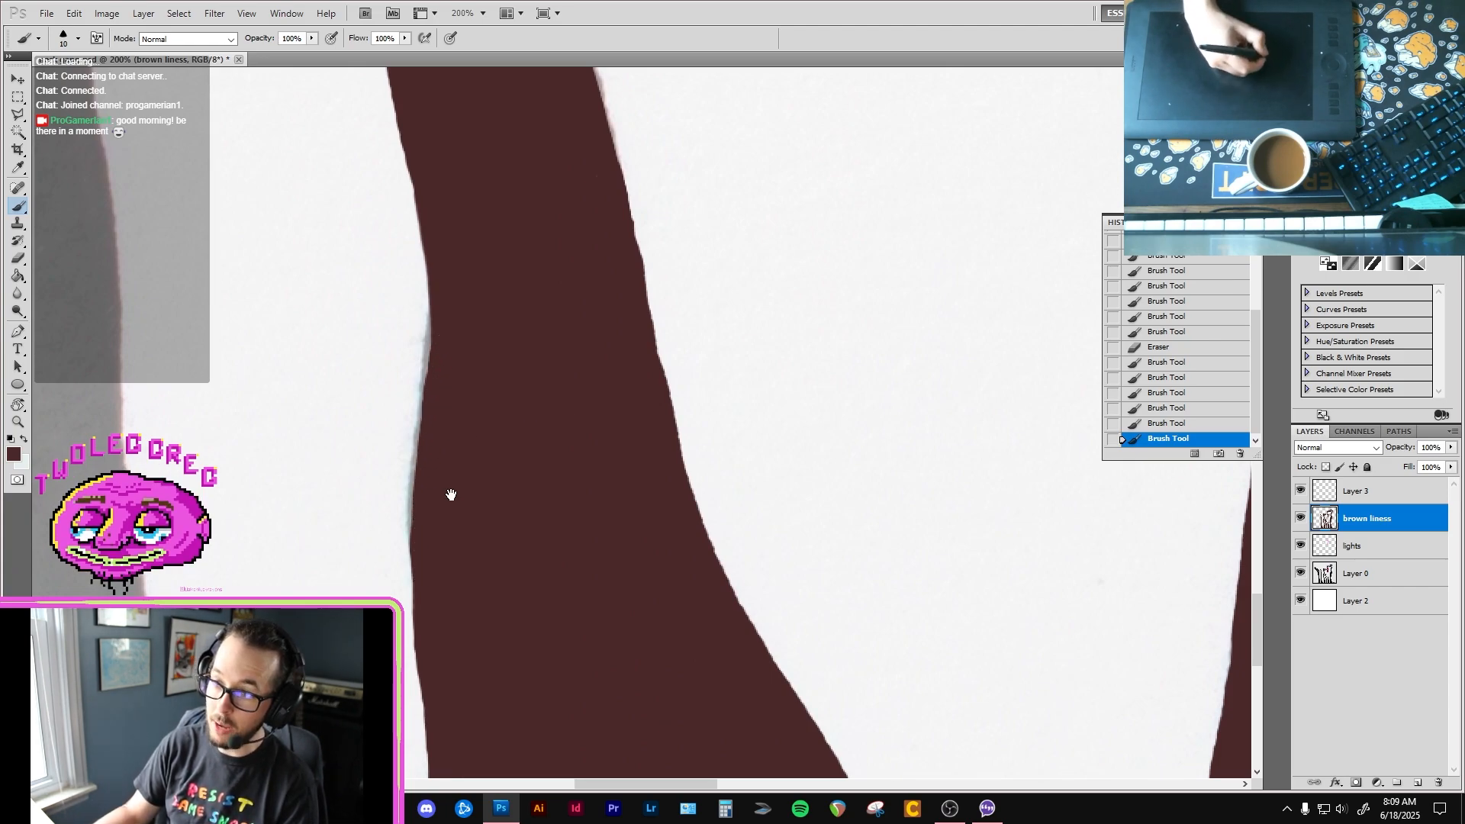
# Step: Check the second bird's filled shape from the base of the neck up to the head
pyautogui.moveTo(451, 495); pyautogui.dragTo(431, 229)
pyautogui.moveTo(447, 534); pyautogui.dragTo(449, 343)
pyautogui.moveTo(551, 103); pyautogui.dragTo(489, 418)
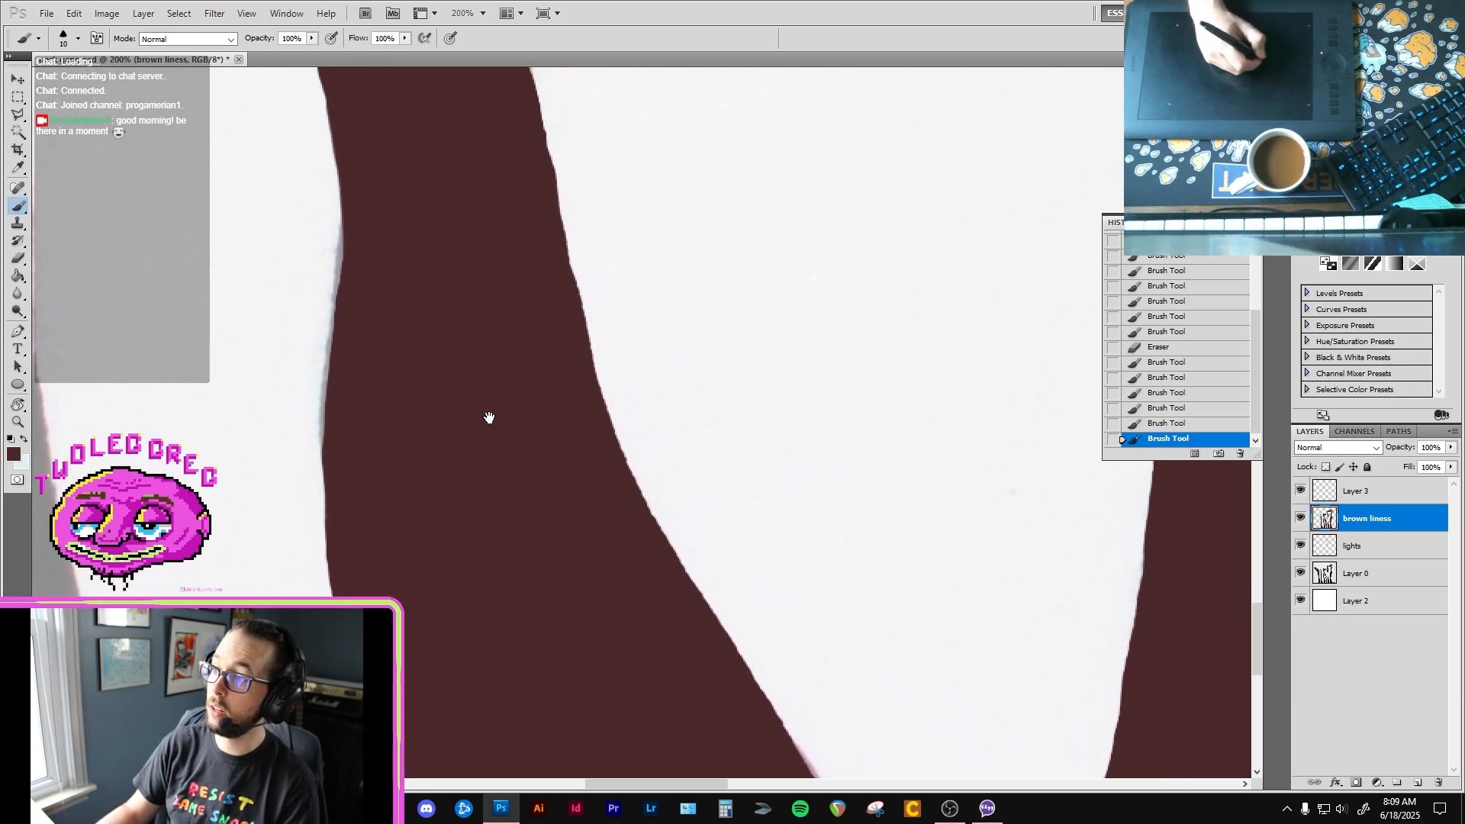
pyautogui.moveTo(514, 192); pyautogui.dragTo(487, 382)
pyautogui.hotkey('ctrl', '-')
pyautogui.moveTo(465, 290); pyautogui.dragTo(493, 451)
pyautogui.moveTo(434, 145); pyautogui.dragTo(483, 435)
pyautogui.moveTo(486, 183); pyautogui.dragTo(495, 519)
pyautogui.moveTo(485, 148); pyautogui.dragTo(492, 515)
pyautogui.moveTo(527, 388); pyautogui.dragTo(591, 342)
# Step: Ink a size 10 brown line inside the second bird's upper beak, leaving a thin light rim against the head
pyautogui.hotkey('ctrl', '+')
pyautogui.hotkey('ctrl', '+')
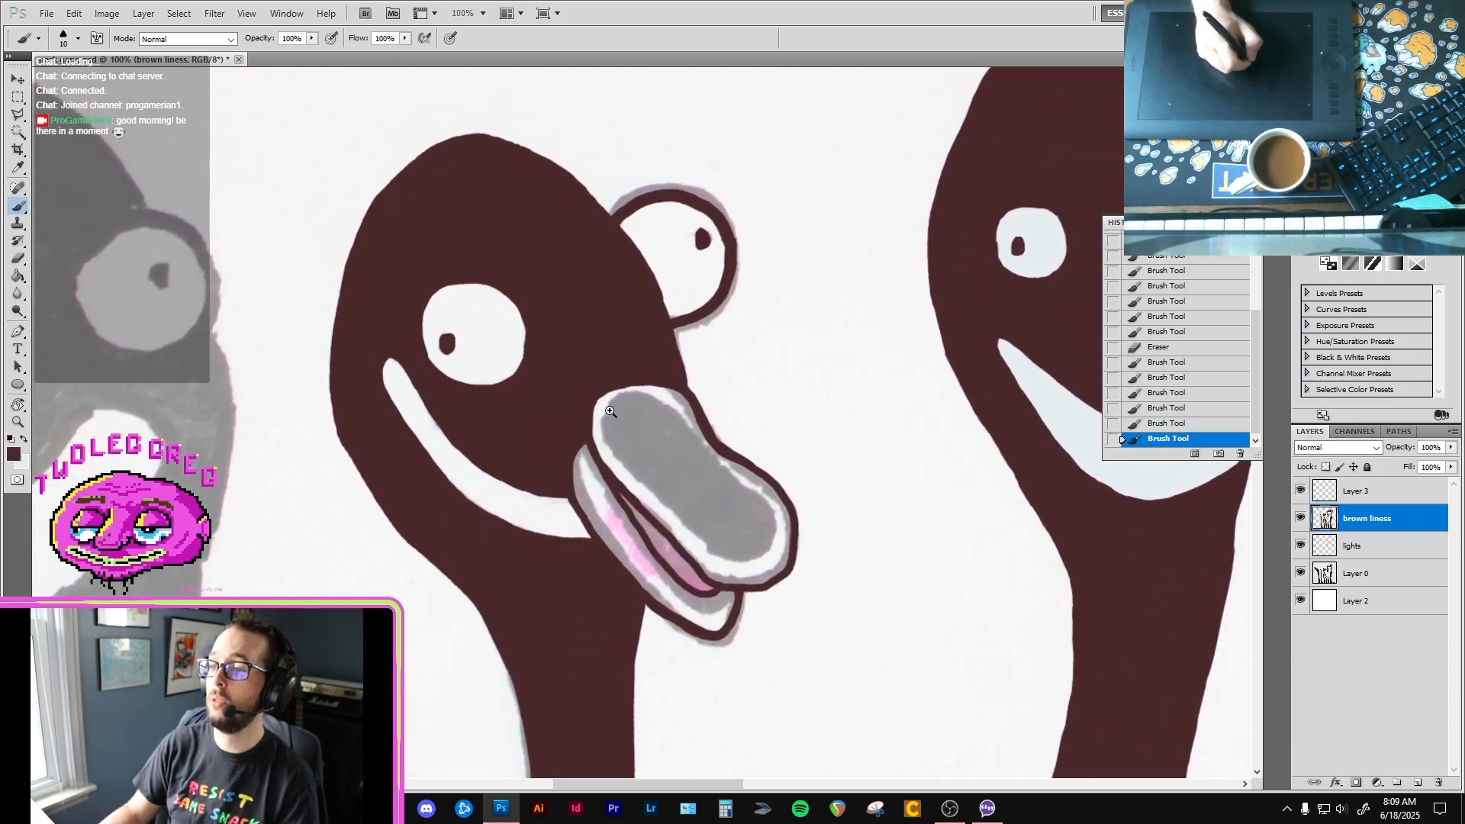
pyautogui.moveTo(650, 438); pyautogui.dragTo(563, 346)
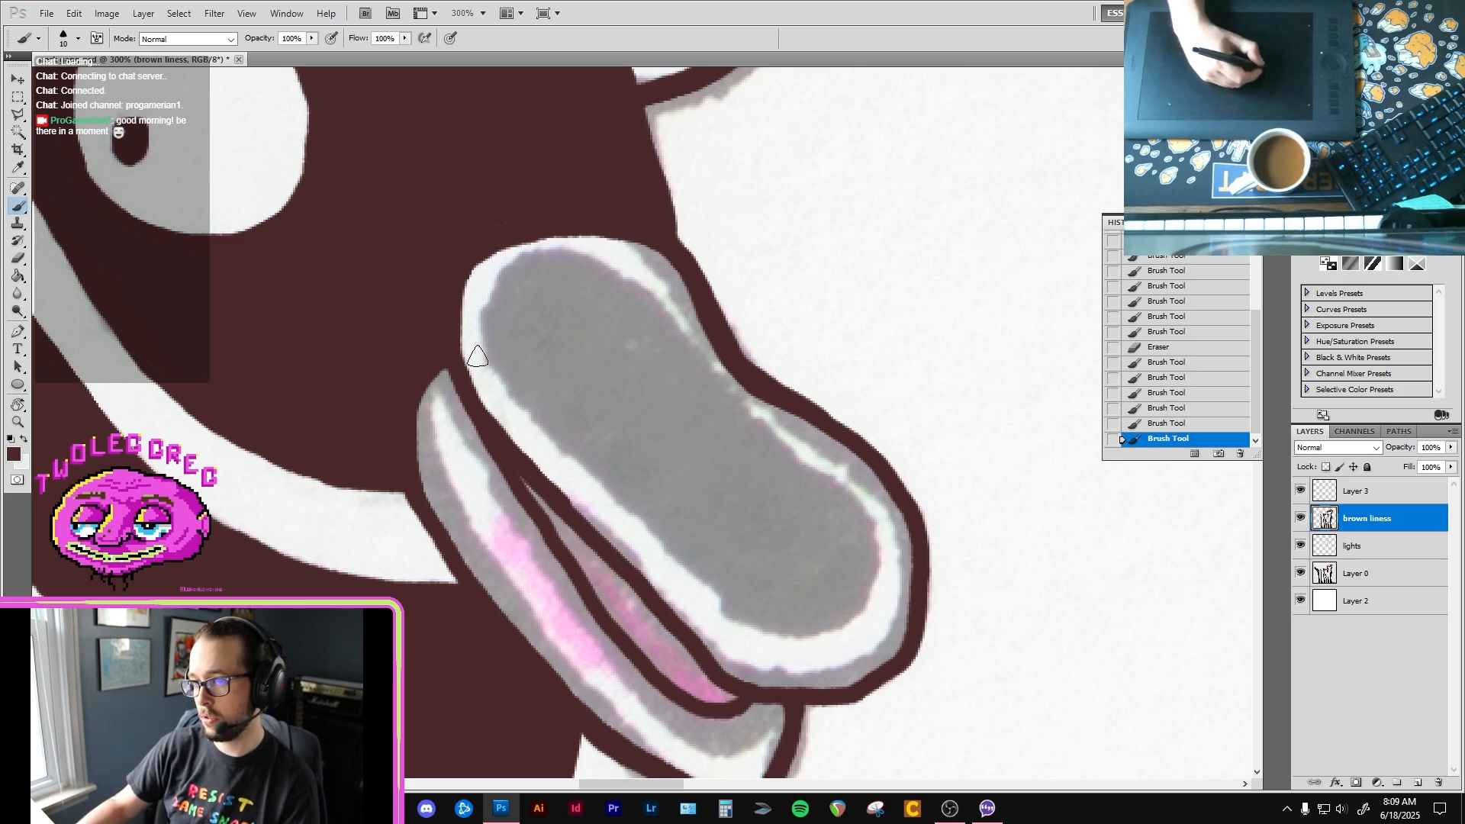
pyautogui.moveTo(479, 347)
pyautogui.mouseDown()
pyautogui.moveTo(481, 296)
pyautogui.moveTo(513, 262)
pyautogui.moveTo(601, 252)
pyautogui.moveTo(661, 294)
pyautogui.mouseUp()
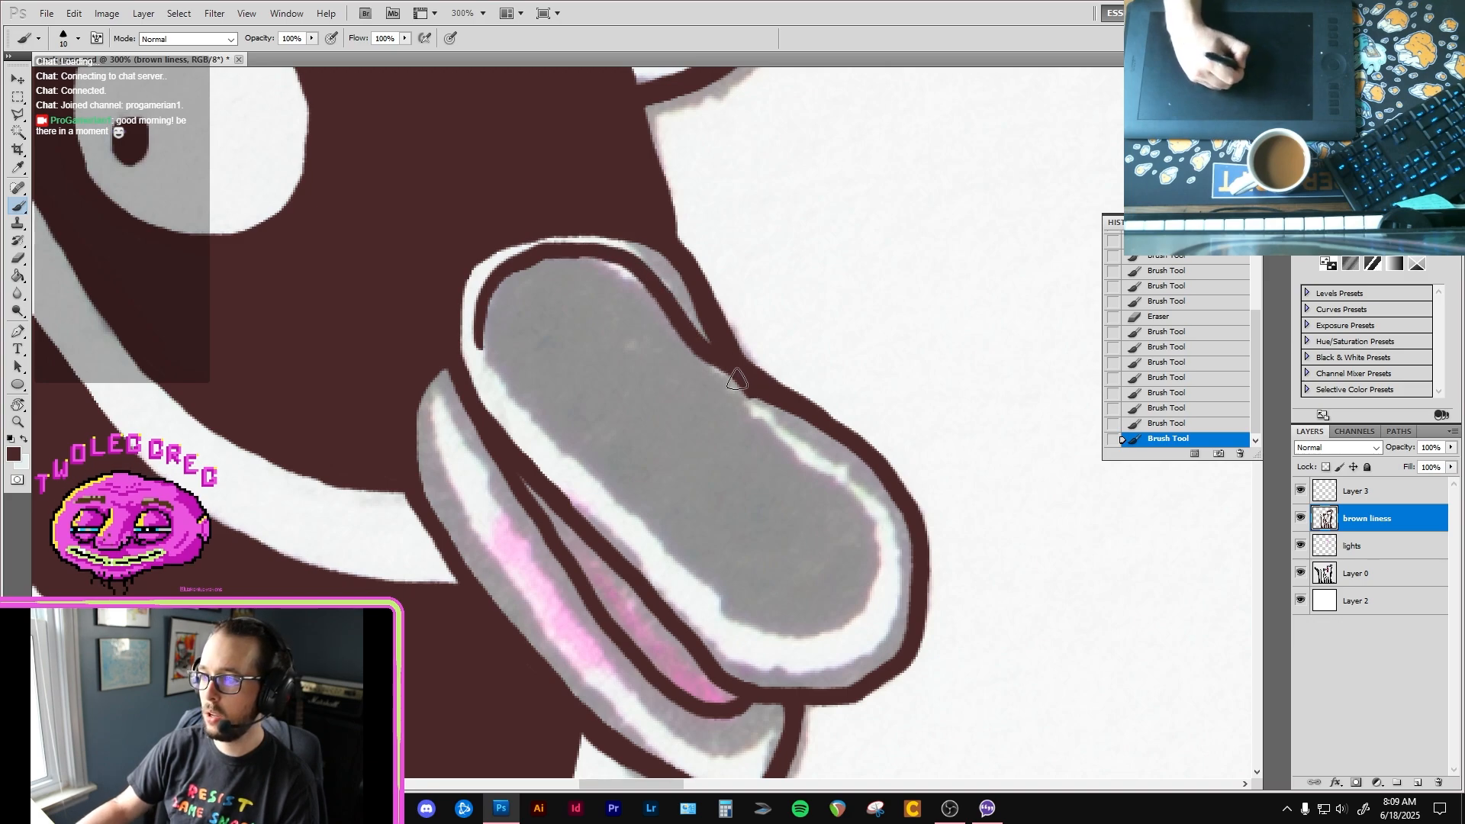
pyautogui.moveTo(713, 329)
pyautogui.mouseDown()
pyautogui.moveTo(640, 260)
pyautogui.moveTo(534, 270)
pyautogui.moveTo(566, 257)
pyautogui.moveTo(506, 277)
pyautogui.moveTo(482, 360)
pyautogui.moveTo(710, 624)
pyautogui.mouseUp()
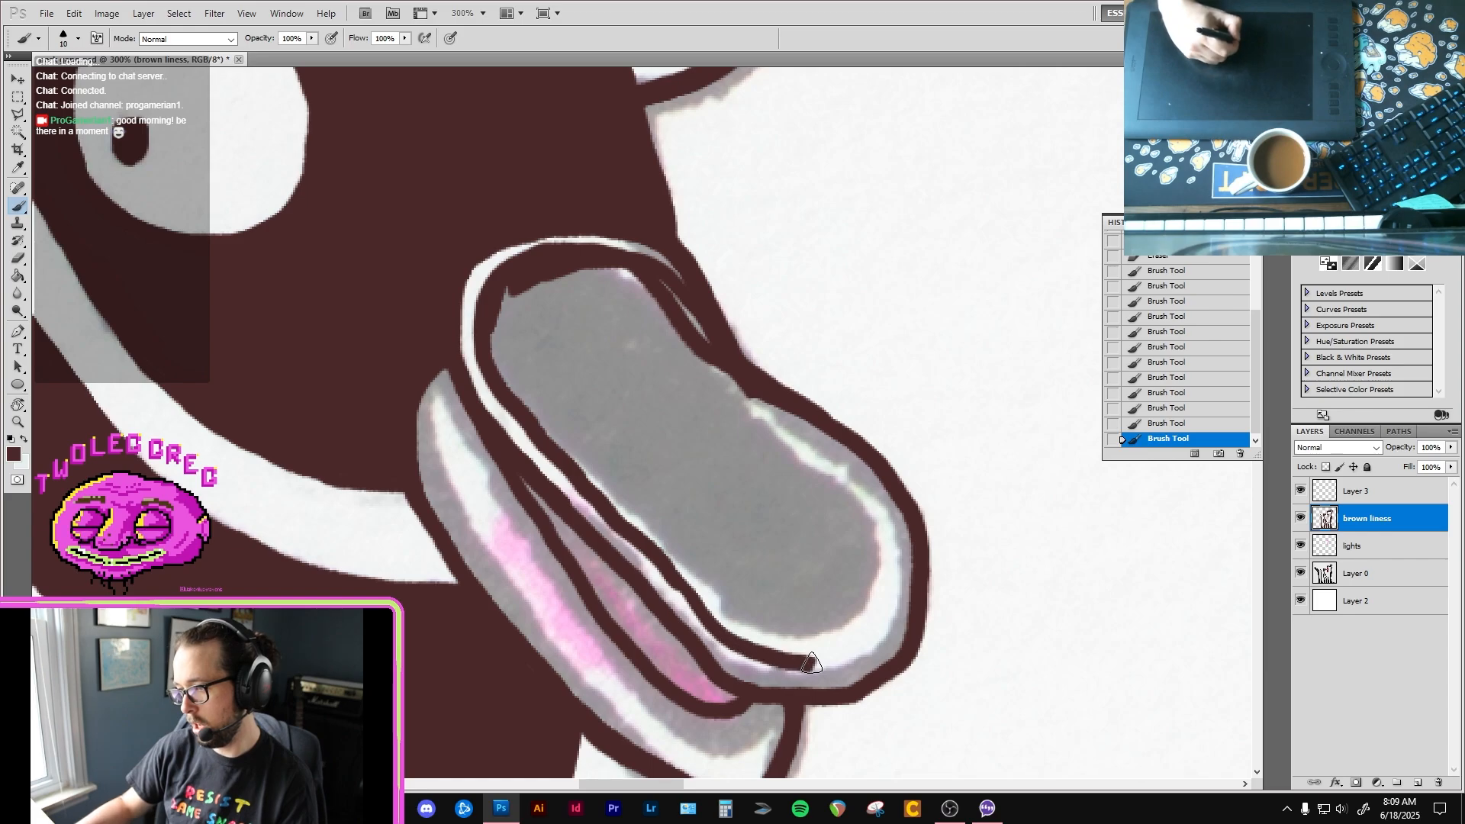
pyautogui.moveTo(810, 663); pyautogui.dragTo(864, 644)
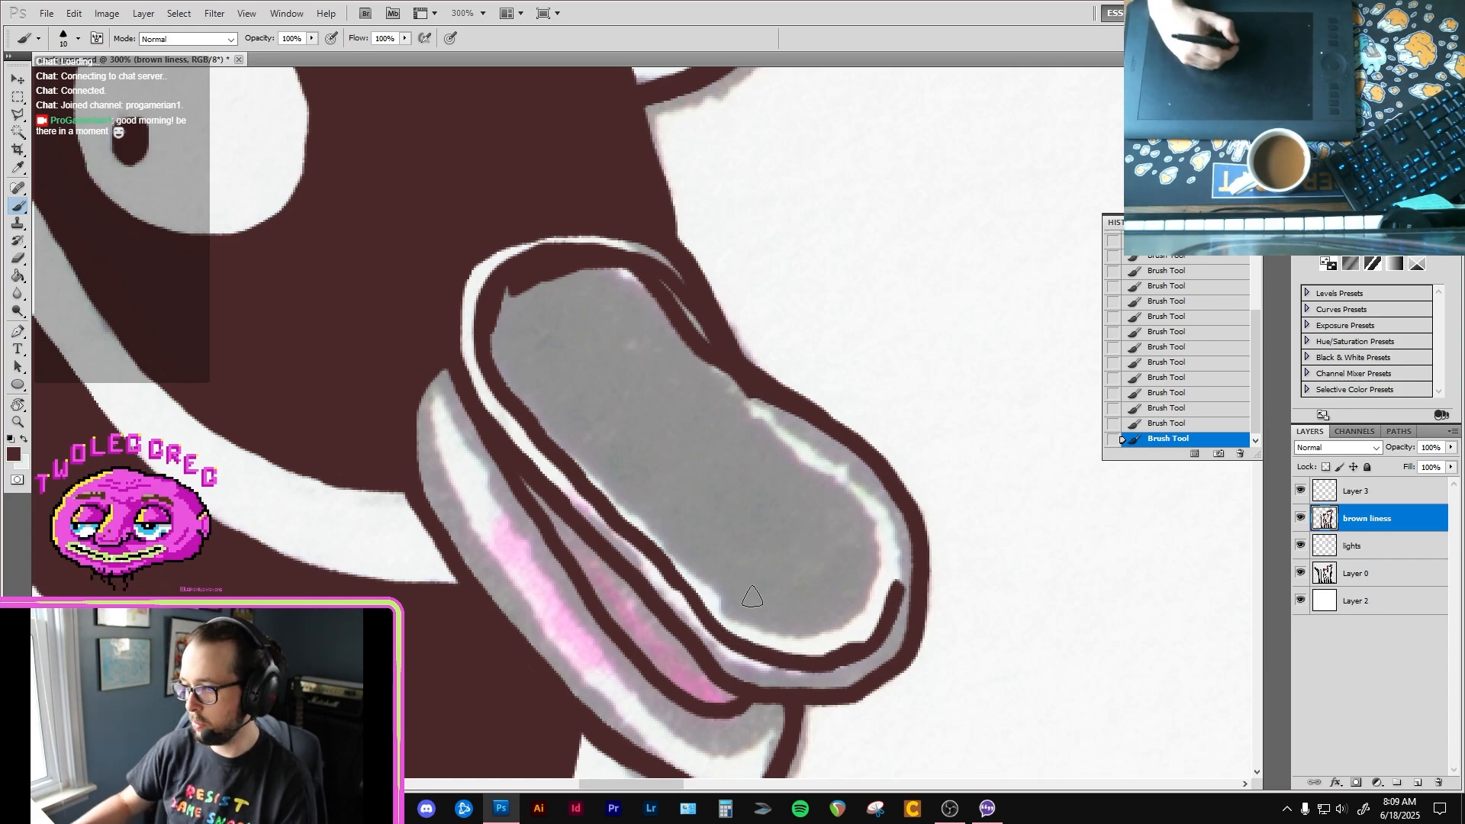
pyautogui.moveTo(730, 638)
pyautogui.mouseDown()
pyautogui.moveTo(799, 690)
pyautogui.moveTo(838, 695)
pyautogui.mouseUp()
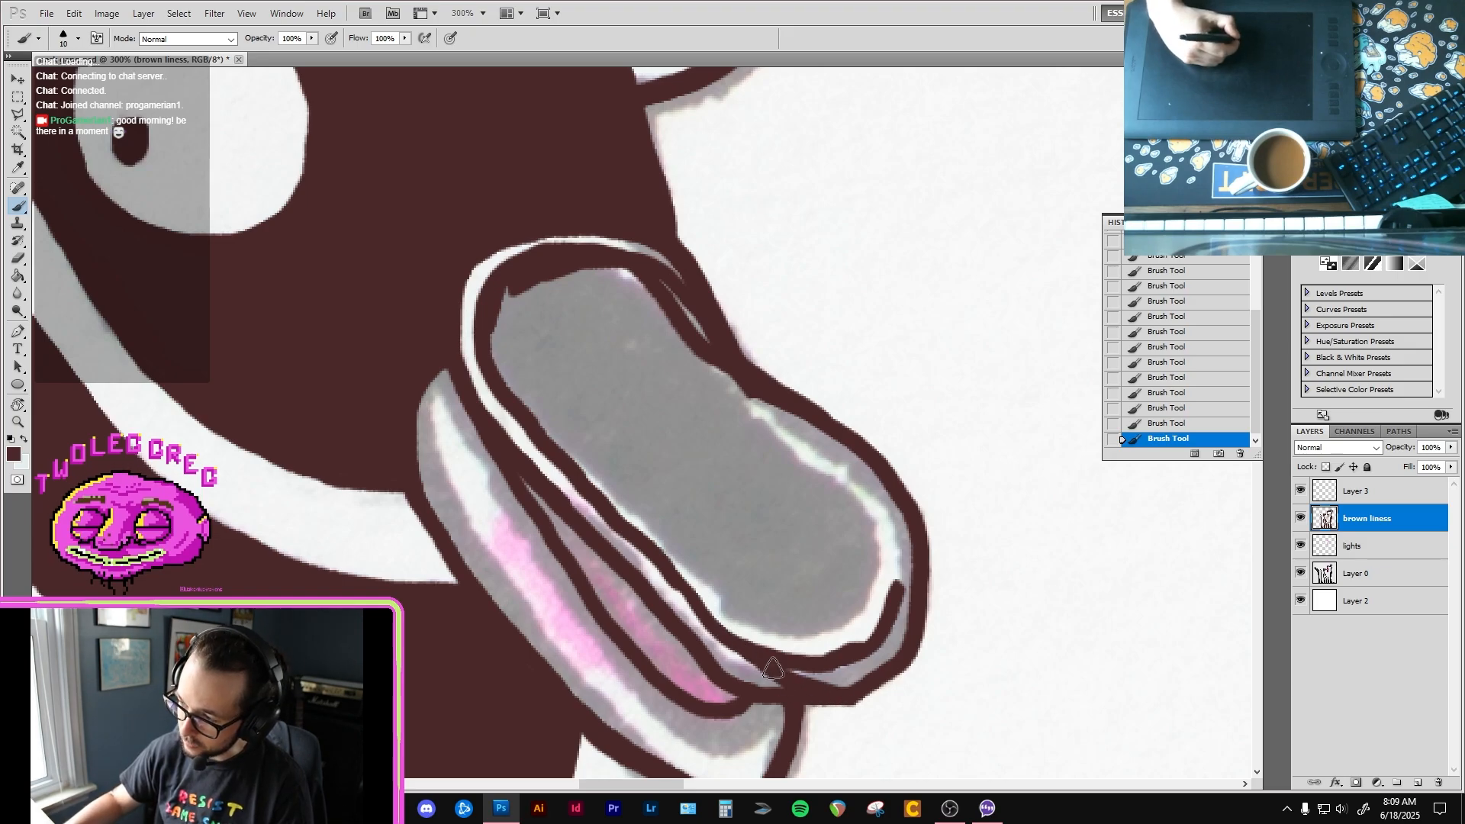
# Step: Fill the second bird's upper beak with brown using the Paint Bucket and brush over the leftover light seams
pyautogui.press('g')
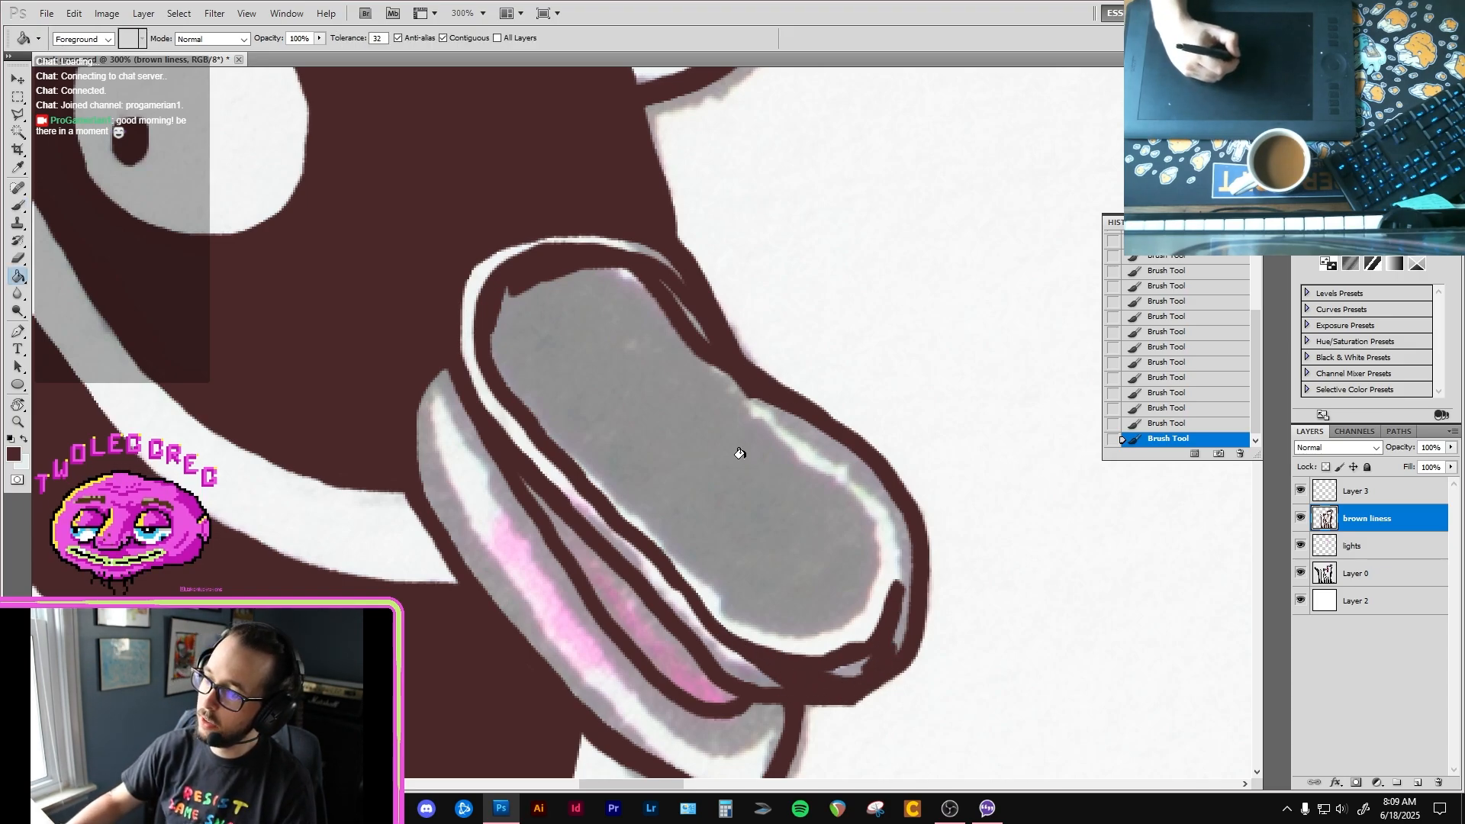
pyautogui.click(750, 474)
pyautogui.press('b')
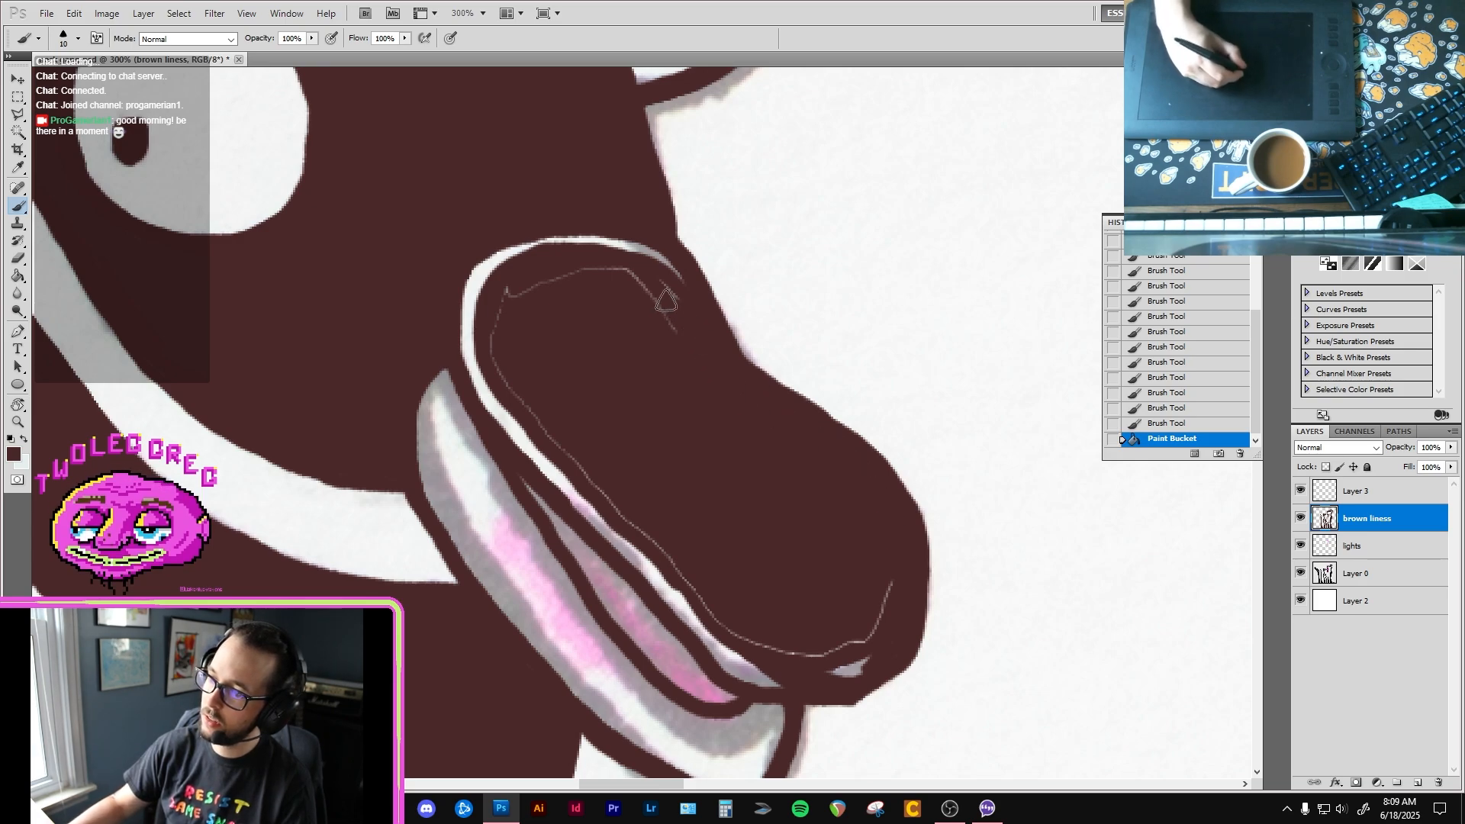
pyautogui.moveTo(606, 267)
pyautogui.mouseDown()
pyautogui.moveTo(530, 285)
pyautogui.moveTo(500, 336)
pyautogui.moveTo(533, 412)
pyautogui.moveTo(590, 476)
pyautogui.mouseUp()
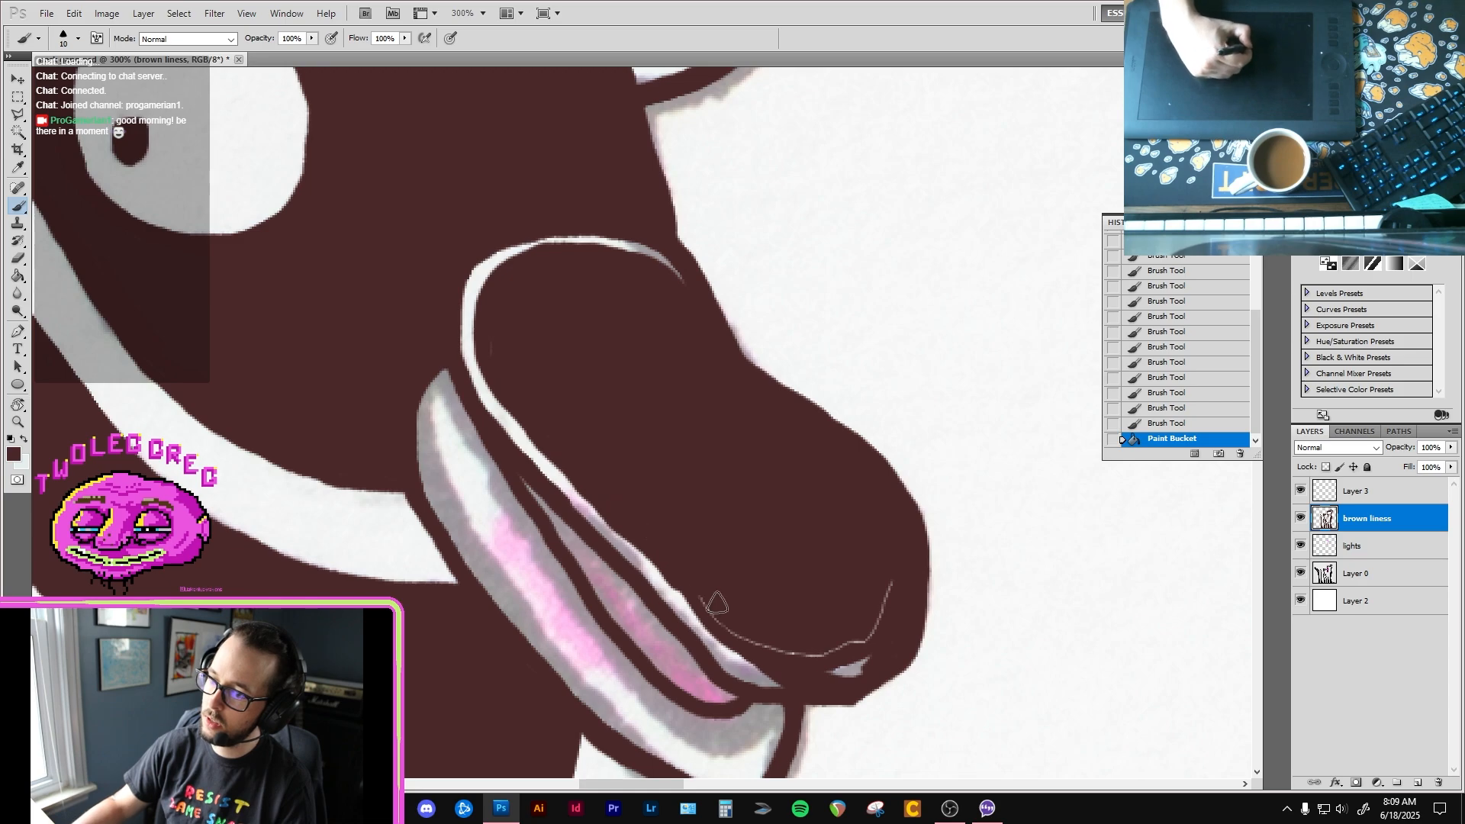
pyautogui.moveTo(490, 336); pyautogui.dragTo(489, 365)
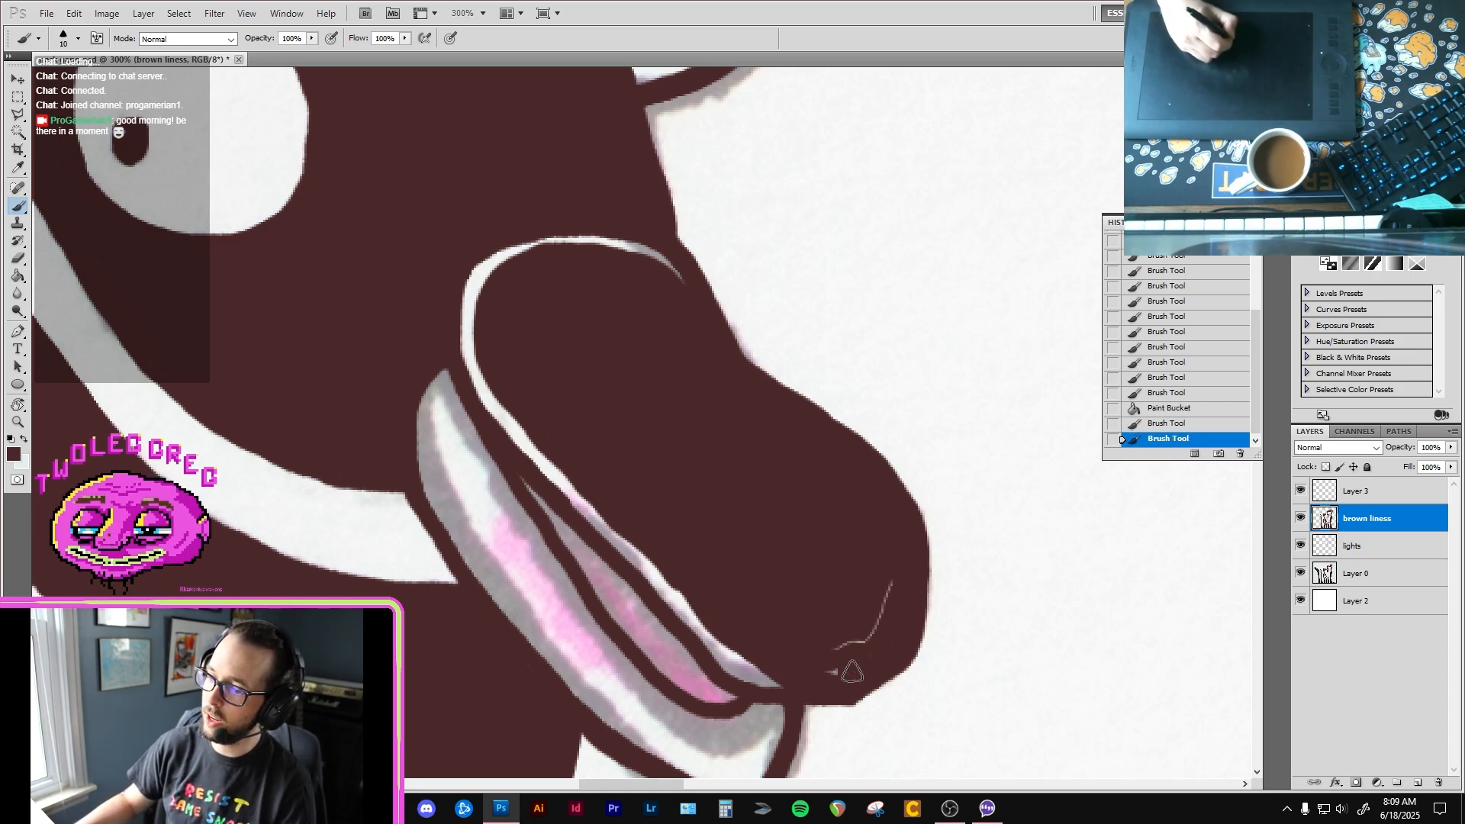
pyautogui.moveTo(844, 650)
pyautogui.mouseDown()
pyautogui.moveTo(886, 598)
pyautogui.moveTo(832, 670)
pyautogui.moveTo(854, 682)
pyautogui.moveTo(832, 649)
pyautogui.mouseUp()
# Step: Paint out the light rim along the upper beak's lower edge and erase thin highlights at its tip and upper end
pyautogui.press('e')
pyautogui.press('b')
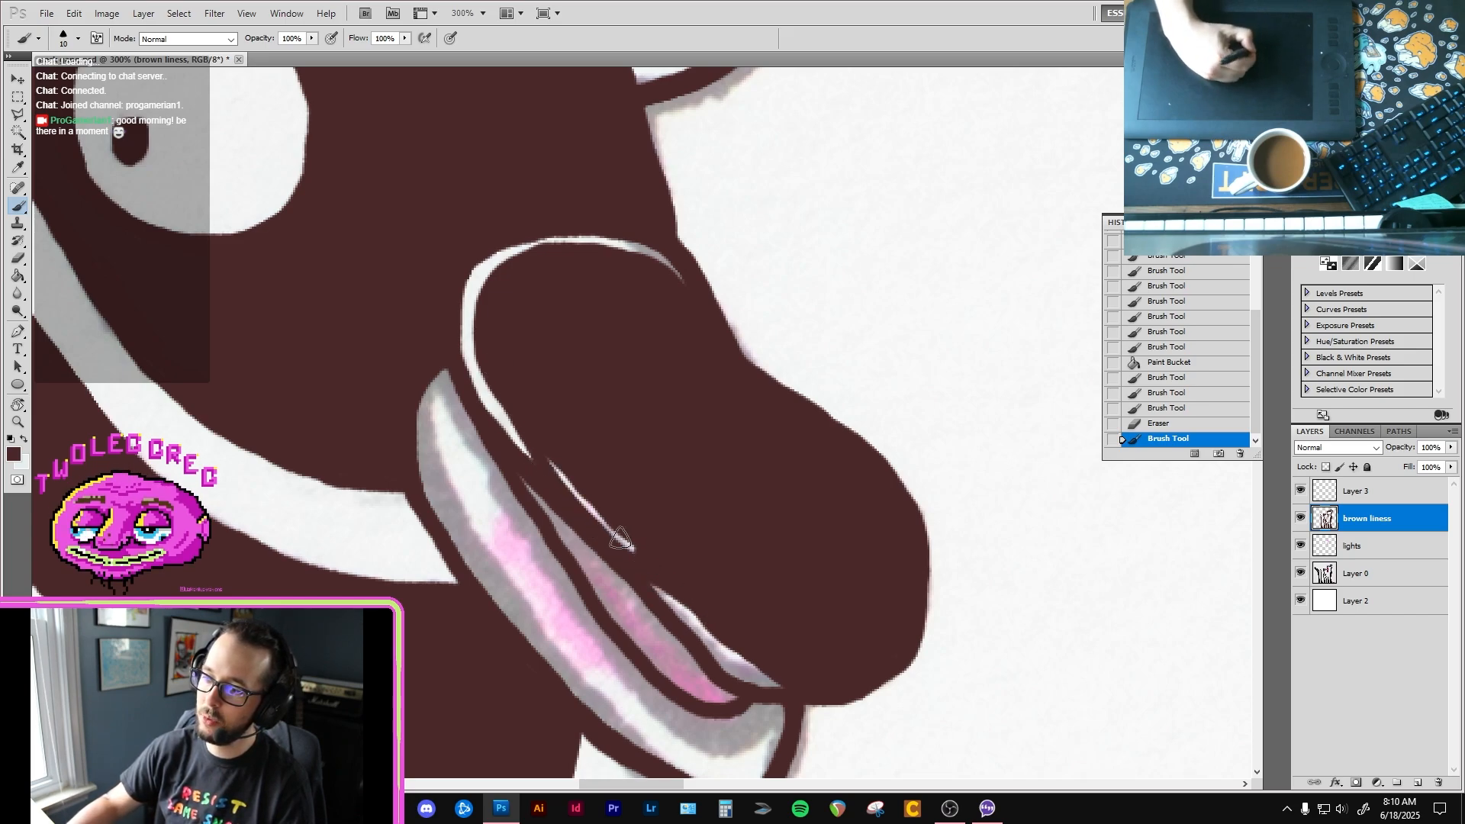
pyautogui.moveTo(534, 429); pyautogui.dragTo(589, 516)
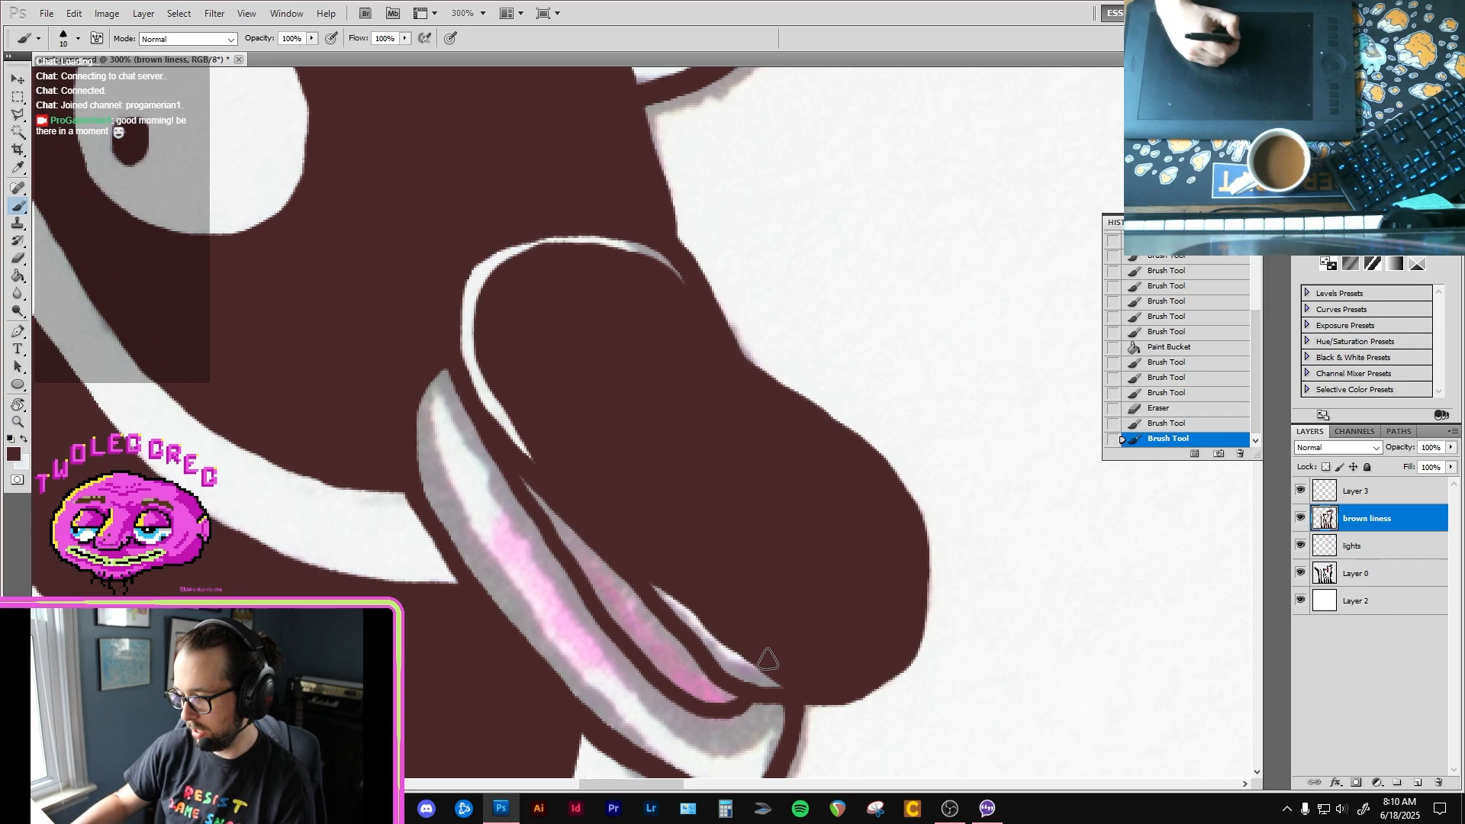
pyautogui.moveTo(650, 578)
pyautogui.mouseDown()
pyautogui.moveTo(695, 641)
pyautogui.moveTo(796, 681)
pyautogui.moveTo(684, 611)
pyautogui.moveTo(787, 682)
pyautogui.moveTo(823, 683)
pyautogui.moveTo(770, 691)
pyautogui.moveTo(836, 677)
pyautogui.moveTo(784, 684)
pyautogui.moveTo(820, 682)
pyautogui.mouseUp()
pyautogui.press('e')
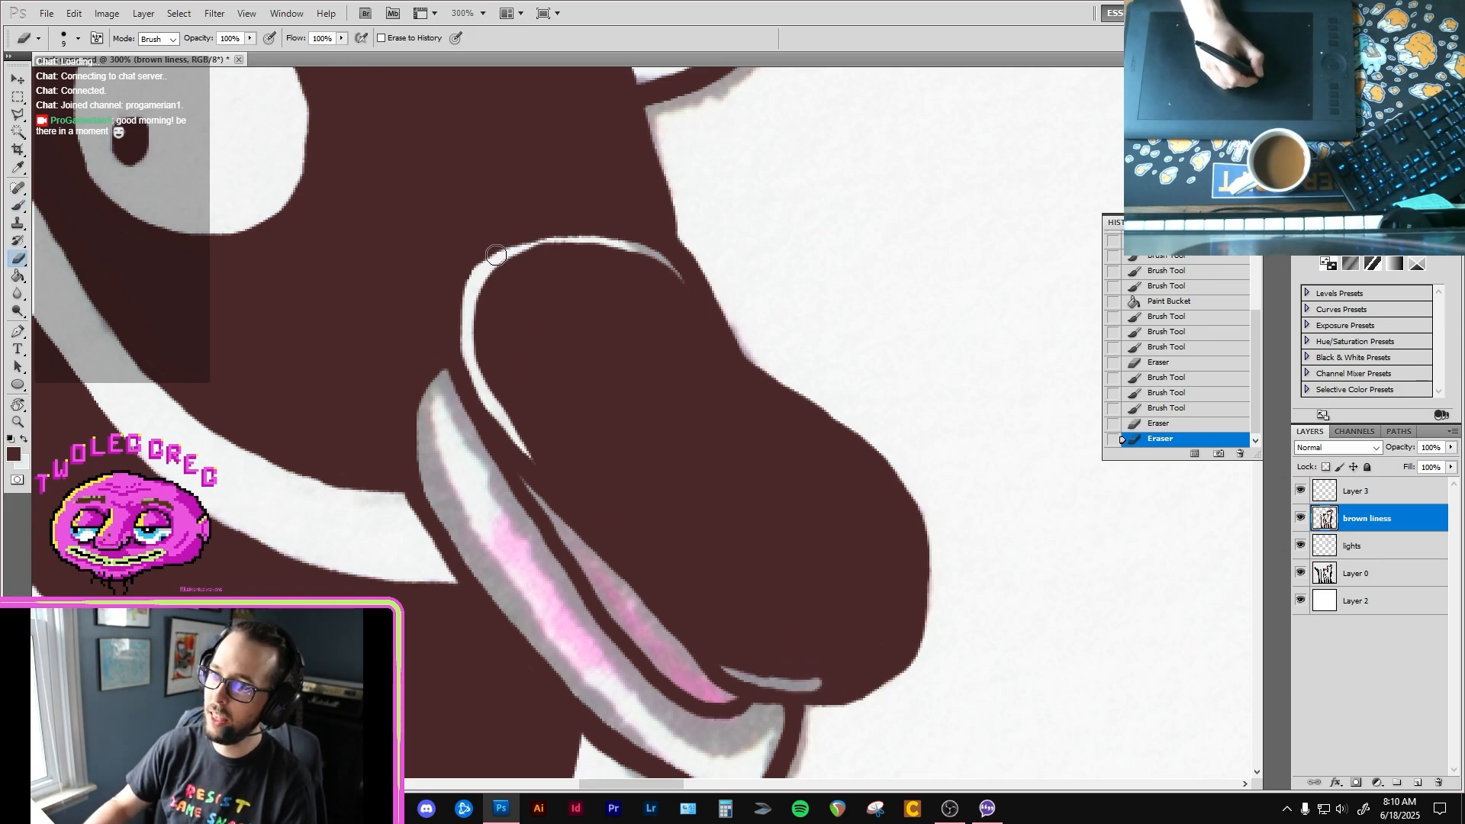
pyautogui.moveTo(537, 243)
pyautogui.mouseDown()
pyautogui.moveTo(640, 252)
pyautogui.moveTo(587, 241)
pyautogui.moveTo(623, 244)
pyautogui.moveTo(689, 305)
pyautogui.mouseUp()
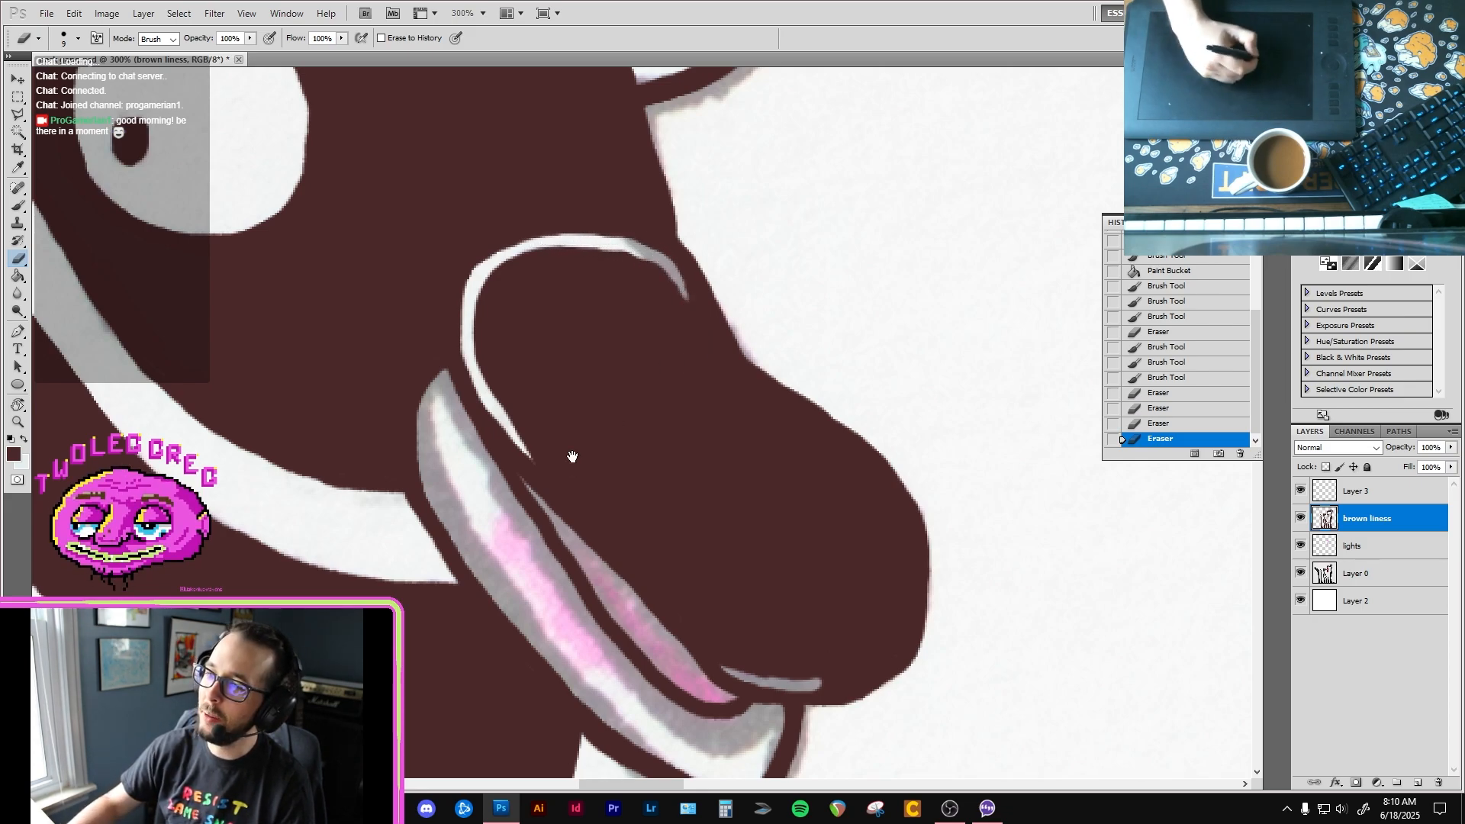
# Step: Outline the inside of the second bird's lower beak in brown, leaving a thin grey rim along its back edge
pyautogui.moveTo(572, 457); pyautogui.dragTo(580, 334)
pyautogui.press('b')
pyautogui.moveTo(445, 270)
pyautogui.mouseDown()
pyautogui.moveTo(443, 363)
pyautogui.moveTo(447, 328)
pyautogui.mouseUp()
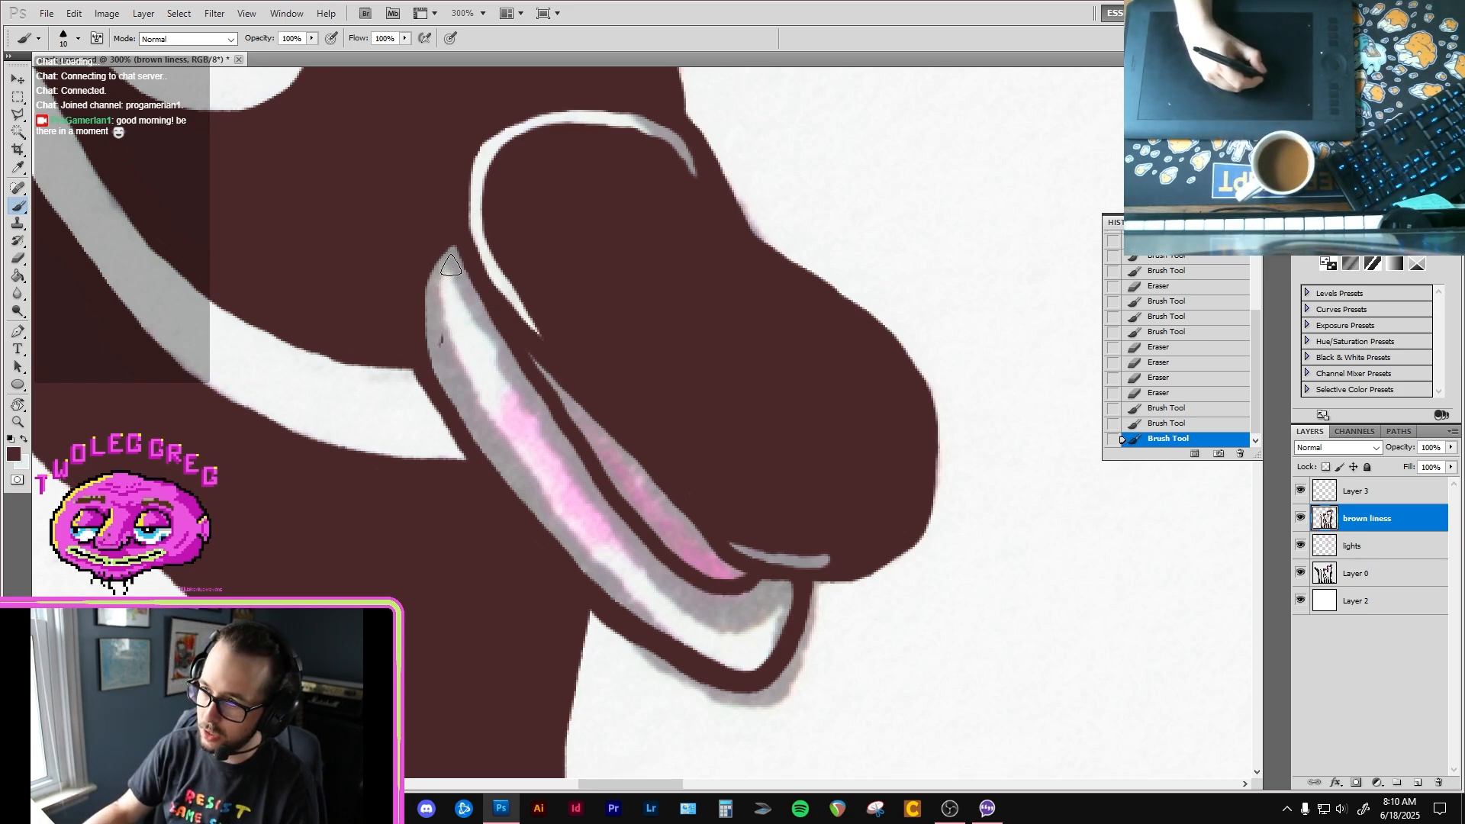
pyautogui.moveTo(456, 266)
pyautogui.mouseDown()
pyautogui.moveTo(435, 314)
pyautogui.moveTo(467, 415)
pyautogui.moveTo(529, 488)
pyautogui.mouseUp()
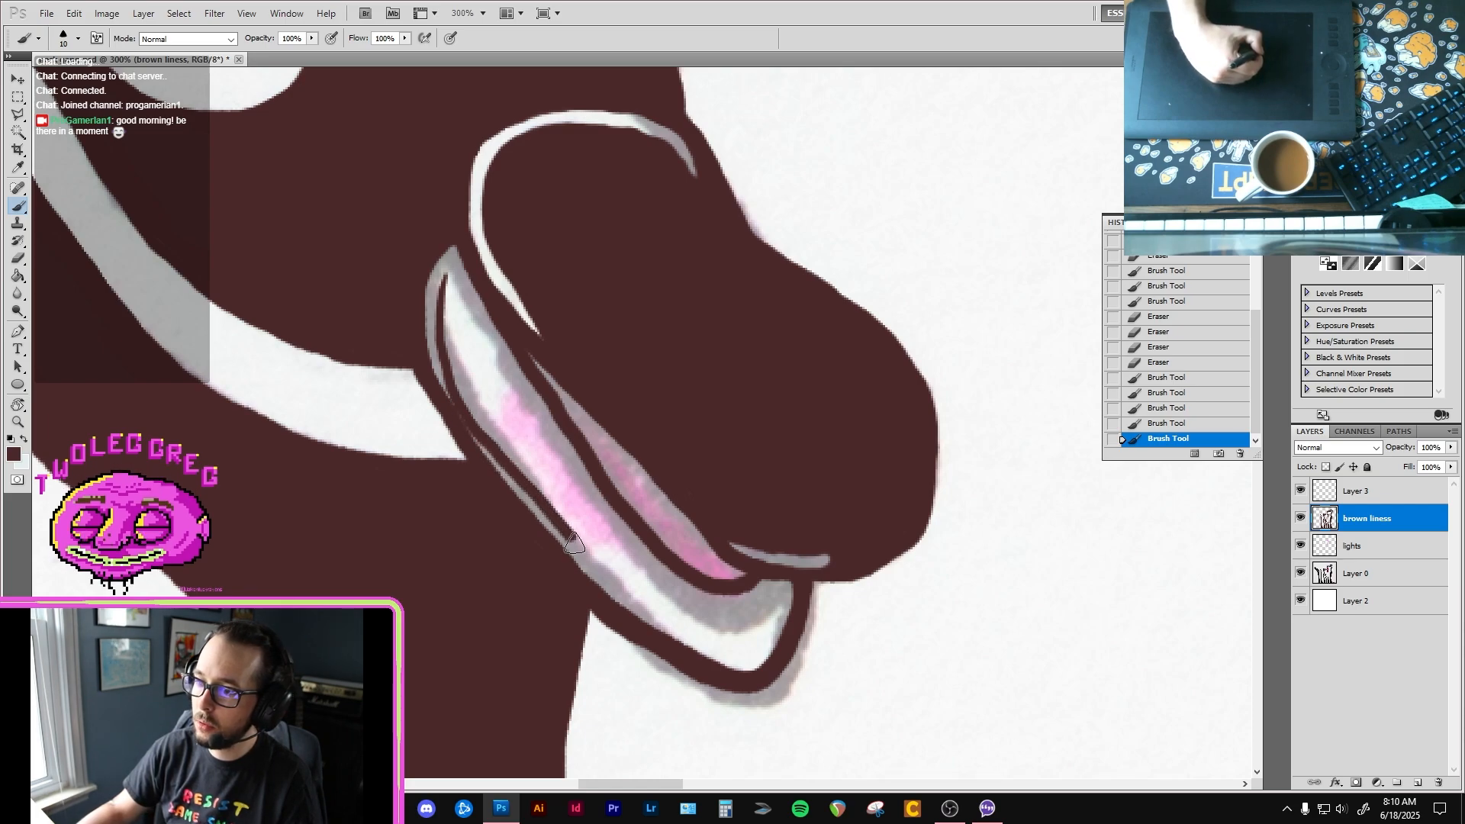
pyautogui.moveTo(444, 280)
pyautogui.mouseDown()
pyautogui.moveTo(451, 264)
pyautogui.moveTo(521, 373)
pyautogui.mouseUp()
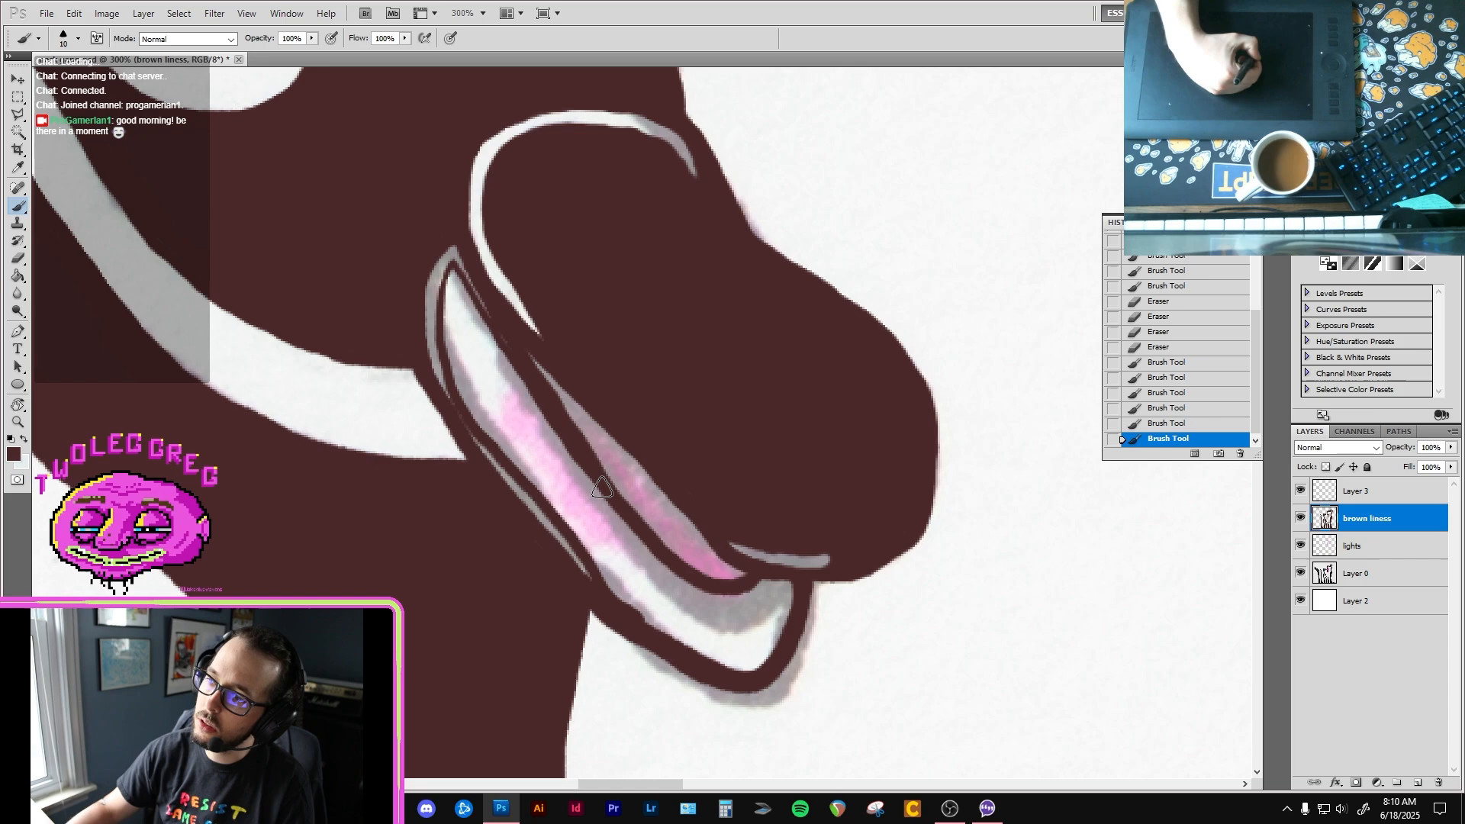
# Step: Brush the rest of the second bird's lower beak solid brown, keeping the pink mouth area uncovered
pyautogui.moveTo(471, 308)
pyautogui.mouseDown()
pyautogui.moveTo(512, 365)
pyautogui.moveTo(452, 279)
pyautogui.moveTo(456, 369)
pyautogui.moveTo(478, 413)
pyautogui.moveTo(472, 351)
pyautogui.mouseUp()
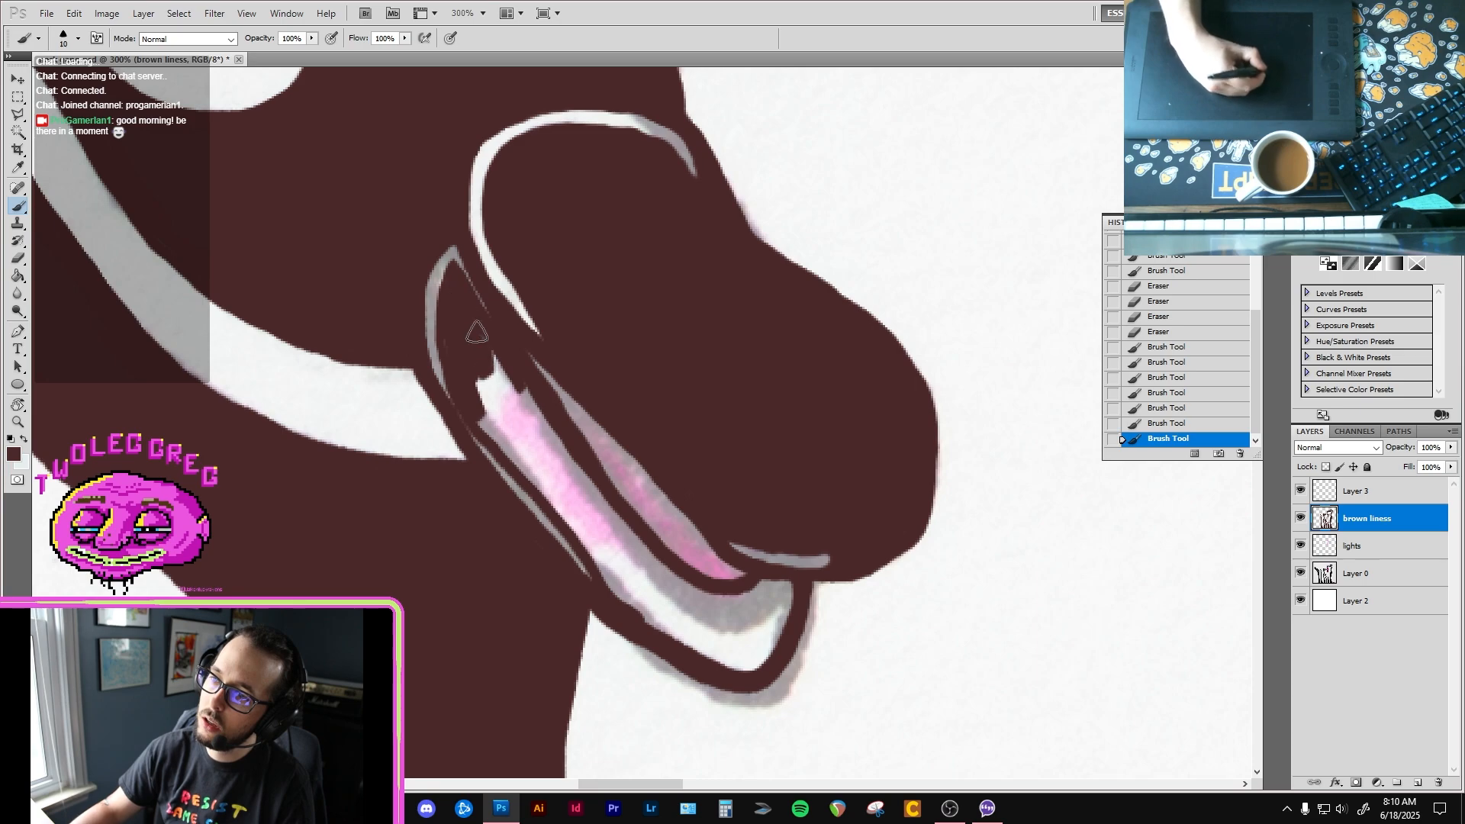
pyautogui.moveTo(543, 461)
pyautogui.mouseDown()
pyautogui.moveTo(566, 482)
pyautogui.moveTo(533, 406)
pyautogui.moveTo(495, 374)
pyautogui.moveTo(513, 447)
pyautogui.moveTo(481, 422)
pyautogui.moveTo(616, 544)
pyautogui.moveTo(571, 483)
pyautogui.moveTo(511, 446)
pyautogui.moveTo(542, 479)
pyautogui.mouseUp()
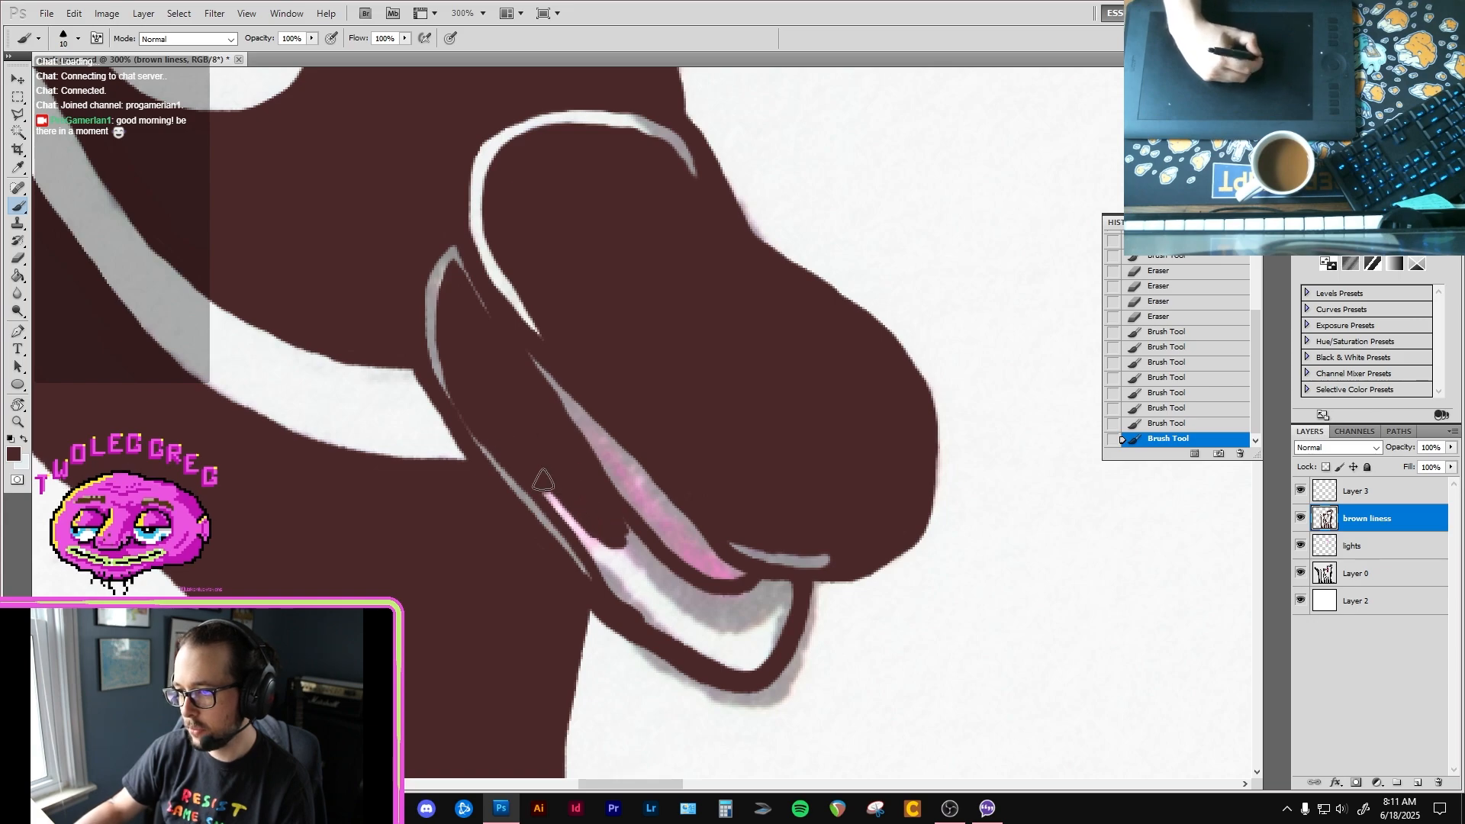
pyautogui.moveTo(614, 561)
pyautogui.mouseDown()
pyautogui.moveTo(572, 513)
pyautogui.moveTo(622, 587)
pyautogui.moveTo(714, 660)
pyautogui.moveTo(742, 657)
pyautogui.mouseUp()
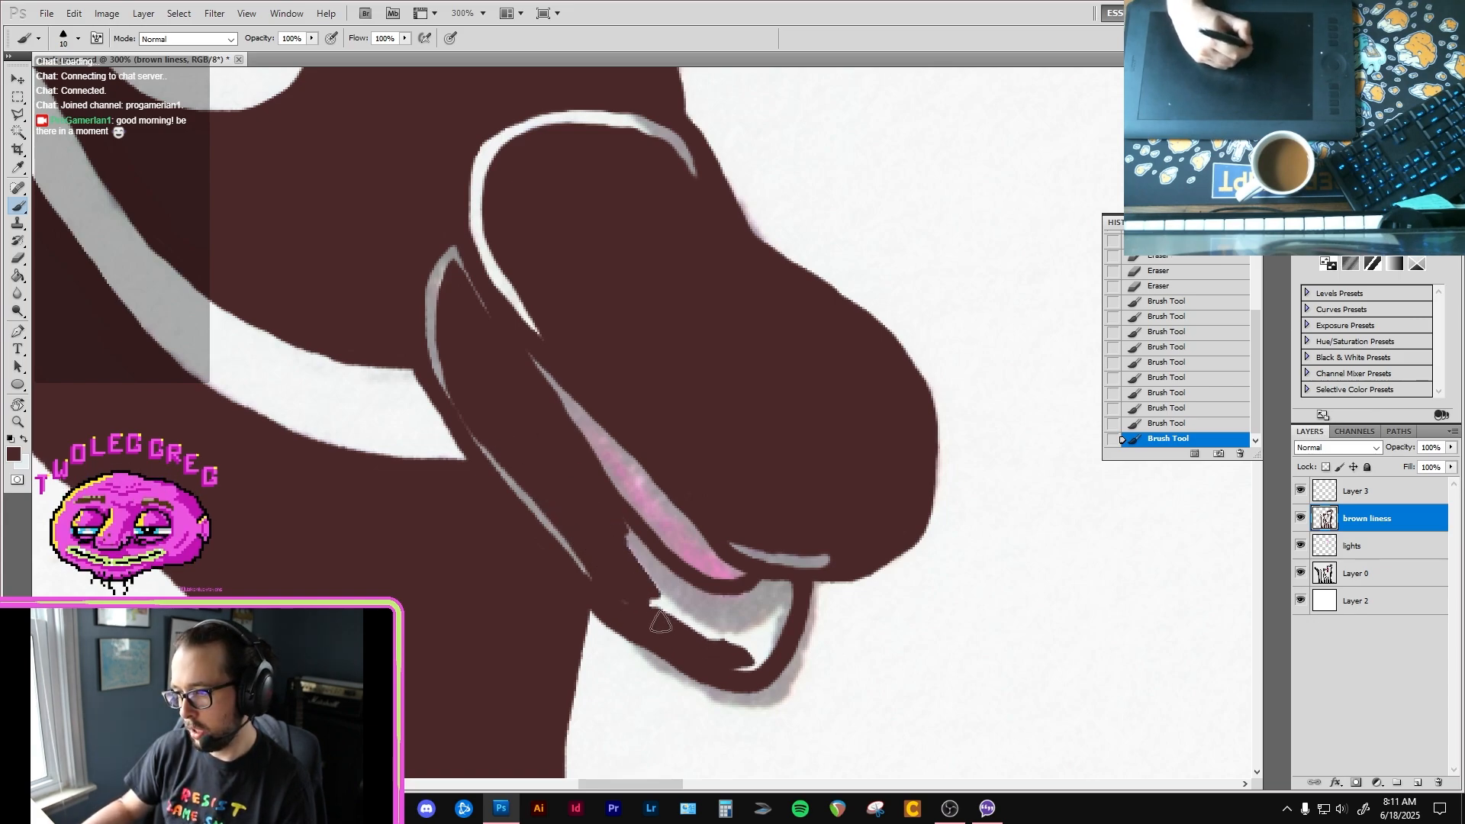
pyautogui.moveTo(608, 563)
pyautogui.mouseDown()
pyautogui.moveTo(587, 515)
pyautogui.moveTo(656, 561)
pyautogui.mouseUp()
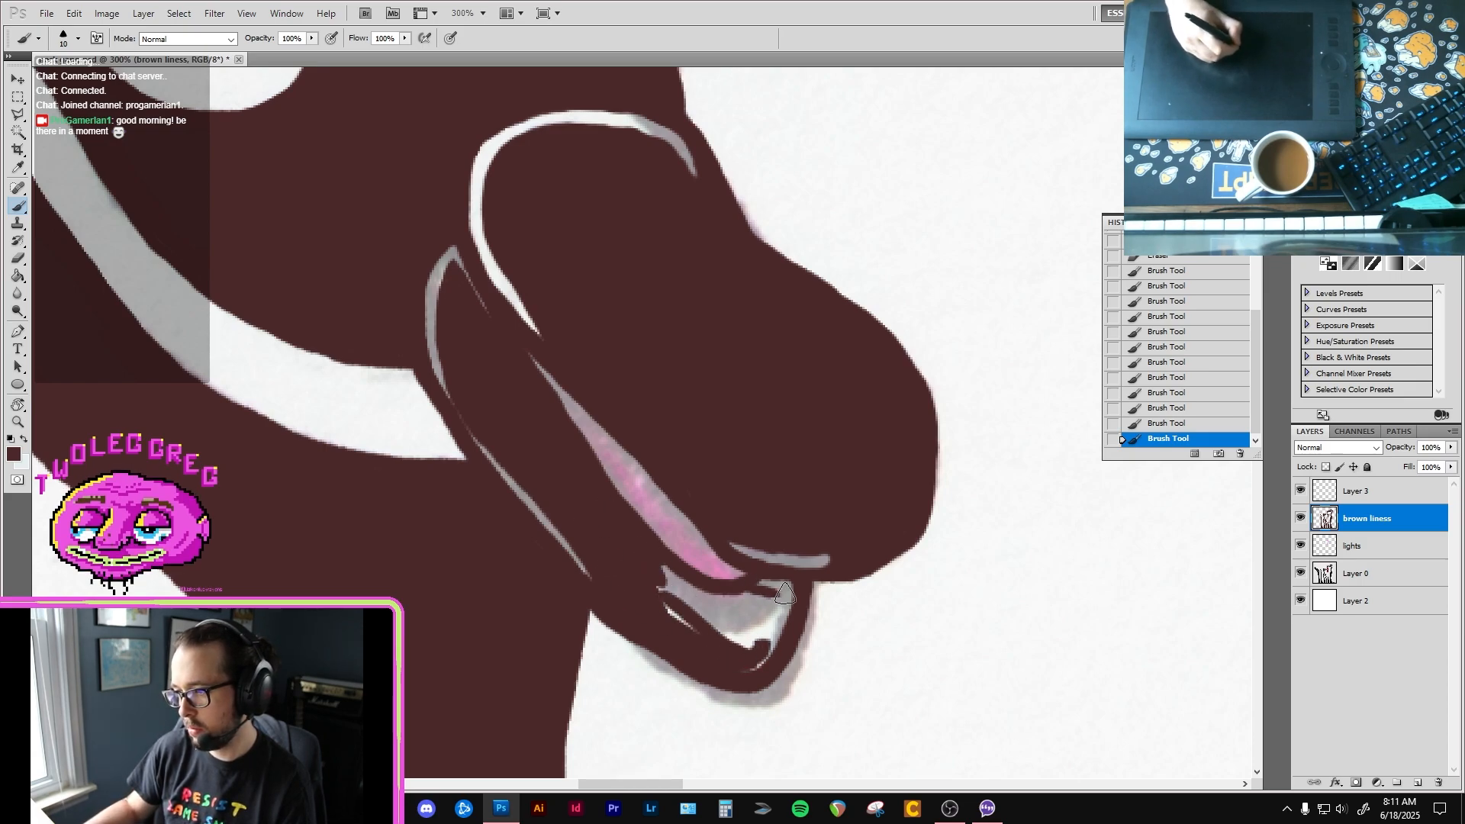
pyautogui.moveTo(785, 594)
pyautogui.mouseDown()
pyautogui.moveTo(771, 634)
pyautogui.moveTo(717, 647)
pyautogui.moveTo(651, 597)
pyautogui.moveTo(692, 627)
pyautogui.moveTo(691, 595)
pyautogui.moveTo(743, 633)
pyautogui.moveTo(768, 609)
pyautogui.moveTo(703, 601)
pyautogui.mouseUp()
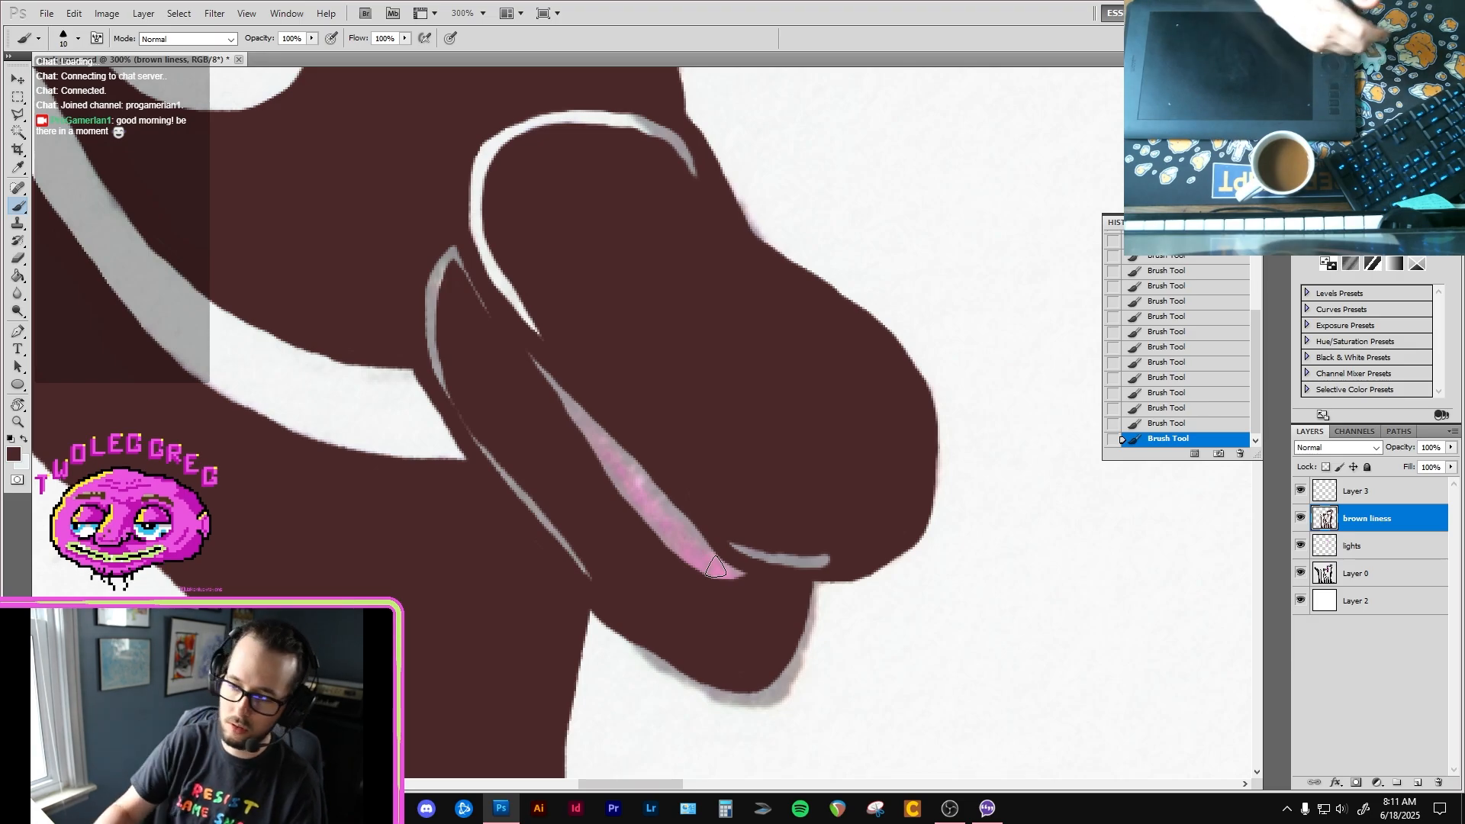
# Step: Check the whole drawing, and examine the second bird's lower beak up close
pyautogui.hotkey('ctrl', '0')
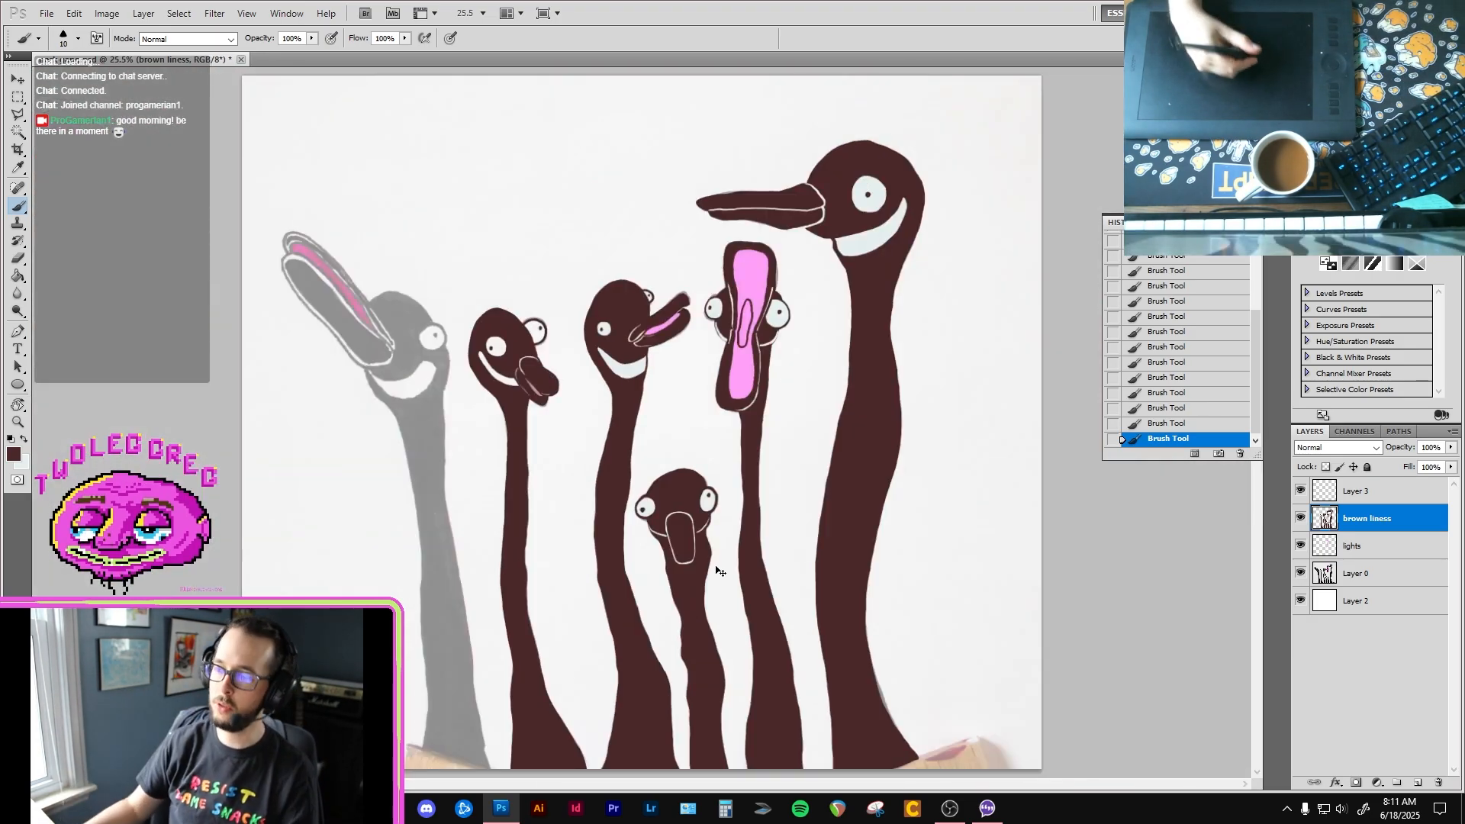
pyautogui.click(541, 400)
pyautogui.click(546, 384)
pyautogui.click(544, 384)
pyautogui.click(543, 385)
pyautogui.click(542, 386)
pyautogui.moveTo(445, 415); pyautogui.dragTo(530, 411)
pyautogui.click(434, 431)
pyautogui.click(366, 384)
pyautogui.moveTo(267, 294)
pyautogui.mouseDown()
pyautogui.moveTo(360, 287)
pyautogui.moveTo(308, 249)
pyautogui.moveTo(486, 504)
pyautogui.mouseUp()
# Step: Try to widen the grey rim along the lower beak's back edge with the size 9 eraser
pyautogui.press('e')
pyautogui.moveTo(442, 436); pyautogui.dragTo(557, 576)
pyautogui.hotkey('ctrl', 'z')
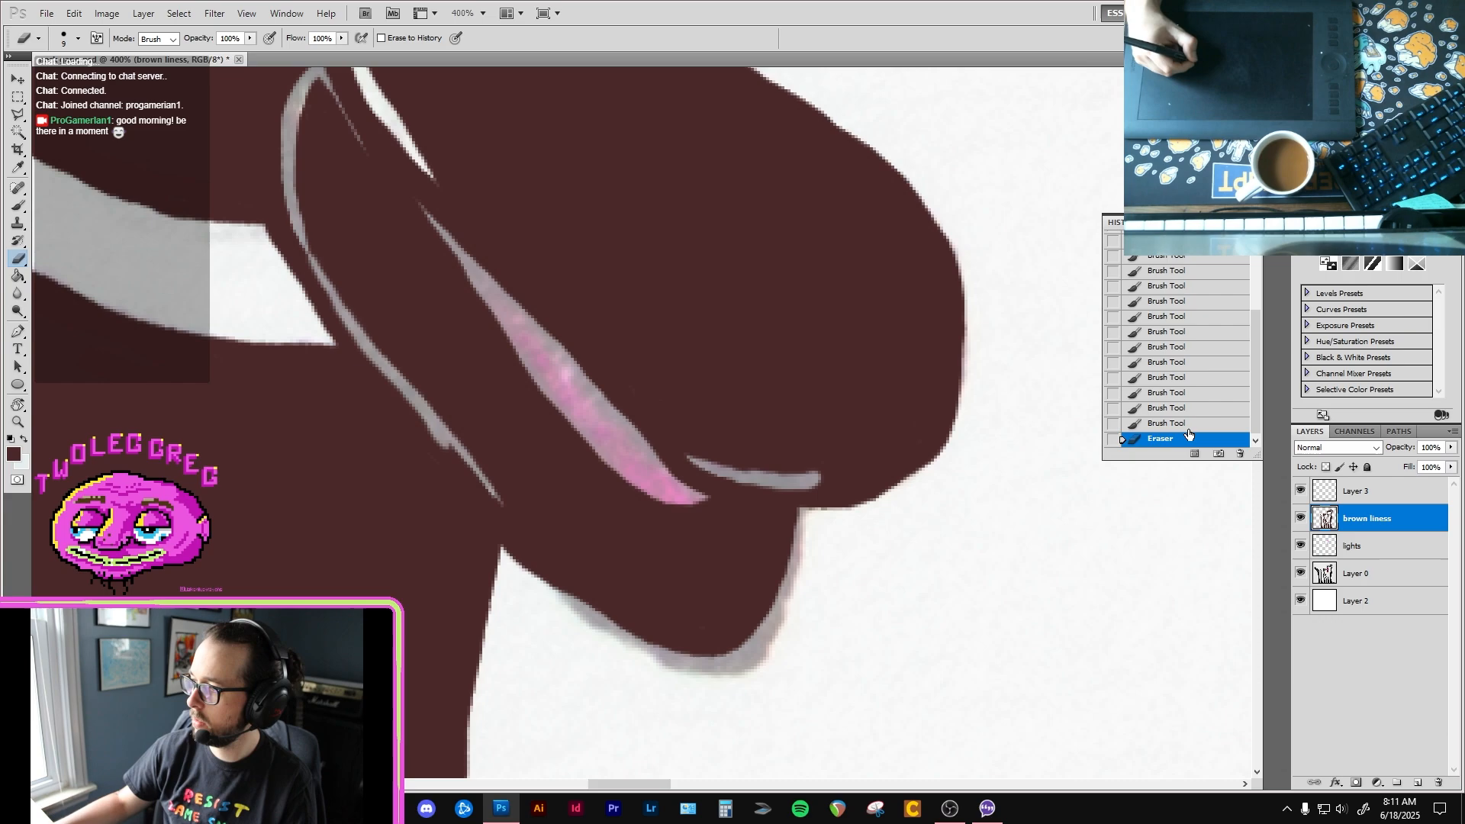
pyautogui.hotkey('ctrl', 'alt', 'z')
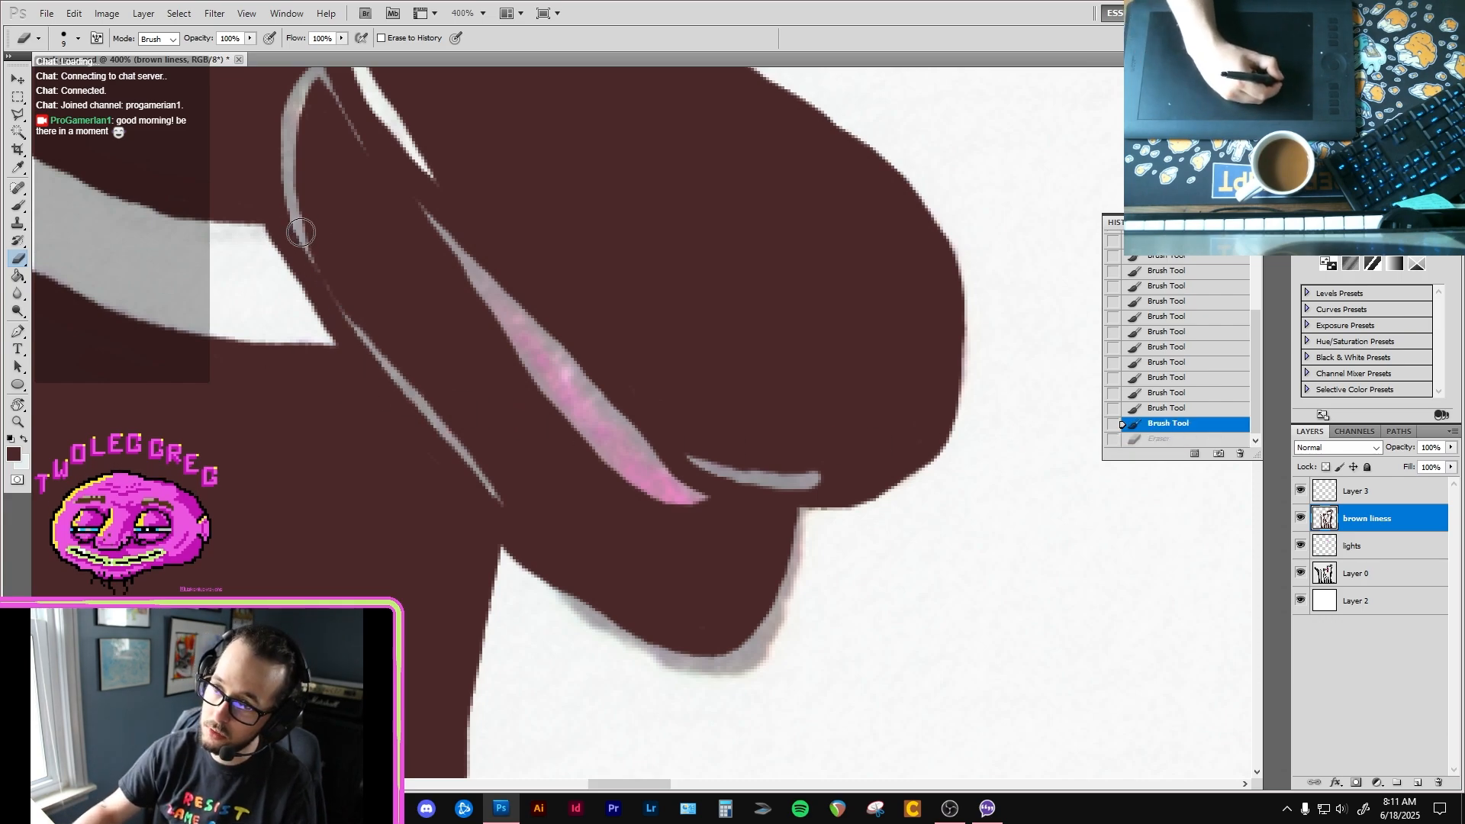
# Step: Erase along the back edge of the second bird's lower beak to make its thin grey rim one continuous line
pyautogui.moveTo(315, 264); pyautogui.dragTo(421, 399)
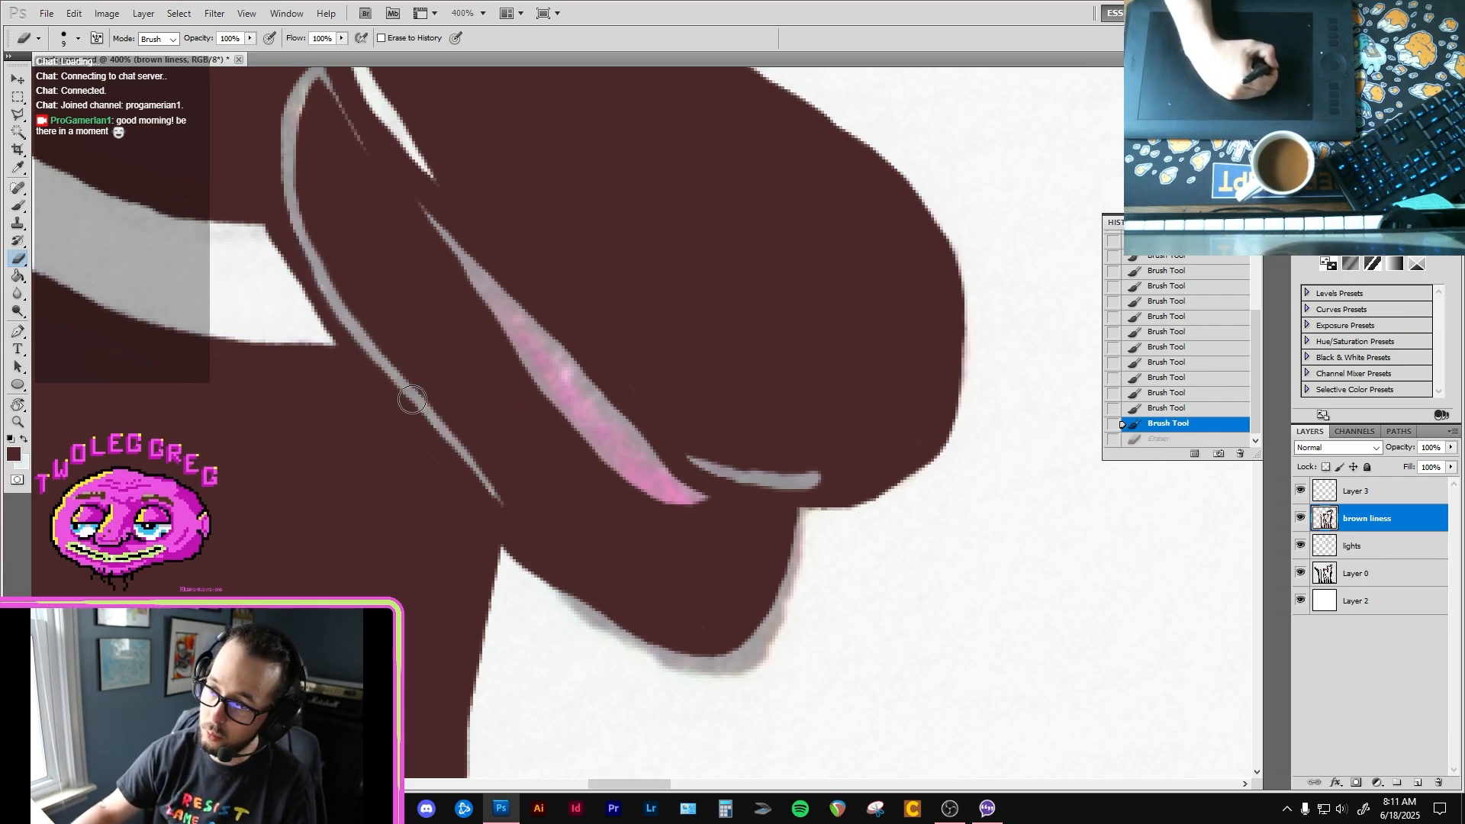
pyautogui.moveTo(339, 218); pyautogui.dragTo(473, 398)
pyautogui.moveTo(574, 356); pyautogui.dragTo(588, 346)
pyautogui.keyDown('alt'); pyautogui.click(629, 379); pyautogui.keyUp('alt')
pyautogui.keyDown('alt'); pyautogui.click(630, 382); pyautogui.keyUp('alt')
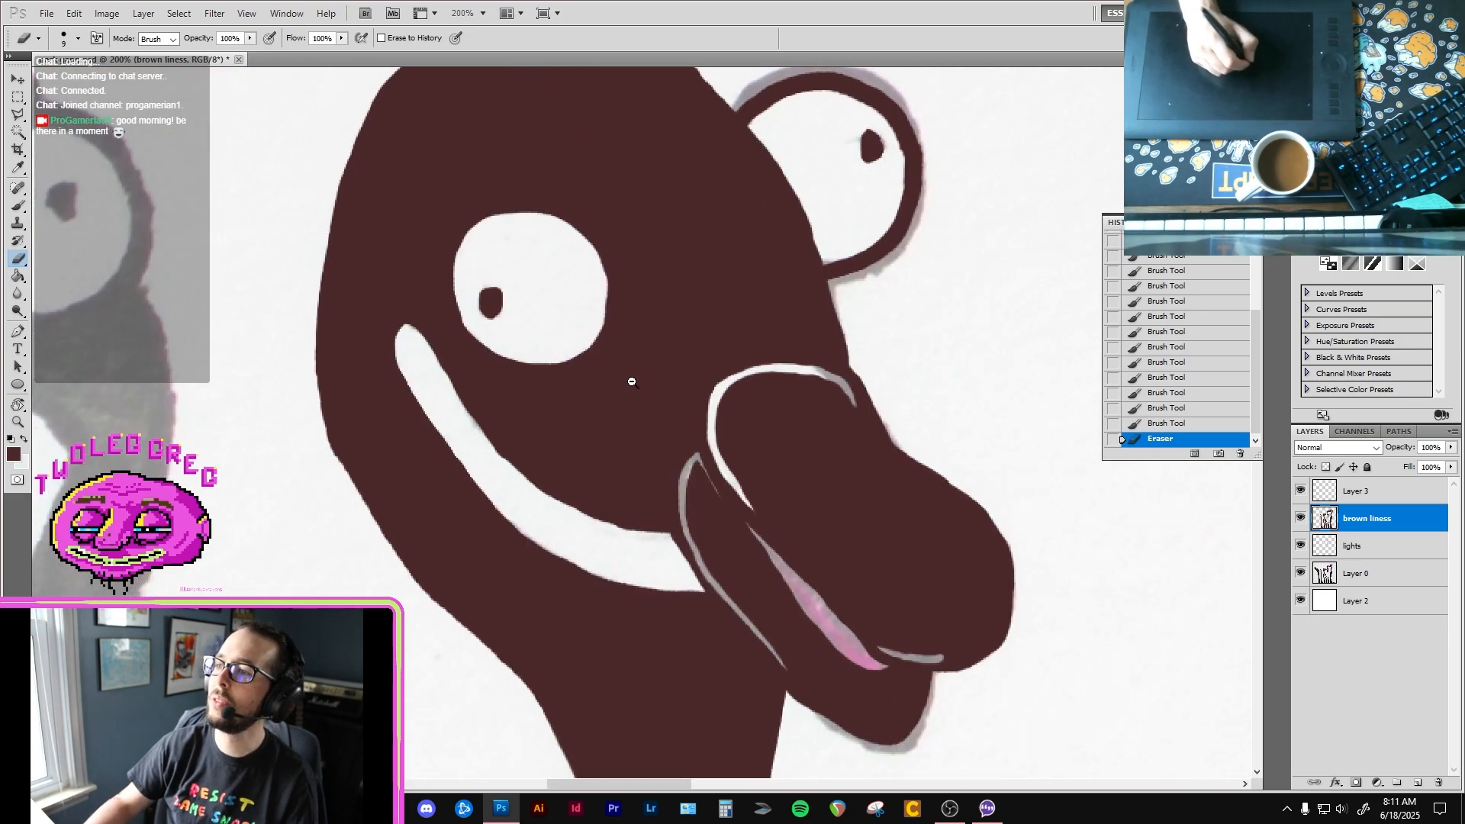
pyautogui.keyDown('alt'); pyautogui.click(631, 382); pyautogui.keyUp('alt')
pyautogui.moveTo(615, 459); pyautogui.dragTo(575, 392)
pyautogui.moveTo(607, 687); pyautogui.dragTo(565, 416)
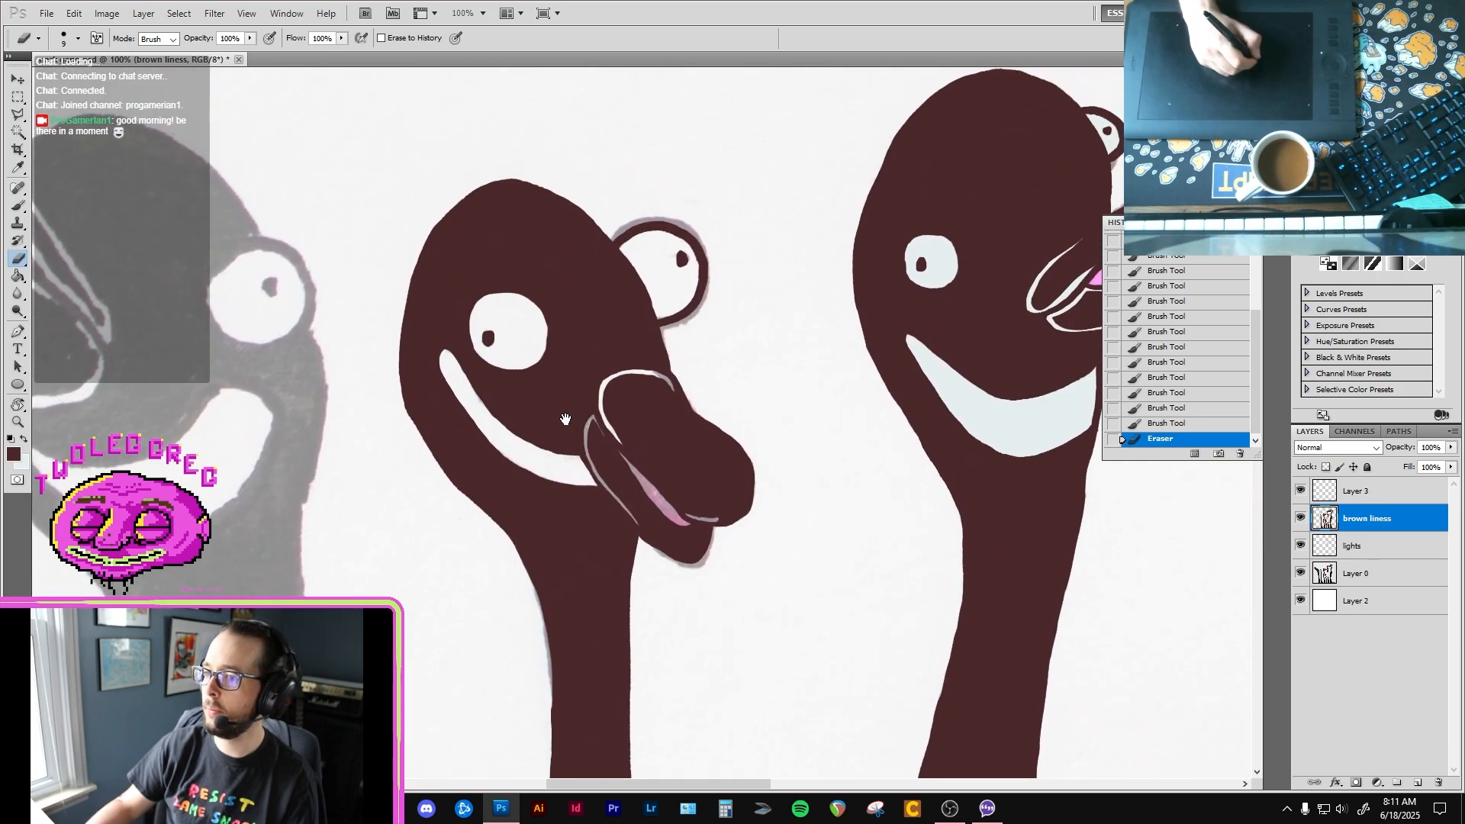
# Step: Make the lights layer active and sample the third bird's pale smile colour for the brush
pyautogui.click(1420, 543)
pyautogui.press('super+a')
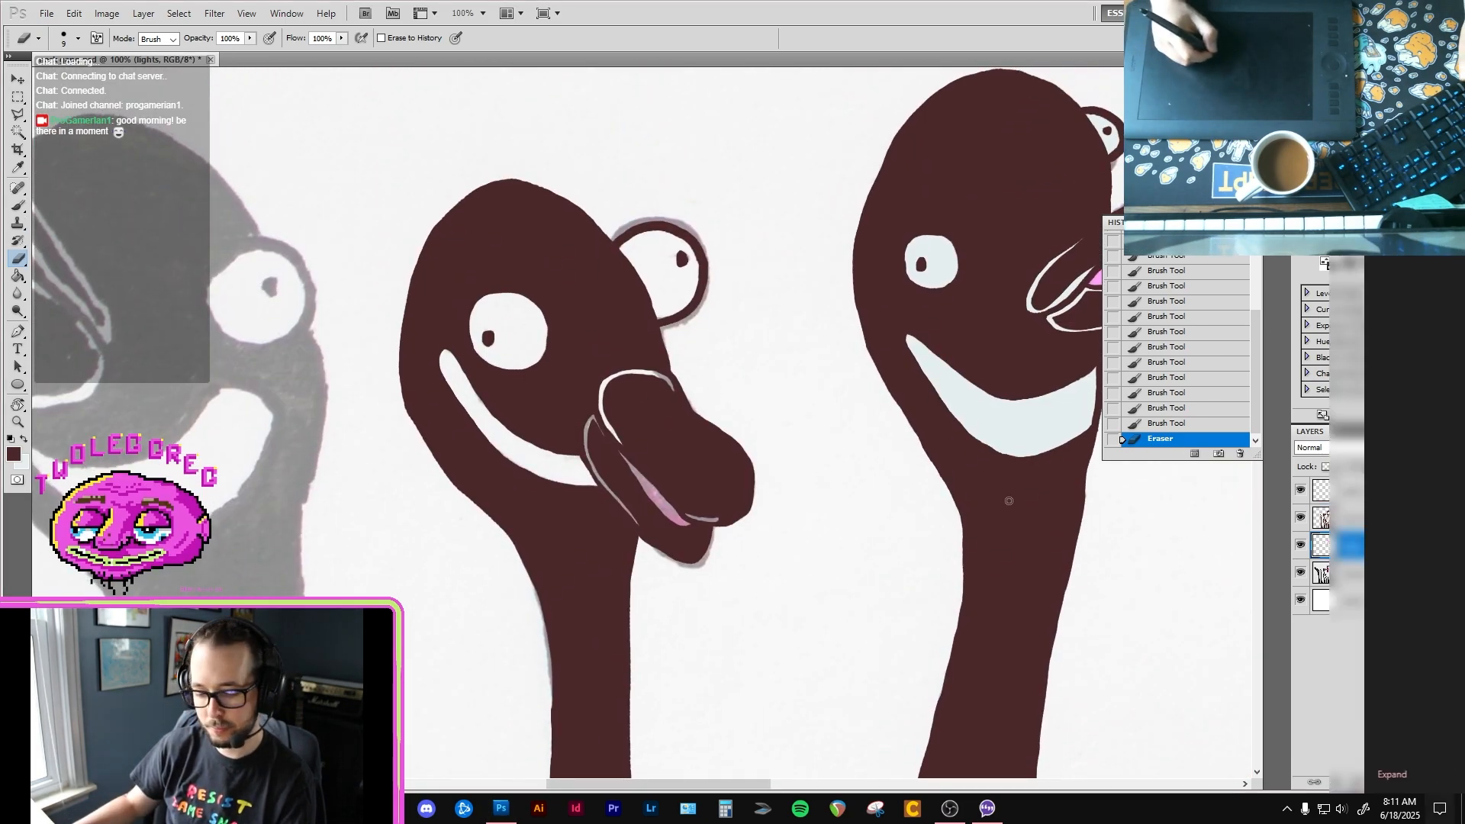
pyautogui.click(978, 407)
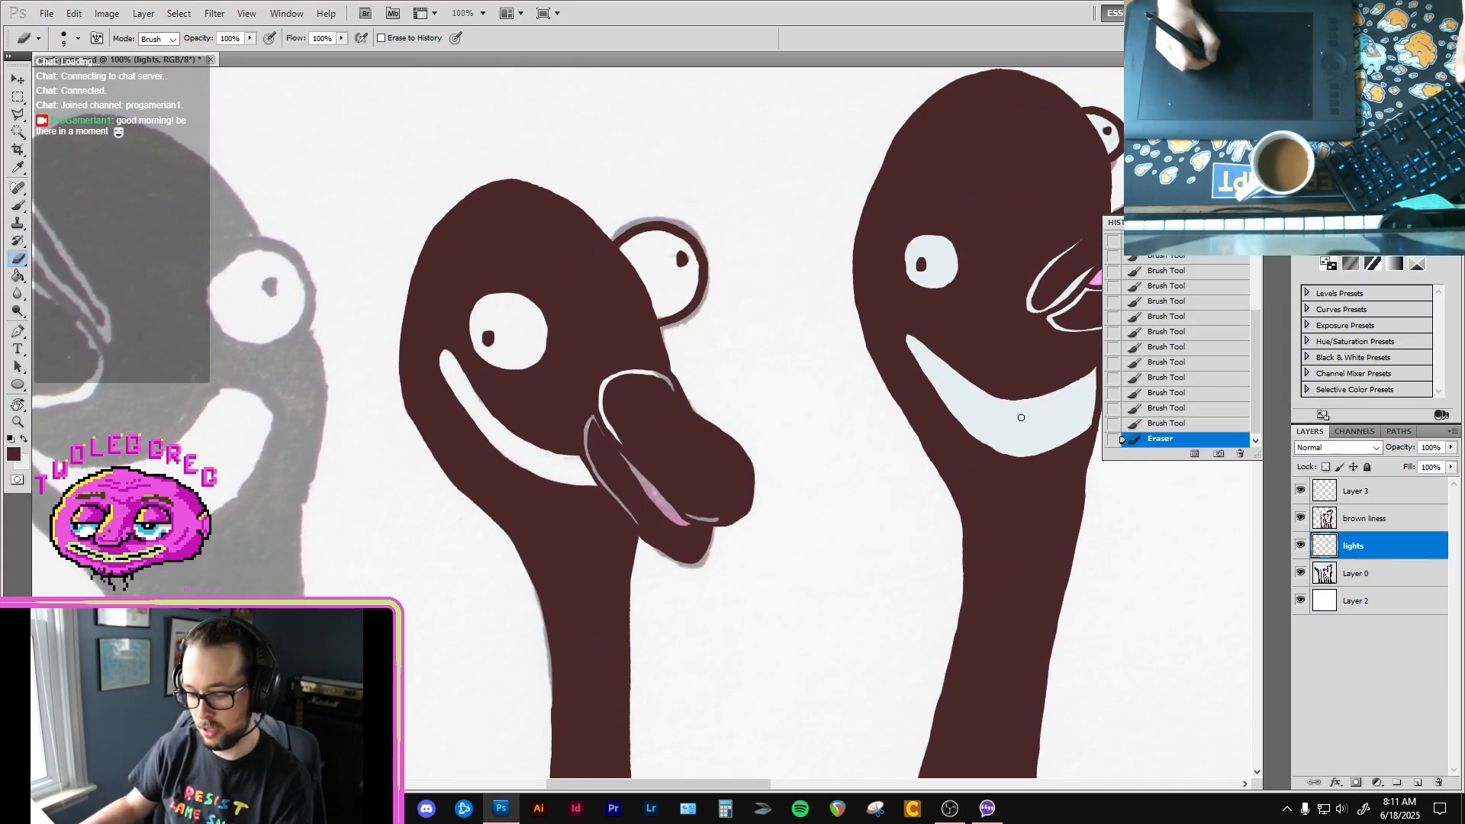
pyautogui.press('i')
pyautogui.click(1027, 420)
pyautogui.press('b')
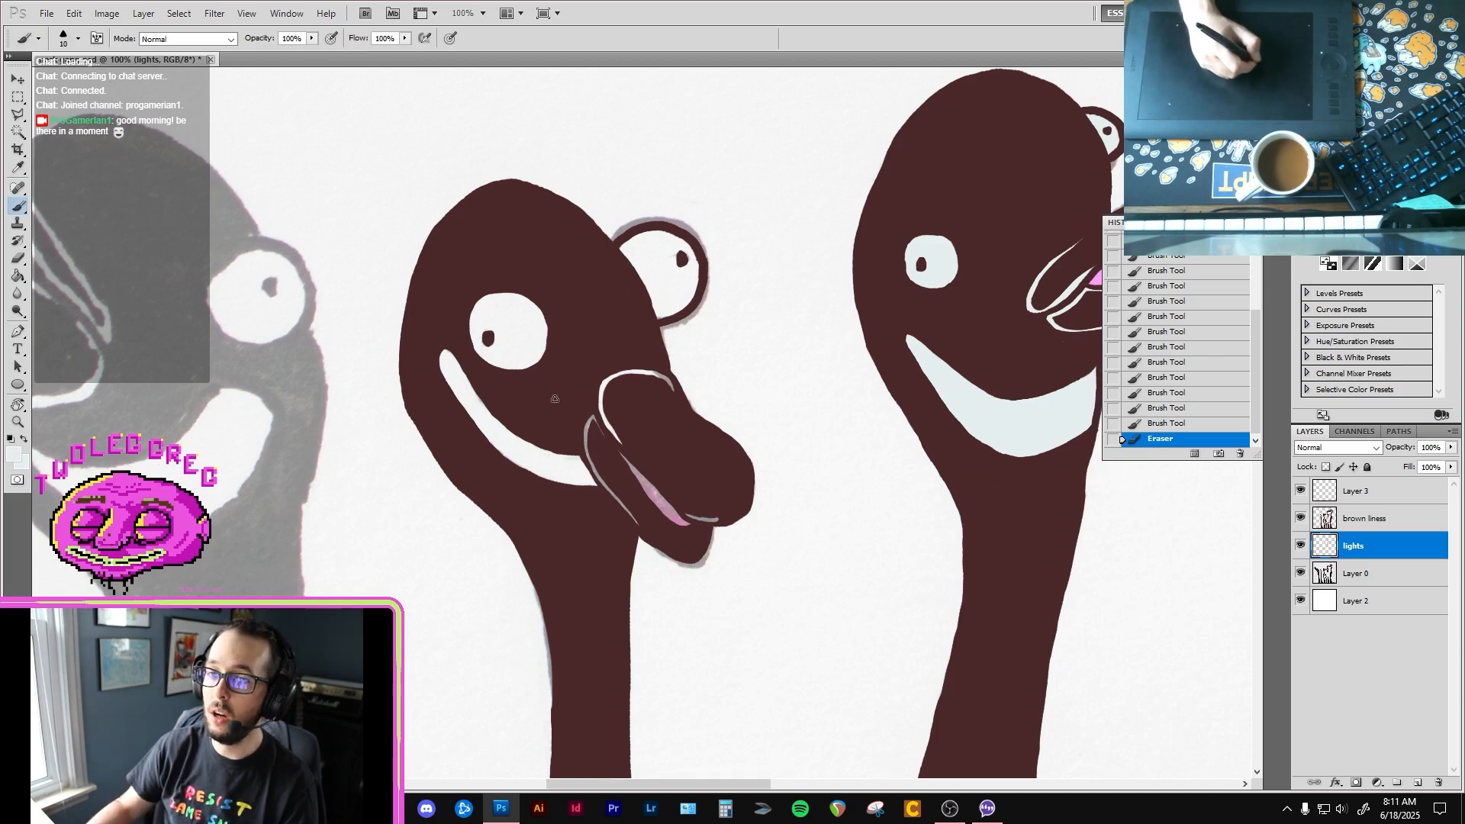
pyautogui.keyDown('ctrl'); pyautogui.click(532, 446); pyautogui.keyUp('ctrl')
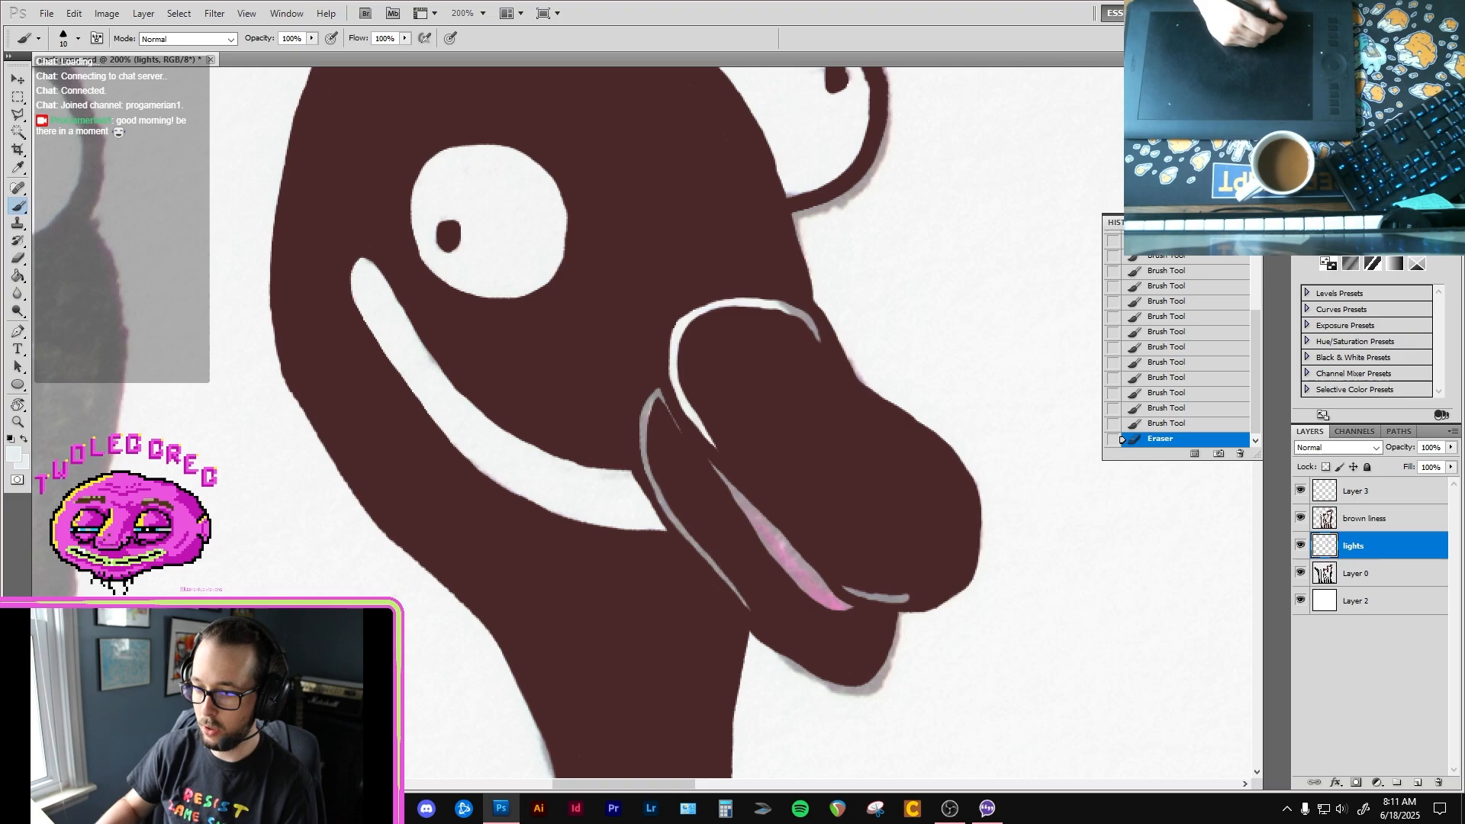
# Step: Switch to the browser, search YouTube for noclip, look through the results, and return to the bird drawing
pyautogui.click(389, 808)
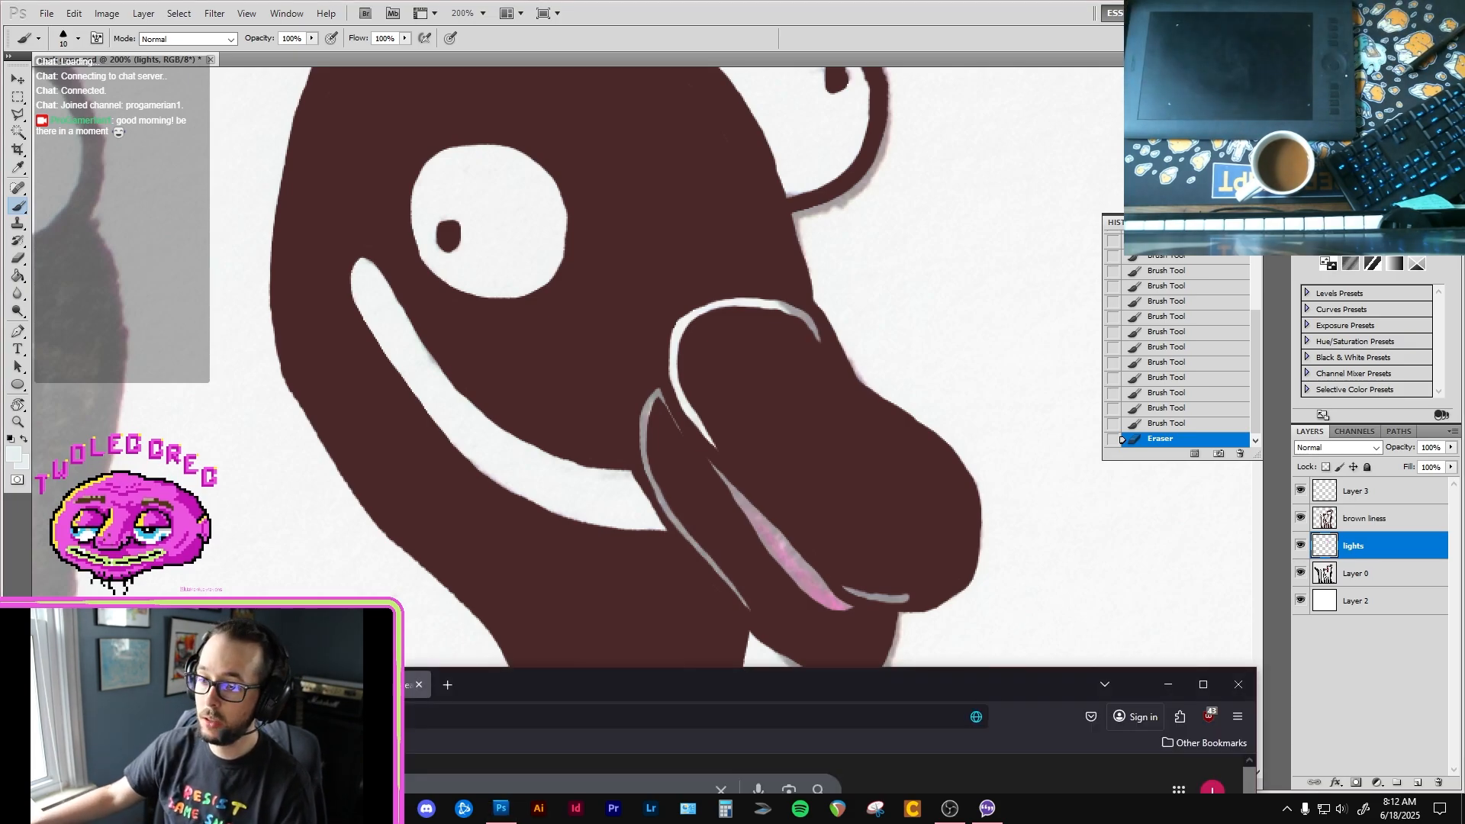
pyautogui.moveTo(484, 689); pyautogui.dragTo(588, 223)
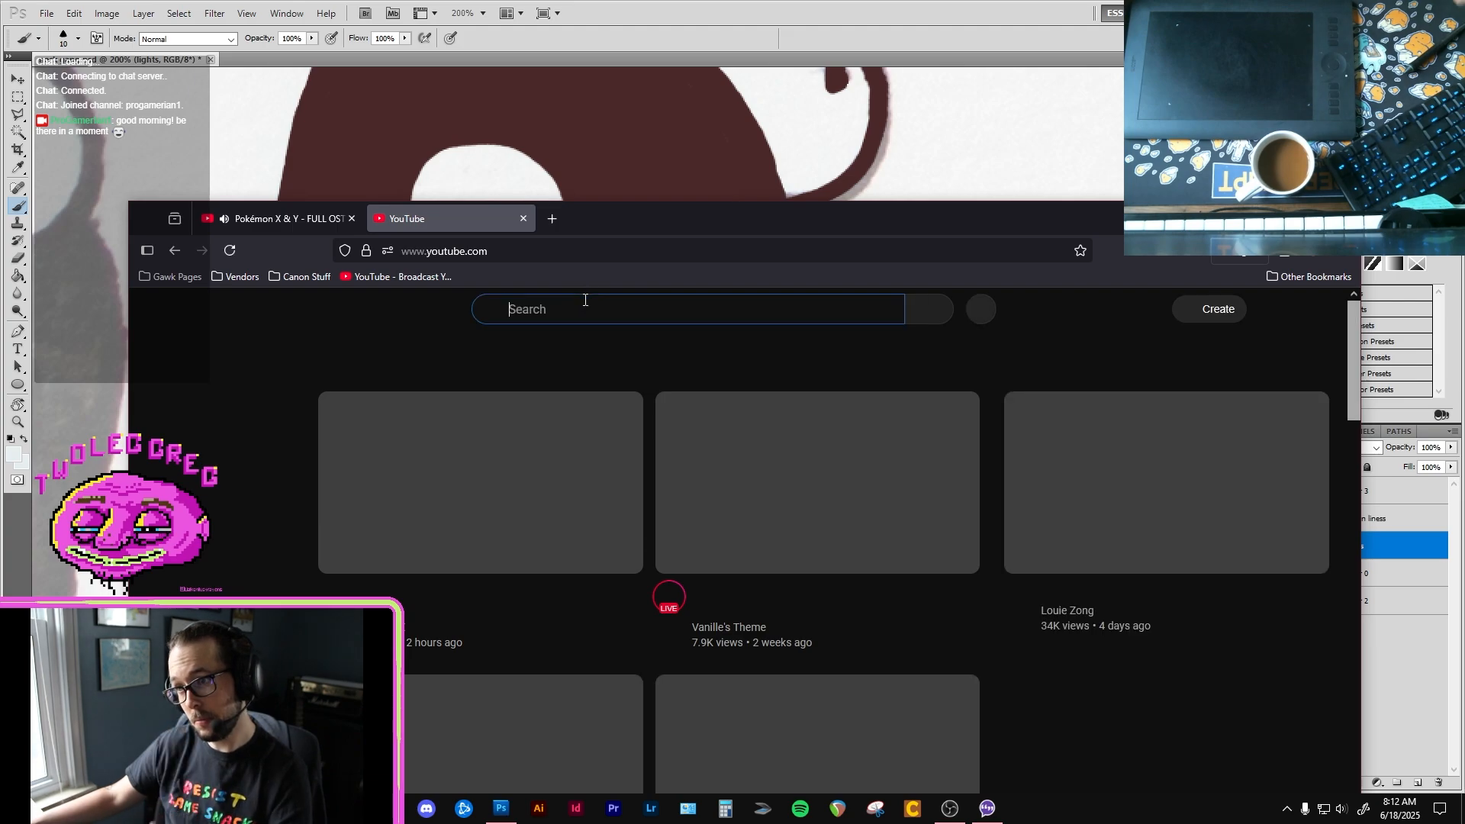
pyautogui.click(581, 301)
pyautogui.write('no')
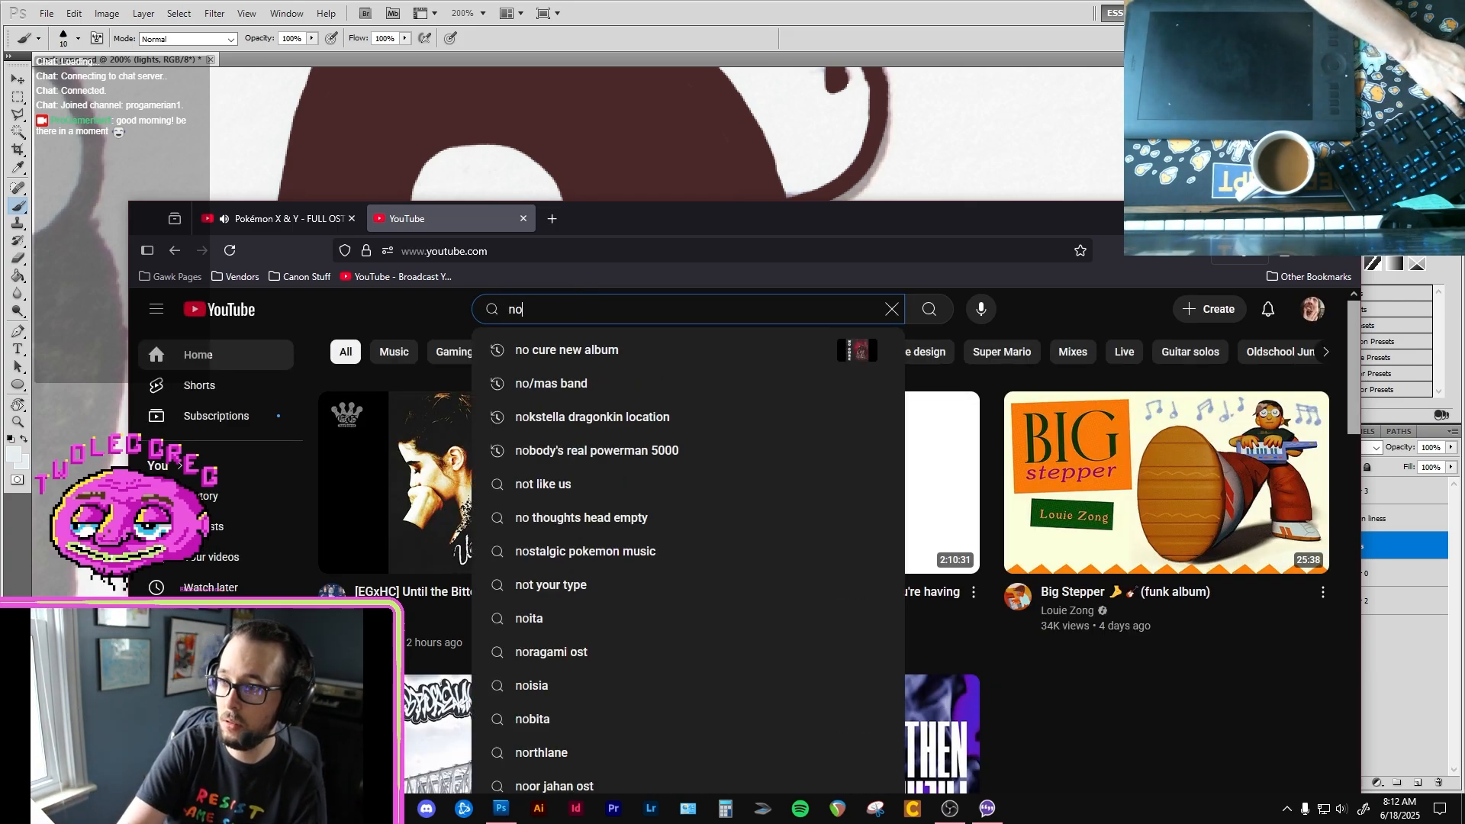
pyautogui.write('clip')
pyautogui.press('Return')
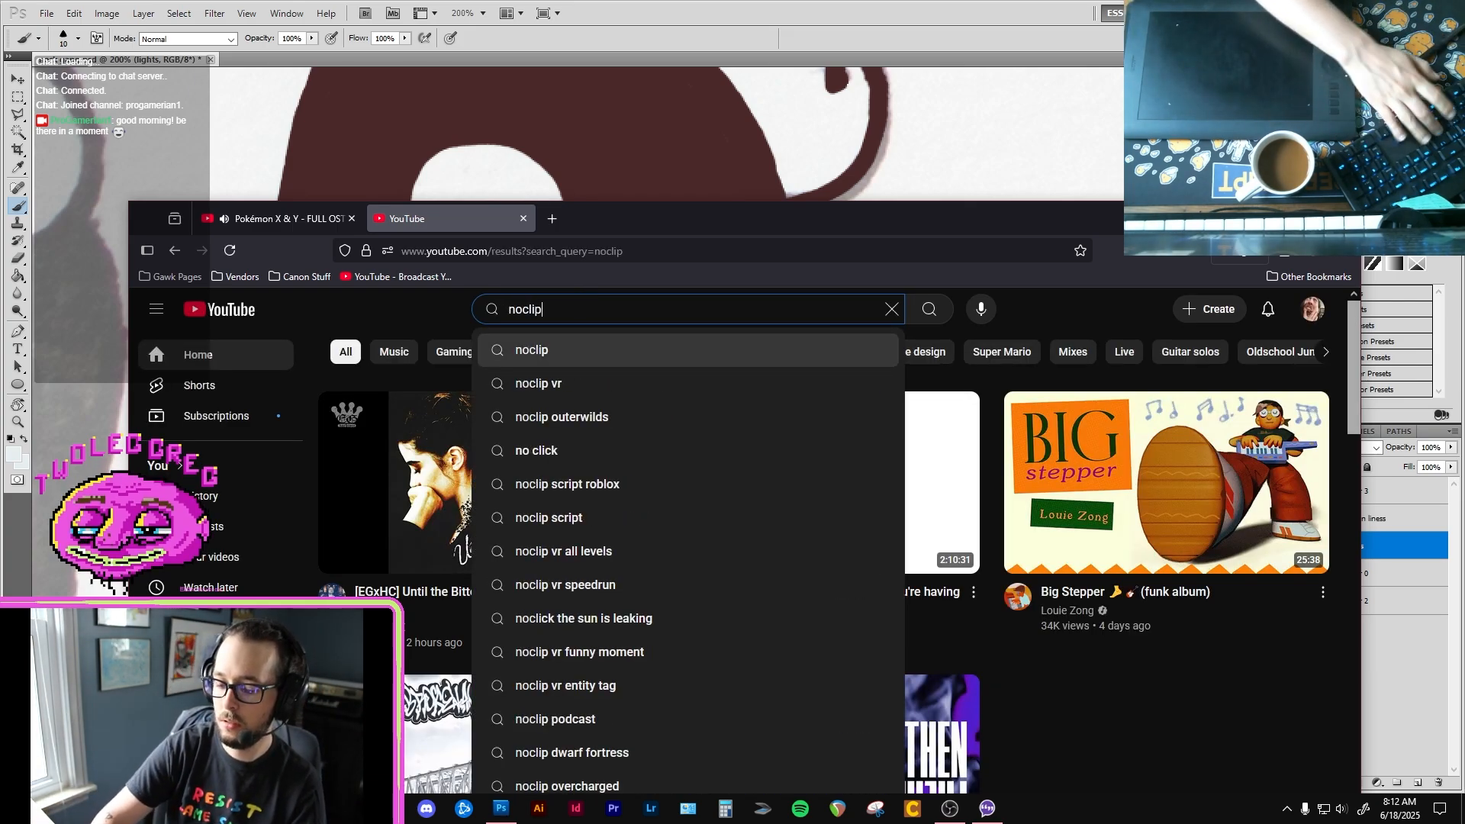
pyautogui.scroll(-3, 1059, 428)
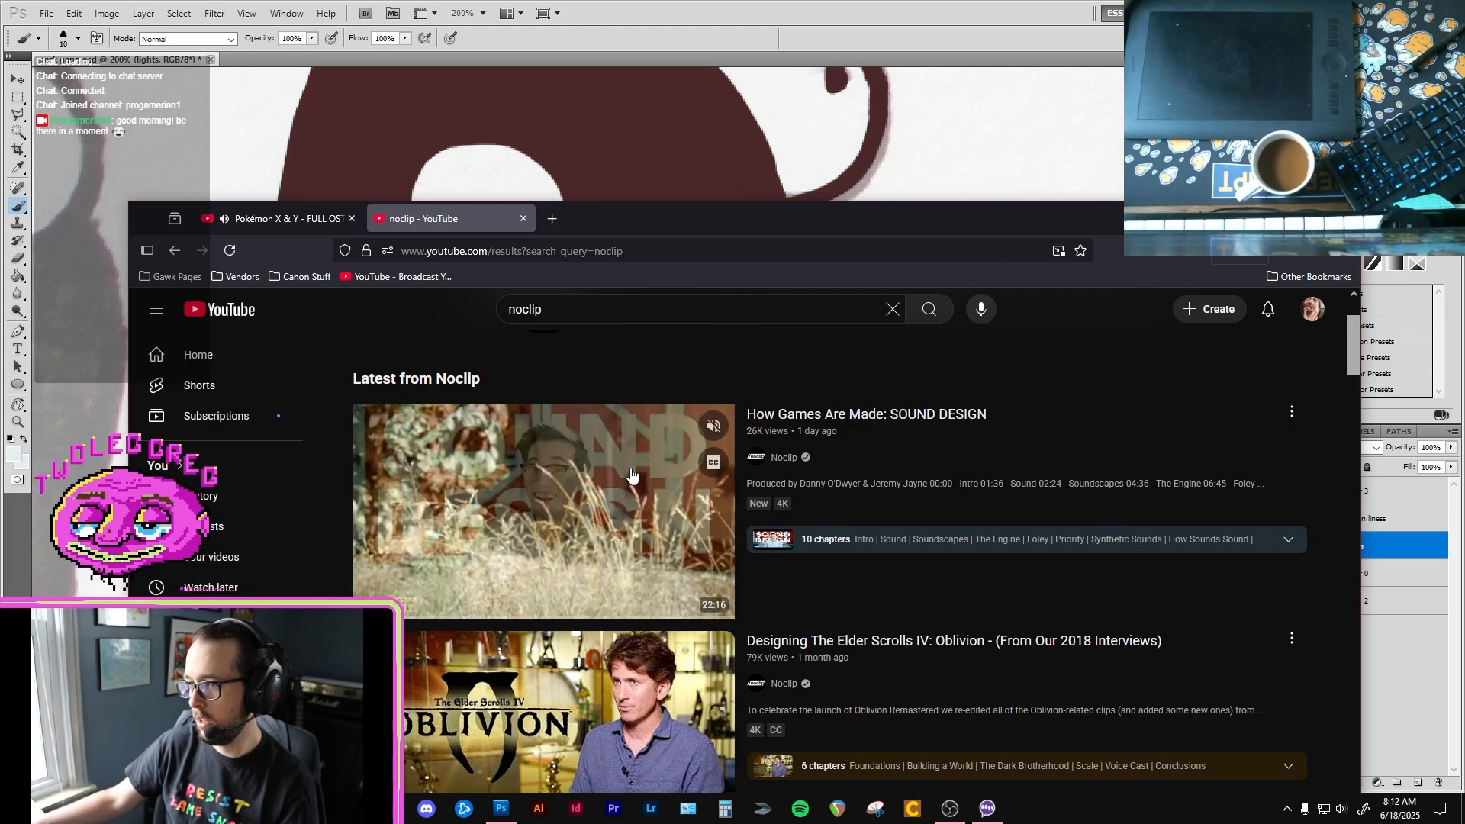
pyautogui.moveTo(987, 213); pyautogui.dragTo(992, 563)
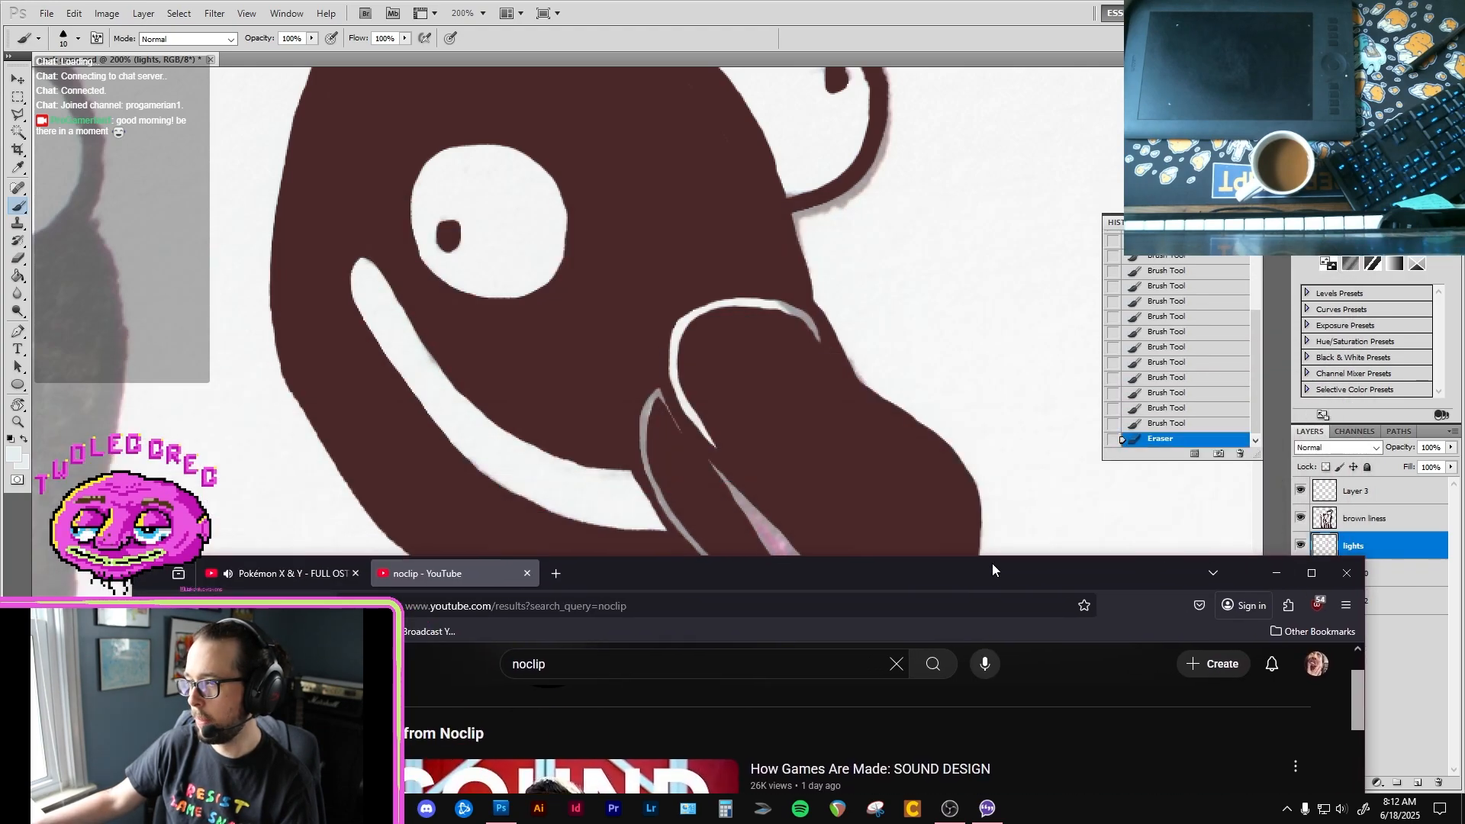
pyautogui.click(925, 6)
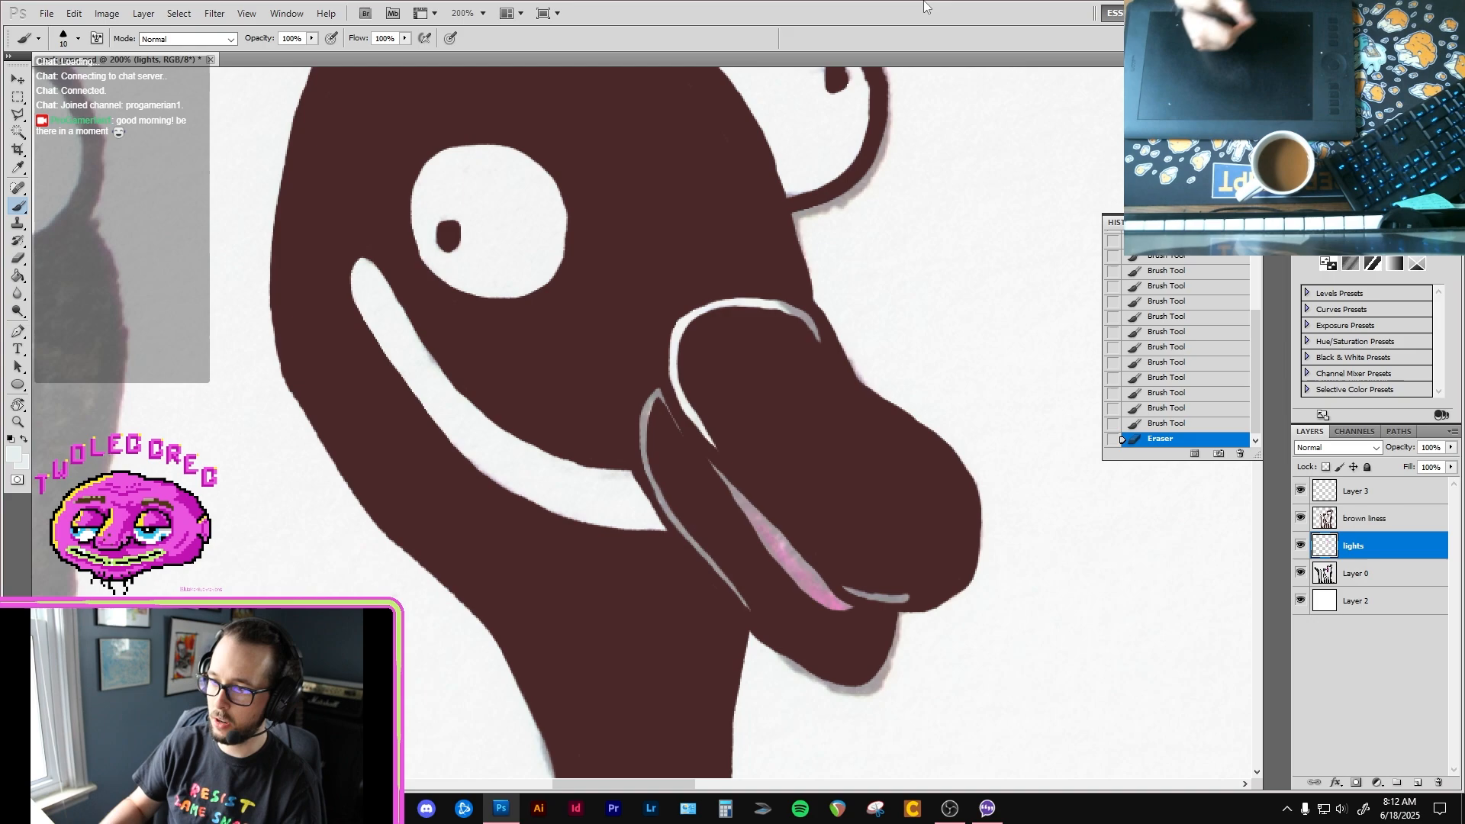
# Step: Paint over the grey rim lines of the second bird's beak in the pale colour, enlarging the brush to 25
pyautogui.moveTo(788, 350); pyautogui.dragTo(787, 332)
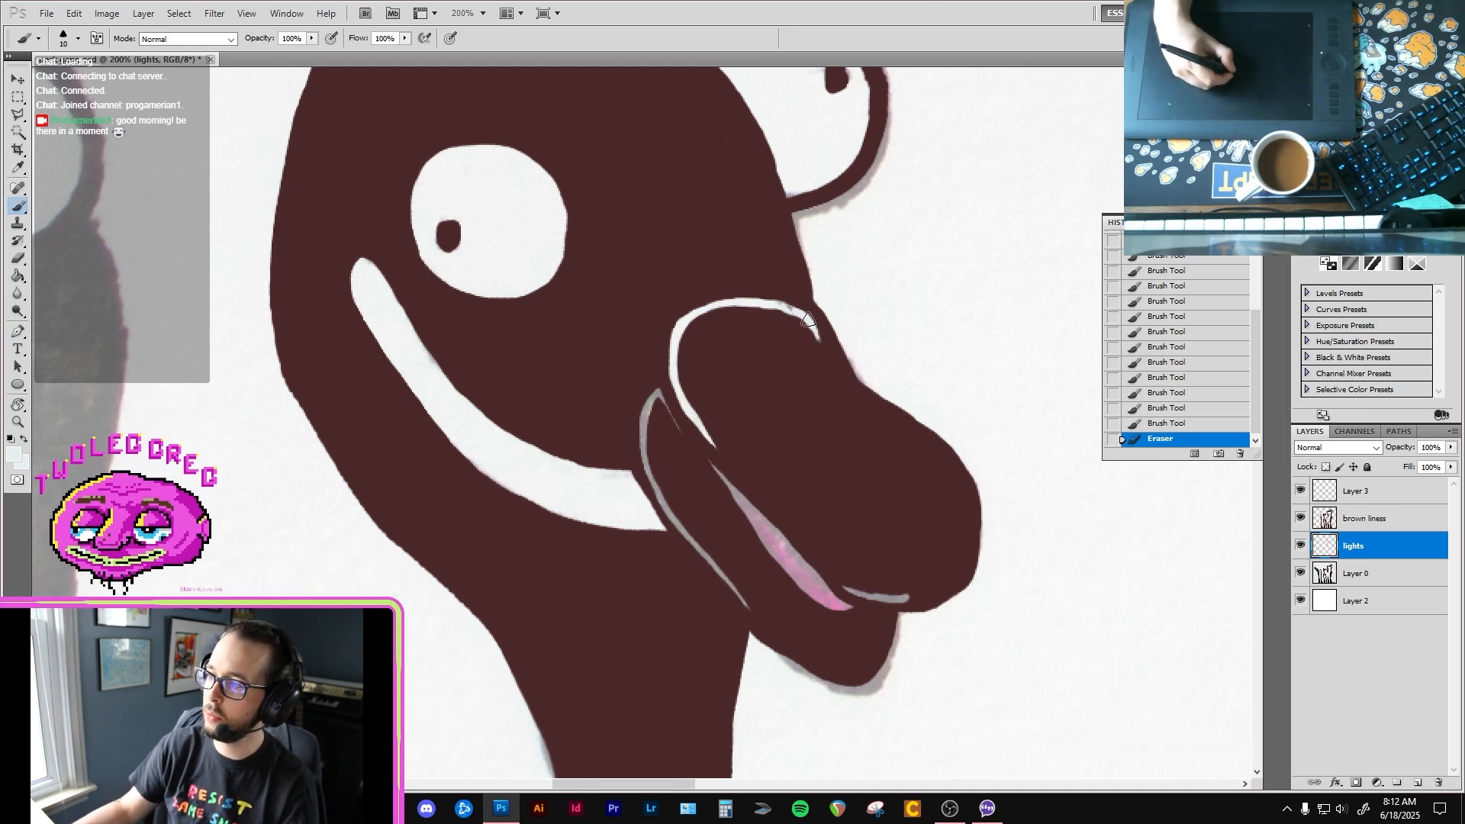
pyautogui.press(']')
pyautogui.press(']')
pyautogui.press(']')
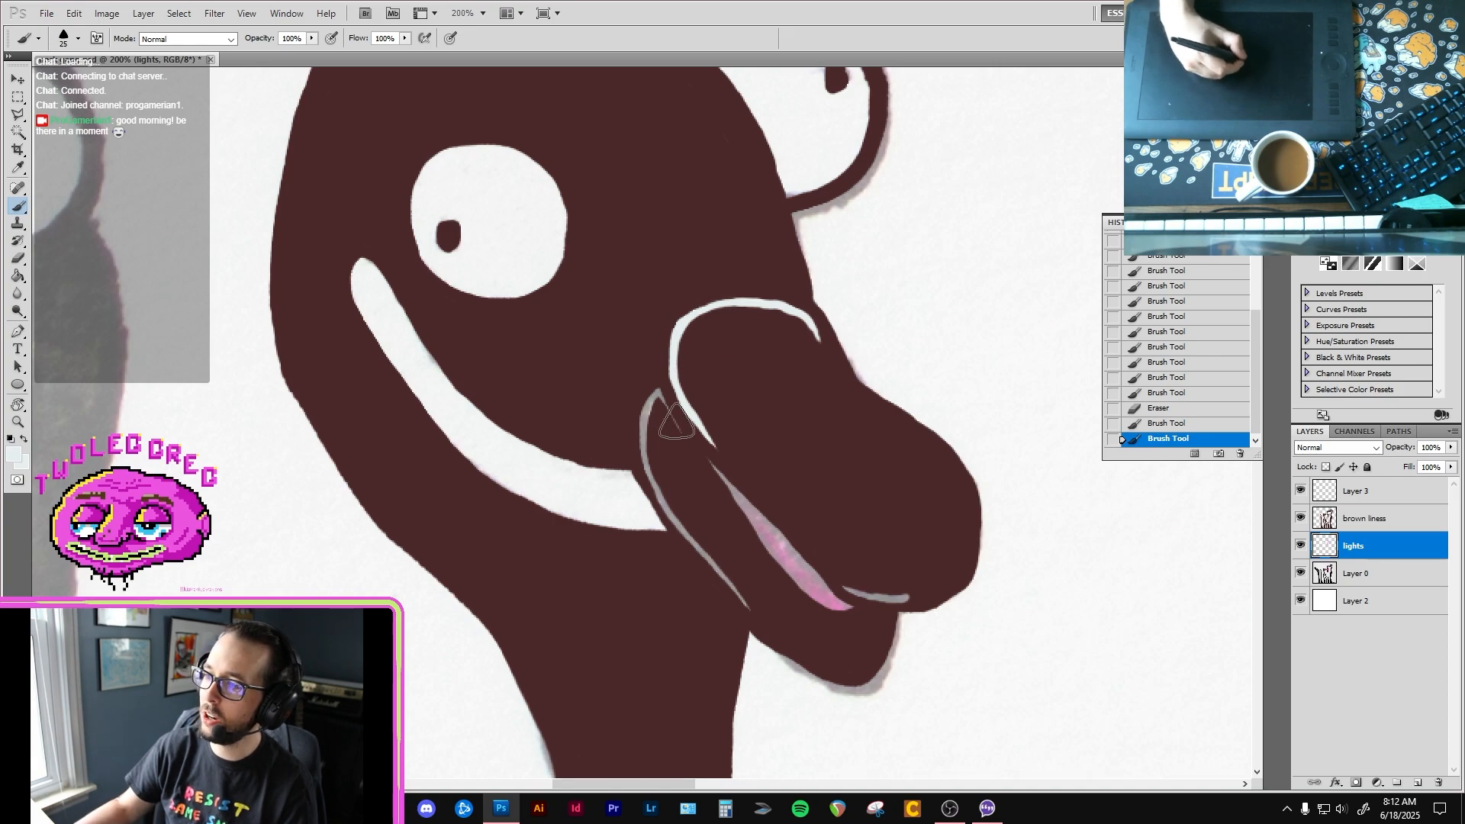
pyautogui.moveTo(663, 373); pyautogui.dragTo(673, 416)
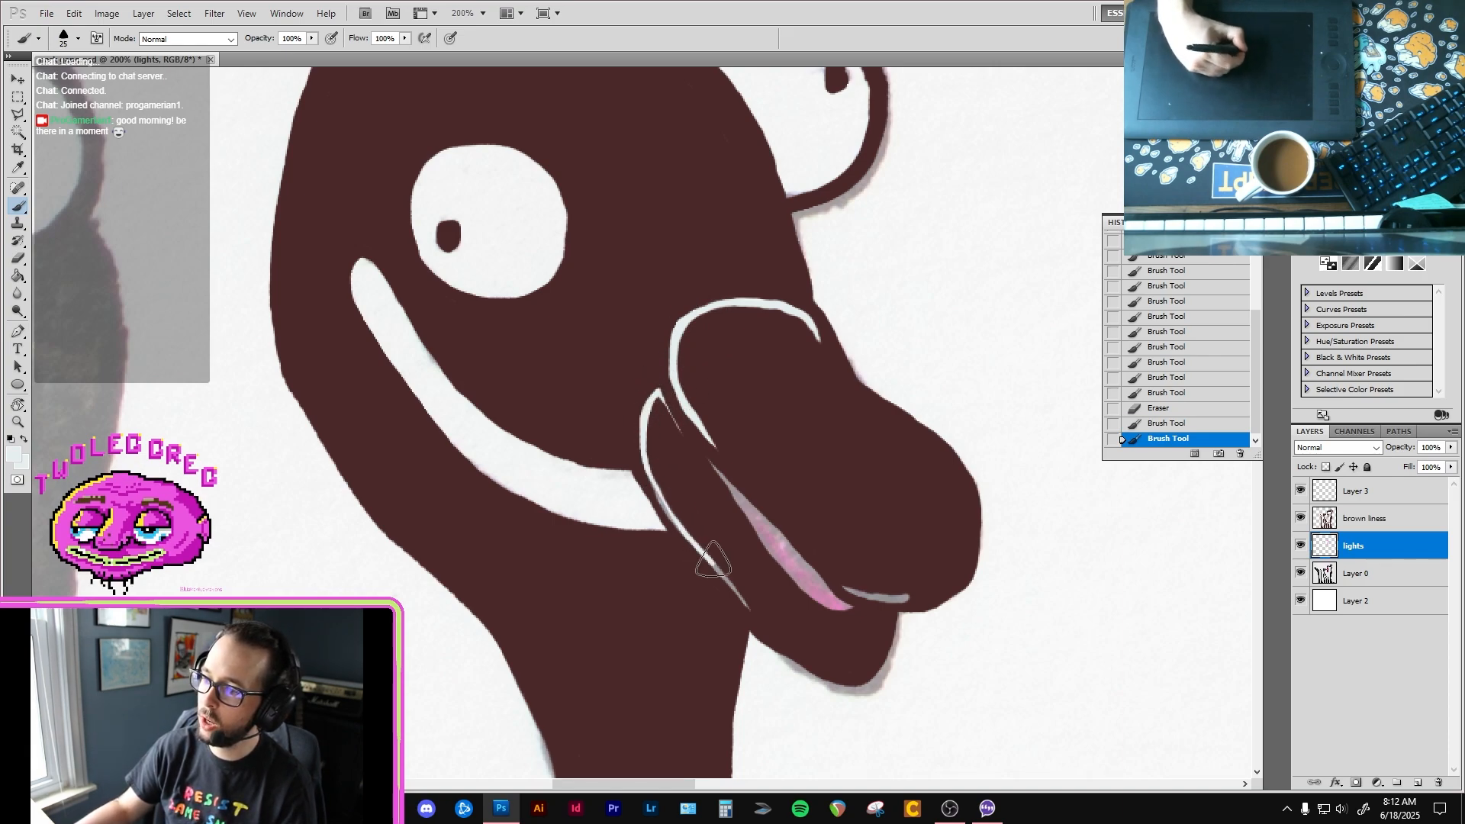
pyautogui.moveTo(909, 593); pyautogui.dragTo(900, 595)
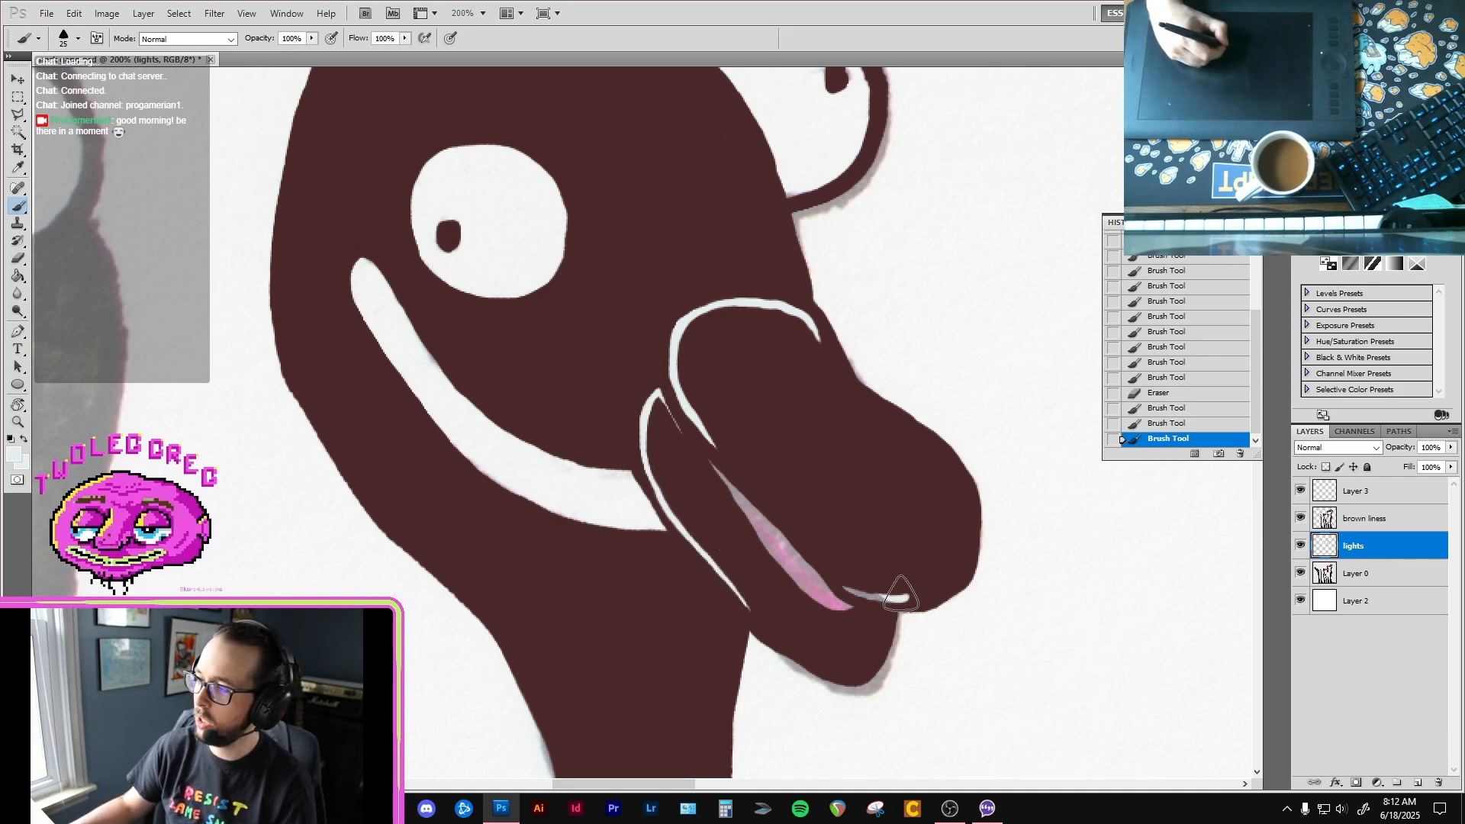
# Step: Fill the second bird's smile and the whites of both its eyes with the pale colour
pyautogui.moveTo(700, 532)
pyautogui.mouseDown()
pyautogui.moveTo(667, 543)
pyautogui.moveTo(633, 486)
pyautogui.moveTo(653, 543)
pyautogui.moveTo(585, 495)
pyautogui.moveTo(353, 249)
pyautogui.mouseUp()
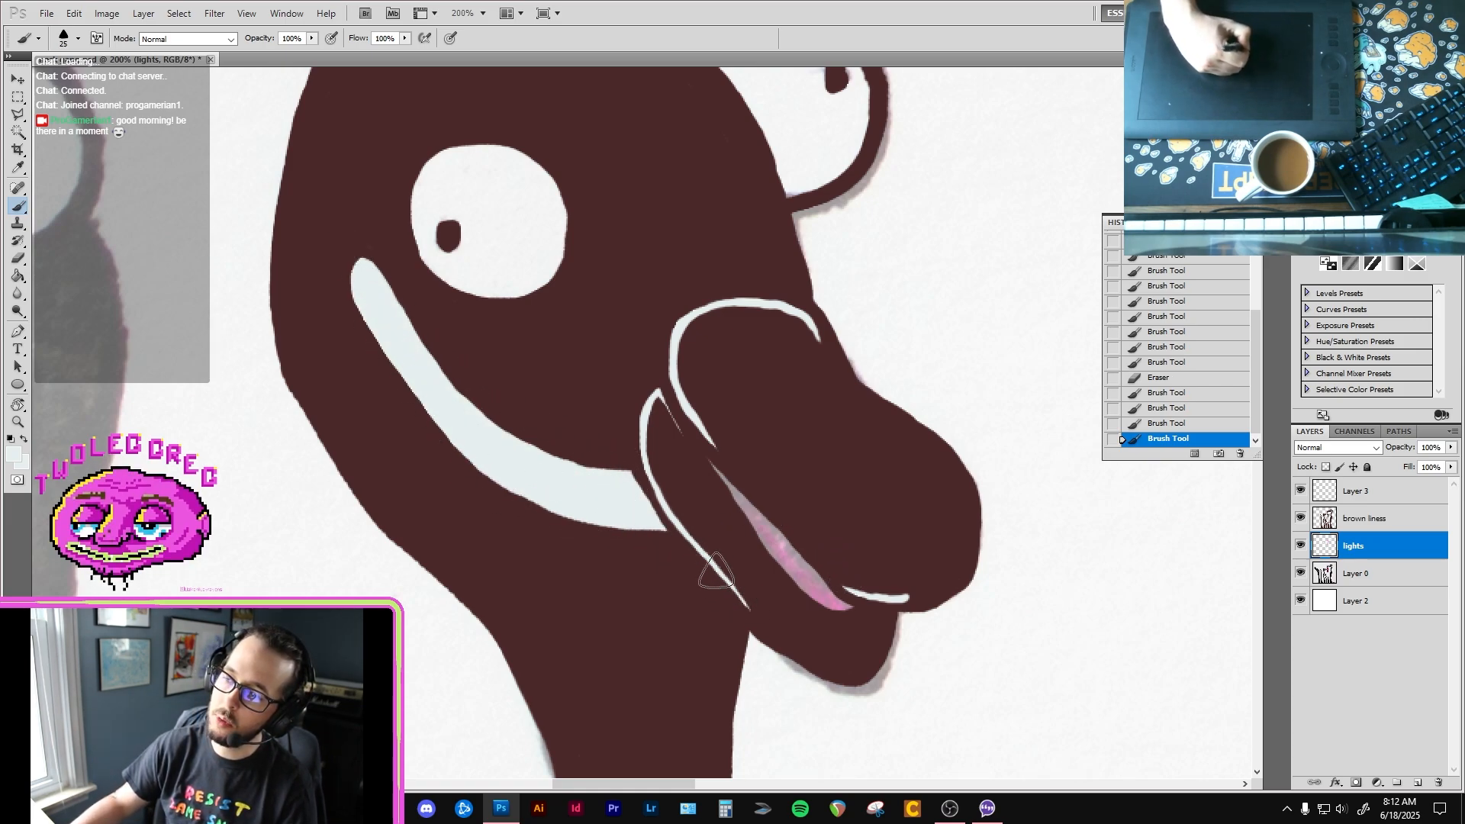
pyautogui.moveTo(607, 321); pyautogui.dragTo(619, 477)
pyautogui.moveTo(509, 332)
pyautogui.mouseDown()
pyautogui.moveTo(446, 332)
pyautogui.moveTo(533, 394)
pyautogui.moveTo(463, 425)
pyautogui.moveTo(452, 323)
pyautogui.moveTo(531, 362)
pyautogui.moveTo(560, 423)
pyautogui.moveTo(553, 445)
pyautogui.moveTo(510, 459)
pyautogui.moveTo(494, 438)
pyautogui.moveTo(523, 386)
pyautogui.mouseUp()
pyautogui.moveTo(844, 317)
pyautogui.mouseDown()
pyautogui.moveTo(789, 355)
pyautogui.moveTo(855, 309)
pyautogui.moveTo(838, 201)
pyautogui.moveTo(860, 219)
pyautogui.moveTo(790, 192)
pyautogui.moveTo(747, 215)
pyautogui.moveTo(765, 197)
pyautogui.moveTo(747, 201)
pyautogui.moveTo(832, 221)
pyautogui.moveTo(778, 236)
pyautogui.mouseUp()
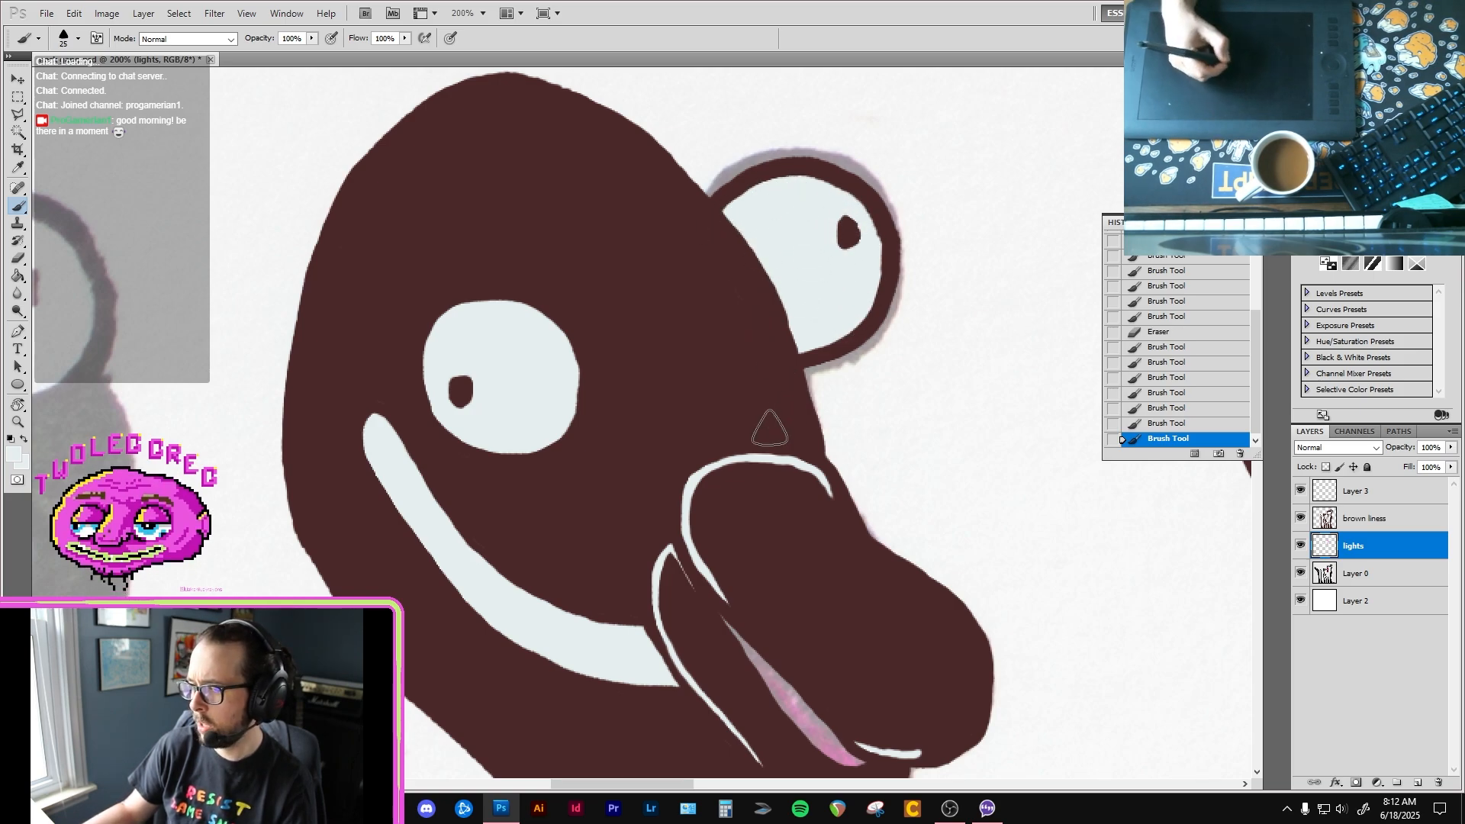
pyautogui.moveTo(811, 294); pyautogui.dragTo(772, 277)
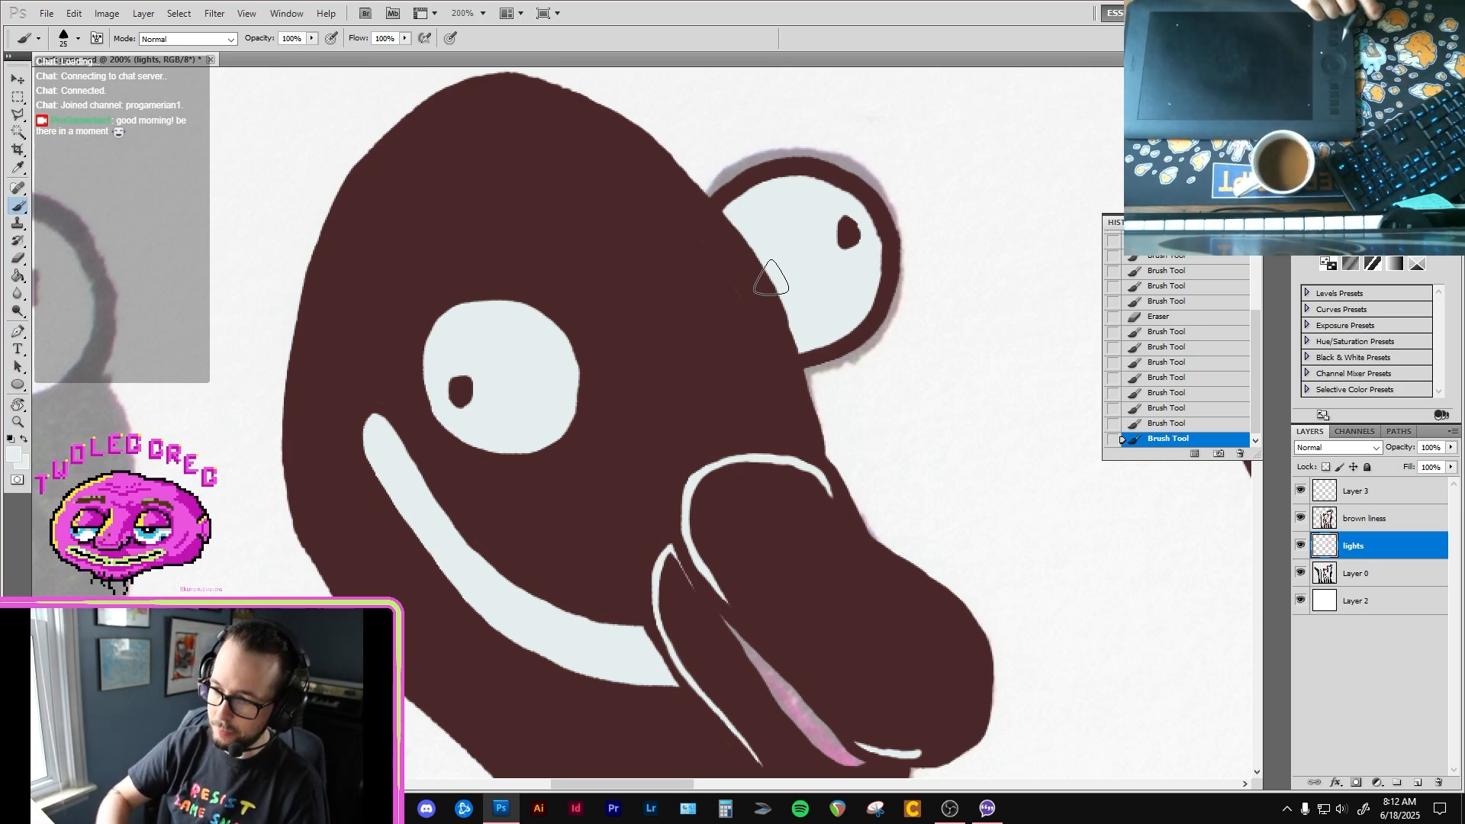
# Step: Sample the pink inside the third bird's beak as the brush colour
pyautogui.moveTo(732, 456); pyautogui.dragTo(755, 126)
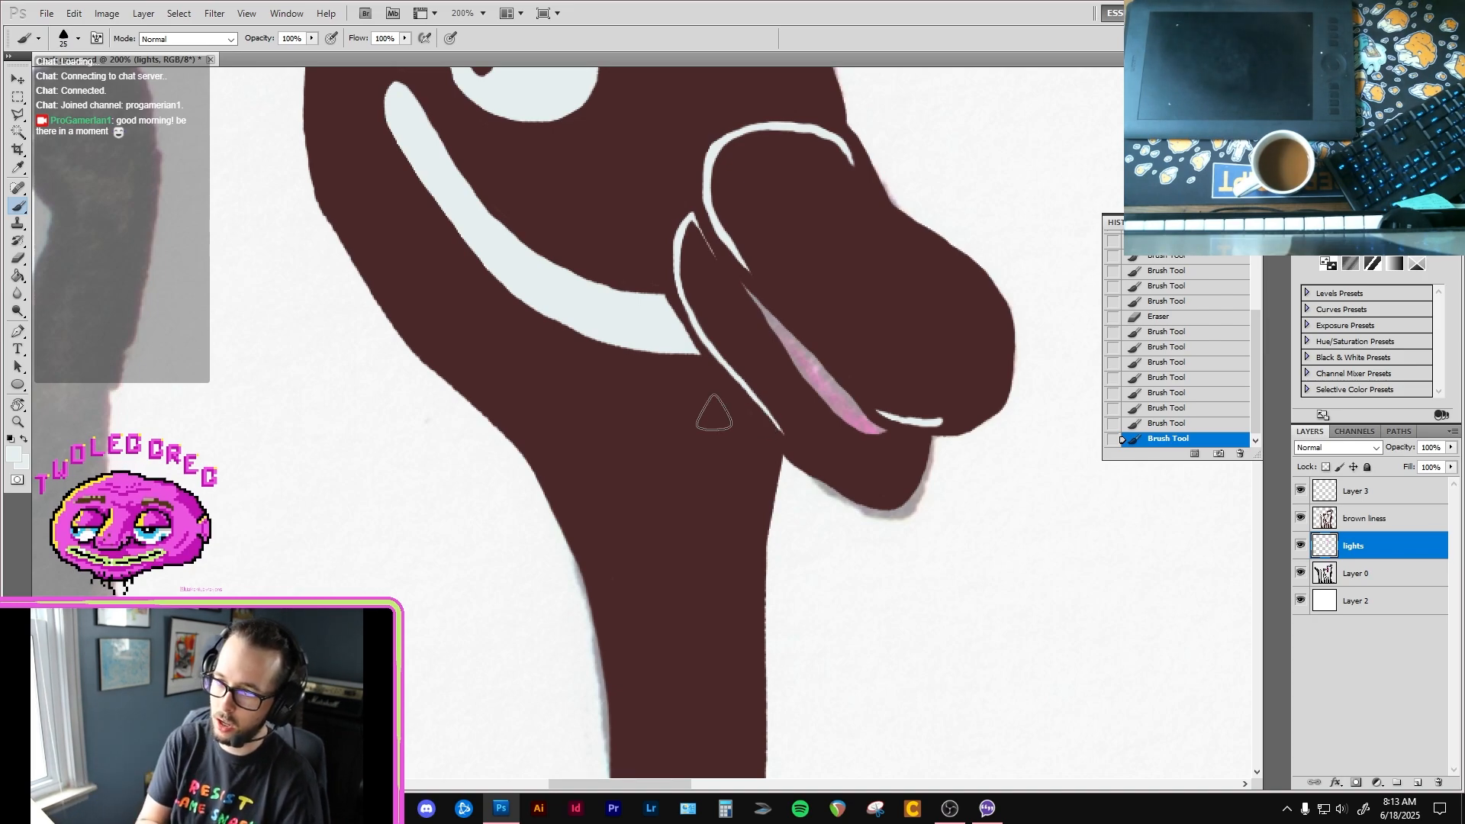
pyautogui.keyDown('alt'); pyautogui.click(663, 494); pyautogui.keyUp('alt')
pyautogui.keyDown('alt'); pyautogui.click(676, 494); pyautogui.keyUp('alt')
pyautogui.moveTo(678, 567)
pyautogui.mouseDown()
pyautogui.moveTo(683, 482)
pyautogui.moveTo(708, 510)
pyautogui.mouseUp()
pyautogui.keyDown('ctrl'); pyautogui.click(778, 395); pyautogui.keyUp('ctrl')
pyautogui.moveTo(781, 399); pyautogui.dragTo(654, 469)
pyautogui.press('i')
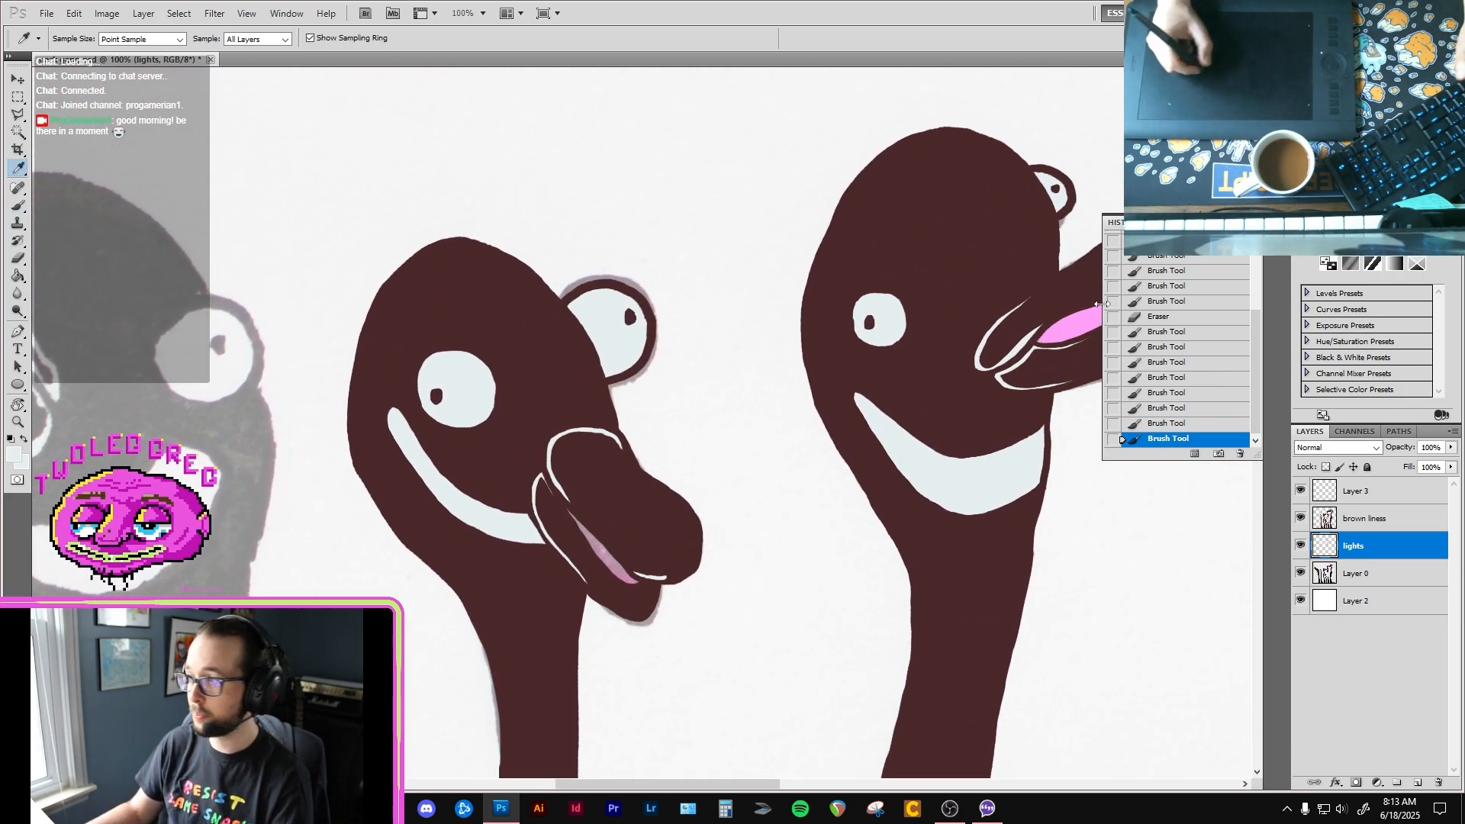
pyautogui.click(1083, 324)
pyautogui.press('v')
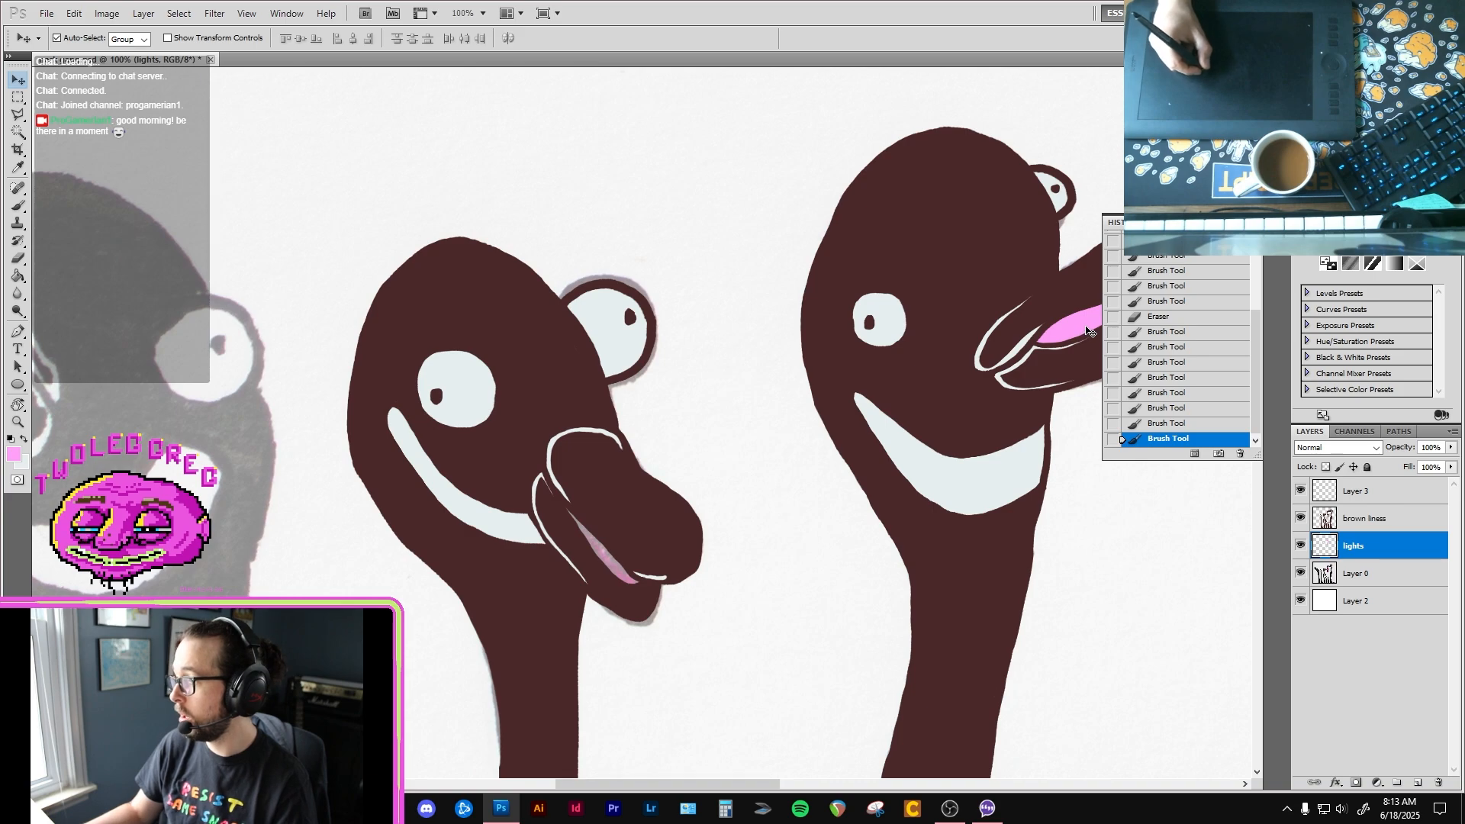
# Step: Paint the opening of the second bird's beak solid pink with the size 25 brush
pyautogui.press('b')
pyautogui.keyDown('ctrl'); pyautogui.click(553, 501); pyautogui.keyUp('ctrl')
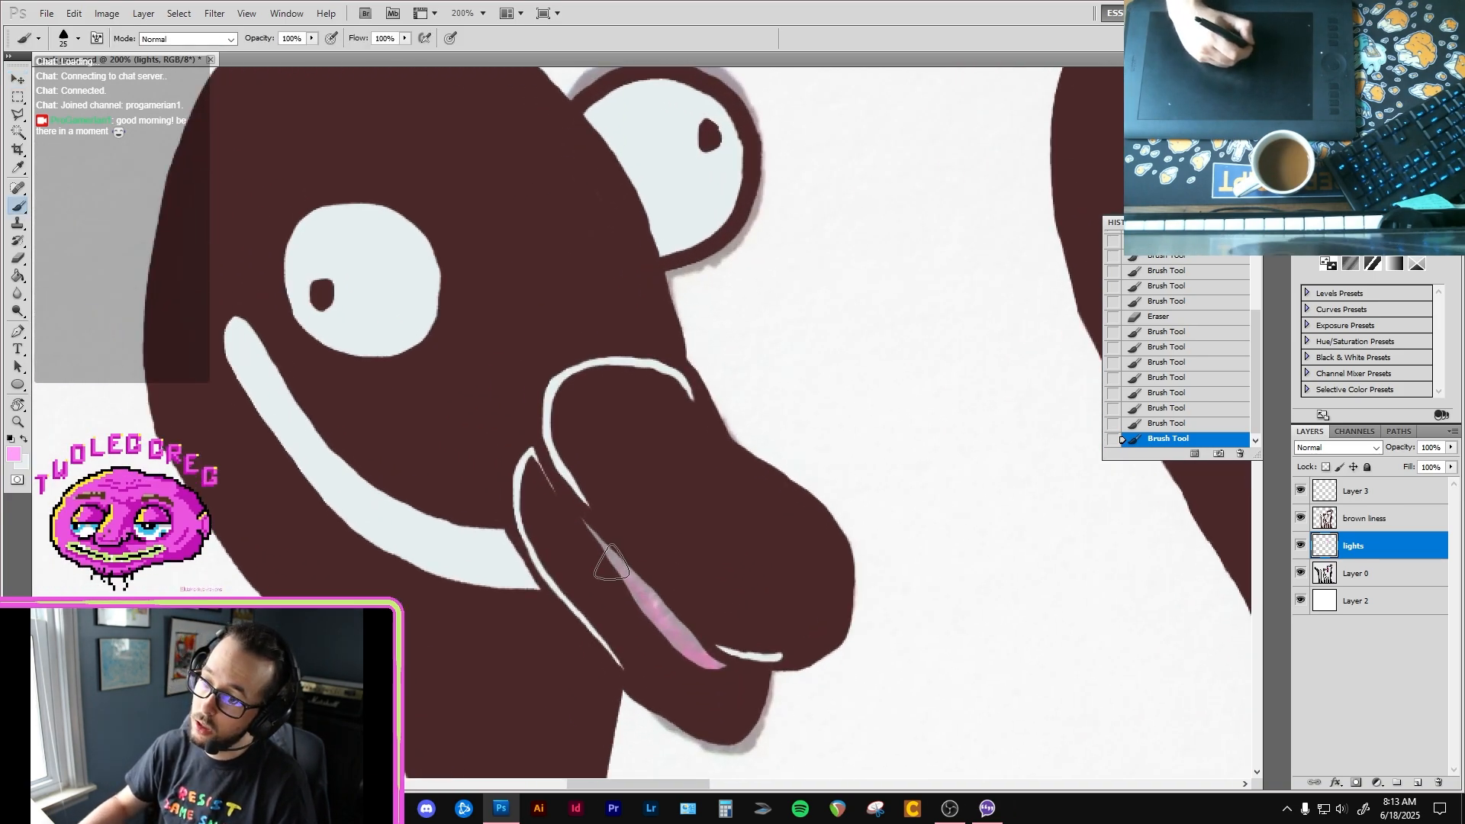
pyautogui.moveTo(584, 522)
pyautogui.mouseDown()
pyautogui.moveTo(688, 661)
pyautogui.moveTo(724, 670)
pyautogui.moveTo(680, 634)
pyautogui.moveTo(713, 661)
pyautogui.mouseUp()
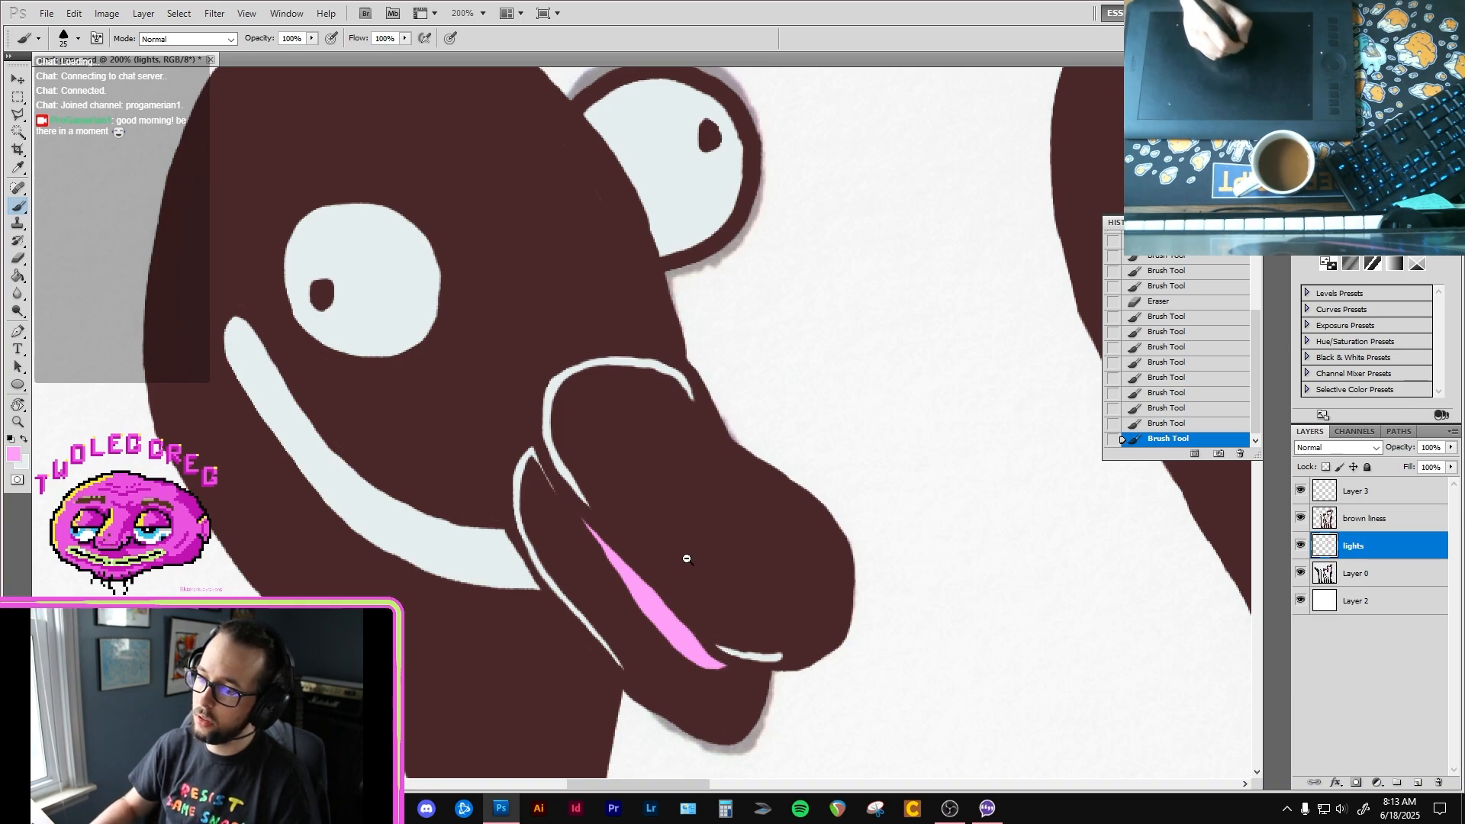
pyautogui.scroll(-3, 687, 559)
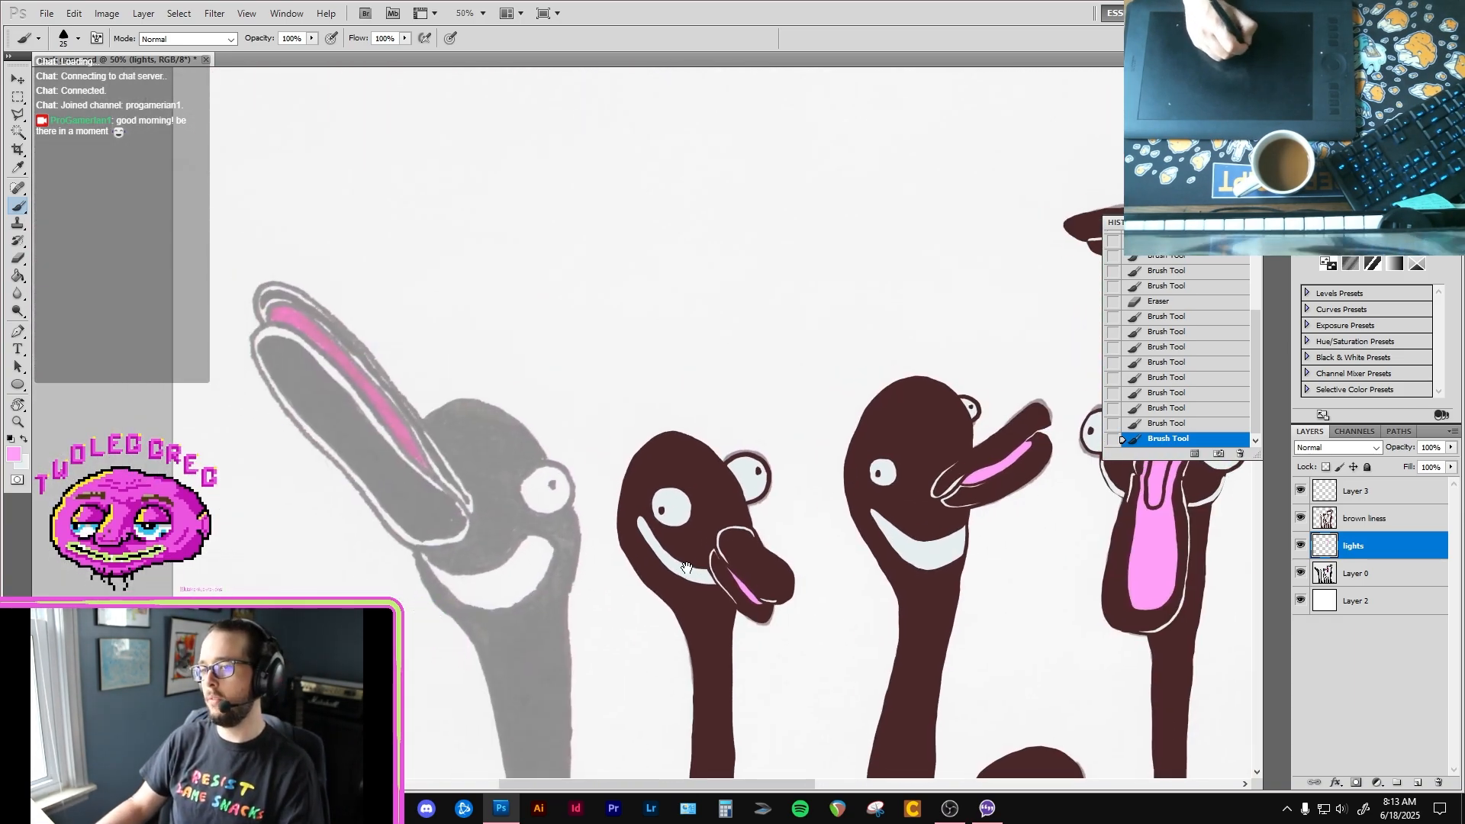
# Step: Make the brown liness layer active and sample the birds' dark brown for the brush
pyautogui.moveTo(687, 568); pyautogui.dragTo(688, 573)
pyautogui.click(1381, 526)
pyautogui.press('super+a')
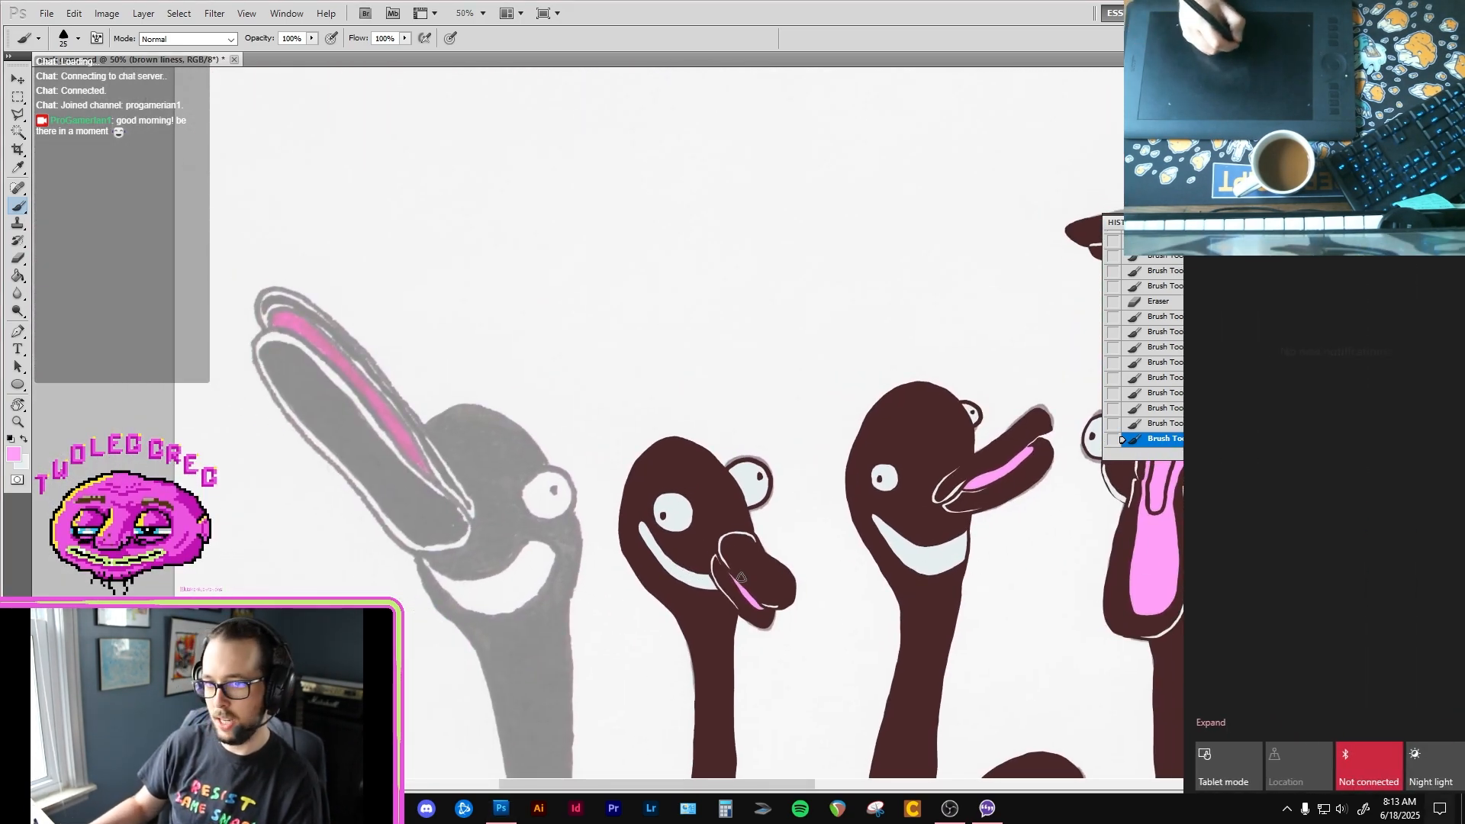
pyautogui.press('super+a')
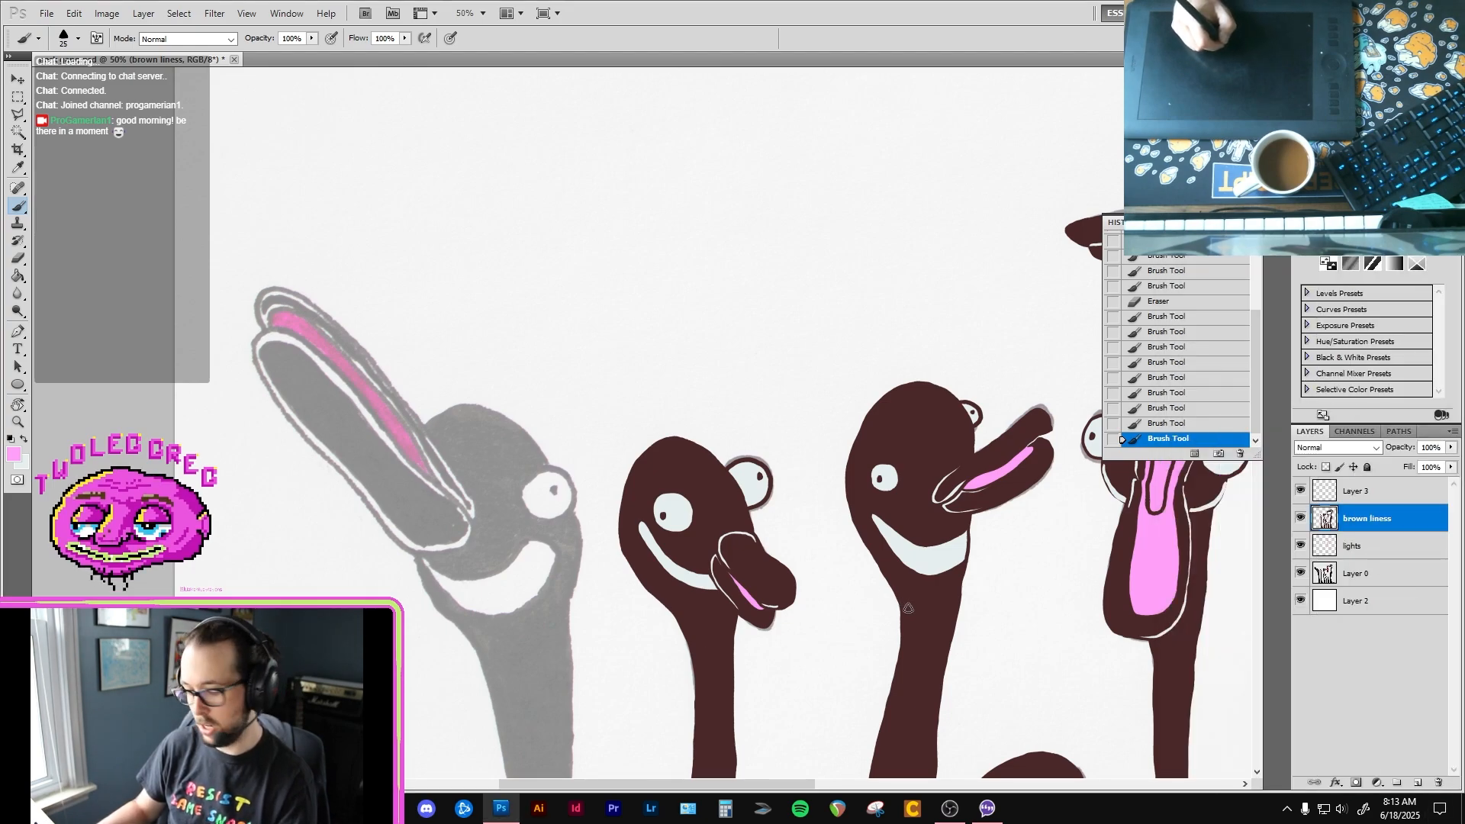
pyautogui.press('i')
pyautogui.keyDown('ctrl'); pyautogui.click(488, 558); pyautogui.keyUp('ctrl')
pyautogui.moveTo(518, 527); pyautogui.dragTo(485, 390)
pyautogui.press('b')
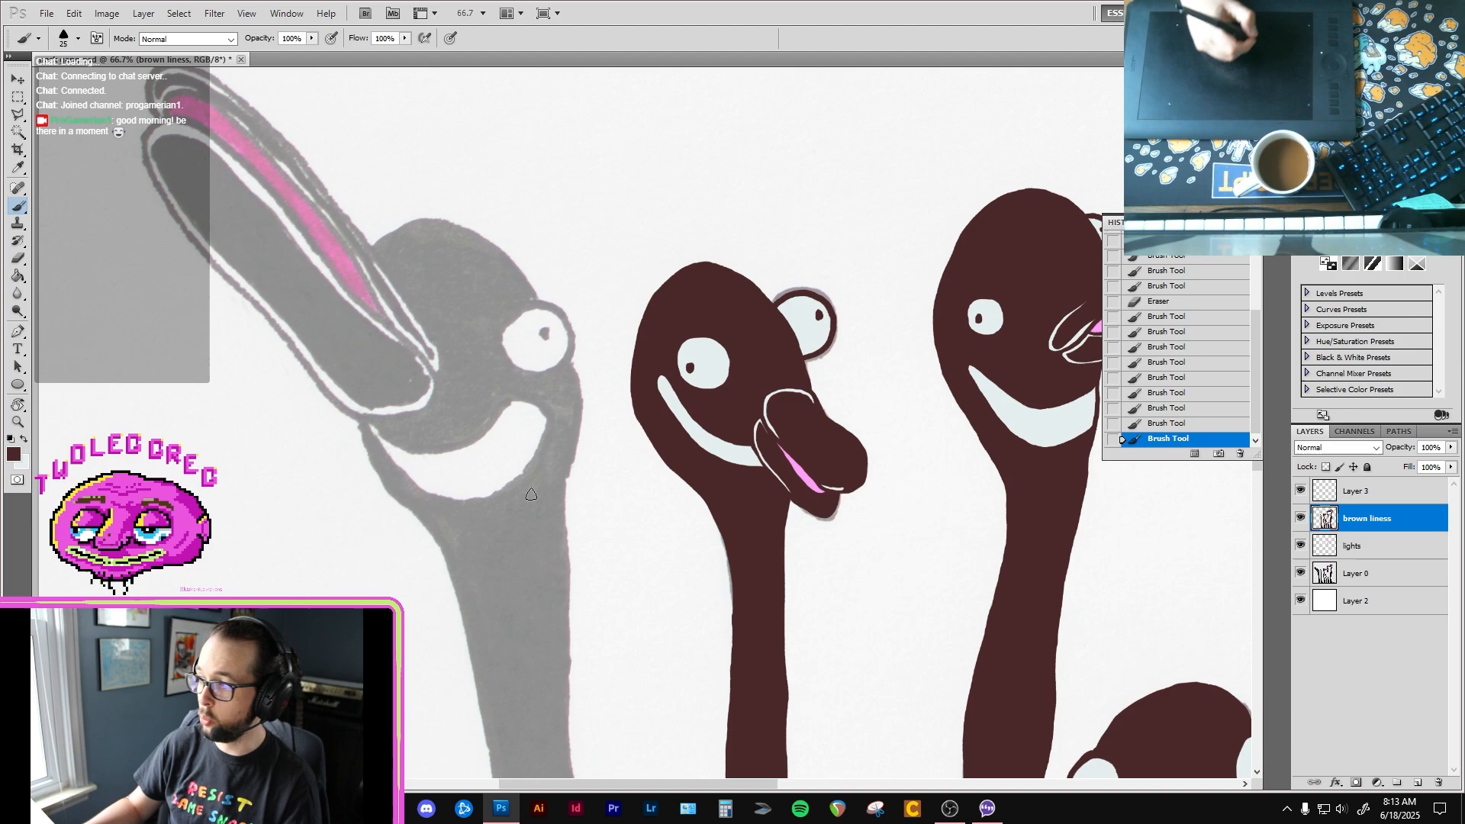
# Step: Outline the right side of the first bird's head and upper neck, and its round eye, in dark brown
pyautogui.keyDown('ctrl'); pyautogui.click(578, 370); pyautogui.keyUp('ctrl')
pyautogui.moveTo(566, 362); pyautogui.dragTo(583, 470)
pyautogui.moveTo(567, 528); pyautogui.dragTo(563, 616)
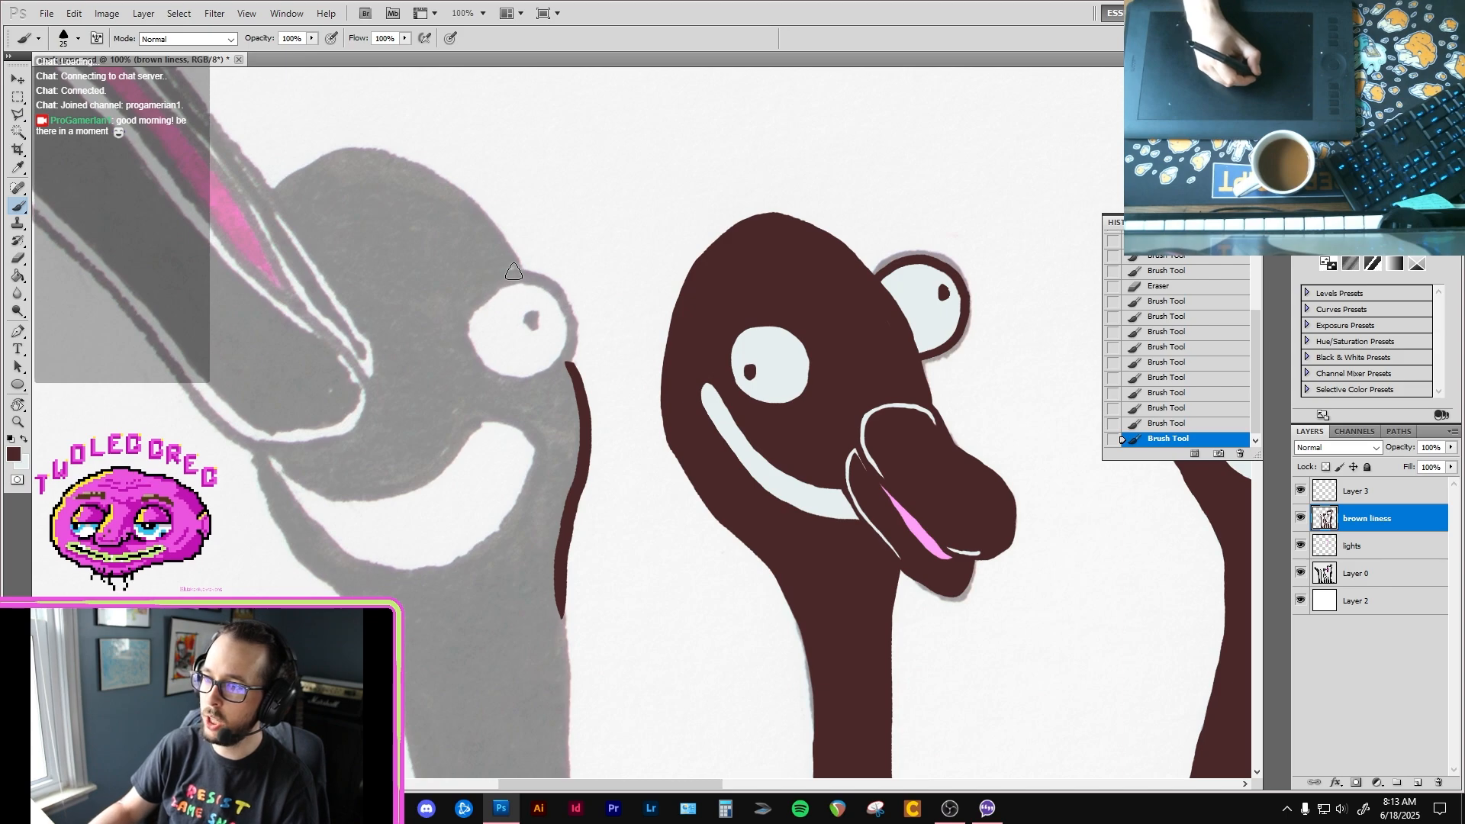
pyautogui.moveTo(516, 267)
pyautogui.mouseDown()
pyautogui.moveTo(461, 336)
pyautogui.moveTo(485, 374)
pyautogui.moveTo(555, 376)
pyautogui.moveTo(573, 321)
pyautogui.moveTo(537, 280)
pyautogui.moveTo(495, 278)
pyautogui.moveTo(462, 332)
pyautogui.mouseUp()
# Step: Continue the dark brown outline down the right edge of the first bird's neck to the bottom of the canvas
pyautogui.moveTo(572, 557); pyautogui.dragTo(563, 248)
pyautogui.hotkey('ctrl', '-')
pyautogui.scroll(1, 558, 336)
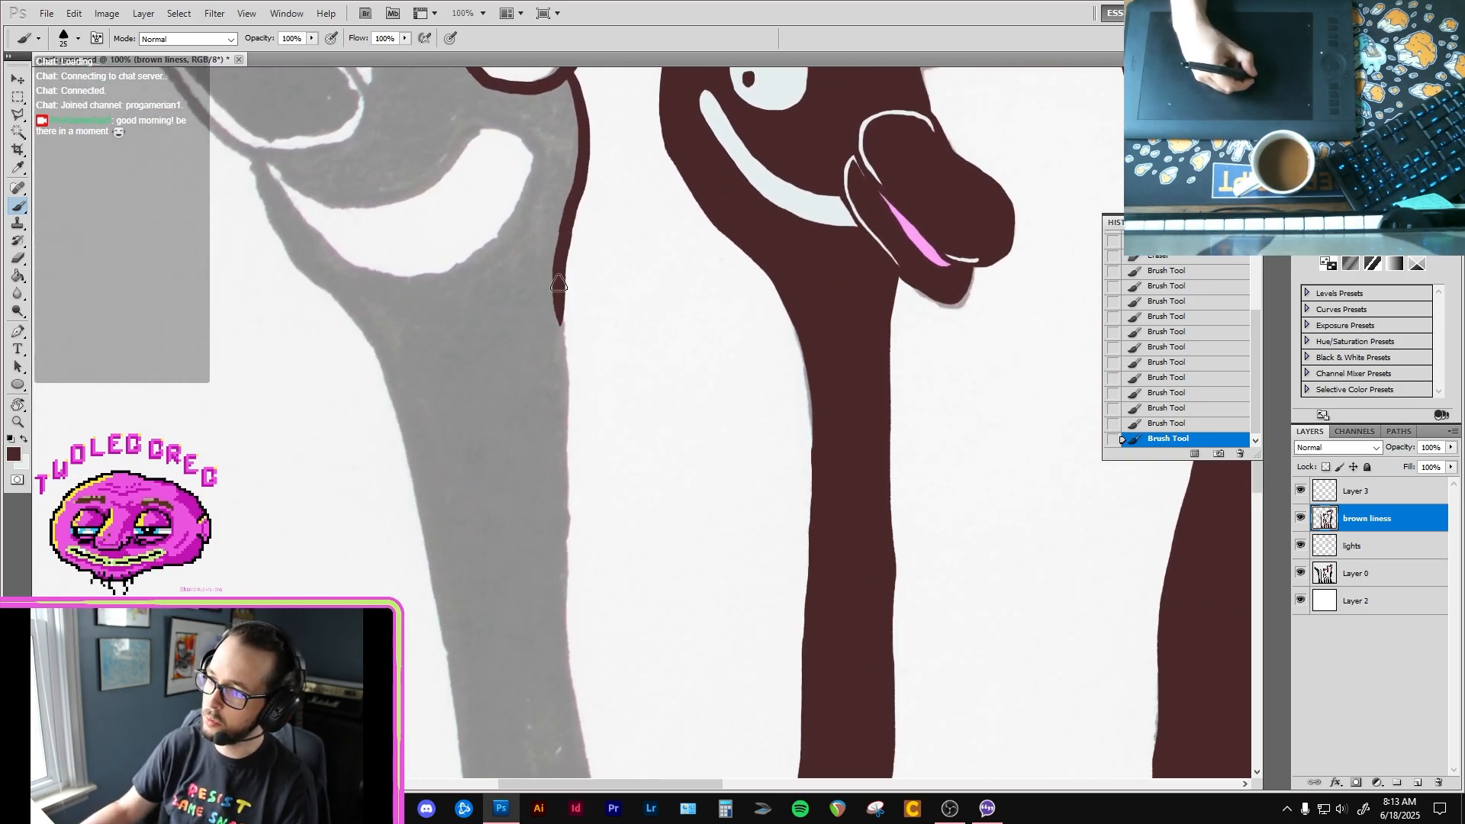
pyautogui.moveTo(564, 366); pyautogui.dragTo(568, 607)
pyautogui.moveTo(568, 606)
pyautogui.mouseDown()
pyautogui.moveTo(556, 322)
pyautogui.moveTo(575, 488)
pyautogui.mouseUp()
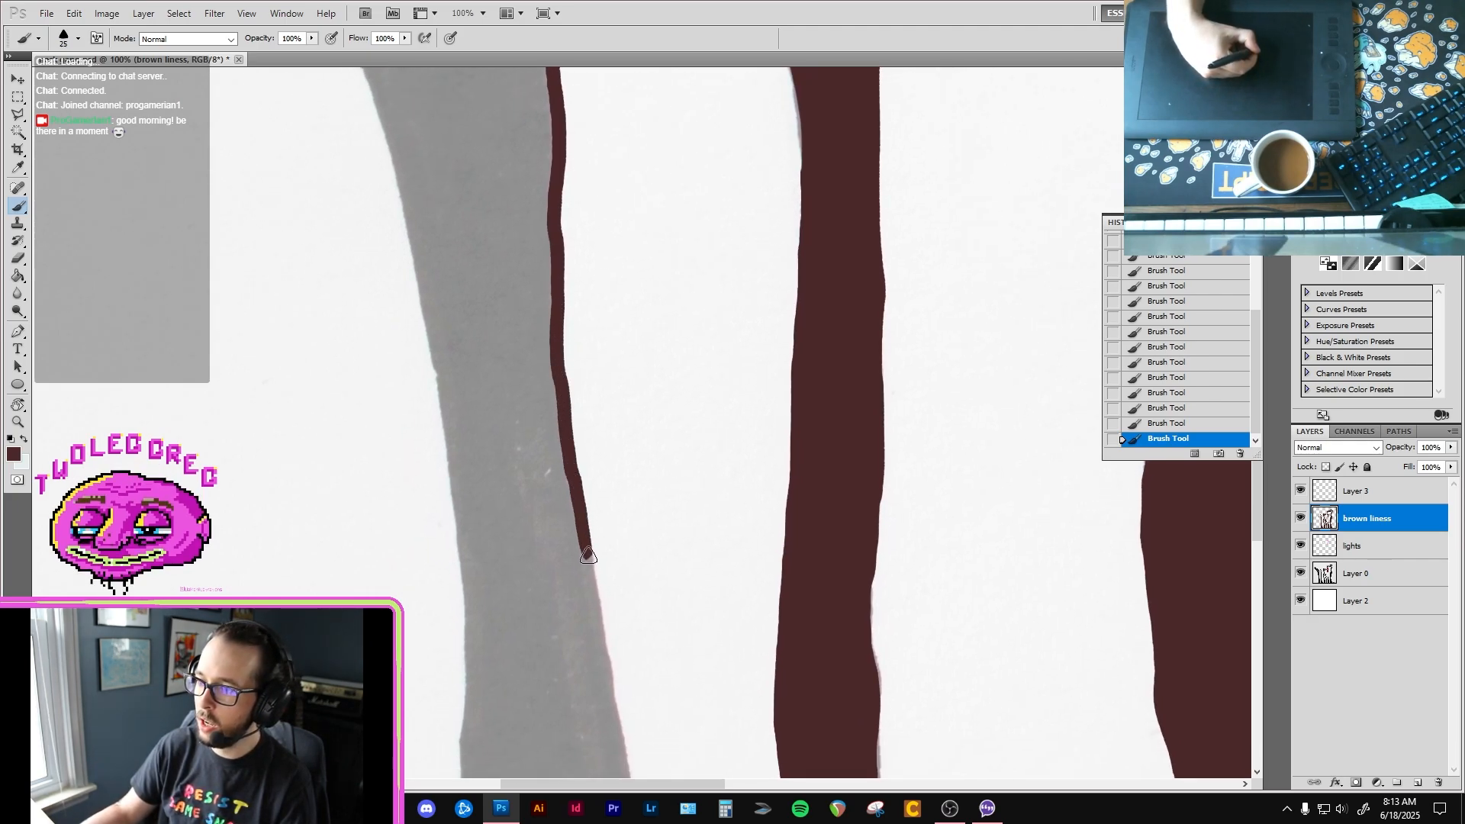
pyautogui.moveTo(588, 556)
pyautogui.mouseDown()
pyautogui.moveTo(532, 212)
pyautogui.moveTo(560, 304)
pyautogui.moveTo(595, 563)
pyautogui.mouseUp()
pyautogui.moveTo(575, 495); pyautogui.dragTo(547, 262)
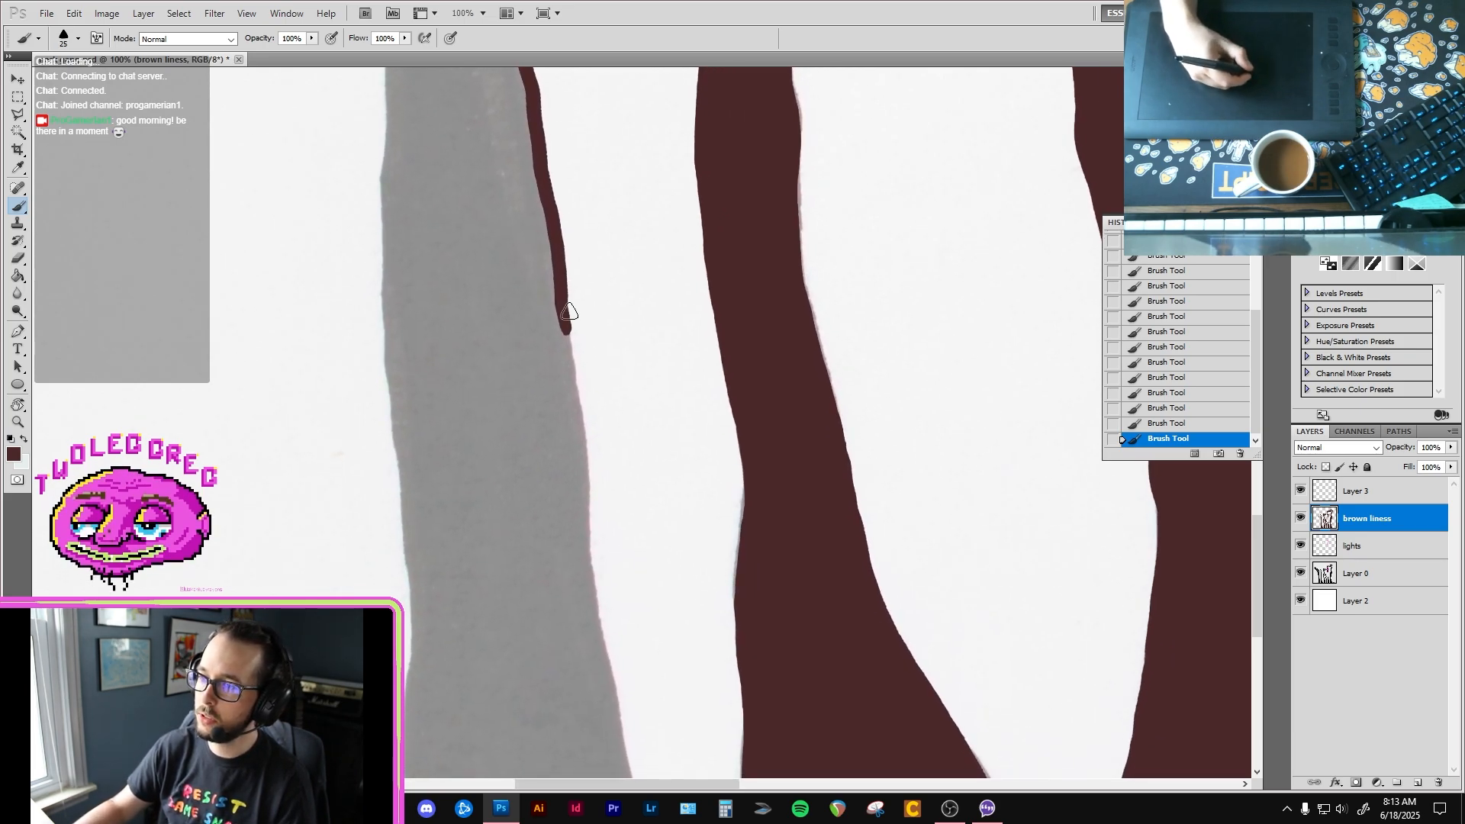
pyautogui.moveTo(588, 467); pyautogui.dragTo(593, 570)
pyautogui.moveTo(585, 507); pyautogui.dragTo(563, 263)
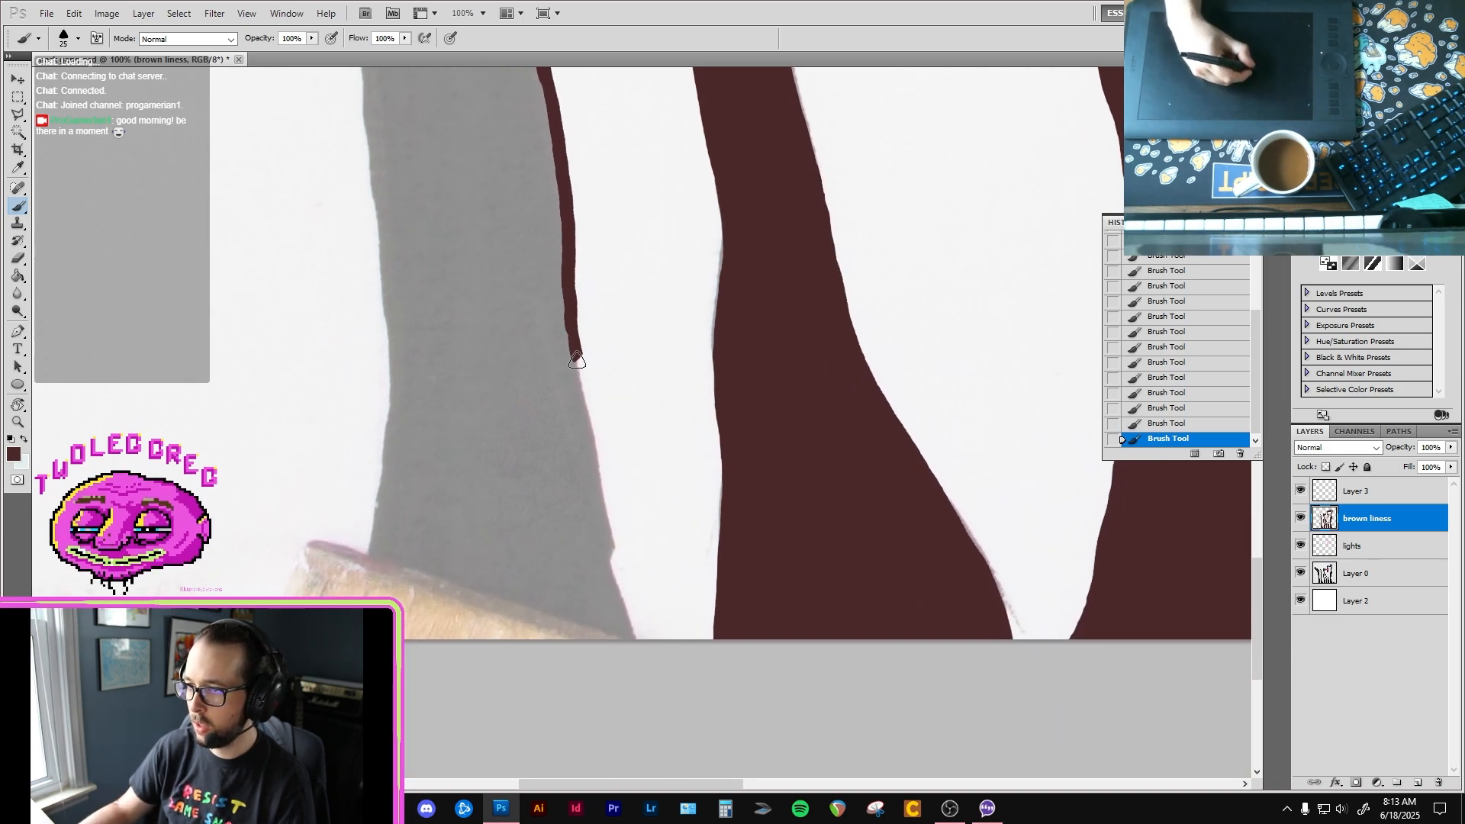
pyautogui.moveTo(606, 505); pyautogui.dragTo(621, 603)
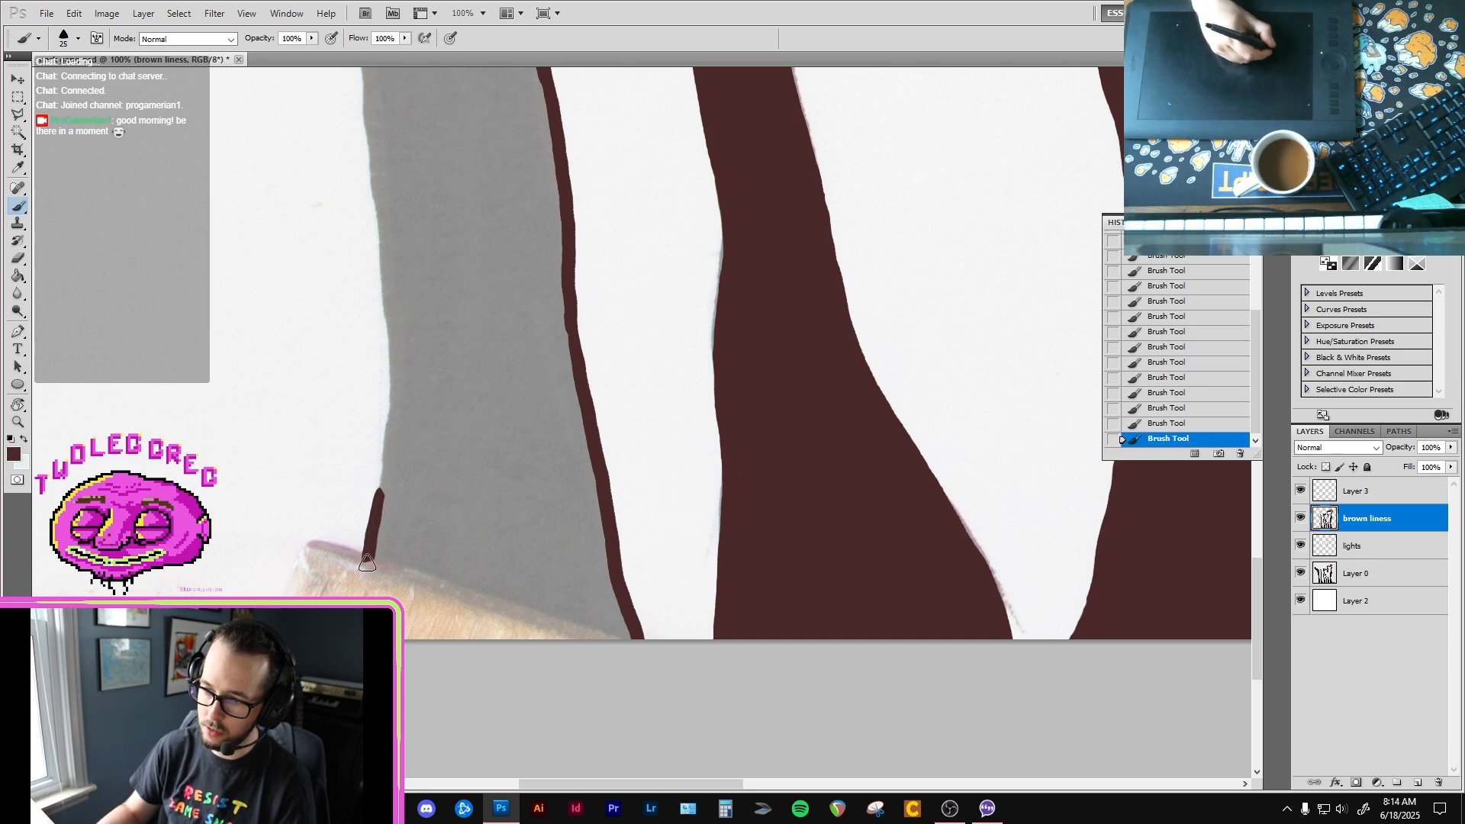
# Step: Outline the lowest part of the first bird's left neck edge in dark brown, working upward from its base
pyautogui.moveTo(367, 563); pyautogui.dragTo(363, 595)
pyautogui.moveTo(383, 500); pyautogui.dragTo(389, 395)
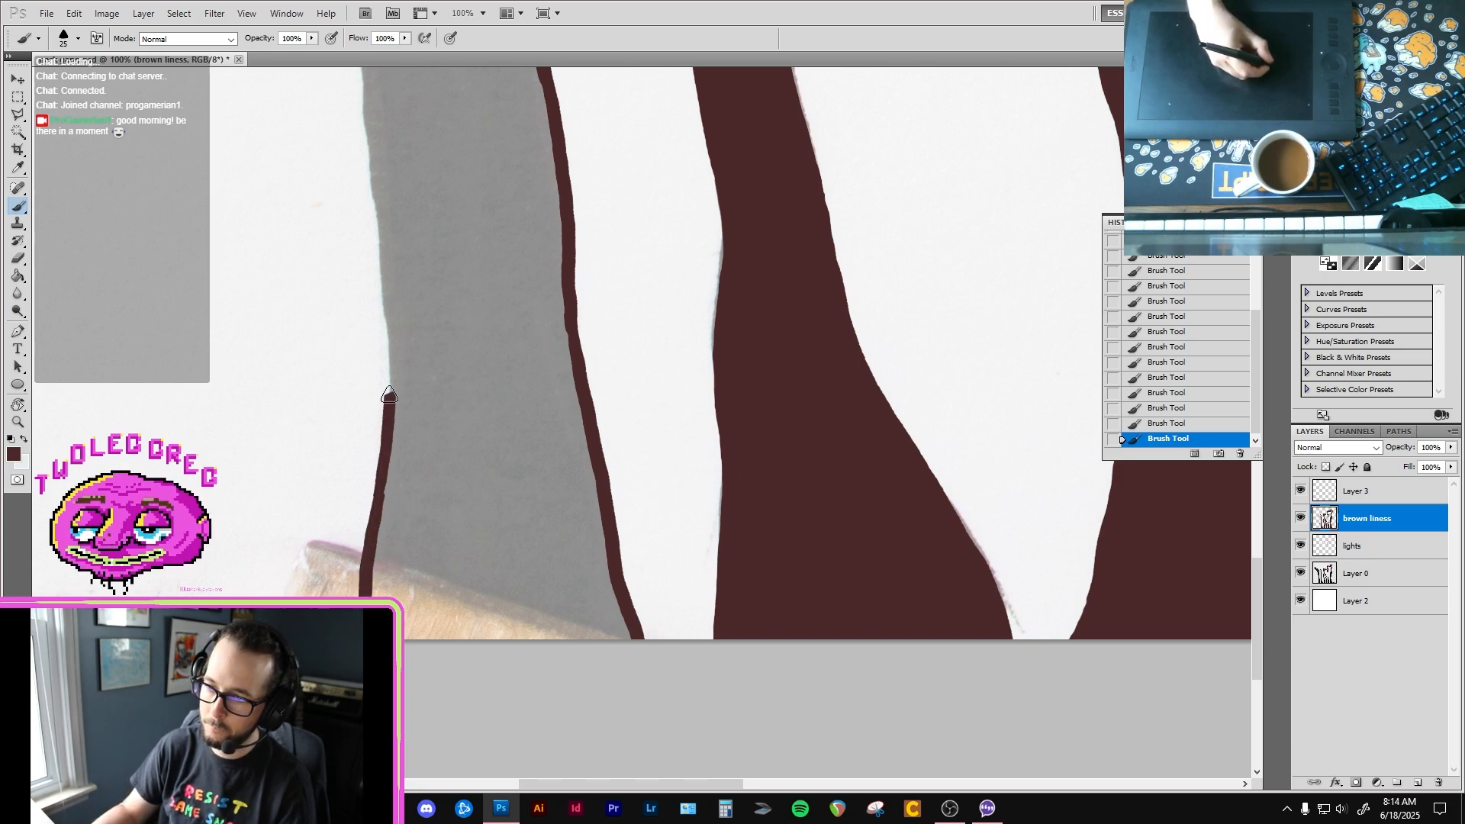
pyautogui.moveTo(387, 332); pyautogui.dragTo(383, 303)
# Step: Outline the first bird's left edge in dark brown from beneath the beak down the neck, joining the line at the base
pyautogui.moveTo(384, 299); pyautogui.dragTo(377, 549)
pyautogui.moveTo(431, 290)
pyautogui.mouseDown()
pyautogui.moveTo(435, 369)
pyautogui.moveTo(500, 610)
pyautogui.mouseUp()
pyautogui.moveTo(404, 206); pyautogui.dragTo(458, 549)
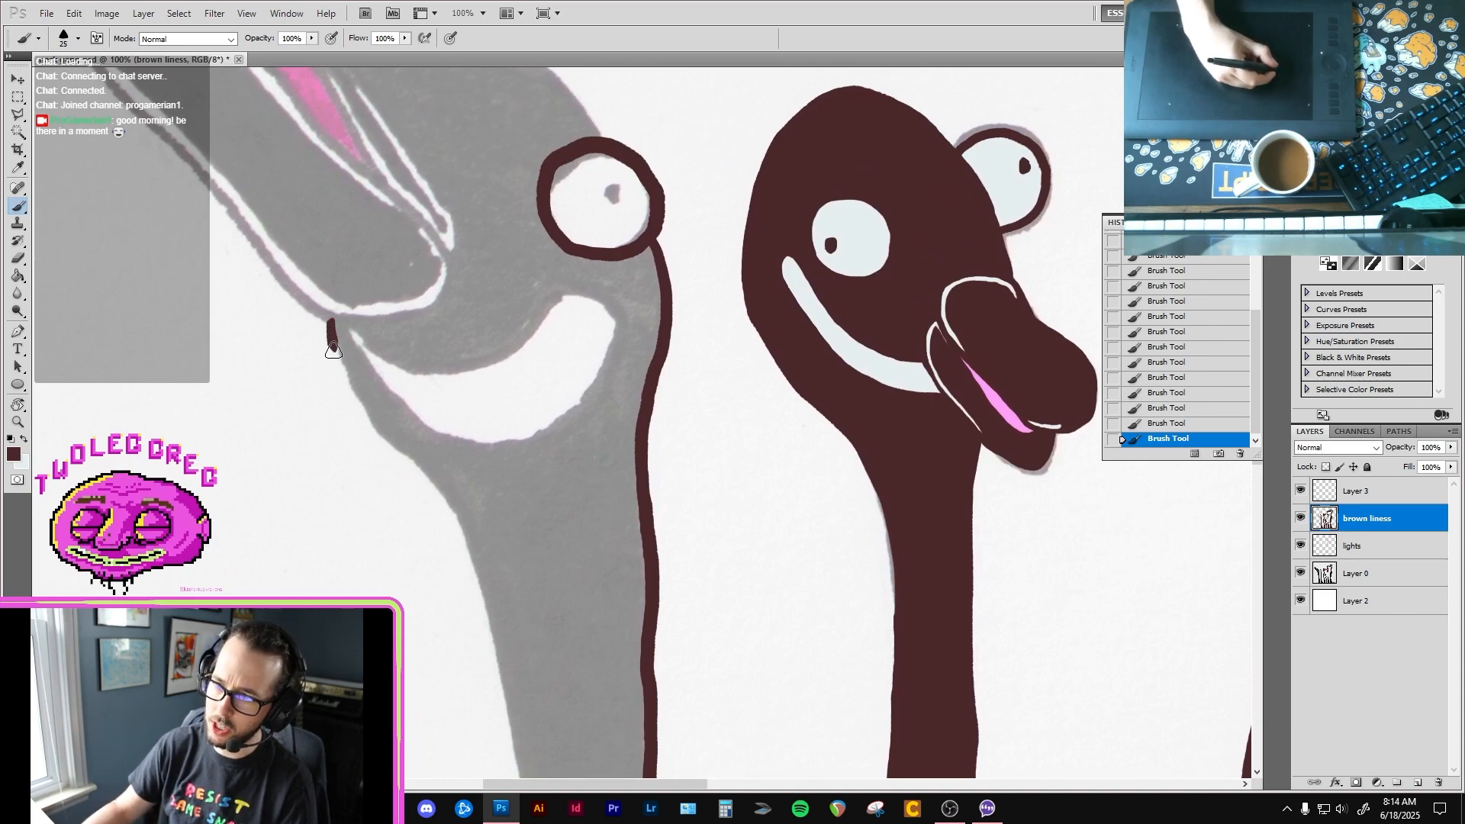
pyautogui.hotkey('ctrl', 'z')
pyautogui.moveTo(328, 322)
pyautogui.mouseDown()
pyautogui.moveTo(368, 424)
pyautogui.moveTo(429, 482)
pyautogui.moveTo(479, 573)
pyautogui.moveTo(405, 279)
pyautogui.moveTo(469, 620)
pyautogui.mouseUp()
pyautogui.moveTo(456, 575)
pyautogui.mouseDown()
pyautogui.moveTo(411, 219)
pyautogui.moveTo(442, 528)
pyautogui.mouseUp()
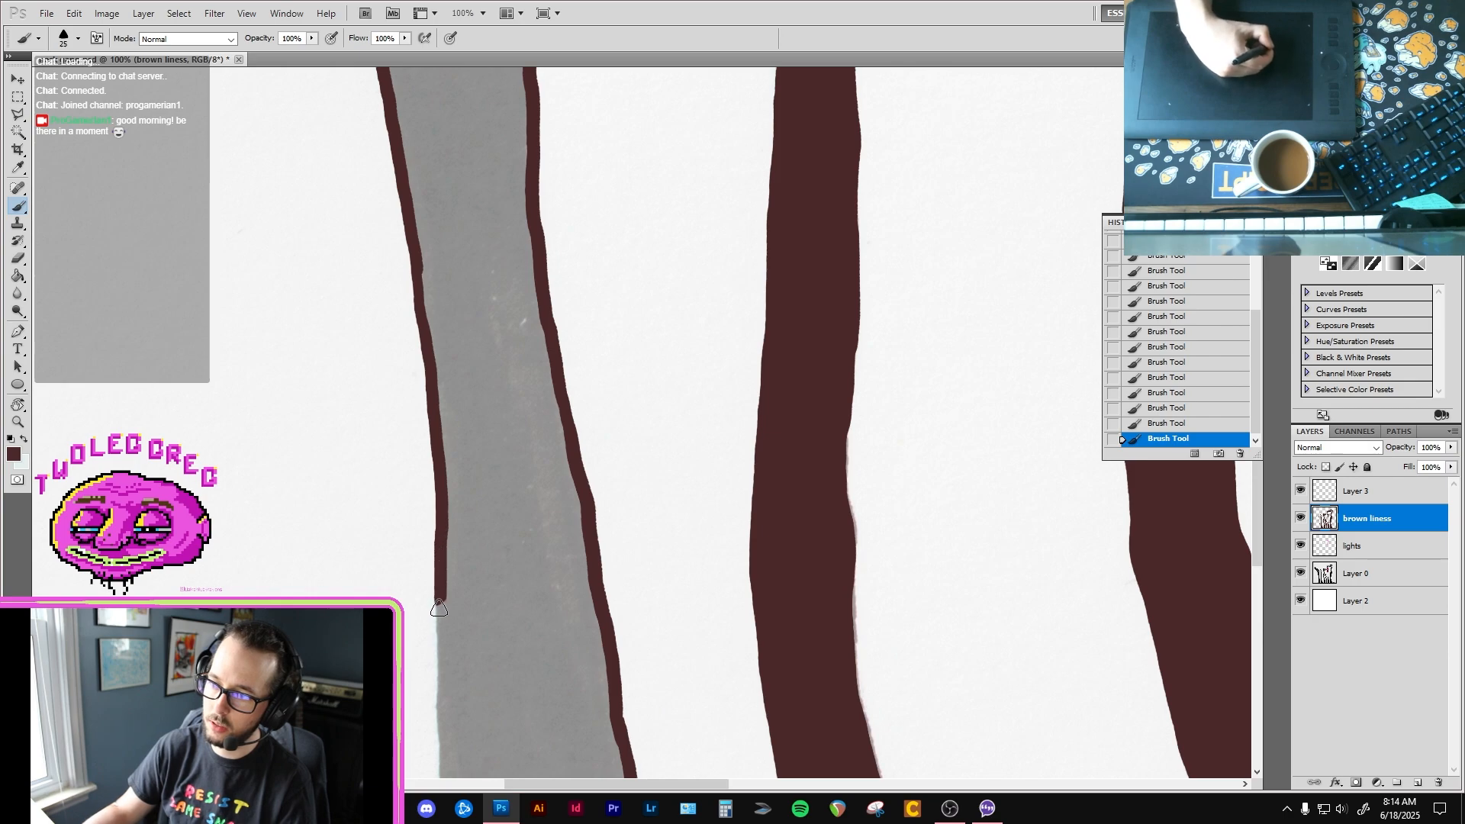
pyautogui.moveTo(438, 608); pyautogui.dragTo(438, 635)
pyautogui.moveTo(423, 559); pyautogui.dragTo(432, 194)
pyautogui.moveTo(449, 245); pyautogui.dragTo(451, 363)
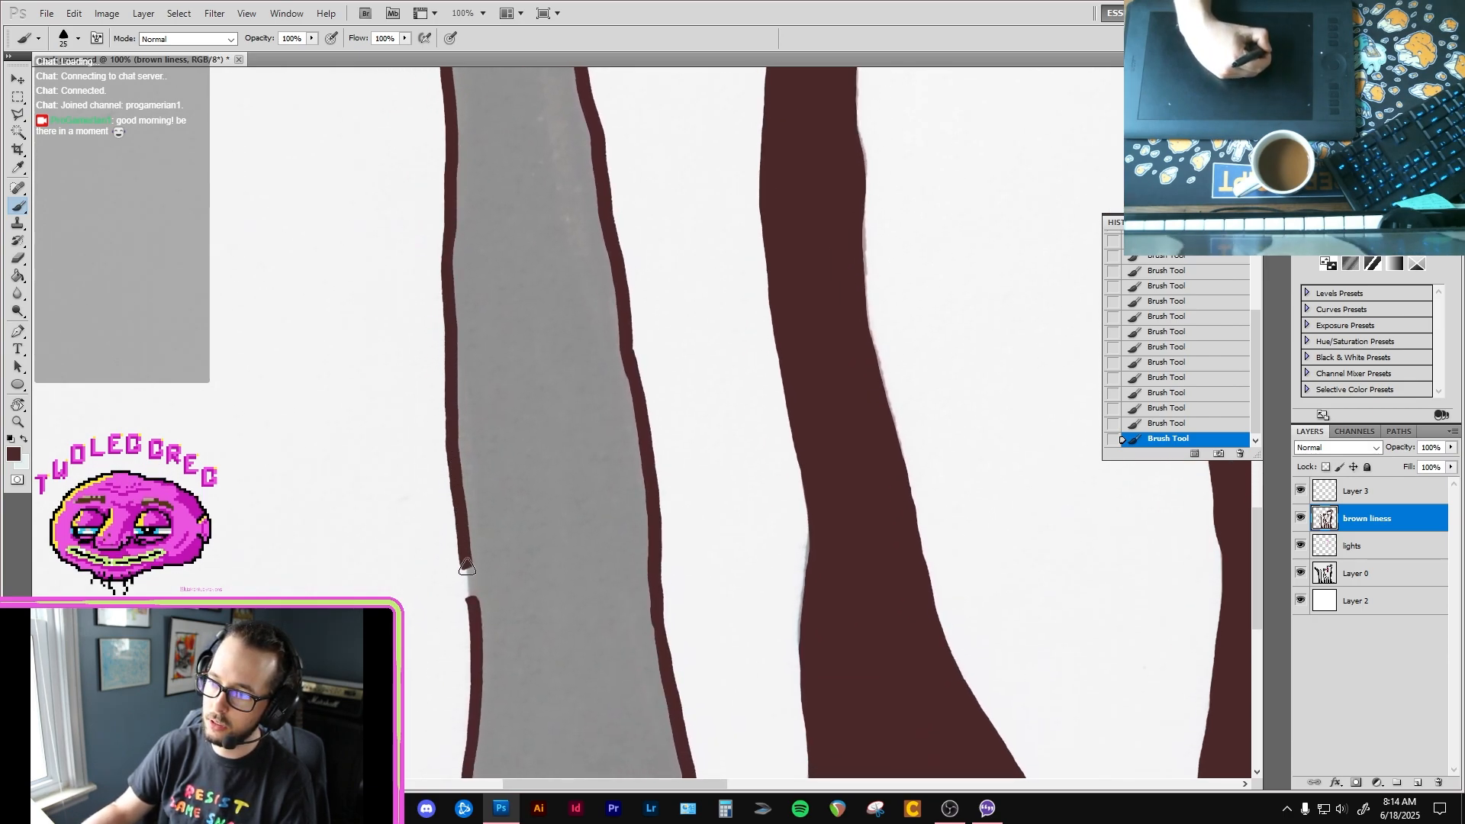
pyautogui.moveTo(466, 566); pyautogui.dragTo(472, 602)
# Step: Clean up the first bird's neck outline with the size 9 eraser and return to its head
pyautogui.press('e')
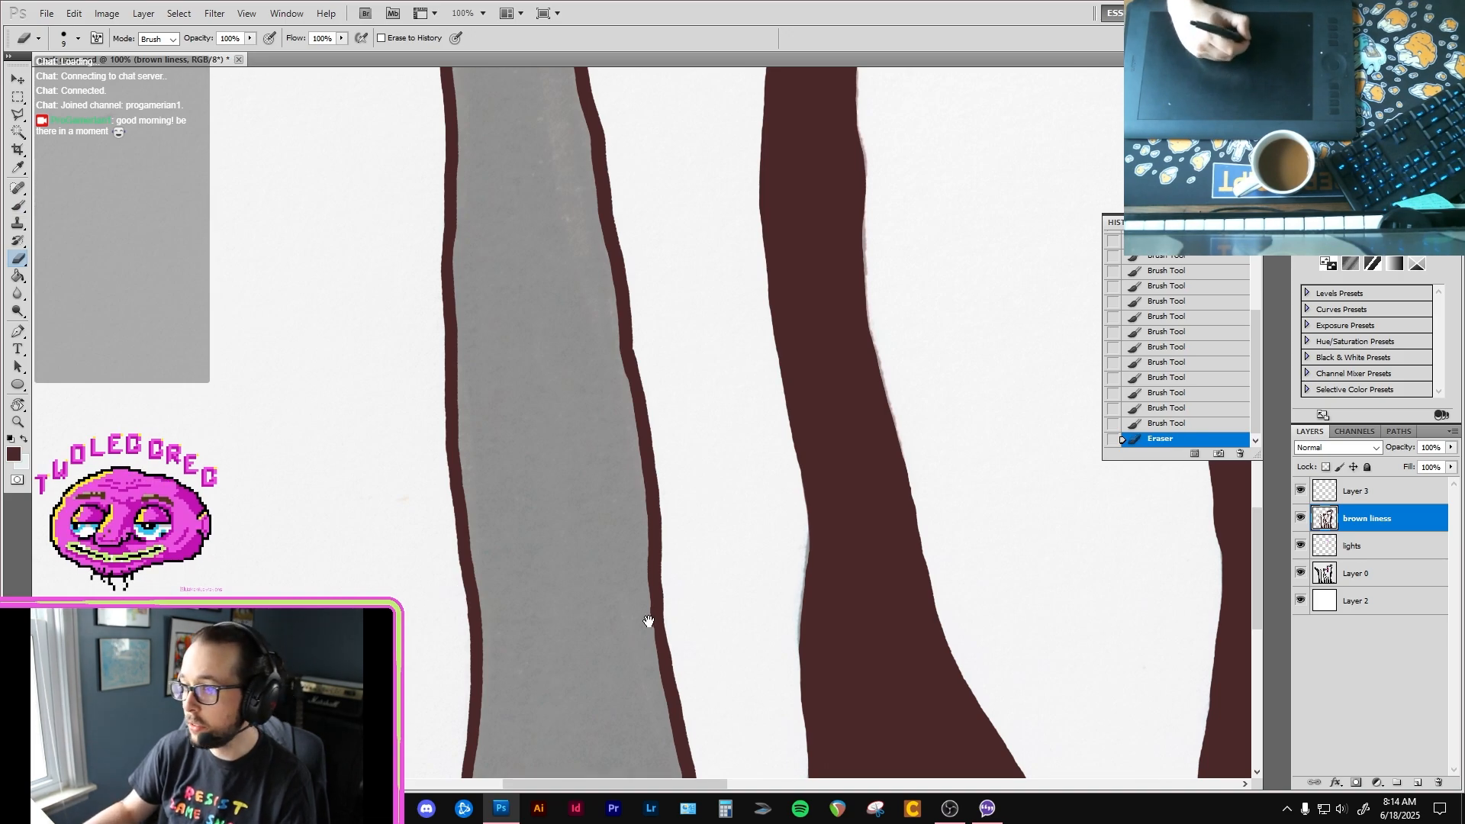
pyautogui.moveTo(503, 244); pyautogui.dragTo(617, 649)
pyautogui.moveTo(561, 175)
pyautogui.mouseDown()
pyautogui.moveTo(604, 467)
pyautogui.moveTo(644, 487)
pyautogui.moveTo(662, 521)
pyautogui.mouseUp()
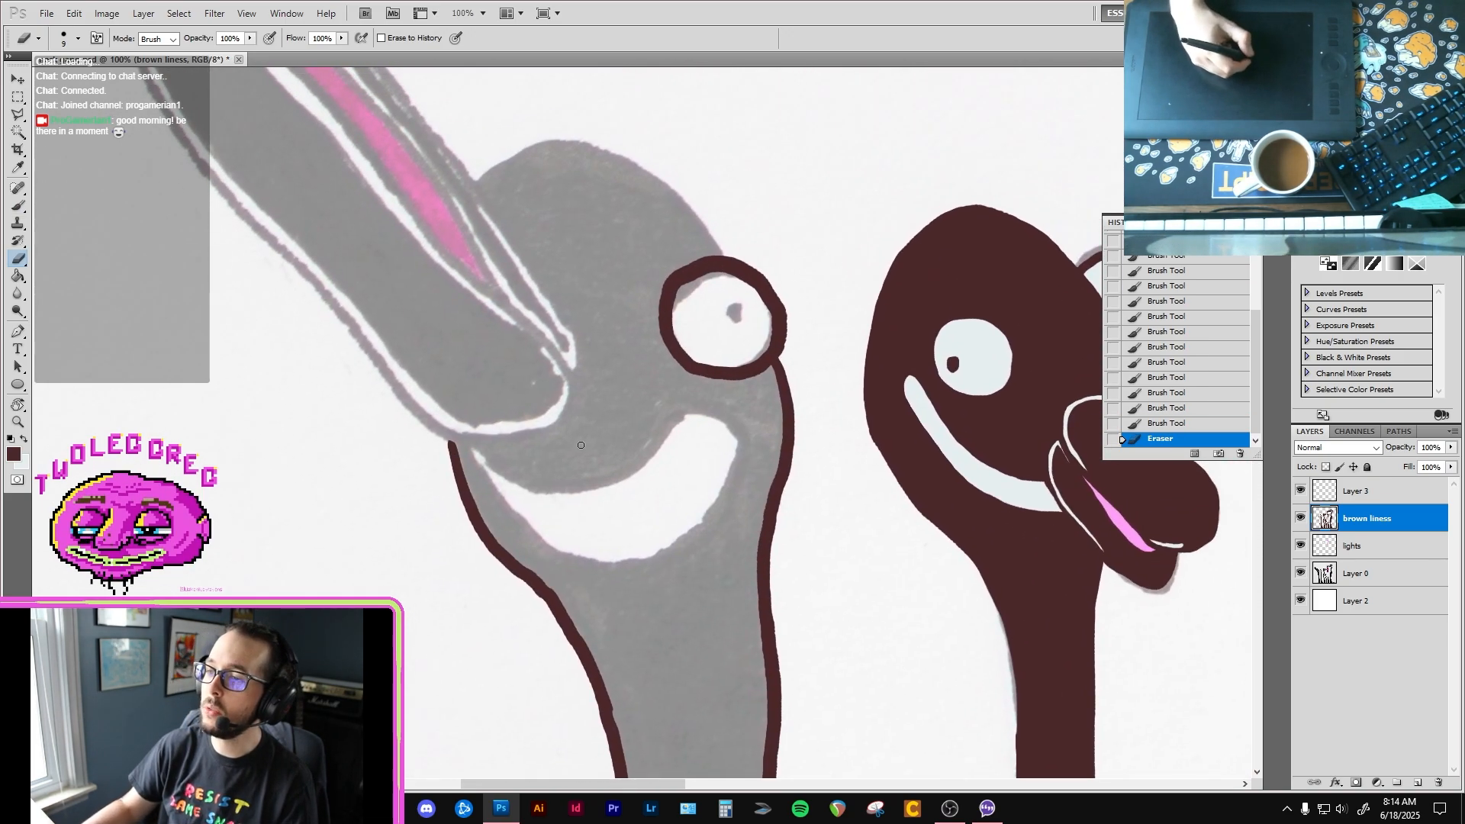
# Step: Outline the upper edge of the first bird's smile in dark brown, curving around its right end
pyautogui.press('b')
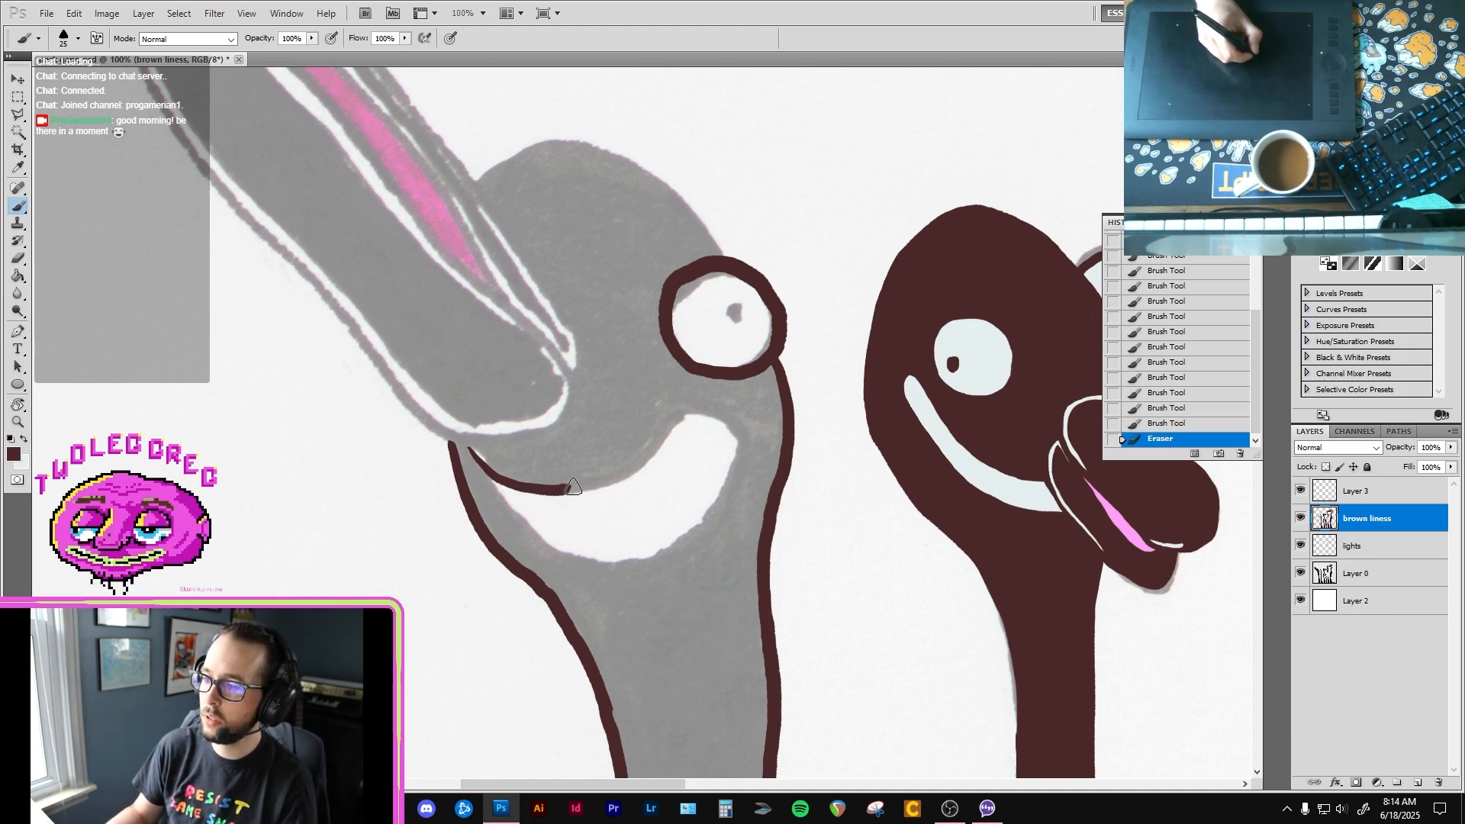
pyautogui.moveTo(573, 489)
pyautogui.mouseDown()
pyautogui.moveTo(697, 415)
pyautogui.moveTo(733, 443)
pyautogui.moveTo(692, 523)
pyautogui.mouseUp()
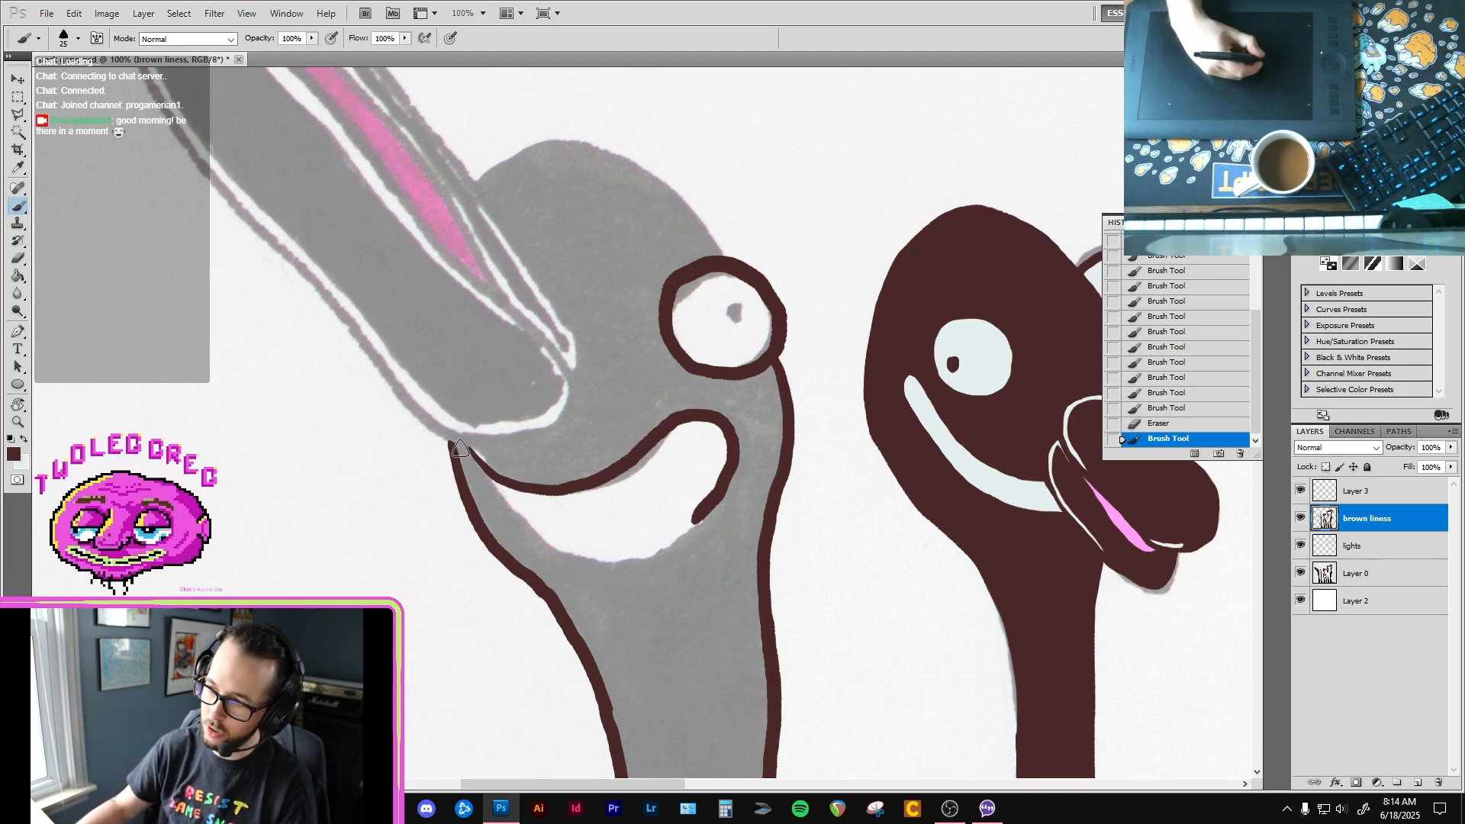
pyautogui.moveTo(456, 444); pyautogui.dragTo(512, 520)
pyautogui.hotkey('ctrl', 'z')
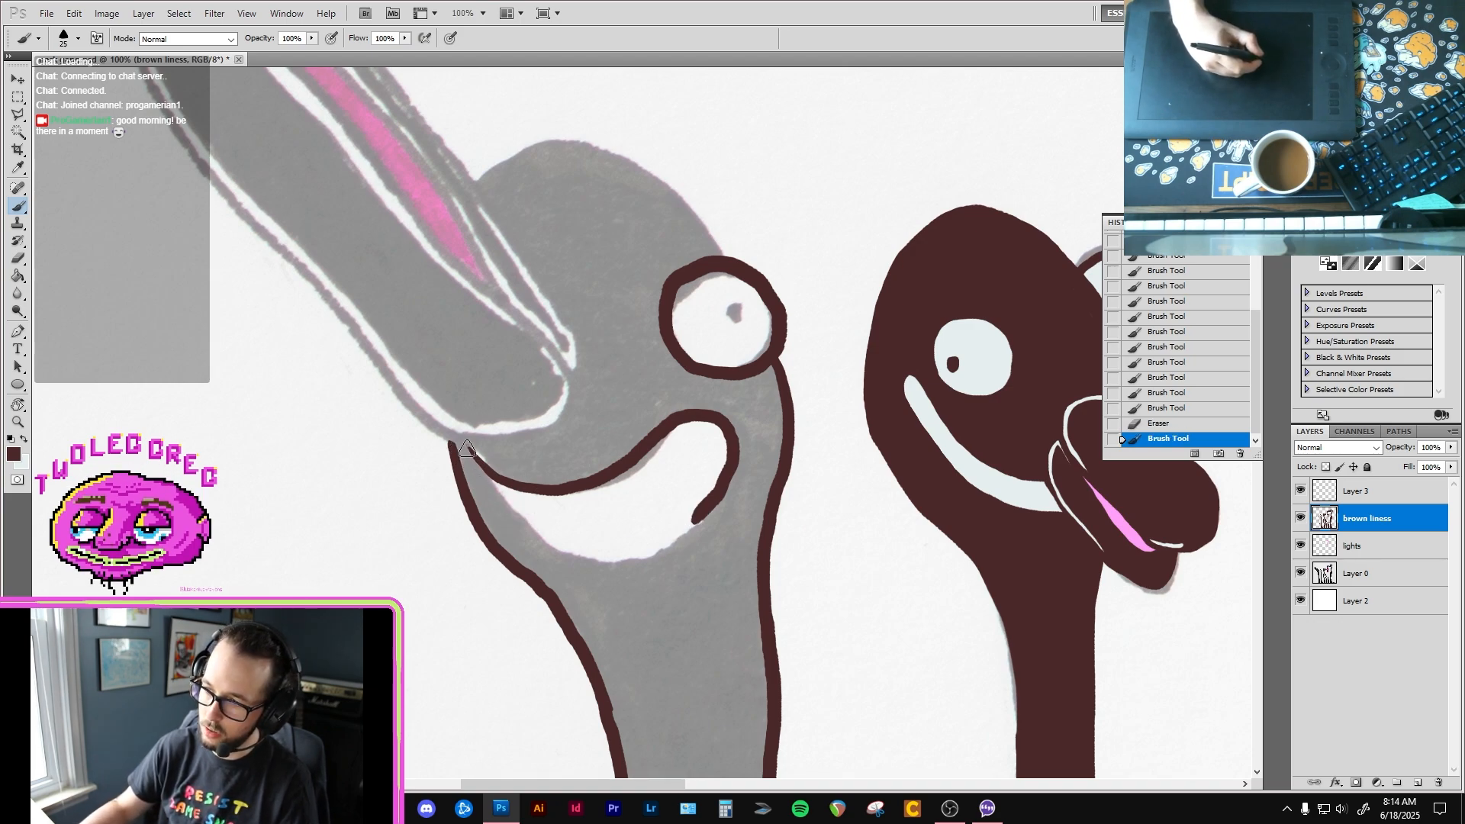
# Step: Outline the underside of the beak's base and the lower edge of the first bird's smile in dark brown
pyautogui.moveTo(445, 437)
pyautogui.mouseDown()
pyautogui.moveTo(538, 433)
pyautogui.moveTo(568, 398)
pyautogui.mouseUp()
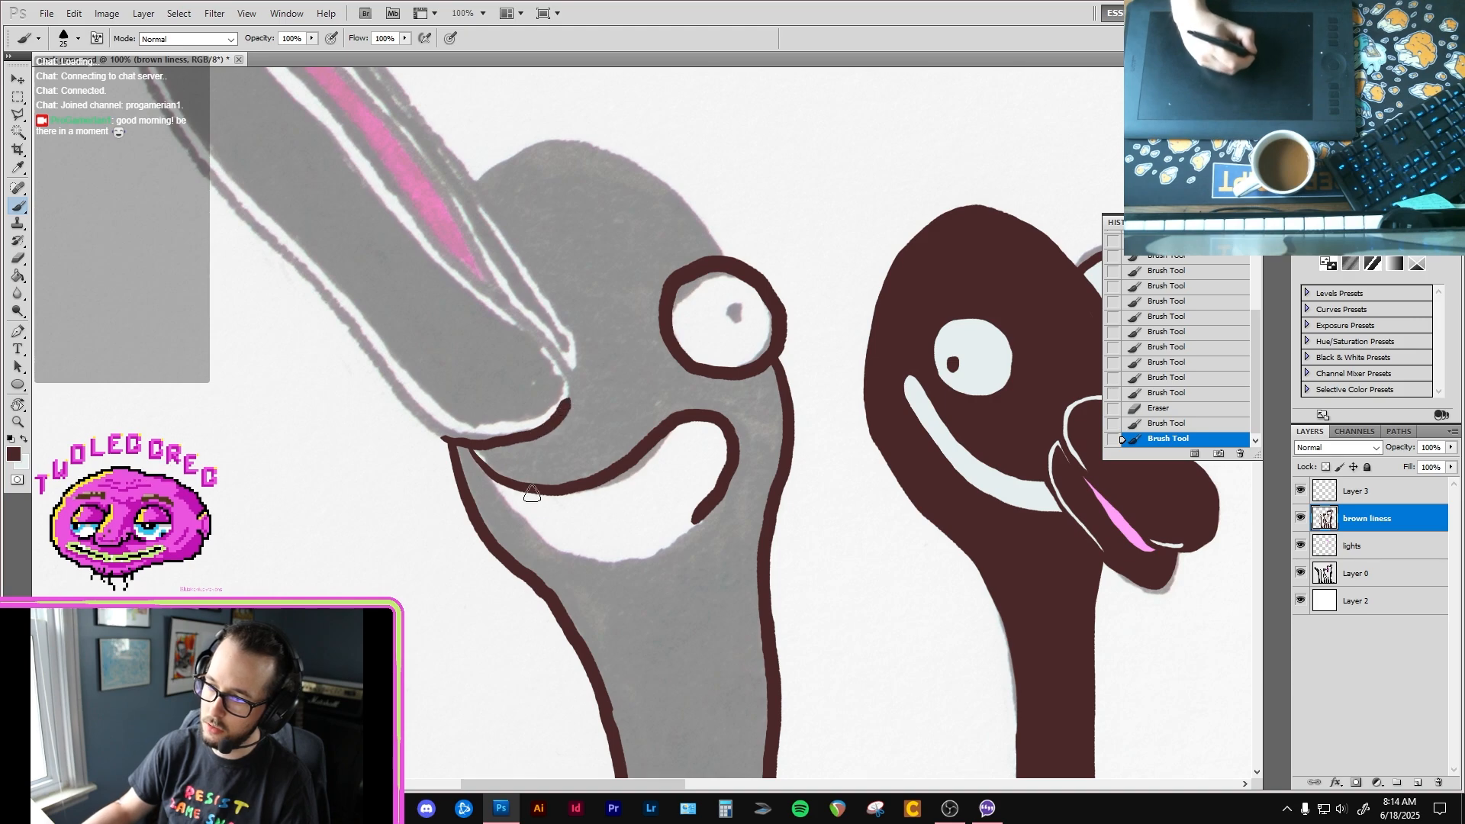
pyautogui.moveTo(486, 496); pyautogui.dragTo(545, 533)
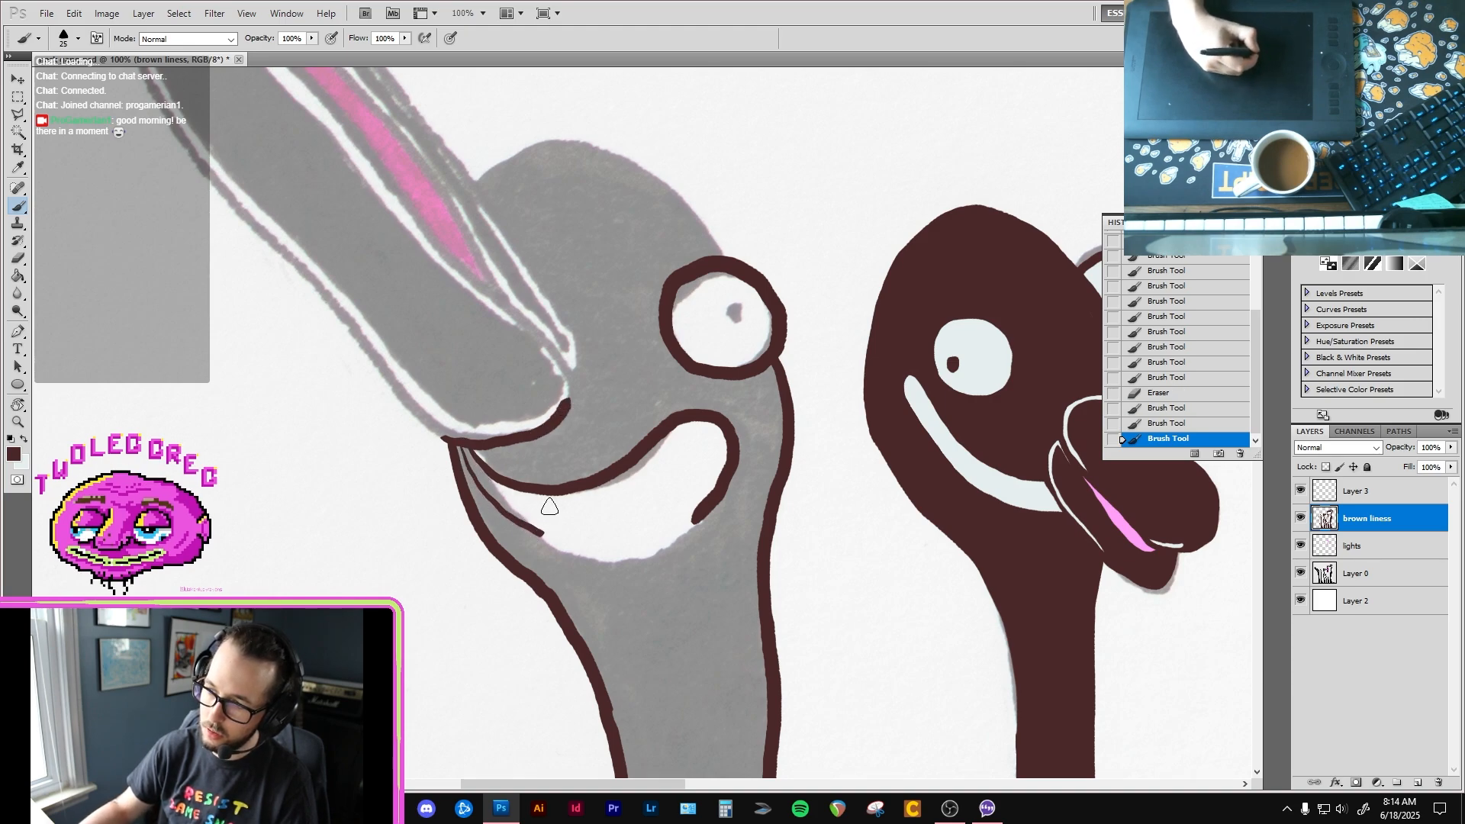
pyautogui.hotkey('ctrl', 'z')
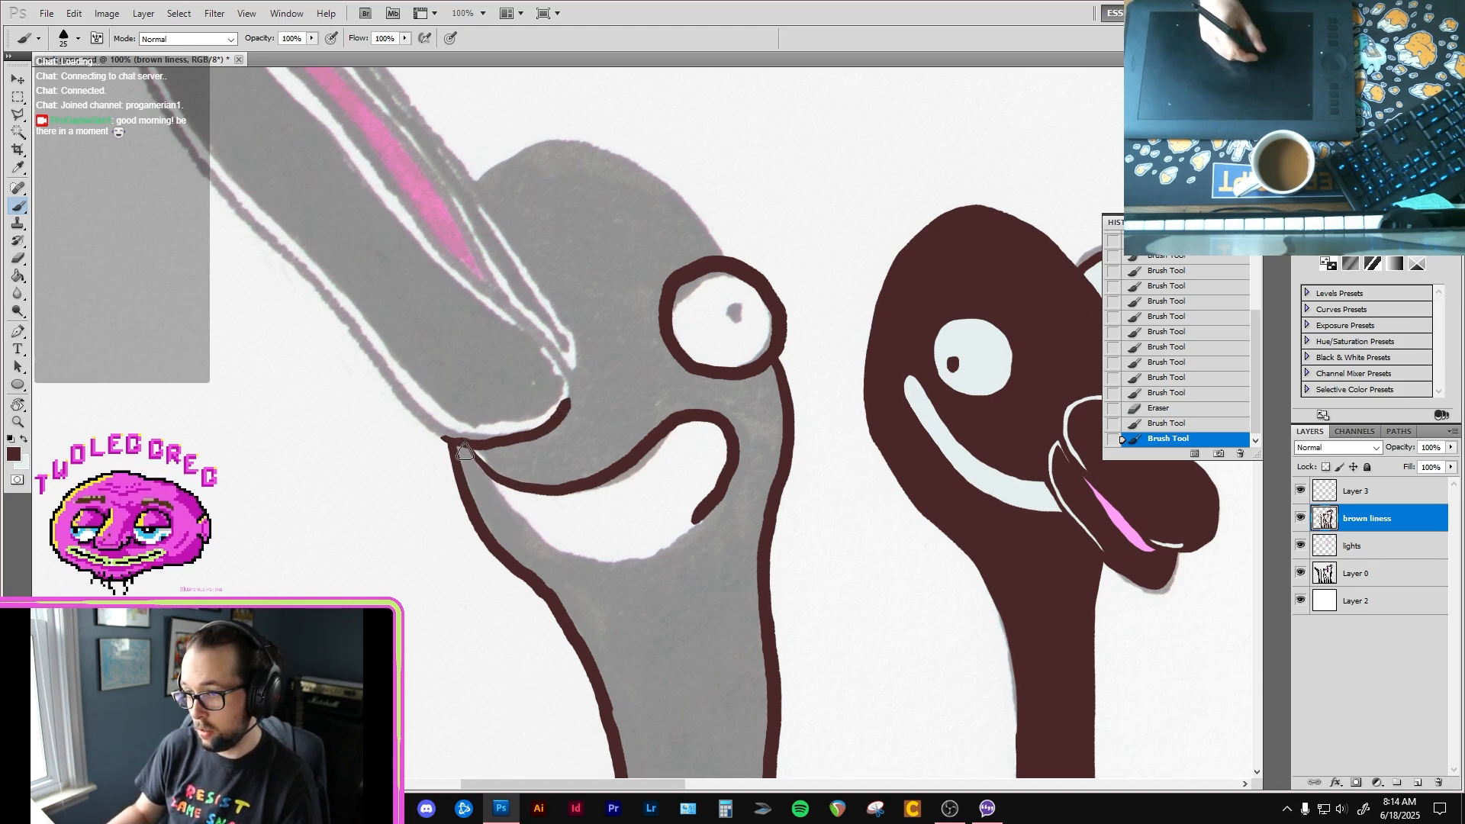
pyautogui.moveTo(561, 548)
pyautogui.mouseDown()
pyautogui.moveTo(643, 554)
pyautogui.moveTo(708, 507)
pyautogui.mouseUp()
# Step: Outline the crown of the first bird's head in dark brown from the beak to the eye, redoing strokes that miss
pyautogui.moveTo(588, 248)
pyautogui.mouseDown()
pyautogui.moveTo(473, 261)
pyautogui.moveTo(560, 223)
pyautogui.moveTo(648, 242)
pyautogui.moveTo(676, 285)
pyautogui.mouseUp()
pyautogui.hotkey('ctrl', 'z')
pyautogui.moveTo(464, 273)
pyautogui.mouseDown()
pyautogui.moveTo(534, 231)
pyautogui.moveTo(600, 228)
pyautogui.moveTo(650, 250)
pyautogui.moveTo(713, 338)
pyautogui.mouseUp()
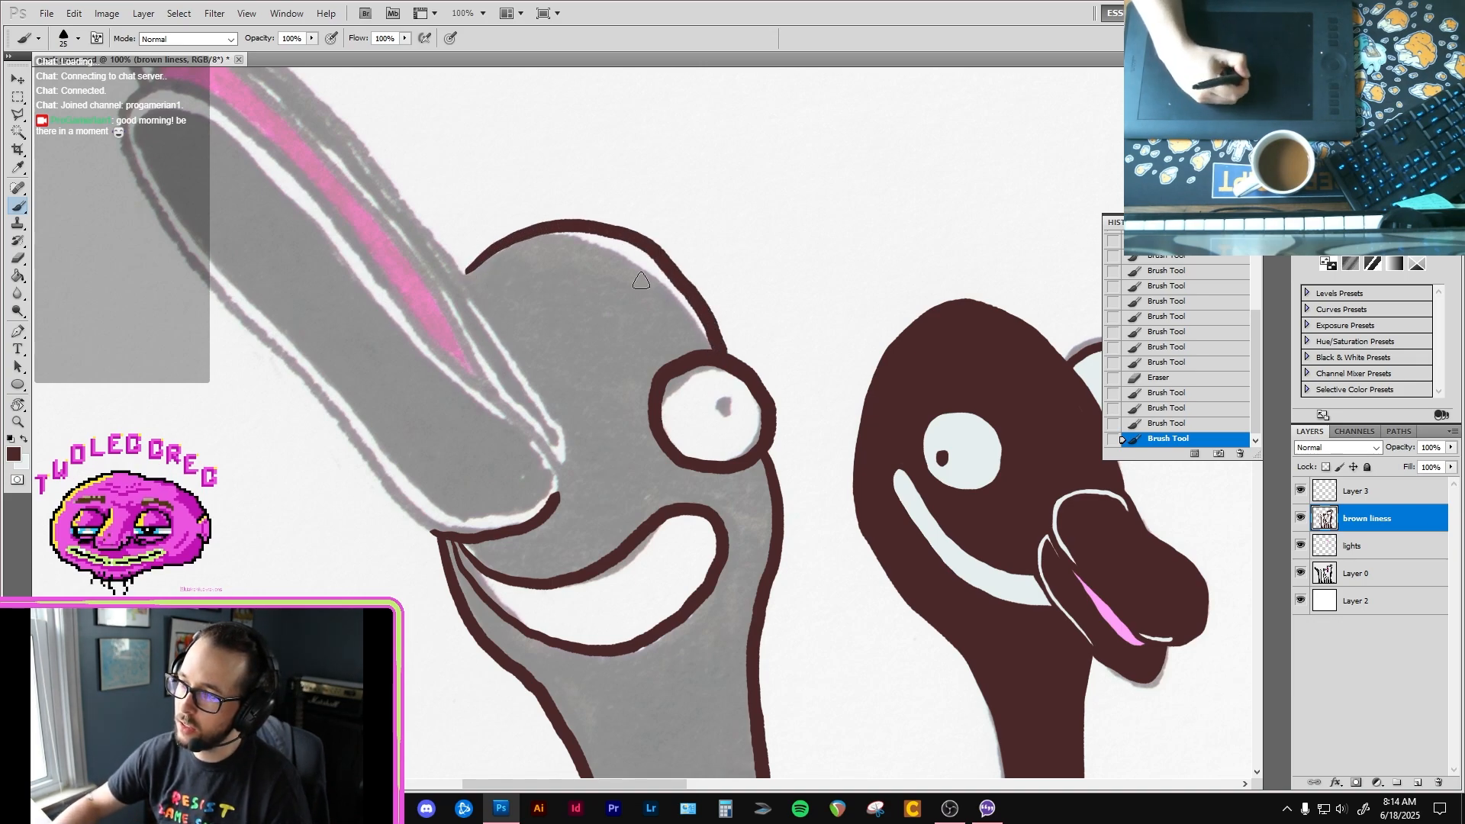
pyautogui.hotkey('ctrl', 'z')
pyautogui.moveTo(468, 276)
pyautogui.mouseDown()
pyautogui.moveTo(558, 228)
pyautogui.moveTo(648, 259)
pyautogui.moveTo(717, 350)
pyautogui.mouseUp()
# Step: Outline the rounded base and outer left edge of the first bird's large lower beak in dark brown, tidying with the eraser
pyautogui.moveTo(339, 211); pyautogui.dragTo(526, 314)
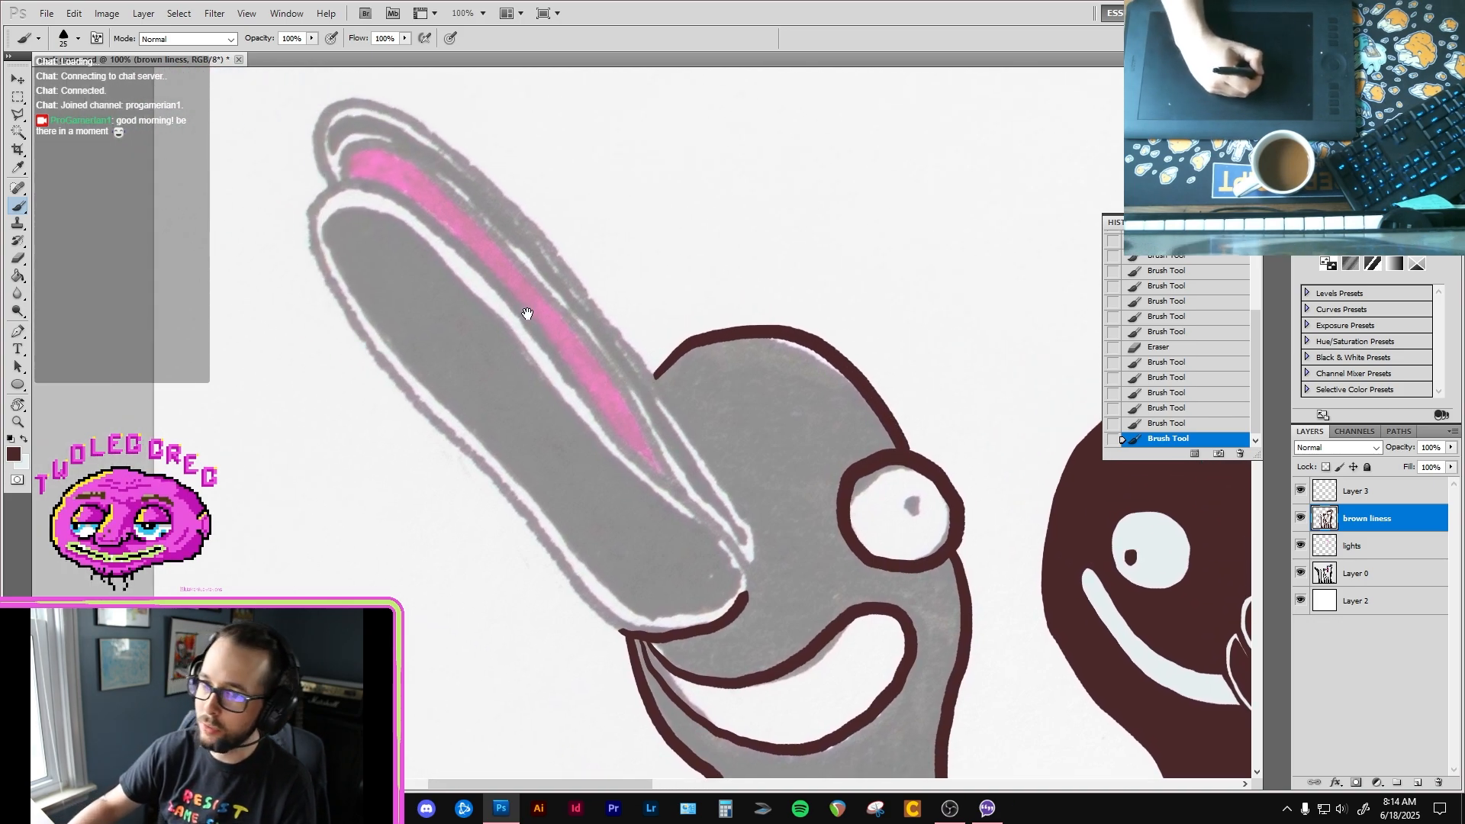
pyautogui.moveTo(630, 455)
pyautogui.mouseDown()
pyautogui.moveTo(686, 494)
pyautogui.moveTo(736, 565)
pyautogui.mouseUp()
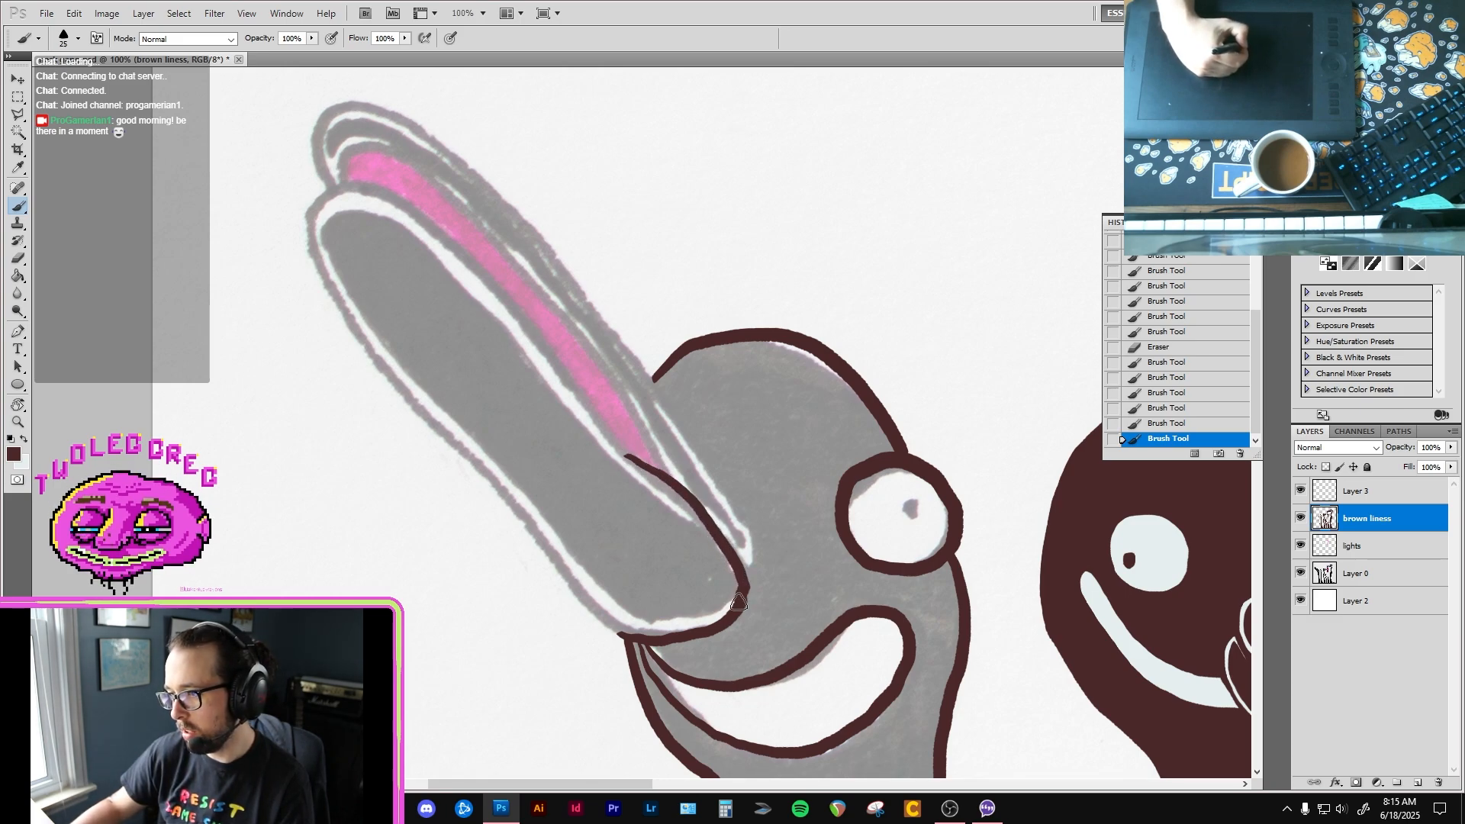
pyautogui.moveTo(427, 309); pyautogui.dragTo(454, 304)
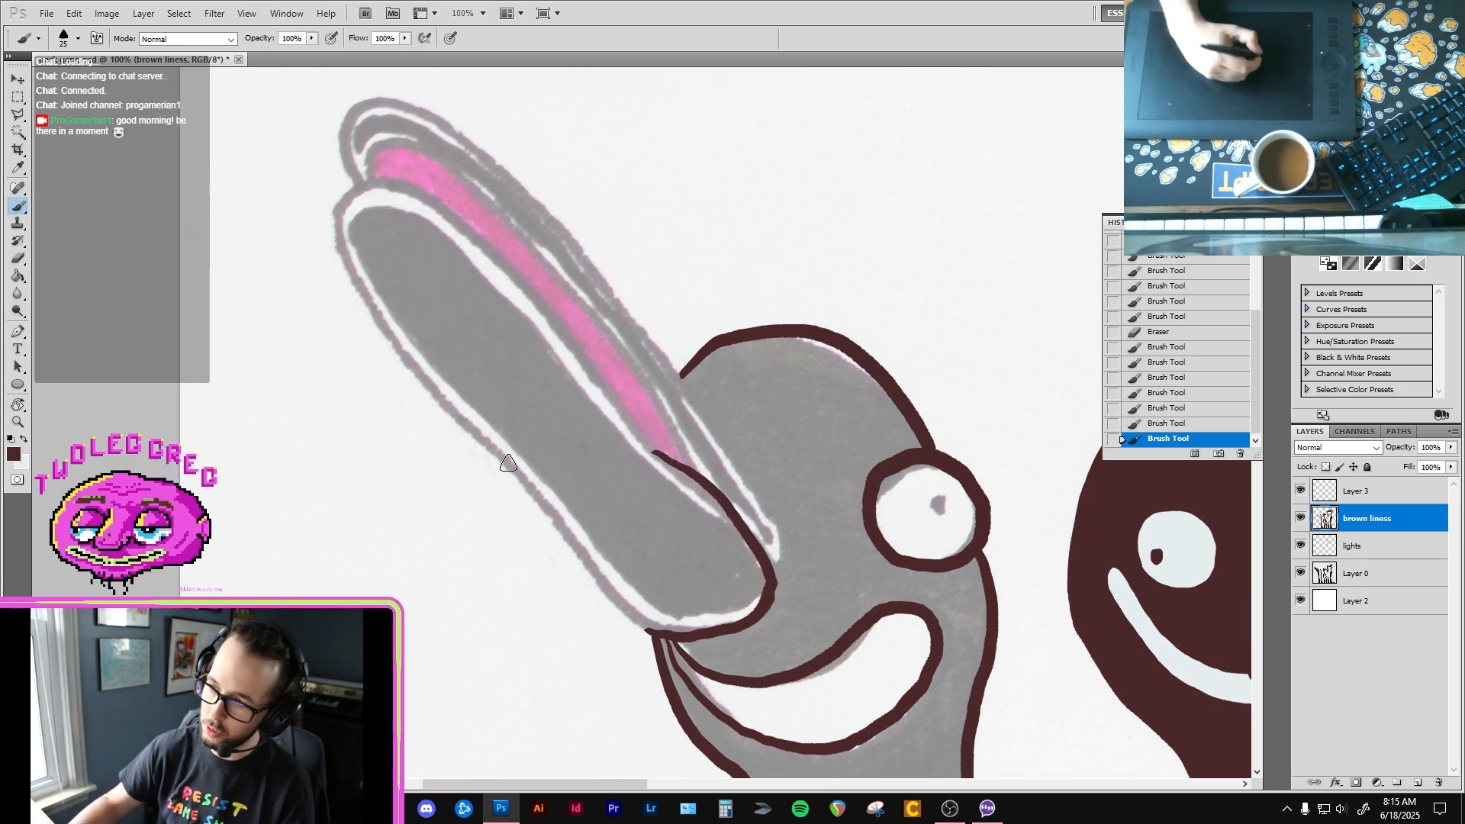
pyautogui.moveTo(440, 400); pyautogui.dragTo(490, 449)
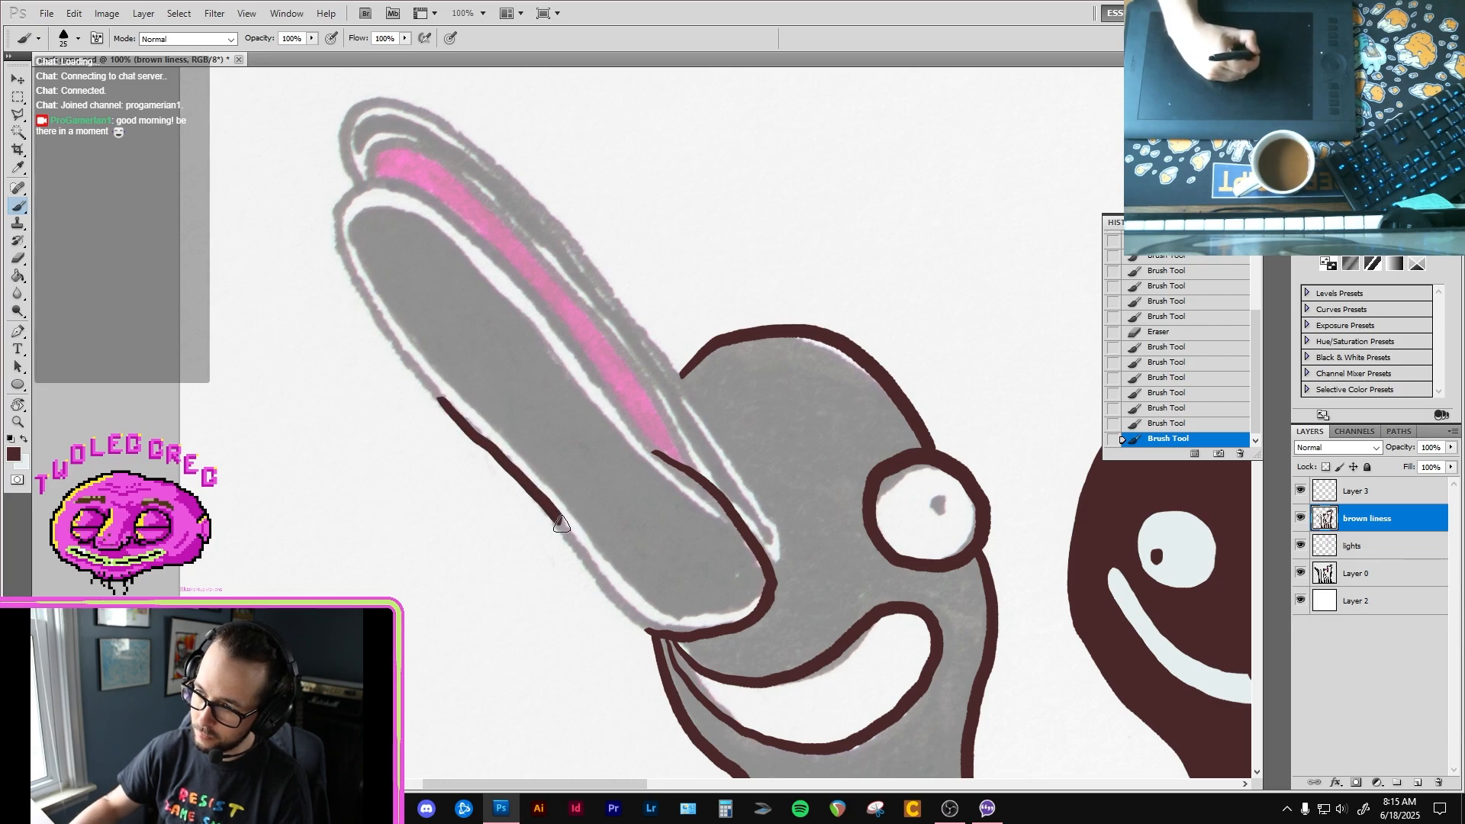
pyautogui.moveTo(561, 524); pyautogui.dragTo(588, 558)
pyautogui.hotkey('ctrl', 'z')
pyautogui.moveTo(448, 404); pyautogui.dragTo(530, 487)
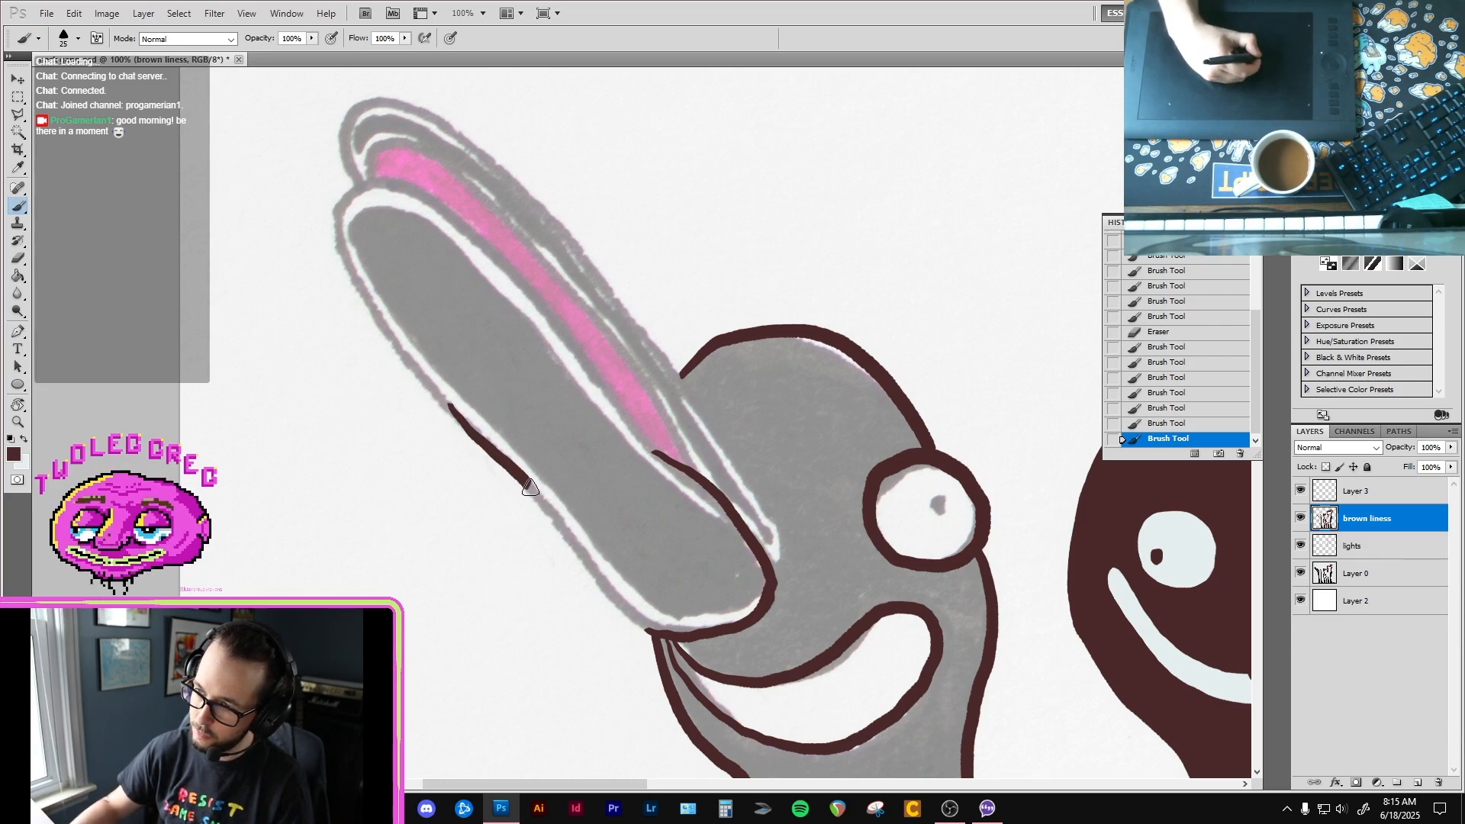
pyautogui.moveTo(650, 630); pyautogui.dragTo(655, 633)
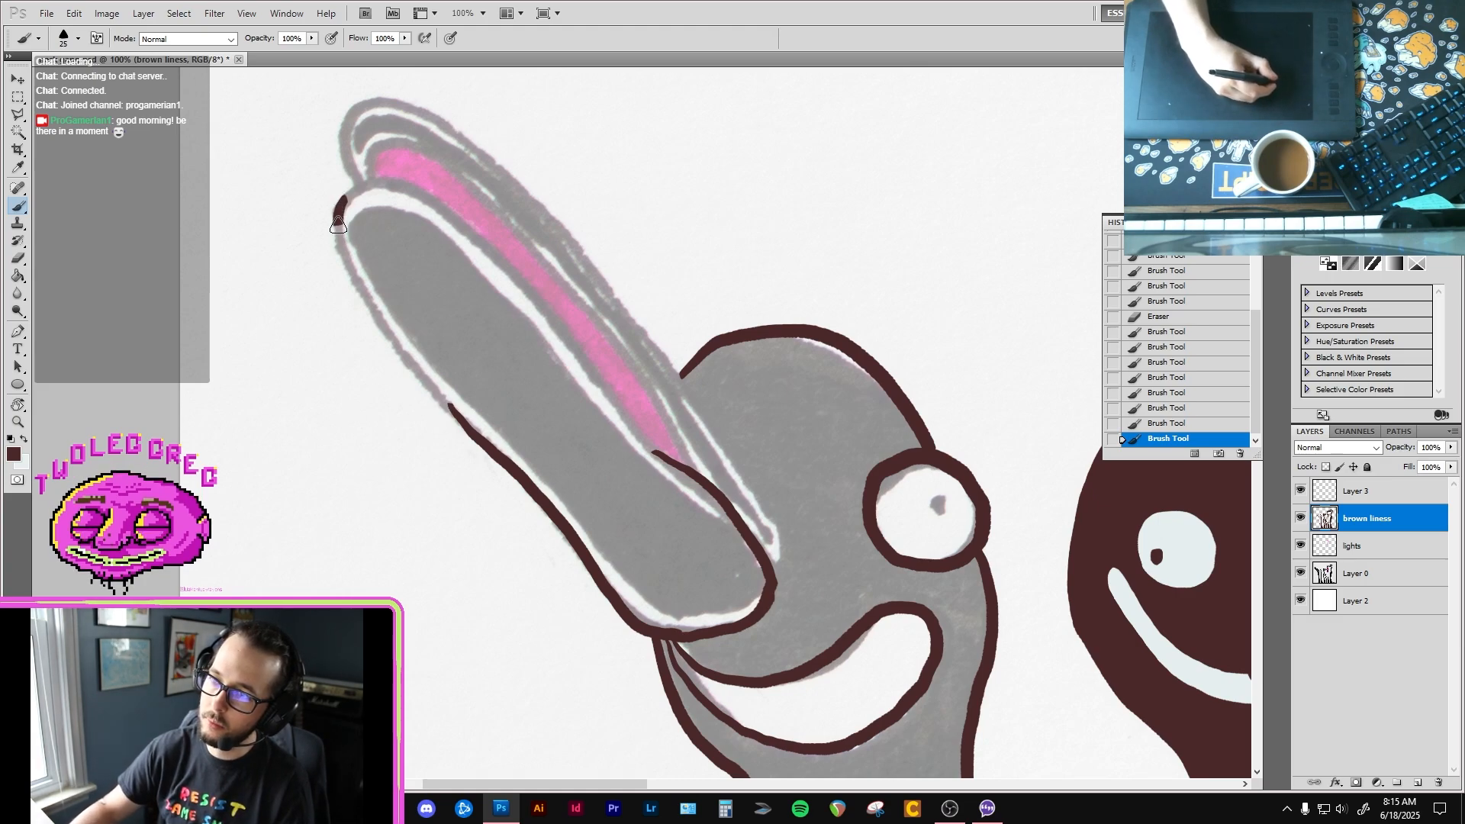
pyautogui.moveTo(338, 225)
pyautogui.mouseDown()
pyautogui.moveTo(363, 304)
pyautogui.moveTo(480, 429)
pyautogui.mouseUp()
pyautogui.press('e')
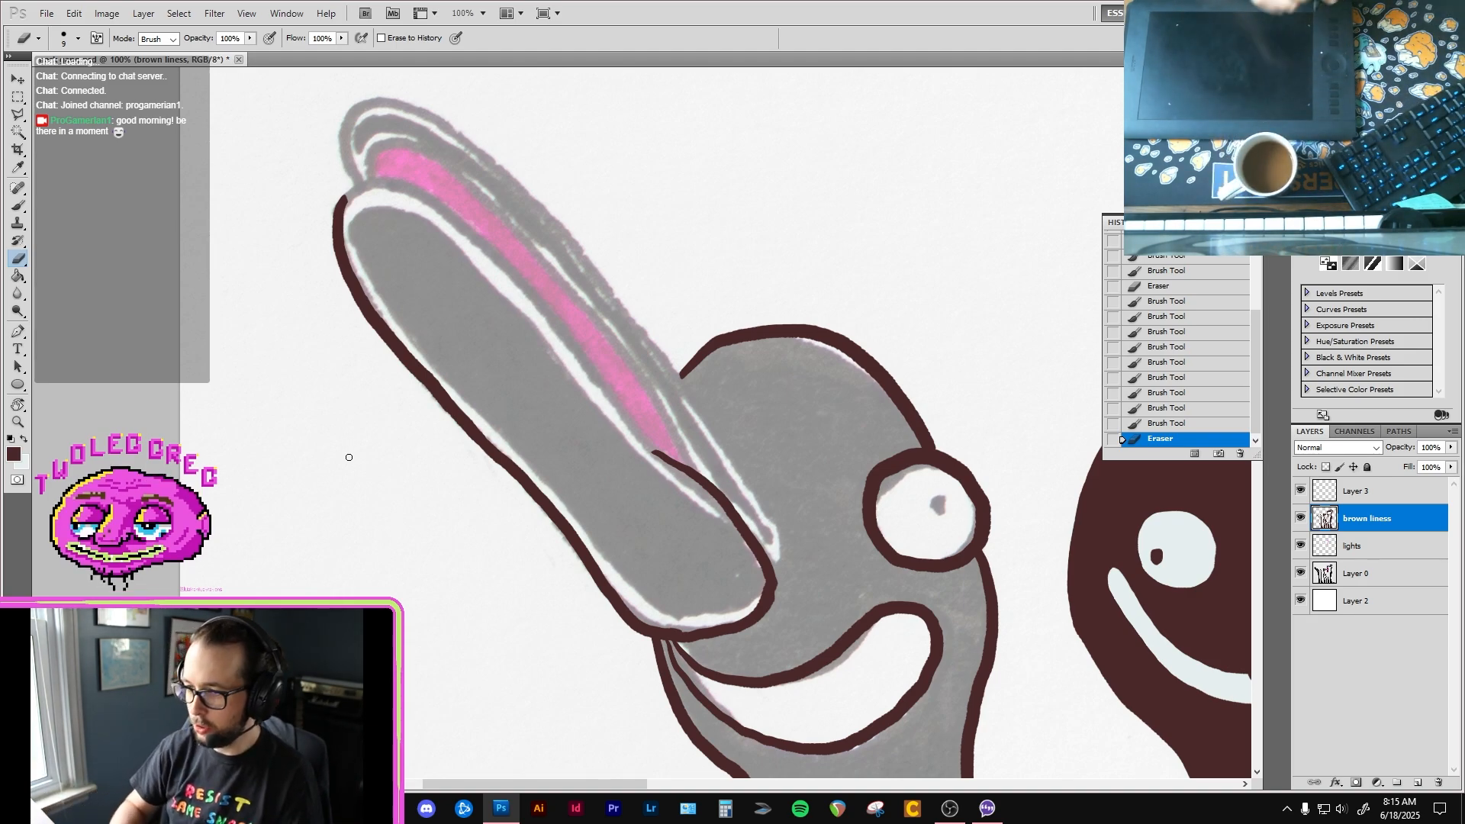
# Step: Extend the lower beak's outline along the base of the pink area and trim the line at the beak's rounded end
pyautogui.press('b')
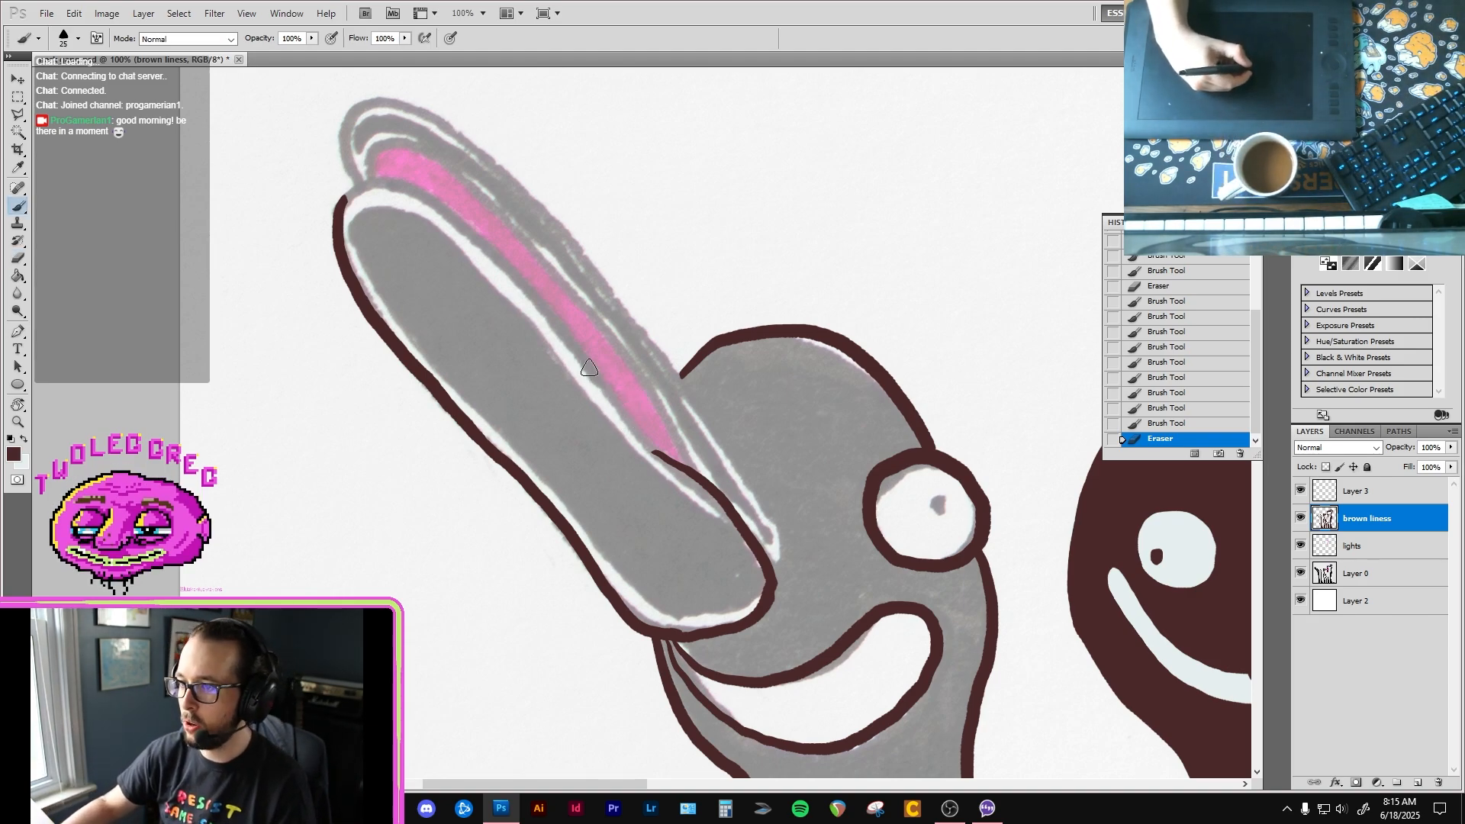
pyautogui.moveTo(573, 346); pyautogui.dragTo(707, 488)
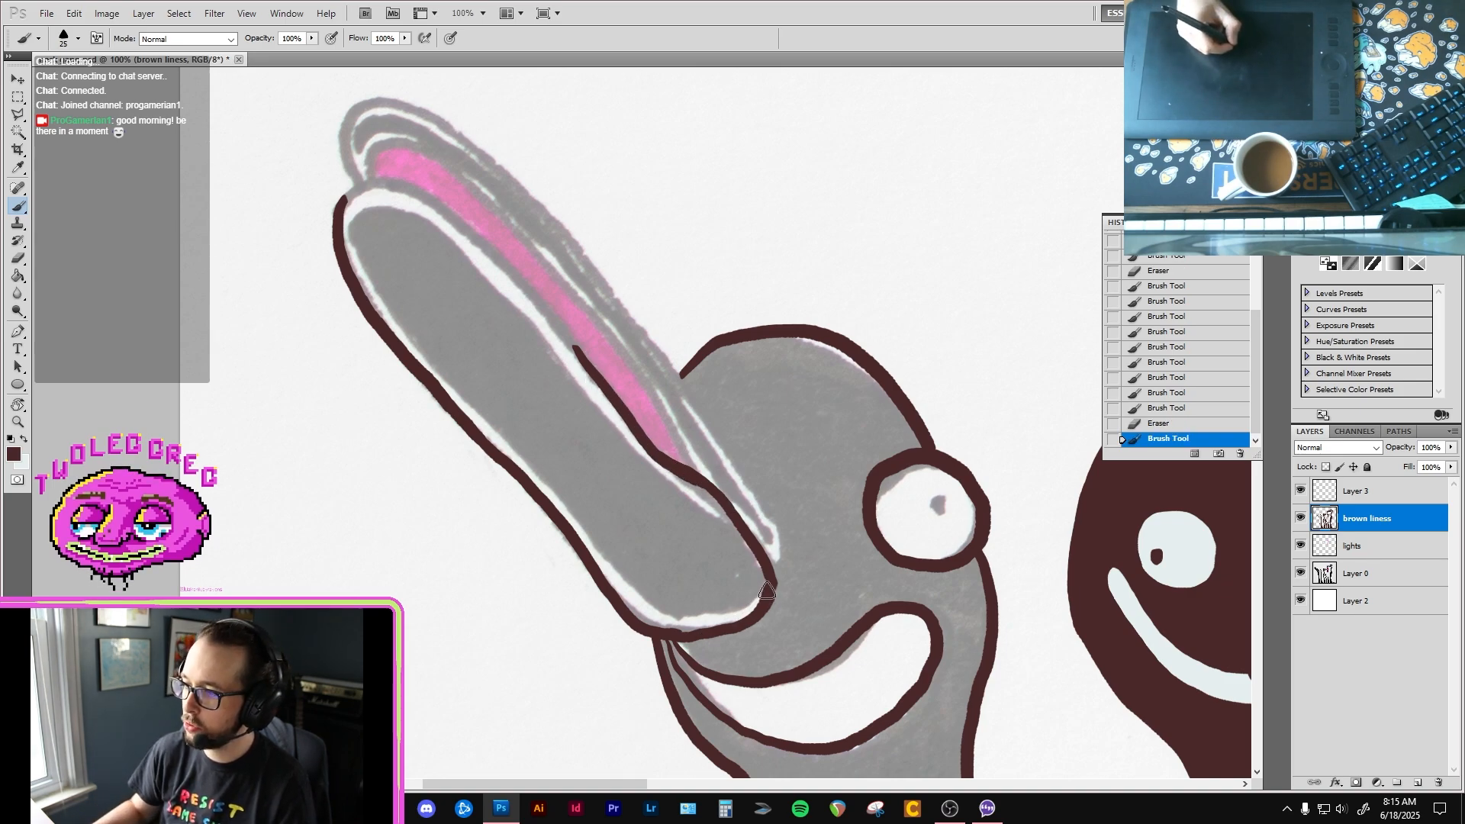
pyautogui.press('e')
pyautogui.moveTo(764, 605); pyautogui.dragTo(765, 570)
pyautogui.press('b')
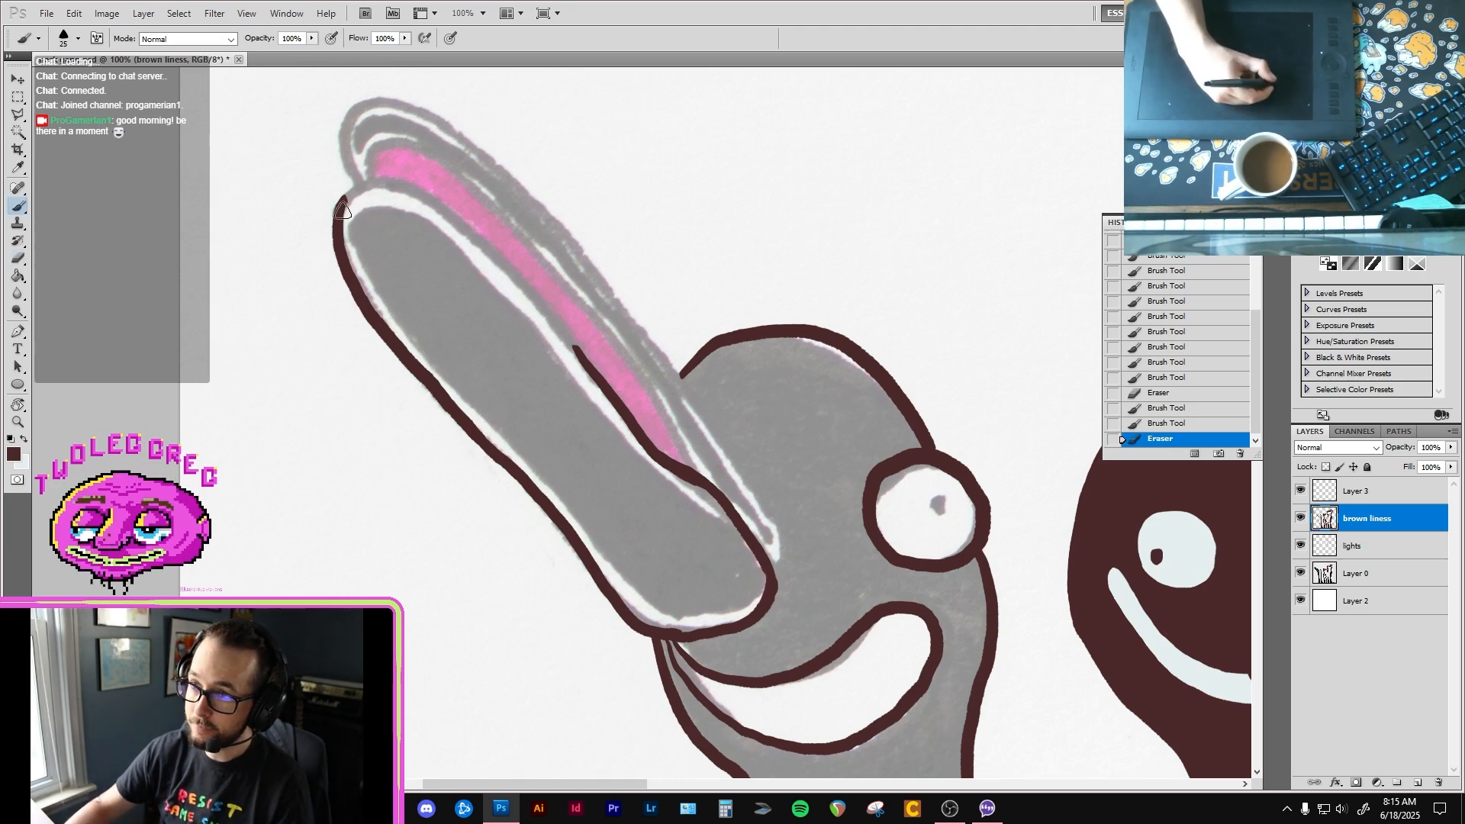
# Step: Close the lower beak's outline around its tip and along the pink area, smoothing the join with brush and eraser
pyautogui.moveTo(342, 210)
pyautogui.mouseDown()
pyautogui.moveTo(349, 191)
pyautogui.moveTo(385, 182)
pyautogui.moveTo(413, 195)
pyautogui.moveTo(393, 183)
pyautogui.moveTo(450, 213)
pyautogui.moveTo(530, 298)
pyautogui.mouseUp()
pyautogui.hotkey('ctrl', 'z')
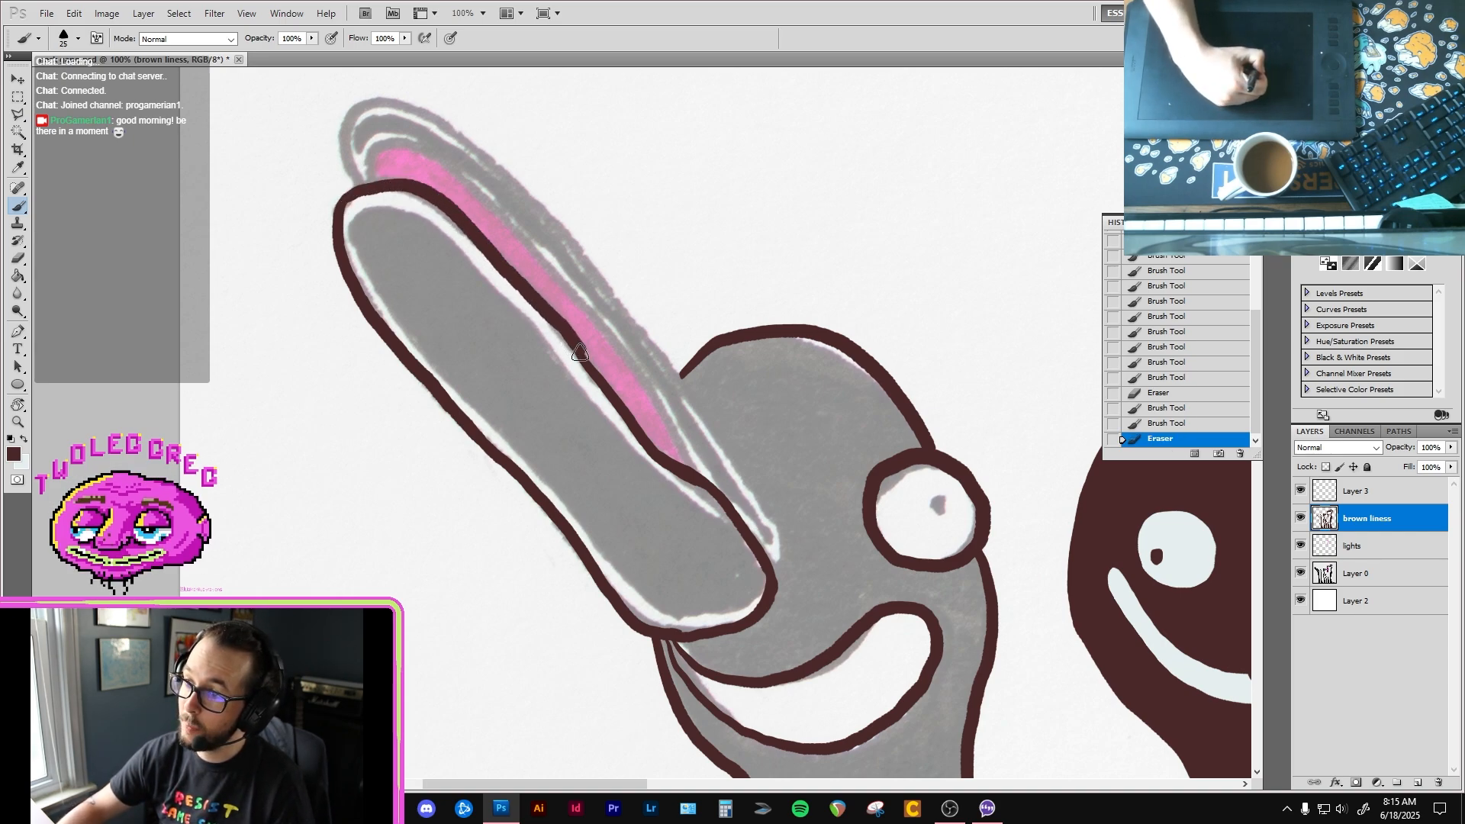
pyautogui.moveTo(594, 377); pyautogui.dragTo(607, 409)
pyautogui.press('e')
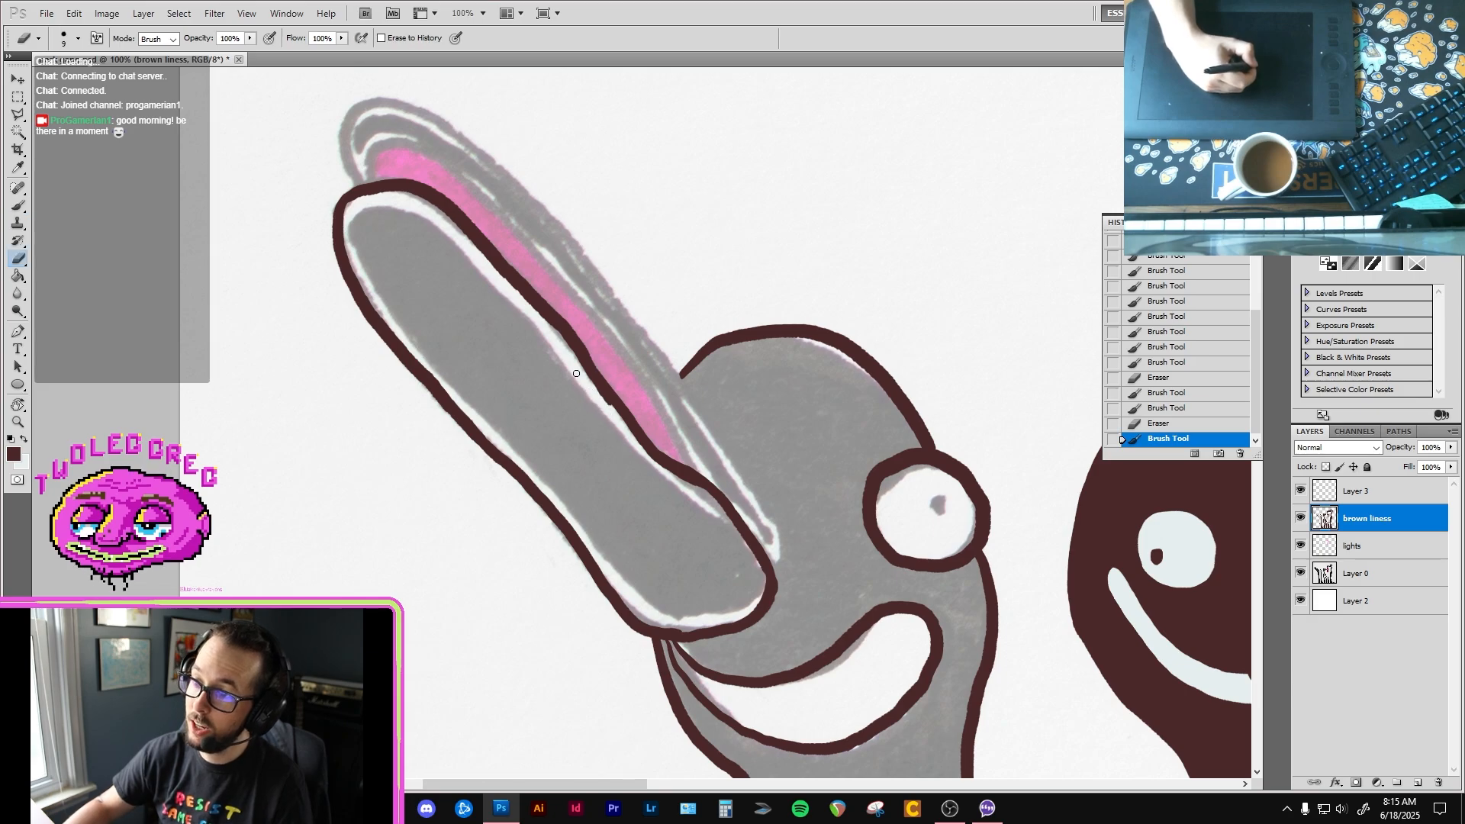
pyautogui.click(608, 409)
# Step: Outline the outer edge of the first bird's upper beak in dark brown from its base around the tip
pyautogui.press('b')
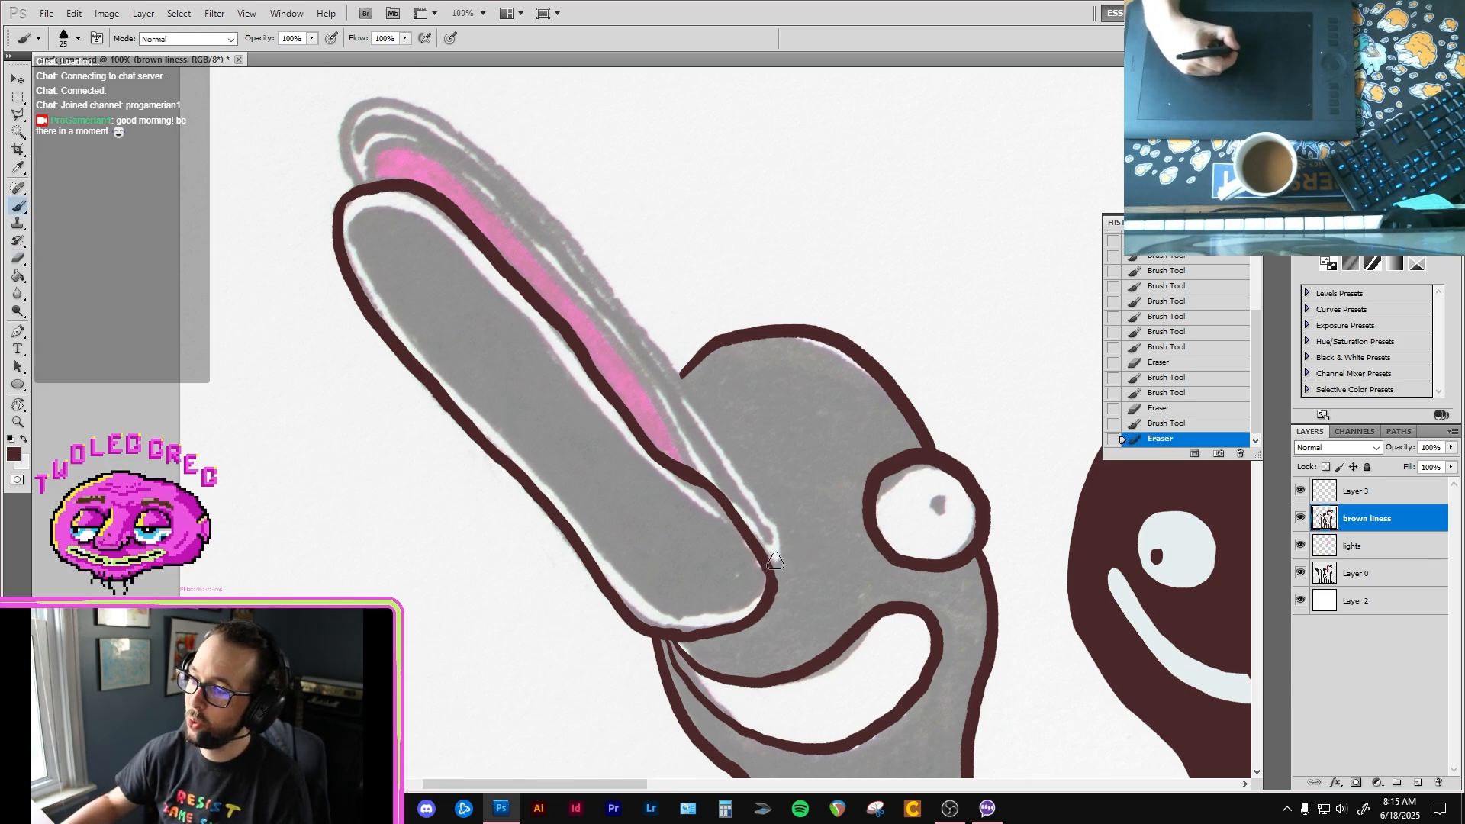
pyautogui.moveTo(746, 477); pyautogui.dragTo(667, 360)
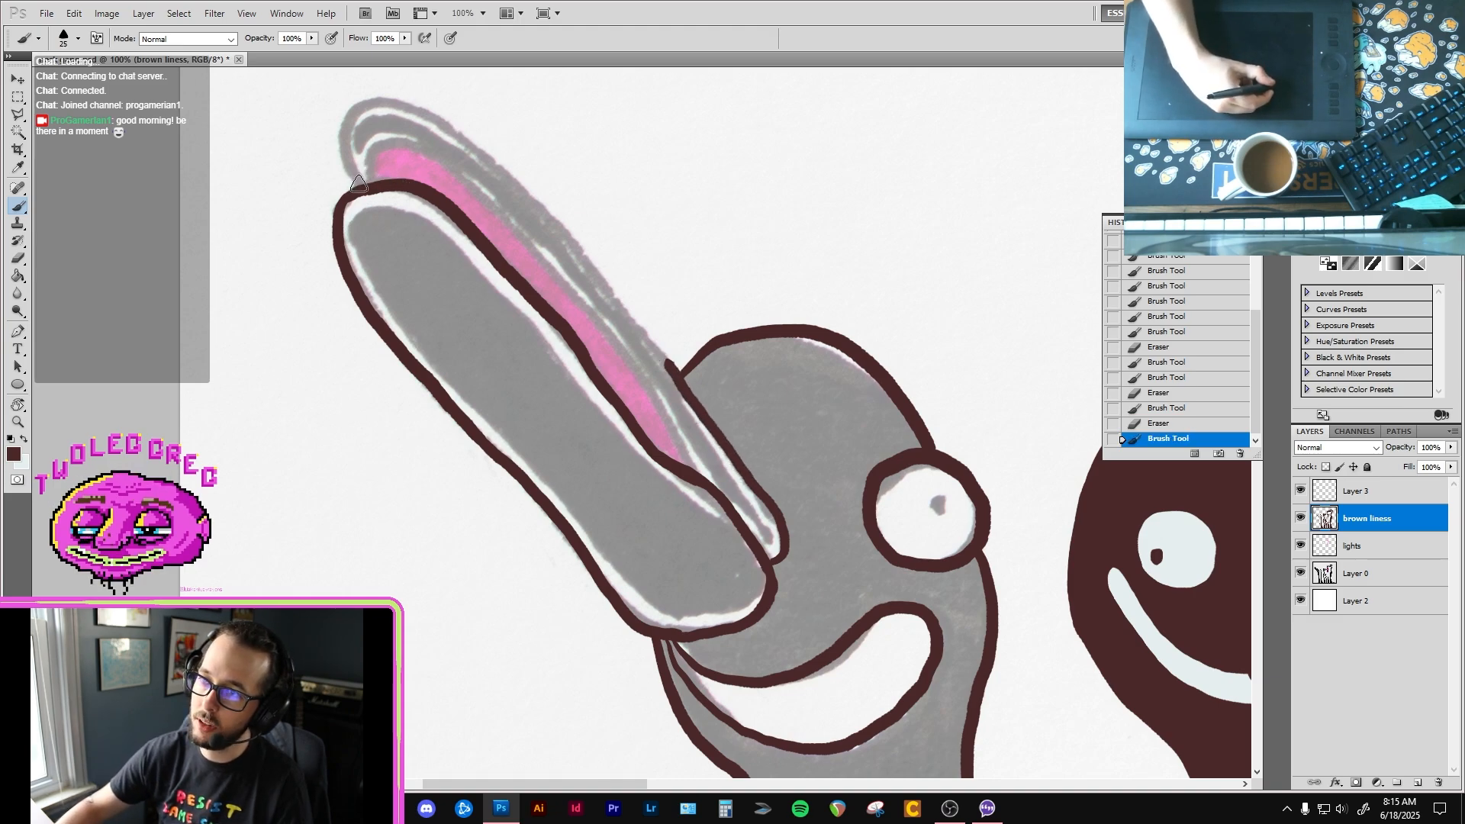
pyautogui.moveTo(358, 186)
pyautogui.mouseDown()
pyautogui.moveTo(341, 122)
pyautogui.moveTo(355, 108)
pyautogui.moveTo(432, 117)
pyautogui.moveTo(544, 211)
pyautogui.moveTo(684, 382)
pyautogui.mouseUp()
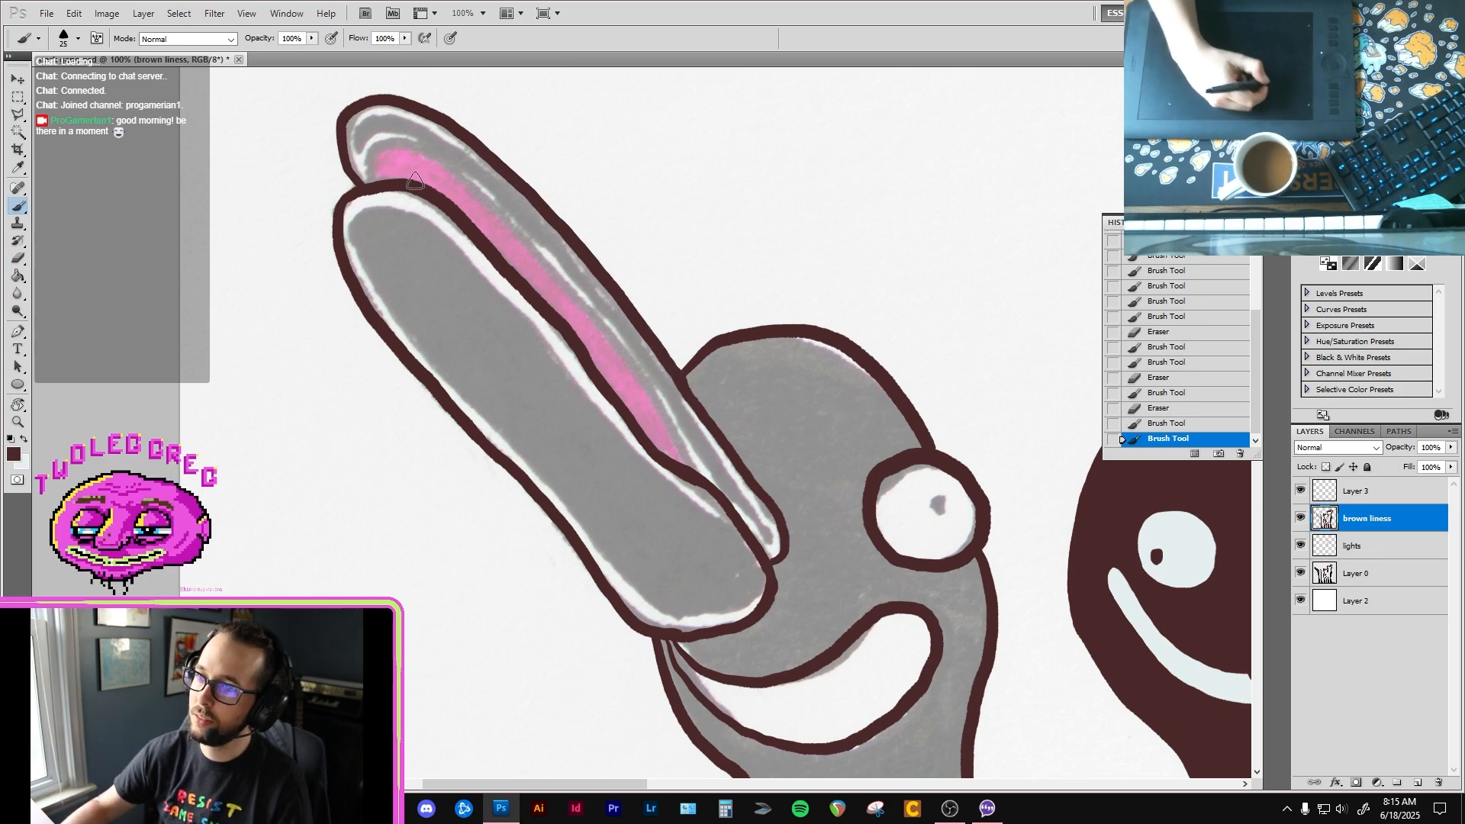
# Step: Outline the upper edge of the pink area between the beak halves in dark brown and thicken its ends
pyautogui.moveTo(373, 182)
pyautogui.mouseDown()
pyautogui.moveTo(374, 157)
pyautogui.moveTo(417, 152)
pyautogui.moveTo(478, 194)
pyautogui.moveTo(637, 366)
pyautogui.moveTo(691, 468)
pyautogui.mouseUp()
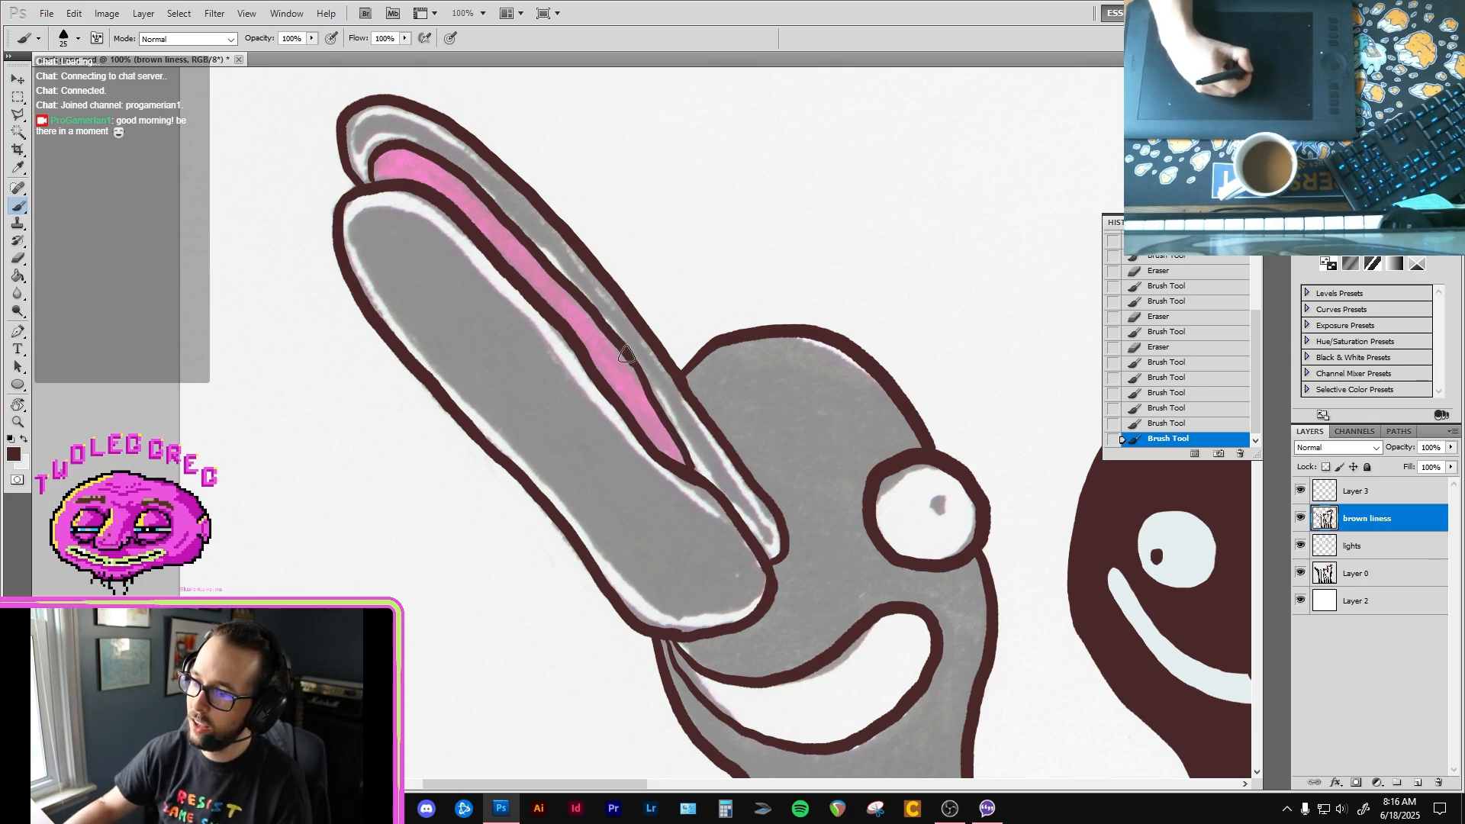
pyautogui.moveTo(621, 349); pyautogui.dragTo(694, 471)
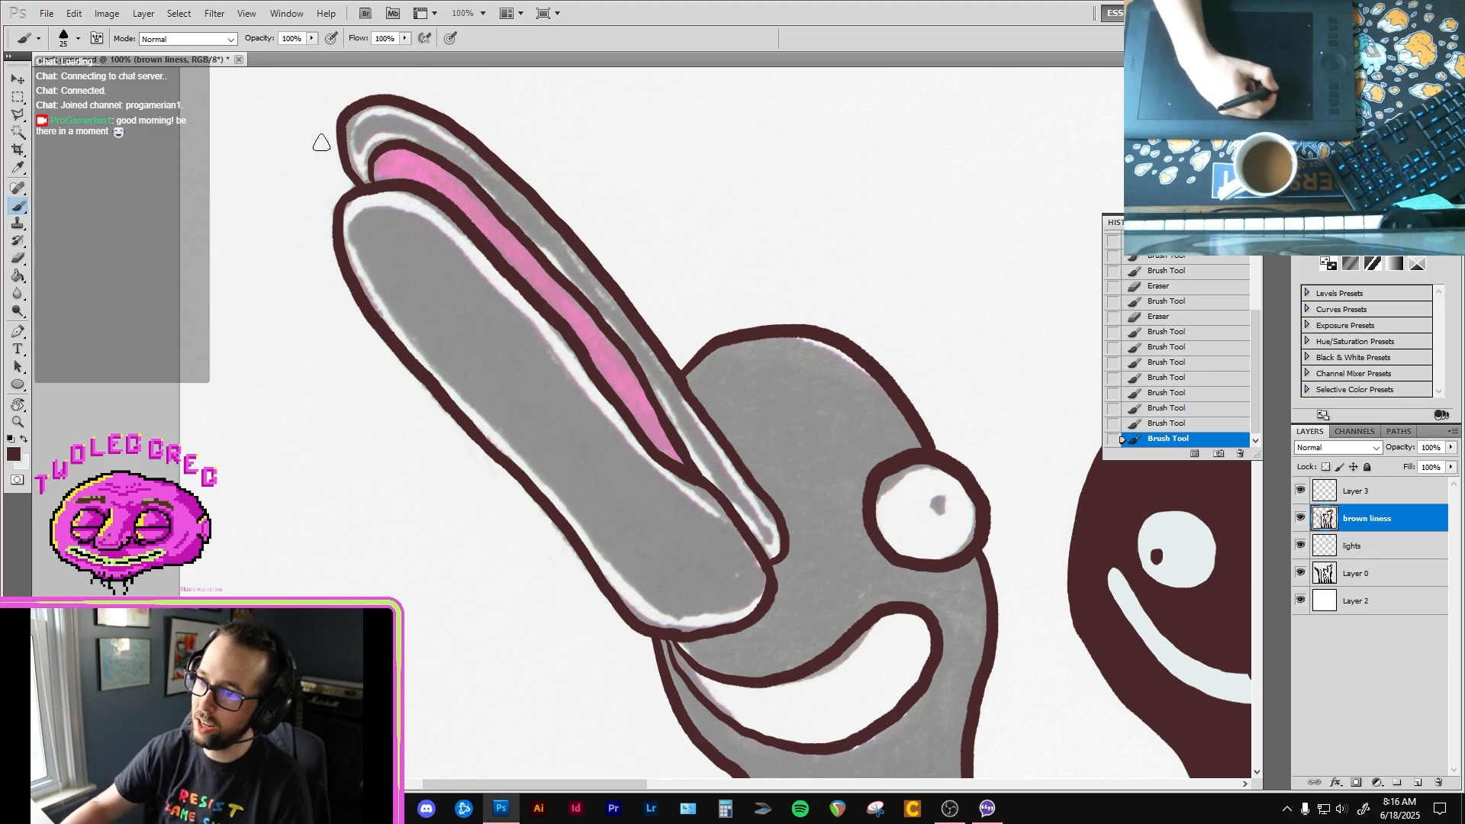
pyautogui.moveTo(371, 175); pyautogui.dragTo(372, 185)
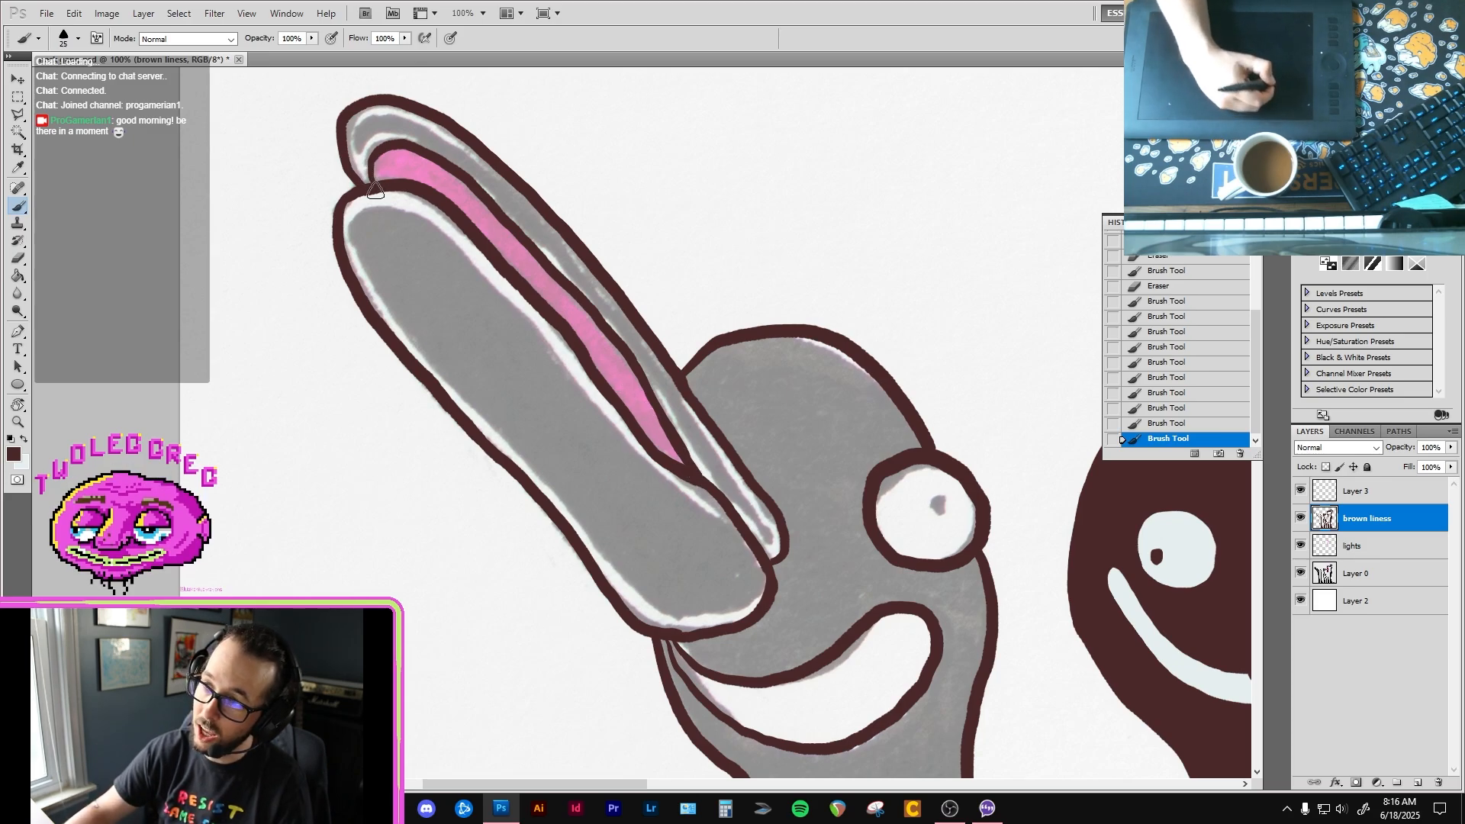
# Step: Fill the first bird's upper beak with dark brown and paint over the thin seams left inside it
pyautogui.press('g')
pyautogui.click(731, 477)
pyautogui.press('b')
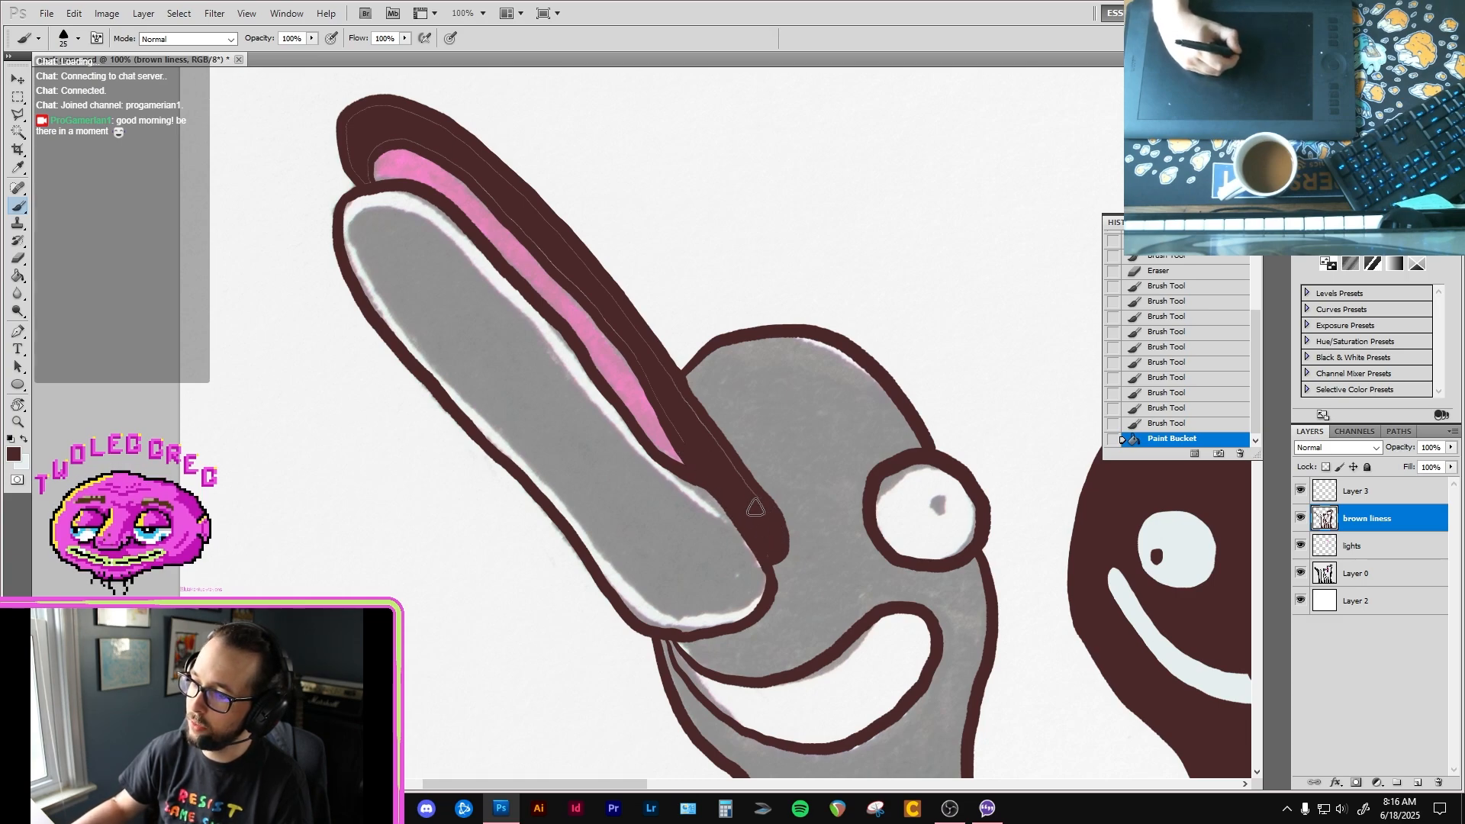
pyautogui.moveTo(766, 550); pyautogui.dragTo(691, 441)
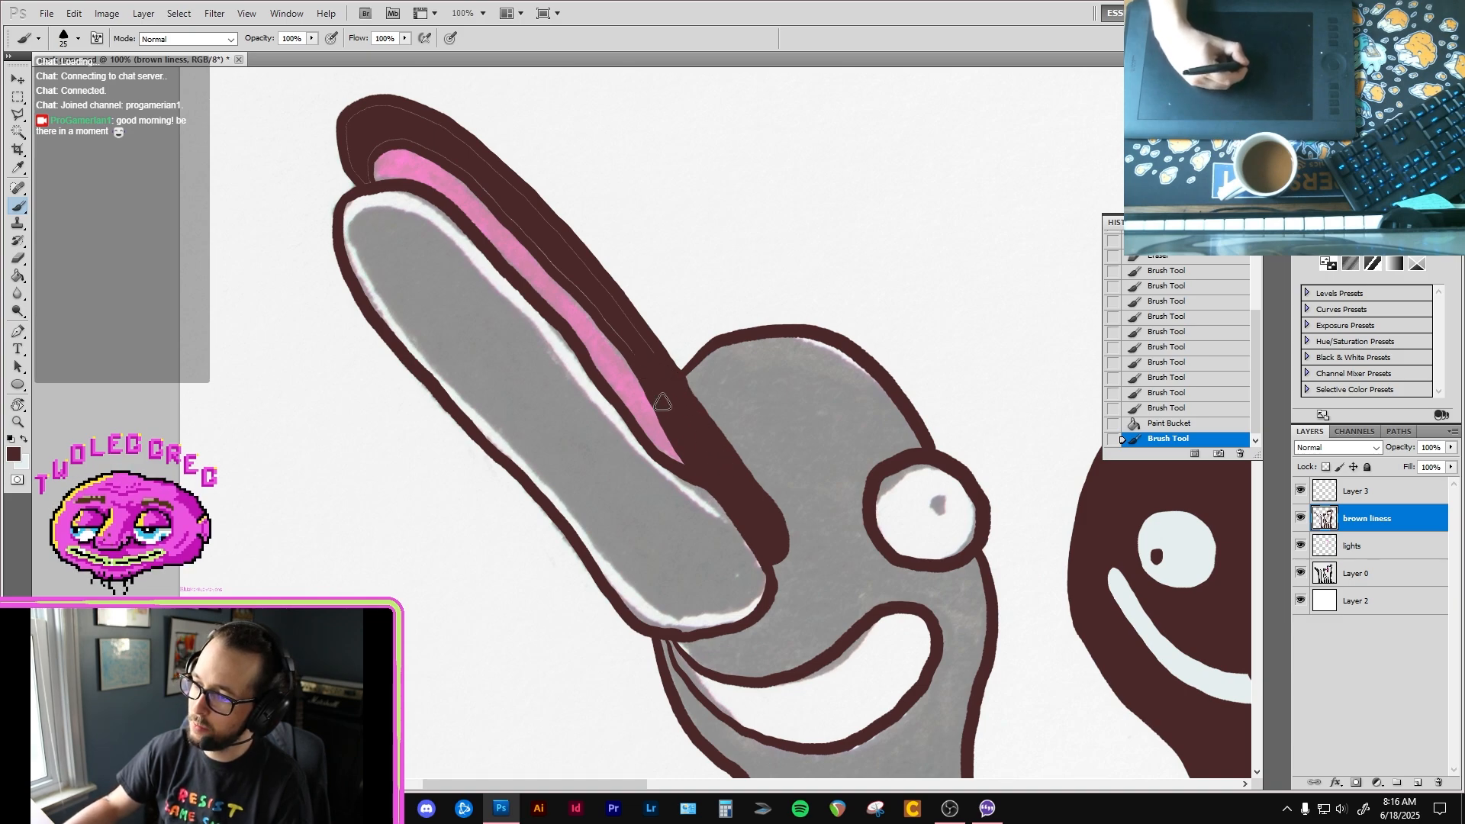
pyautogui.moveTo(645, 358); pyautogui.dragTo(584, 283)
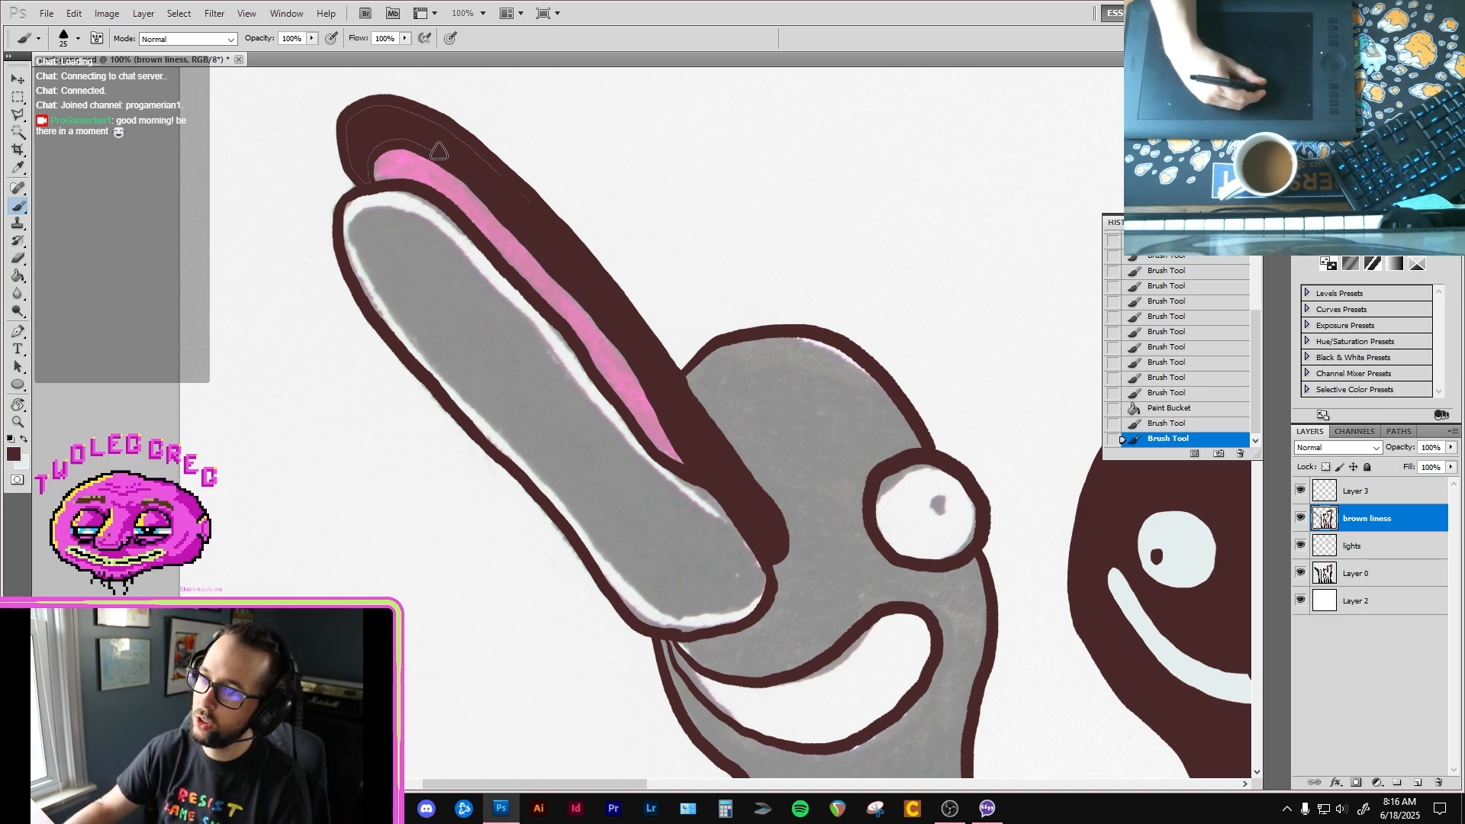
pyautogui.moveTo(439, 151)
pyautogui.mouseDown()
pyautogui.moveTo(529, 216)
pyautogui.moveTo(448, 143)
pyautogui.mouseUp()
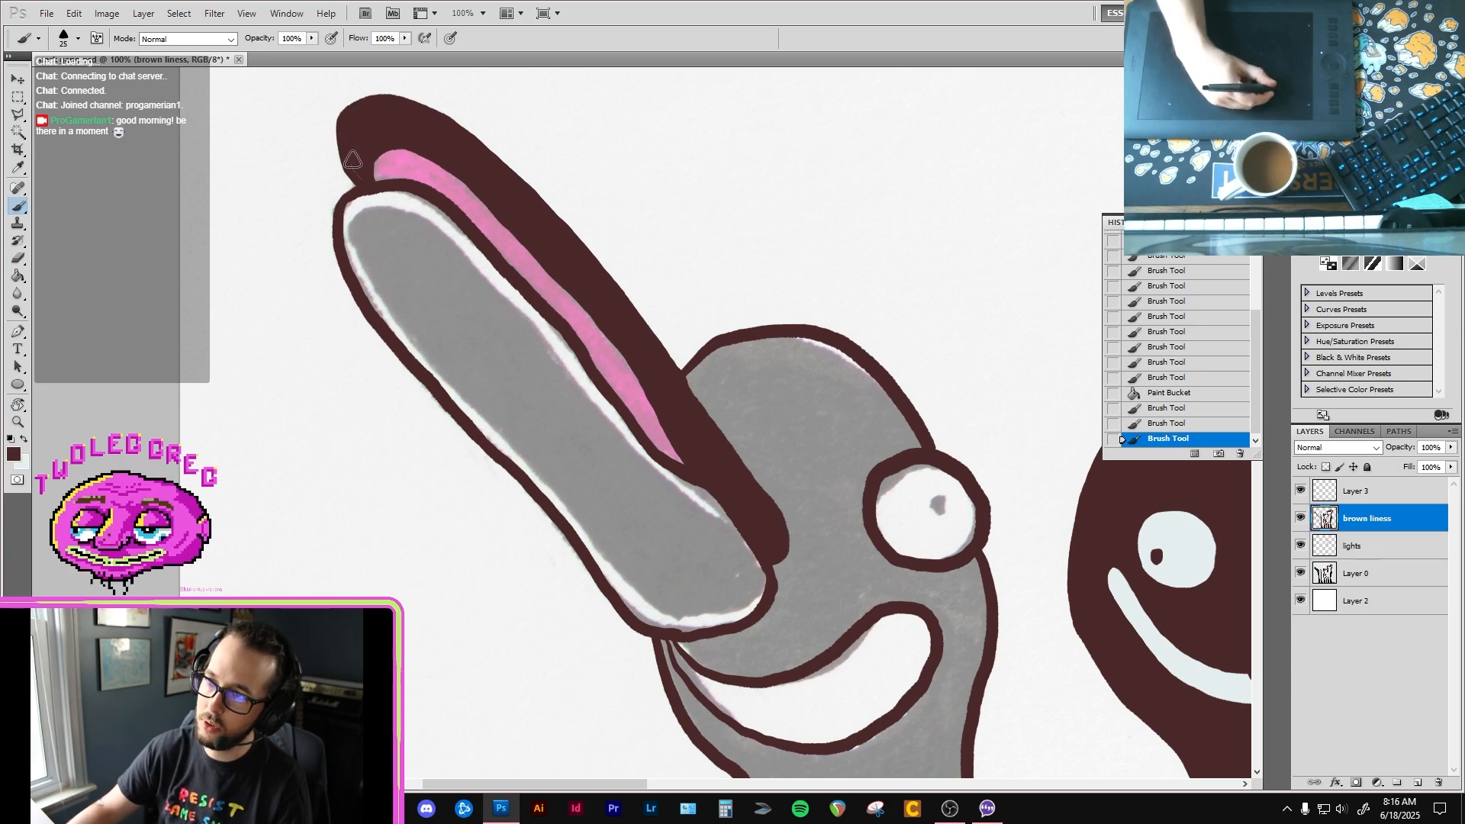
pyautogui.moveTo(352, 161); pyautogui.dragTo(361, 178)
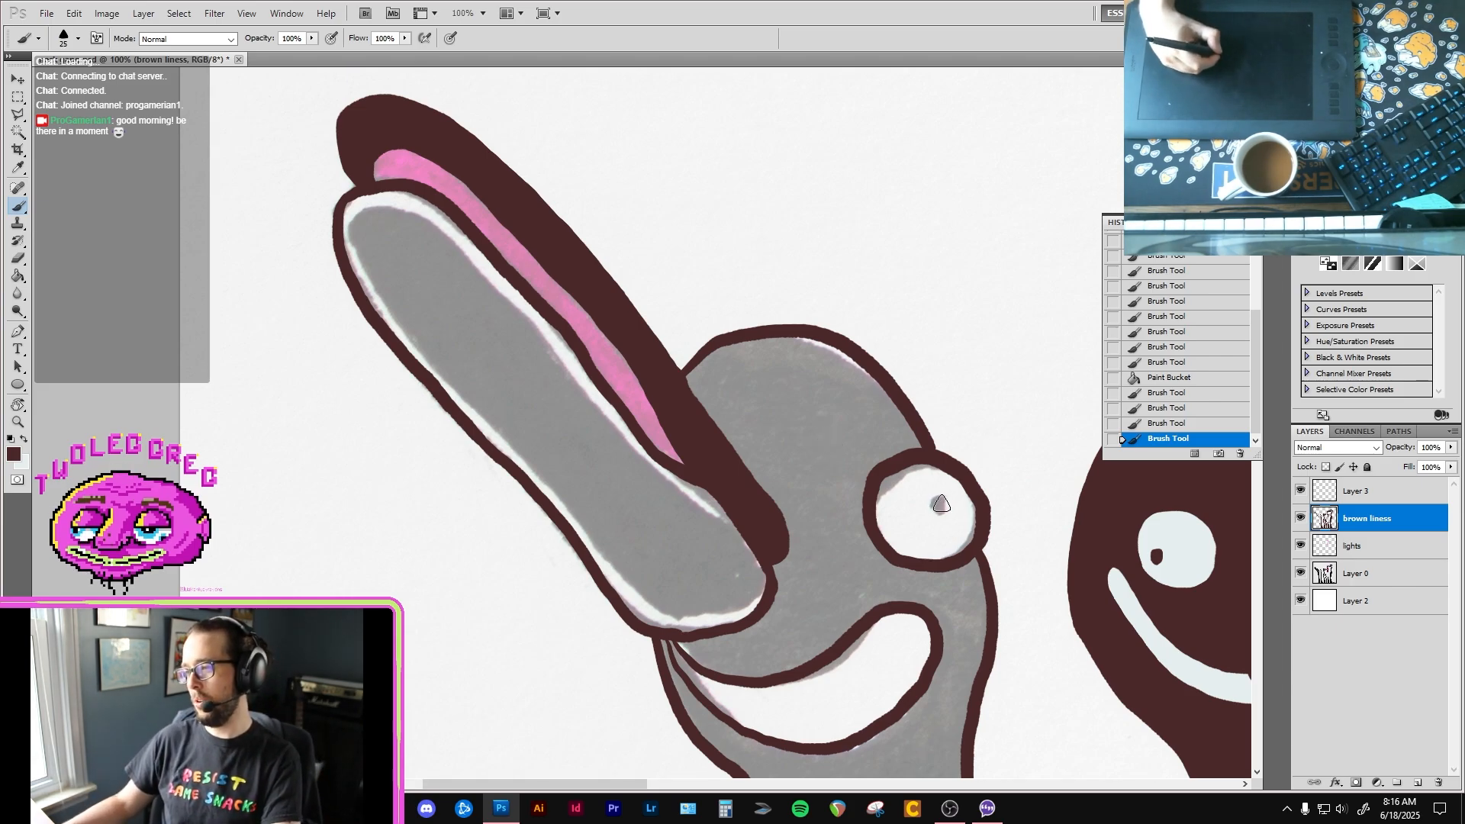
# Step: Paint the first bird's pupil in dark brown, erasing the first attempt and redrawing it
pyautogui.moveTo(941, 502); pyautogui.dragTo(941, 505)
pyautogui.press('e')
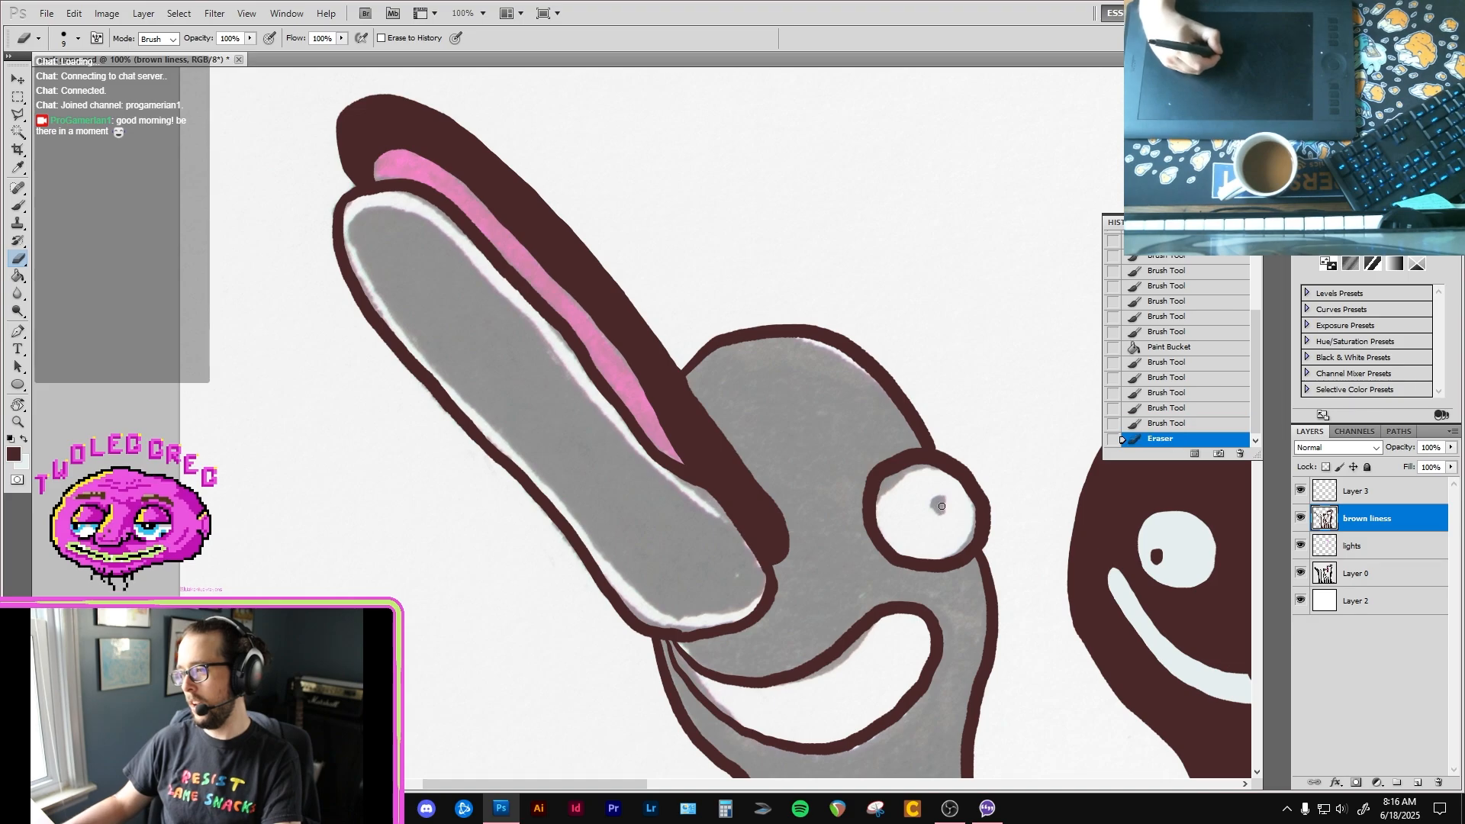
pyautogui.press('b')
pyautogui.moveTo(938, 504); pyautogui.dragTo(941, 508)
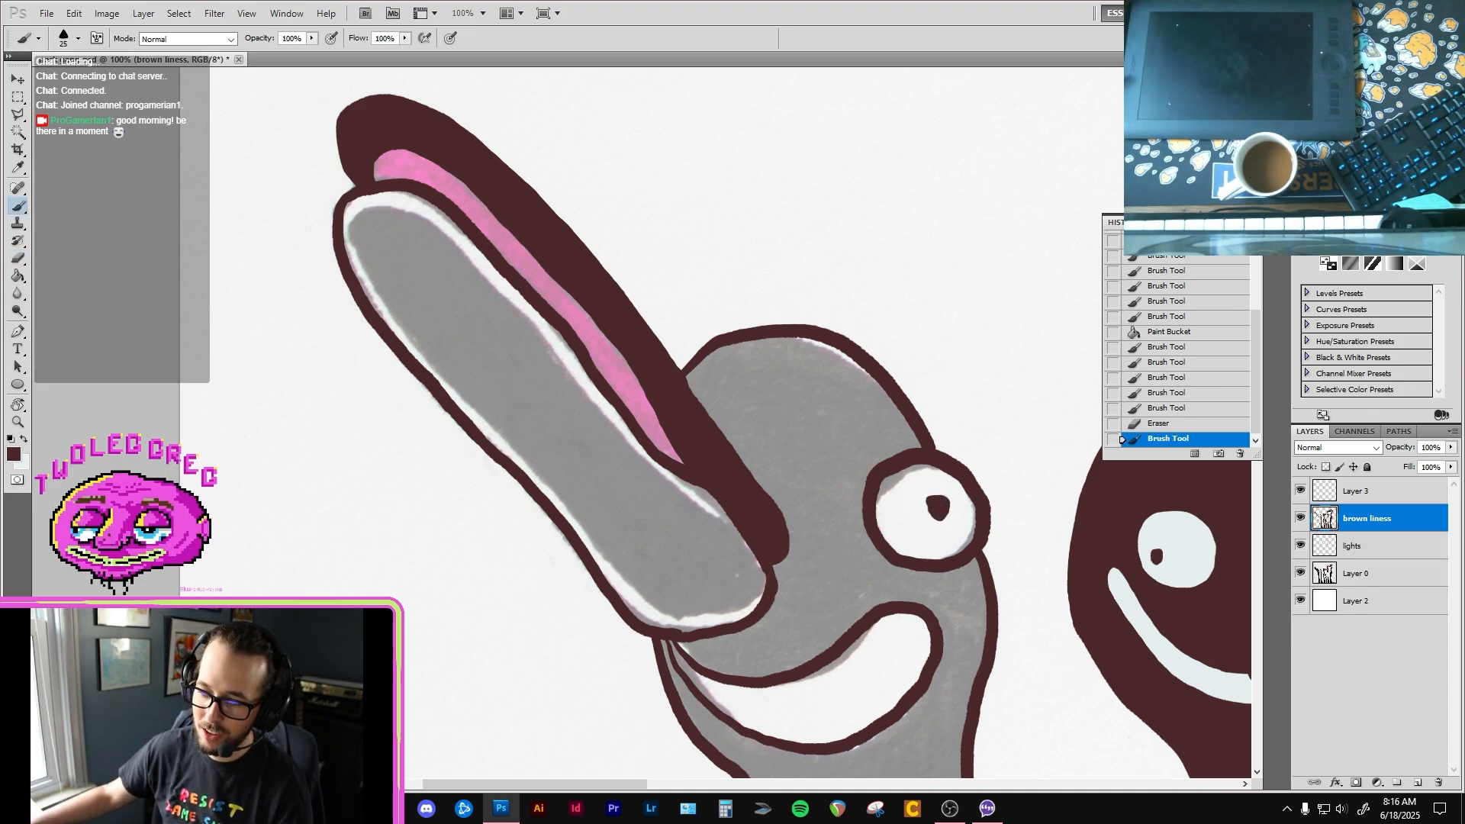
# Step: Switch to the browser and open the YouTube Watch later playlist
pyautogui.hotkey('alt', 'Tab')
pyautogui.moveTo(662, 569); pyautogui.dragTo(631, 47)
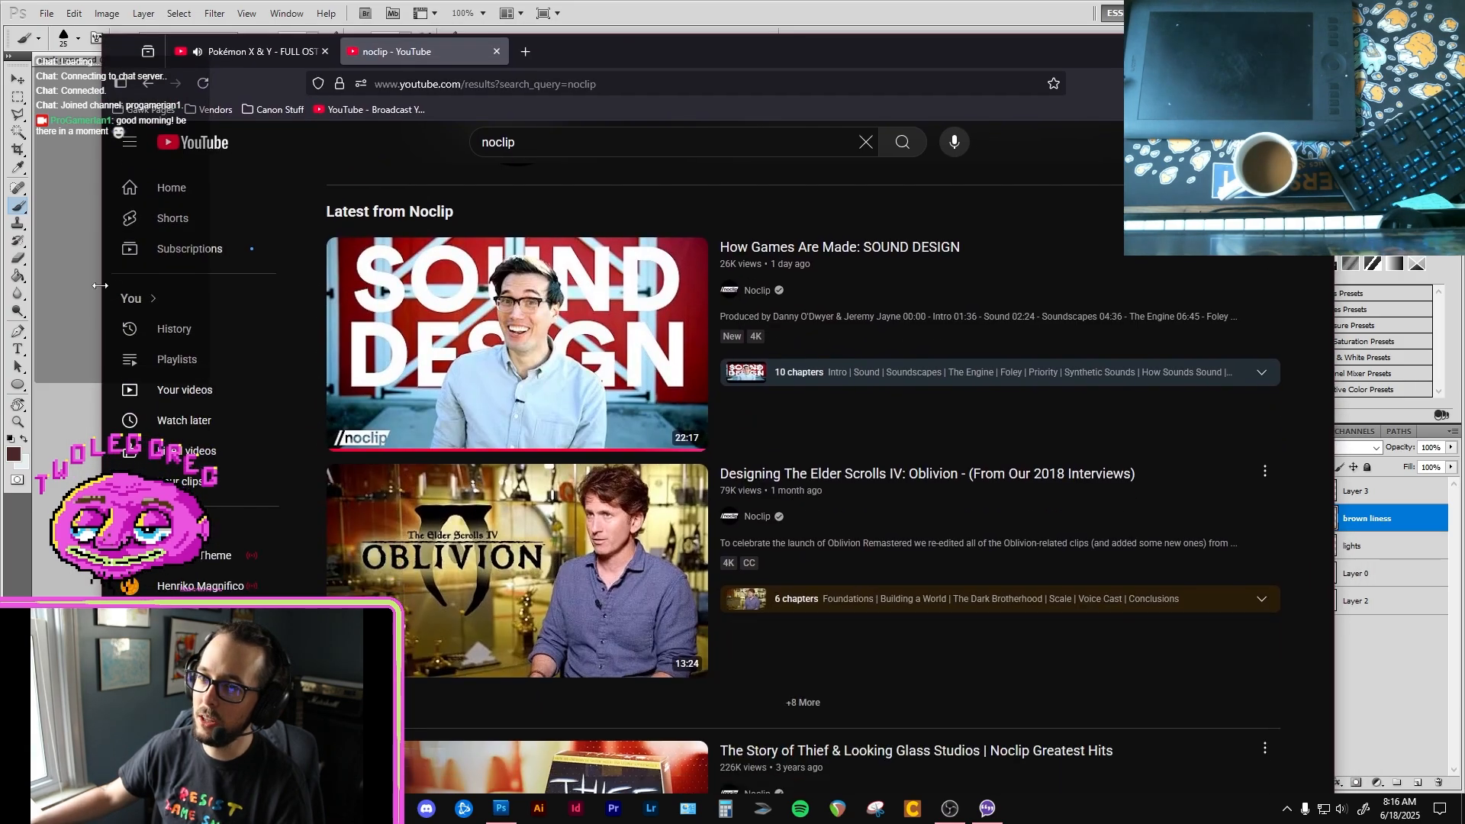
pyautogui.click(175, 346)
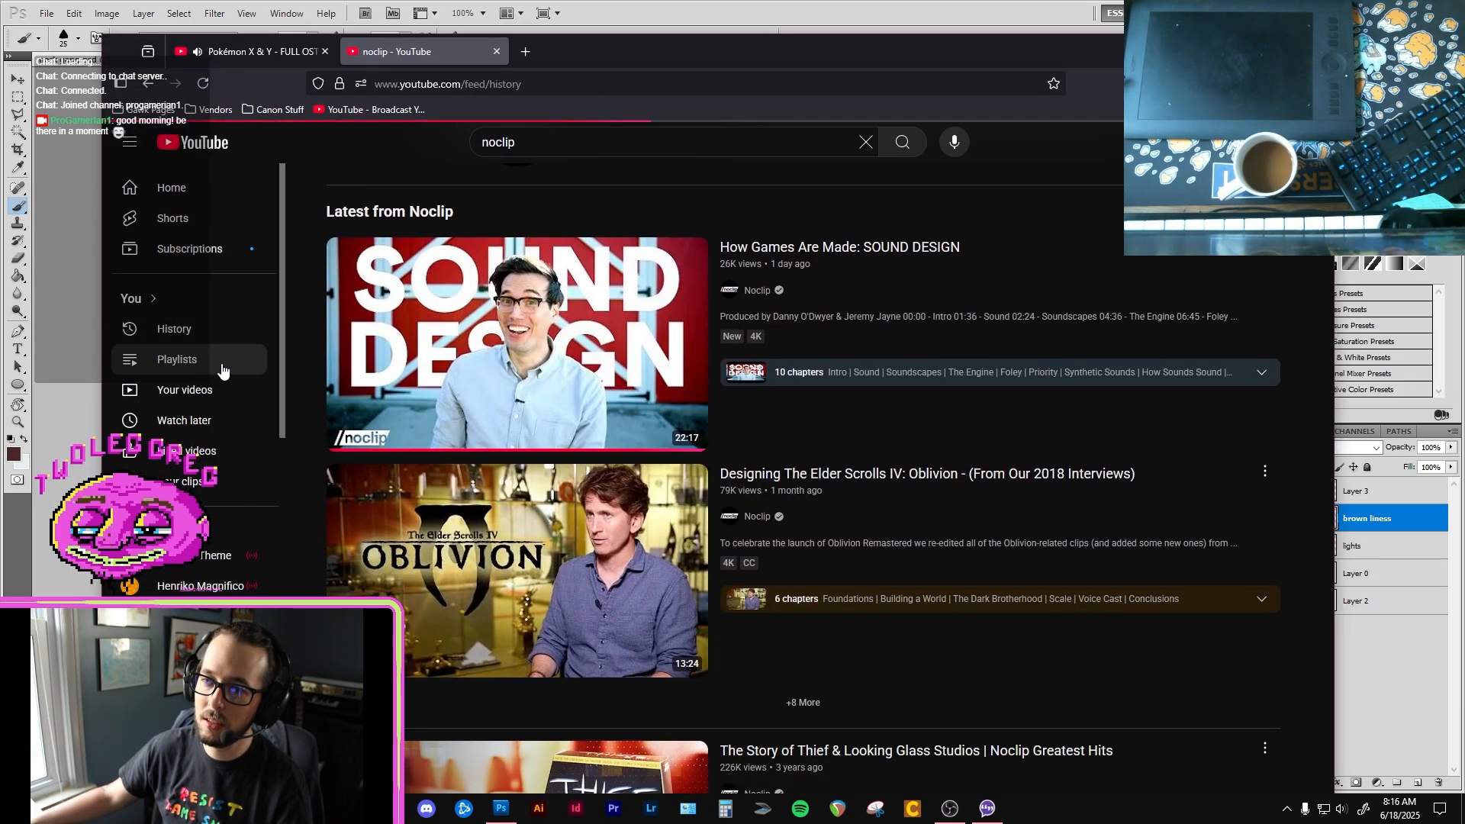
pyautogui.click(184, 420)
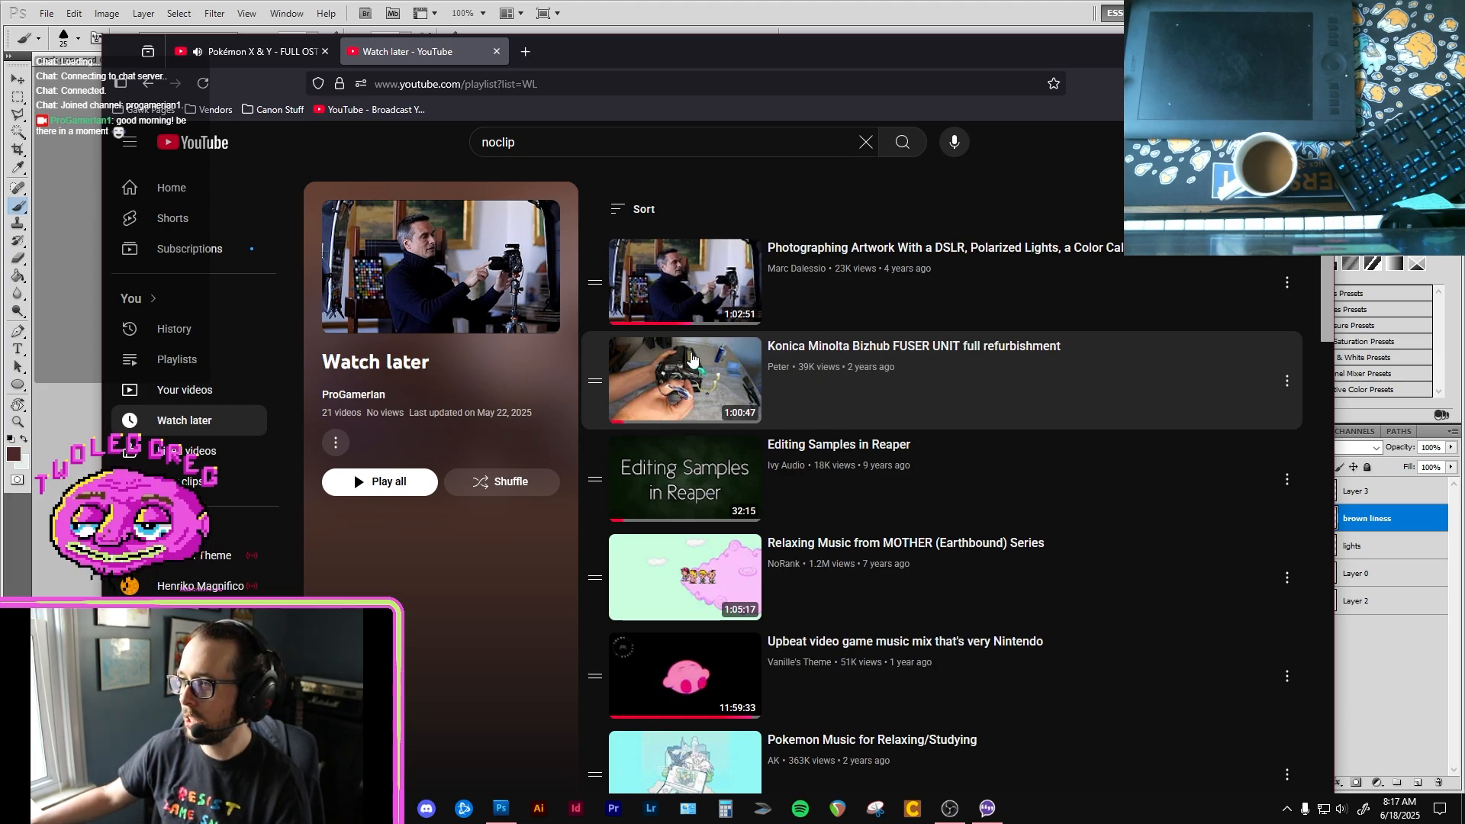
# Step: Move the browser off the drawing and thicken the inner edge of the first bird's lower beak outline in dark brown
pyautogui.moveTo(775, 64); pyautogui.dragTo(737, 667)
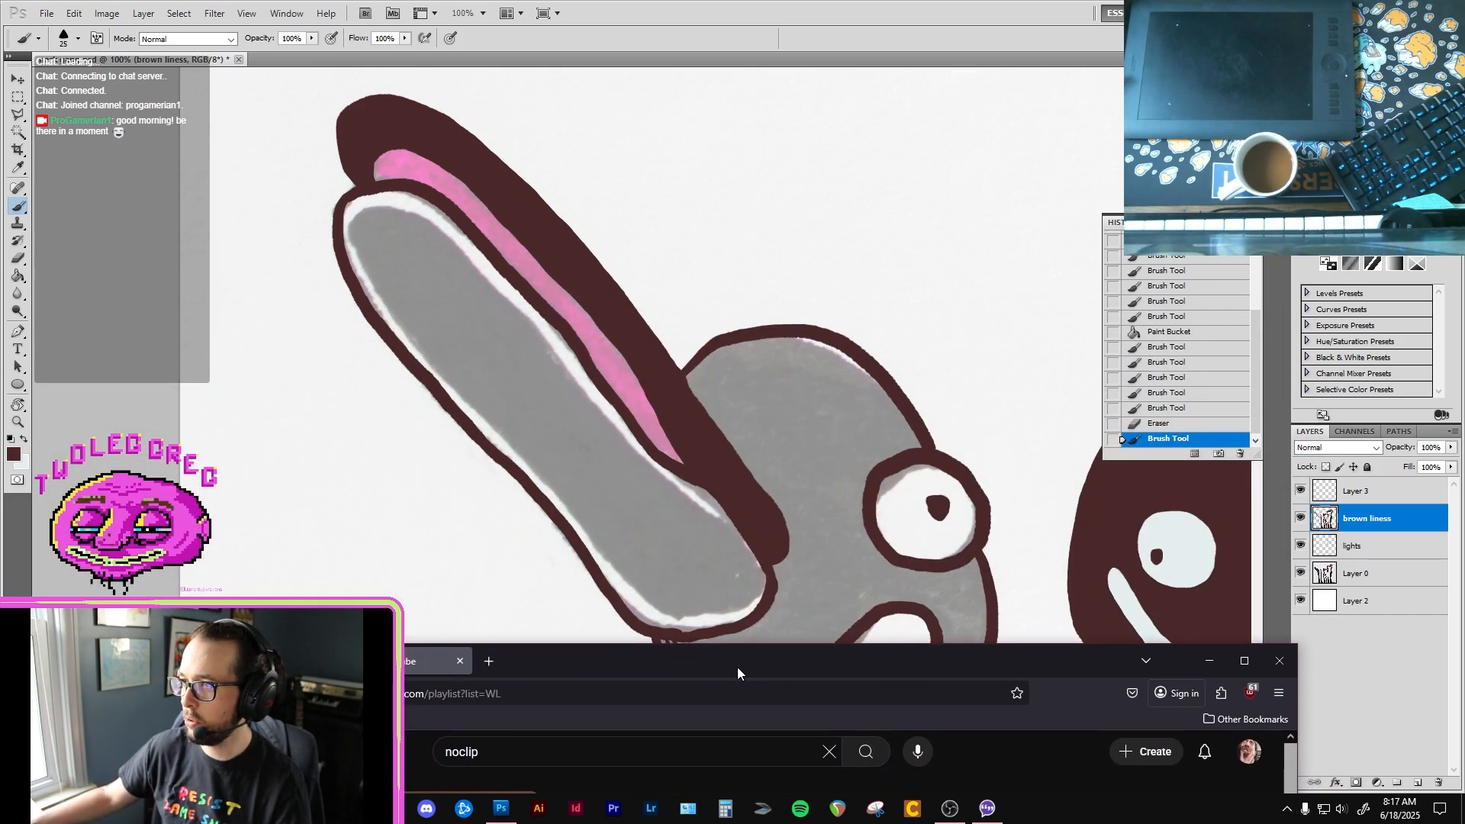
pyautogui.click(711, 2)
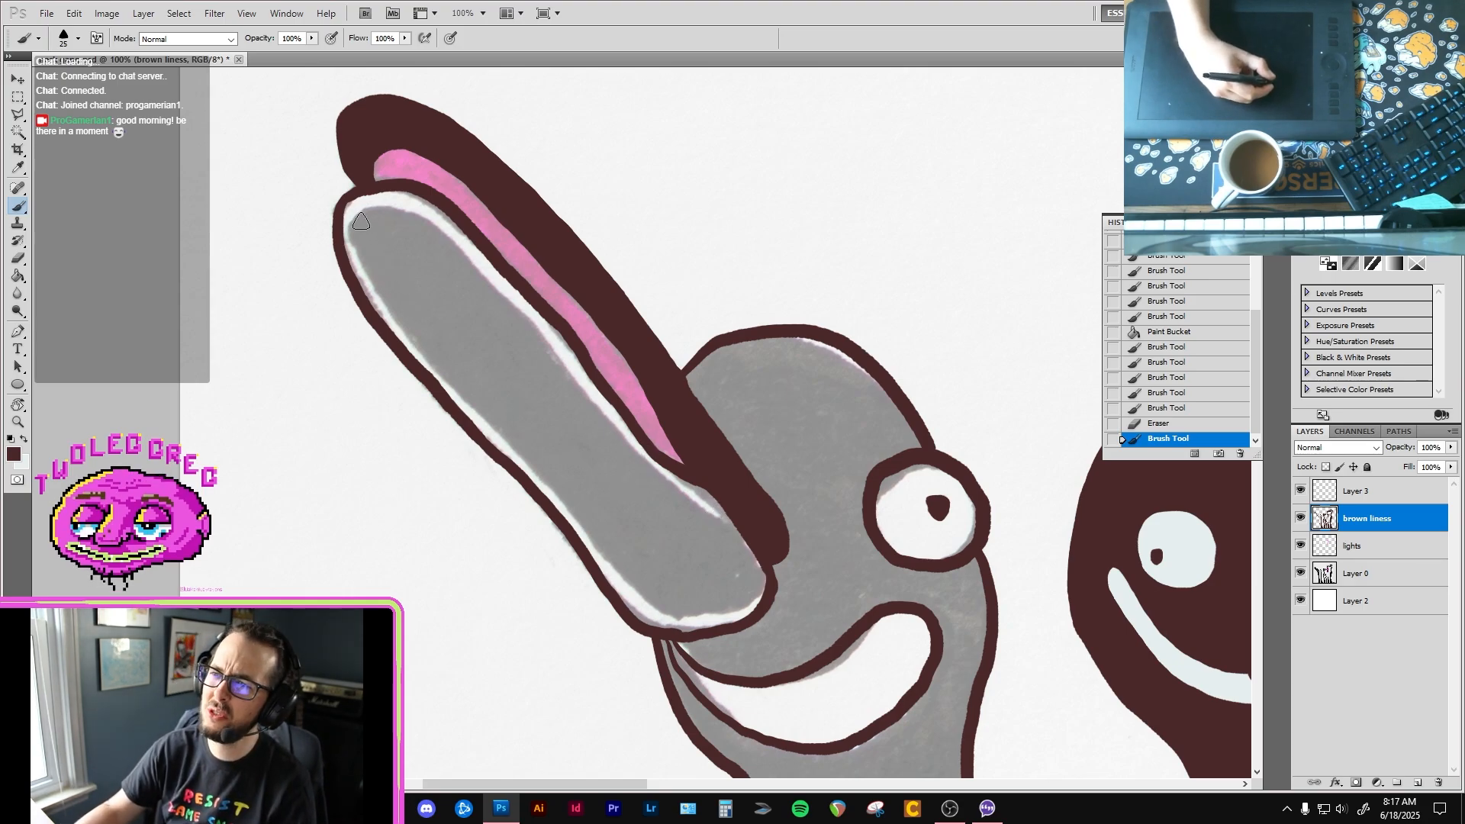
pyautogui.moveTo(351, 216)
pyautogui.mouseDown()
pyautogui.moveTo(370, 293)
pyautogui.moveTo(470, 411)
pyautogui.moveTo(553, 476)
pyautogui.moveTo(487, 436)
pyautogui.moveTo(639, 623)
pyautogui.moveTo(657, 630)
pyautogui.moveTo(615, 560)
pyautogui.moveTo(606, 571)
pyautogui.moveTo(650, 626)
pyautogui.moveTo(741, 618)
pyautogui.moveTo(747, 570)
pyautogui.moveTo(626, 419)
pyautogui.mouseUp()
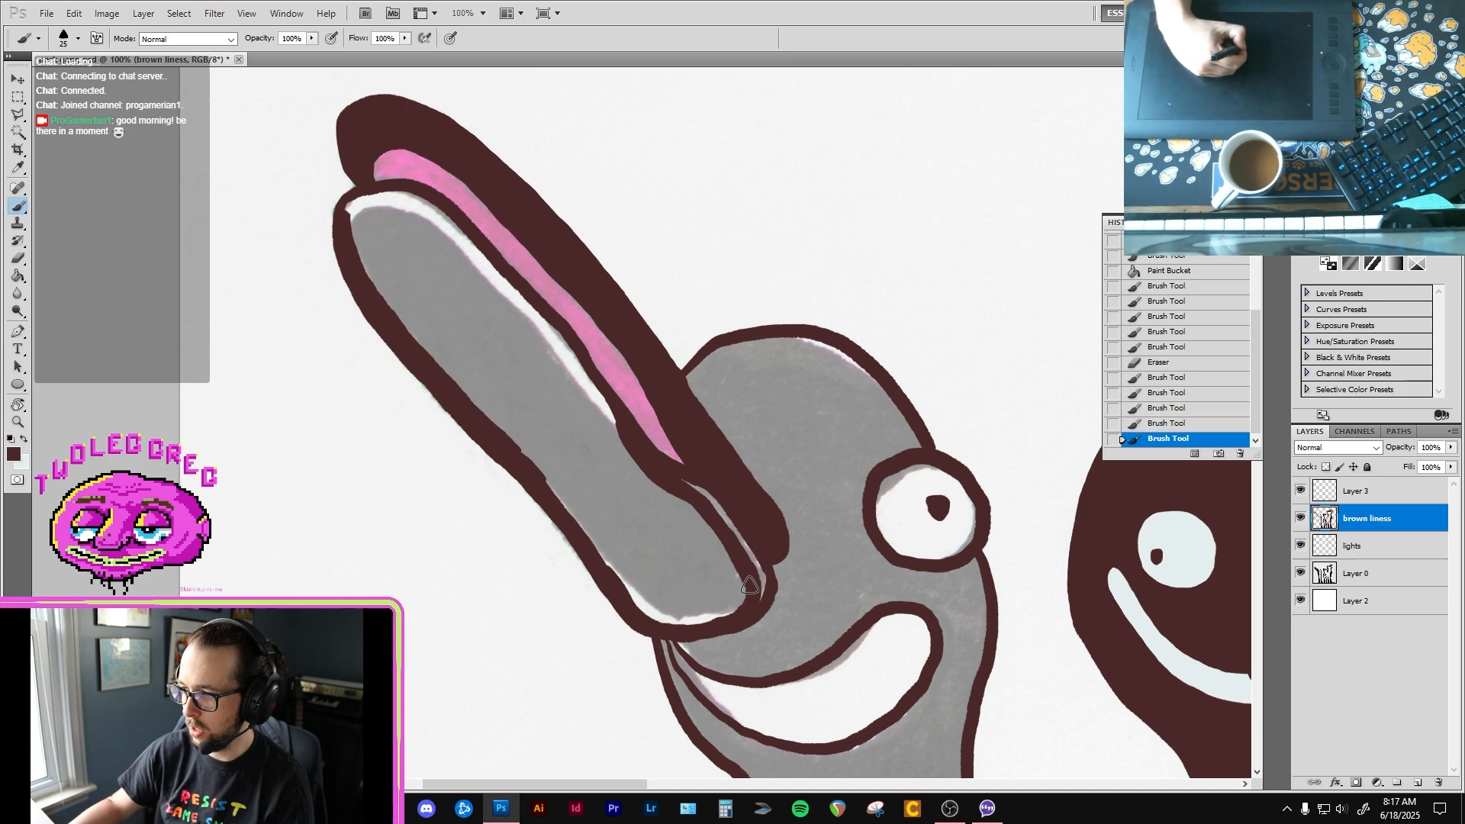
pyautogui.moveTo(749, 585); pyautogui.dragTo(738, 581)
pyautogui.moveTo(595, 543); pyautogui.dragTo(657, 615)
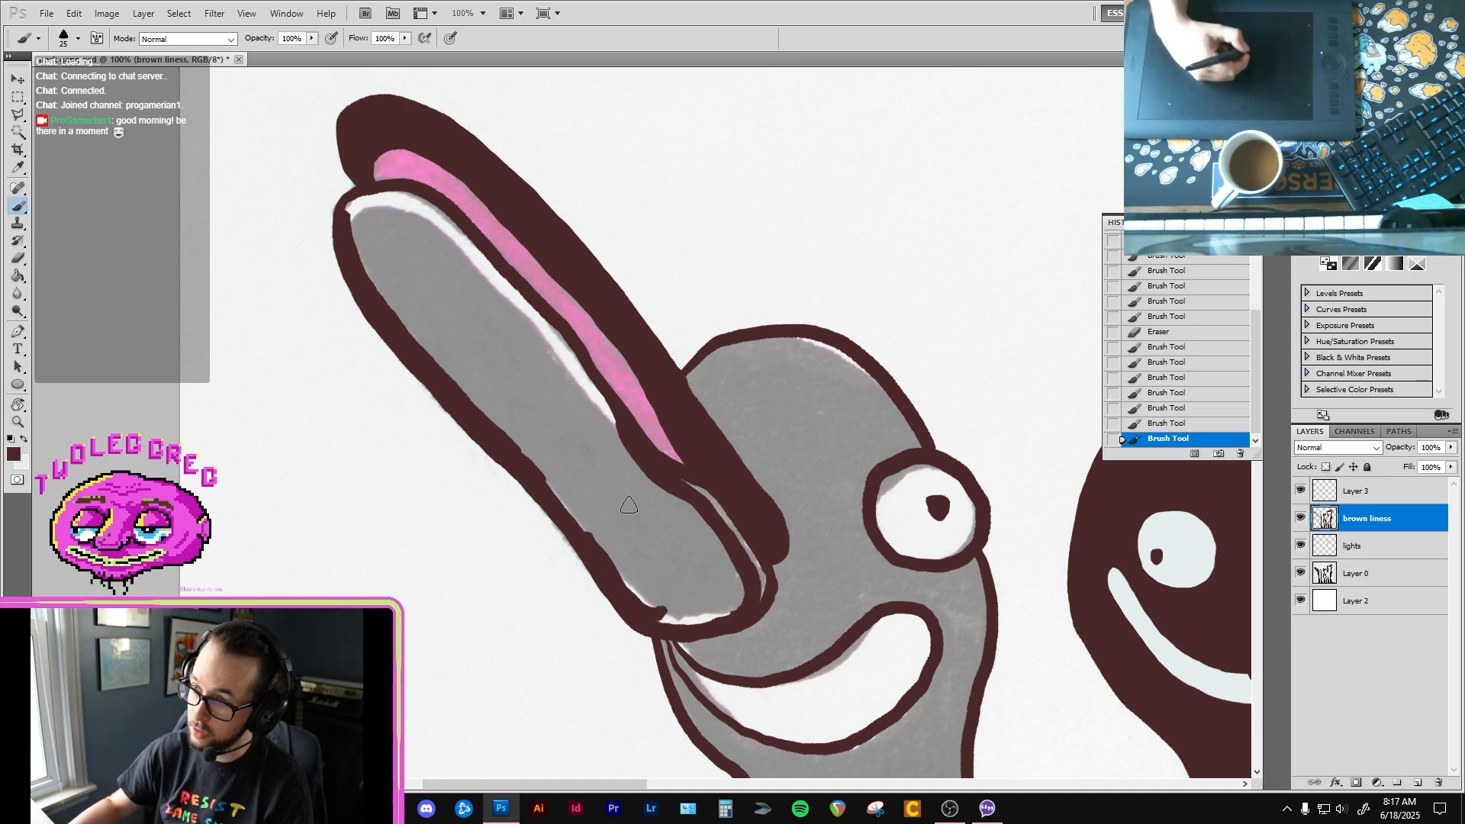
# Step: Fill the first bird's lower beak with dark brown and paint over the thin seams left inside its outline
pyautogui.press('g')
pyautogui.click(519, 345)
pyautogui.press('b')
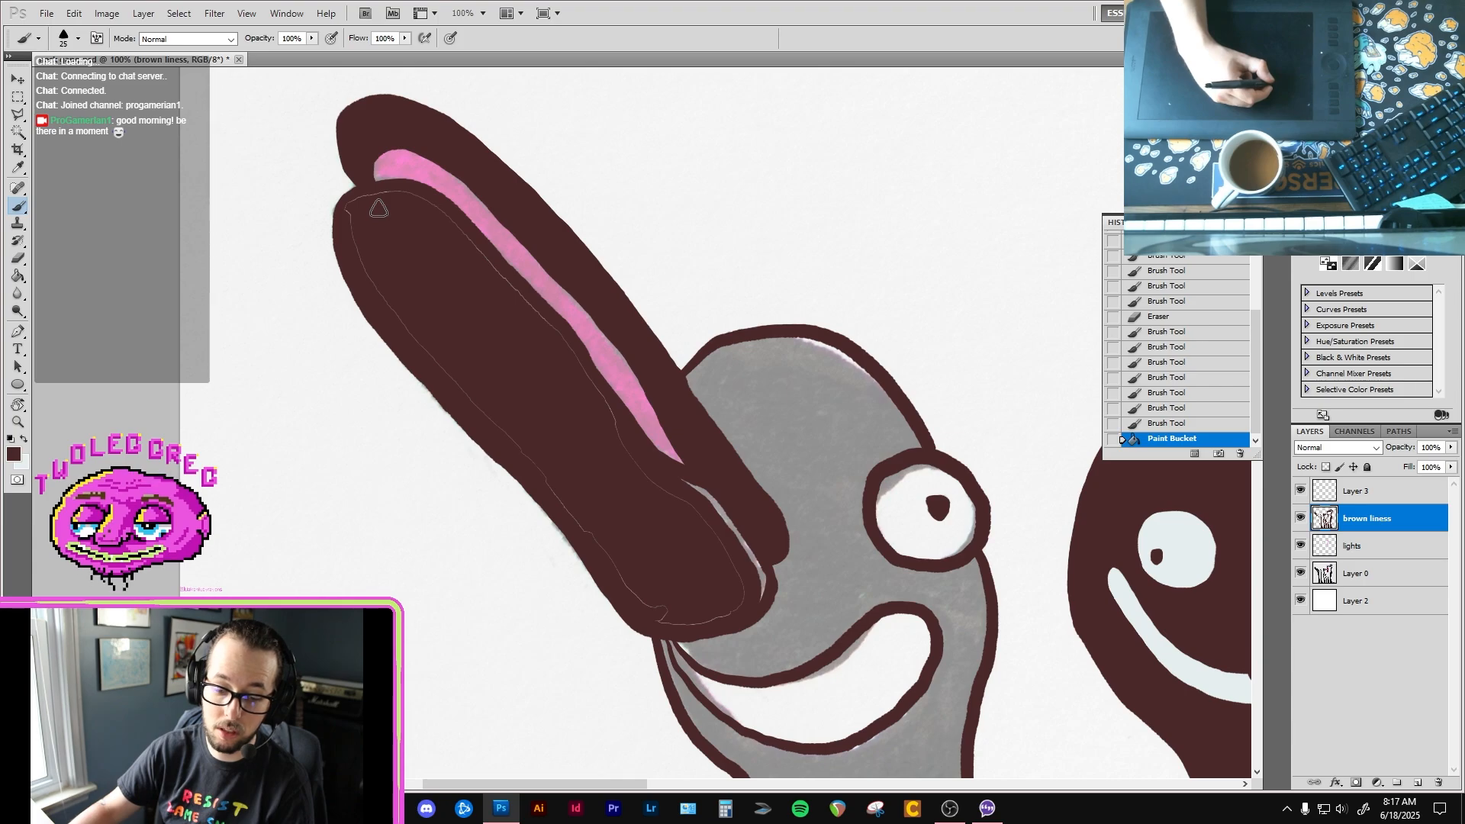
pyautogui.press('e')
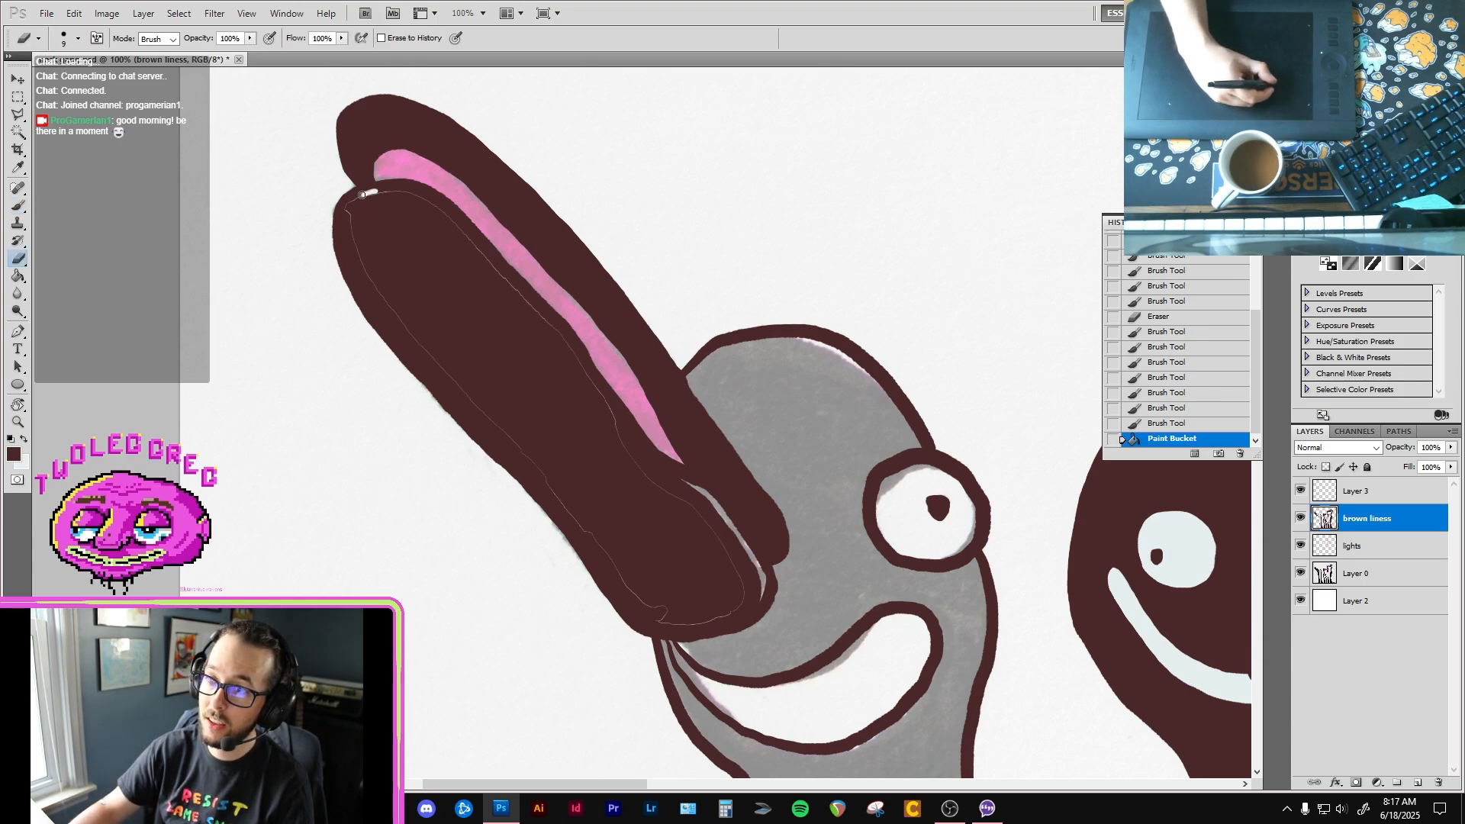
pyautogui.moveTo(363, 195); pyautogui.dragTo(379, 191)
pyautogui.press('b')
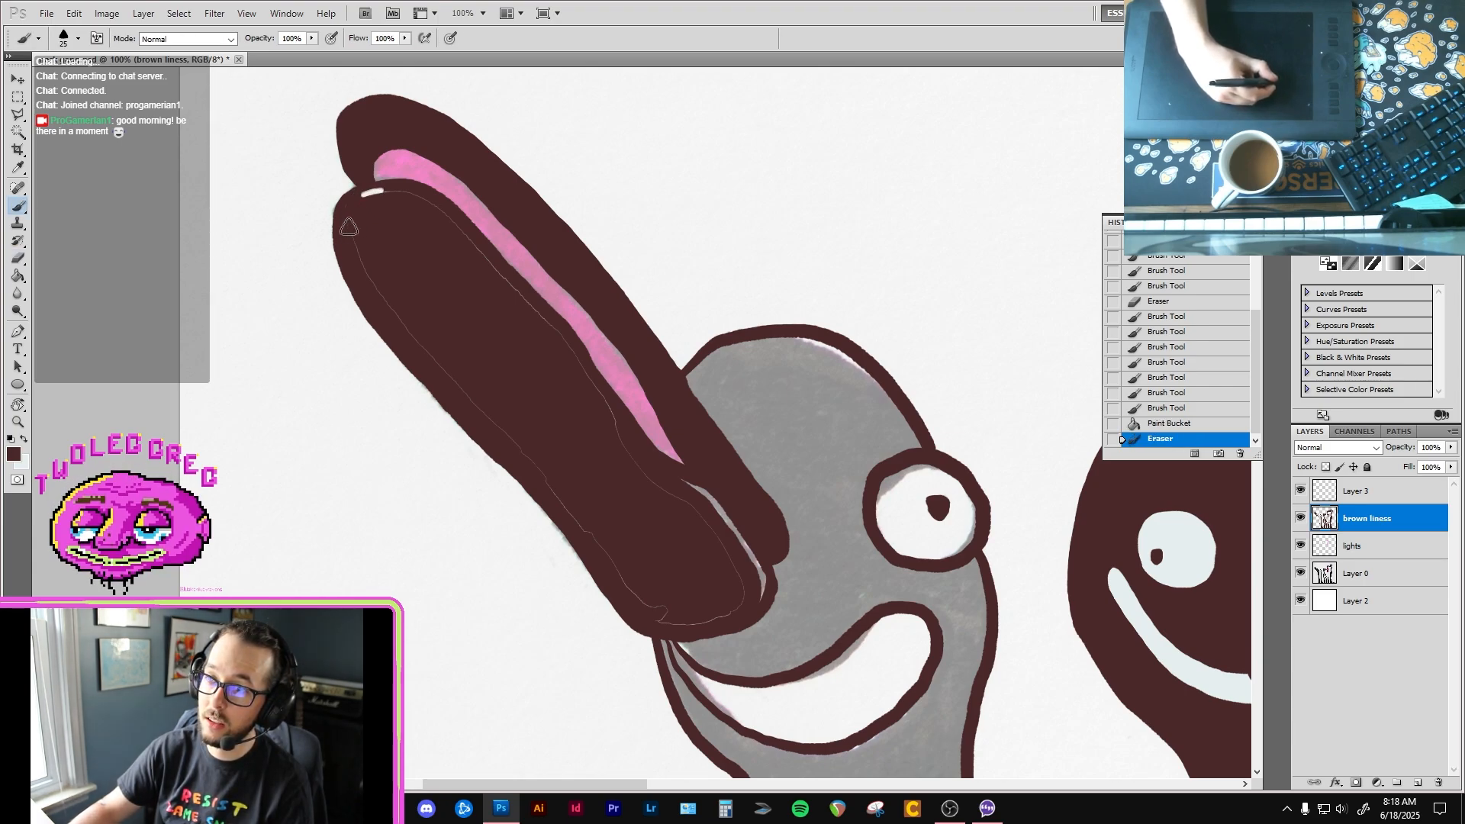
pyautogui.moveTo(452, 378)
pyautogui.mouseDown()
pyautogui.moveTo(536, 486)
pyautogui.moveTo(511, 425)
pyautogui.moveTo(489, 421)
pyautogui.moveTo(539, 475)
pyautogui.mouseUp()
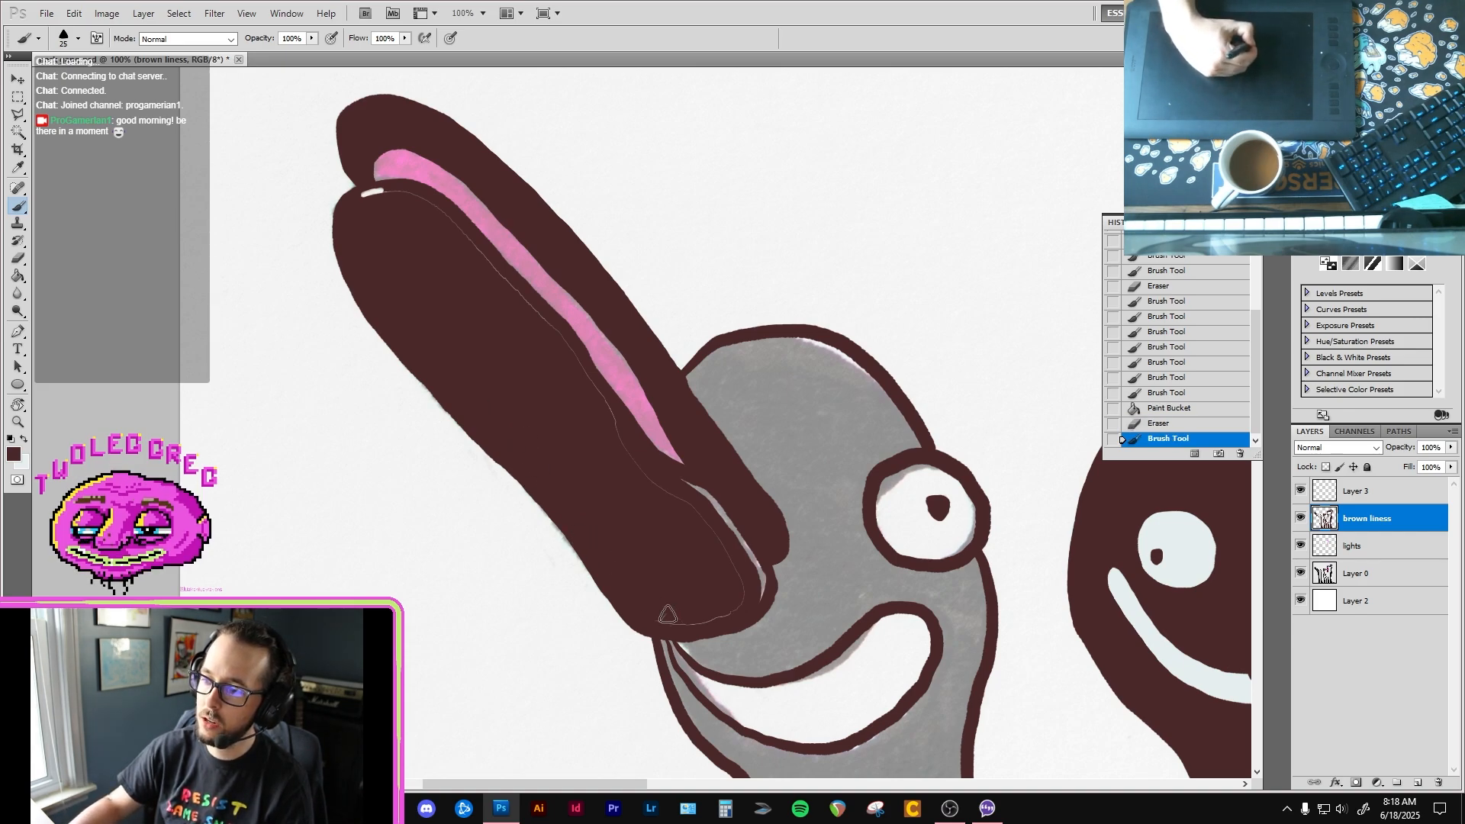
pyautogui.moveTo(697, 620)
pyautogui.mouseDown()
pyautogui.moveTo(734, 606)
pyautogui.moveTo(727, 579)
pyautogui.moveTo(737, 585)
pyautogui.moveTo(613, 418)
pyautogui.mouseUp()
pyautogui.moveTo(565, 350)
pyautogui.mouseDown()
pyautogui.moveTo(463, 228)
pyautogui.moveTo(503, 283)
pyautogui.moveTo(459, 227)
pyautogui.moveTo(370, 189)
pyautogui.mouseUp()
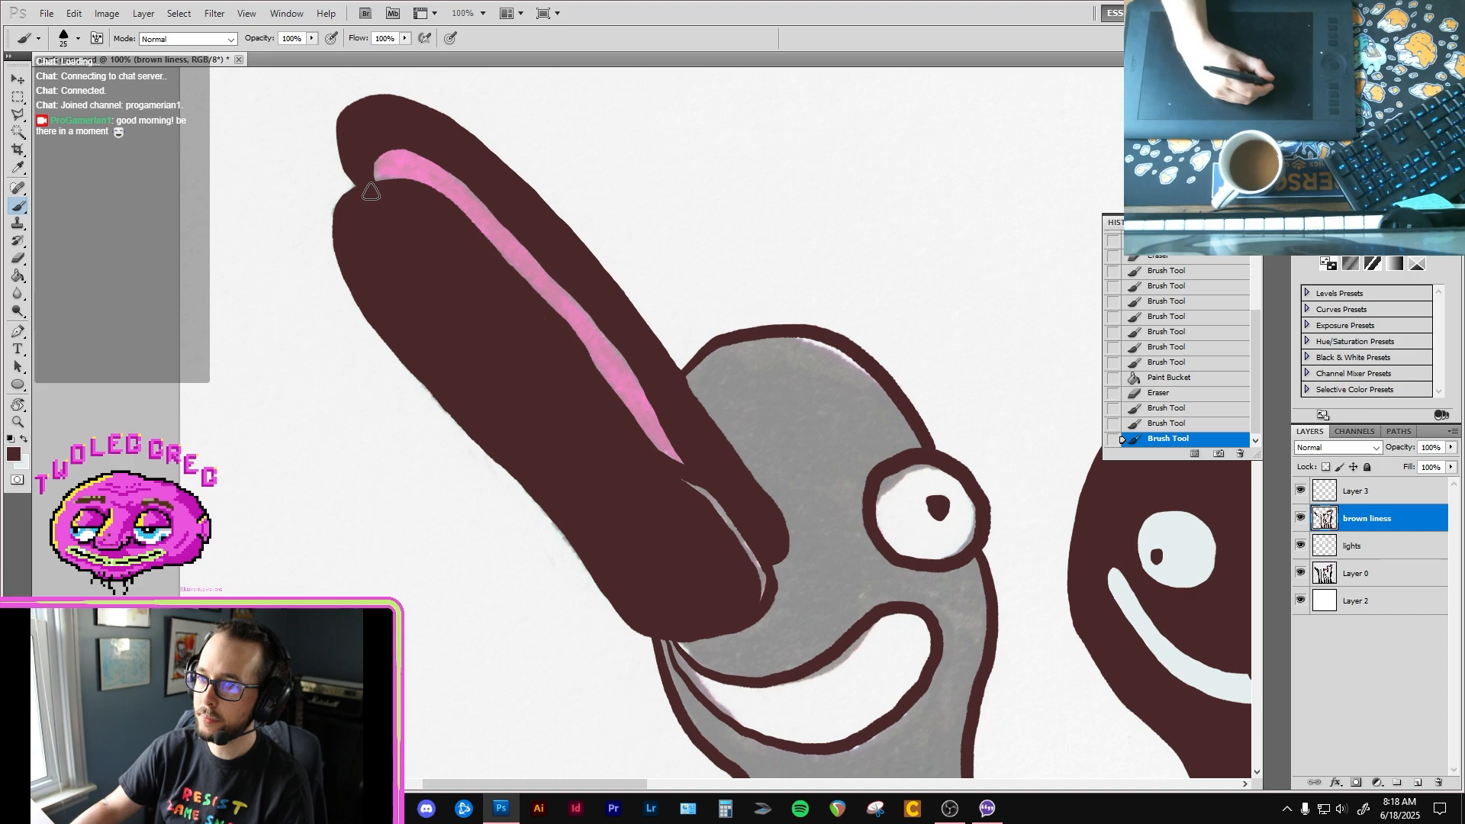
# Step: Erase a short highlight where the beak halves meet at the tip and clean up the light line at the beak's base
pyautogui.press('e')
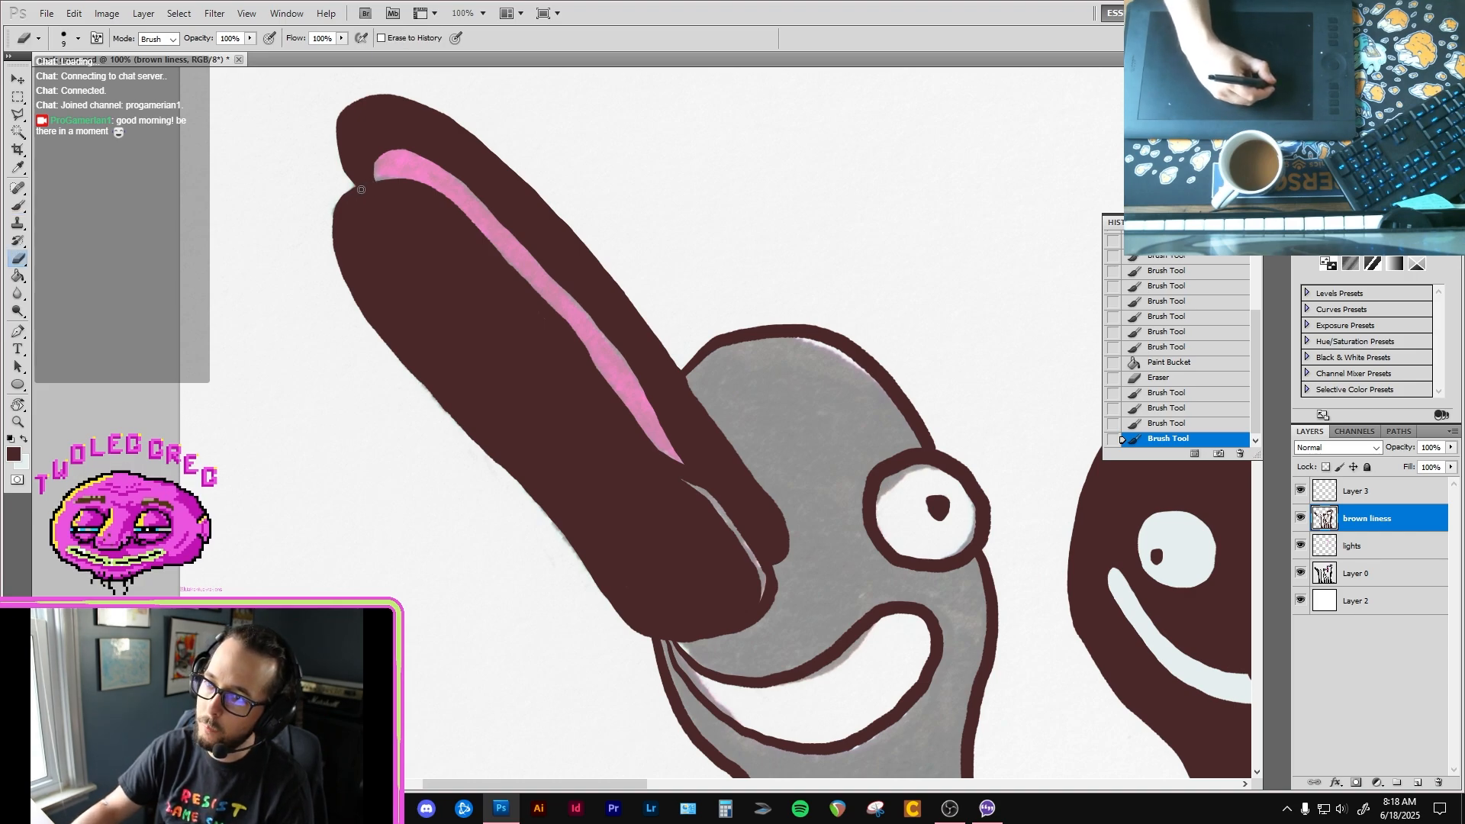
pyautogui.moveTo(365, 187); pyautogui.dragTo(366, 188)
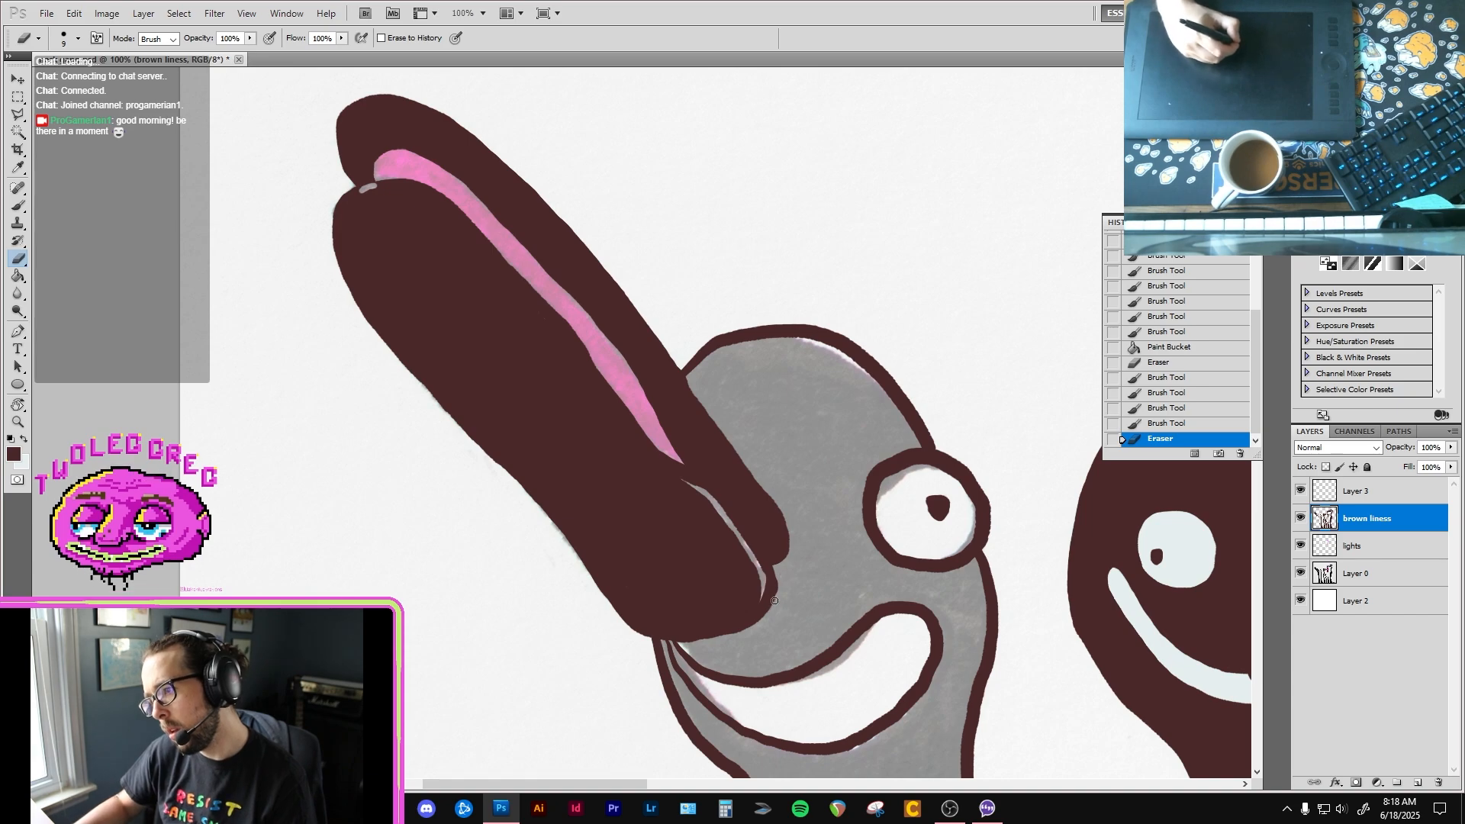
pyautogui.moveTo(778, 582); pyautogui.dragTo(768, 578)
pyautogui.press('b')
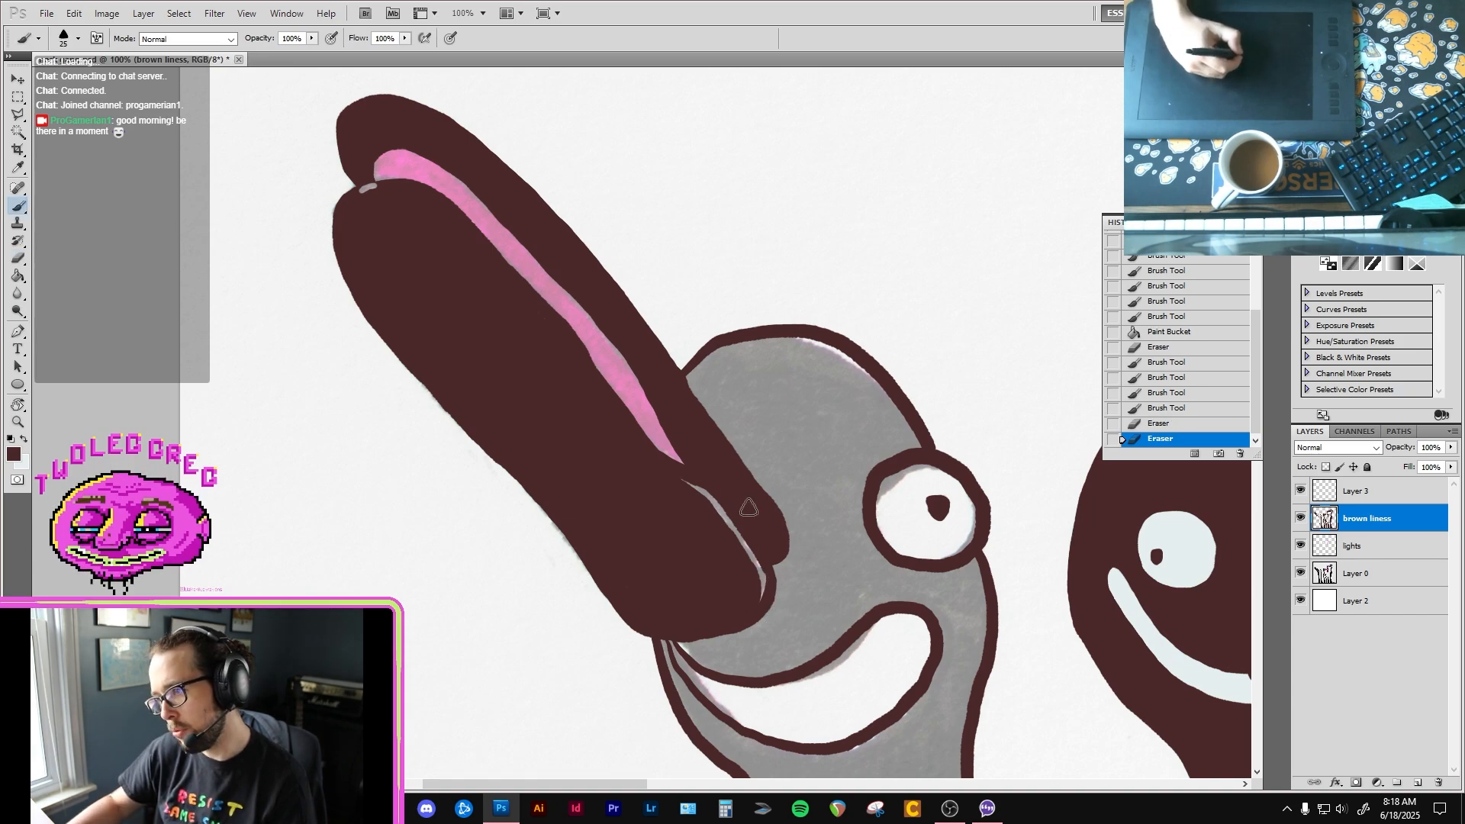
# Step: Fill the first bird's head and neck with dark brown, leaving the eye and smile unfilled
pyautogui.moveTo(769, 521); pyautogui.dragTo(699, 342)
pyautogui.press('g')
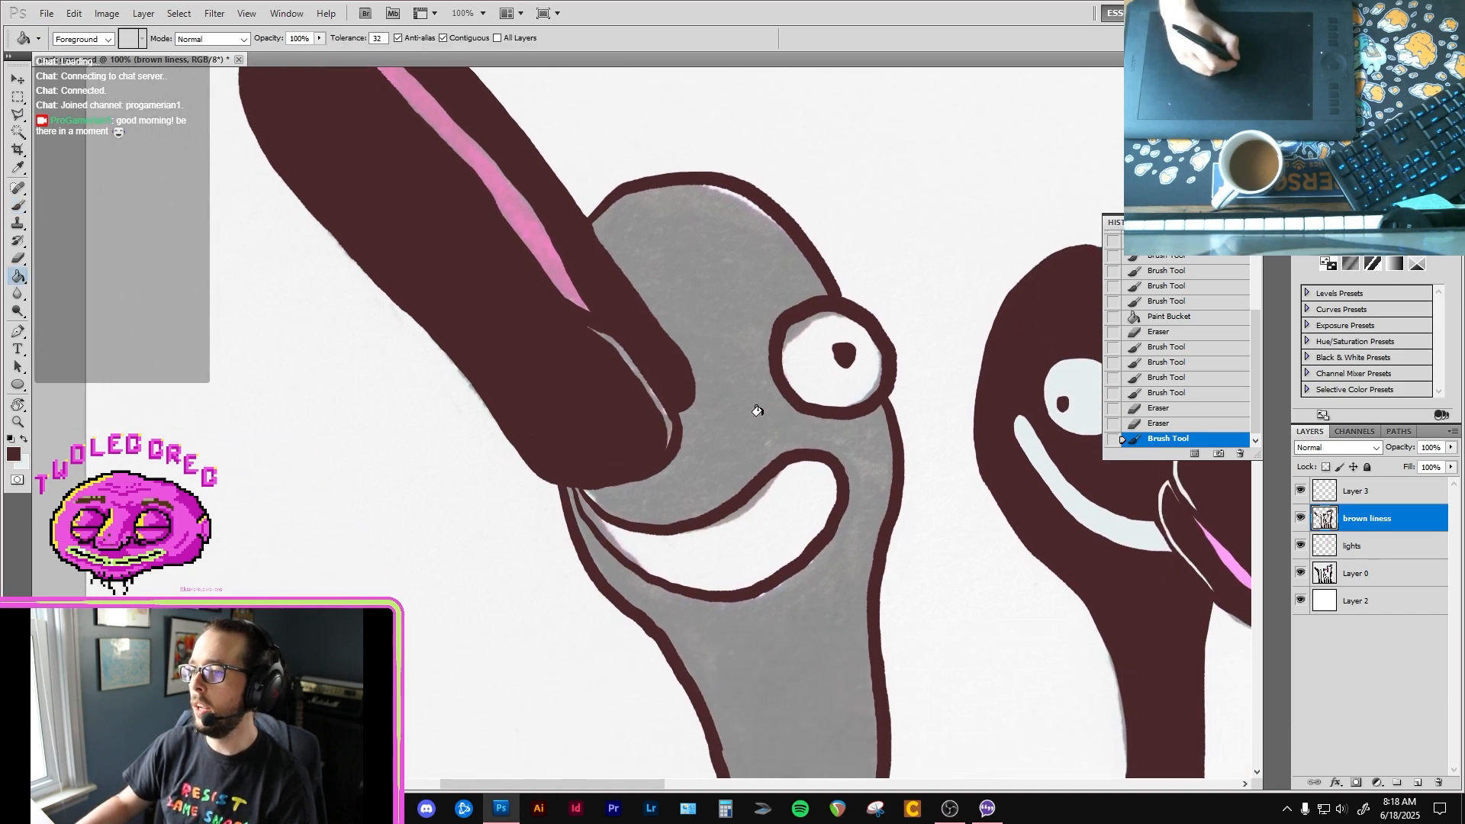
pyautogui.click(758, 411)
pyautogui.press('b')
# Step: Erase a thin line along the upper beak's edge to separate it from the head, and trim the line's upper end in dark brown
pyautogui.press('e')
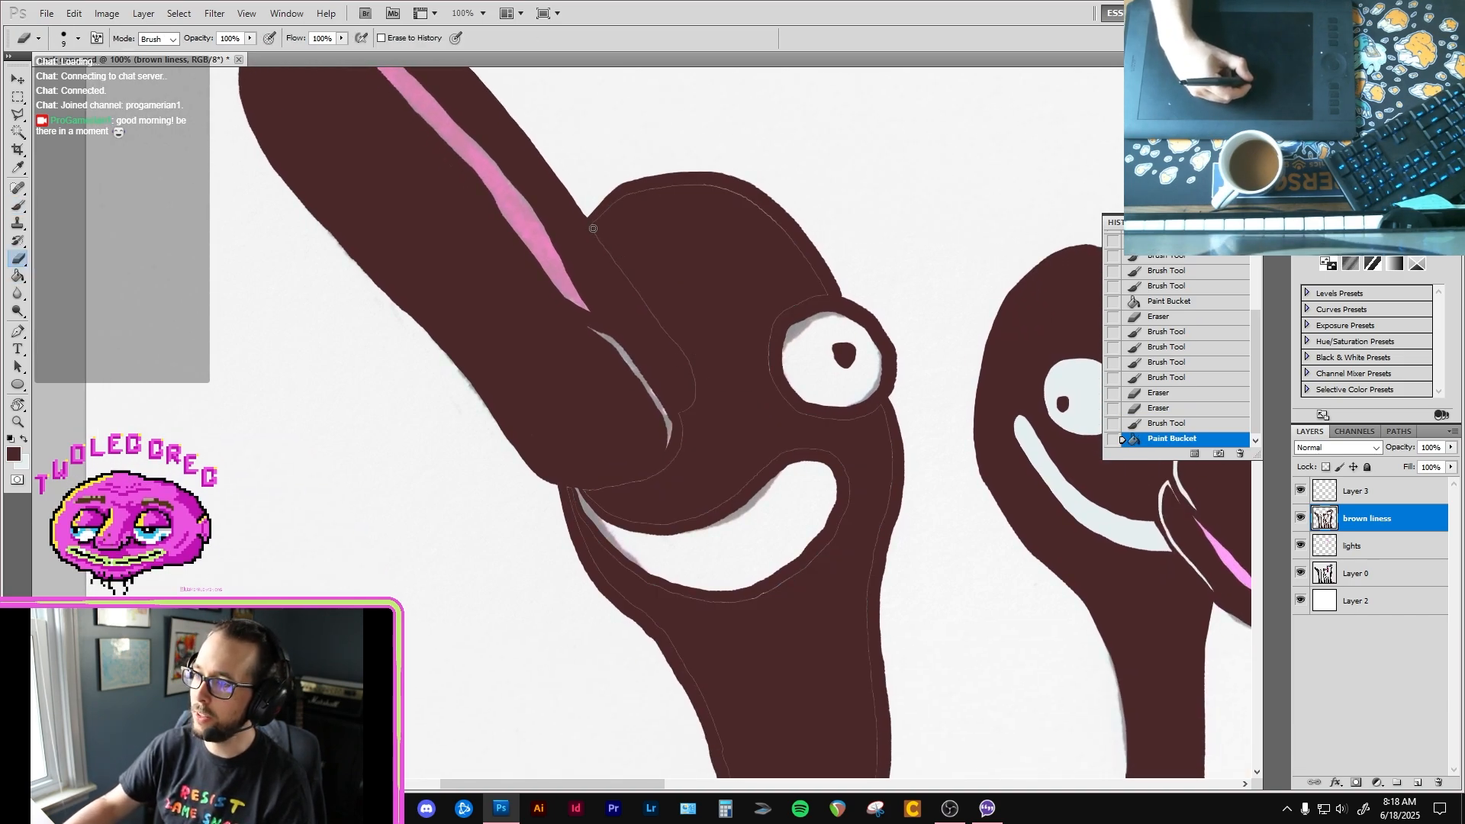
pyautogui.hotkey('ctrl', 'z')
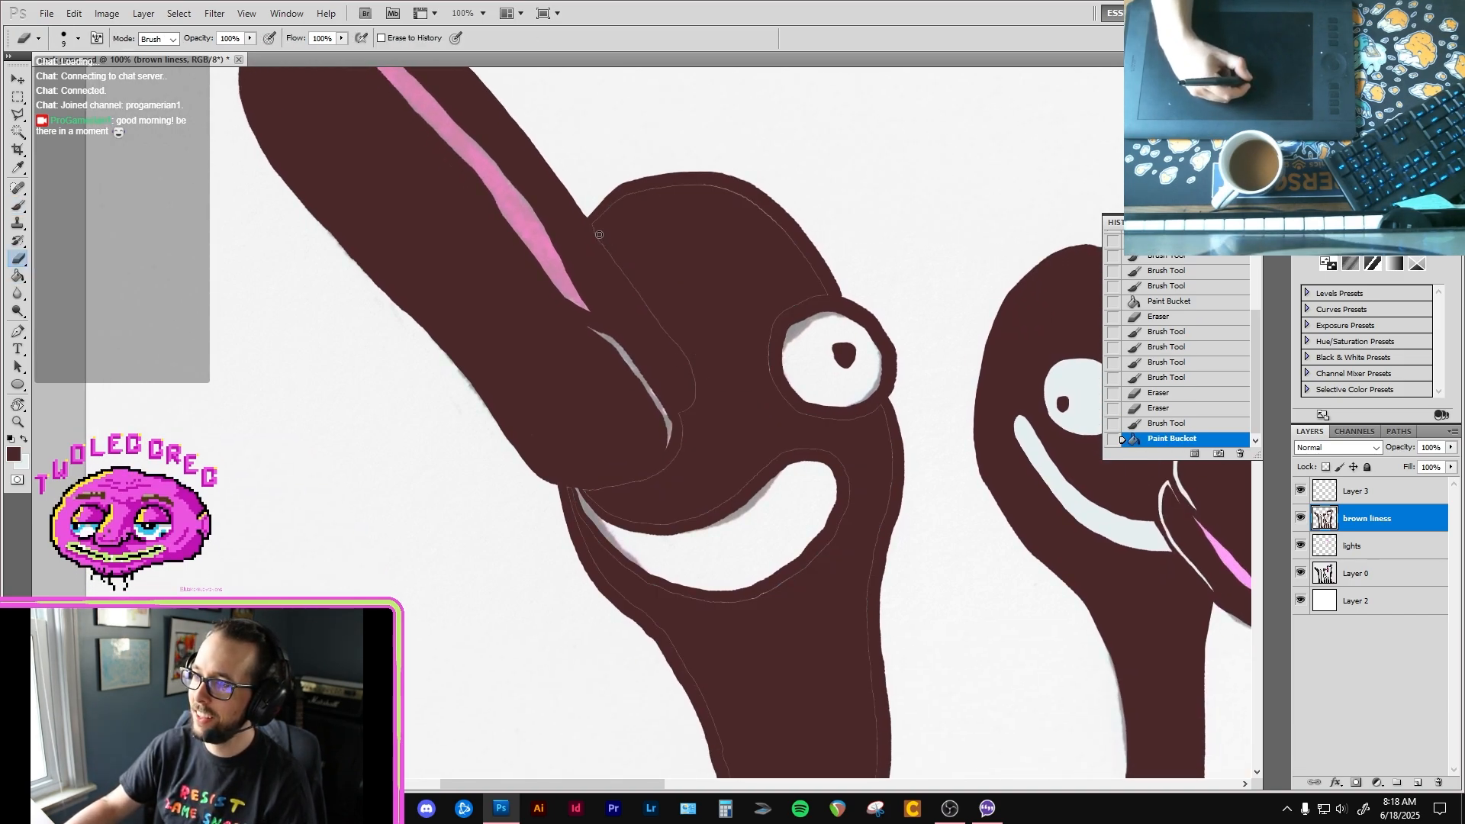
pyautogui.moveTo(592, 225); pyautogui.dragTo(635, 287)
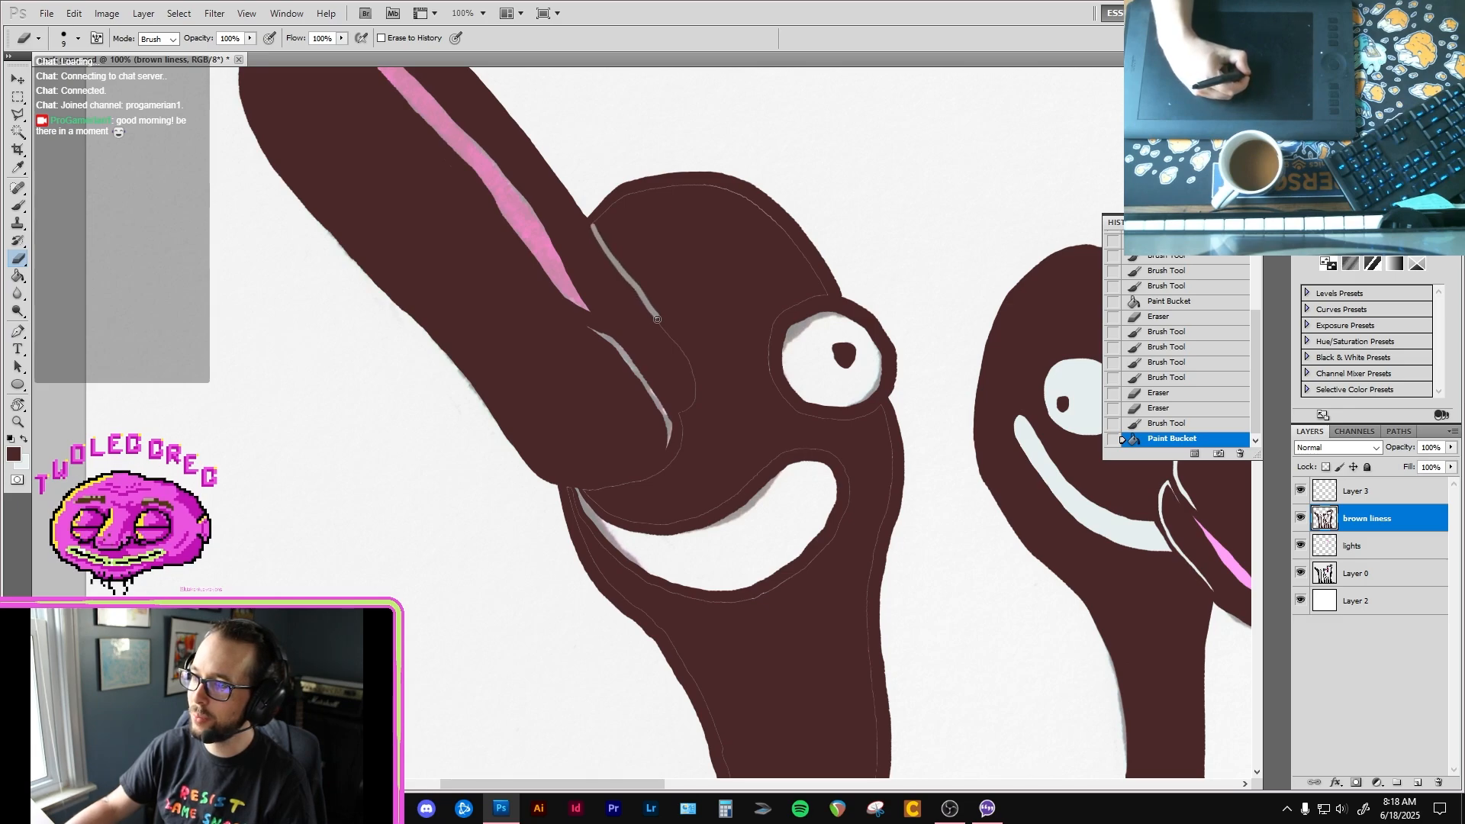
pyautogui.moveTo(693, 376); pyautogui.dragTo(679, 413)
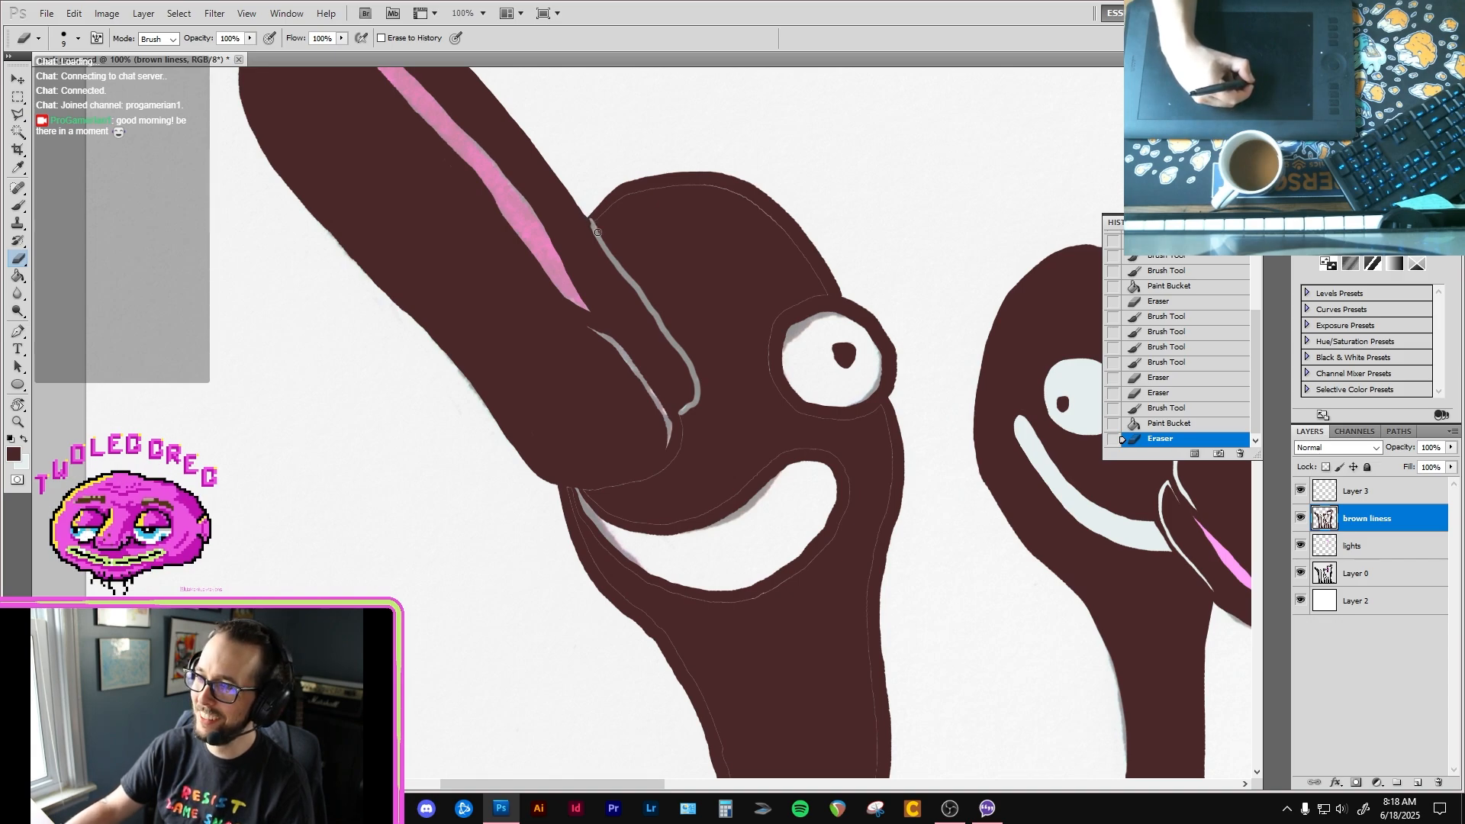
pyautogui.click(597, 232)
pyautogui.press('b')
pyautogui.moveTo(593, 222); pyautogui.dragTo(597, 228)
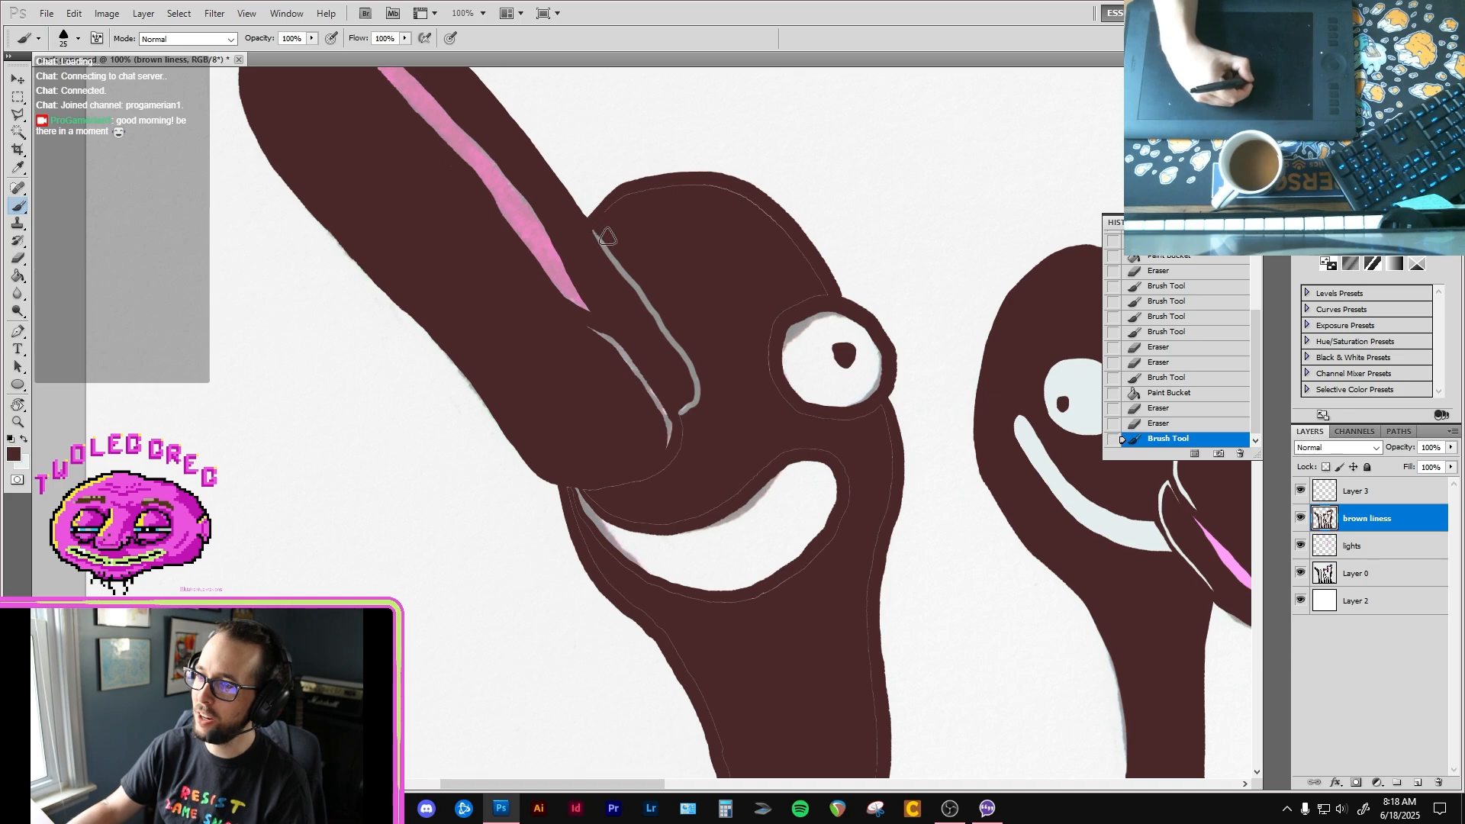
# Step: Paint over the thin seams along the first bird's crown, around its eye and beside the mouth in dark brown
pyautogui.moveTo(632, 189)
pyautogui.mouseDown()
pyautogui.moveTo(740, 227)
pyautogui.moveTo(745, 212)
pyautogui.moveTo(717, 192)
pyautogui.moveTo(677, 186)
pyautogui.moveTo(731, 193)
pyautogui.moveTo(762, 219)
pyautogui.mouseUp()
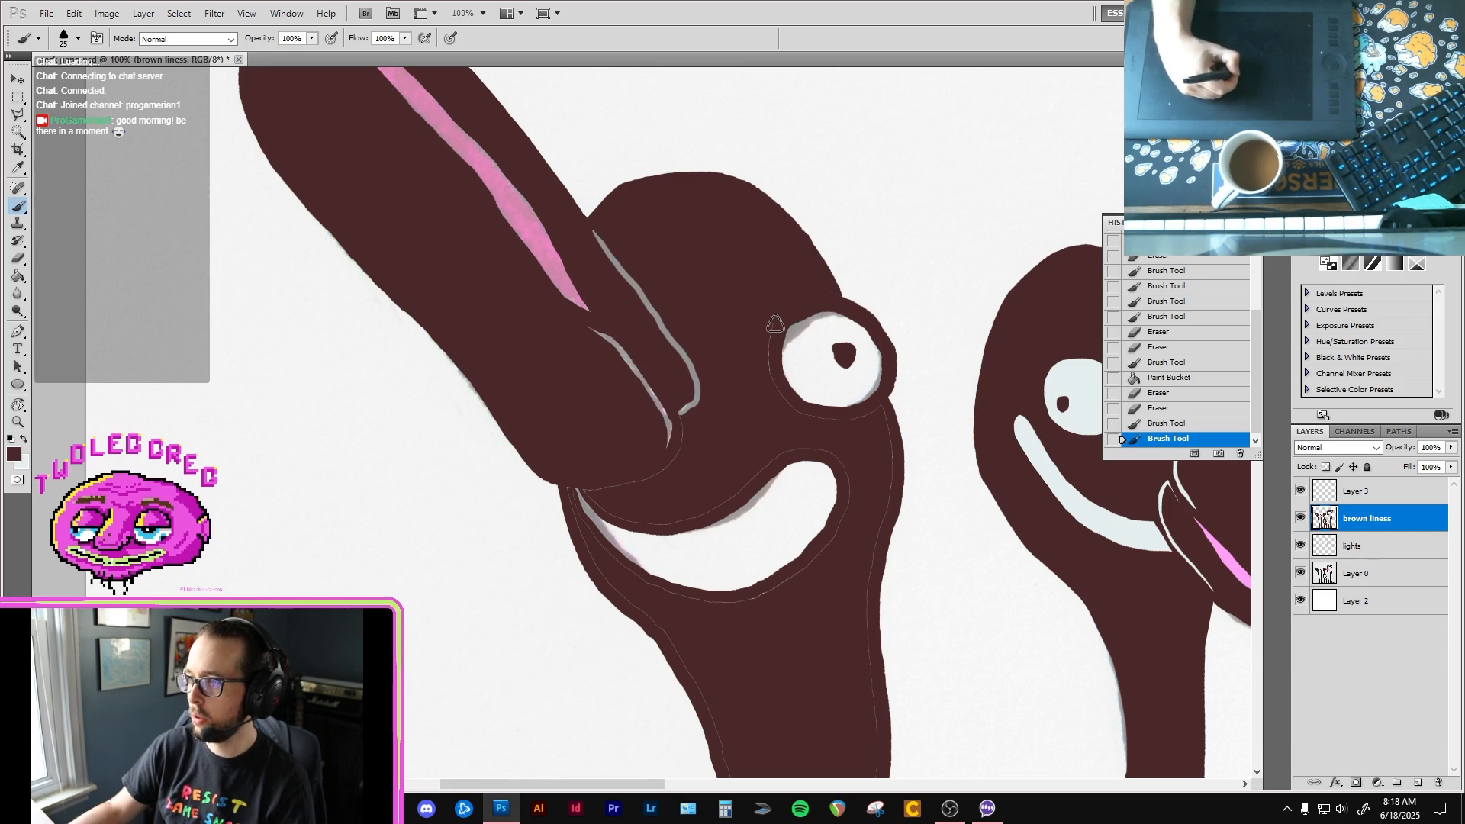
pyautogui.moveTo(774, 390); pyautogui.dragTo(786, 400)
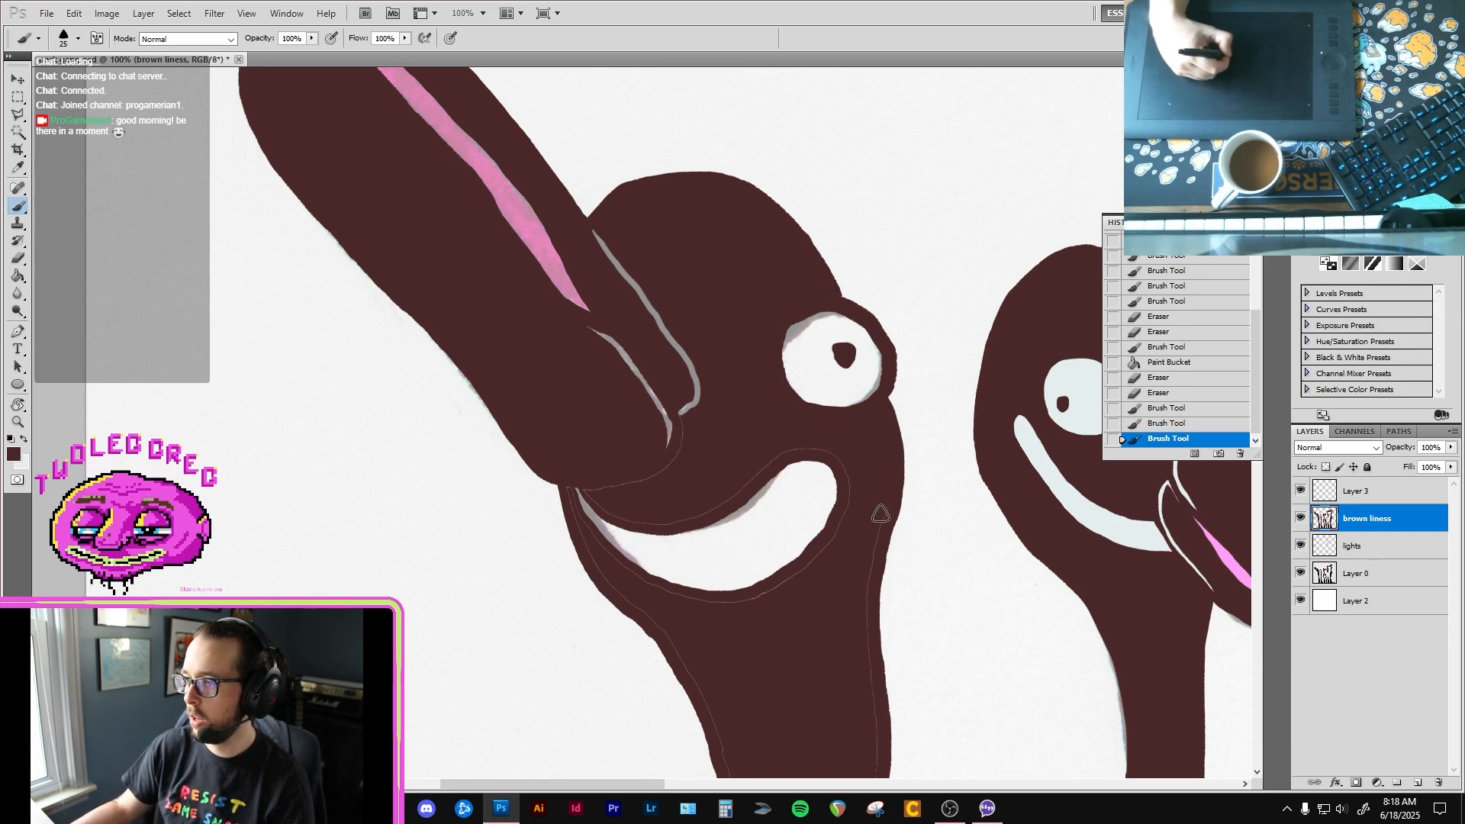
pyautogui.moveTo(880, 514); pyautogui.dragTo(873, 547)
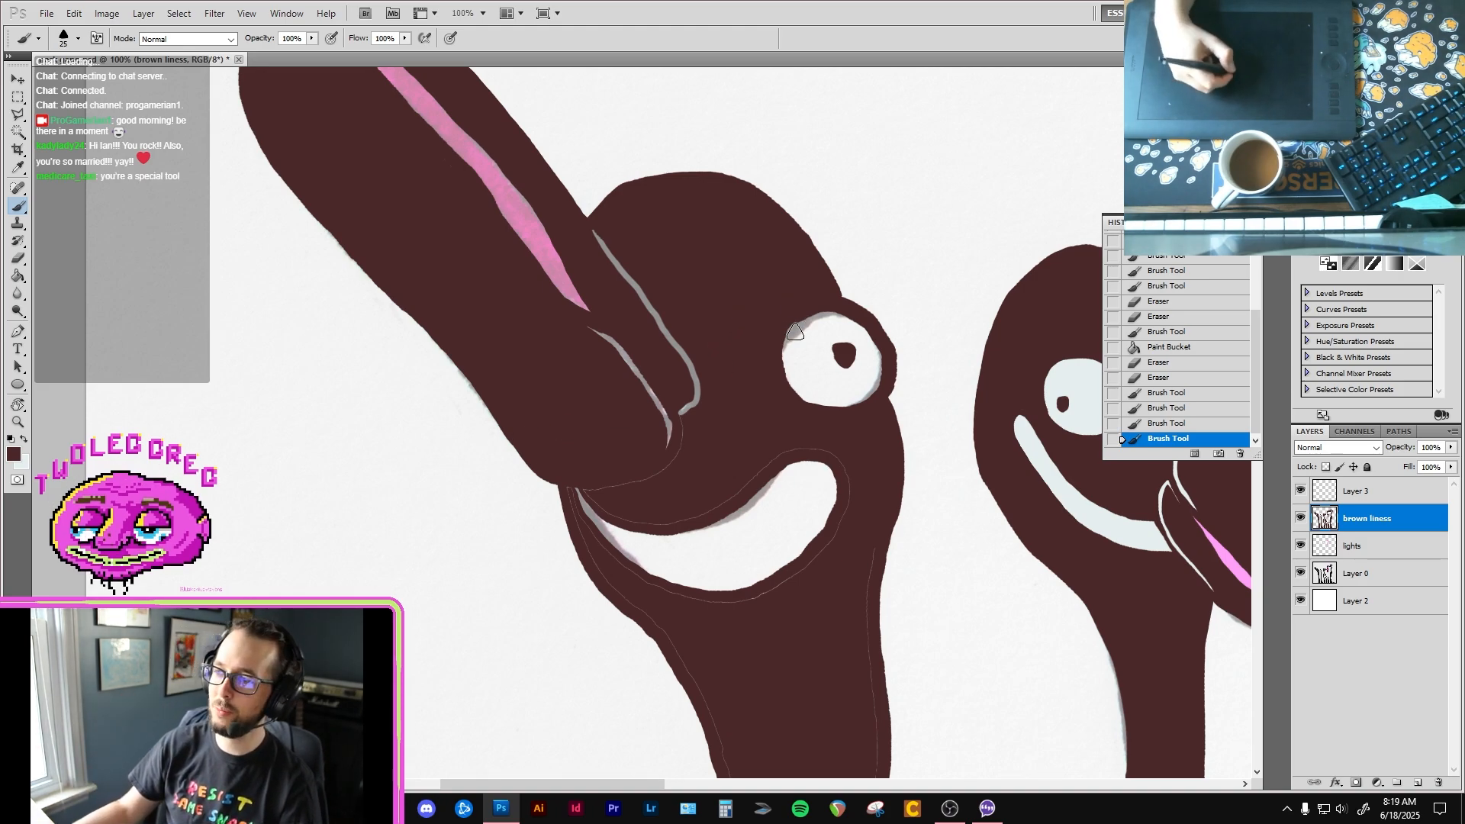
# Step: Erase the uneven brown edge inside the first bird's eye white and trim the outer edge of the eye outline
pyautogui.press('e')
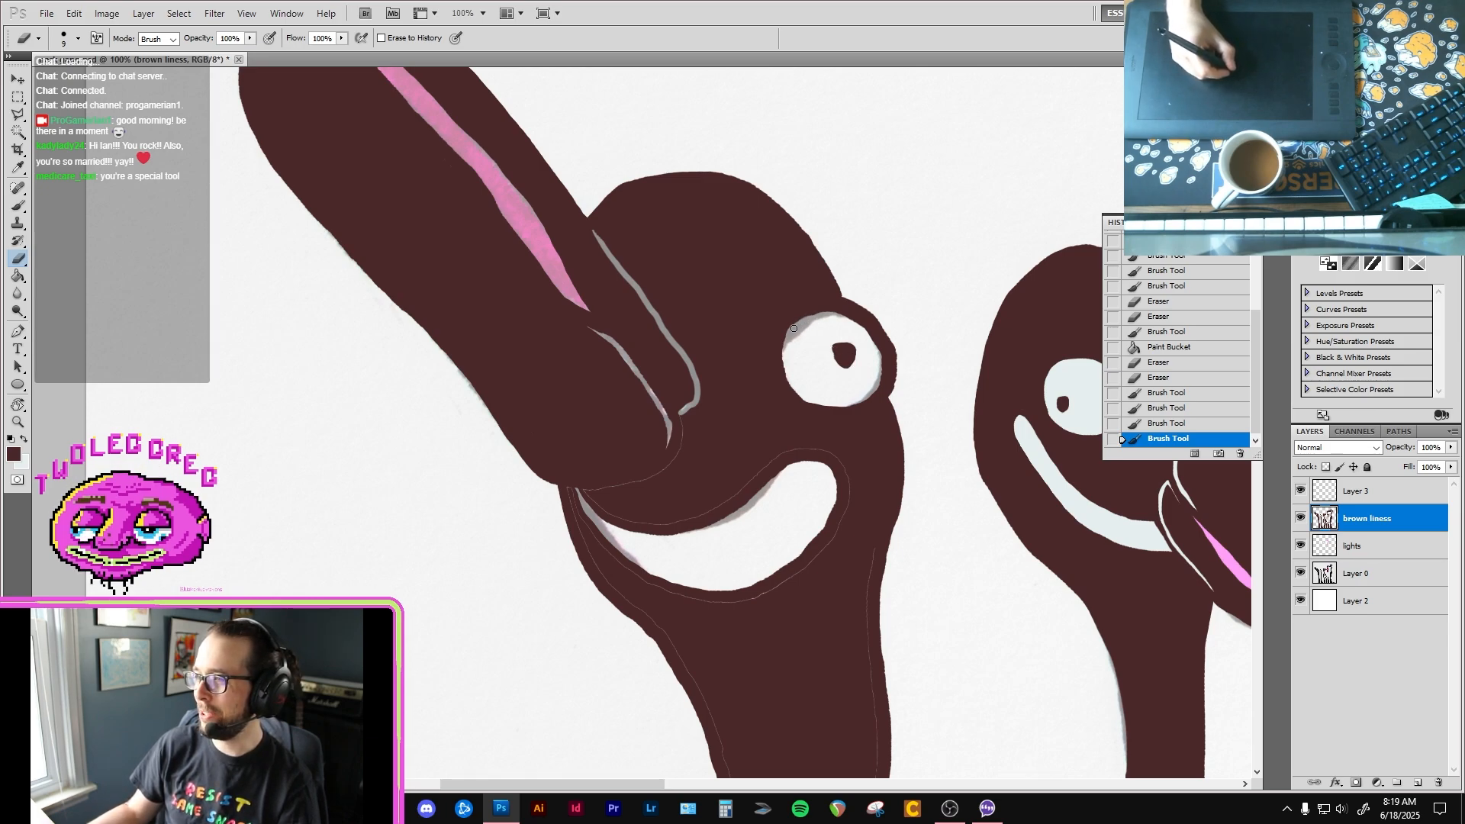
pyautogui.moveTo(793, 328)
pyautogui.mouseDown()
pyautogui.moveTo(846, 321)
pyautogui.moveTo(879, 351)
pyautogui.moveTo(874, 394)
pyautogui.moveTo(839, 405)
pyautogui.moveTo(792, 352)
pyautogui.moveTo(792, 379)
pyautogui.moveTo(833, 383)
pyautogui.mouseUp()
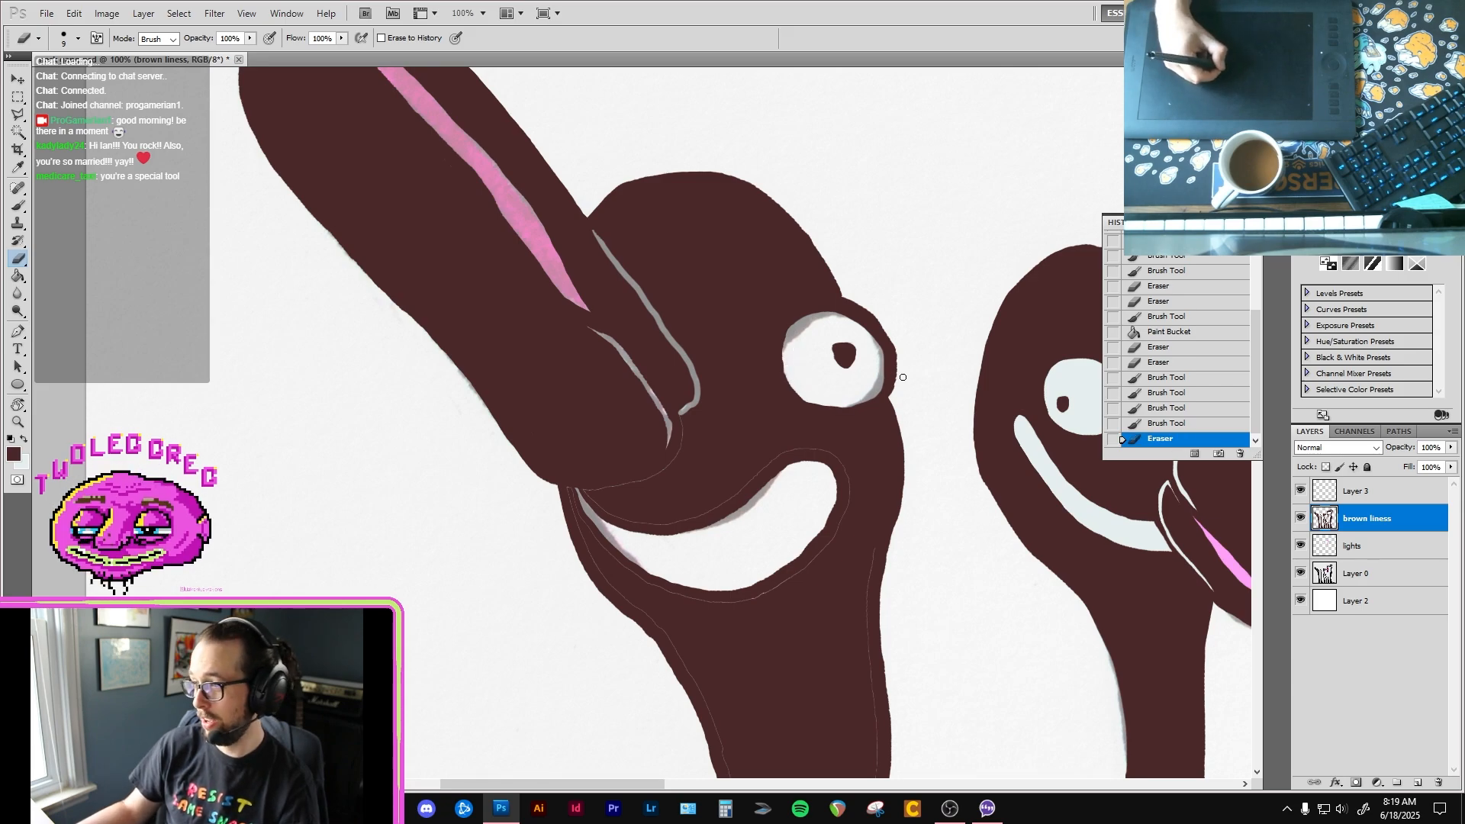
pyautogui.moveTo(896, 350); pyautogui.dragTo(897, 394)
# Step: Paint over the thin seams around the first bird's smile in dark brown
pyautogui.press('b')
pyautogui.moveTo(745, 454)
pyautogui.mouseDown()
pyautogui.moveTo(752, 383)
pyautogui.moveTo(721, 456)
pyautogui.mouseUp()
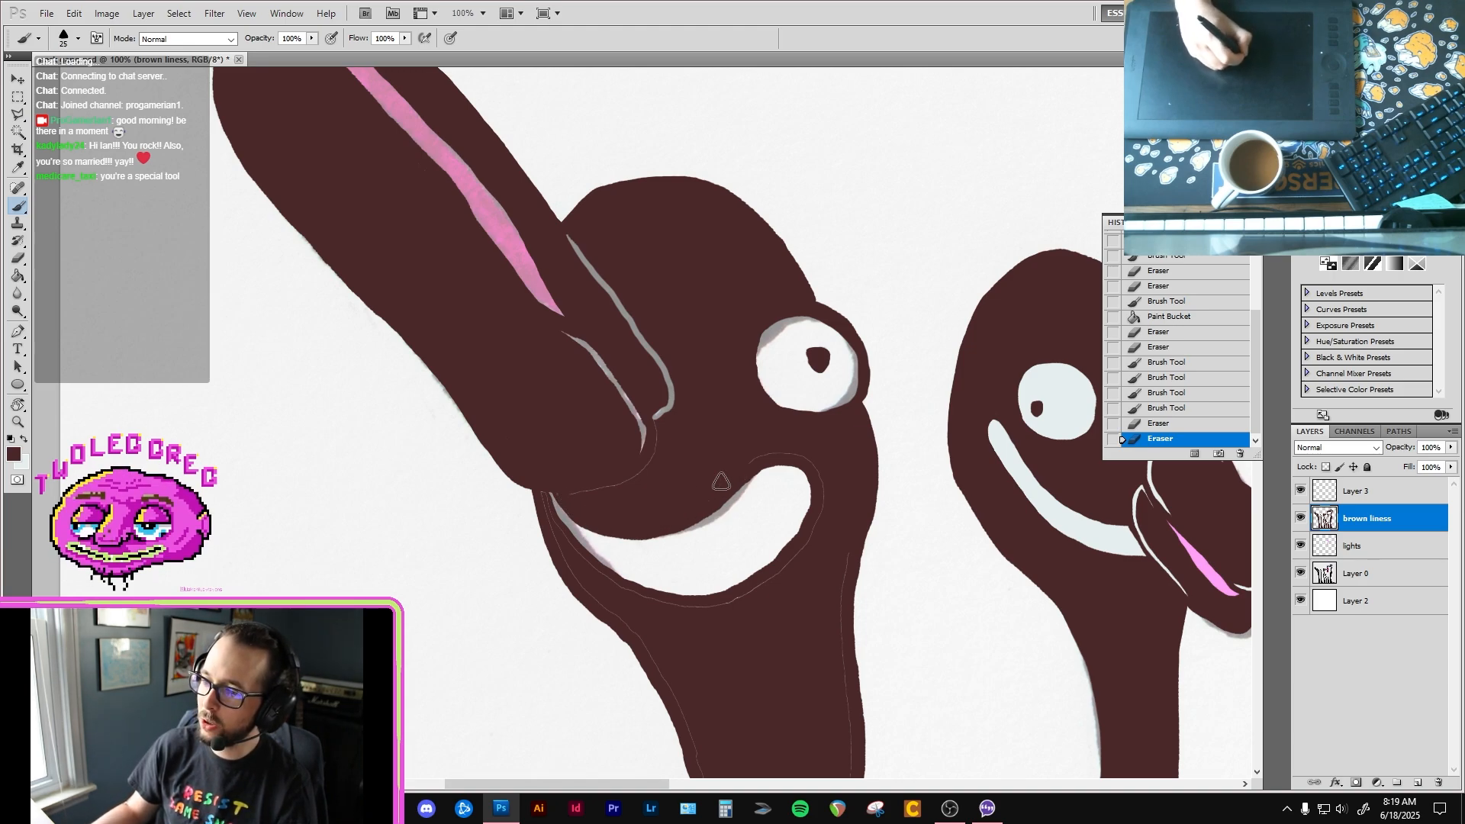
pyautogui.moveTo(809, 448); pyautogui.dragTo(837, 517)
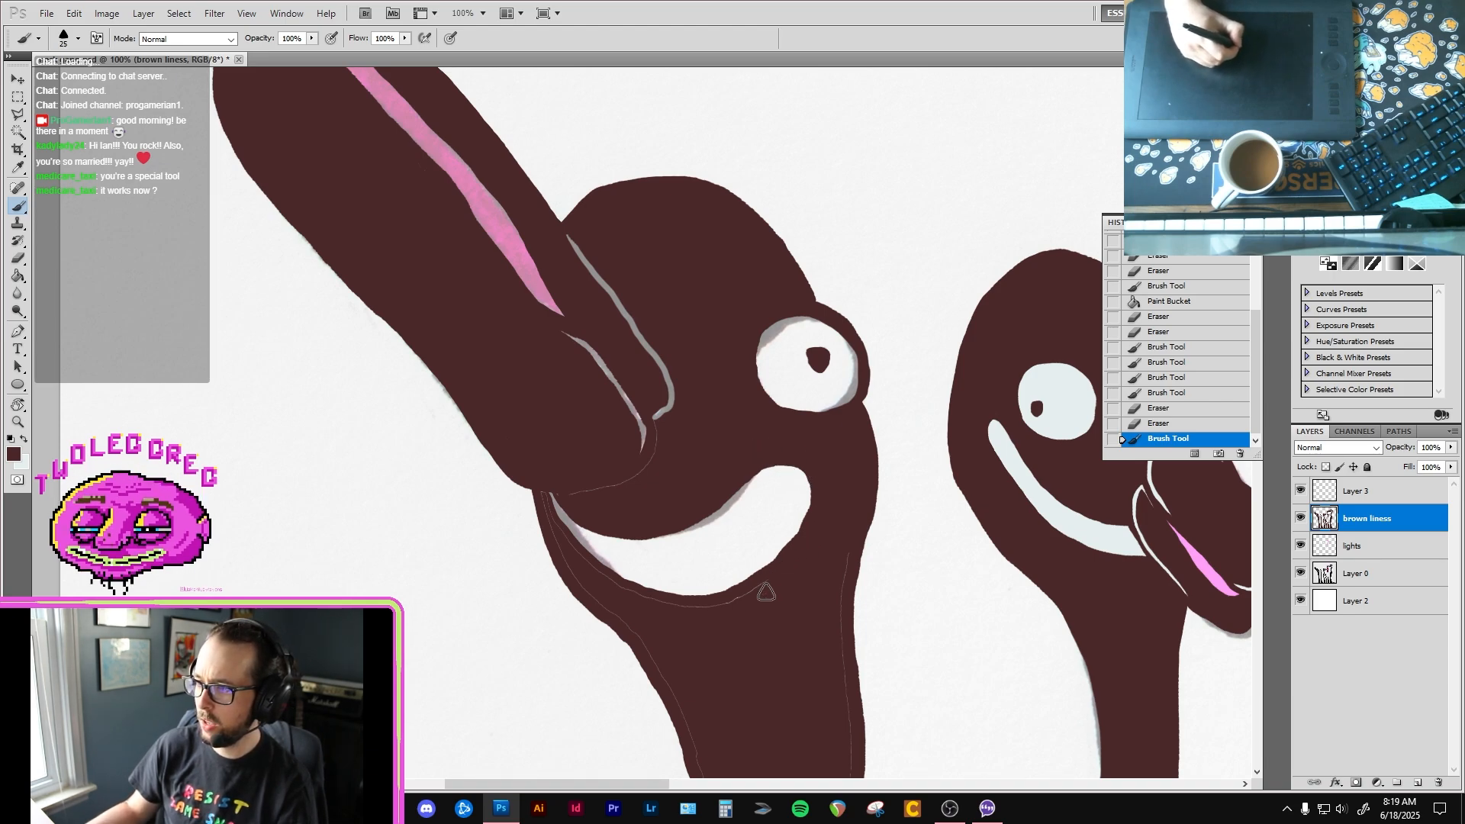
pyautogui.moveTo(766, 592); pyautogui.dragTo(605, 586)
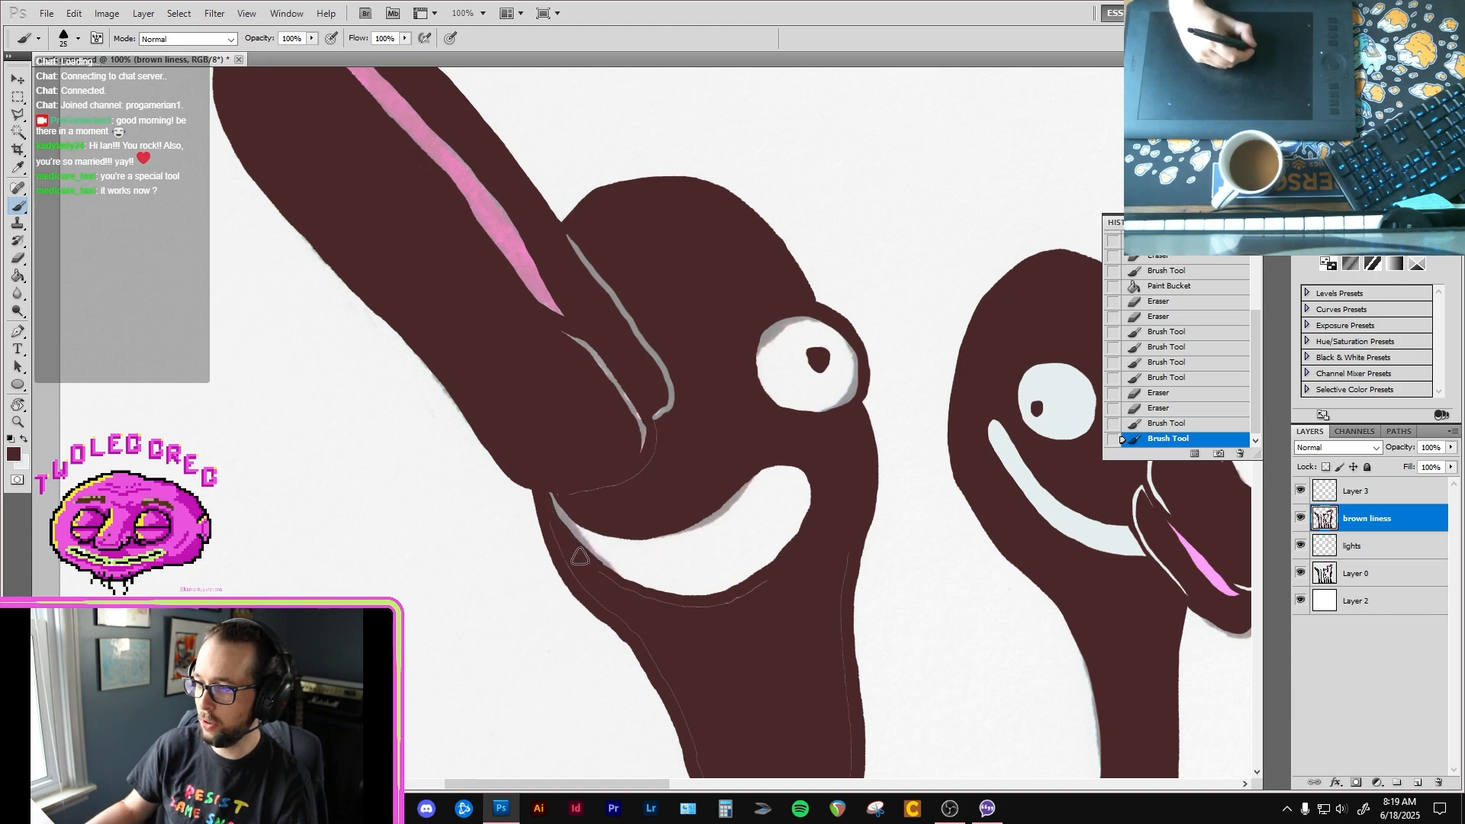
pyautogui.moveTo(550, 524)
pyautogui.mouseDown()
pyautogui.moveTo(599, 585)
pyautogui.moveTo(714, 617)
pyautogui.mouseUp()
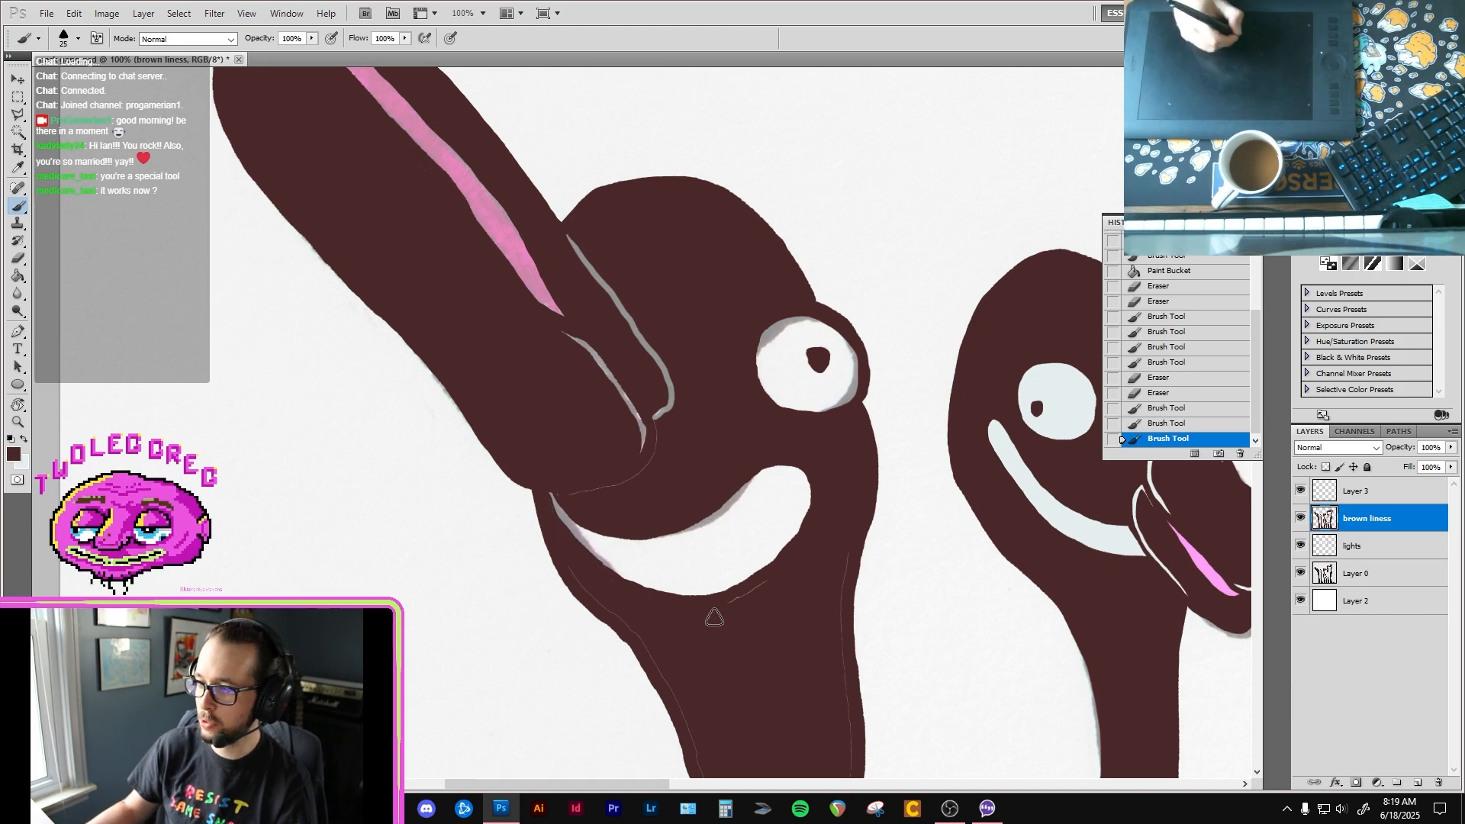
# Step: Clean the smile's lower edge and erase a thin line around the lower beak's base to separate it from the head
pyautogui.press('e')
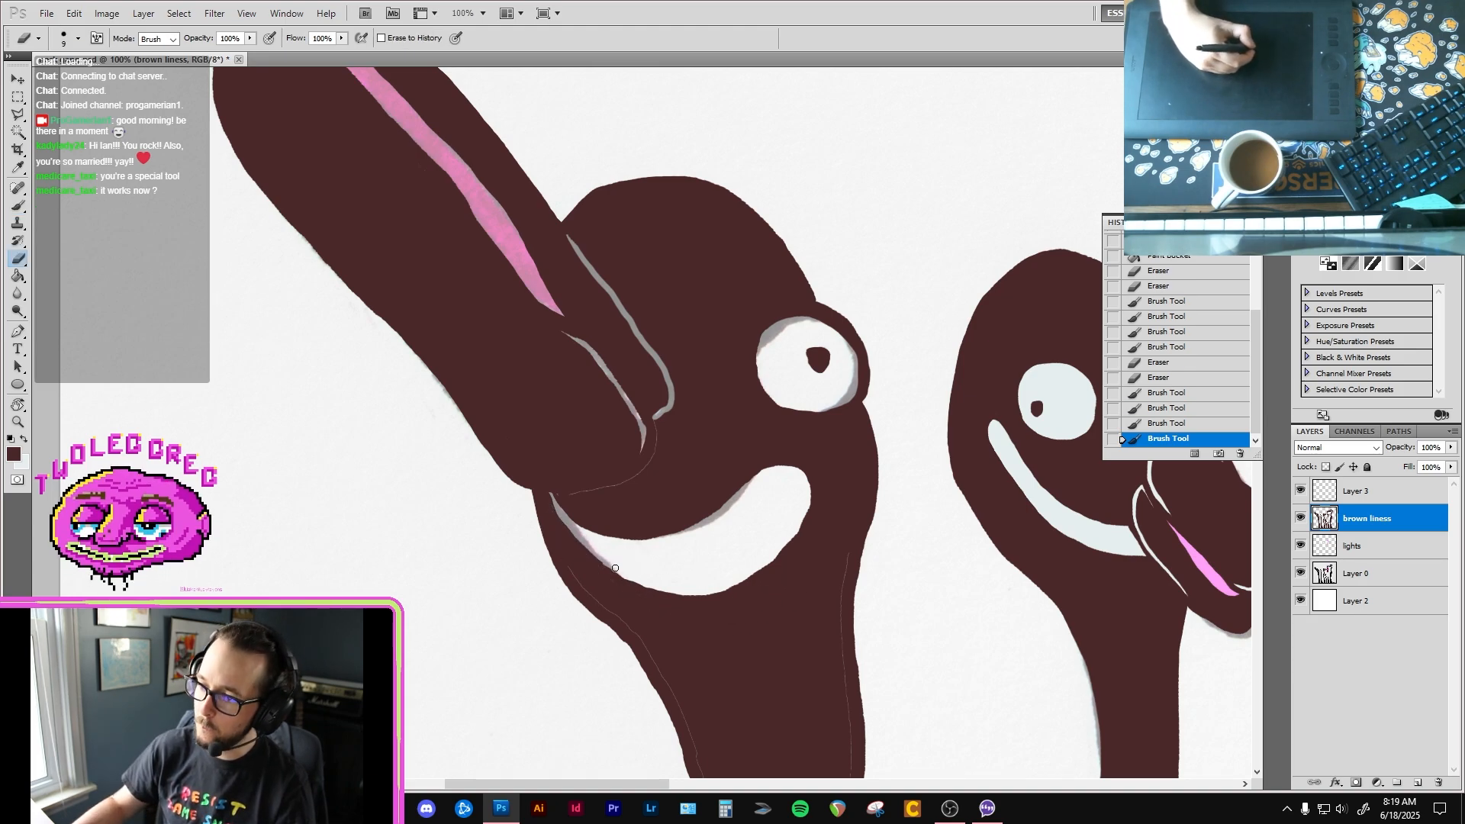
pyautogui.moveTo(651, 585); pyautogui.dragTo(622, 555)
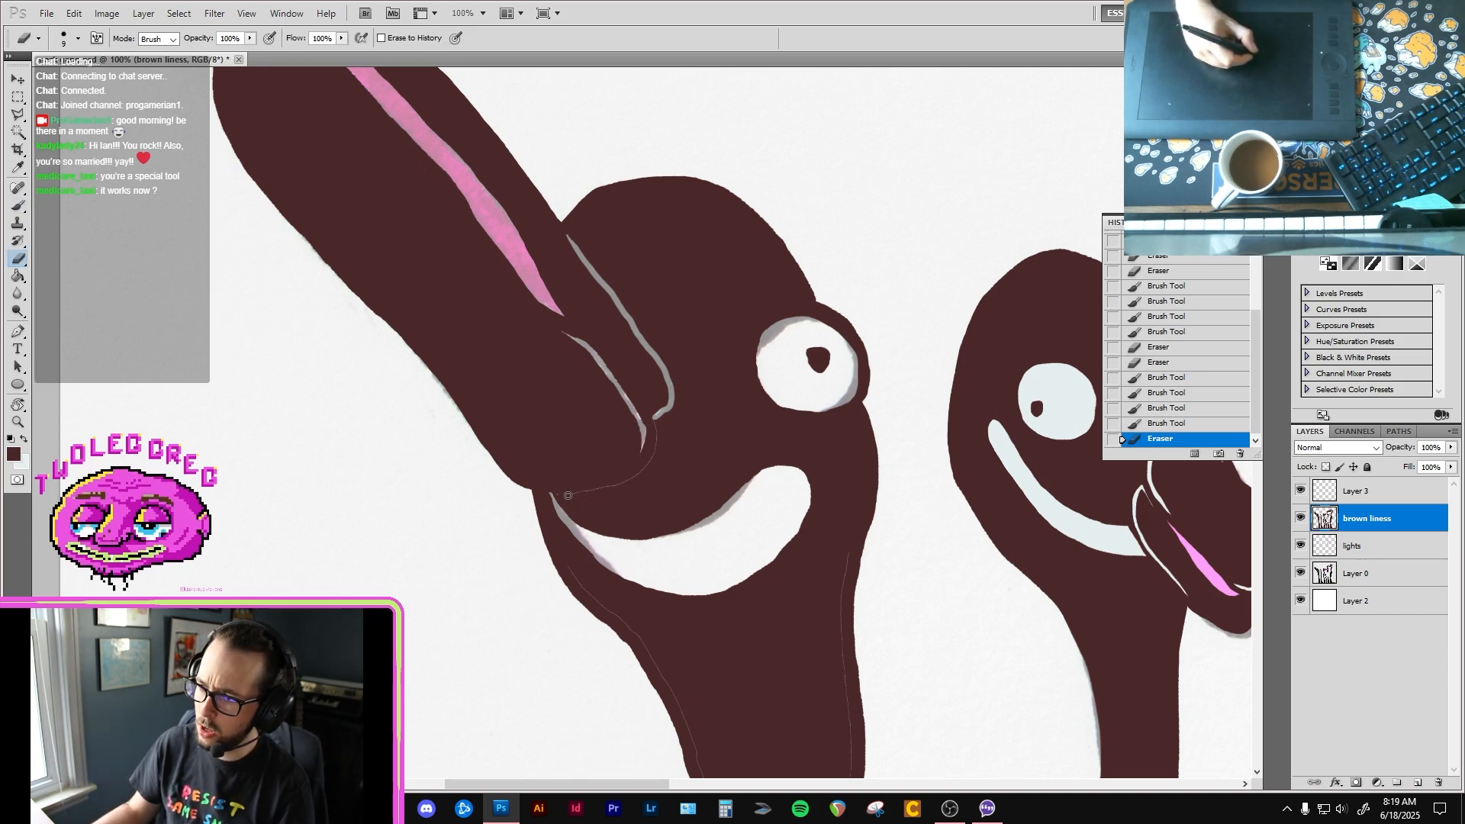
pyautogui.moveTo(559, 495)
pyautogui.mouseDown()
pyautogui.moveTo(607, 487)
pyautogui.moveTo(653, 432)
pyautogui.moveTo(632, 395)
pyautogui.mouseUp()
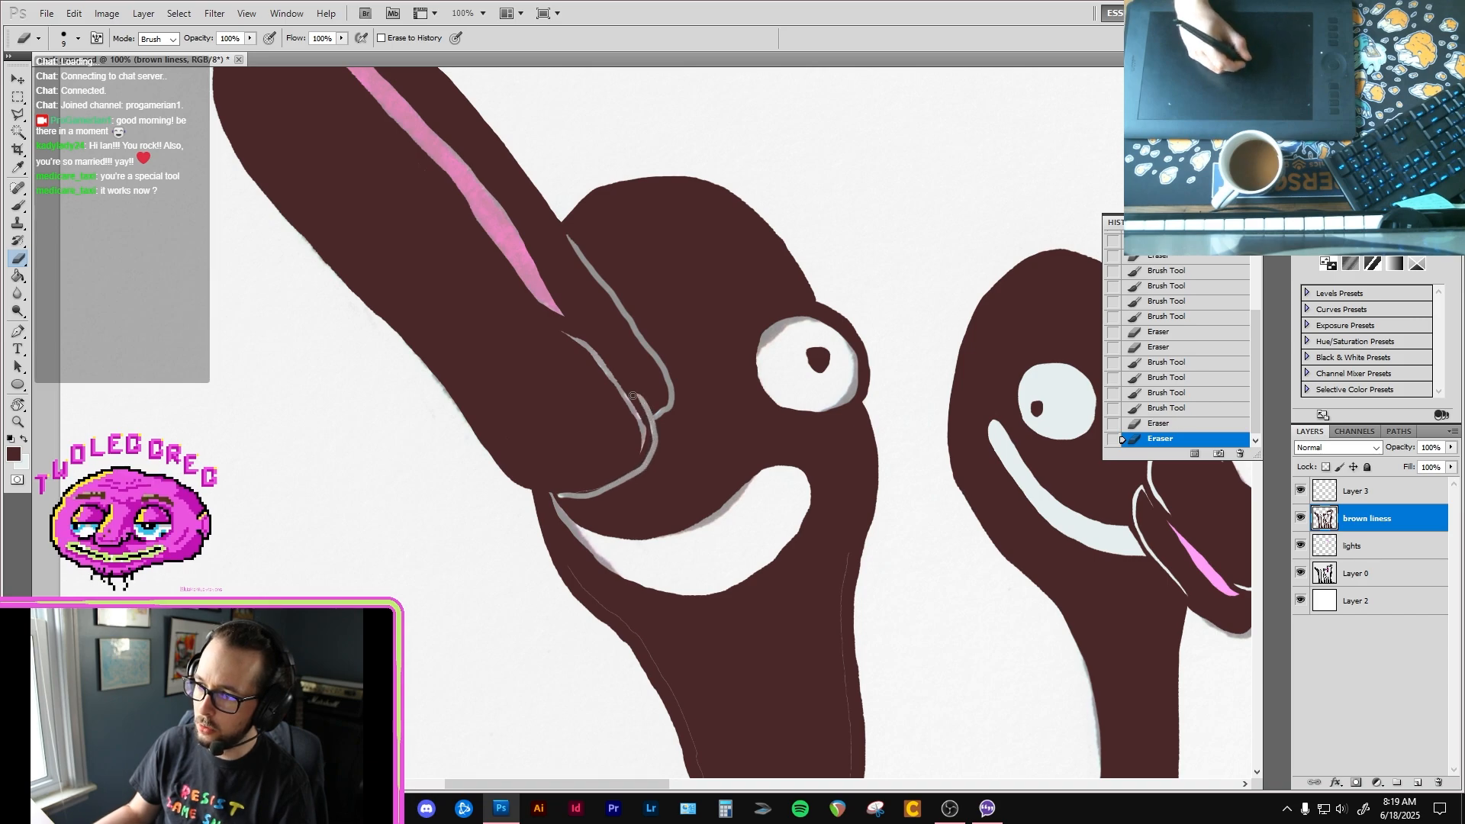
pyautogui.hotkey('ctrl', '-')
pyautogui.hotkey('ctrl', '-')
pyautogui.hotkey('ctrl', '-')
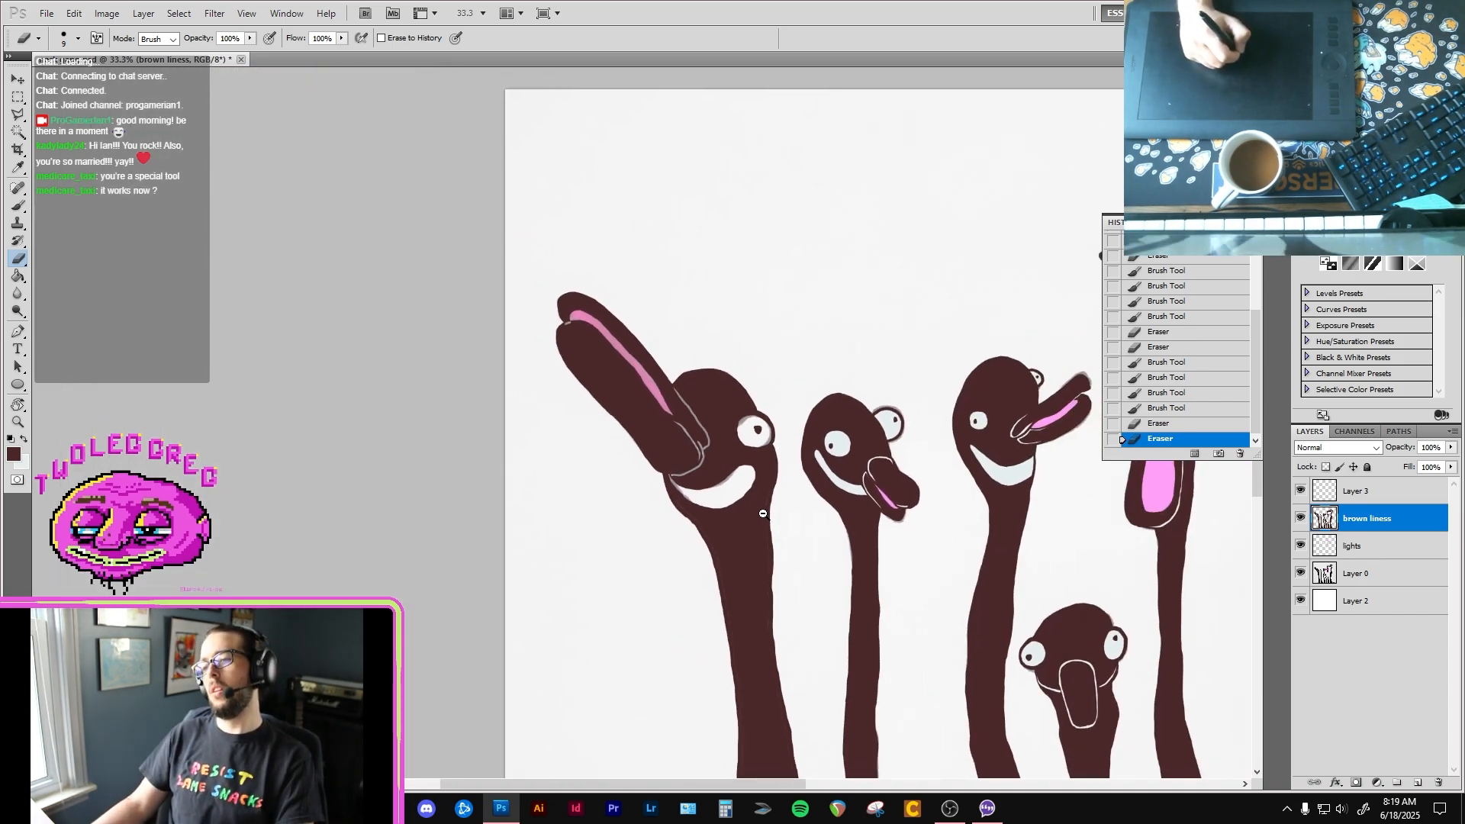
pyautogui.scroll(3, 739, 459)
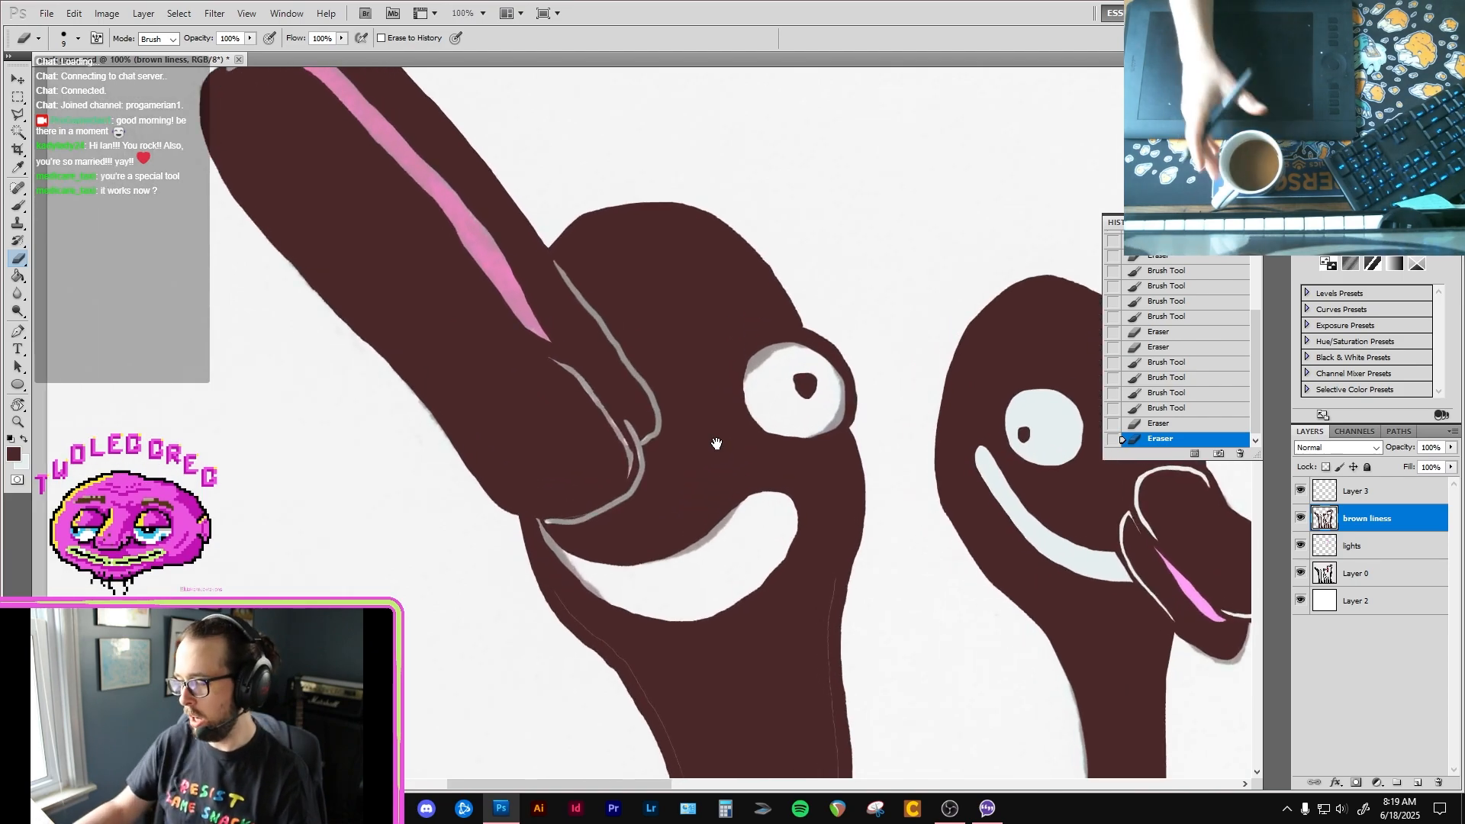
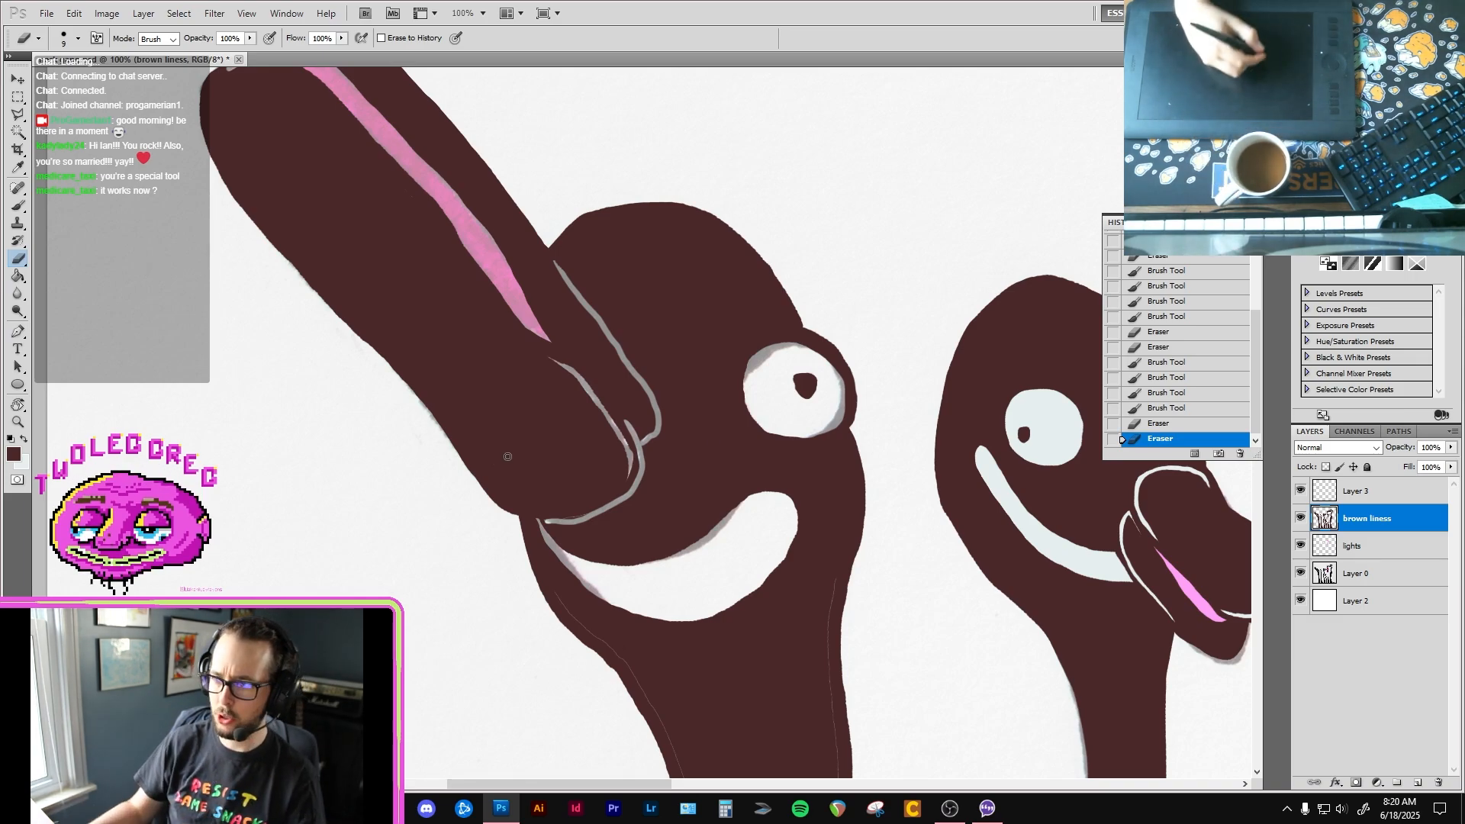
# Step: With a smaller brush, trim the edge of the light separation line at the first bird's lower beak base in dark brown
pyautogui.press('b')
pyautogui.scroll(1, 559, 499)
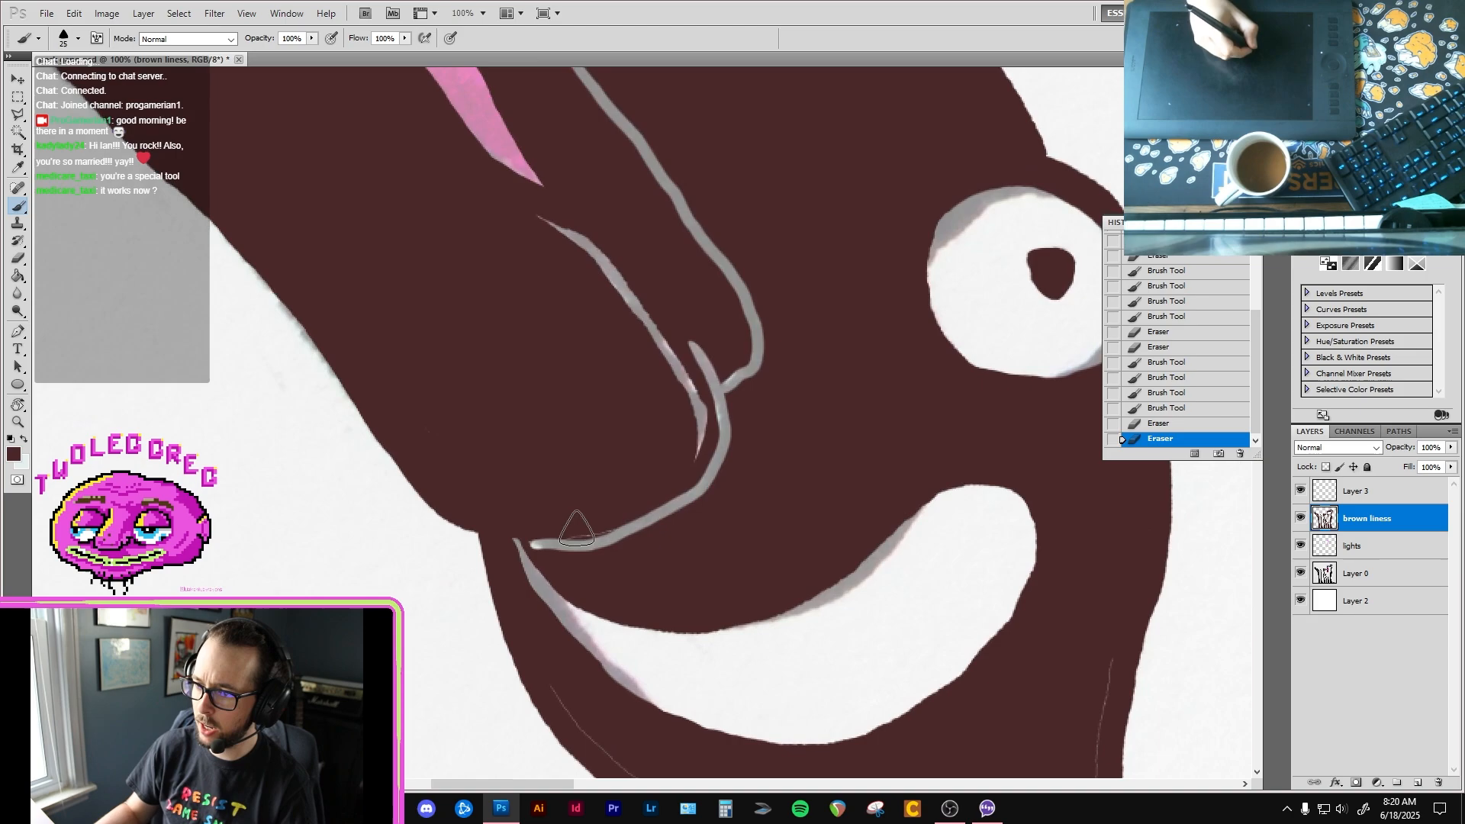
pyautogui.press('[')
pyautogui.press('[')
pyautogui.press('[')
pyautogui.press('[')
pyautogui.press('[')
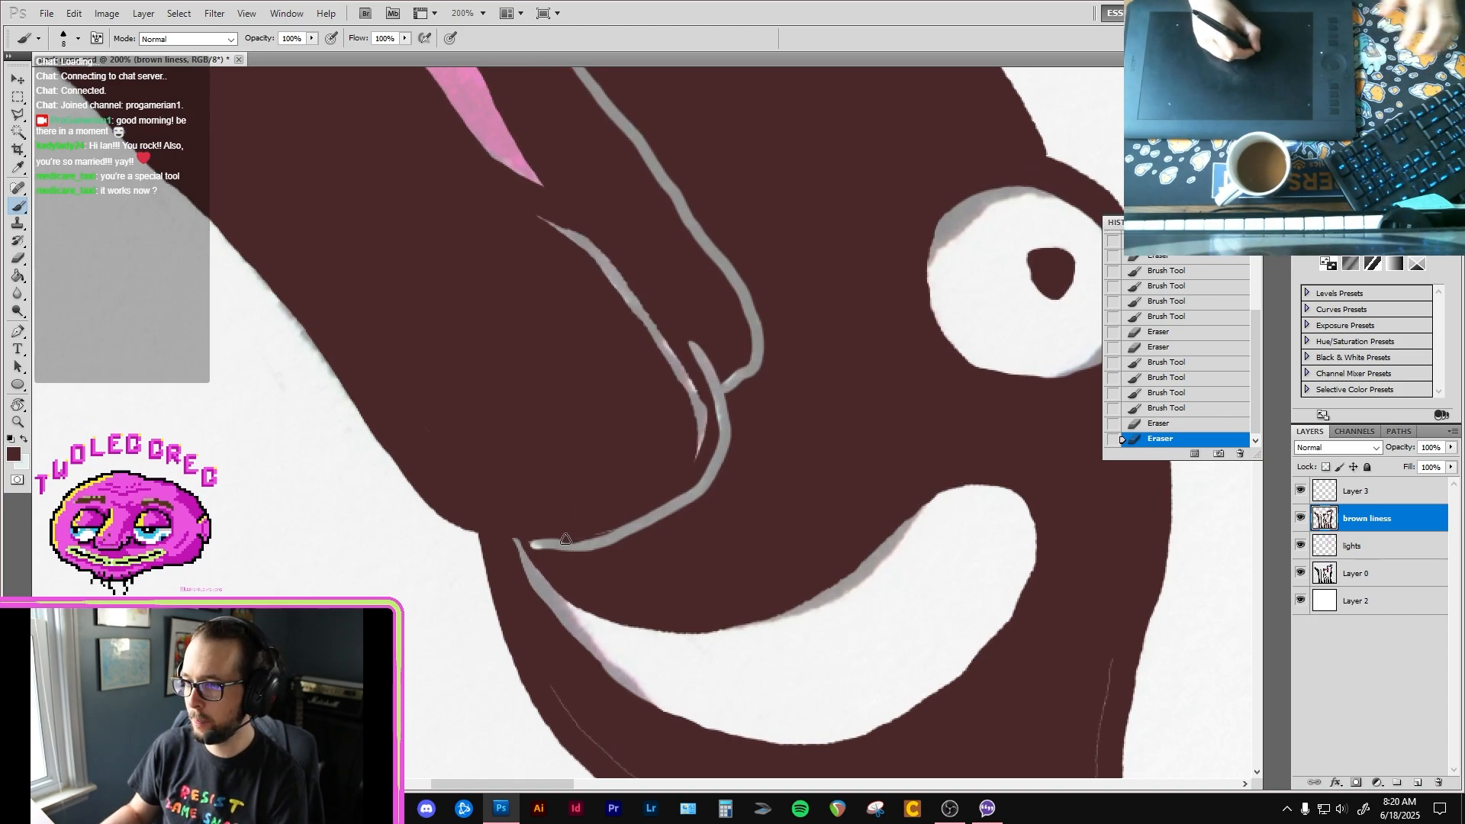
pyautogui.moveTo(571, 534)
pyautogui.mouseDown()
pyautogui.moveTo(614, 528)
pyautogui.moveTo(517, 531)
pyautogui.moveTo(587, 534)
pyautogui.moveTo(648, 488)
pyautogui.mouseUp()
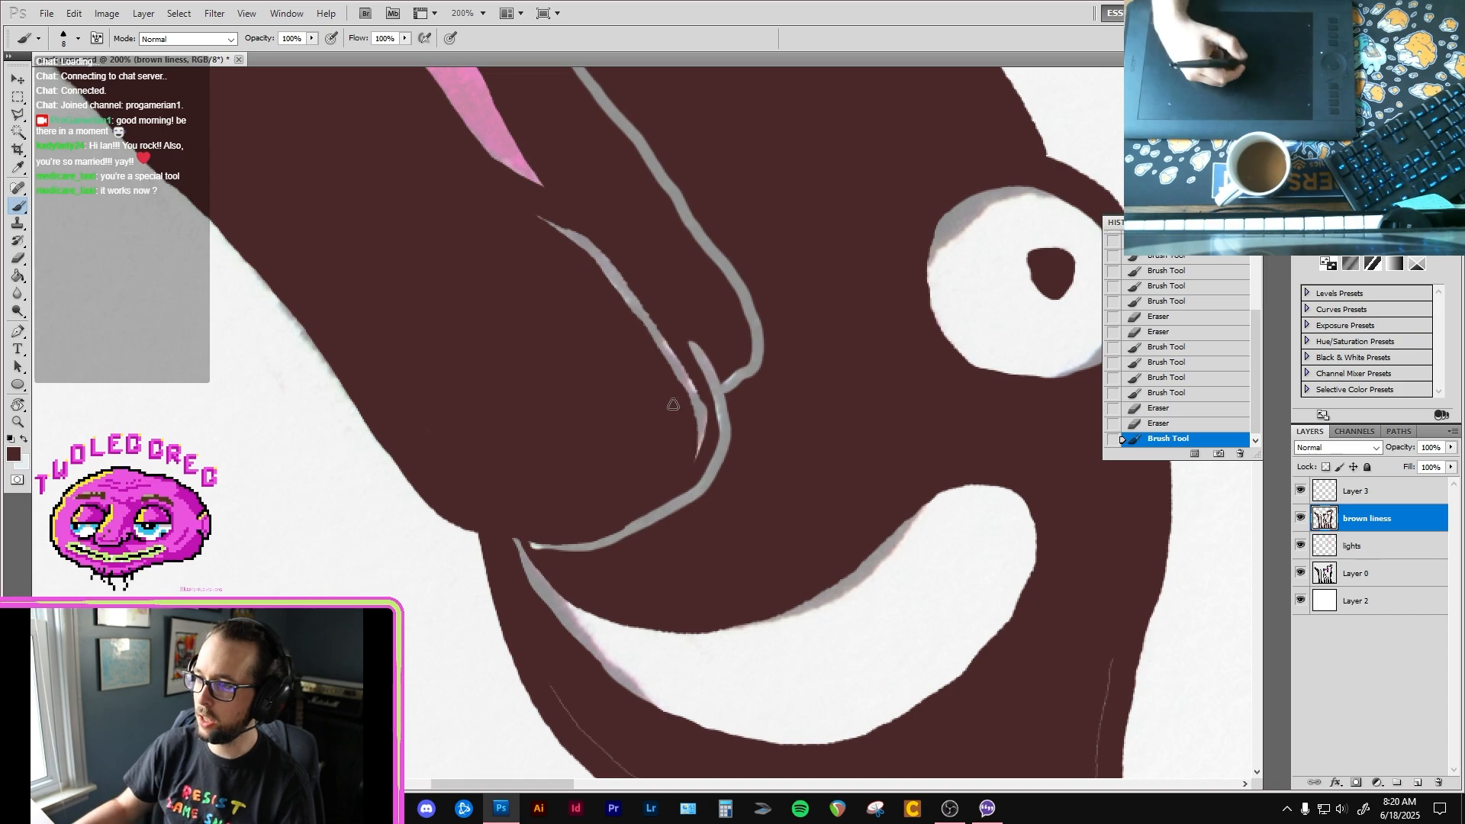
# Step: Paint over the thin seams on both sides of the first bird's upper neck, just below the smile, in dark brown
pyautogui.moveTo(574, 688); pyautogui.dragTo(456, 482)
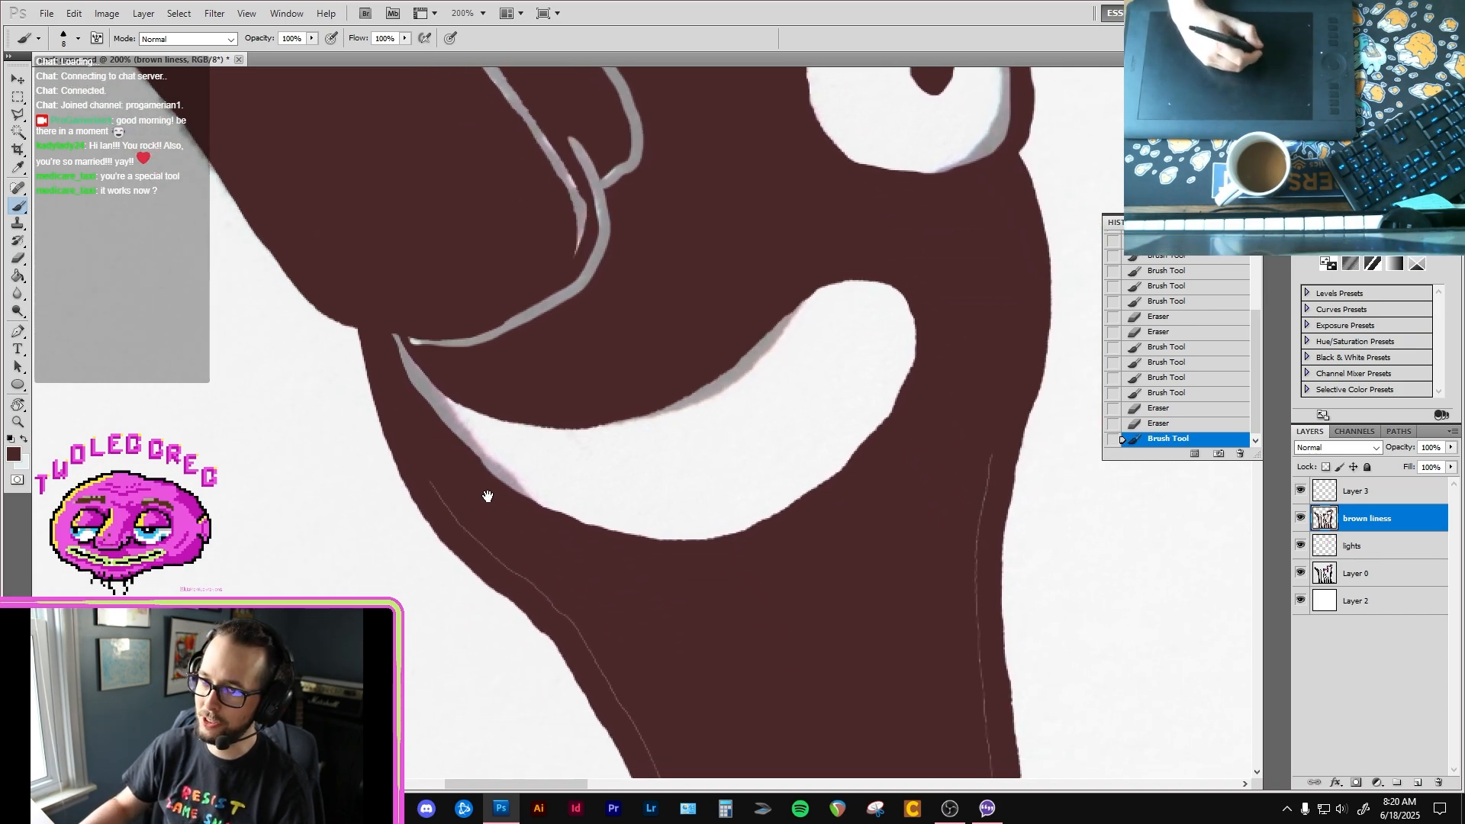
pyautogui.moveTo(511, 568); pyautogui.dragTo(601, 641)
pyautogui.moveTo(968, 325)
pyautogui.mouseDown()
pyautogui.moveTo(952, 336)
pyautogui.moveTo(931, 318)
pyautogui.mouseUp()
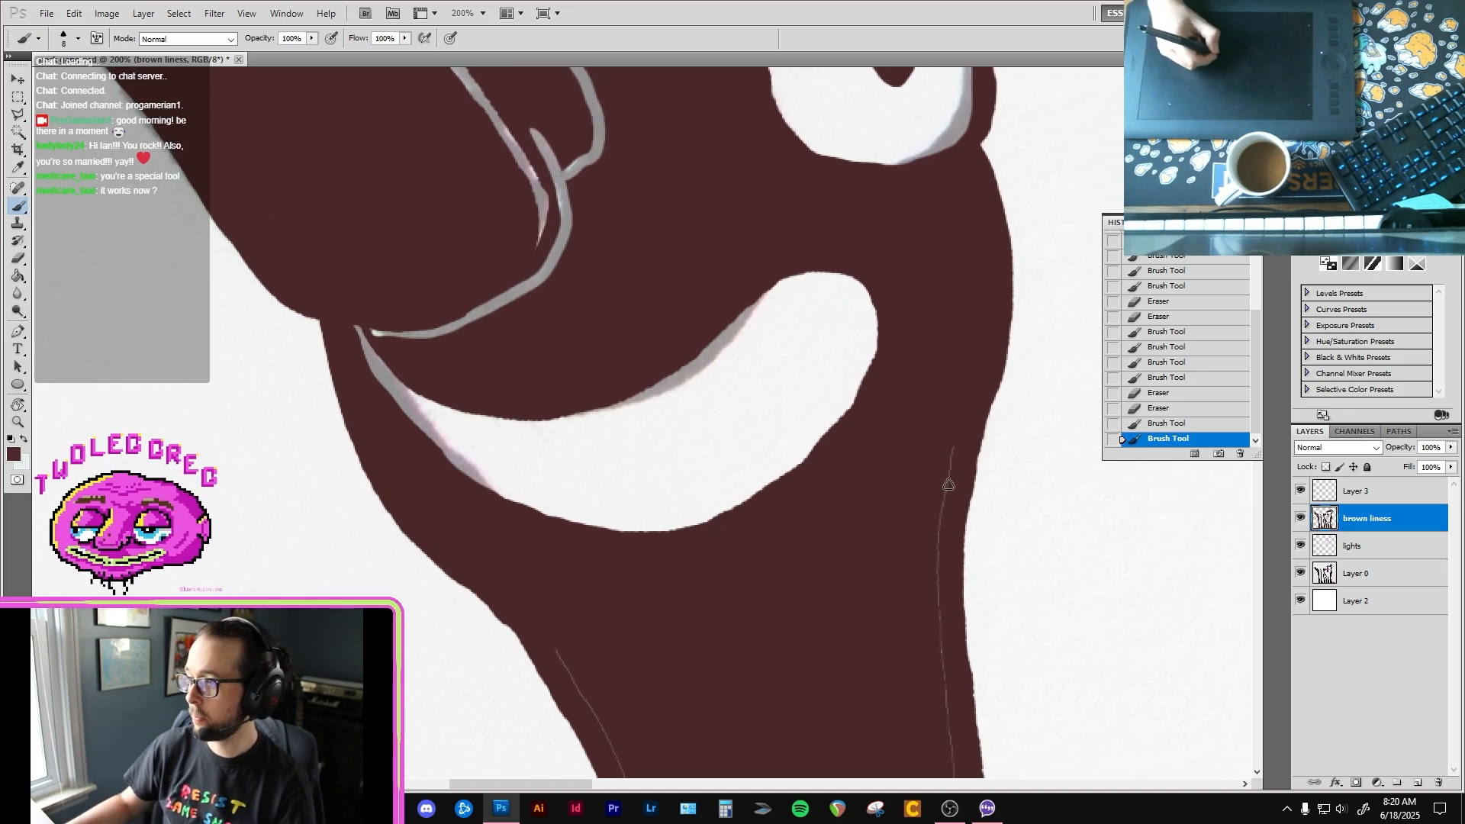
pyautogui.moveTo(948, 484); pyautogui.dragTo(938, 563)
# Step: Enlarge the brush to 25 and paint over the thin seam along the neck's right side down to its base
pyautogui.keyDown('alt'); pyautogui.scroll(-1, 893, 603); pyautogui.keyUp('alt')
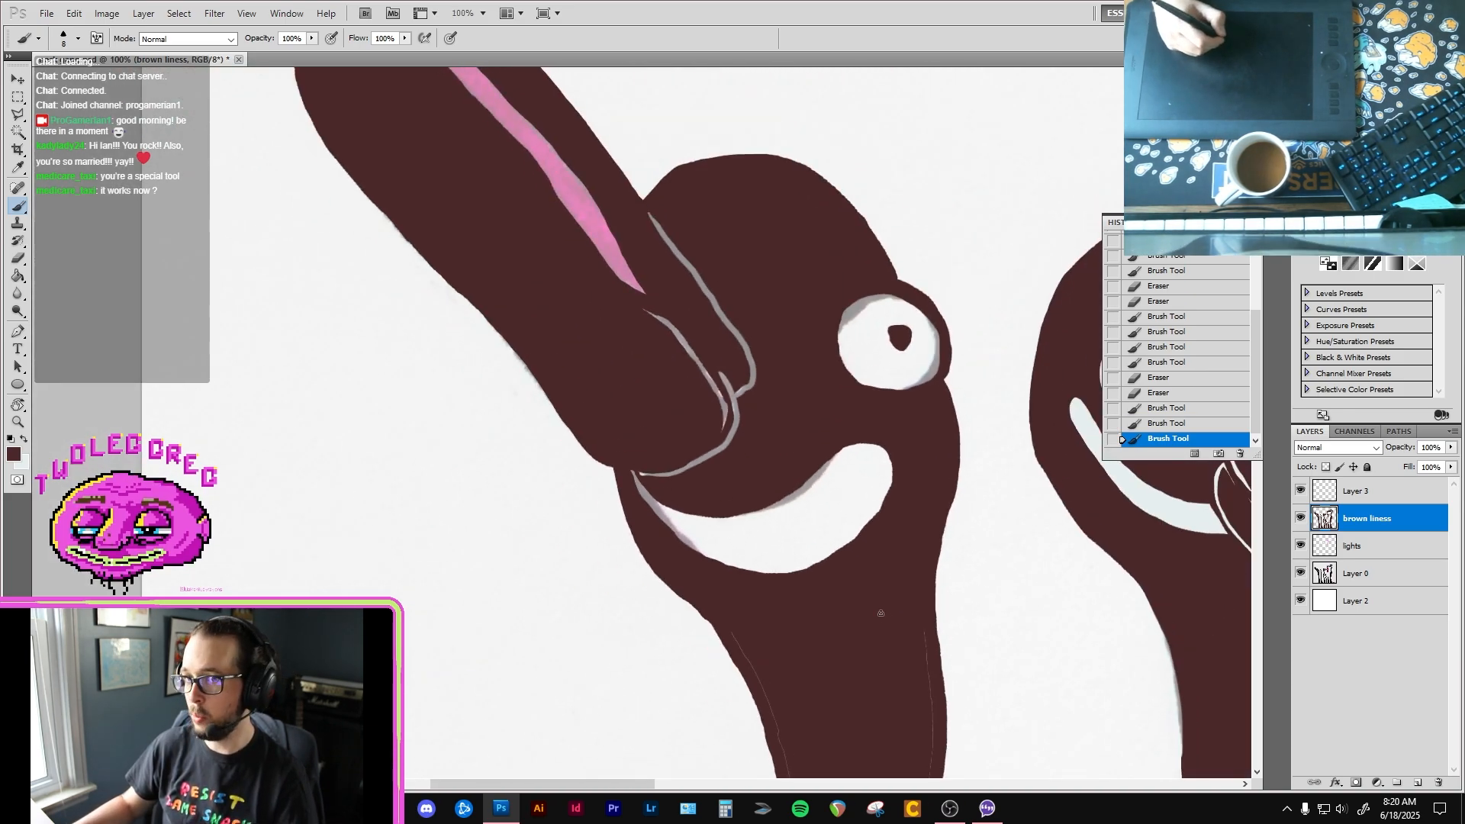
pyautogui.press(']')
pyautogui.press(']')
pyautogui.press(']')
pyautogui.press(']')
pyautogui.press(']')
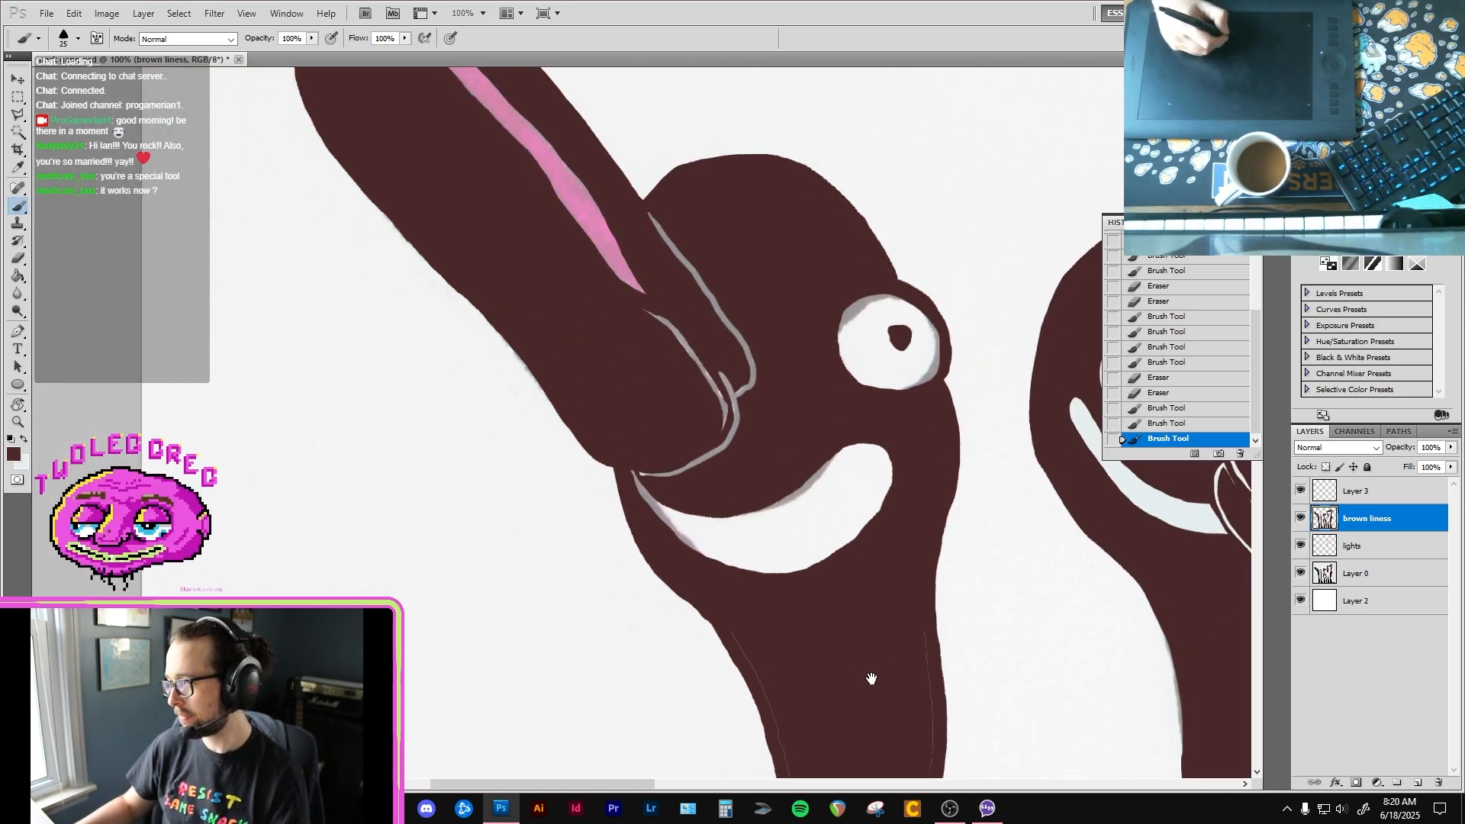
pyautogui.moveTo(870, 677); pyautogui.dragTo(813, 402)
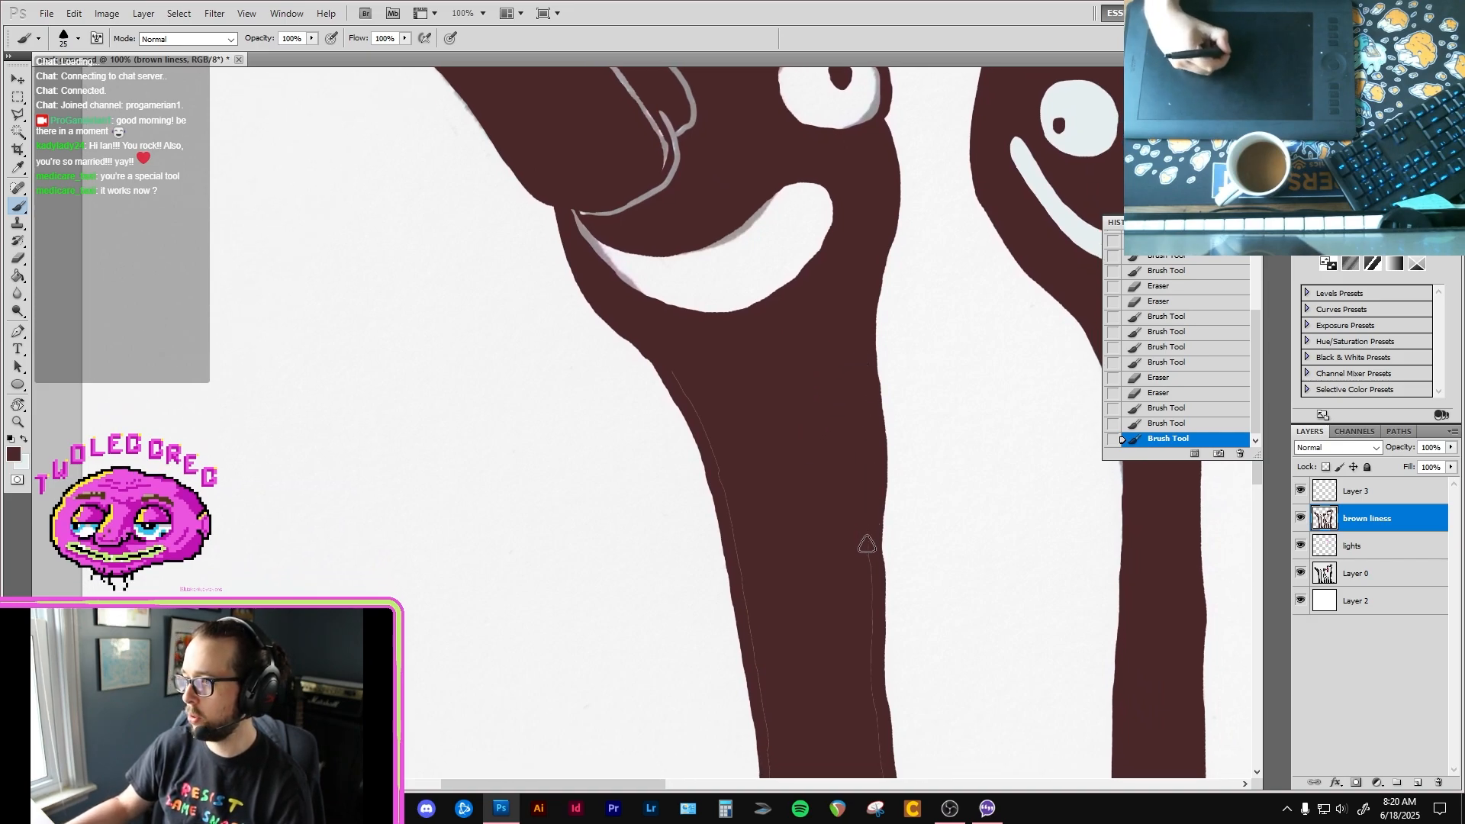
pyautogui.moveTo(867, 644); pyautogui.dragTo(843, 343)
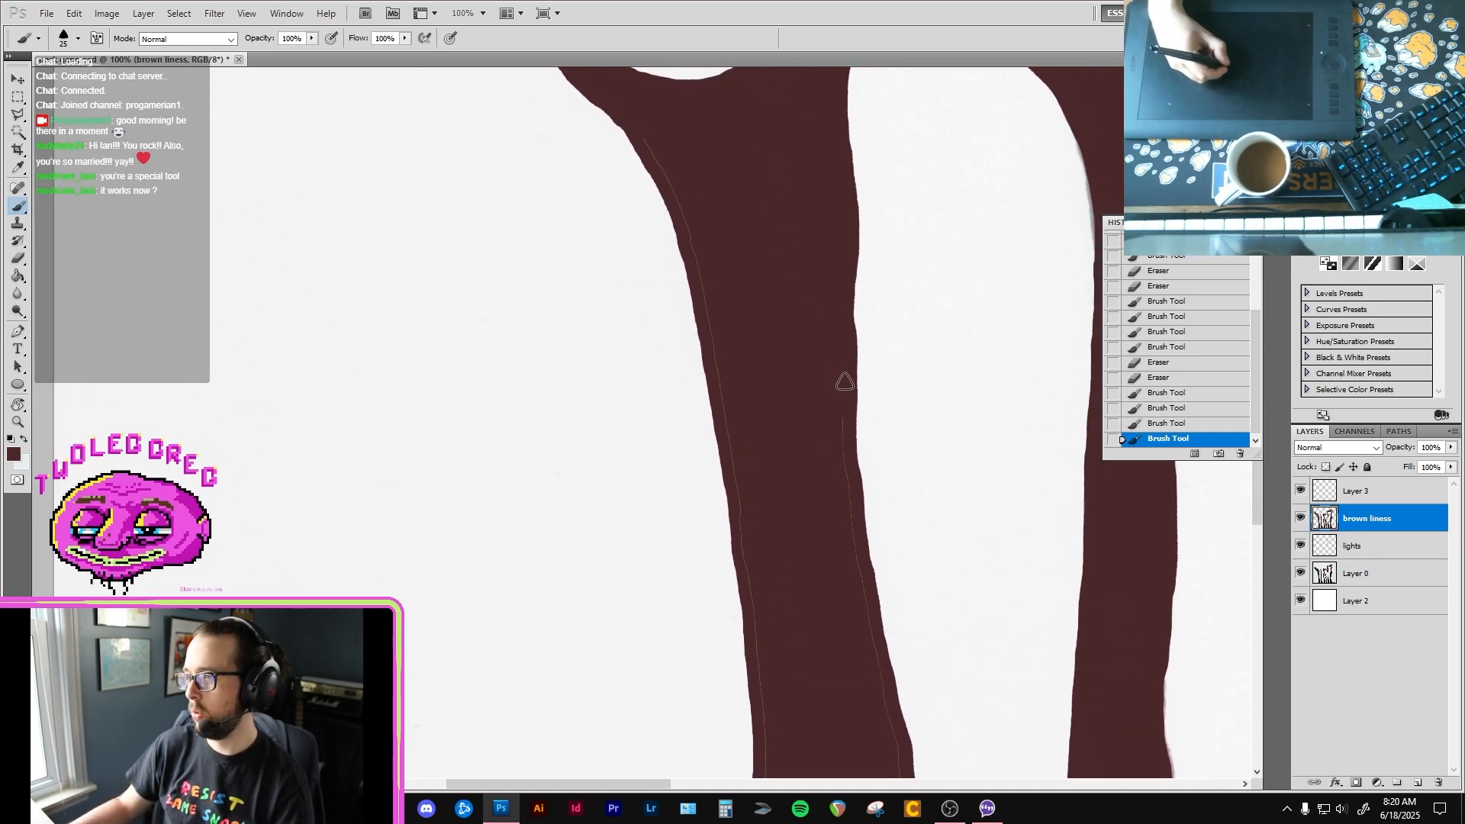
pyautogui.moveTo(840, 406)
pyautogui.mouseDown()
pyautogui.moveTo(874, 662)
pyautogui.moveTo(778, 362)
pyautogui.mouseUp()
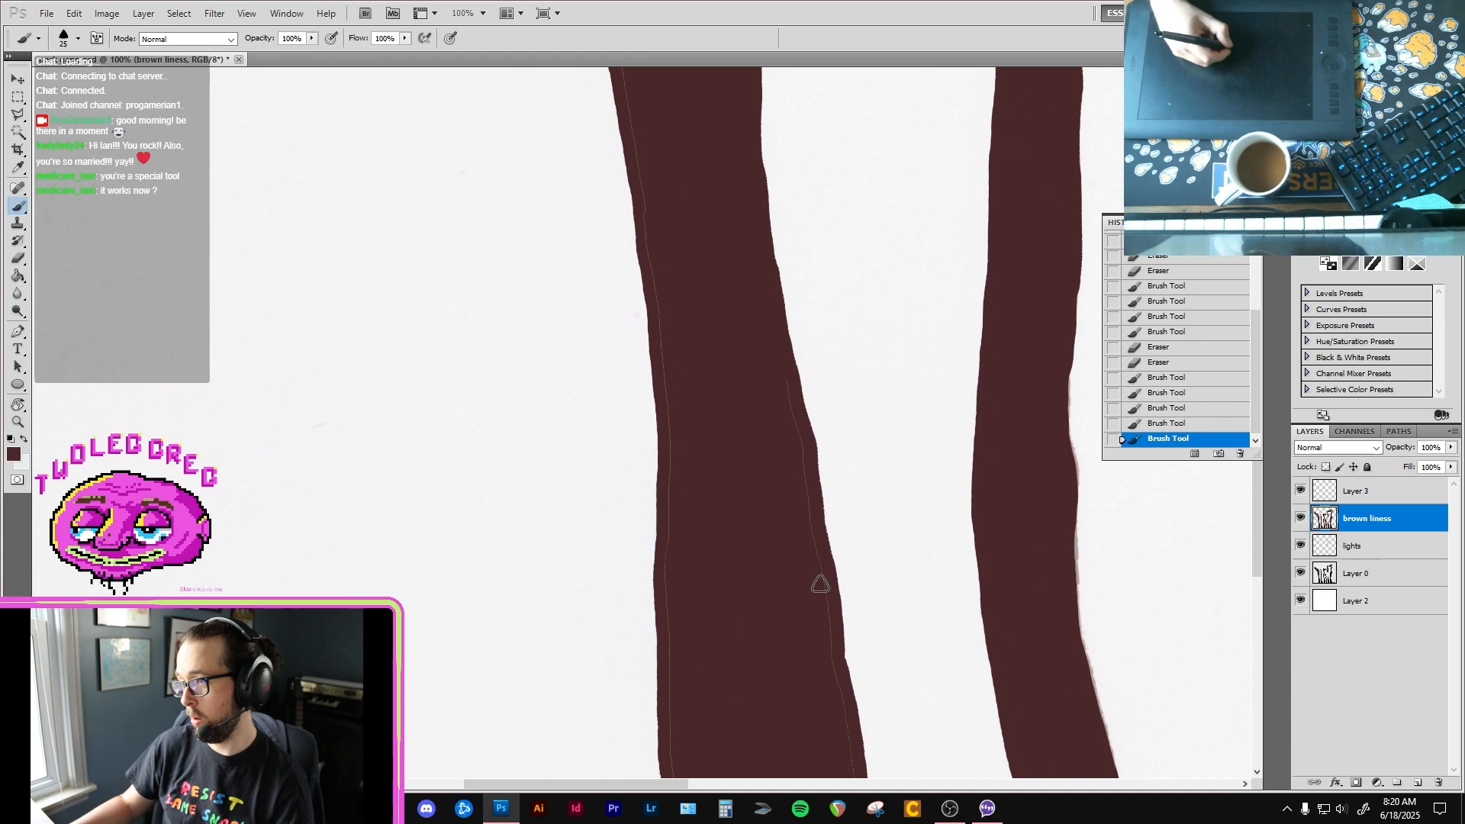
pyautogui.moveTo(803, 452); pyautogui.dragTo(814, 558)
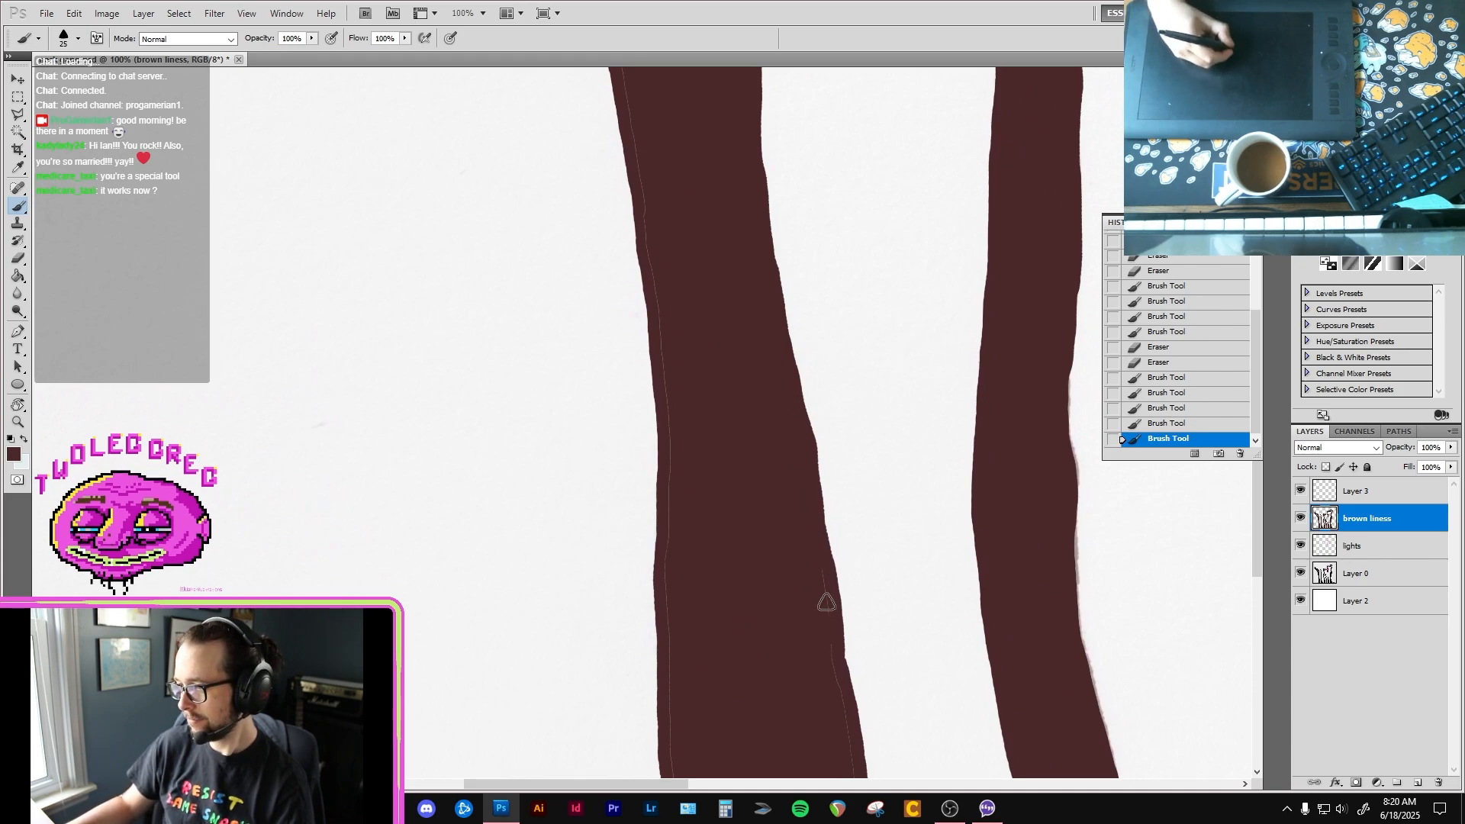
pyautogui.moveTo(824, 613); pyautogui.dragTo(823, 619)
pyautogui.moveTo(824, 619); pyautogui.dragTo(746, 267)
pyautogui.moveTo(737, 580)
pyautogui.mouseDown()
pyautogui.moveTo(734, 286)
pyautogui.moveTo(784, 644)
pyautogui.mouseUp()
pyautogui.moveTo(784, 594); pyautogui.dragTo(820, 768)
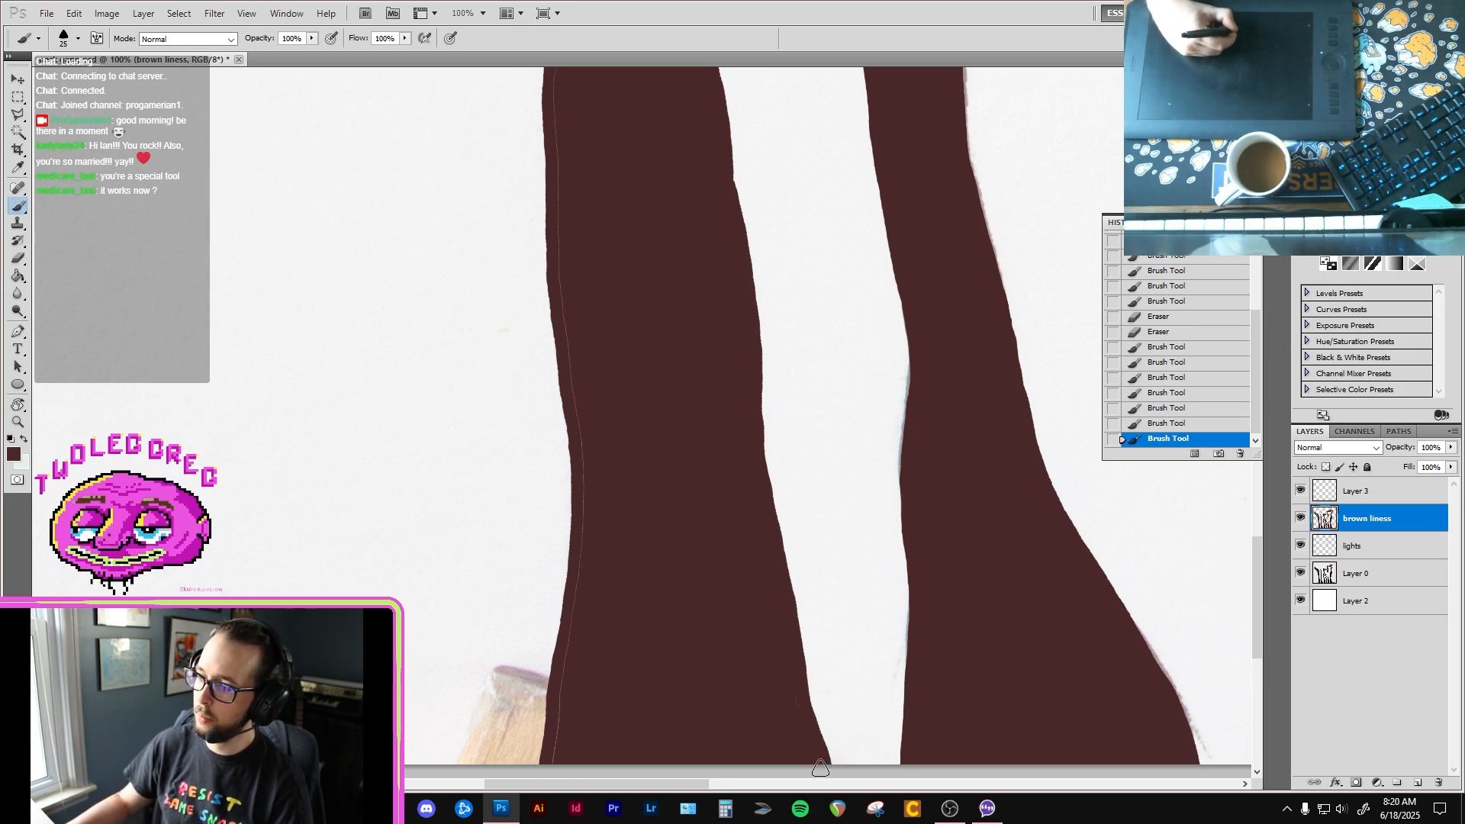
pyautogui.click(777, 630)
# Step: Paint over the thin seam along the left side of the first bird's neck, from its base up to below the smile
pyautogui.moveTo(560, 698)
pyautogui.mouseDown()
pyautogui.moveTo(582, 534)
pyautogui.moveTo(576, 416)
pyautogui.moveTo(594, 515)
pyautogui.mouseUp()
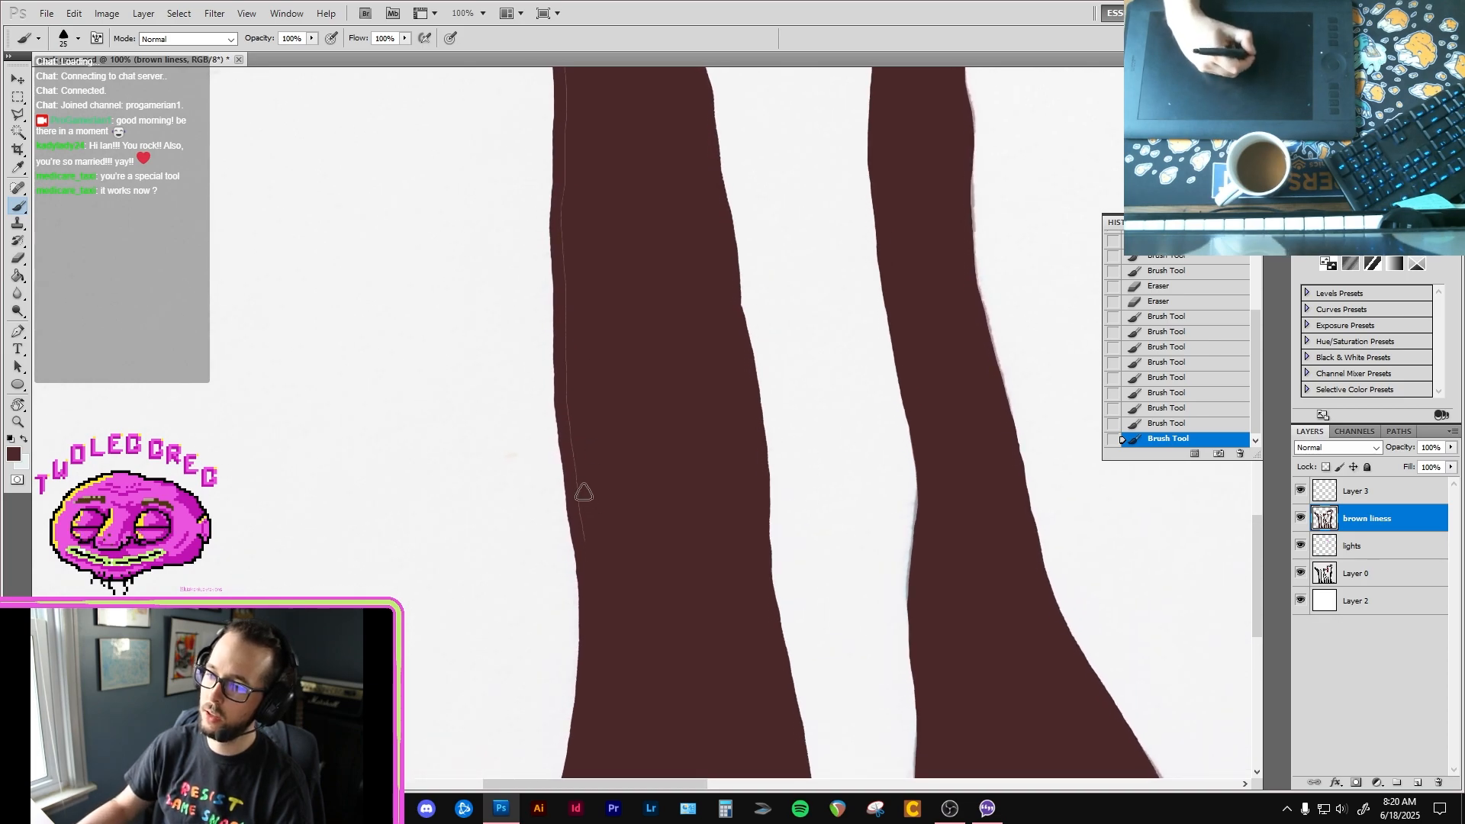
pyautogui.moveTo(566, 351); pyautogui.dragTo(562, 200)
pyautogui.moveTo(569, 205); pyautogui.dragTo(565, 429)
pyautogui.moveTo(559, 244); pyautogui.dragTo(538, 73)
pyautogui.moveTo(555, 196)
pyautogui.mouseDown()
pyautogui.moveTo(576, 388)
pyautogui.moveTo(559, 292)
pyautogui.mouseUp()
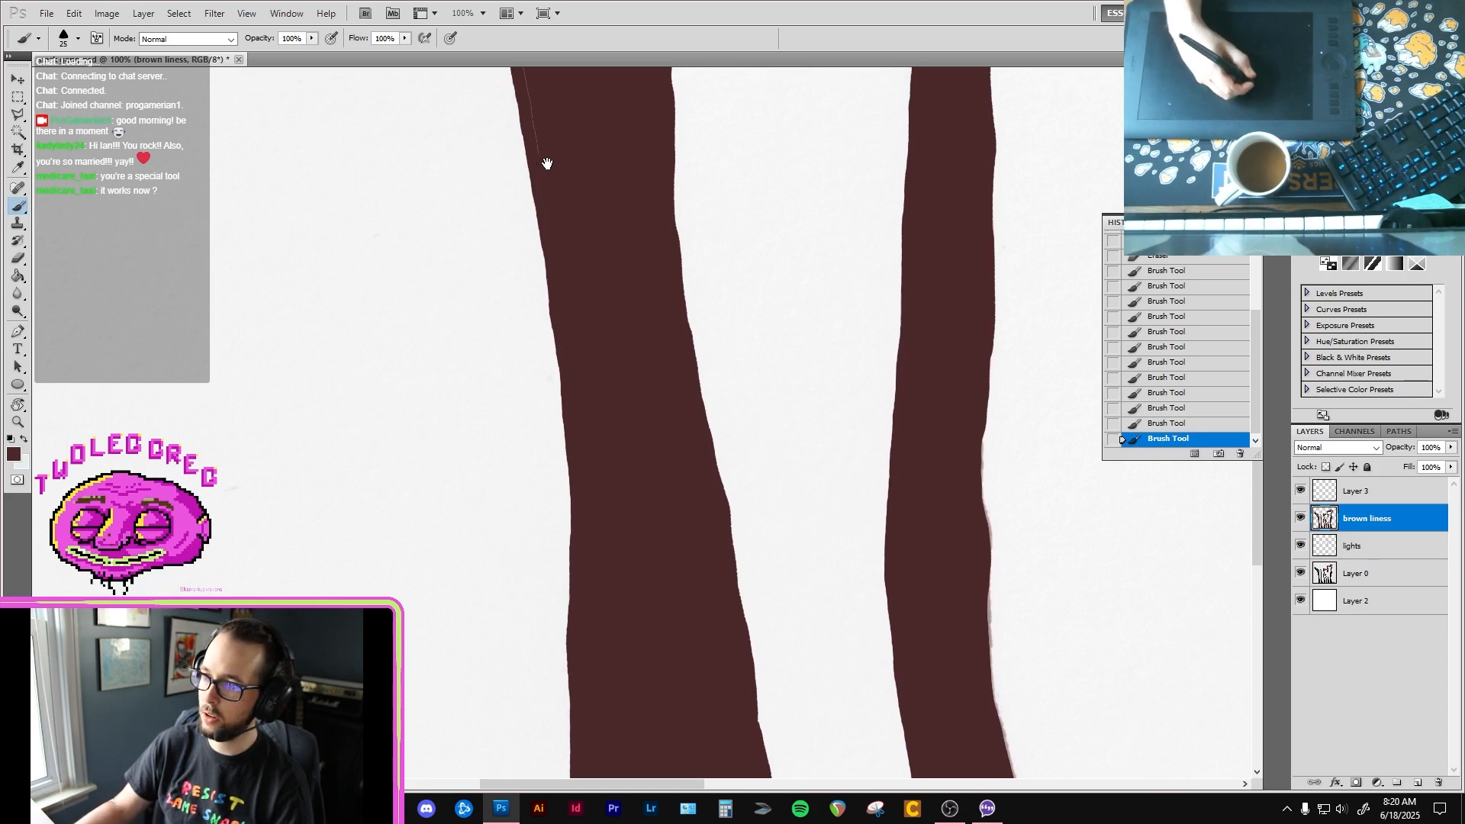
pyautogui.moveTo(547, 163)
pyautogui.mouseDown()
pyautogui.moveTo(573, 371)
pyautogui.moveTo(529, 179)
pyautogui.mouseUp()
pyautogui.moveTo(530, 195)
pyautogui.mouseDown()
pyautogui.moveTo(540, 269)
pyautogui.moveTo(587, 373)
pyautogui.moveTo(540, 282)
pyautogui.mouseUp()
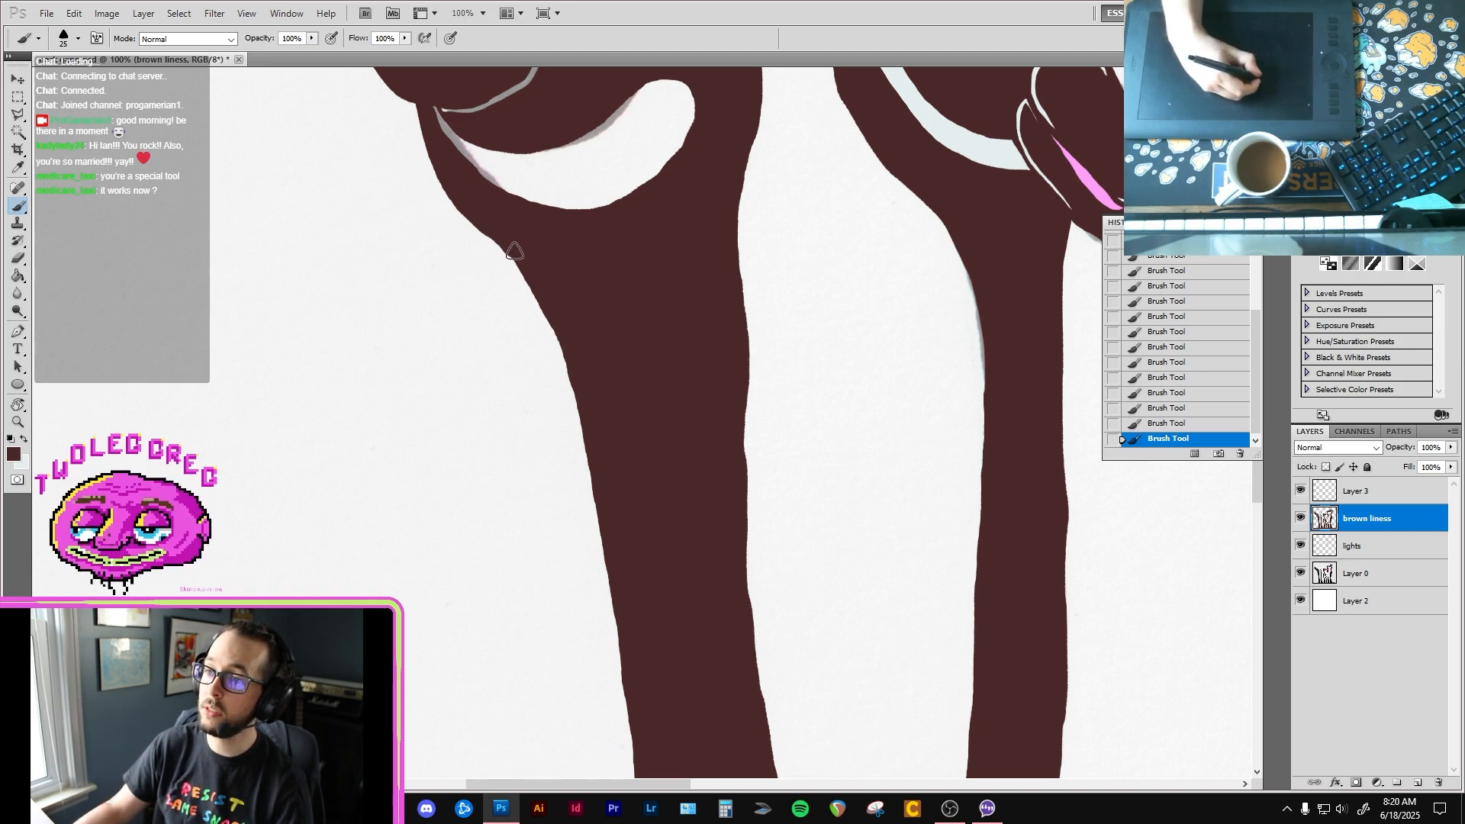
# Step: On the lights layer, fill the first bird's eye white and smile with the pale blue-white colour
pyautogui.moveTo(672, 131); pyautogui.dragTo(634, 301)
pyautogui.moveTo(598, 141); pyautogui.dragTo(583, 246)
pyautogui.moveTo(622, 424); pyautogui.dragTo(678, 543)
pyautogui.press('x')
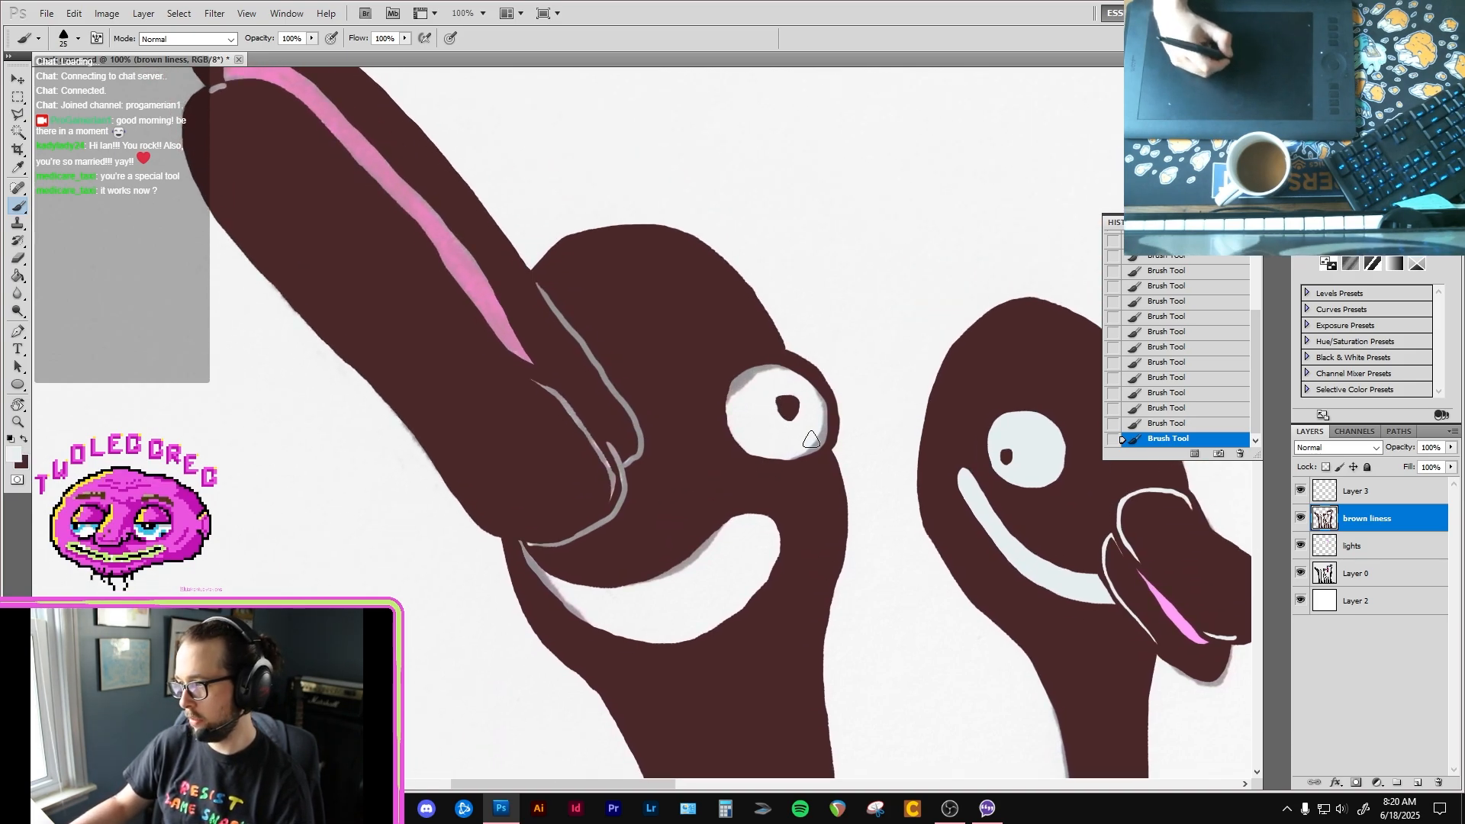
pyautogui.hotkey('alt', '[')
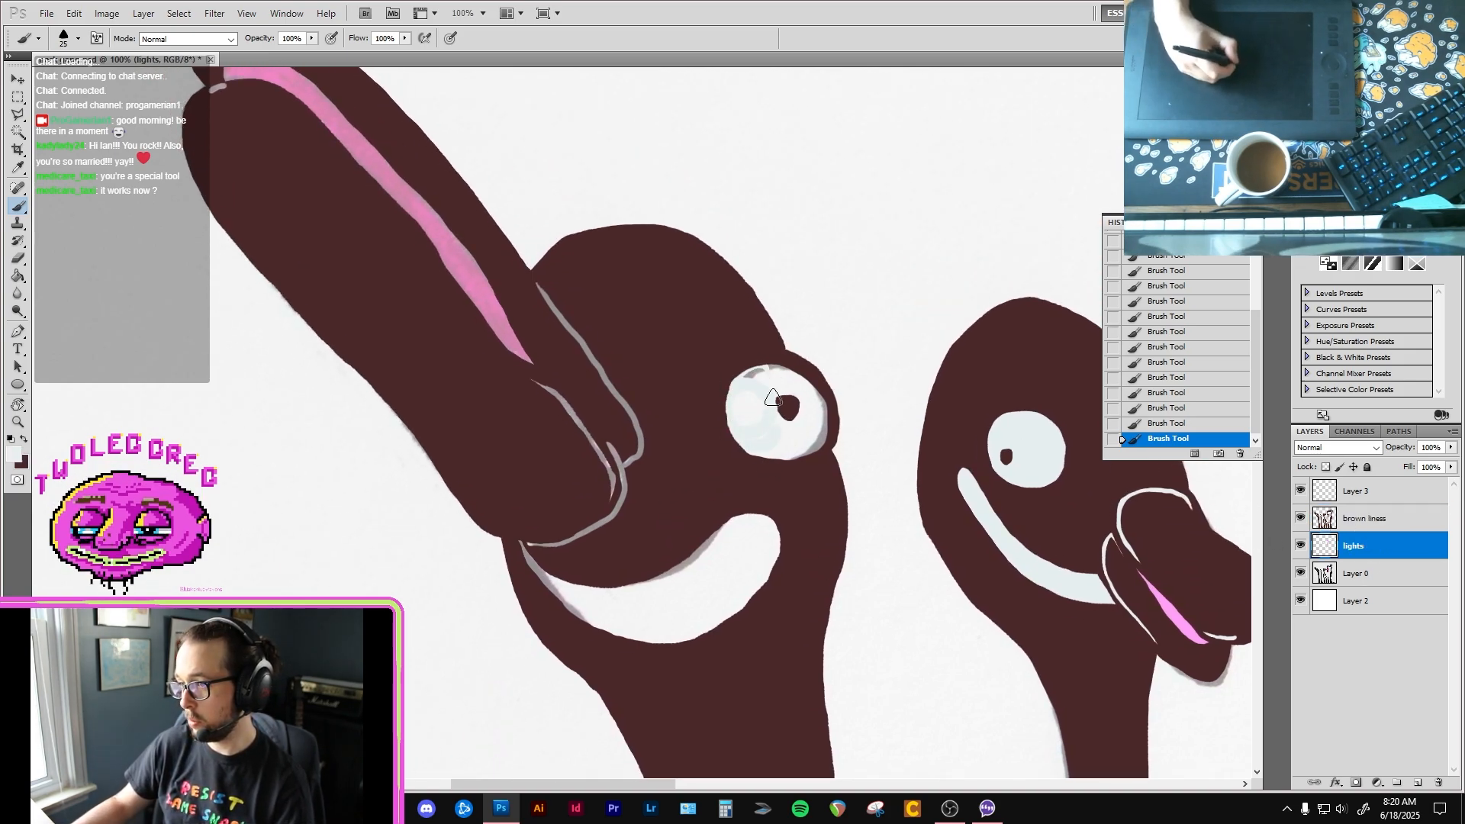
pyautogui.moveTo(773, 398)
pyautogui.mouseDown()
pyautogui.moveTo(803, 401)
pyautogui.moveTo(782, 380)
pyautogui.moveTo(741, 386)
pyautogui.mouseUp()
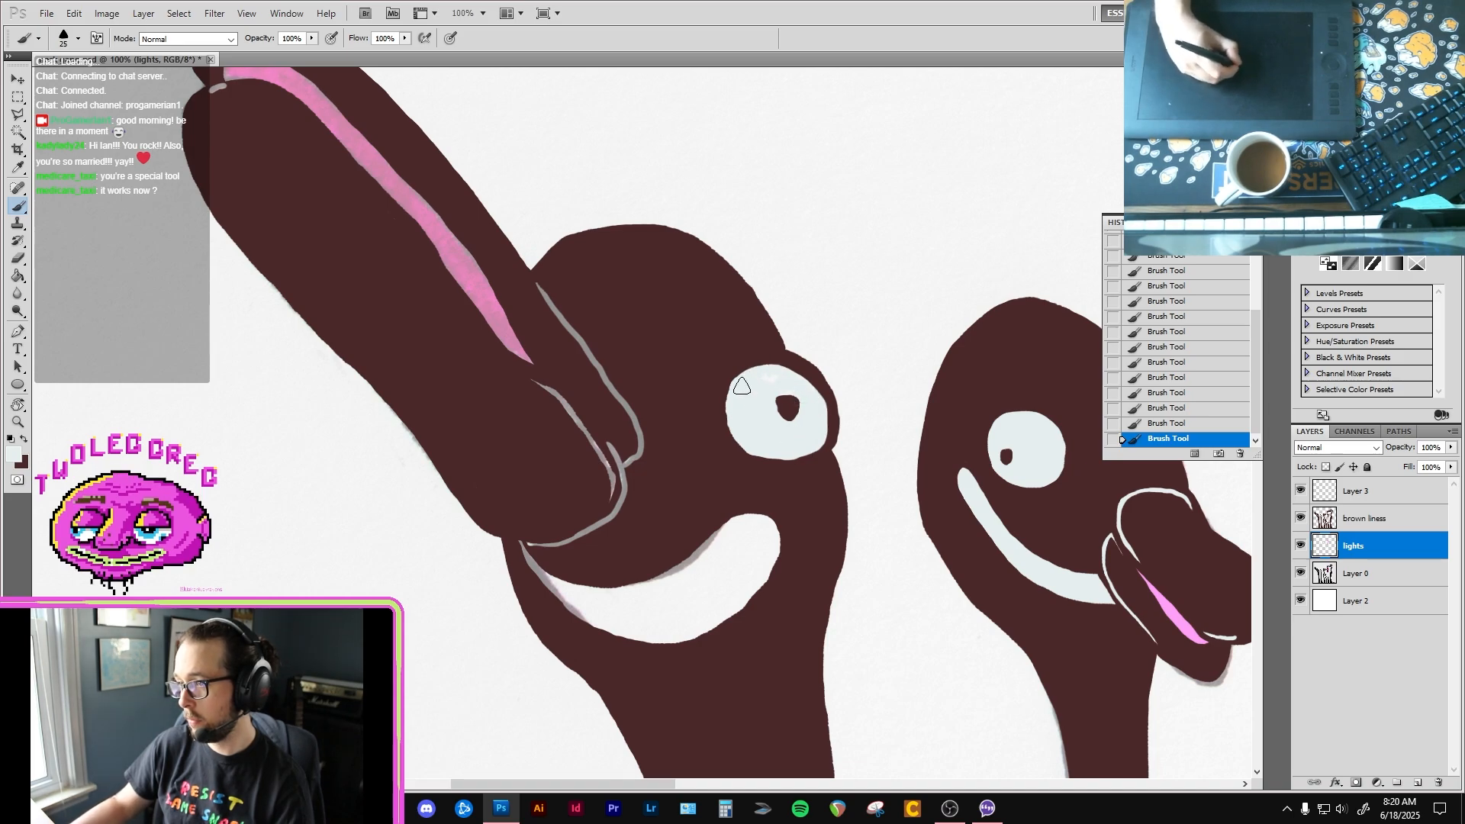
pyautogui.moveTo(521, 548)
pyautogui.mouseDown()
pyautogui.moveTo(587, 612)
pyautogui.moveTo(581, 593)
pyautogui.moveTo(660, 620)
pyautogui.moveTo(688, 653)
pyautogui.moveTo(776, 537)
pyautogui.moveTo(776, 514)
pyautogui.moveTo(698, 539)
pyautogui.moveTo(615, 611)
pyautogui.moveTo(625, 577)
pyautogui.moveTo(619, 590)
pyautogui.moveTo(533, 586)
pyautogui.mouseUp()
# Step: Fill the separation lines at the first bird's beak base and the short mark at the beak tip with pale blue-white
pyautogui.moveTo(602, 487)
pyautogui.mouseDown()
pyautogui.moveTo(599, 455)
pyautogui.moveTo(628, 522)
pyautogui.moveTo(631, 411)
pyautogui.moveTo(570, 423)
pyautogui.moveTo(621, 502)
pyautogui.mouseUp()
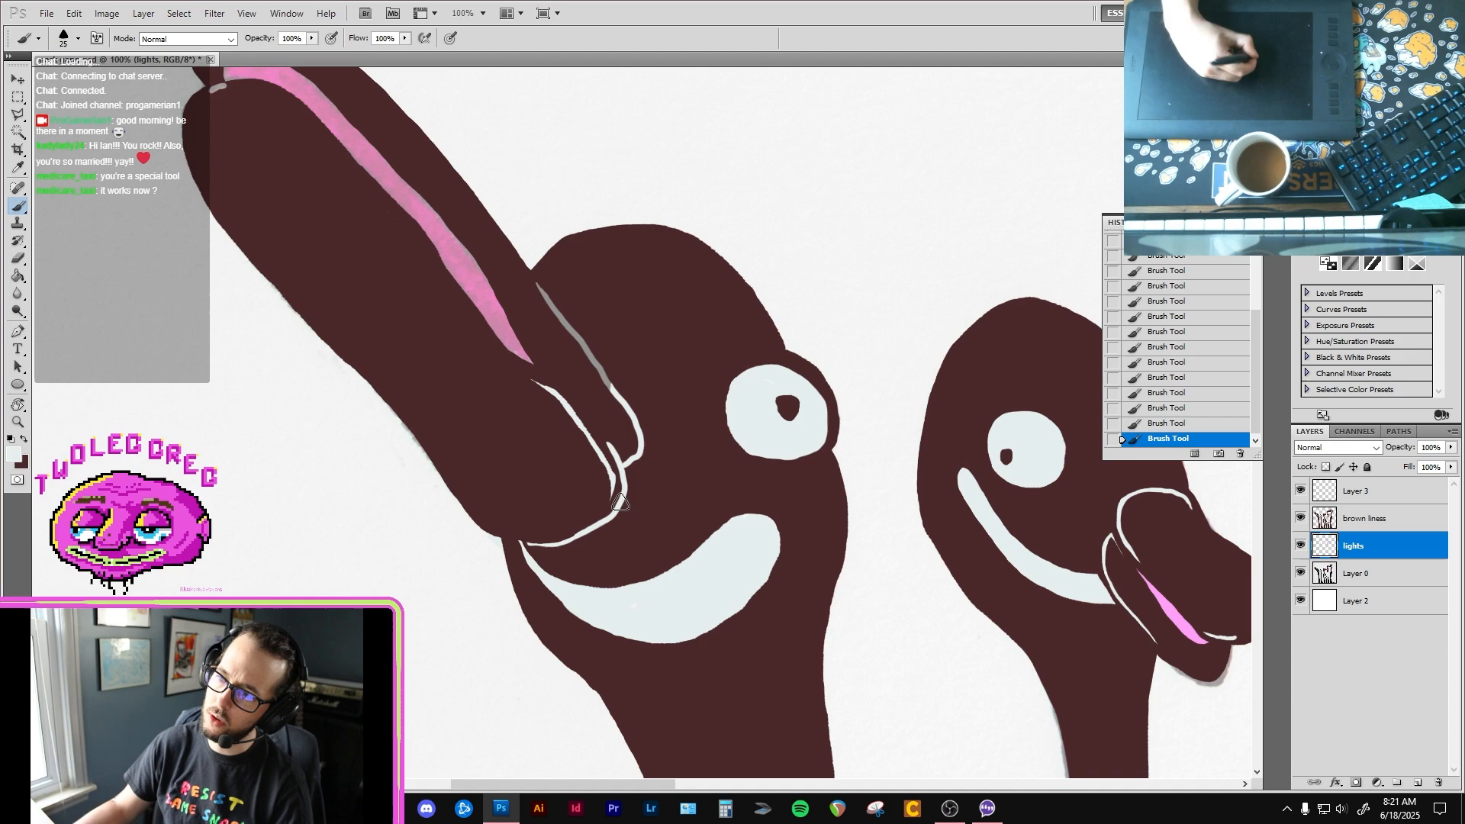
pyautogui.moveTo(619, 433); pyautogui.dragTo(693, 628)
pyautogui.moveTo(612, 481); pyautogui.dragTo(701, 608)
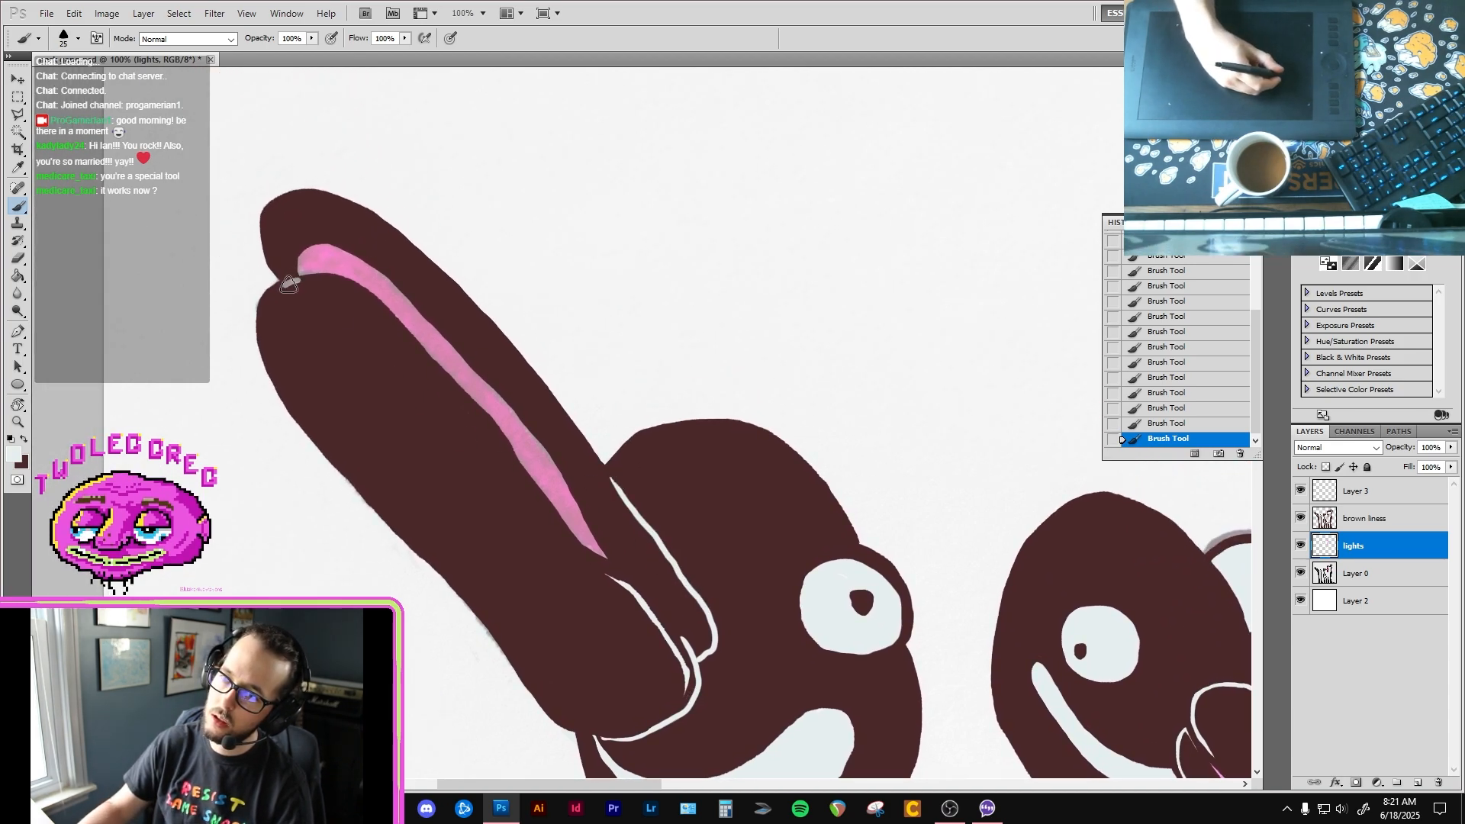
pyautogui.moveTo(285, 286); pyautogui.dragTo(298, 280)
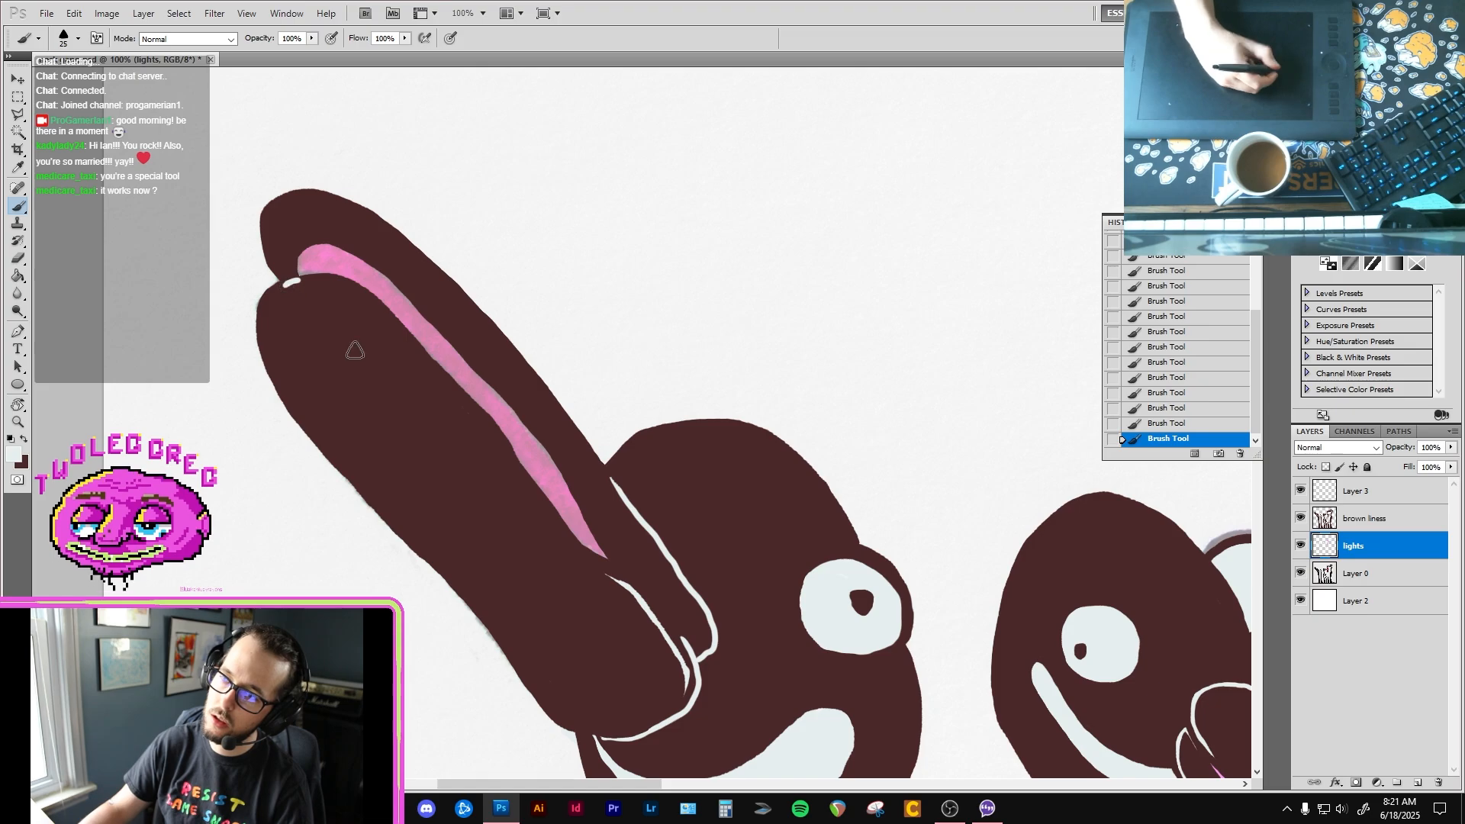
# Step: Look over the whole flock, return to the first bird's head and make the brown liness layer active
pyautogui.moveTo(479, 497); pyautogui.dragTo(373, 349)
pyautogui.keyDown('ctrl'); pyautogui.keyDown('alt'); pyautogui.click(787, 560); pyautogui.keyUp('alt'); pyautogui.keyUp('ctrl')
pyautogui.keyDown('ctrl'); pyautogui.keyDown('alt'); pyautogui.click(786, 561); pyautogui.keyUp('alt'); pyautogui.keyUp('ctrl')
pyautogui.keyDown('ctrl'); pyautogui.keyDown('alt'); pyautogui.click(787, 561); pyautogui.keyUp('alt'); pyautogui.keyUp('ctrl')
pyautogui.keyDown('ctrl'); pyautogui.keyDown('alt'); pyautogui.click(788, 563); pyautogui.keyUp('alt'); pyautogui.keyUp('ctrl')
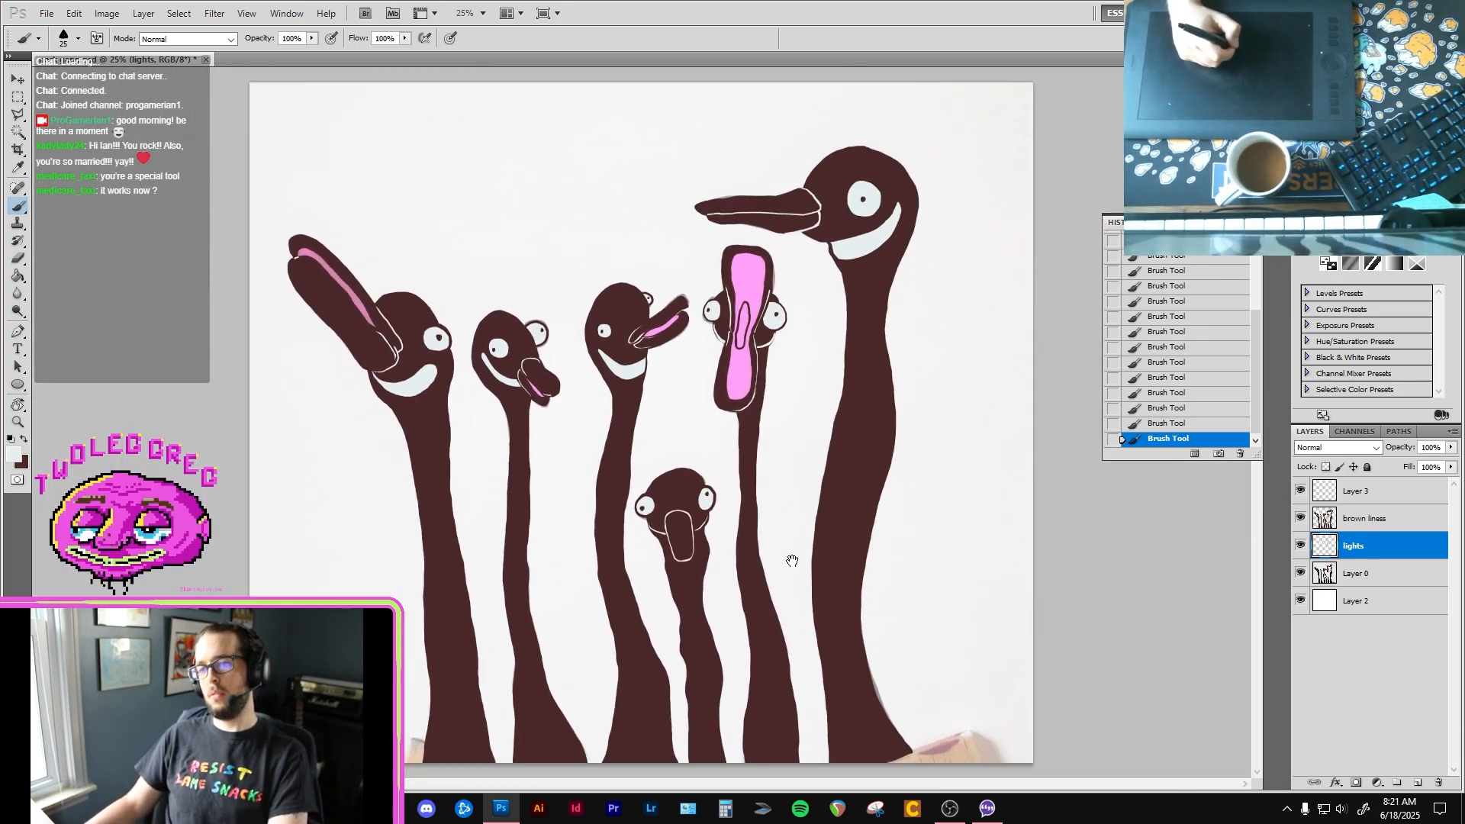
pyautogui.keyDown('ctrl'); pyautogui.click(424, 408); pyautogui.keyUp('ctrl')
pyautogui.keyDown('ctrl'); pyautogui.click(425, 407); pyautogui.keyUp('ctrl')
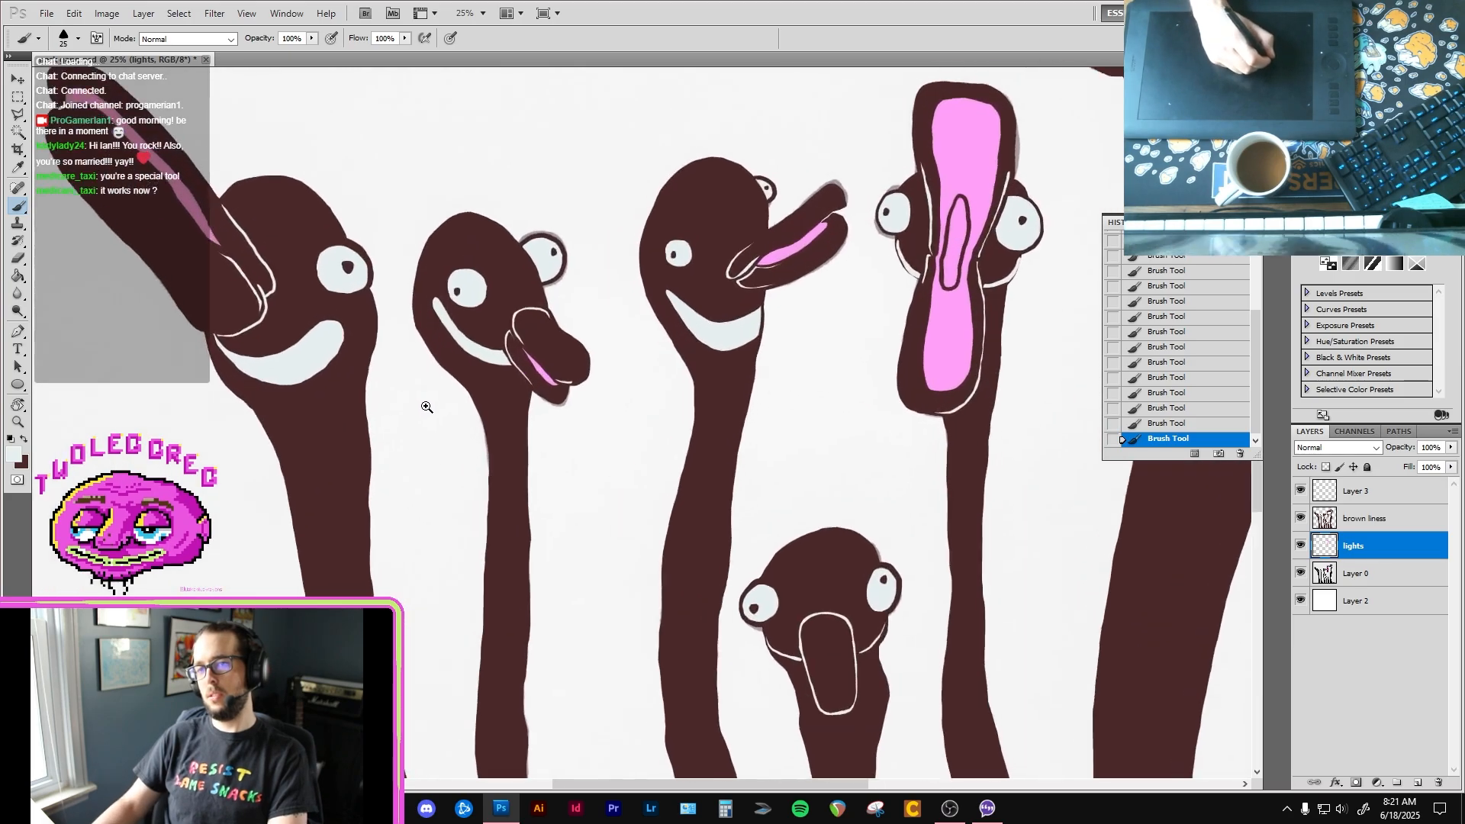
pyautogui.keyDown('ctrl'); pyautogui.click(425, 407); pyautogui.keyUp('ctrl')
pyautogui.moveTo(151, 277); pyautogui.dragTo(546, 428)
pyautogui.keyDown('ctrl'); pyautogui.click(477, 434); pyautogui.keyUp('ctrl')
pyautogui.keyDown('ctrl'); pyautogui.keyDown('alt'); pyautogui.click(510, 455); pyautogui.keyUp('alt'); pyautogui.keyUp('ctrl')
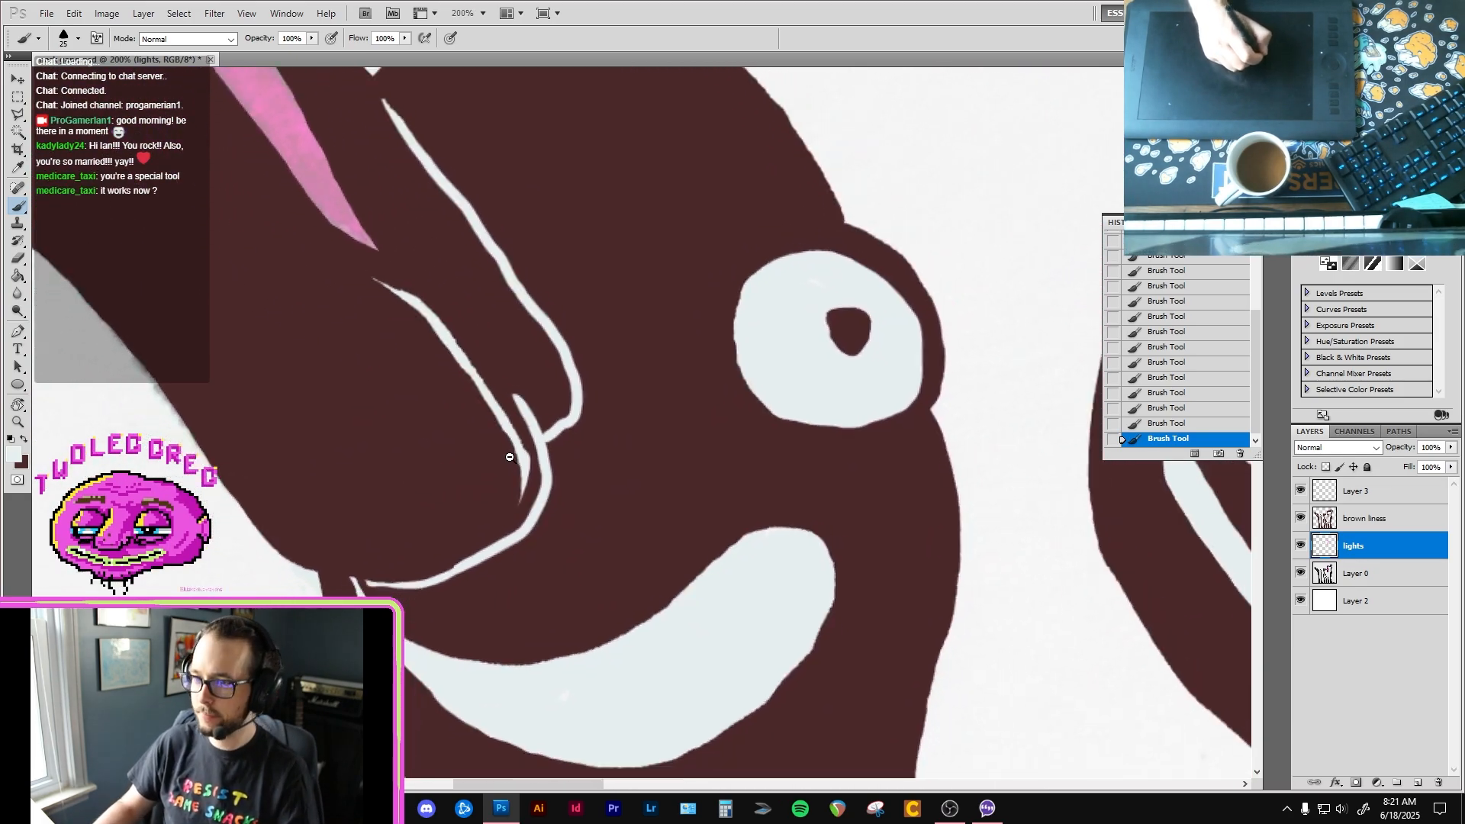
pyautogui.click(1377, 520)
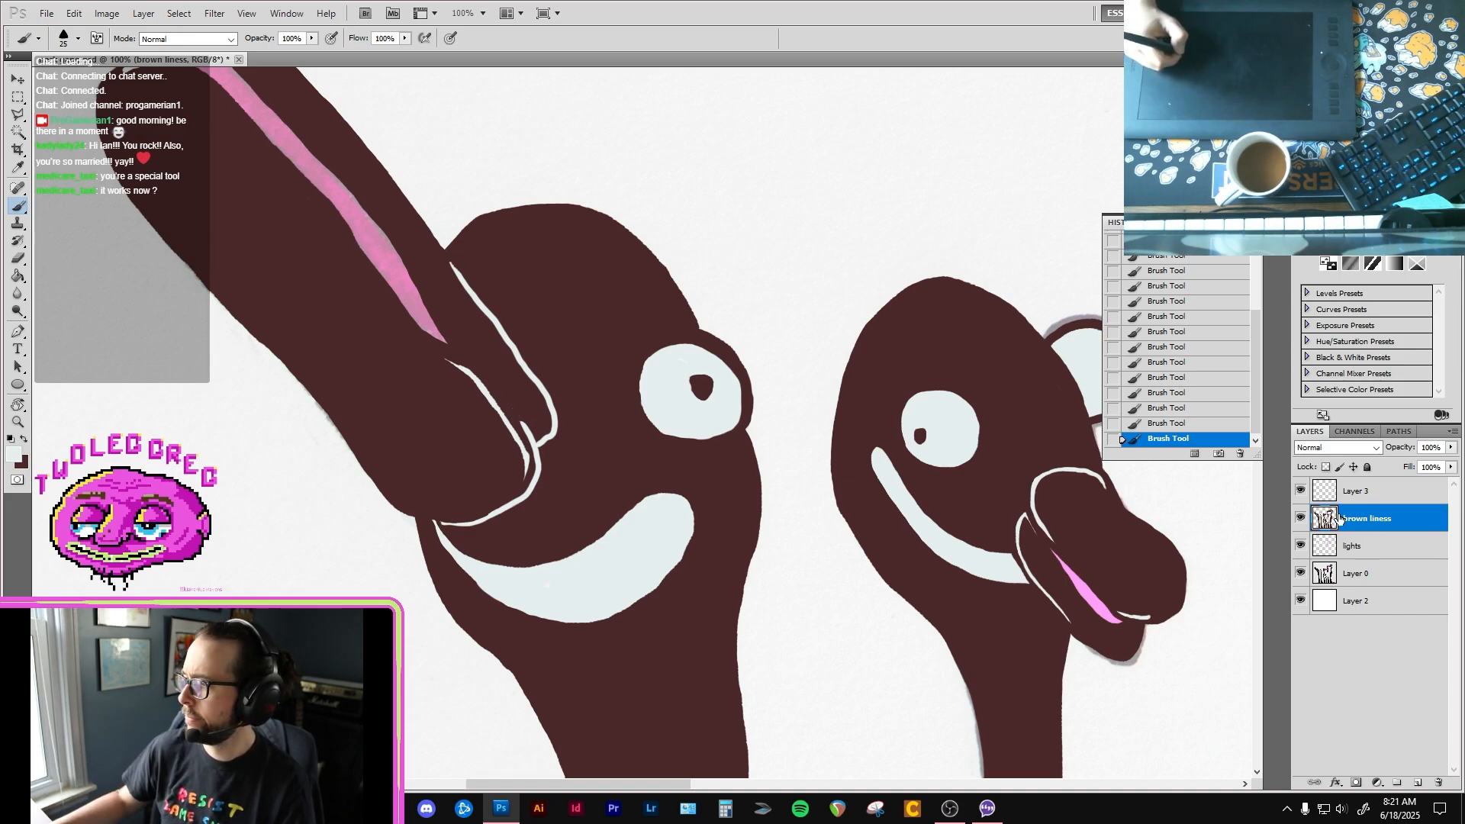
pyautogui.press('super+a')
pyautogui.click(850, 225)
# Step: Try to erase a thin line joining the end of the pink mouth to the inner line at the beak's base
pyautogui.press('e')
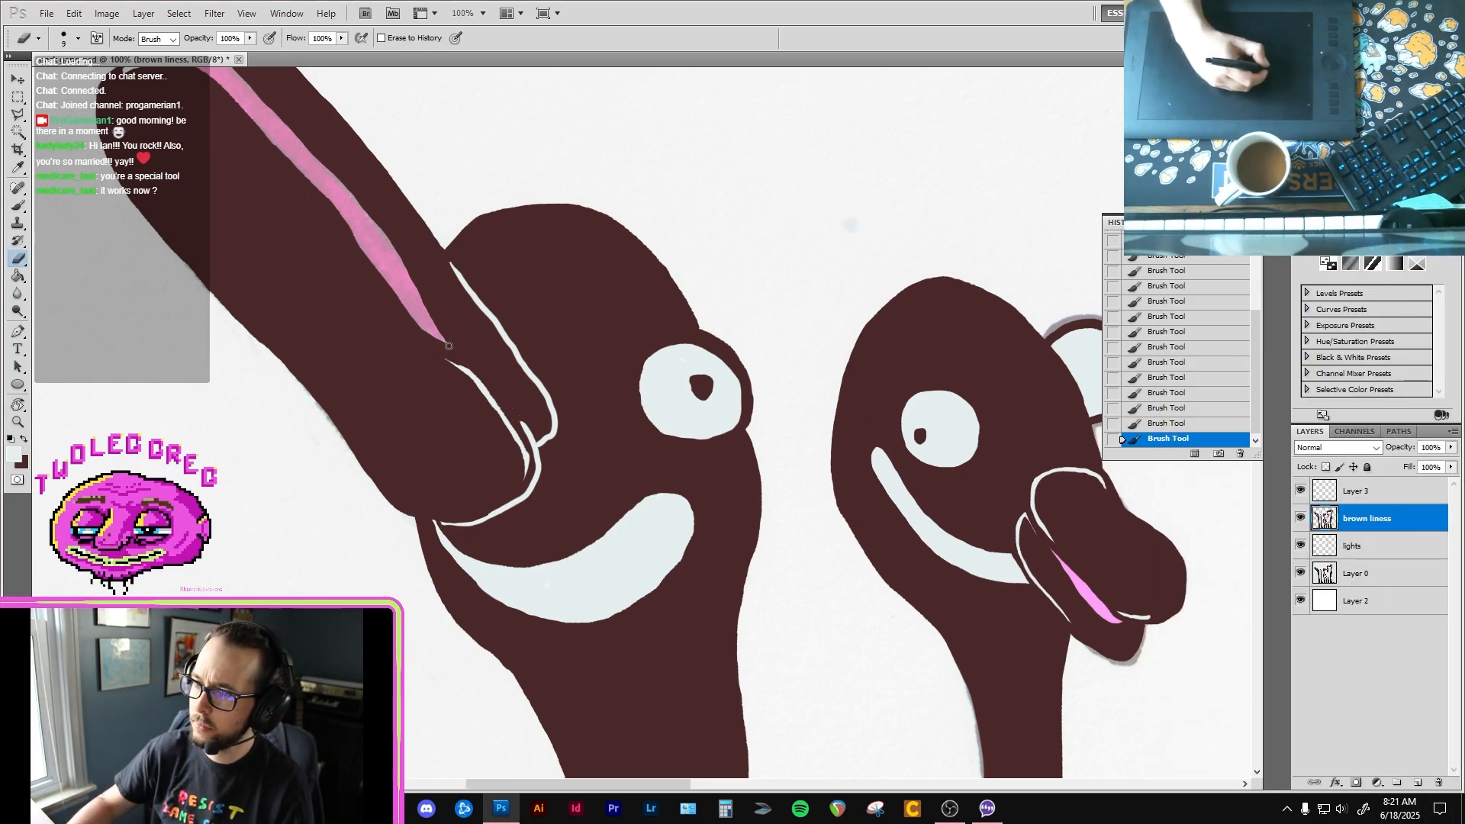
pyautogui.moveTo(448, 342); pyautogui.dragTo(508, 406)
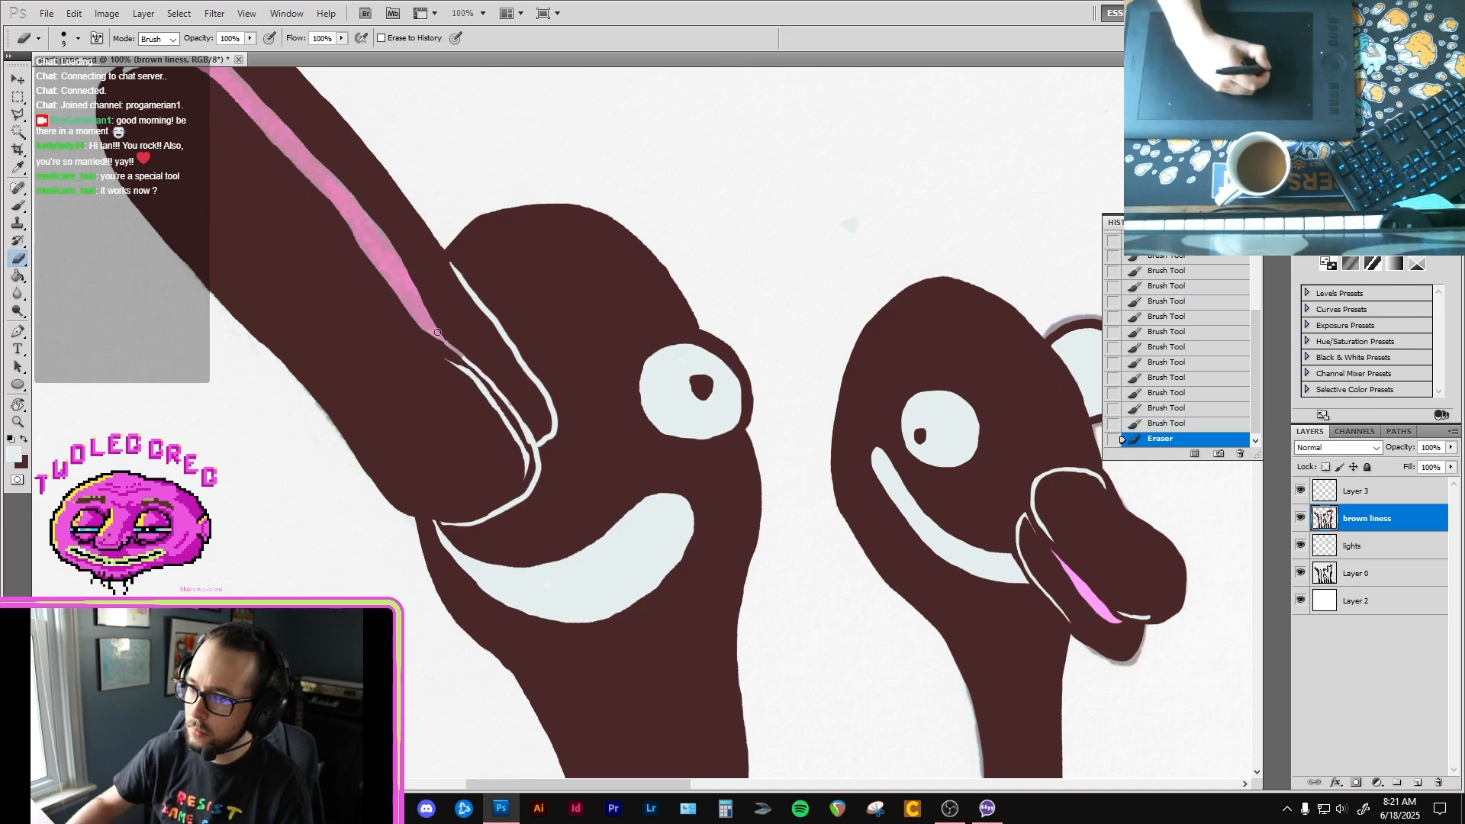
pyautogui.moveTo(436, 334)
pyautogui.mouseDown()
pyautogui.moveTo(471, 367)
pyautogui.moveTo(436, 334)
pyautogui.moveTo(486, 379)
pyautogui.moveTo(437, 334)
pyautogui.mouseUp()
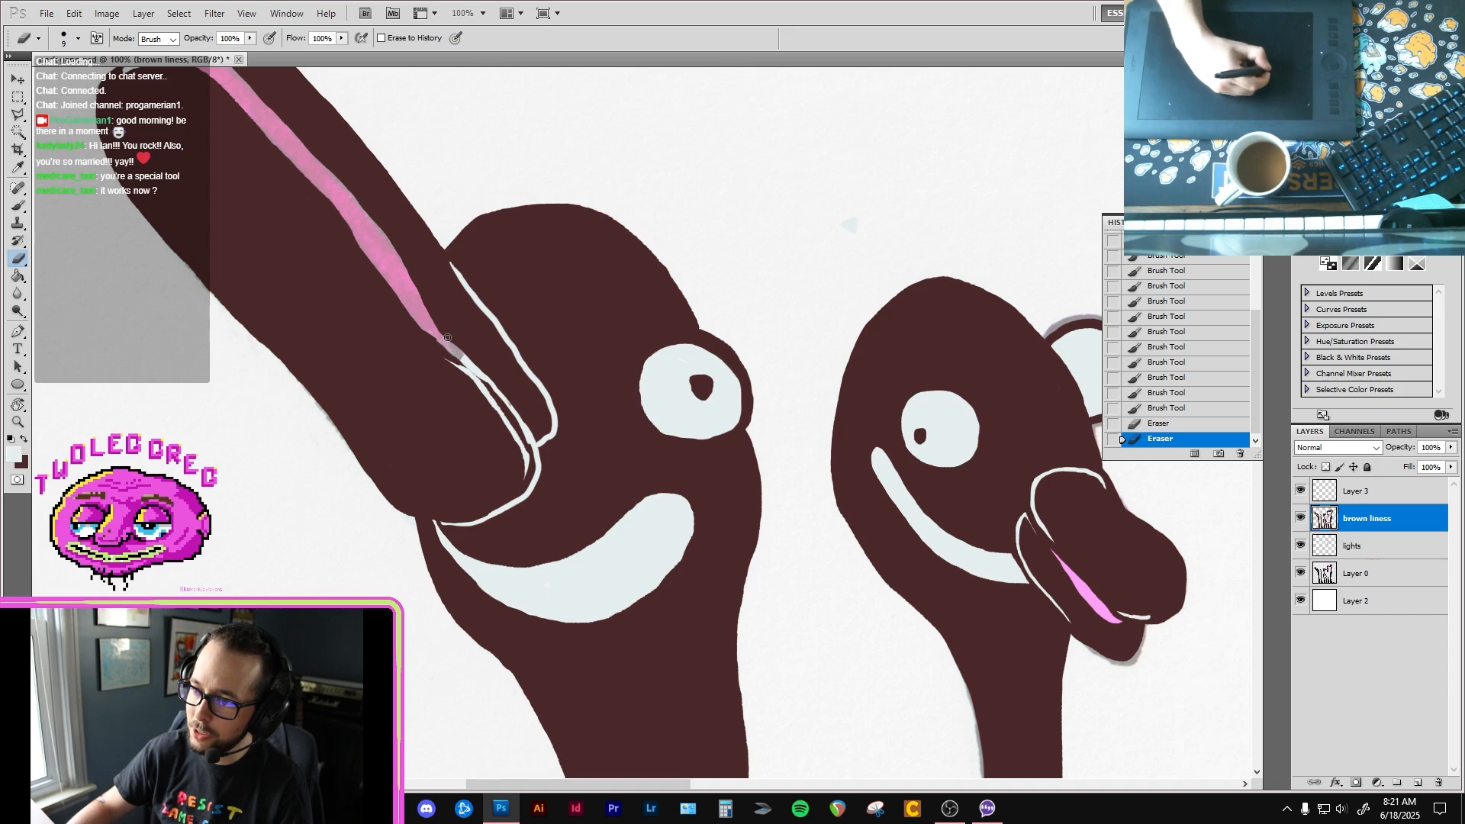
# Step: Paint over the inner beak line in dark brown and reshape the lower end of the pink mouth opening
pyautogui.press('b')
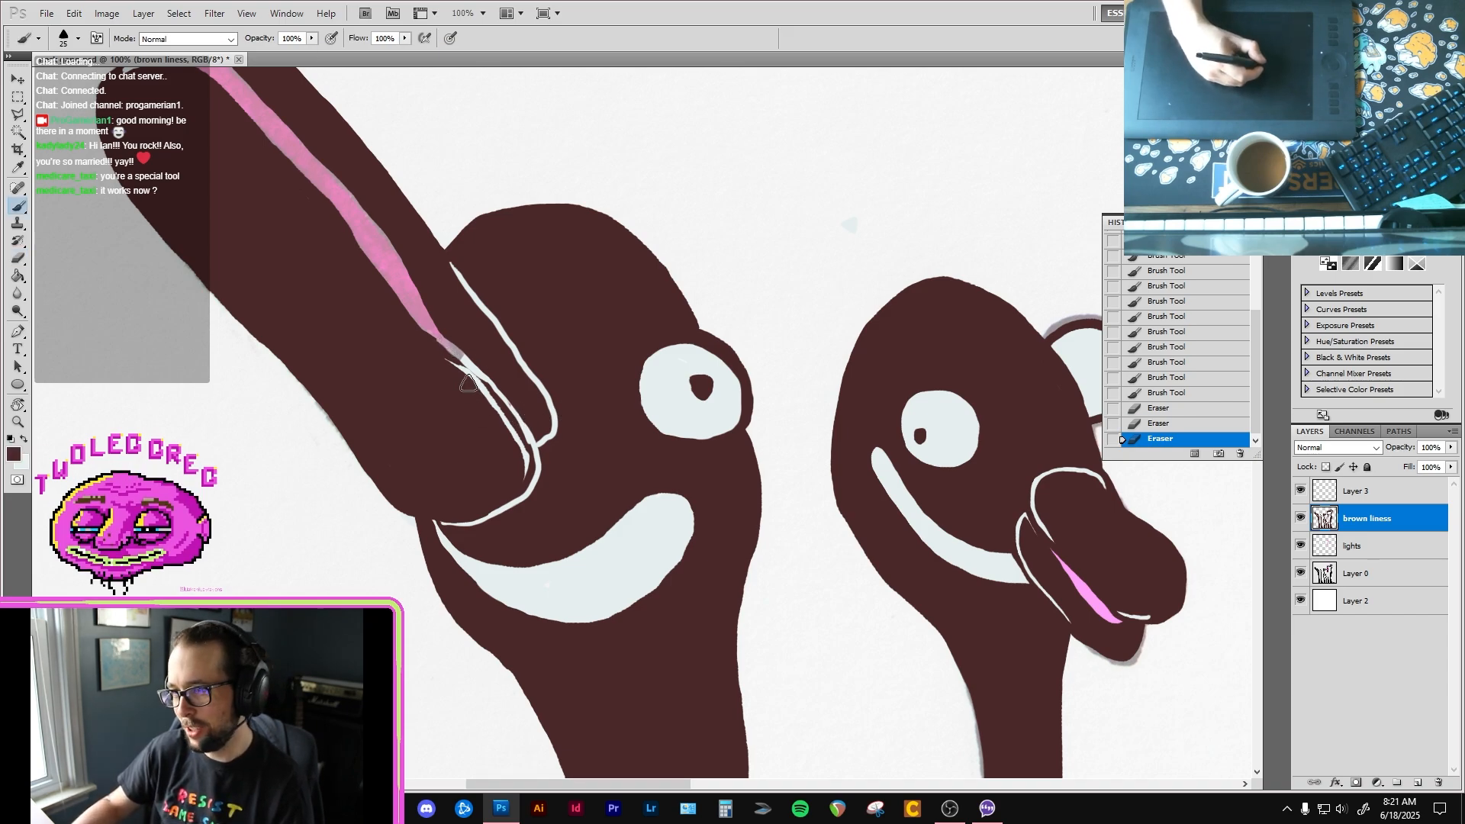
pyautogui.moveTo(427, 347)
pyautogui.mouseDown()
pyautogui.moveTo(503, 397)
pyautogui.moveTo(534, 446)
pyautogui.moveTo(526, 469)
pyautogui.moveTo(459, 374)
pyautogui.mouseUp()
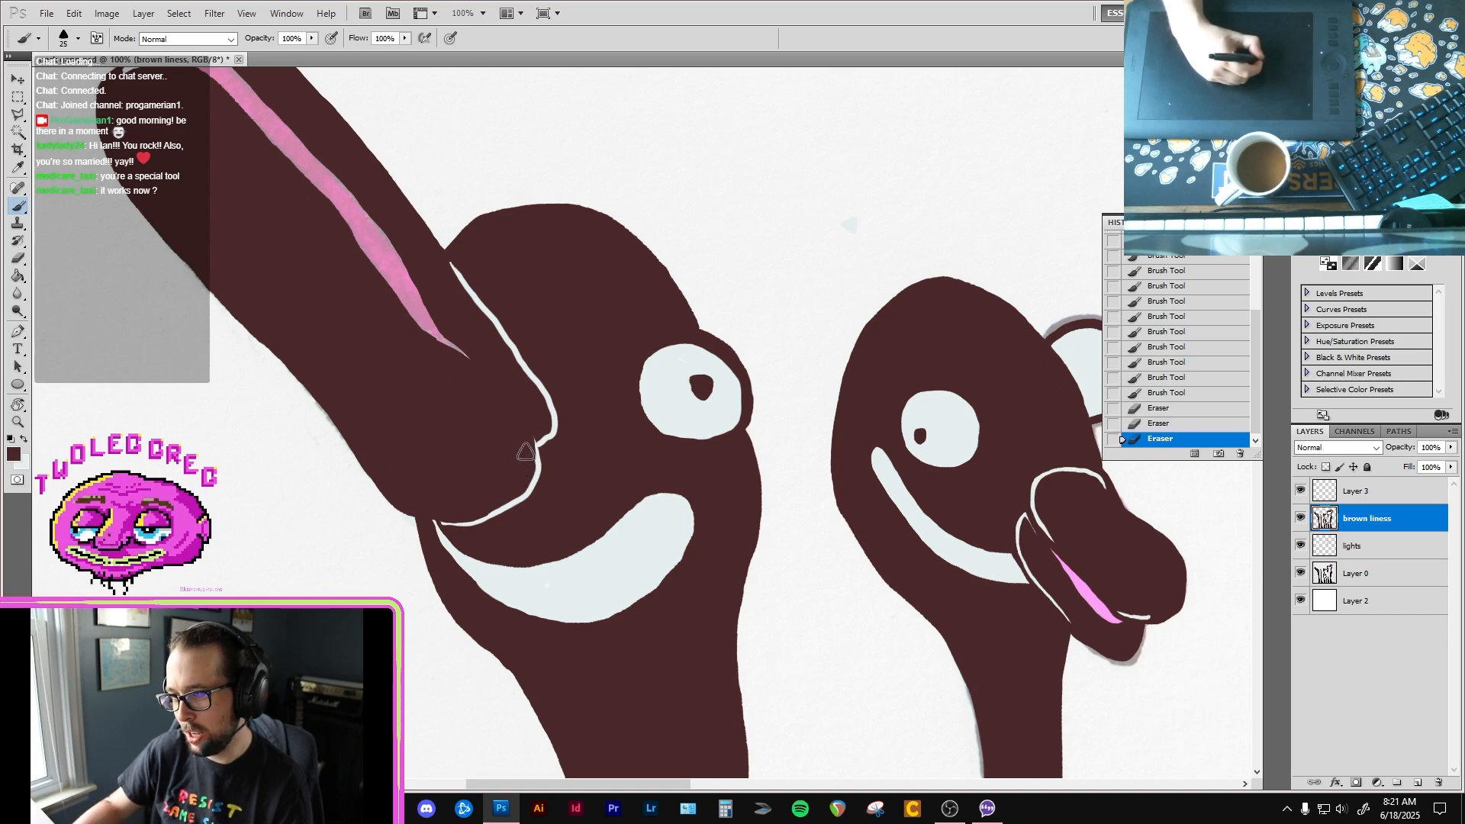
pyautogui.moveTo(530, 469); pyautogui.dragTo(526, 444)
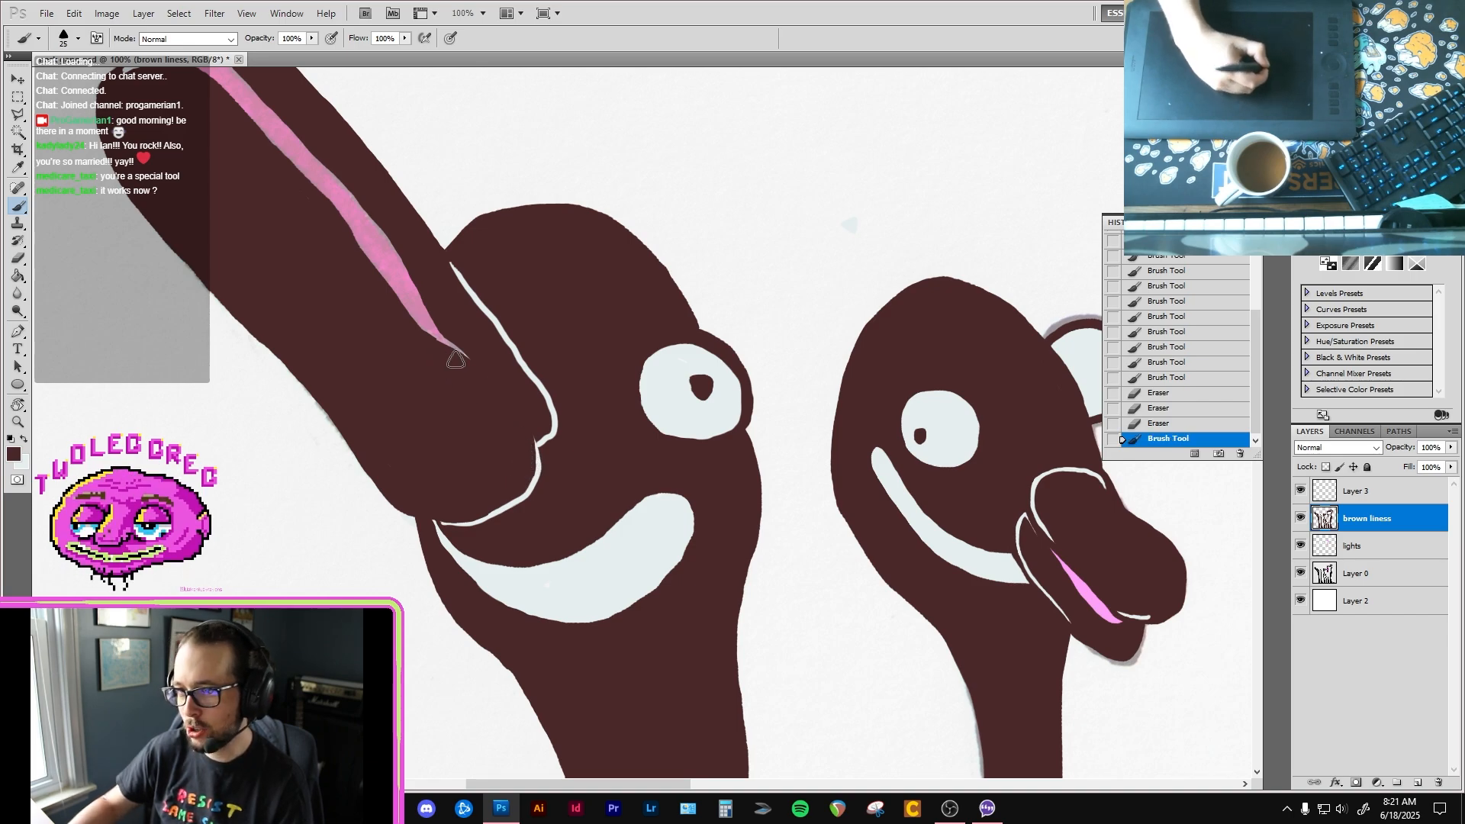
pyautogui.moveTo(386, 297); pyautogui.dragTo(421, 326)
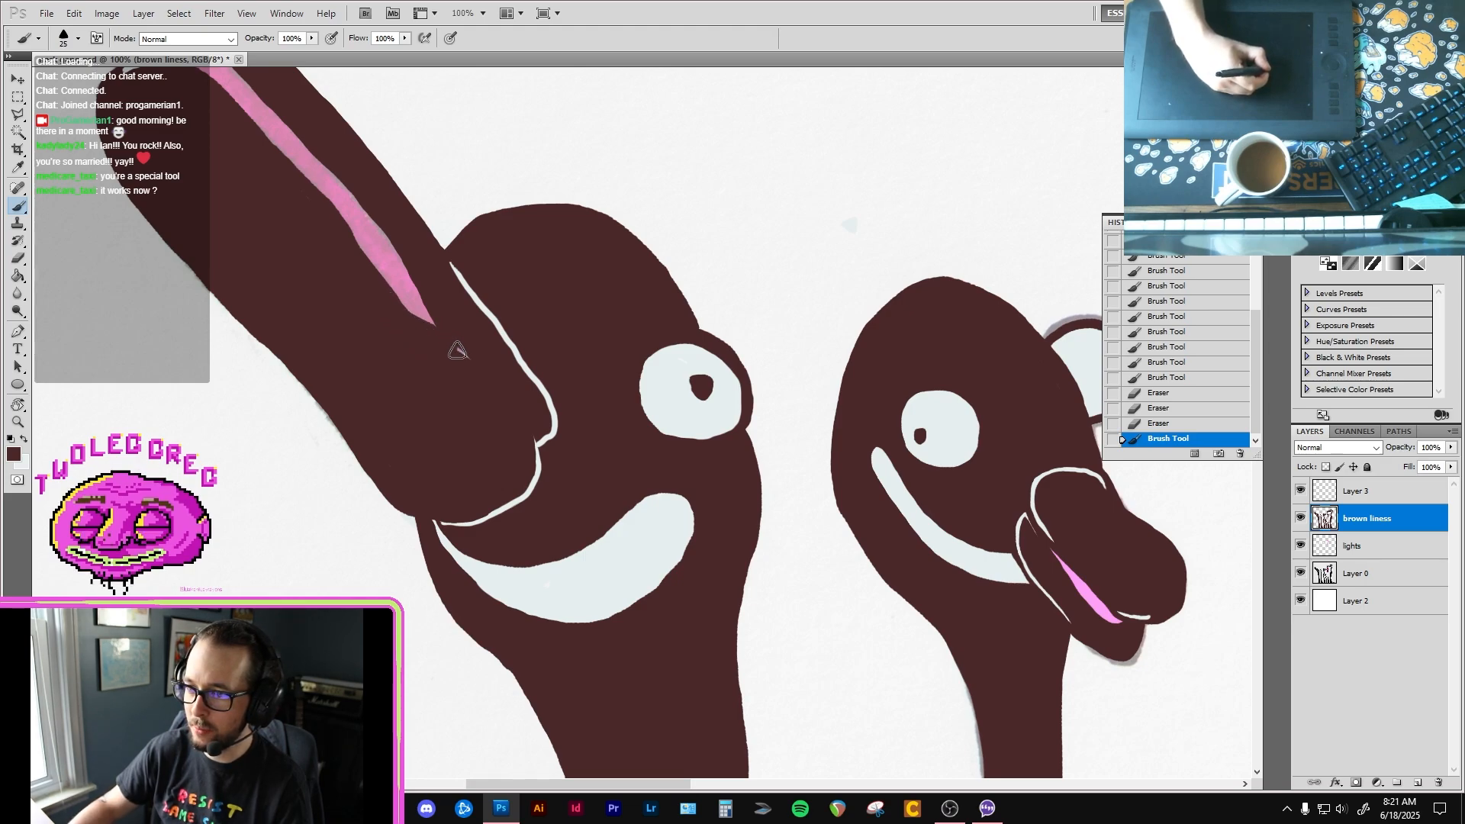
pyautogui.moveTo(367, 228); pyautogui.dragTo(464, 379)
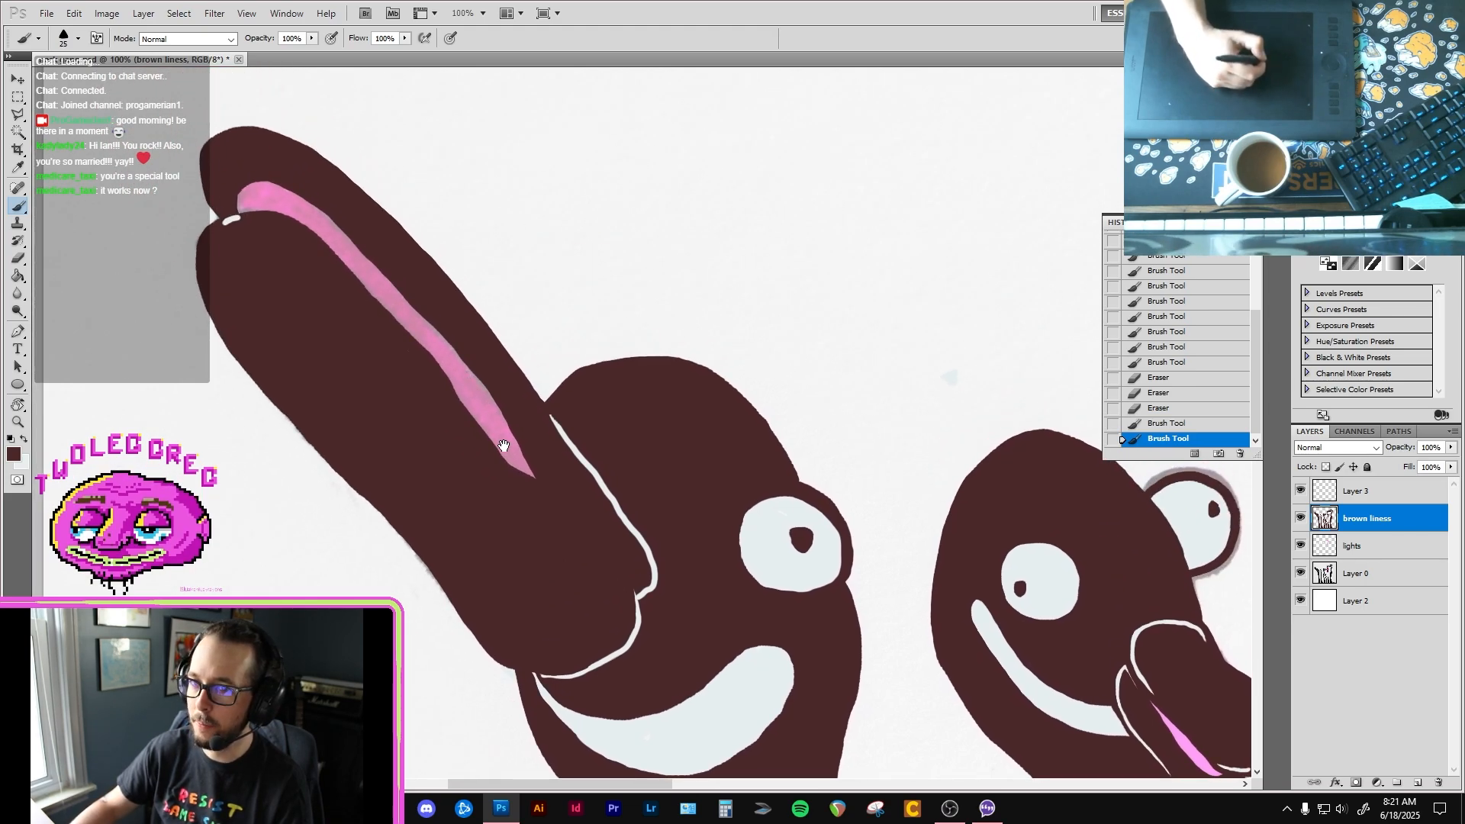
# Step: Erase a new thin curved line from the pink mouth's end to the separation line at the beak's base
pyautogui.moveTo(488, 436); pyautogui.dragTo(445, 314)
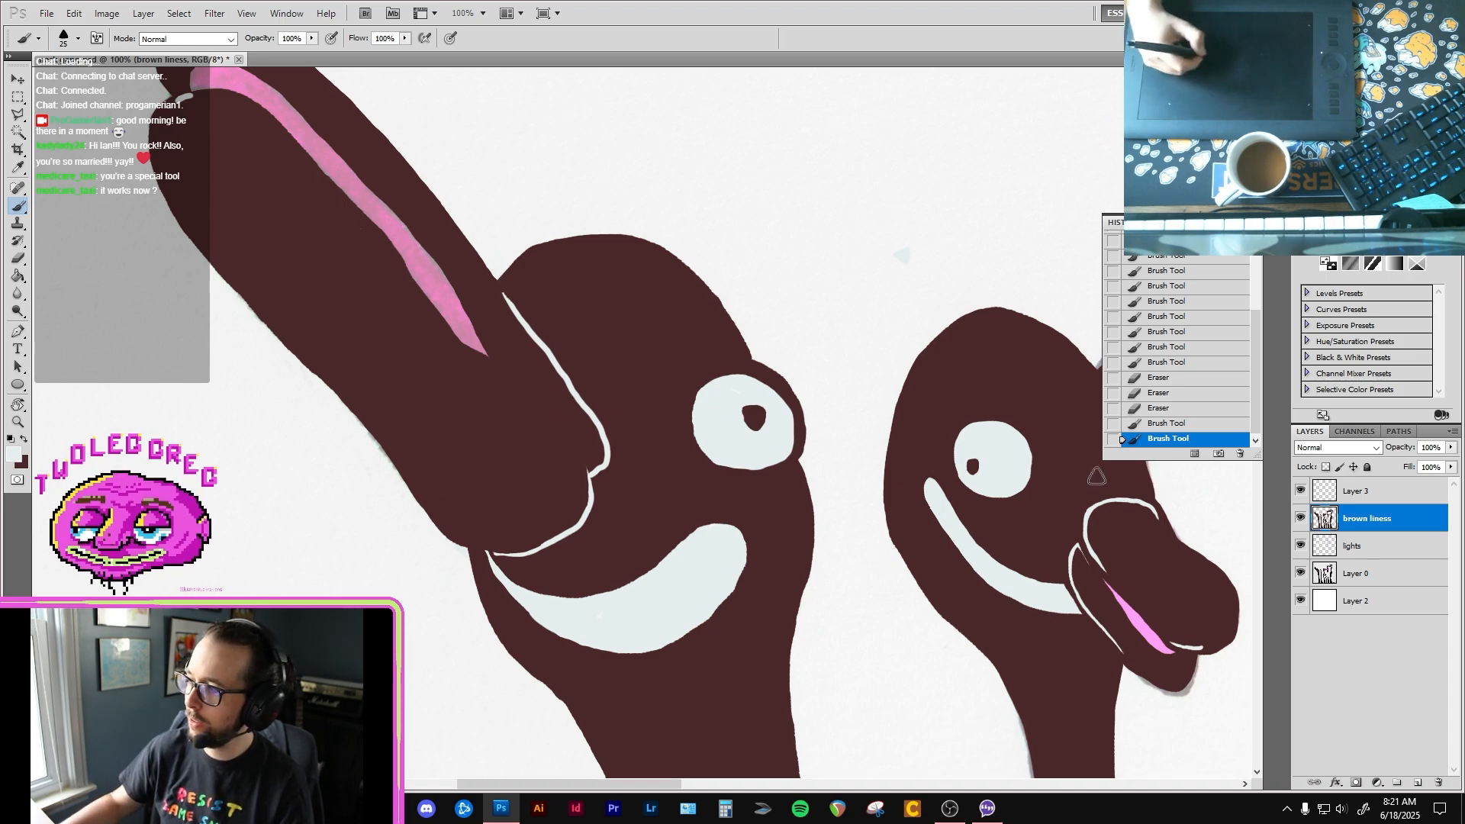
pyautogui.press('e')
pyautogui.moveTo(497, 364); pyautogui.dragTo(560, 431)
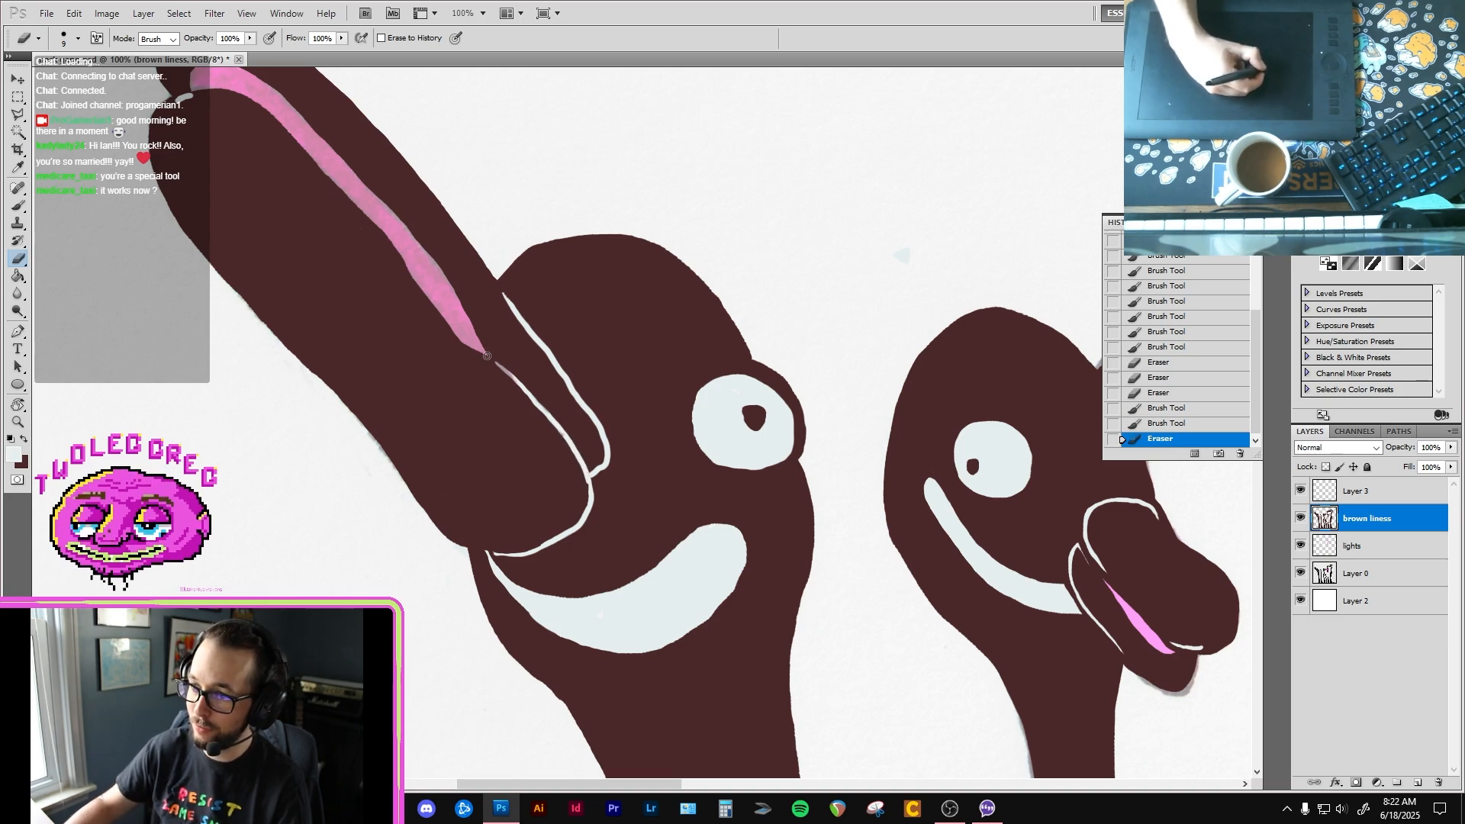
# Step: Widen the erased line from the pink mouth's end toward the beak base and back it with pale colour on the lights layer
pyautogui.moveTo(493, 360); pyautogui.dragTo(561, 441)
pyautogui.press('b')
pyautogui.press('x')
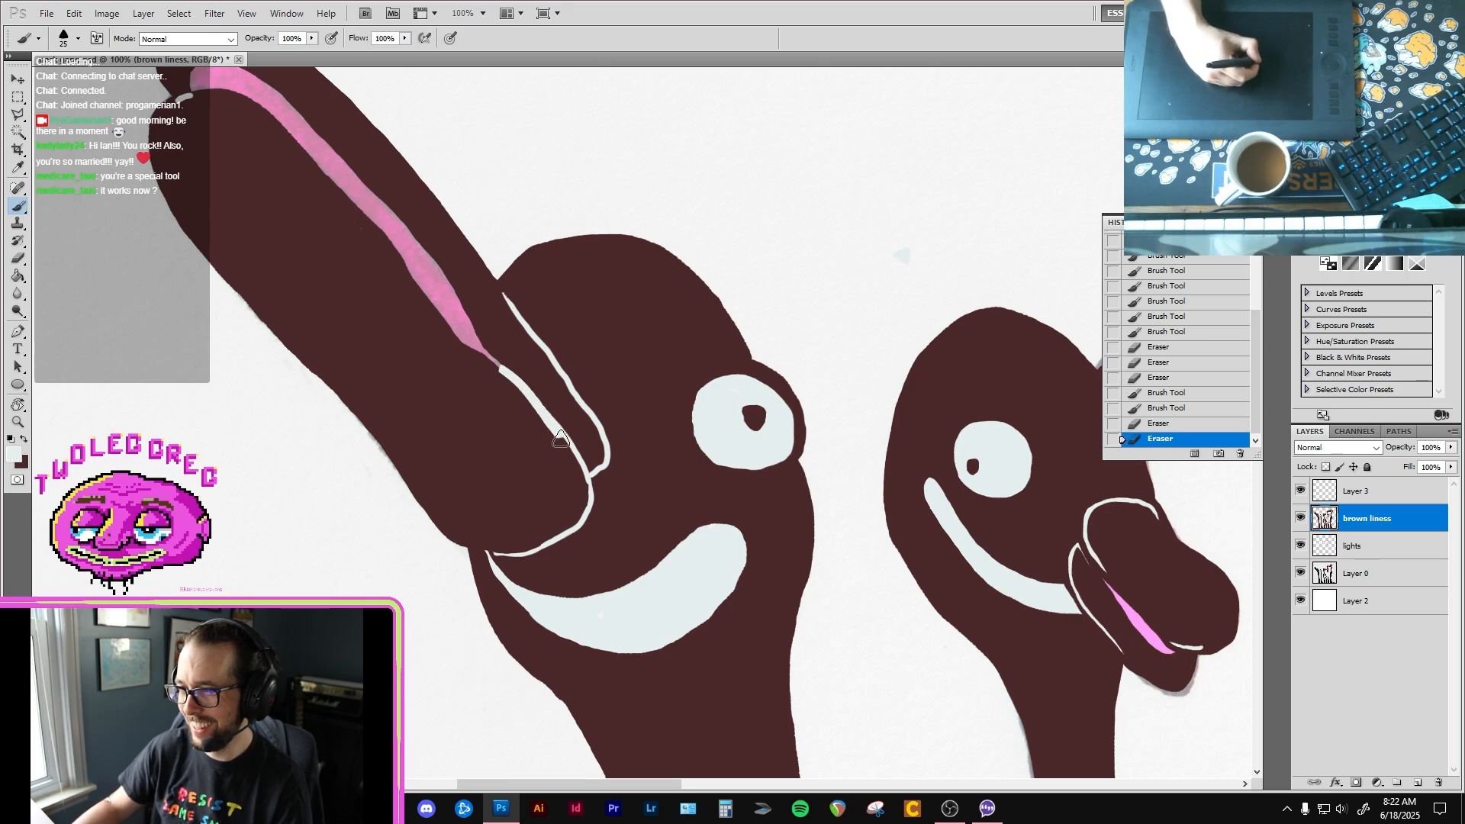
pyautogui.hotkey('alt', '[')
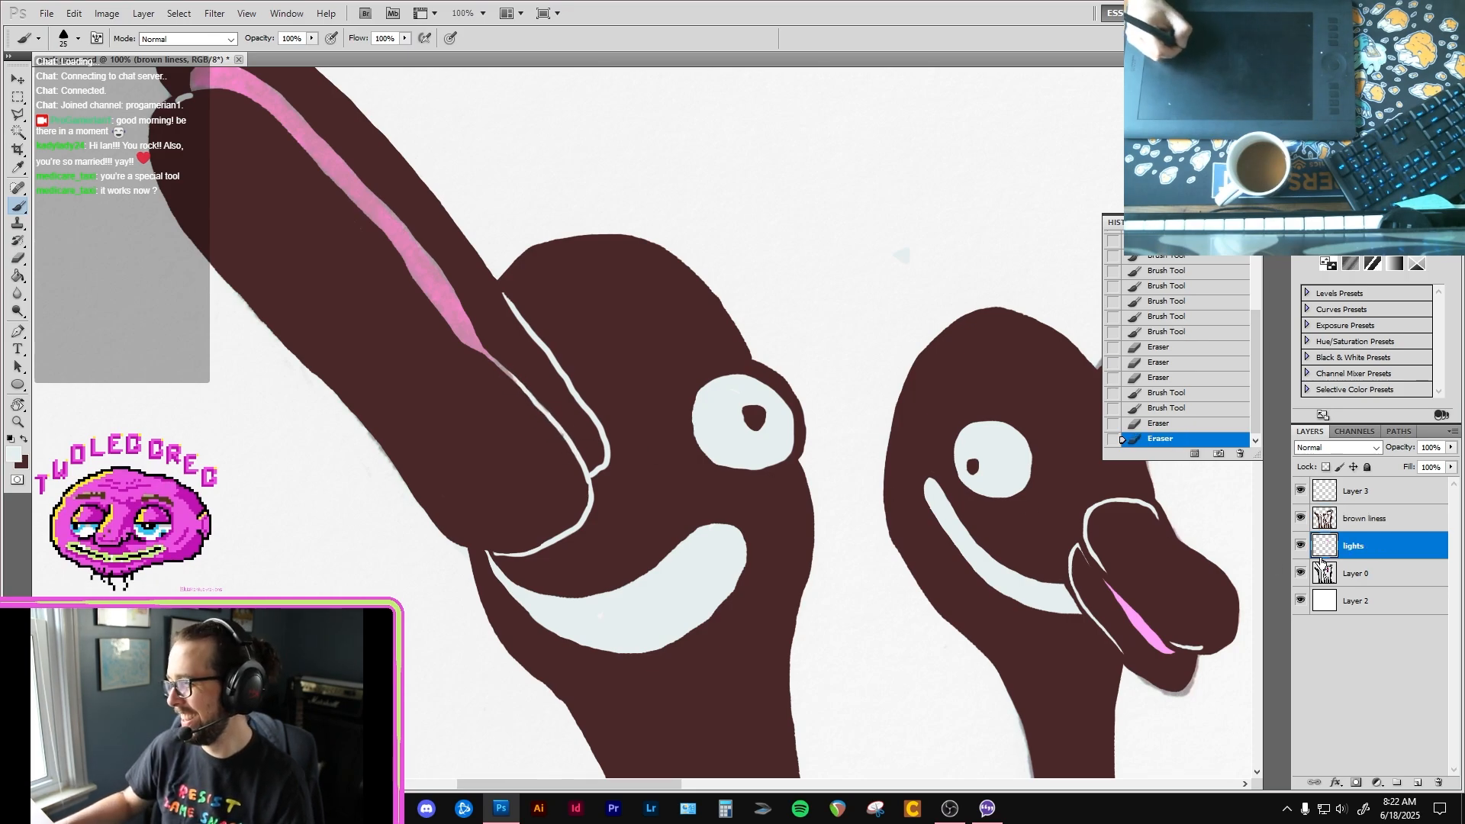
pyautogui.moveTo(504, 369); pyautogui.dragTo(483, 353)
pyautogui.moveTo(510, 405); pyautogui.dragTo(509, 346)
pyautogui.keyDown('ctrl'); pyautogui.keyDown('alt'); pyautogui.click(539, 404); pyautogui.keyUp('alt'); pyautogui.keyUp('ctrl')
pyautogui.keyDown('ctrl'); pyautogui.keyDown('alt'); pyautogui.click(539, 404); pyautogui.keyUp('alt'); pyautogui.keyUp('ctrl')
pyautogui.keyDown('ctrl'); pyautogui.keyDown('alt'); pyautogui.click(540, 406); pyautogui.keyUp('alt'); pyautogui.keyUp('ctrl')
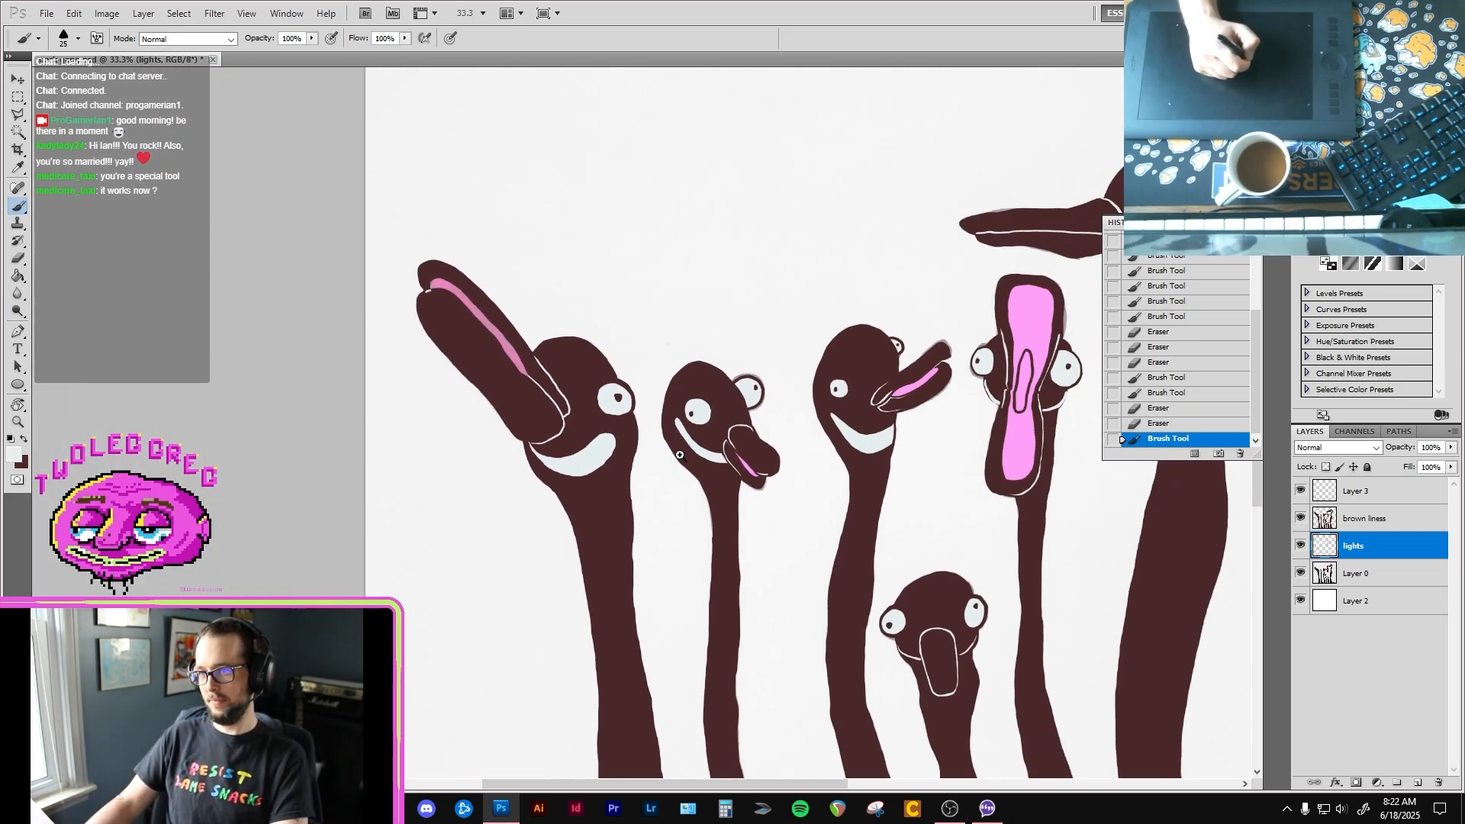
# Step: Touch up the edge of the curved line at the first bird's beak base in dark brown on the brown liness layer, brush size 9
pyautogui.keyDown('ctrl'); pyautogui.click(506, 347); pyautogui.keyUp('ctrl')
pyautogui.keyDown('ctrl'); pyautogui.click(507, 346); pyautogui.keyUp('ctrl')
pyautogui.keyDown('ctrl'); pyautogui.click(508, 346); pyautogui.keyUp('ctrl')
pyautogui.moveTo(435, 353); pyautogui.dragTo(544, 436)
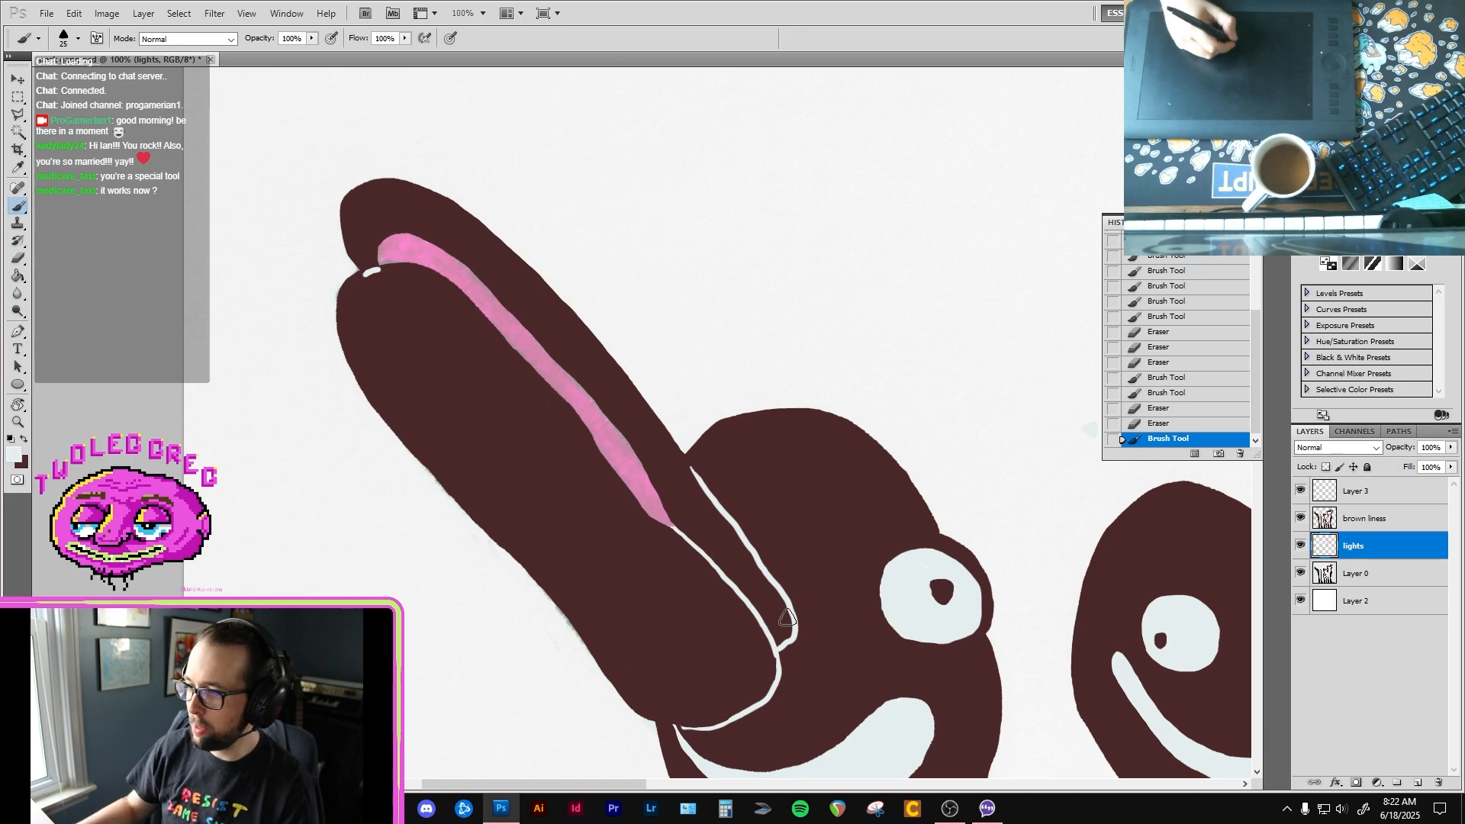
pyautogui.keyDown('ctrl'); pyautogui.click(766, 589); pyautogui.keyUp('ctrl')
pyautogui.moveTo(801, 545); pyautogui.dragTo(819, 332)
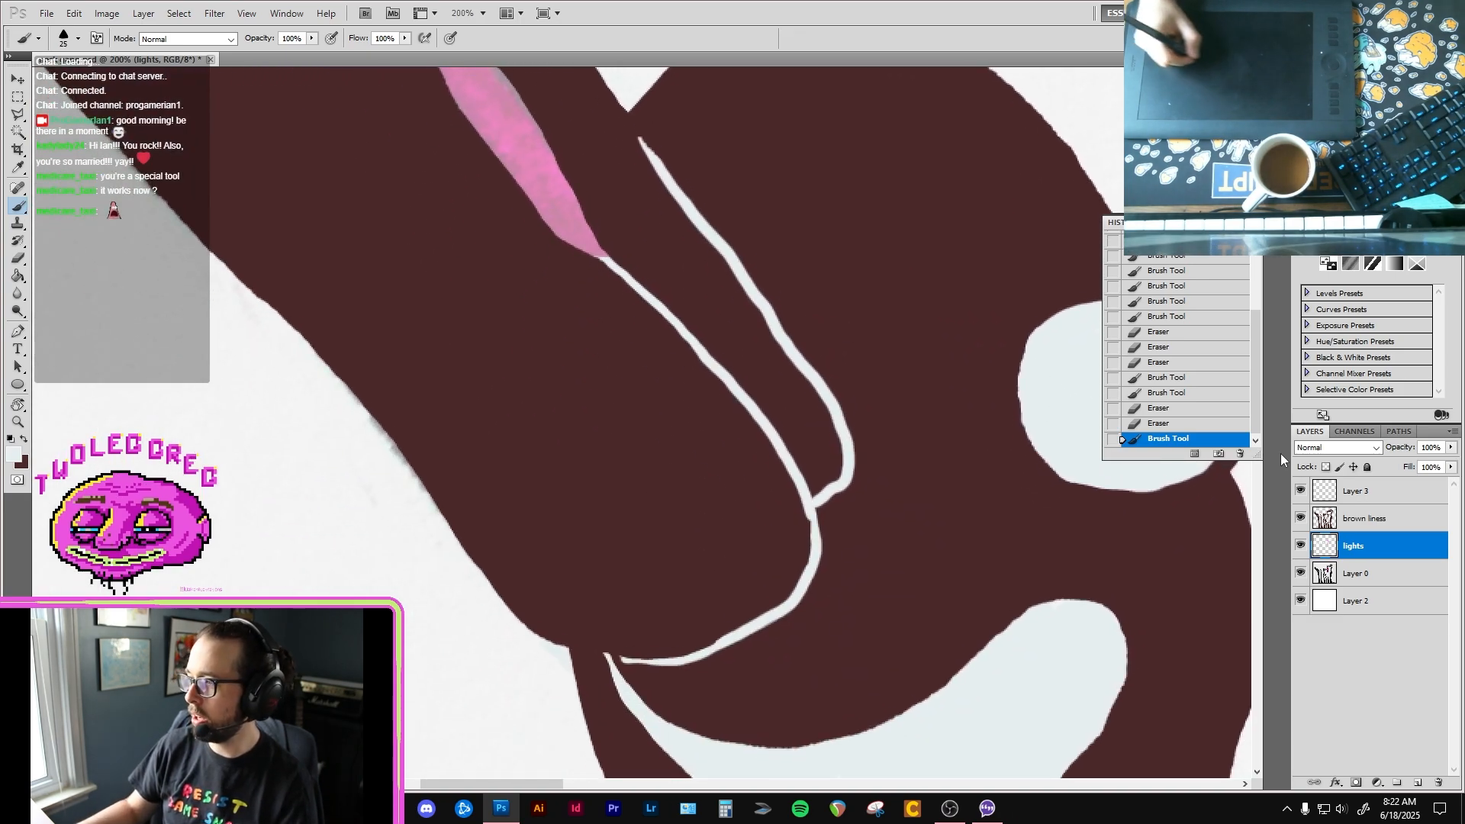
pyautogui.click(1403, 518)
pyautogui.press('x')
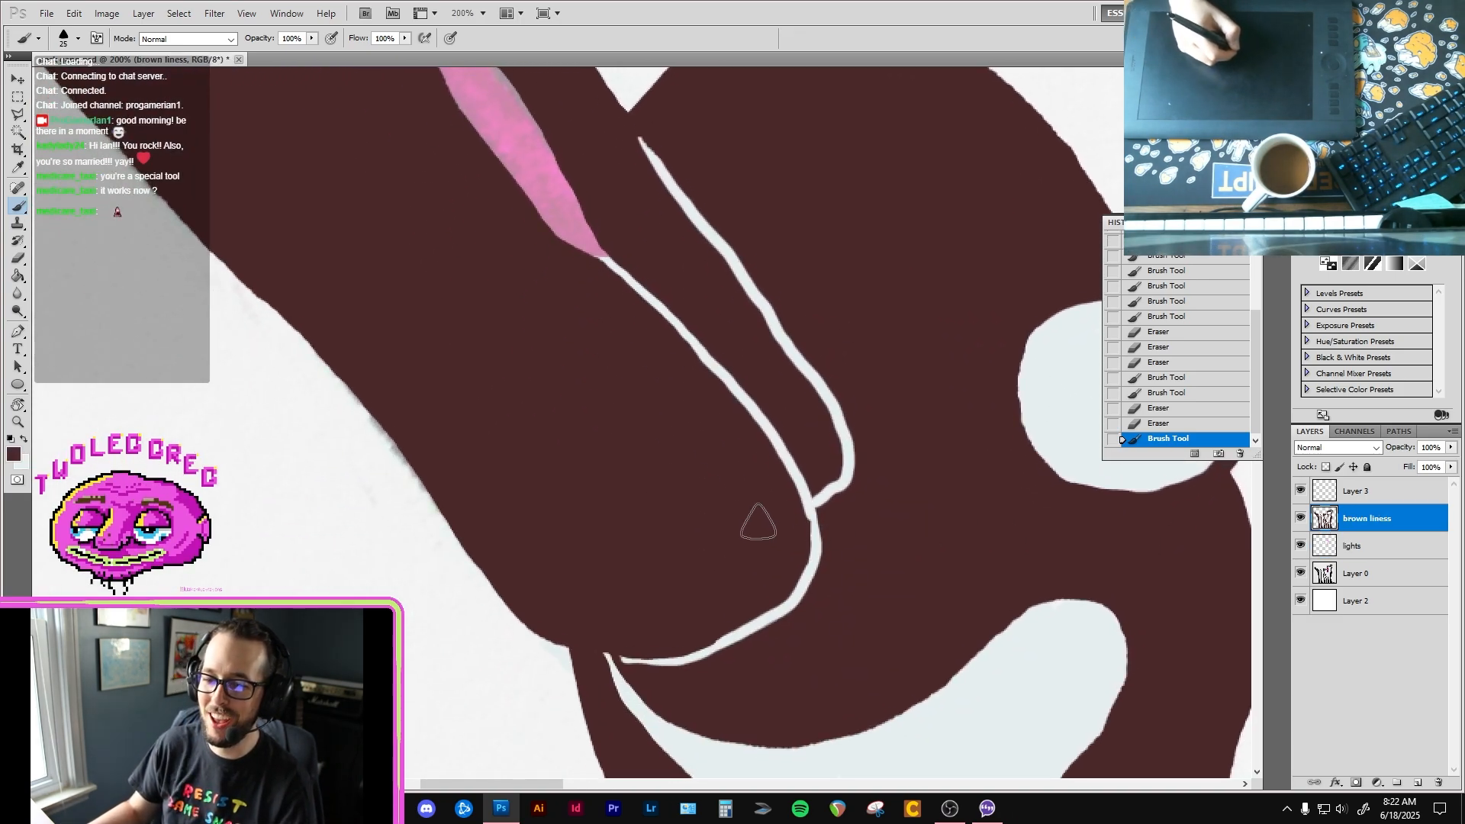
pyautogui.press('[')
pyautogui.press('[')
pyautogui.press('[')
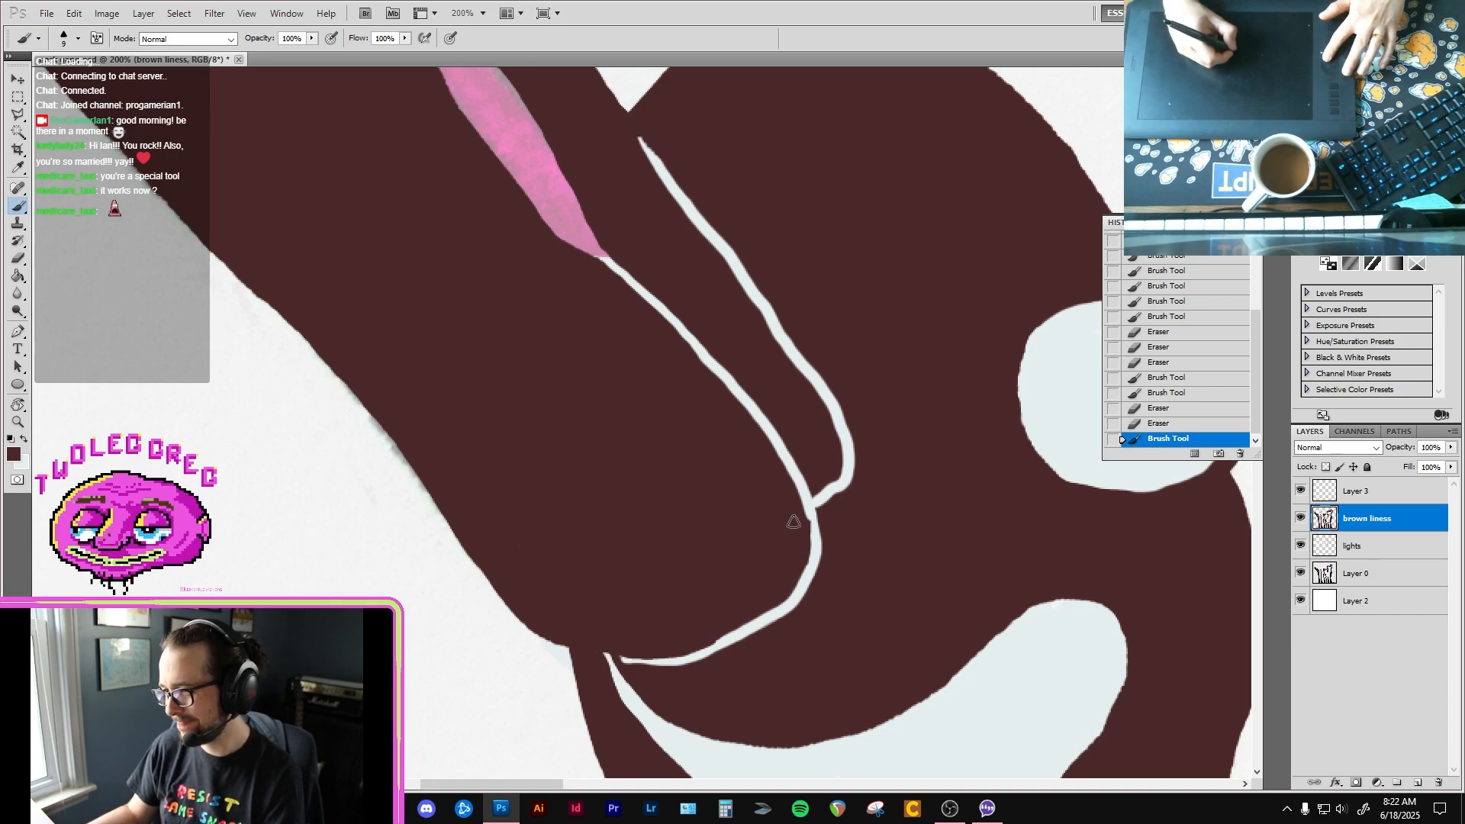
pyautogui.click(802, 564)
pyautogui.click(804, 567)
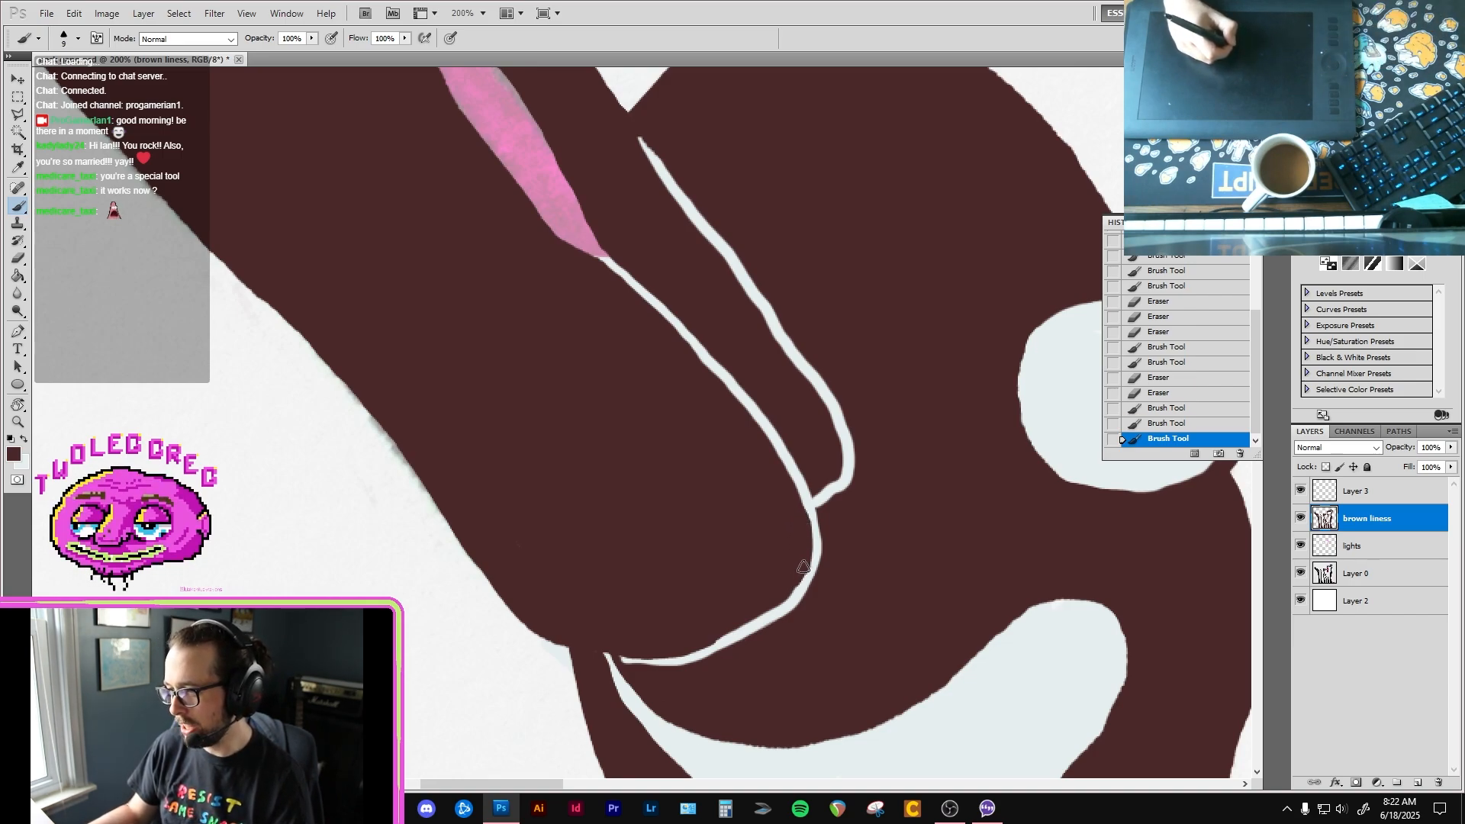
pyautogui.press('super+x')
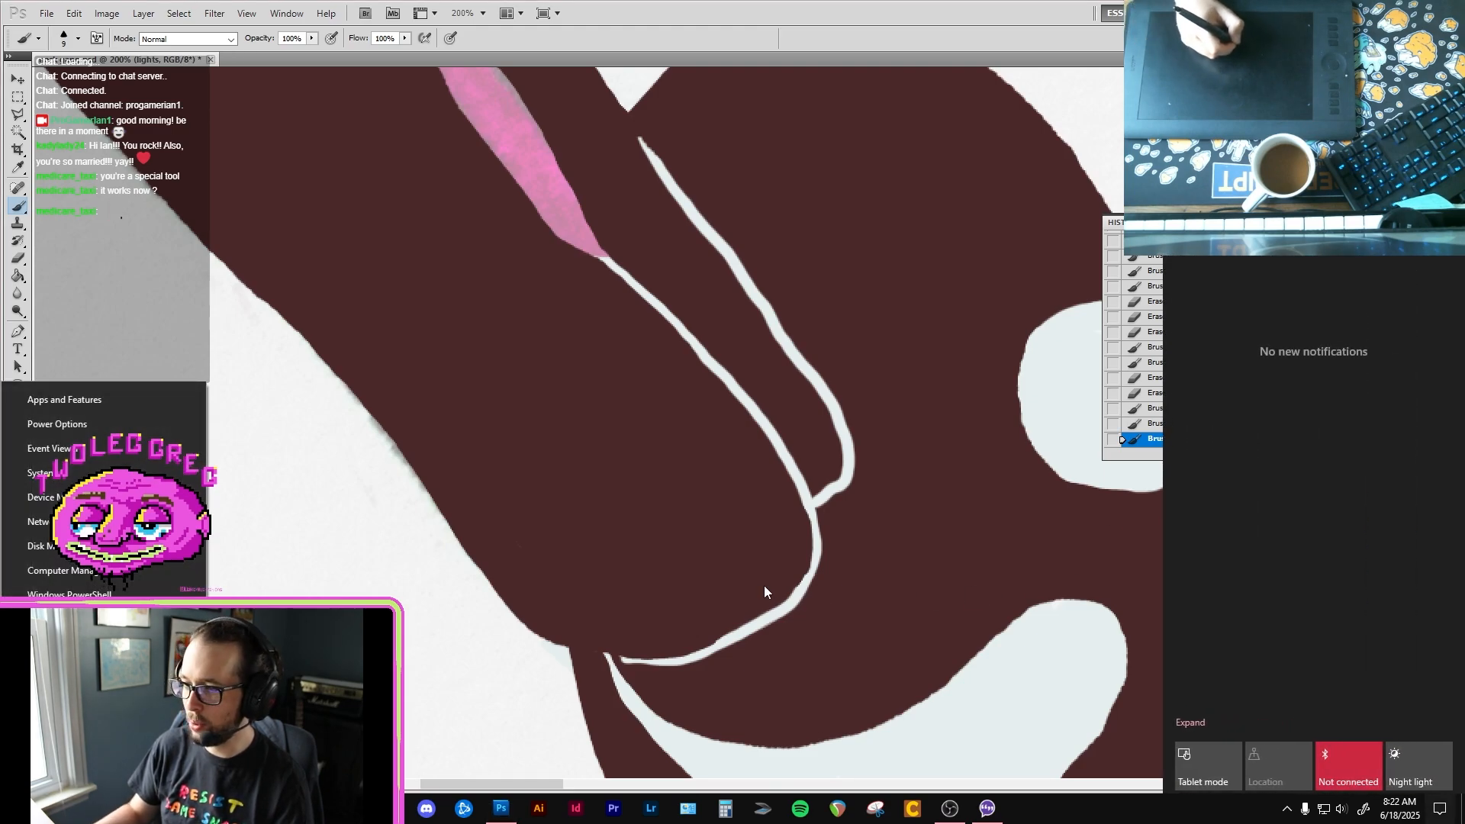
pyautogui.click(765, 587)
pyautogui.press('super+a')
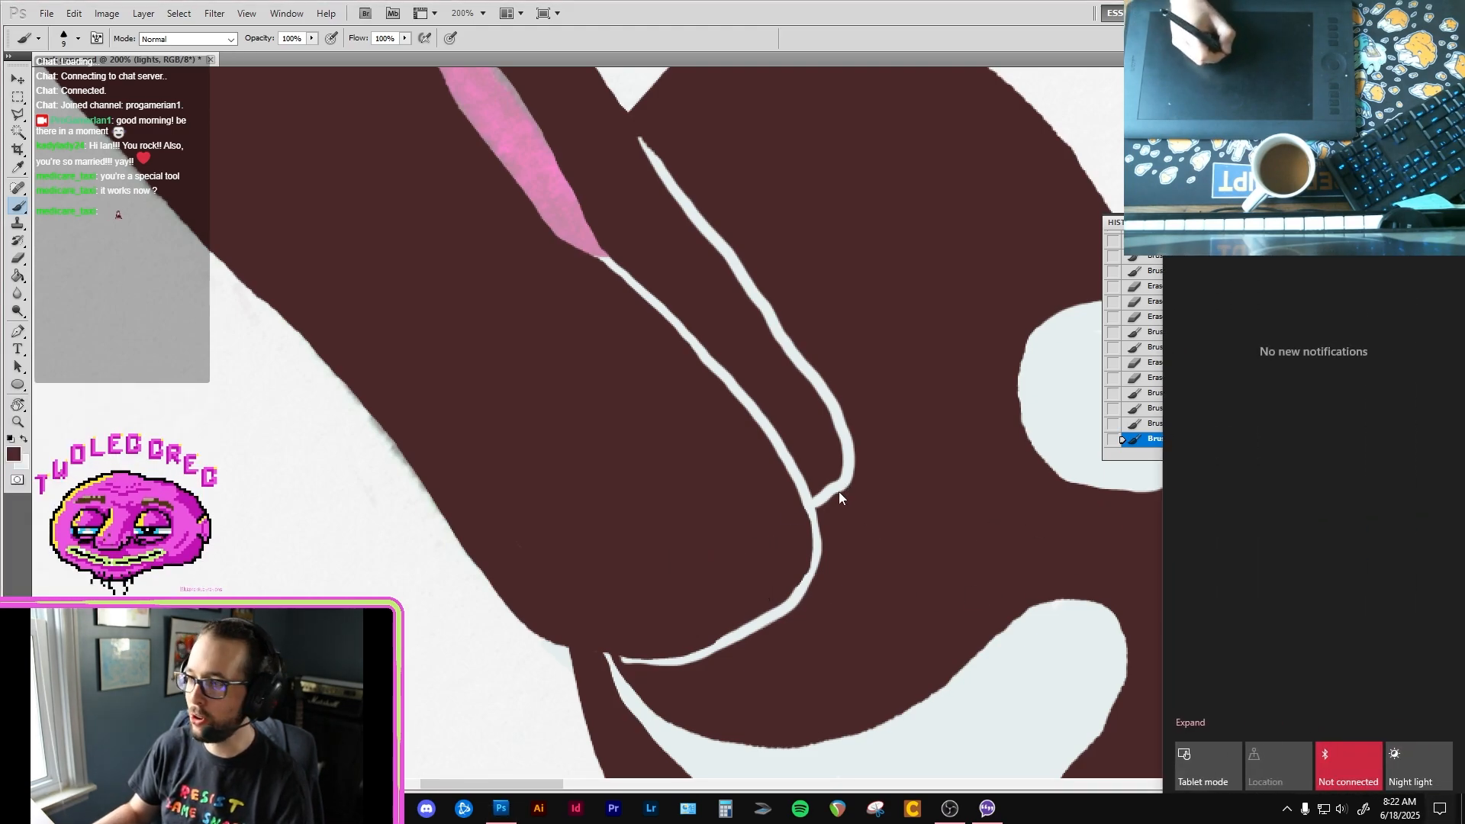
pyautogui.click(822, 507)
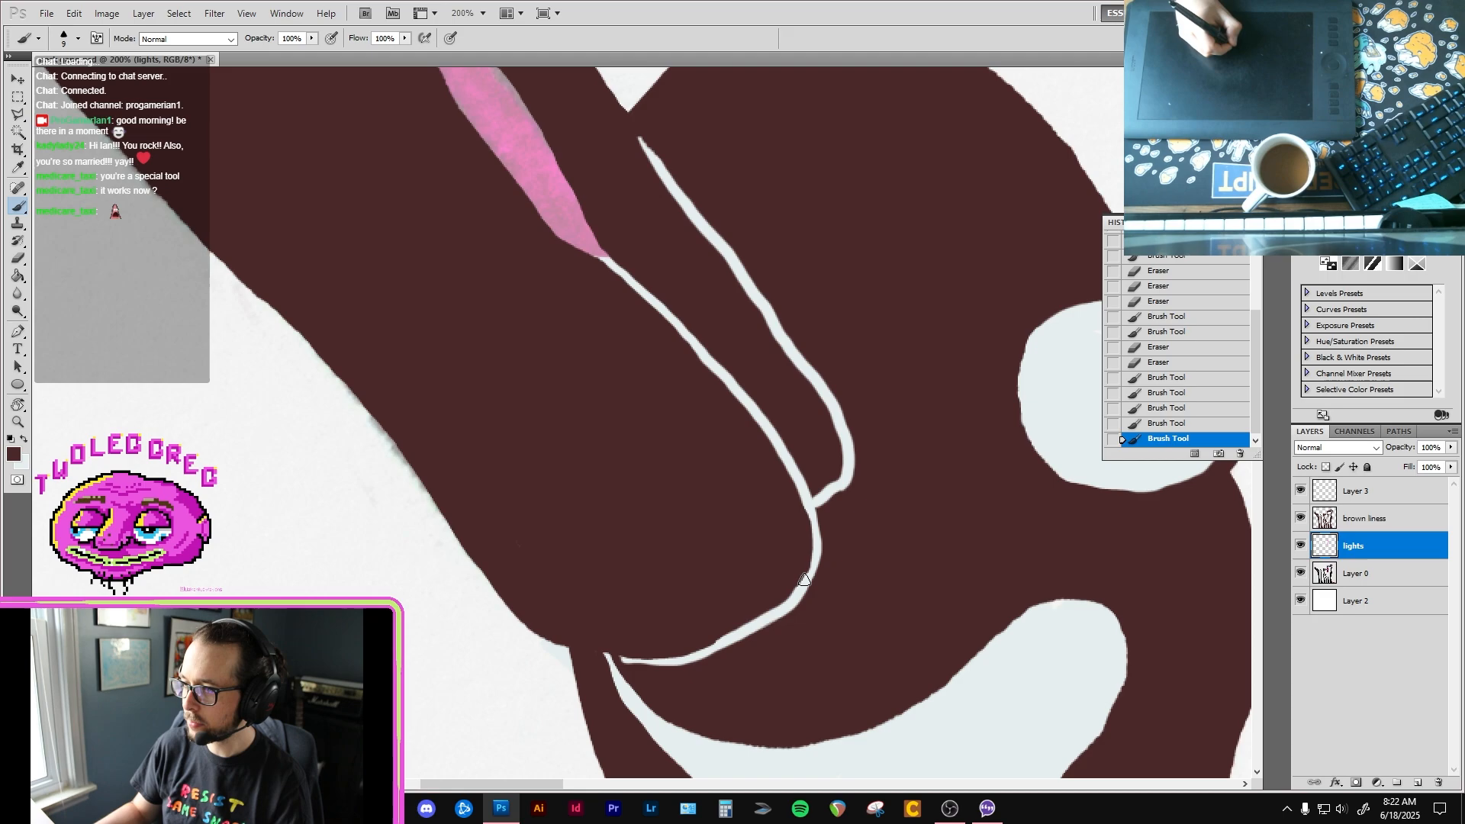
# Step: Back the lower beak-base curve on the lights layer, thicken it by erasing the brown liness edge, and touch up its upper end in brown
pyautogui.moveTo(798, 587)
pyautogui.mouseDown()
pyautogui.moveTo(810, 557)
pyautogui.moveTo(787, 595)
pyautogui.mouseUp()
pyautogui.click(1365, 519)
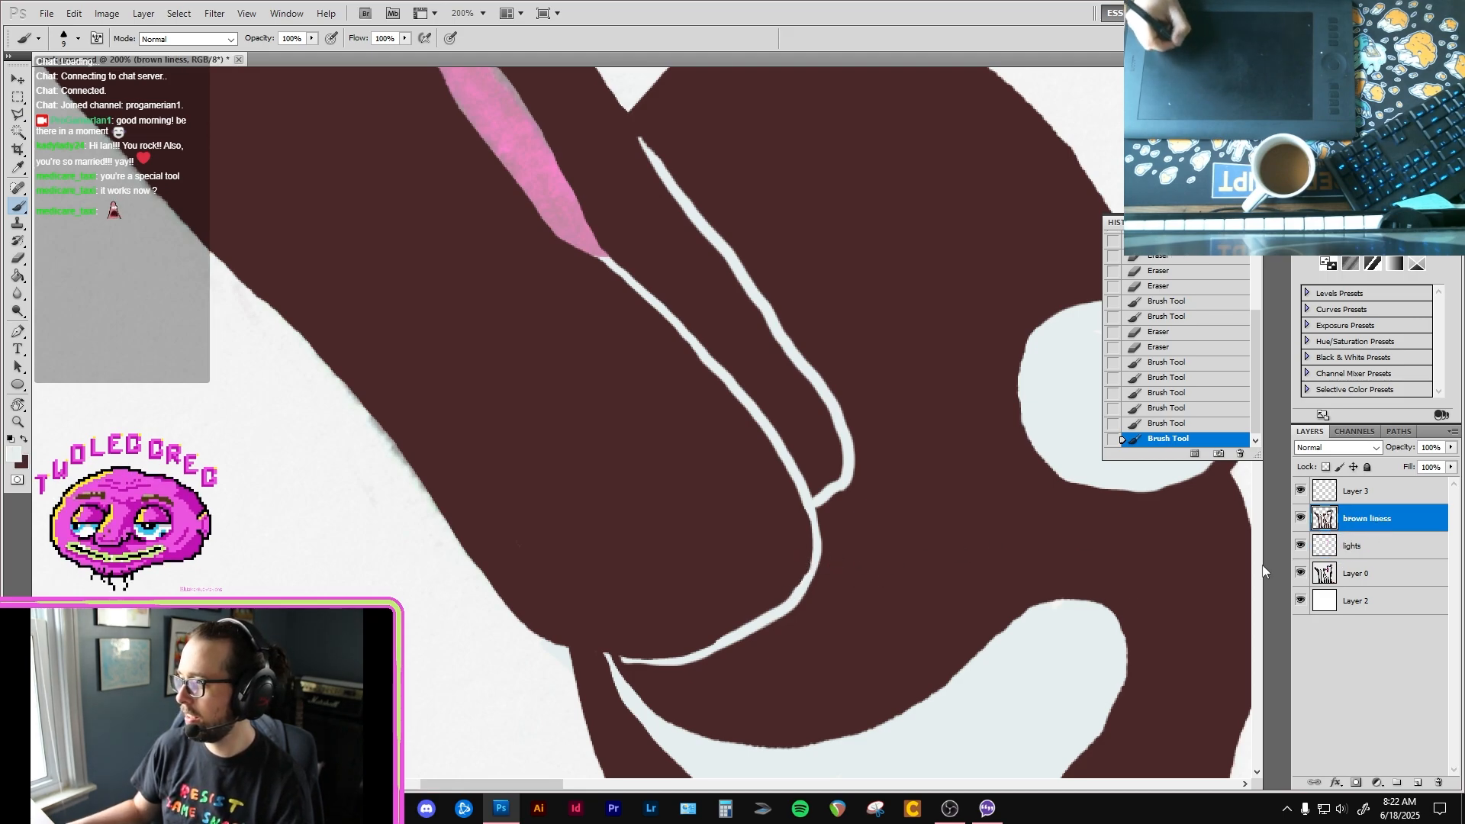
pyautogui.press('e')
pyautogui.moveTo(767, 609)
pyautogui.mouseDown()
pyautogui.moveTo(807, 515)
pyautogui.moveTo(799, 582)
pyautogui.moveTo(701, 652)
pyautogui.moveTo(728, 641)
pyautogui.moveTo(707, 663)
pyautogui.mouseUp()
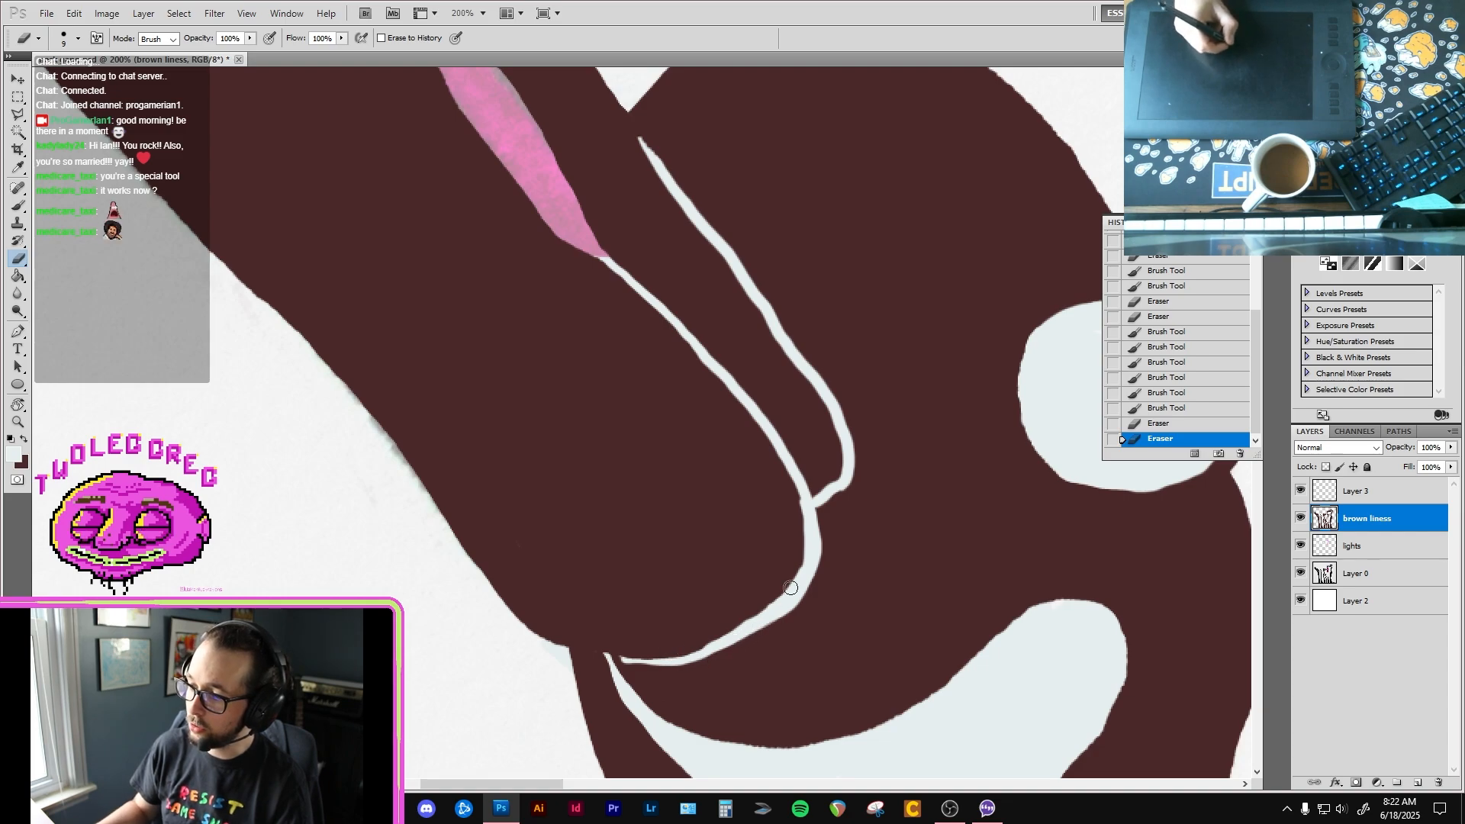
pyautogui.press('b')
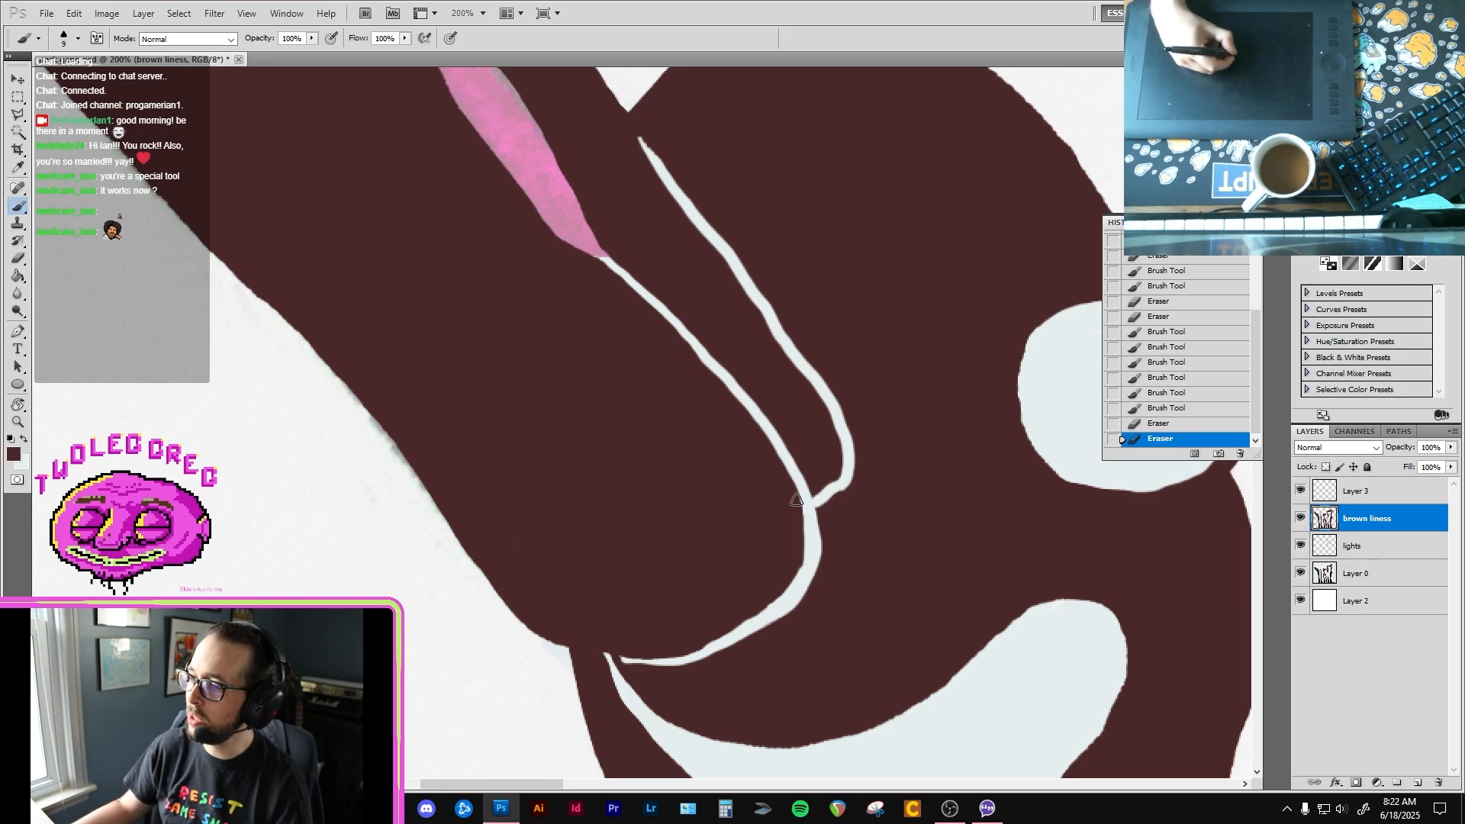
pyautogui.moveTo(735, 458); pyautogui.dragTo(746, 586)
# Step: Look over the first bird's beak and the whole flock, and hide the scanned drawing on Layer 0
pyautogui.moveTo(629, 433)
pyautogui.mouseDown()
pyautogui.moveTo(758, 524)
pyautogui.moveTo(735, 503)
pyautogui.moveTo(747, 514)
pyautogui.mouseUp()
pyautogui.moveTo(637, 398); pyautogui.dragTo(768, 520)
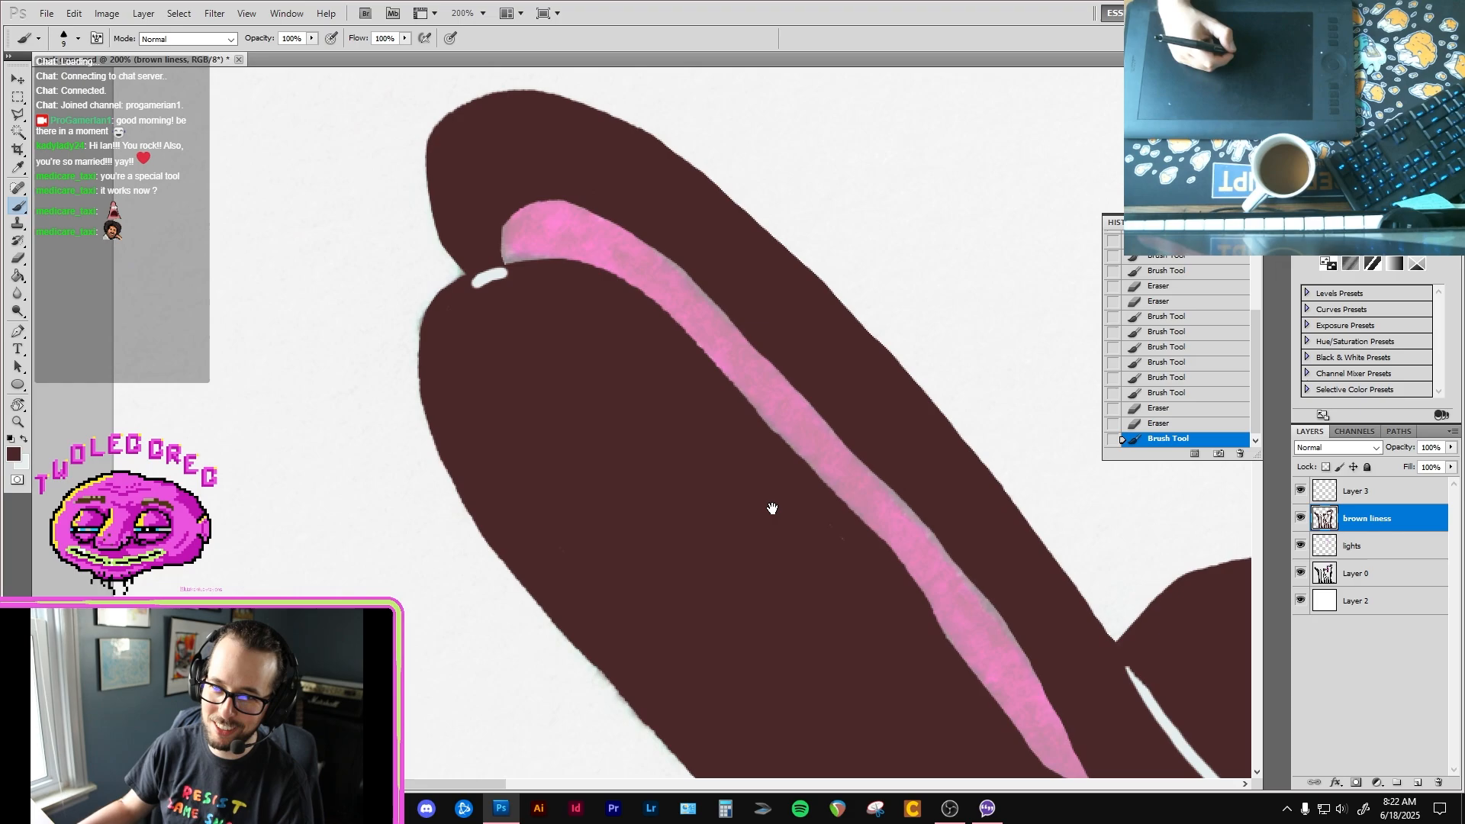
pyautogui.keyDown('ctrl'); pyautogui.keyDown('alt'); pyautogui.click(792, 495); pyautogui.keyUp('alt'); pyautogui.keyUp('ctrl')
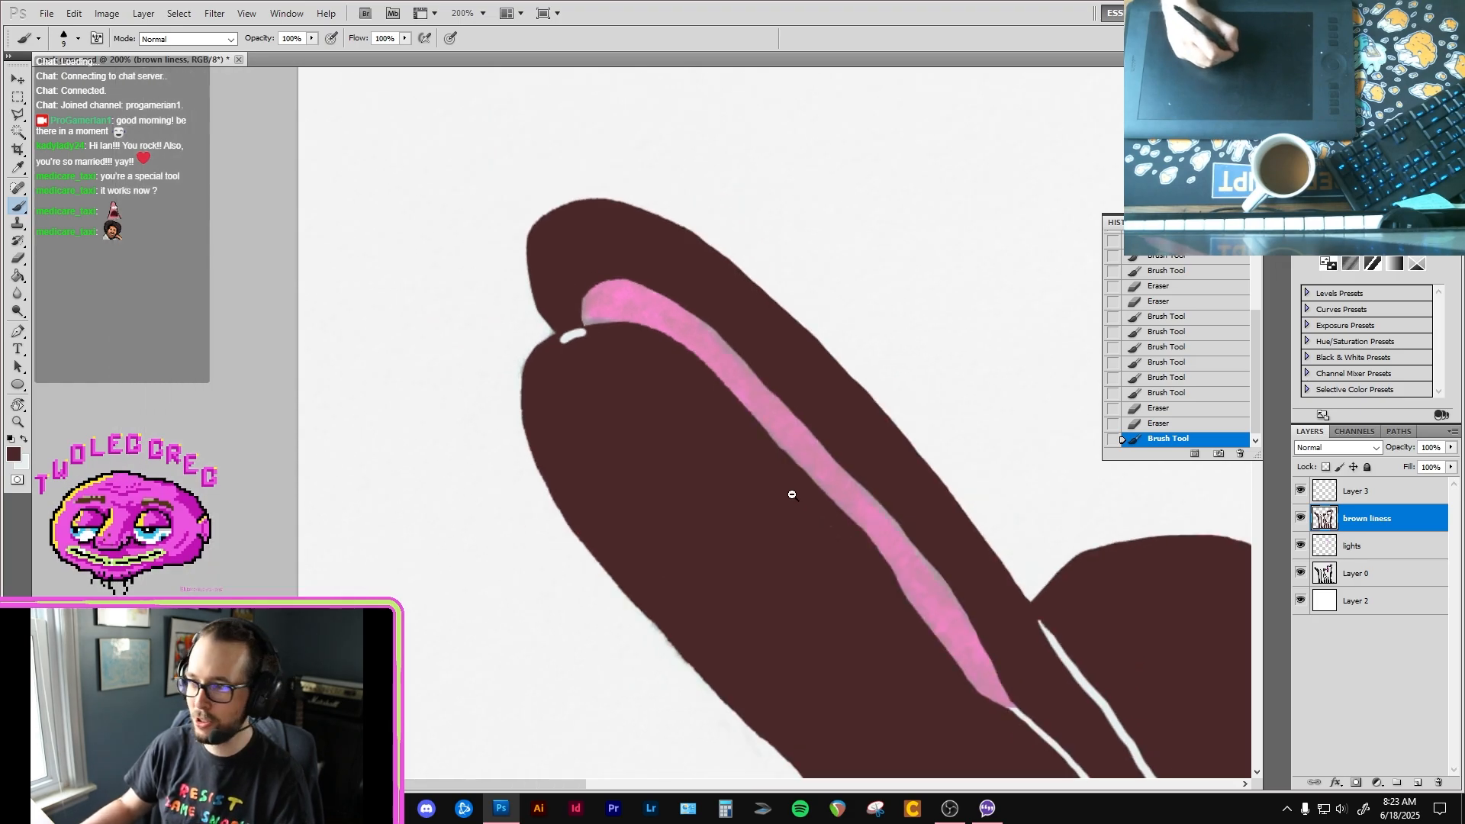
pyautogui.keyDown('ctrl'); pyautogui.keyDown('alt'); pyautogui.click(792, 494); pyautogui.keyUp('alt'); pyautogui.keyUp('ctrl')
pyautogui.keyDown('ctrl'); pyautogui.keyDown('alt'); pyautogui.click(792, 495); pyautogui.keyUp('alt'); pyautogui.keyUp('ctrl')
pyautogui.moveTo(834, 601); pyautogui.dragTo(754, 465)
pyautogui.moveTo(839, 610); pyautogui.dragTo(749, 458)
pyautogui.moveTo(862, 633); pyautogui.dragTo(753, 481)
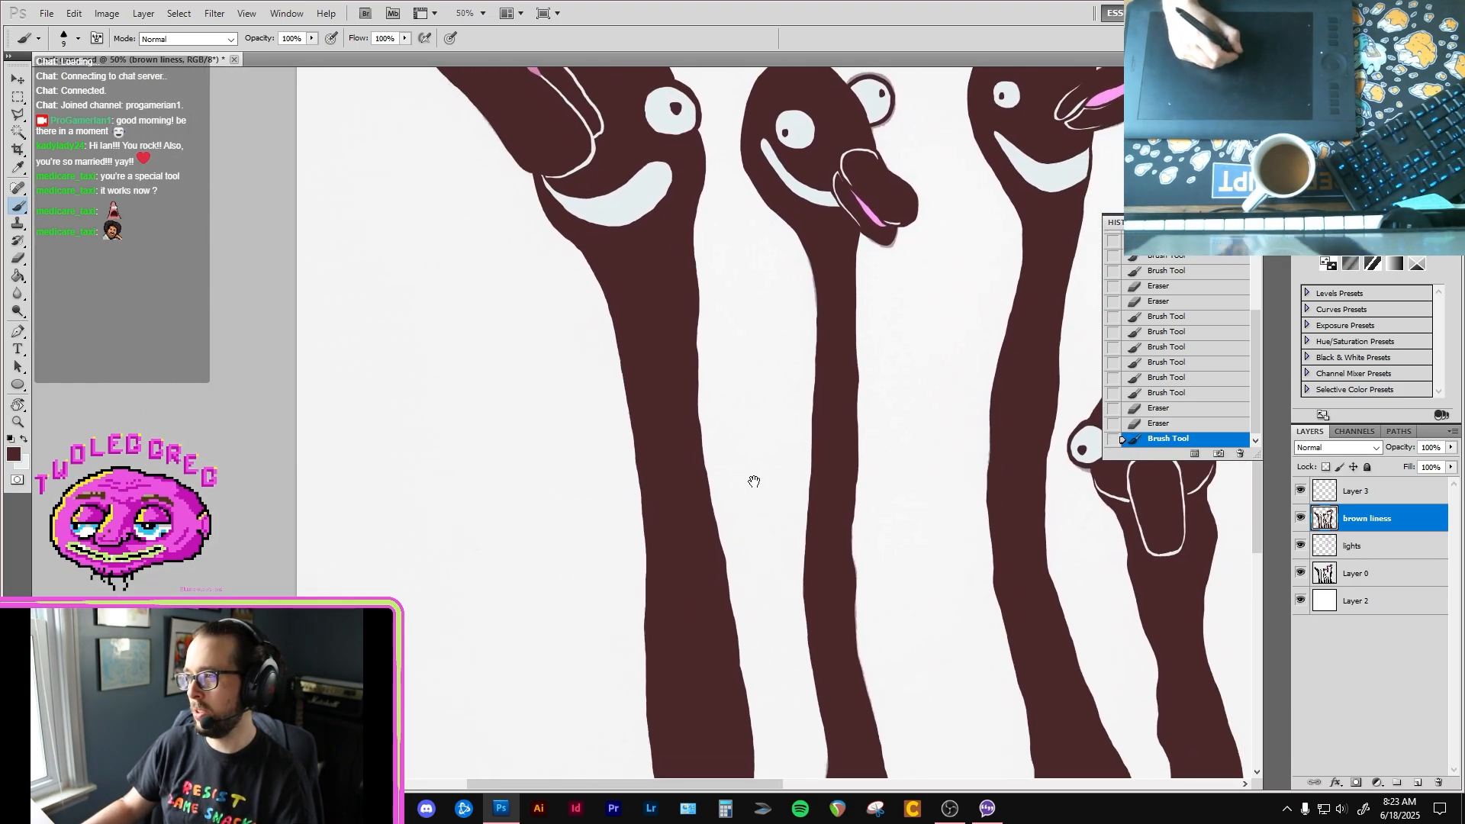
pyautogui.moveTo(824, 618); pyautogui.dragTo(709, 412)
pyautogui.moveTo(862, 671); pyautogui.dragTo(703, 422)
pyautogui.keyDown('ctrl'); pyautogui.keyDown('alt'); pyautogui.click(702, 422); pyautogui.keyUp('alt'); pyautogui.keyUp('ctrl')
pyautogui.keyDown('ctrl'); pyautogui.keyDown('alt'); pyautogui.click(703, 421); pyautogui.keyUp('alt'); pyautogui.keyUp('ctrl')
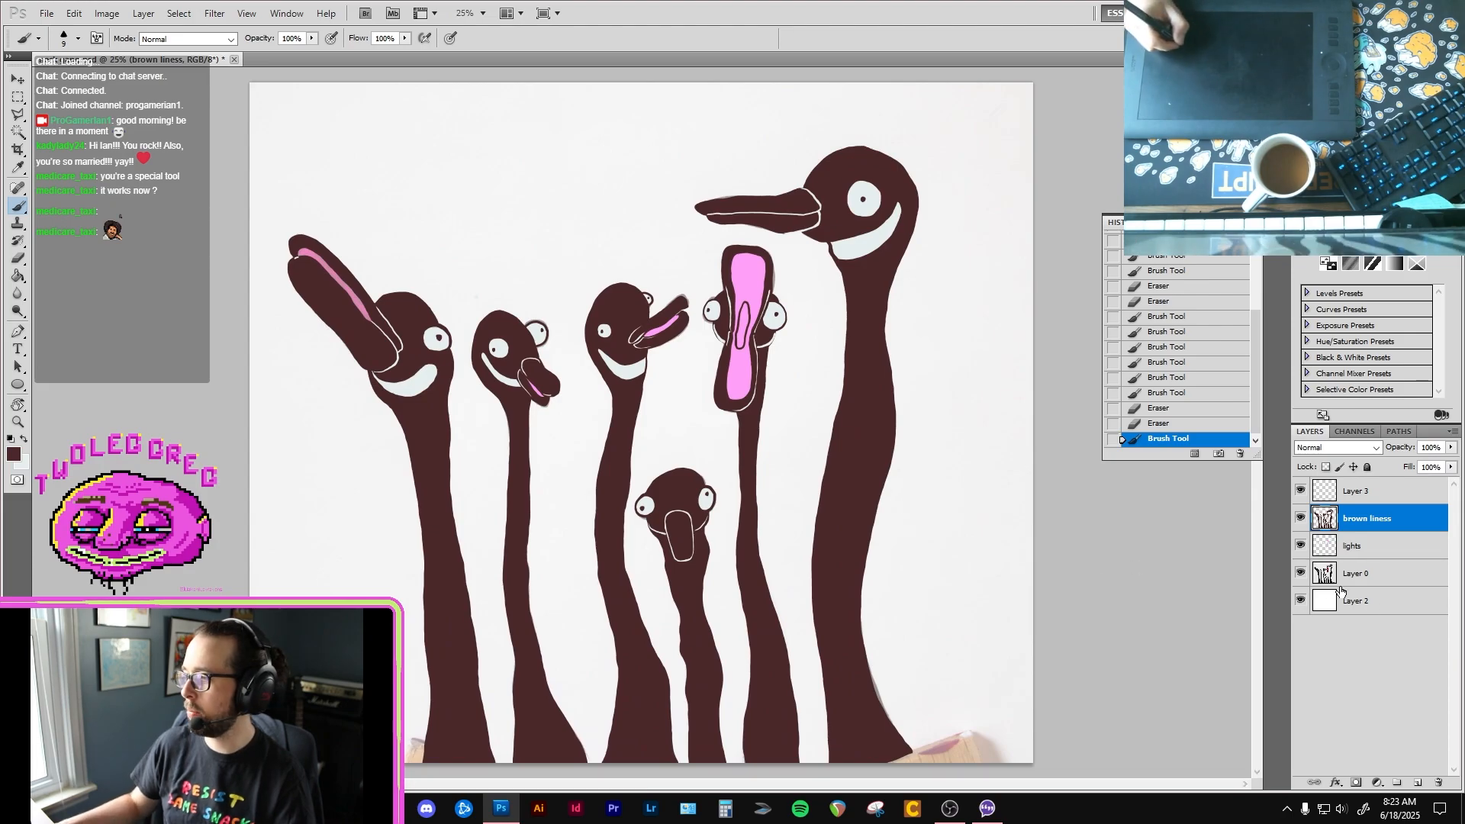
pyautogui.click(1301, 574)
pyautogui.keyDown('ctrl'); pyautogui.click(846, 602); pyautogui.keyUp('ctrl')
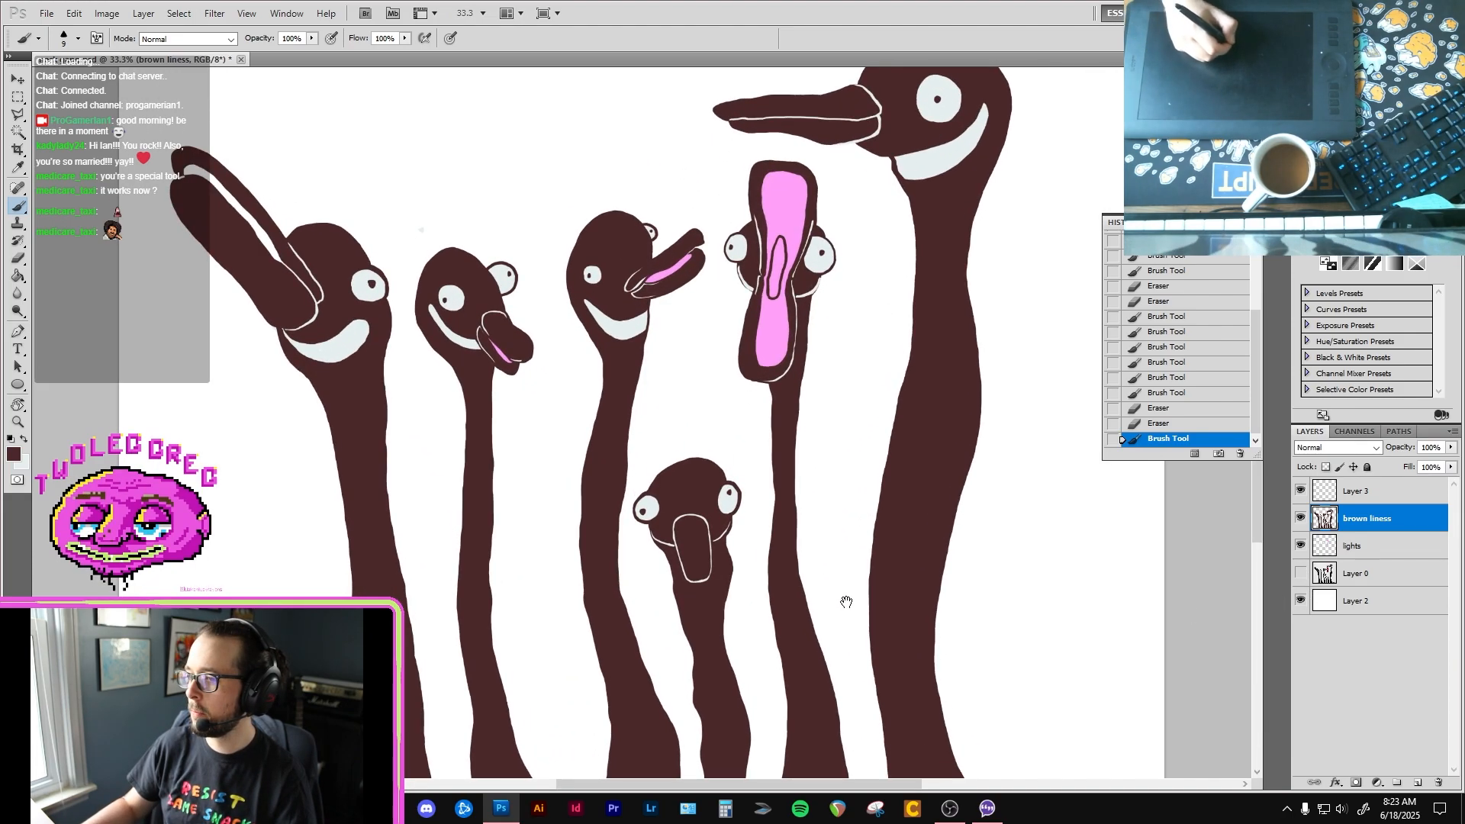
# Step: Fill the missing corner at the base of the tallest bird's neck in dark brown down to the canvas edge, brush size 30
pyautogui.moveTo(900, 664); pyautogui.dragTo(730, 456)
pyautogui.keyDown('ctrl'); pyautogui.click(730, 457); pyautogui.keyUp('ctrl')
pyautogui.moveTo(820, 602); pyautogui.dragTo(704, 403)
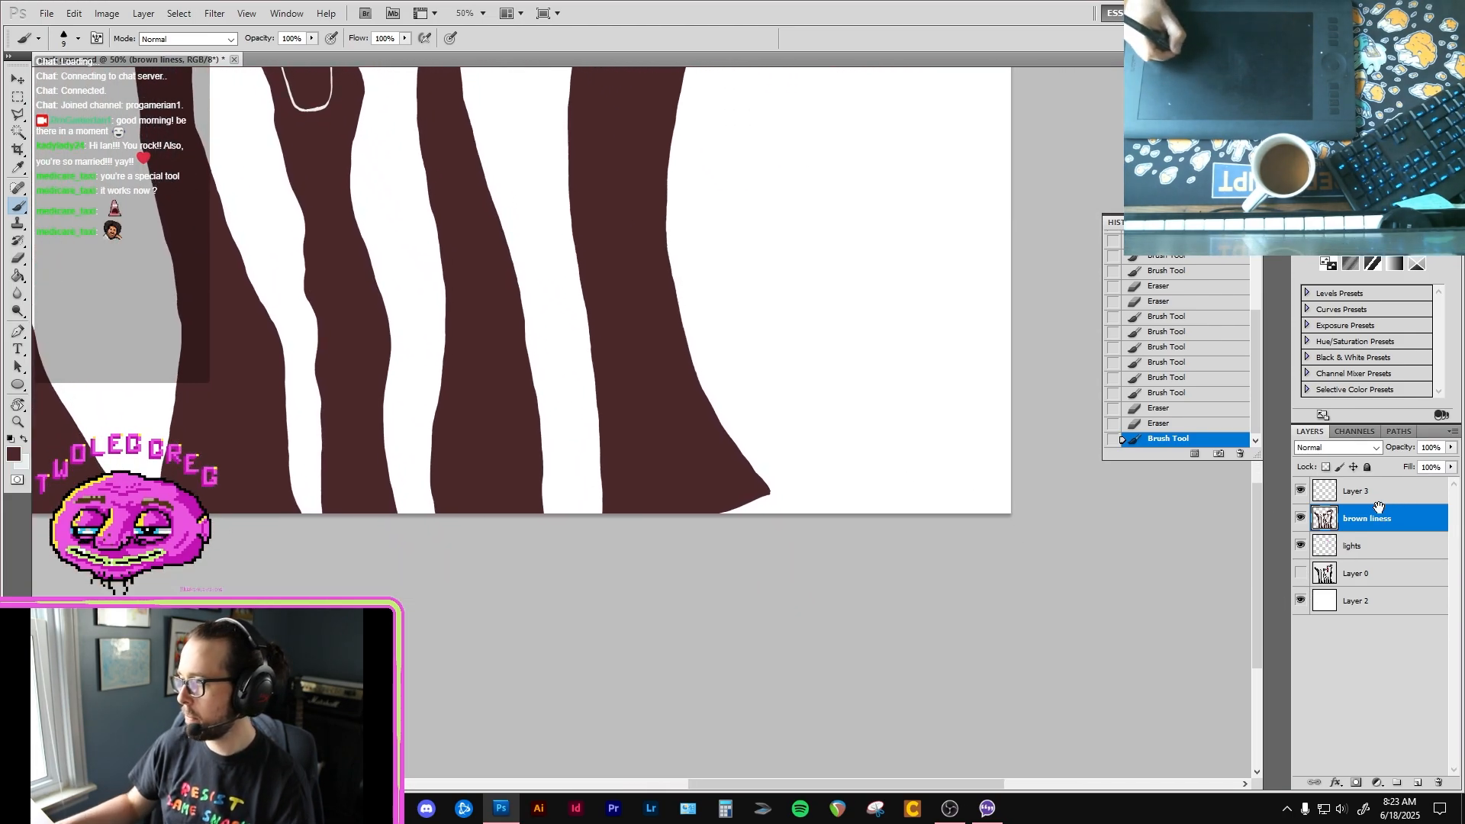
pyautogui.keyDown('ctrl'); pyautogui.click(737, 492); pyautogui.keyUp('ctrl')
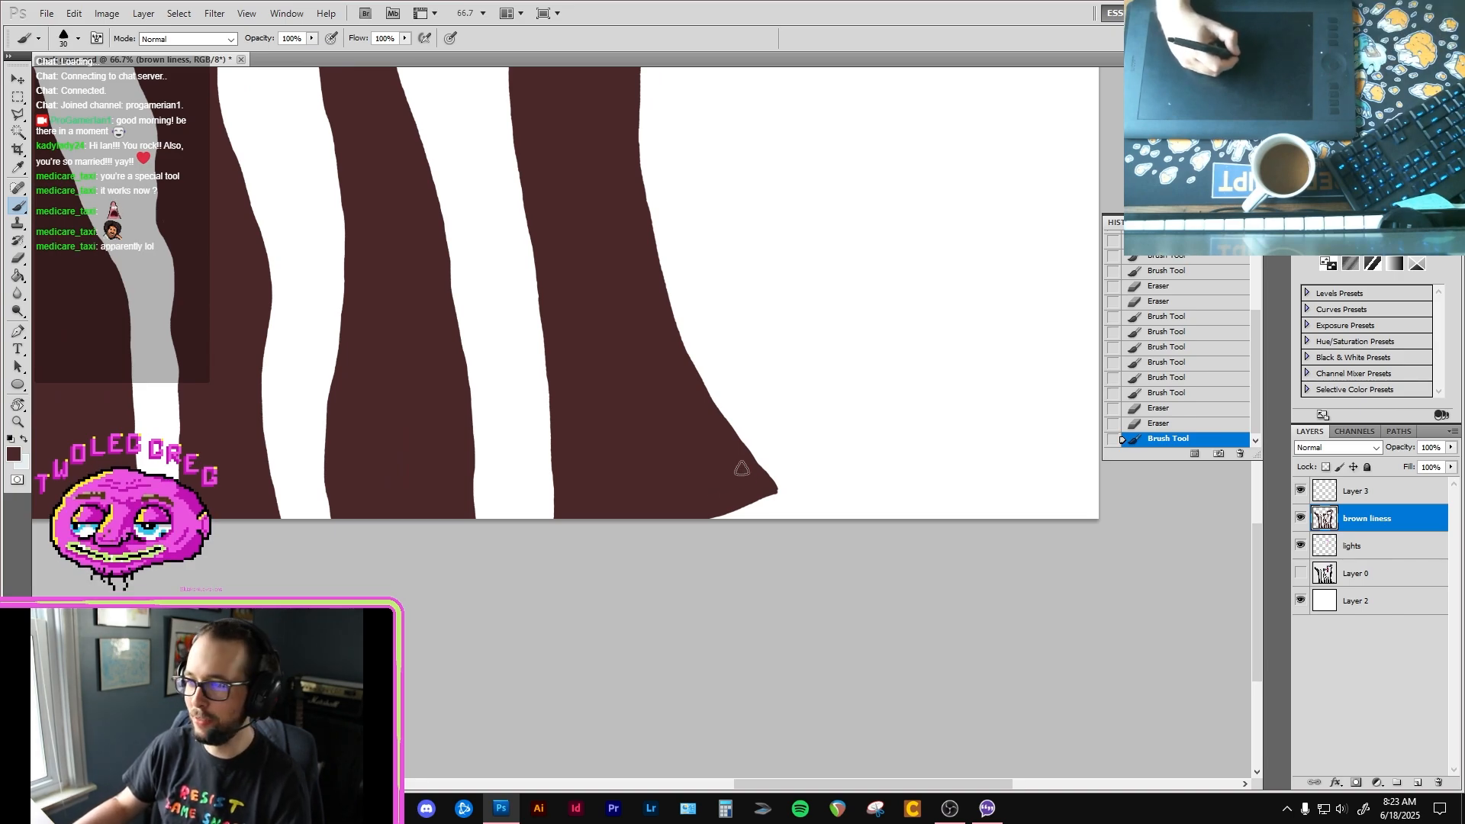
pyautogui.moveTo(772, 491)
pyautogui.mouseDown()
pyautogui.moveTo(793, 529)
pyautogui.moveTo(764, 488)
pyautogui.moveTo(776, 535)
pyautogui.moveTo(734, 518)
pyautogui.mouseUp()
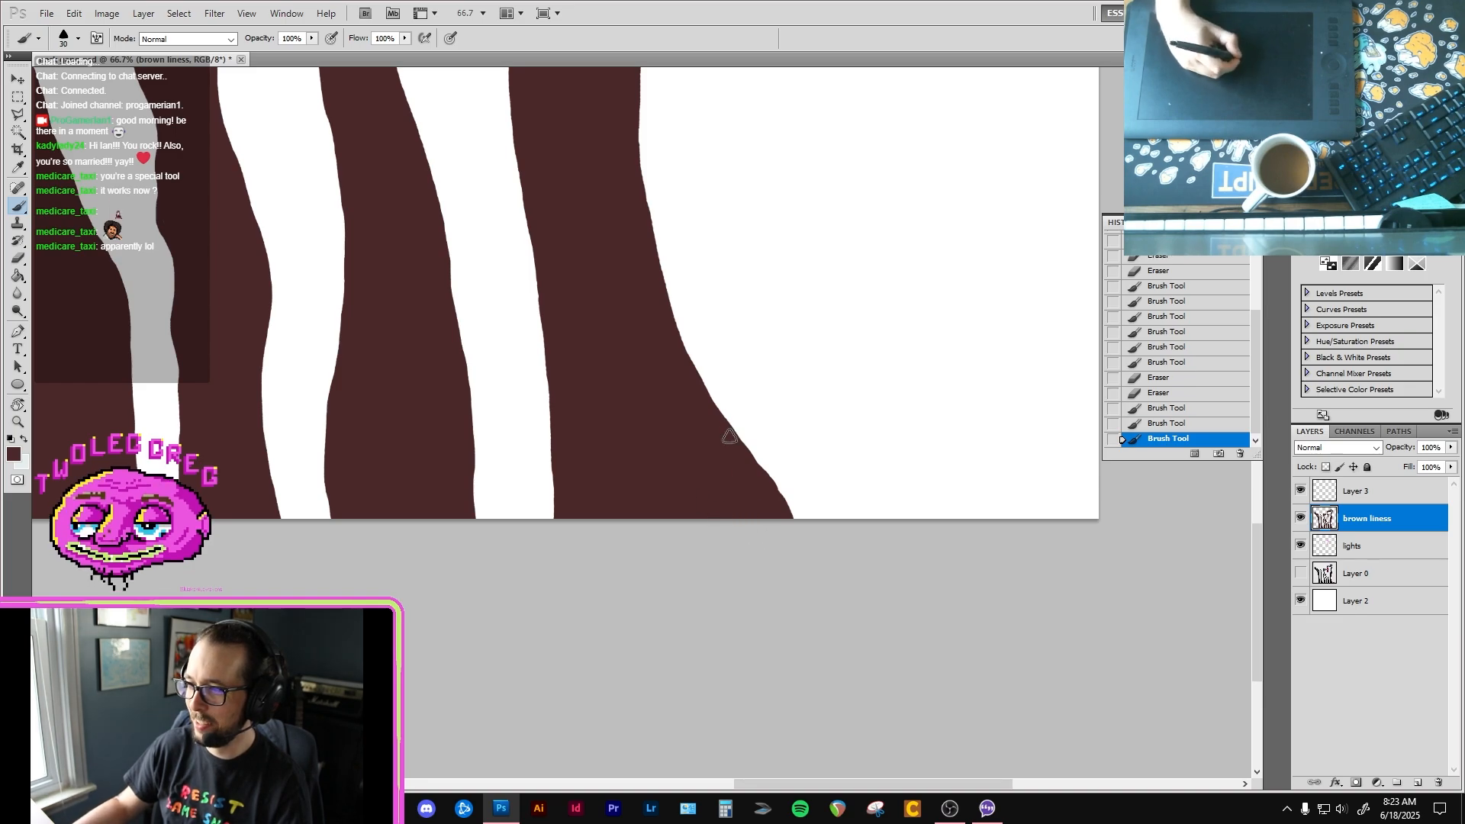
pyautogui.moveTo(678, 433); pyautogui.dragTo(756, 518)
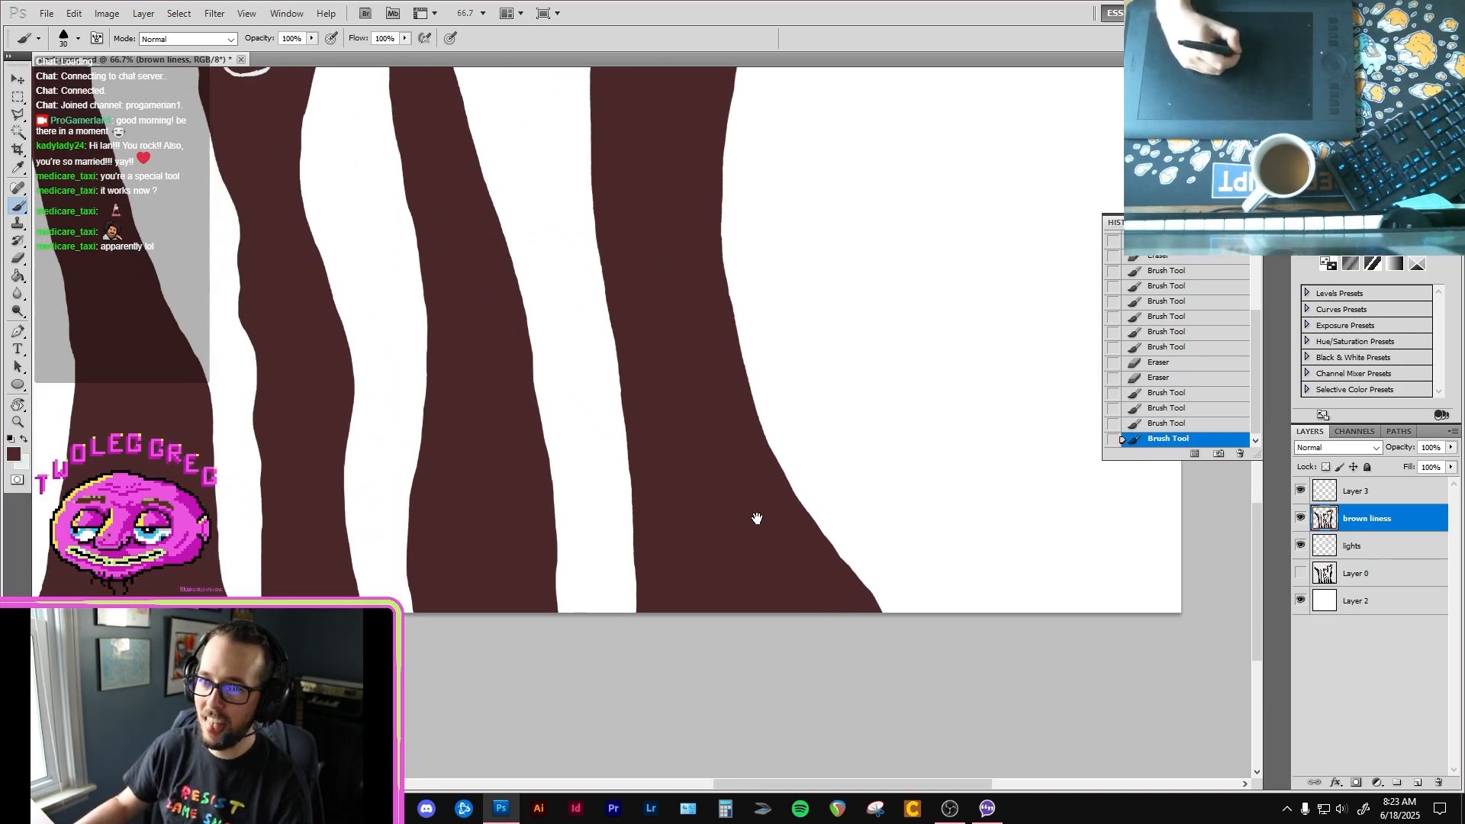
# Step: Examine the necks and heads of the whole flock against the plain white background for missing fills
pyautogui.moveTo(666, 445); pyautogui.dragTo(702, 469)
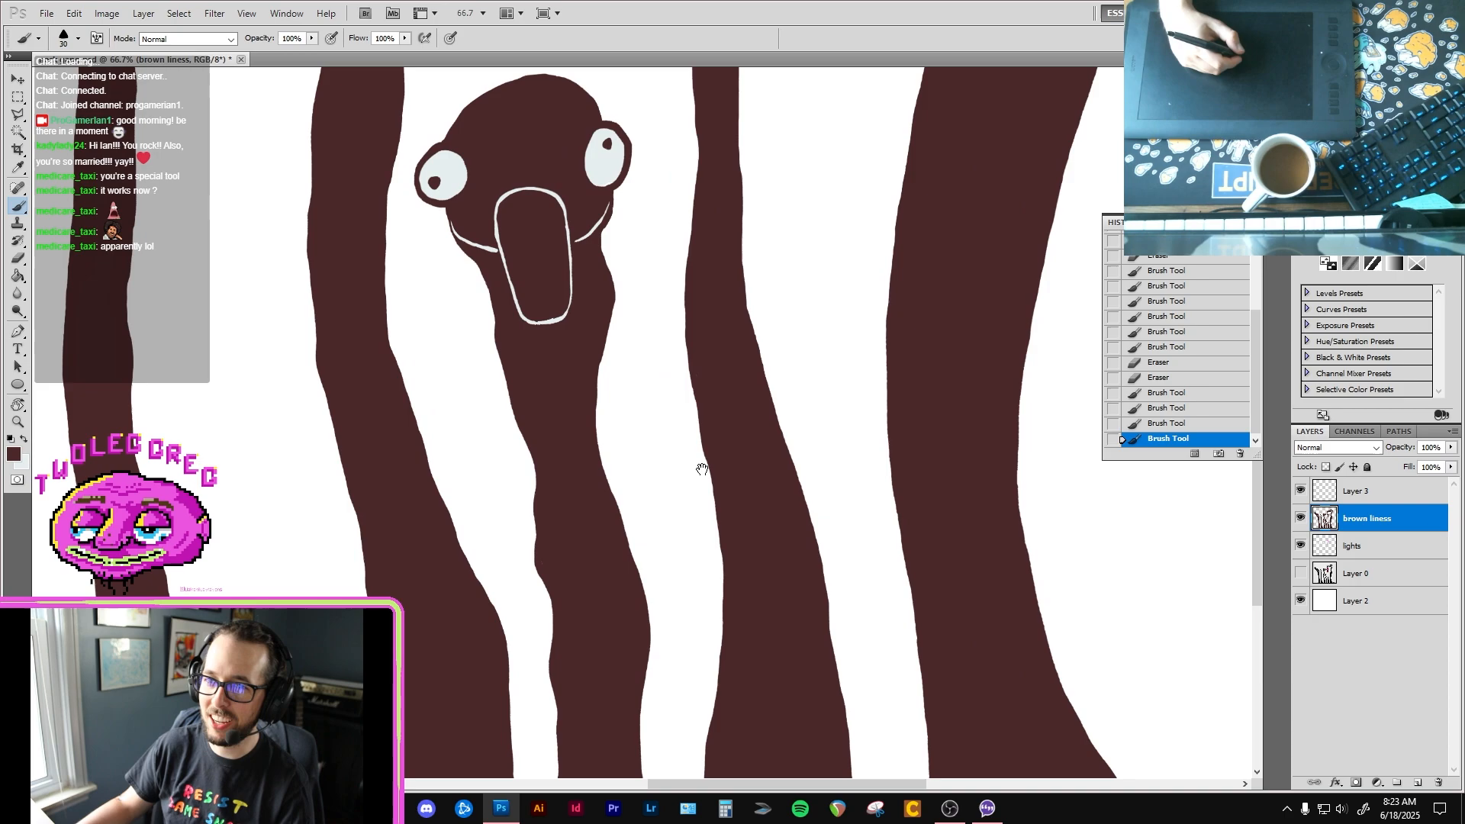
pyautogui.moveTo(309, 250); pyautogui.dragTo(530, 562)
pyautogui.click(529, 562)
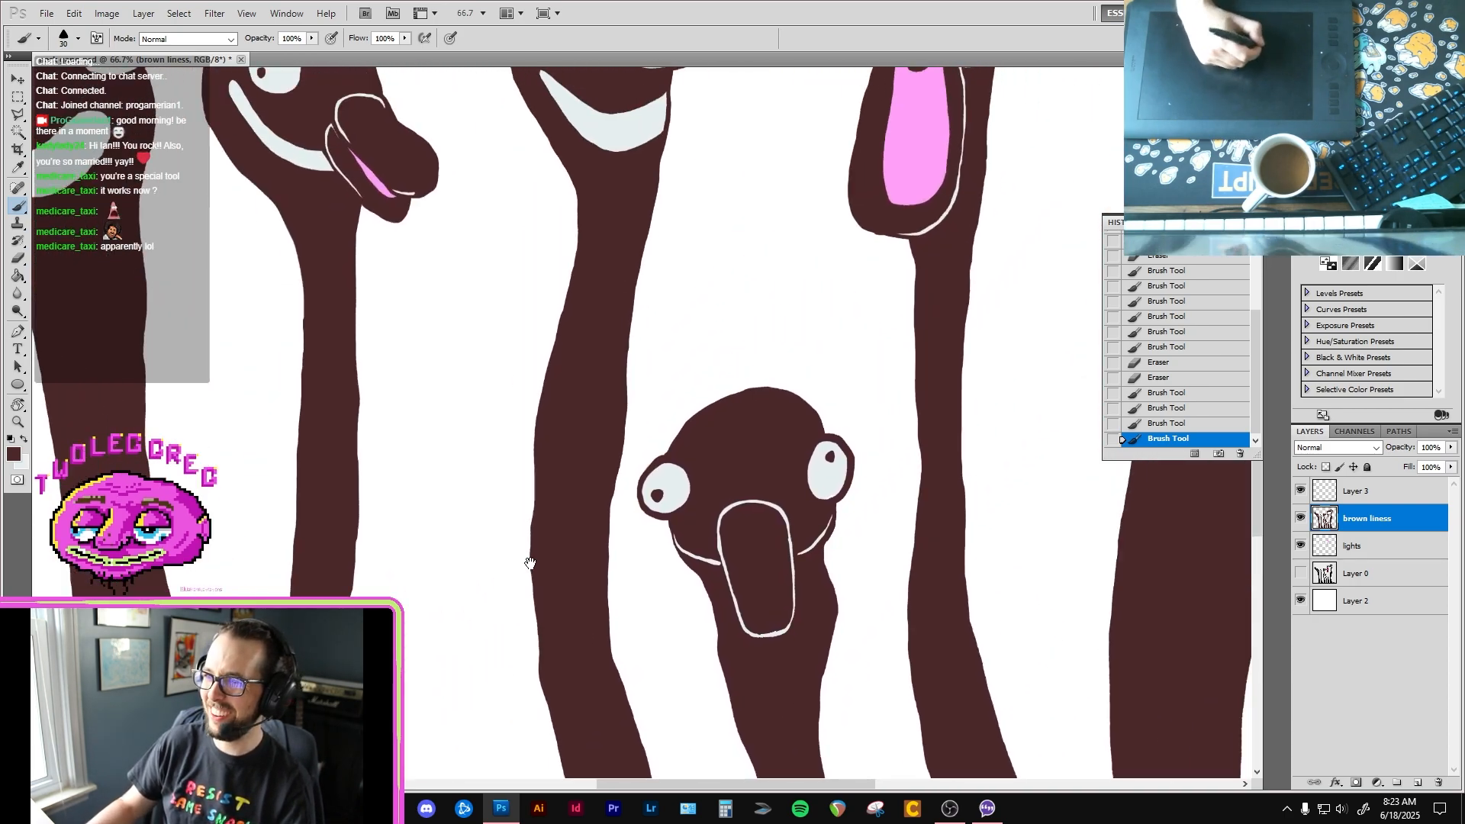
pyautogui.moveTo(619, 362); pyautogui.dragTo(546, 465)
pyautogui.keyDown('alt'); pyautogui.click(563, 472); pyautogui.keyUp('alt')
pyautogui.keyDown('alt'); pyautogui.click(575, 479); pyautogui.keyUp('alt')
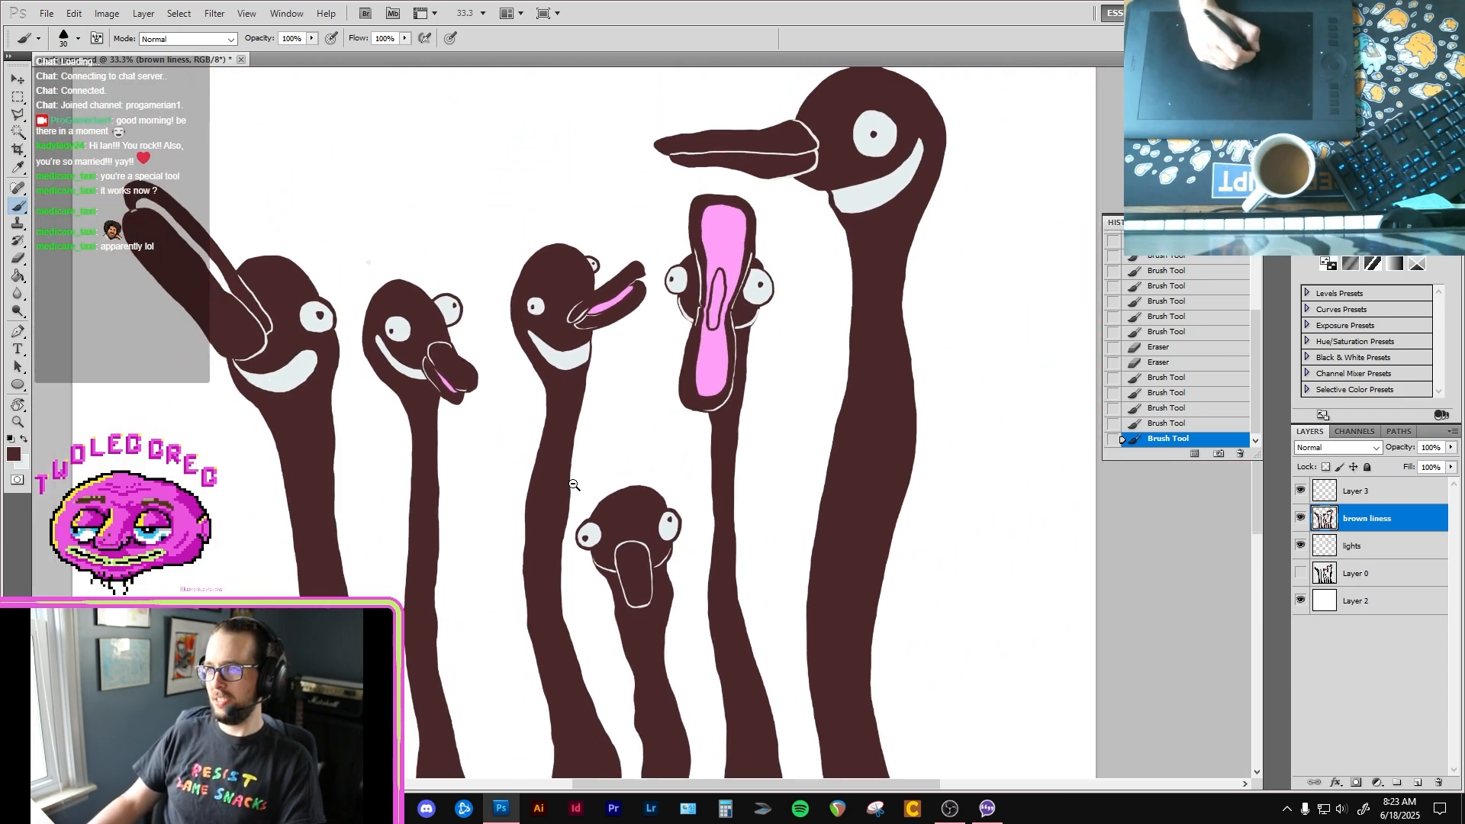
pyautogui.keyDown('alt'); pyautogui.click(573, 483); pyautogui.keyUp('alt')
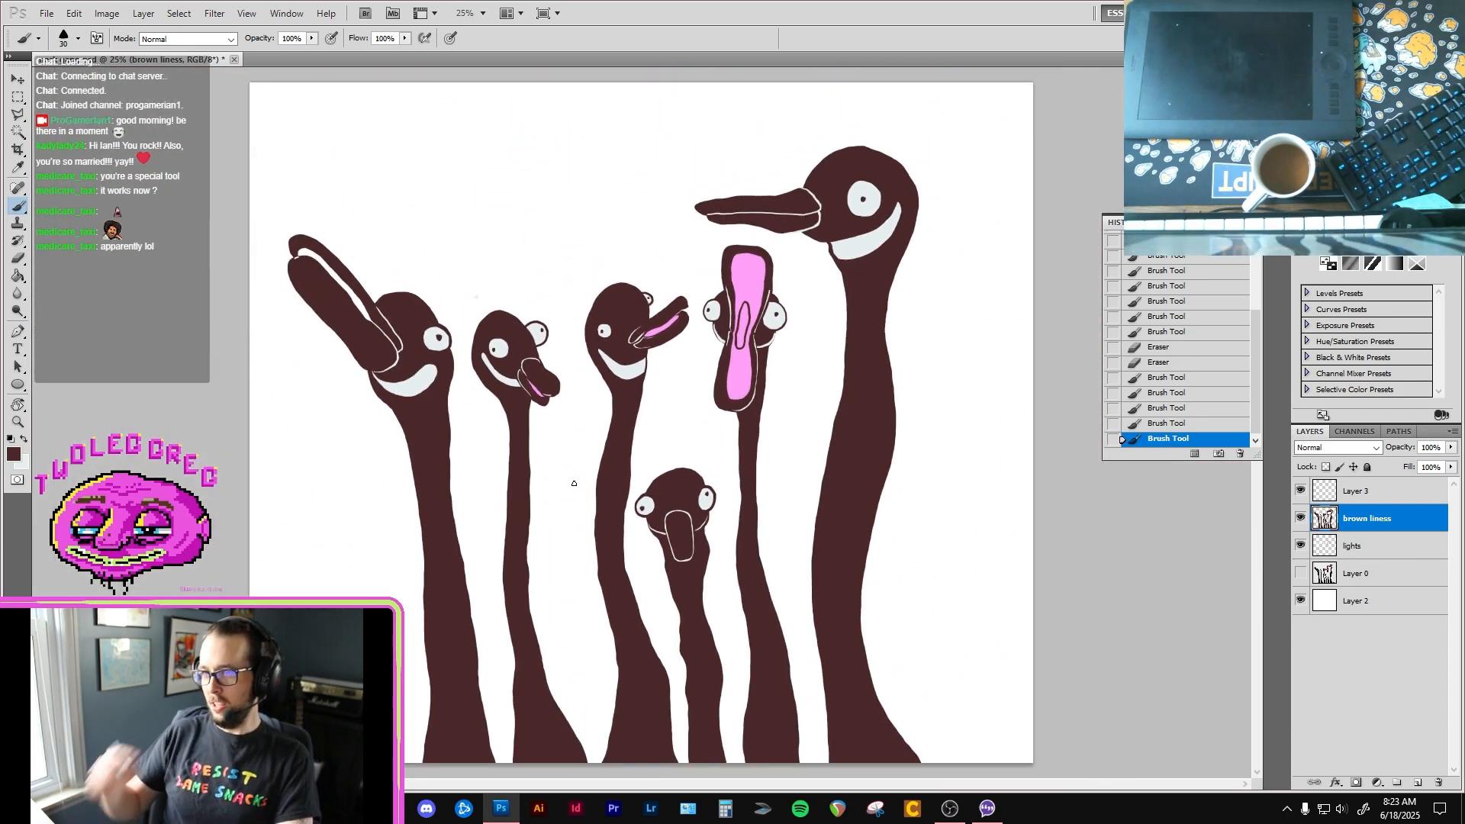
# Step: Sample the pink from the front-facing bird's open beak and fill the first bird's mouth opening with it on the lights layer
pyautogui.keyDown('ctrl'); pyautogui.click(387, 301); pyautogui.keyUp('ctrl')
pyautogui.keyDown('ctrl'); pyautogui.click(407, 314); pyautogui.keyUp('ctrl')
pyautogui.press('i')
pyautogui.click(949, 425)
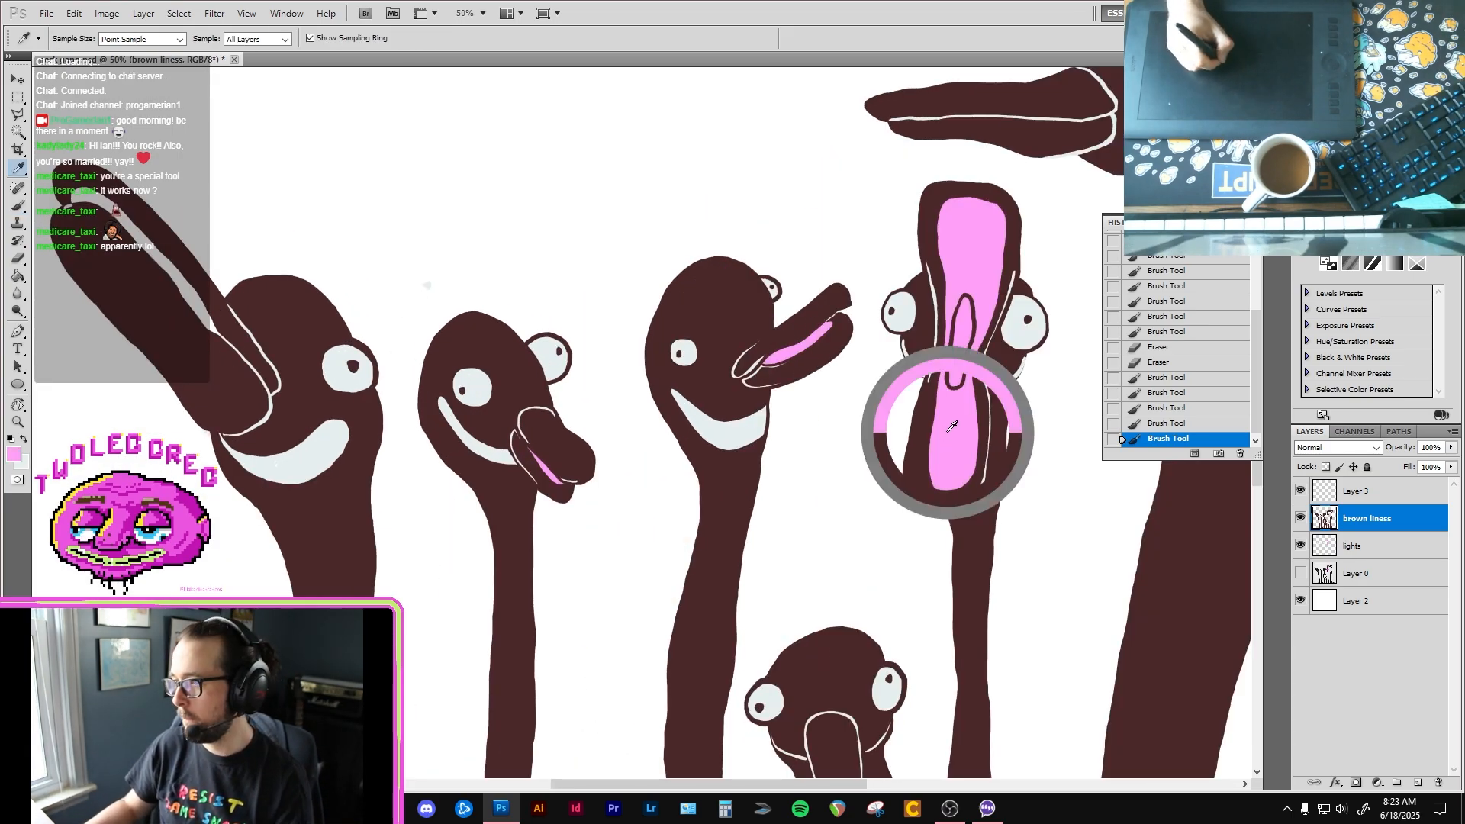
pyautogui.press('f')
pyautogui.press('f')
pyautogui.press('f')
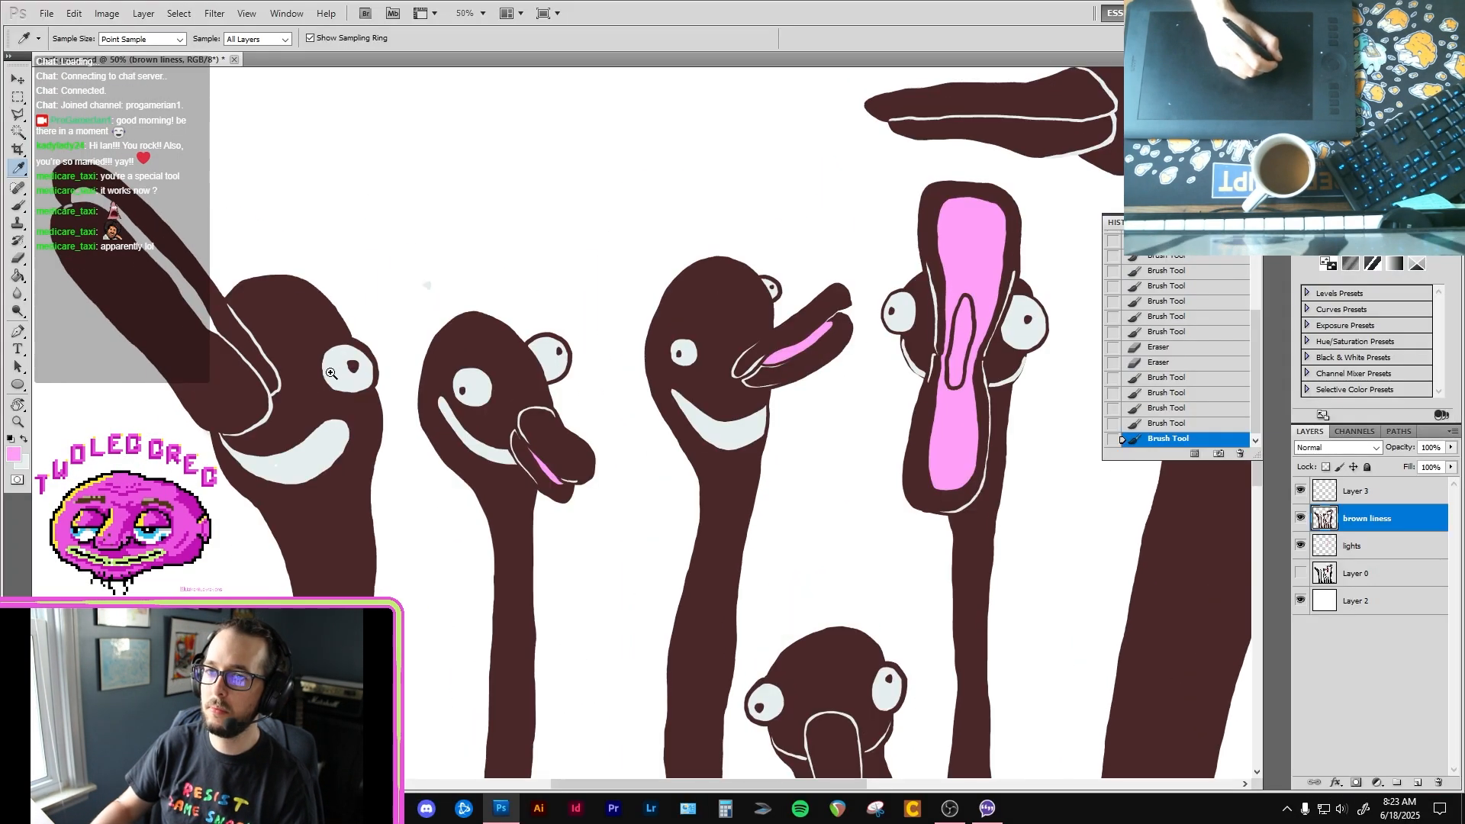
pyautogui.keyDown('ctrl'); pyautogui.click(559, 465); pyautogui.keyUp('ctrl')
pyautogui.moveTo(560, 464); pyautogui.dragTo(574, 495)
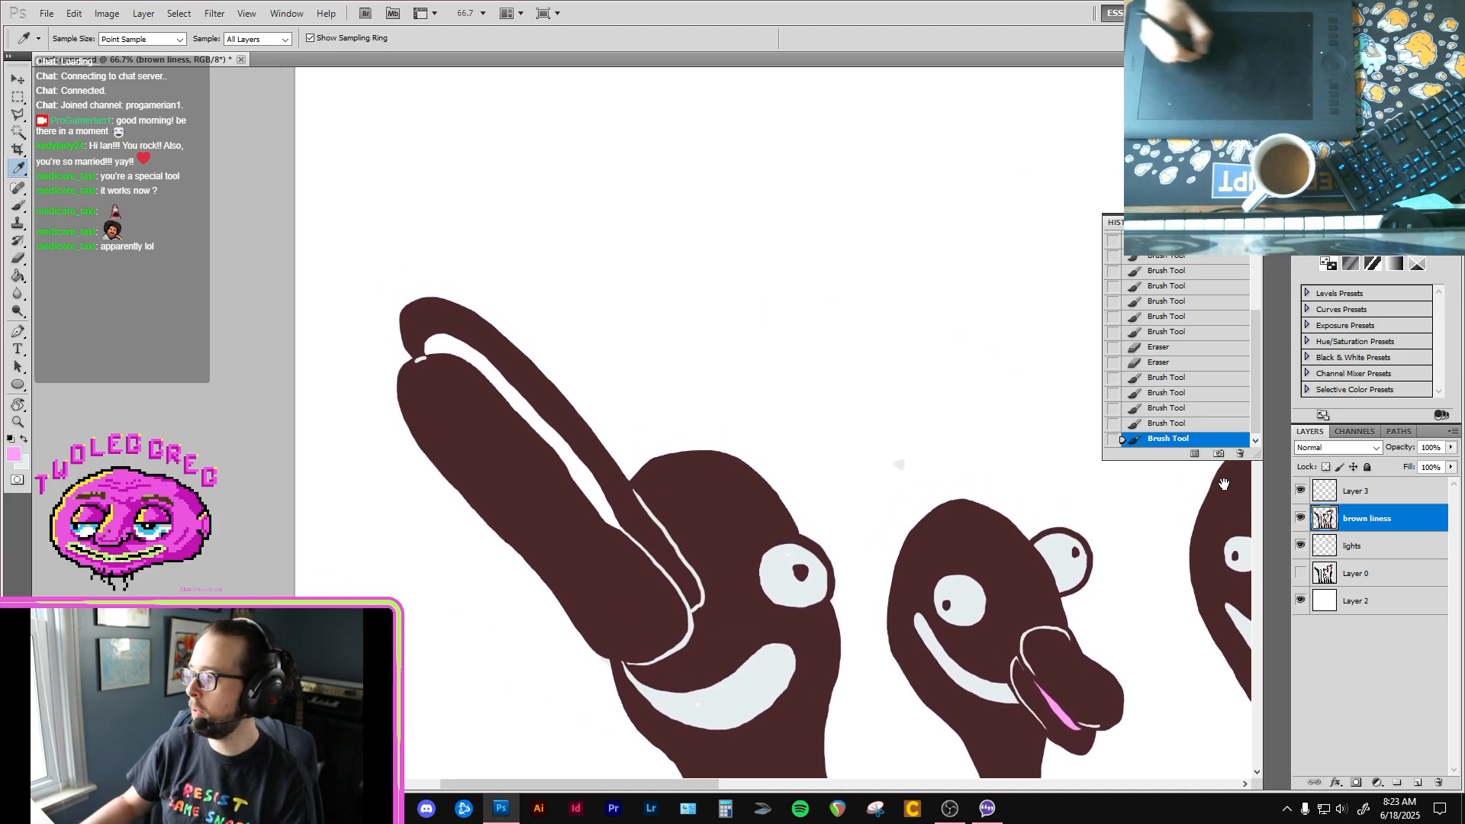
pyautogui.click(1390, 546)
pyautogui.press('b')
pyautogui.keyDown('ctrl'); pyautogui.click(554, 393); pyautogui.keyUp('ctrl')
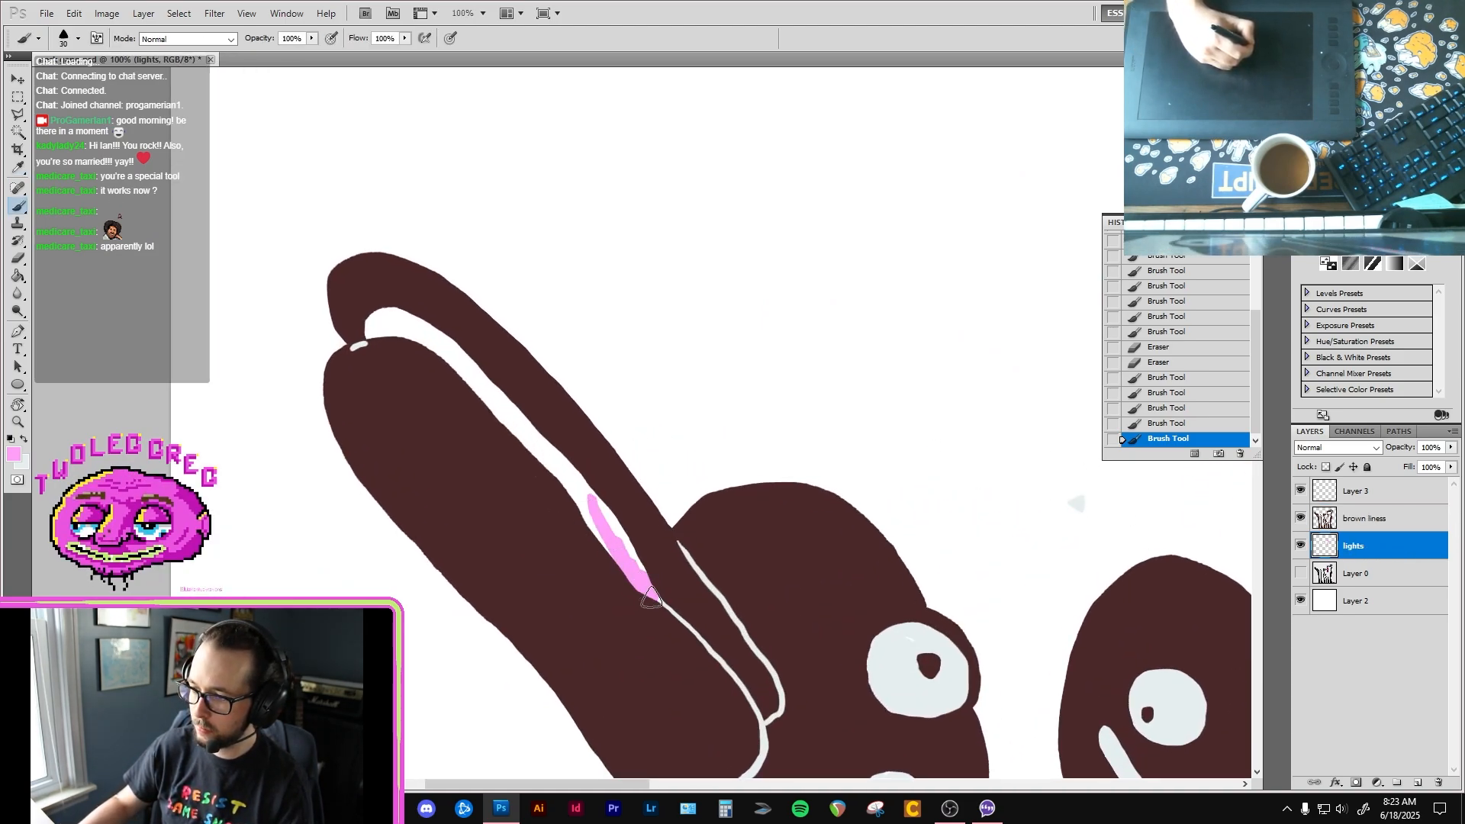
pyautogui.moveTo(597, 534)
pyautogui.mouseDown()
pyautogui.moveTo(573, 494)
pyautogui.moveTo(589, 486)
pyautogui.moveTo(612, 523)
pyautogui.moveTo(546, 434)
pyautogui.moveTo(578, 515)
pyautogui.moveTo(526, 440)
pyautogui.mouseUp()
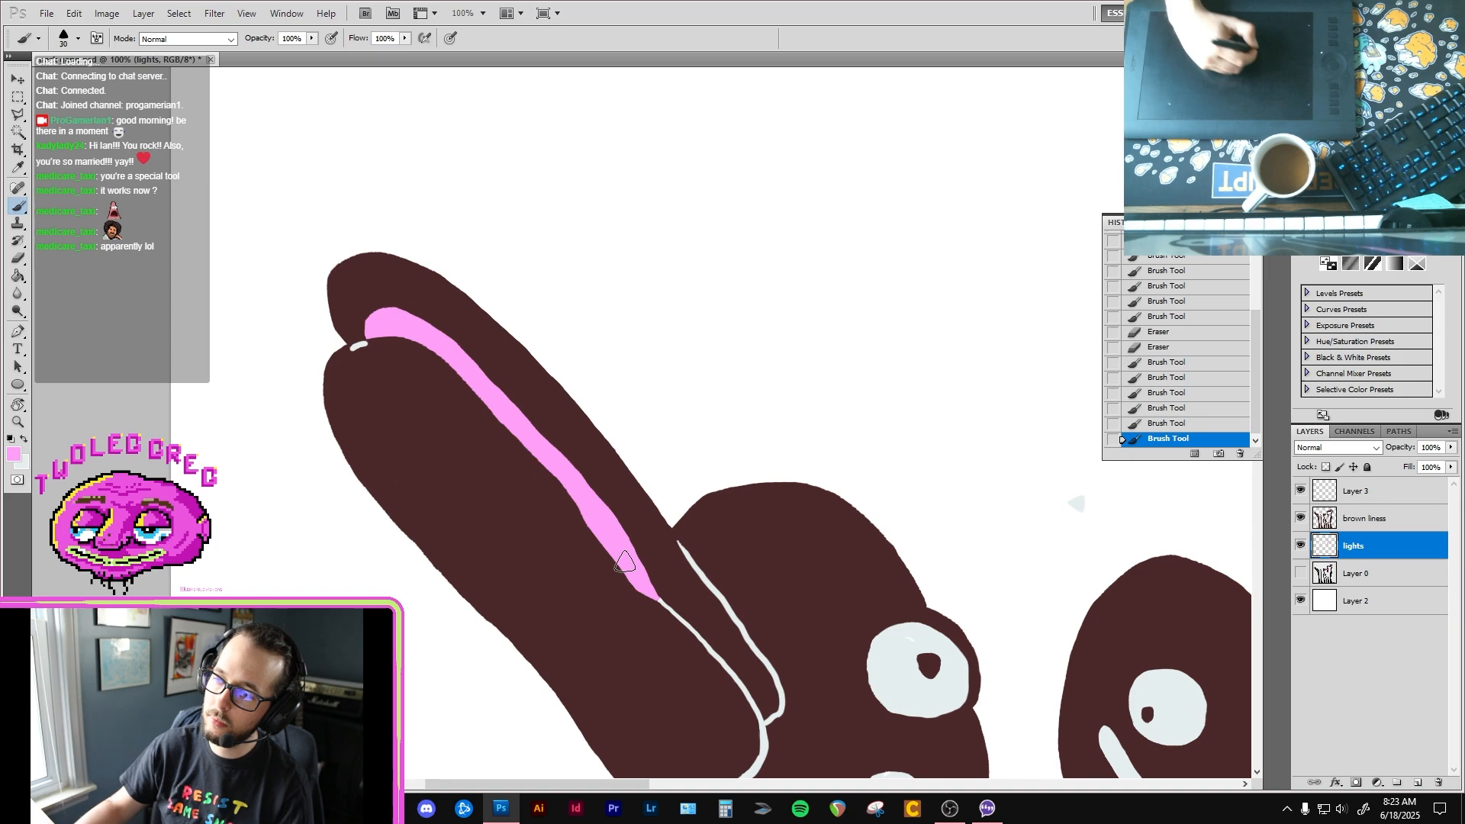
# Step: Erase the stray pale speck above the second bird on the lights layer and clean the same area on the brown liness layer
pyautogui.keyDown('ctrl'); pyautogui.keyDown('alt'); pyautogui.click(641, 547); pyautogui.keyUp('alt'); pyautogui.keyUp('ctrl')
pyautogui.keyDown('ctrl'); pyautogui.keyDown('alt'); pyautogui.click(641, 546); pyautogui.keyUp('alt'); pyautogui.keyUp('ctrl')
pyautogui.moveTo(763, 626); pyautogui.dragTo(679, 422)
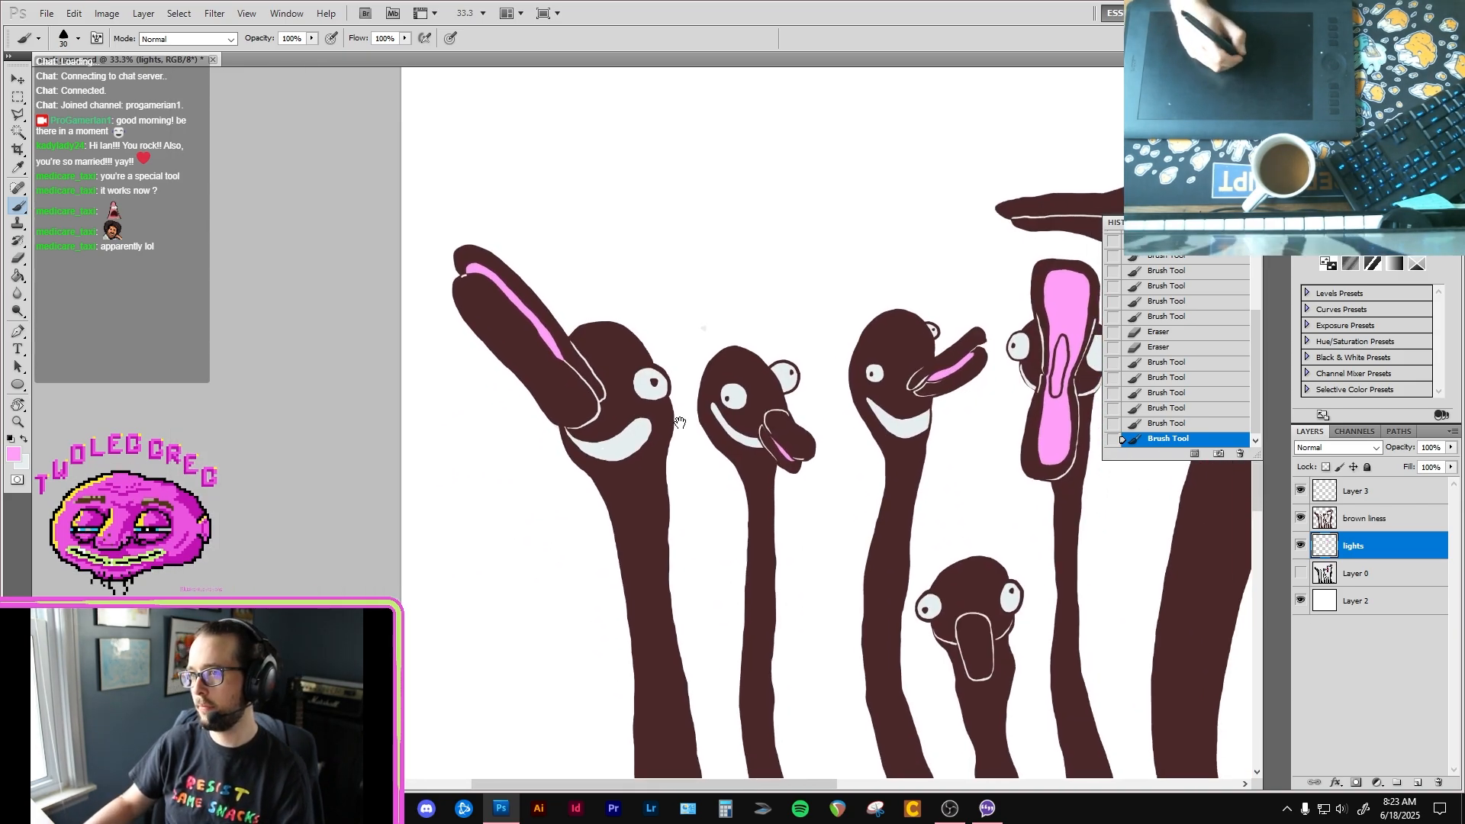
pyautogui.press(']')
pyautogui.press(']')
pyautogui.press(']')
pyautogui.press(']')
pyautogui.press(']')
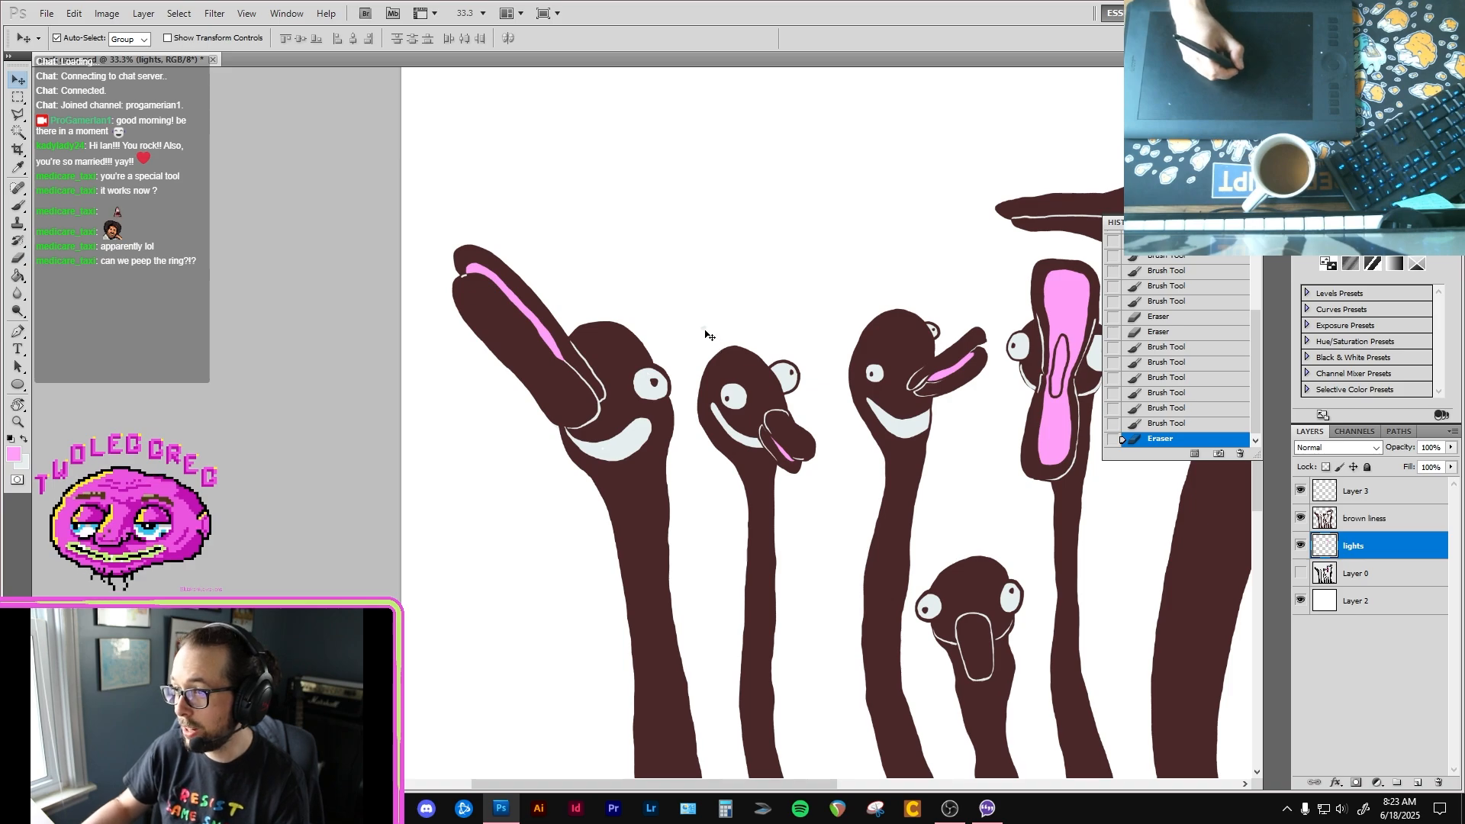
pyautogui.hotkey('alt', ']')
pyautogui.press('e')
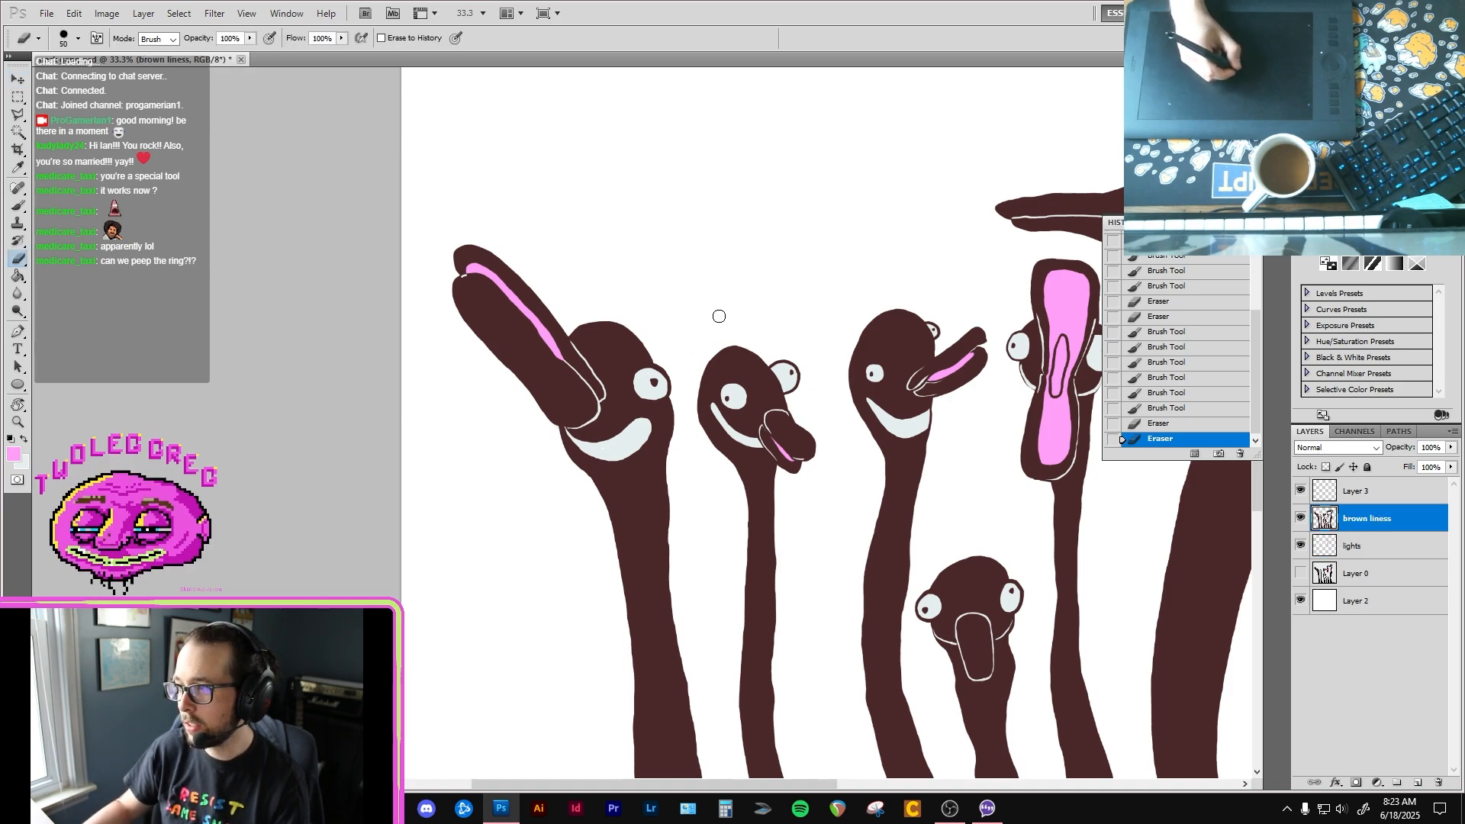
# Step: Examine the whole flock and the lower necks up close, and switch to OBS to read the stream chat before returning to the drawing
pyautogui.hotkey('ctrl', '0')
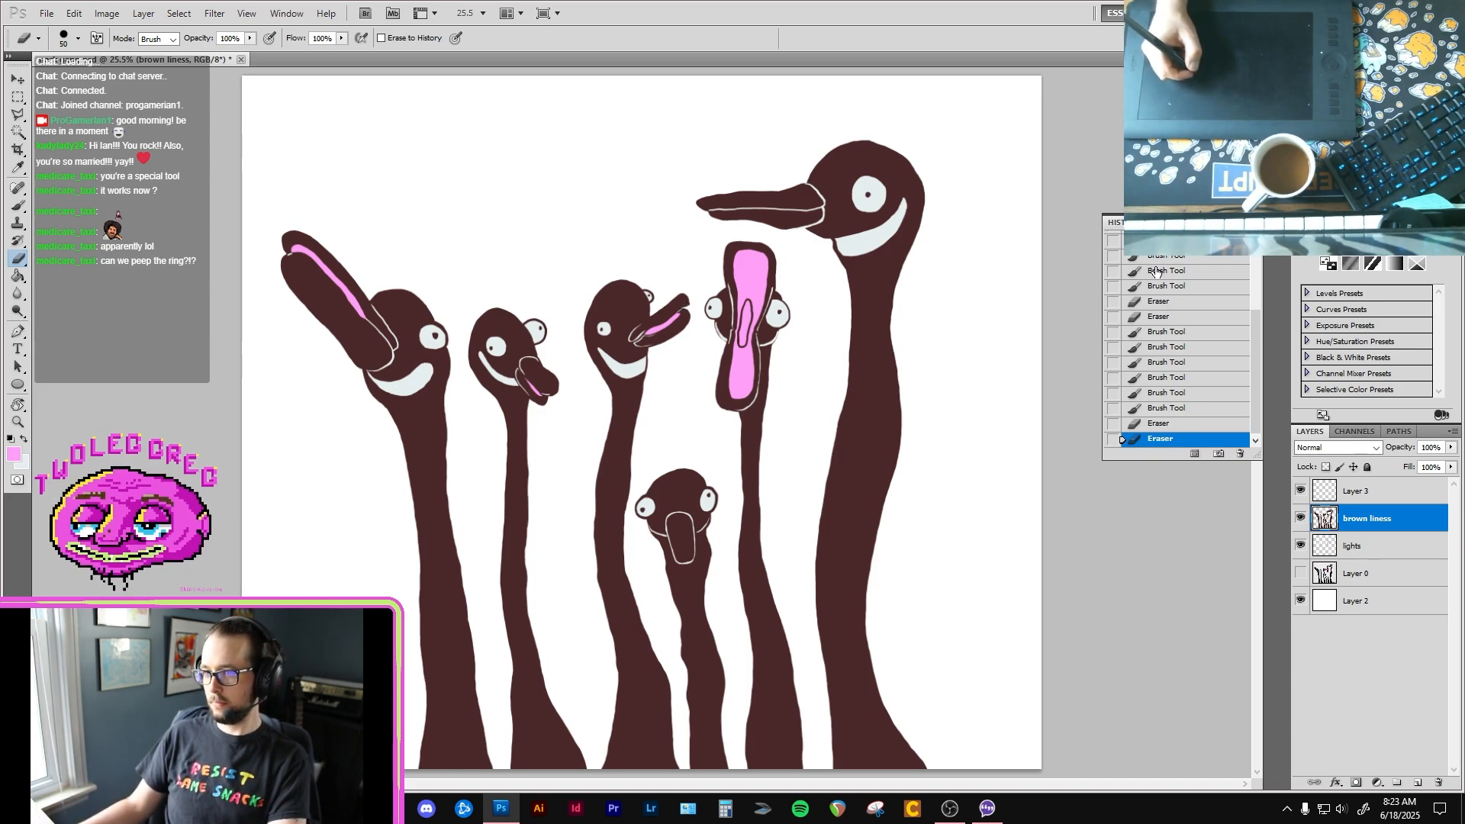
pyautogui.keyDown('ctrl'); pyautogui.click(642, 586); pyautogui.keyUp('ctrl')
pyautogui.keyDown('ctrl'); pyautogui.click(616, 626); pyautogui.keyUp('ctrl')
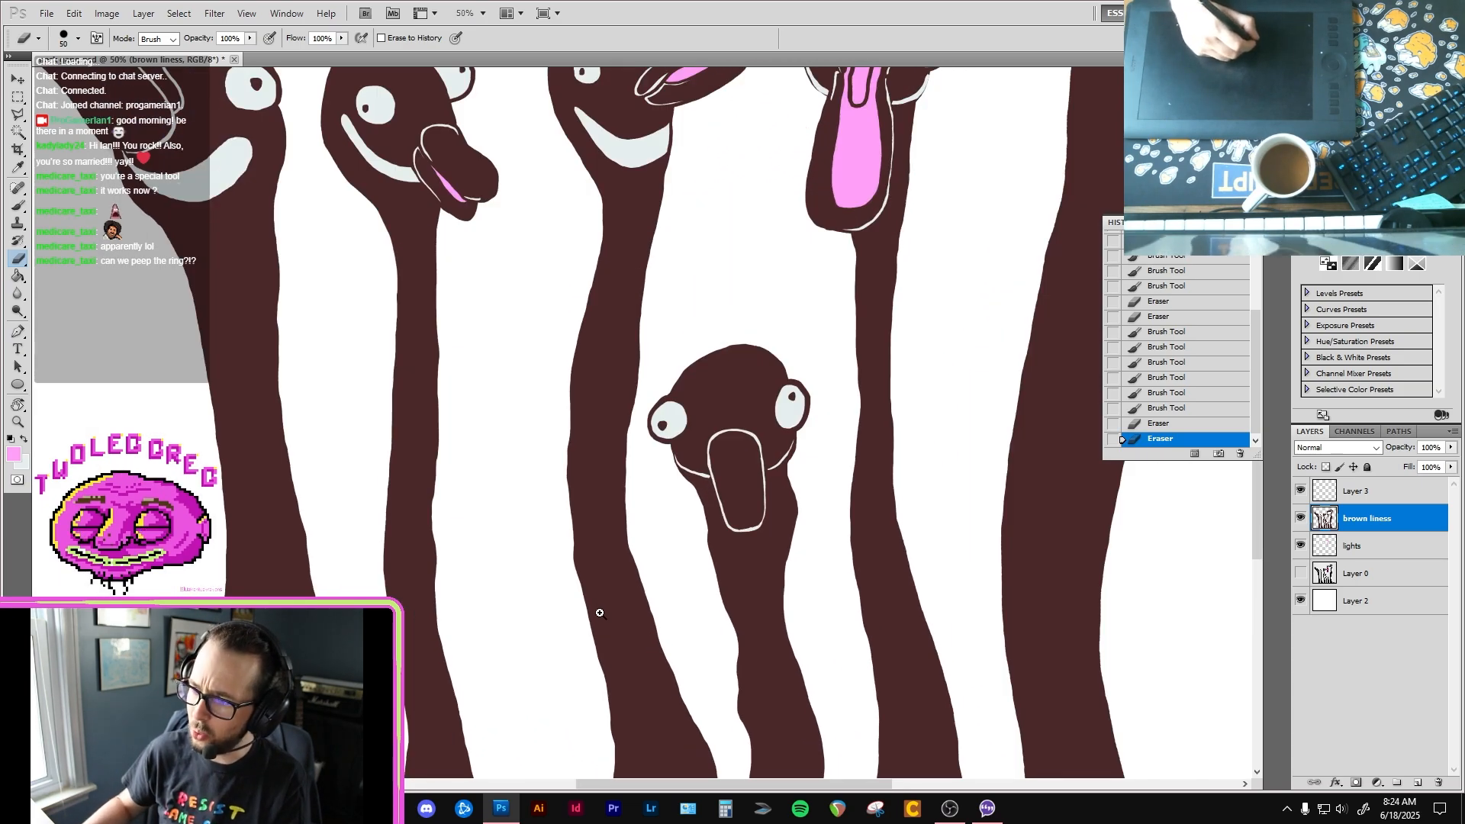
pyautogui.keyDown('ctrl'); pyautogui.click(598, 608); pyautogui.keyUp('ctrl')
pyautogui.press('b')
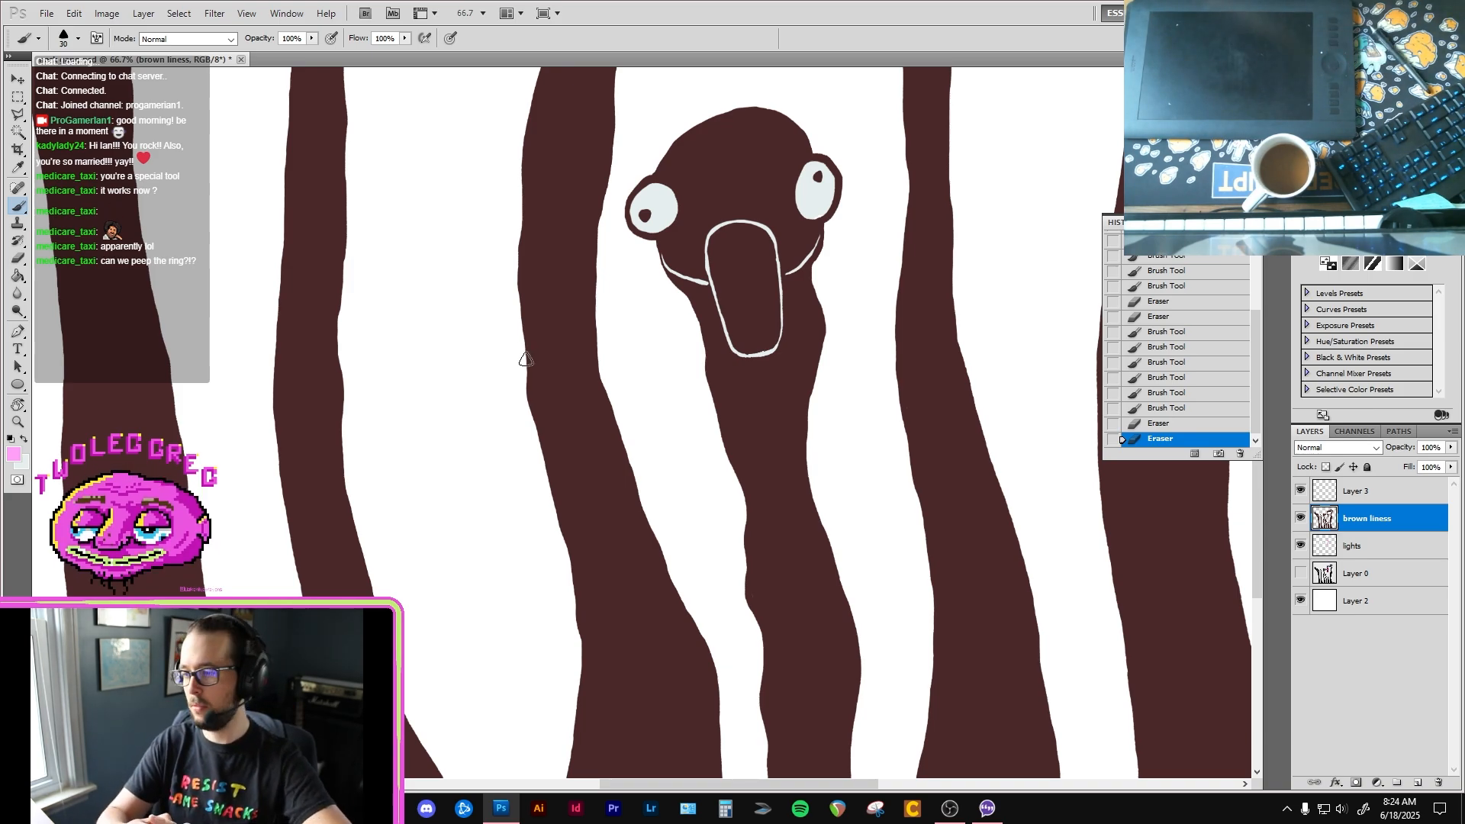
pyautogui.click(950, 808)
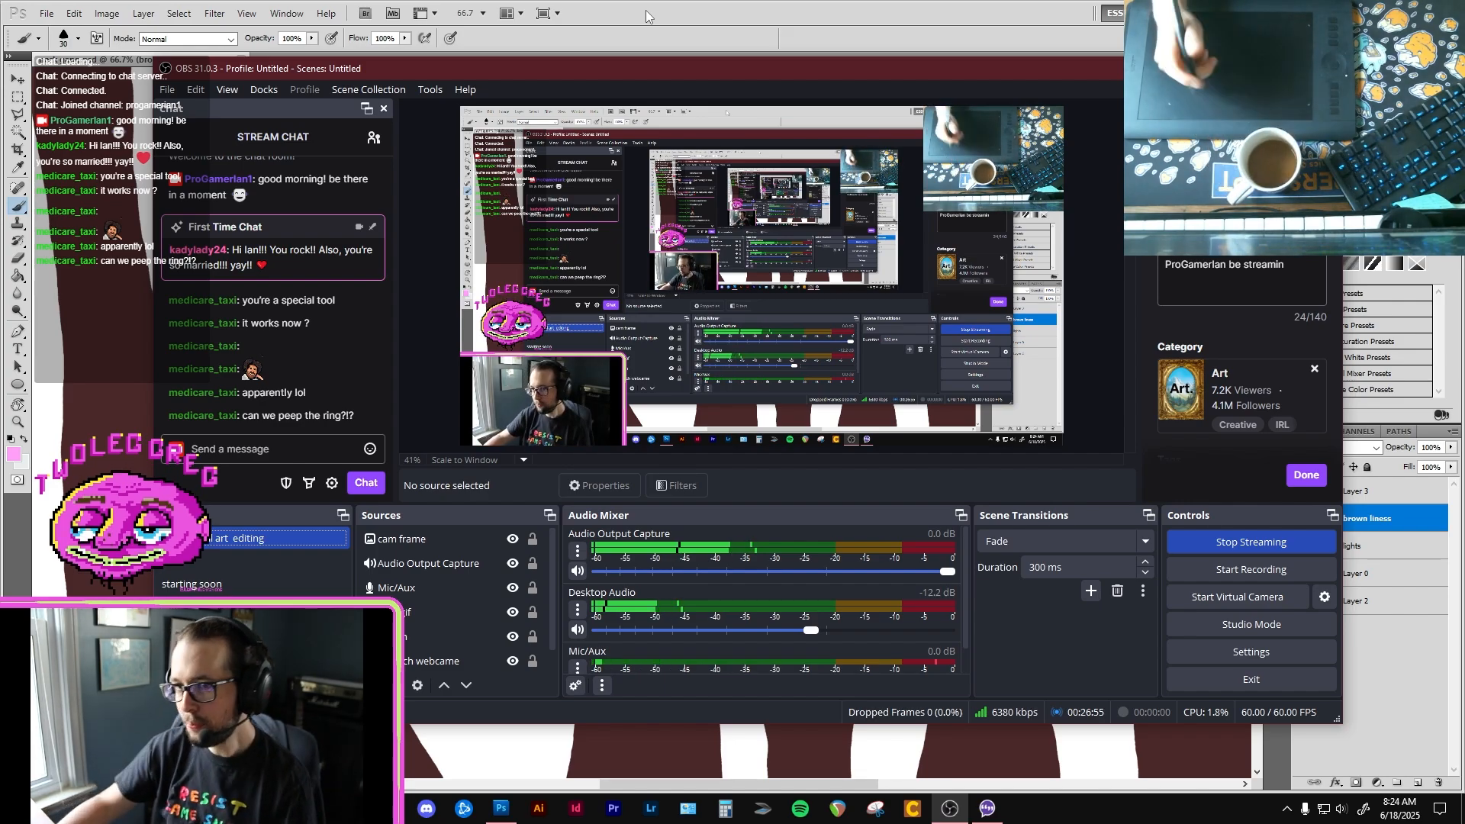
pyautogui.click(758, 11)
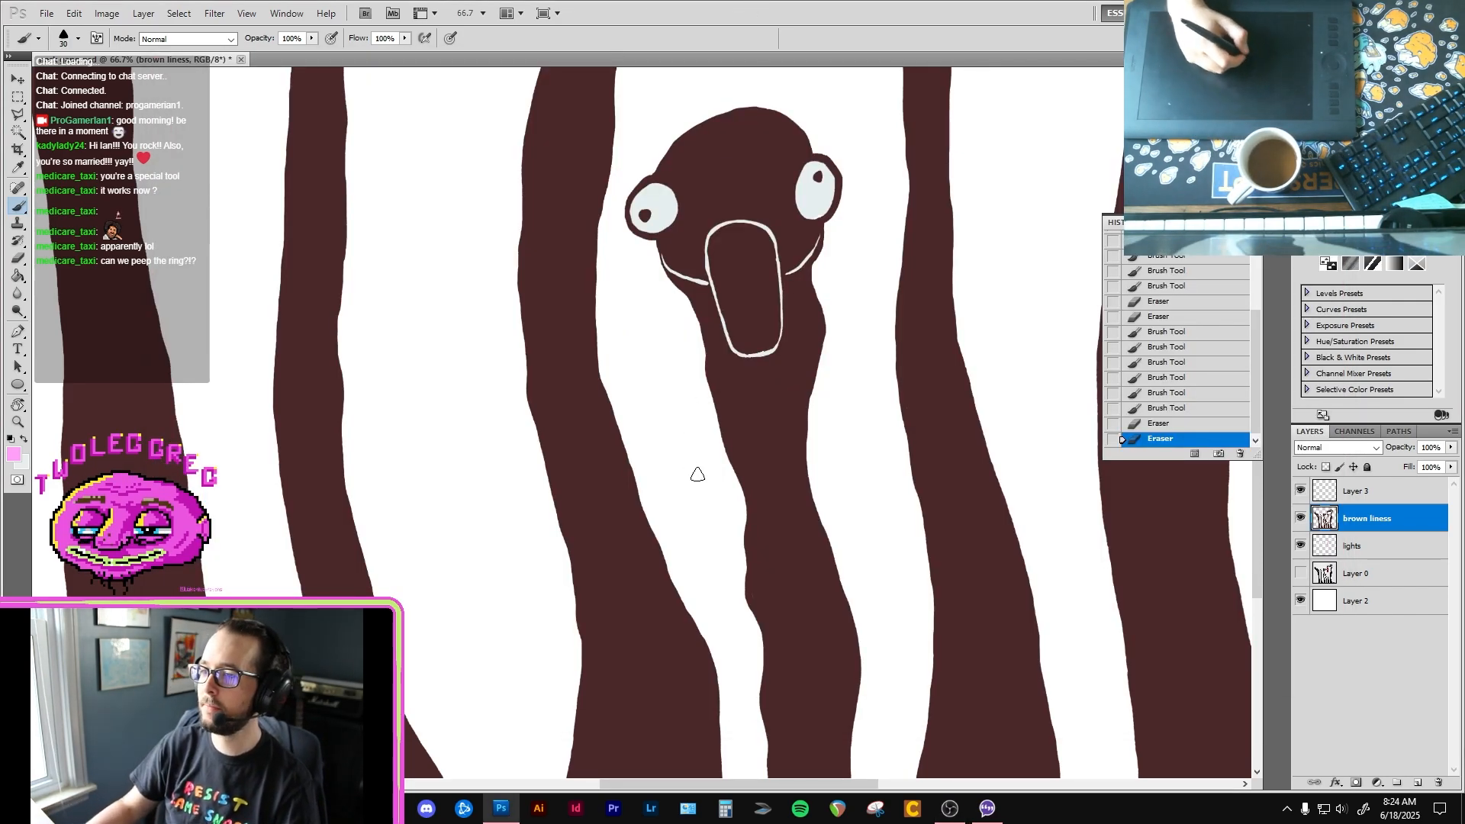
# Step: Sample the dark brown from the small front bird's neck and smooth that neck's edges on the brown liness layer, brush size 30
pyautogui.press('i')
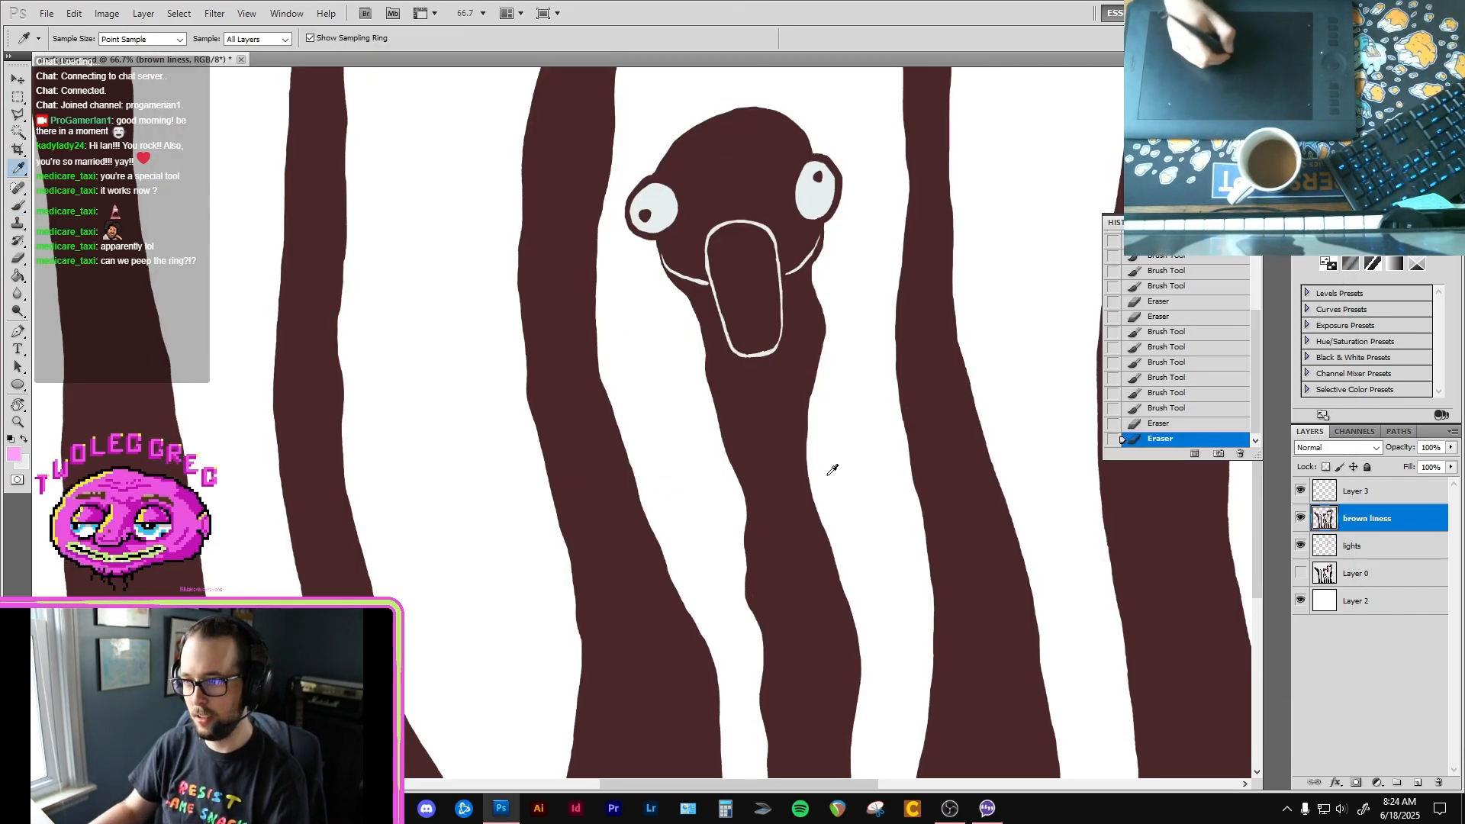
pyautogui.keyDown('ctrl'); pyautogui.click(777, 522); pyautogui.keyUp('ctrl')
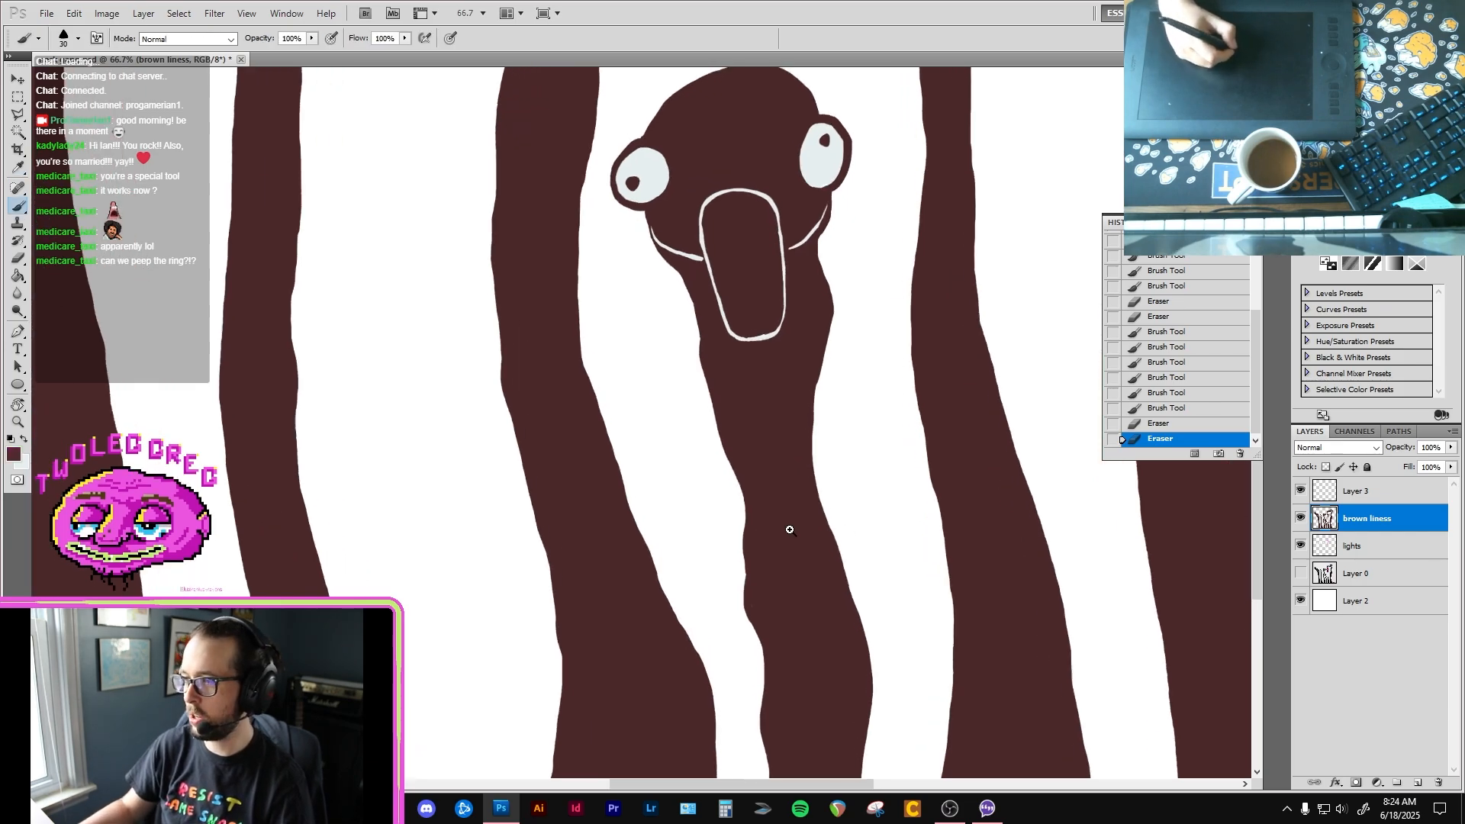
pyautogui.moveTo(780, 525); pyautogui.dragTo(744, 407)
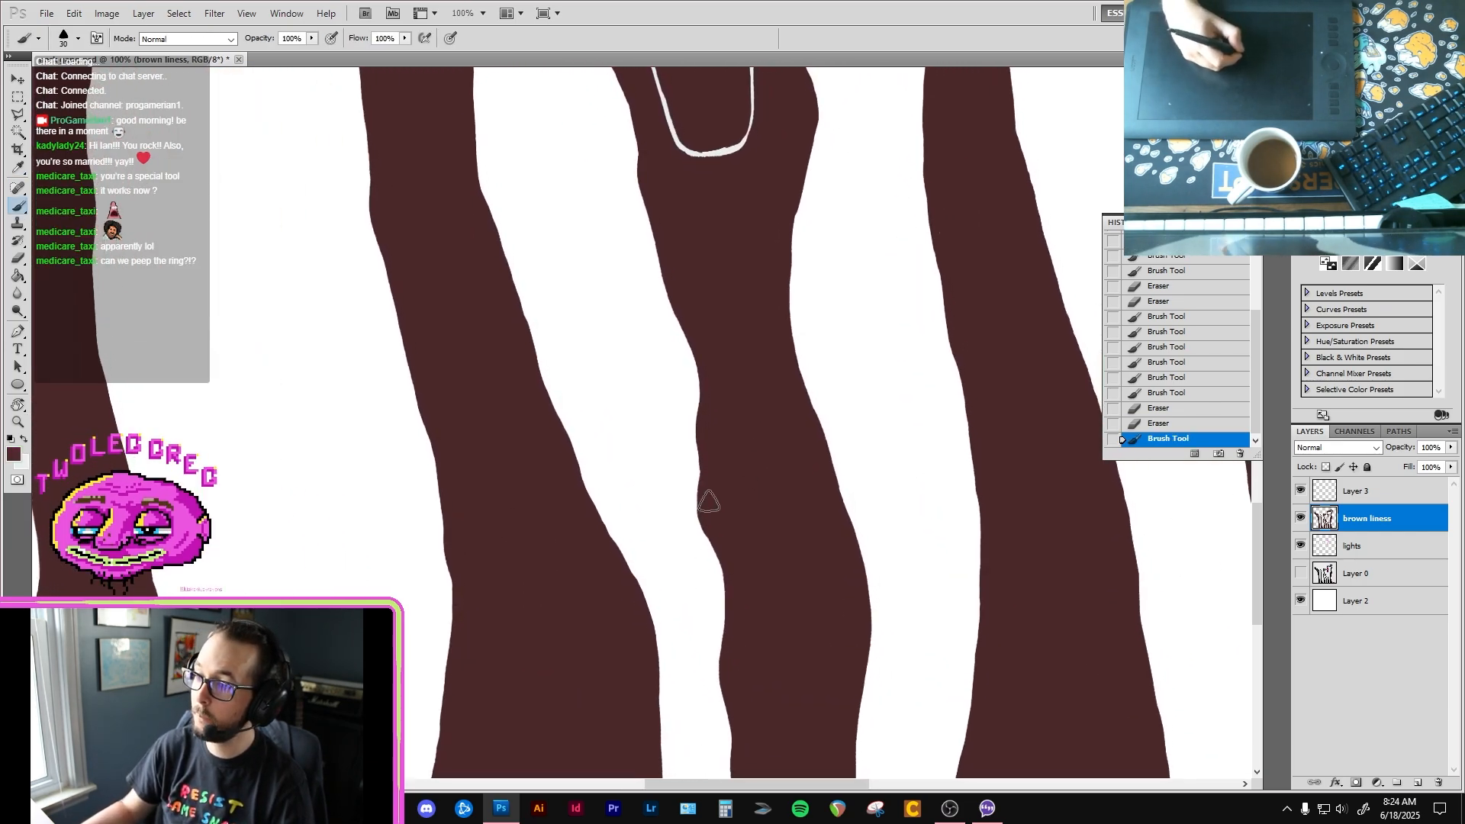
pyautogui.moveTo(764, 483); pyautogui.dragTo(759, 374)
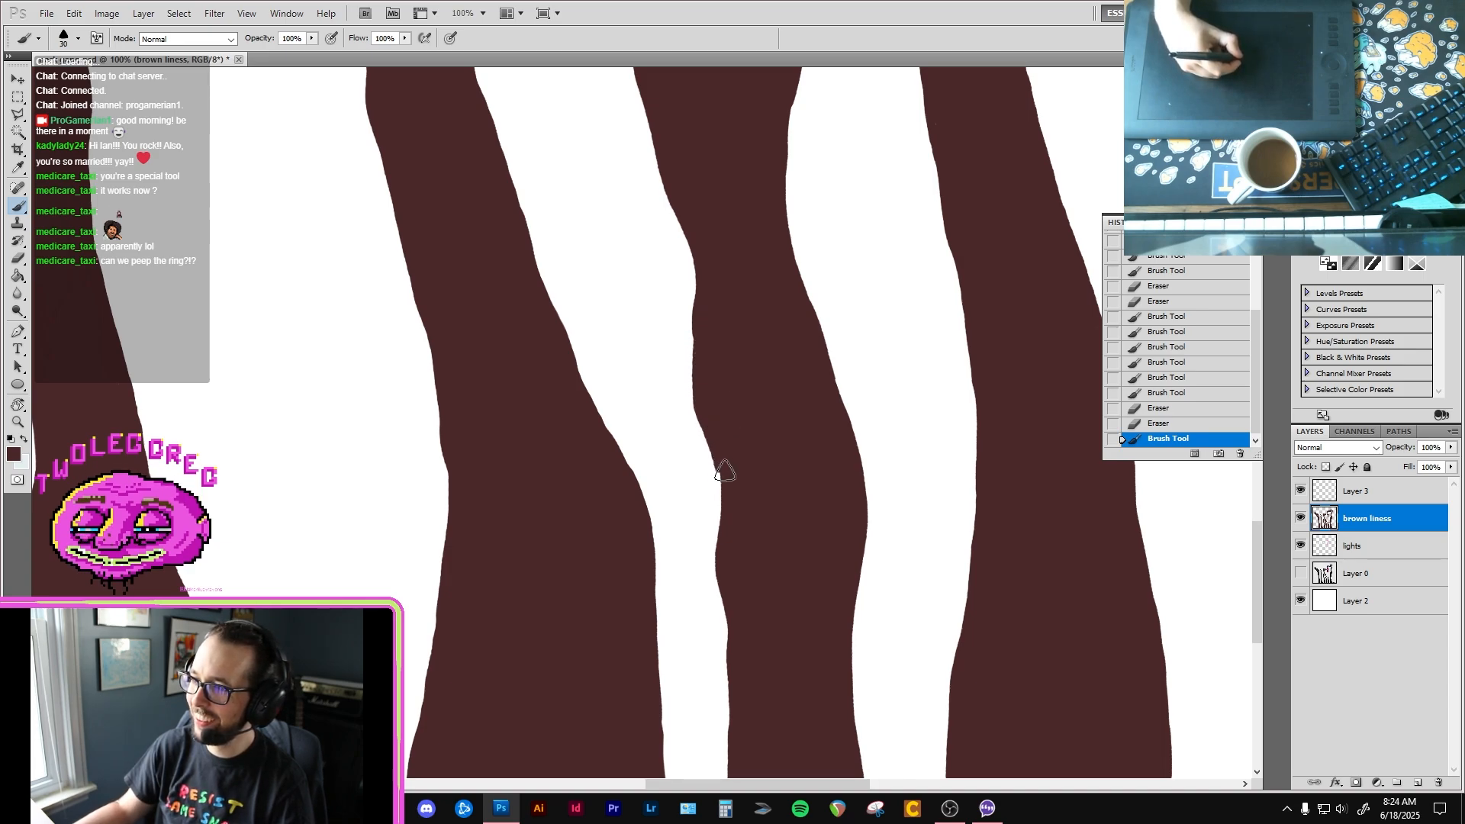
pyautogui.moveTo(732, 647)
pyautogui.mouseDown()
pyautogui.moveTo(713, 369)
pyautogui.moveTo(706, 441)
pyautogui.moveTo(736, 546)
pyautogui.moveTo(676, 435)
pyautogui.moveTo(696, 556)
pyautogui.moveTo(706, 412)
pyautogui.moveTo(679, 328)
pyautogui.mouseUp()
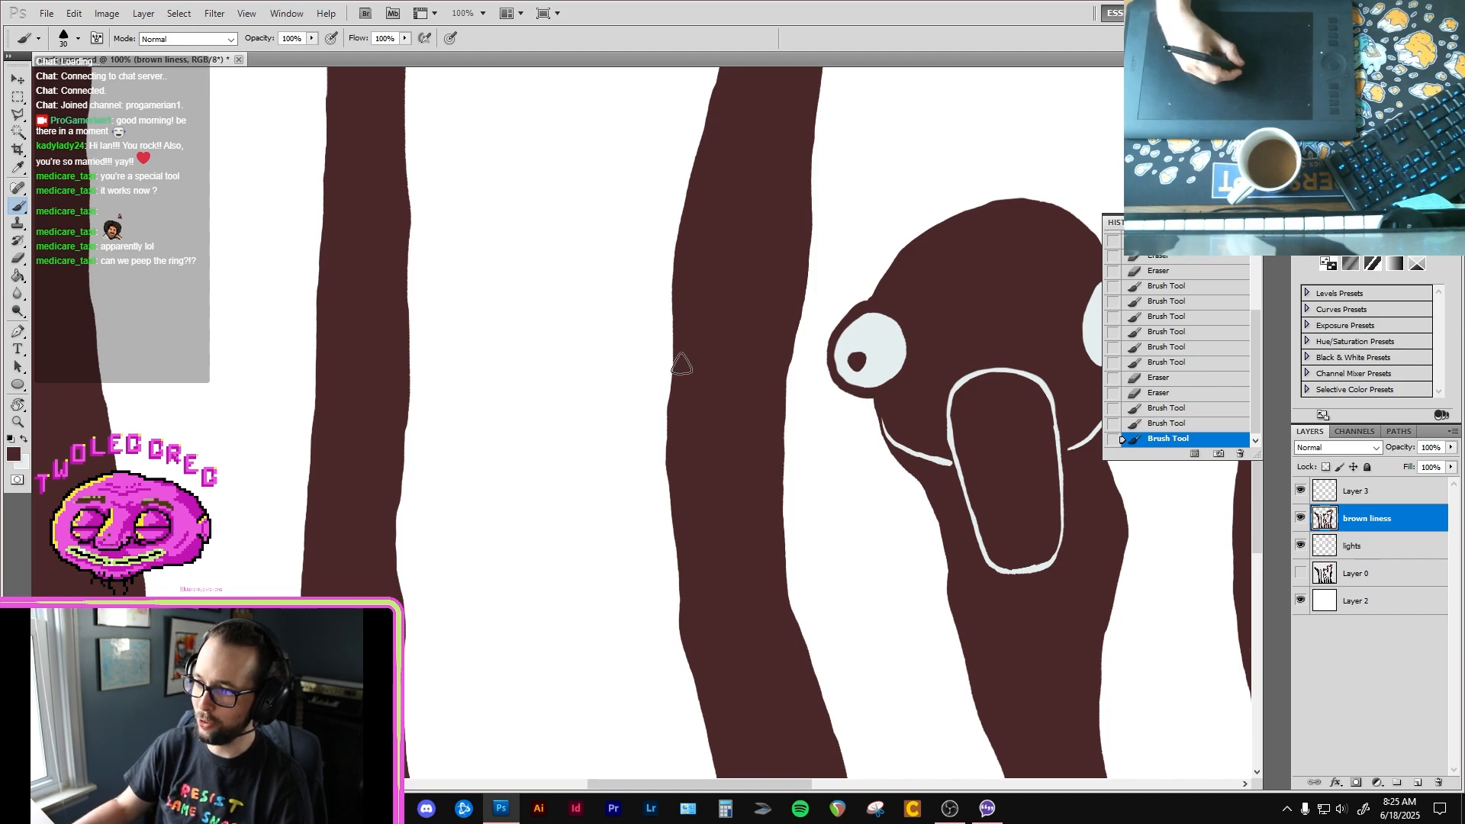
# Step: Smooth the neck edges of the third and second birds with dark brown brush strokes on the brown liness layer
pyautogui.moveTo(711, 732); pyautogui.dragTo(691, 372)
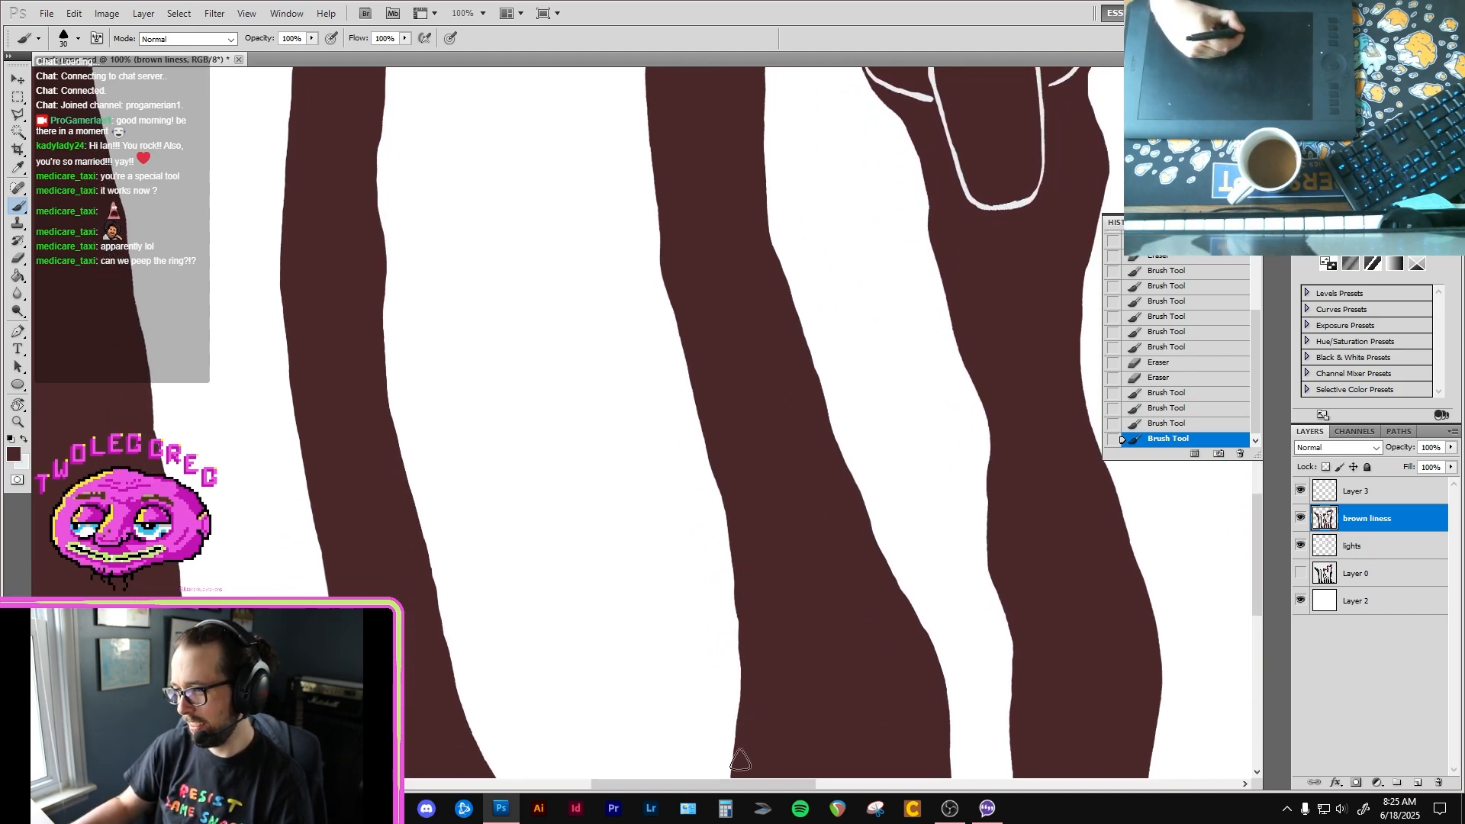
pyautogui.moveTo(748, 677); pyautogui.dragTo(746, 553)
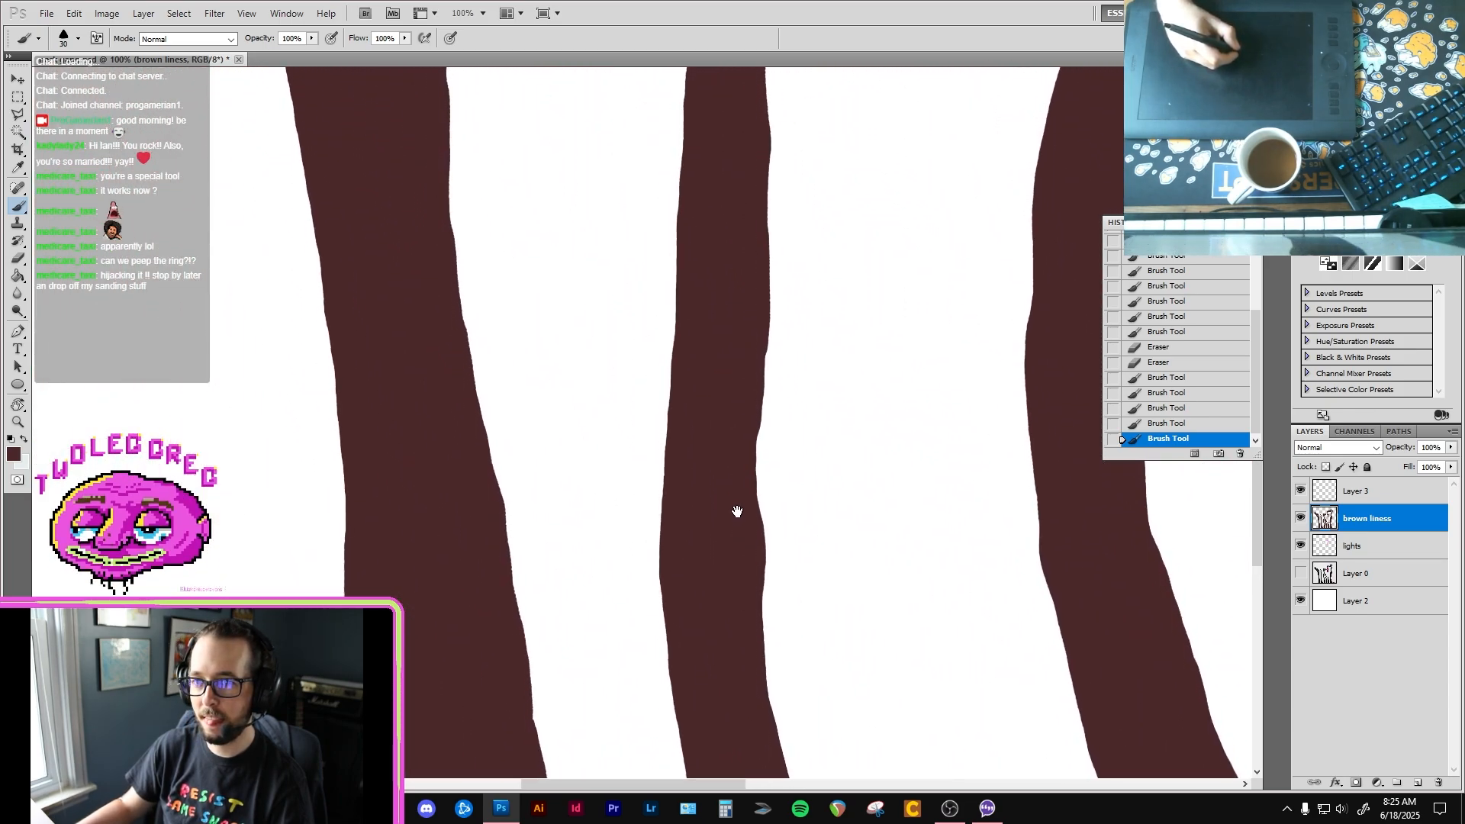
pyautogui.moveTo(732, 487); pyautogui.dragTo(739, 500)
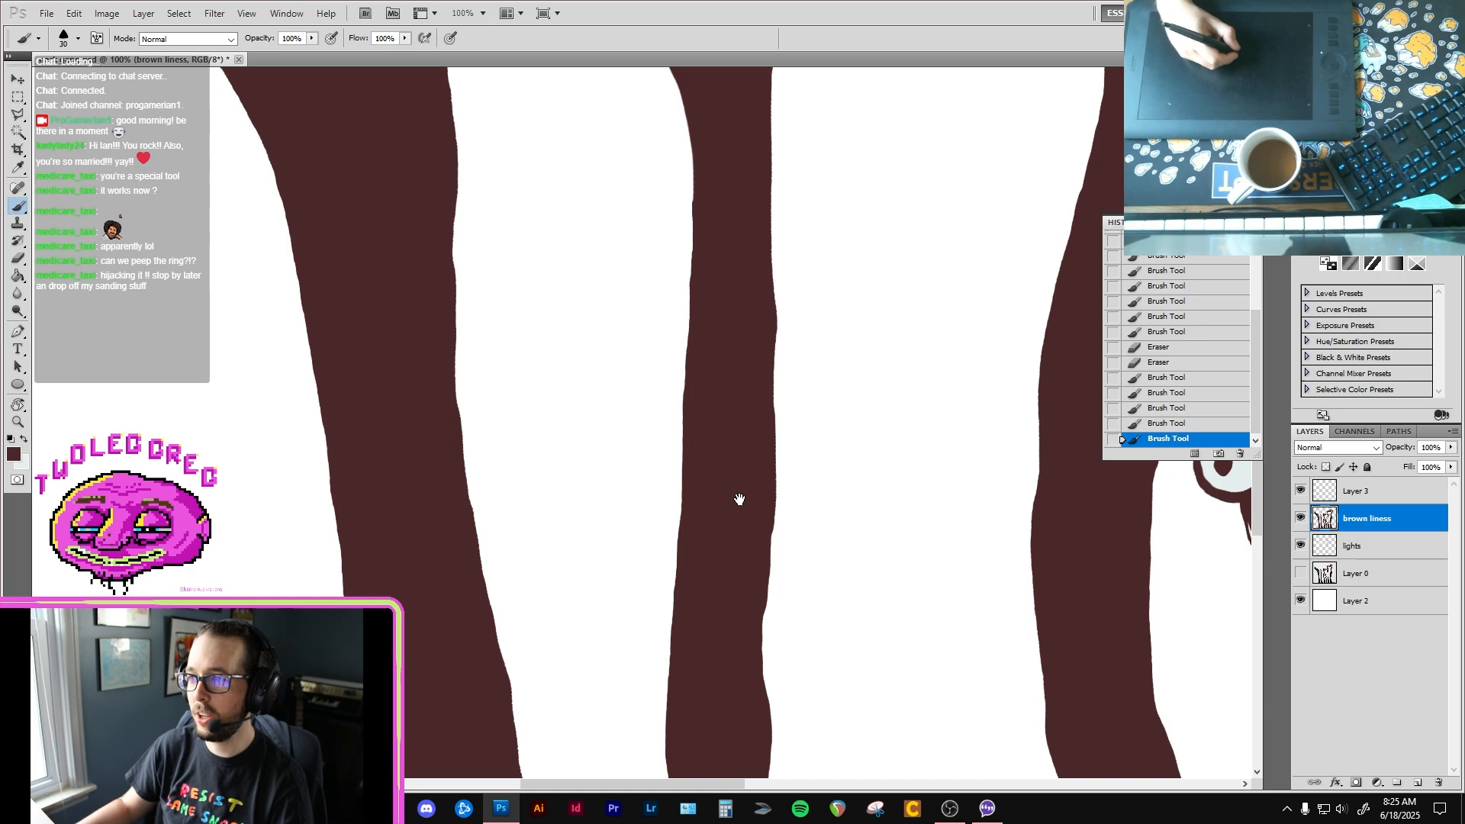
pyautogui.moveTo(739, 559); pyautogui.dragTo(785, 360)
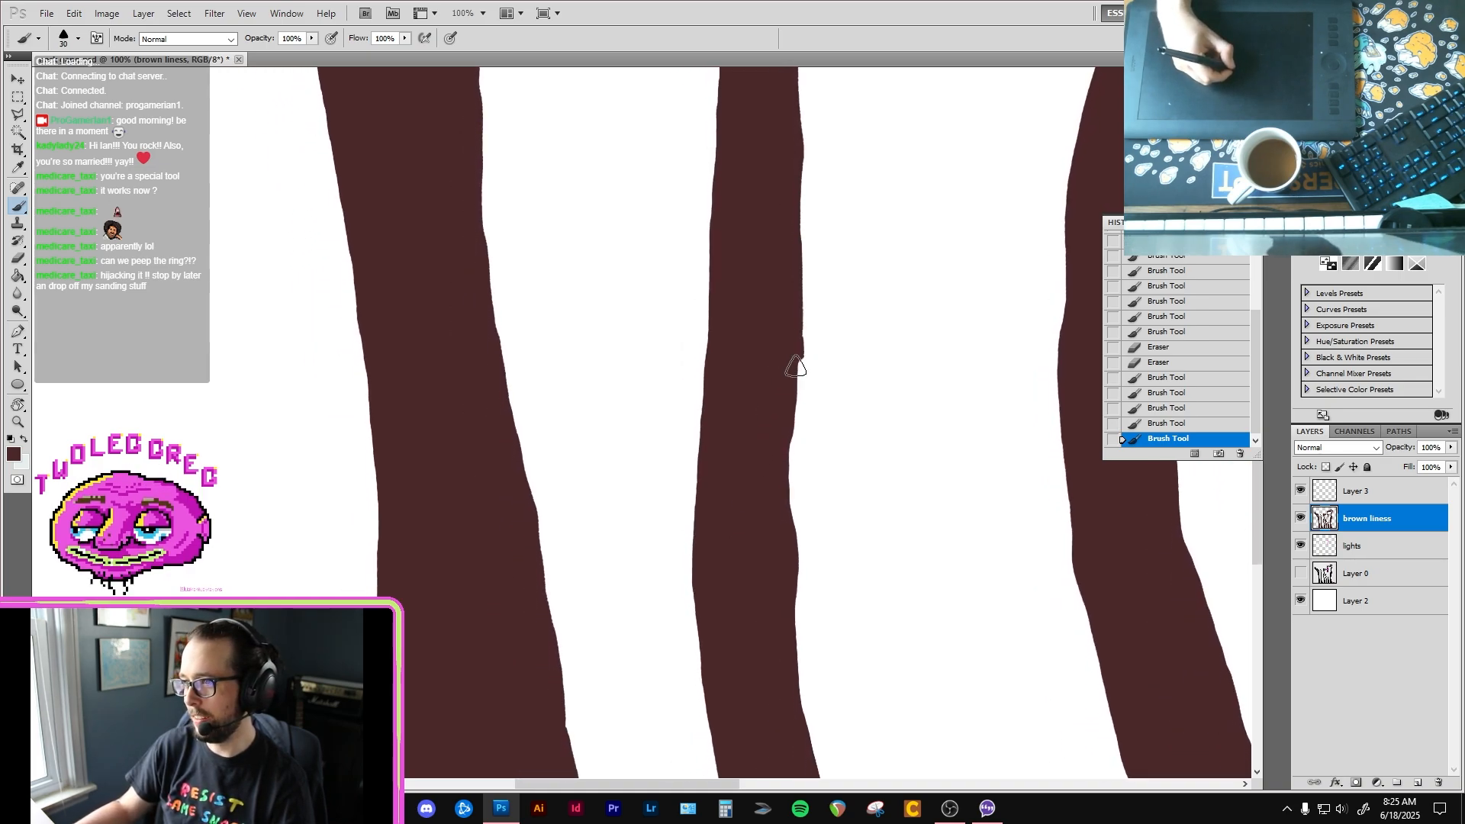
pyautogui.moveTo(789, 573); pyautogui.dragTo(791, 579)
pyautogui.moveTo(777, 427); pyautogui.dragTo(772, 466)
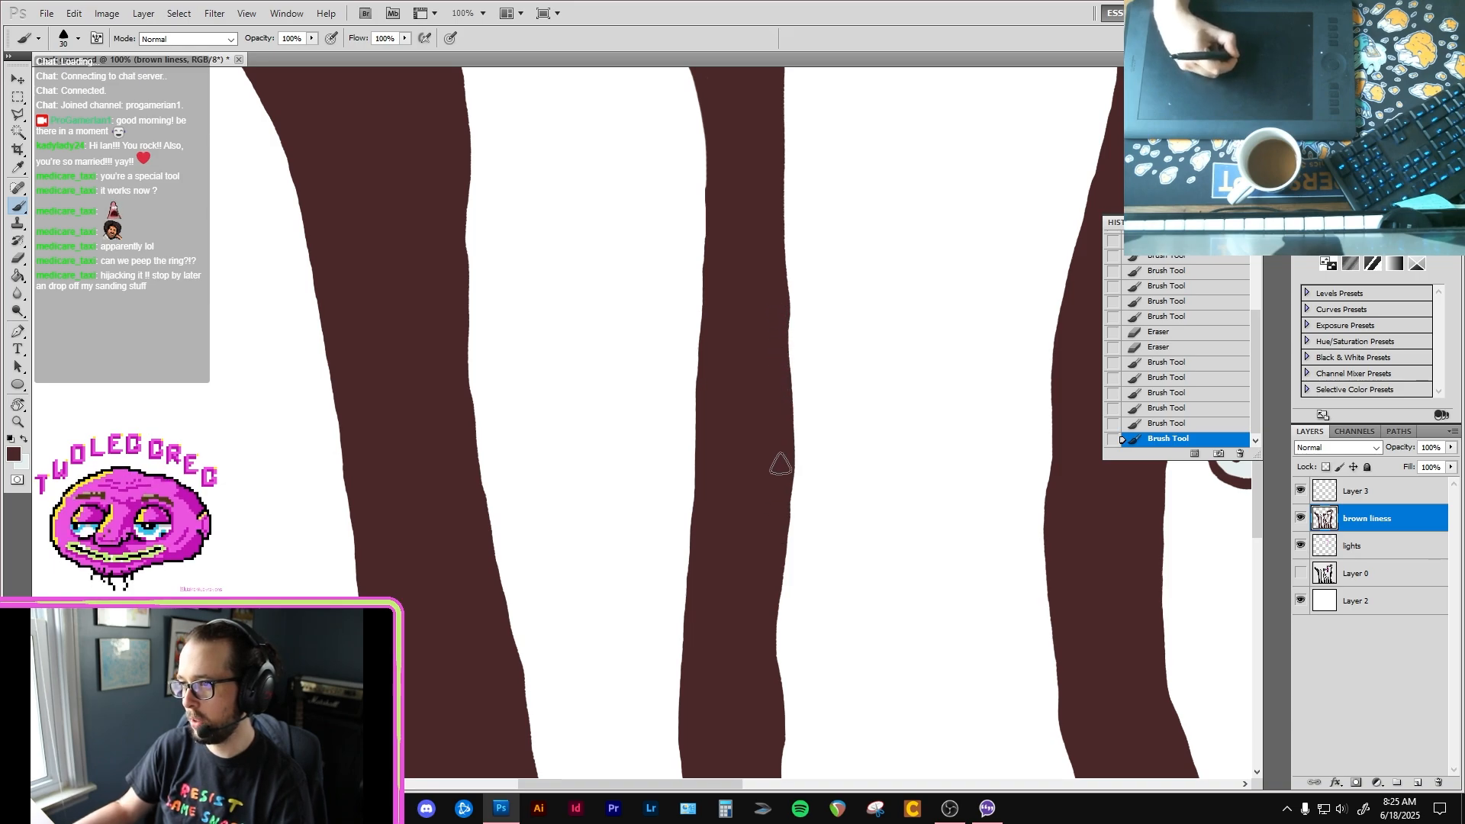
pyautogui.moveTo(764, 333)
pyautogui.mouseDown()
pyautogui.moveTo(764, 352)
pyautogui.moveTo(687, 432)
pyautogui.moveTo(689, 541)
pyautogui.mouseUp()
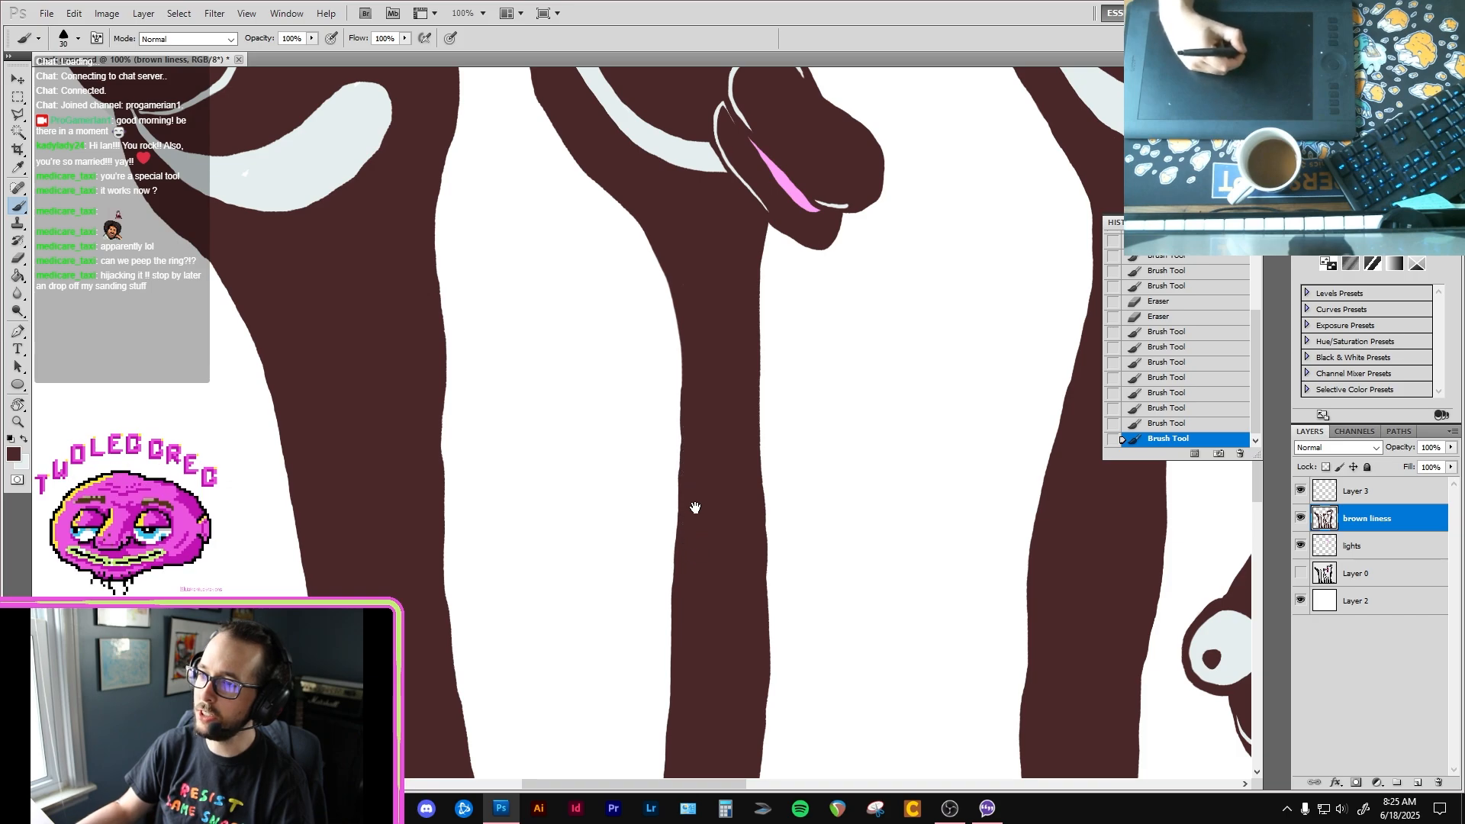
# Step: Touch up the first bird's neck in dark brown and cover the white speck in its smile with the pale color on the lights layer
pyautogui.moveTo(438, 530)
pyautogui.mouseDown()
pyautogui.moveTo(507, 412)
pyautogui.moveTo(508, 366)
pyautogui.moveTo(520, 376)
pyautogui.mouseUp()
pyautogui.moveTo(485, 246); pyautogui.dragTo(550, 423)
pyautogui.moveTo(456, 320); pyautogui.dragTo(510, 387)
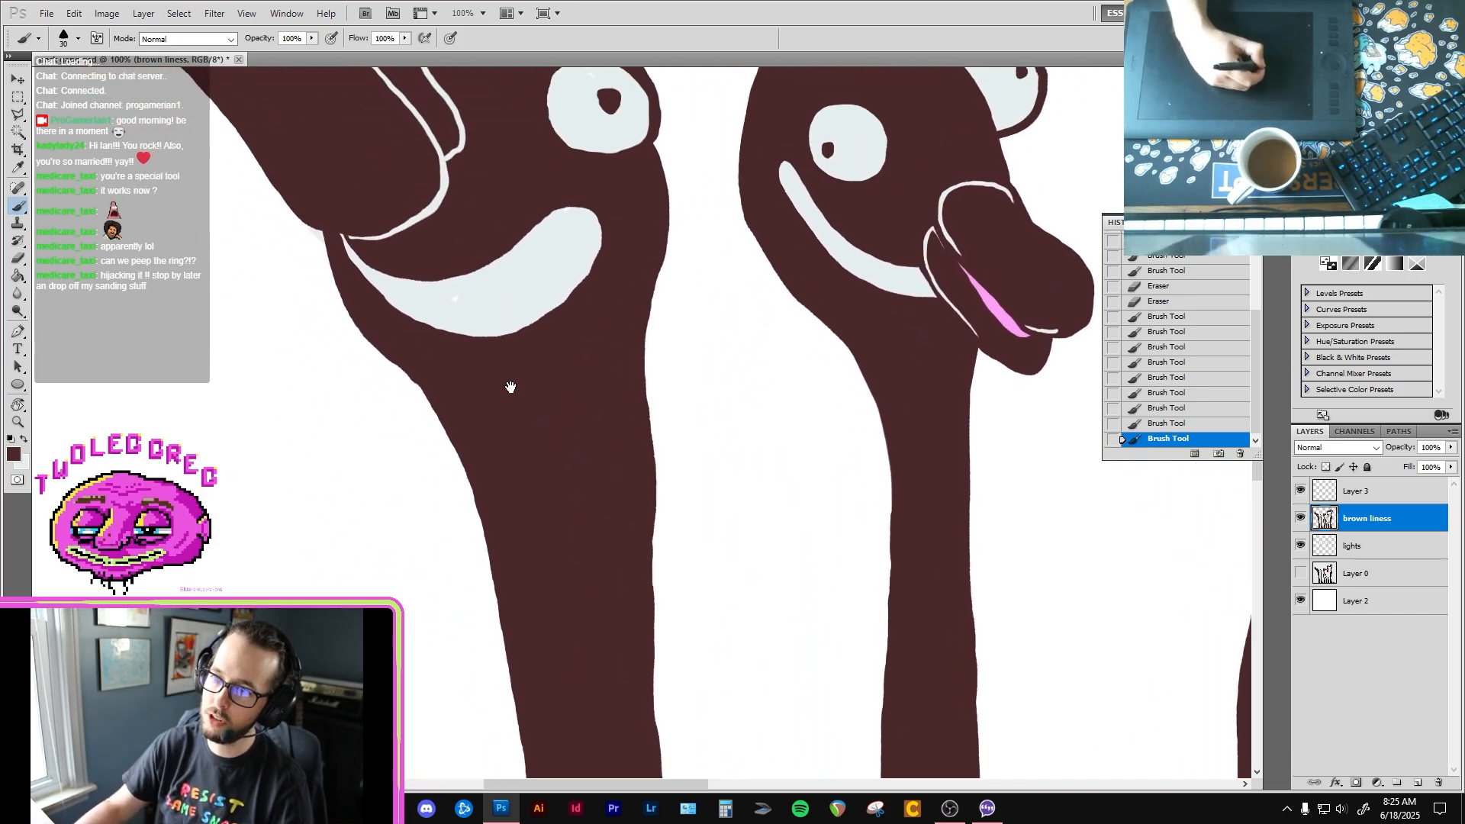
pyautogui.hotkey('alt', '[')
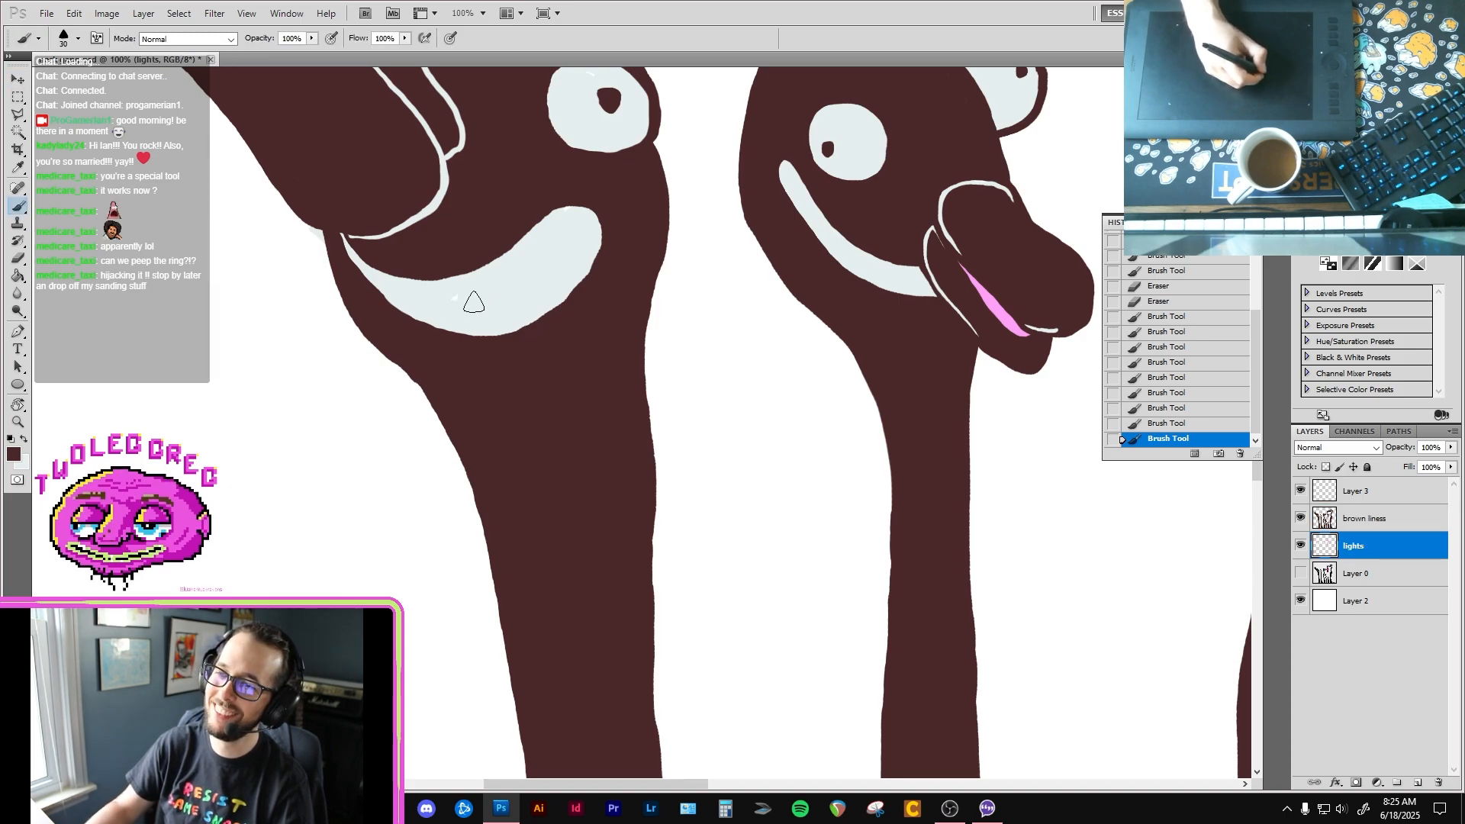
pyautogui.moveTo(474, 302); pyautogui.dragTo(488, 307)
# Step: Check the whole flock, save the bird drawing and close its file
pyautogui.scroll(-3, 492, 311)
pyautogui.moveTo(631, 186)
pyautogui.mouseDown()
pyautogui.moveTo(543, 321)
pyautogui.moveTo(435, 249)
pyautogui.moveTo(321, 107)
pyautogui.moveTo(330, 67)
pyautogui.mouseUp()
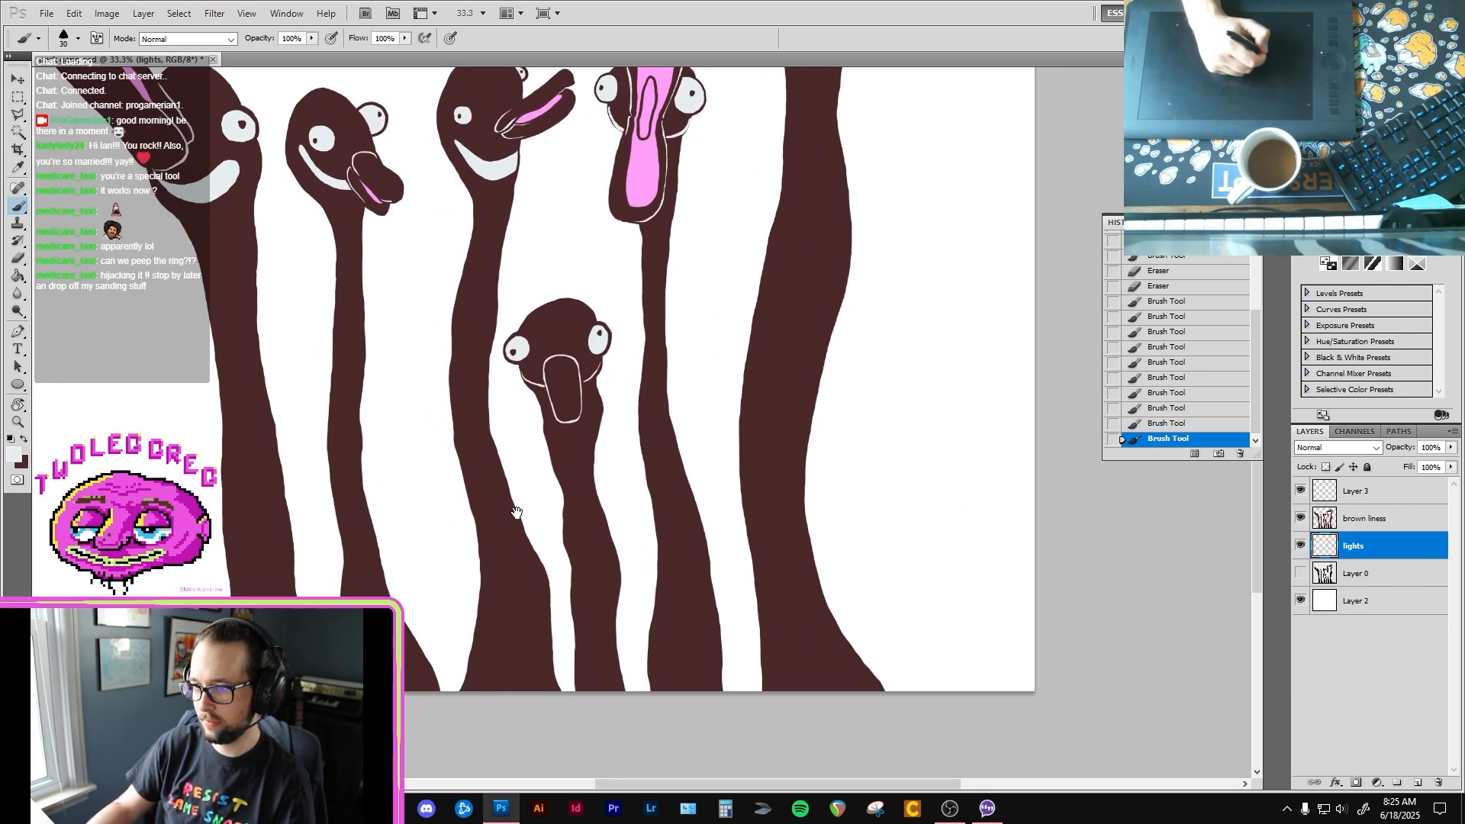
pyautogui.moveTo(442, 363); pyautogui.dragTo(500, 469)
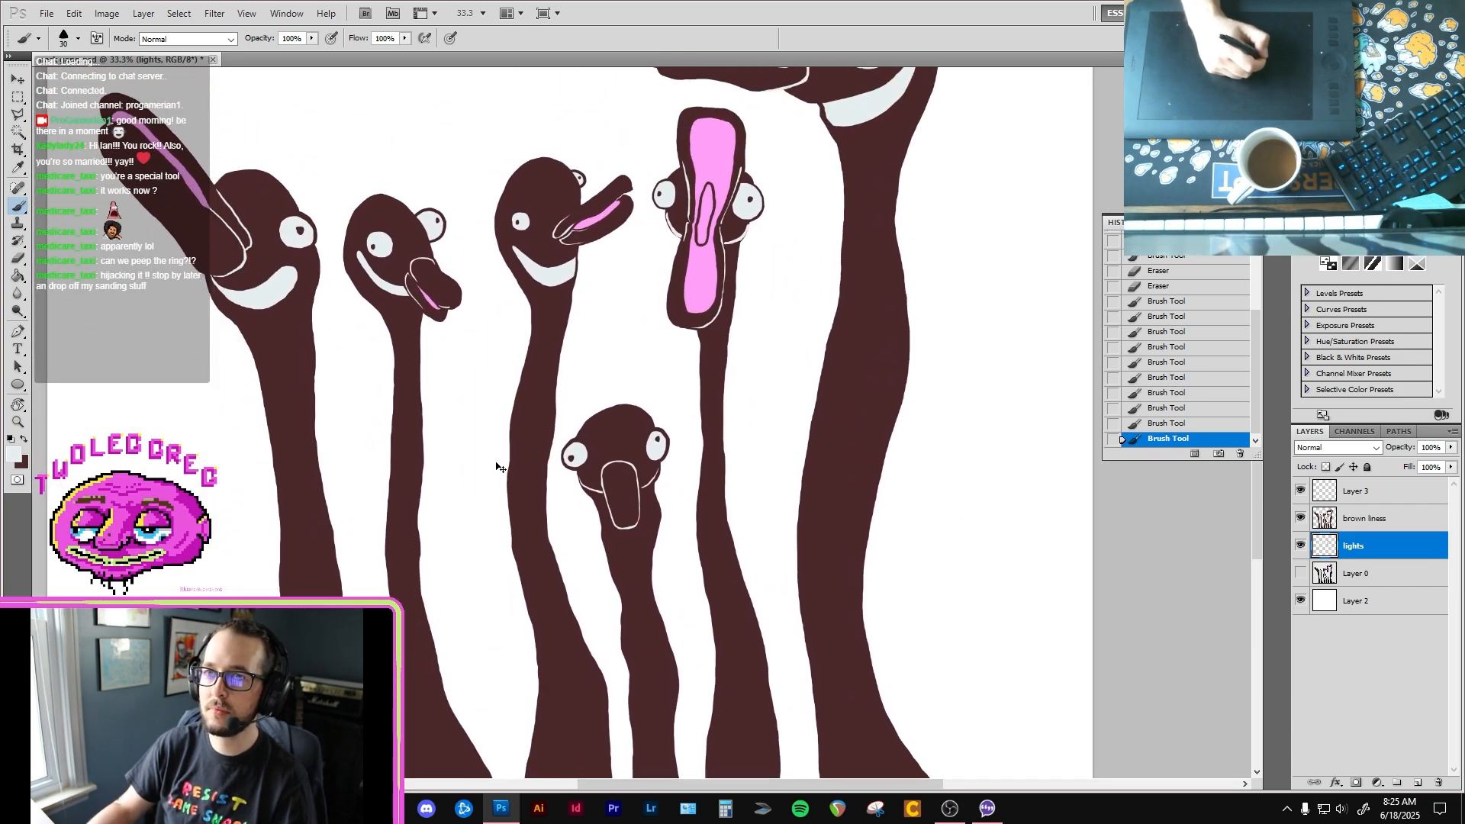
pyautogui.hotkey('ctrl', 's')
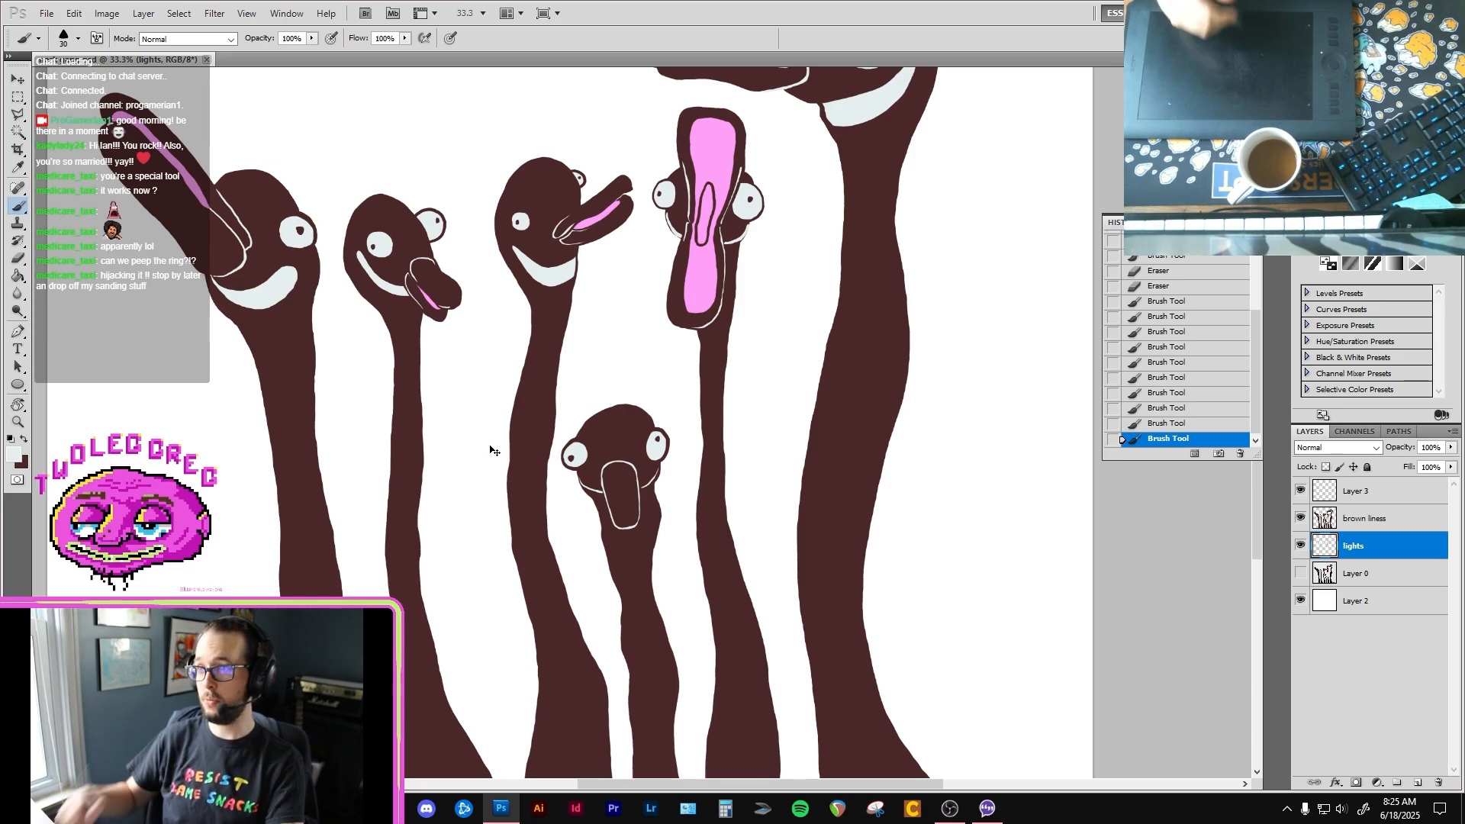
pyautogui.hotkey('ctrl', 'w')
# Step: Open the Geese photos-07 image from the "maybe they can be edited now" folder inside Silly little journal
pyautogui.hotkey('ctrl', 'o')
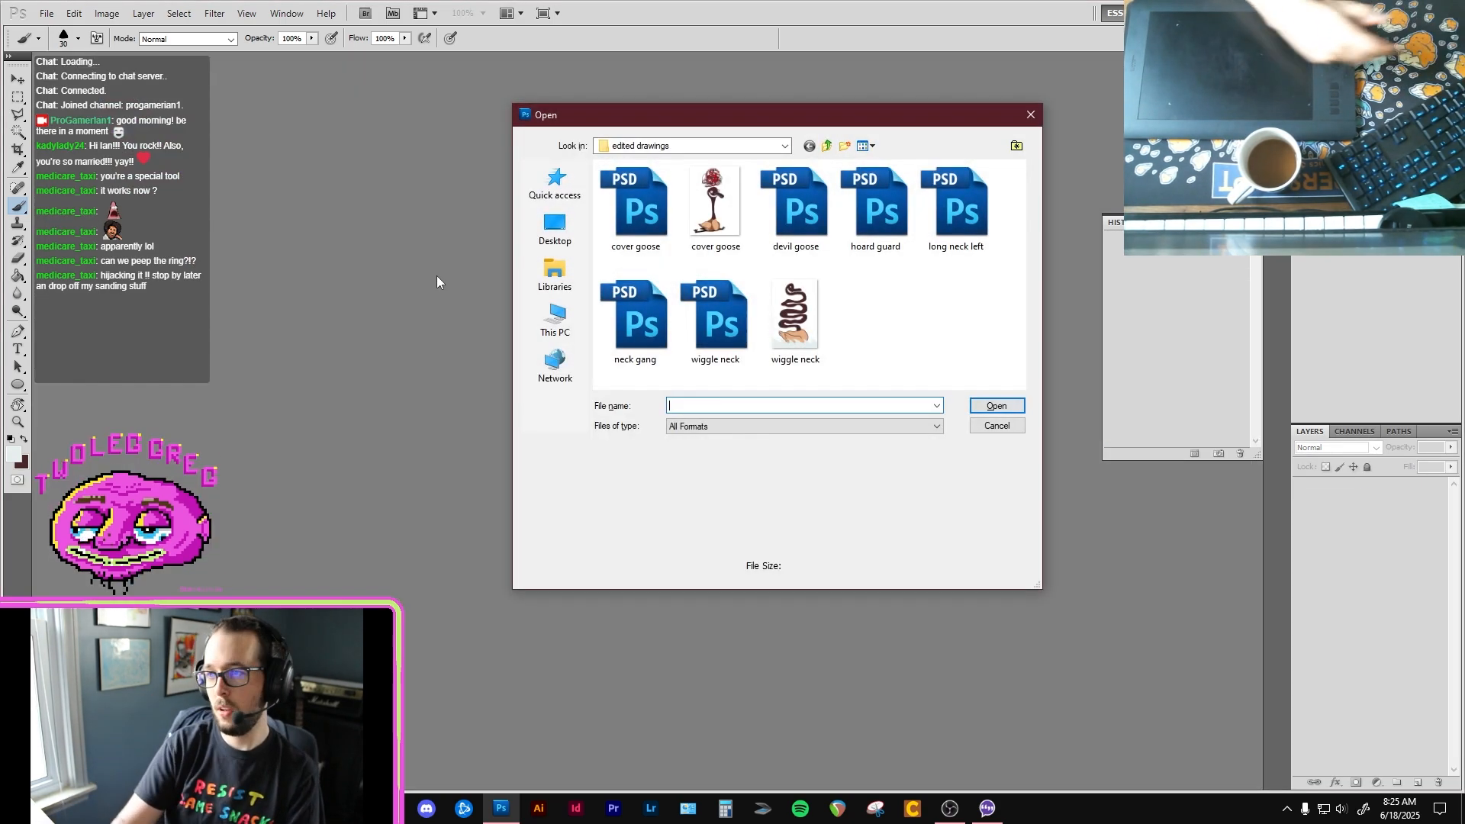
pyautogui.click(783, 146)
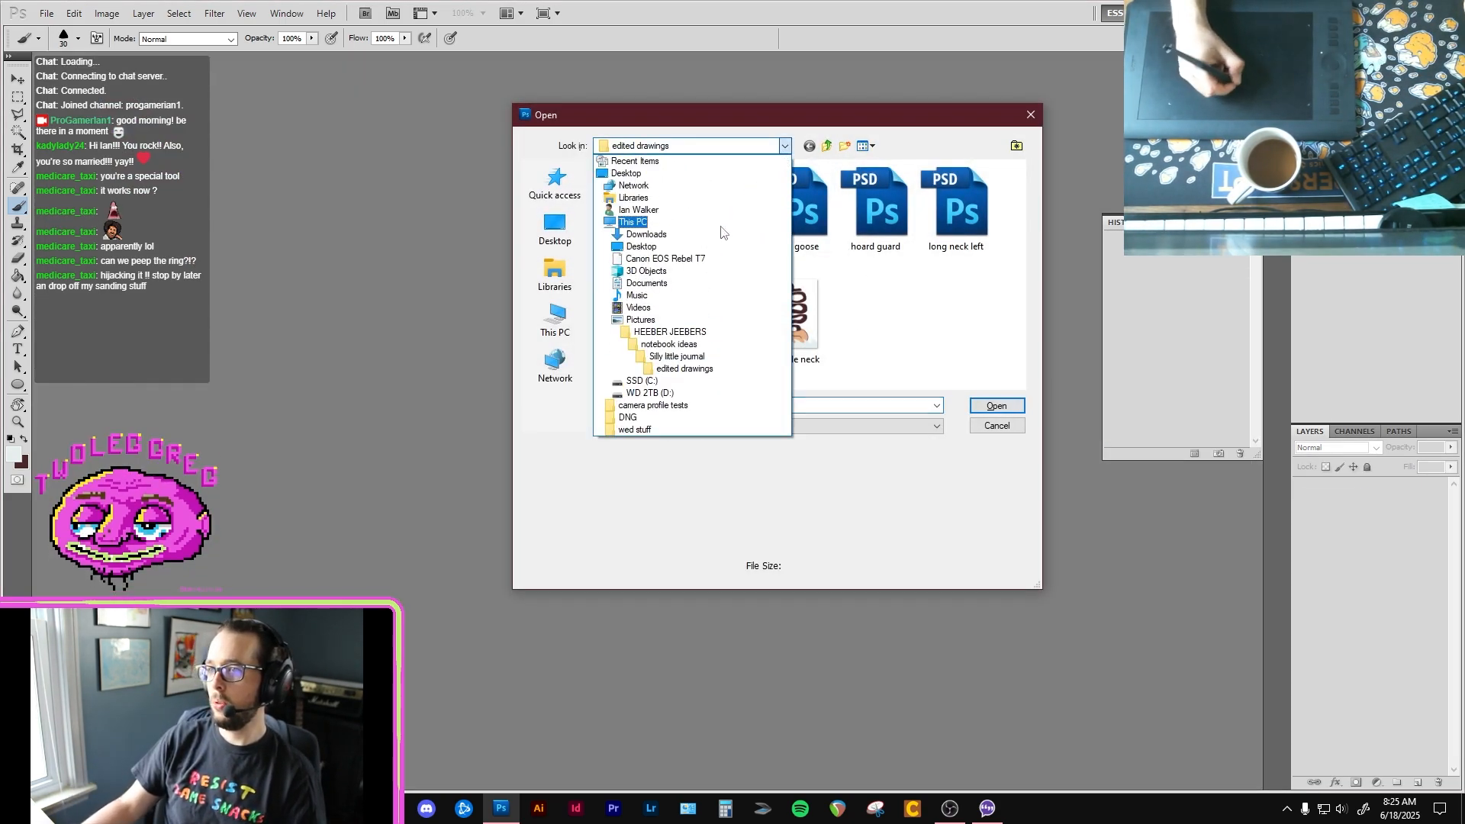
pyautogui.click(700, 374)
pyautogui.click(783, 146)
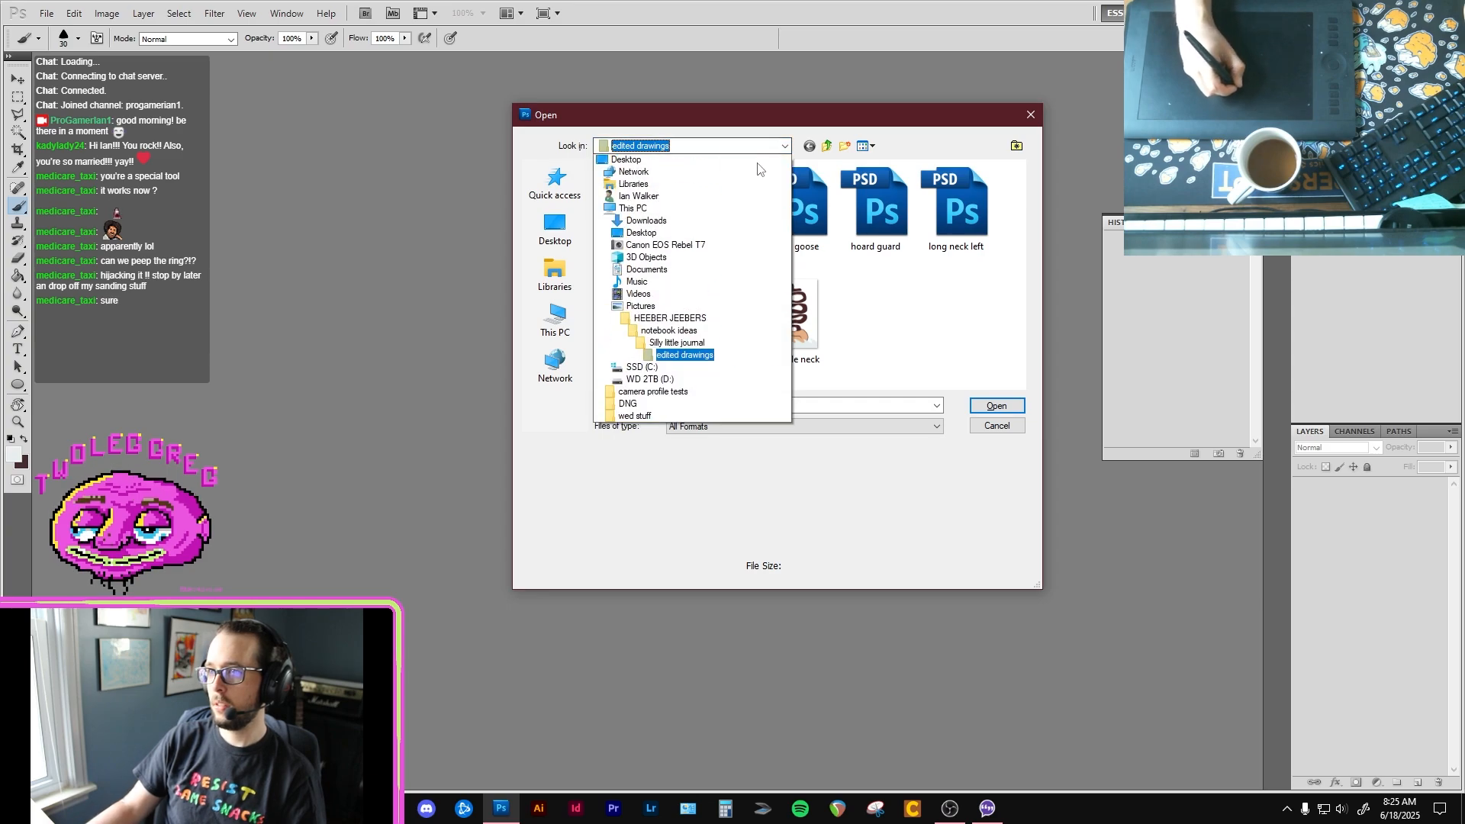
pyautogui.click(694, 356)
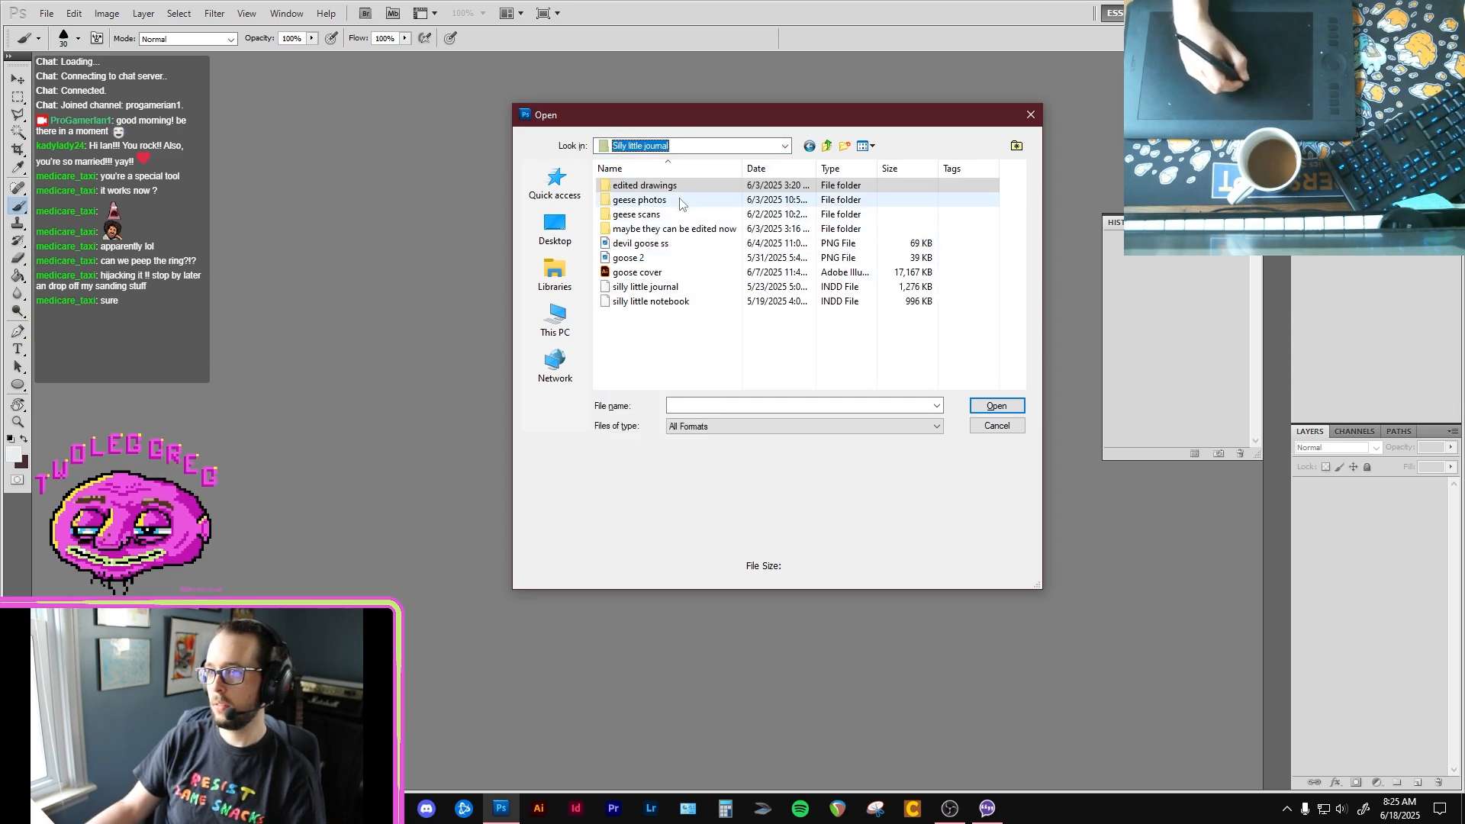
pyautogui.doubleClick(696, 229)
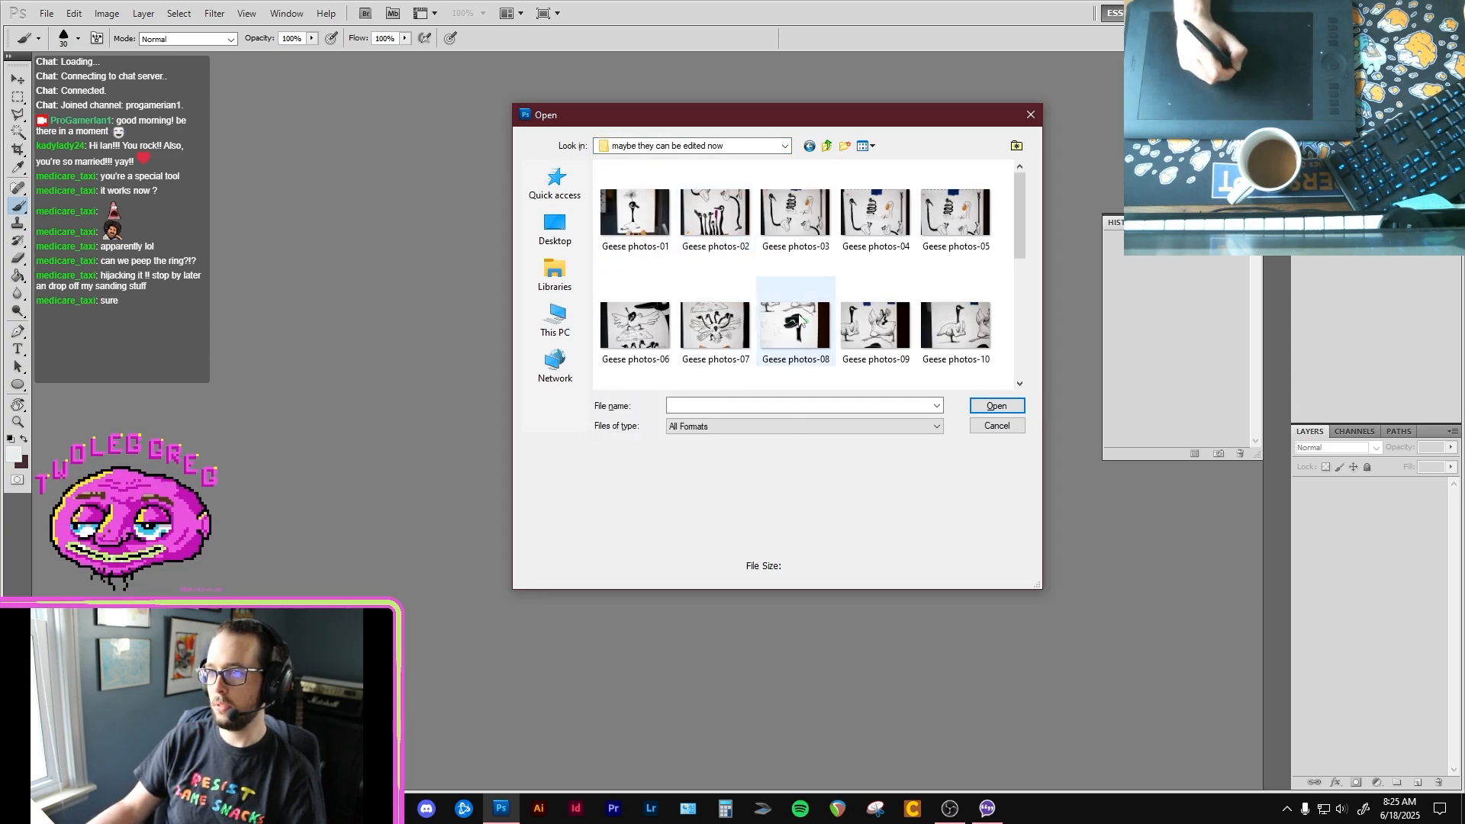
pyautogui.click(721, 326)
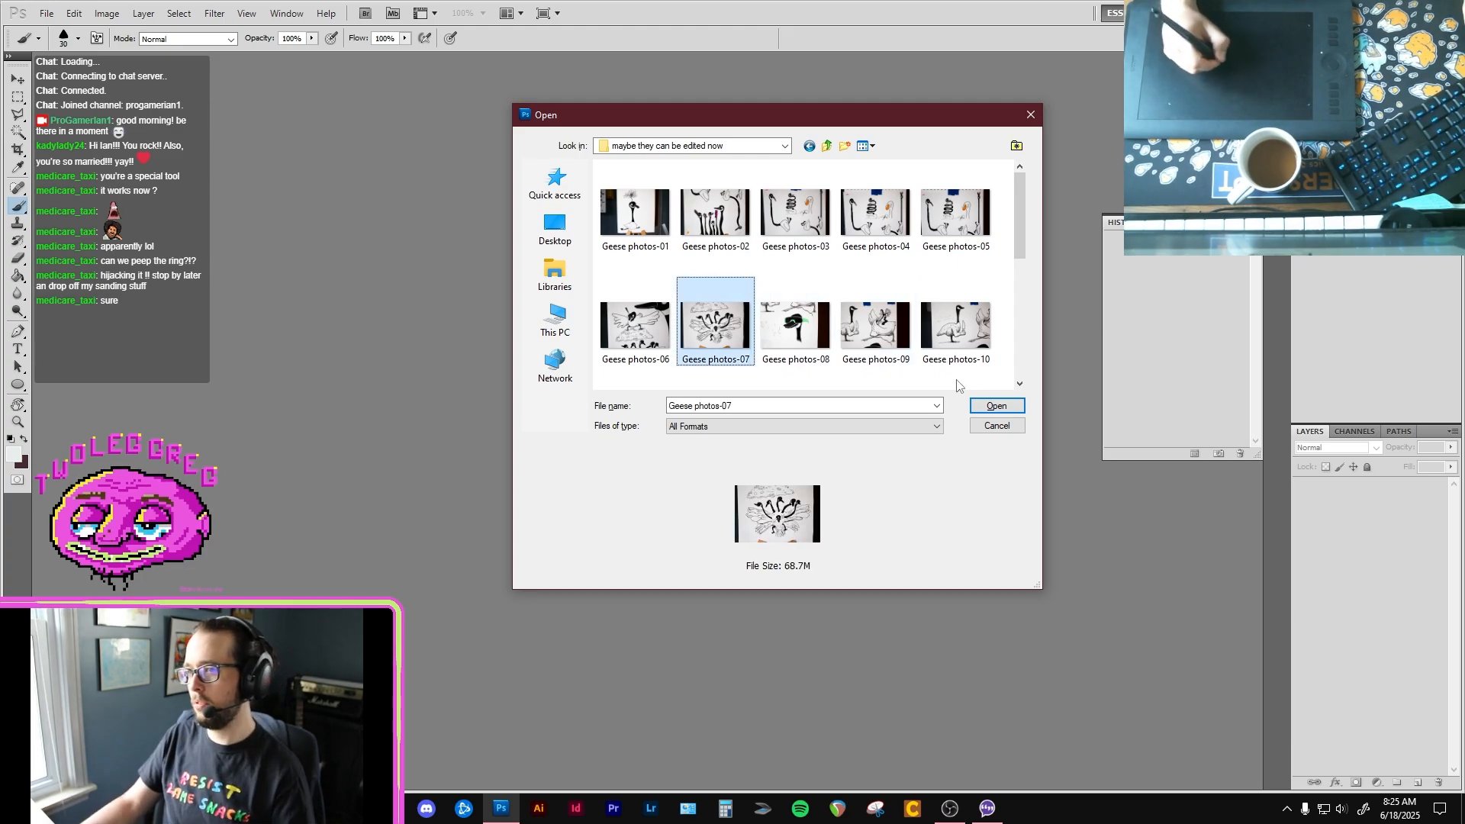
pyautogui.click(998, 405)
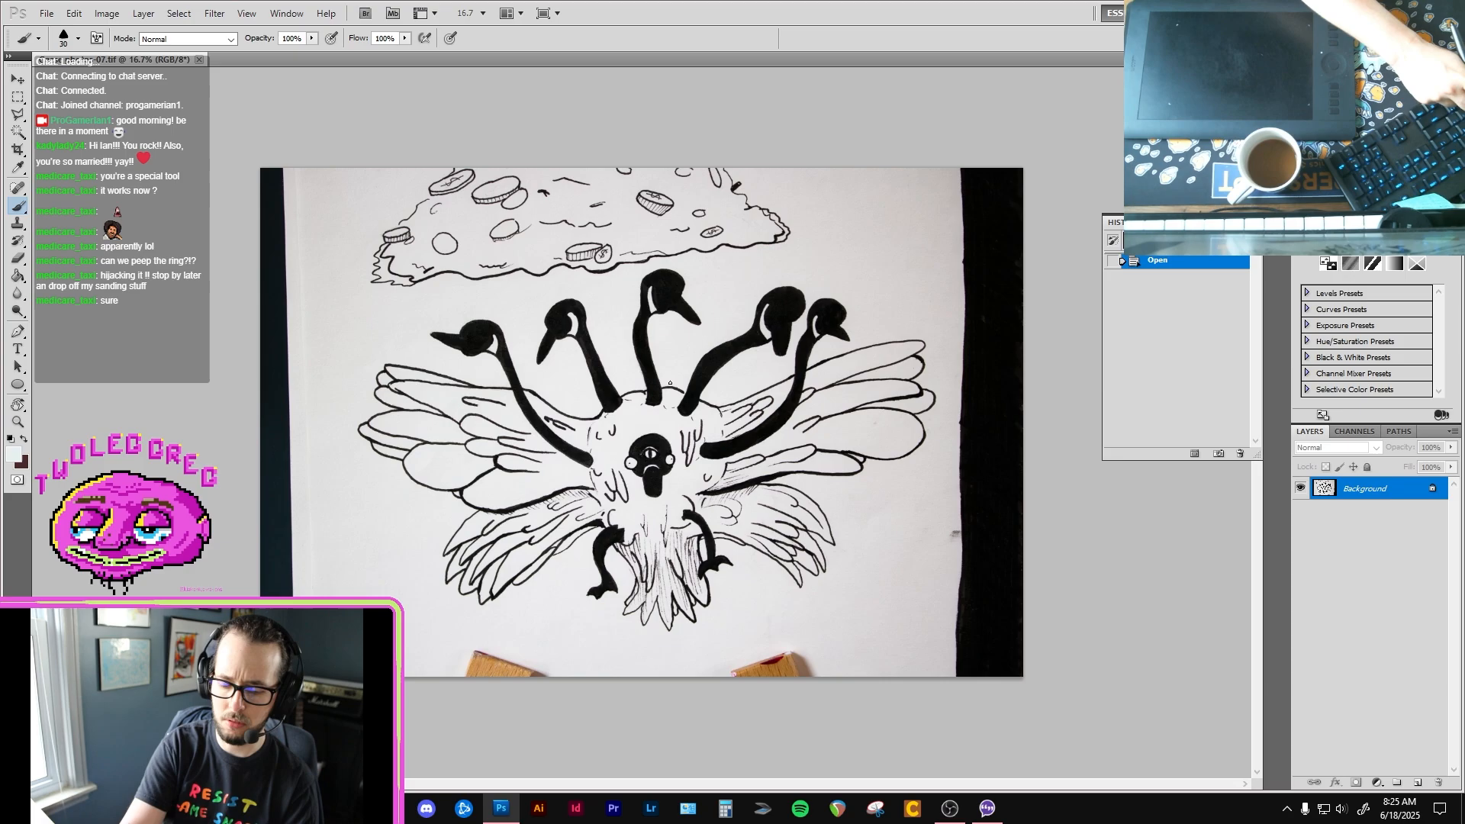
# Step: Browse the subfolders of Silly little journal in the open-file dialog, ending in the edited drawings folder
pyautogui.hotkey('ctrl', 'o')
pyautogui.click(780, 146)
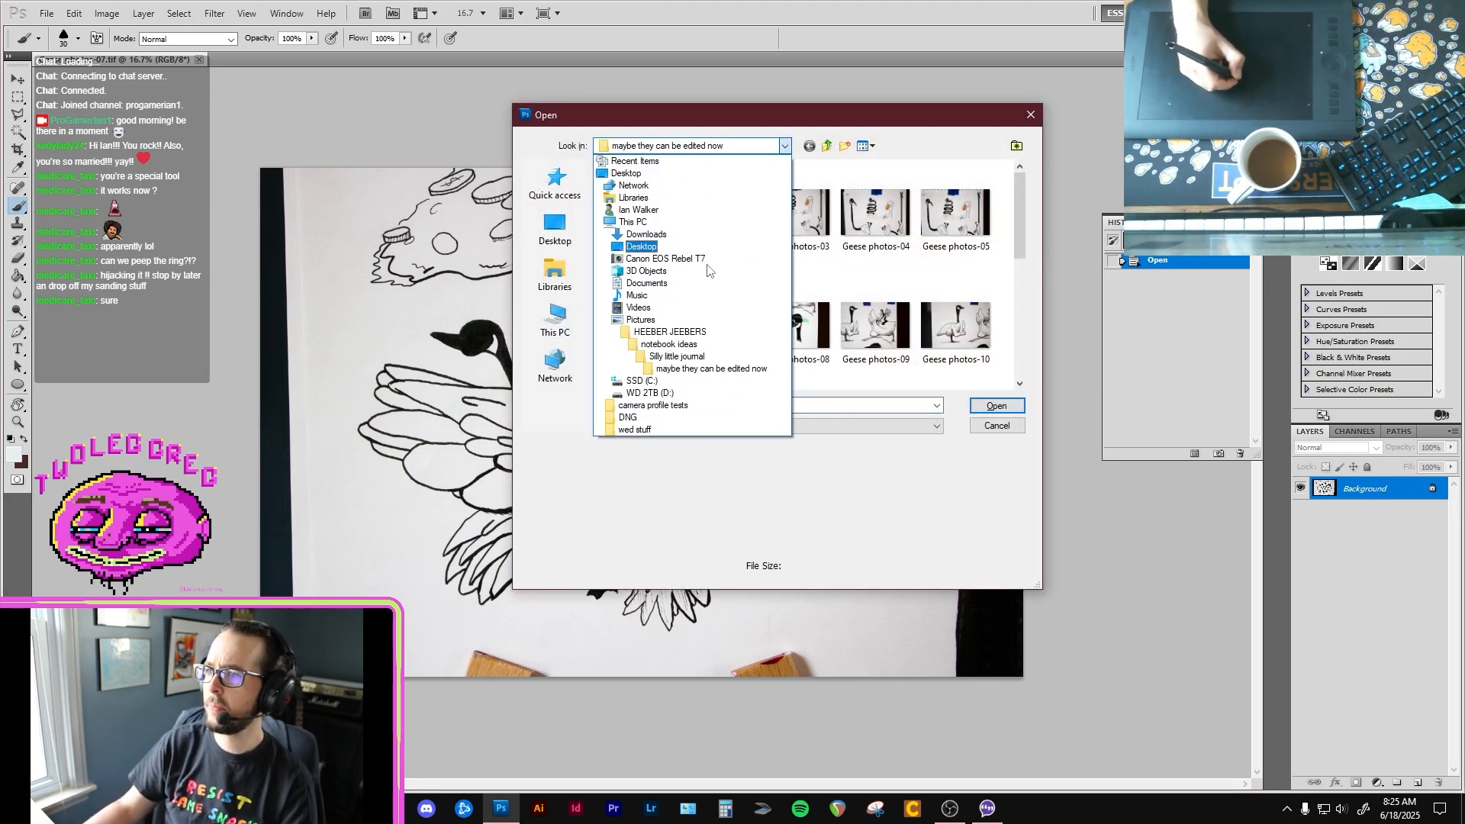
pyautogui.click(699, 358)
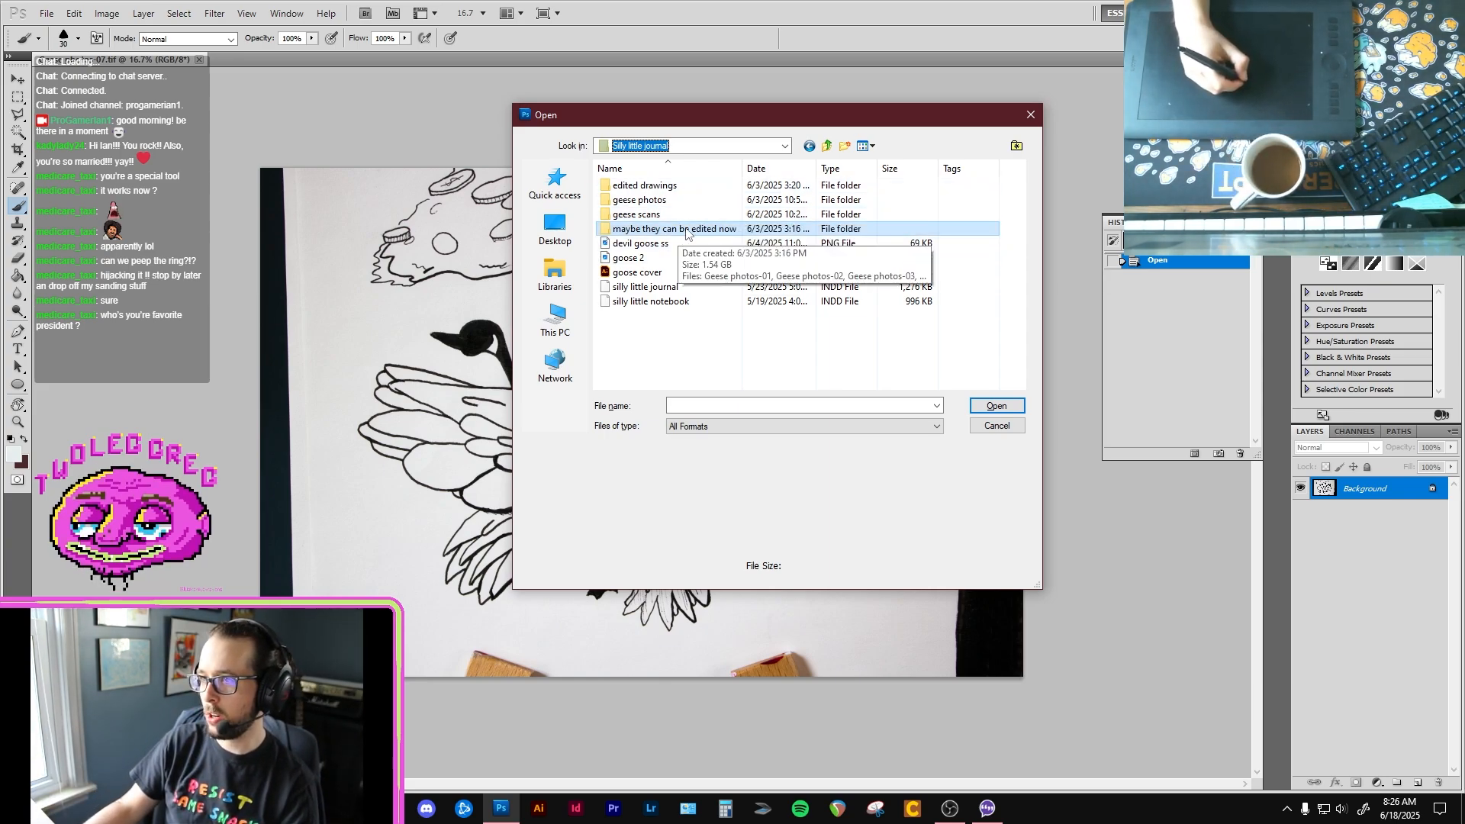
pyautogui.doubleClick(664, 215)
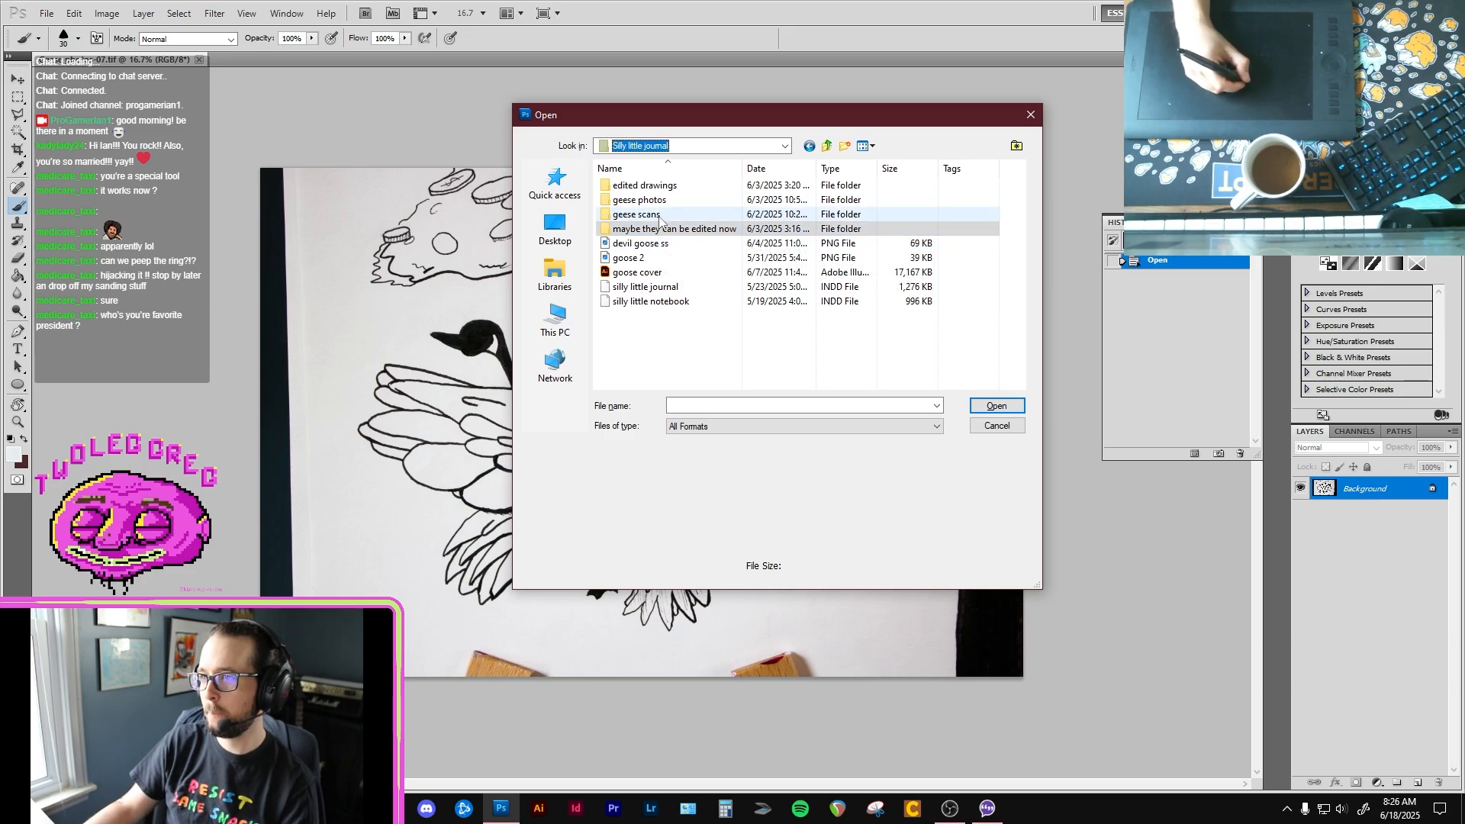
pyautogui.click(785, 147)
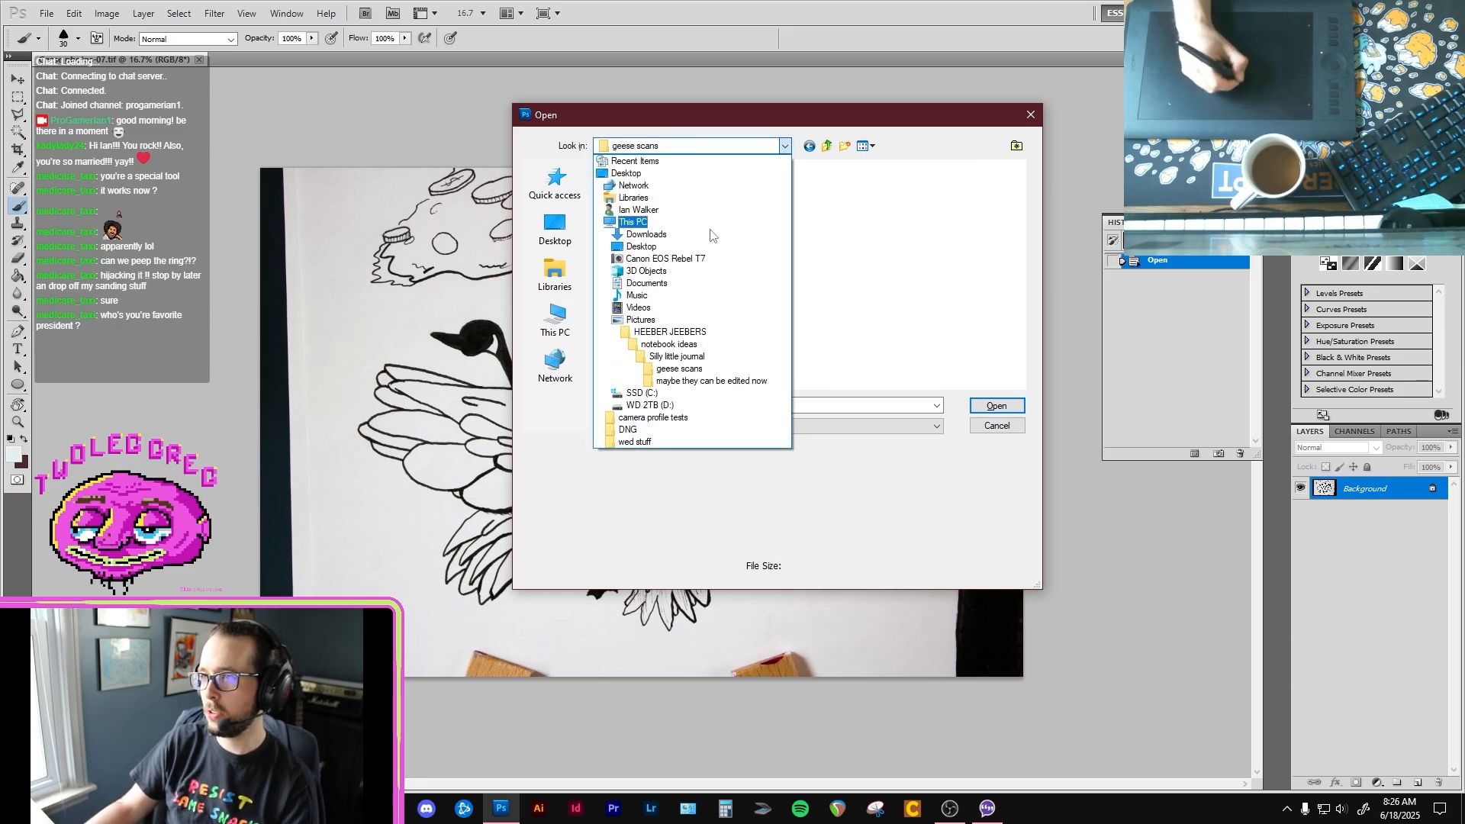
pyautogui.click(689, 377)
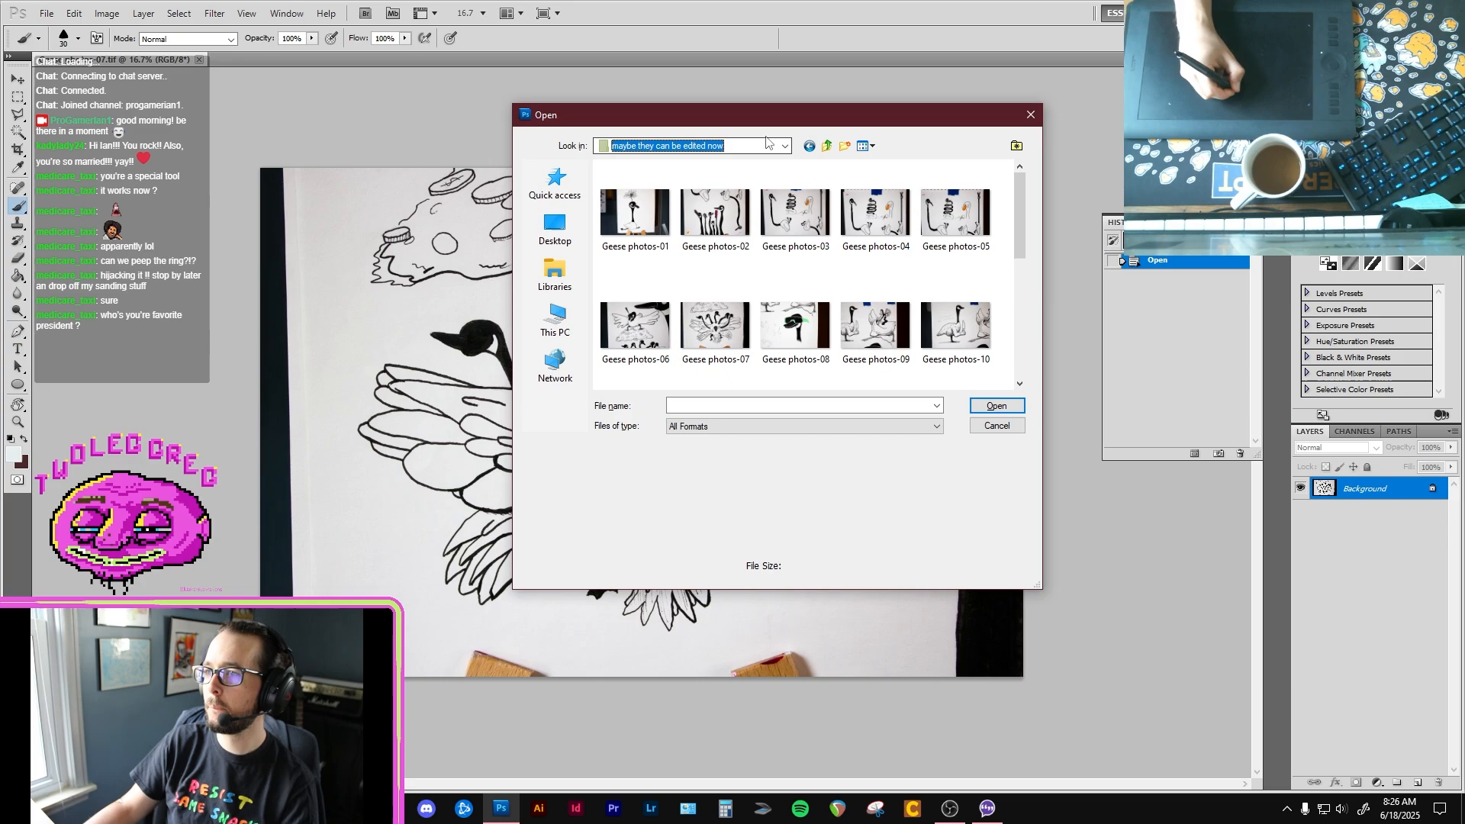
pyautogui.click(778, 145)
pyautogui.click(697, 356)
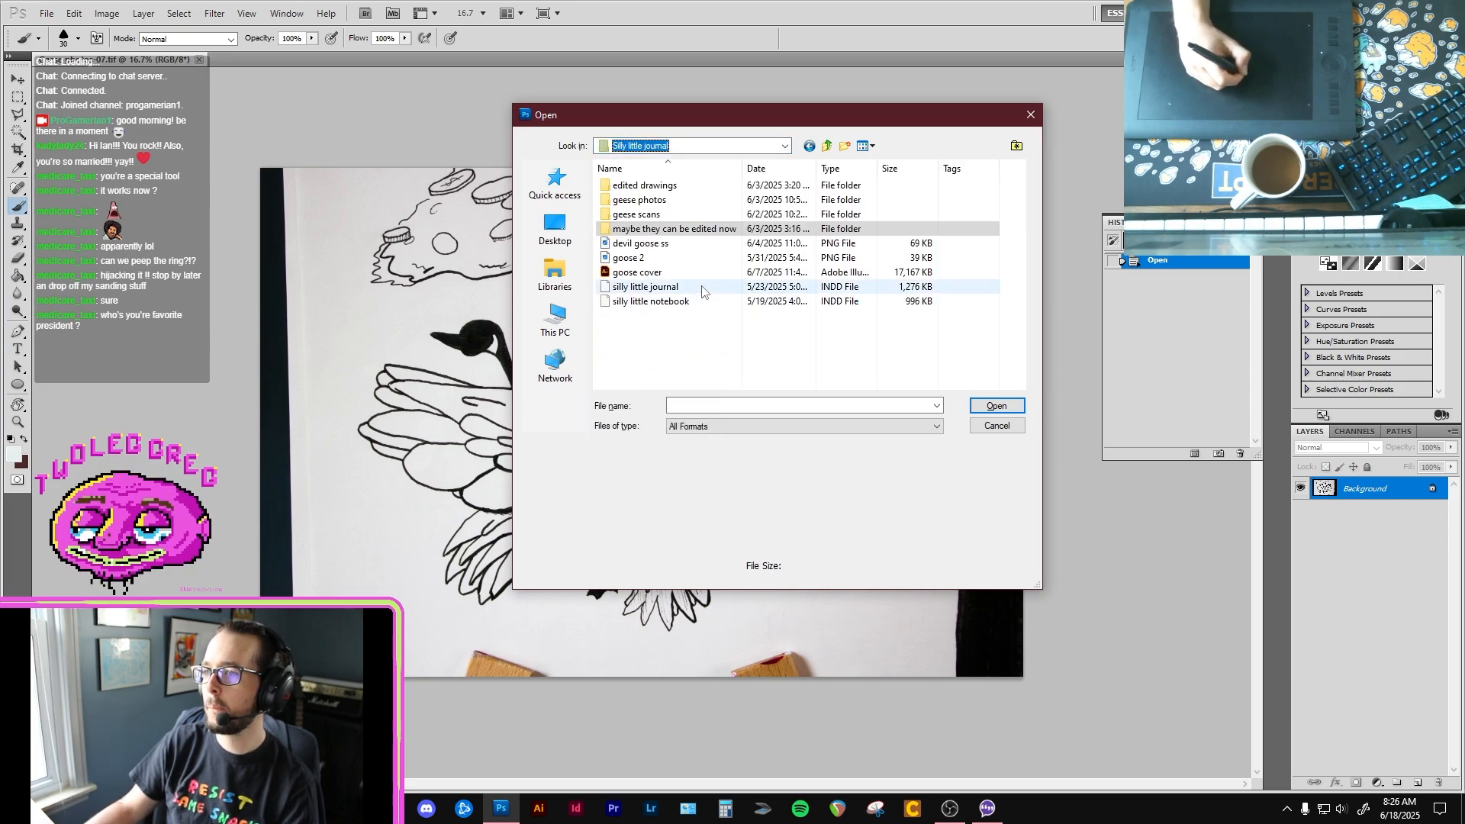
pyautogui.doubleClick(676, 187)
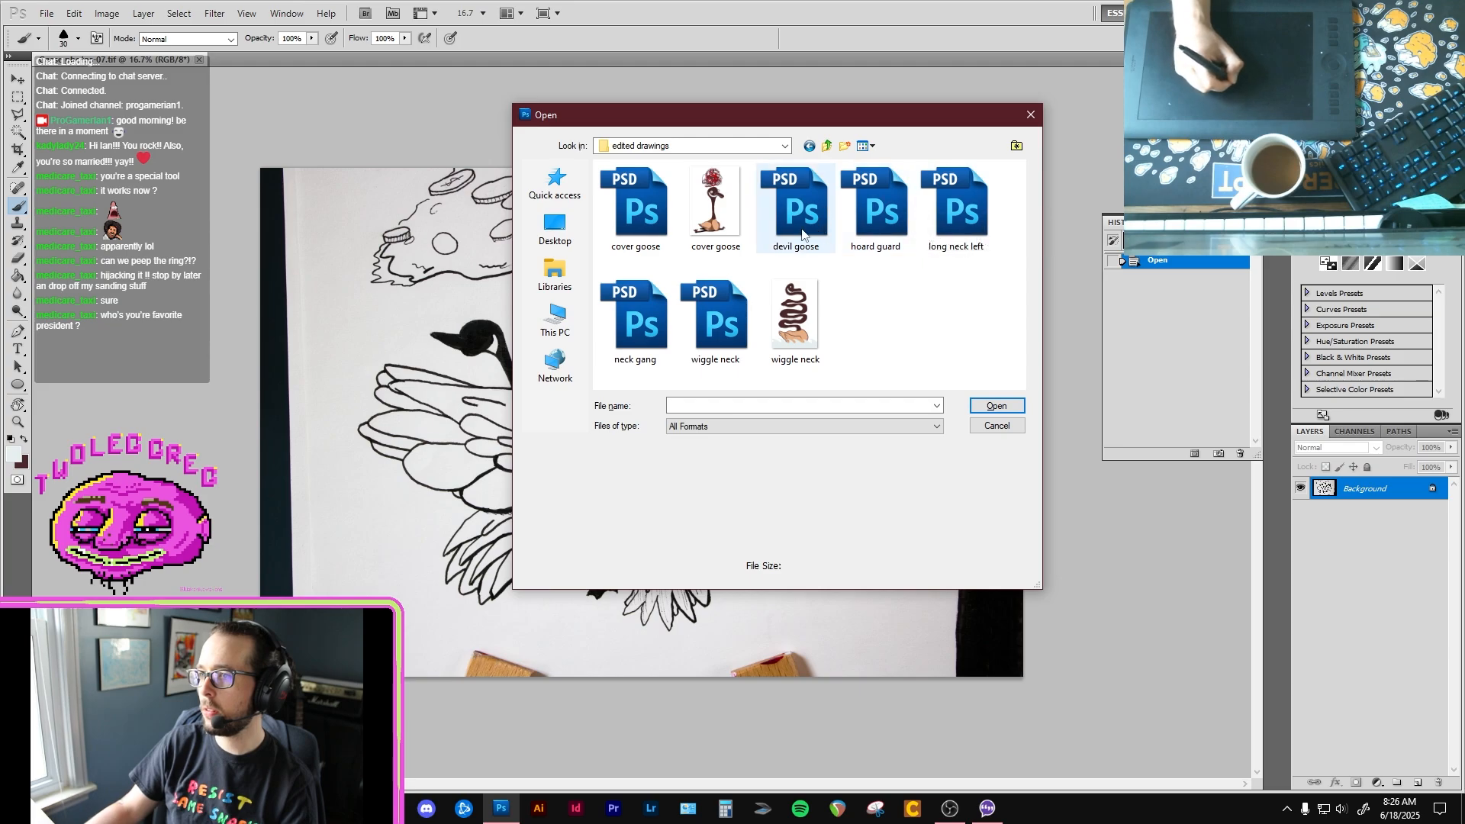
# Step: Preview the neck gang, devil goose and long neck left files, and open the hoard guard drawing for a brief look before closing it
pyautogui.click(662, 223)
pyautogui.click(712, 326)
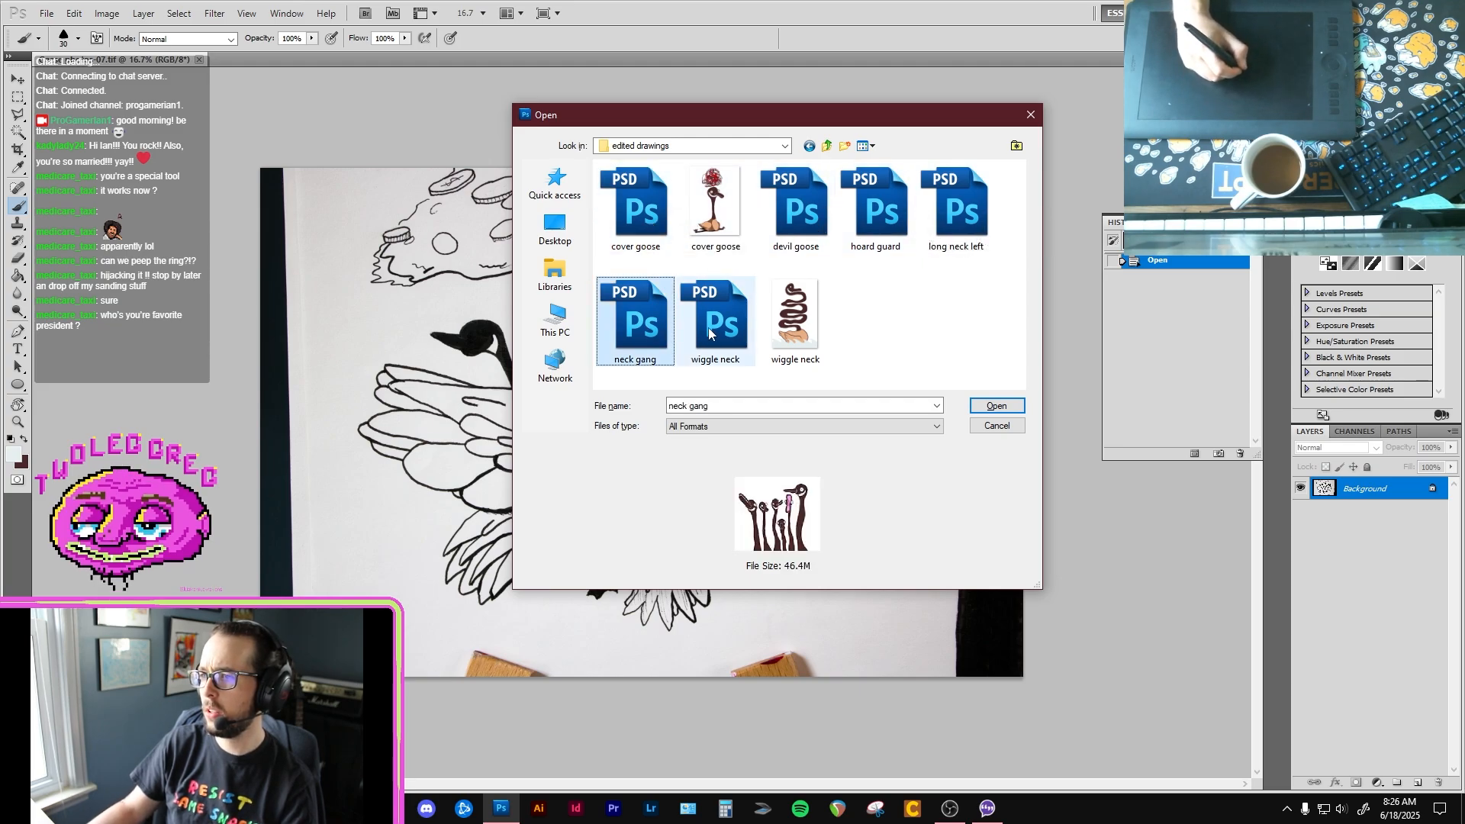
pyautogui.click(793, 216)
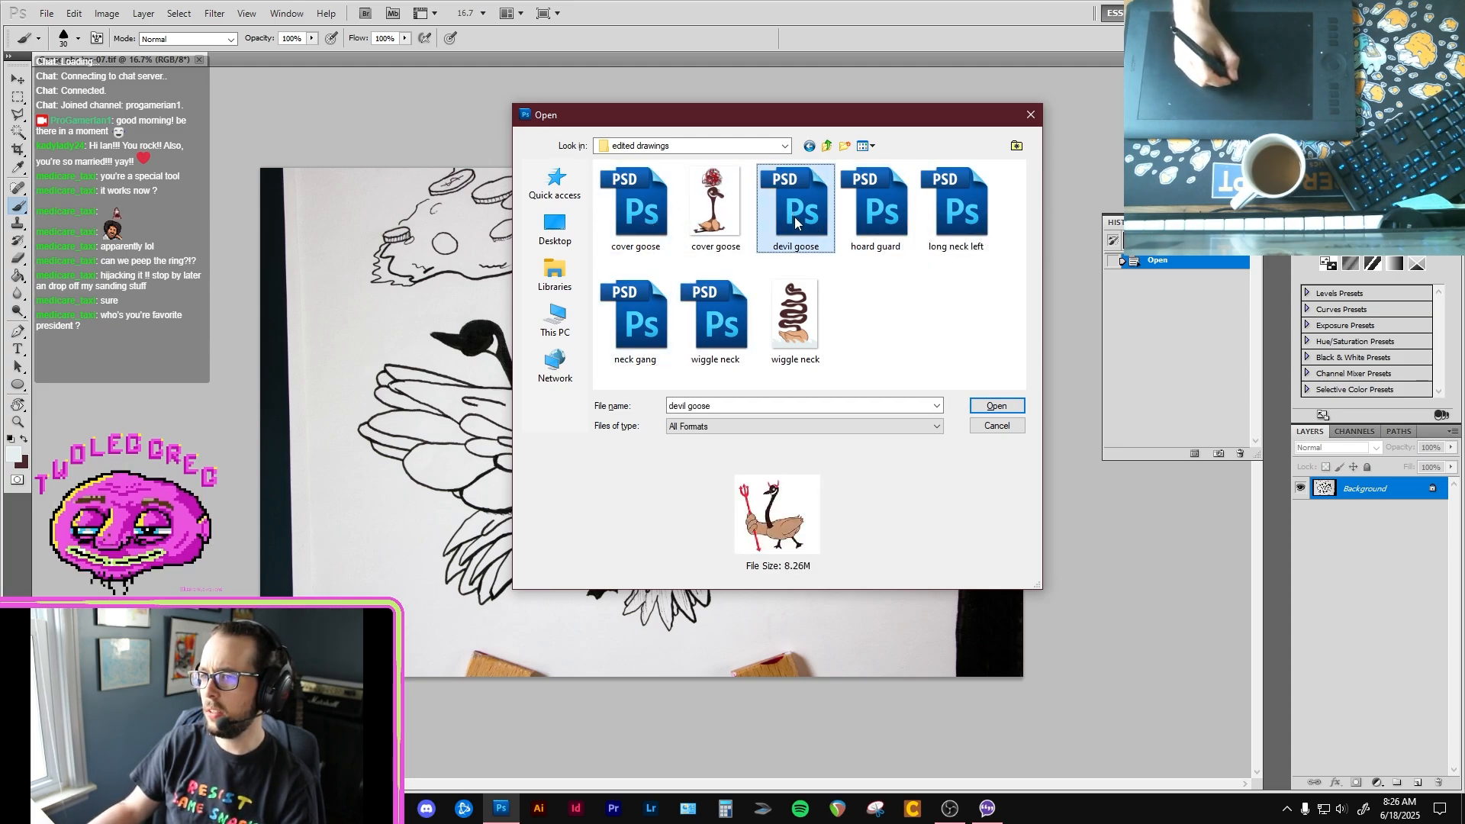
pyautogui.click(882, 209)
pyautogui.click(961, 204)
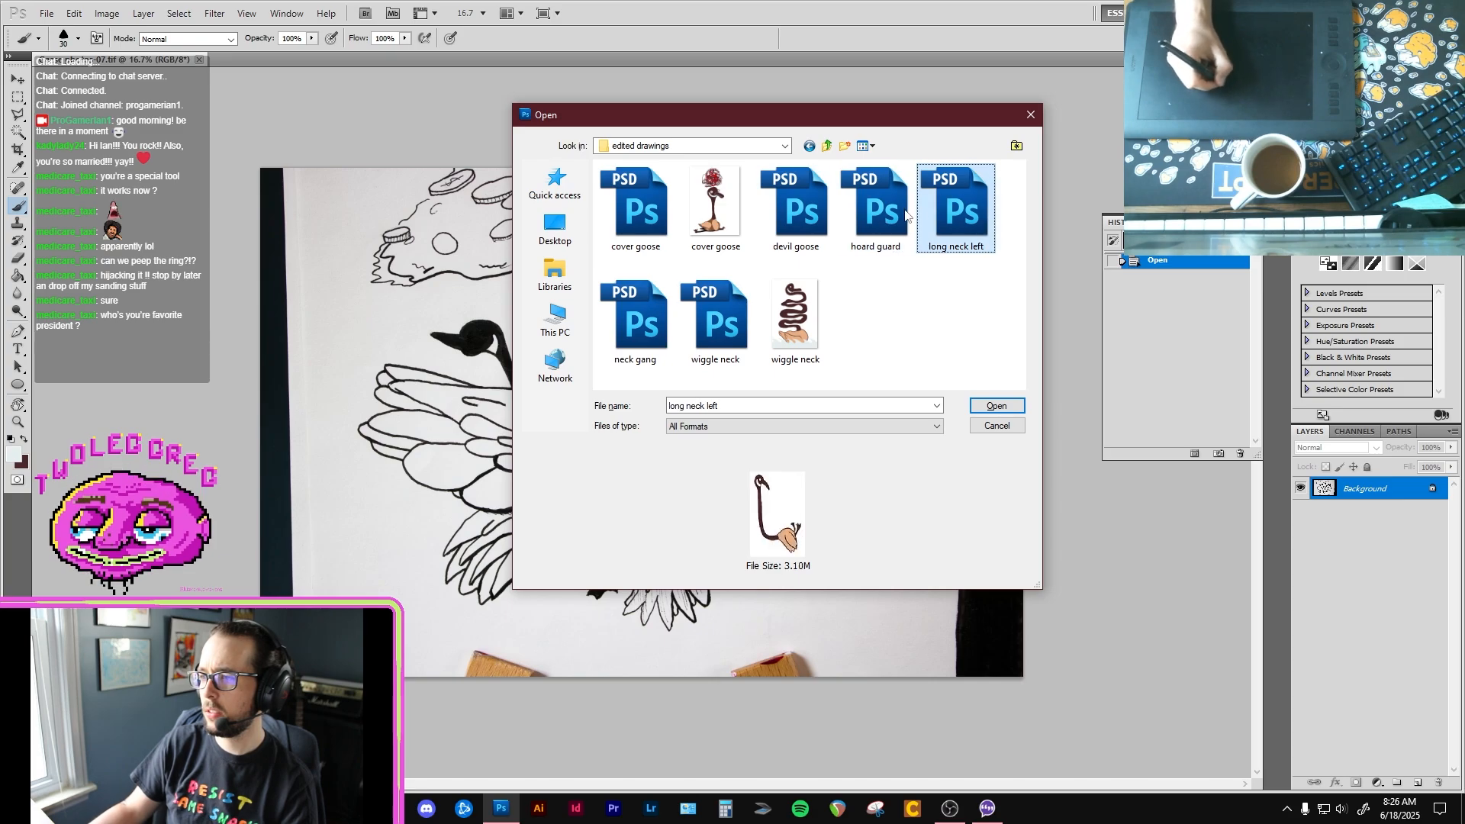
pyautogui.click(877, 216)
pyautogui.click(1006, 405)
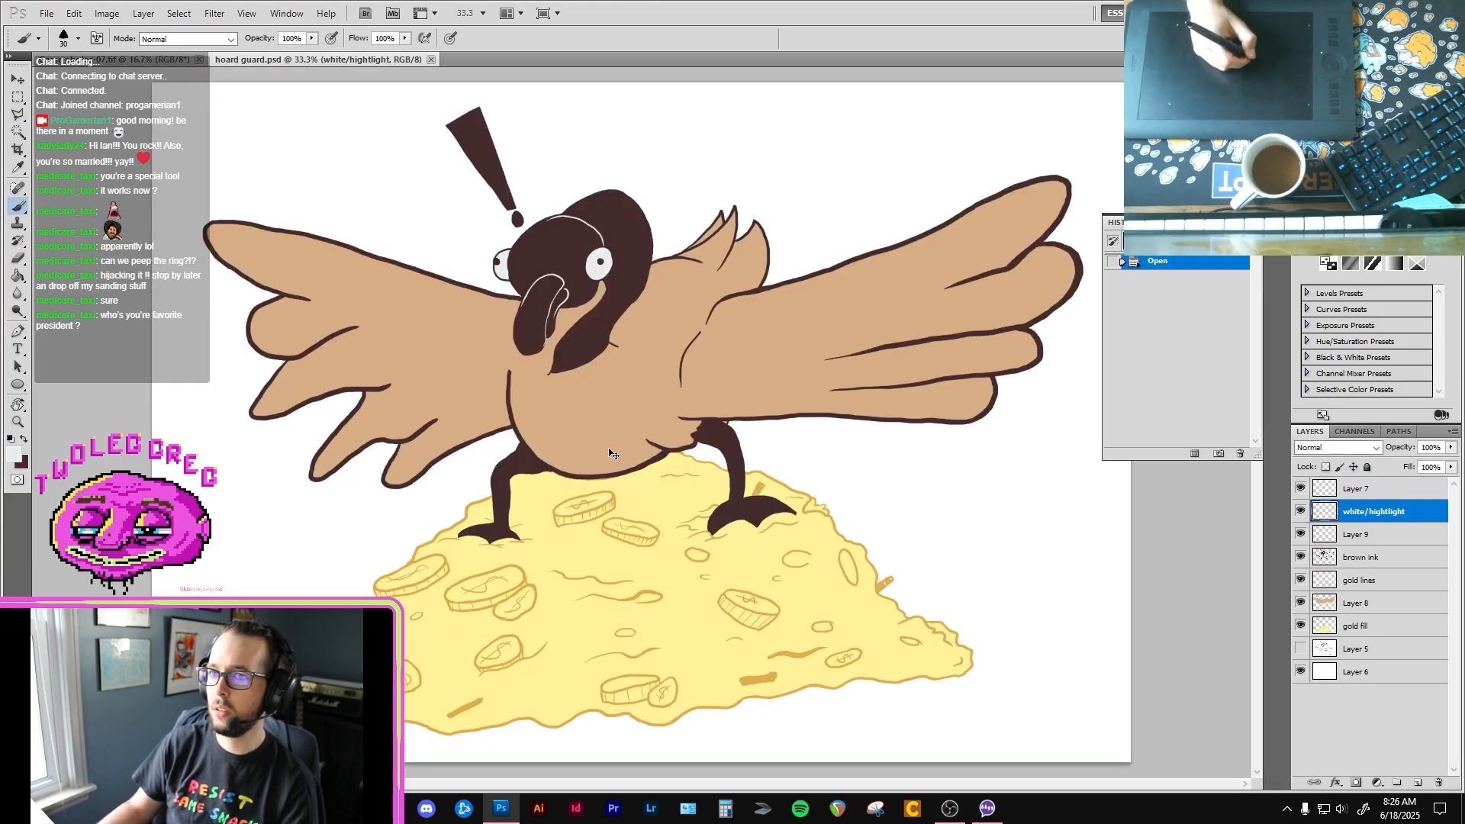
pyautogui.hotkey('ctrl', 'w')
# Step: Convert the locked Background of the Geese photos-07 image into a regular layer
pyautogui.hotkey('ctrl', '+')
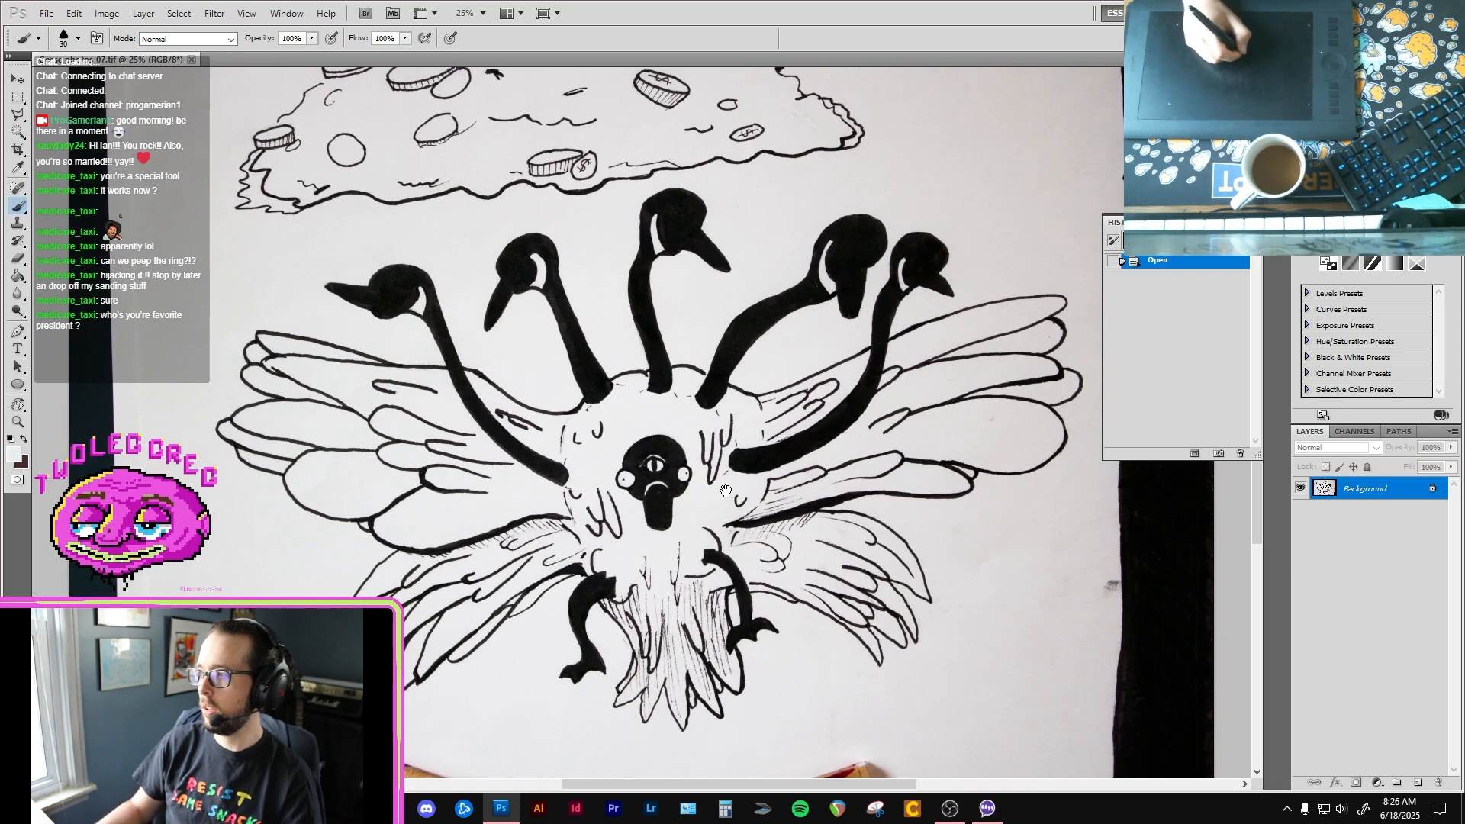
pyautogui.hotkey('ctrl', '-')
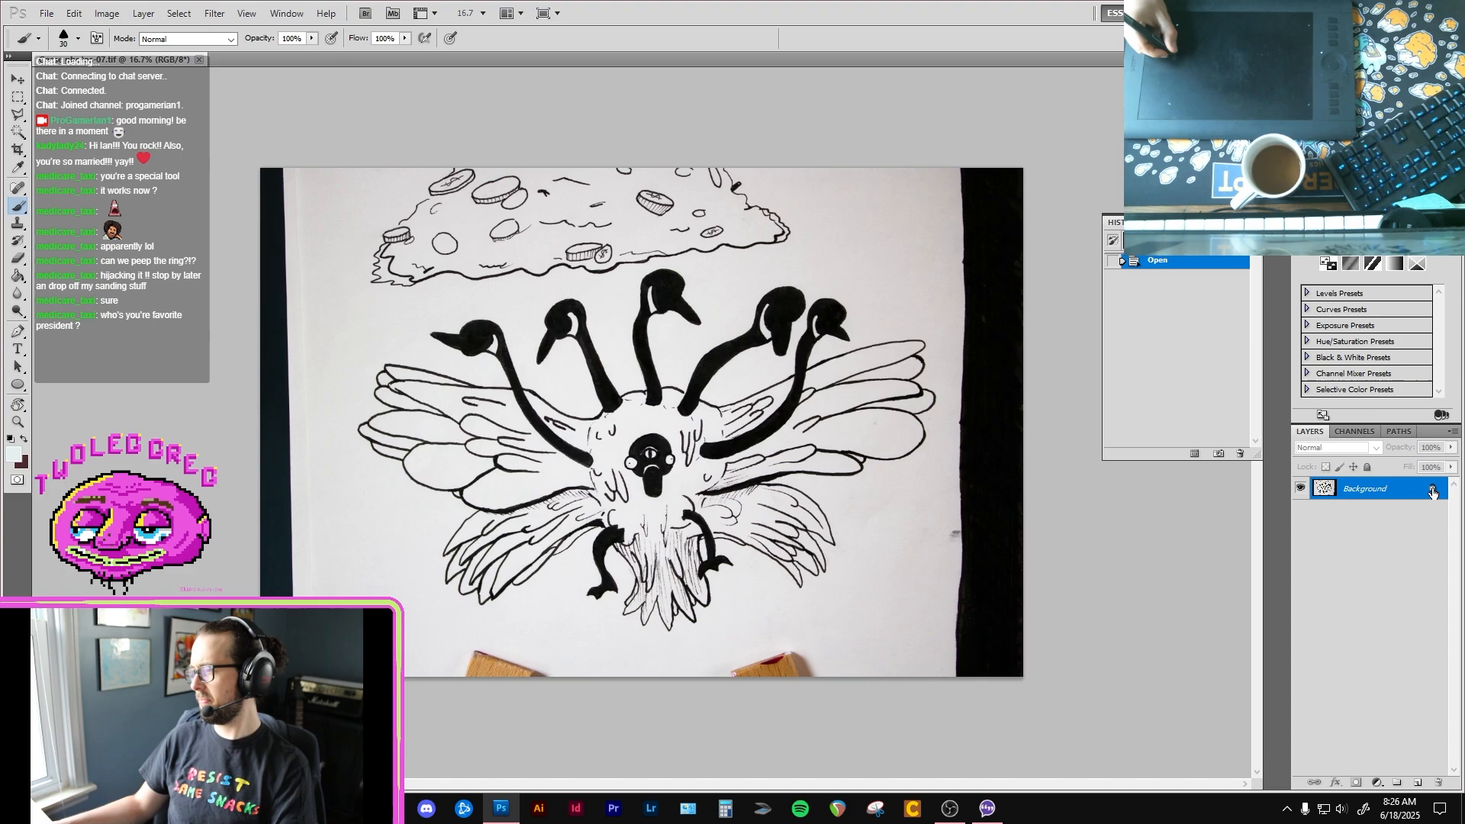
pyautogui.moveTo(1433, 493); pyautogui.dragTo(1437, 782)
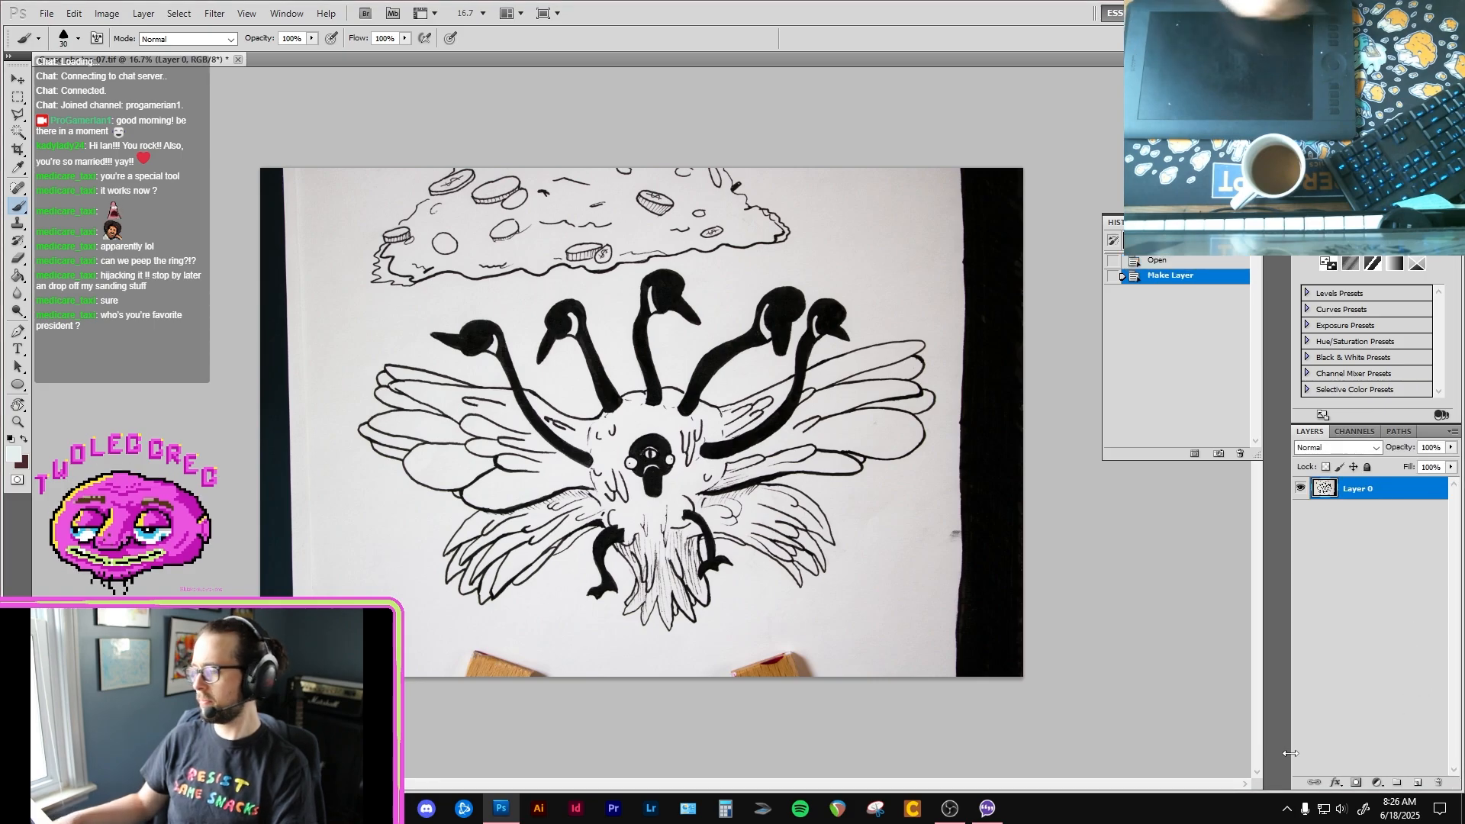
# Step: Start saving the image under a new name, with the edited drawings folder inside Silly little journal as the destination
pyautogui.hotkey('ctrl', 'shift', 's')
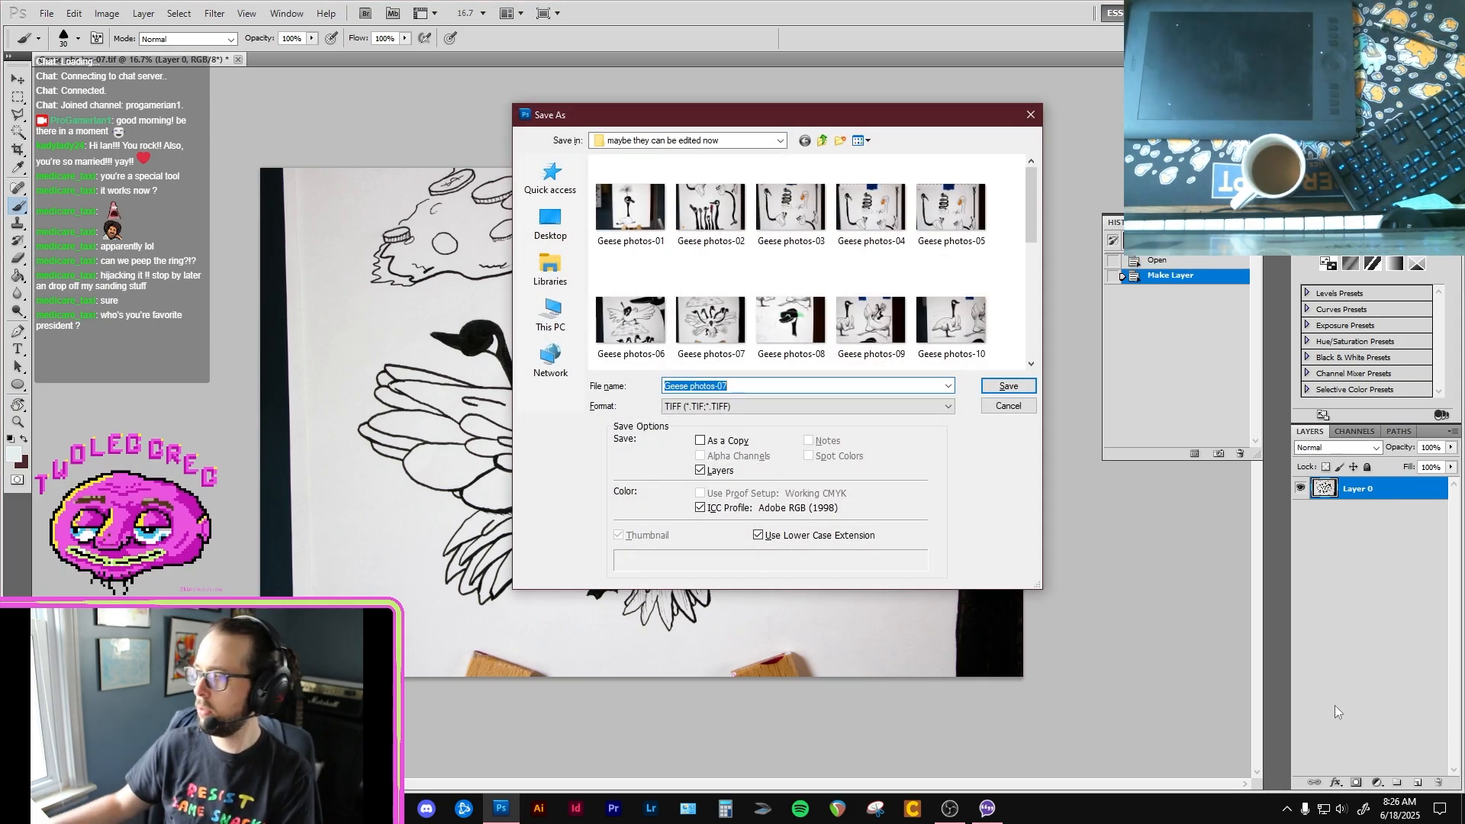
pyautogui.click(779, 141)
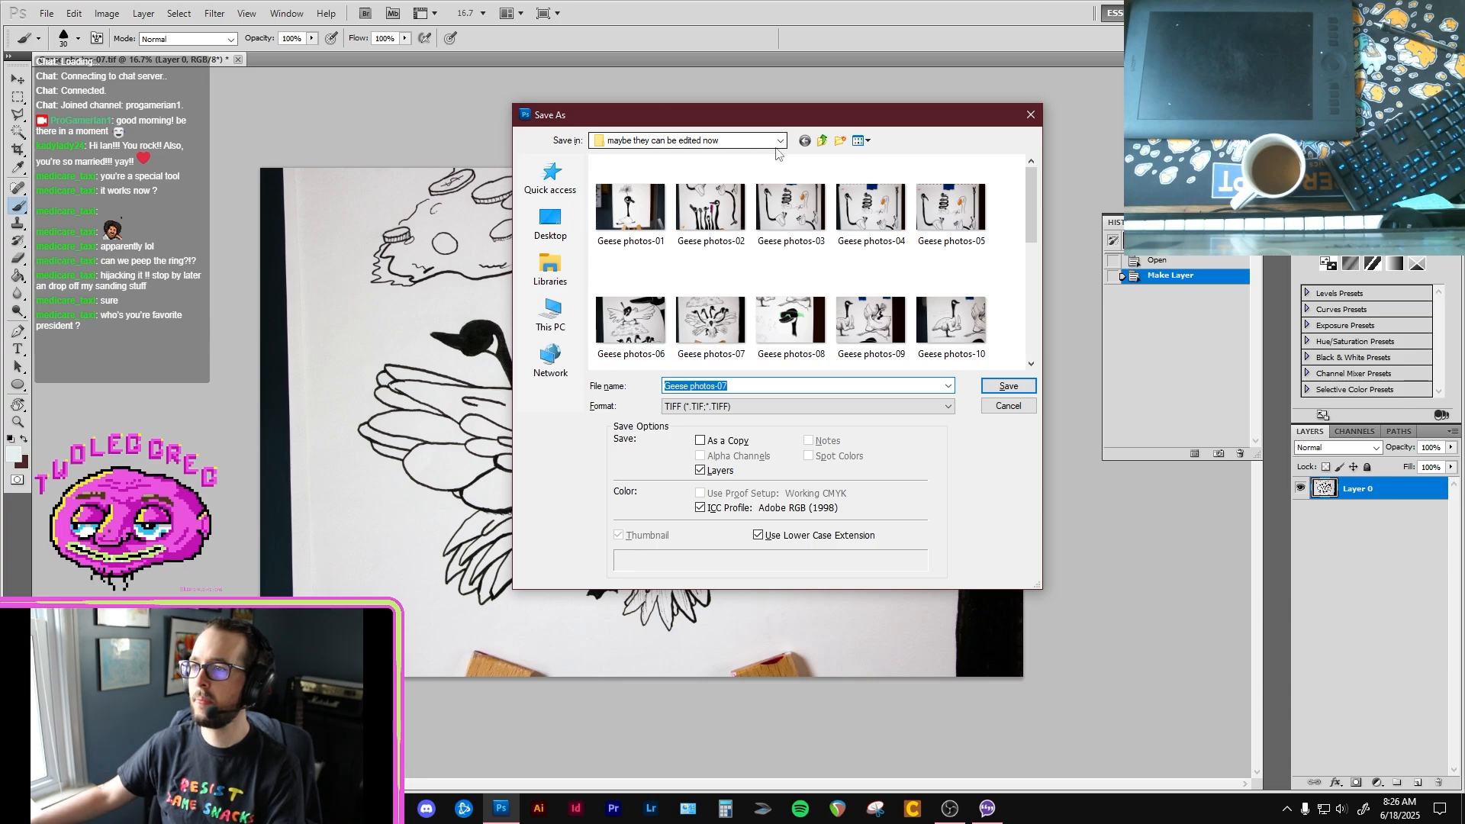
pyautogui.click(672, 339)
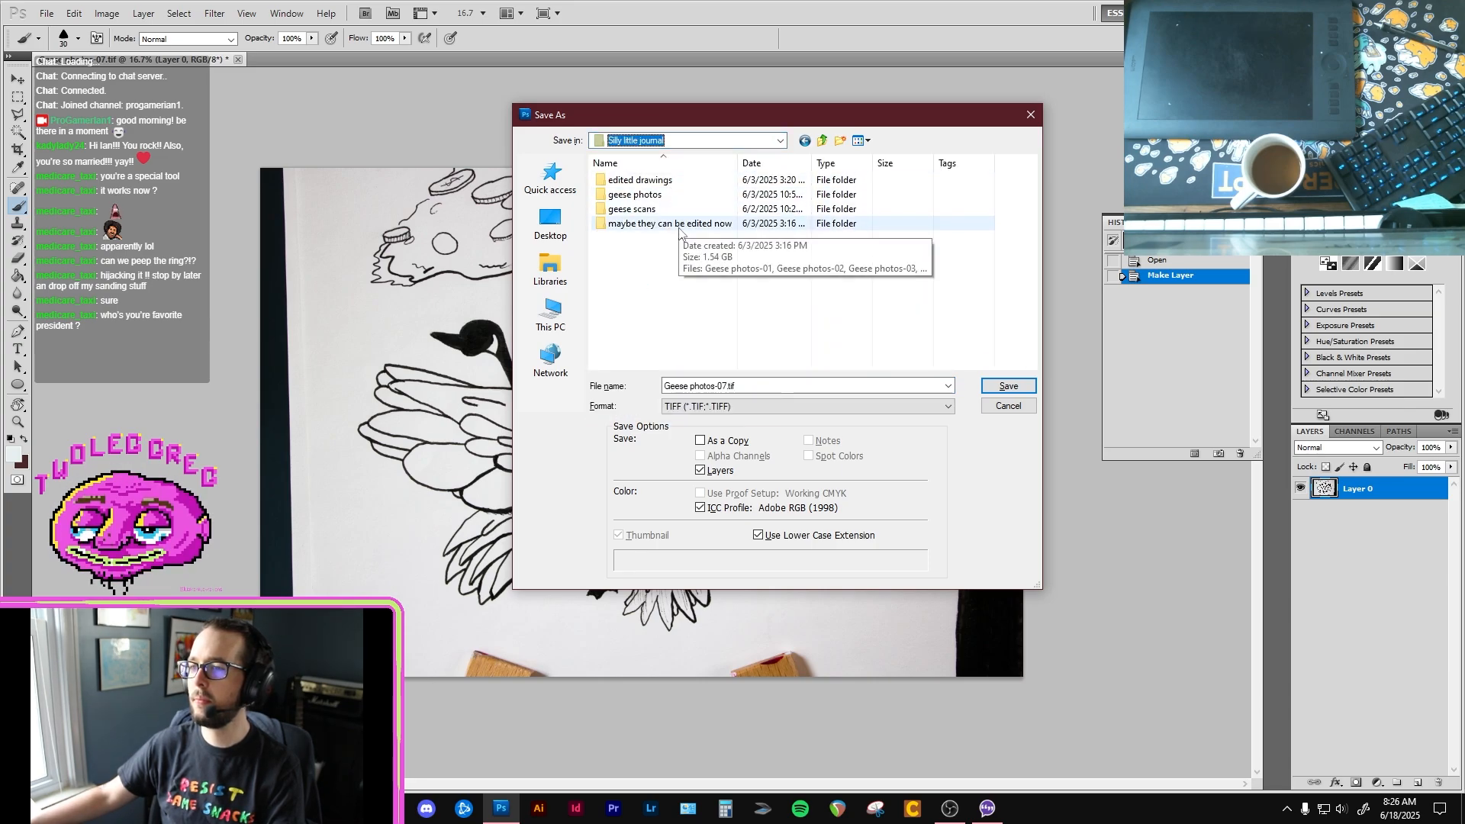
pyautogui.doubleClick(656, 181)
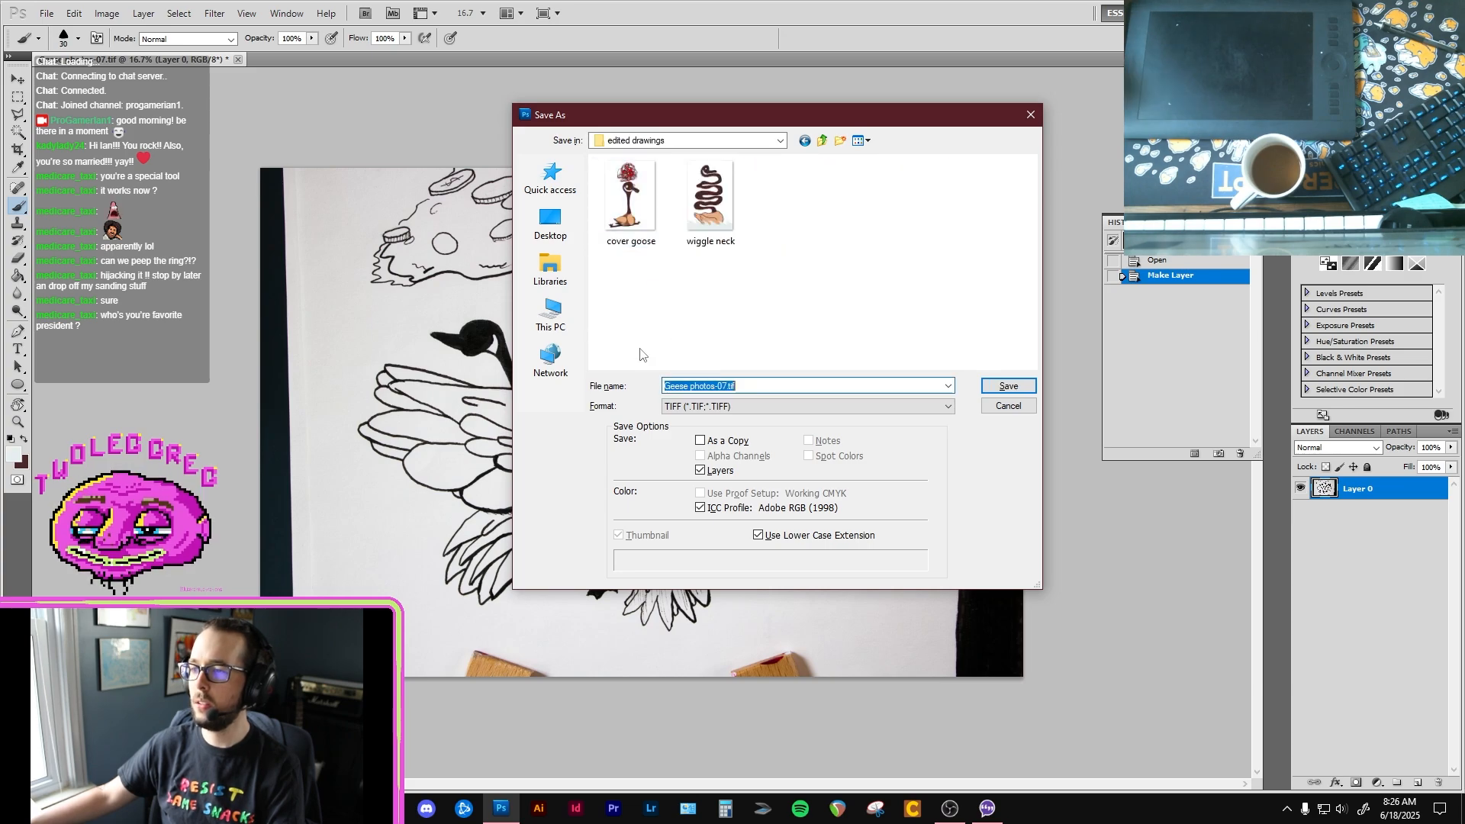
# Step: Enter "biblically accurate goose" as the file name
pyautogui.write('bi')
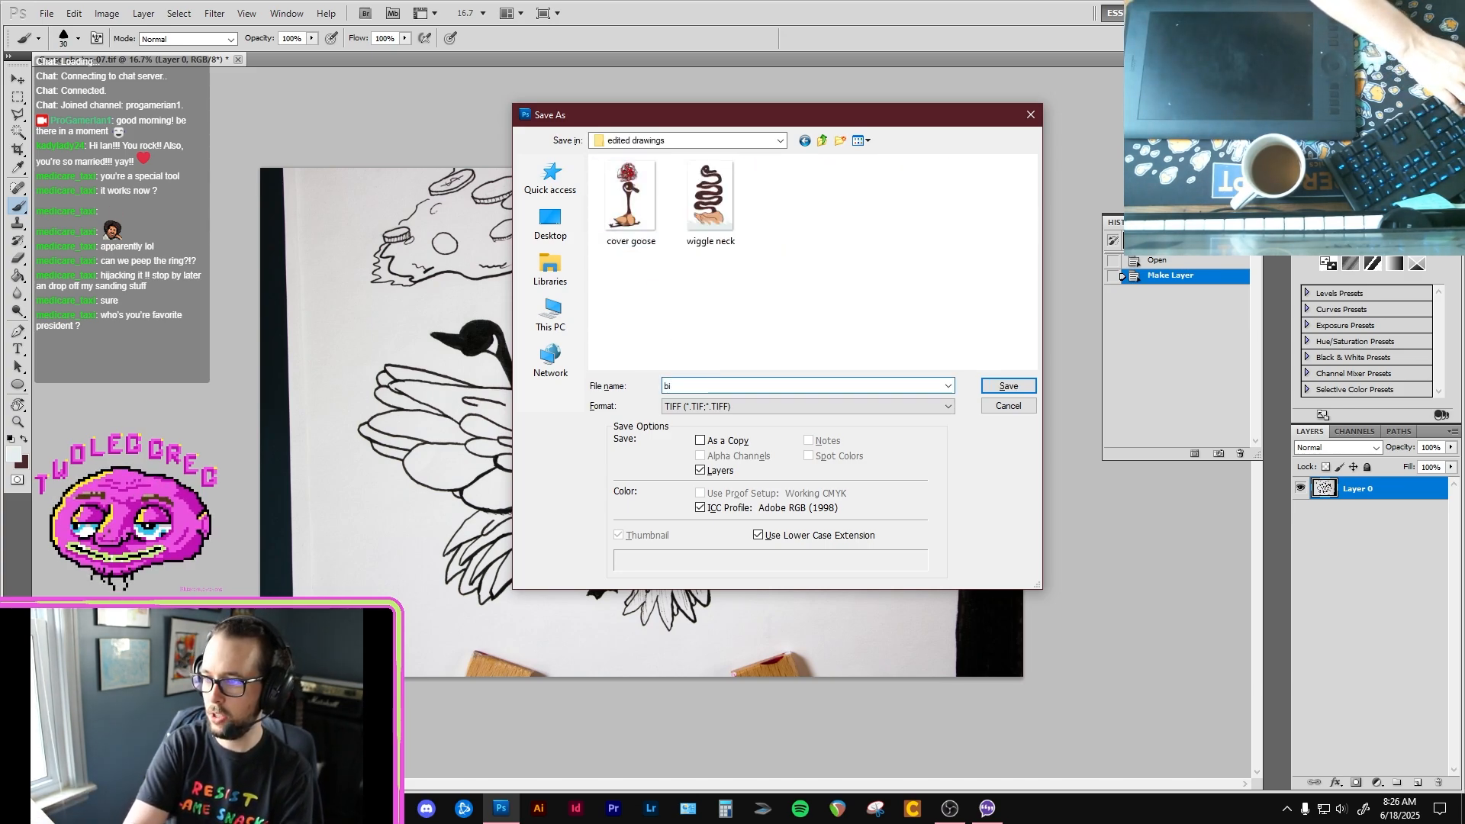
pyautogui.write('blically')
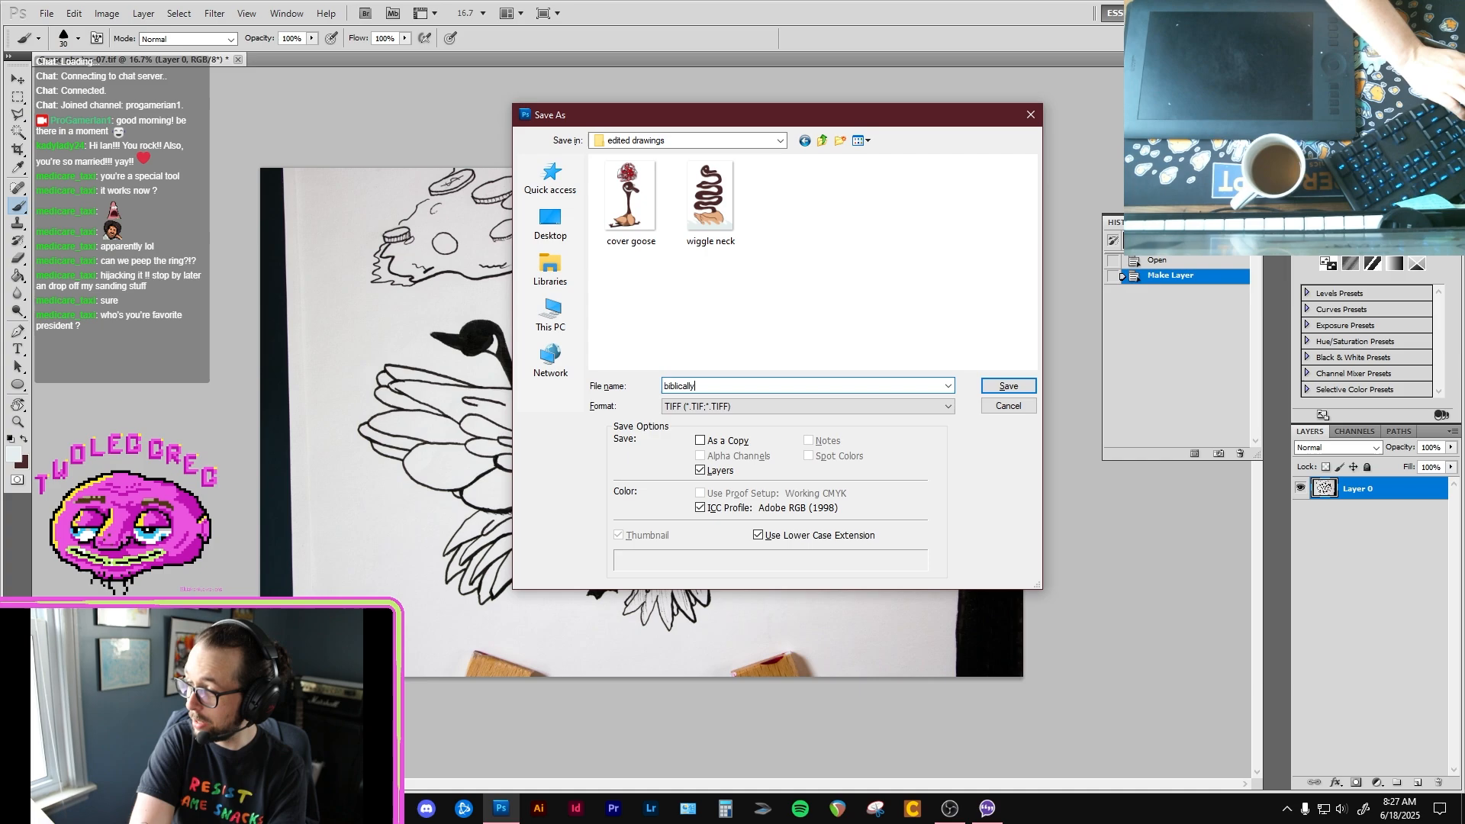
pyautogui.write(' a')
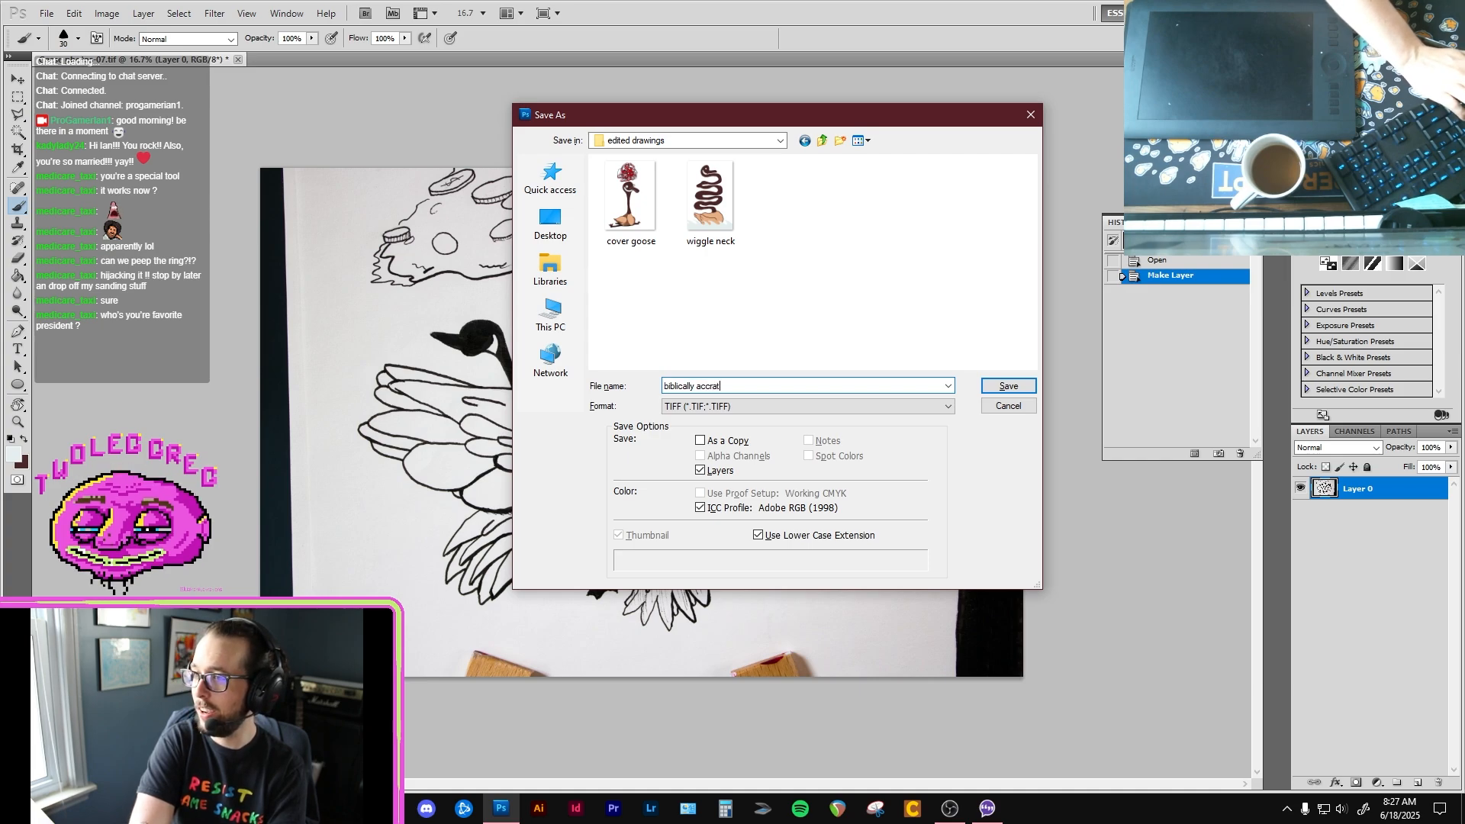
pyautogui.write('ccurate')
pyautogui.press('BackSpace')
pyautogui.press('BackSpace')
pyautogui.press('BackSpace')
pyautogui.press('BackSpace')
pyautogui.write('ura')
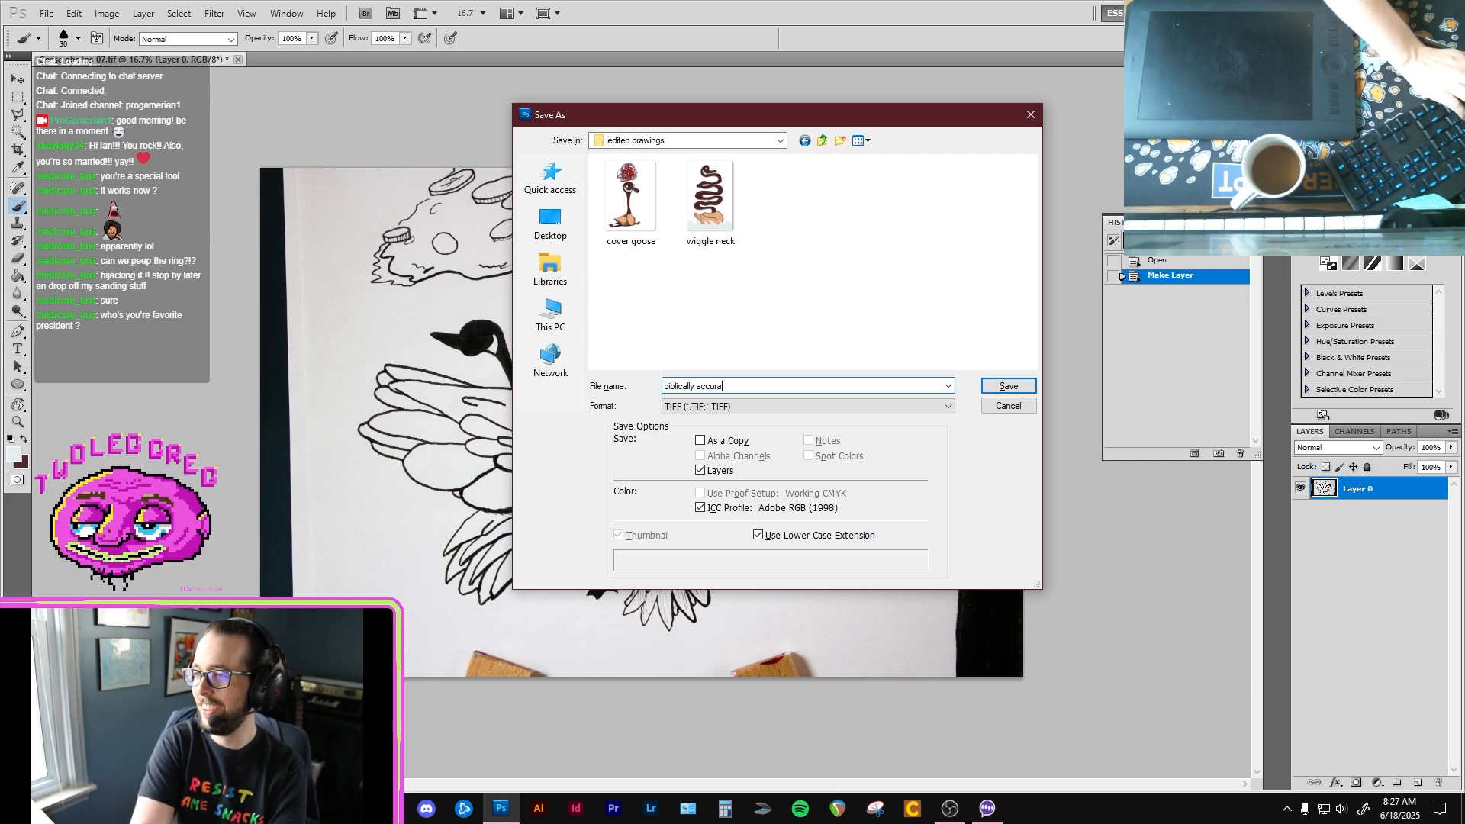
pyautogui.write('te goose')
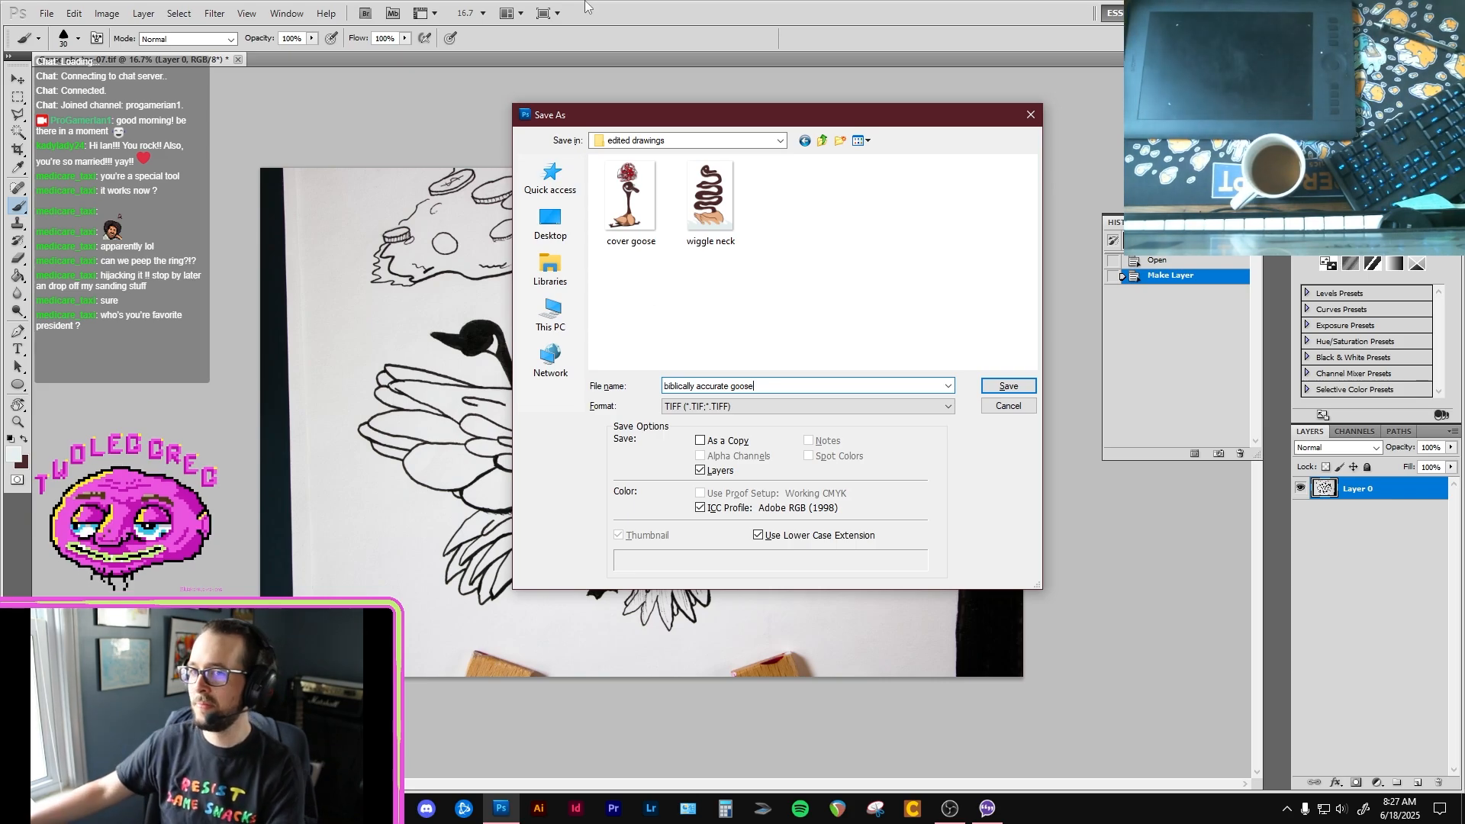
# Step: Set the format to Photoshop (PSD) and save the file with Maximize Compatibility on
pyautogui.click(855, 406)
pyautogui.click(770, 420)
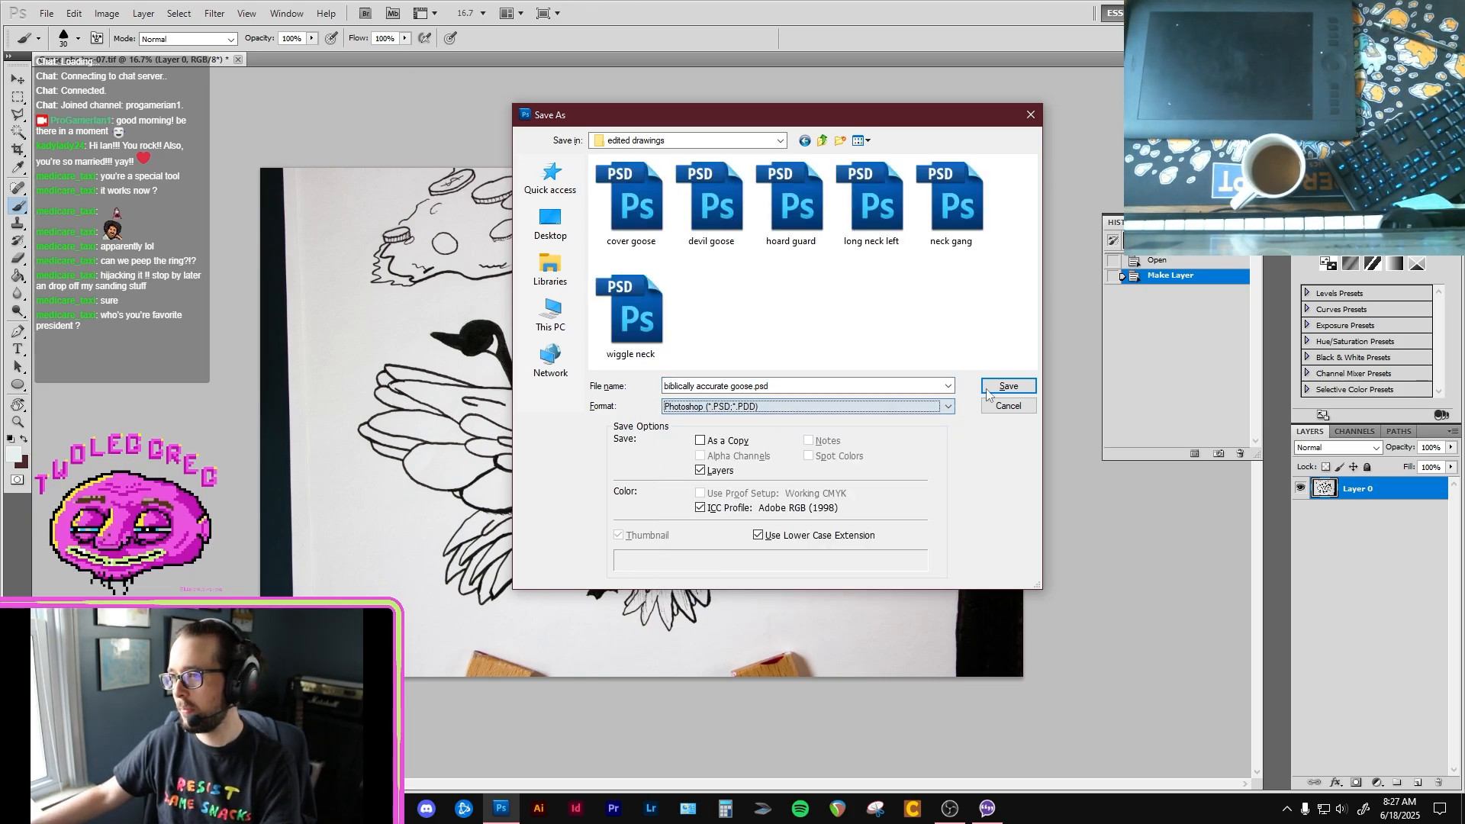
pyautogui.click(1015, 389)
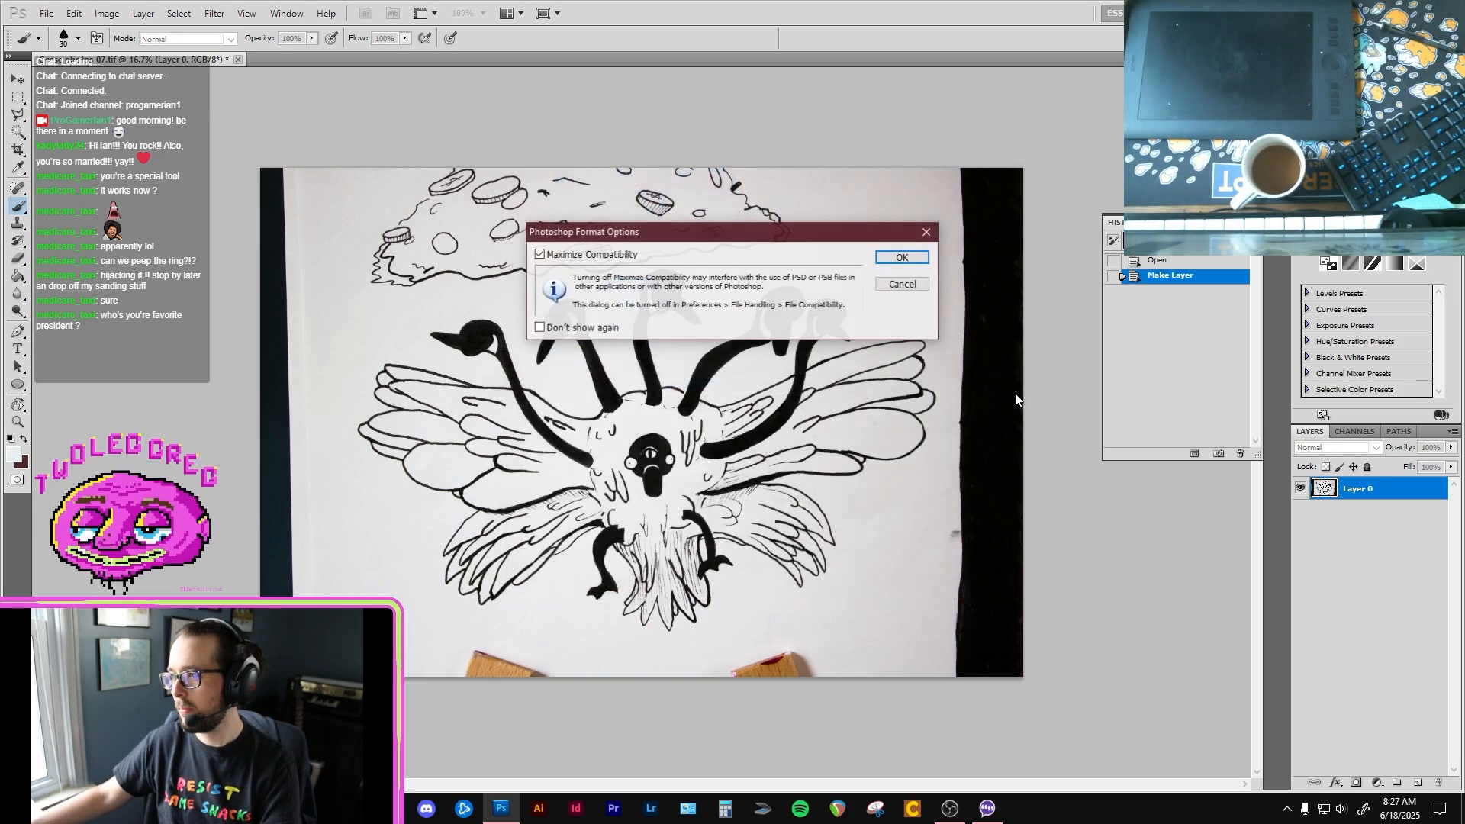
pyautogui.click(910, 262)
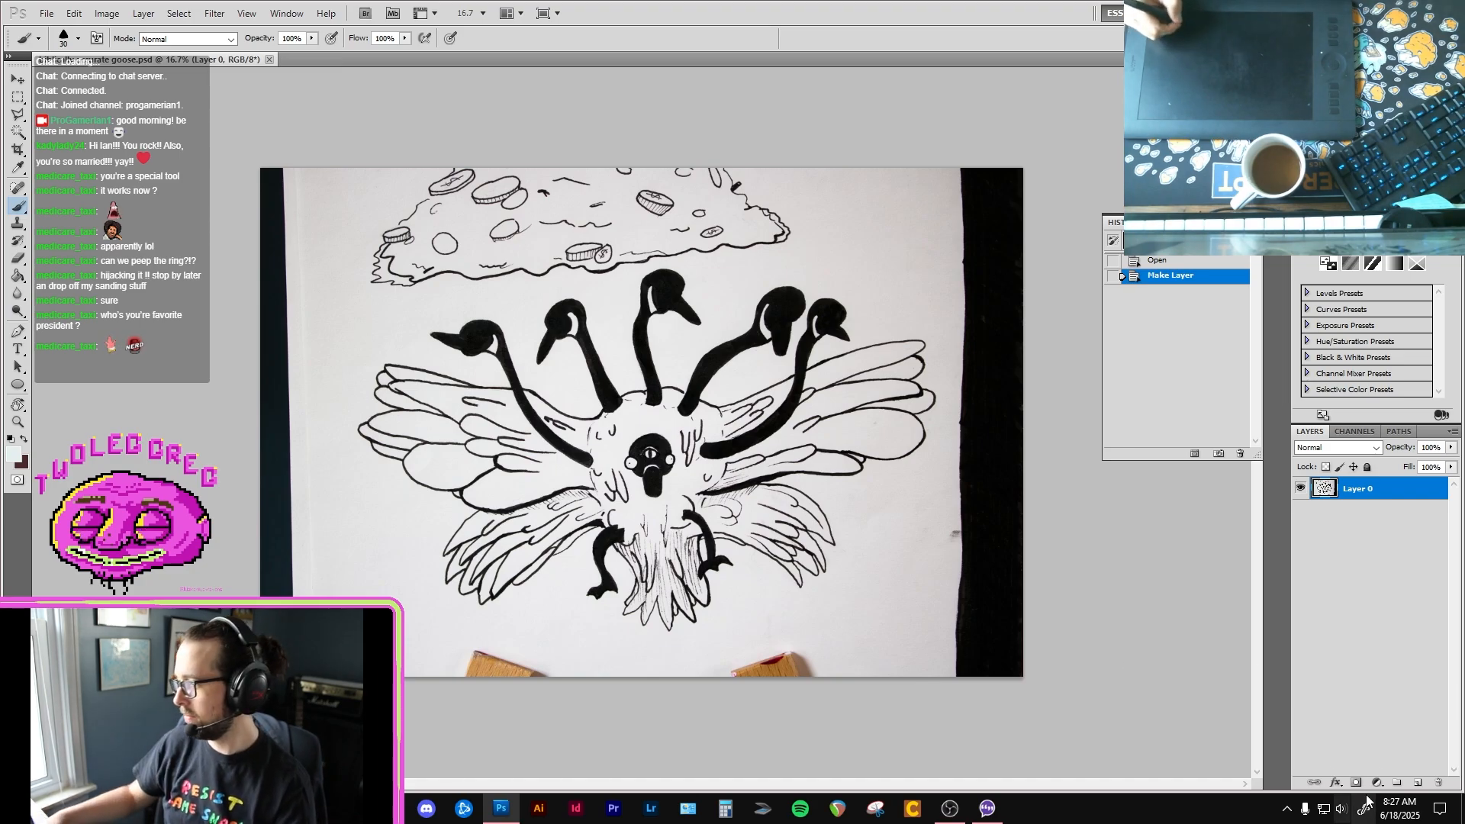
# Step: Add a new layer beneath the goose scan and fill it with white (ffffff)
pyautogui.click(1419, 786)
pyautogui.hotkey('ctrl', '[')
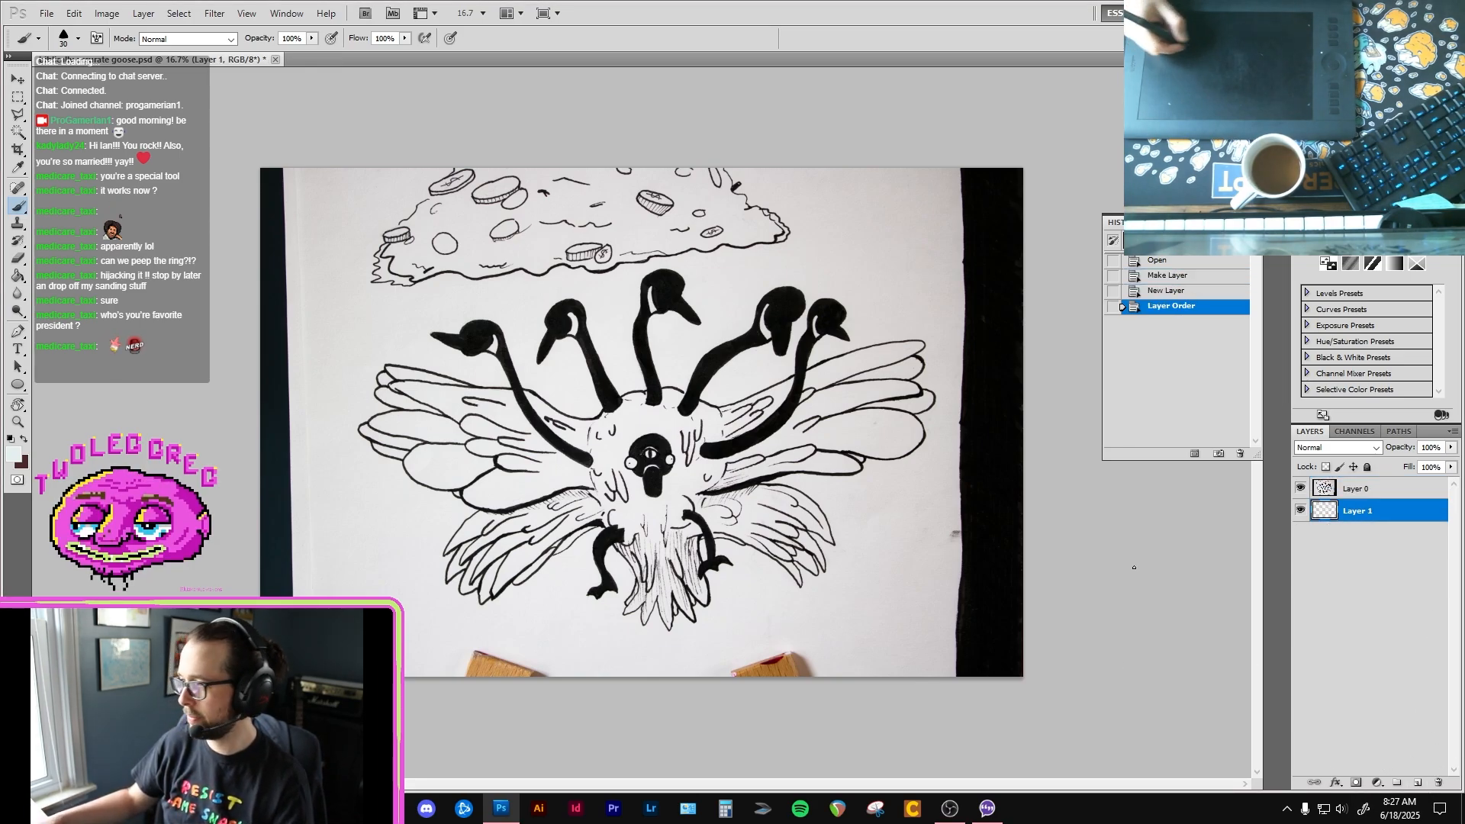
pyautogui.press('g')
pyautogui.click(14, 455)
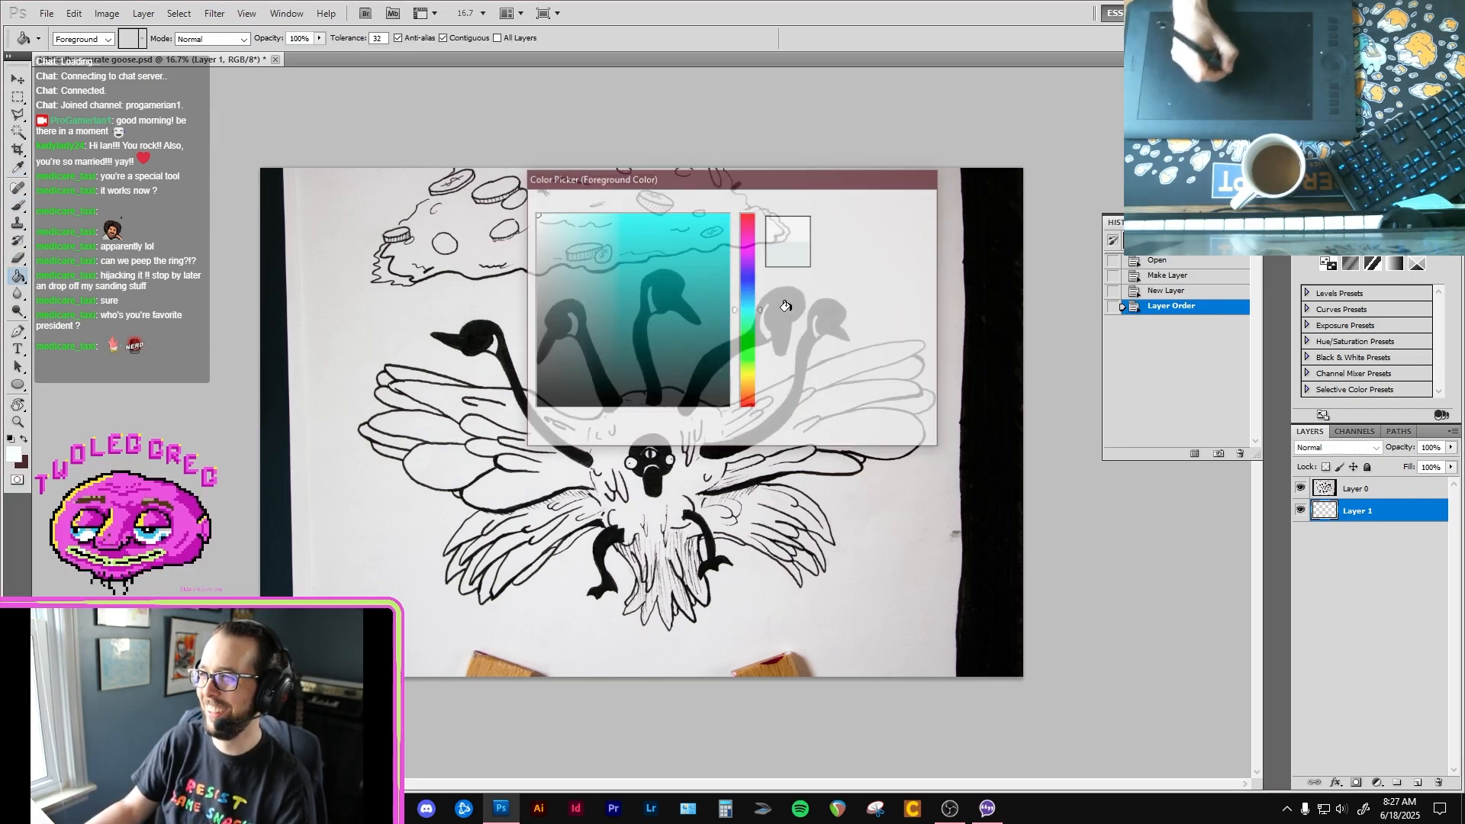
pyautogui.click(785, 306)
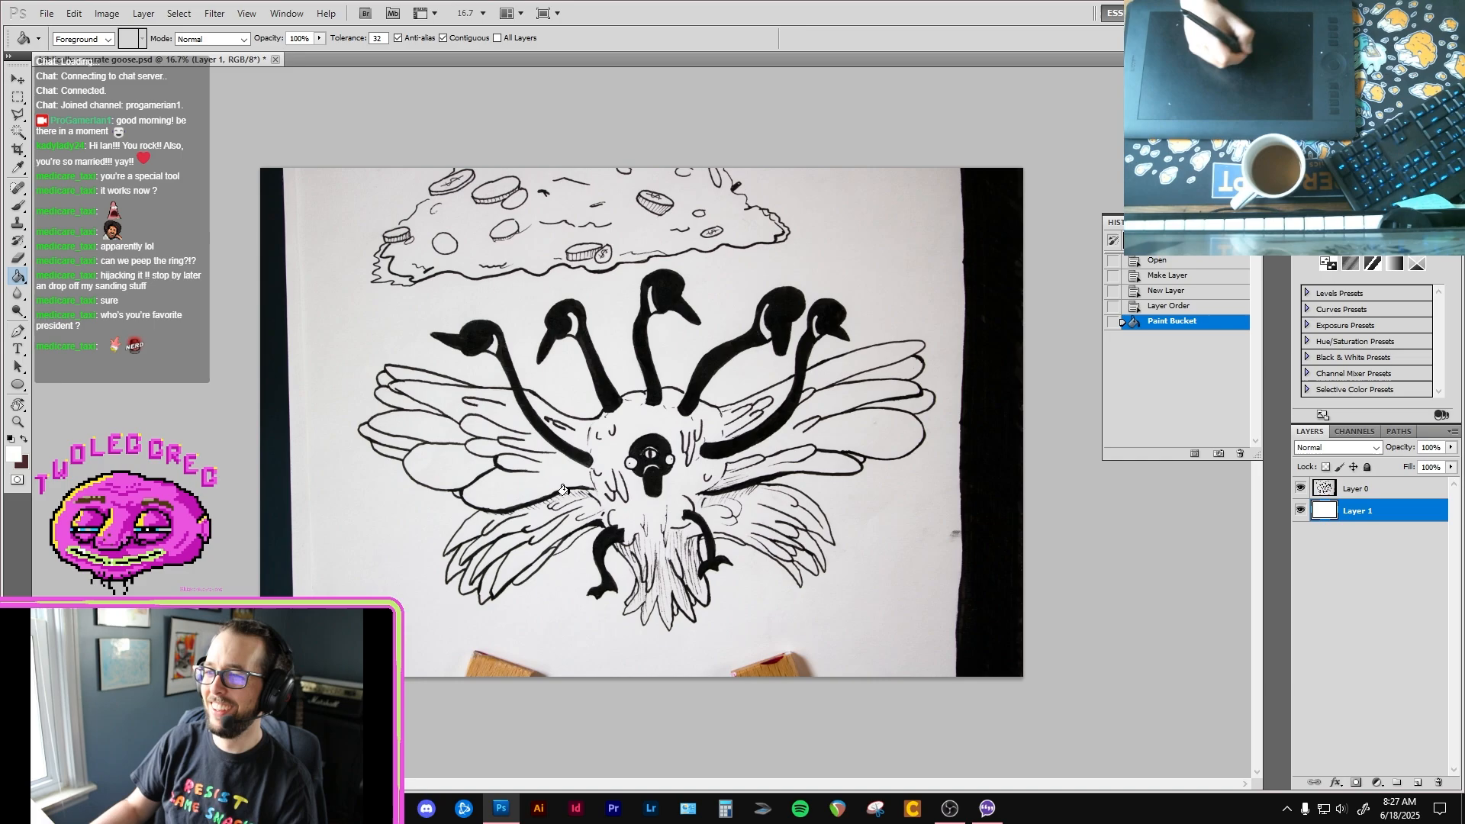
# Step: Crop the image around the multi-headed goose, cutting off most of the coin pile above and the wooden blocks below
pyautogui.click(1361, 489)
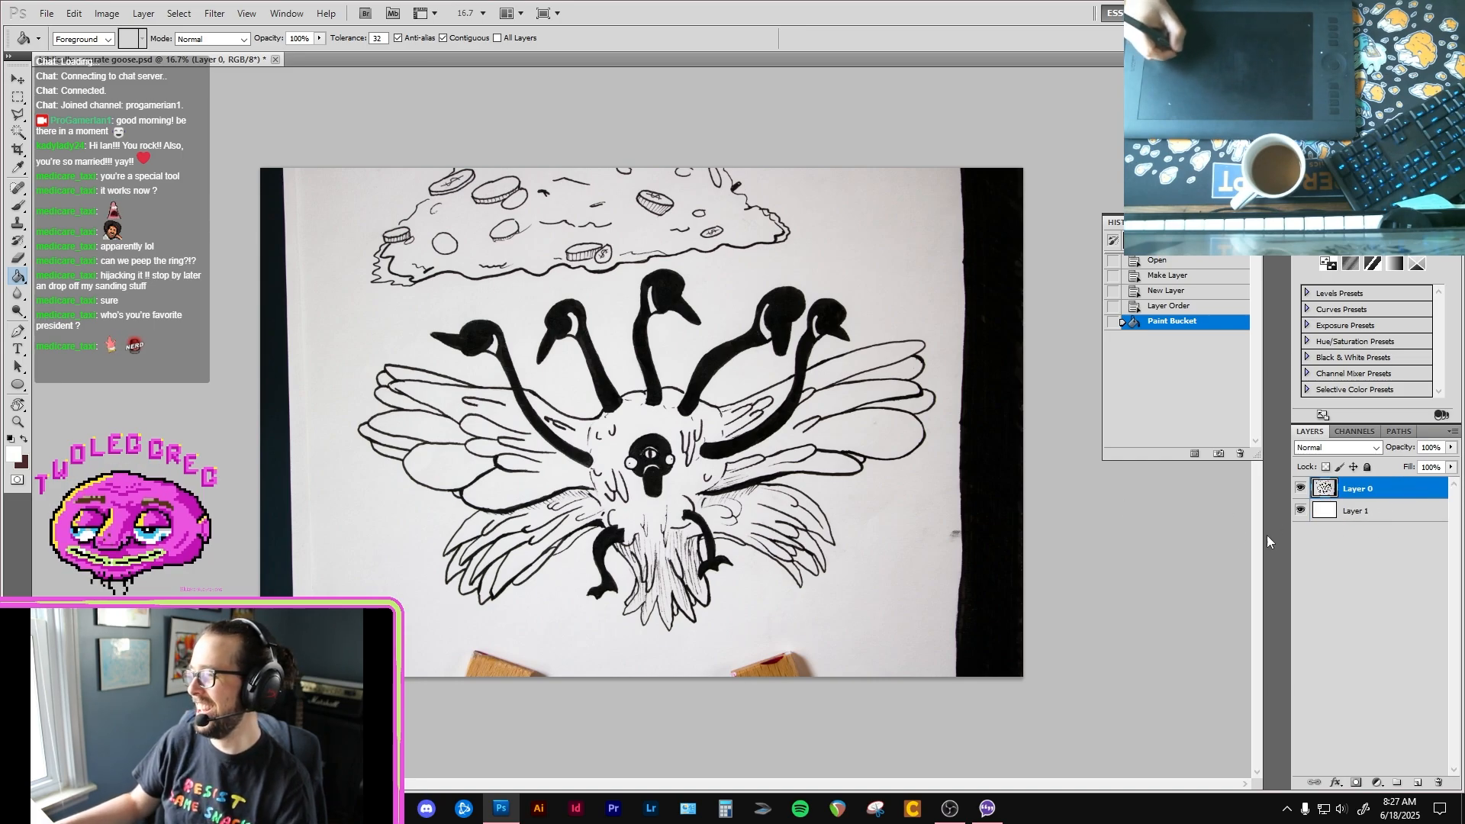
pyautogui.press('c')
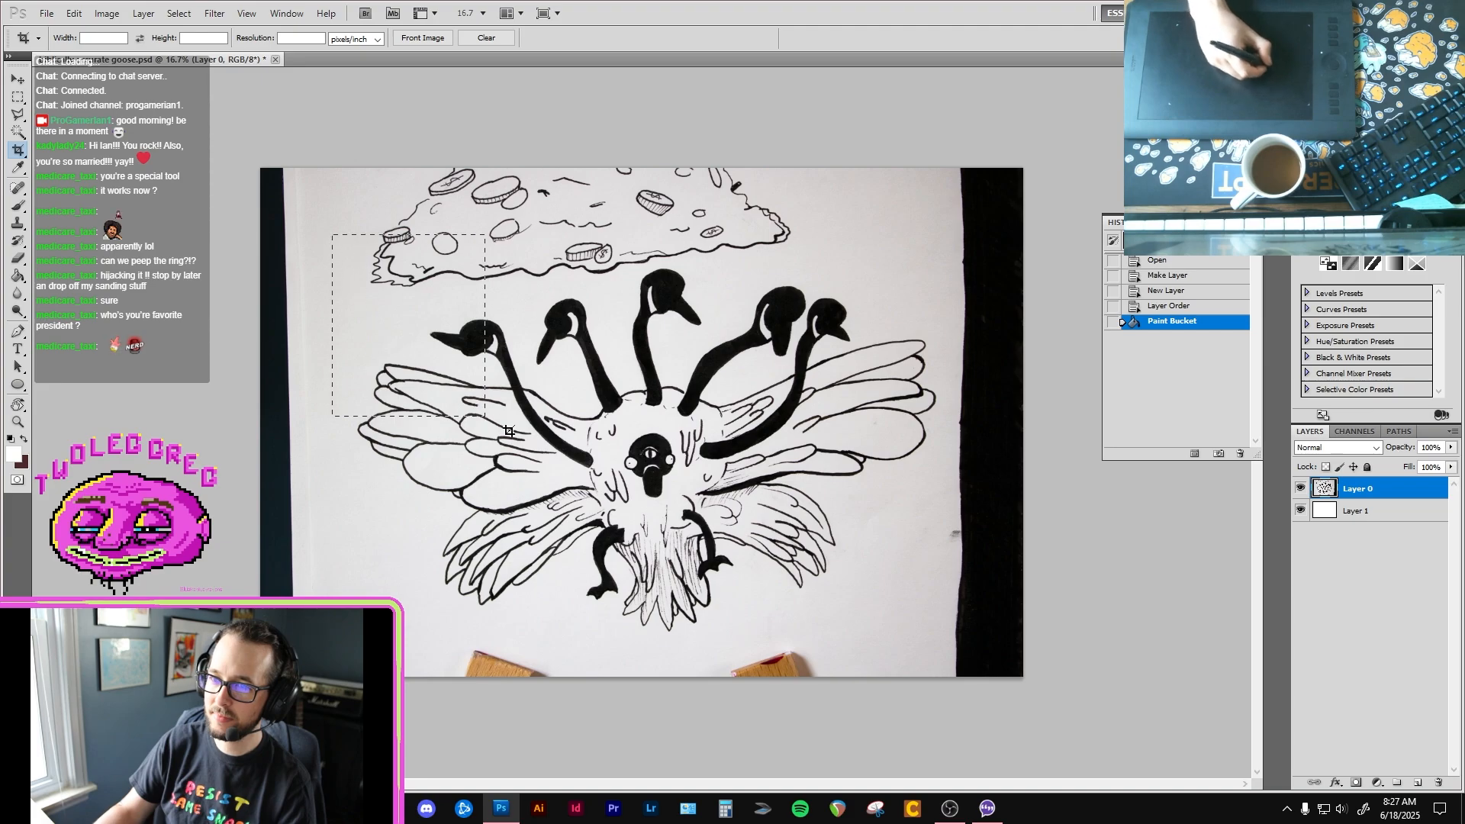
pyautogui.moveTo(884, 611); pyautogui.dragTo(985, 644)
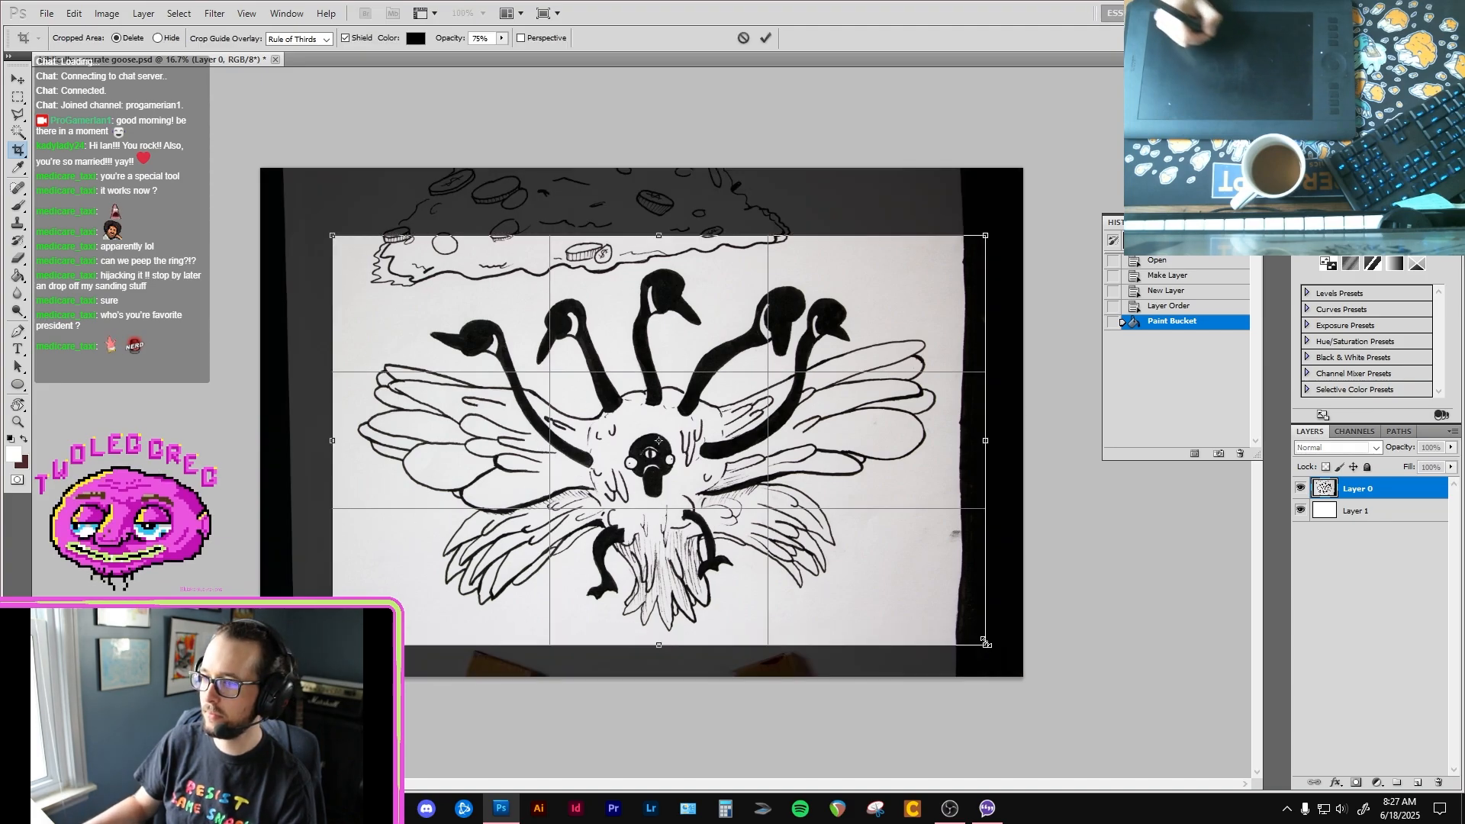
pyautogui.press('Return')
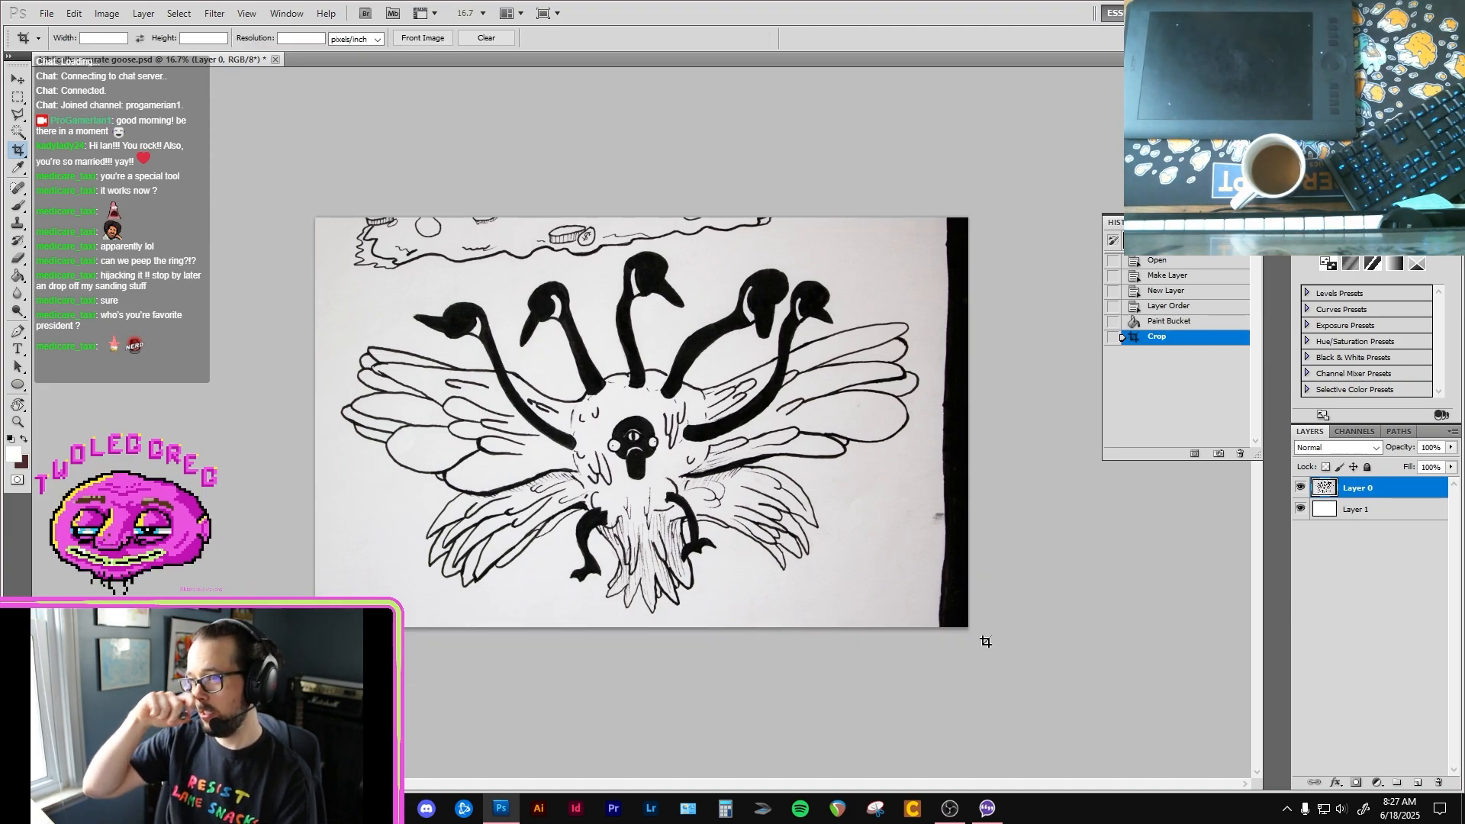
# Step: Open the PSD version of "cover goose" from the "edited drawings" folder
pyautogui.click(1410, 512)
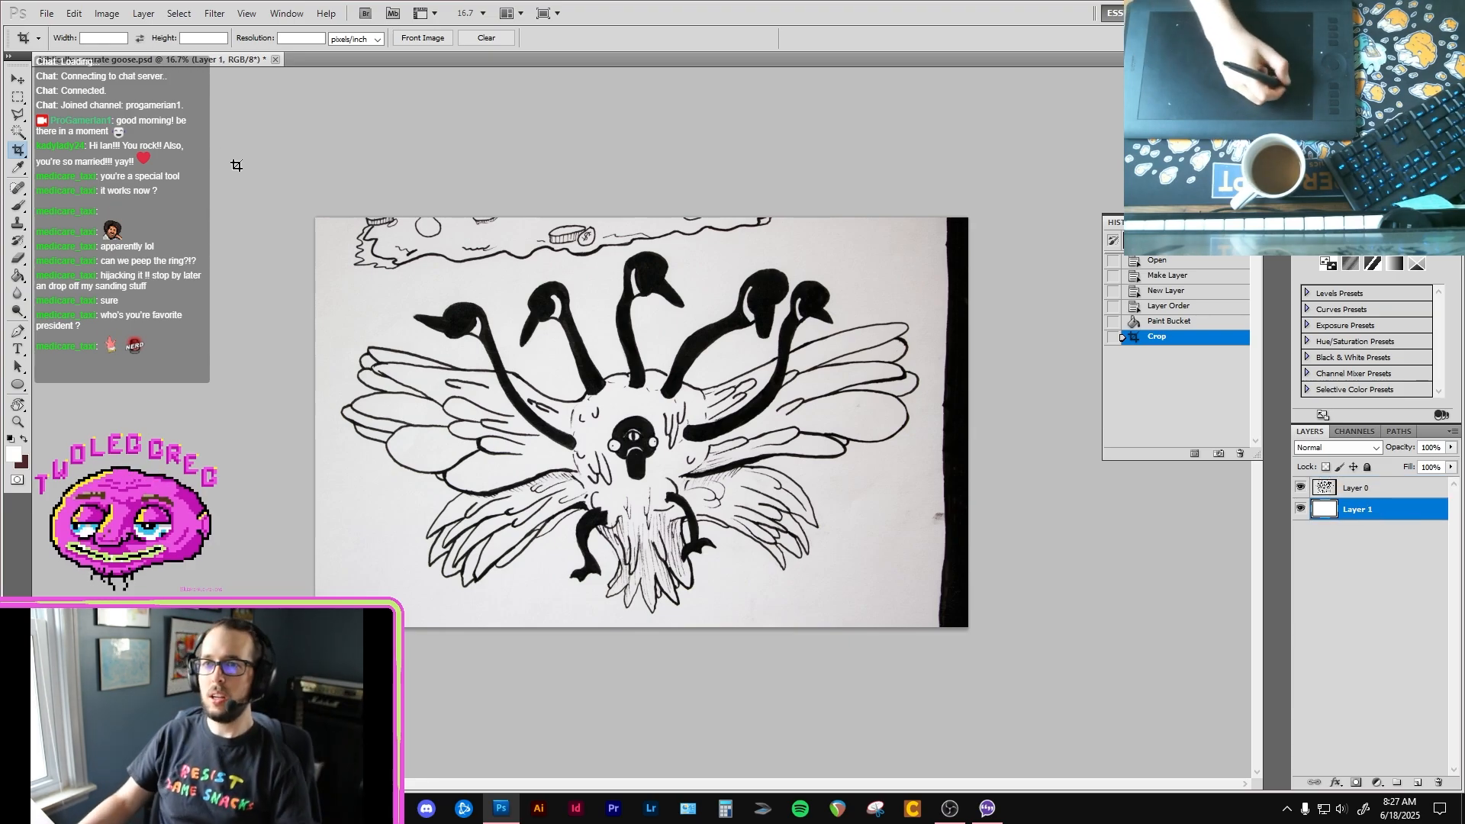
pyautogui.hotkey('ctrl', 'o')
pyautogui.click(794, 202)
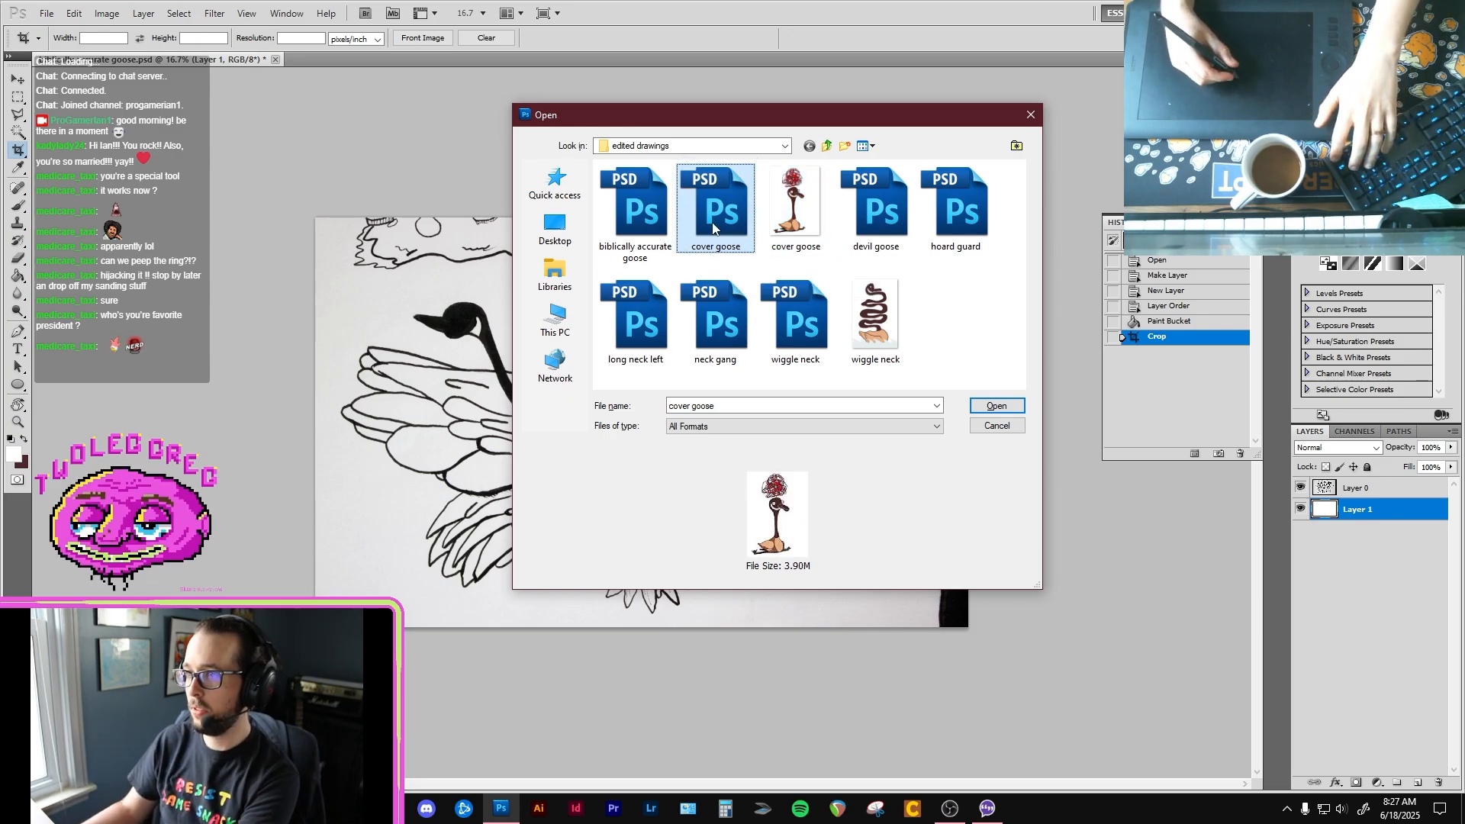
pyautogui.press('Return')
# Step: Sample the dark brown of the cover goose's neck as the foreground colour, and return to the multi-headed goose drawing with the Brush ready
pyautogui.press('i')
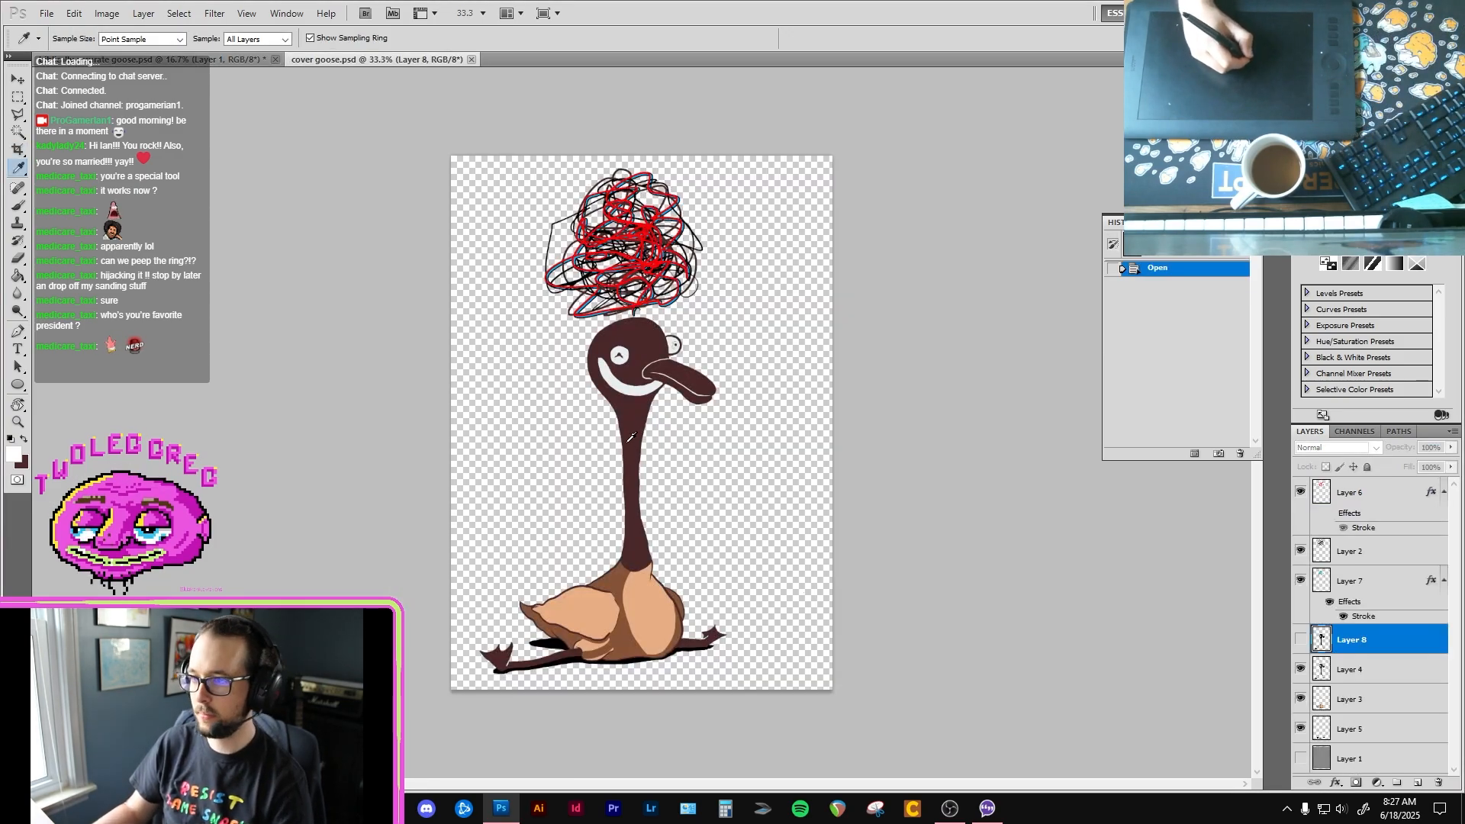
pyautogui.click(630, 433)
pyautogui.click(621, 375)
pyautogui.press('x')
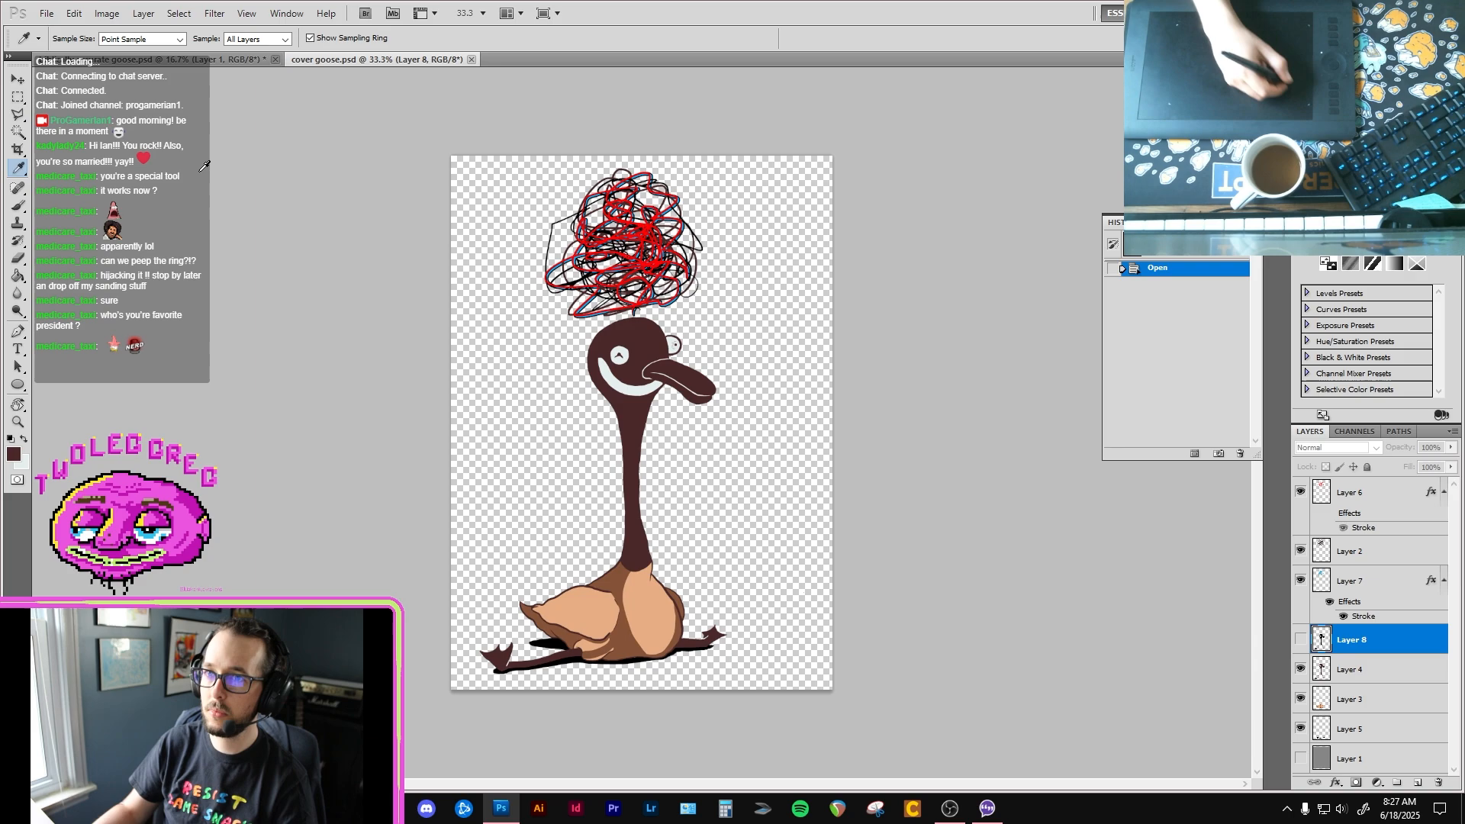
pyautogui.click(228, 64)
pyautogui.press('b')
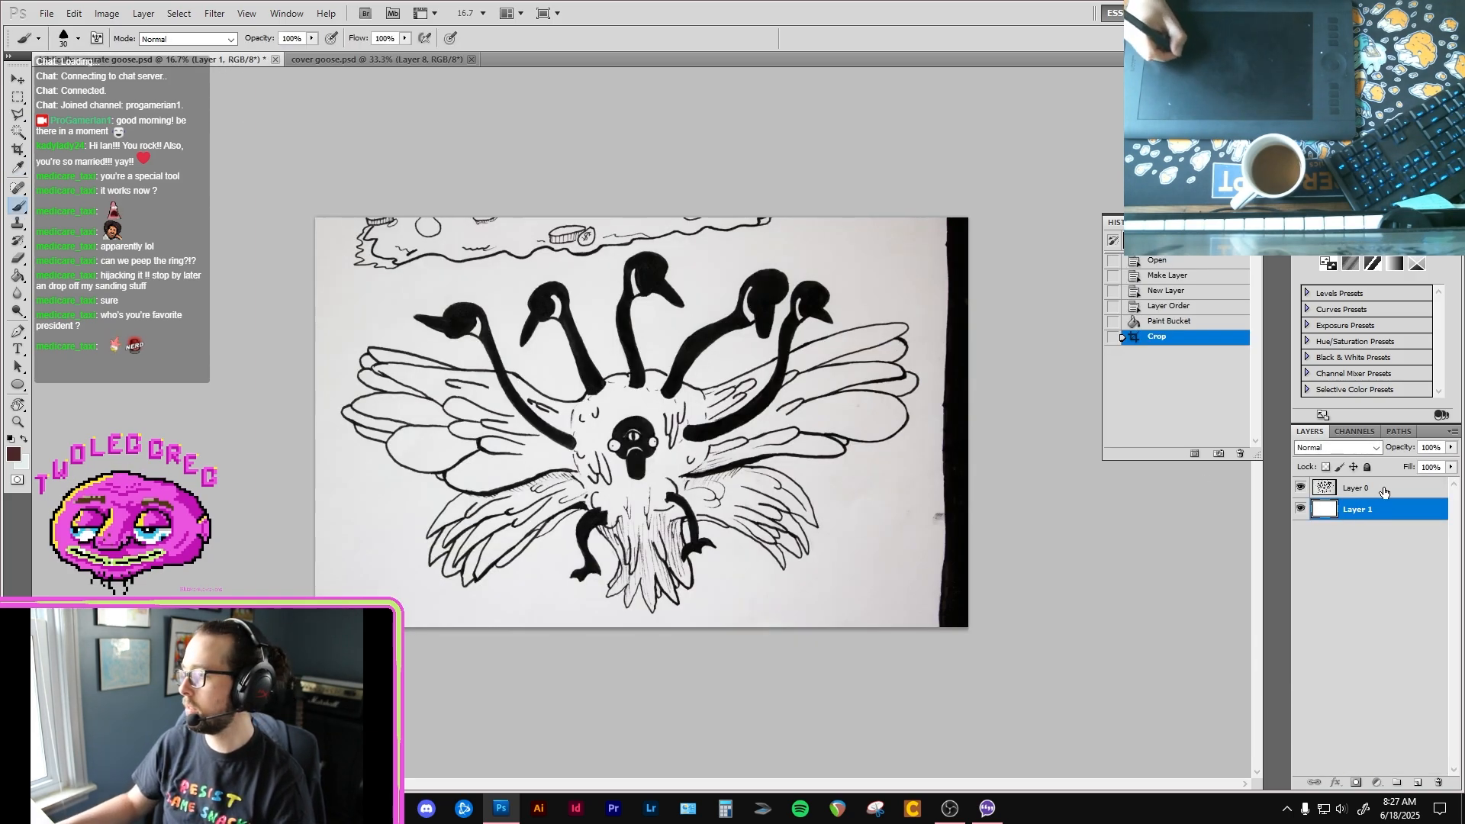
# Step: Lower the opacity of the goose scan layer to 79%
pyautogui.click(1420, 772)
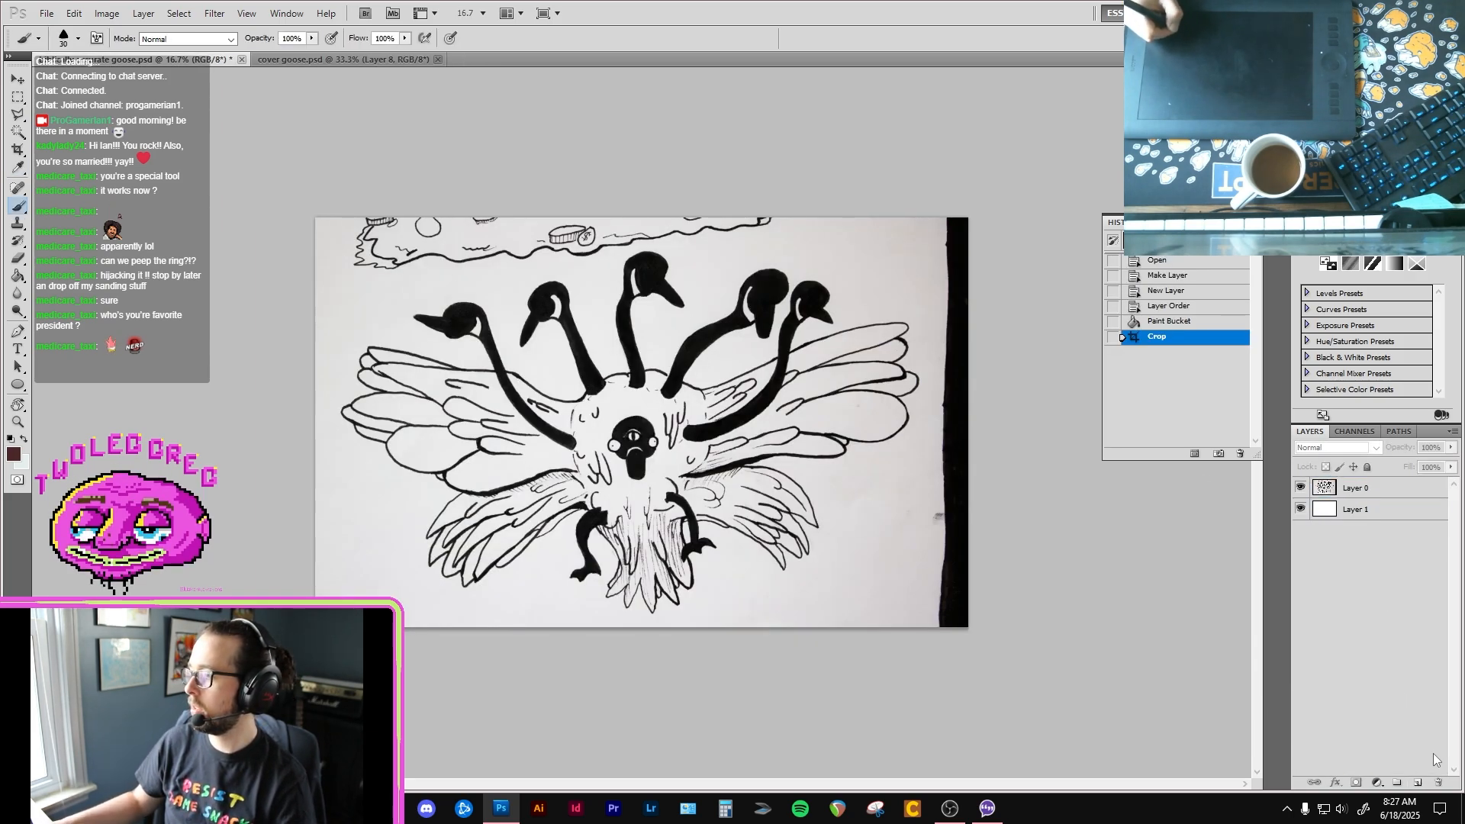
pyautogui.click(1407, 493)
pyautogui.click(1450, 447)
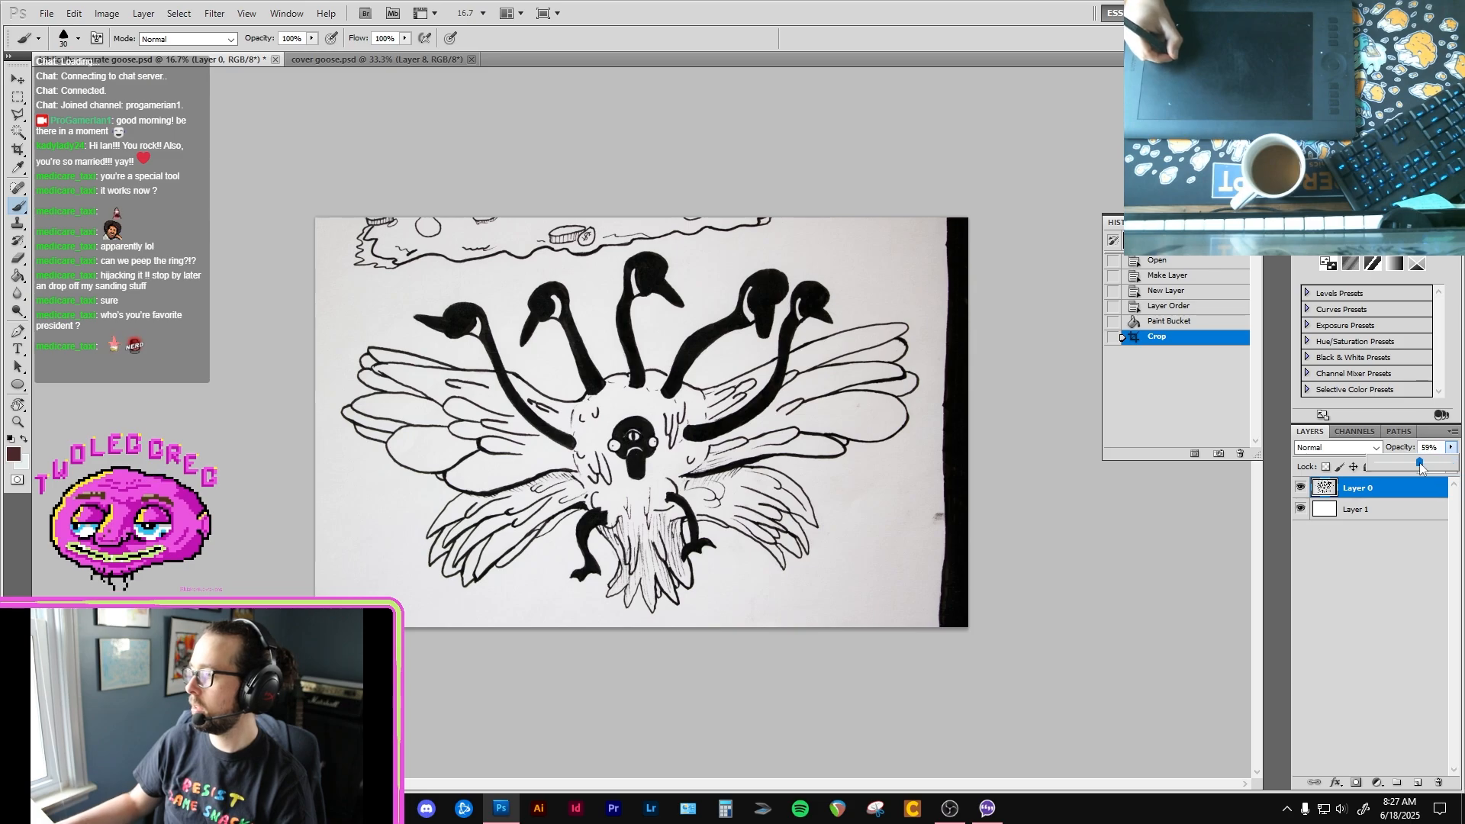
pyautogui.click(1419, 462)
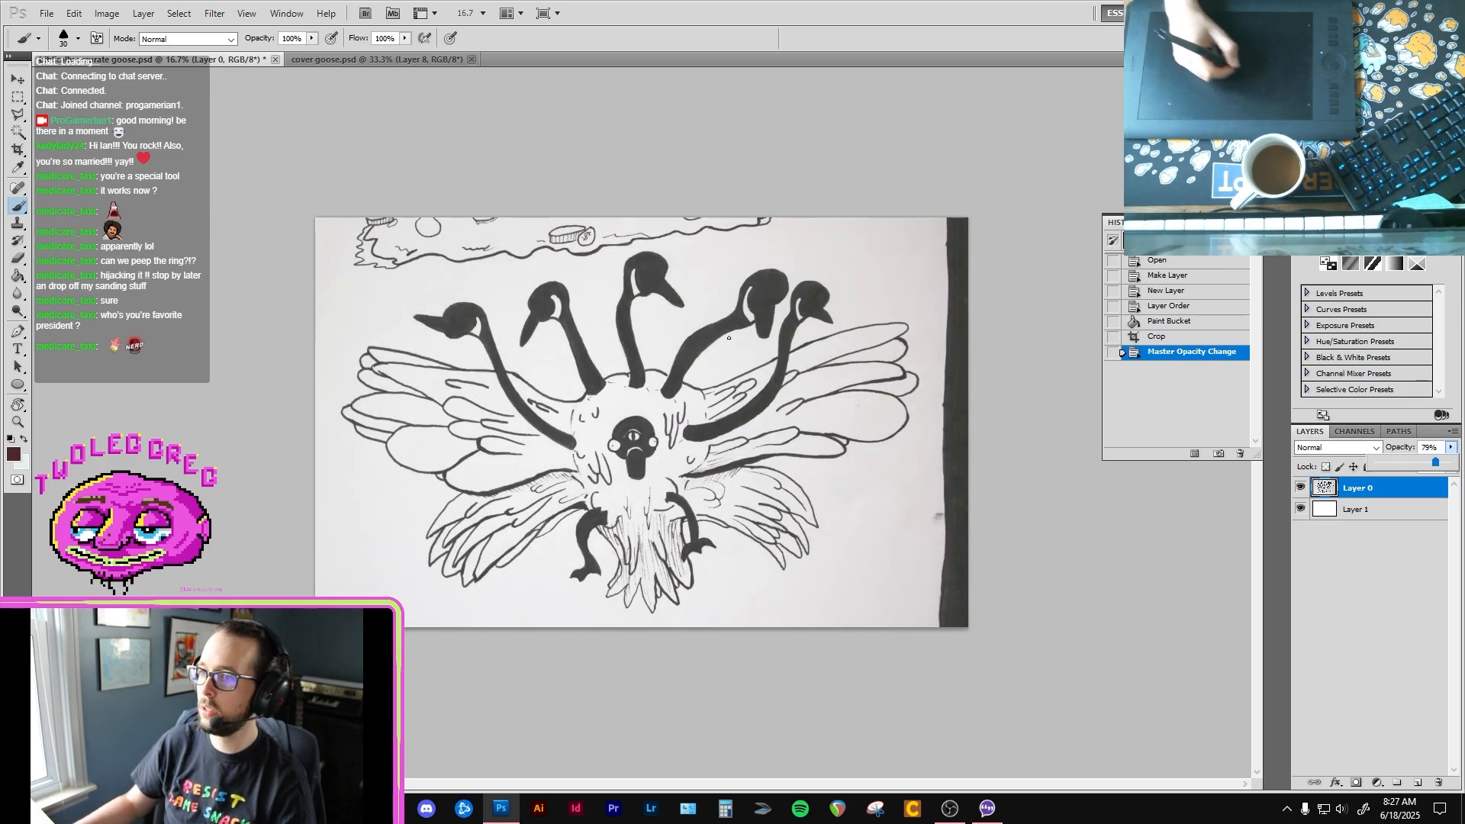
# Step: Apply a Perspective transform to the goose scan layer, widening its lower edge slightly to a layer width of 101.55%
pyautogui.press('v')
pyautogui.click(107, 13)
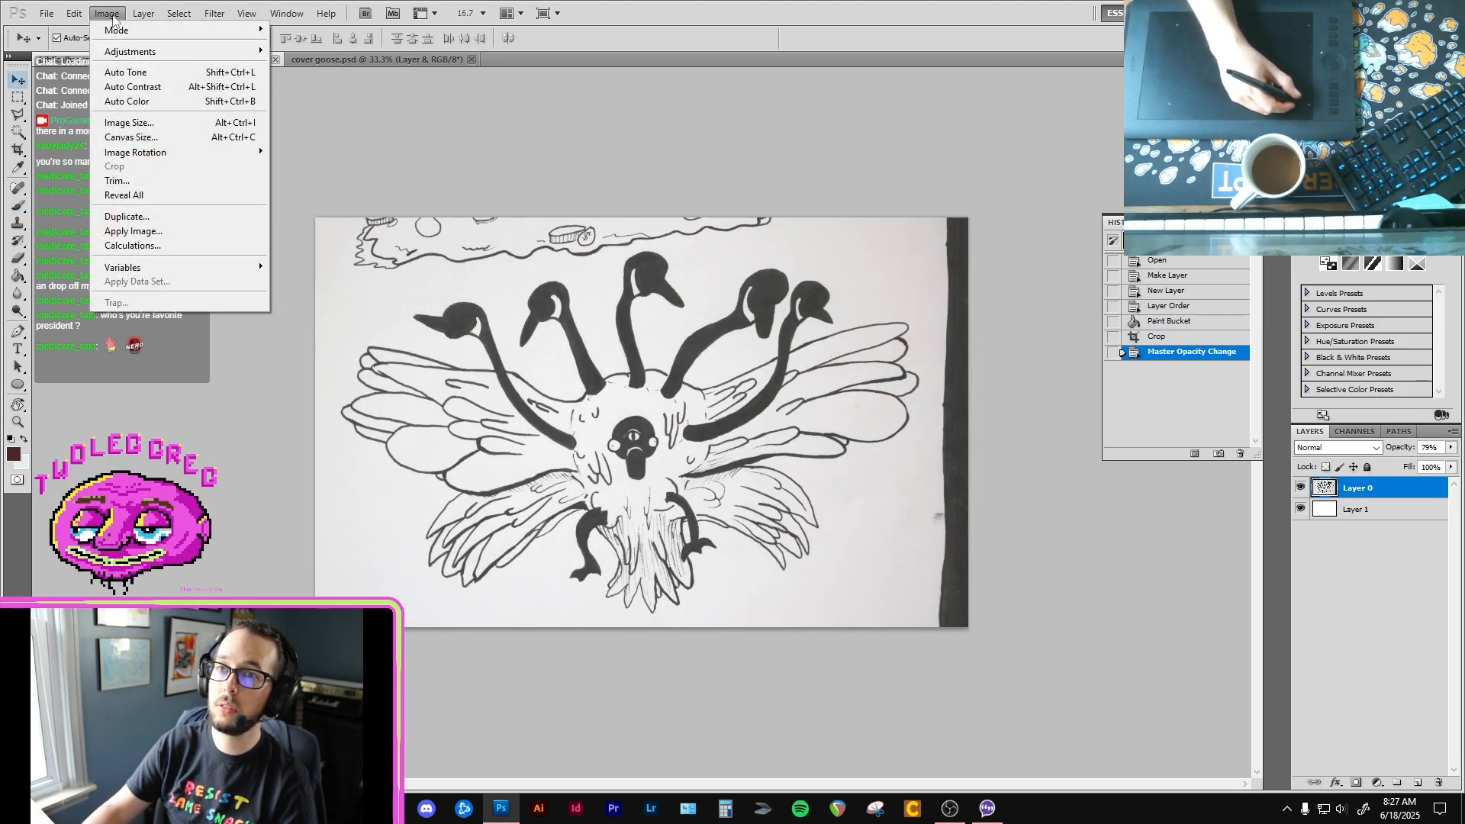
pyautogui.moveTo(158, 47)
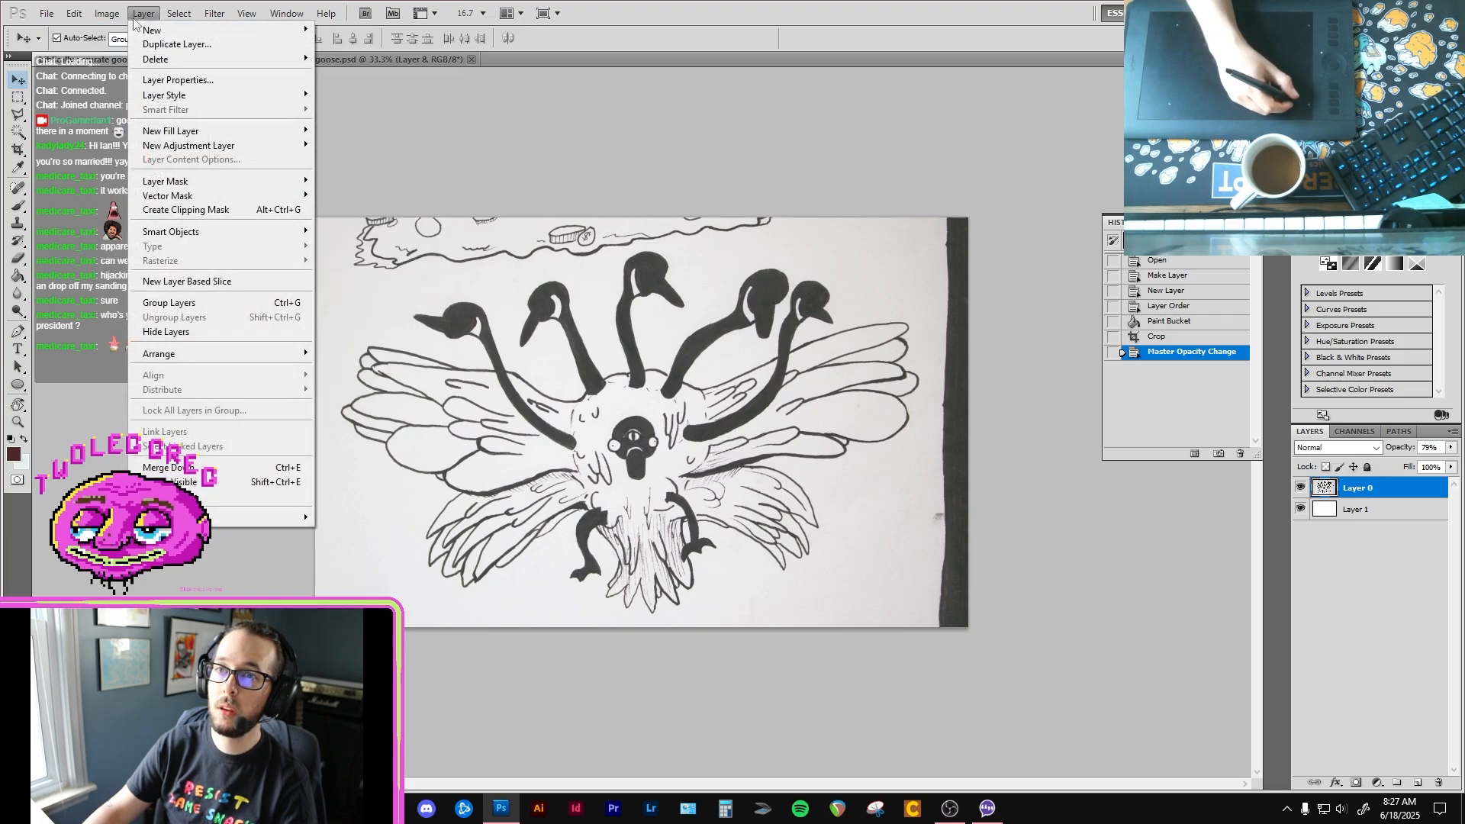
pyautogui.moveTo(74, 14)
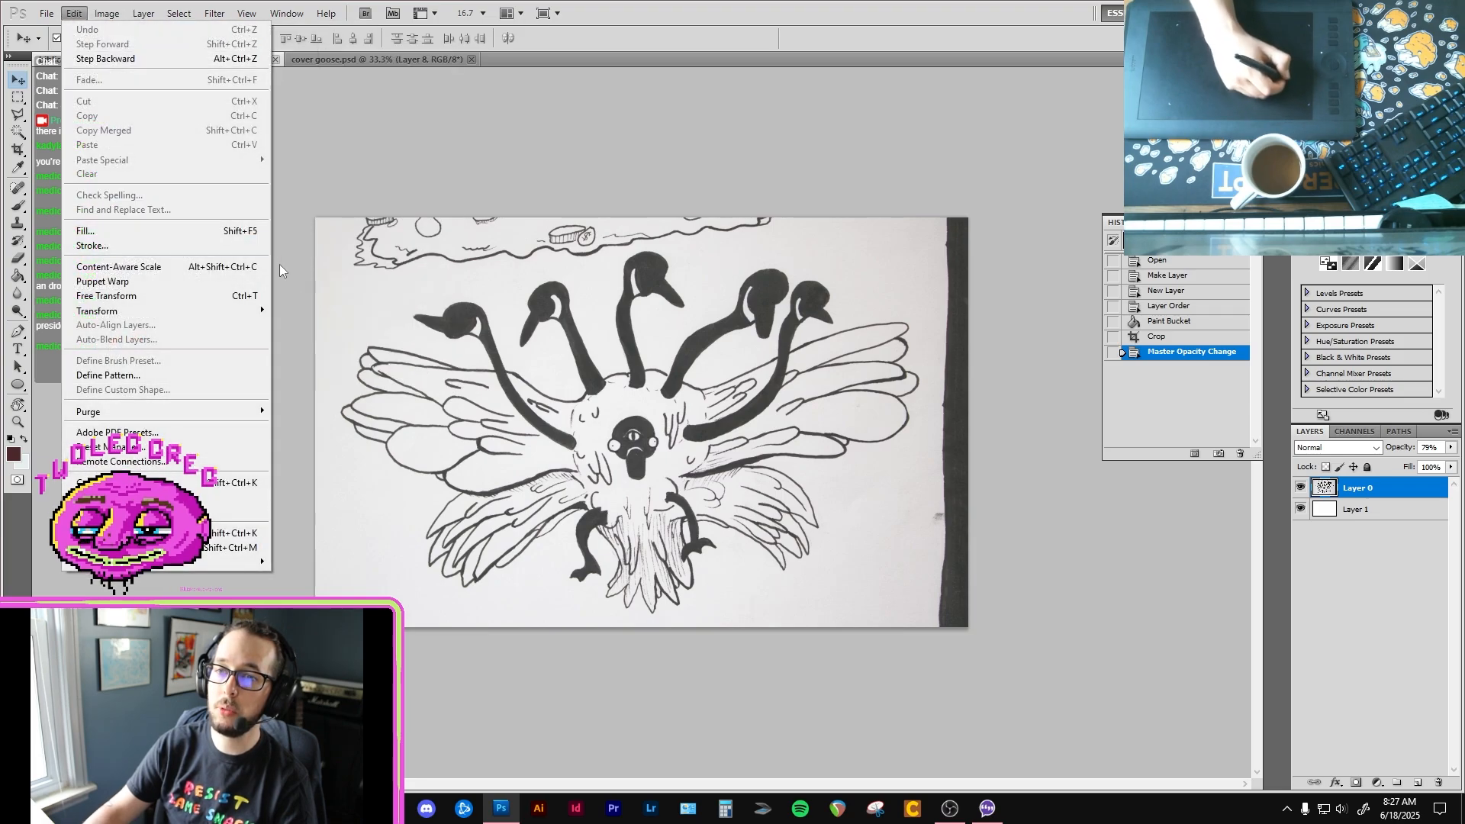
pyautogui.moveTo(255, 310)
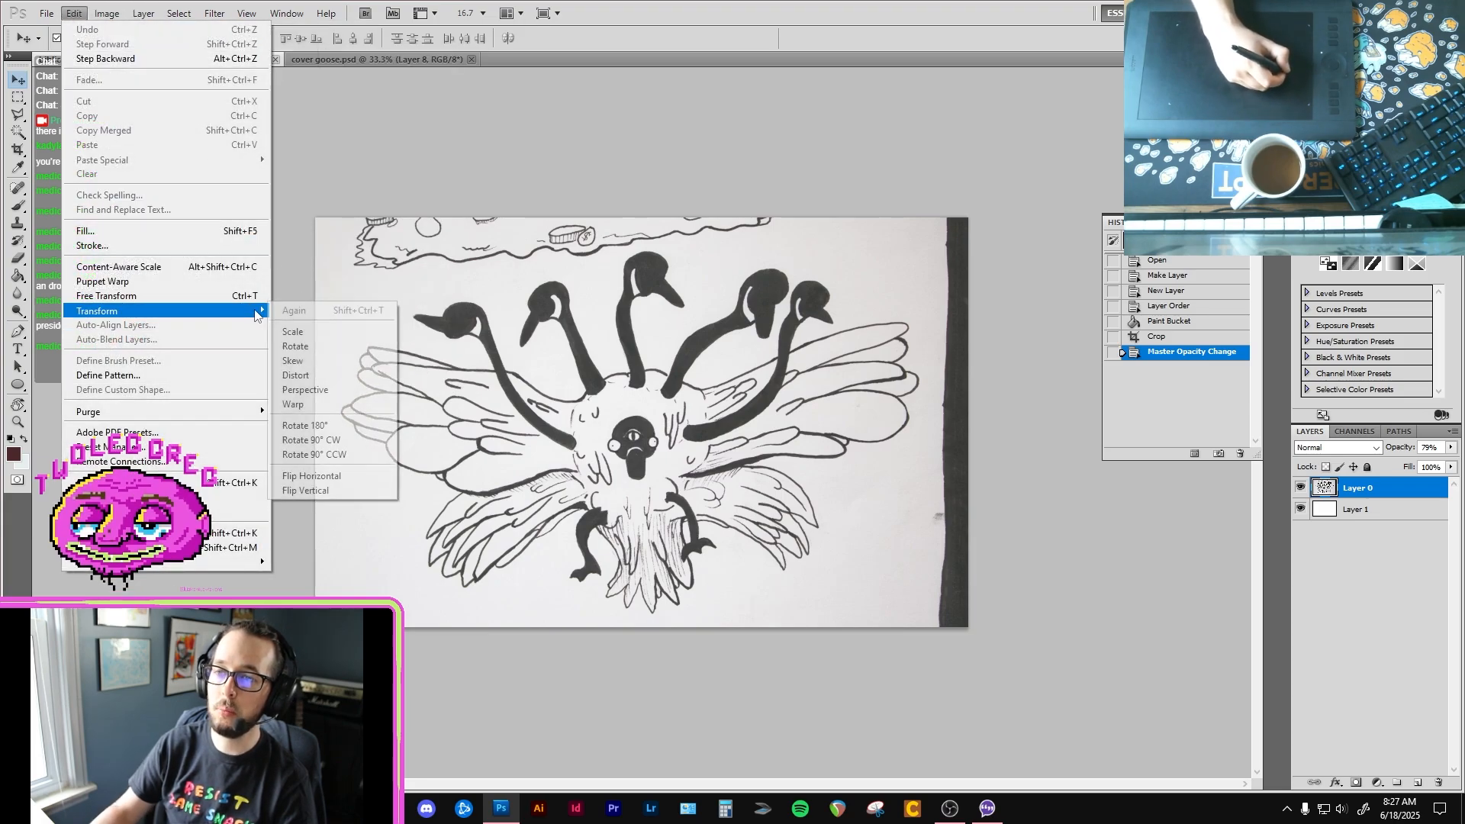
pyautogui.click(345, 392)
pyautogui.moveTo(969, 631); pyautogui.dragTo(974, 630)
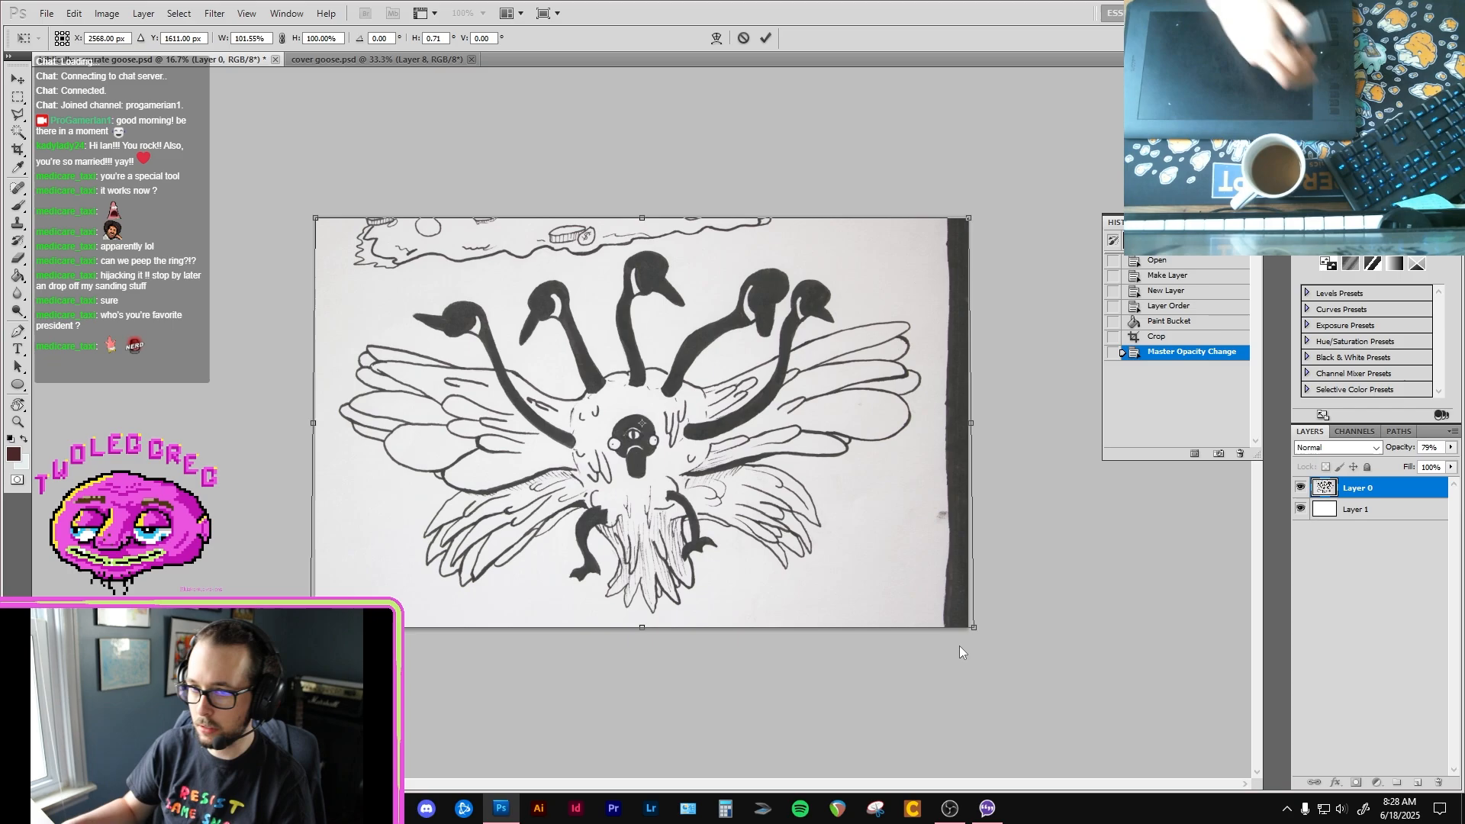
pyautogui.press('Return')
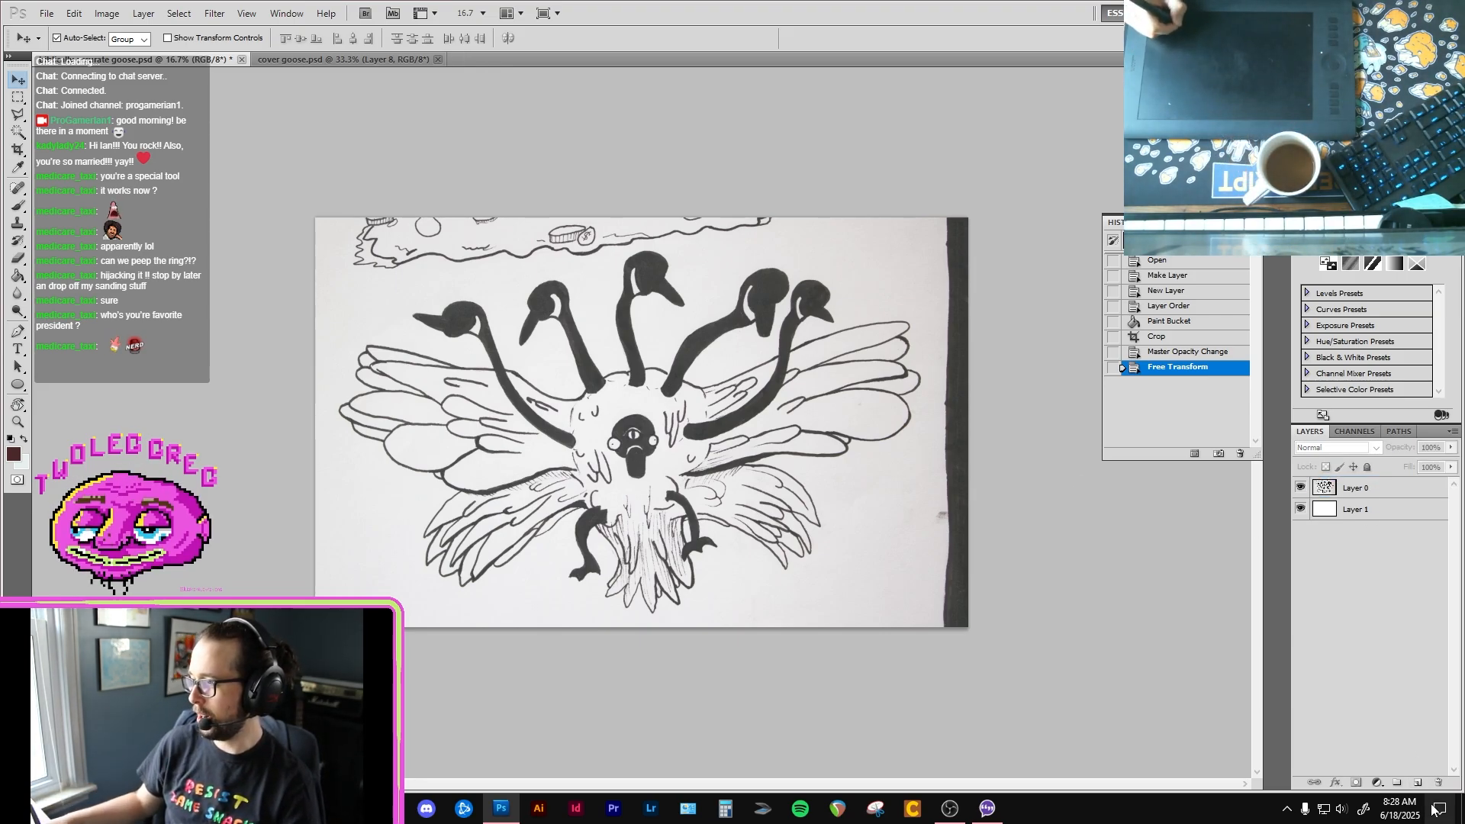
# Step: Add a new layer above the goose scan, fade the scan layer to a light grey tracing guide, and make the new layer active
pyautogui.click(1417, 782)
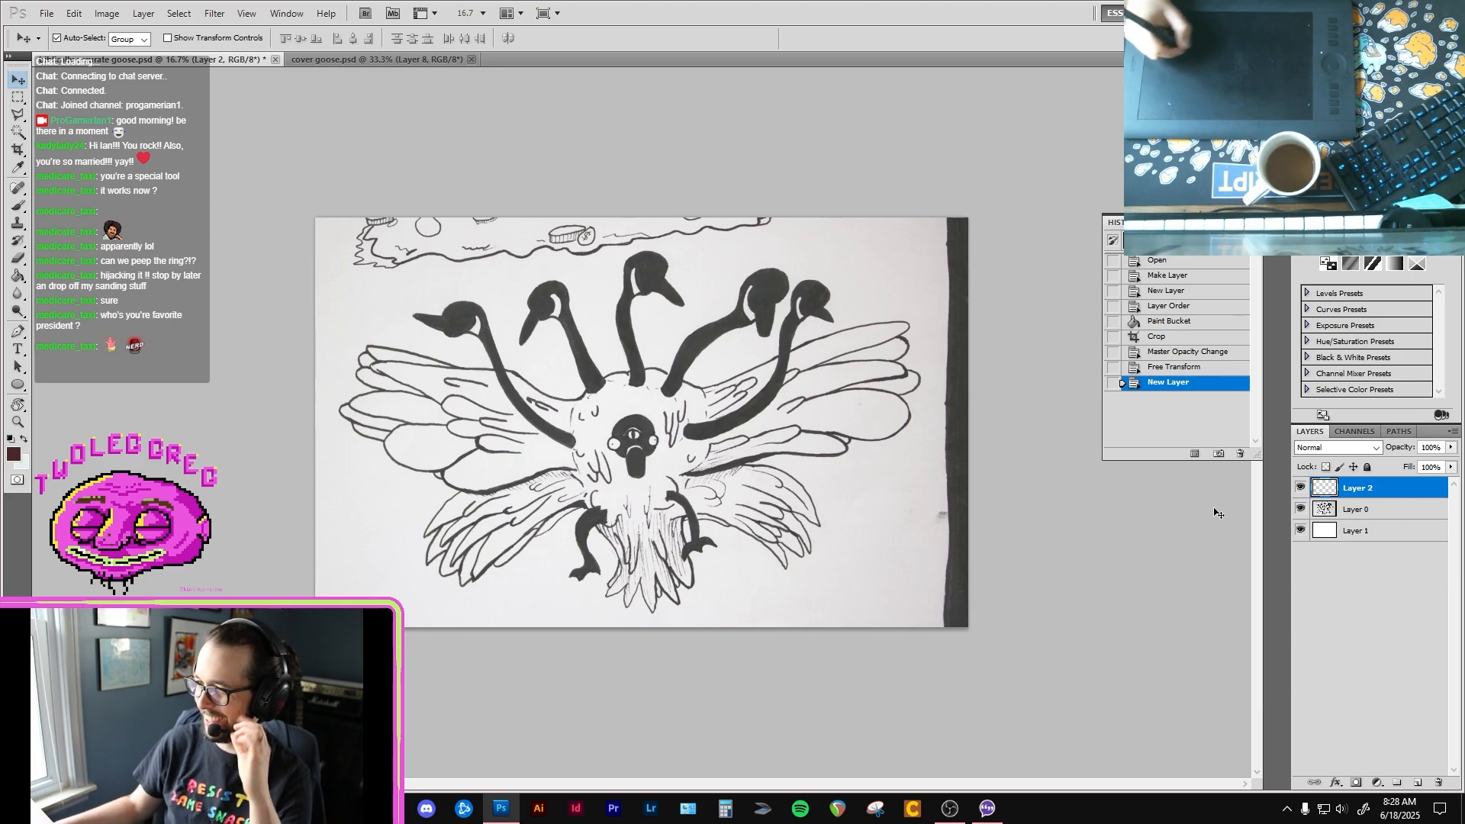
pyautogui.press('b')
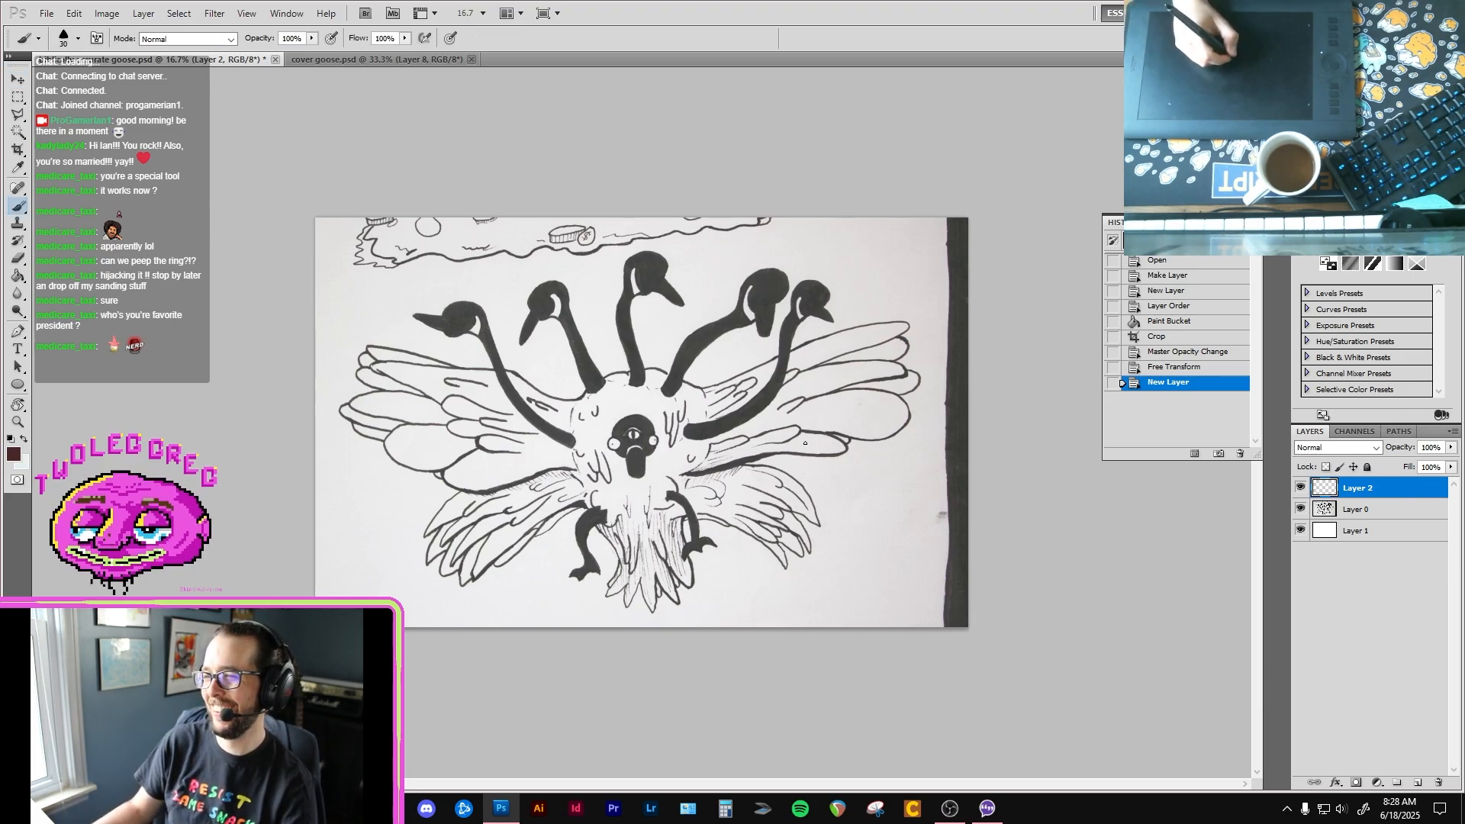
pyautogui.hotkey('ctrl', '+')
pyautogui.hotkey('ctrl', '+')
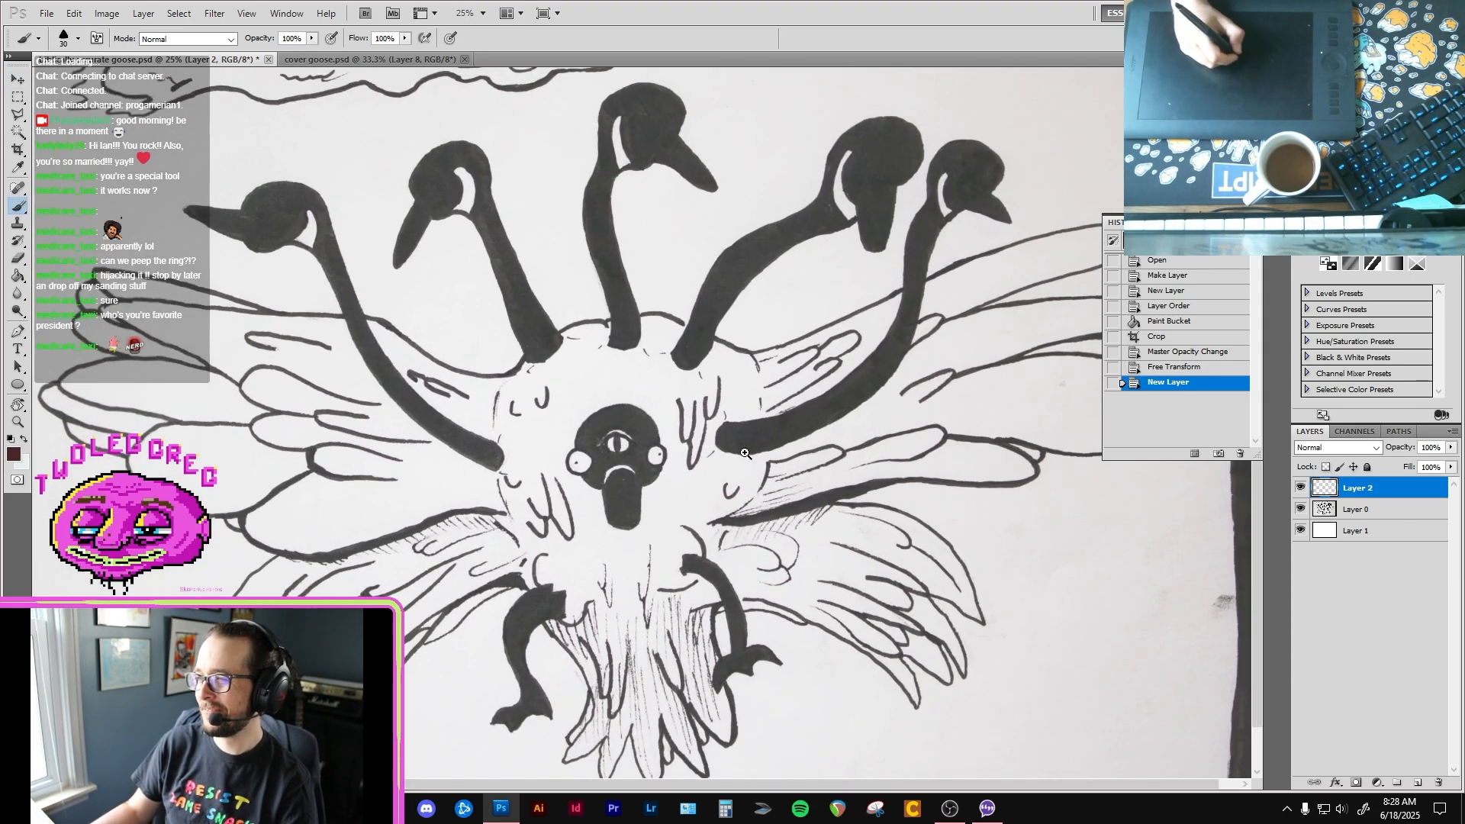
pyautogui.moveTo(770, 425)
pyautogui.mouseDown()
pyautogui.moveTo(687, 465)
pyautogui.moveTo(698, 453)
pyautogui.moveTo(683, 448)
pyautogui.mouseUp()
pyautogui.hotkey('ctrl', '+')
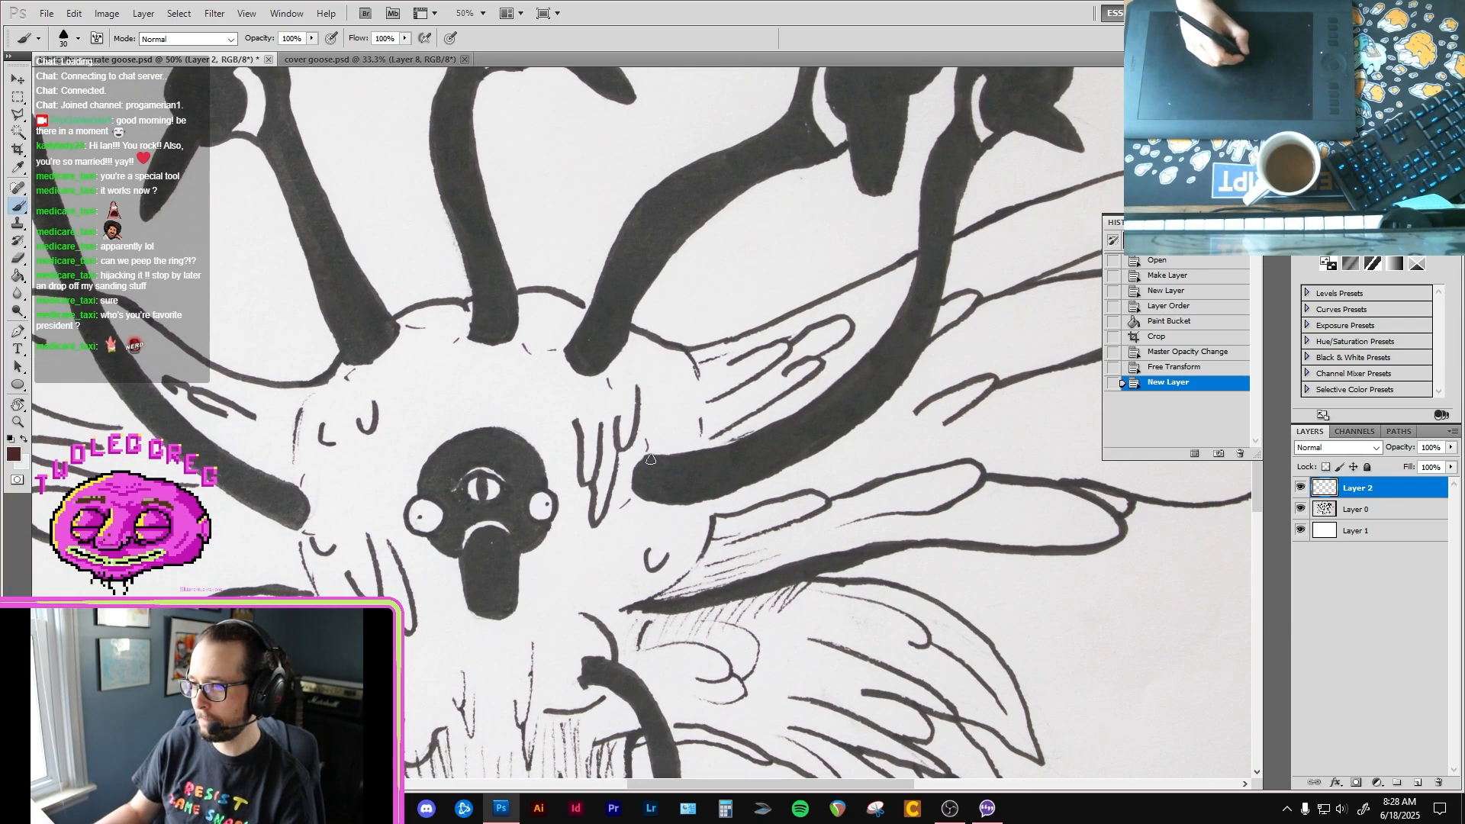
pyautogui.click(1380, 516)
pyautogui.moveTo(1450, 448); pyautogui.dragTo(1407, 461)
pyautogui.click(1392, 494)
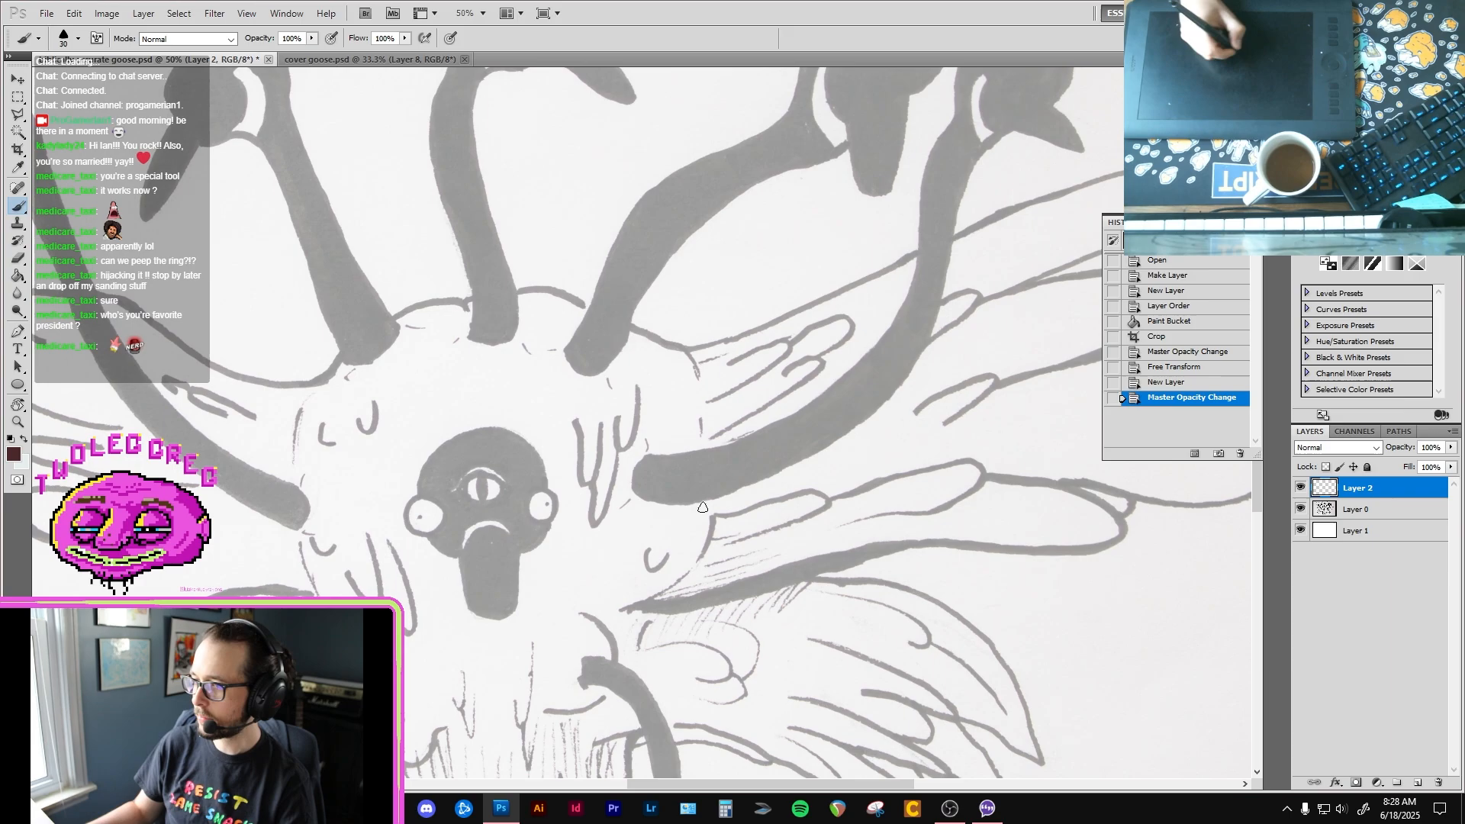
# Step: Ink the outer edge of the rightmost goose neck in dark brown, from its rounded base on the body up to the beak
pyautogui.moveTo(639, 463)
pyautogui.mouseDown()
pyautogui.moveTo(643, 460)
pyautogui.moveTo(635, 491)
pyautogui.moveTo(685, 501)
pyautogui.moveTo(833, 436)
pyautogui.mouseUp()
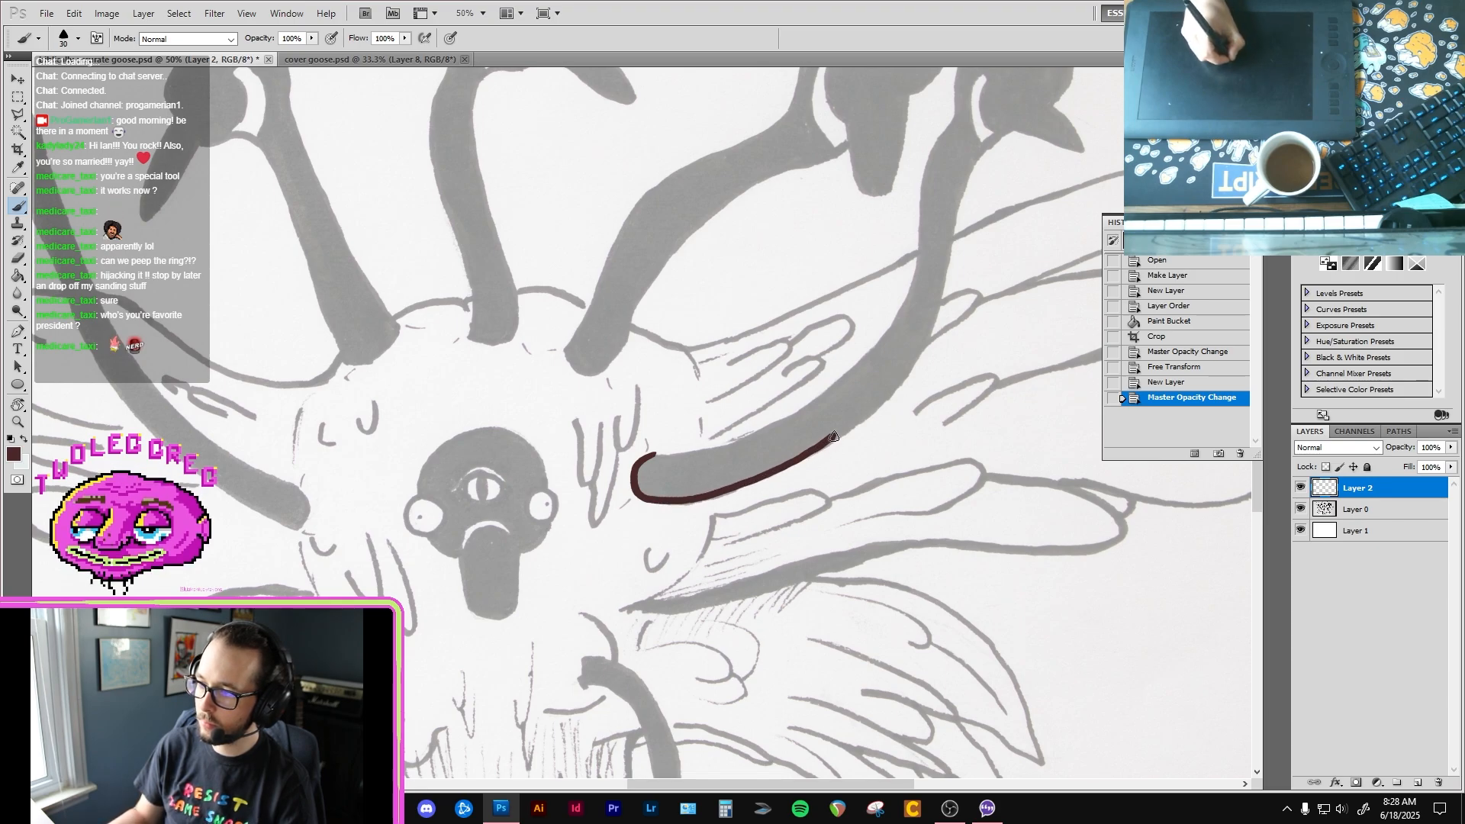
pyautogui.moveTo(893, 391); pyautogui.dragTo(901, 381)
pyautogui.keyDown('ctrl'); pyautogui.click(890, 412); pyautogui.keyUp('ctrl')
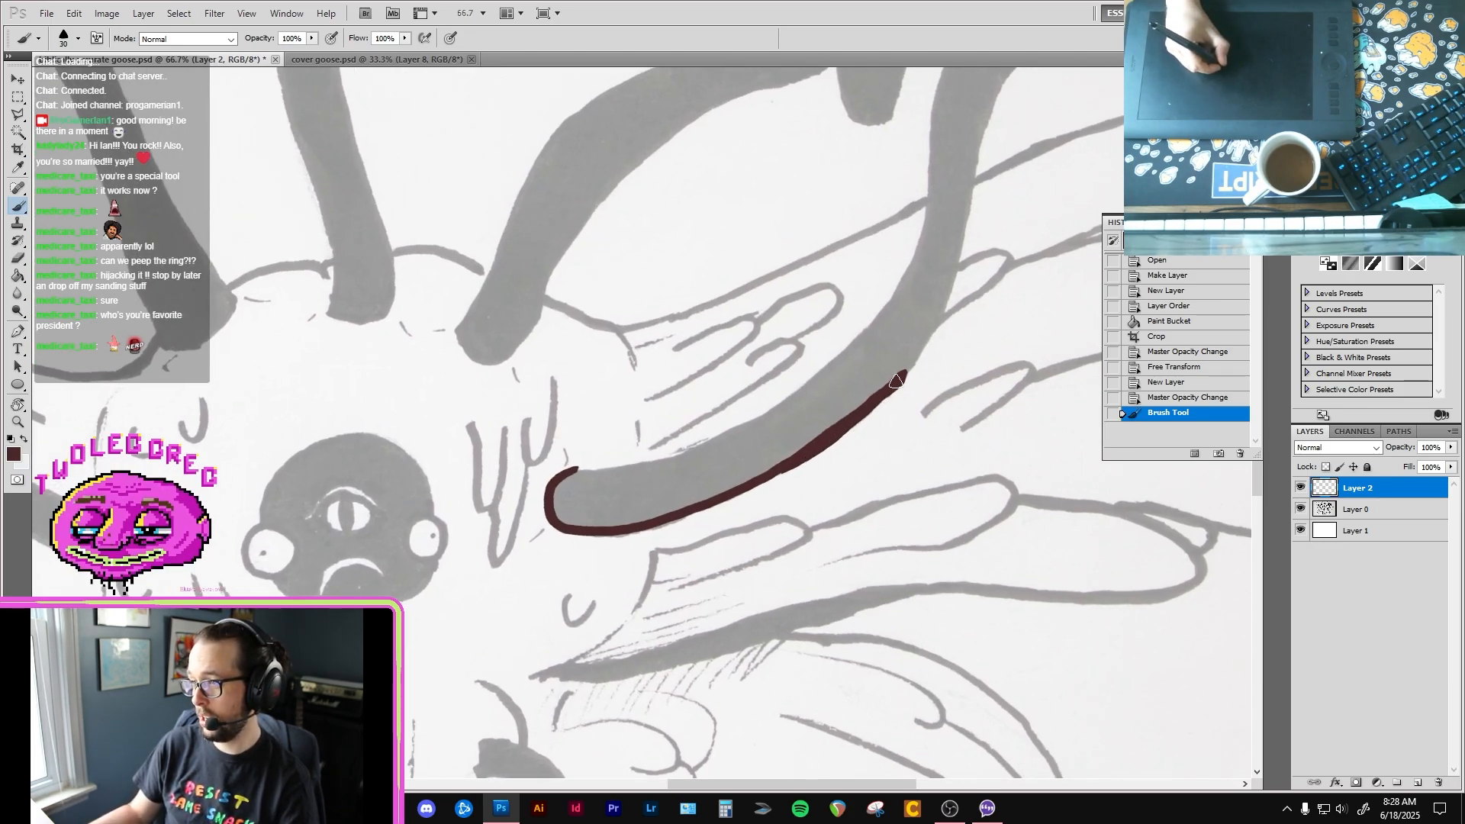
pyautogui.moveTo(918, 349); pyautogui.dragTo(944, 307)
pyautogui.scroll(4, 915, 343)
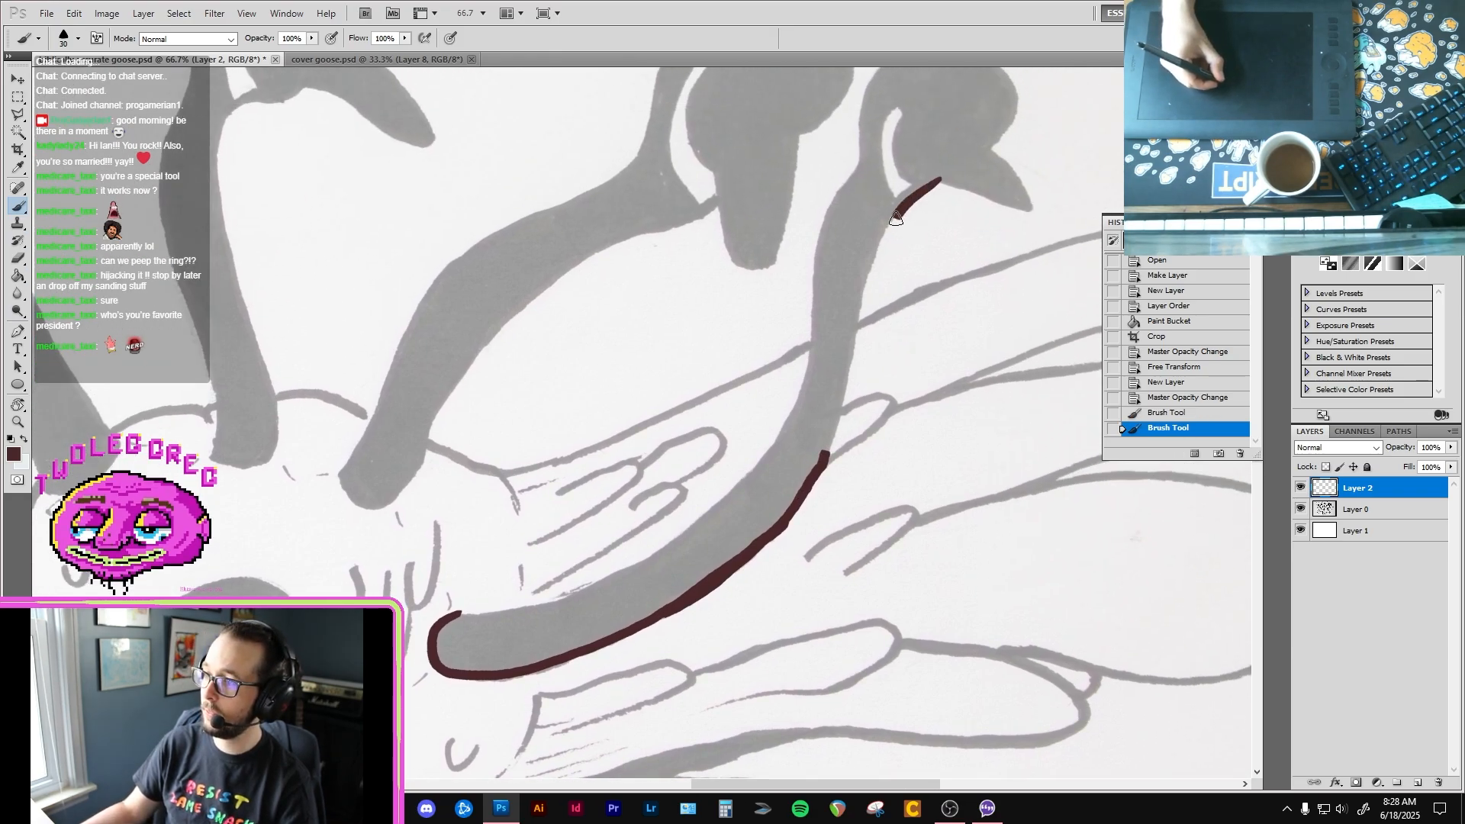
pyautogui.moveTo(895, 219); pyautogui.dragTo(799, 510)
# Step: Trim the uneven bend in the neck's outer line with the Eraser and re-ink it as a smooth curve
pyautogui.press('e')
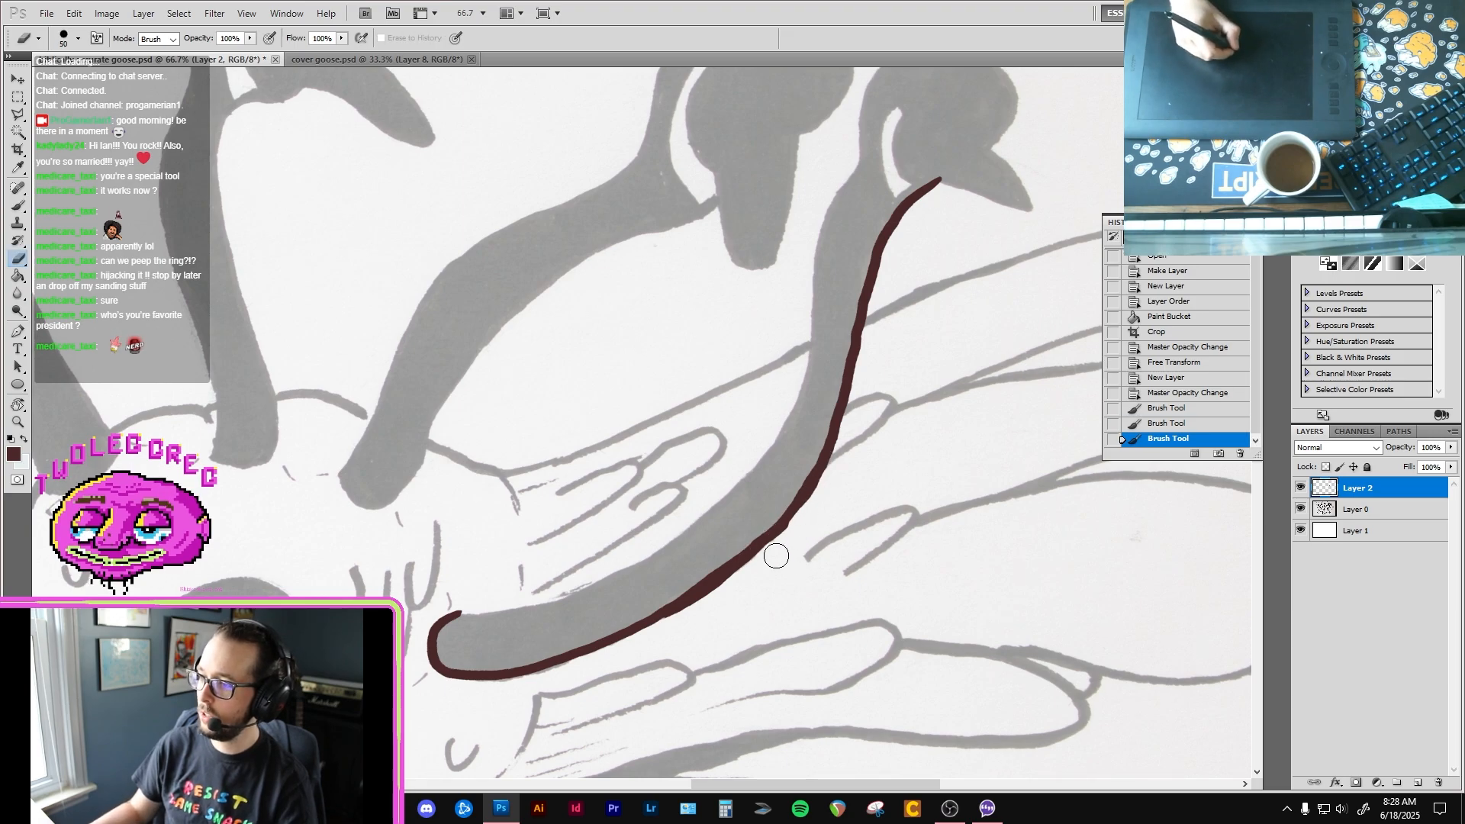
pyautogui.scroll(1, 784, 527)
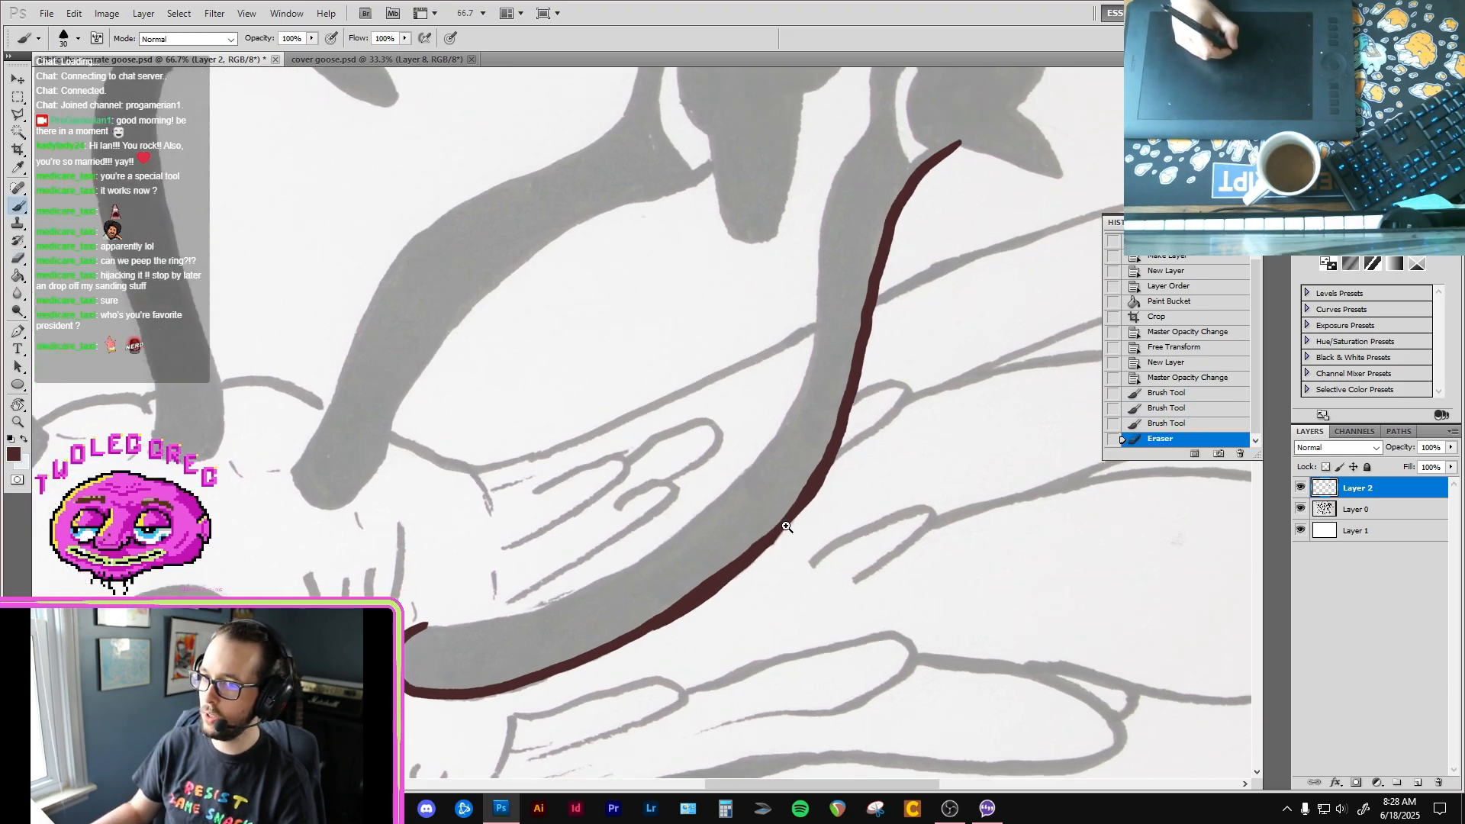
pyautogui.moveTo(756, 562); pyautogui.dragTo(673, 608)
pyautogui.moveTo(736, 572); pyautogui.dragTo(814, 494)
# Step: Ink the inner edge of the rightmost neck from its base upward and around the crown of the head, undoing faulty strokes
pyautogui.moveTo(430, 614); pyautogui.dragTo(551, 507)
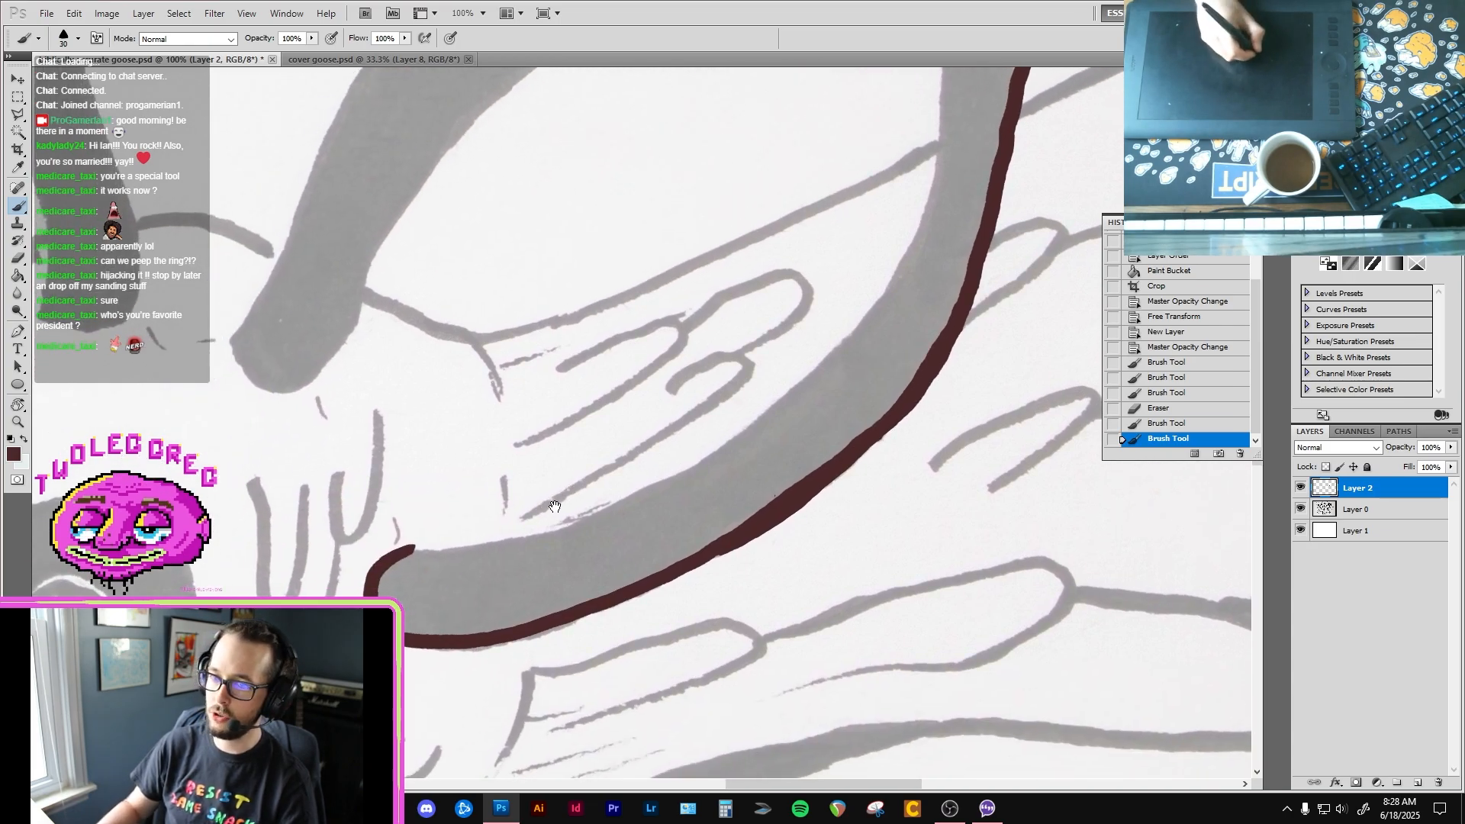
pyautogui.moveTo(420, 547)
pyautogui.mouseDown()
pyautogui.moveTo(494, 537)
pyautogui.moveTo(661, 473)
pyautogui.mouseUp()
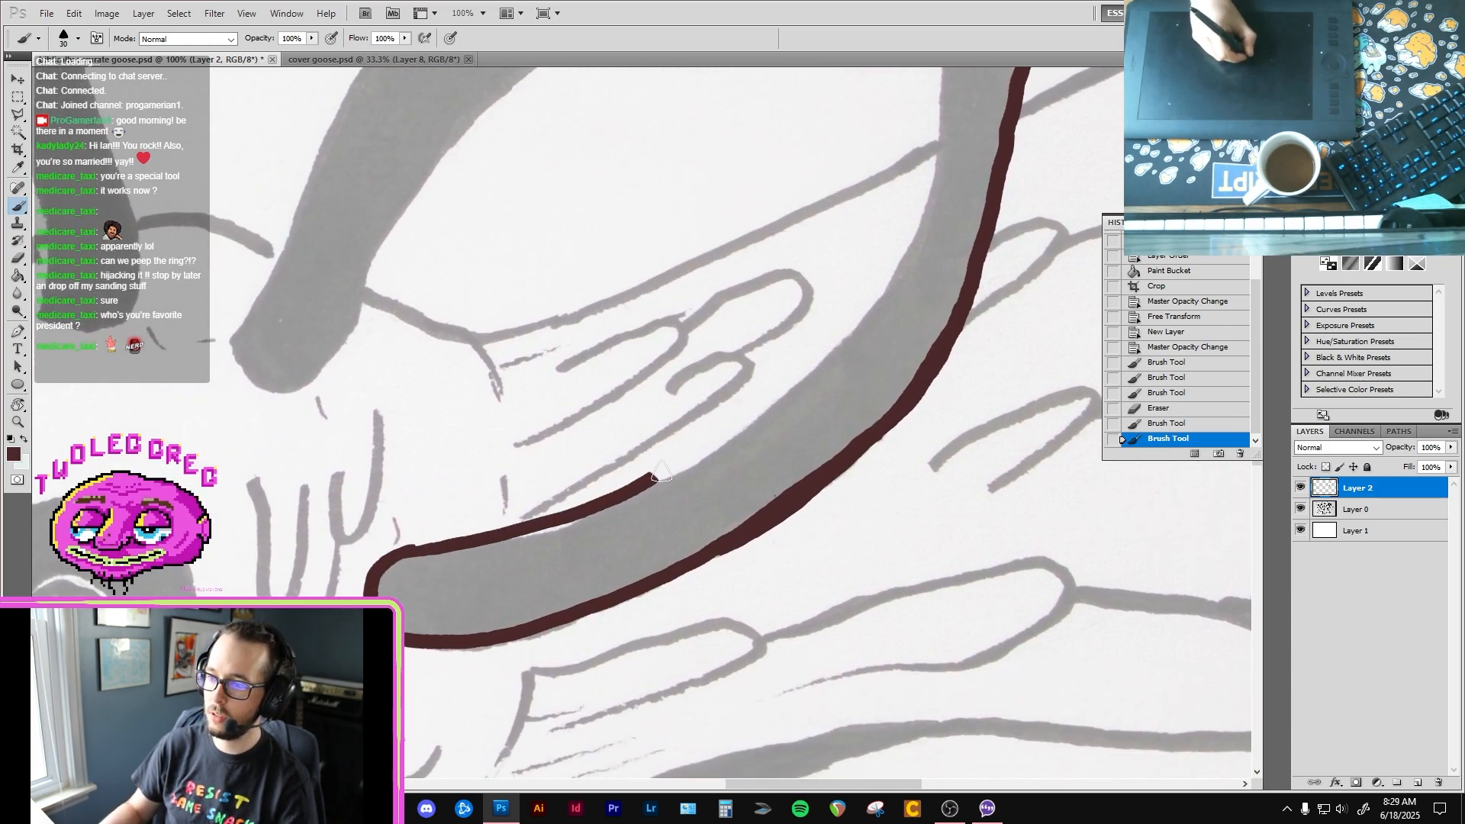
pyautogui.hotkey('ctrl', 'alt', 'z')
pyautogui.hotkey('ctrl', 'alt', 'z')
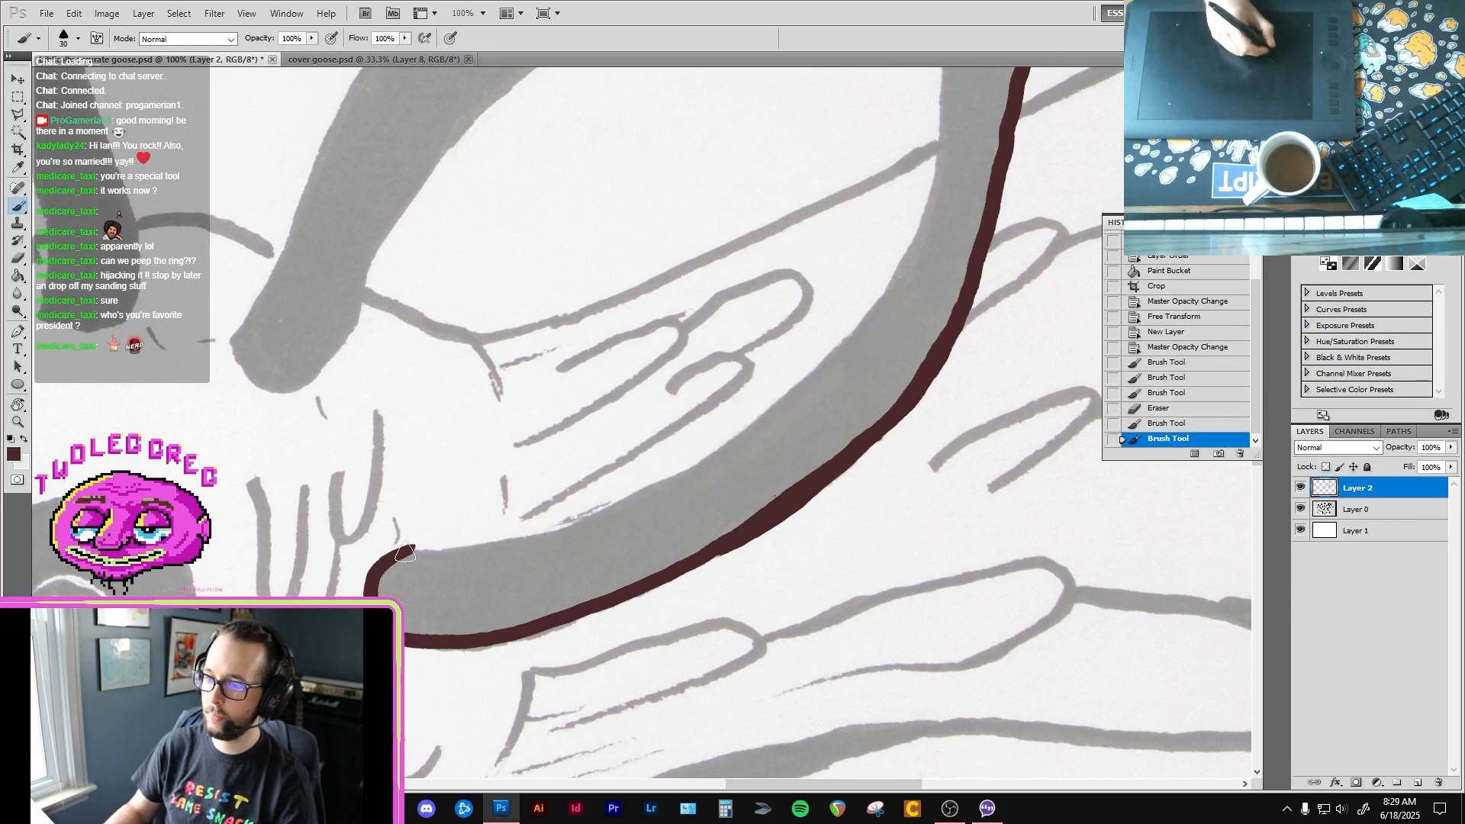
pyautogui.moveTo(402, 552); pyautogui.dragTo(488, 541)
pyautogui.hotkey('ctrl', 'alt', 'z')
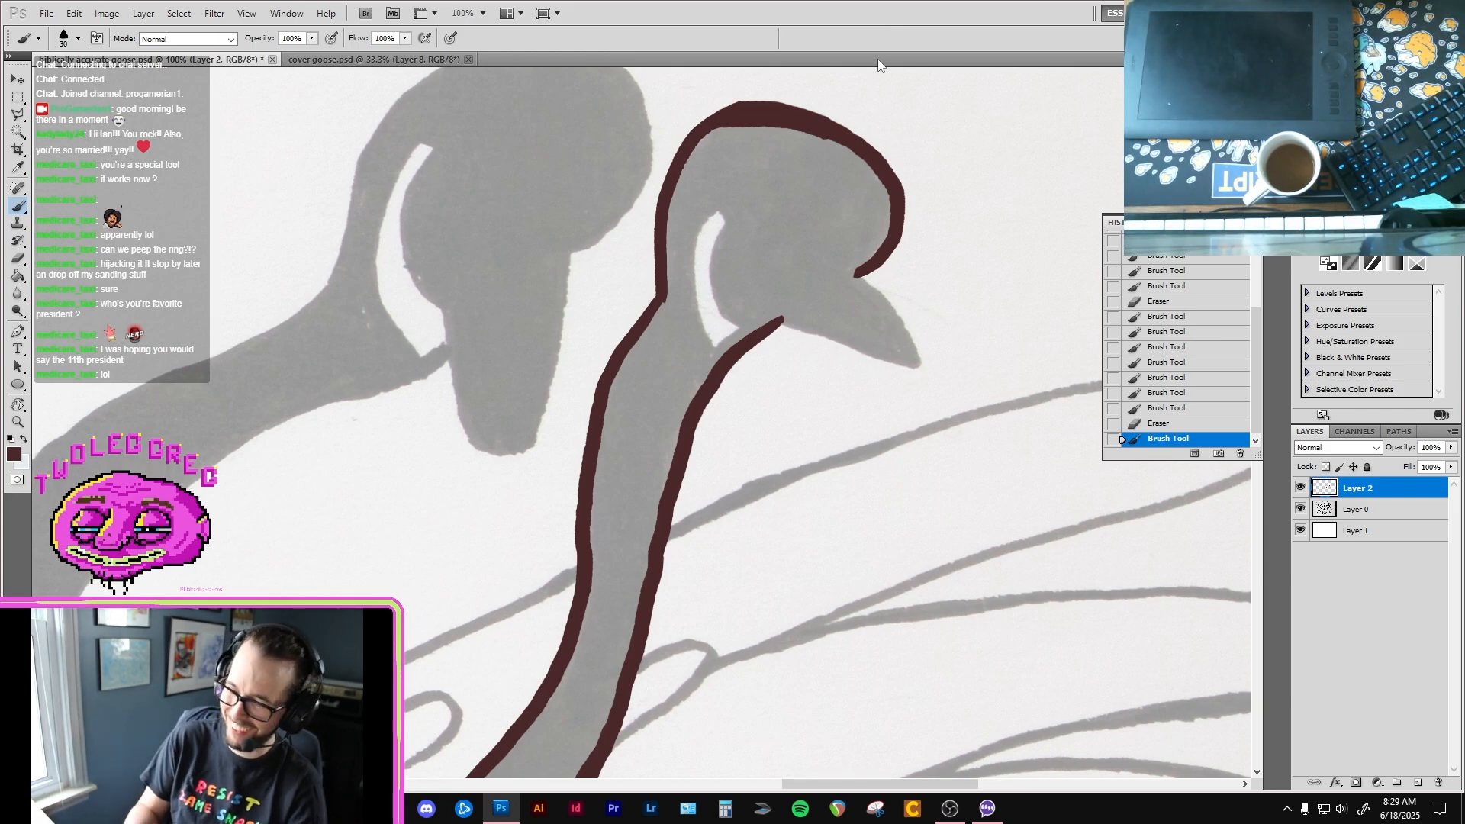
# Step: Clean up the line end at the throat and ink the lower and upper edges of the rightmost goose's beak to a closed point
pyautogui.press('e')
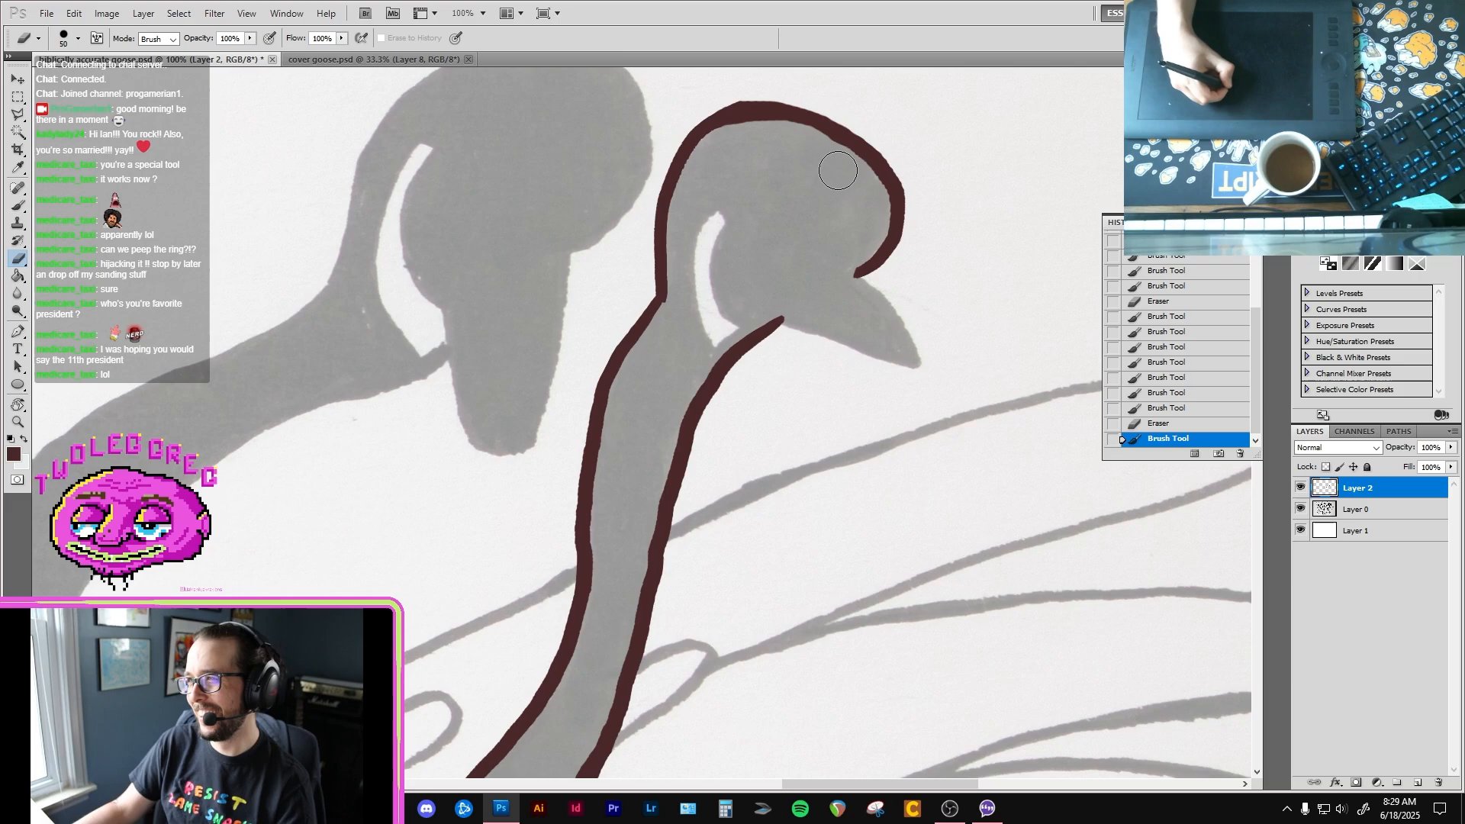
pyautogui.press('e')
pyautogui.click(780, 319)
pyautogui.press('b')
pyautogui.moveTo(779, 319); pyautogui.dragTo(920, 374)
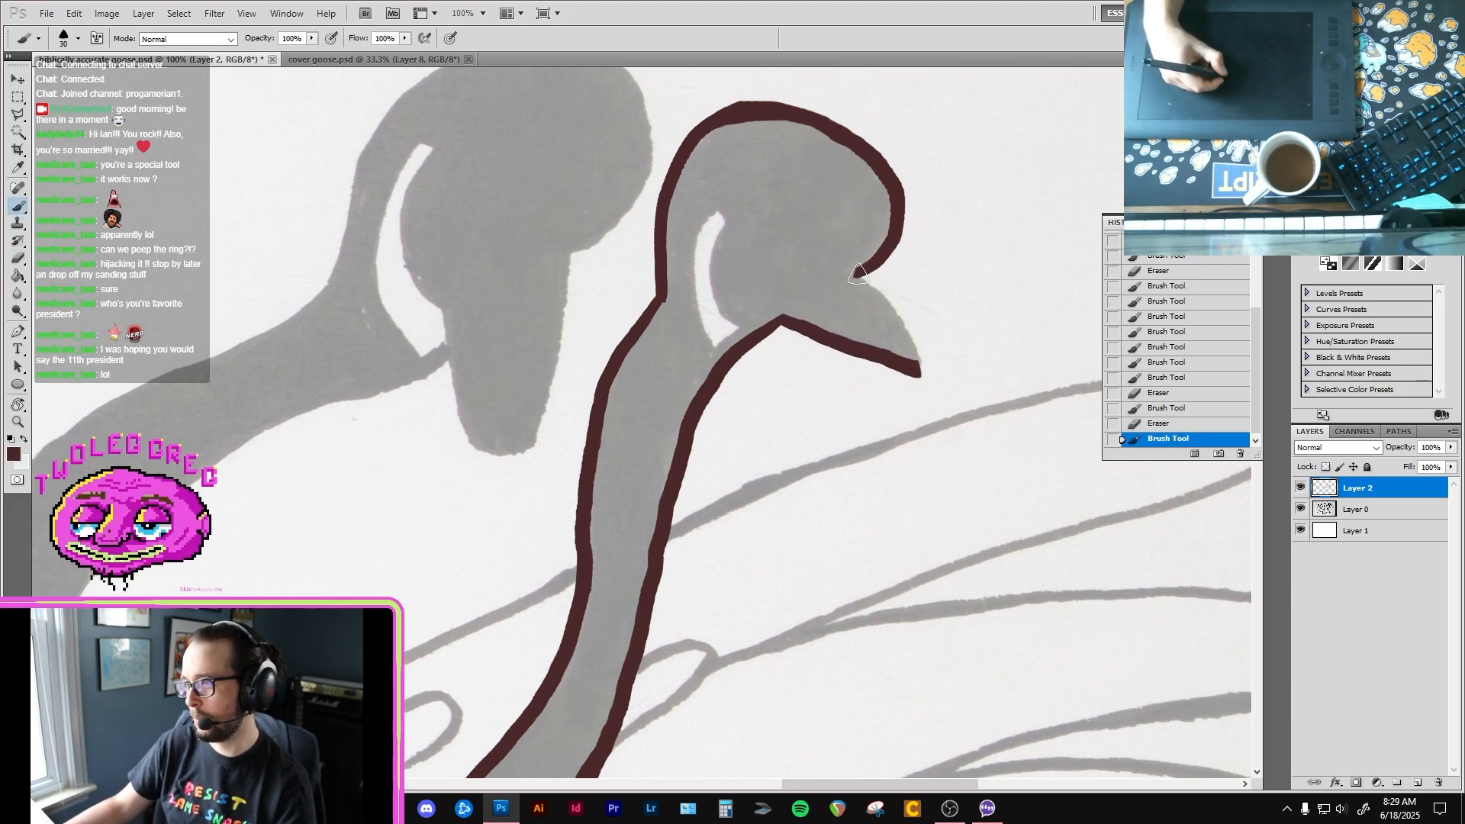
pyautogui.moveTo(854, 274)
pyautogui.mouseDown()
pyautogui.moveTo(900, 321)
pyautogui.moveTo(921, 374)
pyautogui.moveTo(895, 331)
pyautogui.mouseUp()
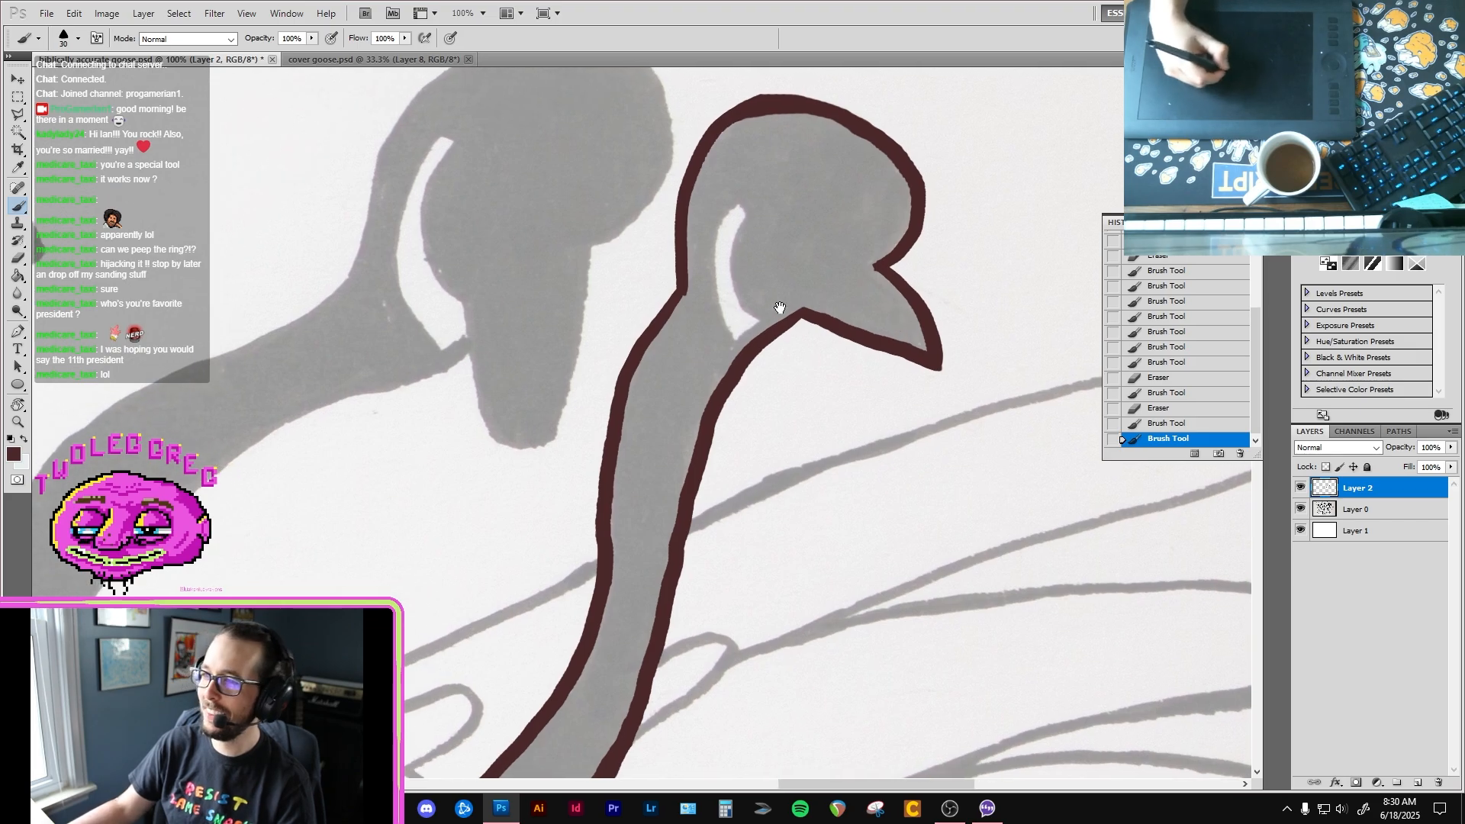
# Step: Reduce the brush size to 15 and outline both sides of the white cheek patch on the rightmost goose head
pyautogui.press('[')
pyautogui.press('[')
pyautogui.press('[')
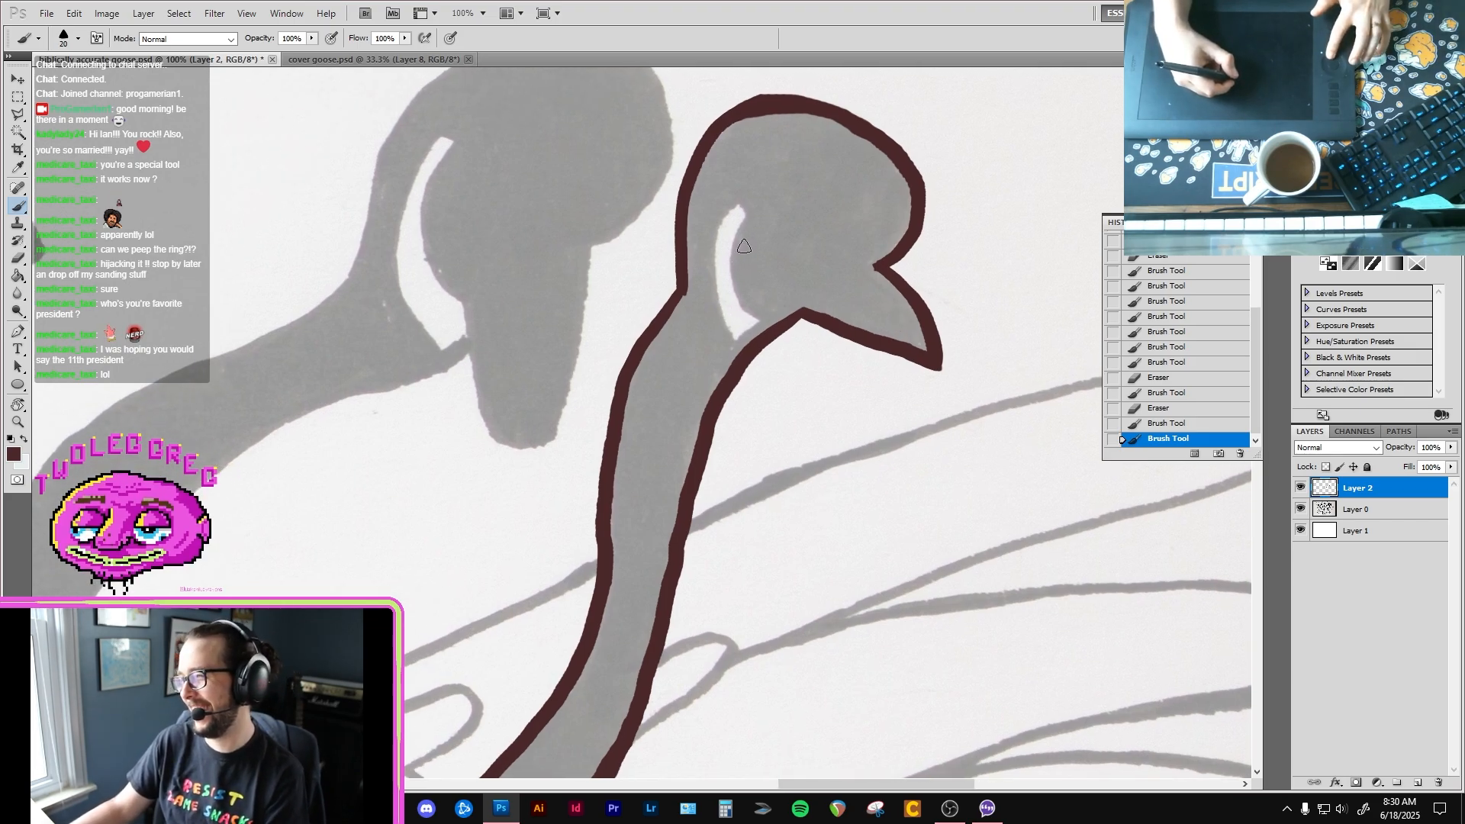
pyautogui.moveTo(743, 222)
pyautogui.mouseDown()
pyautogui.moveTo(735, 263)
pyautogui.moveTo(774, 322)
pyautogui.mouseUp()
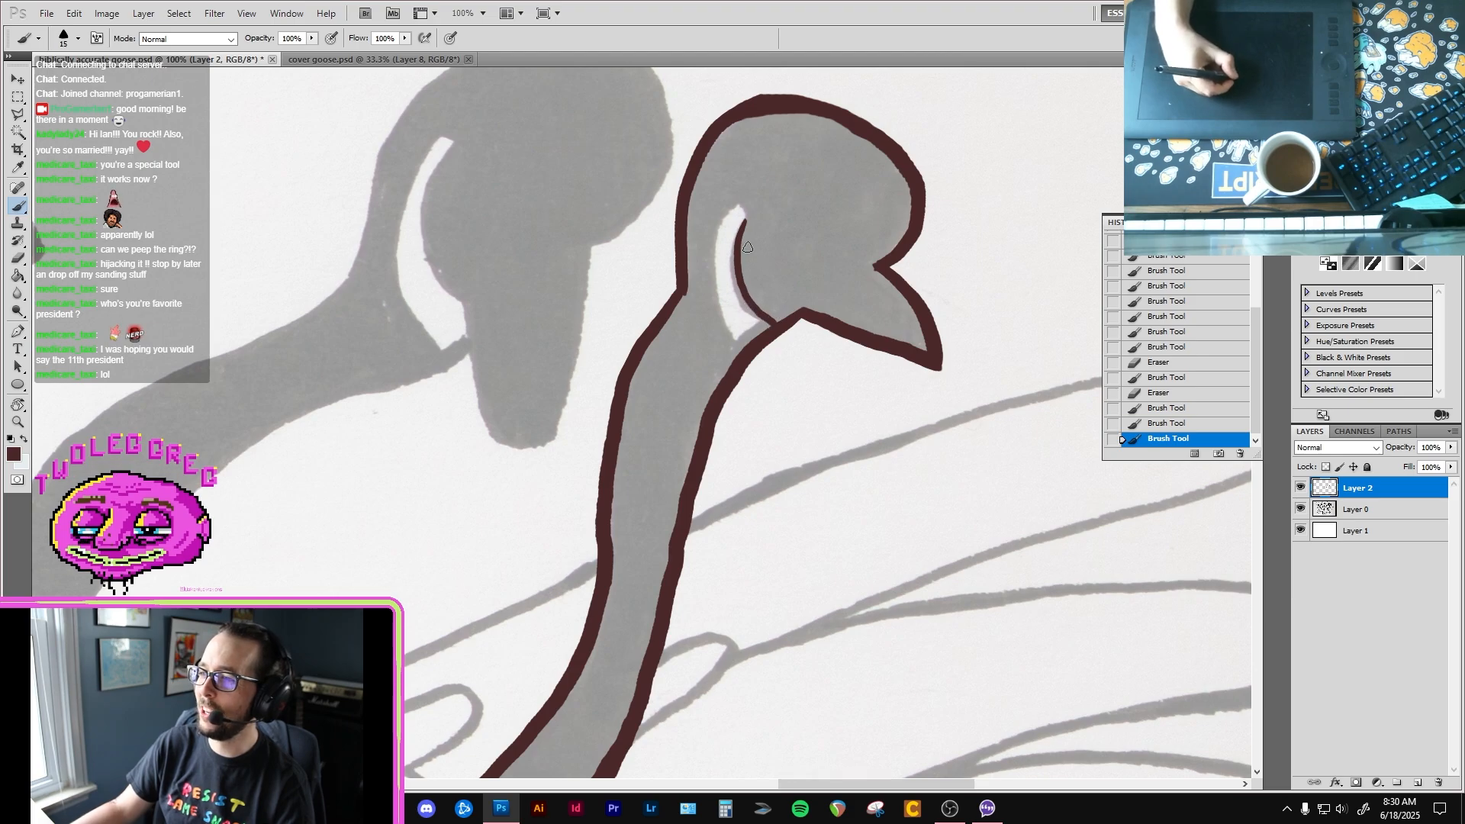
pyautogui.moveTo(745, 223)
pyautogui.mouseDown()
pyautogui.moveTo(732, 204)
pyautogui.moveTo(716, 233)
pyautogui.moveTo(731, 319)
pyautogui.mouseUp()
pyautogui.hotkey('ctrl', 'z')
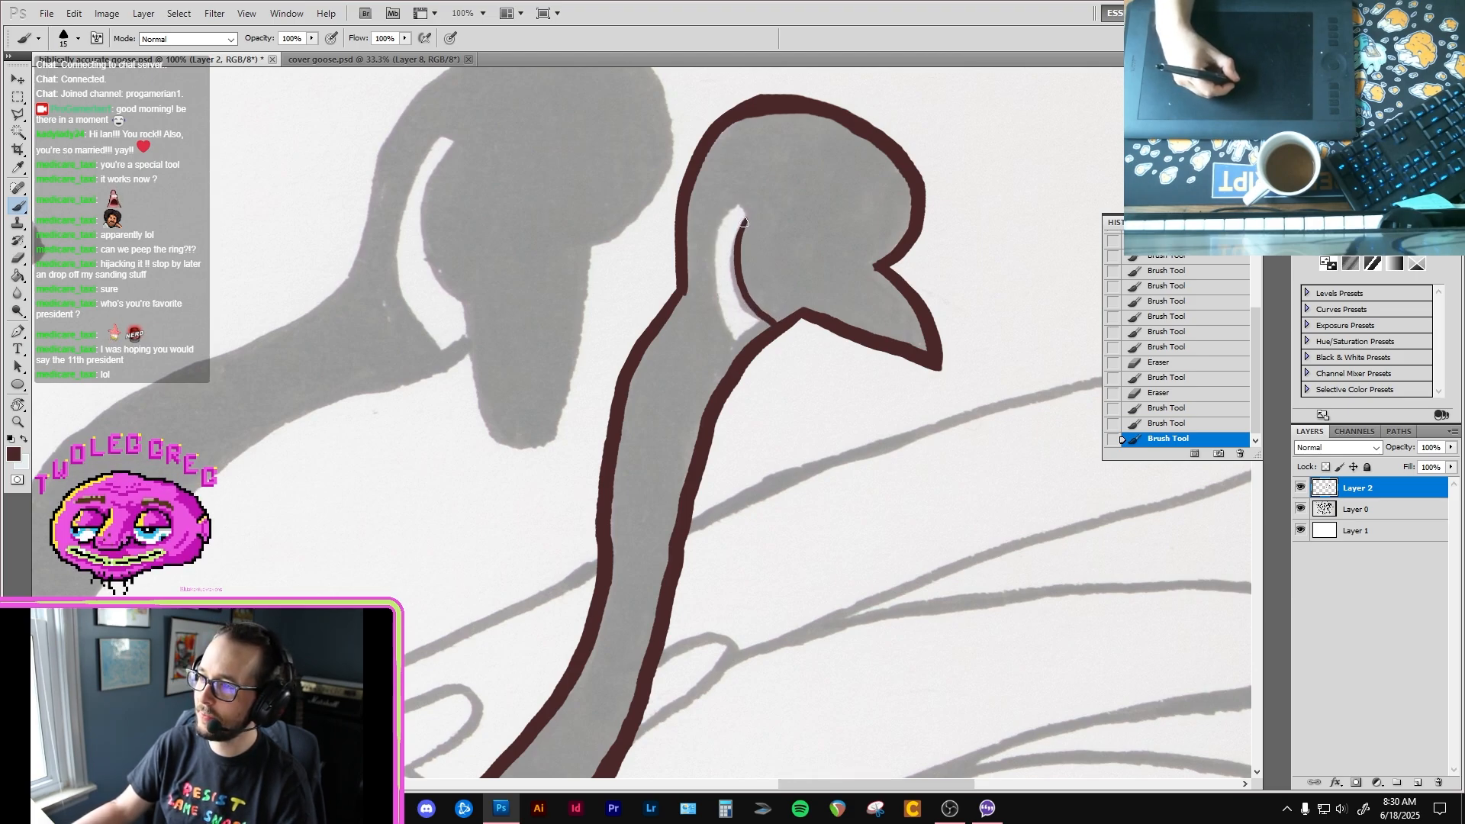
pyautogui.moveTo(743, 222)
pyautogui.mouseDown()
pyautogui.moveTo(725, 221)
pyautogui.moveTo(719, 270)
pyautogui.moveTo(741, 342)
pyautogui.moveTo(759, 316)
pyautogui.mouseUp()
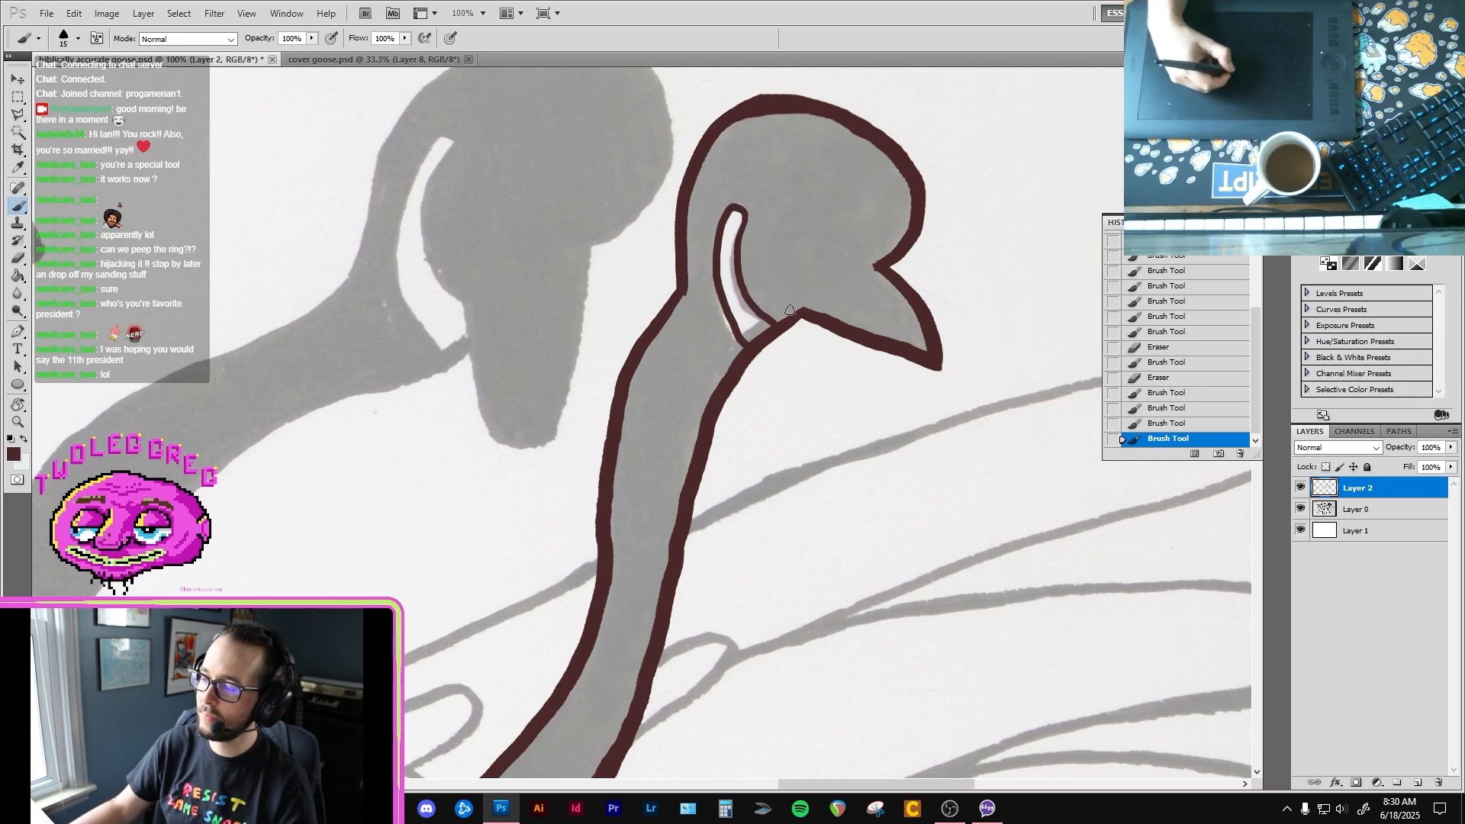
pyautogui.scroll(-10, 771, 305)
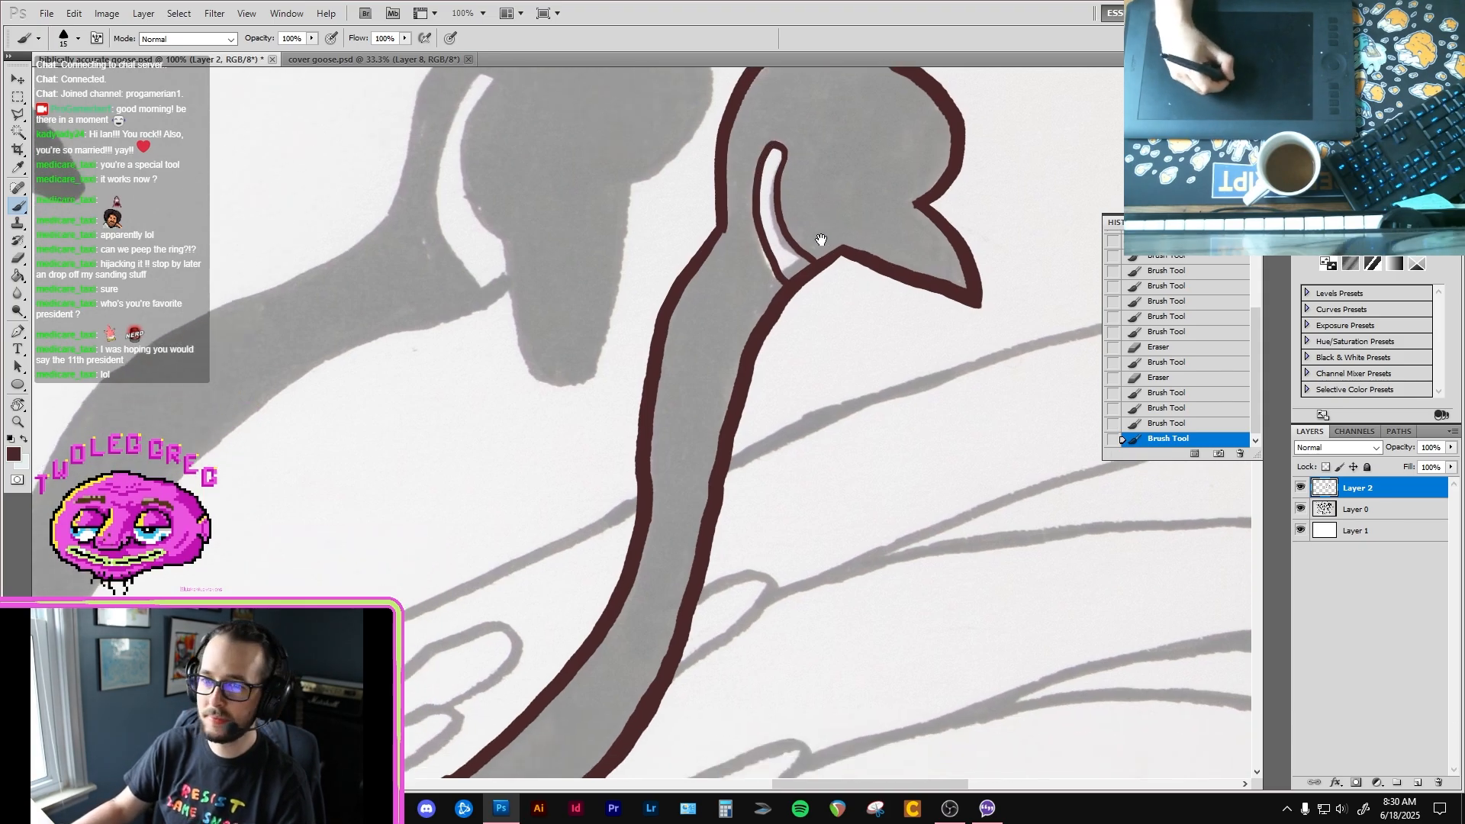
# Step: Fill the outlined rightmost goose with dark brown and start painting over the fill seam along the neck base's lower edge
pyautogui.press('g')
pyautogui.click(708, 316)
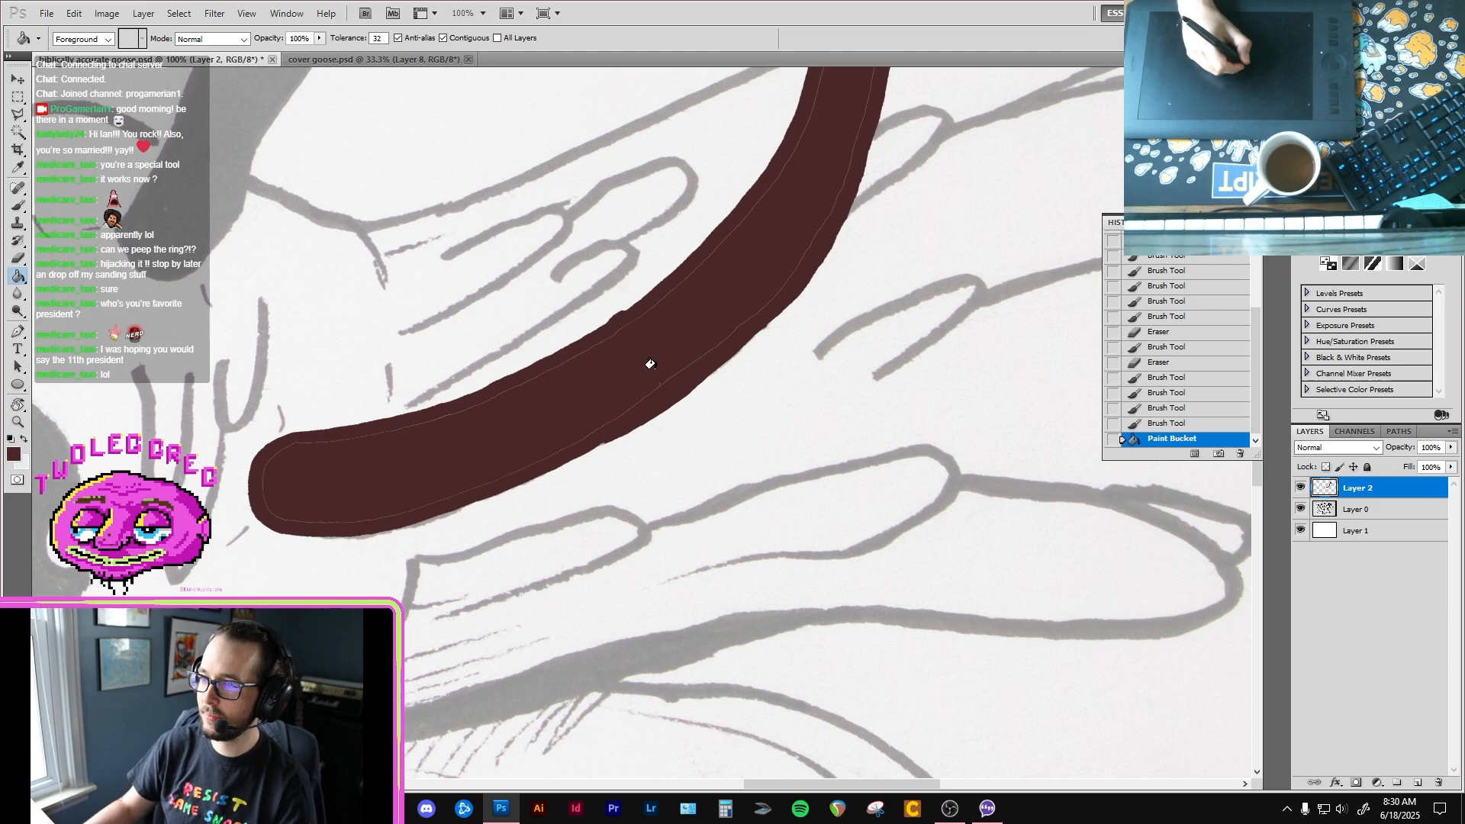
pyautogui.press('b')
pyautogui.moveTo(694, 360); pyautogui.dragTo(570, 441)
pyautogui.press('space')
pyautogui.moveTo(611, 419); pyautogui.dragTo(729, 377)
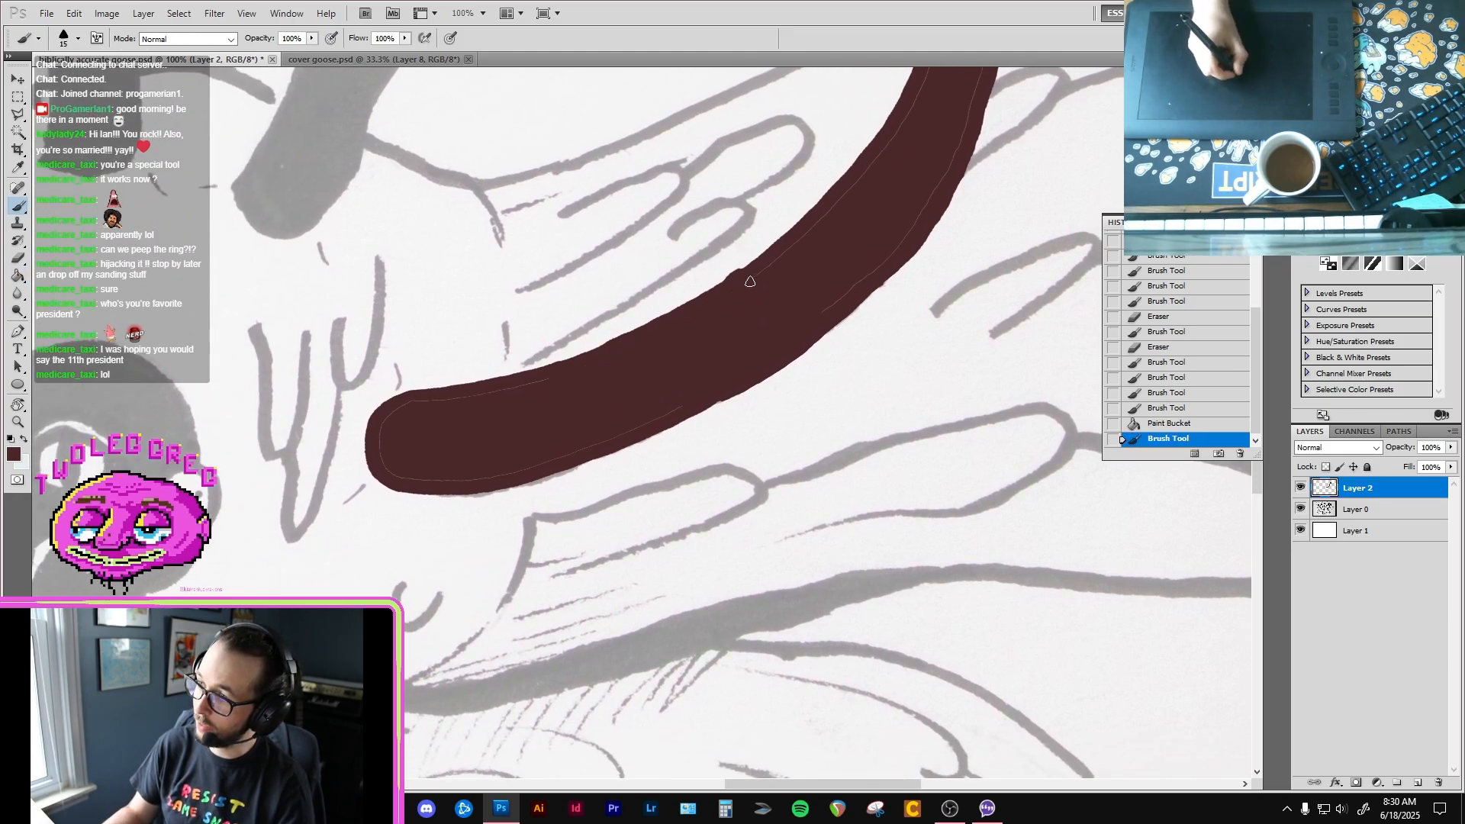
# Step: Smooth the upper edge of the rightmost neck's base and paint over the fill seams around its rounded end
pyautogui.moveTo(750, 282)
pyautogui.mouseDown()
pyautogui.moveTo(783, 253)
pyautogui.moveTo(712, 271)
pyautogui.moveTo(741, 259)
pyautogui.mouseUp()
pyautogui.press('e')
pyautogui.press('b')
pyautogui.moveTo(669, 327); pyautogui.dragTo(688, 305)
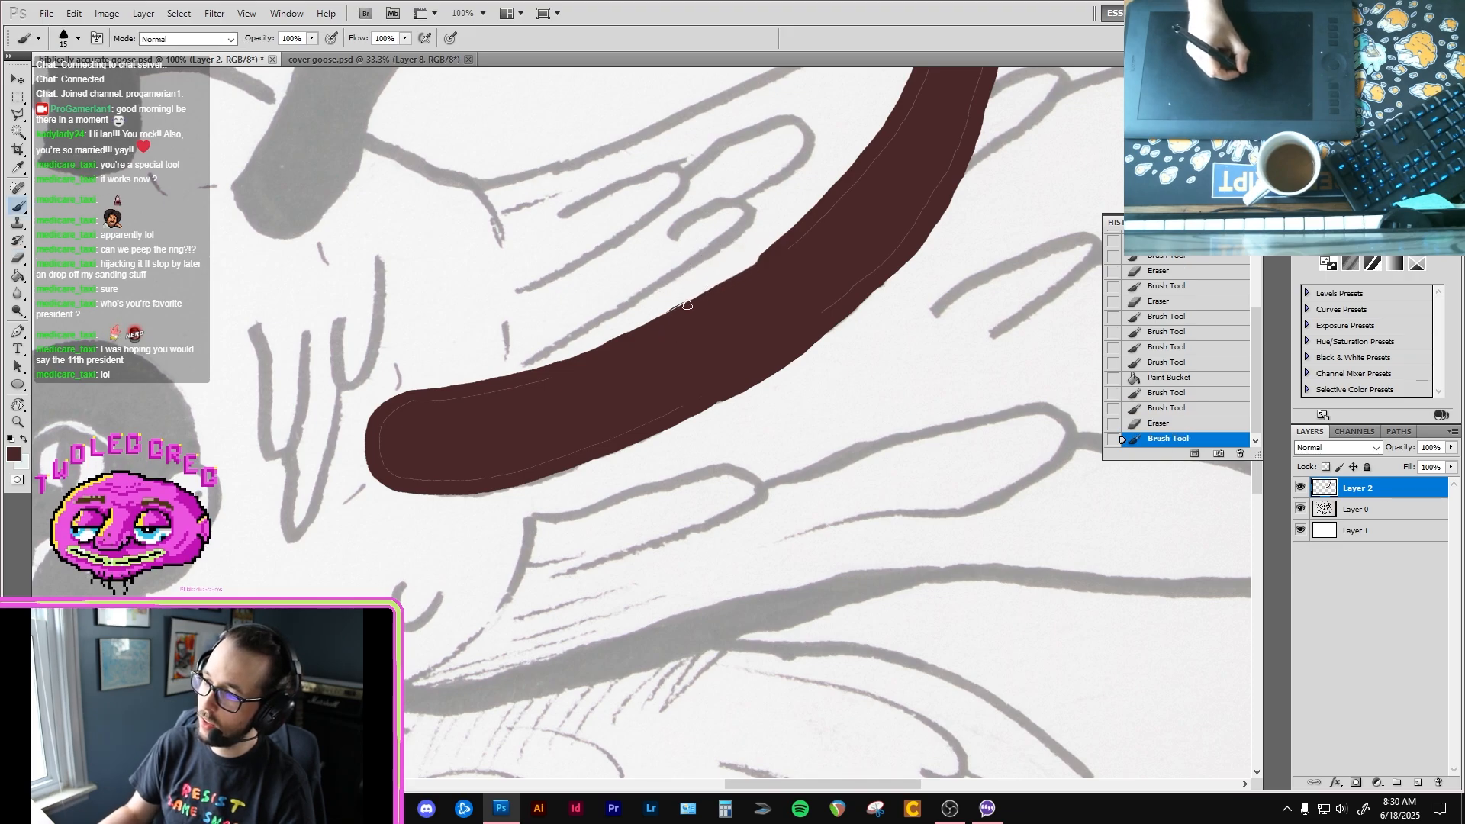
pyautogui.click(567, 373)
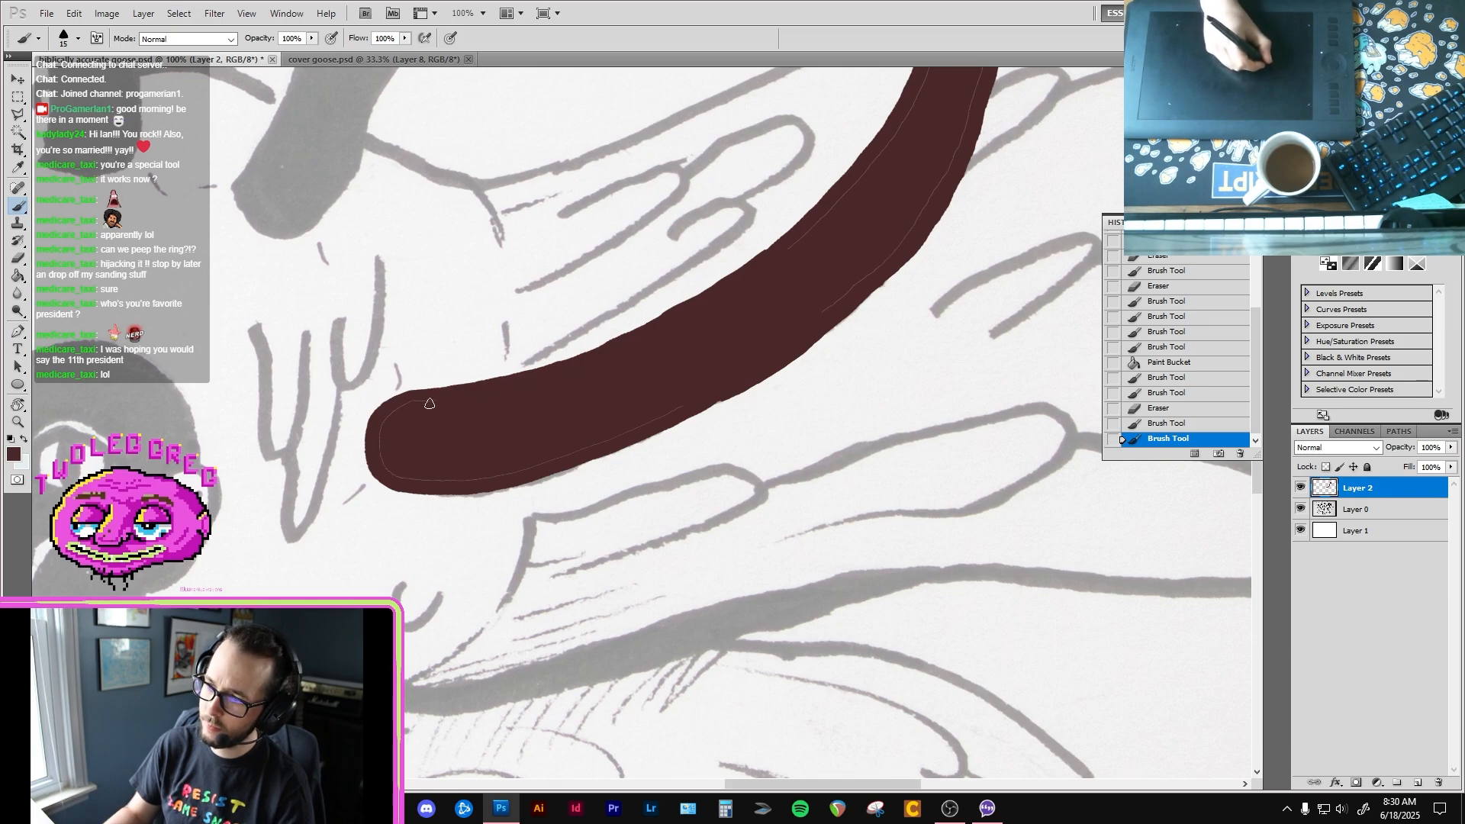
pyautogui.moveTo(402, 480)
pyautogui.mouseDown()
pyautogui.moveTo(496, 473)
pyautogui.moveTo(580, 424)
pyautogui.moveTo(557, 459)
pyautogui.moveTo(544, 457)
pyautogui.moveTo(717, 389)
pyautogui.mouseUp()
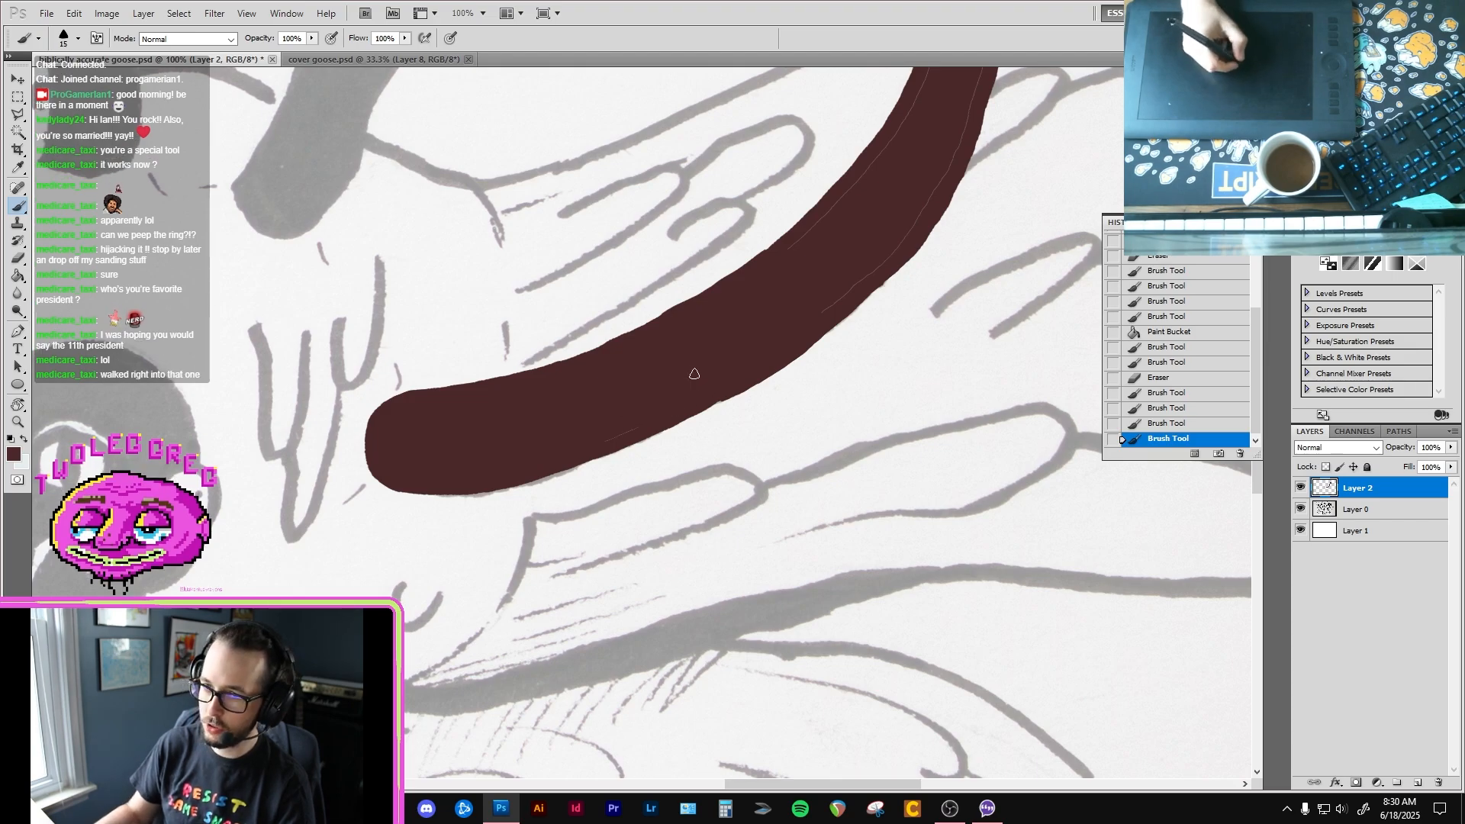
pyautogui.moveTo(644, 424)
pyautogui.mouseDown()
pyautogui.moveTo(720, 396)
pyautogui.moveTo(797, 335)
pyautogui.mouseUp()
# Step: Paint over the fill seams on both sides of the rightmost neck's bend, working upward from its base
pyautogui.press('space')
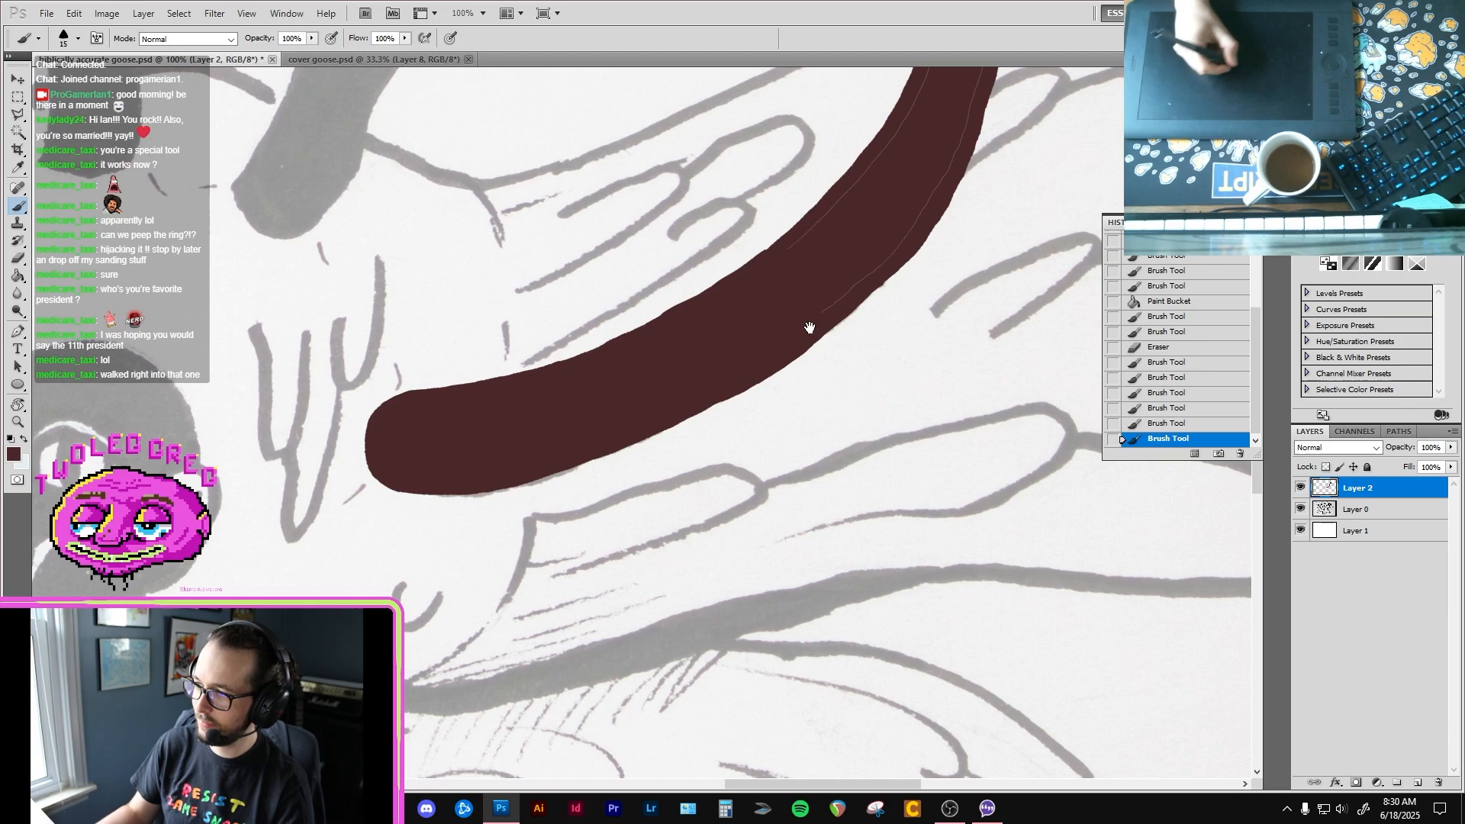
pyautogui.moveTo(867, 258); pyautogui.dragTo(805, 302)
pyautogui.moveTo(757, 357)
pyautogui.mouseDown()
pyautogui.moveTo(841, 287)
pyautogui.moveTo(883, 206)
pyautogui.mouseUp()
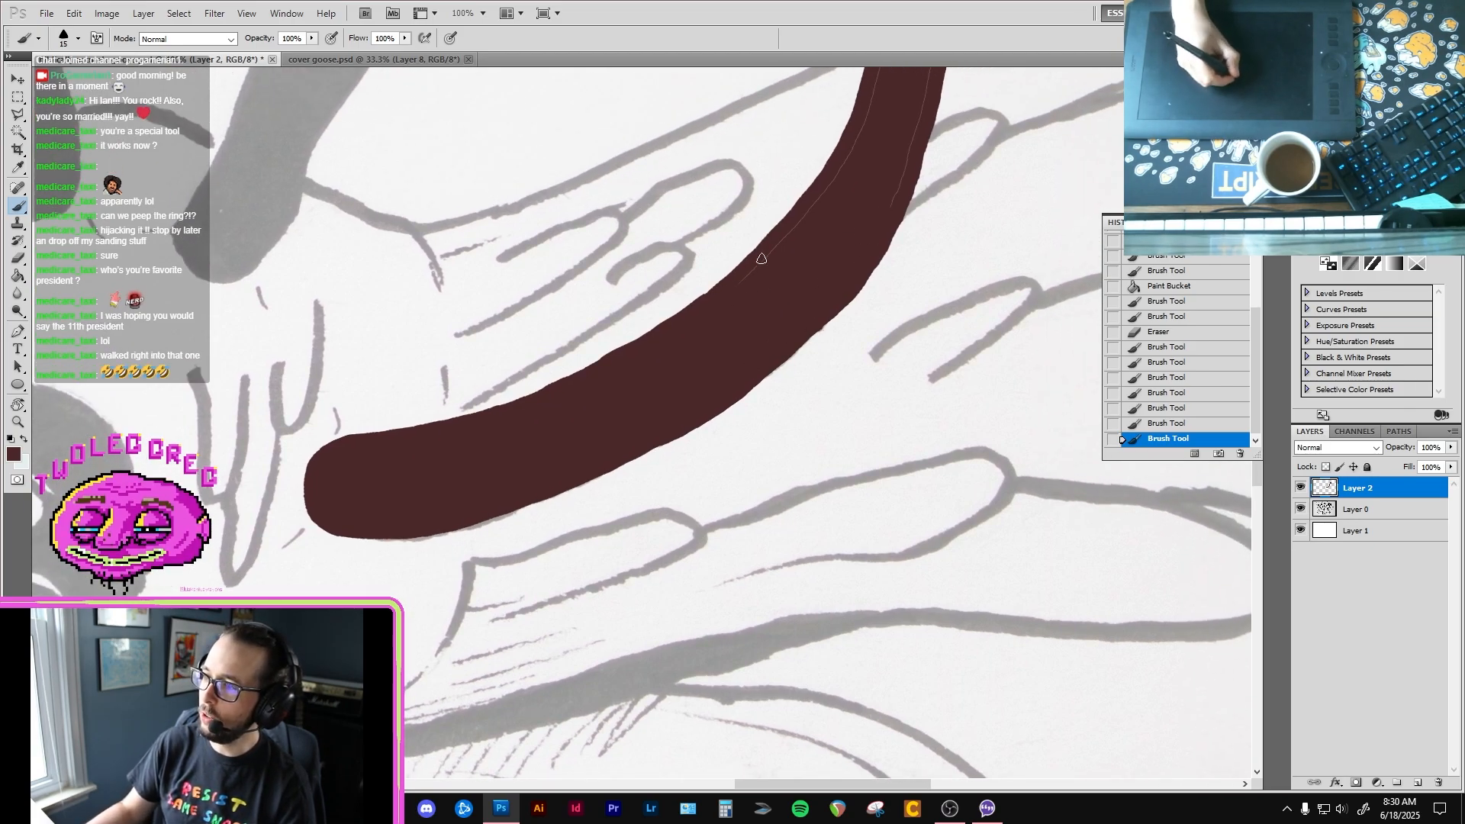
pyautogui.moveTo(761, 258); pyautogui.dragTo(745, 276)
pyautogui.press('space')
pyautogui.moveTo(862, 194); pyautogui.dragTo(745, 304)
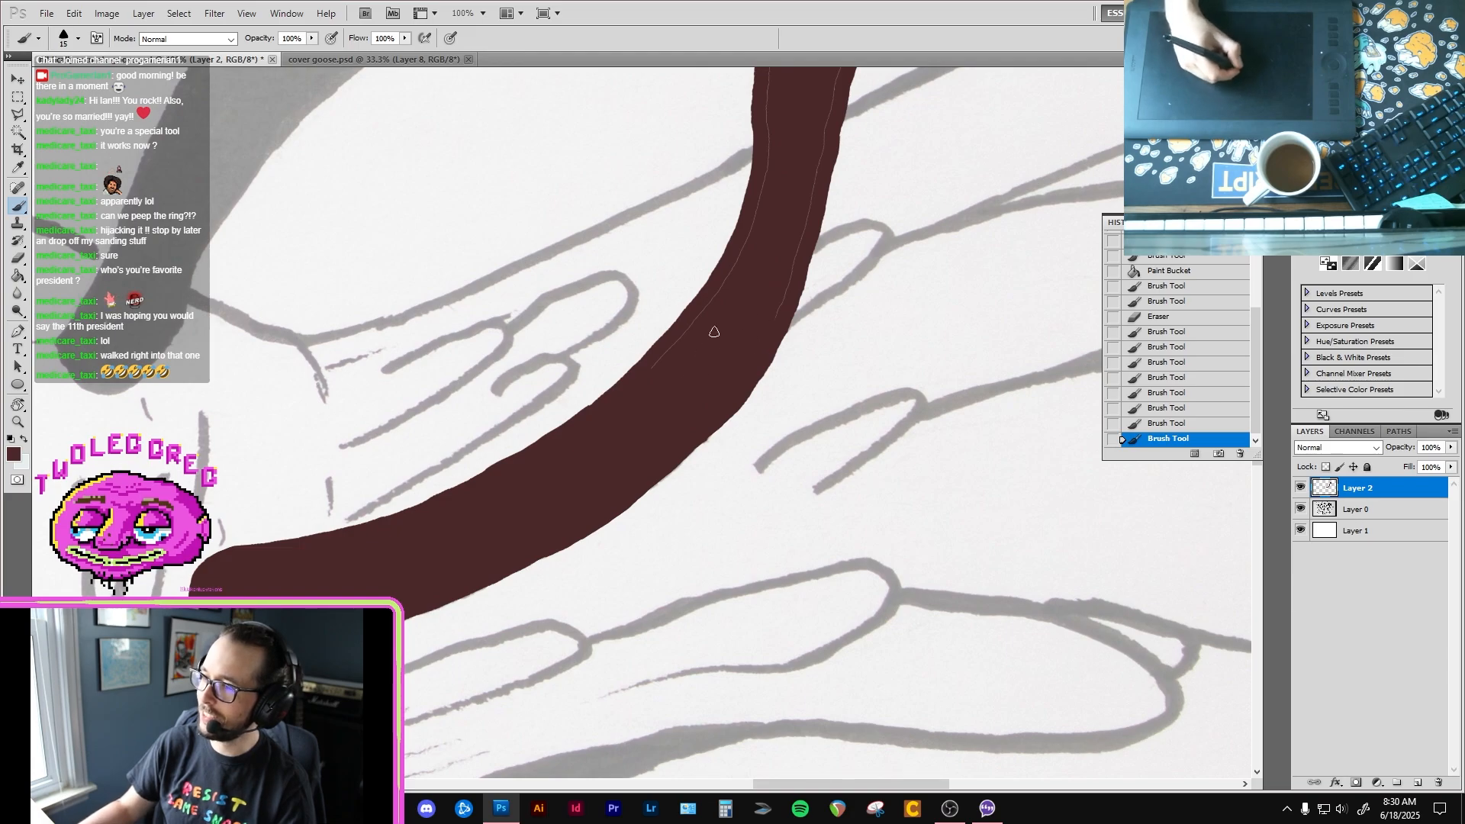
pyautogui.moveTo(655, 364); pyautogui.dragTo(698, 339)
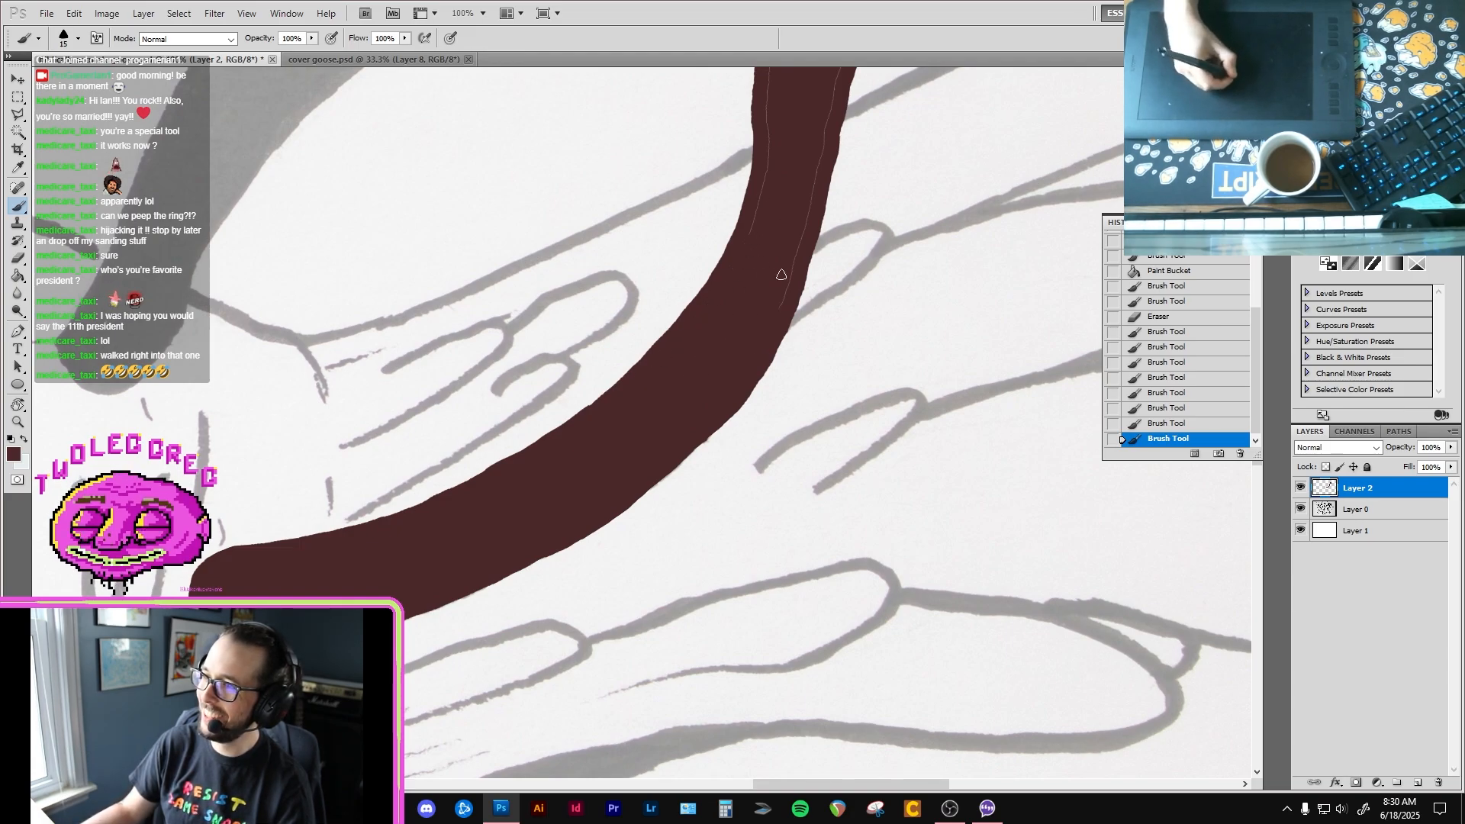
pyautogui.moveTo(781, 274); pyautogui.dragTo(822, 154)
pyautogui.press('space')
pyautogui.moveTo(807, 179); pyautogui.dragTo(734, 383)
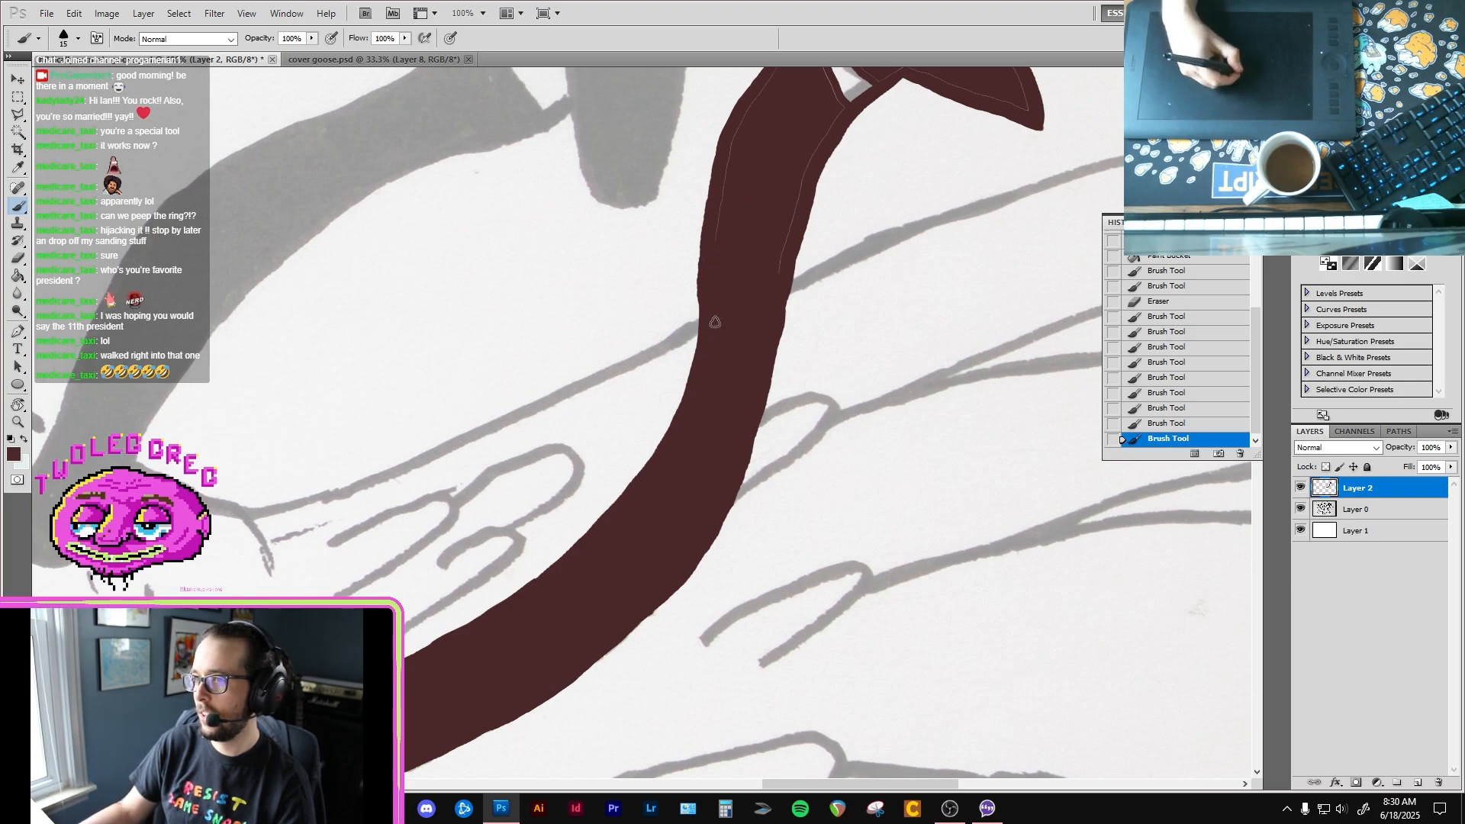
# Step: Paint over the remaining fill seams on the rightmost goose's upper neck, head, beak and cheek patch border
pyautogui.press('space')
pyautogui.moveTo(776, 255); pyautogui.dragTo(639, 380)
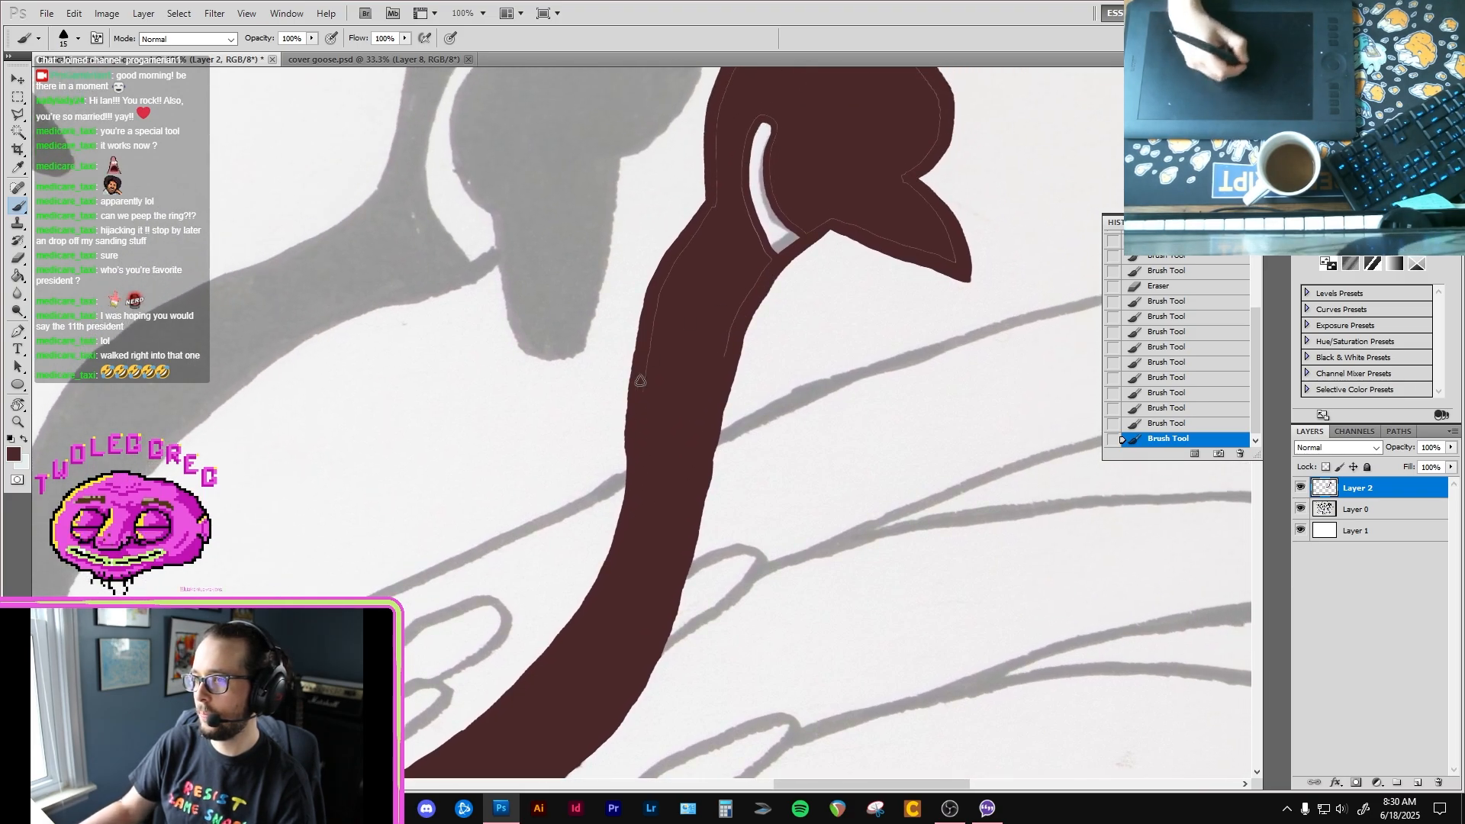
pyautogui.moveTo(680, 255); pyautogui.dragTo(714, 165)
pyautogui.moveTo(737, 309); pyautogui.dragTo(719, 360)
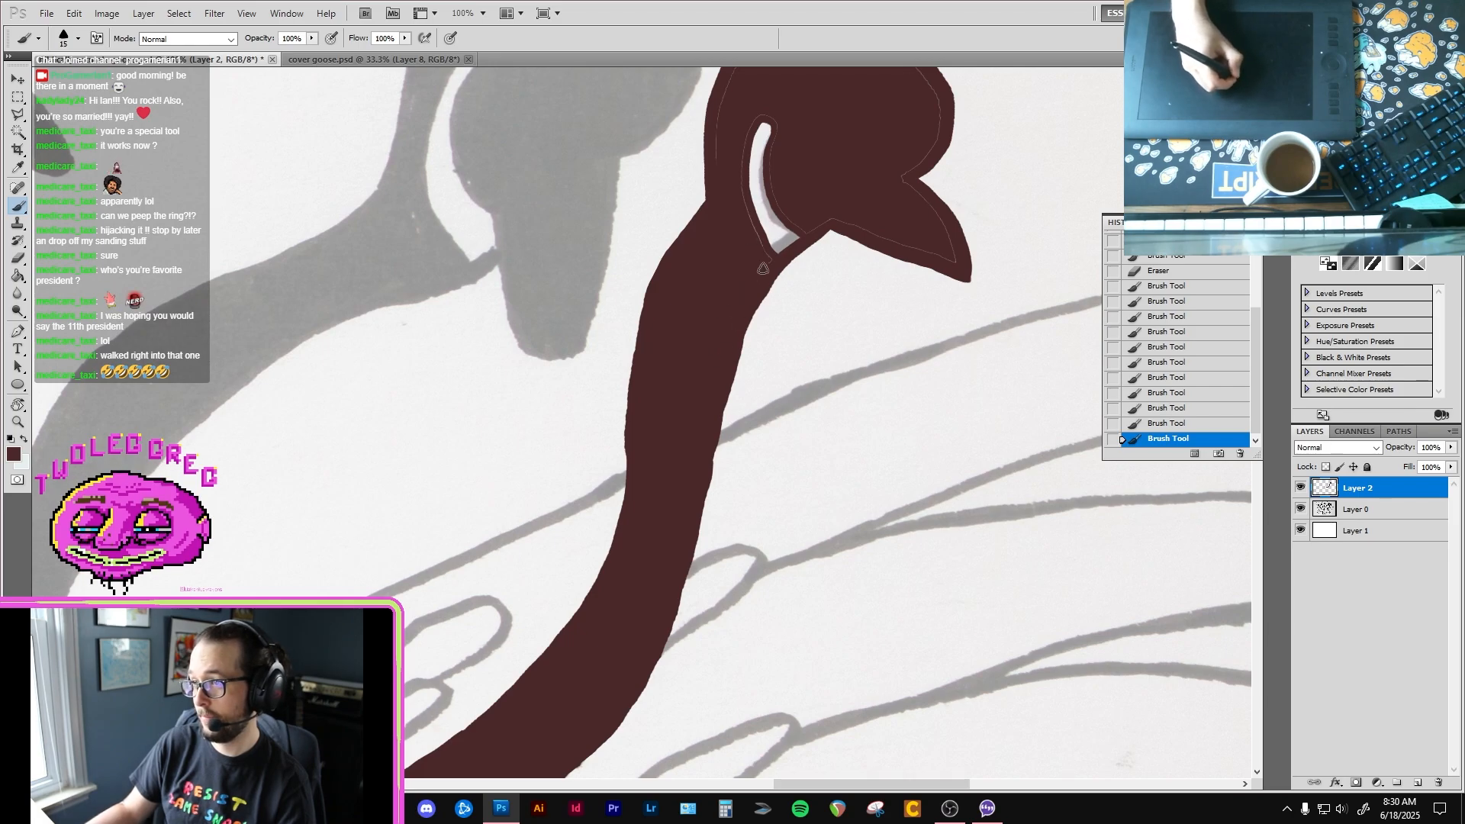
pyautogui.moveTo(769, 261); pyautogui.dragTo(742, 200)
pyautogui.press('space')
pyautogui.moveTo(735, 183)
pyautogui.mouseDown()
pyautogui.moveTo(720, 295)
pyautogui.moveTo(753, 225)
pyautogui.moveTo(767, 235)
pyautogui.mouseUp()
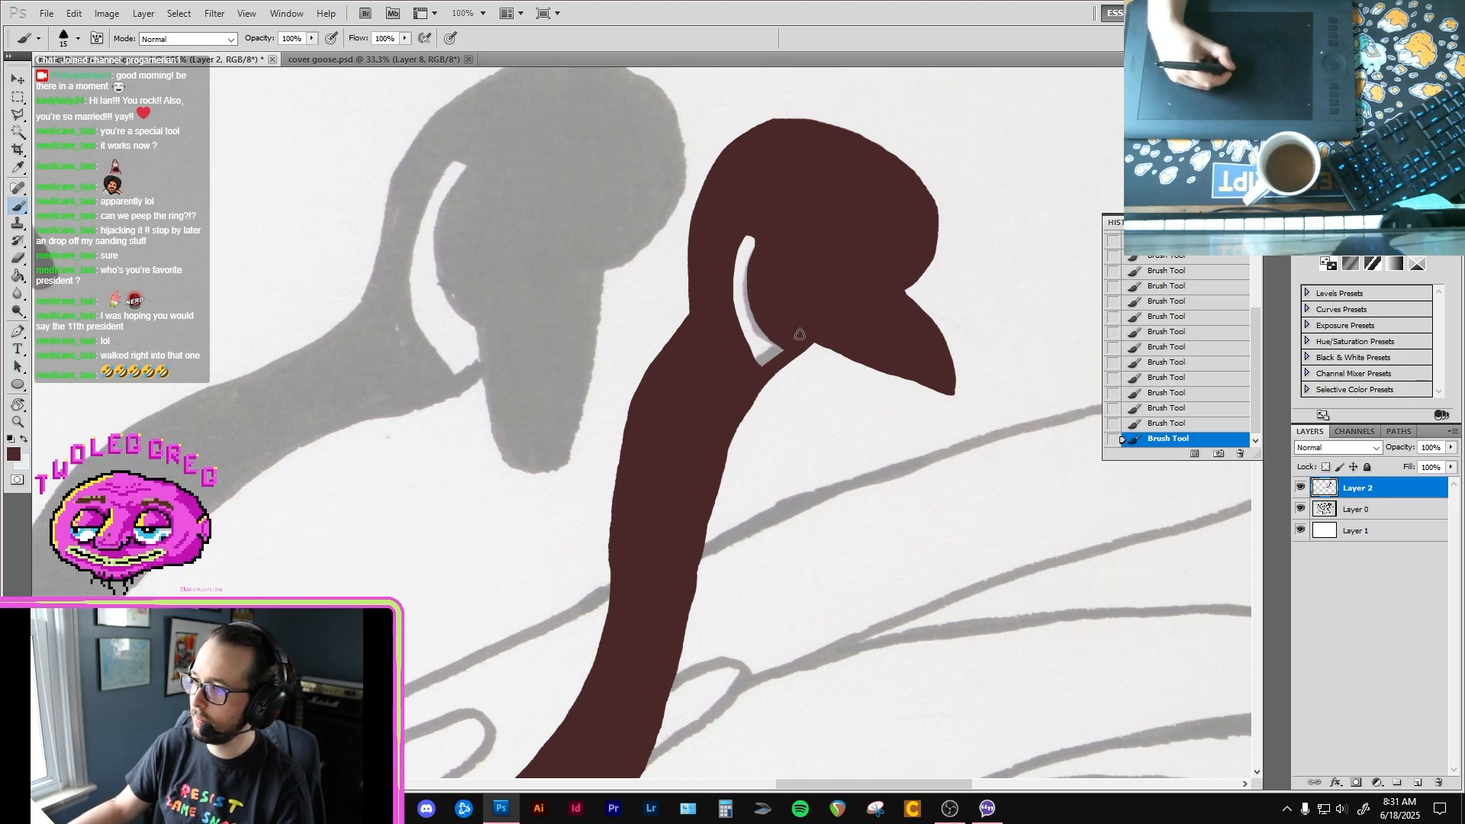
# Step: Outline the downward-pointing beak of the neighbouring goose and continue the line along the front underside of its head
pyautogui.moveTo(560, 348); pyautogui.dragTo(592, 402)
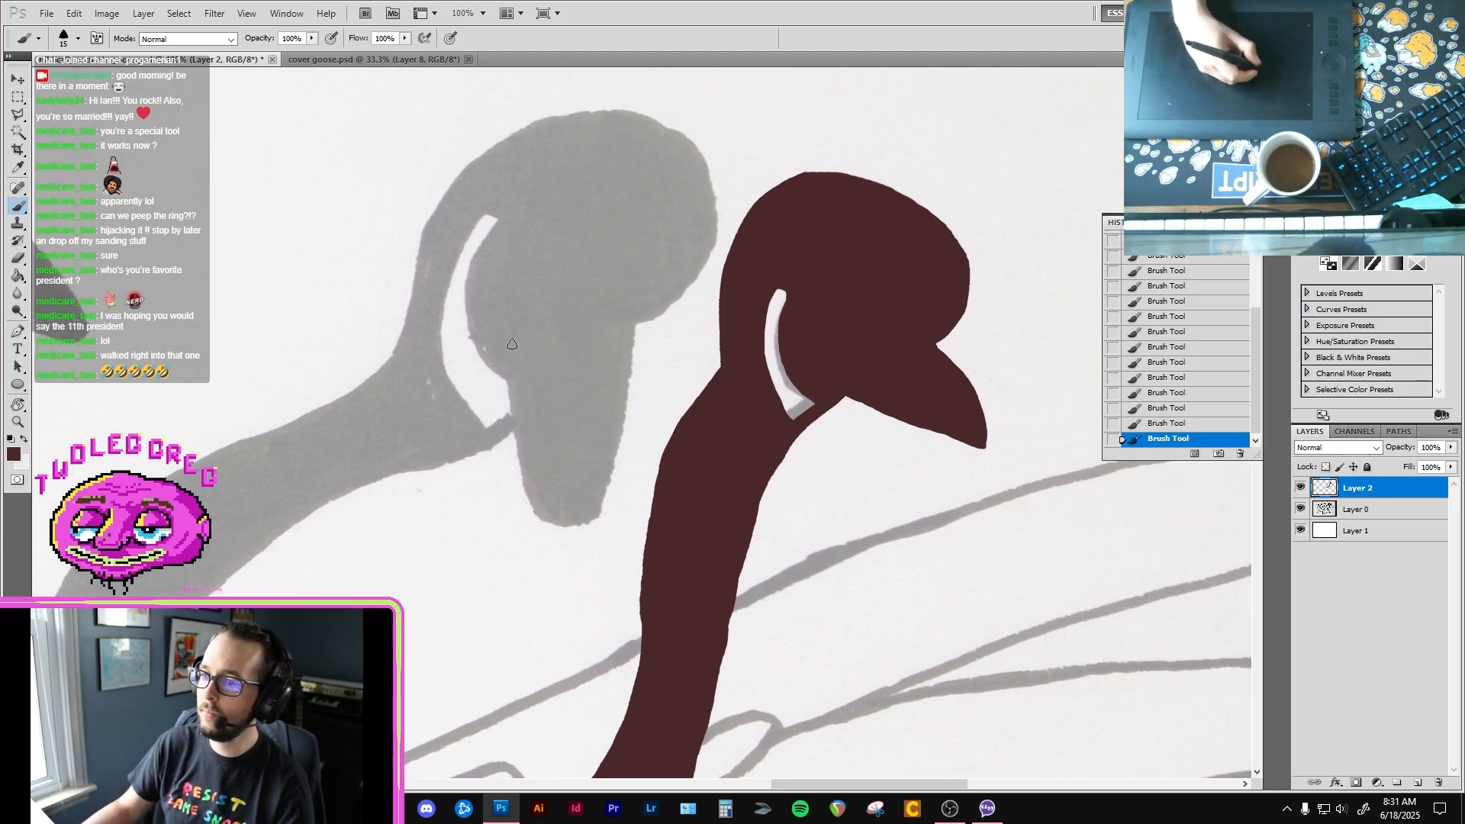
pyautogui.moveTo(504, 351)
pyautogui.mouseDown()
pyautogui.moveTo(525, 496)
pyautogui.moveTo(559, 524)
pyautogui.moveTo(616, 462)
pyautogui.moveTo(633, 309)
pyautogui.mouseUp()
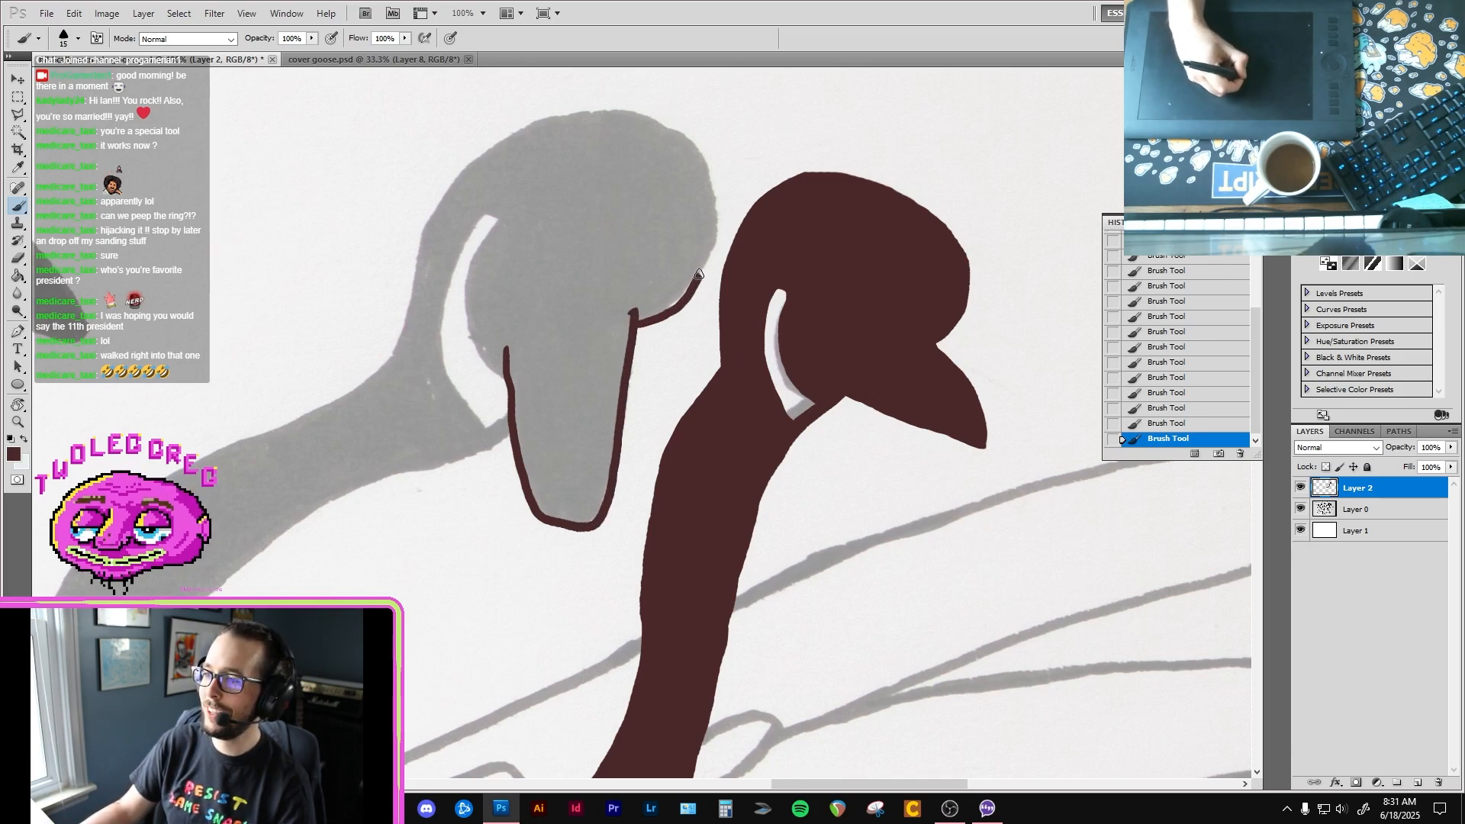
pyautogui.moveTo(698, 273); pyautogui.dragTo(709, 249)
# Step: Increase the brush size to 20 and outline the neighbouring goose's nape, crown and white cheek patch
pyautogui.press(']')
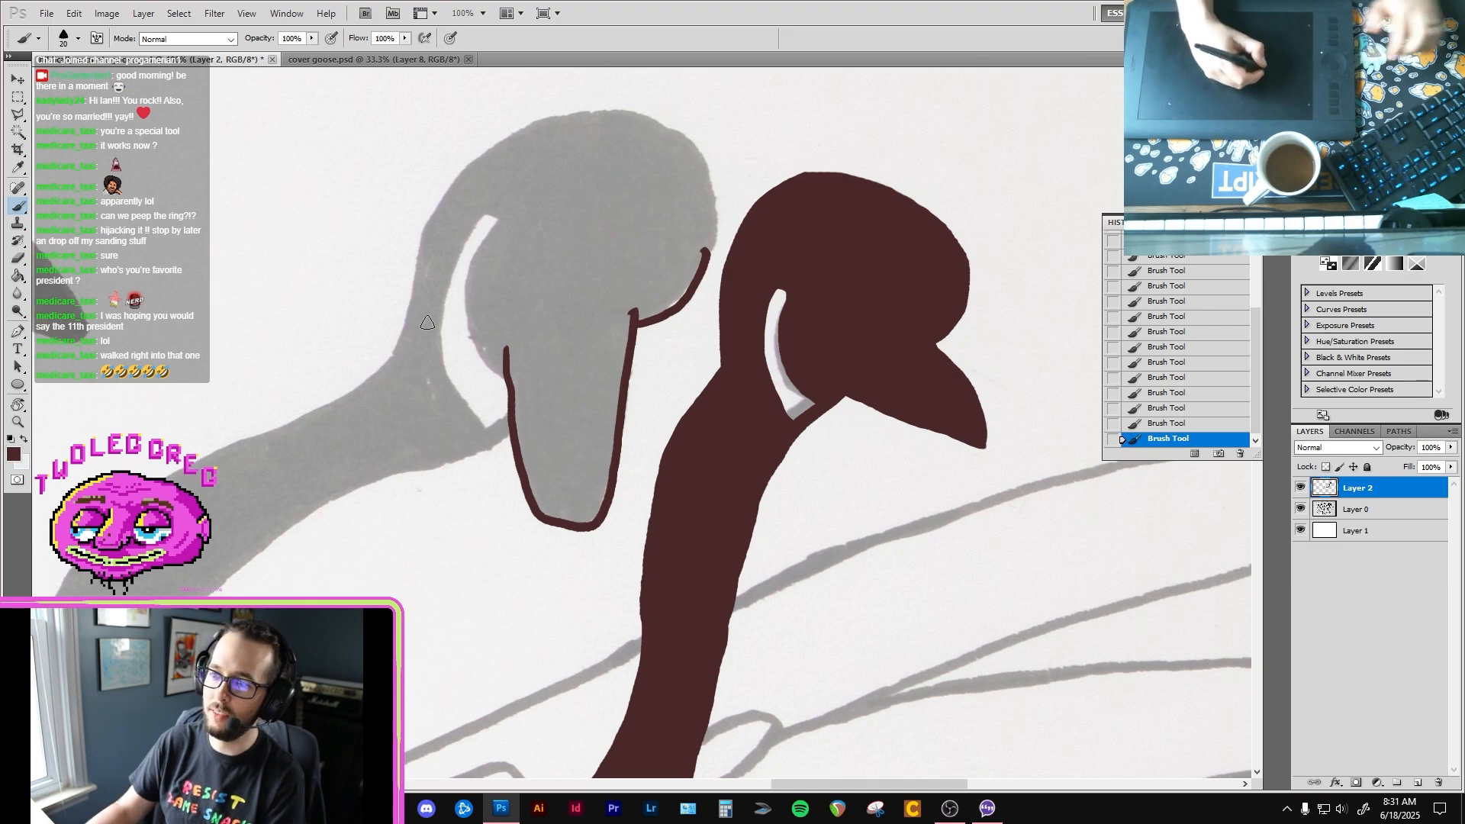
pyautogui.moveTo(387, 363)
pyautogui.mouseDown()
pyautogui.moveTo(456, 177)
pyautogui.moveTo(549, 118)
pyautogui.moveTo(611, 113)
pyautogui.moveTo(700, 147)
pyautogui.moveTo(713, 210)
pyautogui.moveTo(697, 273)
pyautogui.moveTo(709, 172)
pyautogui.moveTo(666, 135)
pyautogui.mouseUp()
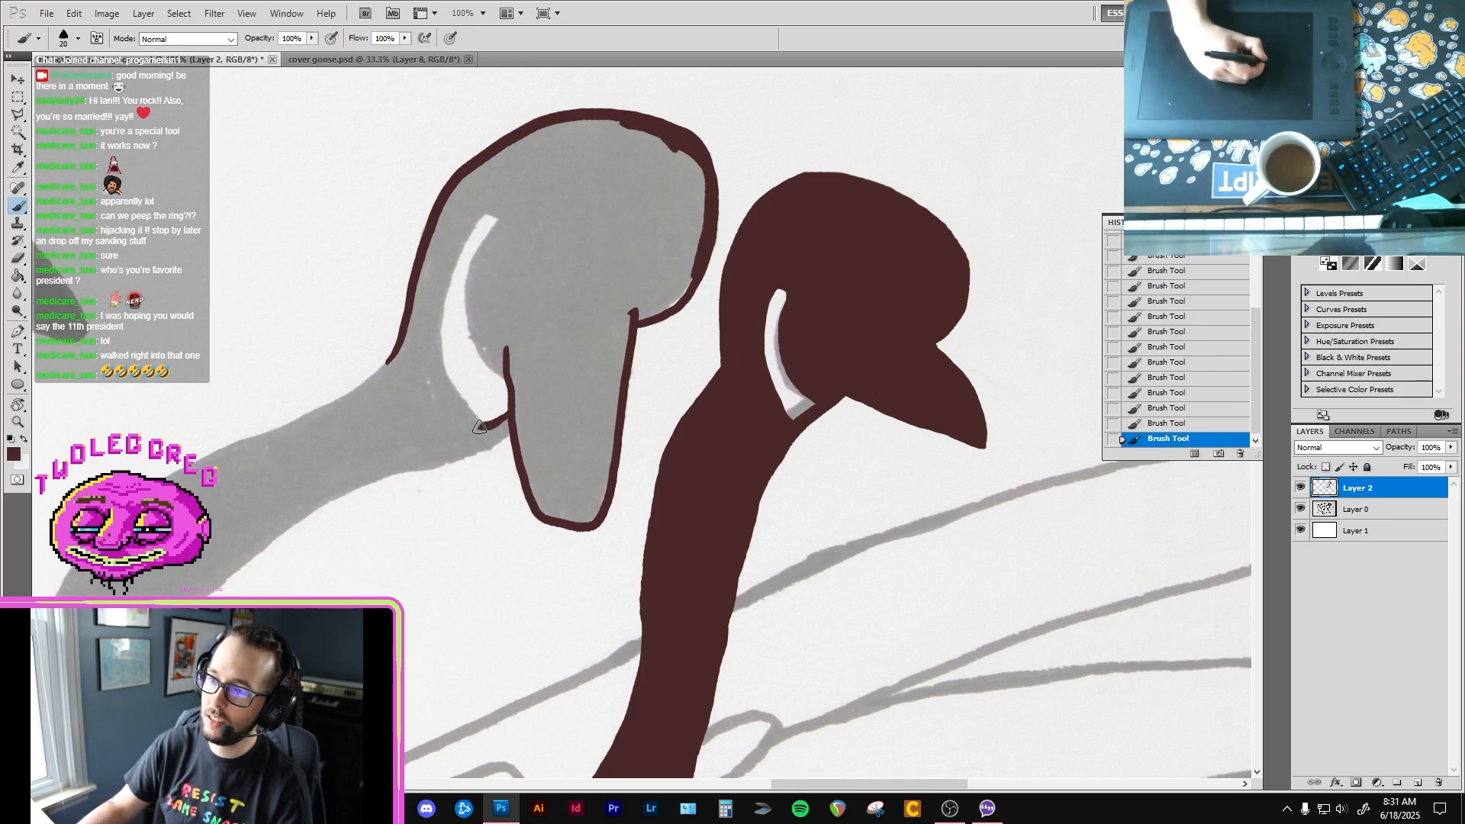
pyautogui.moveTo(479, 427)
pyautogui.mouseDown()
pyautogui.moveTo(435, 328)
pyautogui.moveTo(444, 256)
pyautogui.moveTo(488, 216)
pyautogui.moveTo(474, 320)
pyautogui.moveTo(503, 382)
pyautogui.moveTo(698, 136)
pyautogui.mouseUp()
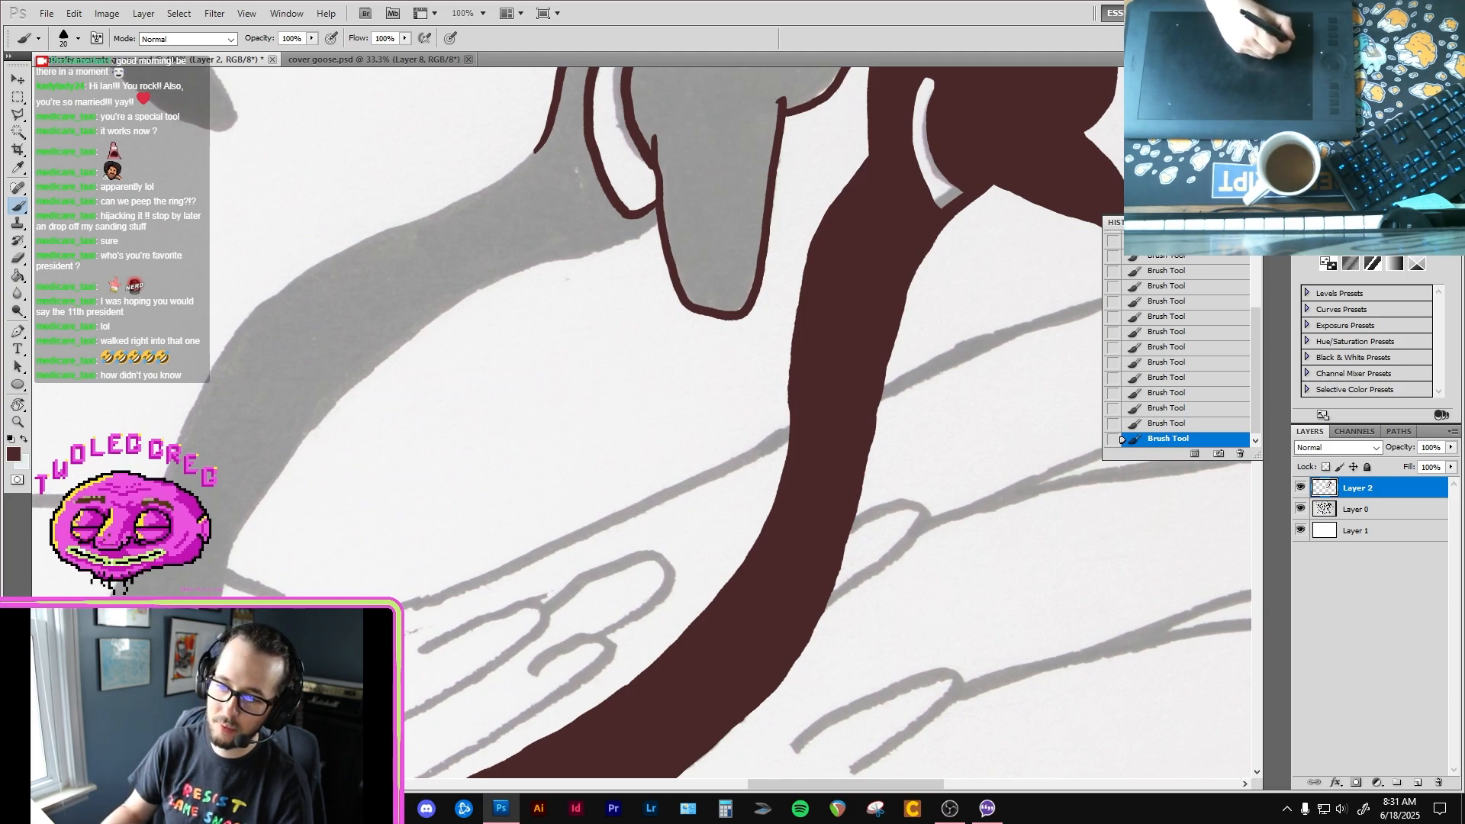
# Step: Ink the lower edge of the second goose's neck up to the throat and refine the line with the Eraser
pyautogui.moveTo(223, 591)
pyautogui.mouseDown()
pyautogui.moveTo(290, 456)
pyautogui.moveTo(374, 368)
pyautogui.moveTo(501, 273)
pyautogui.moveTo(656, 228)
pyautogui.mouseUp()
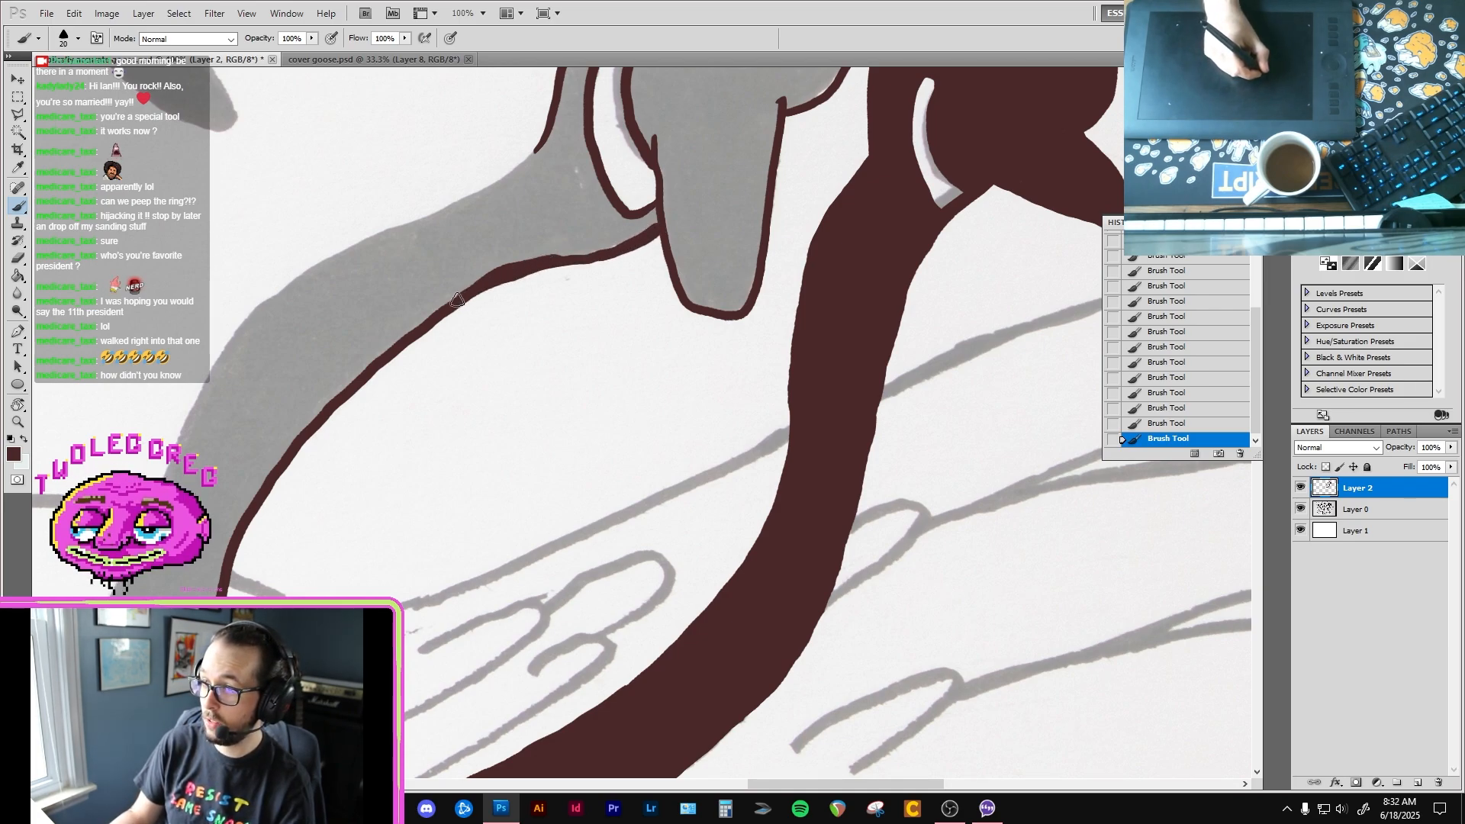
pyautogui.press('e')
pyautogui.moveTo(473, 317)
pyautogui.mouseDown()
pyautogui.moveTo(602, 254)
pyautogui.moveTo(530, 266)
pyautogui.moveTo(663, 224)
pyautogui.mouseUp()
pyautogui.press('b')
pyautogui.press('e')
pyautogui.moveTo(565, 278)
pyautogui.mouseDown()
pyautogui.moveTo(608, 273)
pyautogui.moveTo(590, 273)
pyautogui.mouseUp()
pyautogui.press('b')
# Step: Ink the upper edge of the second goose's neck from its base to the back of the head
pyautogui.press('space')
pyautogui.moveTo(188, 581); pyautogui.dragTo(283, 578)
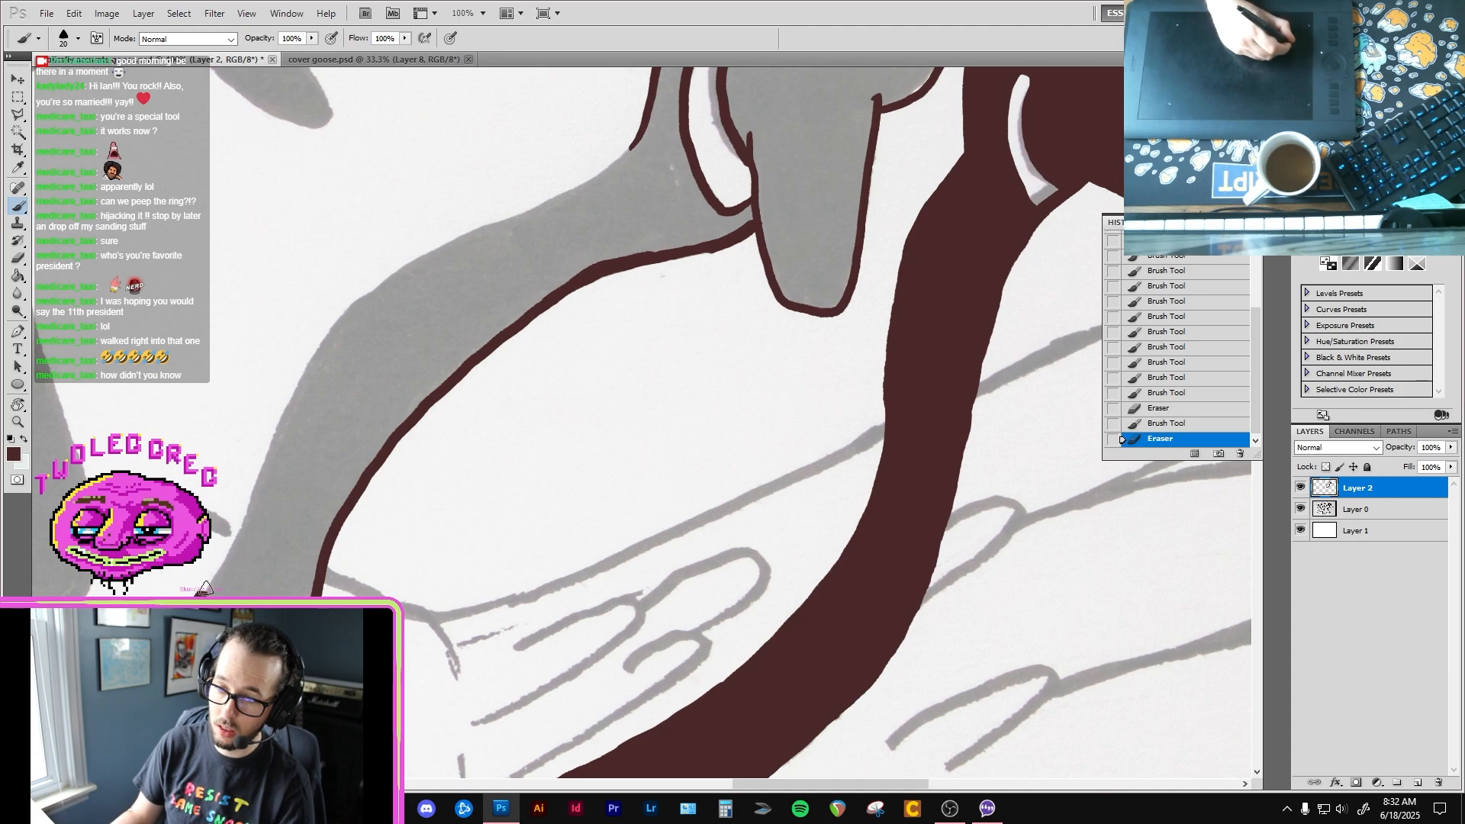
pyautogui.moveTo(206, 588)
pyautogui.mouseDown()
pyautogui.moveTo(343, 317)
pyautogui.moveTo(371, 288)
pyautogui.moveTo(421, 279)
pyautogui.moveTo(280, 381)
pyautogui.moveTo(488, 286)
pyautogui.moveTo(550, 207)
pyautogui.mouseUp()
pyautogui.press('space')
pyautogui.press('space')
pyautogui.moveTo(473, 258)
pyautogui.mouseDown()
pyautogui.moveTo(422, 346)
pyautogui.moveTo(381, 376)
pyautogui.mouseUp()
# Step: Fill the outlined second goose with dark brown using the Paint Bucket, leaving the cheek patch white
pyautogui.press('e')
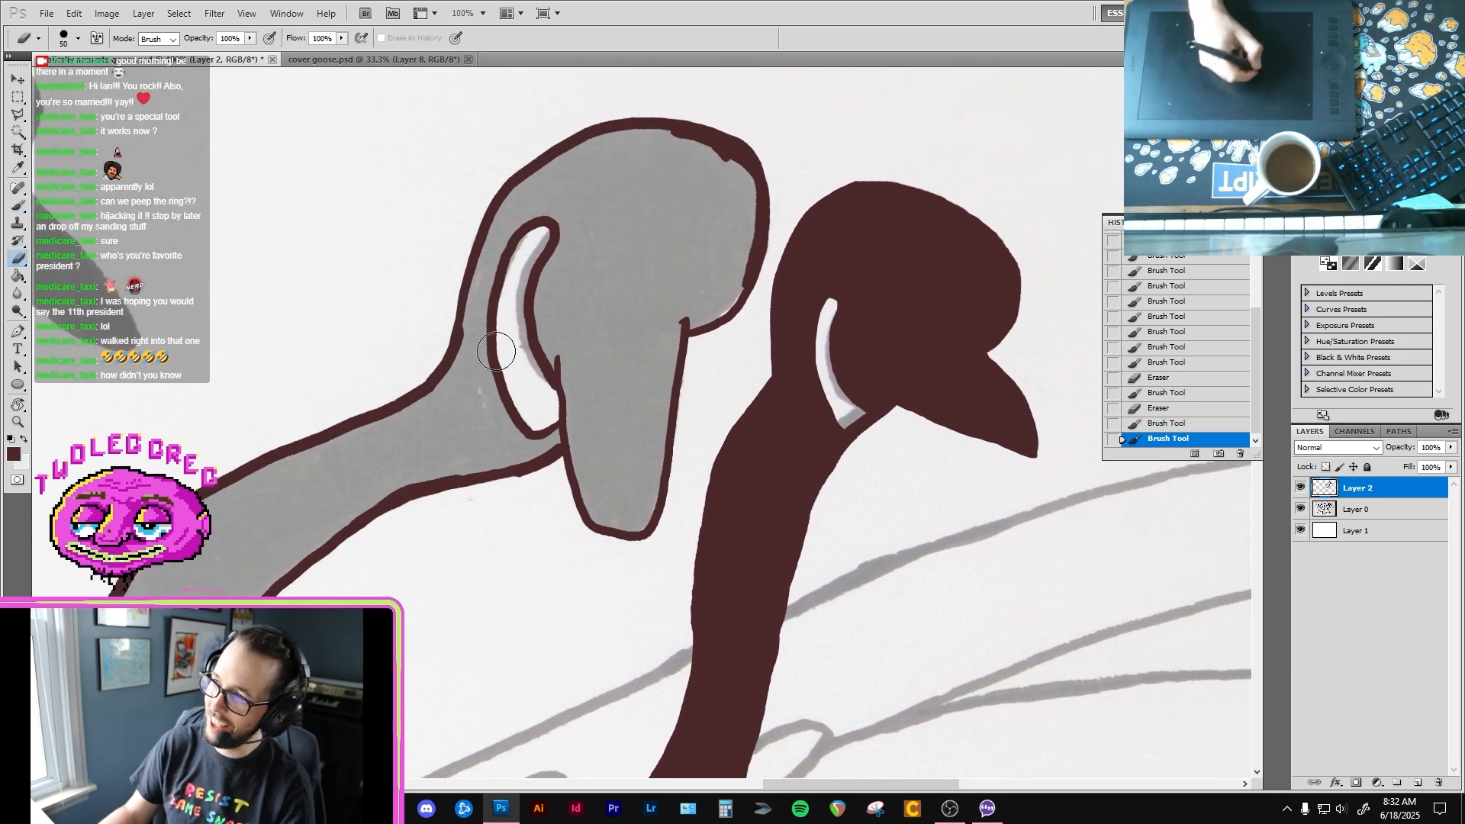
pyautogui.press('b')
pyautogui.click(446, 434)
pyautogui.press('g')
pyautogui.click(429, 436)
# Step: Paint over the fill seams along the second goose's beak, face and crown
pyautogui.press('b')
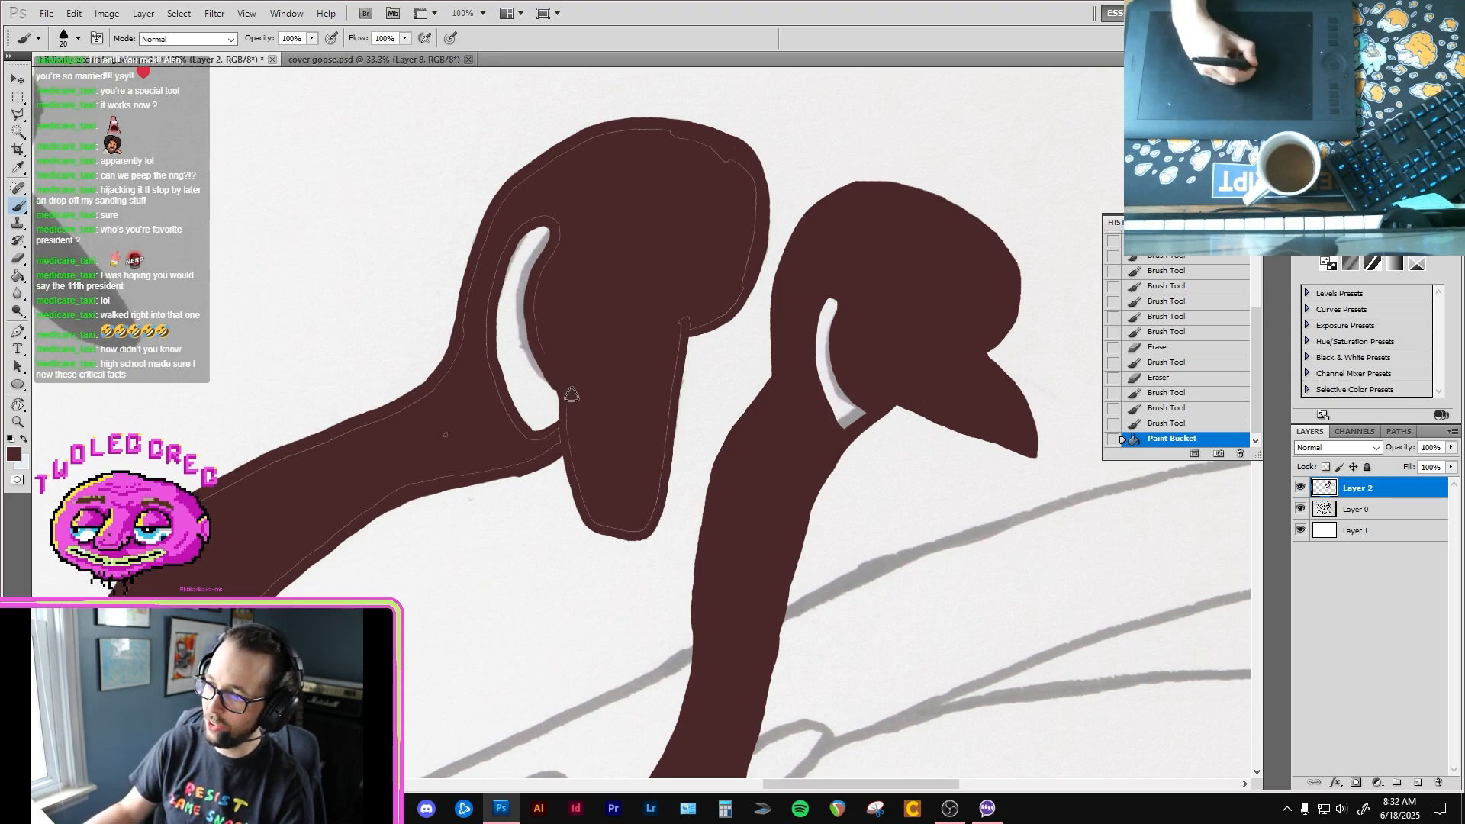
pyautogui.moveTo(569, 373); pyautogui.dragTo(574, 406)
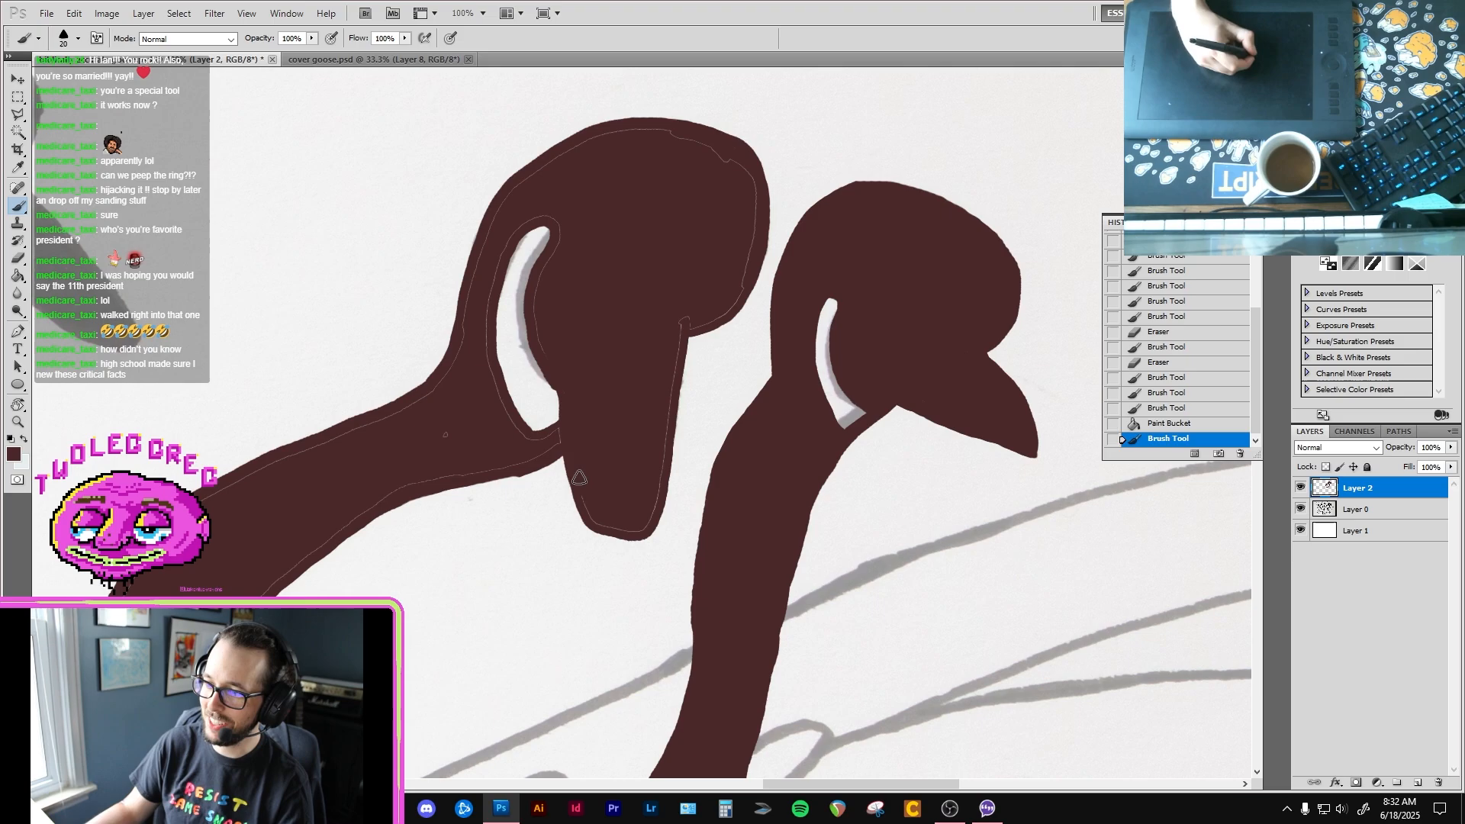
pyautogui.moveTo(595, 521)
pyautogui.mouseDown()
pyautogui.moveTo(648, 510)
pyautogui.moveTo(658, 443)
pyautogui.mouseUp()
pyautogui.moveTo(669, 359)
pyautogui.mouseDown()
pyautogui.moveTo(687, 303)
pyautogui.moveTo(673, 333)
pyautogui.moveTo(729, 308)
pyautogui.moveTo(749, 215)
pyautogui.moveTo(746, 233)
pyautogui.moveTo(730, 158)
pyautogui.moveTo(748, 202)
pyautogui.moveTo(751, 187)
pyautogui.moveTo(670, 147)
pyautogui.mouseUp()
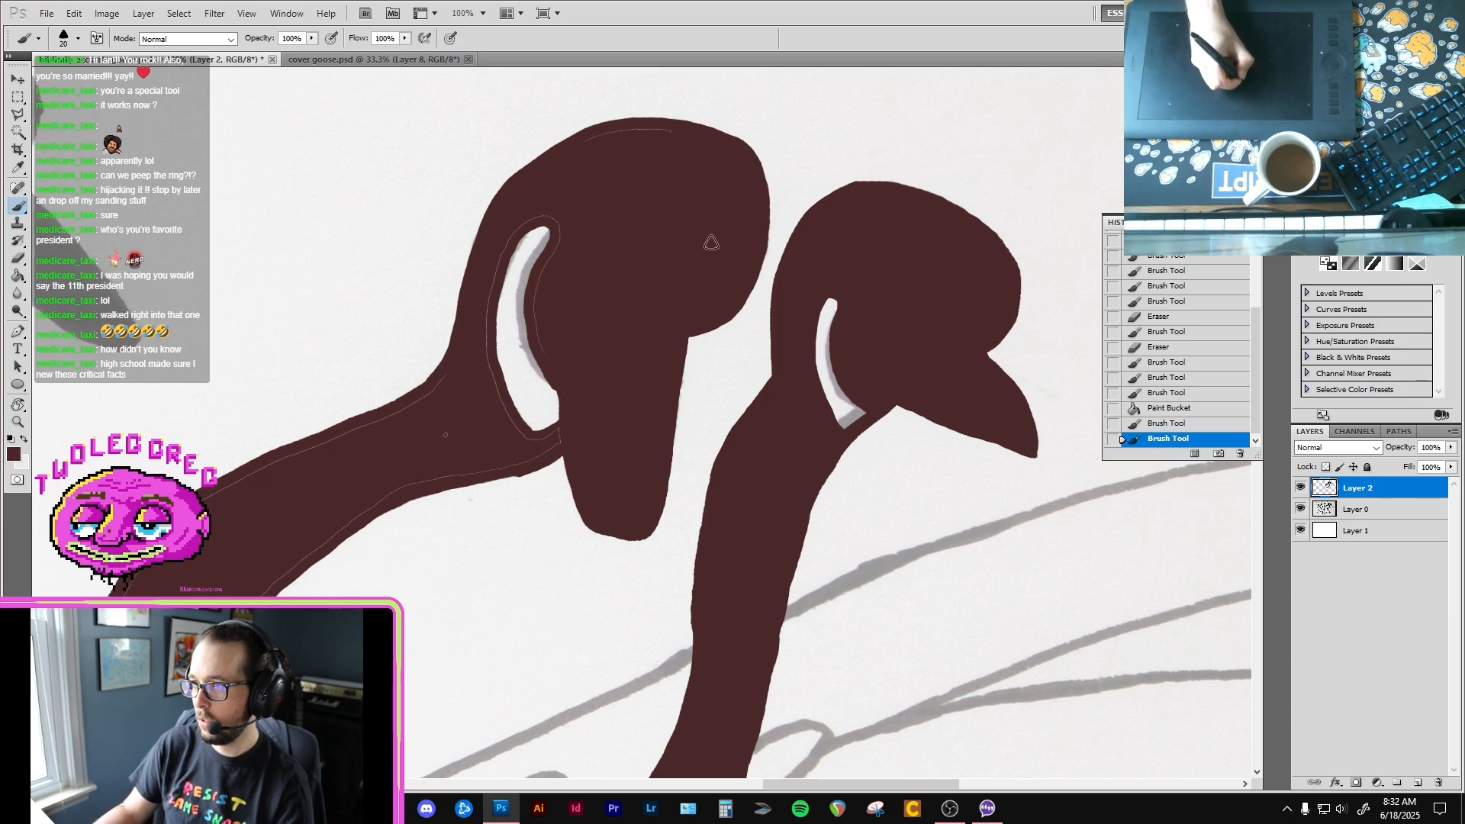
pyautogui.moveTo(679, 145); pyautogui.dragTo(663, 153)
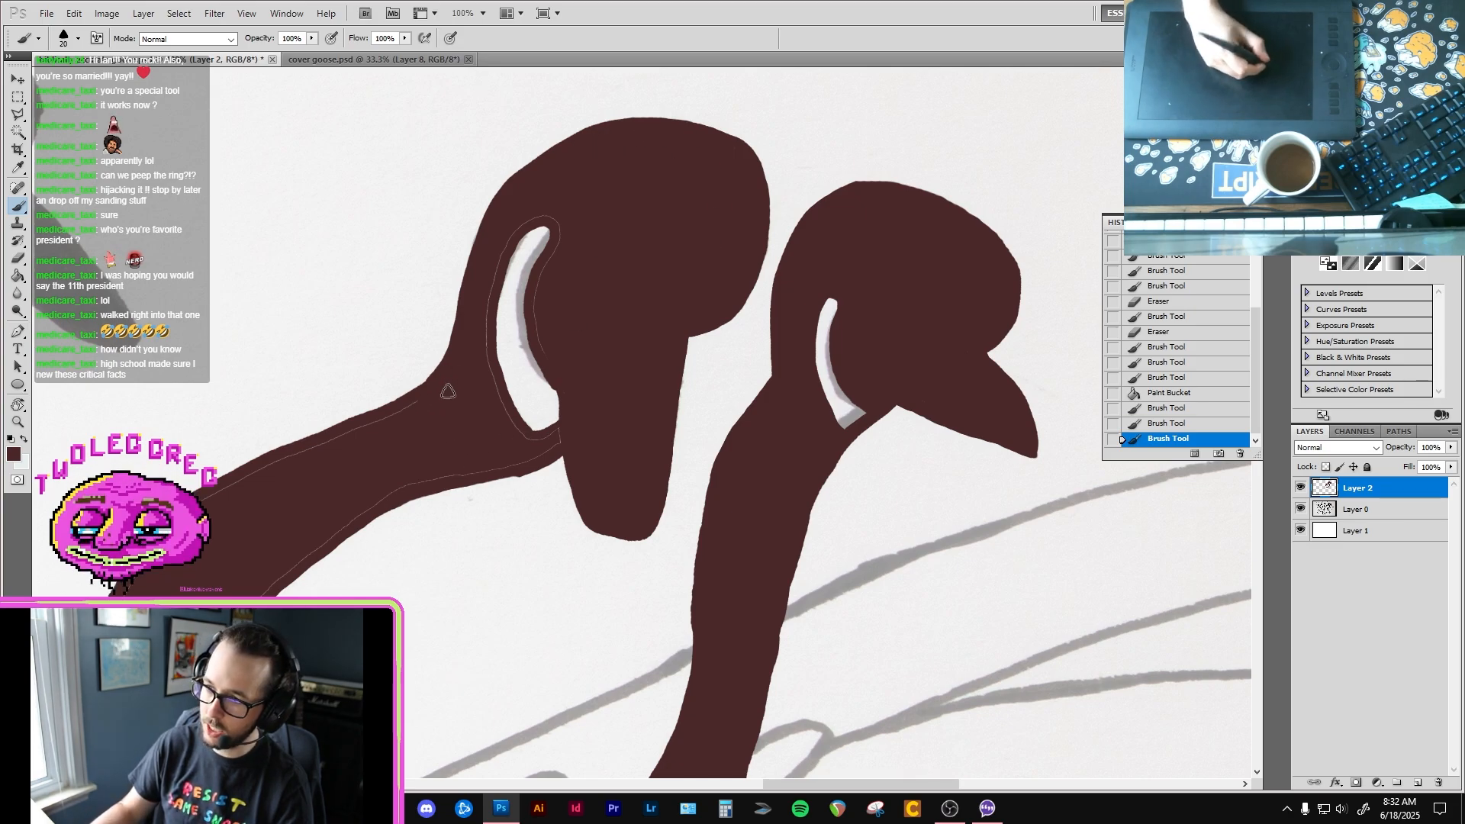
# Step: Paint over the fill seams around the second goose's white cheek patch and at the nape
pyautogui.moveTo(448, 391); pyautogui.dragTo(438, 394)
pyautogui.moveTo(543, 282); pyautogui.dragTo(540, 312)
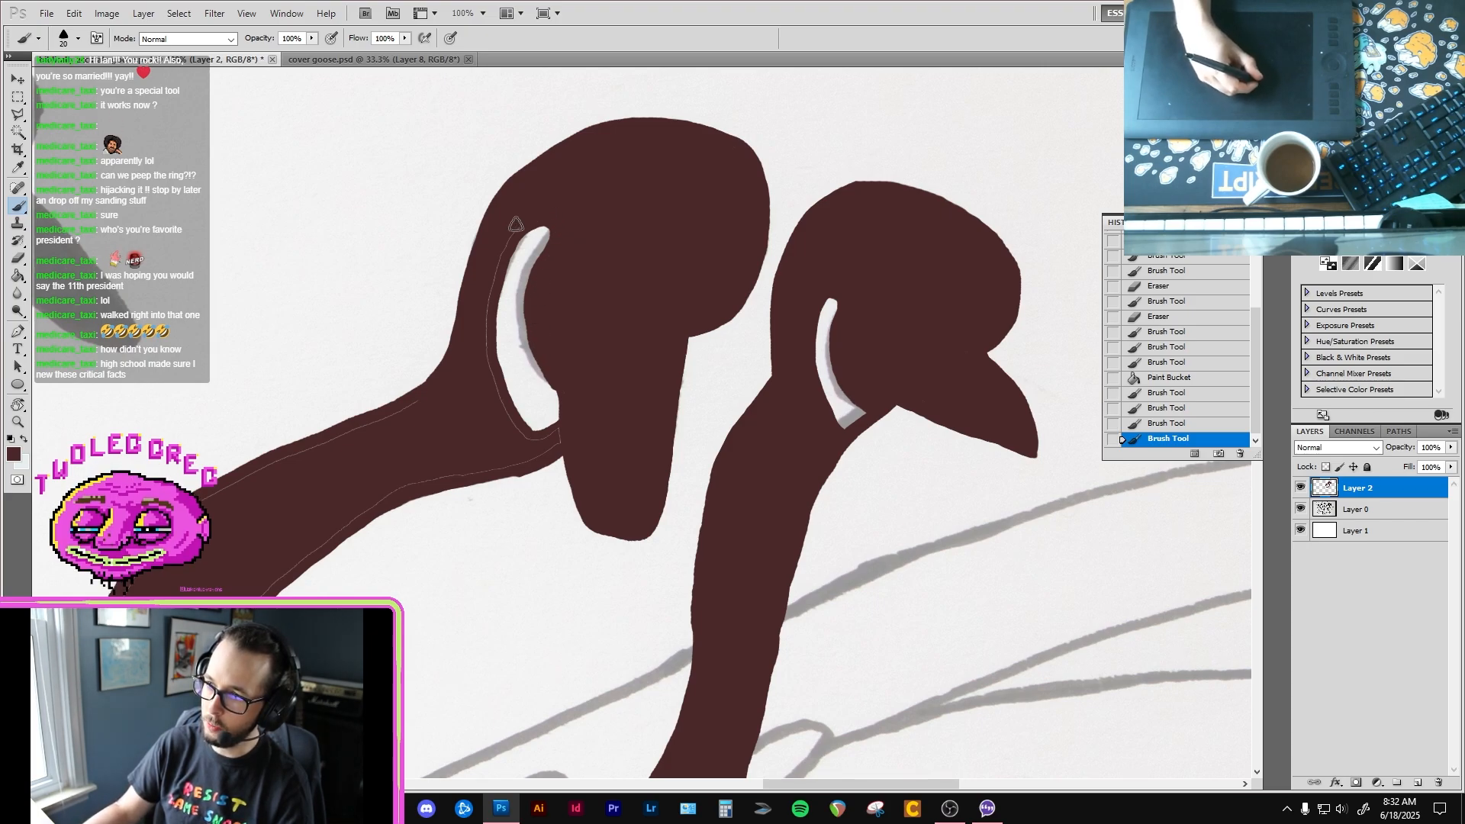
pyautogui.moveTo(539, 219)
pyautogui.mouseDown()
pyautogui.moveTo(492, 280)
pyautogui.moveTo(494, 385)
pyautogui.mouseUp()
pyautogui.moveTo(546, 438)
pyautogui.mouseDown()
pyautogui.moveTo(558, 442)
pyautogui.moveTo(483, 466)
pyautogui.moveTo(552, 402)
pyautogui.mouseUp()
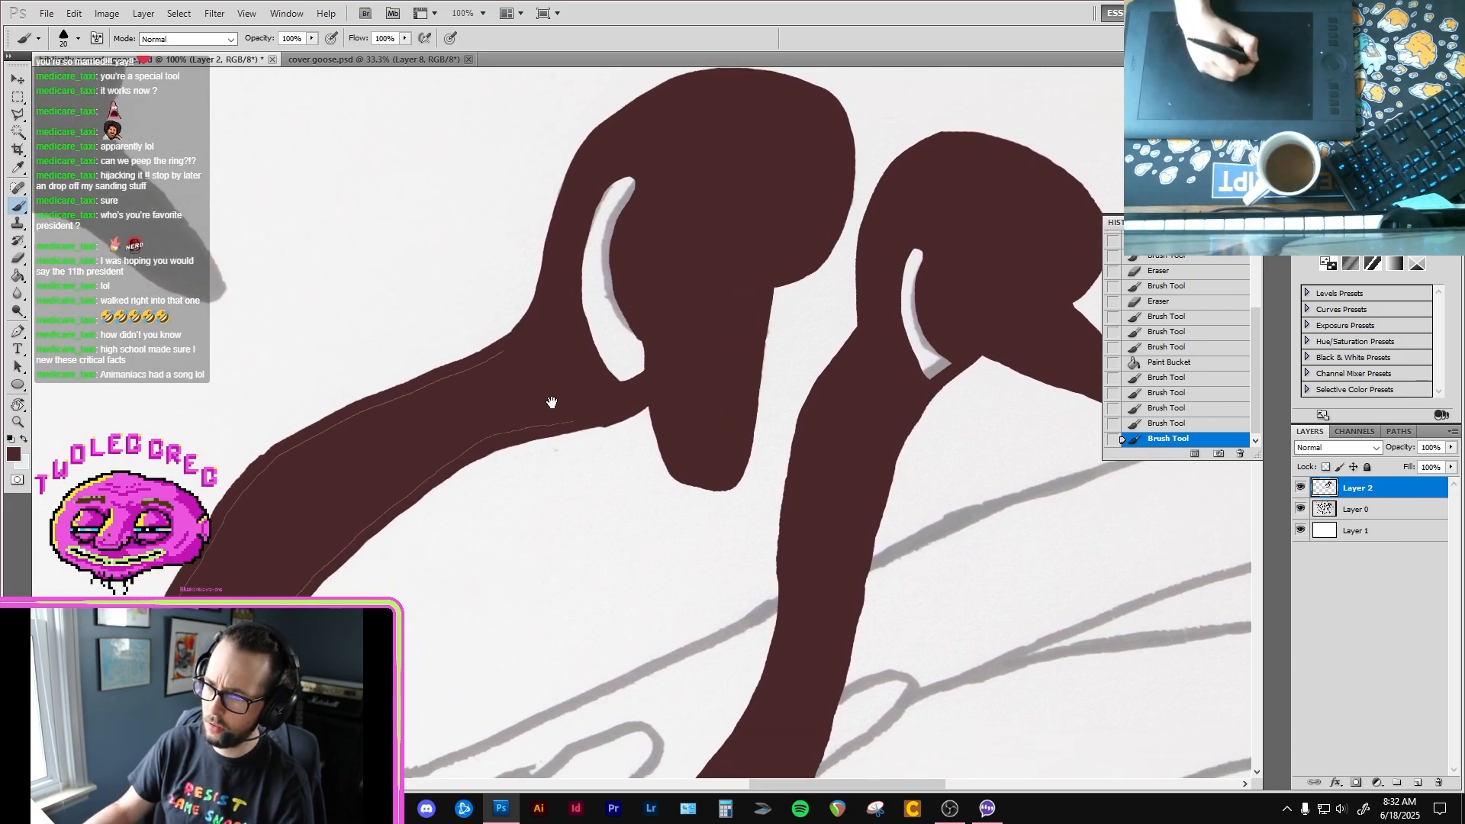
# Step: Trim the neck's lower edge beneath the second goose's throat with the Eraser, and reduce the eraser size to 20
pyautogui.press('e')
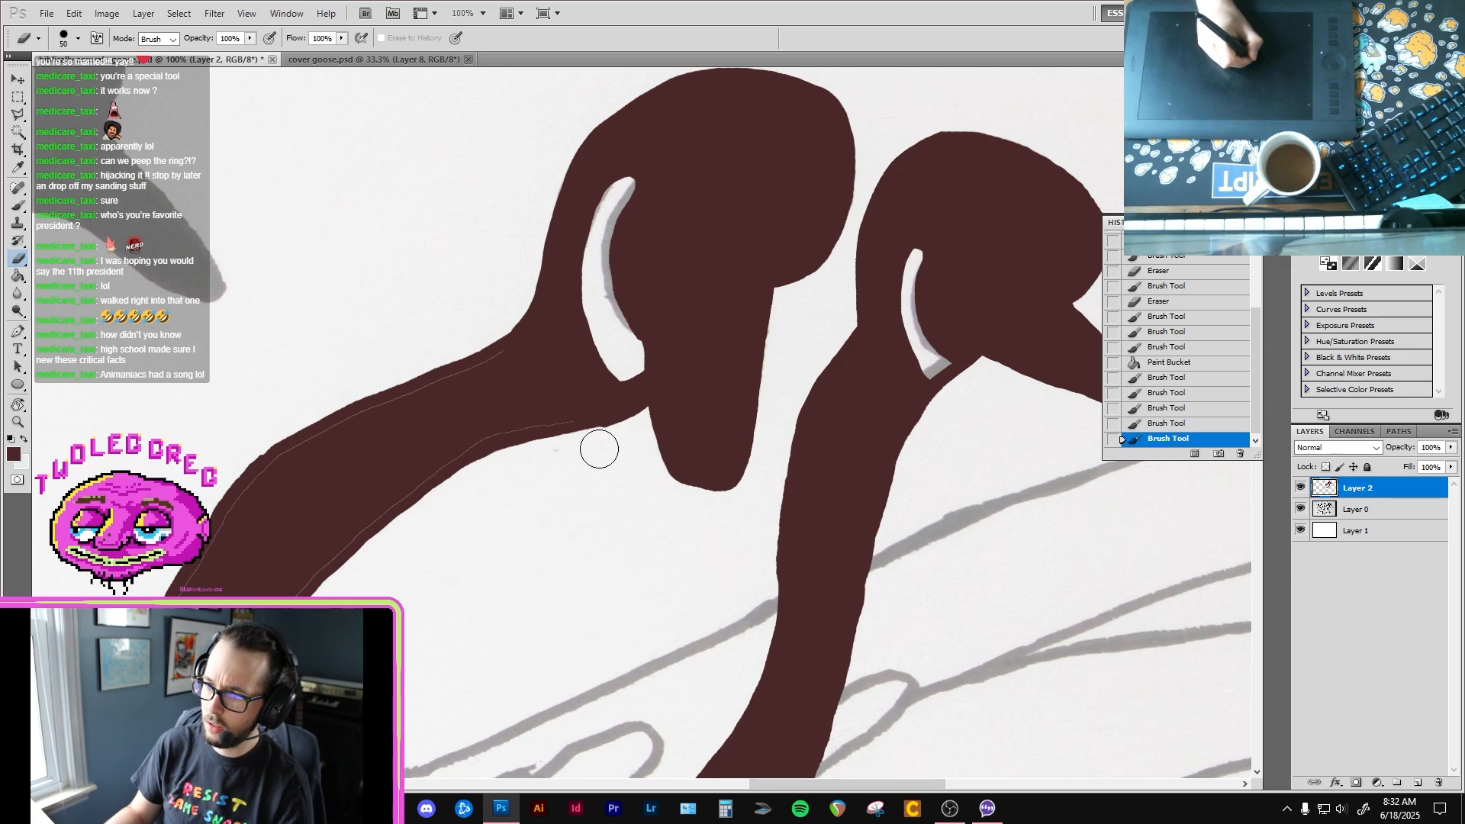
pyautogui.moveTo(605, 435)
pyautogui.mouseDown()
pyautogui.moveTo(517, 471)
pyautogui.moveTo(585, 455)
pyautogui.mouseUp()
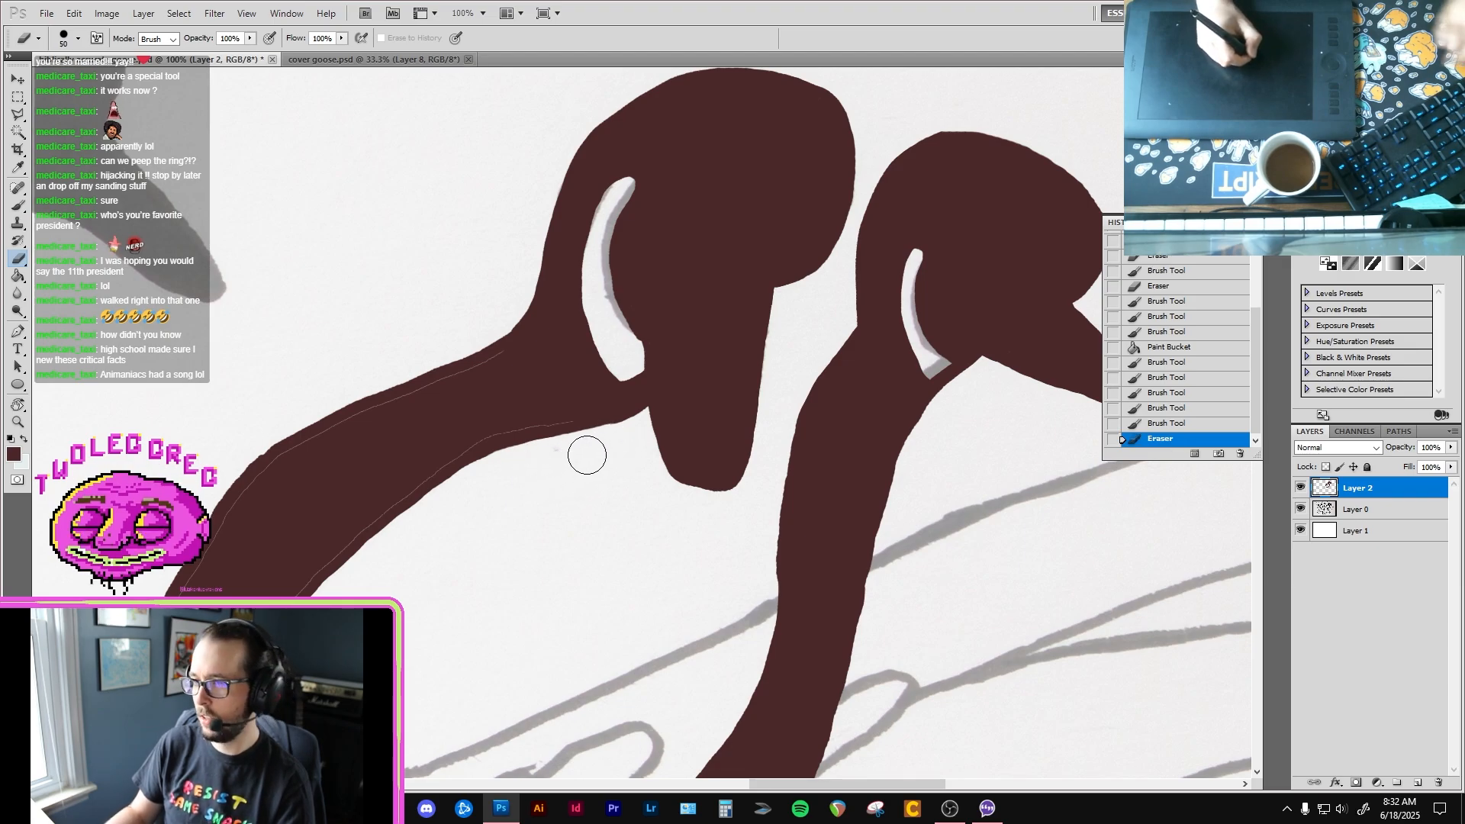
pyautogui.press('[')
pyautogui.press('[')
pyautogui.press('[')
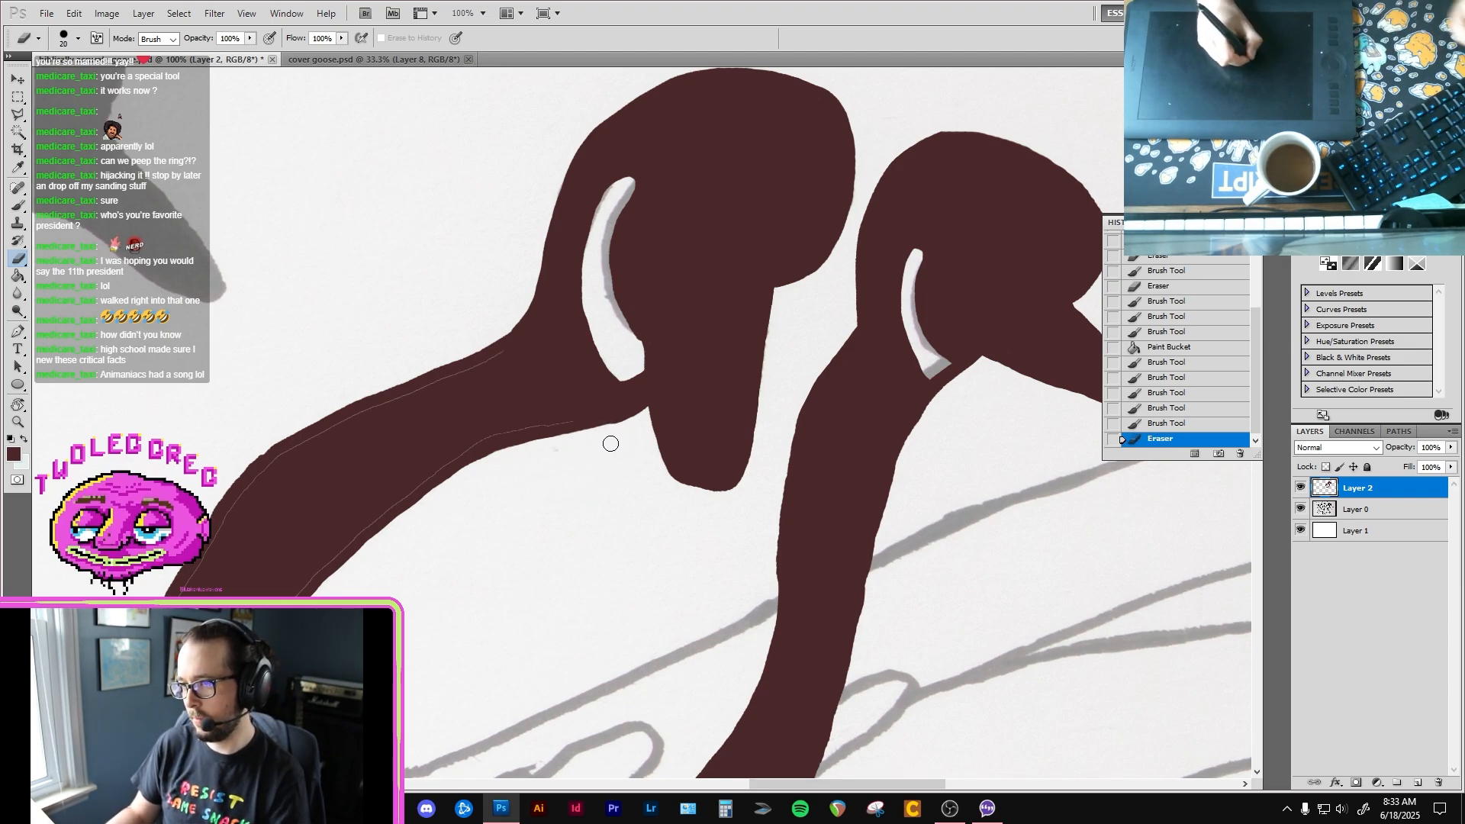
# Step: Touch up the cheek patch's lower corner and paint over the fill seams along the second goose's neck toward its base
pyautogui.press('b')
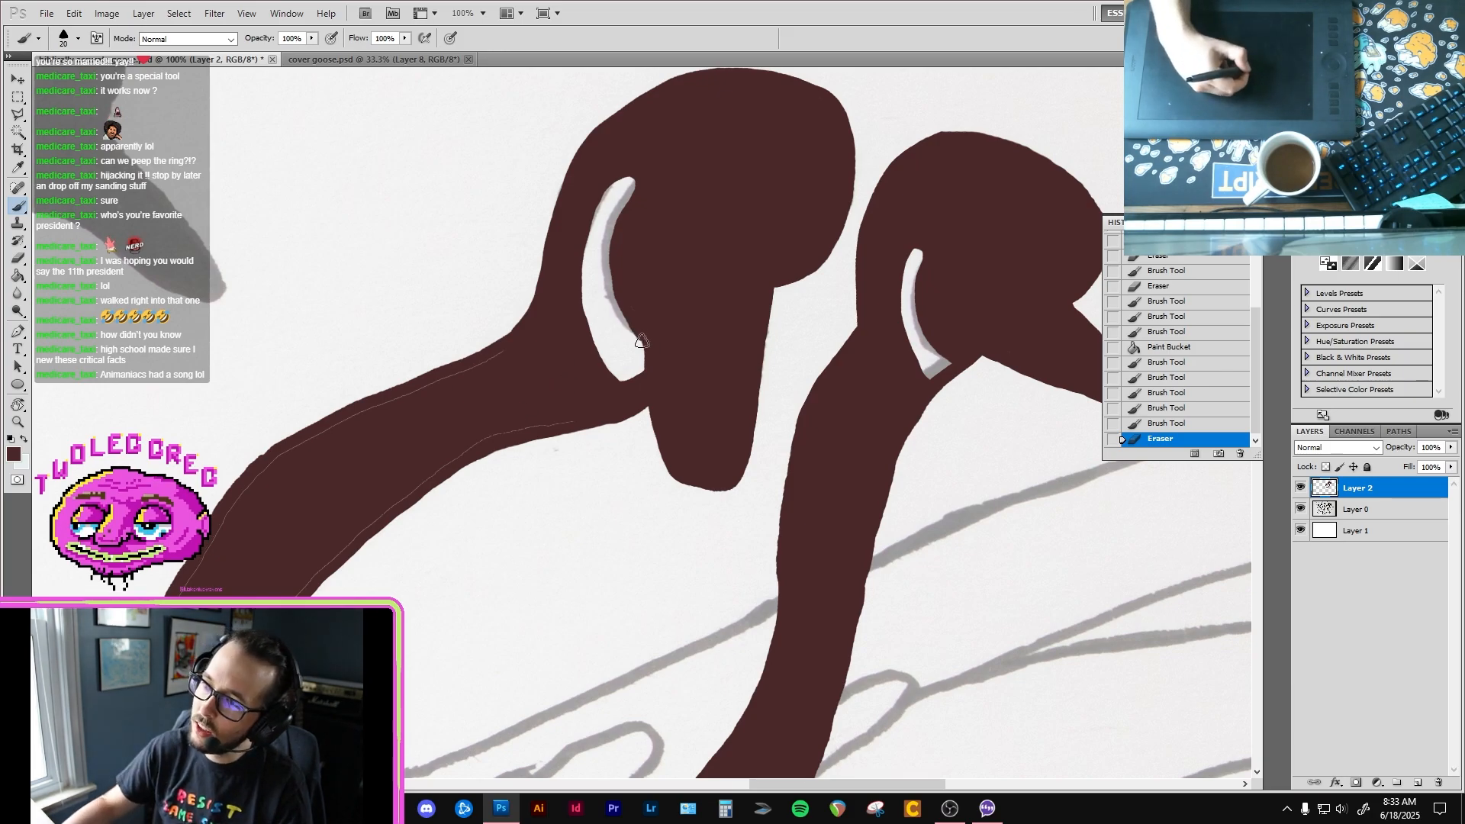
pyautogui.moveTo(637, 331); pyautogui.dragTo(644, 349)
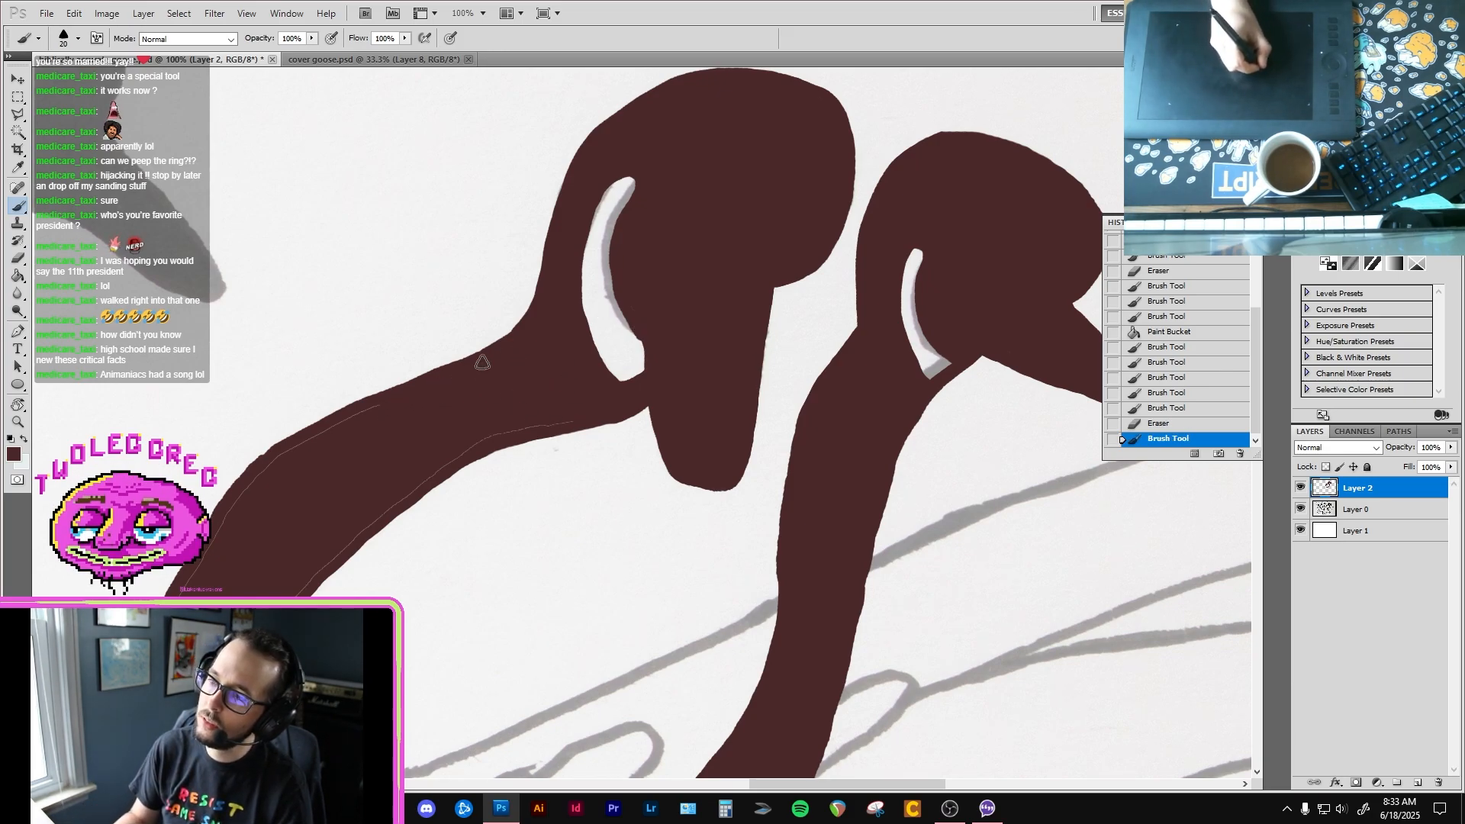
pyautogui.moveTo(470, 447); pyautogui.dragTo(655, 361)
pyautogui.moveTo(533, 457)
pyautogui.mouseDown()
pyautogui.moveTo(664, 354)
pyautogui.moveTo(648, 345)
pyautogui.moveTo(760, 329)
pyautogui.moveTo(725, 329)
pyautogui.mouseUp()
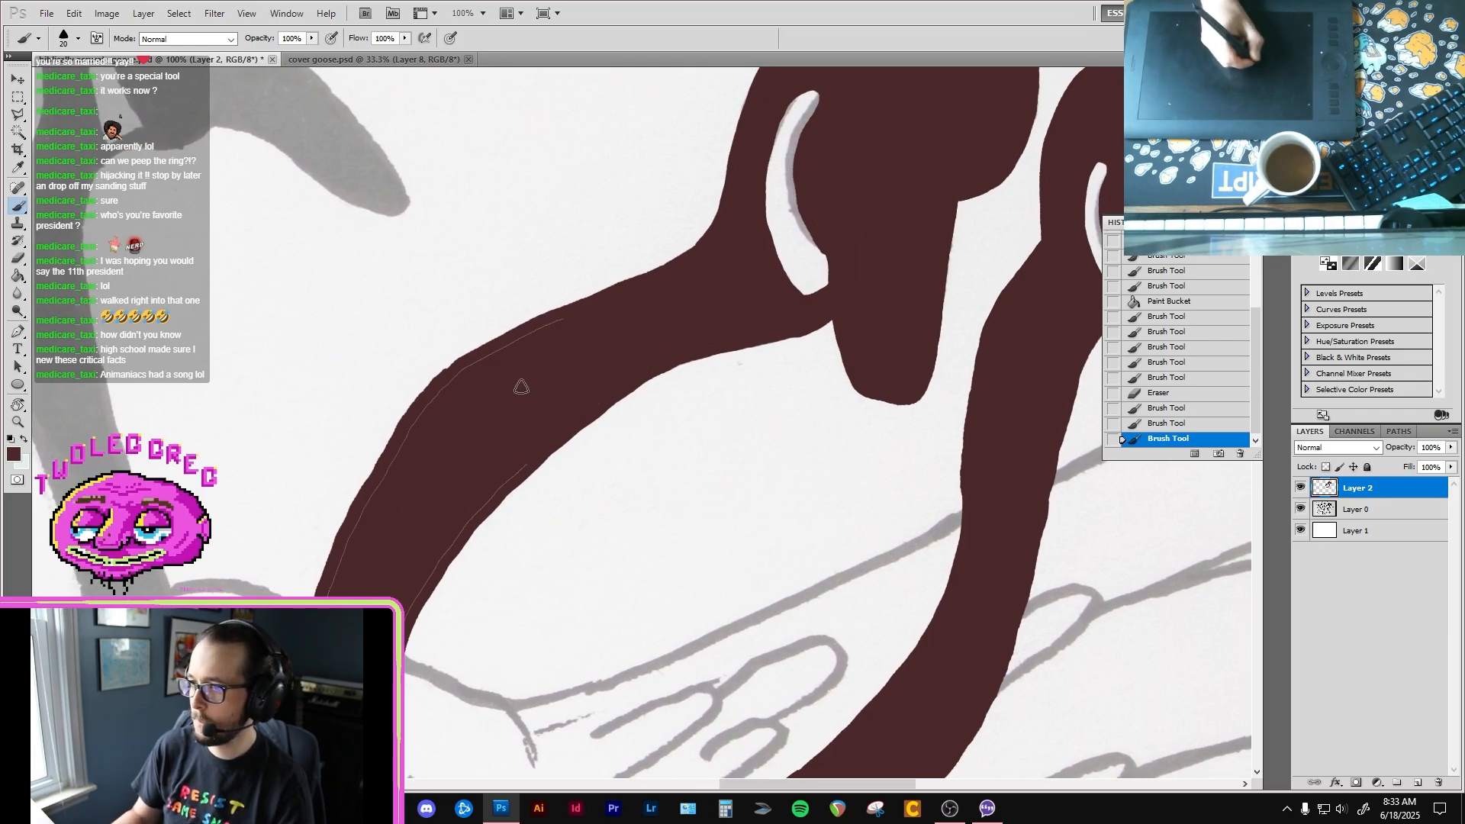
pyautogui.moveTo(538, 335)
pyautogui.mouseDown()
pyautogui.moveTo(473, 359)
pyautogui.moveTo(378, 483)
pyautogui.mouseUp()
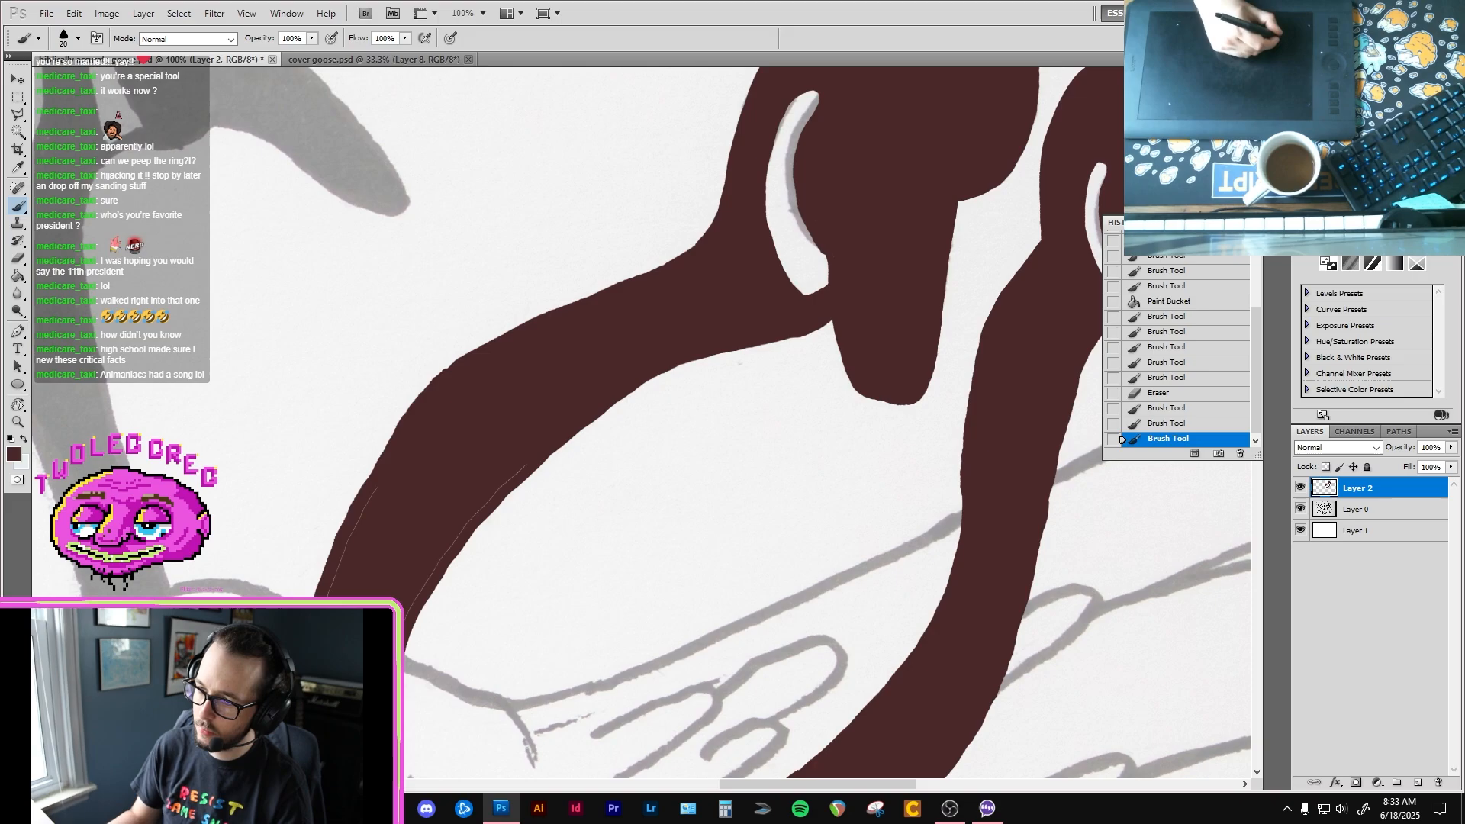
pyautogui.moveTo(342, 568)
pyautogui.mouseDown()
pyautogui.moveTo(416, 594)
pyautogui.moveTo(546, 442)
pyautogui.mouseUp()
pyautogui.moveTo(428, 551); pyautogui.dragTo(523, 436)
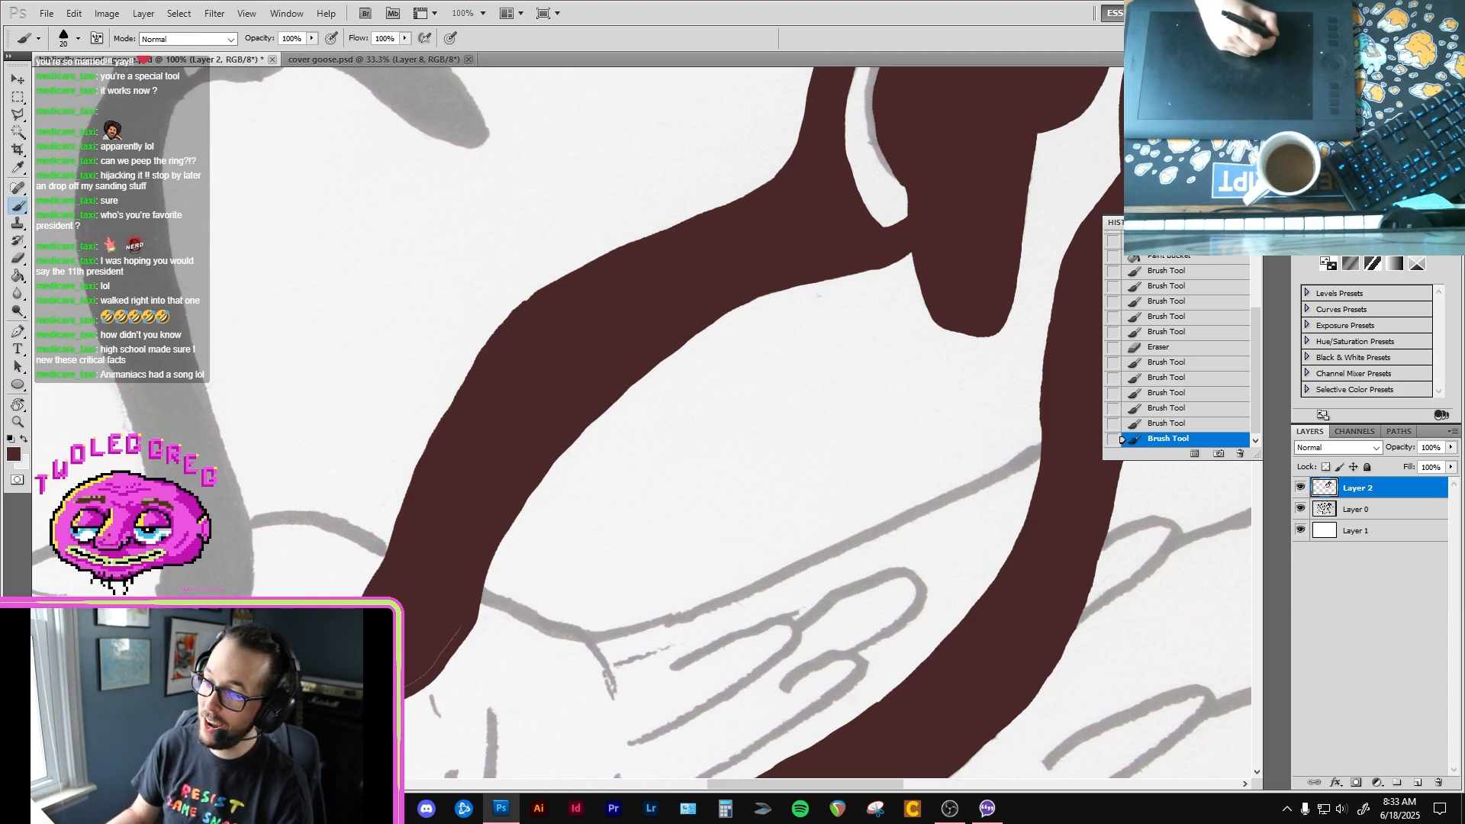
# Step: Paint over the remaining fill seam at the base of the second goose's neck and smooth the neck's outer edge
pyautogui.moveTo(421, 672); pyautogui.dragTo(430, 630)
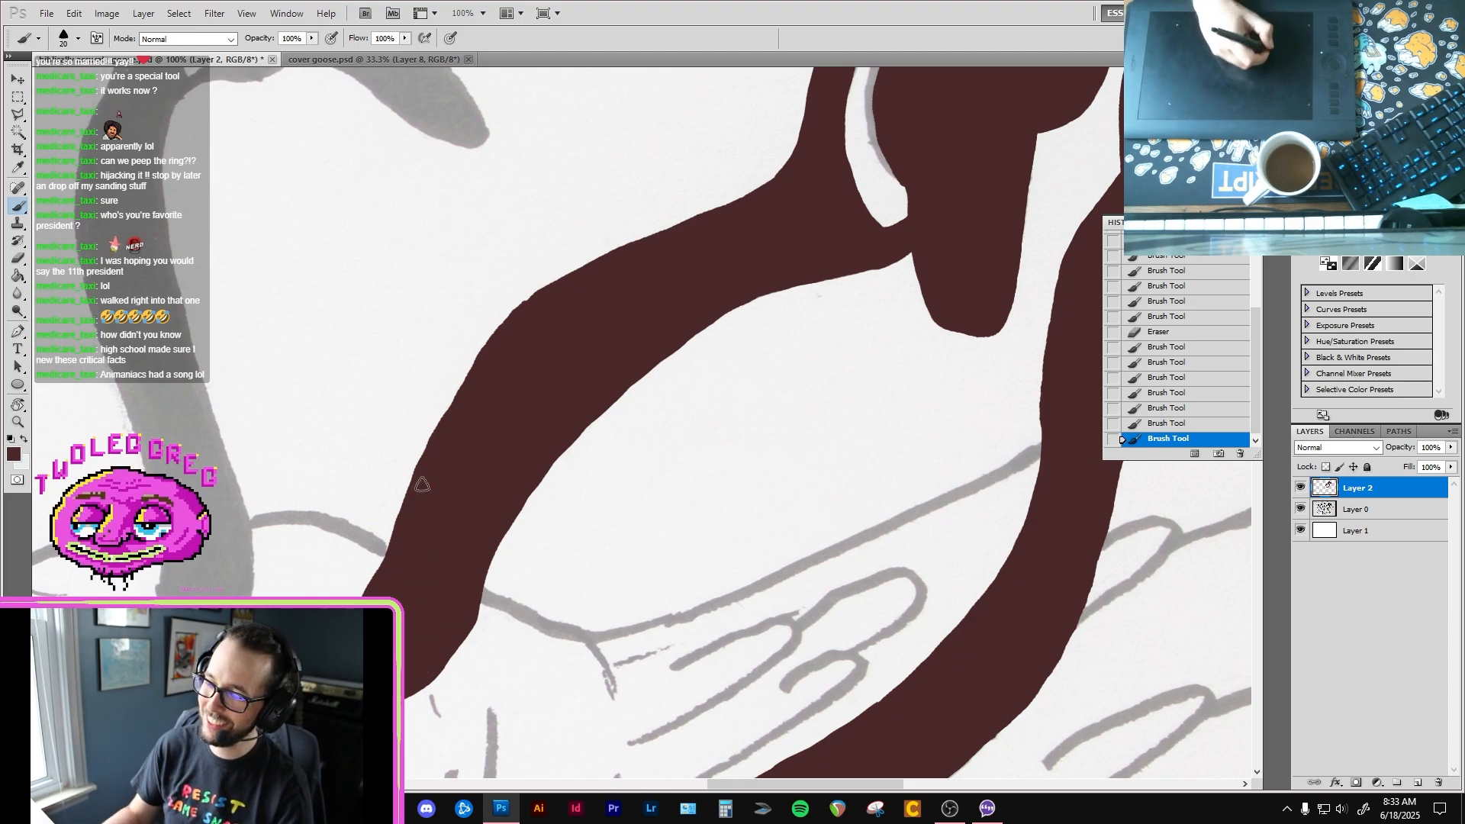
pyautogui.moveTo(427, 518)
pyautogui.mouseDown()
pyautogui.moveTo(408, 488)
pyautogui.moveTo(439, 427)
pyautogui.moveTo(484, 353)
pyautogui.moveTo(553, 291)
pyautogui.mouseUp()
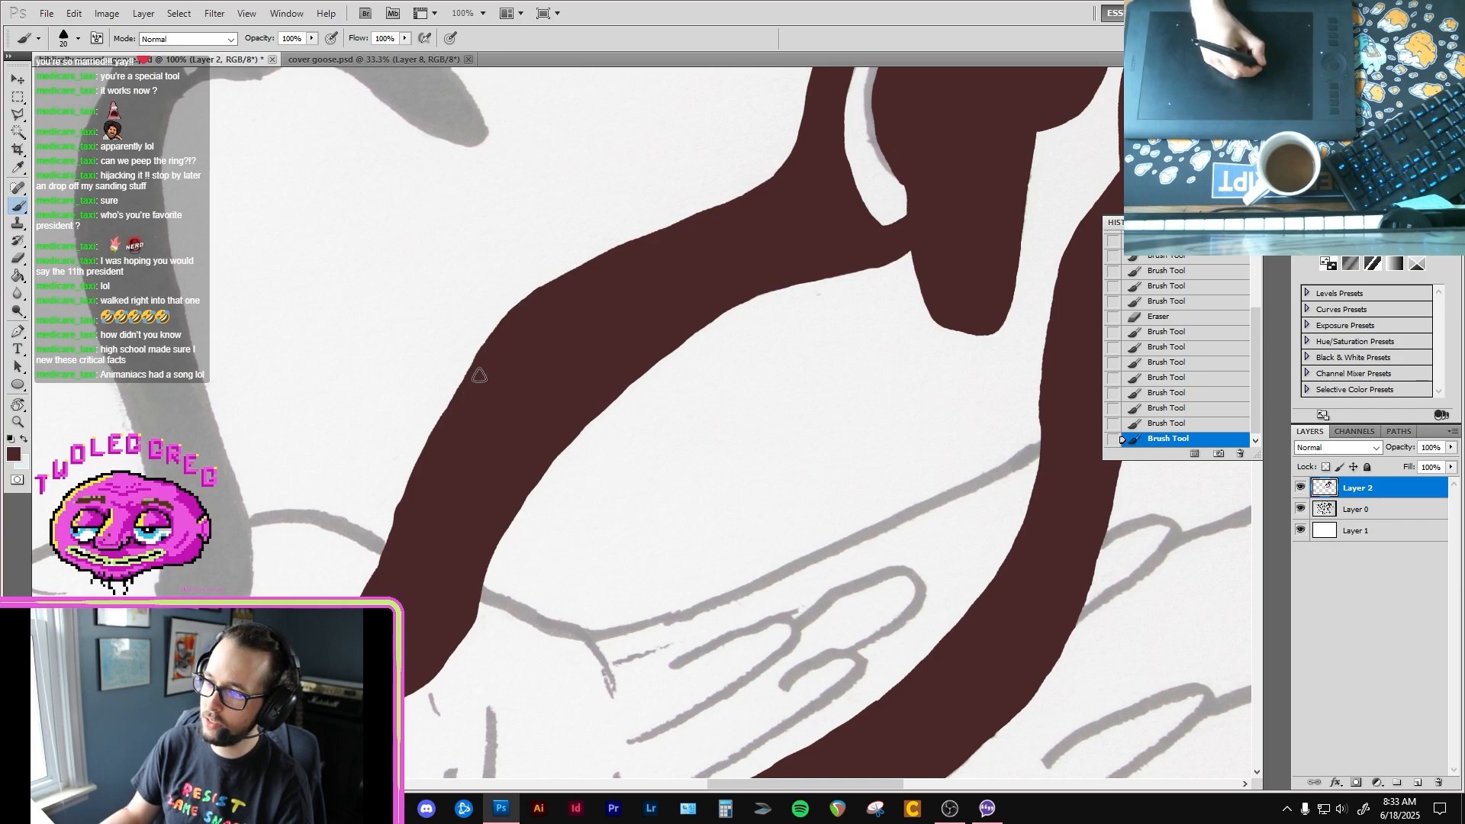
pyautogui.moveTo(479, 375); pyautogui.dragTo(477, 377)
pyautogui.moveTo(627, 271); pyautogui.dragTo(471, 389)
pyautogui.moveTo(605, 363); pyautogui.dragTo(500, 428)
pyautogui.moveTo(534, 544)
pyautogui.mouseDown()
pyautogui.moveTo(492, 380)
pyautogui.moveTo(507, 305)
pyautogui.mouseUp()
# Step: Outline the third goose's neck in dark brown, from its rounded base up both edges to the throat and nape
pyautogui.keyDown('alt'); pyautogui.click(431, 495); pyautogui.keyUp('alt')
pyautogui.keyDown('alt'); pyautogui.click(438, 508); pyautogui.keyUp('alt')
pyautogui.moveTo(217, 431); pyautogui.dragTo(519, 593)
pyautogui.keyDown('ctrl'); pyautogui.click(528, 538); pyautogui.keyUp('ctrl')
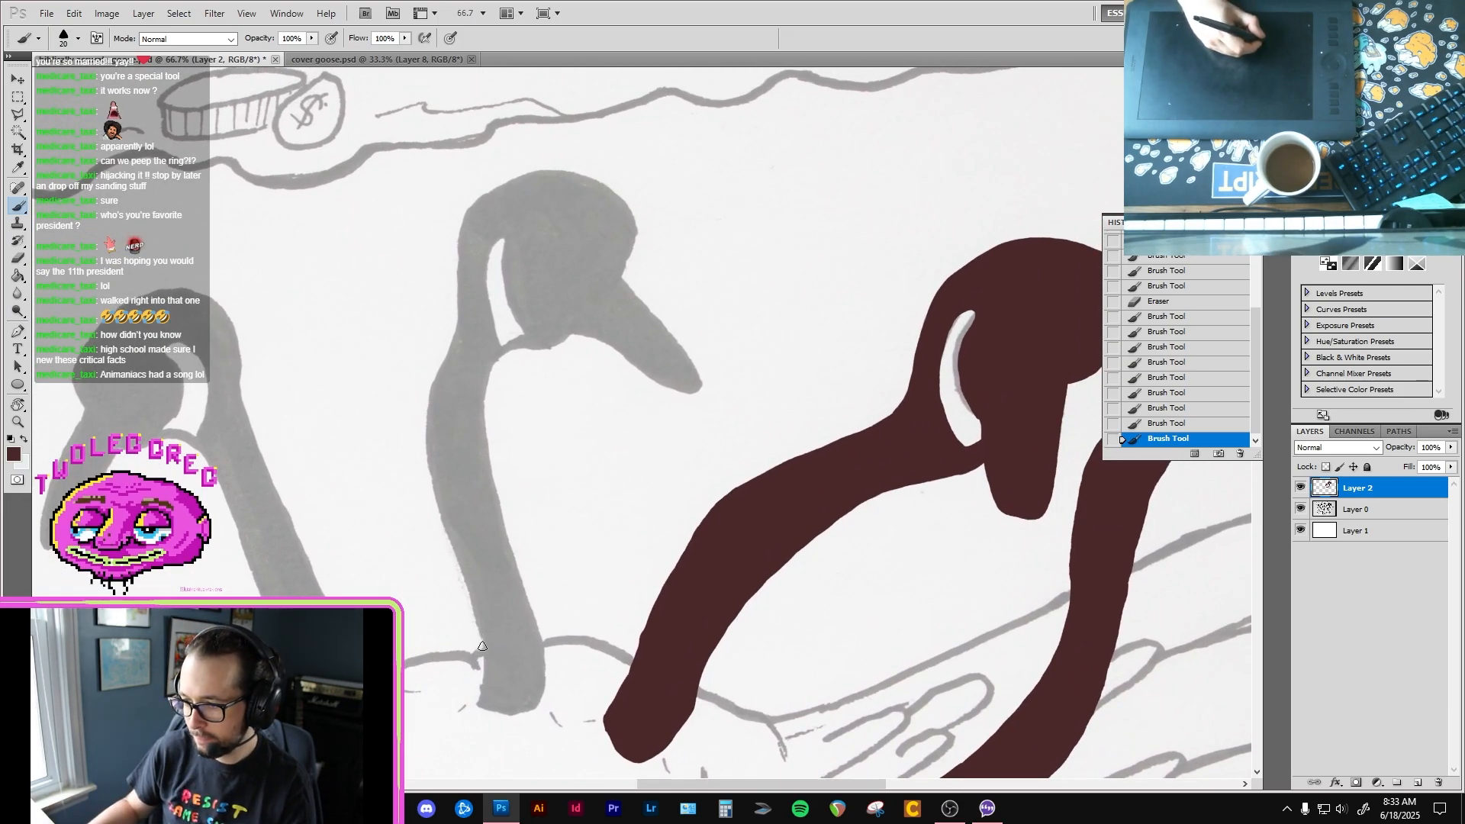
pyautogui.moveTo(482, 646)
pyautogui.mouseDown()
pyautogui.moveTo(488, 713)
pyautogui.moveTo(522, 716)
pyautogui.moveTo(542, 696)
pyautogui.moveTo(533, 609)
pyautogui.mouseUp()
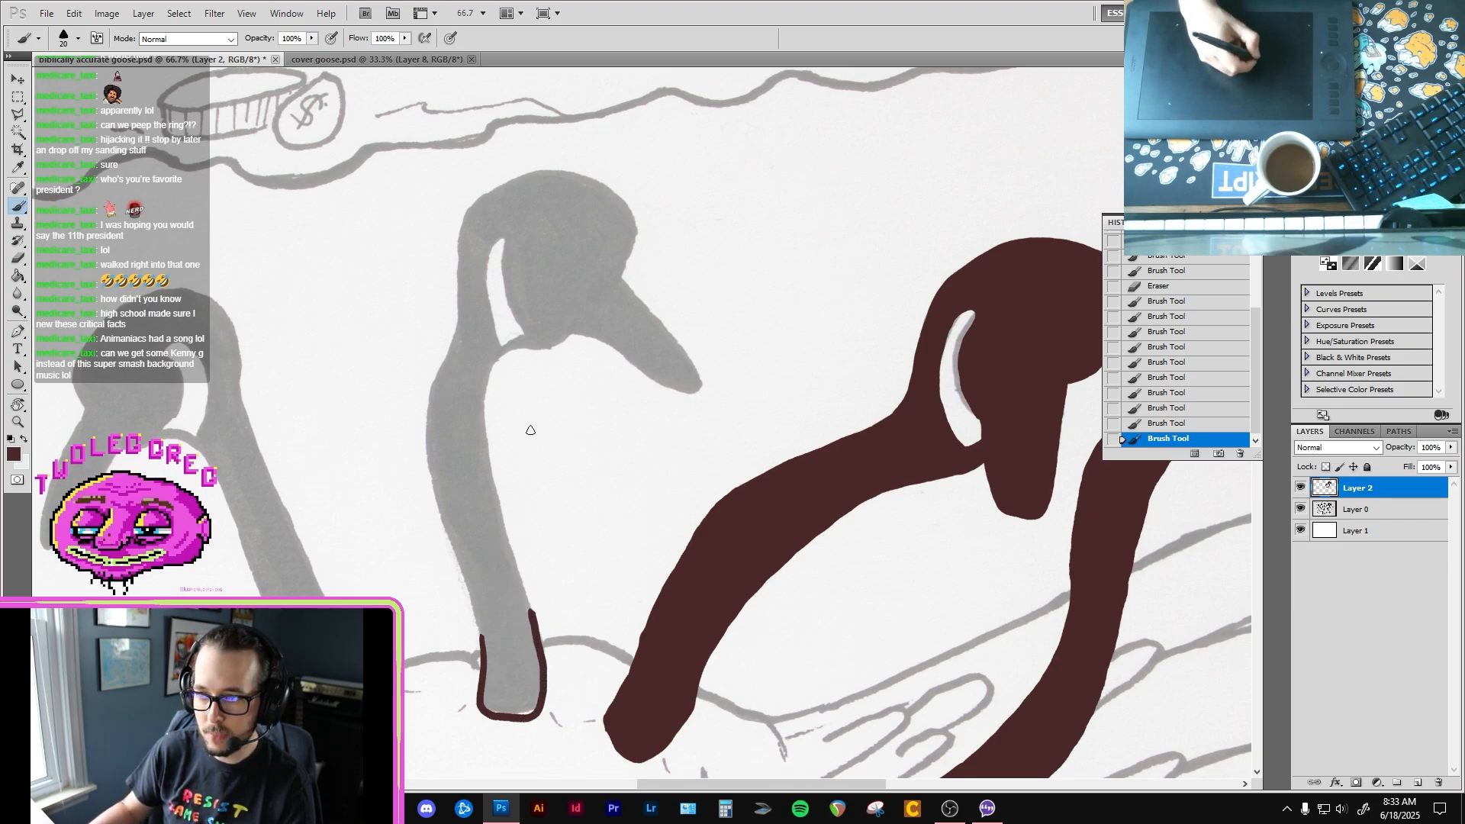
pyautogui.moveTo(508, 349); pyautogui.dragTo(482, 414)
pyautogui.moveTo(499, 494)
pyautogui.mouseDown()
pyautogui.moveTo(535, 623)
pyautogui.moveTo(478, 630)
pyautogui.moveTo(482, 645)
pyautogui.moveTo(456, 556)
pyautogui.mouseUp()
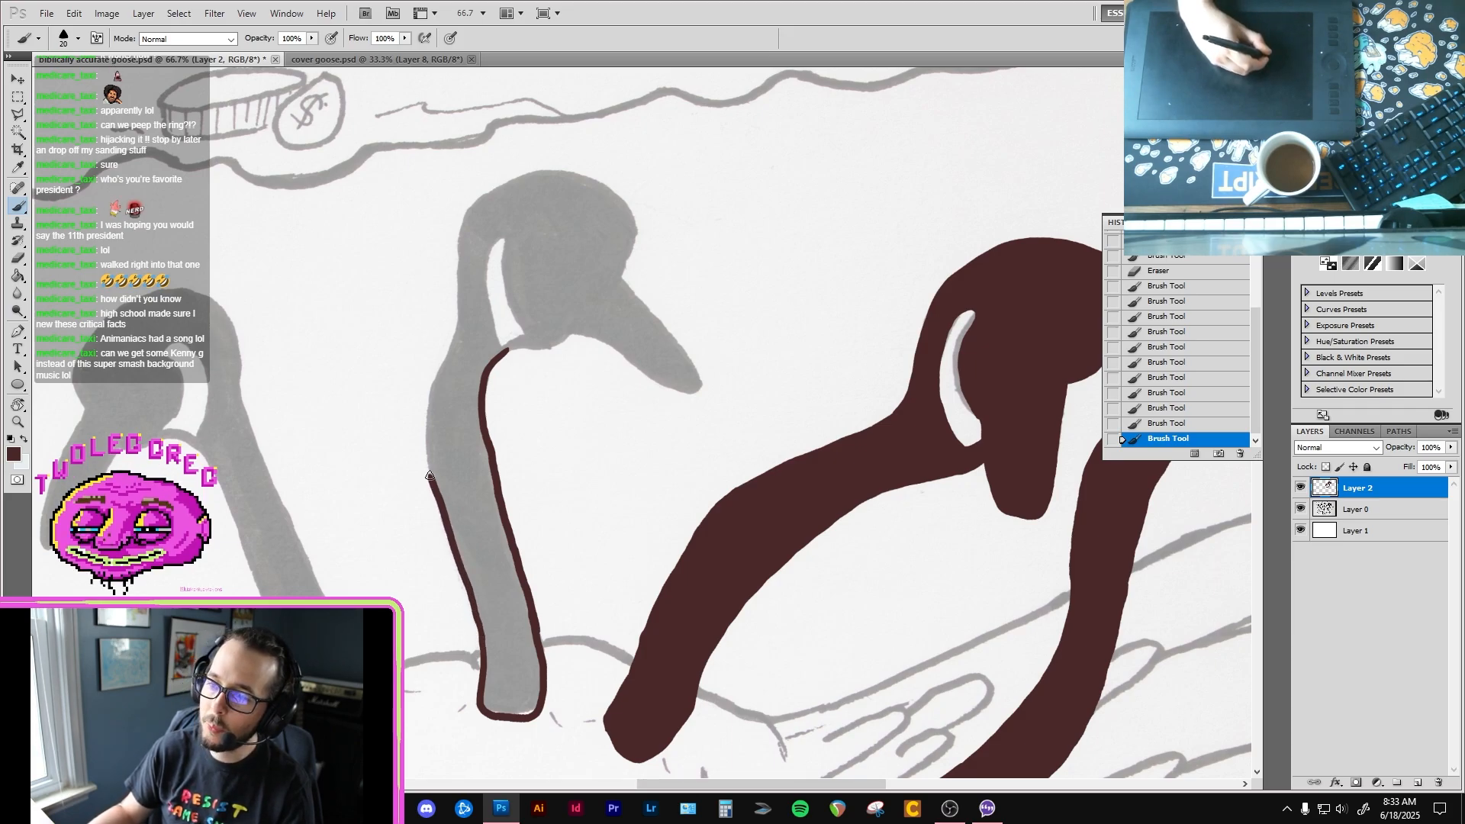
pyautogui.moveTo(429, 476)
pyautogui.mouseDown()
pyautogui.moveTo(424, 412)
pyautogui.moveTo(460, 298)
pyautogui.mouseUp()
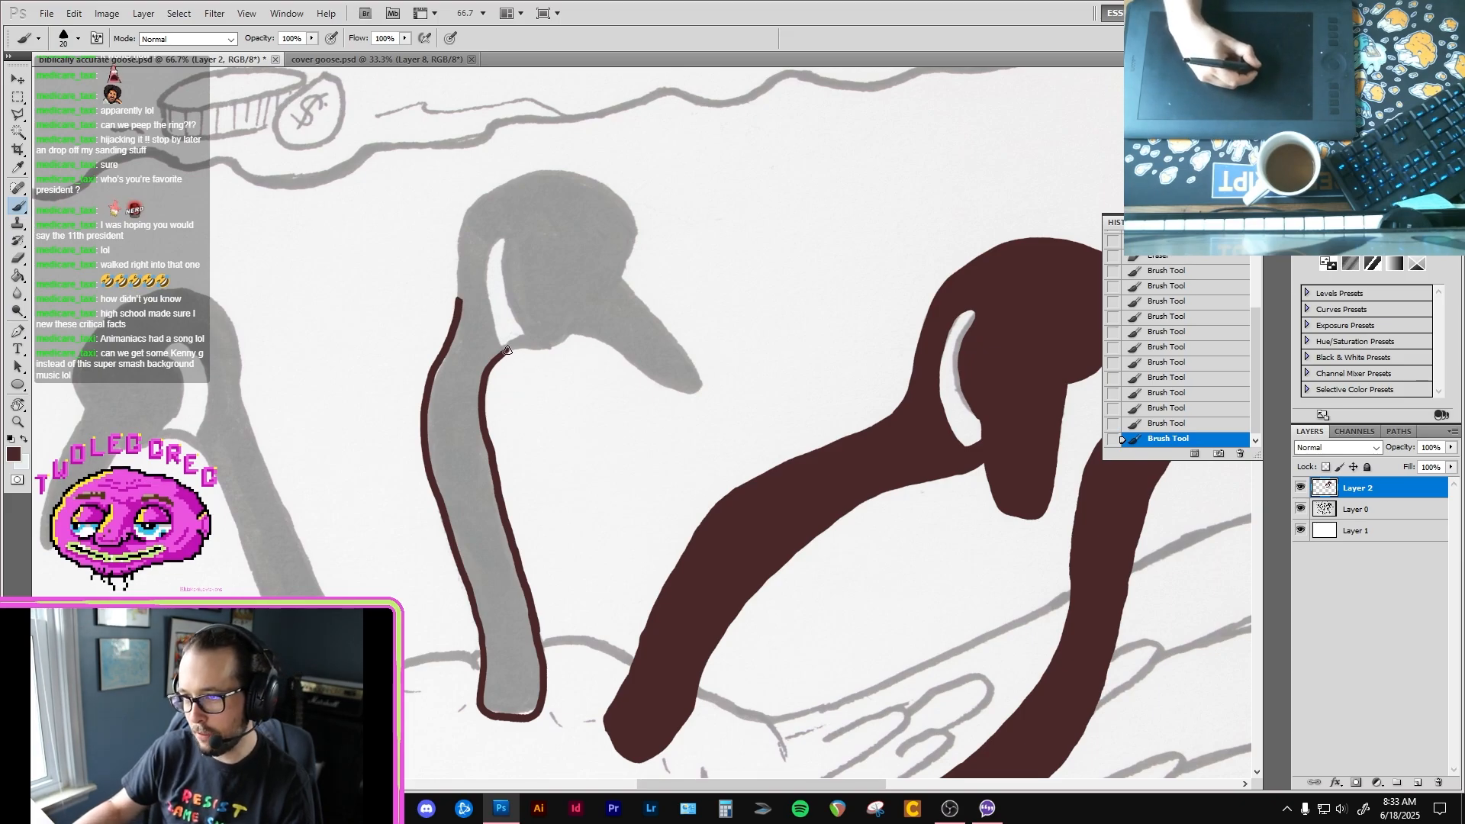
# Step: Outline the third goose's throat, pointed beak, forehead and crown, closing the contour at the back of the head
pyautogui.moveTo(502, 350); pyautogui.dragTo(572, 332)
pyautogui.hotkey('ctrl', 'z')
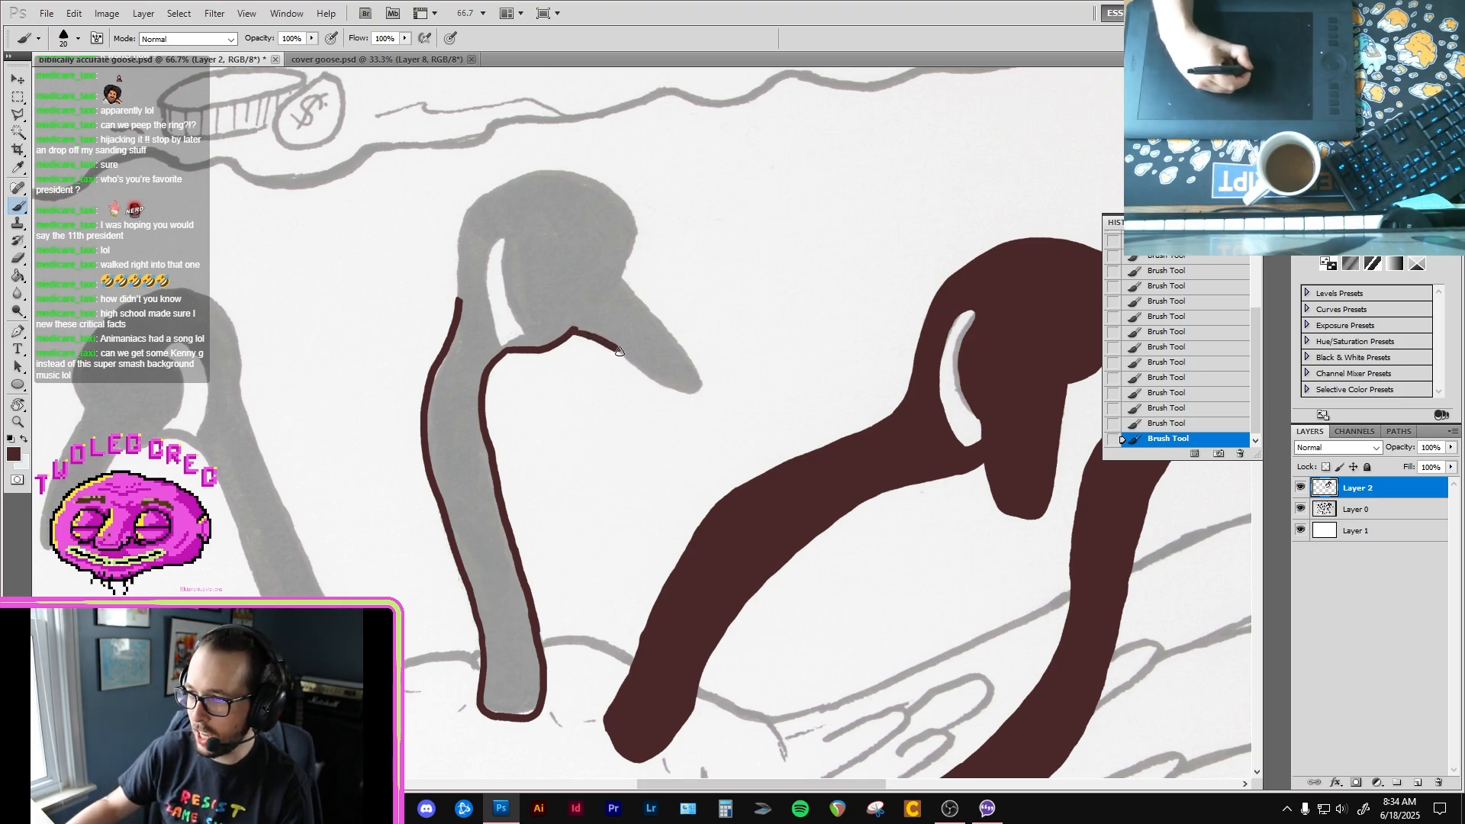
pyautogui.moveTo(618, 350)
pyautogui.mouseDown()
pyautogui.moveTo(682, 392)
pyautogui.moveTo(703, 387)
pyautogui.mouseUp()
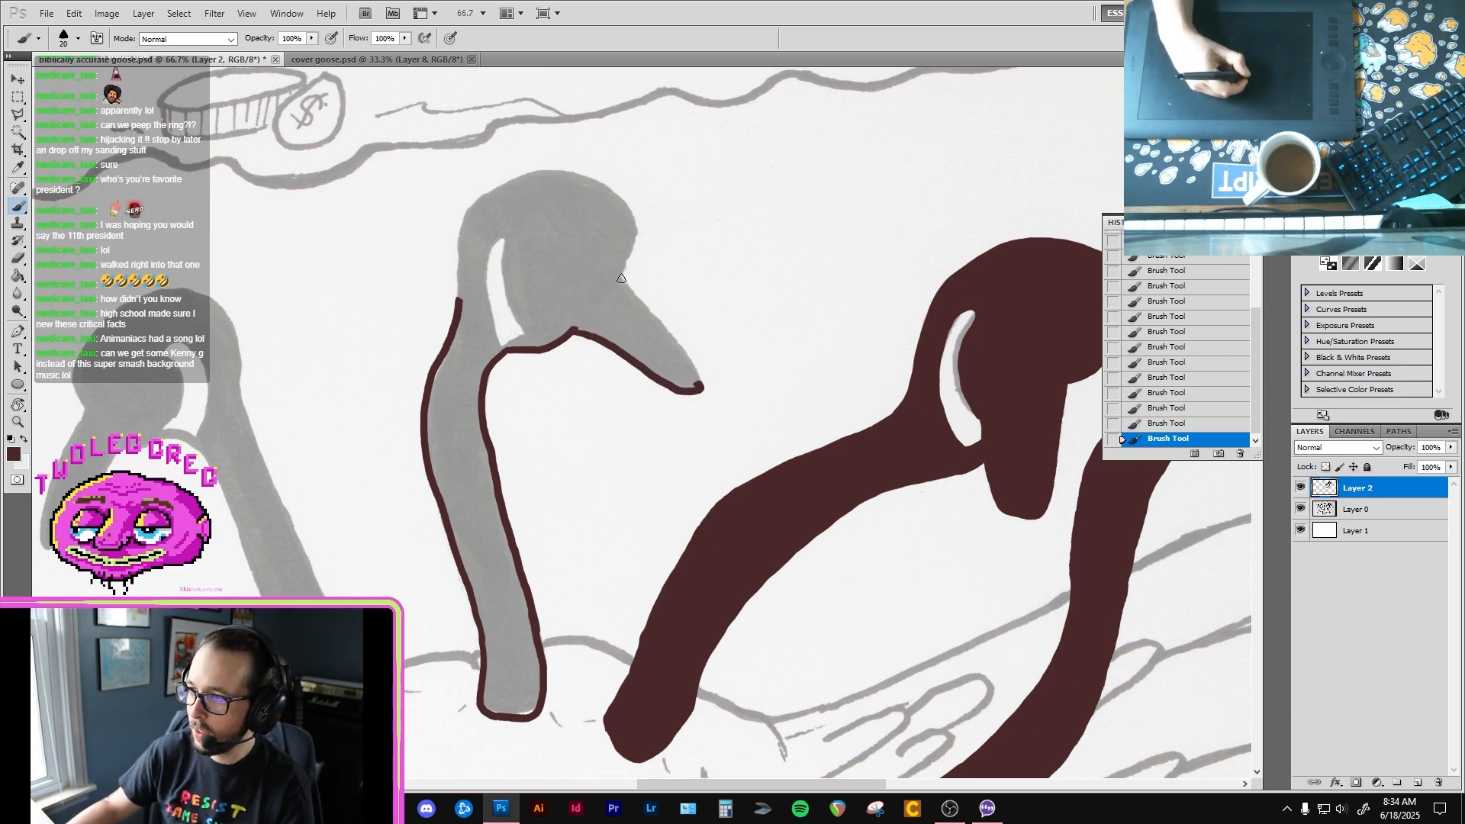
pyautogui.moveTo(647, 304); pyautogui.dragTo(680, 351)
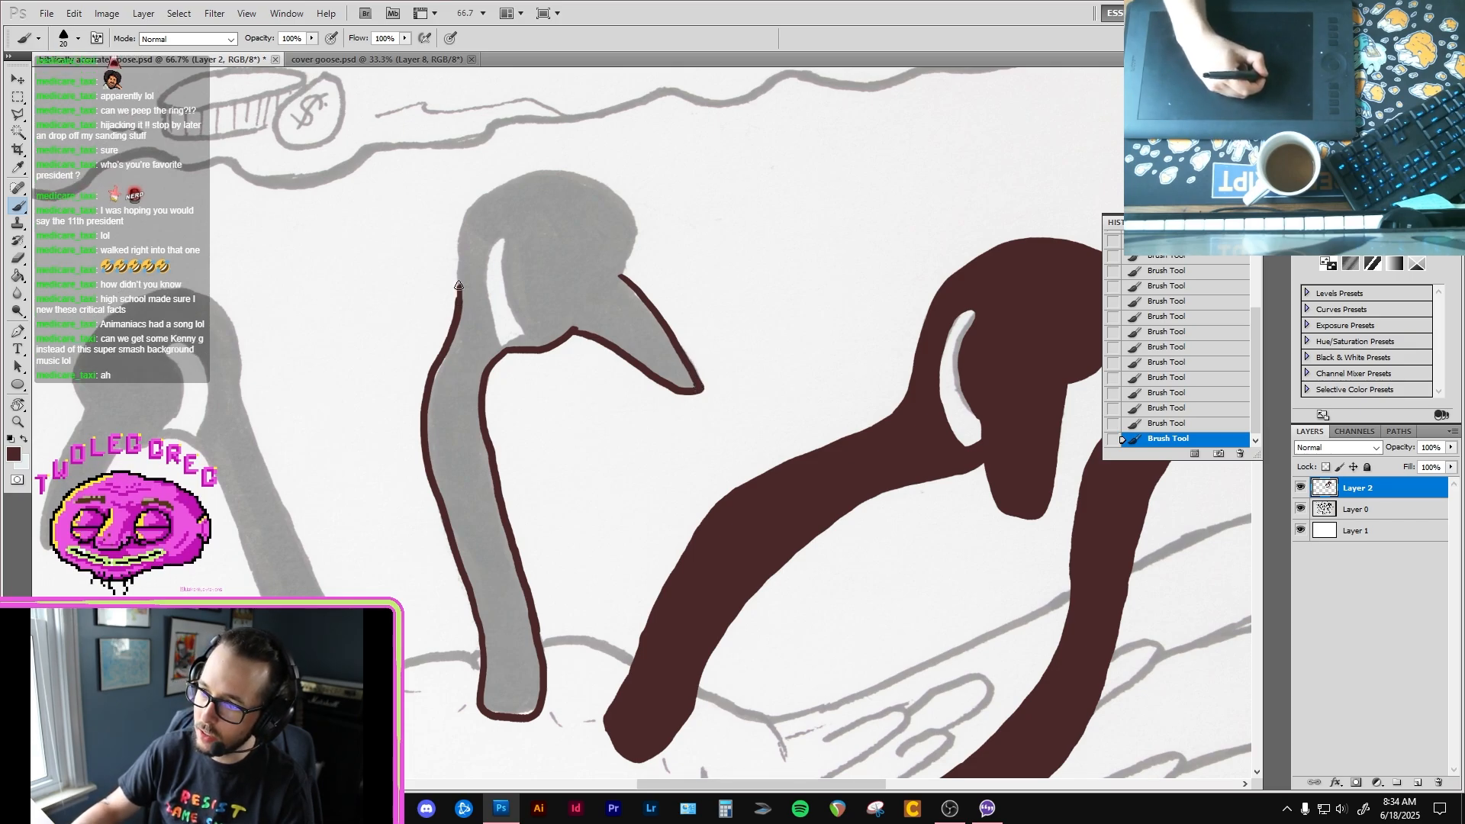
pyautogui.moveTo(491, 196); pyautogui.dragTo(533, 182)
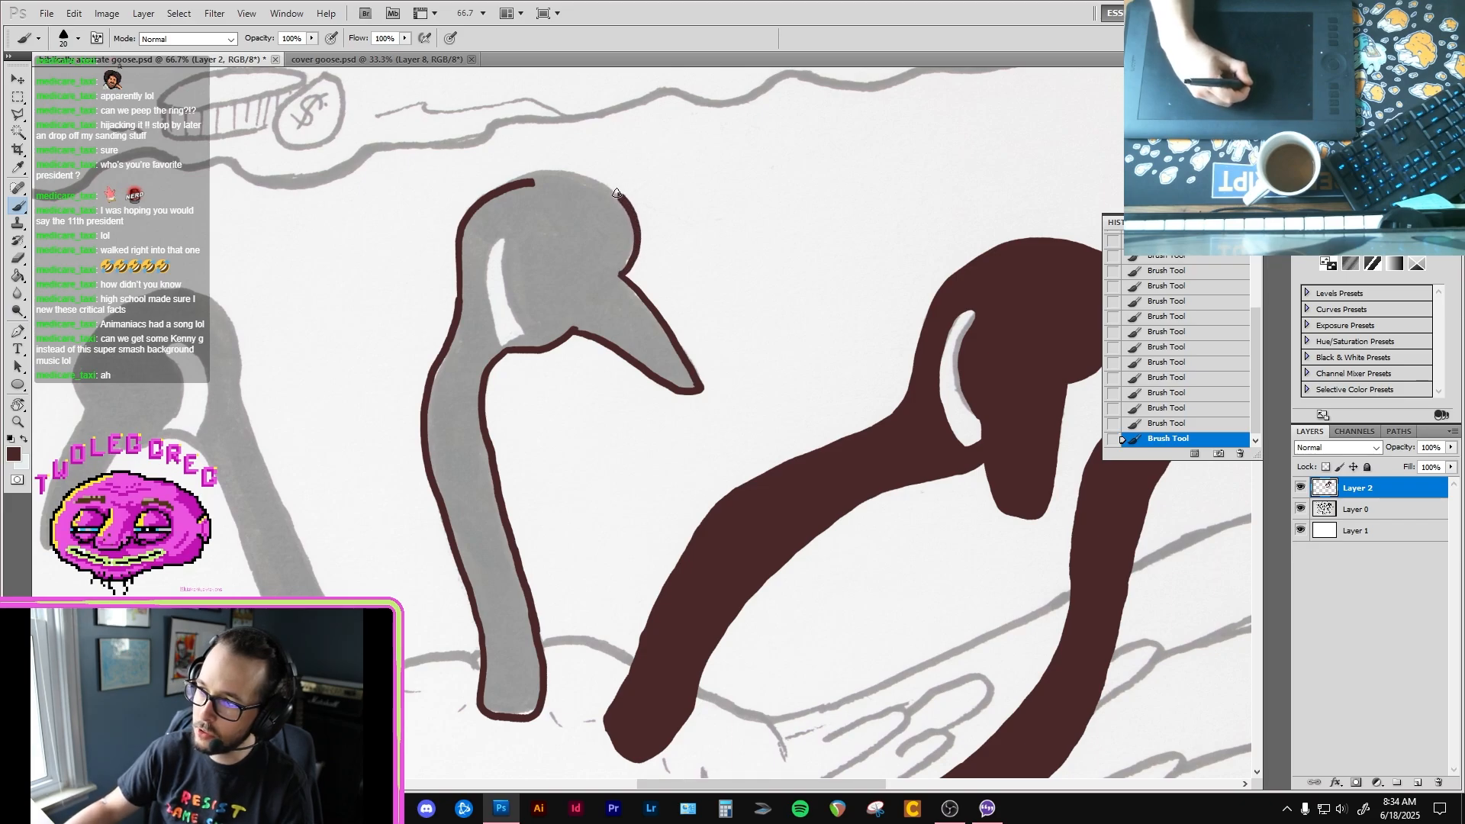
pyautogui.moveTo(617, 193)
pyautogui.mouseDown()
pyautogui.moveTo(539, 172)
pyautogui.moveTo(491, 188)
pyautogui.mouseUp()
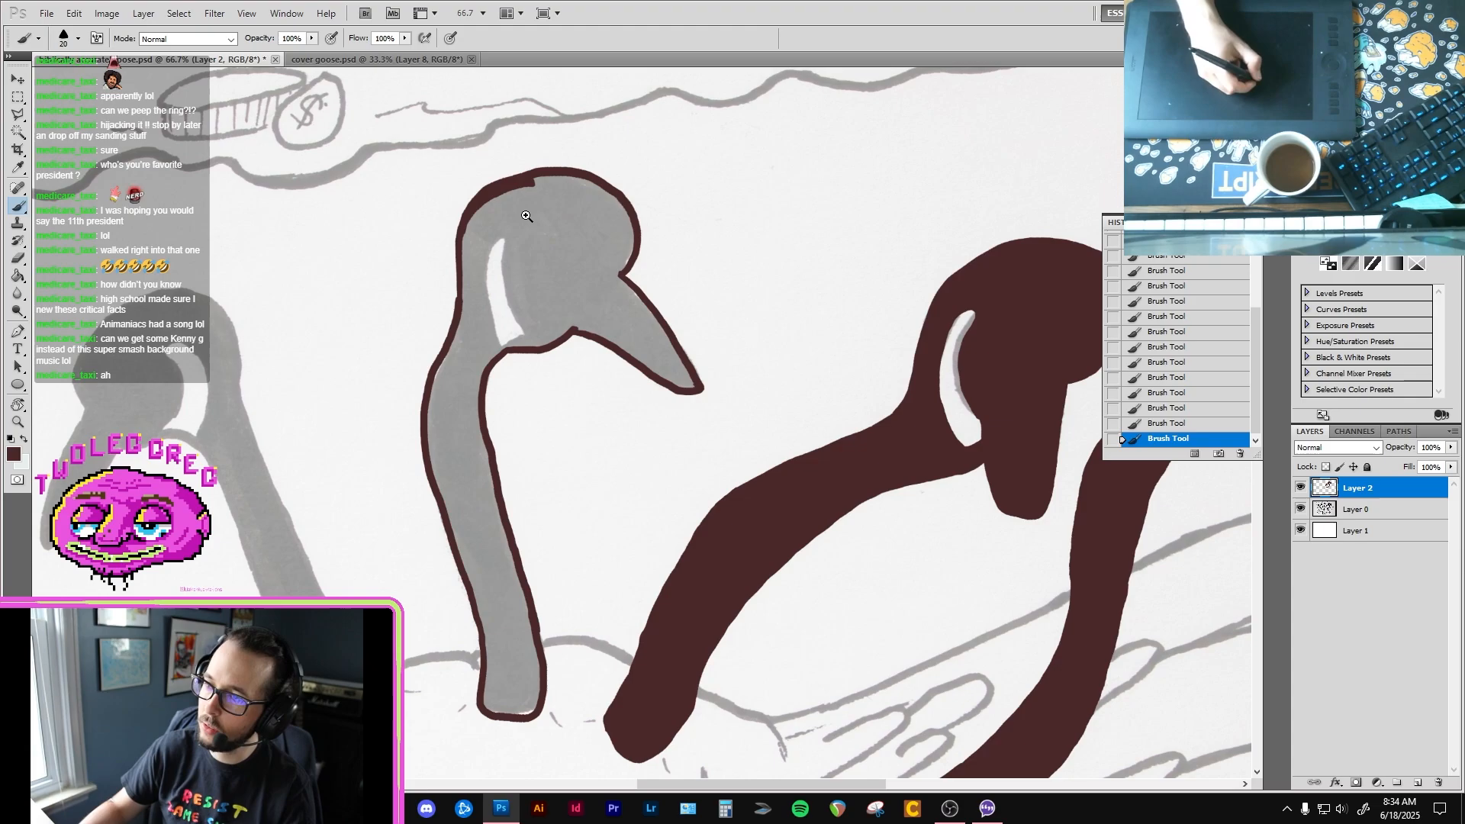
# Step: Trim the overlapping crown outline with the Eraser, and outline the third goose's white cheek patch with the Brush
pyautogui.scroll(1, 507, 206)
pyautogui.press('e')
pyautogui.moveTo(494, 188)
pyautogui.mouseDown()
pyautogui.moveTo(453, 221)
pyautogui.moveTo(526, 183)
pyautogui.mouseUp()
pyautogui.press('b')
pyautogui.moveTo(501, 257)
pyautogui.mouseDown()
pyautogui.moveTo(507, 339)
pyautogui.moveTo(541, 400)
pyautogui.moveTo(563, 410)
pyautogui.moveTo(500, 269)
pyautogui.moveTo(534, 384)
pyautogui.moveTo(508, 358)
pyautogui.moveTo(489, 252)
pyautogui.moveTo(479, 355)
pyautogui.moveTo(505, 422)
pyautogui.mouseUp()
pyautogui.hotkey('ctrl', 'z')
pyautogui.hotkey('ctrl', 'z')
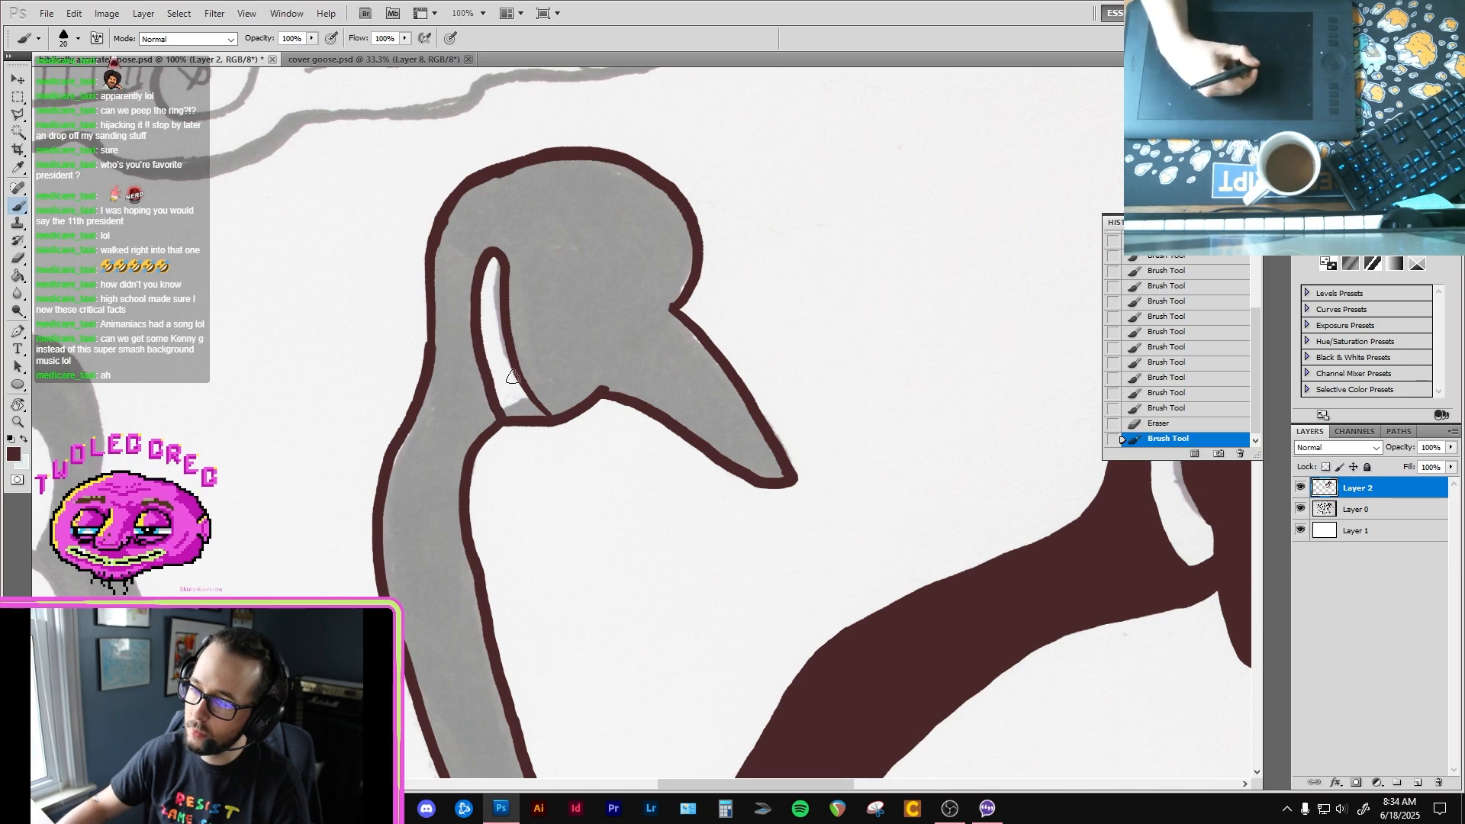
# Step: Smooth the bump in the third goose's outline at the nape with the Eraser and the Brush
pyautogui.press('e')
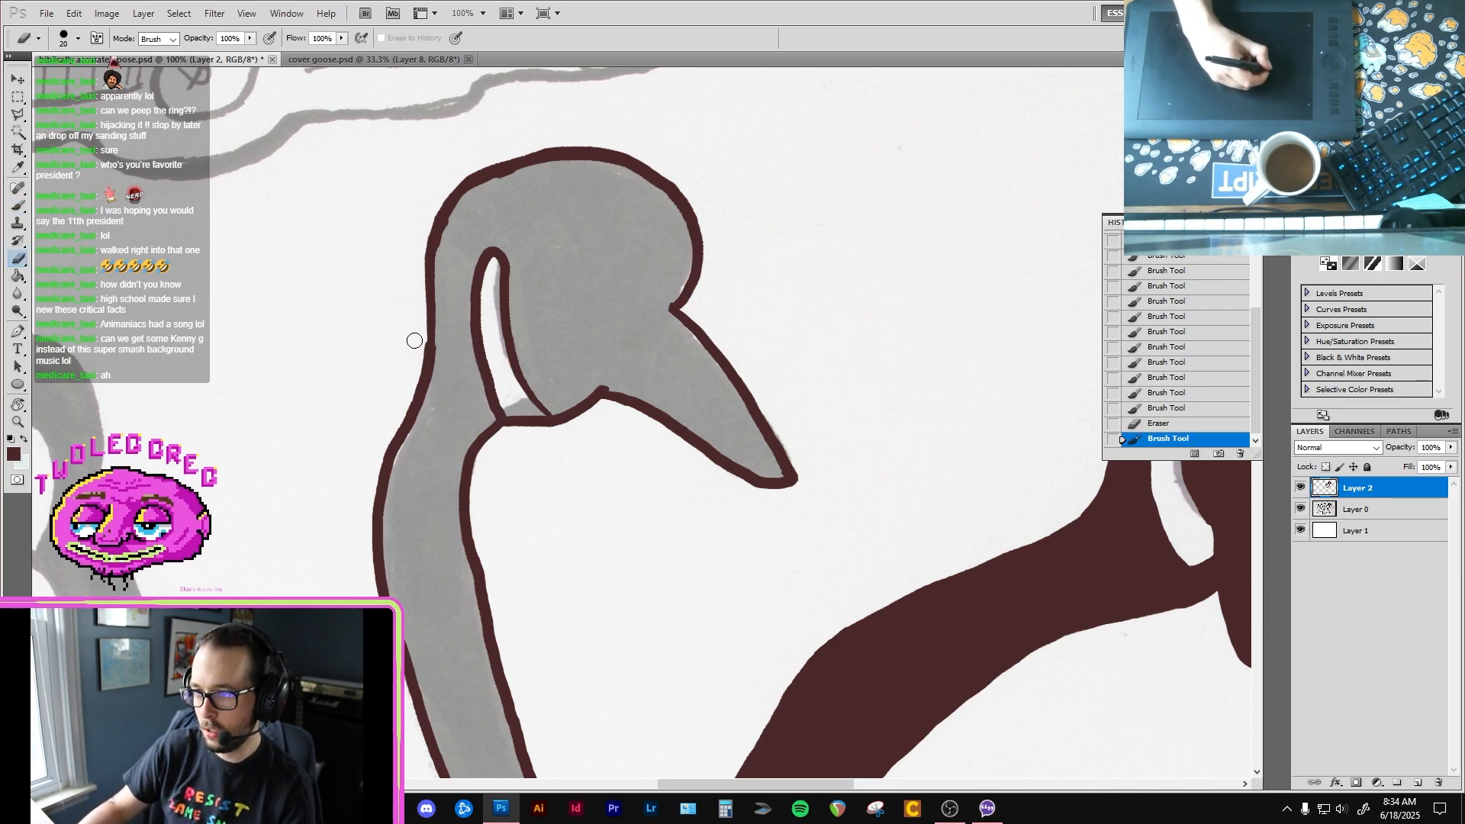
pyautogui.moveTo(420, 351); pyautogui.dragTo(432, 332)
pyautogui.press('b')
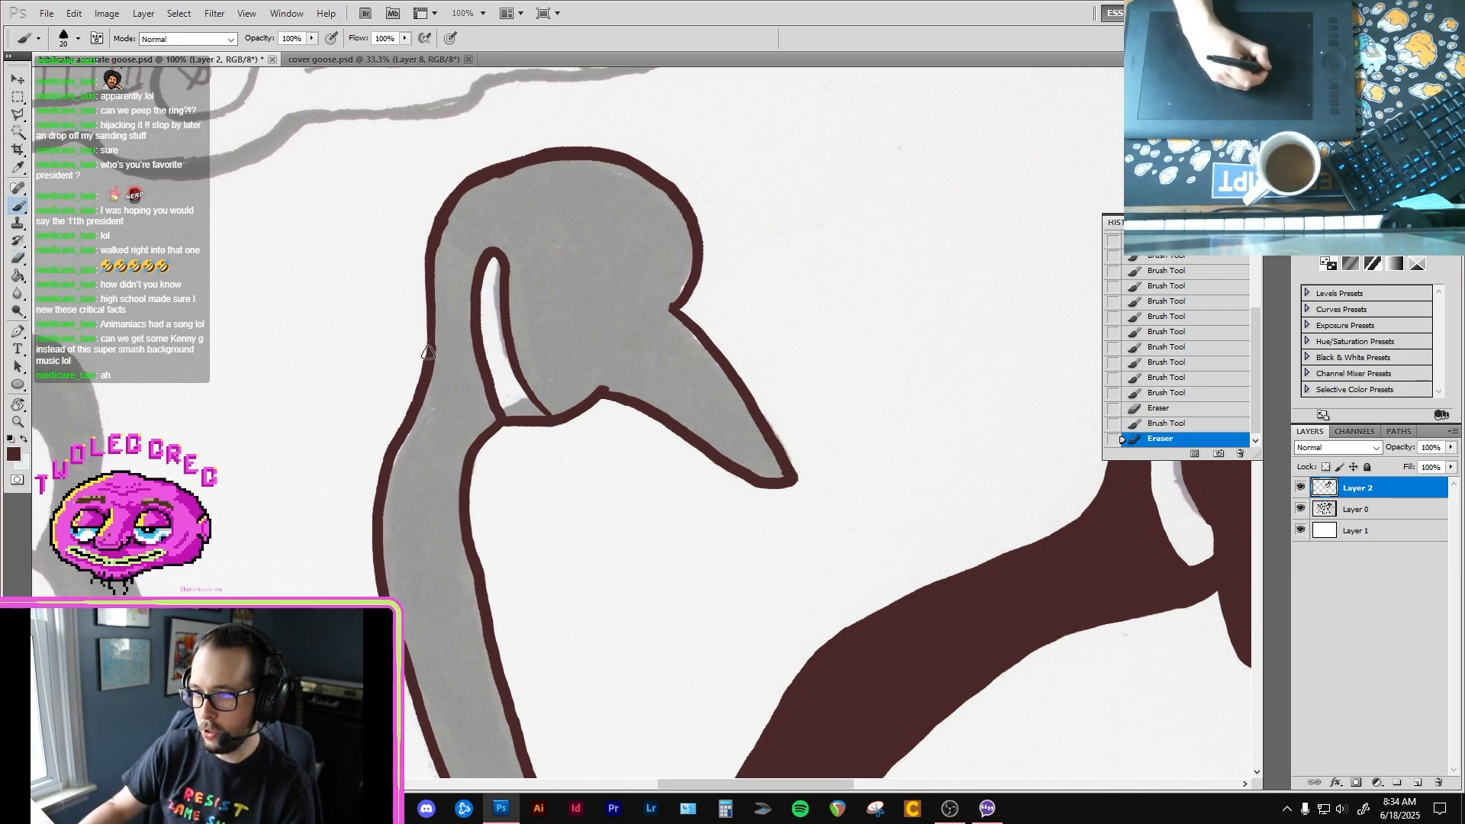
pyautogui.moveTo(420, 391)
pyautogui.mouseDown()
pyautogui.moveTo(445, 211)
pyautogui.moveTo(494, 171)
pyautogui.mouseUp()
# Step: Fill the outlined third goose's neck and head with dark brown using the Paint Bucket
pyautogui.scroll(-10, 468, 245)
pyautogui.press('g')
pyautogui.click(486, 322)
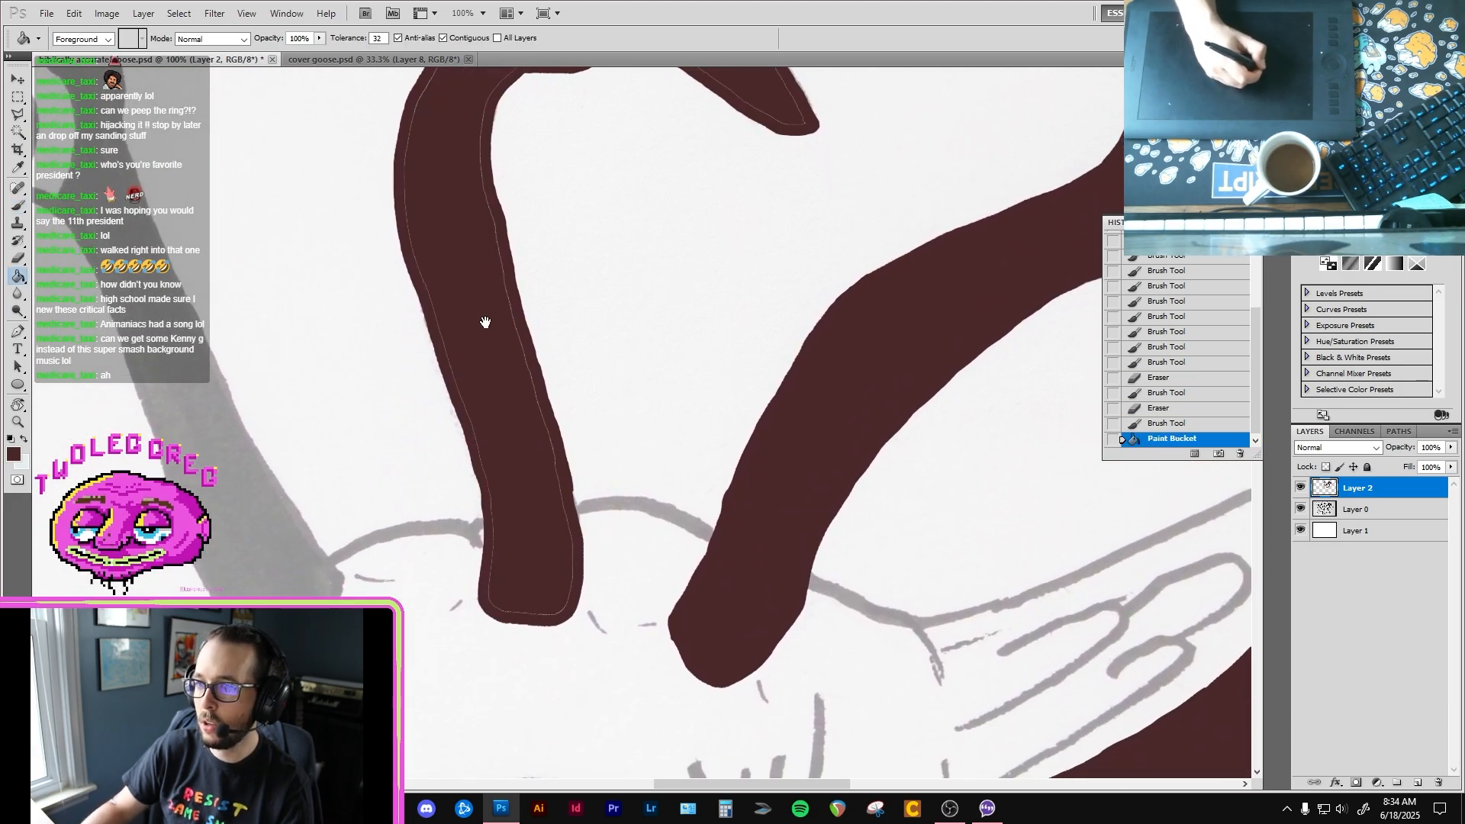
# Step: Paint over the fill seams along both edges of the third goose's neck, from the base up to the throat
pyautogui.scroll(10, 468, 320)
pyautogui.press('b')
pyautogui.scroll(-9, 454, 607)
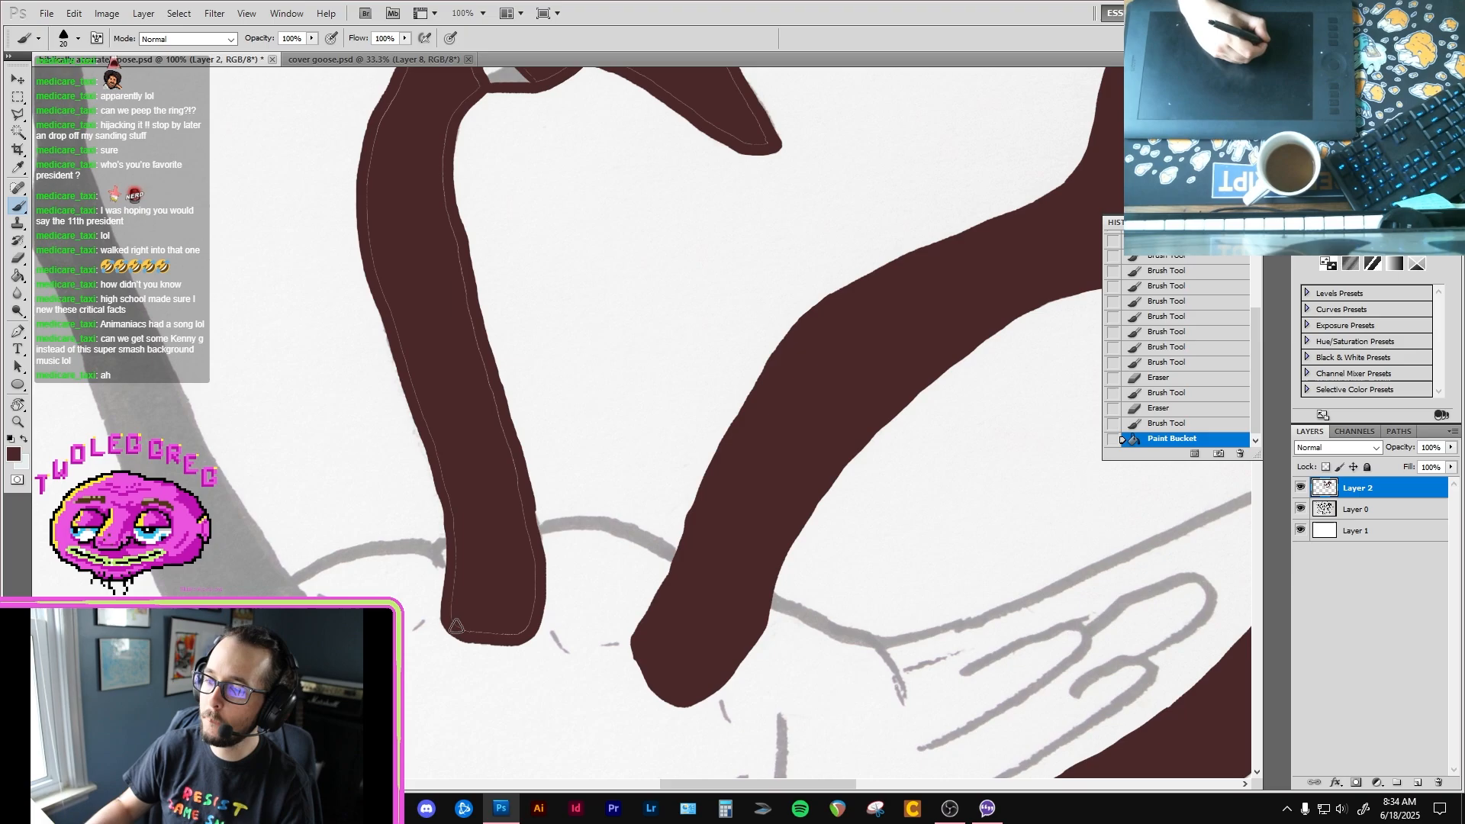
pyautogui.moveTo(477, 632)
pyautogui.mouseDown()
pyautogui.moveTo(518, 630)
pyautogui.moveTo(529, 603)
pyautogui.moveTo(522, 505)
pyautogui.mouseUp()
pyautogui.moveTo(500, 431); pyautogui.dragTo(499, 432)
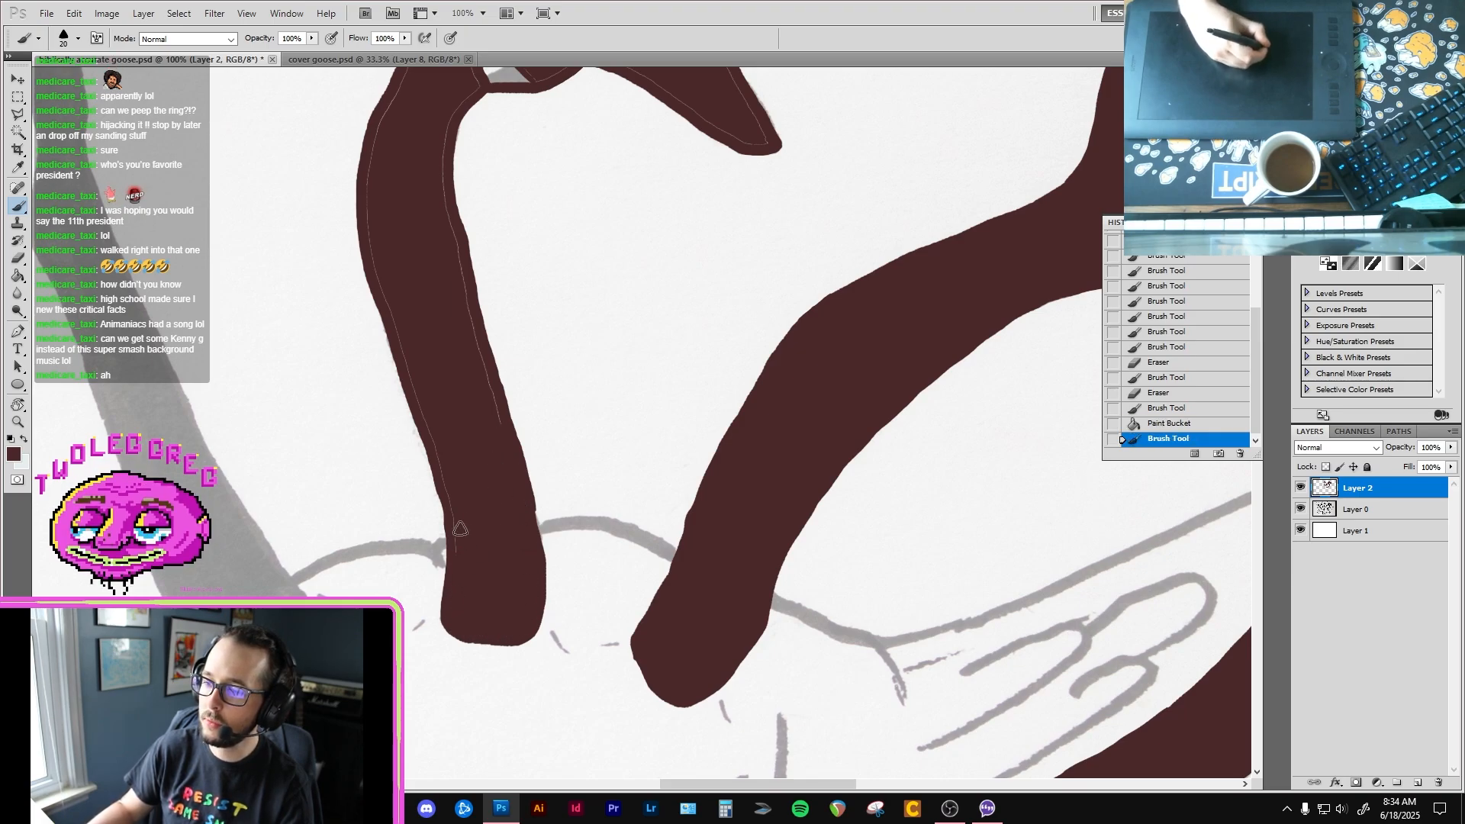
pyautogui.moveTo(460, 529)
pyautogui.mouseDown()
pyautogui.moveTo(447, 457)
pyautogui.moveTo(433, 466)
pyautogui.moveTo(462, 554)
pyautogui.moveTo(483, 419)
pyautogui.mouseUp()
pyautogui.moveTo(469, 309)
pyautogui.mouseDown()
pyautogui.moveTo(449, 225)
pyautogui.moveTo(425, 347)
pyautogui.moveTo(405, 361)
pyautogui.moveTo(421, 406)
pyautogui.moveTo(372, 218)
pyautogui.mouseUp()
pyautogui.moveTo(384, 226)
pyautogui.mouseDown()
pyautogui.moveTo(354, 384)
pyautogui.moveTo(439, 248)
pyautogui.mouseUp()
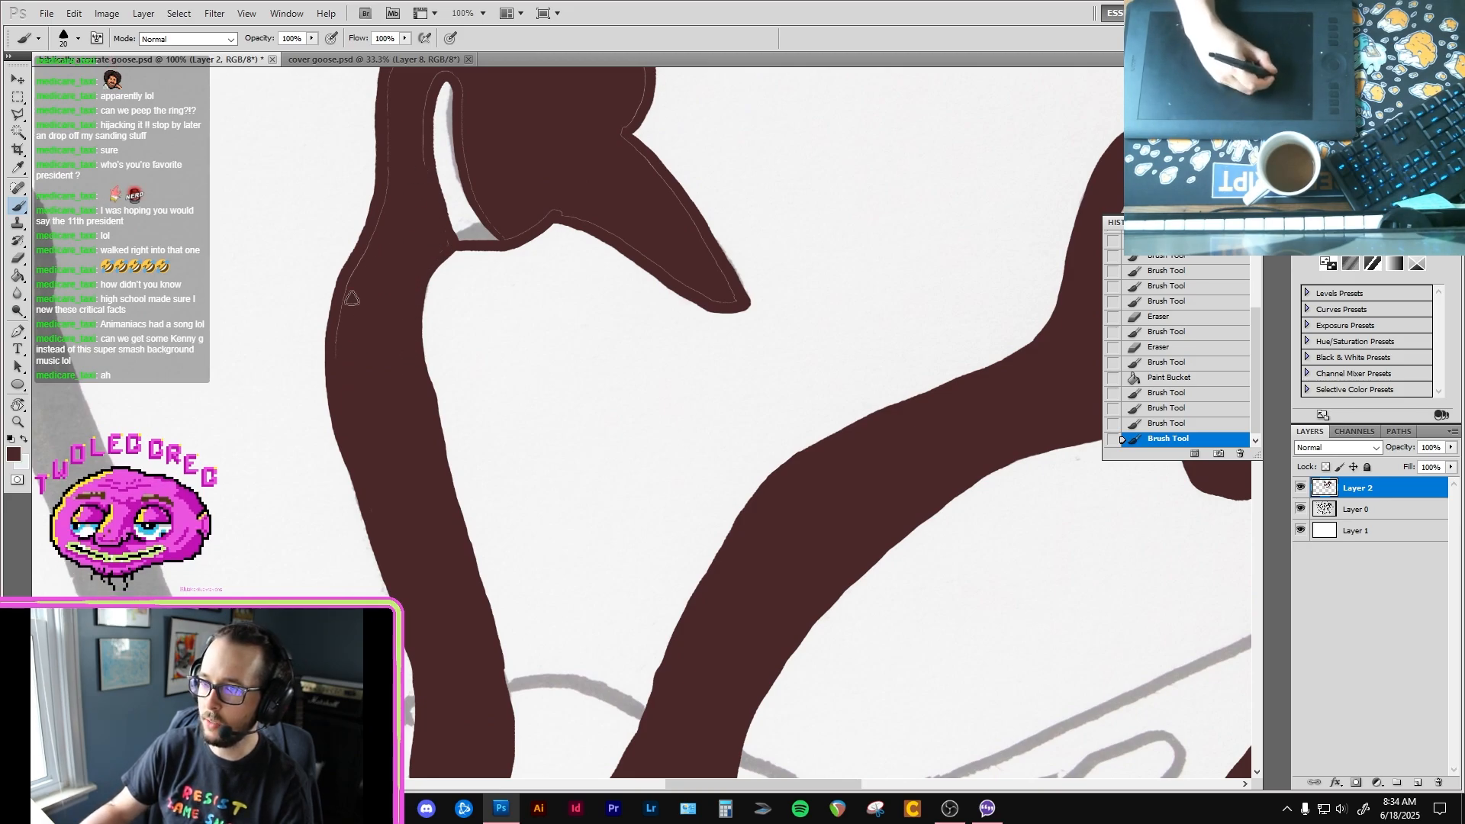
# Step: Paint over the fill seams at the third goose's nape, crown, face and beak and around the cheek patch
pyautogui.moveTo(338, 333); pyautogui.dragTo(388, 162)
pyautogui.moveTo(388, 161); pyautogui.dragTo(355, 267)
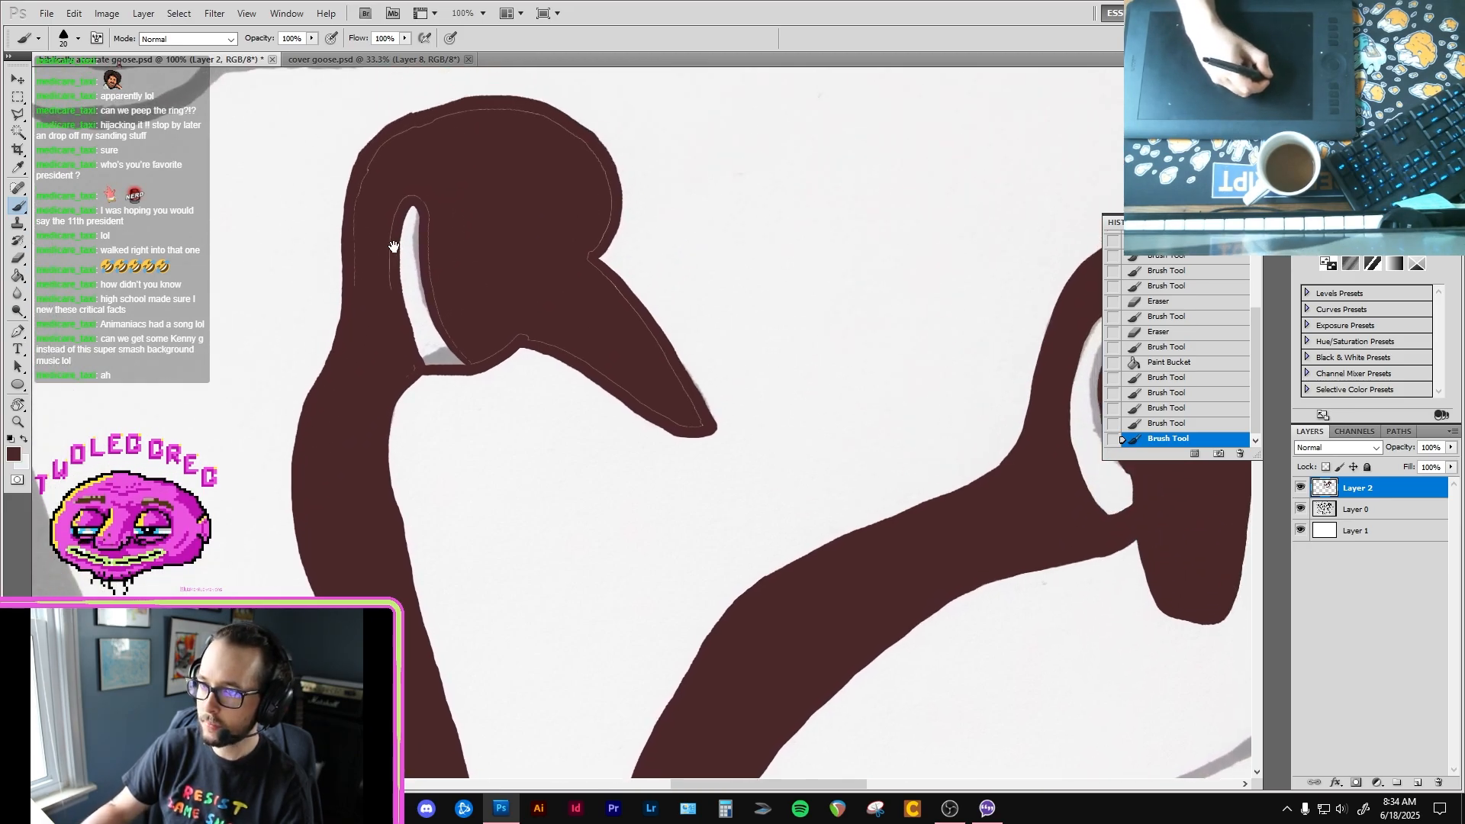
pyautogui.moveTo(362, 187)
pyautogui.mouseDown()
pyautogui.moveTo(397, 135)
pyautogui.moveTo(460, 118)
pyautogui.moveTo(507, 144)
pyautogui.moveTo(441, 128)
pyautogui.moveTo(483, 114)
pyautogui.moveTo(553, 124)
pyautogui.mouseUp()
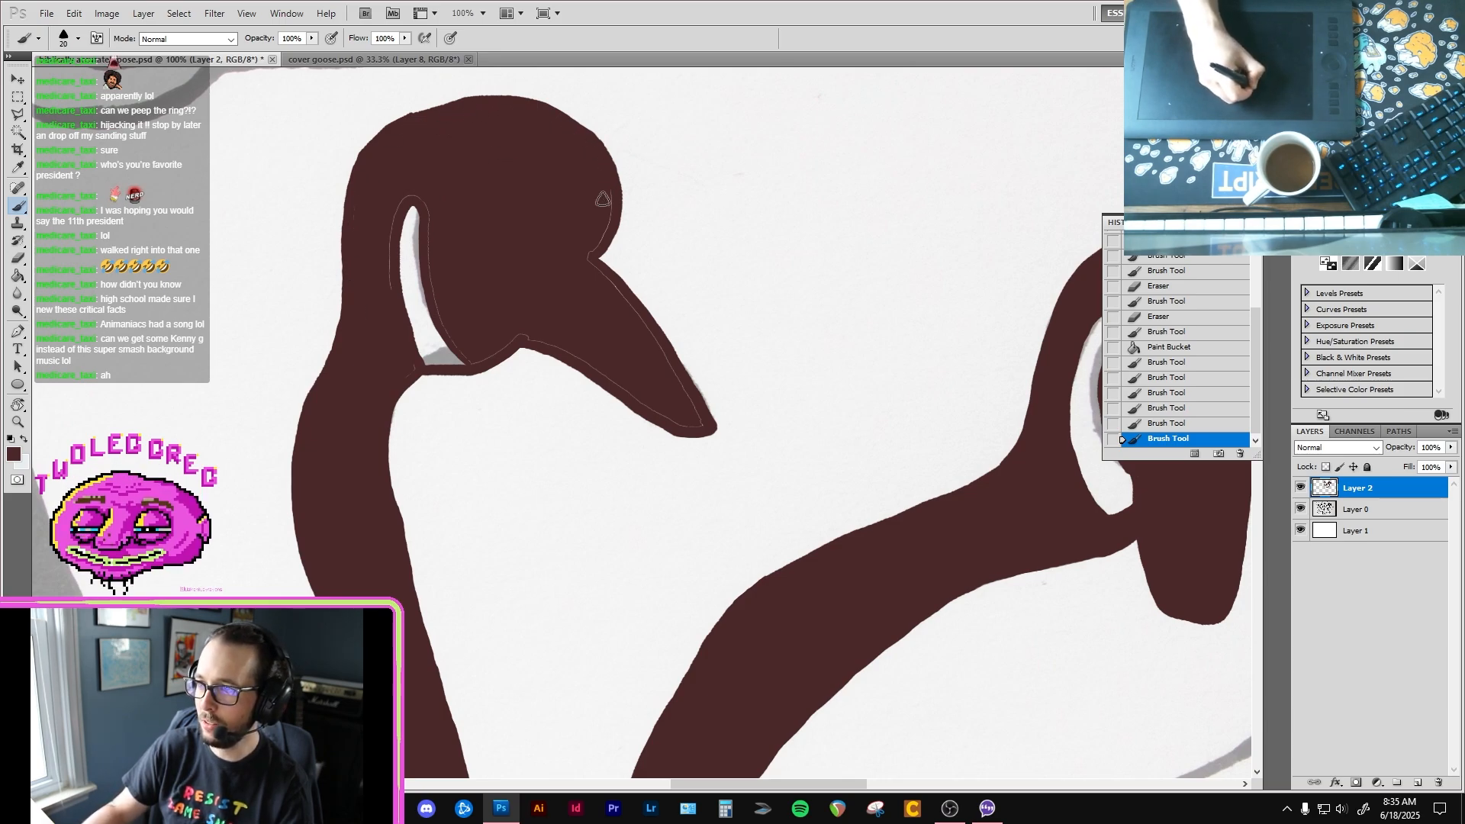
pyautogui.moveTo(609, 199)
pyautogui.mouseDown()
pyautogui.moveTo(588, 255)
pyautogui.moveTo(595, 235)
pyautogui.moveTo(608, 326)
pyautogui.moveTo(604, 280)
pyautogui.moveTo(698, 421)
pyautogui.moveTo(666, 358)
pyautogui.moveTo(512, 326)
pyautogui.moveTo(512, 341)
pyautogui.mouseUp()
pyautogui.moveTo(418, 359); pyautogui.dragTo(410, 371)
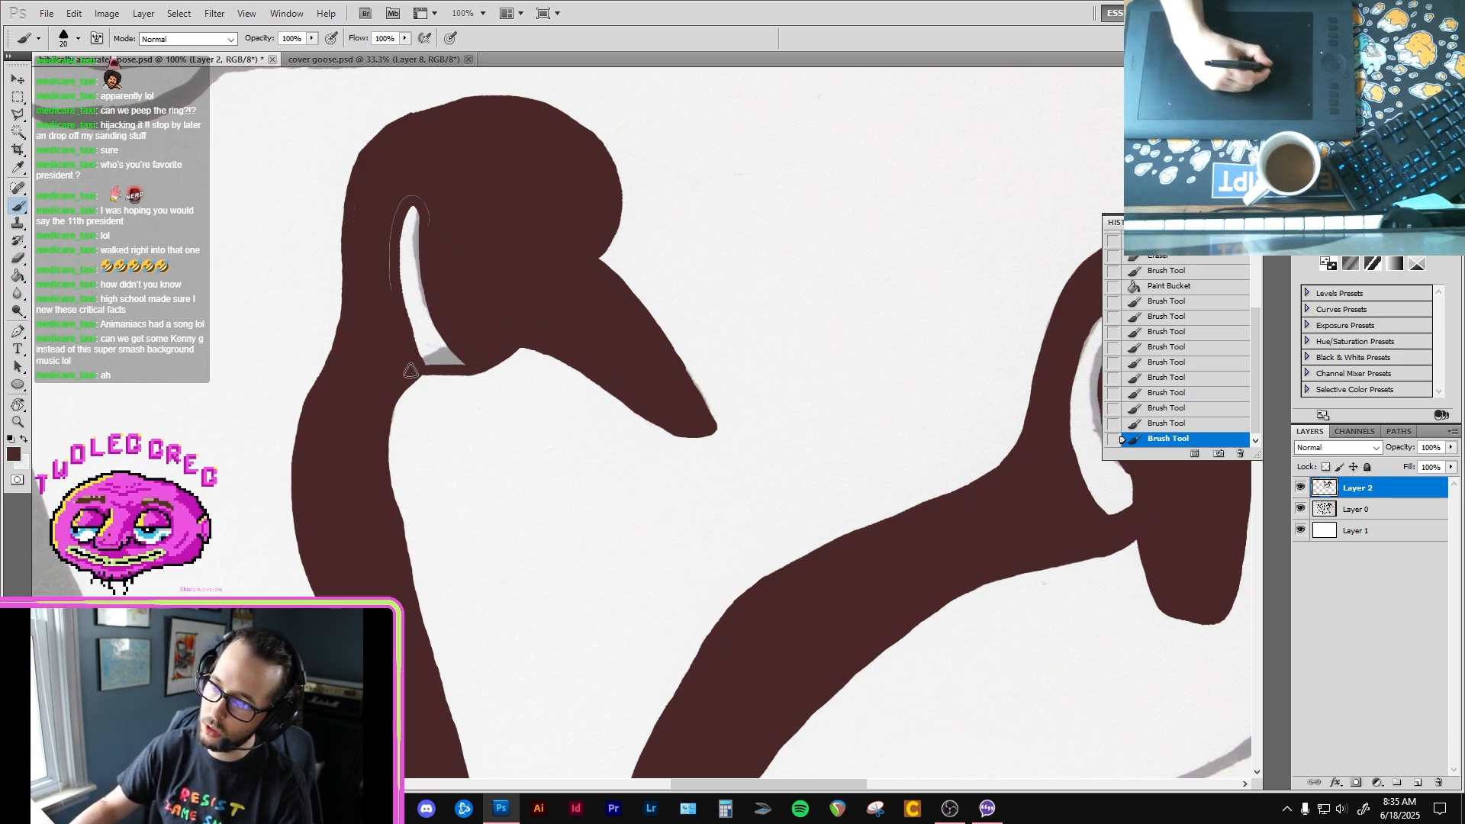
pyautogui.moveTo(428, 220)
pyautogui.mouseDown()
pyautogui.moveTo(404, 194)
pyautogui.moveTo(385, 239)
pyautogui.moveTo(353, 217)
pyautogui.mouseUp()
# Step: Touch up the edge of the third goose's neck just above its base with the Brush
pyautogui.press('space')
pyautogui.moveTo(386, 300); pyautogui.dragTo(385, 67)
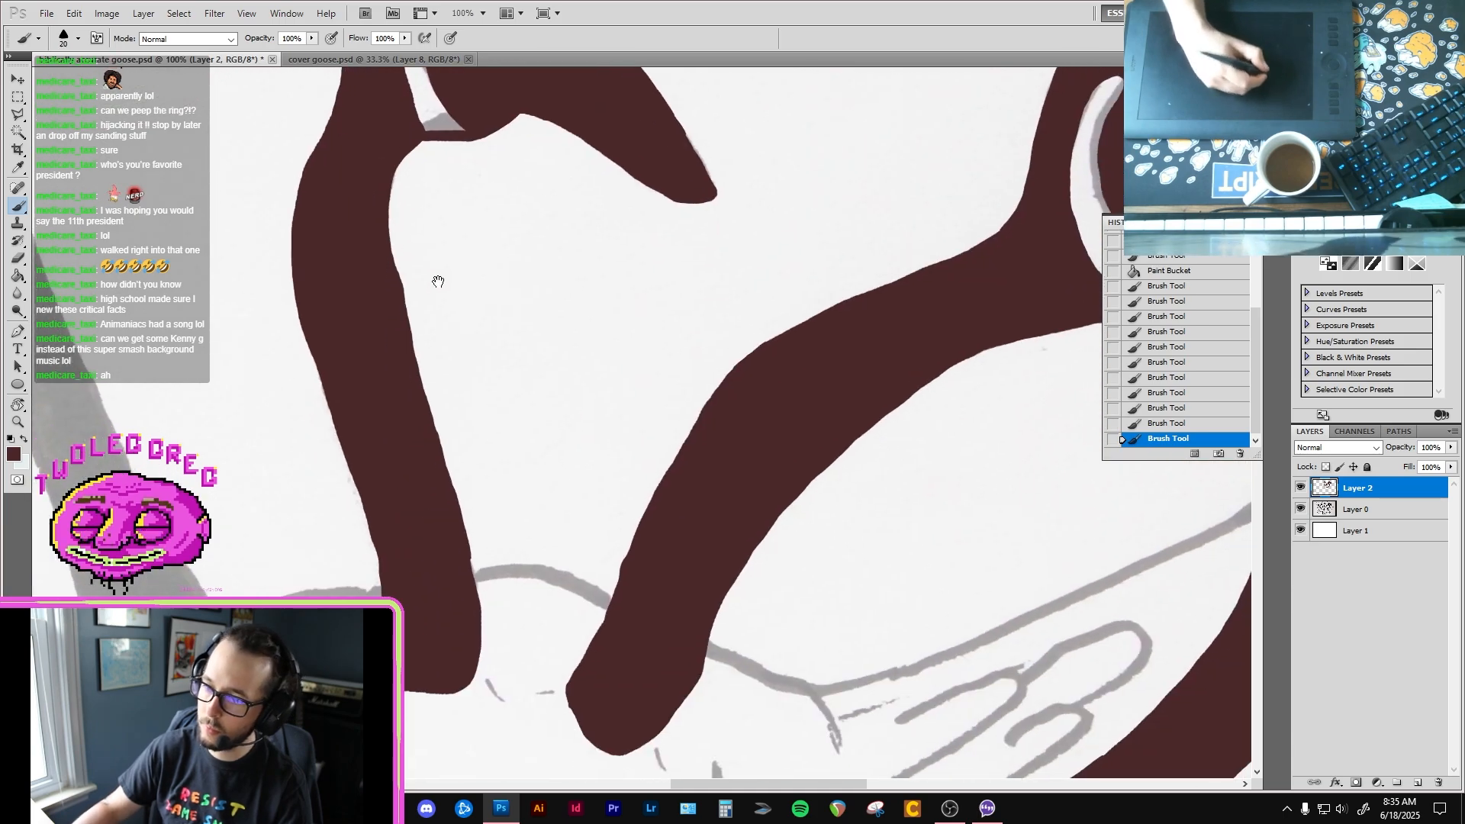
pyautogui.moveTo(464, 555)
pyautogui.mouseDown()
pyautogui.moveTo(470, 601)
pyautogui.moveTo(476, 550)
pyautogui.mouseUp()
# Step: Outline the fourth goose's beak on both sides and continue the lower line along the throat to the neck
pyautogui.press('space')
pyautogui.moveTo(376, 480)
pyautogui.mouseDown()
pyautogui.moveTo(562, 652)
pyautogui.moveTo(392, 386)
pyautogui.mouseUp()
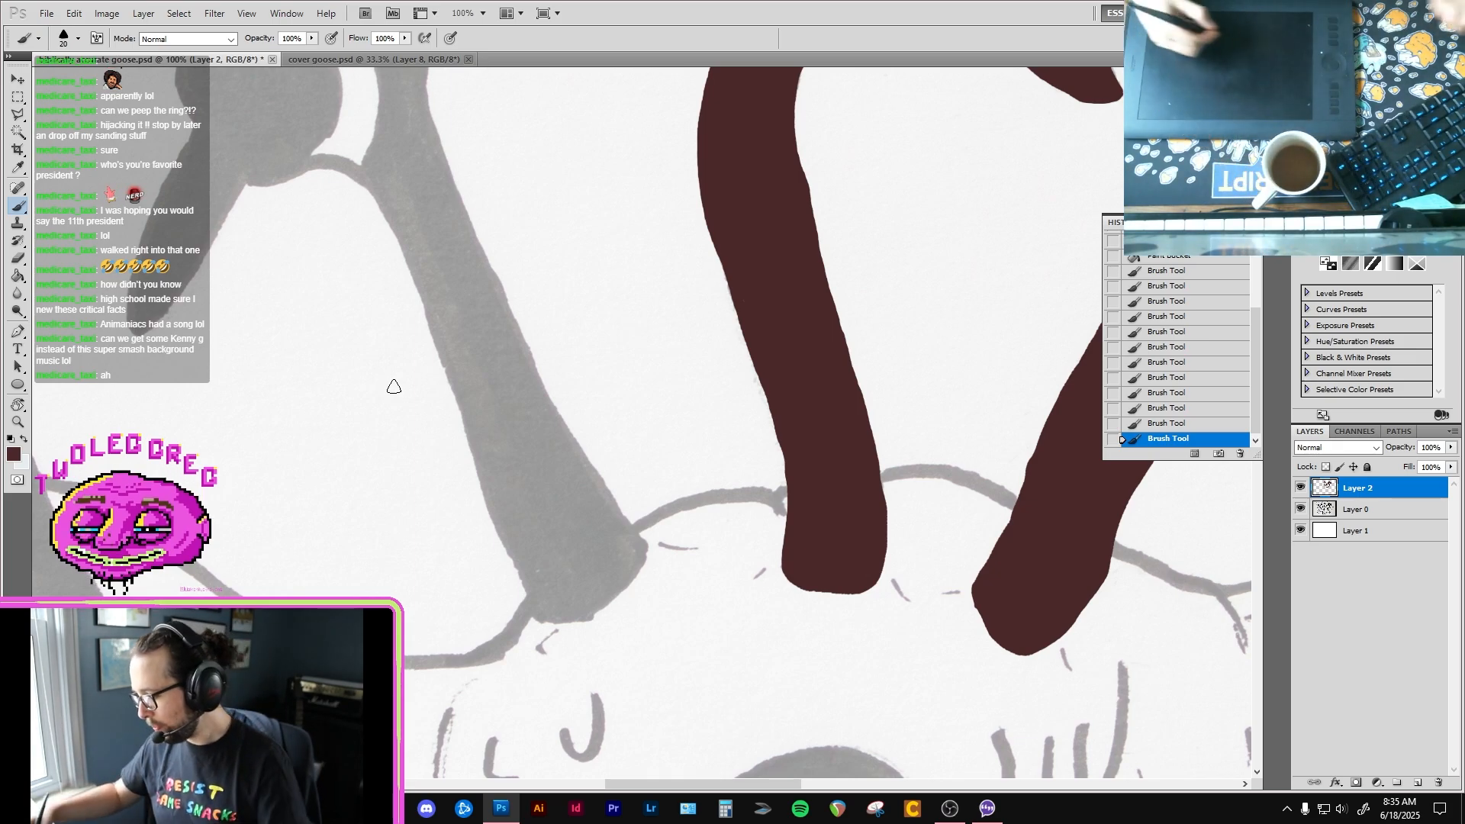
pyautogui.moveTo(447, 334); pyautogui.dragTo(520, 425)
pyautogui.moveTo(305, 349); pyautogui.dragTo(369, 491)
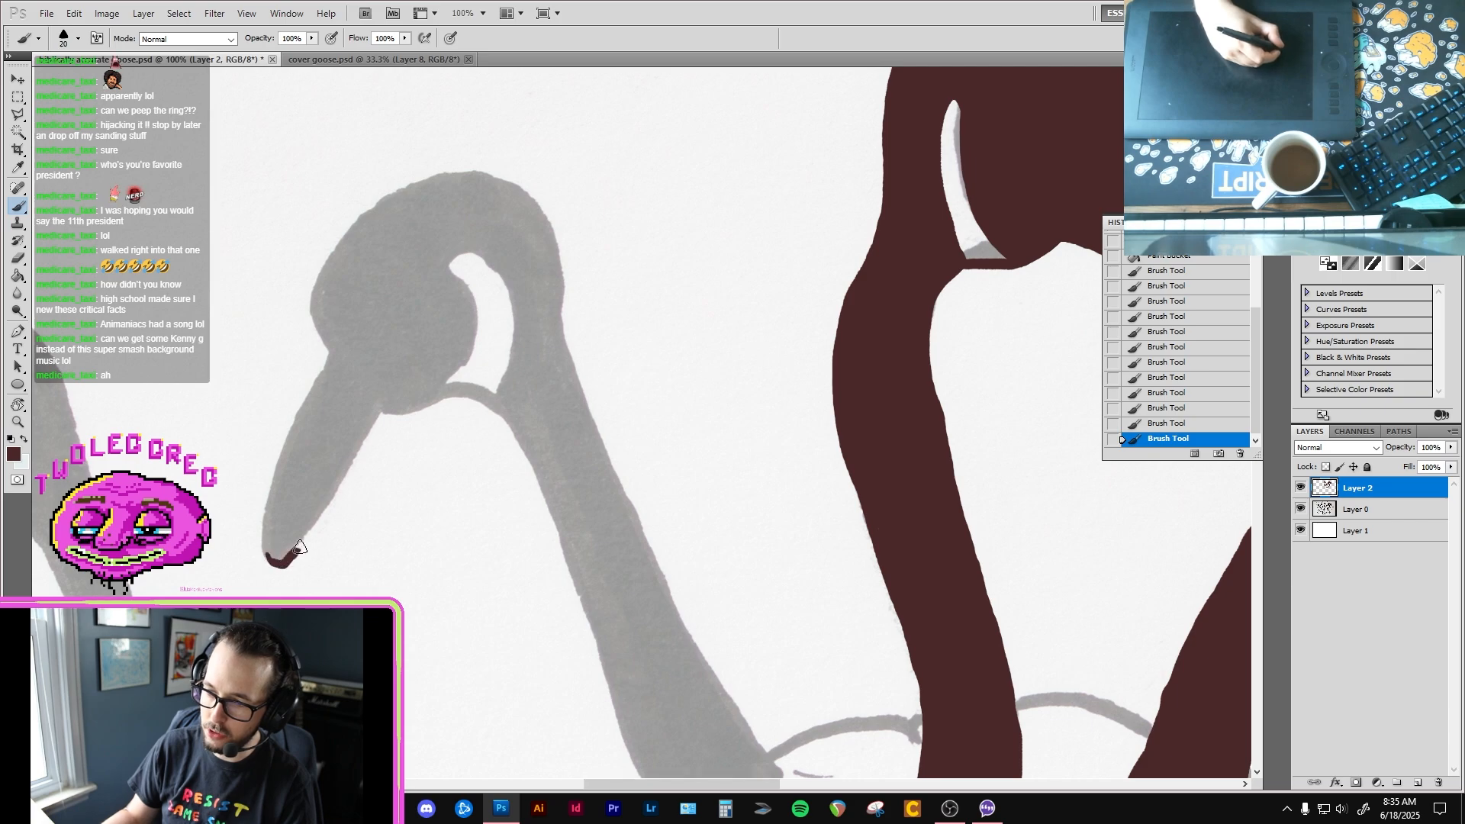
pyautogui.moveTo(299, 548)
pyautogui.mouseDown()
pyautogui.moveTo(389, 403)
pyautogui.moveTo(488, 402)
pyautogui.moveTo(513, 423)
pyautogui.mouseUp()
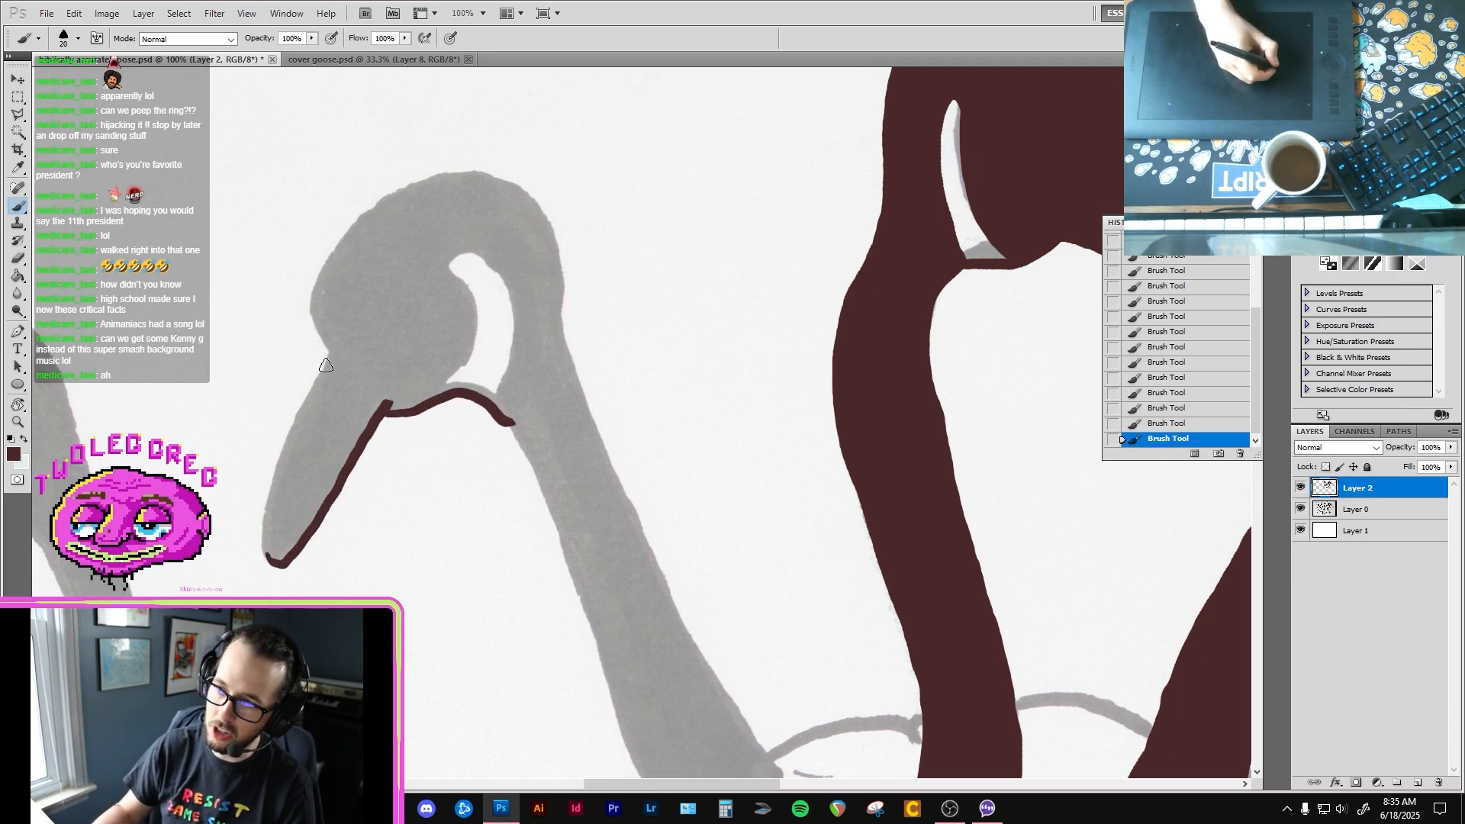
pyautogui.moveTo(332, 350)
pyautogui.mouseDown()
pyautogui.moveTo(269, 507)
pyautogui.moveTo(265, 551)
pyautogui.moveTo(282, 566)
pyautogui.mouseUp()
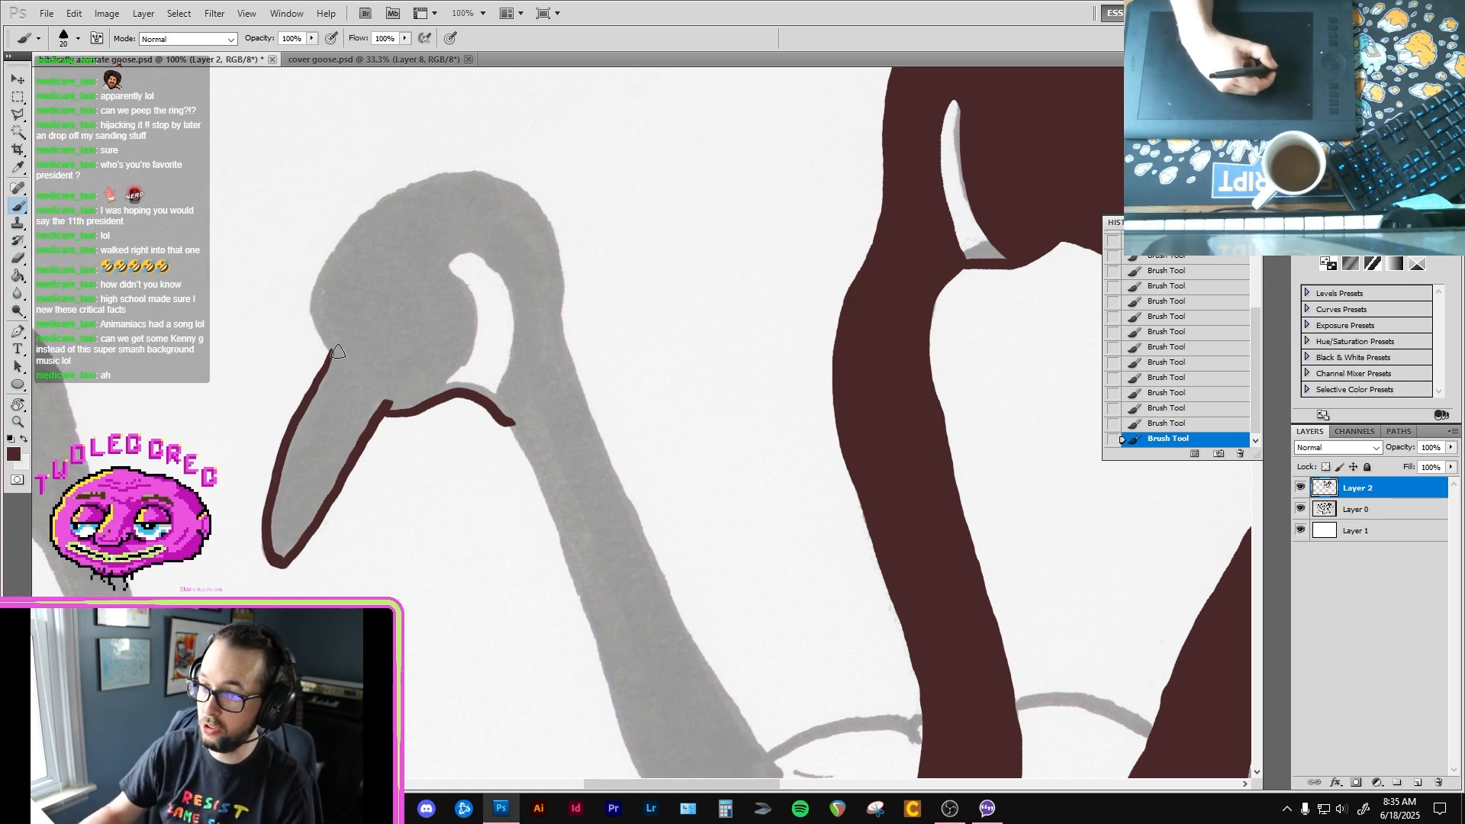
# Step: Outline the fourth goose's forehead, crown and back of the head down to the nape
pyautogui.moveTo(332, 348)
pyautogui.mouseDown()
pyautogui.moveTo(328, 247)
pyautogui.moveTo(404, 184)
pyautogui.moveTo(471, 169)
pyautogui.mouseUp()
pyautogui.moveTo(562, 305)
pyautogui.mouseDown()
pyautogui.moveTo(577, 368)
pyautogui.moveTo(561, 284)
pyautogui.mouseUp()
pyautogui.moveTo(551, 231)
pyautogui.mouseDown()
pyautogui.moveTo(510, 177)
pyautogui.moveTo(475, 164)
pyautogui.moveTo(406, 182)
pyautogui.mouseUp()
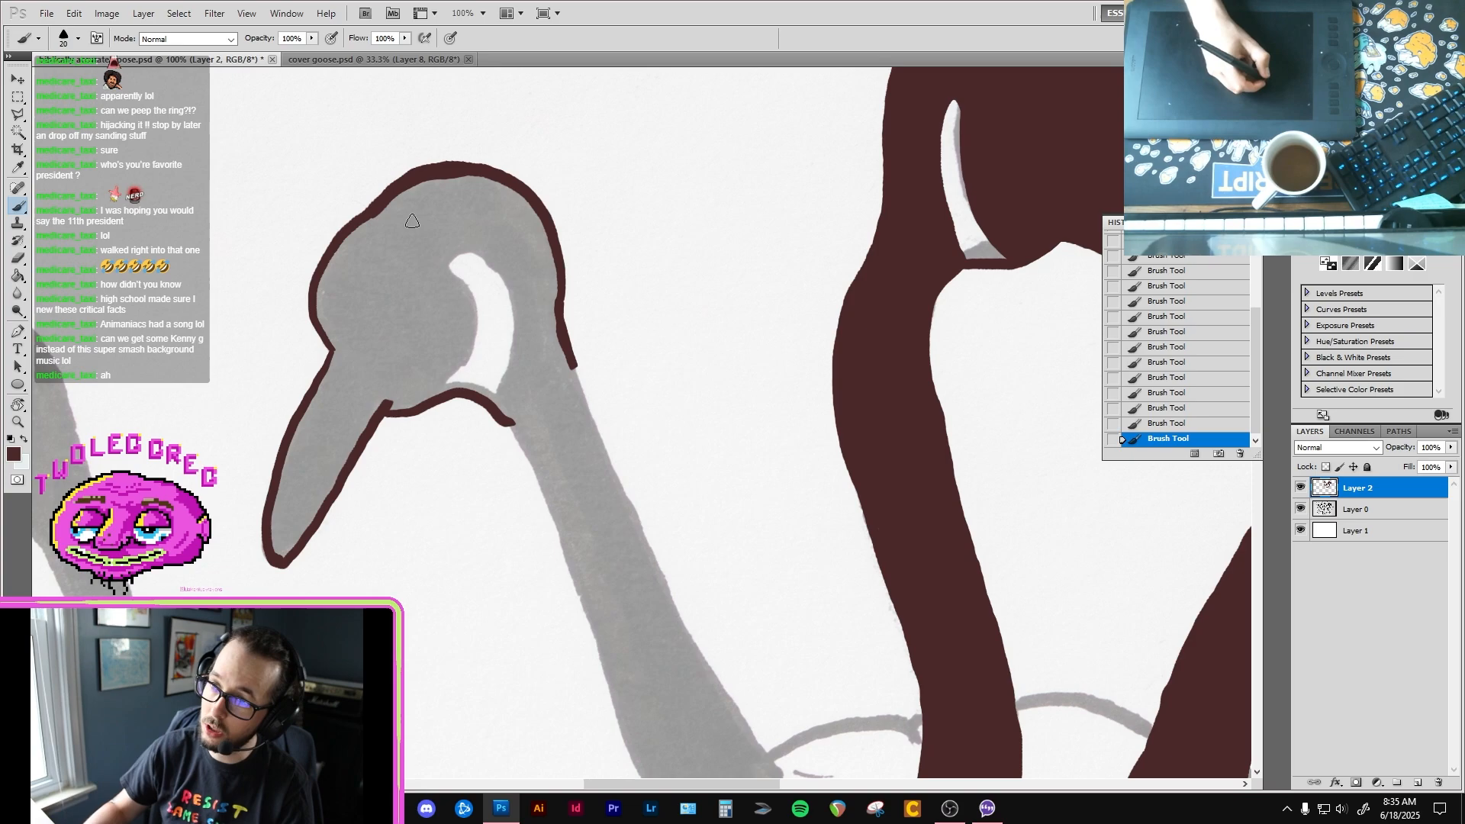
# Step: Outline the back edge of the fourth goose's neck down to the body, thickening the line near the base
pyautogui.moveTo(466, 414); pyautogui.dragTo(359, 265)
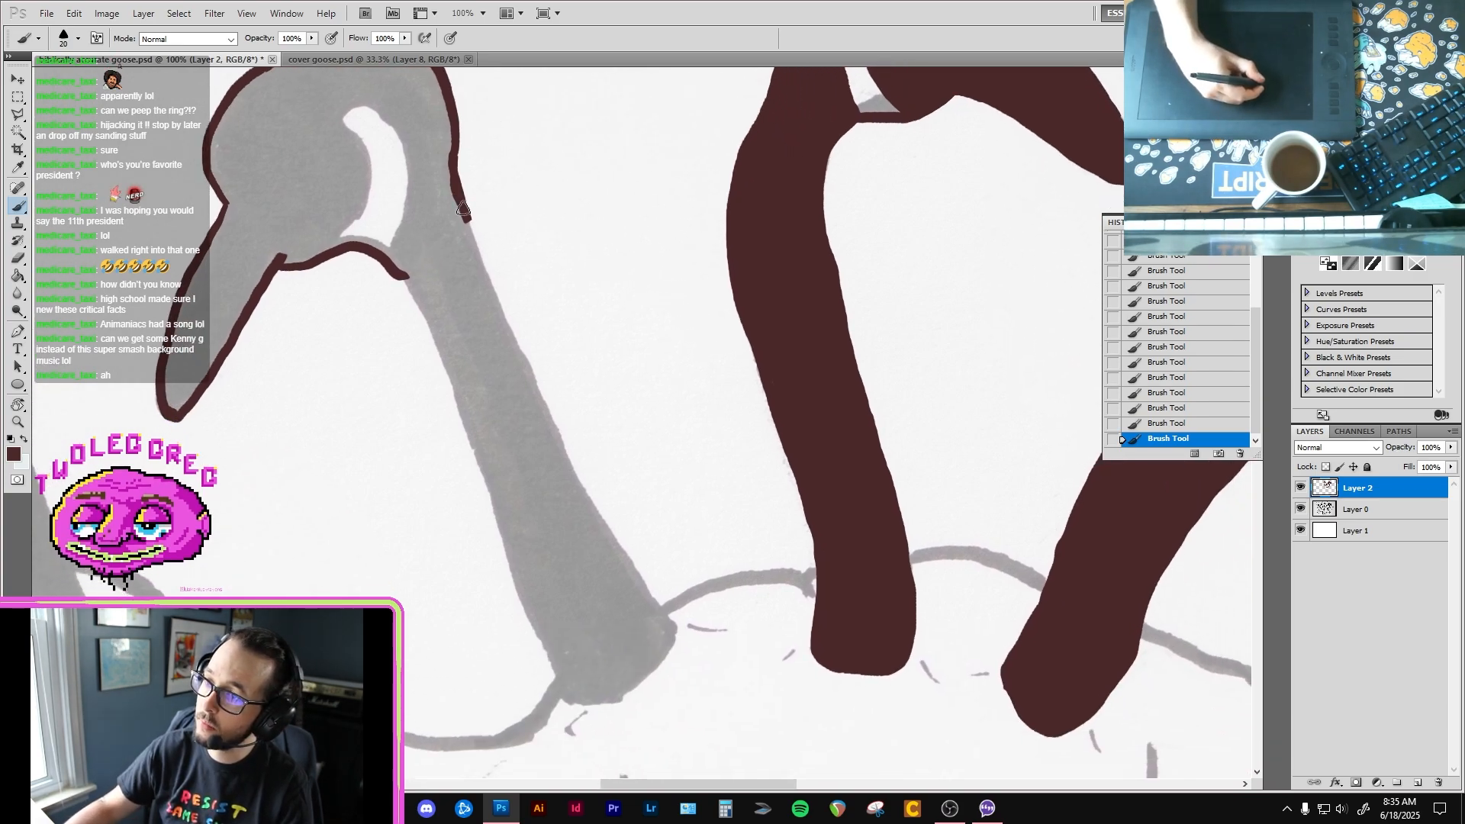
pyautogui.moveTo(462, 200)
pyautogui.mouseDown()
pyautogui.moveTo(605, 543)
pyautogui.moveTo(651, 608)
pyautogui.mouseUp()
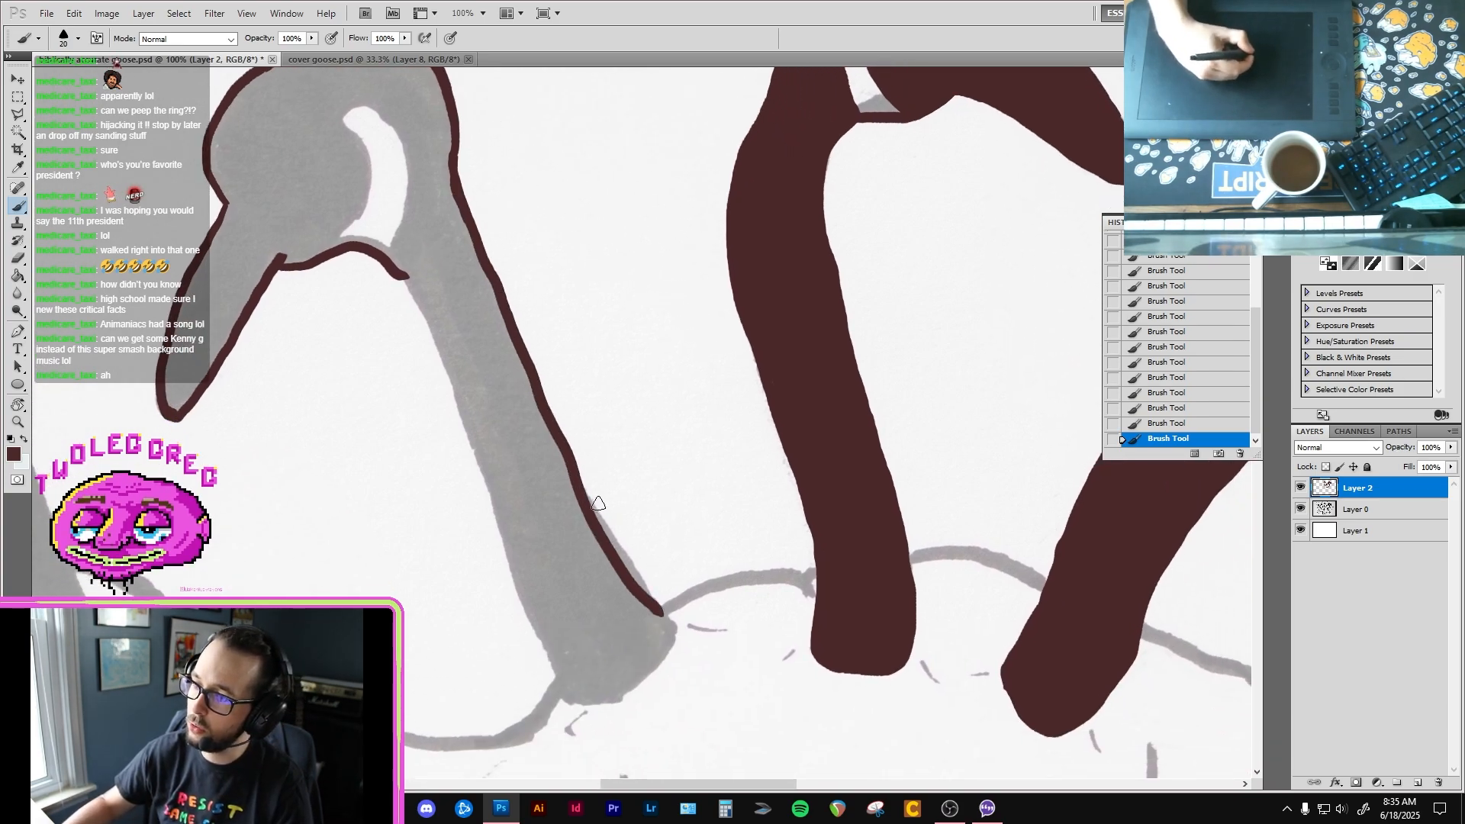
pyautogui.moveTo(576, 473); pyautogui.dragTo(676, 641)
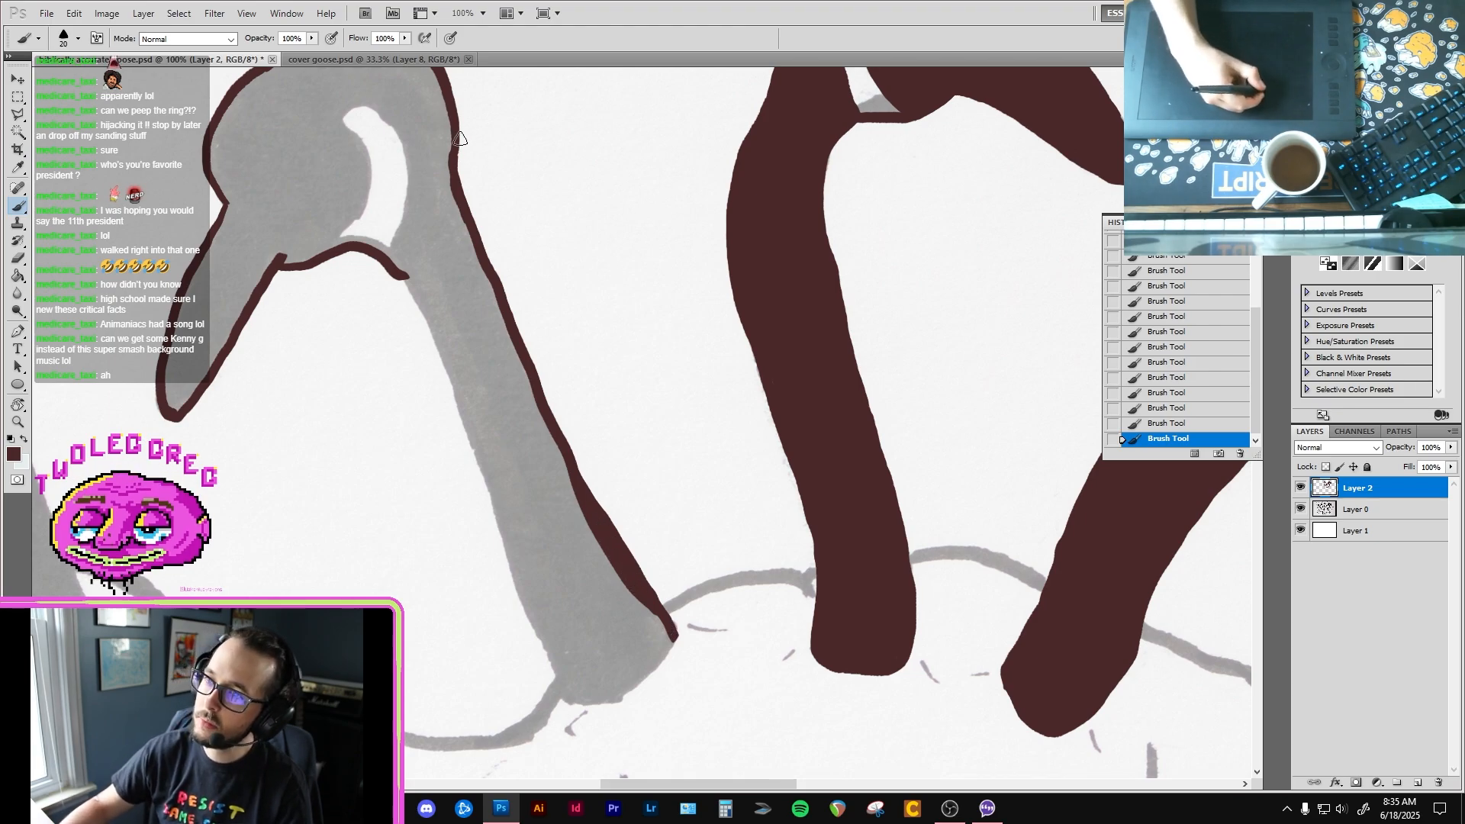
pyautogui.moveTo(455, 132); pyautogui.dragTo(463, 202)
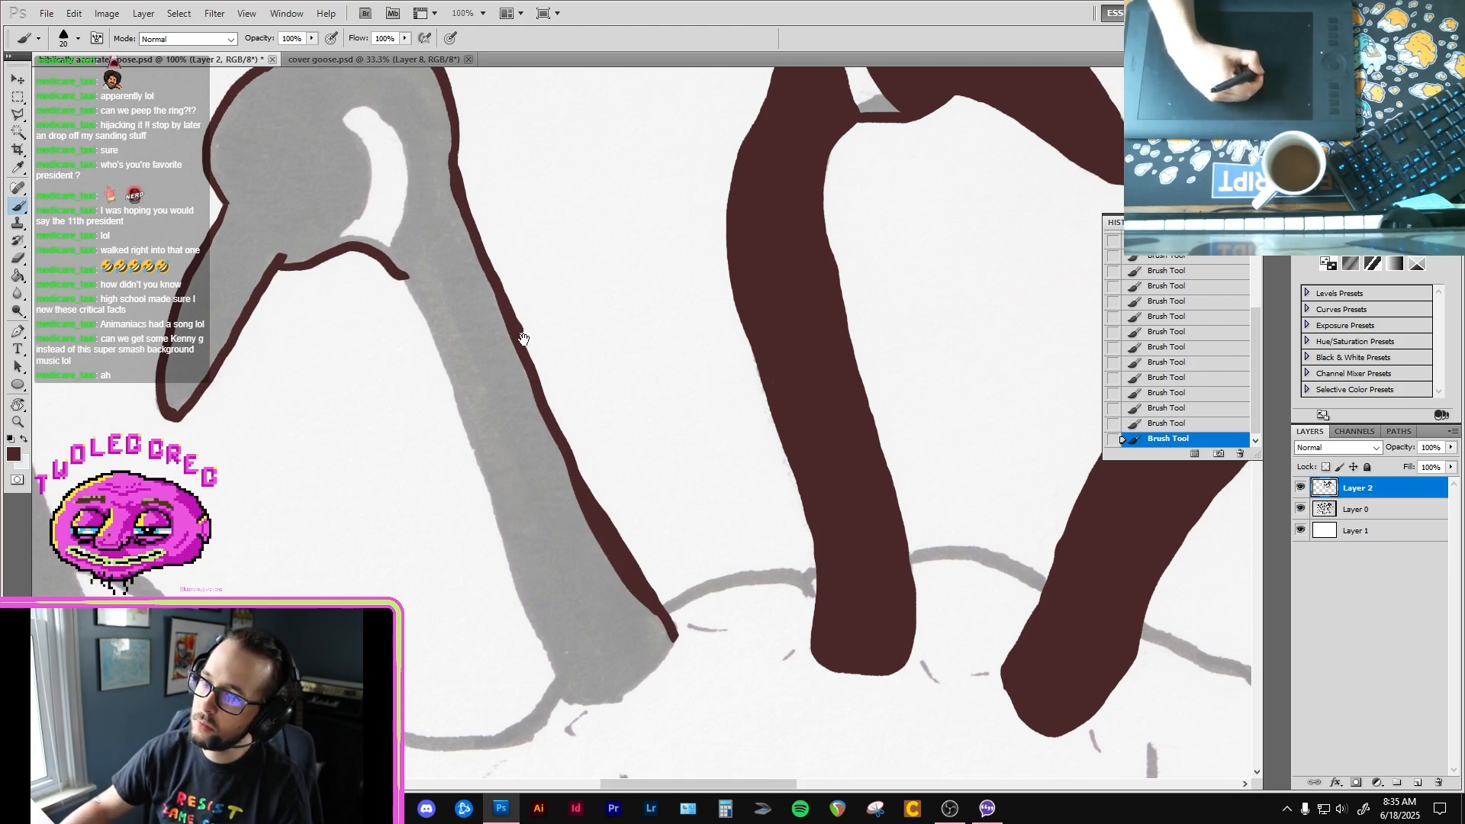
# Step: Outline the rounded base of the fourth goose's neck where it meets the body
pyautogui.moveTo(523, 339); pyautogui.dragTo(440, 114)
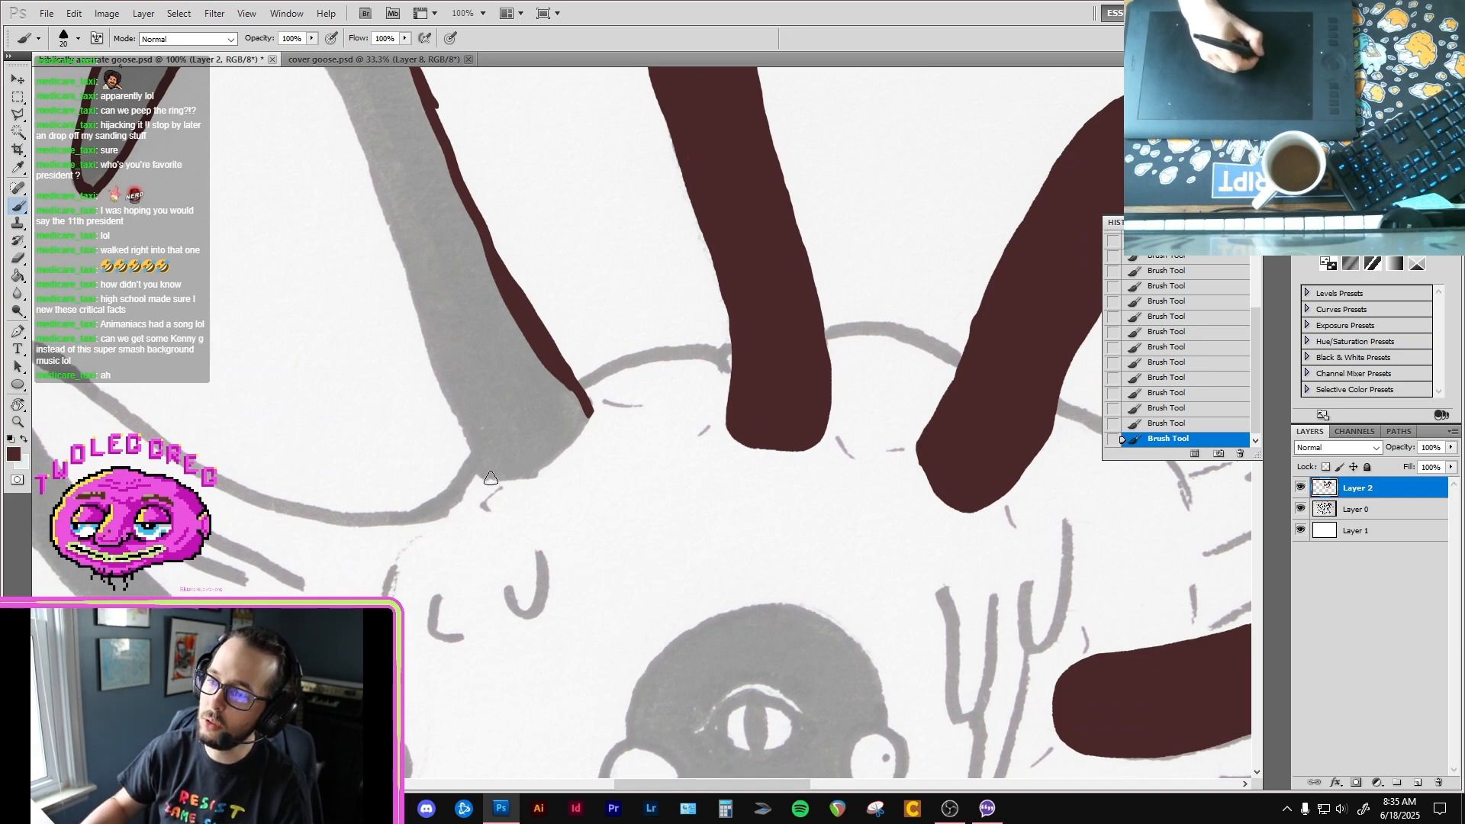
pyautogui.moveTo(481, 476)
pyautogui.mouseDown()
pyautogui.moveTo(543, 463)
pyautogui.moveTo(592, 419)
pyautogui.mouseUp()
pyautogui.hotkey('ctrl', 'z')
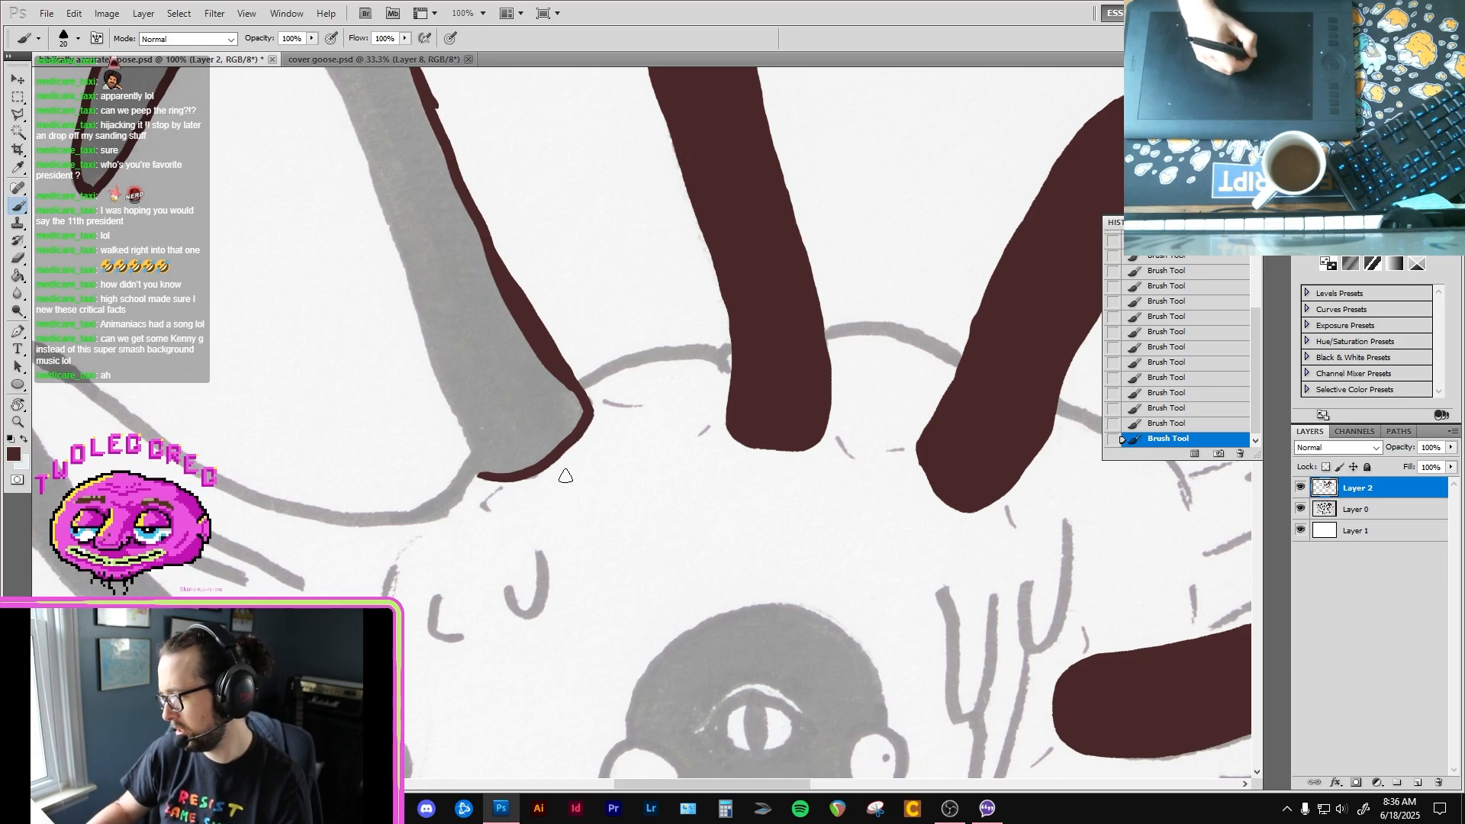
# Step: Erase the bump on the back edge of the fourth goose's neck and outline the front edge down to the base
pyautogui.moveTo(426, 314); pyautogui.dragTo(512, 492)
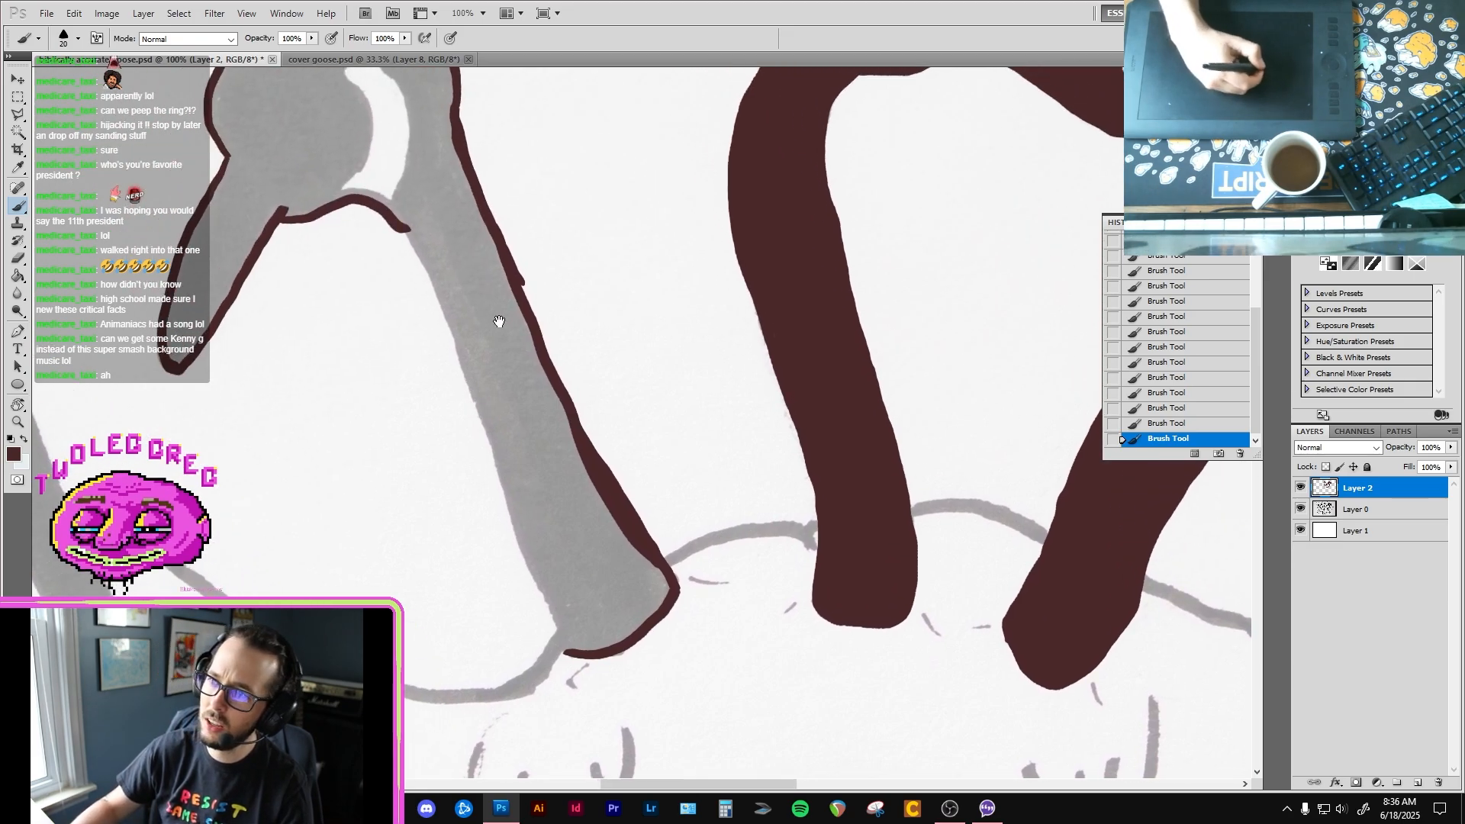
pyautogui.press('e')
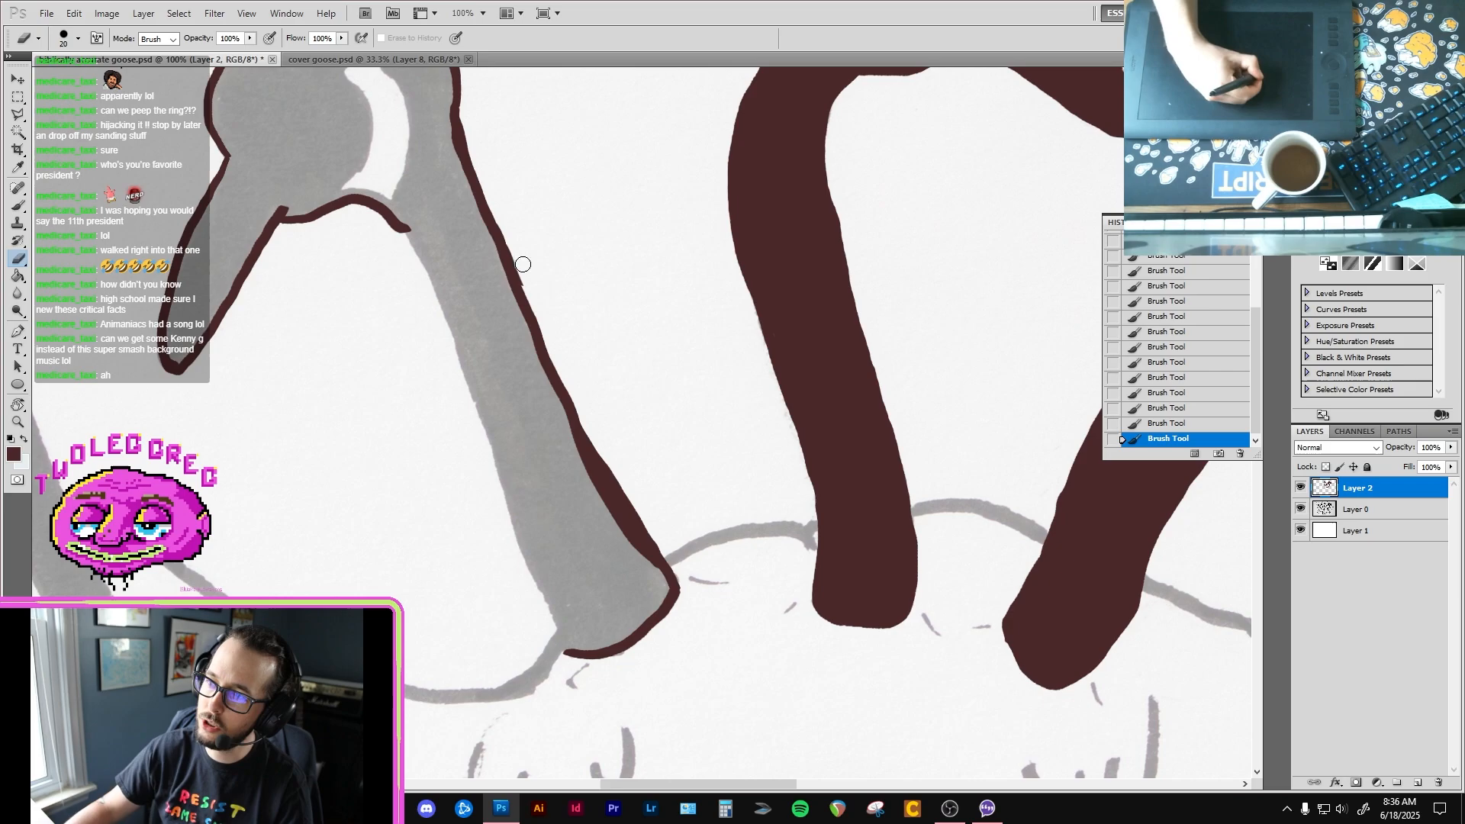
pyautogui.press('b')
pyautogui.moveTo(533, 290)
pyautogui.mouseDown()
pyautogui.moveTo(522, 268)
pyautogui.moveTo(474, 274)
pyautogui.moveTo(456, 335)
pyautogui.moveTo(523, 524)
pyautogui.moveTo(494, 368)
pyautogui.mouseUp()
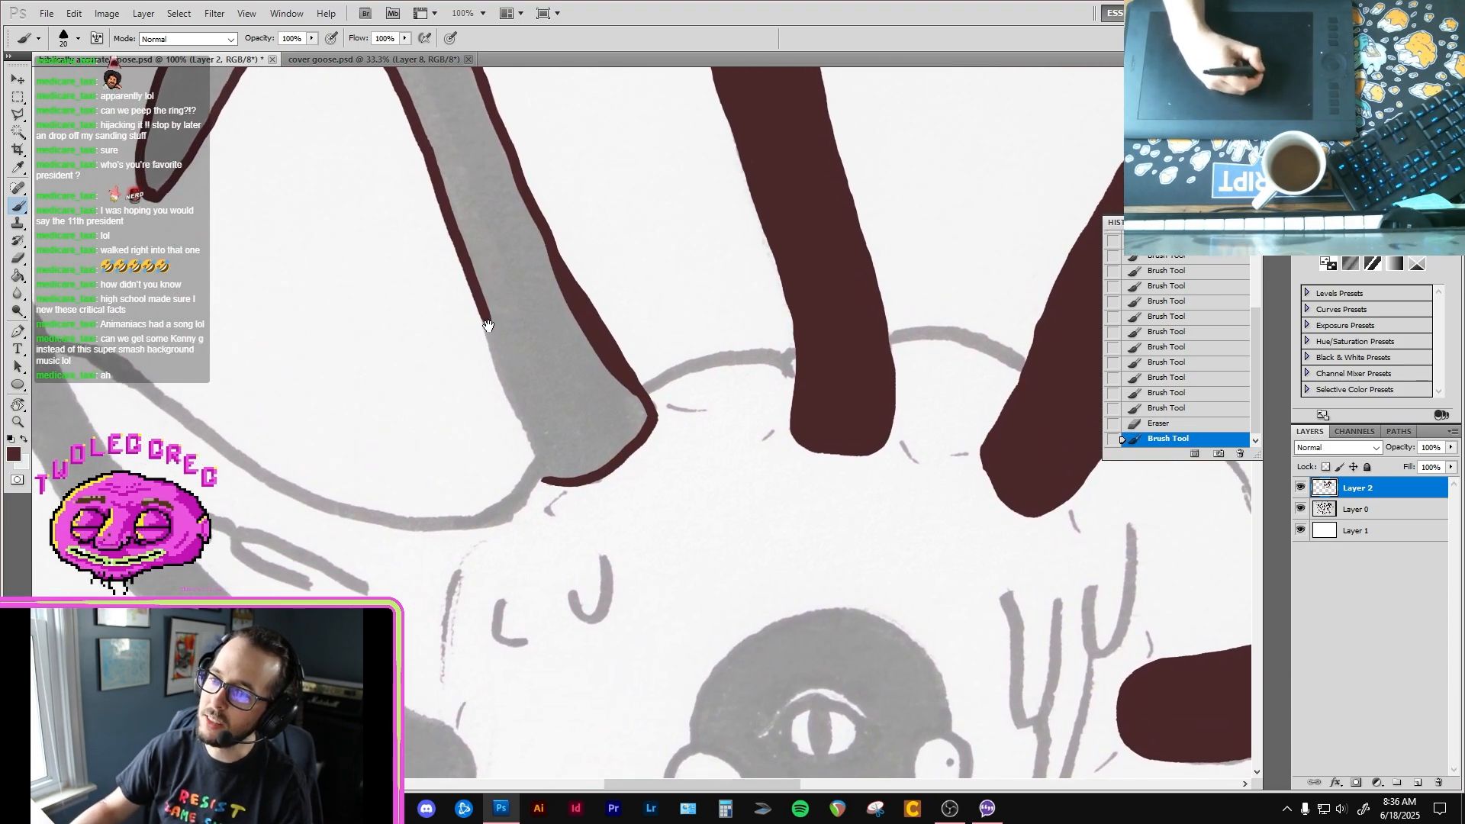
pyautogui.moveTo(482, 303); pyautogui.dragTo(553, 481)
pyautogui.moveTo(443, 94)
pyautogui.mouseDown()
pyautogui.moveTo(491, 337)
pyautogui.moveTo(531, 389)
pyautogui.mouseUp()
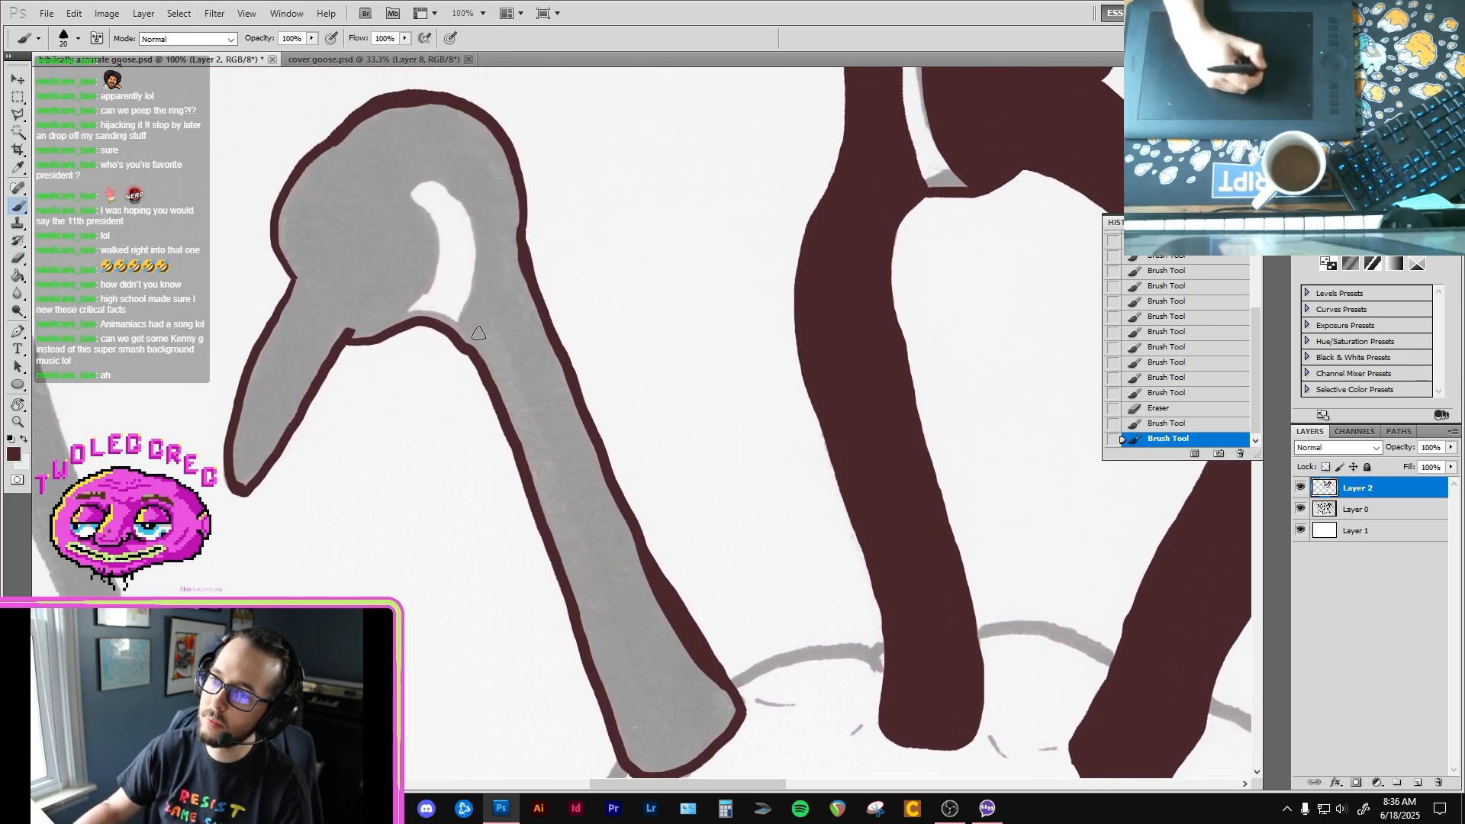
# Step: Close the outline at the fourth goose's cheek patch and fill the head, beak and neck dark brown, leaving the patch unfilled
pyautogui.moveTo(405, 322)
pyautogui.mouseDown()
pyautogui.moveTo(438, 252)
pyautogui.moveTo(410, 205)
pyautogui.moveTo(467, 220)
pyautogui.moveTo(477, 284)
pyautogui.moveTo(460, 336)
pyautogui.moveTo(399, 326)
pyautogui.moveTo(422, 293)
pyautogui.mouseUp()
pyautogui.click(408, 298)
pyautogui.scroll(-4, 409, 290)
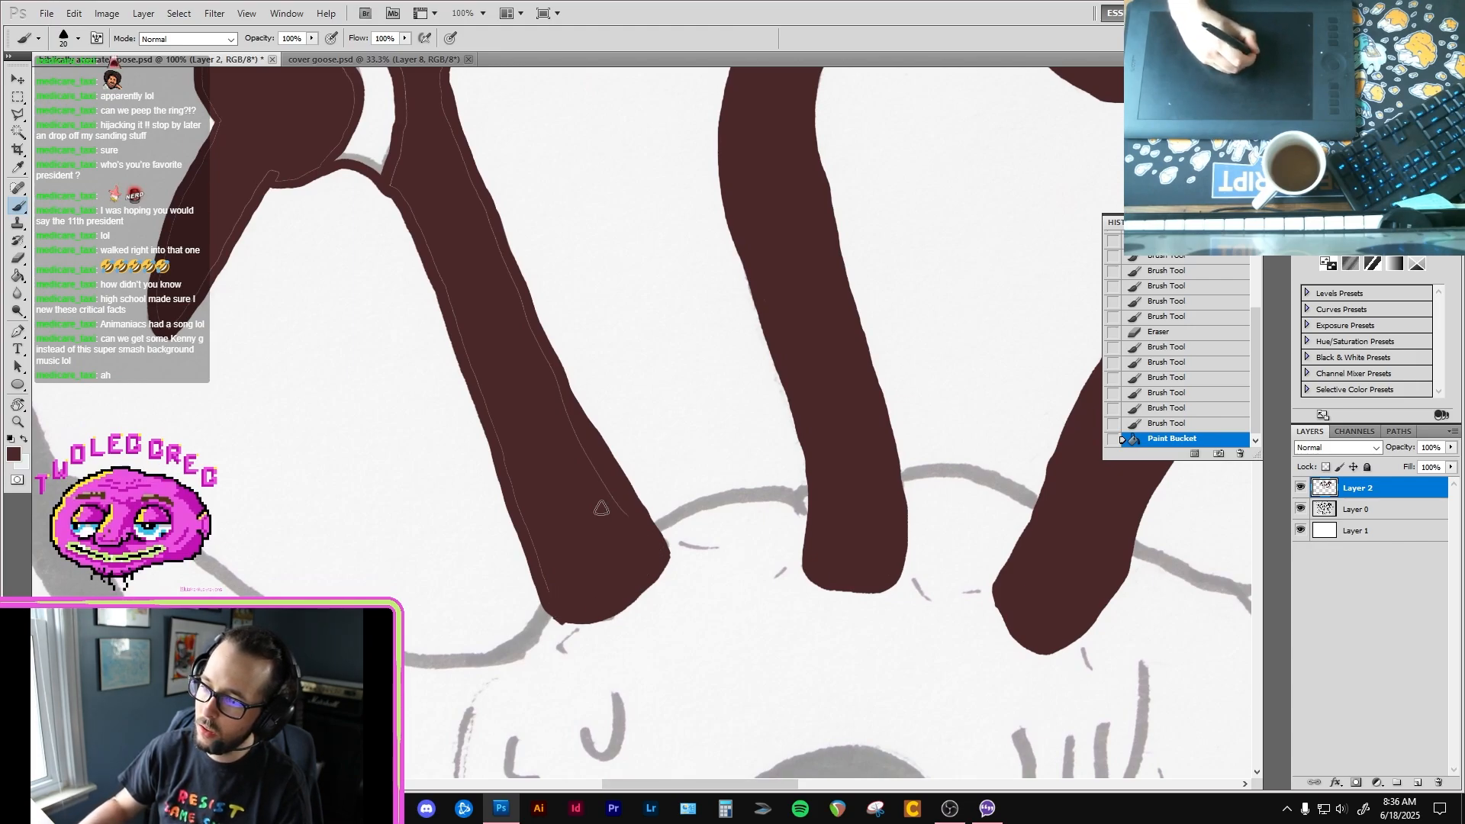
# Step: Paint over the thin unfilled lines along both edges of the fourth goose's lower neck
pyautogui.moveTo(544, 360); pyautogui.dragTo(532, 345)
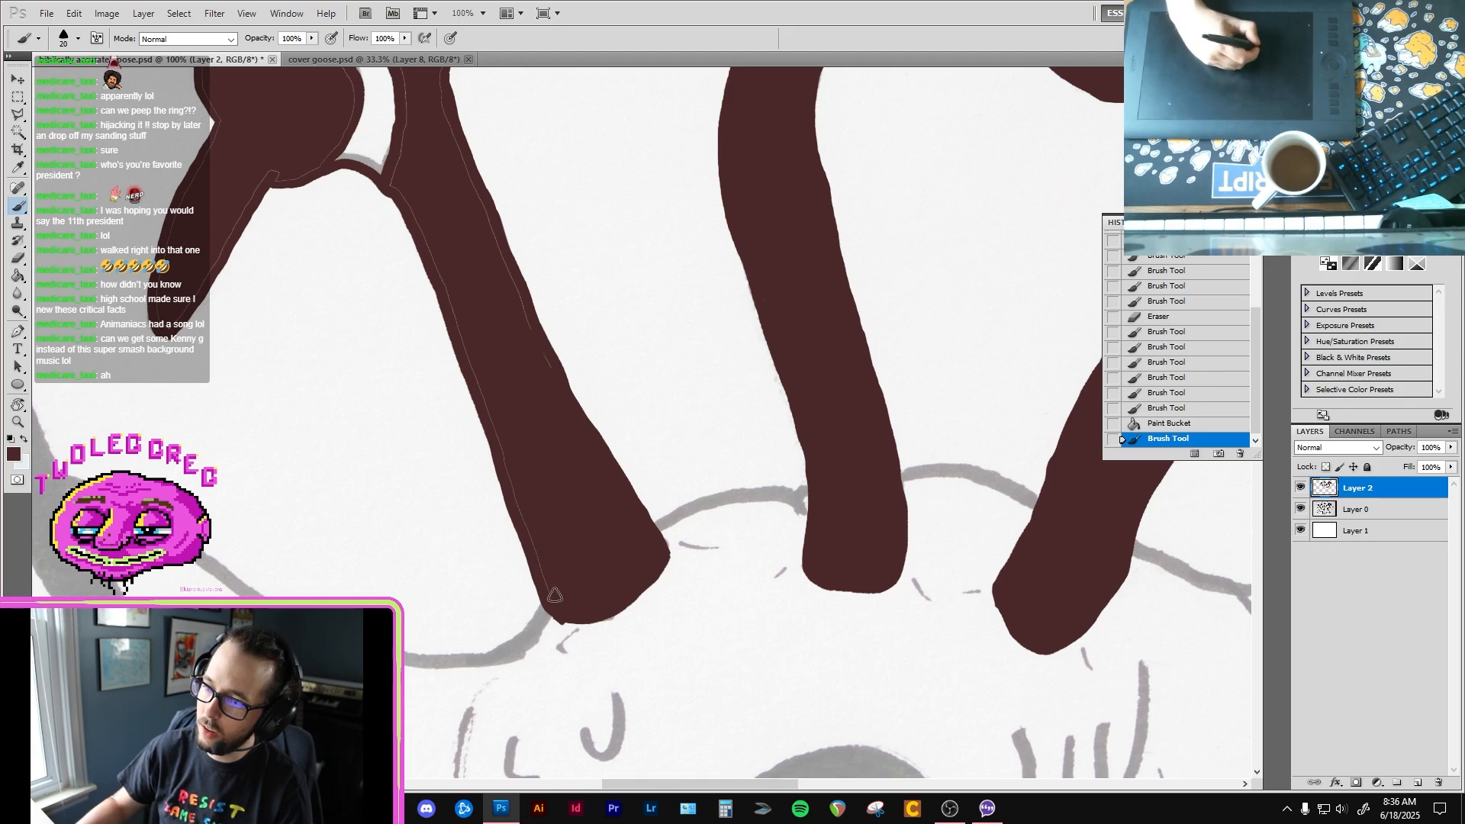
pyautogui.moveTo(549, 590); pyautogui.dragTo(514, 448)
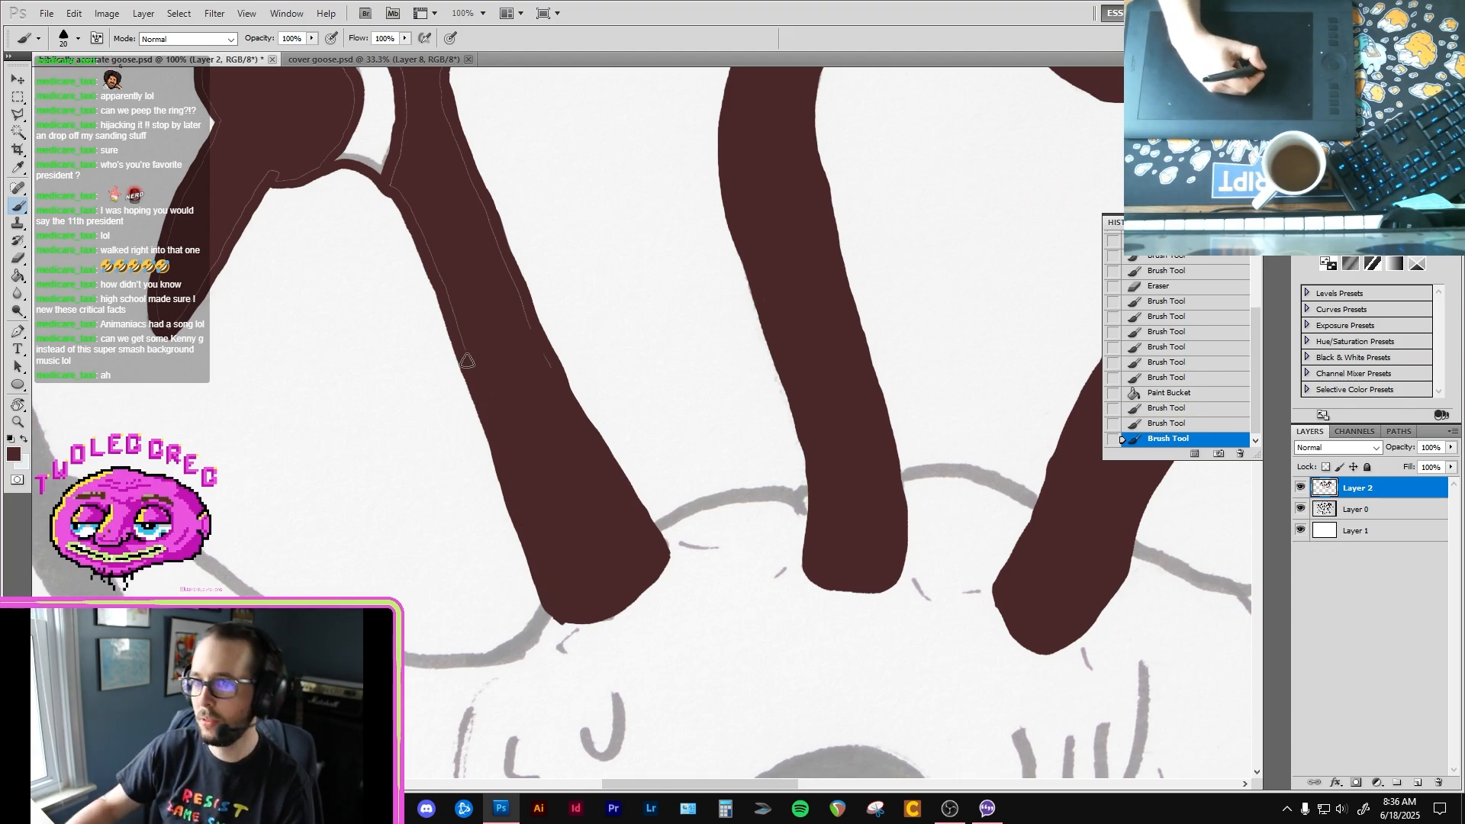
pyautogui.moveTo(453, 309); pyautogui.dragTo(429, 243)
pyautogui.moveTo(460, 339); pyautogui.dragTo(455, 320)
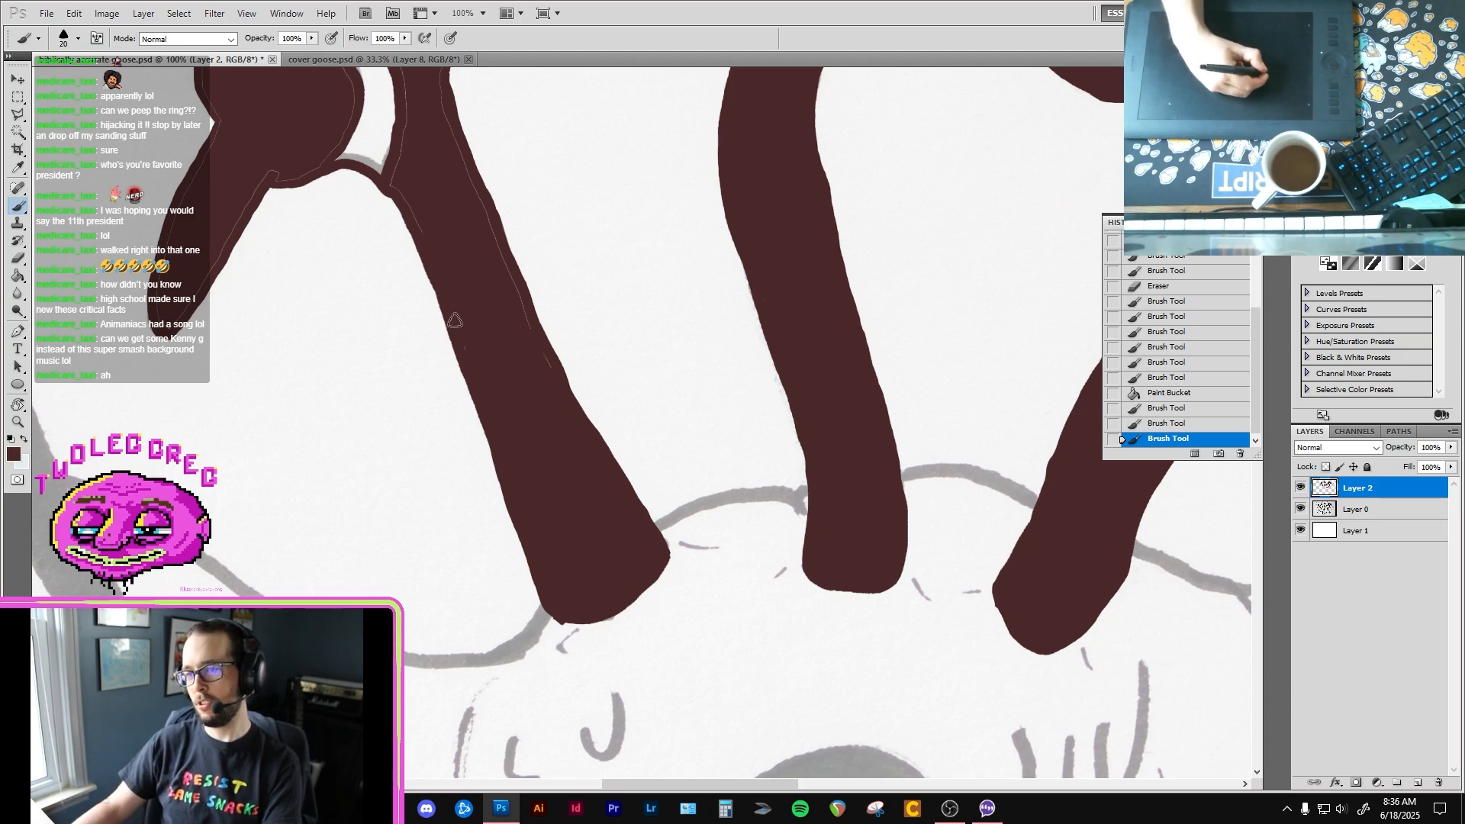
pyautogui.moveTo(521, 367)
pyautogui.mouseDown()
pyautogui.moveTo(532, 336)
pyautogui.moveTo(557, 418)
pyautogui.mouseUp()
# Step: Erase the rough edges around the base of the fourth goose's neck
pyautogui.press('e')
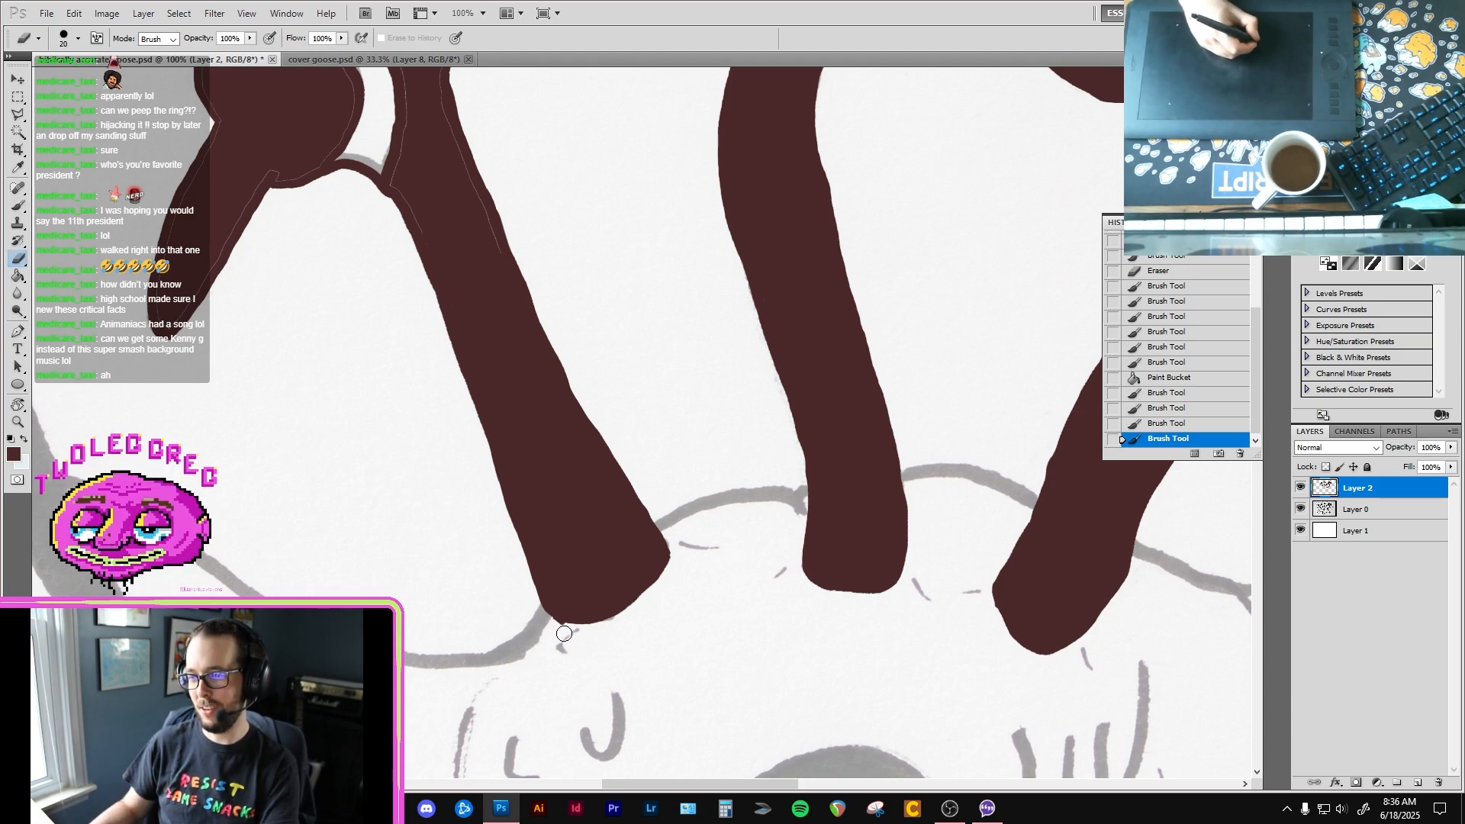
pyautogui.moveTo(564, 633); pyautogui.dragTo(581, 634)
pyautogui.press('b')
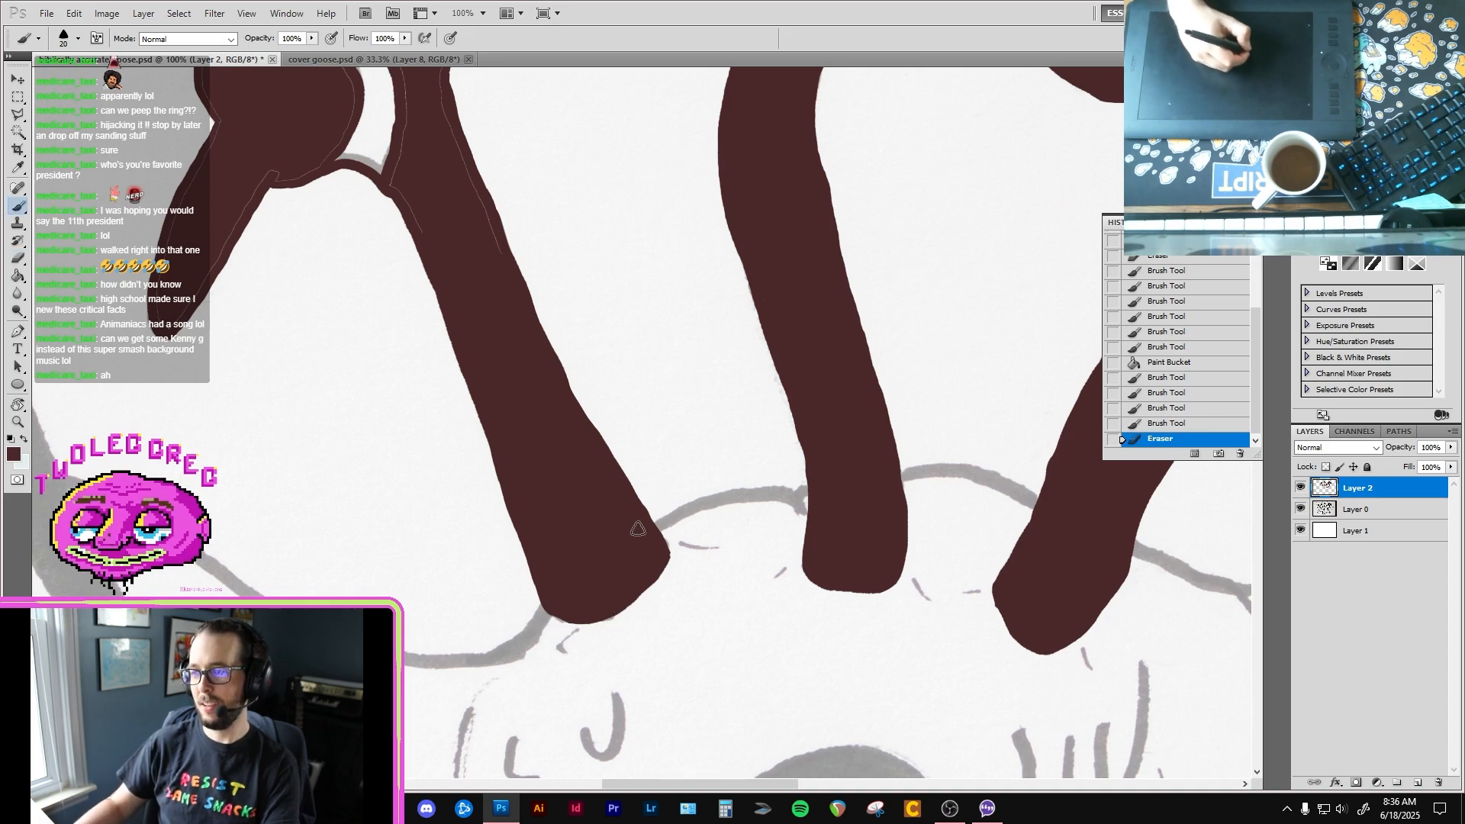
pyautogui.press('e')
pyautogui.moveTo(672, 543); pyautogui.dragTo(674, 577)
pyautogui.moveTo(577, 418); pyautogui.dragTo(640, 539)
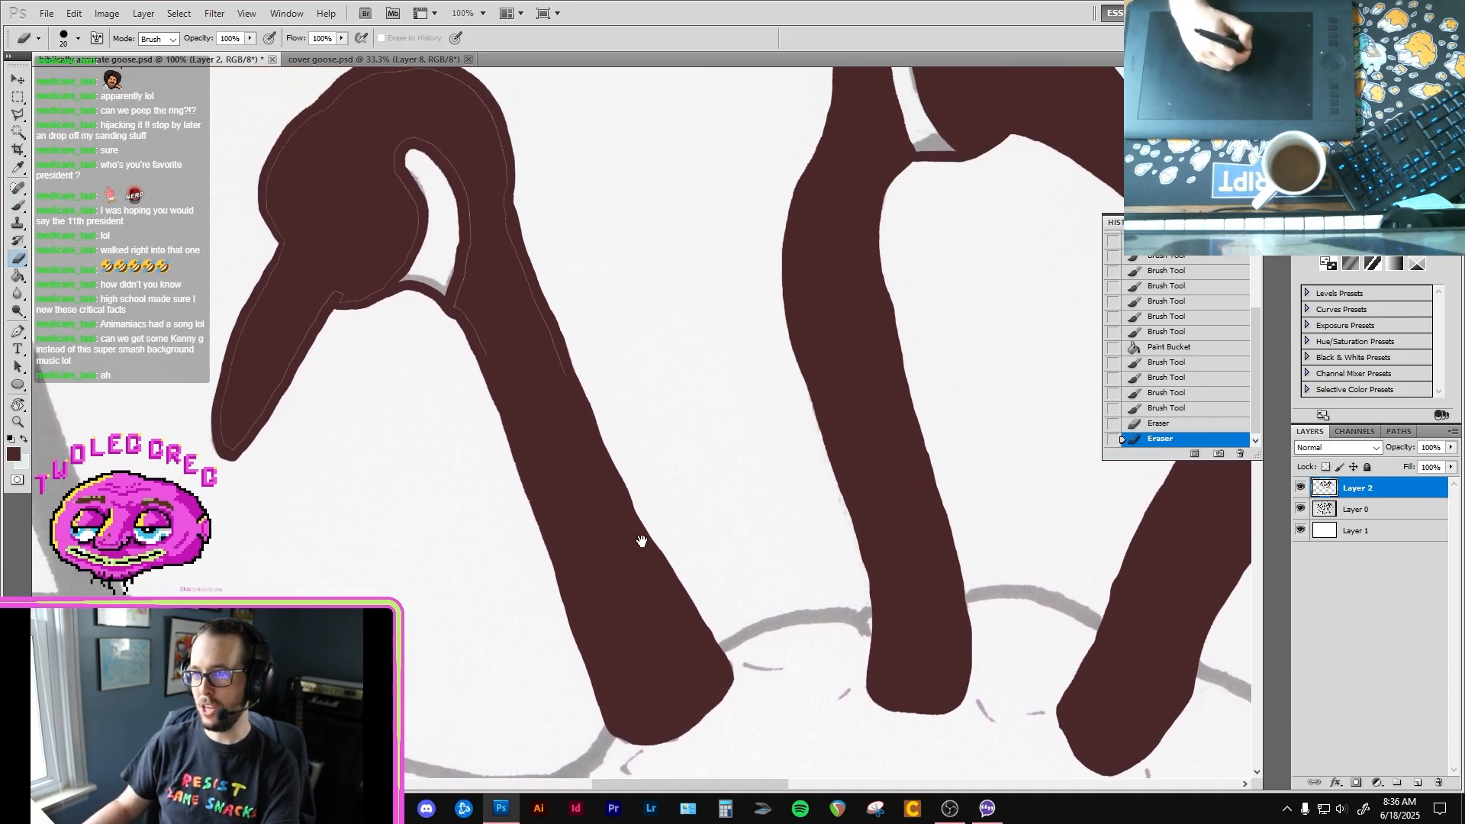
# Step: Paint over the thin unfilled lines on the fourth goose's upper neck and the back of its head
pyautogui.press('b')
pyautogui.moveTo(491, 373)
pyautogui.mouseDown()
pyautogui.moveTo(468, 264)
pyautogui.moveTo(542, 350)
pyautogui.mouseUp()
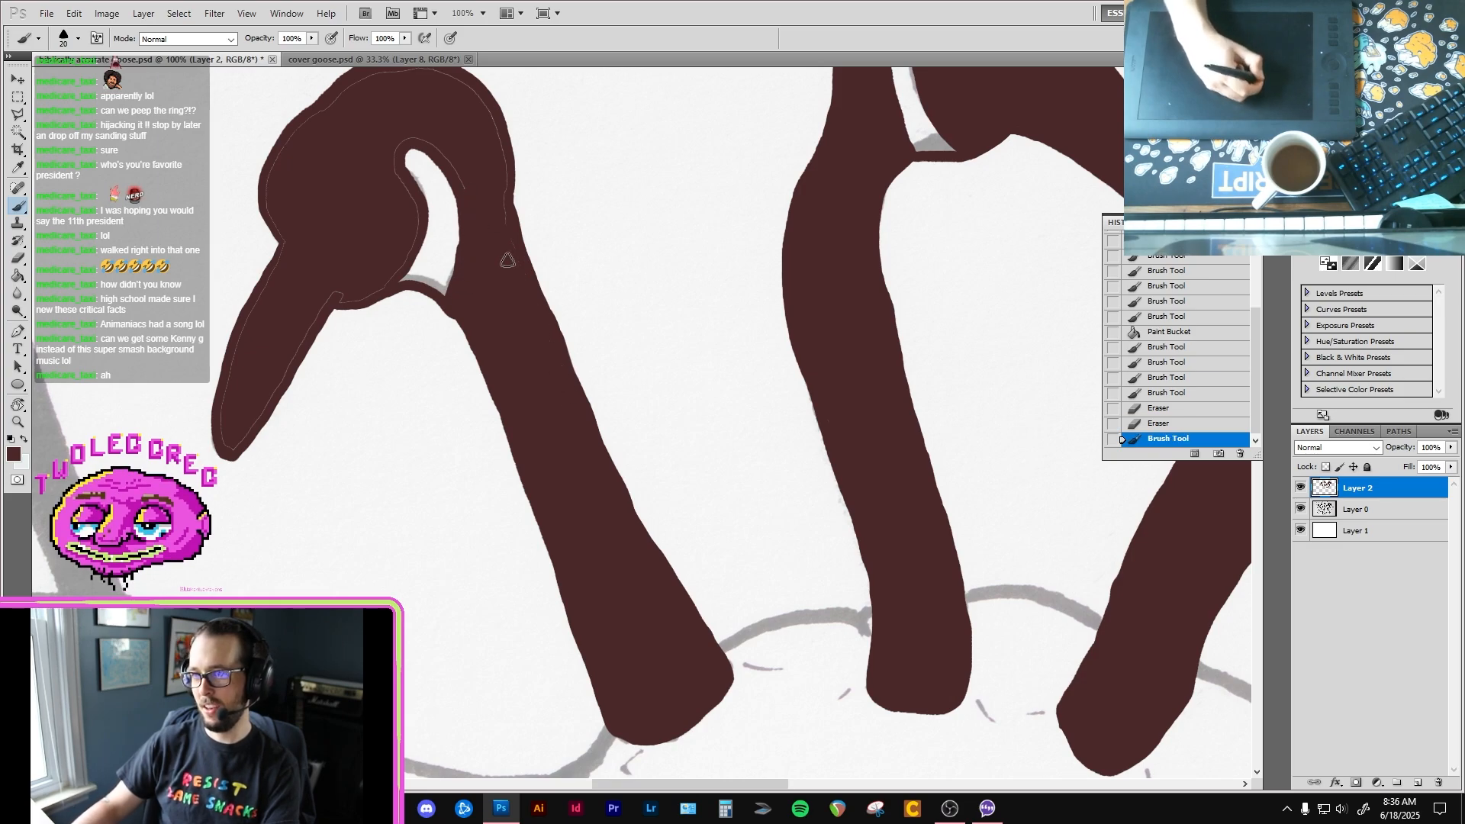
pyautogui.moveTo(500, 164); pyautogui.dragTo(504, 187)
pyautogui.moveTo(473, 198); pyautogui.dragTo(522, 275)
pyautogui.moveTo(311, 375); pyautogui.dragTo(338, 325)
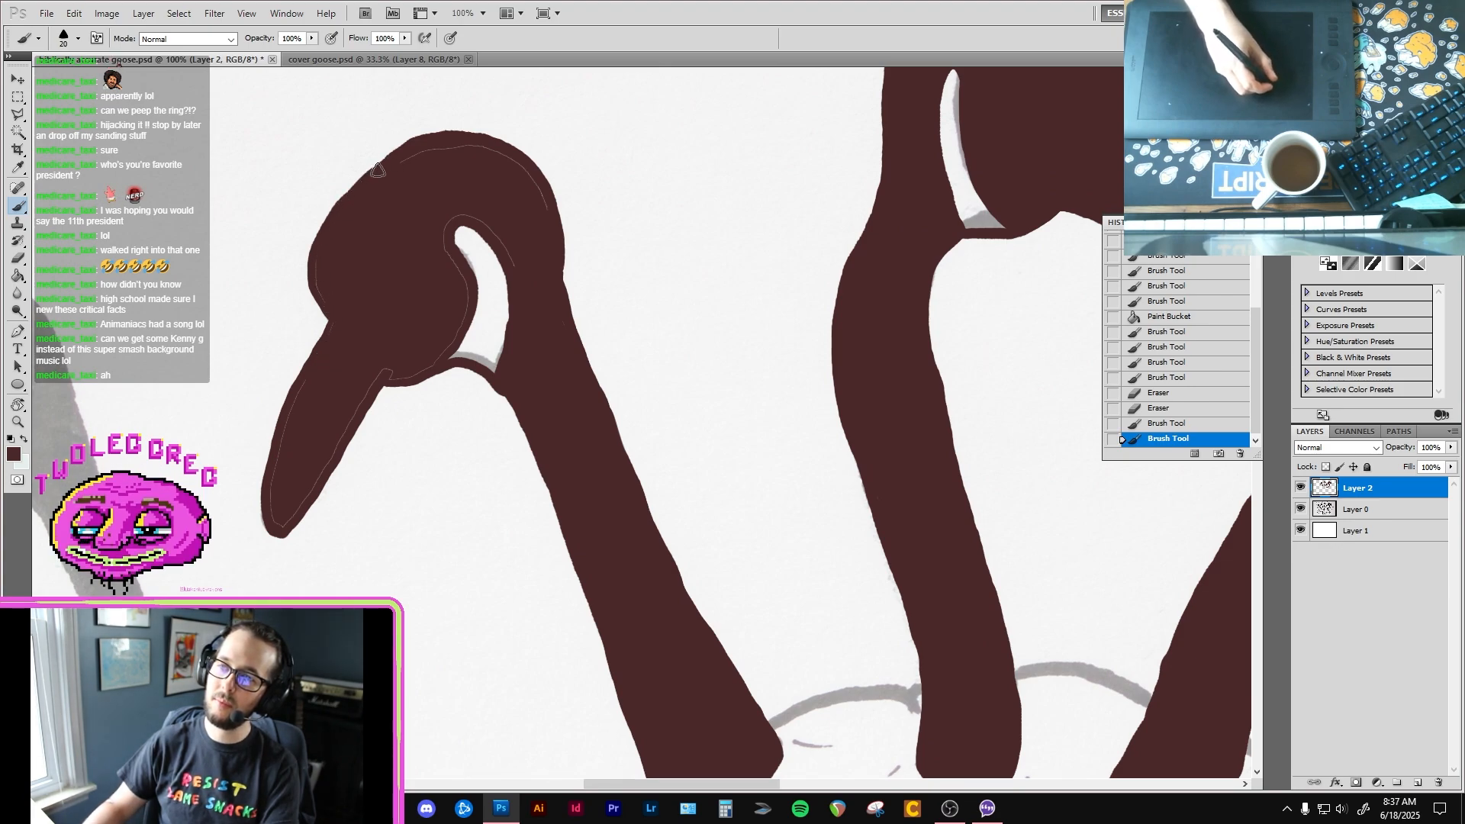
# Step: Cover the remaining unfilled lines along the fourth goose's crown, cheek, forehead and beak
pyautogui.moveTo(392, 157)
pyautogui.mouseDown()
pyautogui.moveTo(416, 144)
pyautogui.moveTo(475, 155)
pyautogui.mouseUp()
pyautogui.moveTo(540, 202)
pyautogui.mouseDown()
pyautogui.moveTo(507, 254)
pyautogui.moveTo(520, 344)
pyautogui.moveTo(534, 259)
pyautogui.moveTo(494, 229)
pyautogui.mouseUp()
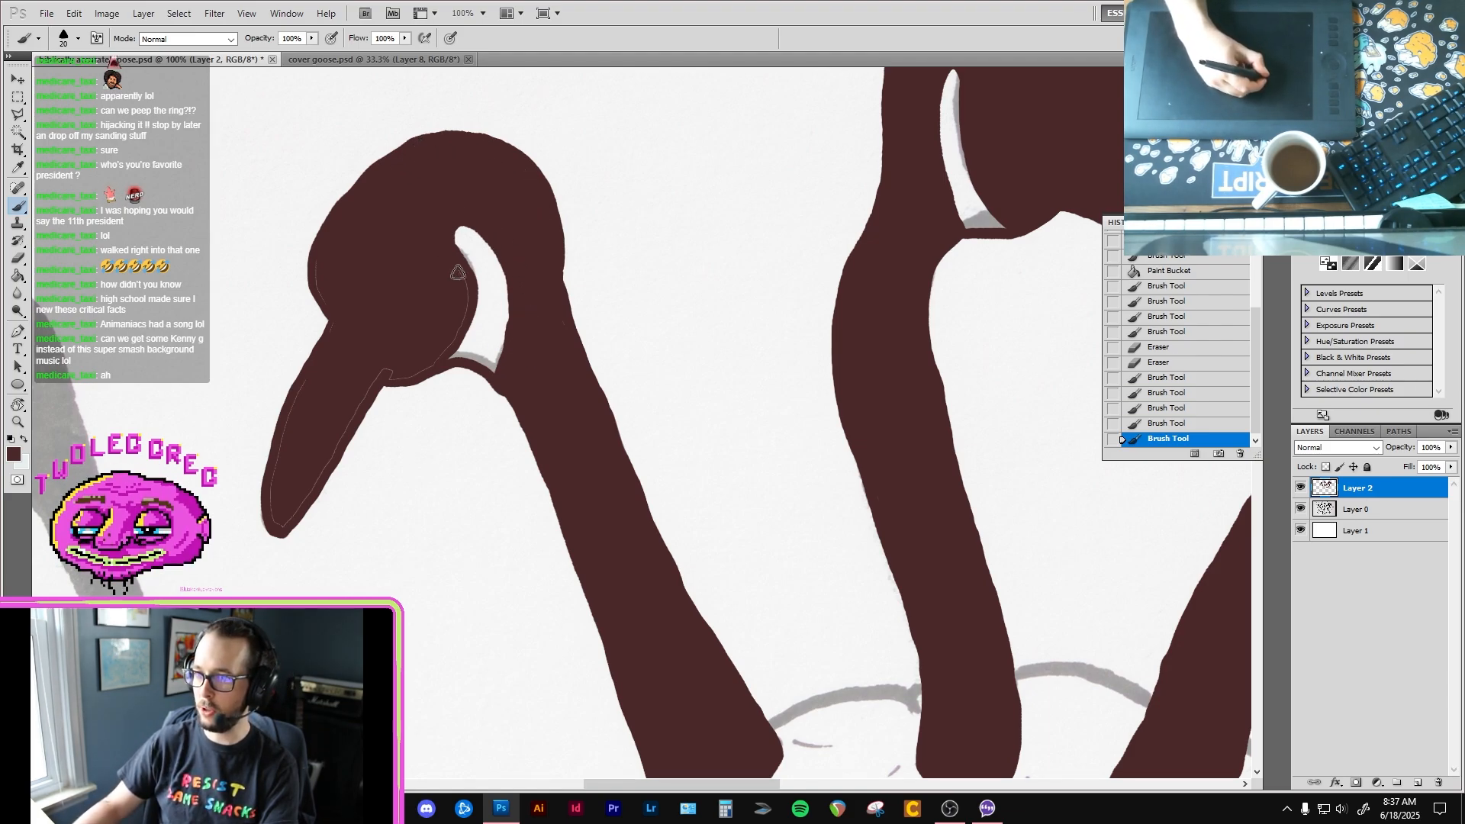
pyautogui.moveTo(437, 363)
pyautogui.mouseDown()
pyautogui.moveTo(369, 376)
pyautogui.moveTo(402, 369)
pyautogui.mouseUp()
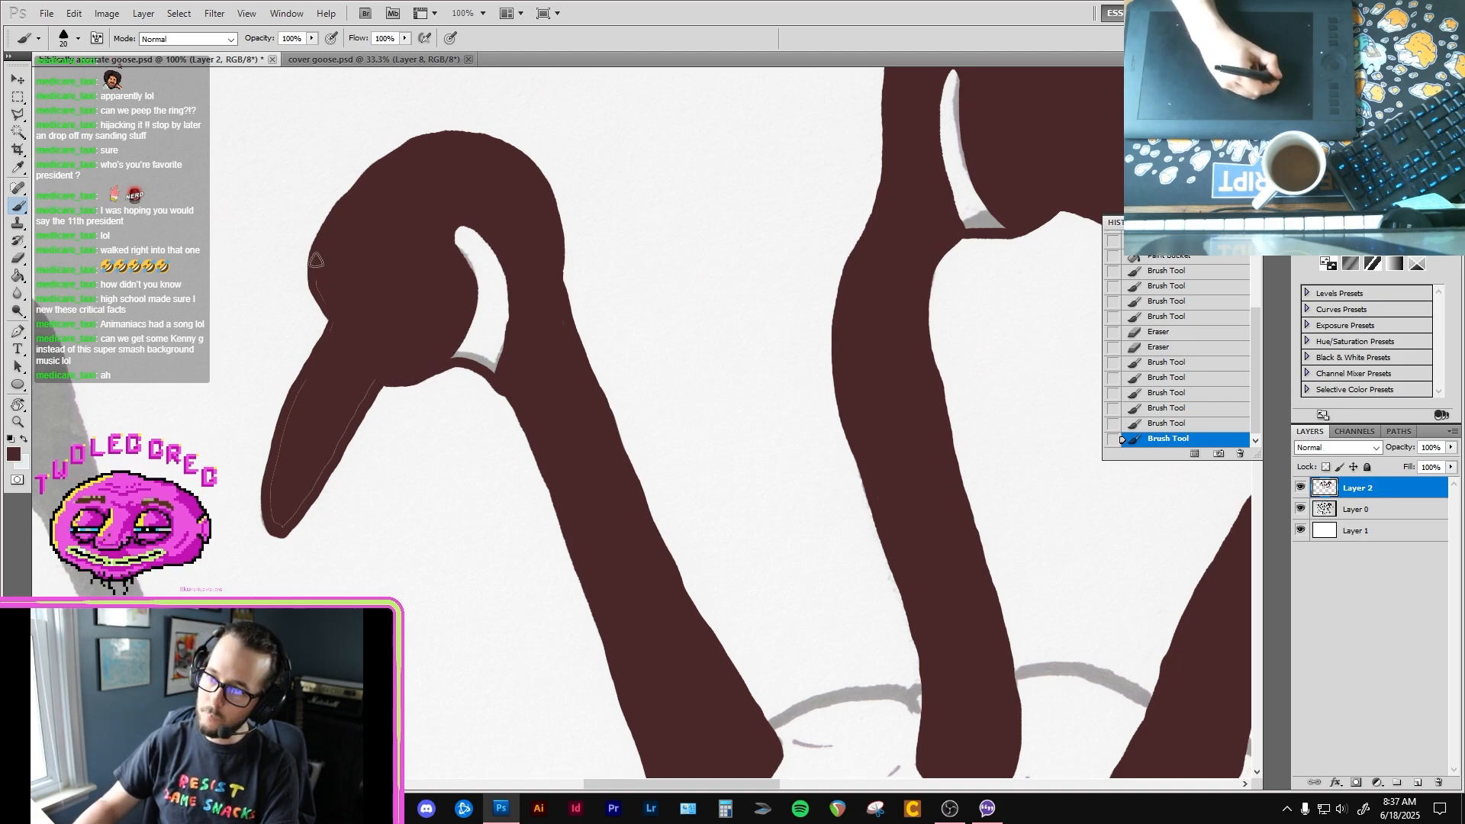
pyautogui.moveTo(335, 315)
pyautogui.mouseDown()
pyautogui.moveTo(316, 402)
pyautogui.moveTo(265, 490)
pyautogui.moveTo(276, 522)
pyautogui.moveTo(325, 456)
pyautogui.mouseUp()
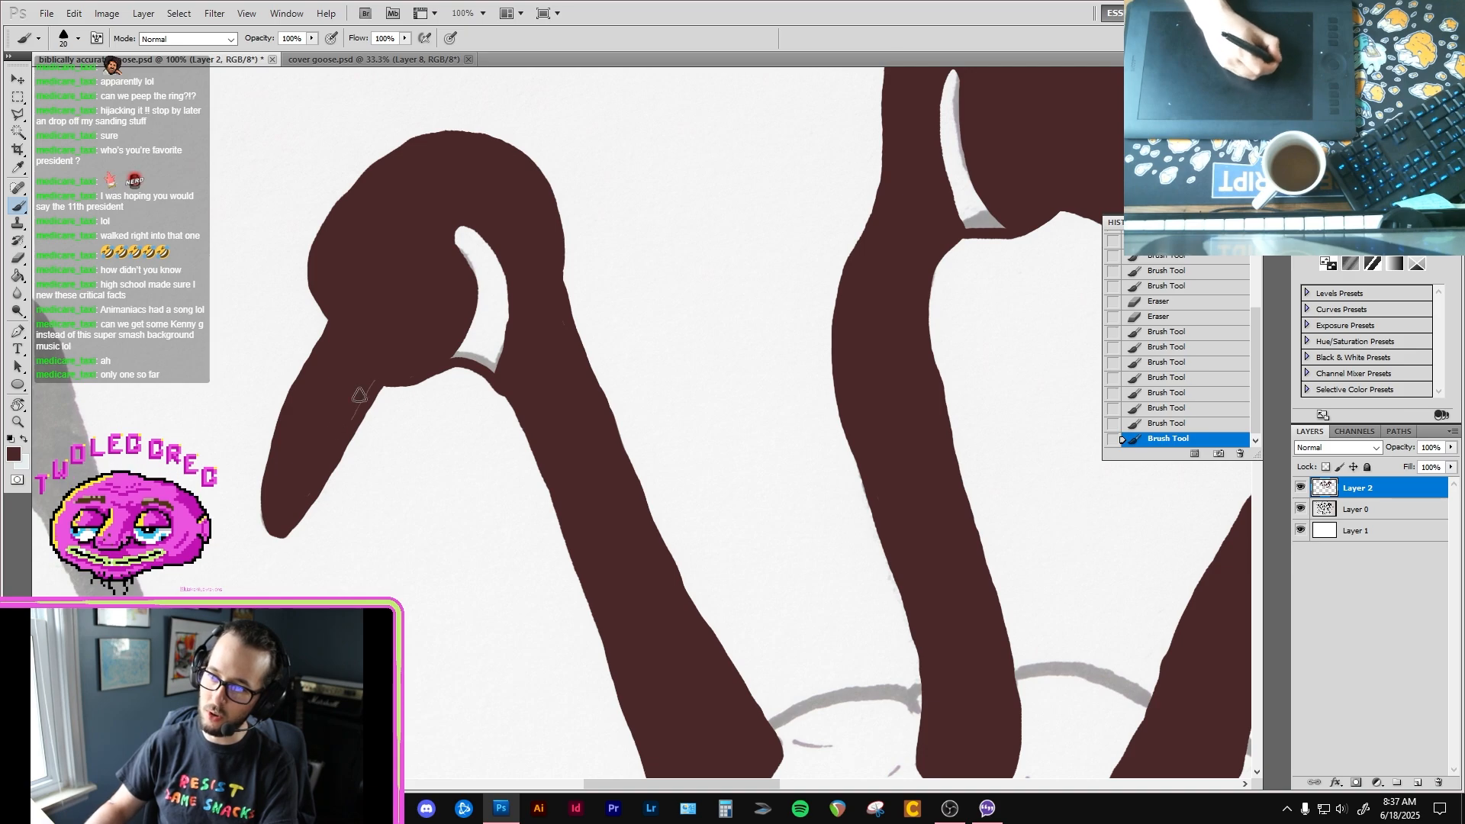
pyautogui.moveTo(309, 488); pyautogui.dragTo(345, 440)
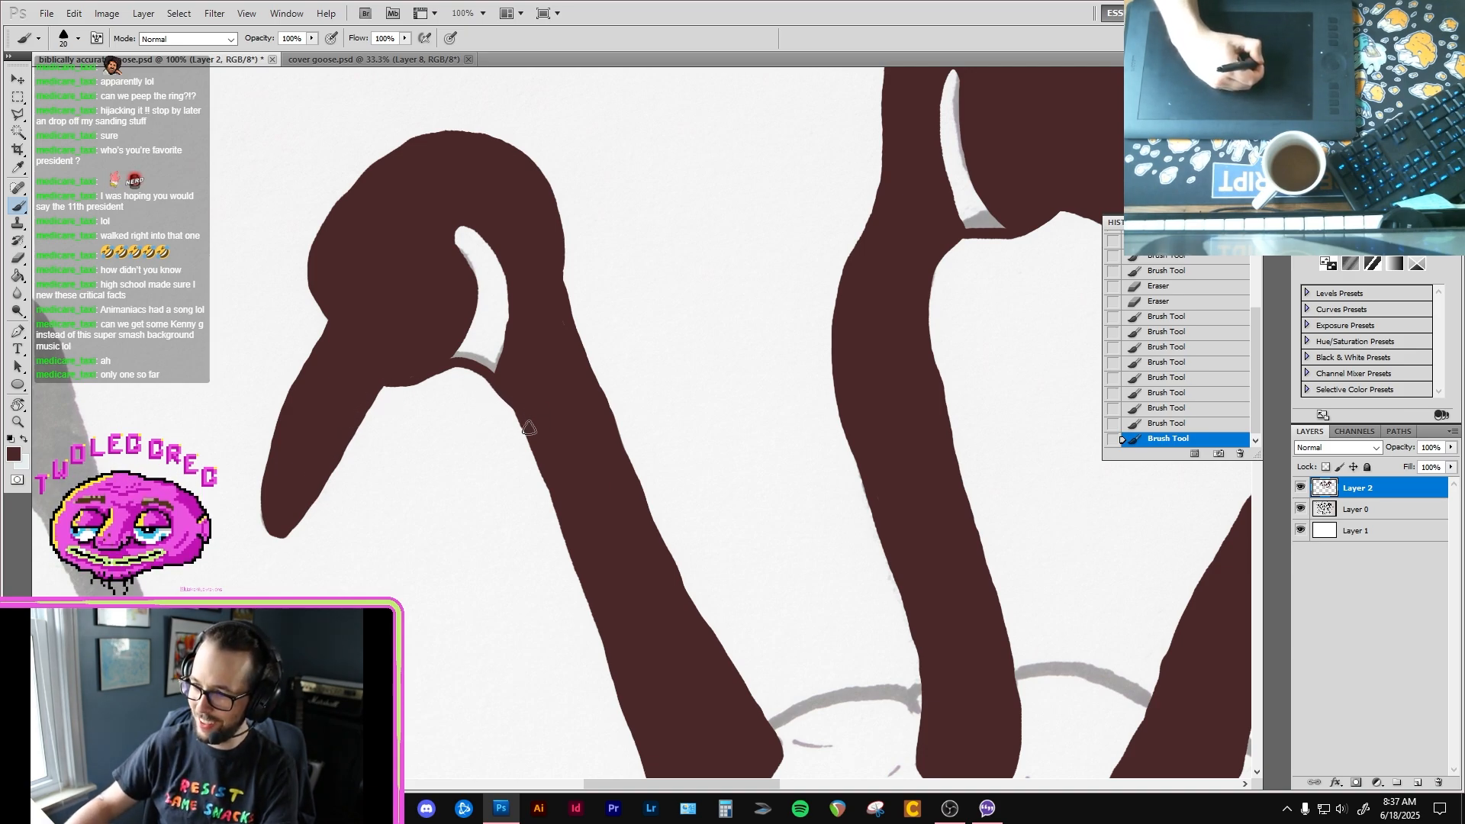
pyautogui.moveTo(533, 446)
pyautogui.mouseDown()
pyautogui.moveTo(568, 343)
pyautogui.moveTo(717, 682)
pyautogui.mouseUp()
# Step: Outline the rounded base of the fifth goose's neck and the upper part of the neck's back edge
pyautogui.press('space')
pyautogui.moveTo(678, 749)
pyautogui.mouseDown()
pyautogui.moveTo(598, 417)
pyautogui.moveTo(716, 199)
pyautogui.mouseUp()
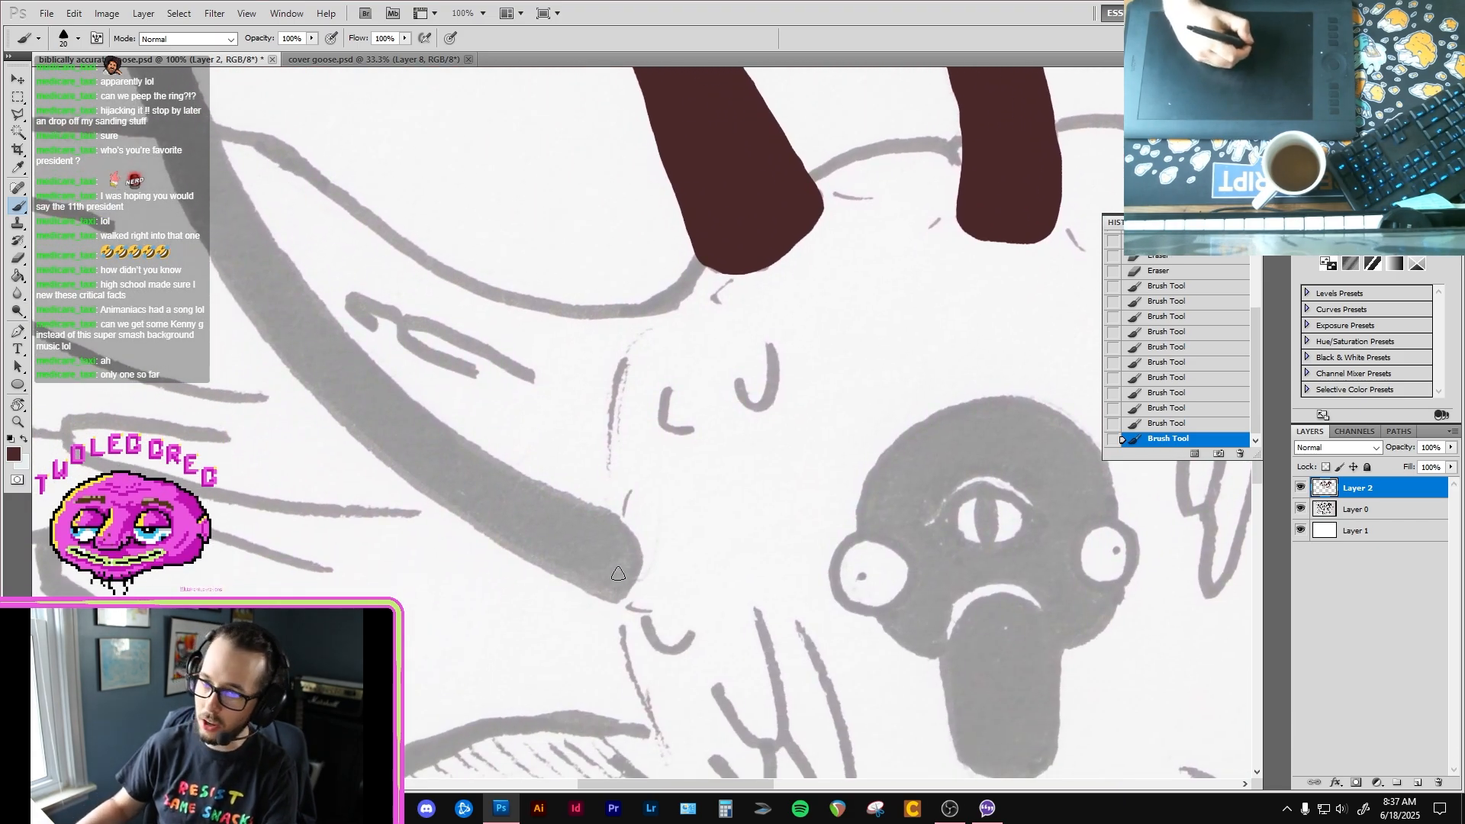
pyautogui.moveTo(618, 589)
pyautogui.mouseDown()
pyautogui.moveTo(596, 591)
pyautogui.moveTo(640, 552)
pyautogui.moveTo(595, 500)
pyautogui.mouseUp()
pyautogui.press('space')
pyautogui.moveTo(331, 244); pyautogui.dragTo(650, 585)
pyautogui.moveTo(461, 280)
pyautogui.mouseDown()
pyautogui.moveTo(552, 527)
pyautogui.moveTo(623, 630)
pyautogui.mouseUp()
pyautogui.press('space')
pyautogui.moveTo(581, 575); pyautogui.dragTo(430, 292)
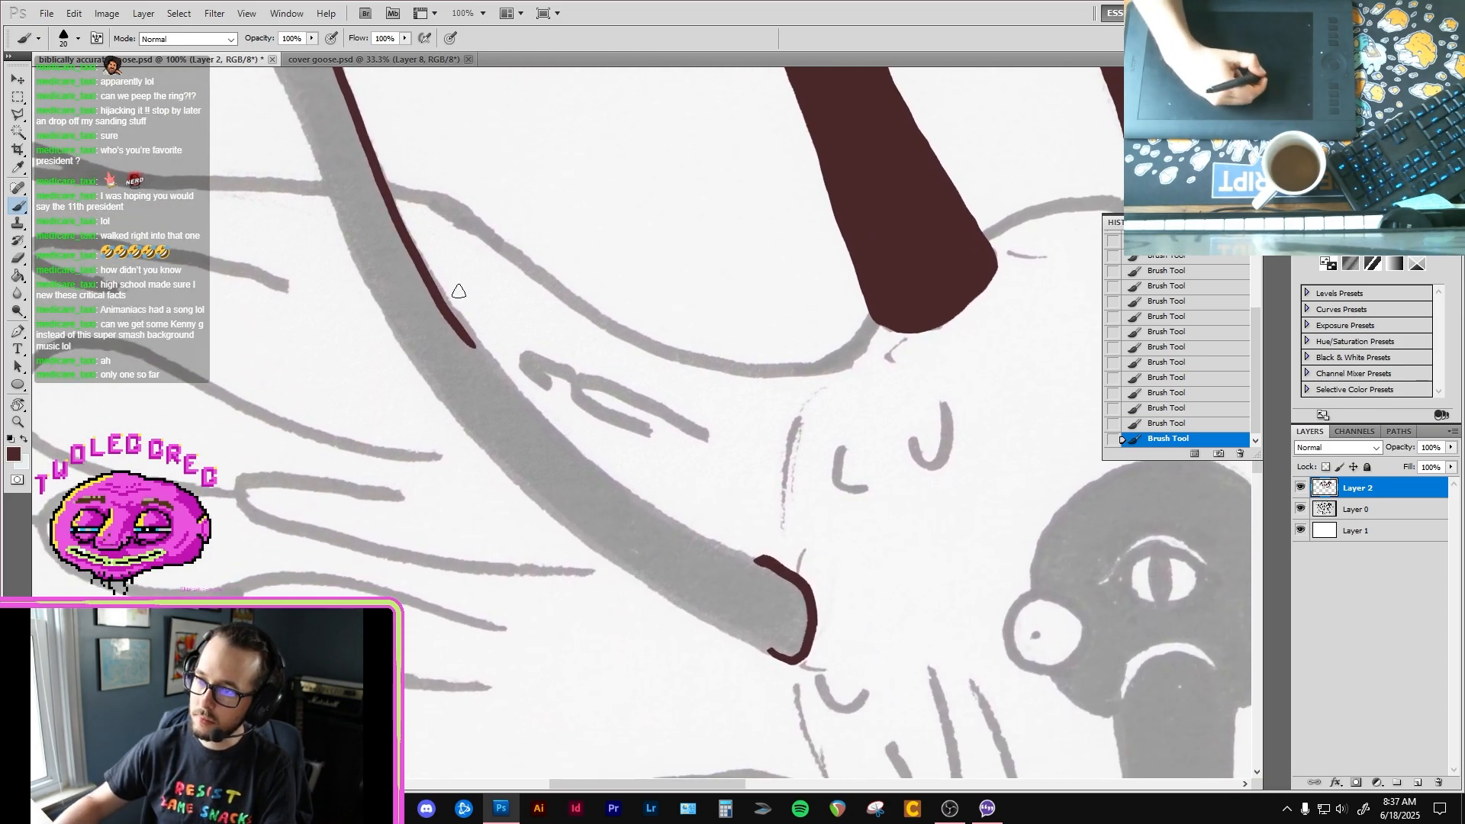
# Step: Continue the back edge of the fifth goose's neck down to the base and erase the roughness where the lines join
pyautogui.moveTo(394, 217)
pyautogui.mouseDown()
pyautogui.moveTo(578, 456)
pyautogui.moveTo(668, 528)
pyautogui.mouseUp()
pyautogui.press('space')
pyautogui.moveTo(611, 466); pyautogui.dragTo(502, 357)
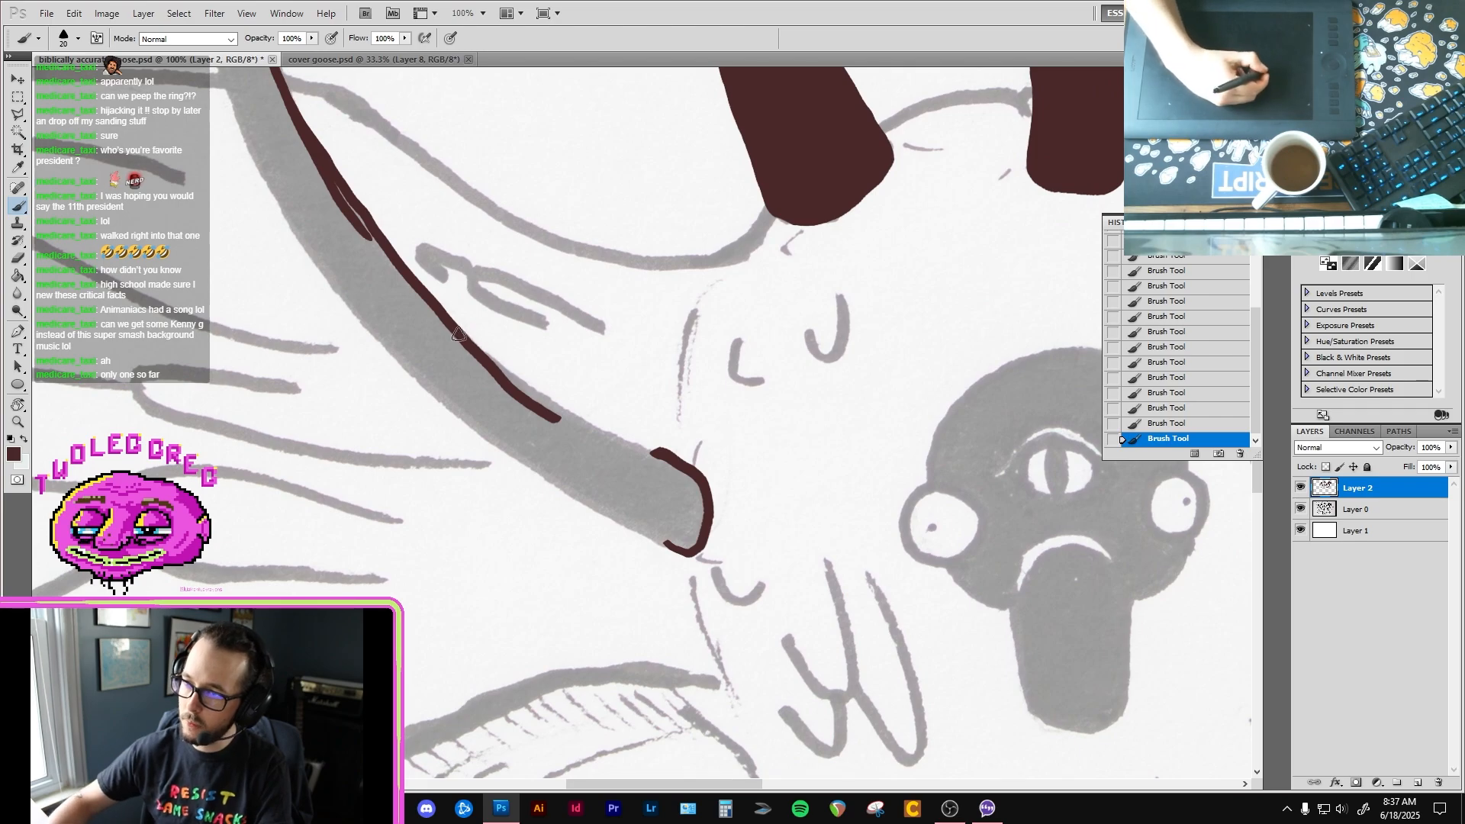
pyautogui.moveTo(440, 313)
pyautogui.mouseDown()
pyautogui.moveTo(499, 369)
pyautogui.moveTo(626, 438)
pyautogui.mouseUp()
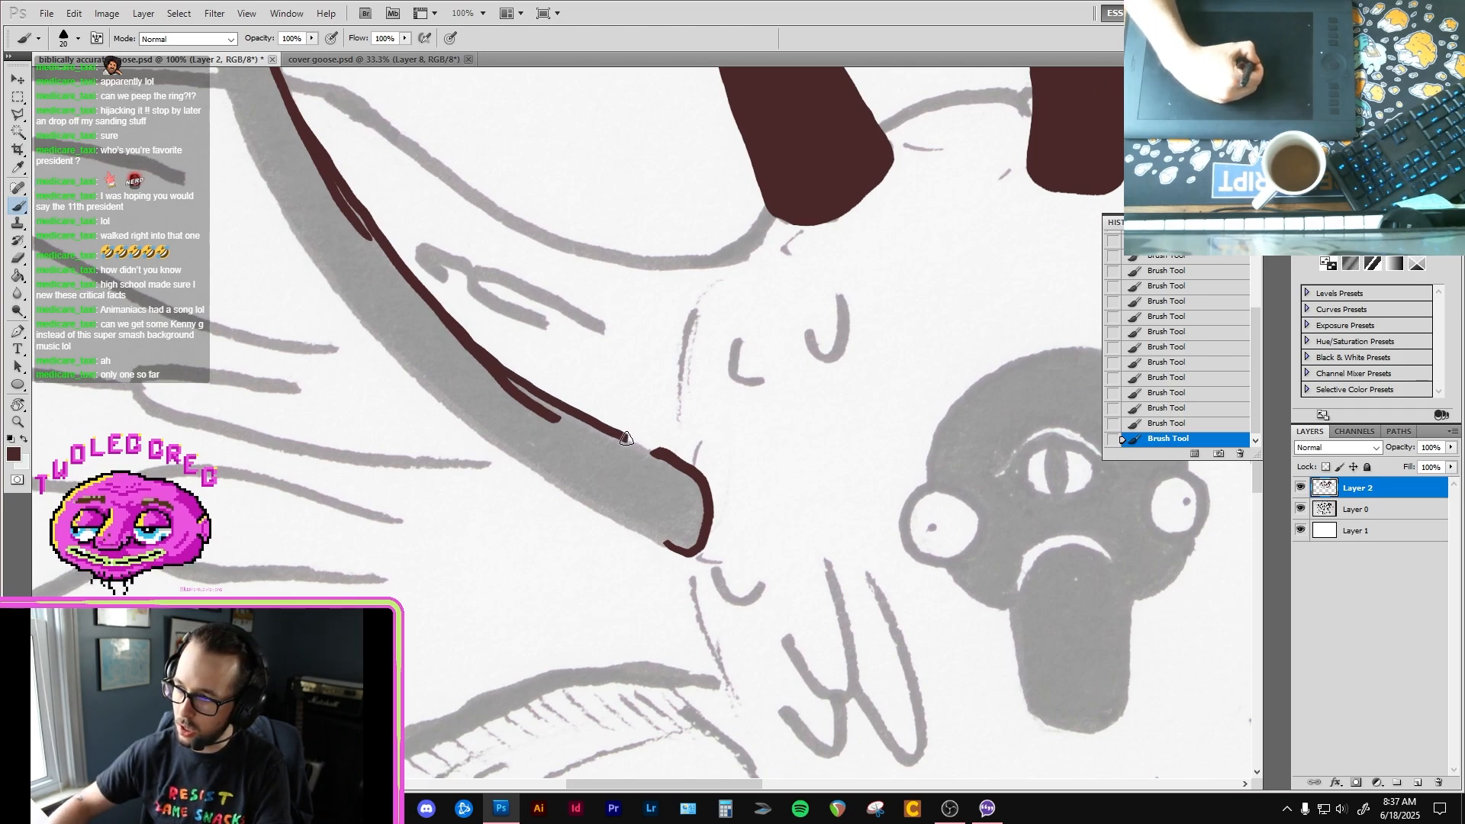
pyautogui.moveTo(422, 289); pyautogui.dragTo(566, 414)
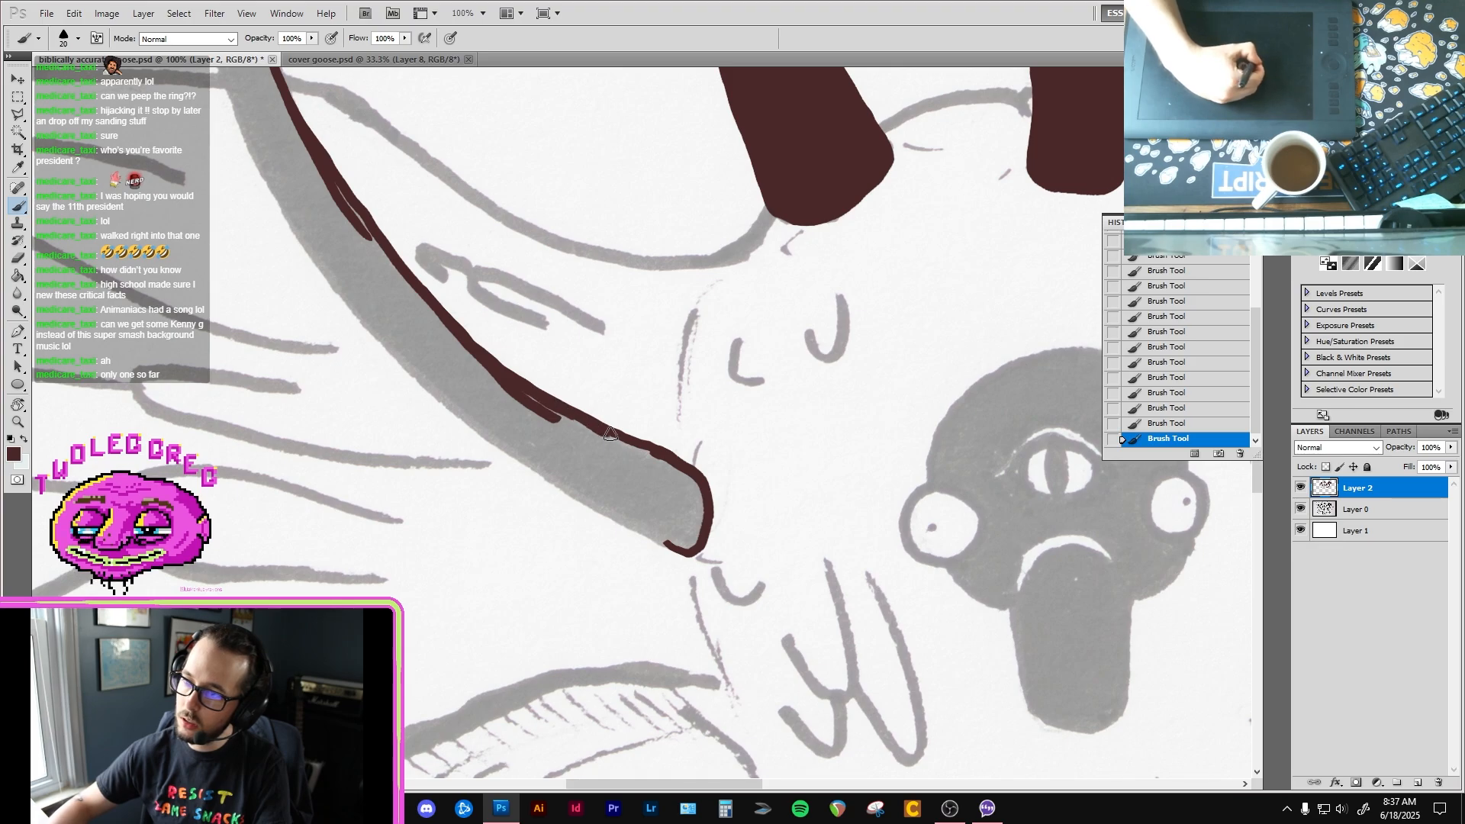
pyautogui.press('e')
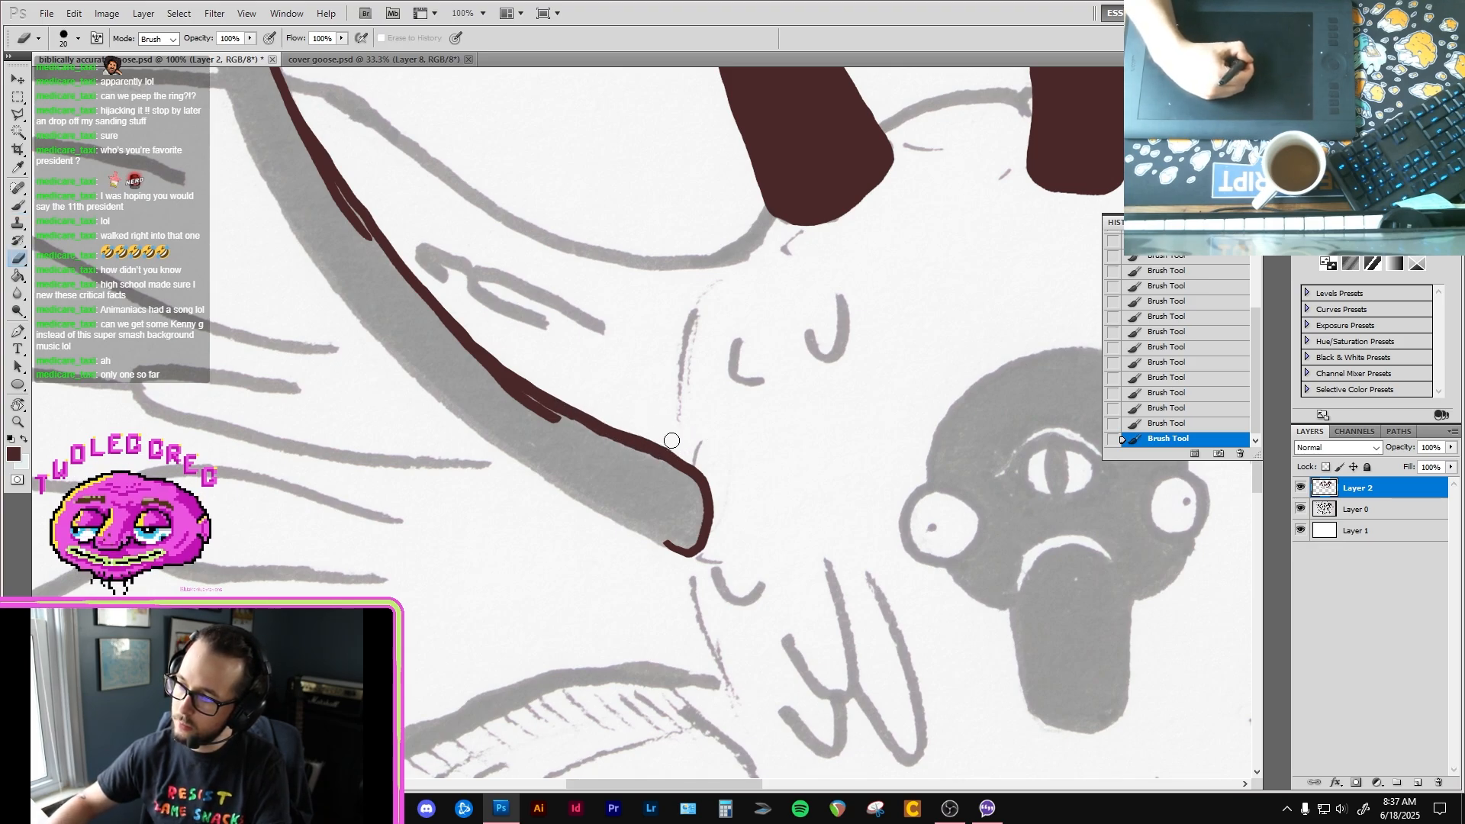
pyautogui.moveTo(671, 440); pyautogui.dragTo(654, 426)
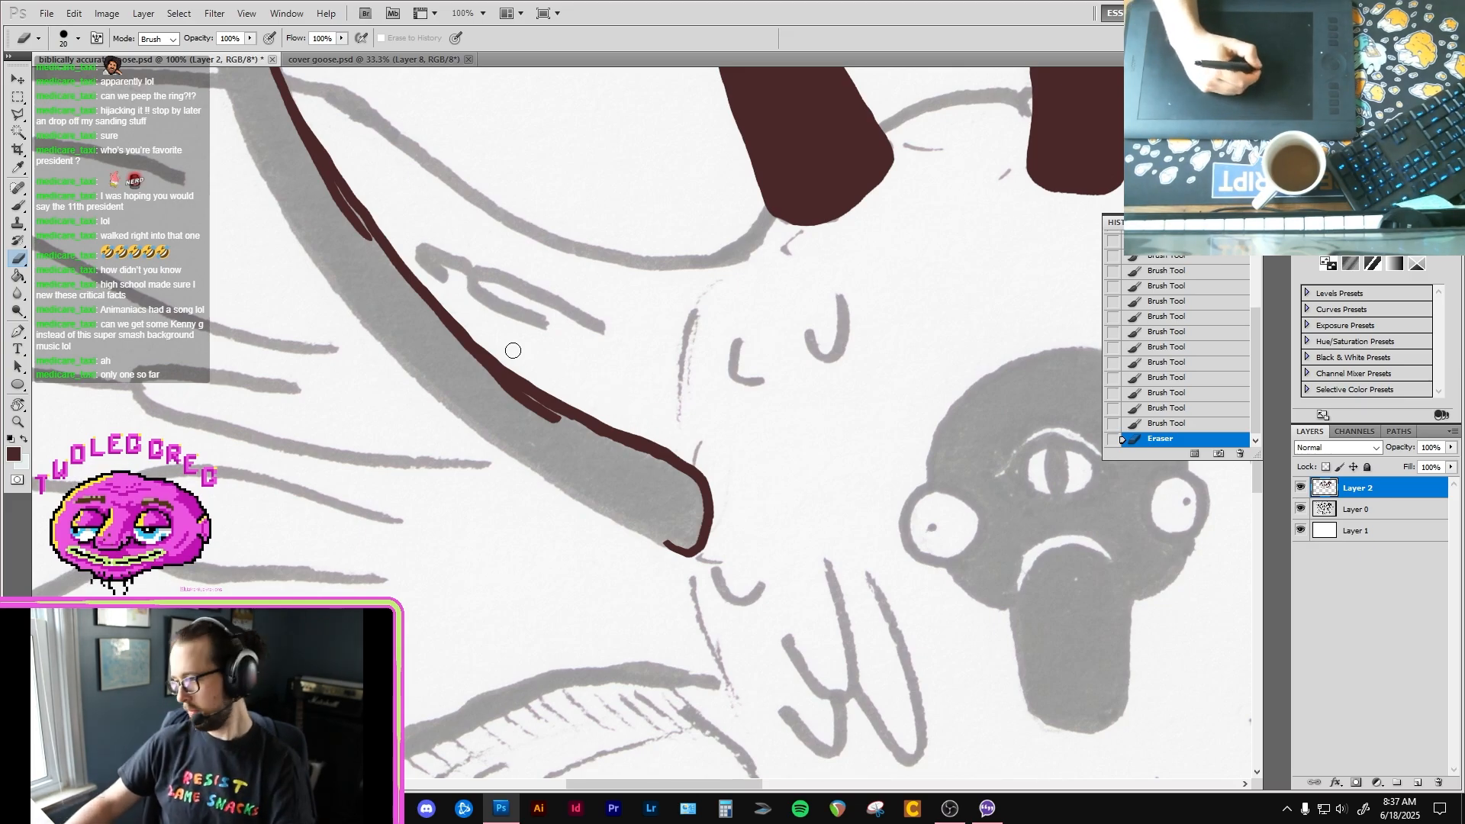
# Step: Outline the lower front edge of the fifth goose's neck to the base, redoing the first stroke
pyautogui.moveTo(345, 178); pyautogui.dragTo(546, 355)
pyautogui.moveTo(375, 90)
pyautogui.mouseDown()
pyautogui.moveTo(588, 363)
pyautogui.moveTo(510, 207)
pyautogui.mouseUp()
pyautogui.moveTo(637, 500); pyautogui.dragTo(516, 249)
pyautogui.press('b')
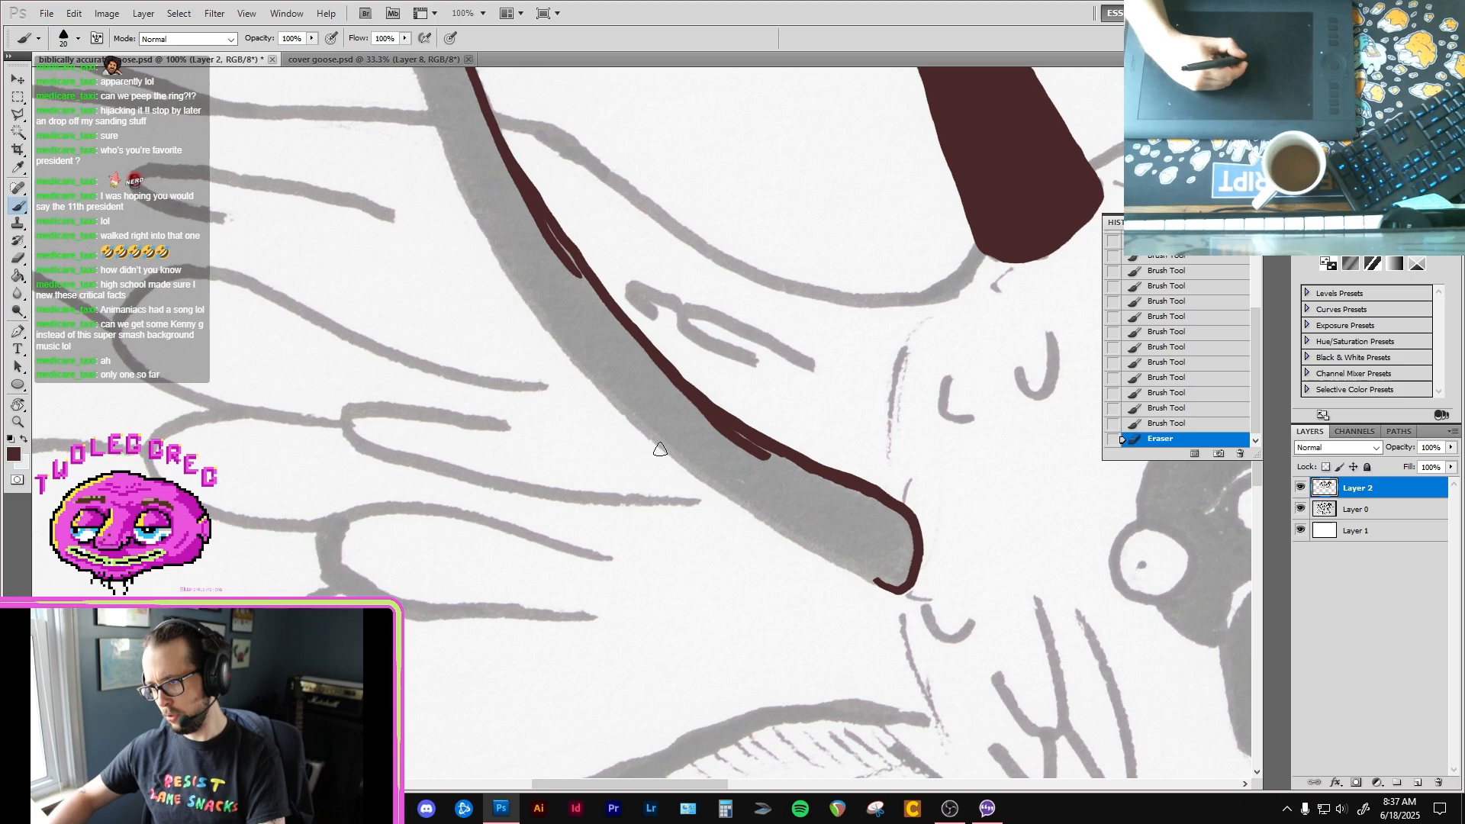
pyautogui.moveTo(628, 414); pyautogui.dragTo(737, 499)
pyautogui.hotkey('ctrl', 'z')
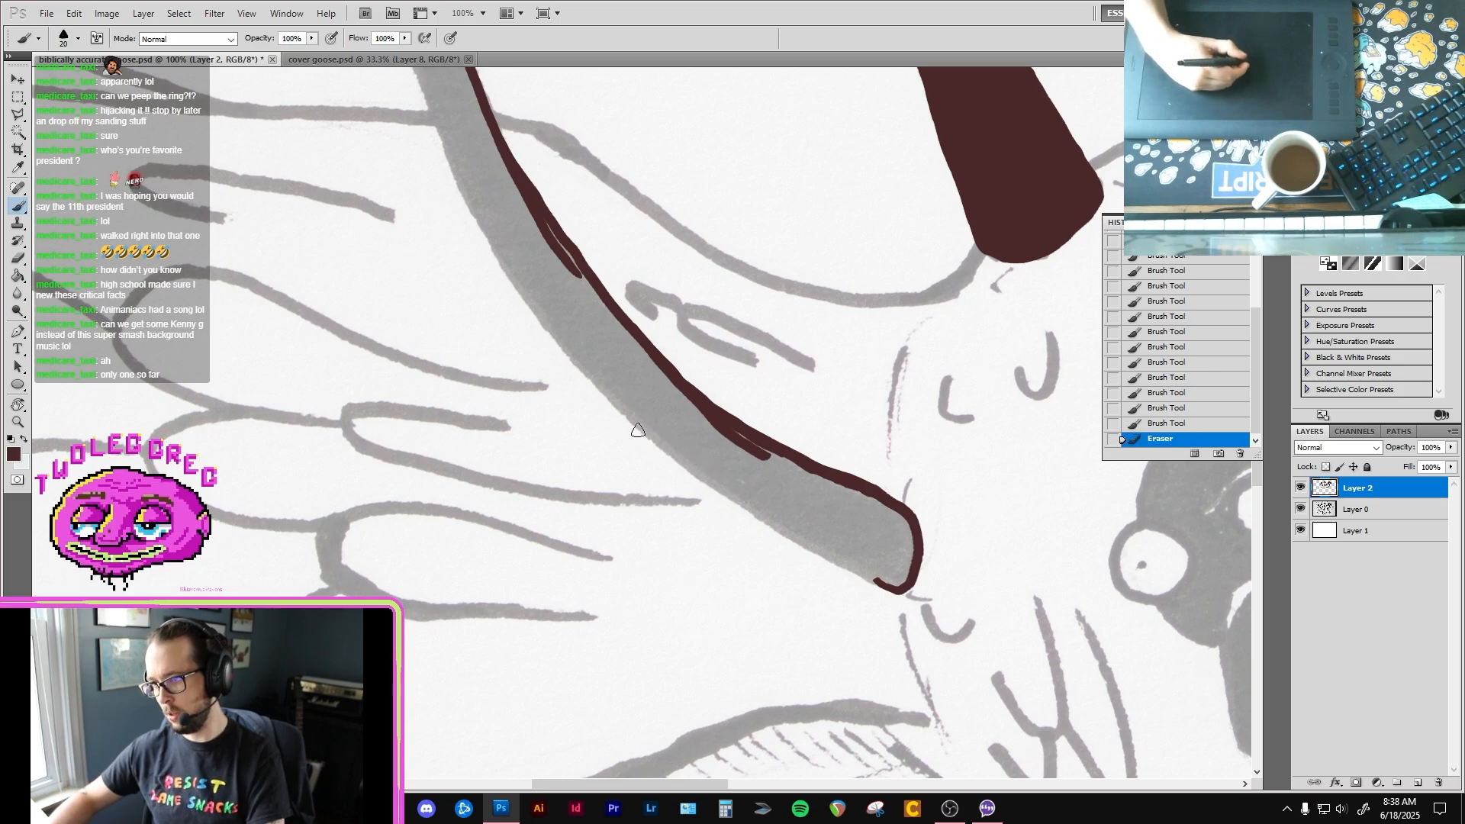
pyautogui.moveTo(632, 421)
pyautogui.mouseDown()
pyautogui.moveTo(766, 519)
pyautogui.moveTo(896, 589)
pyautogui.mouseUp()
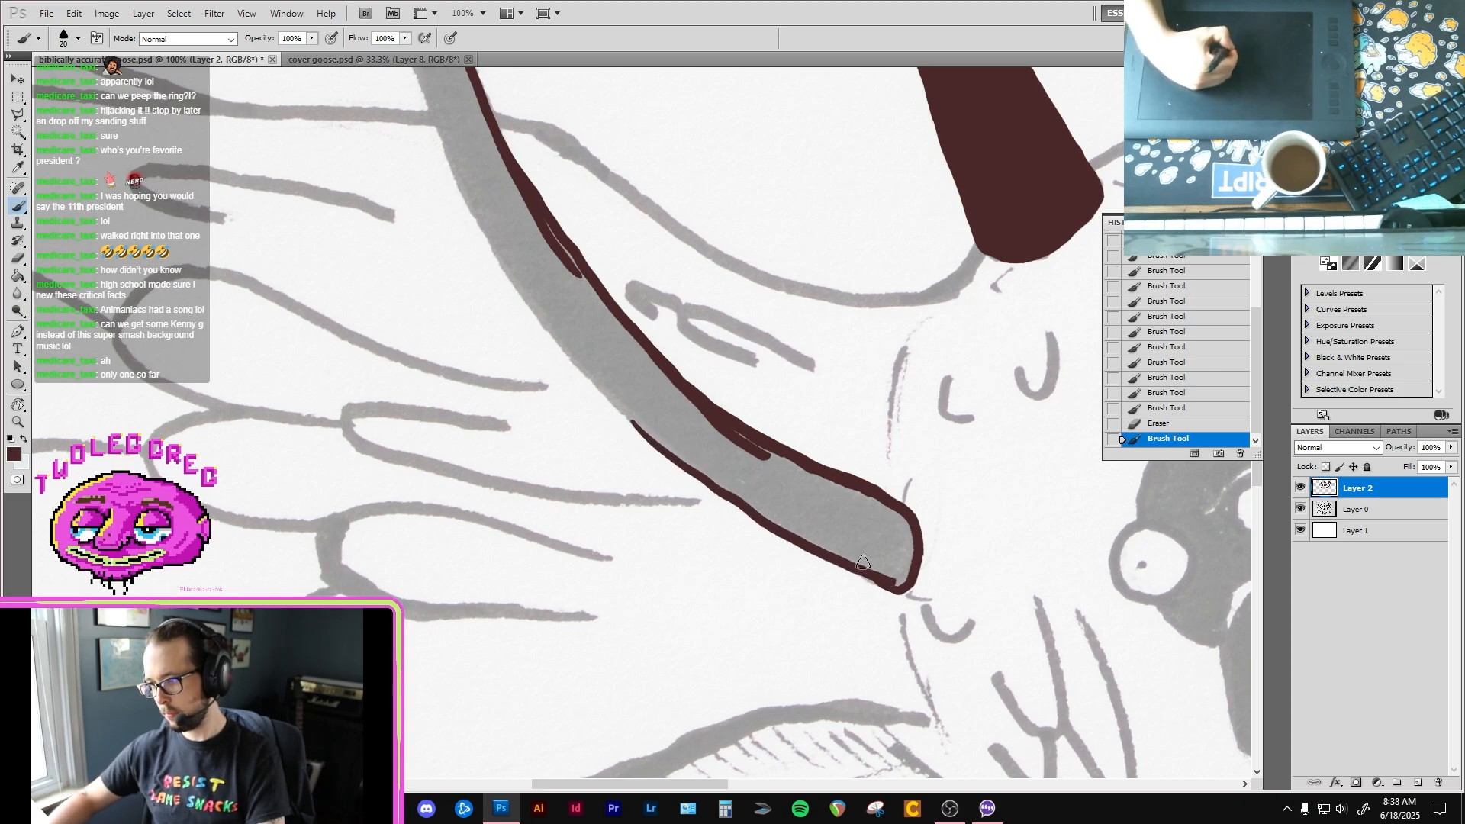
pyautogui.moveTo(412, 103); pyautogui.dragTo(653, 421)
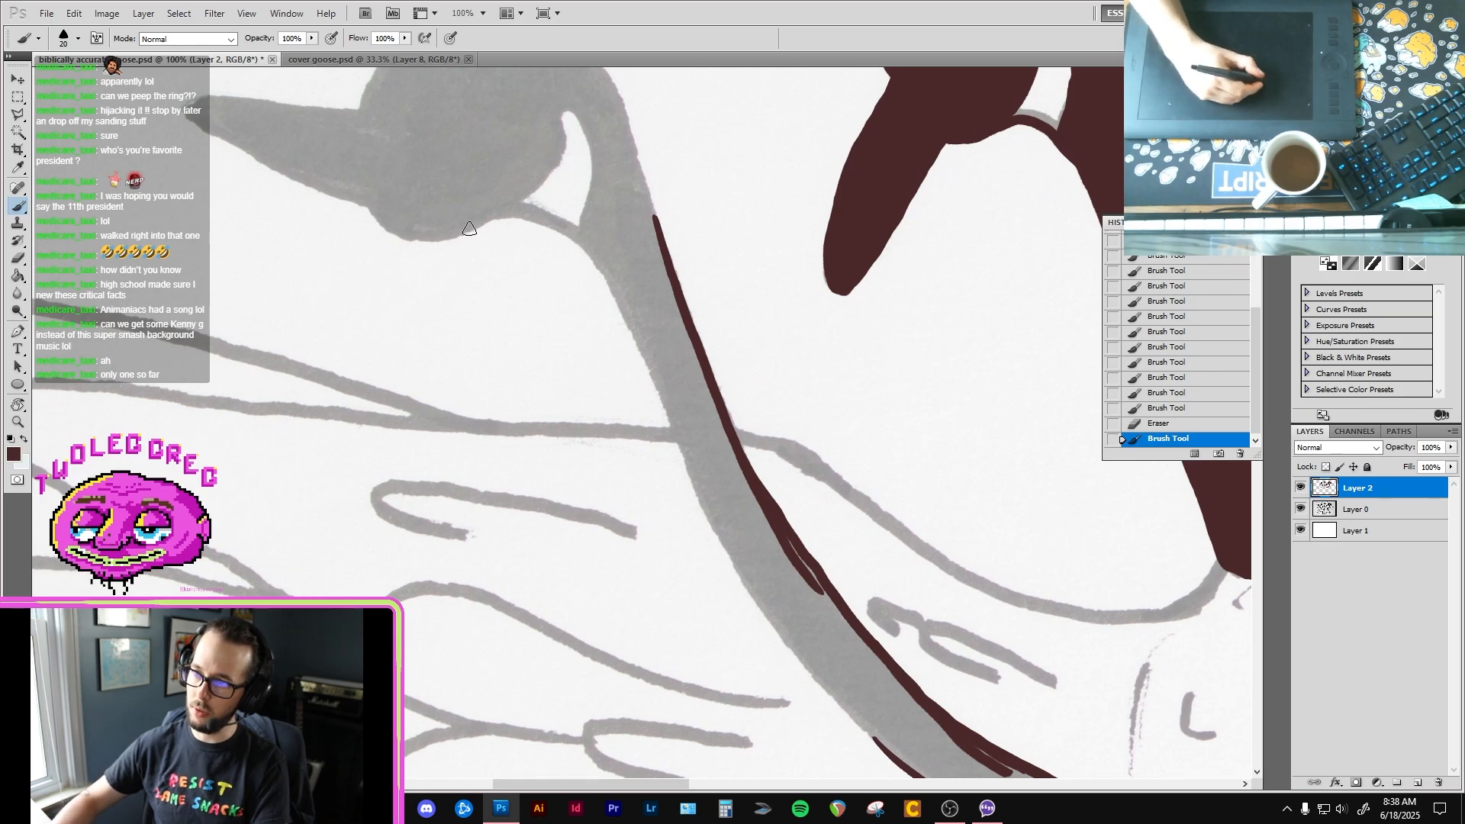
# Step: Outline the fifth goose's throat and upper front neck edge, and undo the stroke along the middle of the neck
pyautogui.moveTo(491, 219)
pyautogui.mouseDown()
pyautogui.moveTo(557, 226)
pyautogui.moveTo(608, 285)
pyautogui.moveTo(690, 467)
pyautogui.mouseUp()
pyautogui.moveTo(671, 436)
pyautogui.mouseDown()
pyautogui.moveTo(687, 462)
pyautogui.moveTo(607, 311)
pyautogui.moveTo(668, 426)
pyautogui.moveTo(748, 526)
pyautogui.mouseUp()
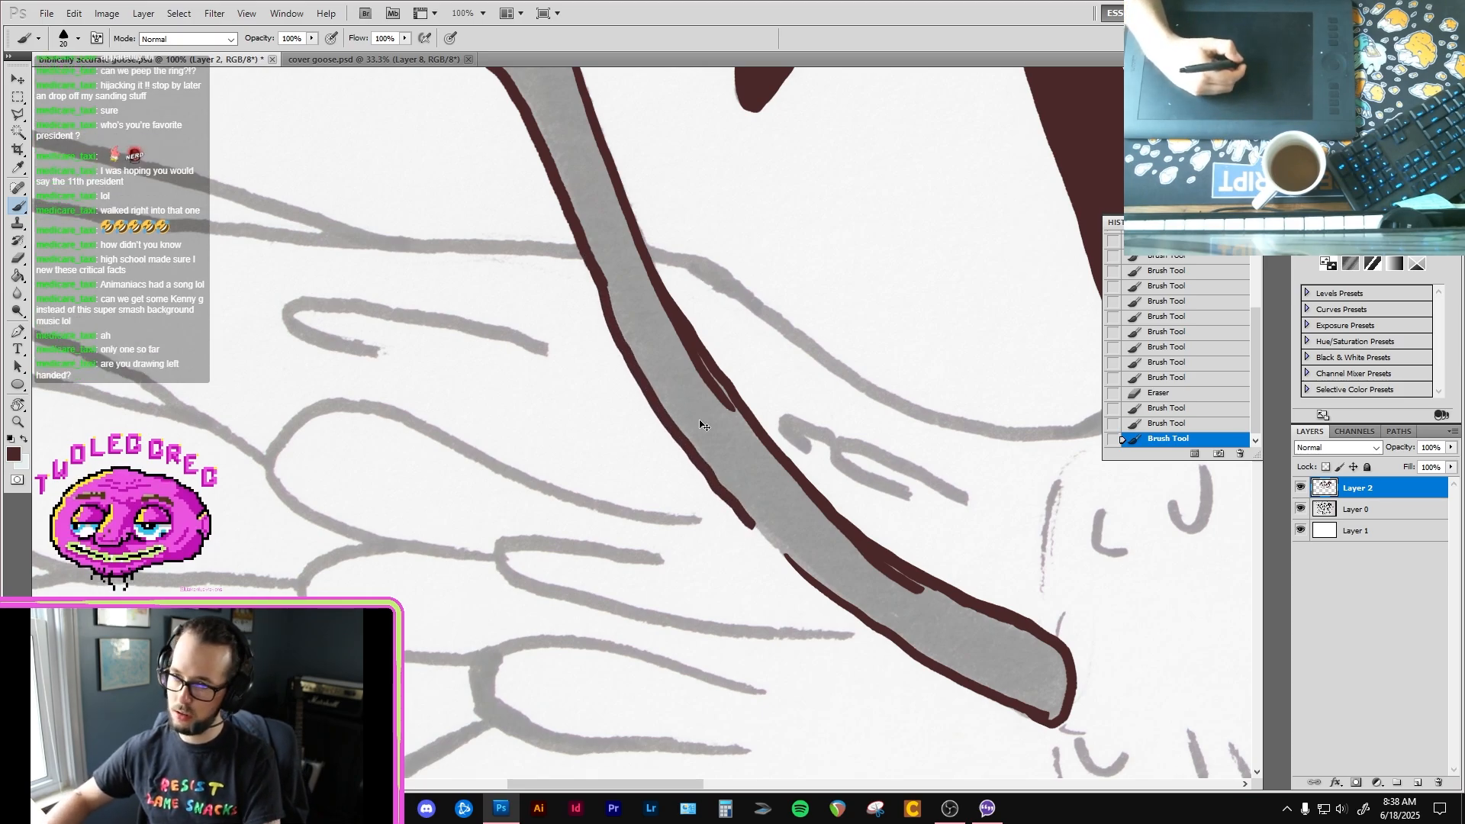
pyautogui.hotkey('ctrl', 'z')
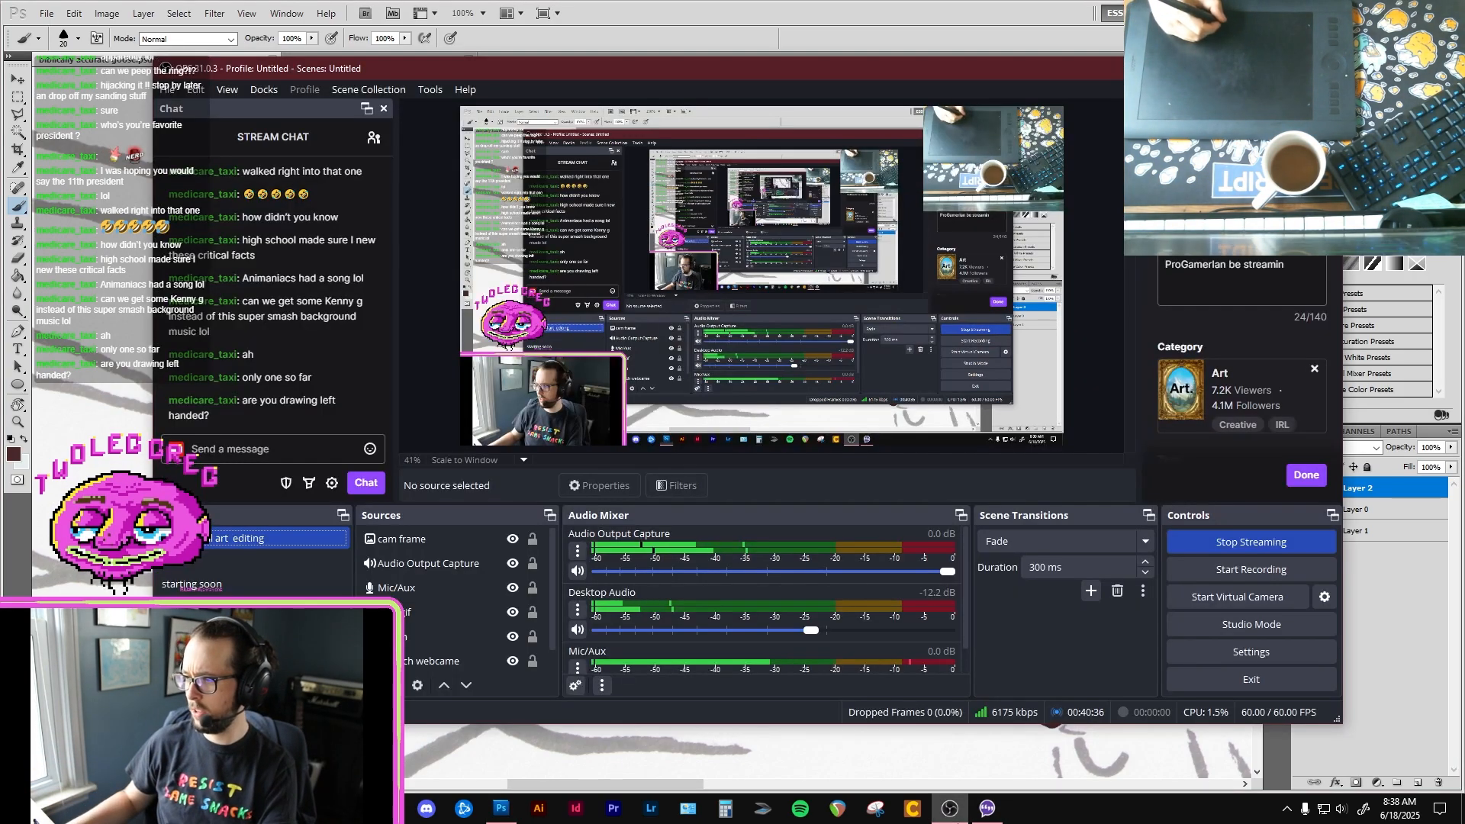
# Step: Switch to OBS to read the stream chat and return to the Photoshop drawing
pyautogui.click(950, 807)
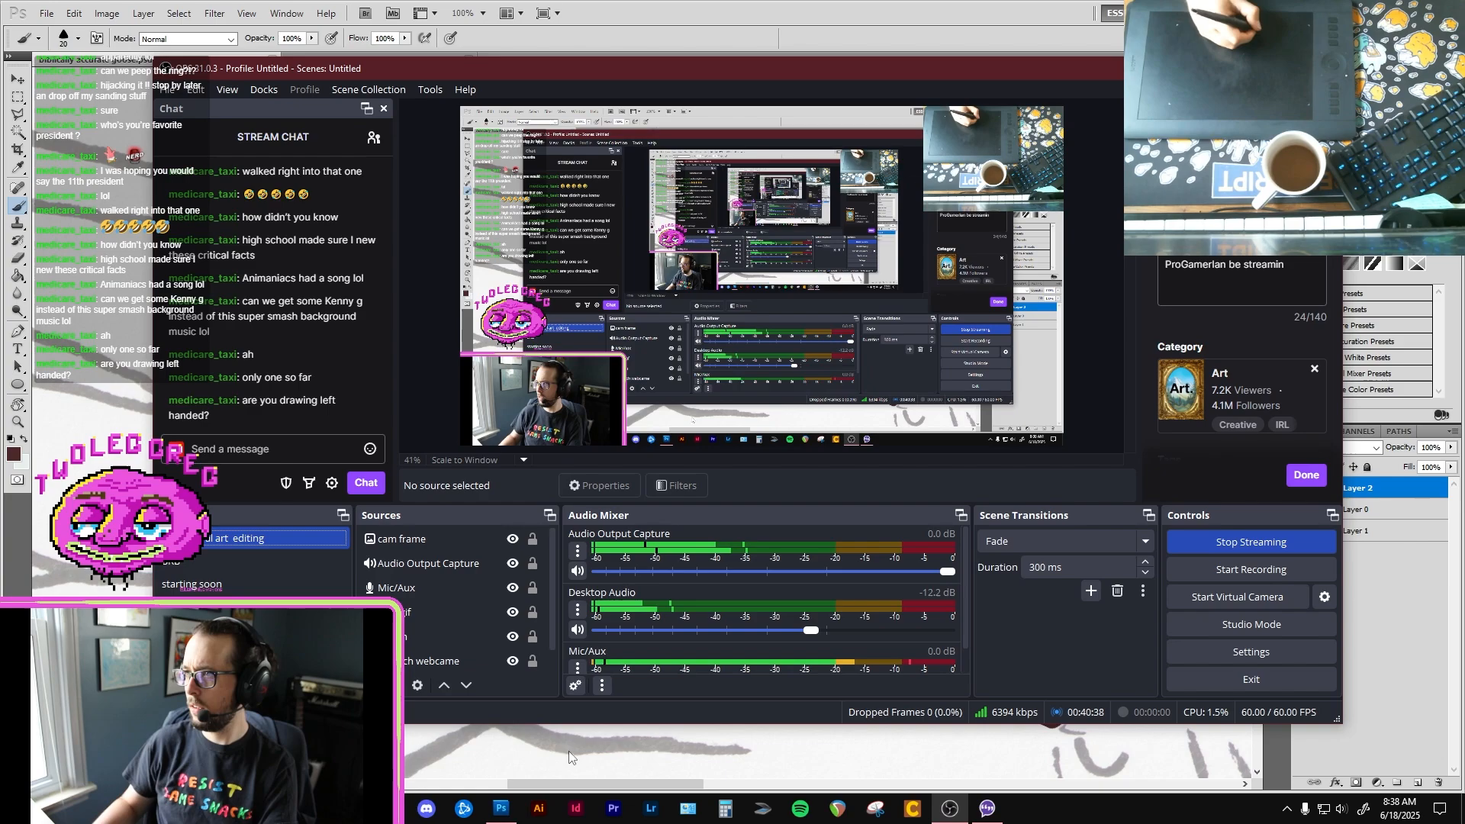
pyautogui.click(715, 6)
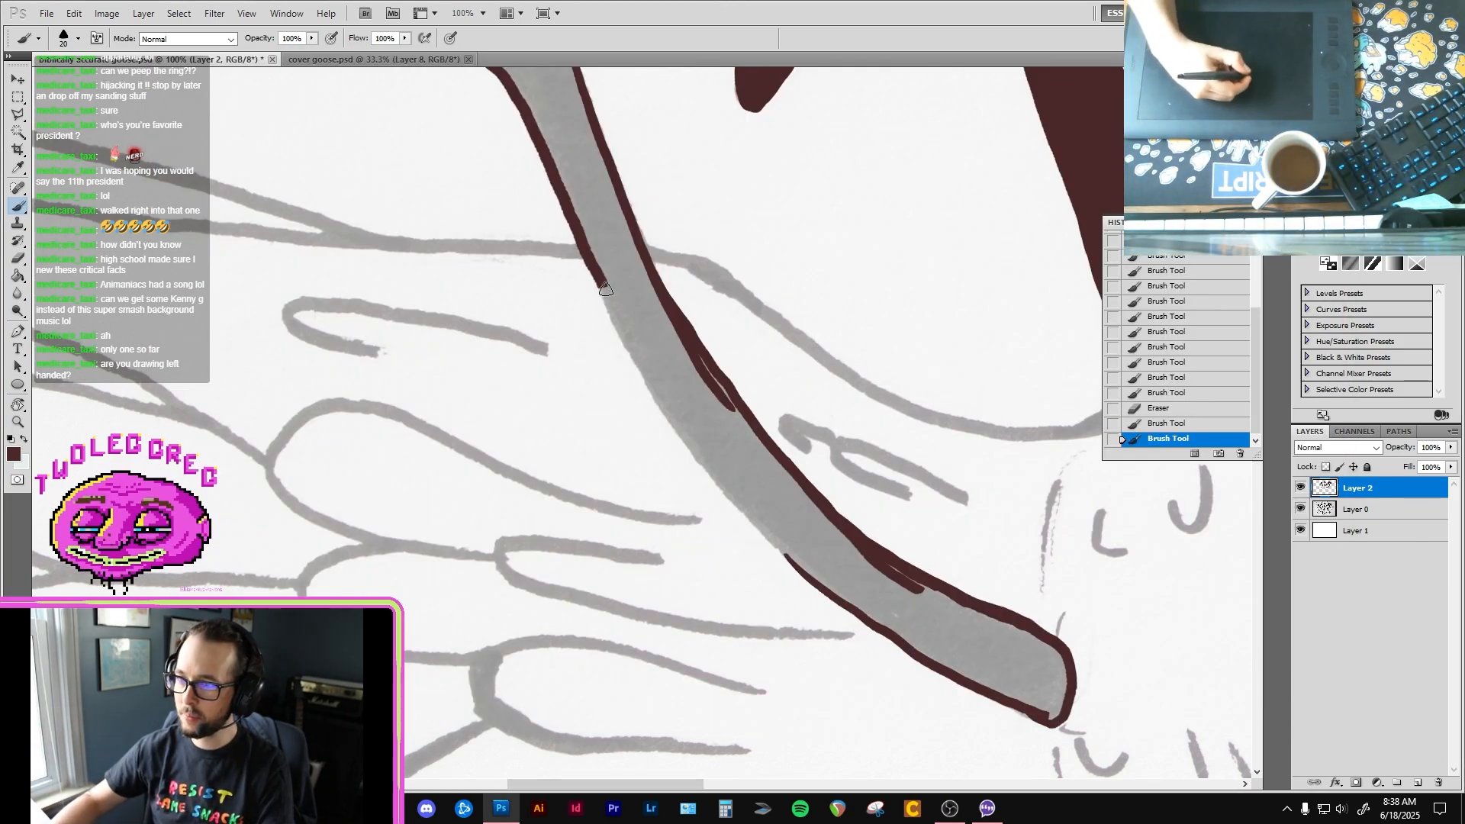
# Step: Outline the middle of the fifth goose's front neck edge, joining the upper and lower lines
pyautogui.moveTo(599, 282)
pyautogui.mouseDown()
pyautogui.moveTo(691, 454)
pyautogui.moveTo(801, 567)
pyautogui.mouseUp()
pyautogui.moveTo(783, 539)
pyautogui.mouseDown()
pyautogui.moveTo(711, 454)
pyautogui.moveTo(803, 541)
pyautogui.moveTo(840, 553)
pyautogui.moveTo(877, 519)
pyautogui.moveTo(894, 532)
pyautogui.mouseUp()
pyautogui.moveTo(731, 416)
pyautogui.mouseDown()
pyautogui.moveTo(849, 549)
pyautogui.moveTo(783, 458)
pyautogui.moveTo(817, 507)
pyautogui.mouseUp()
pyautogui.moveTo(684, 271)
pyautogui.mouseDown()
pyautogui.moveTo(775, 435)
pyautogui.moveTo(765, 428)
pyautogui.mouseUp()
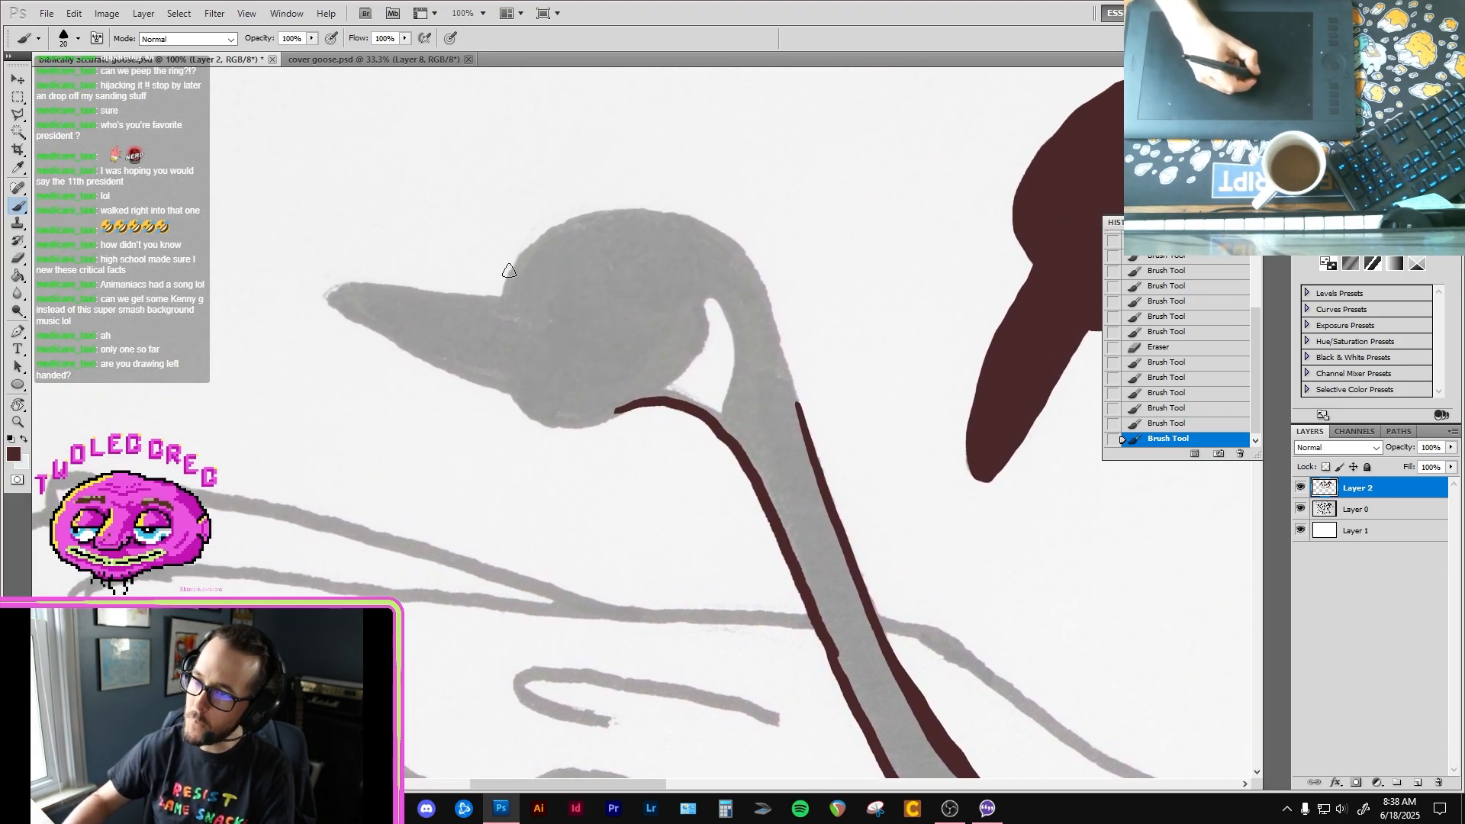
# Step: Outline the fifth goose's forehead, crown and back of the head down to the neck, smoothing the crown line with the eraser
pyautogui.moveTo(502, 299)
pyautogui.mouseDown()
pyautogui.moveTo(514, 261)
pyautogui.moveTo(608, 215)
pyautogui.mouseUp()
pyautogui.hotkey('ctrl', 'z')
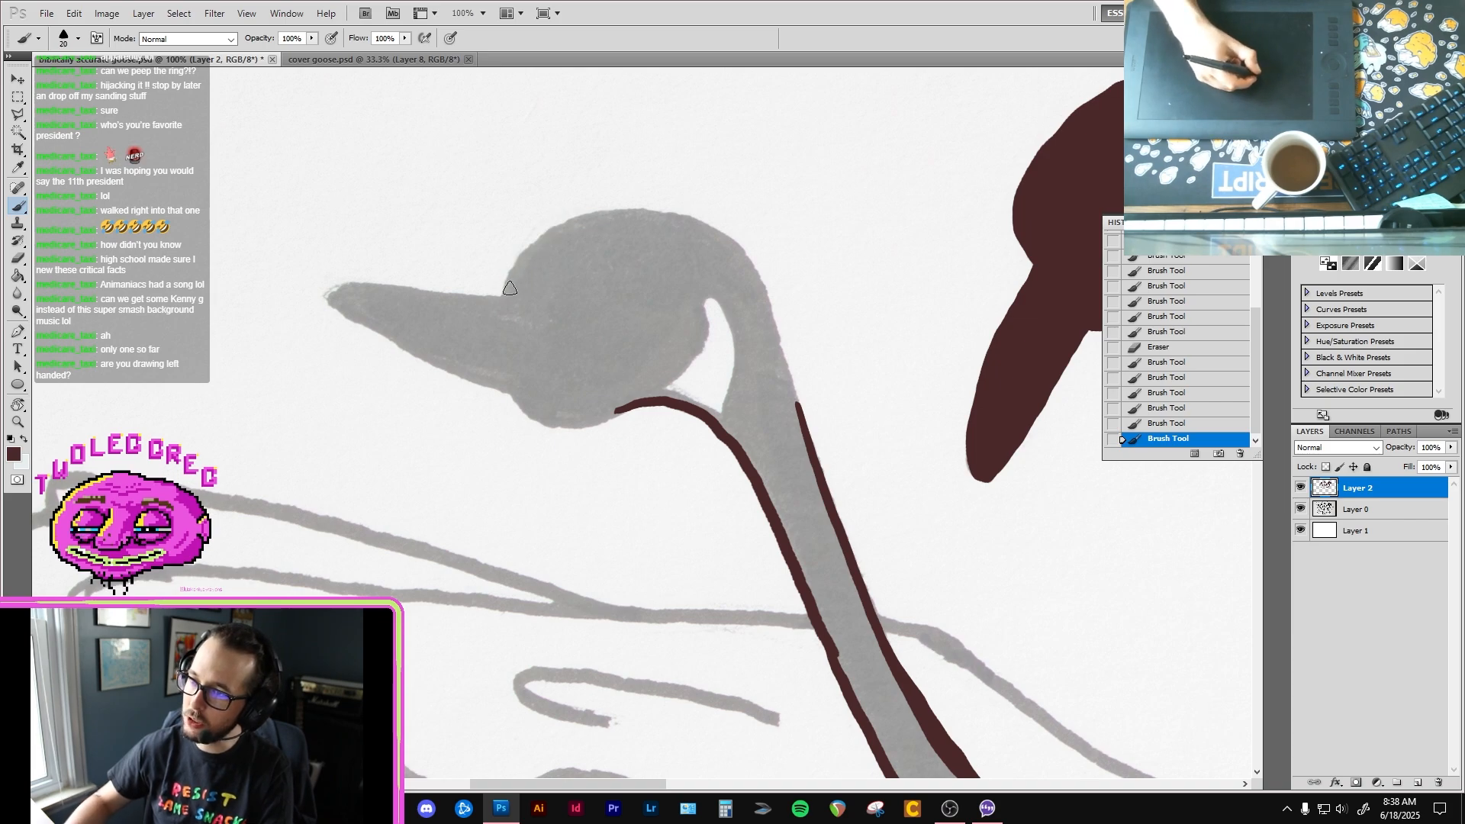
pyautogui.moveTo(510, 288)
pyautogui.mouseDown()
pyautogui.moveTo(543, 231)
pyautogui.moveTo(610, 206)
pyautogui.moveTo(724, 234)
pyautogui.moveTo(764, 281)
pyautogui.moveTo(837, 500)
pyautogui.mouseUp()
pyautogui.press('e')
pyautogui.moveTo(648, 196); pyautogui.dragTo(635, 198)
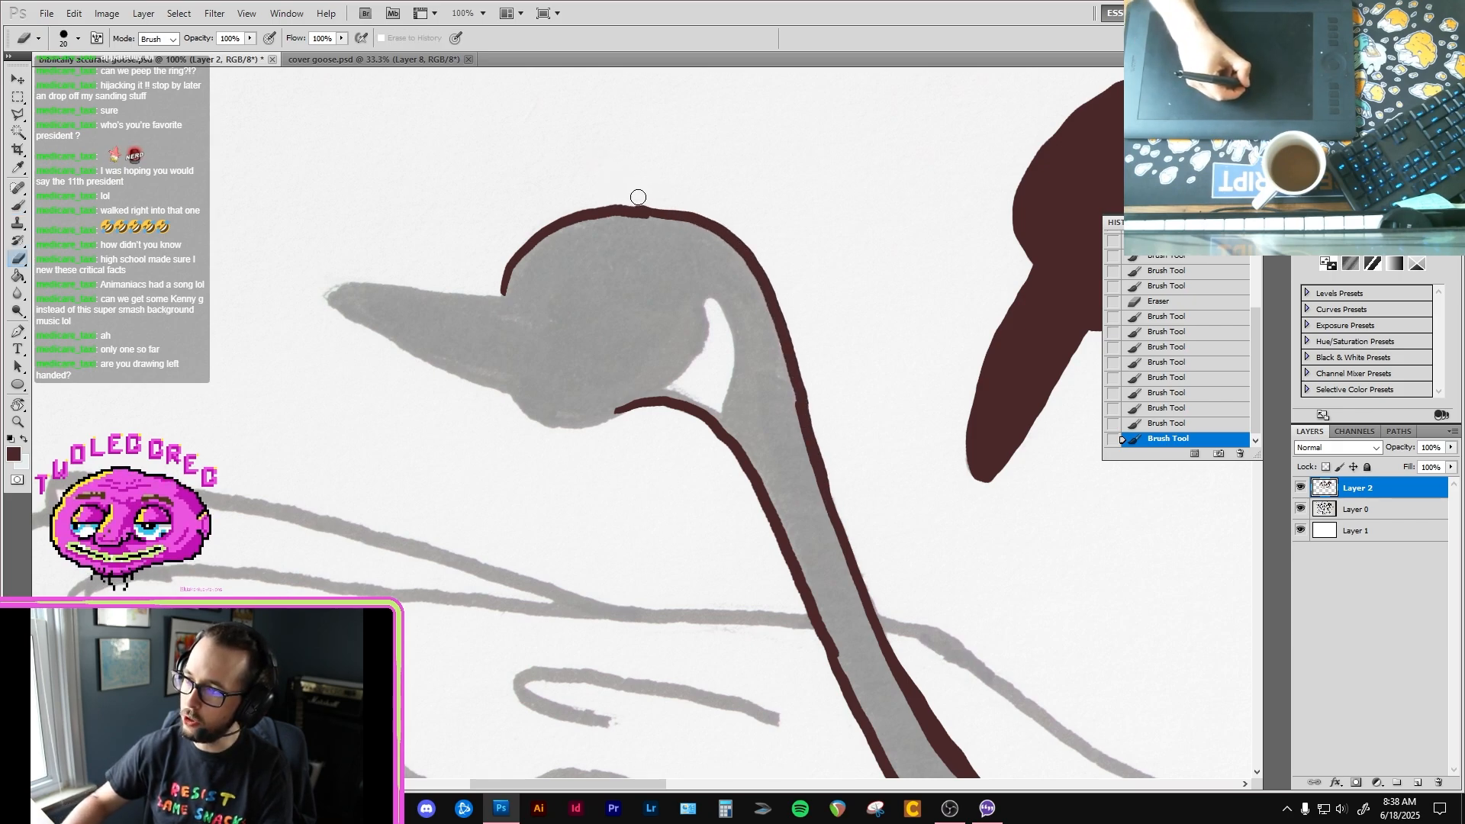
# Step: Outline the fifth goose's lower beak, chin and upper beak edge, connecting the throat line to the forehead
pyautogui.press('b')
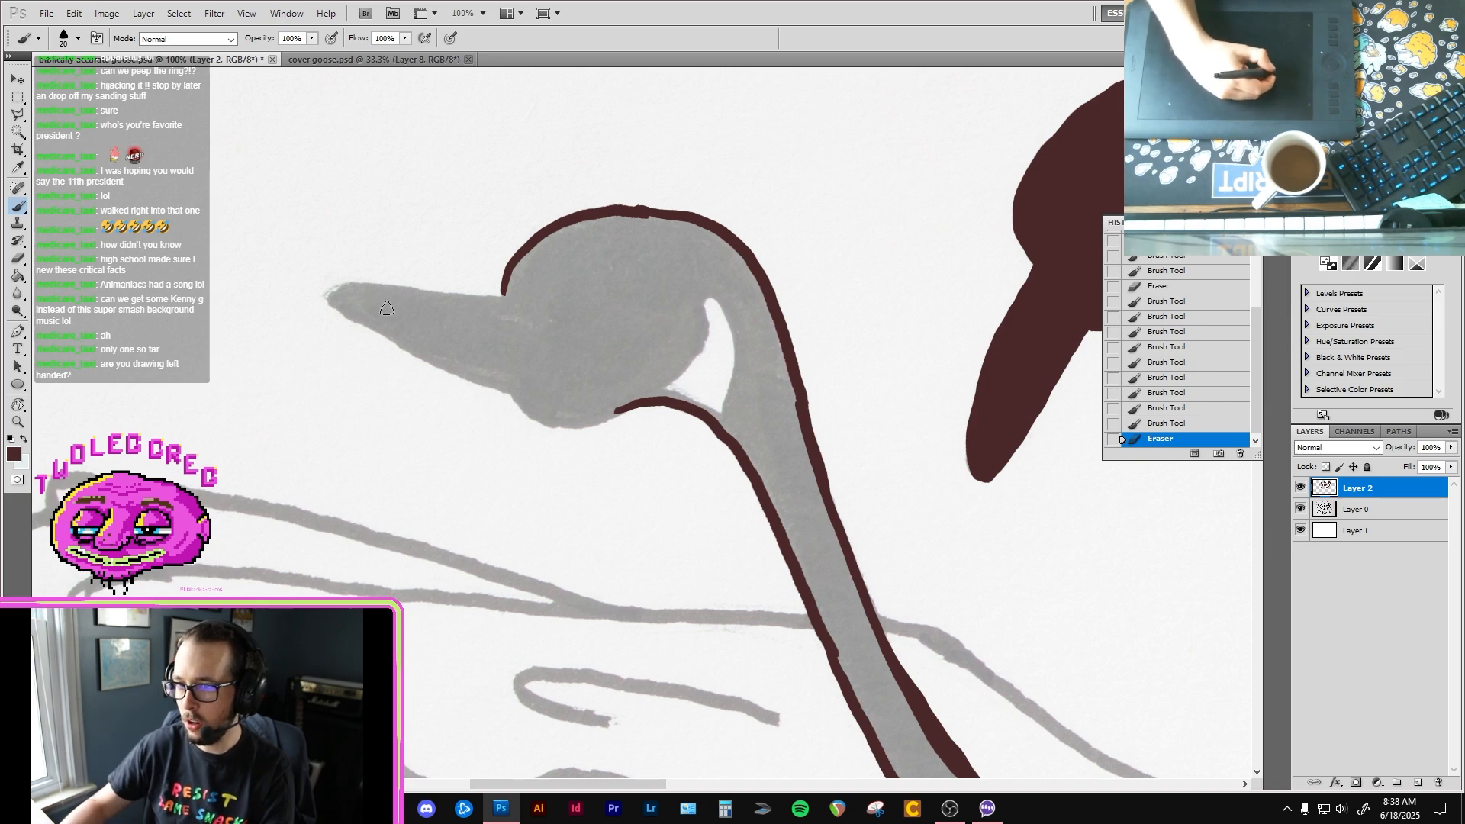
pyautogui.moveTo(329, 303)
pyautogui.mouseDown()
pyautogui.moveTo(536, 419)
pyautogui.moveTo(620, 407)
pyautogui.mouseUp()
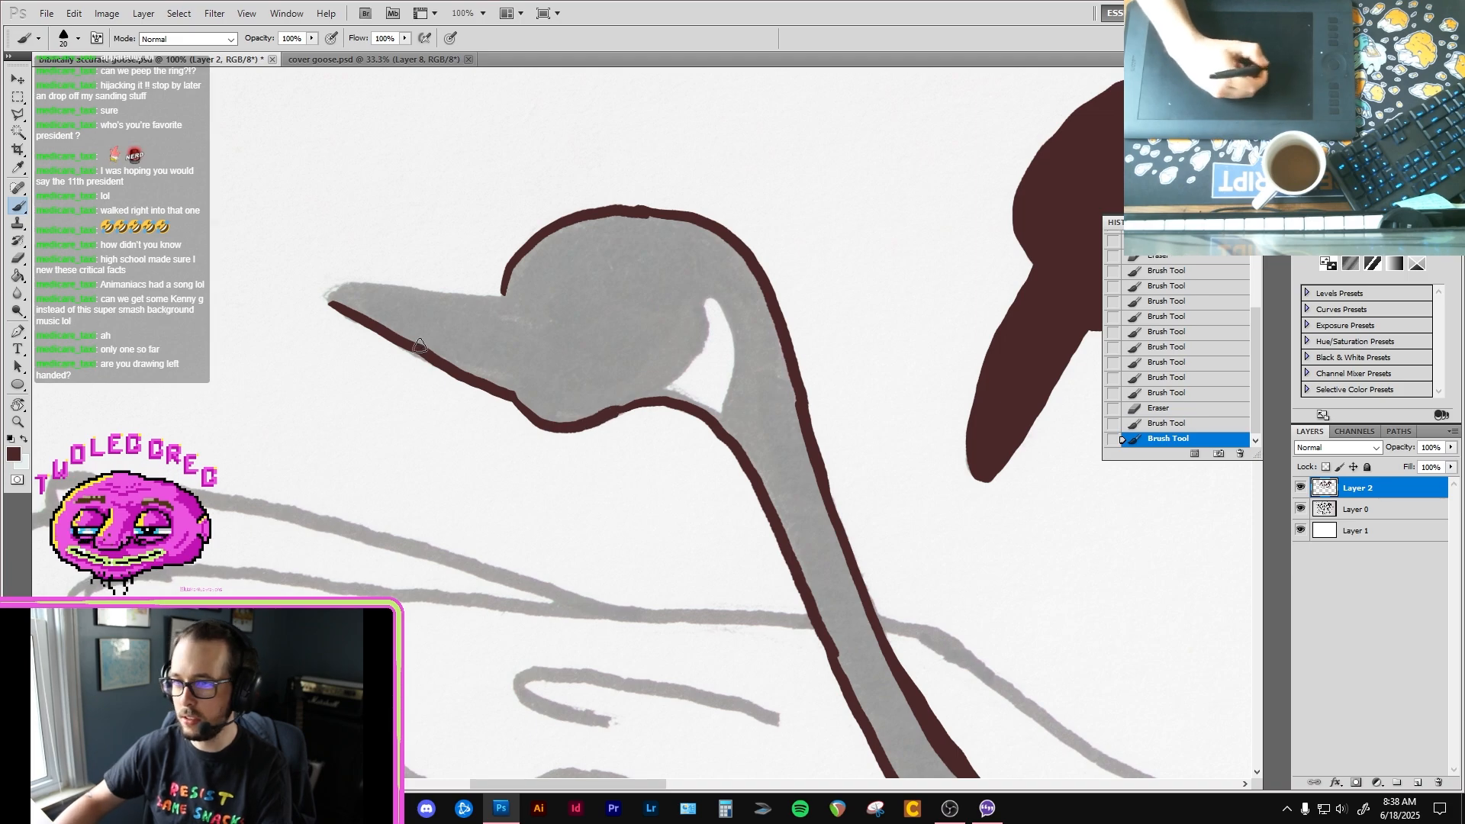
pyautogui.moveTo(331, 303)
pyautogui.mouseDown()
pyautogui.moveTo(329, 283)
pyautogui.moveTo(366, 280)
pyautogui.moveTo(506, 293)
pyautogui.mouseUp()
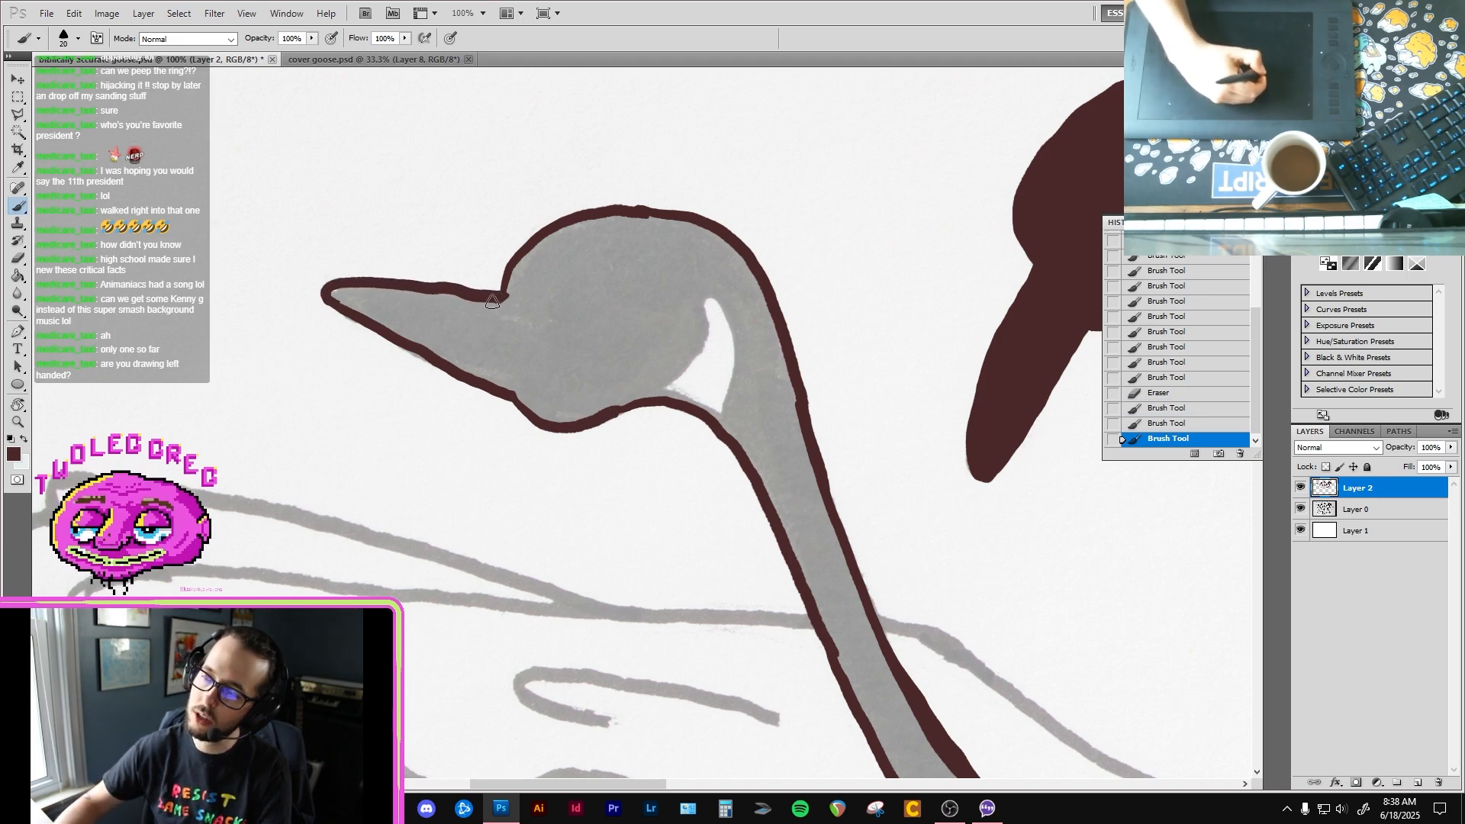
# Step: Outline the fifth goose's white cheek patch, close the throat line, and fill the head and neck with dark brown
pyautogui.moveTo(654, 395)
pyautogui.mouseDown()
pyautogui.moveTo(675, 379)
pyautogui.moveTo(706, 287)
pyautogui.moveTo(736, 363)
pyautogui.moveTo(717, 424)
pyautogui.mouseUp()
pyautogui.moveTo(604, 417); pyautogui.dragTo(645, 399)
pyautogui.press('g')
pyautogui.click(608, 353)
# Step: Paint over the thin unfilled seams along the back of the fifth goose's crown and above its cheek patch
pyautogui.press('b')
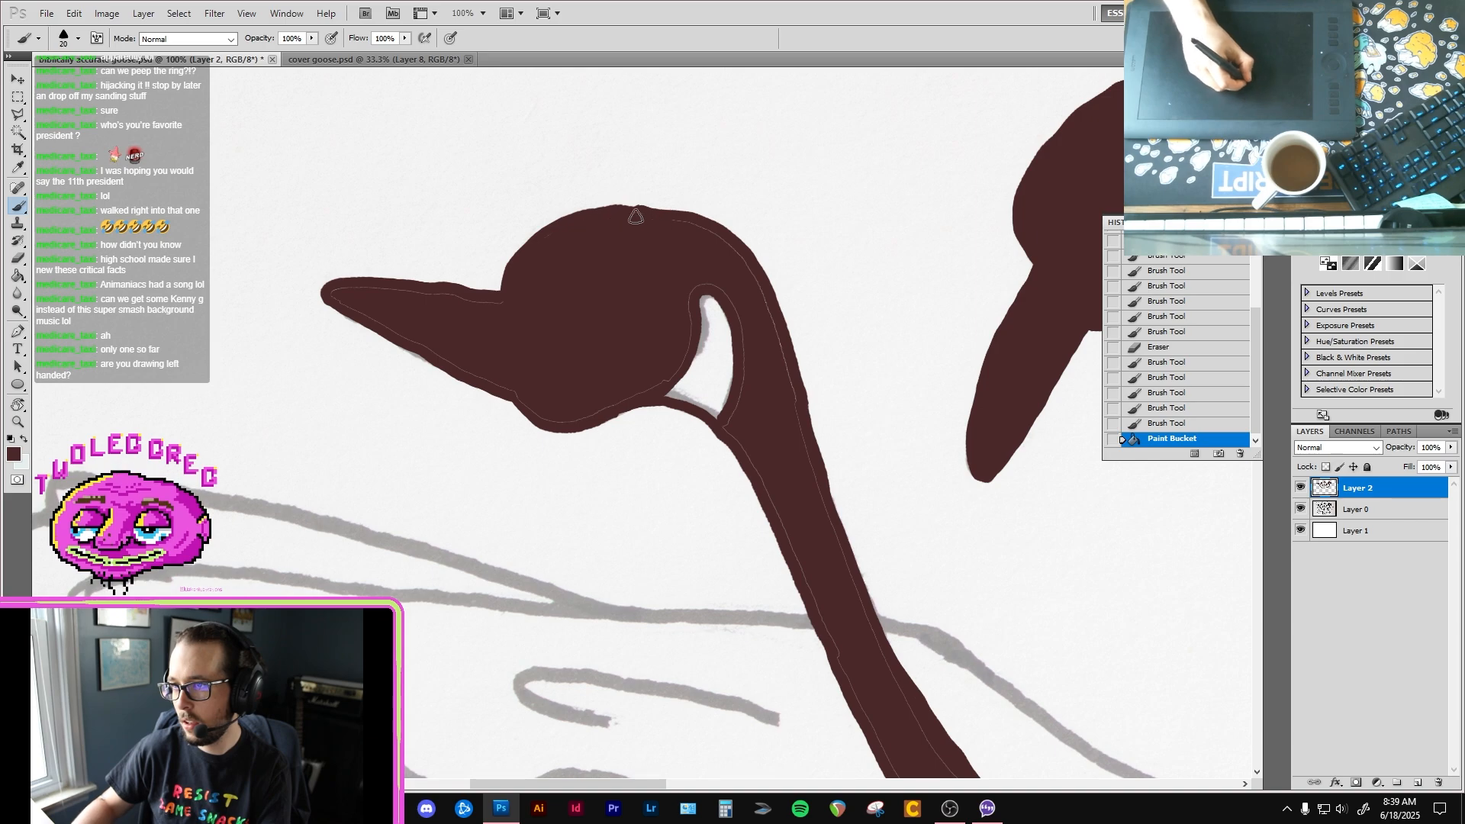
pyautogui.moveTo(676, 221); pyautogui.dragTo(755, 271)
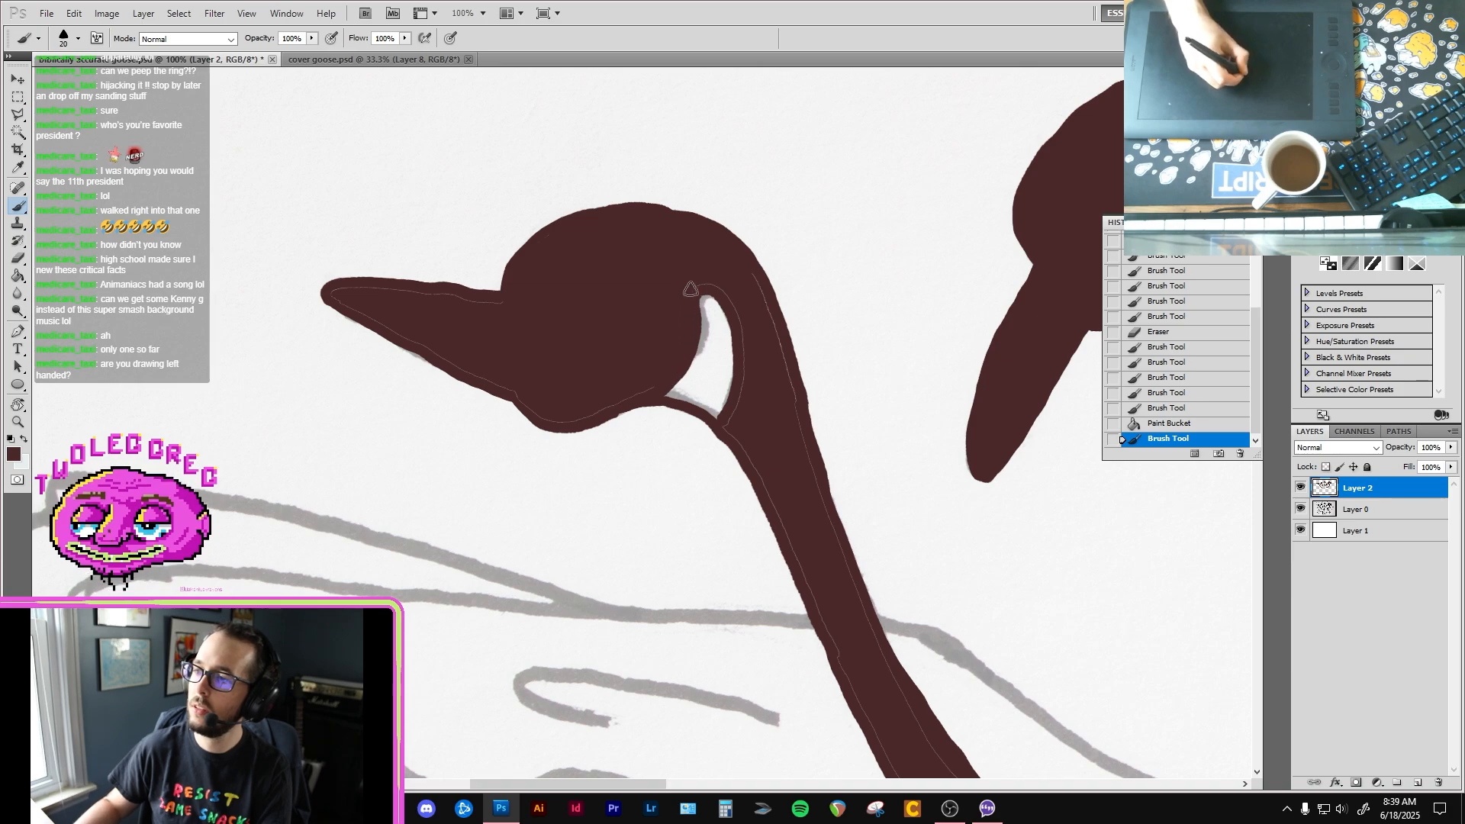
pyautogui.moveTo(710, 283); pyautogui.dragTo(688, 284)
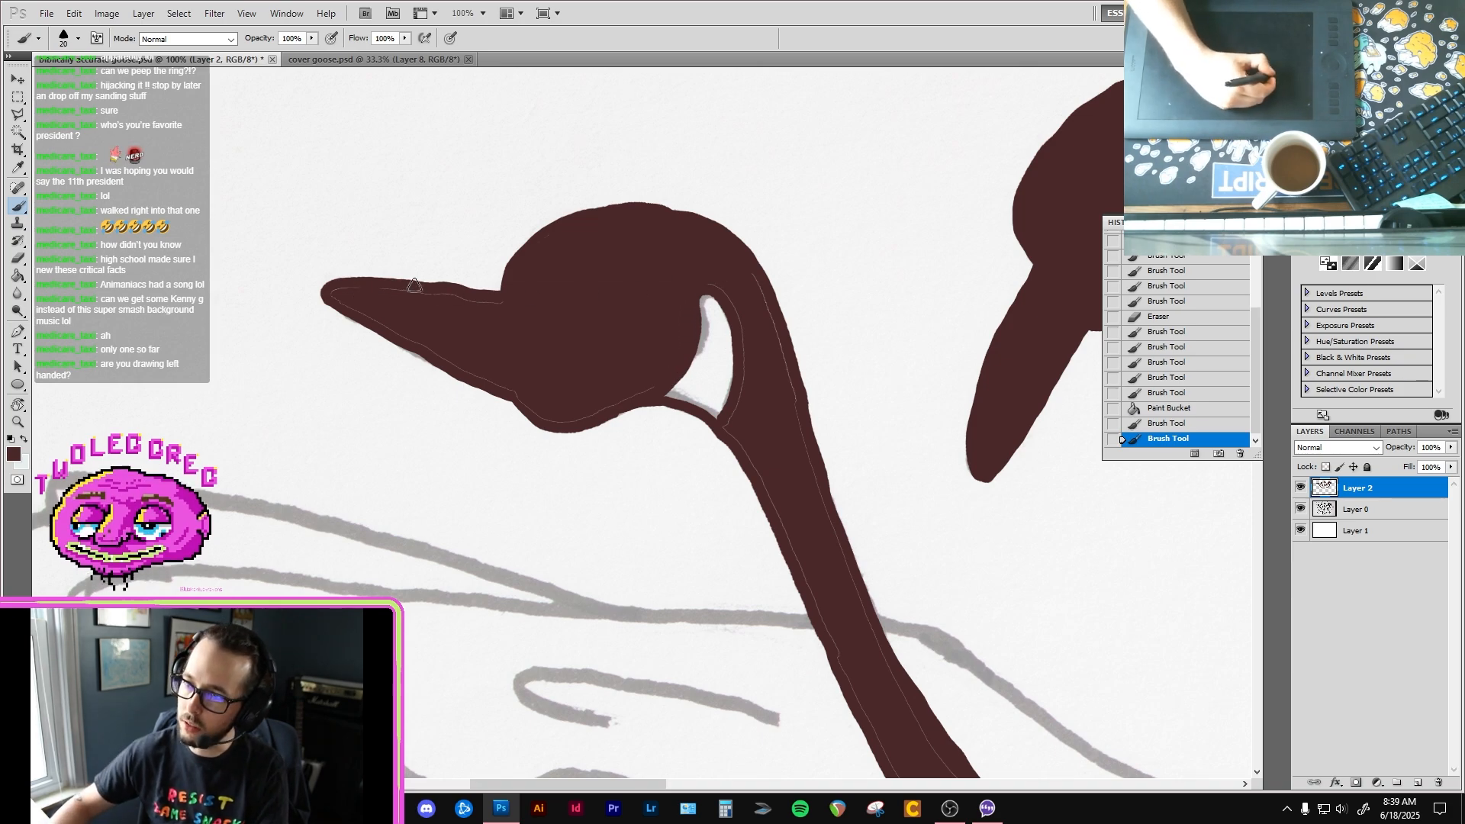
# Step: Cover the fill seams along the fifth goose's beak and trim its upper and lower edges with the eraser
pyautogui.moveTo(424, 289)
pyautogui.mouseDown()
pyautogui.moveTo(494, 297)
pyautogui.moveTo(429, 302)
pyautogui.mouseUp()
pyautogui.press('e')
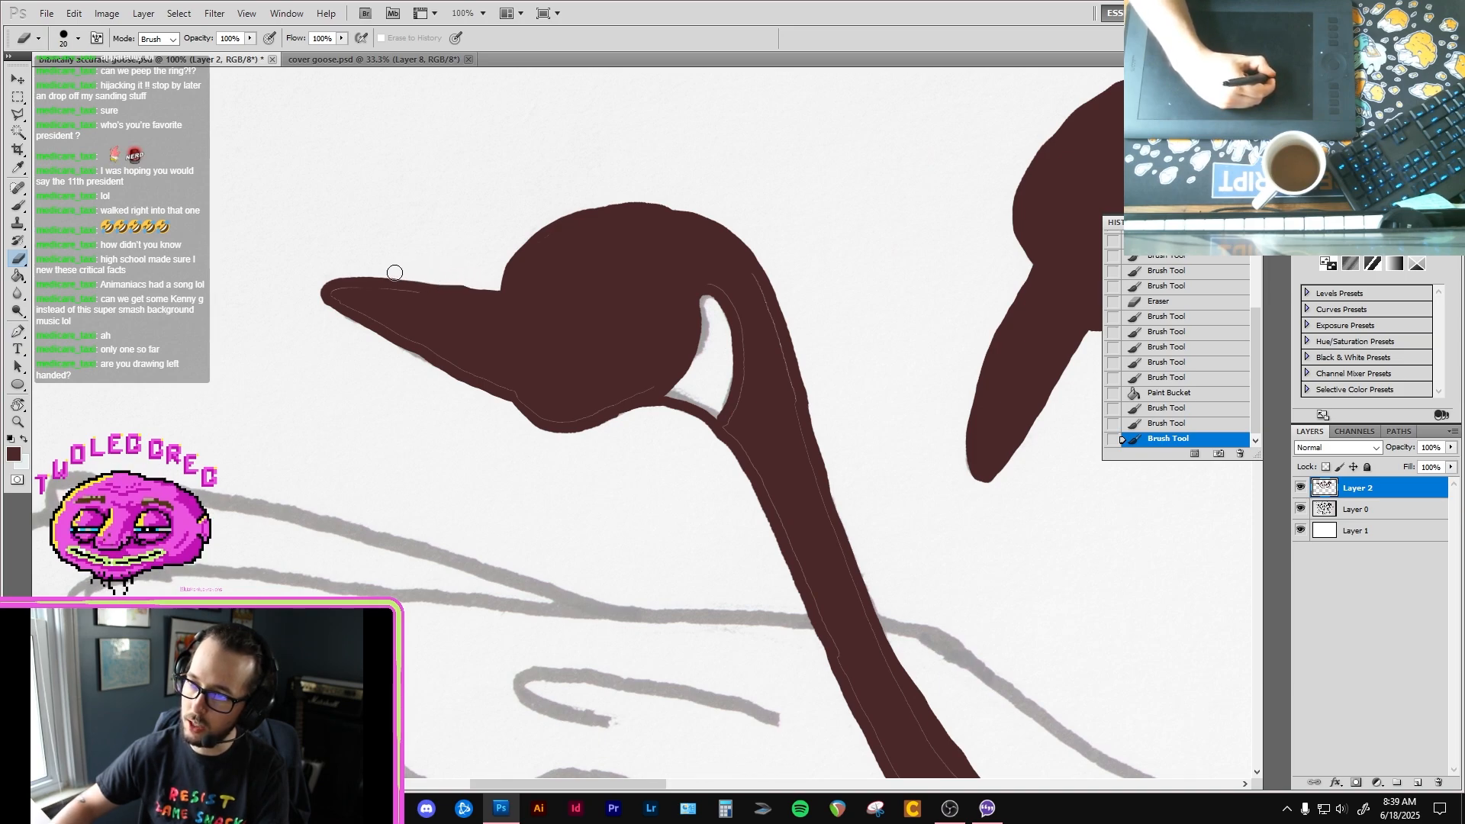
pyautogui.moveTo(395, 272); pyautogui.dragTo(355, 267)
pyautogui.press('b')
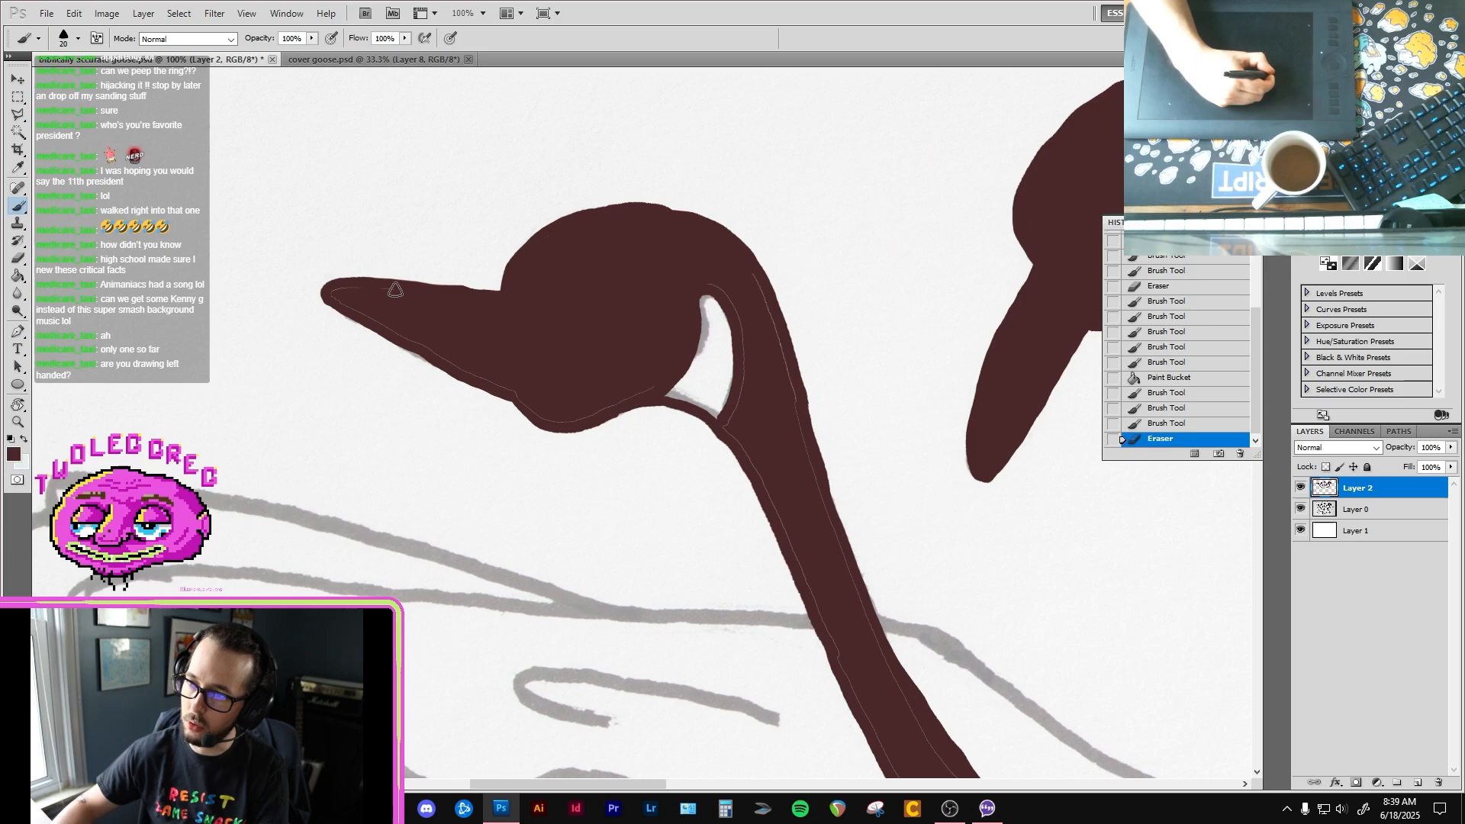
pyautogui.moveTo(338, 298)
pyautogui.mouseDown()
pyautogui.moveTo(496, 387)
pyautogui.moveTo(478, 375)
pyautogui.mouseUp()
pyautogui.press('e')
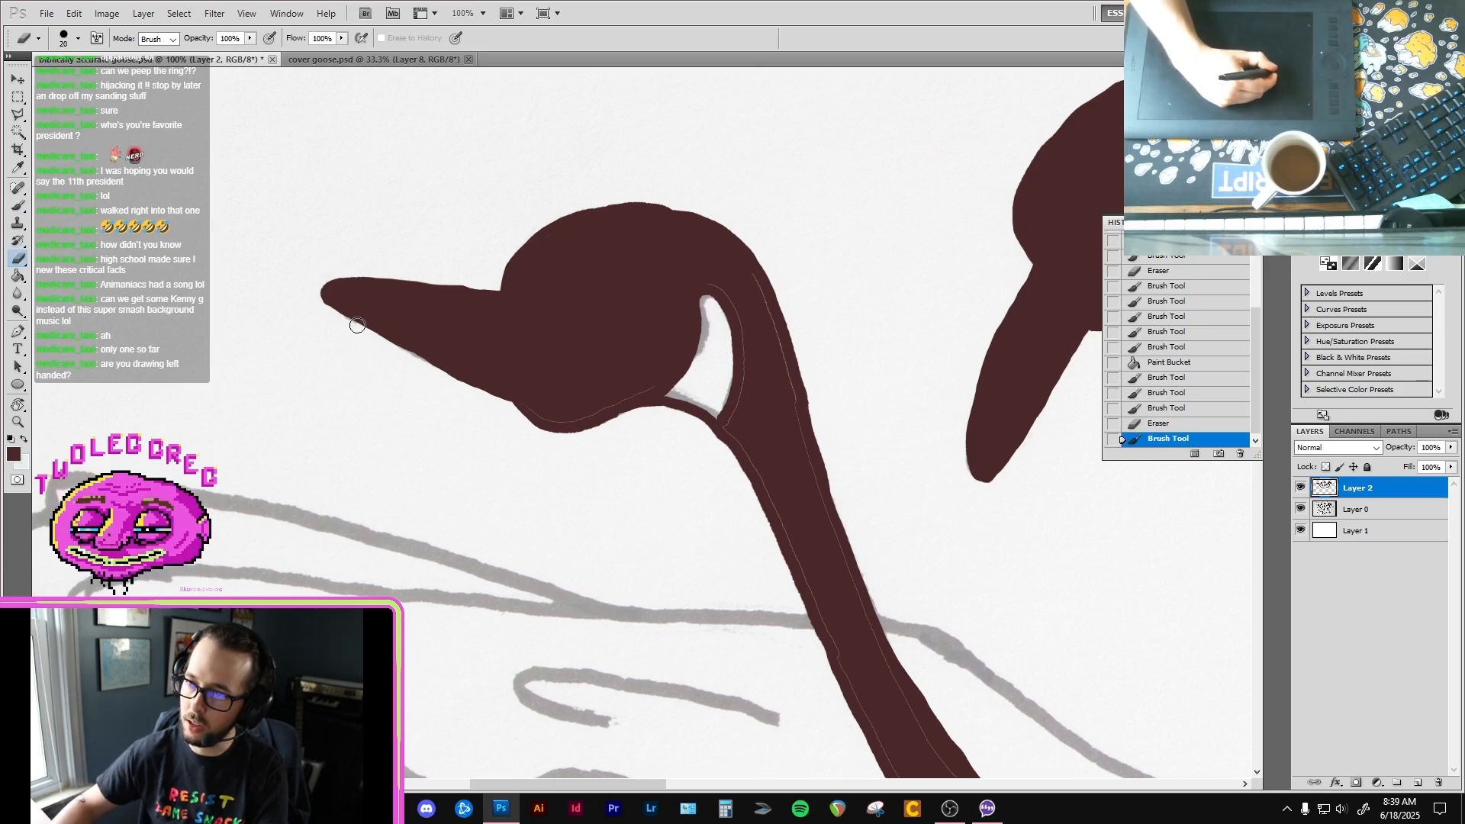
pyautogui.moveTo(357, 325); pyautogui.dragTo(516, 410)
# Step: Paint over the remaining fill seams along the fifth goose's chin, around the cheek patch and down both sides of the neck
pyautogui.press('b')
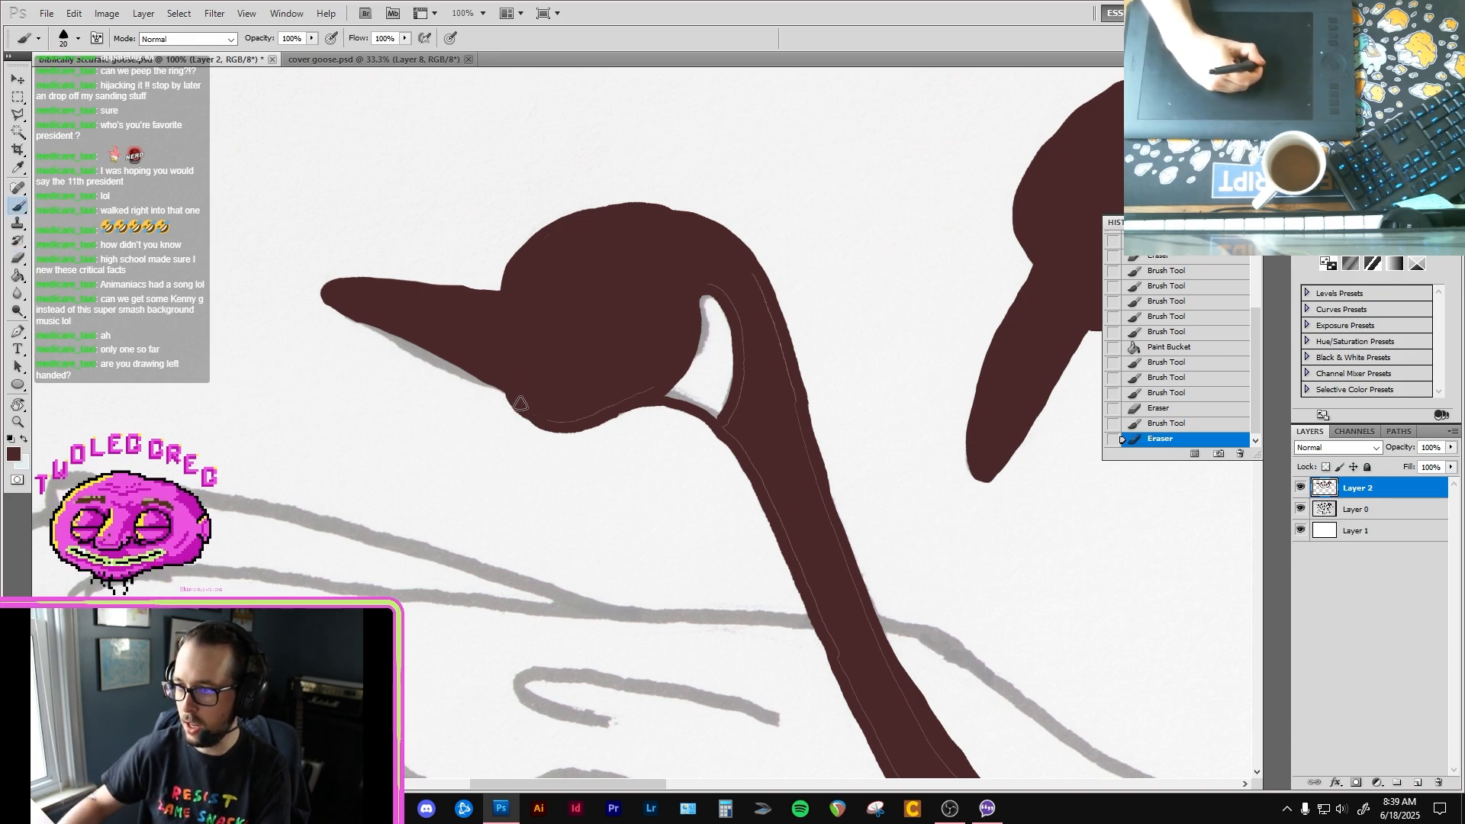
pyautogui.moveTo(545, 418)
pyautogui.mouseDown()
pyautogui.moveTo(632, 396)
pyautogui.moveTo(658, 371)
pyautogui.mouseUp()
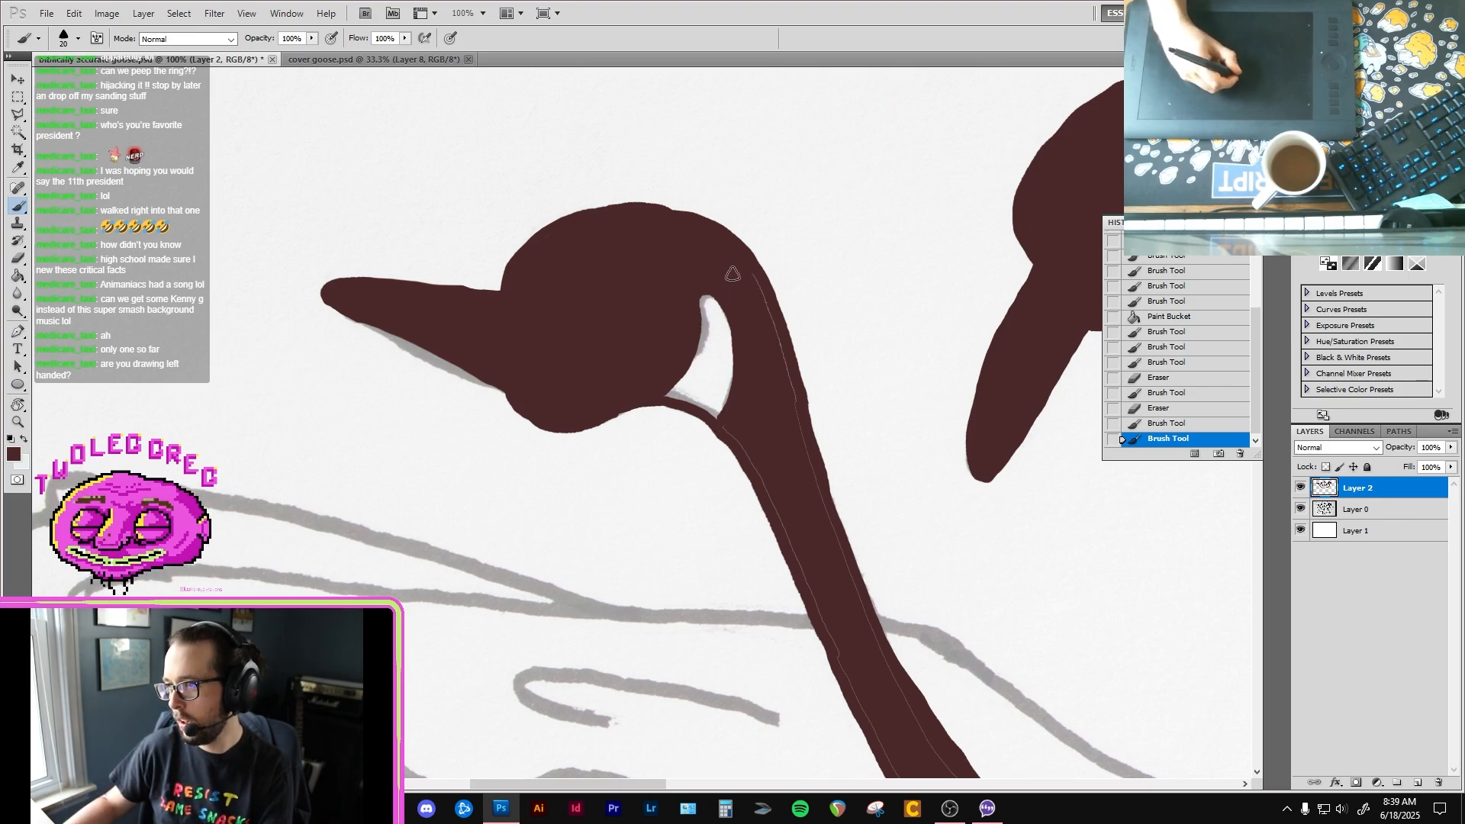
pyautogui.moveTo(820, 496); pyautogui.dragTo(762, 458)
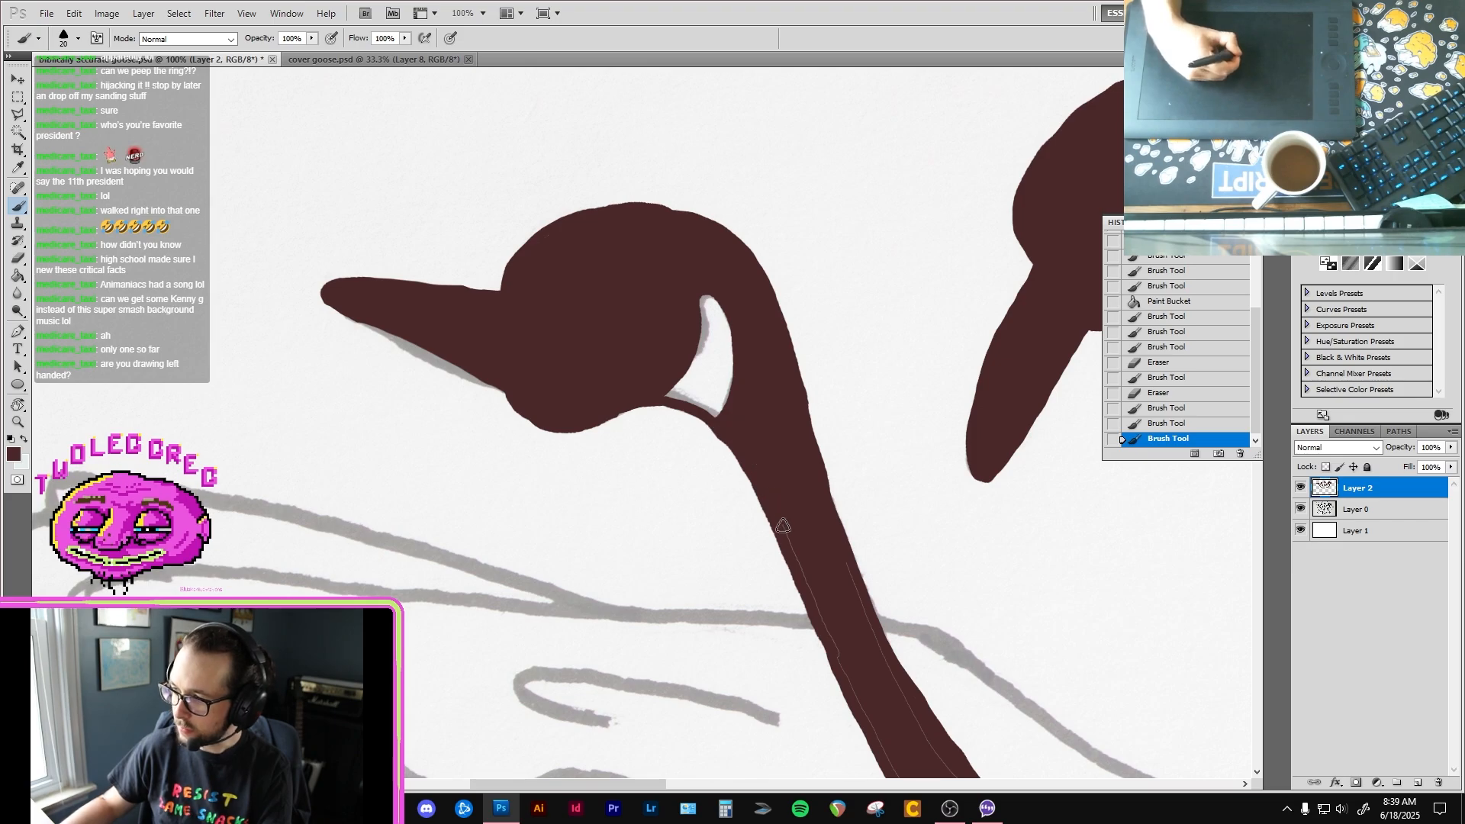
pyautogui.moveTo(818, 562)
pyautogui.mouseDown()
pyautogui.moveTo(709, 351)
pyautogui.moveTo(720, 333)
pyautogui.mouseUp()
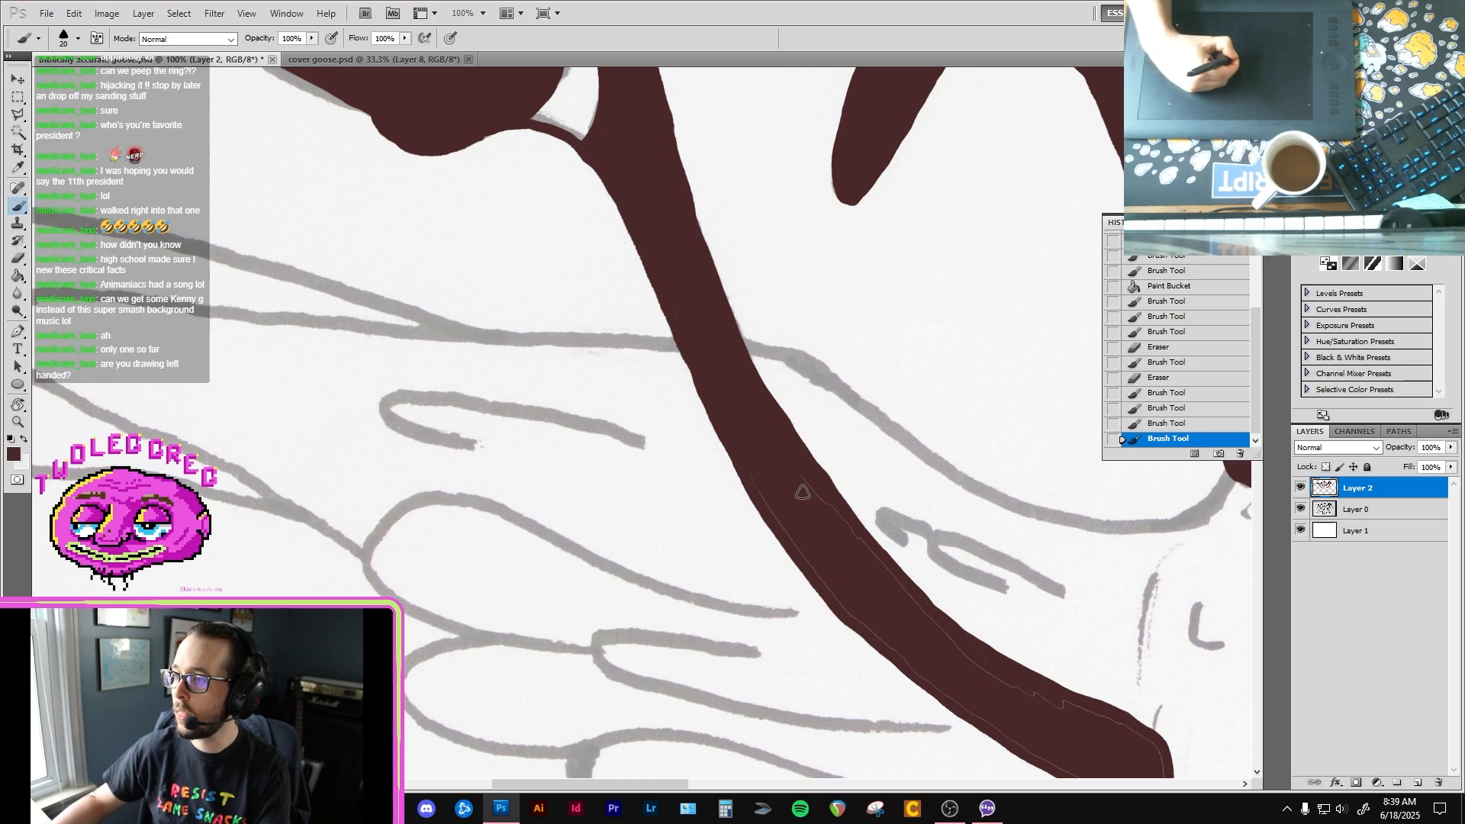
pyautogui.moveTo(816, 484); pyautogui.dragTo(763, 397)
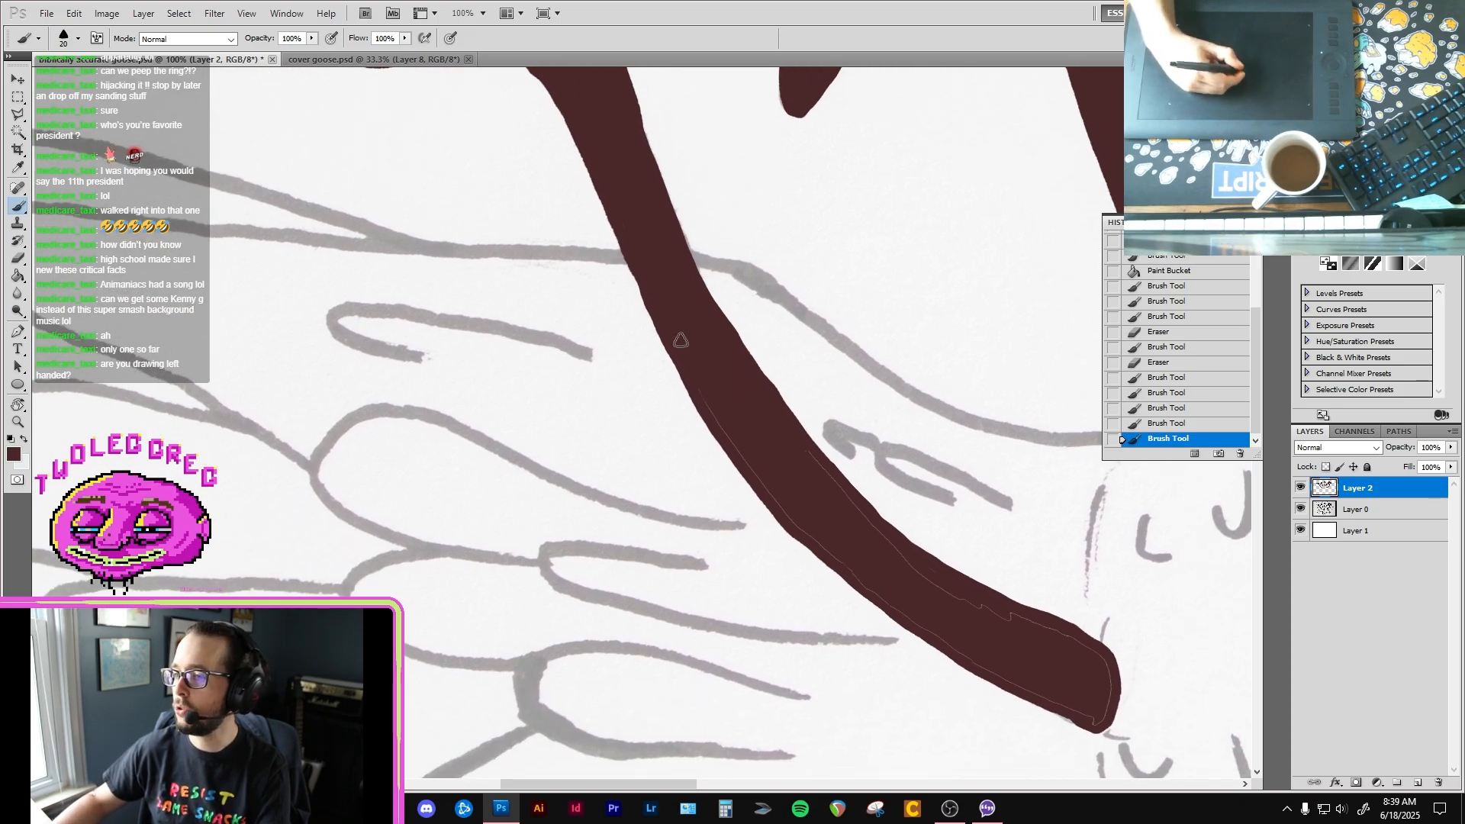
pyautogui.moveTo(826, 510); pyautogui.dragTo(734, 410)
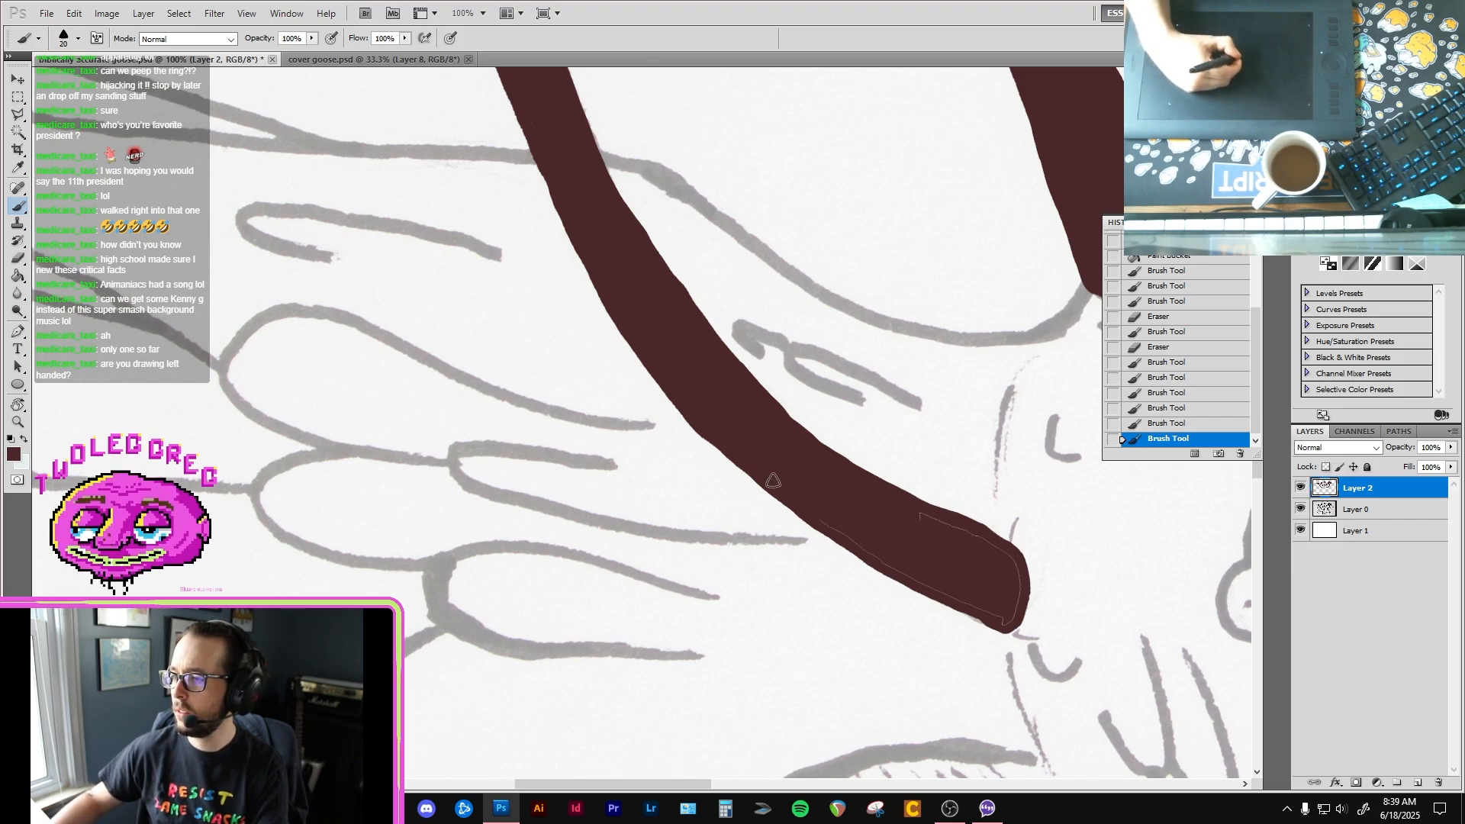
pyautogui.moveTo(784, 489); pyautogui.dragTo(779, 486)
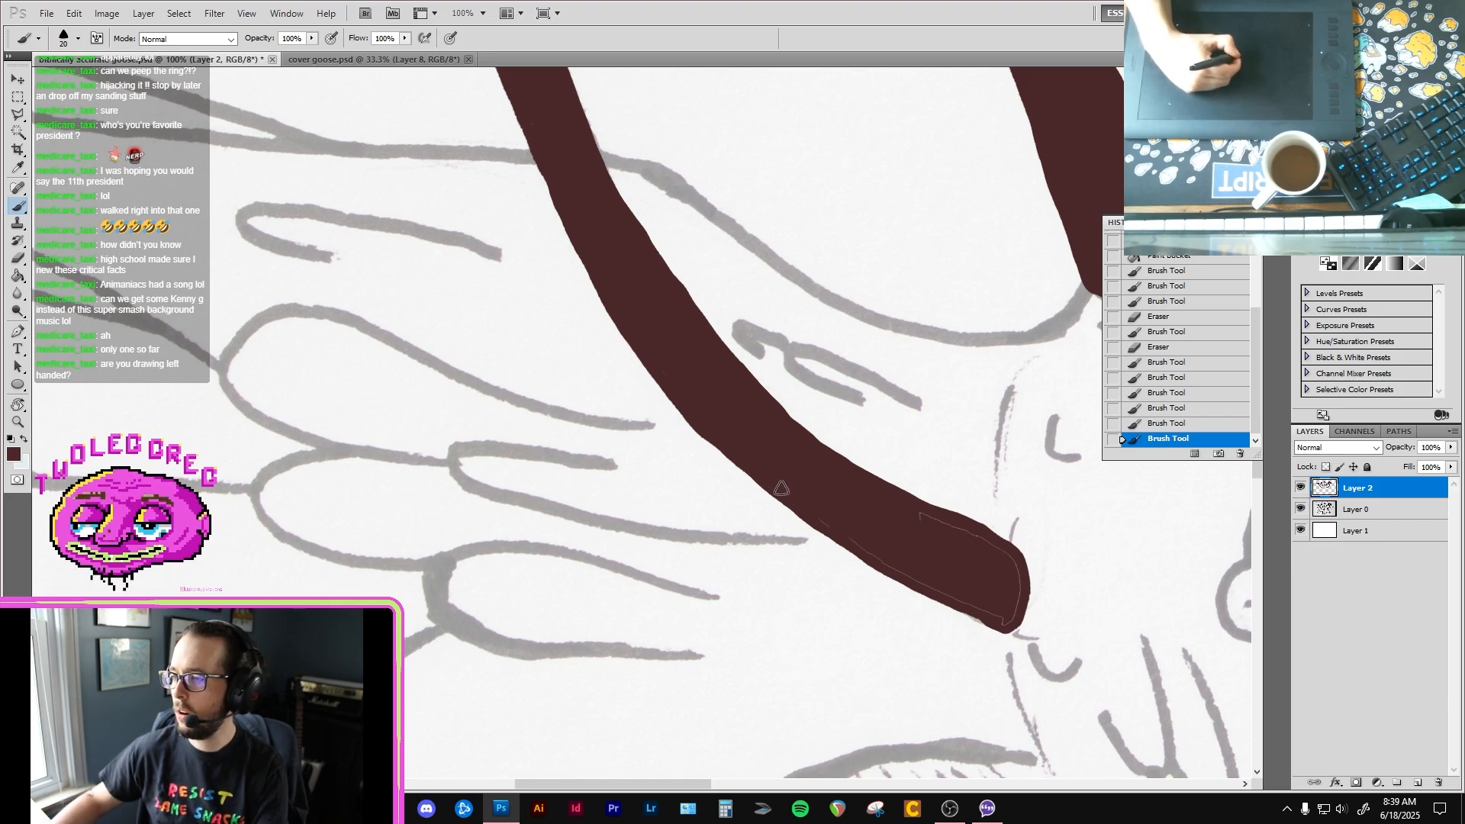
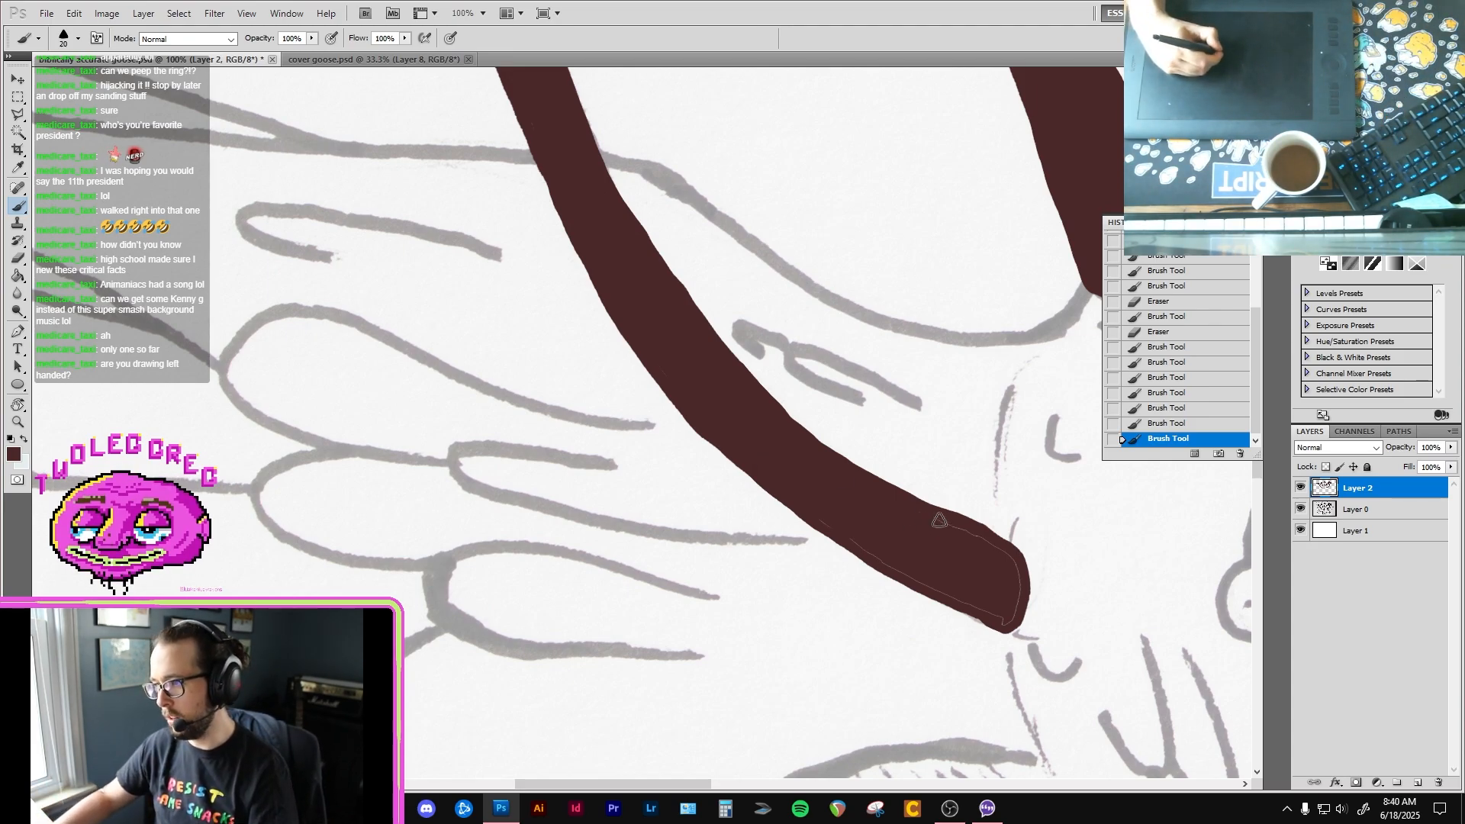
# Step: Paint over the last fill seams near the base of the fifth goose's neck and along the back of its head
pyautogui.moveTo(925, 515)
pyautogui.mouseDown()
pyautogui.moveTo(1001, 550)
pyautogui.moveTo(1019, 592)
pyautogui.moveTo(1002, 619)
pyautogui.moveTo(808, 507)
pyautogui.mouseUp()
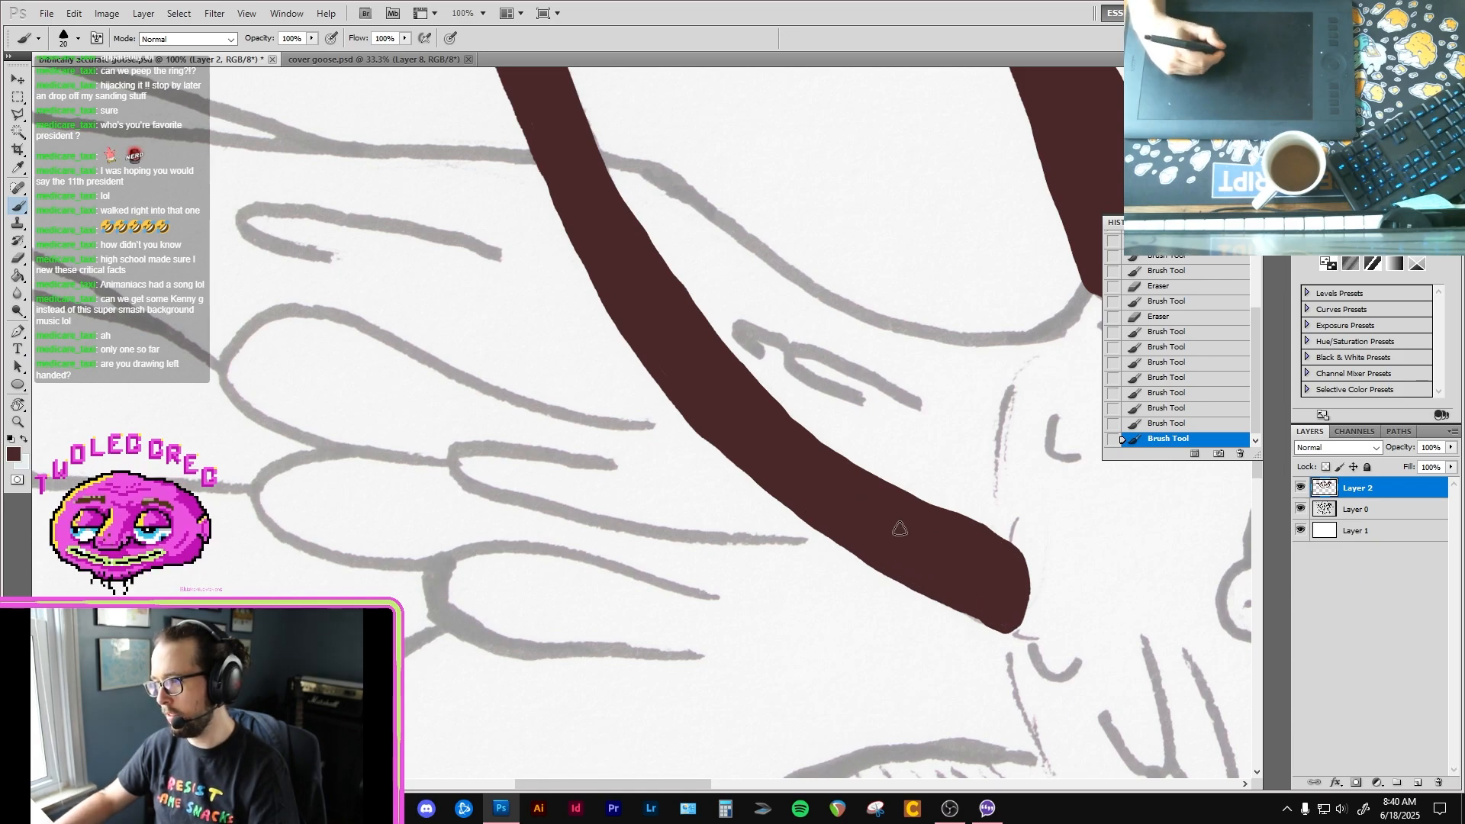
pyautogui.moveTo(954, 563); pyautogui.dragTo(954, 602)
pyautogui.press('space')
pyautogui.moveTo(762, 283); pyautogui.dragTo(936, 578)
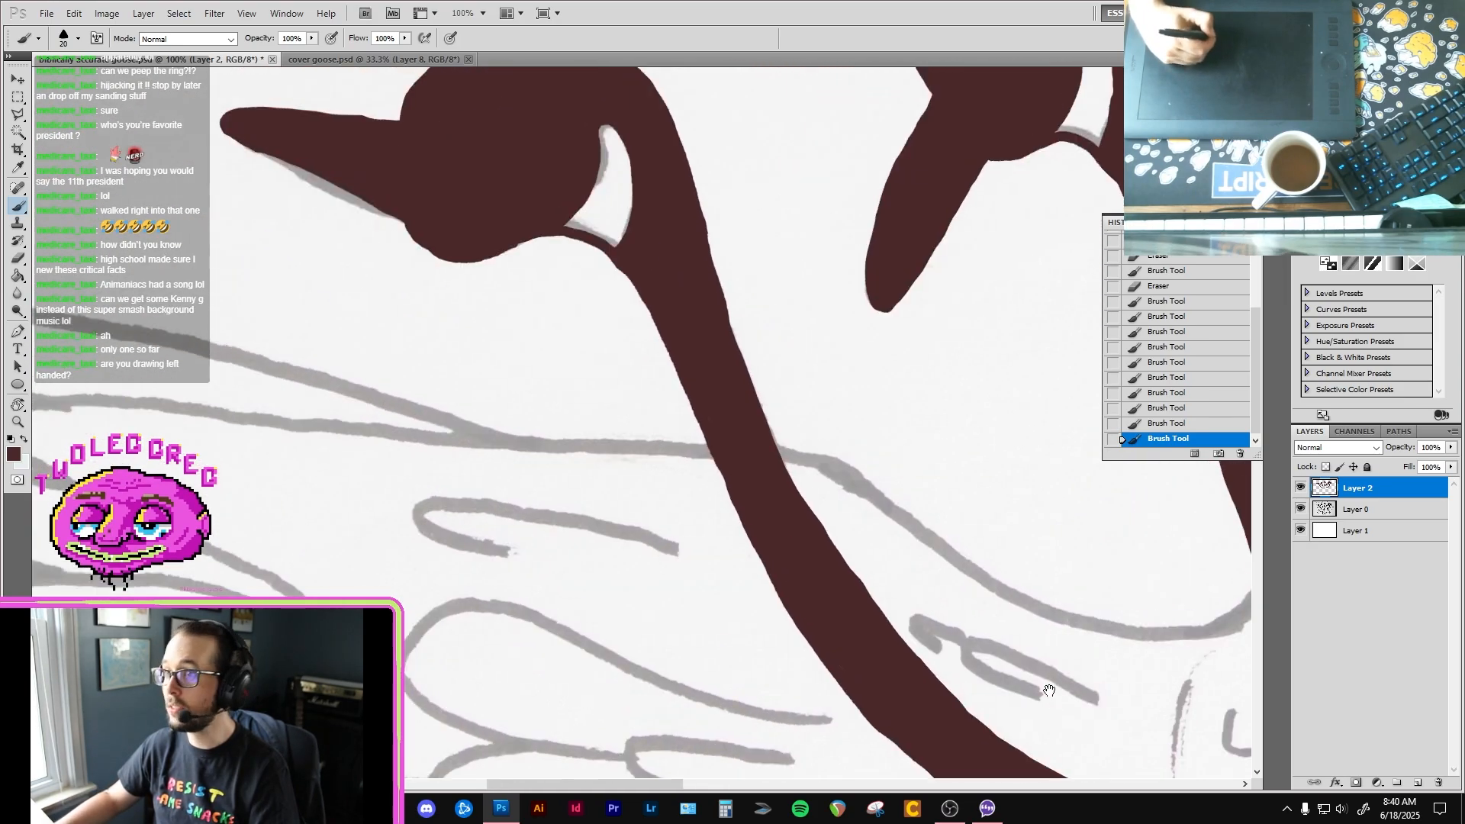
pyautogui.moveTo(753, 340)
pyautogui.mouseDown()
pyautogui.moveTo(909, 565)
pyautogui.moveTo(925, 550)
pyautogui.mouseUp()
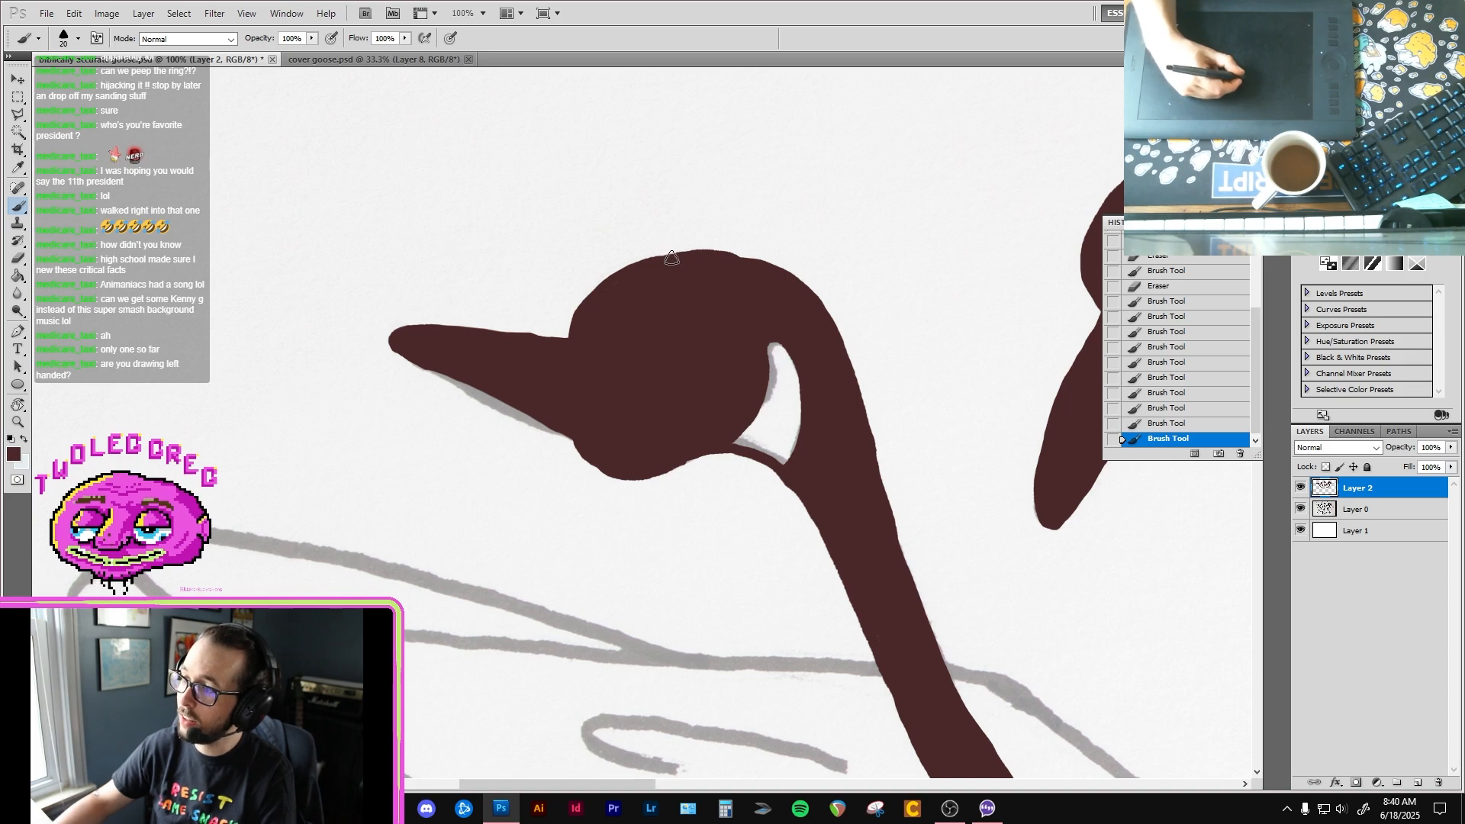
pyautogui.moveTo(725, 263)
pyautogui.mouseDown()
pyautogui.moveTo(780, 263)
pyautogui.moveTo(835, 328)
pyautogui.moveTo(847, 374)
pyautogui.mouseUp()
# Step: Trim the fifth goose's throat and the underside of its beak with the eraser, and repaint the chin edge in dark brown
pyautogui.moveTo(851, 450); pyautogui.dragTo(821, 354)
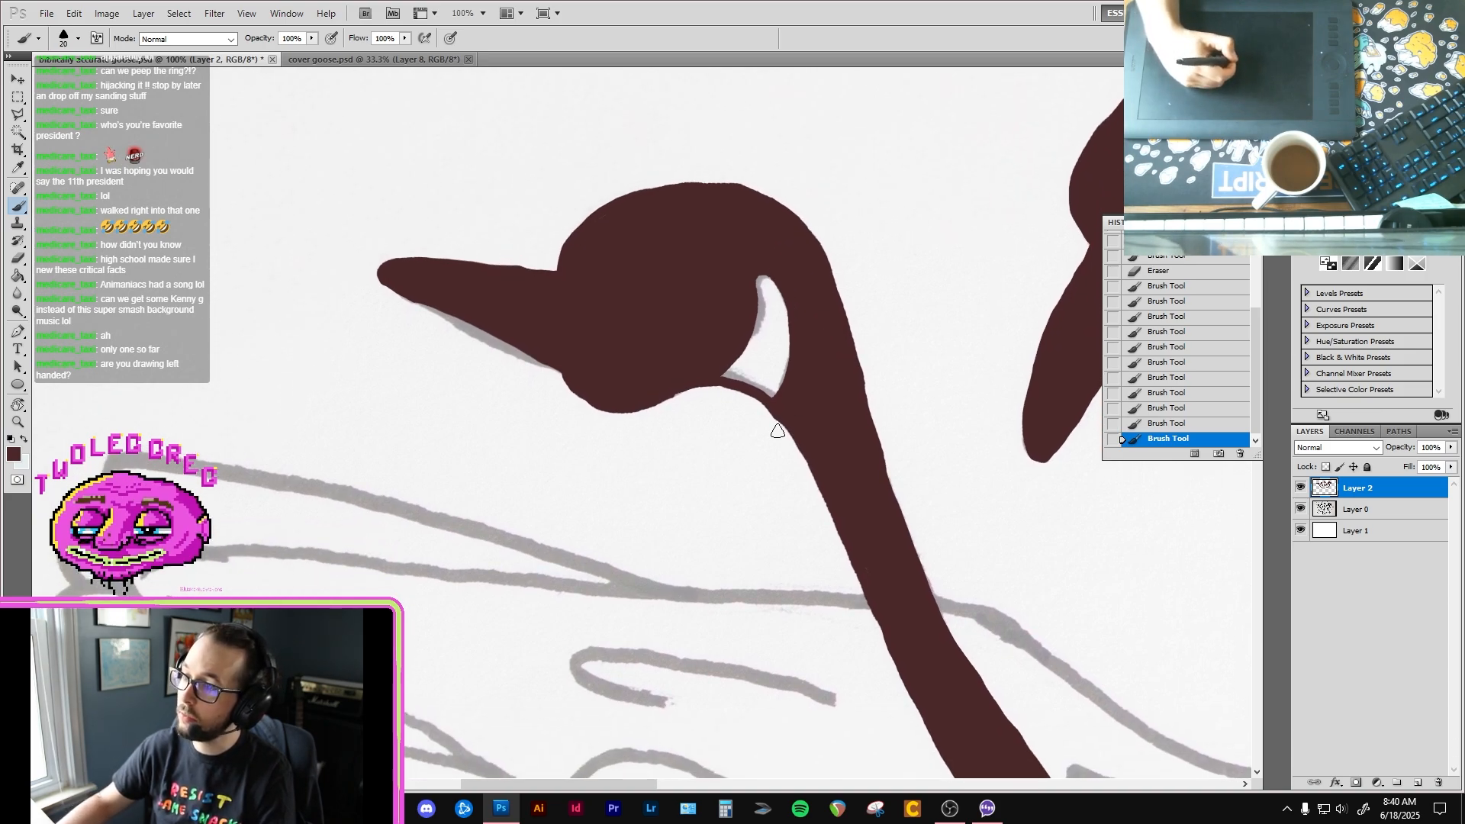
pyautogui.press('e')
pyautogui.moveTo(753, 406); pyautogui.dragTo(784, 445)
pyautogui.moveTo(707, 416); pyautogui.dragTo(827, 511)
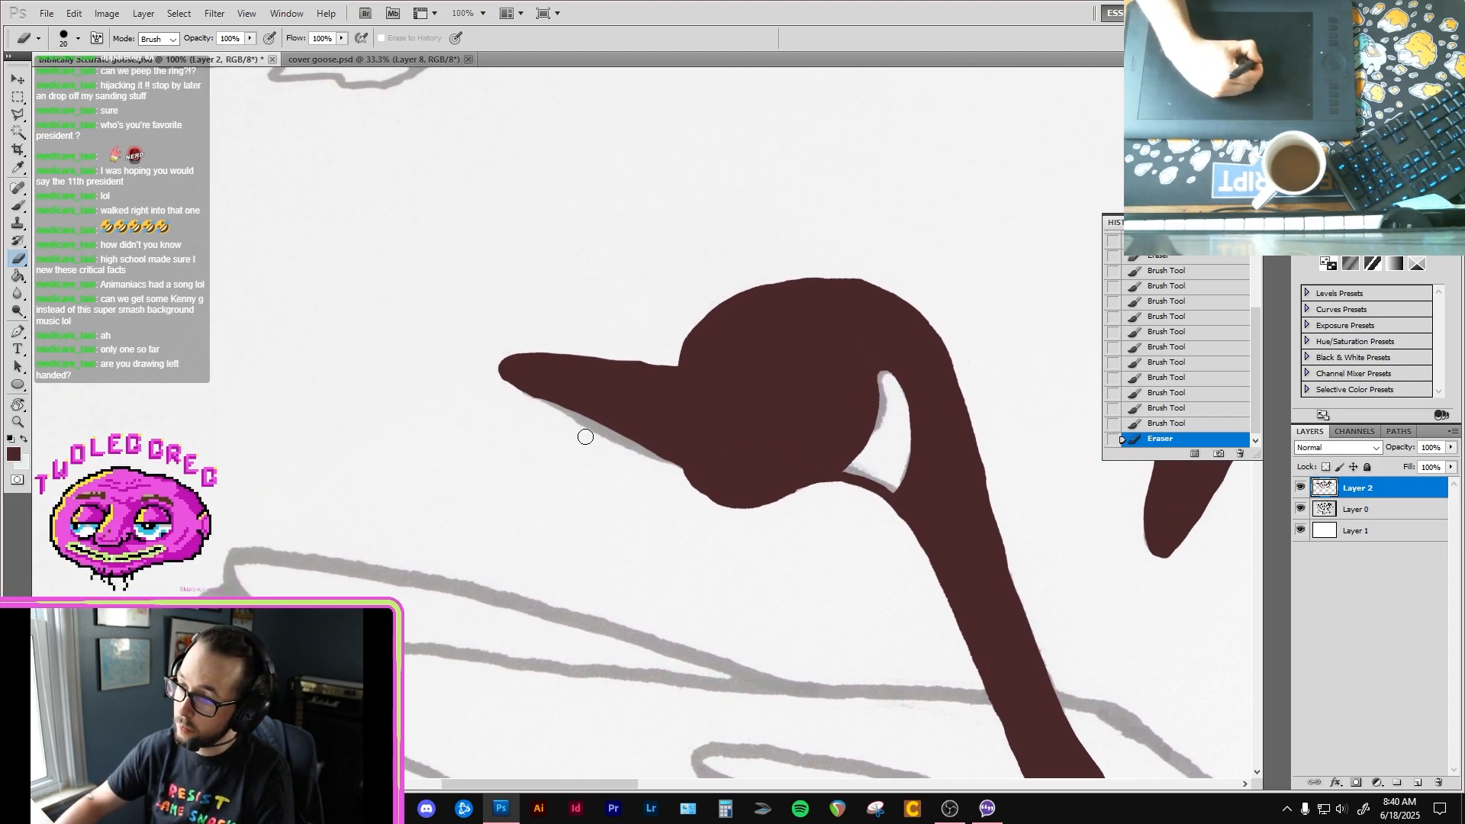
pyautogui.moveTo(565, 415); pyautogui.dragTo(504, 377)
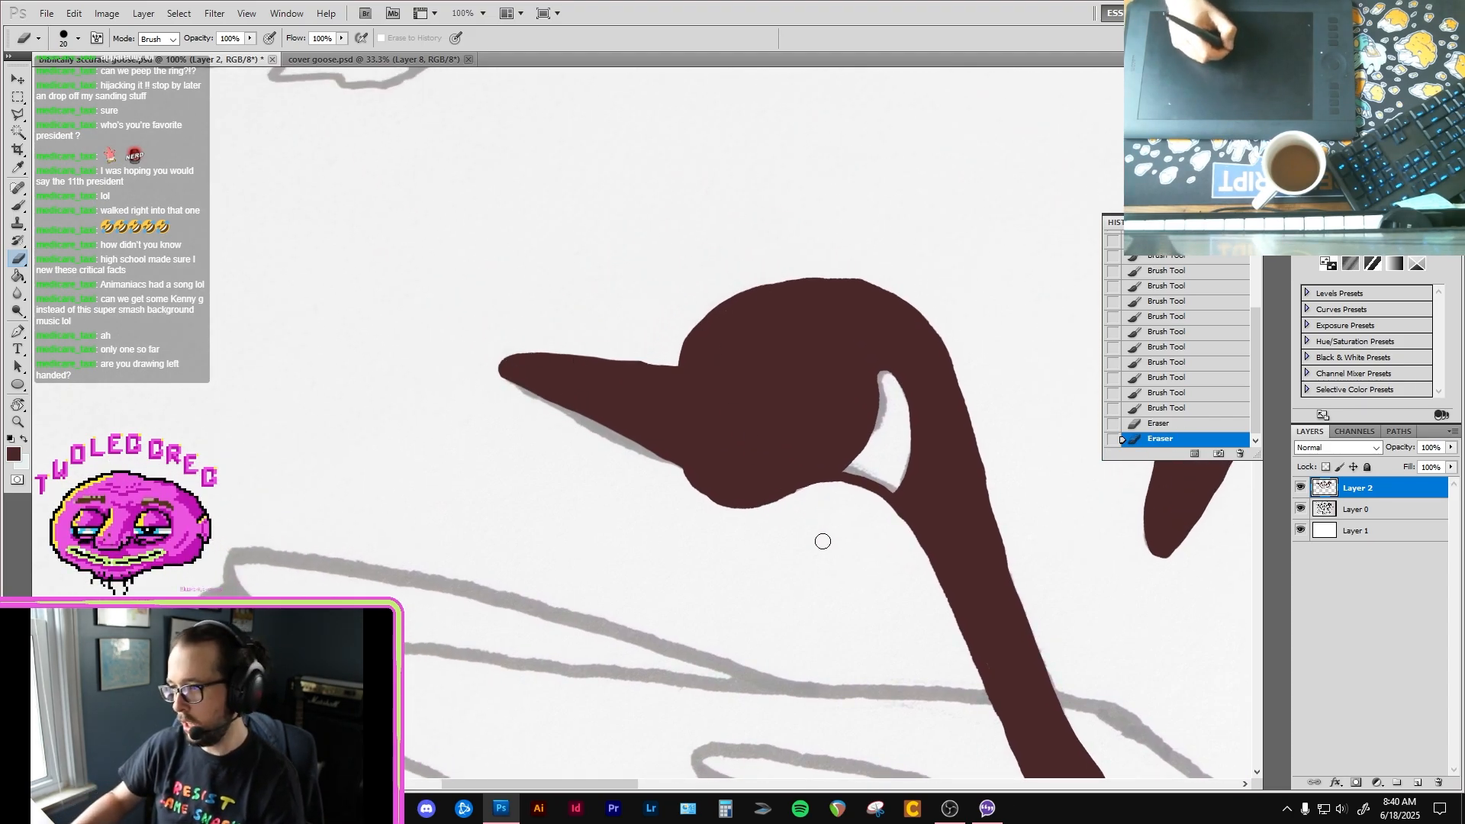
pyautogui.press('b')
pyautogui.moveTo(685, 450)
pyautogui.mouseDown()
pyautogui.moveTo(690, 479)
pyautogui.moveTo(734, 508)
pyautogui.moveTo(818, 478)
pyautogui.mouseUp()
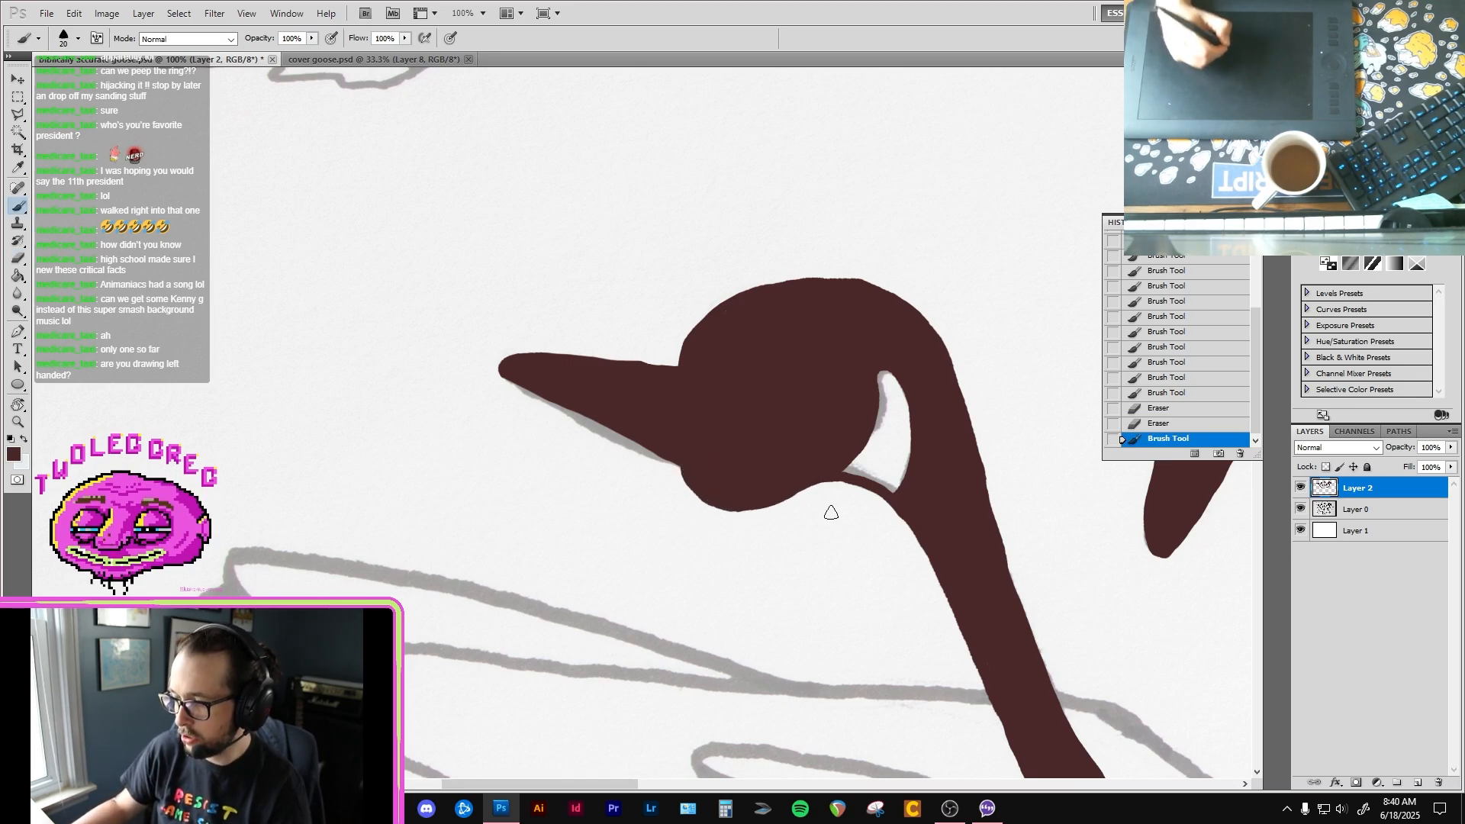
# Step: Ink short curved lines above and below the base of the fifth goose's neck where it joins the body
pyautogui.keyDown('alt'); pyautogui.click(856, 541); pyautogui.keyUp('alt')
pyautogui.keyDown('alt'); pyautogui.click(866, 545); pyautogui.keyUp('alt')
pyautogui.keyDown('alt'); pyautogui.click(869, 546); pyautogui.keyUp('alt')
pyautogui.moveTo(1046, 748)
pyautogui.mouseDown()
pyautogui.moveTo(909, 446)
pyautogui.moveTo(730, 417)
pyautogui.moveTo(654, 425)
pyautogui.moveTo(660, 435)
pyautogui.mouseUp()
pyautogui.keyDown('ctrl'); pyautogui.click(779, 566); pyautogui.keyUp('ctrl')
pyautogui.keyDown('ctrl'); pyautogui.click(780, 568); pyautogui.keyUp('ctrl')
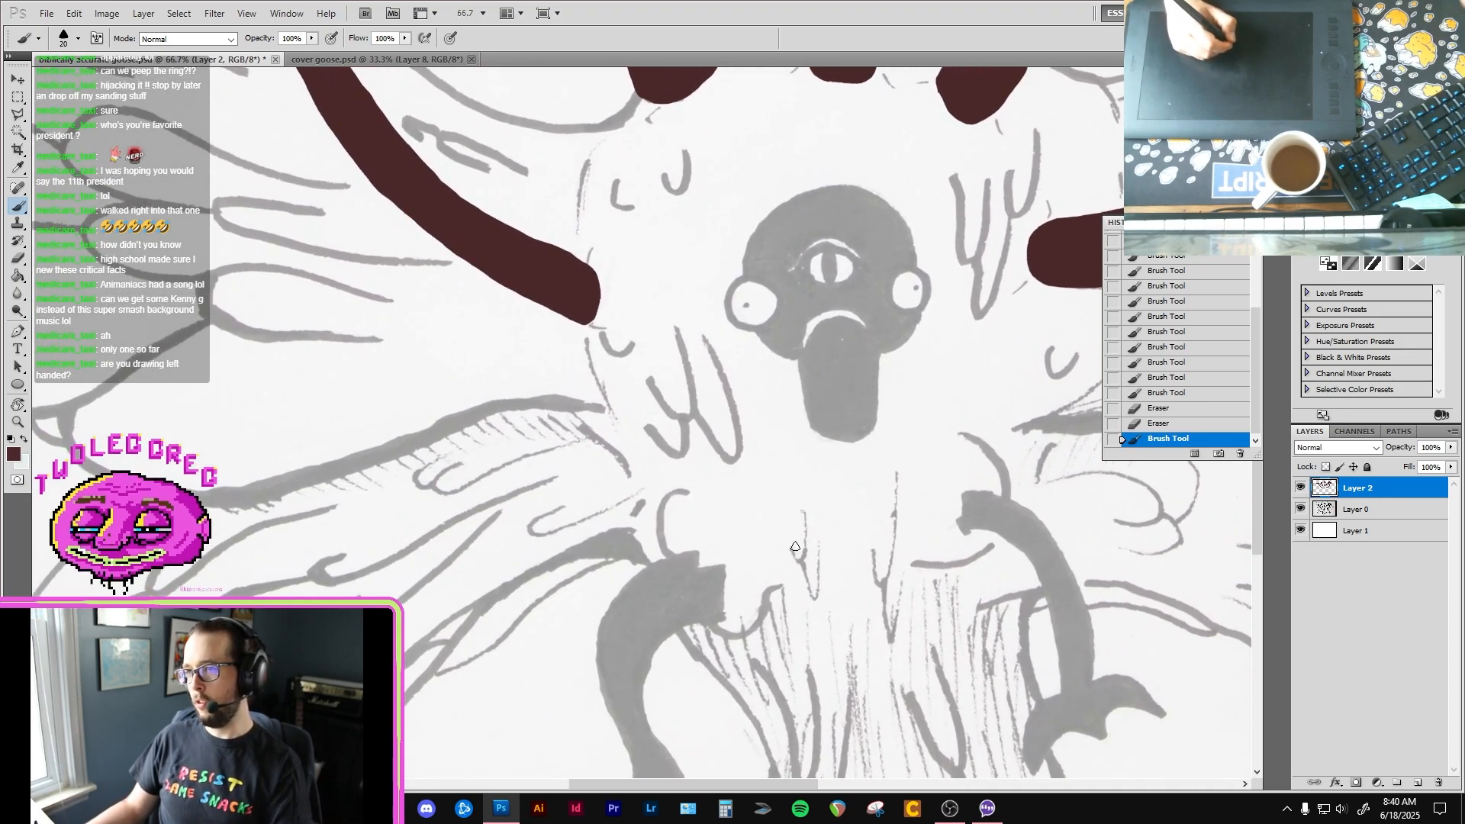
pyautogui.keyDown('ctrl'); pyautogui.click(601, 327); pyautogui.keyUp('ctrl')
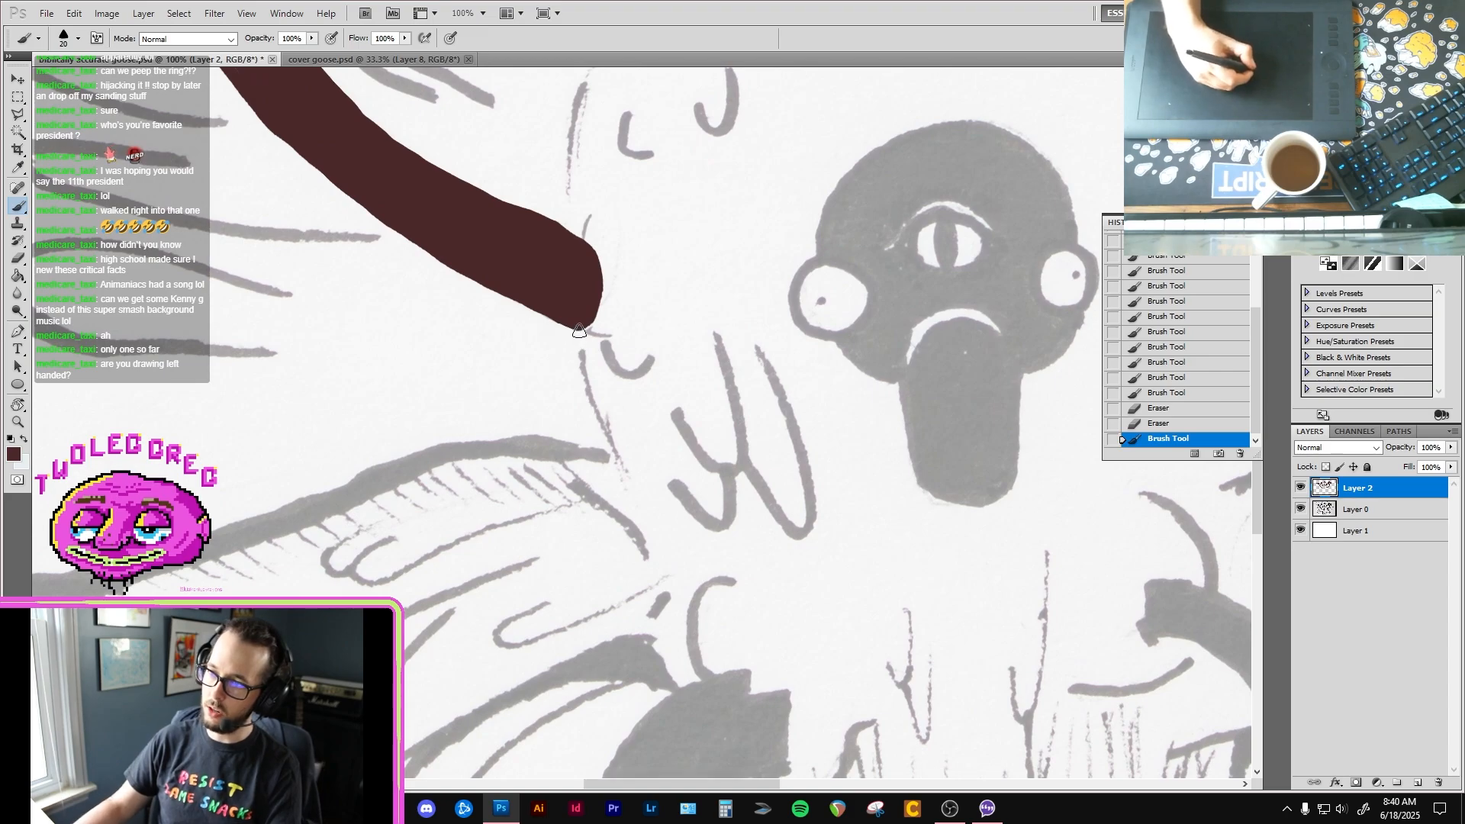
pyautogui.moveTo(586, 327); pyautogui.dragTo(616, 355)
pyautogui.moveTo(581, 234); pyautogui.dragTo(625, 197)
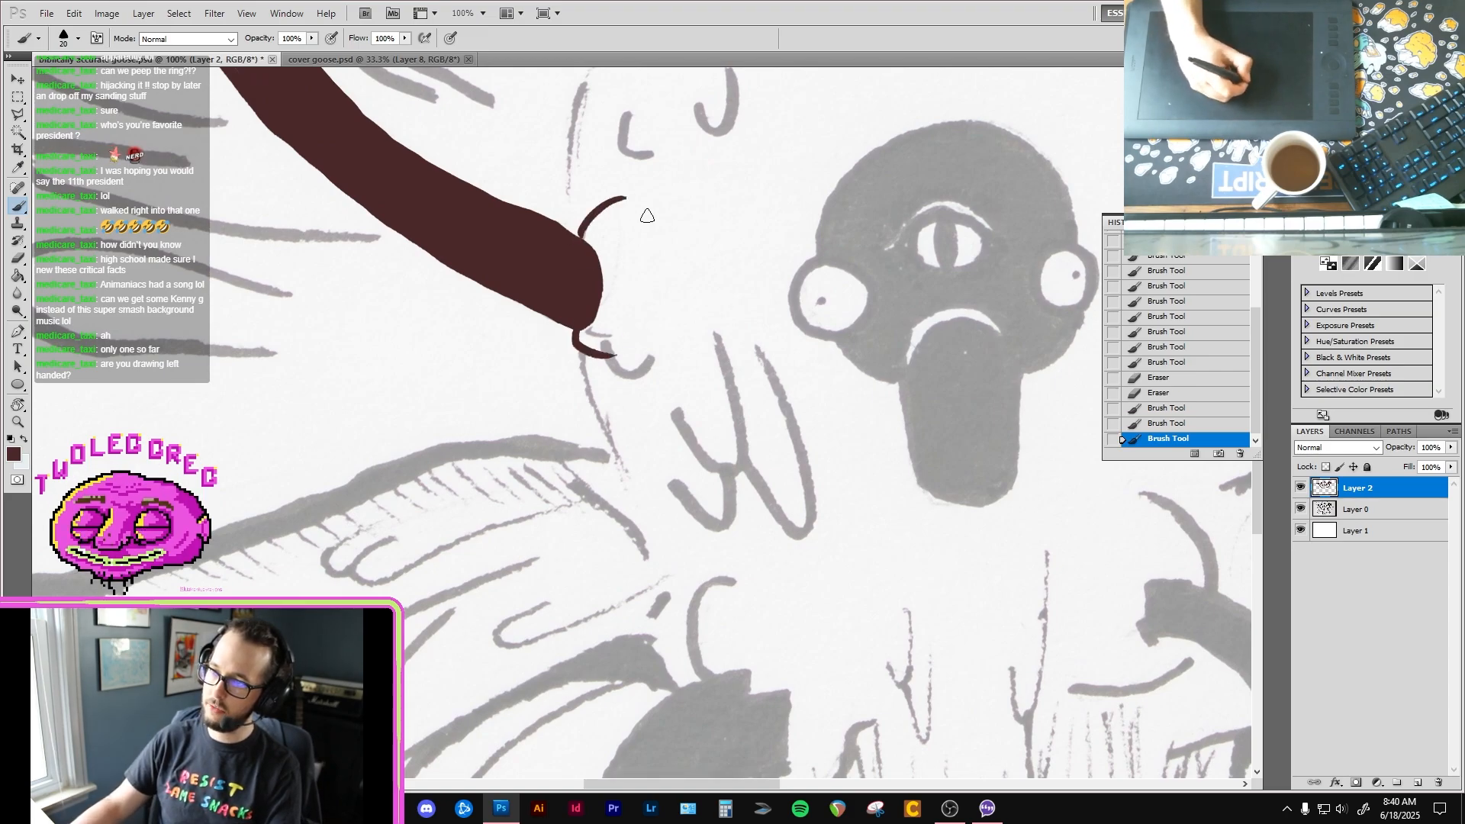
pyautogui.moveTo(581, 257); pyautogui.dragTo(579, 236)
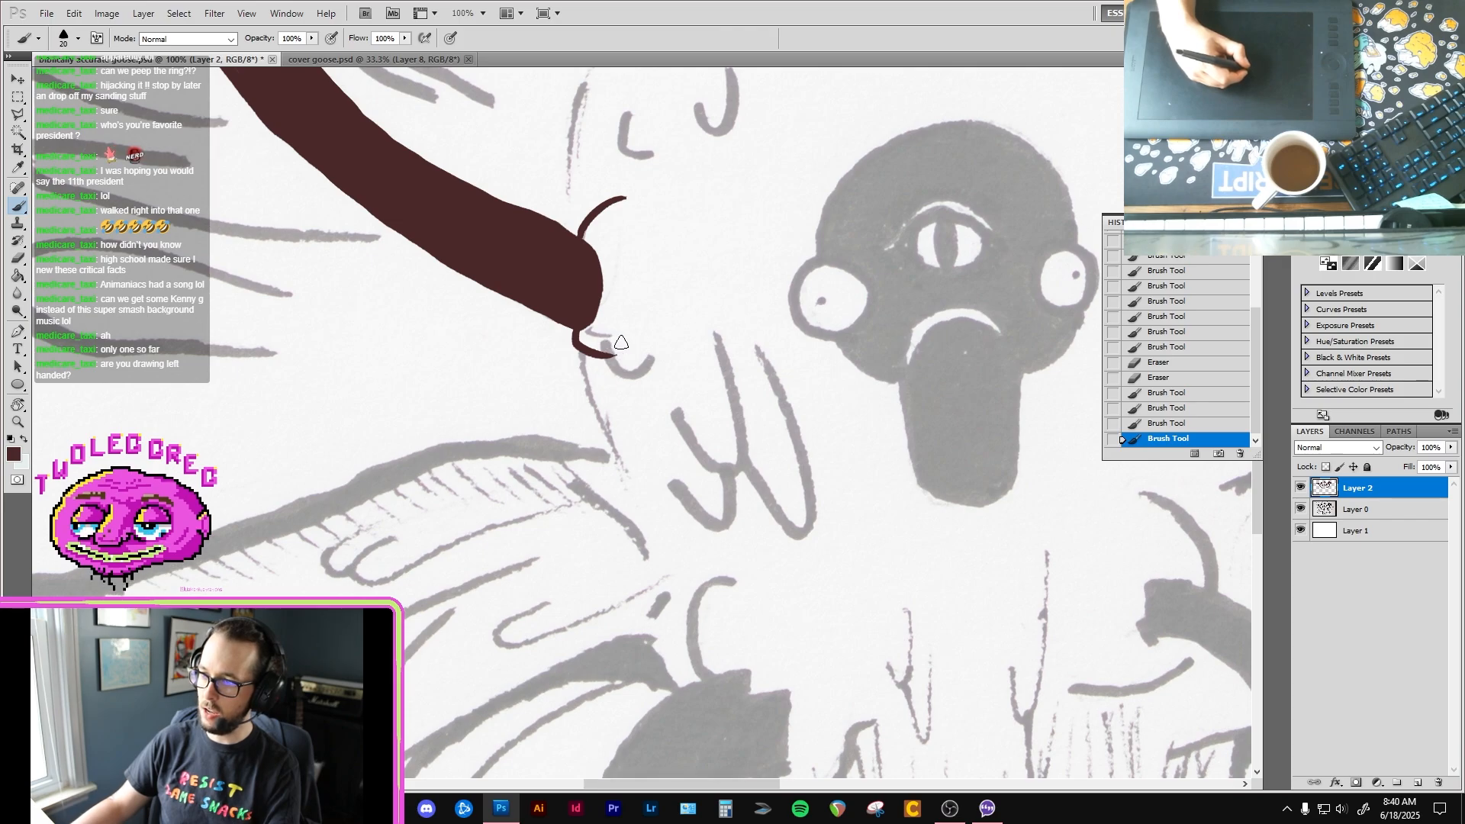
# Step: Ink the small V-shaped tuft and the long overlapping feather strokes on the chest below the fifth goose's neck
pyautogui.moveTo(615, 341)
pyautogui.mouseDown()
pyautogui.moveTo(622, 357)
pyautogui.moveTo(669, 308)
pyautogui.mouseUp()
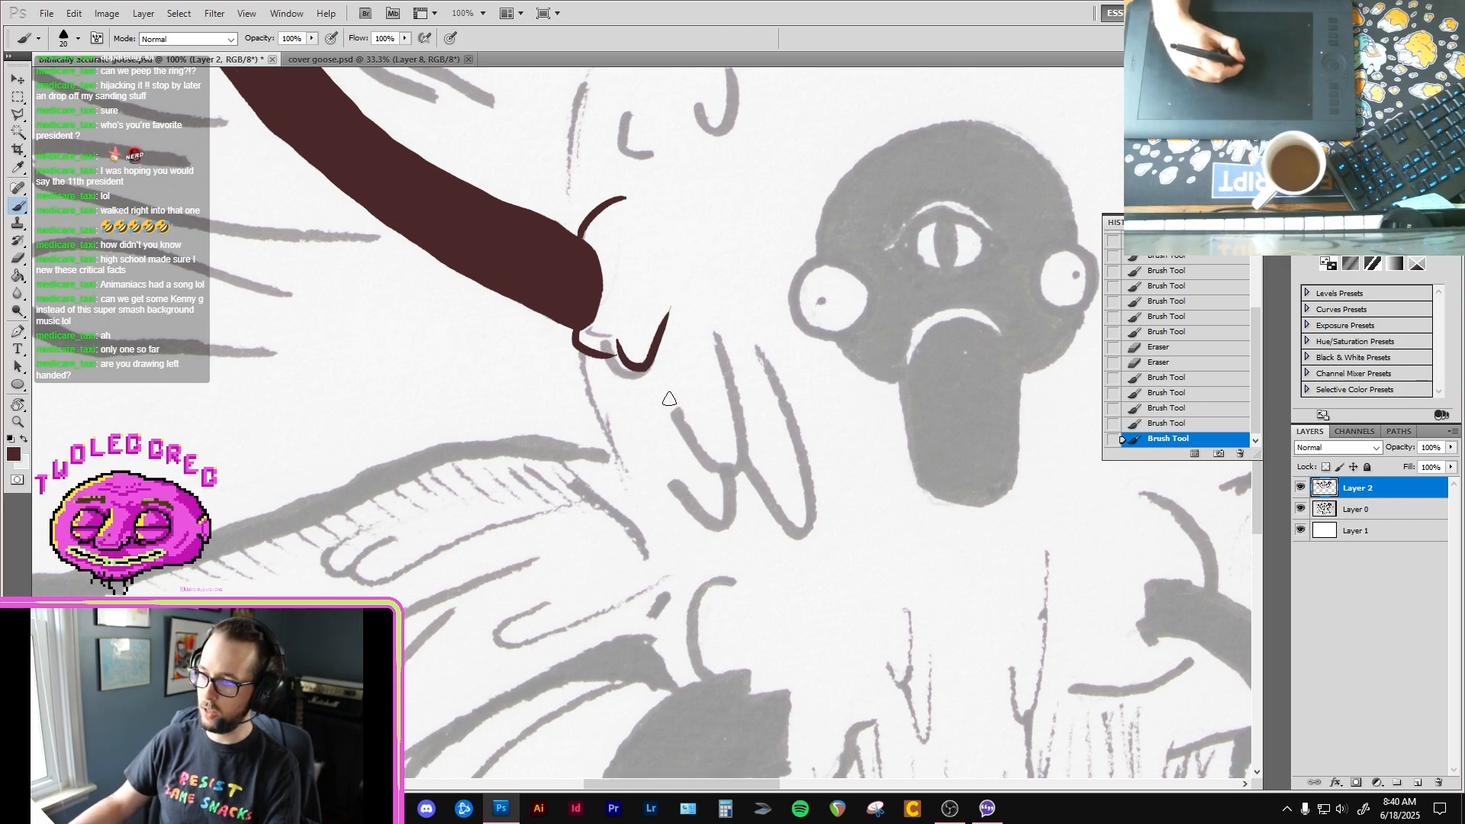
pyautogui.moveTo(669, 398)
pyautogui.mouseDown()
pyautogui.moveTo(722, 472)
pyautogui.moveTo(734, 395)
pyautogui.moveTo(704, 297)
pyautogui.mouseUp()
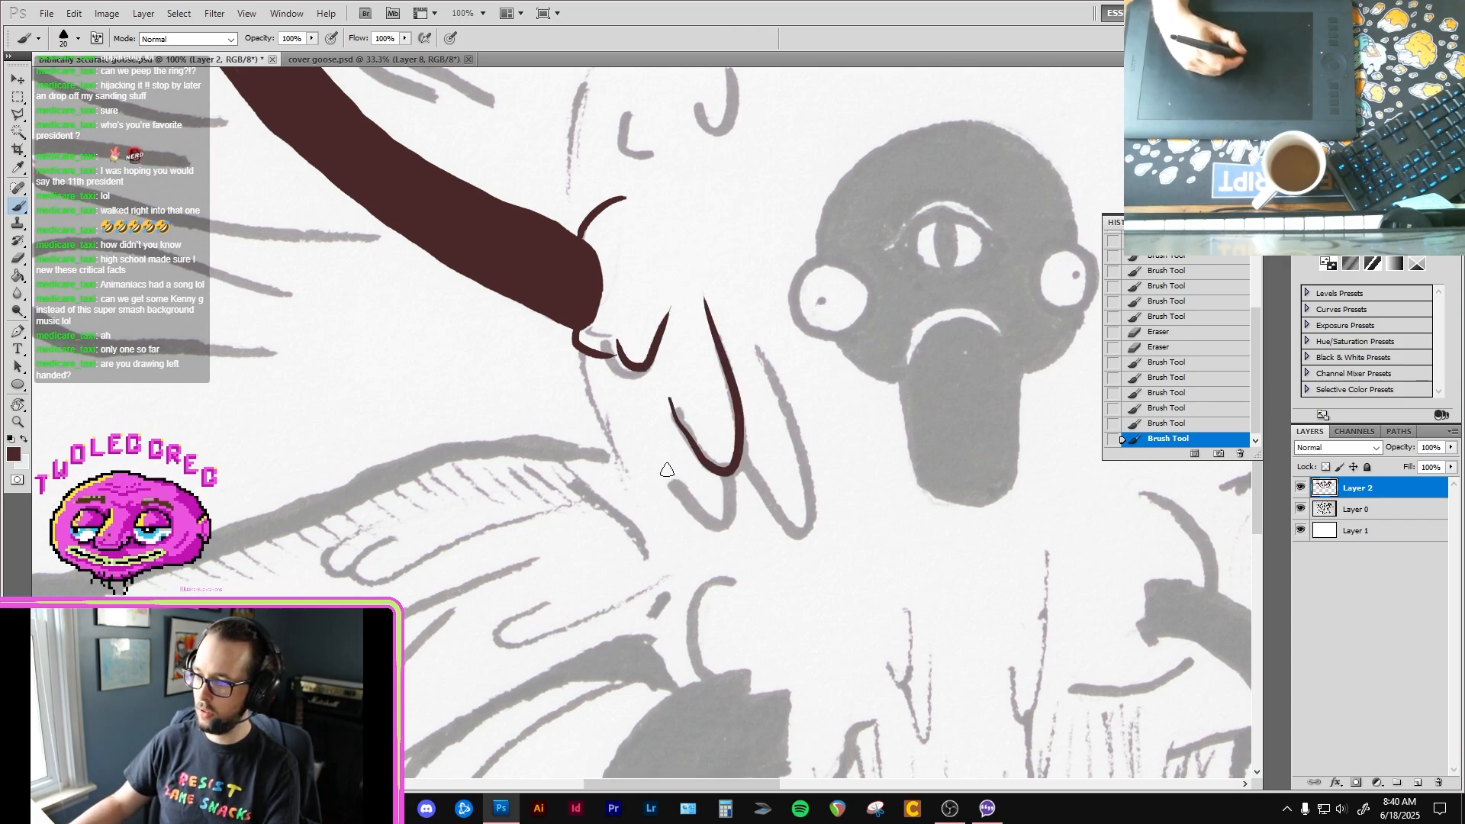
pyautogui.moveTo(667, 470)
pyautogui.mouseDown()
pyautogui.moveTo(716, 524)
pyautogui.moveTo(731, 471)
pyautogui.moveTo(805, 528)
pyautogui.moveTo(753, 340)
pyautogui.mouseUp()
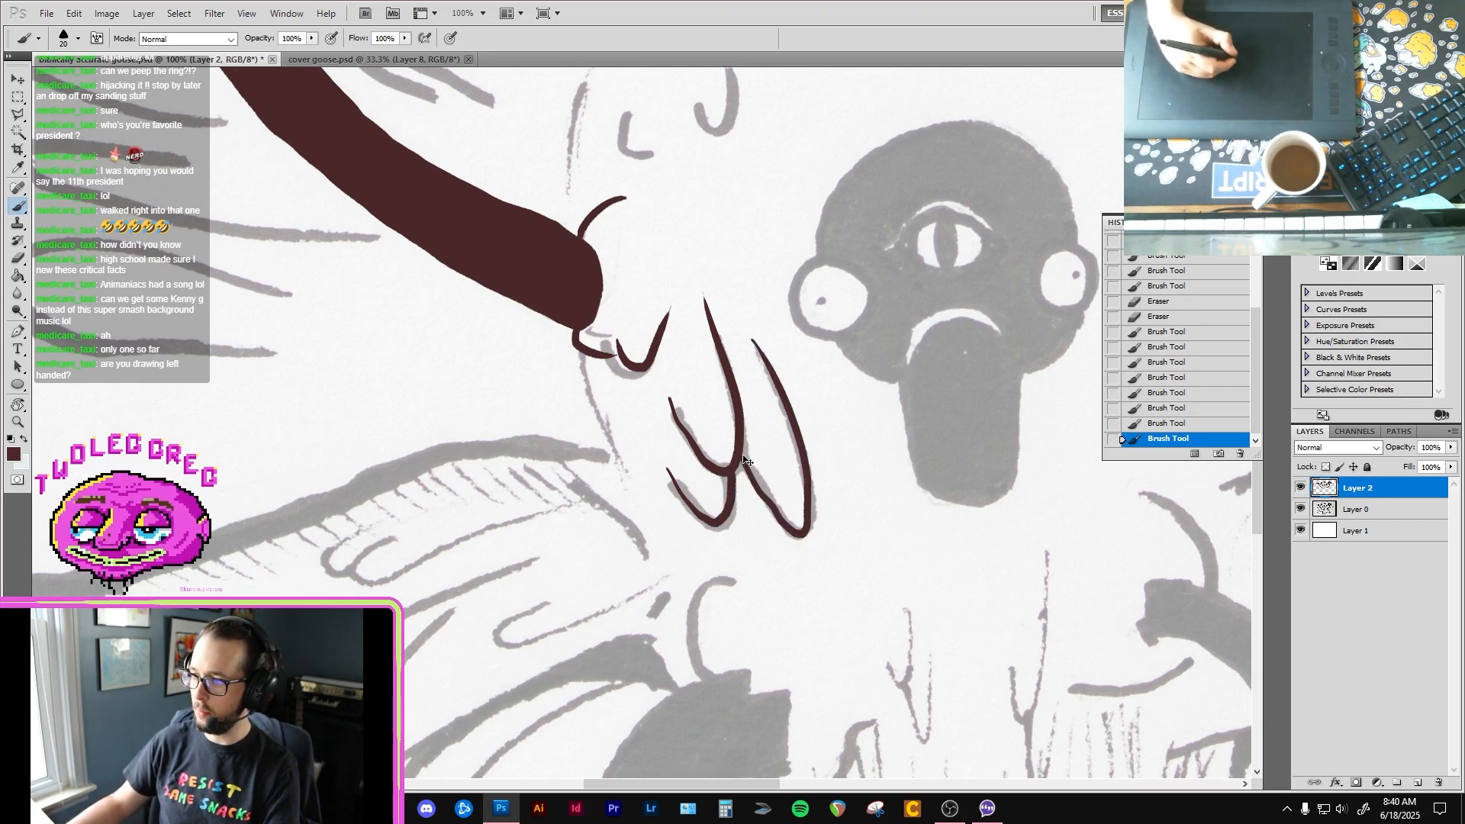
pyautogui.hotkey('ctrl', 'z')
pyautogui.moveTo(736, 456)
pyautogui.mouseDown()
pyautogui.moveTo(805, 536)
pyautogui.moveTo(808, 467)
pyautogui.moveTo(750, 342)
pyautogui.mouseUp()
# Step: Ink the two small curved feather marks on the upper chest and the body contour above and below the neck base
pyautogui.moveTo(730, 183); pyautogui.dragTo(793, 421)
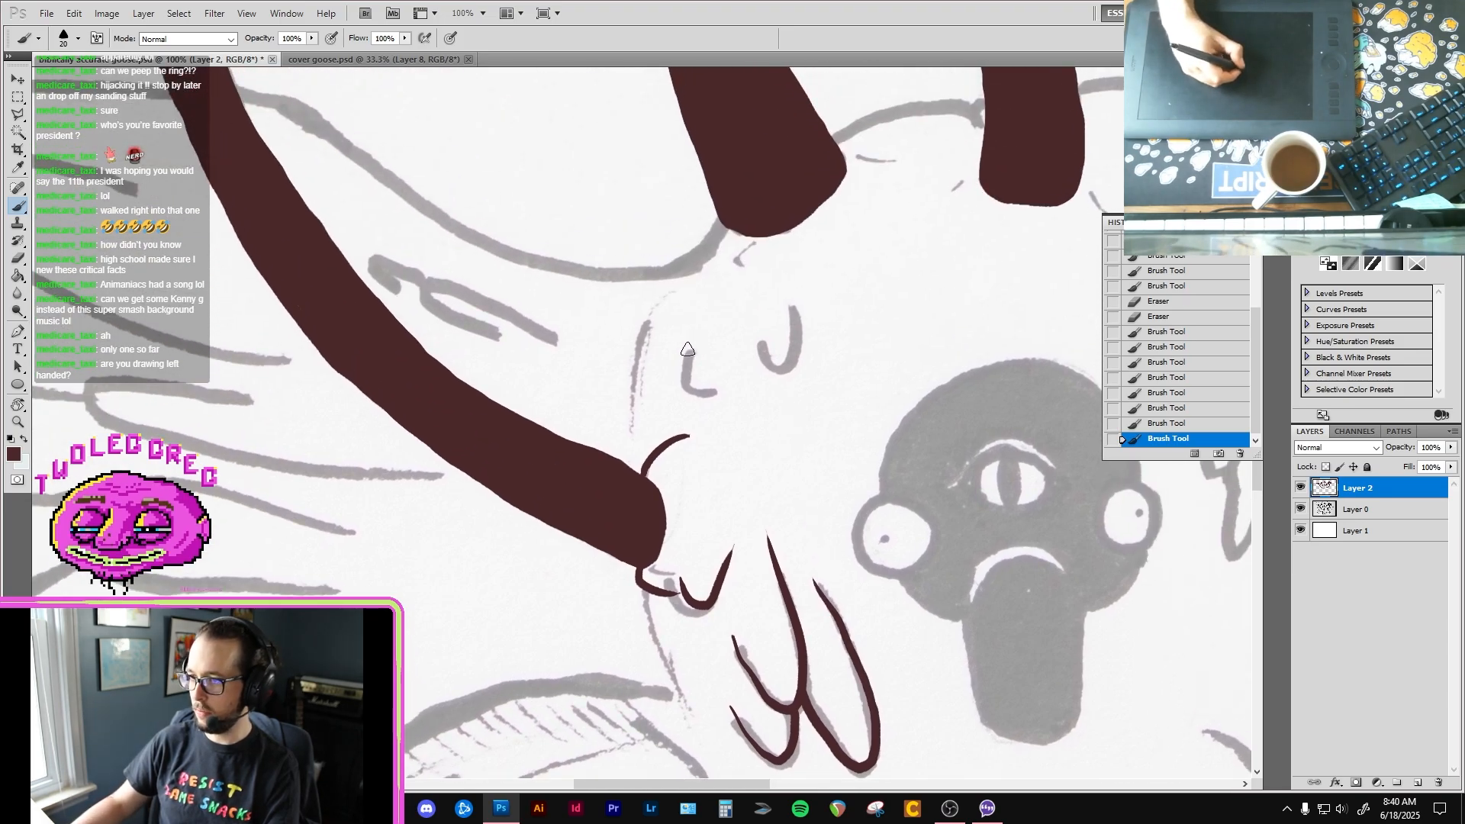
pyautogui.moveTo(695, 338); pyautogui.dragTo(715, 389)
pyautogui.moveTo(761, 330)
pyautogui.mouseDown()
pyautogui.moveTo(788, 361)
pyautogui.moveTo(800, 305)
pyautogui.mouseUp()
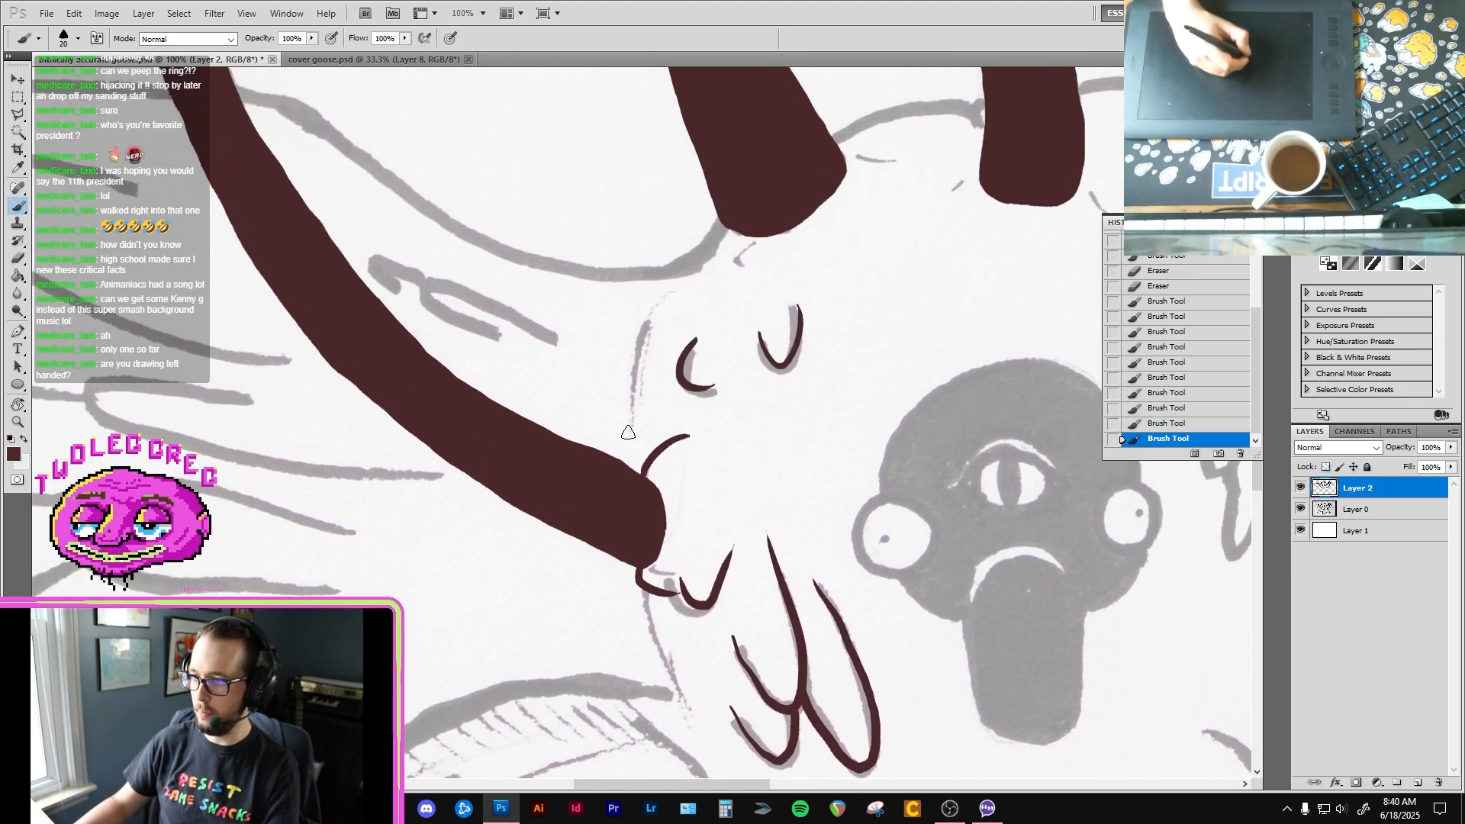
pyautogui.moveTo(672, 289); pyautogui.dragTo(633, 395)
pyautogui.moveTo(652, 375); pyautogui.dragTo(664, 251)
pyautogui.moveTo(645, 463); pyautogui.dragTo(679, 541)
# Step: Outline the two round side eyes of the central goose face with dark brown rings
pyautogui.scroll(-3, 730, 517)
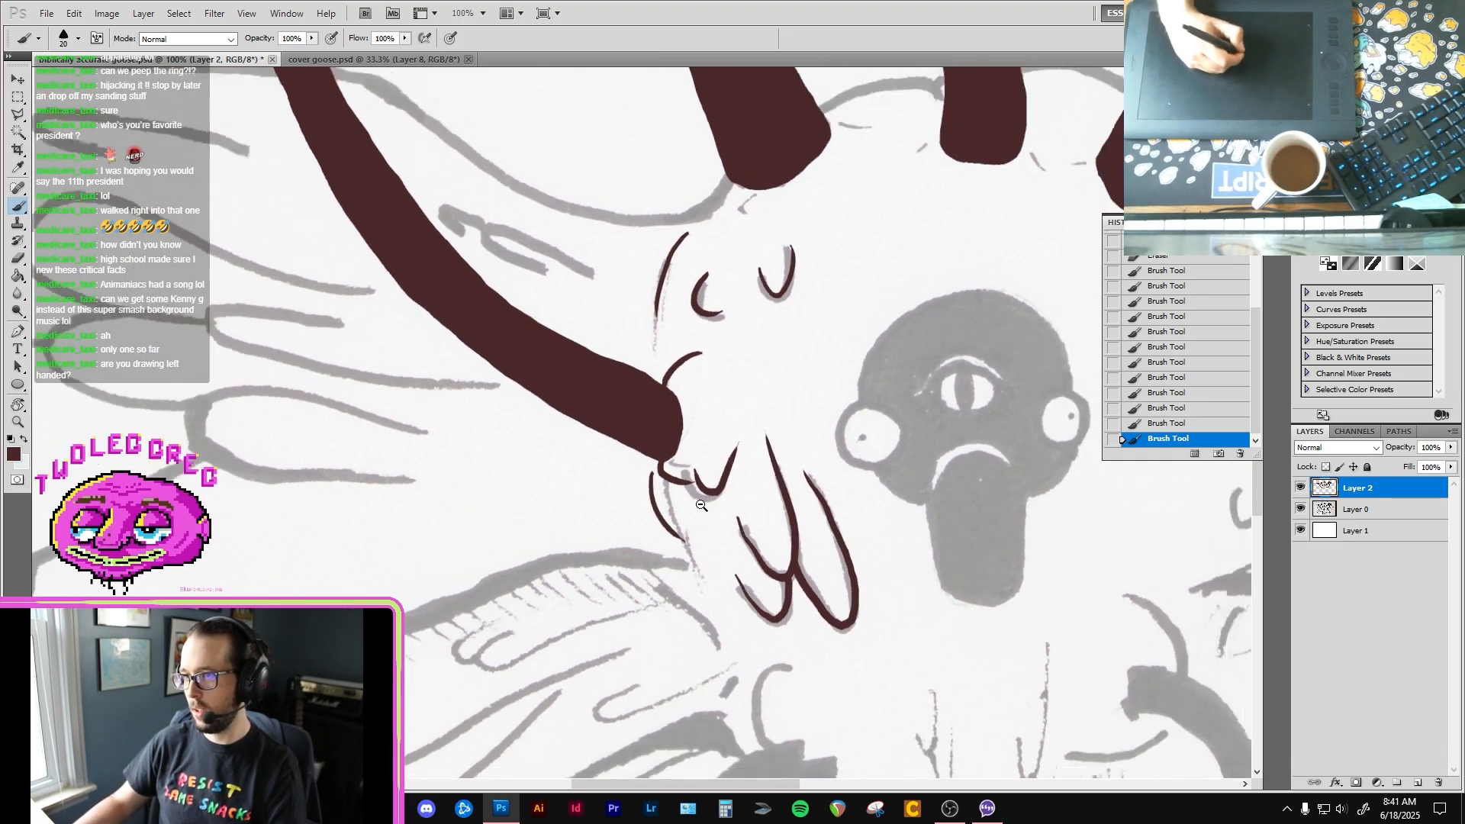
pyautogui.moveTo(770, 530); pyautogui.dragTo(669, 460)
pyautogui.scroll(2, 687, 409)
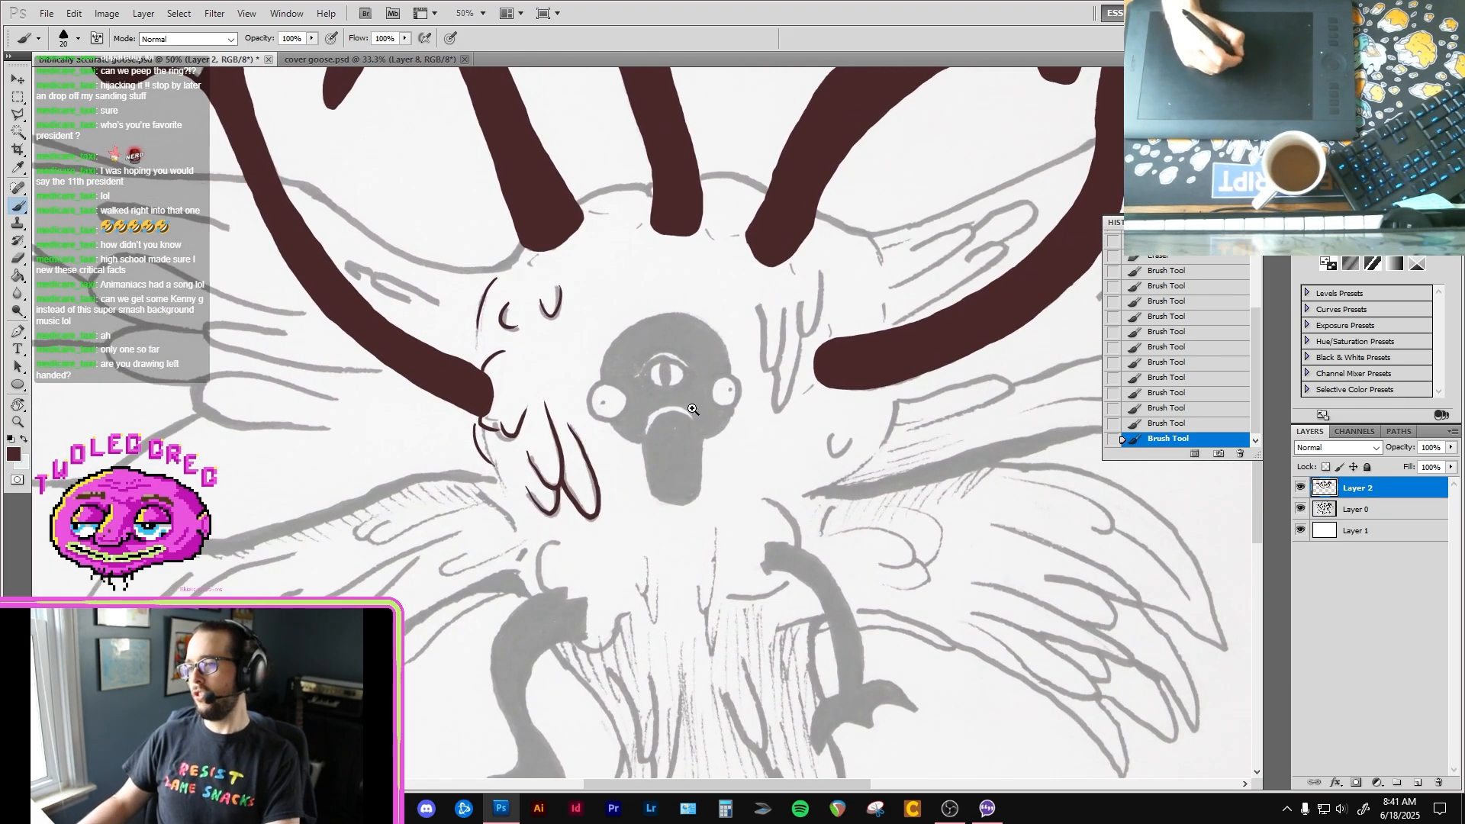
pyautogui.scroll(1, 602, 396)
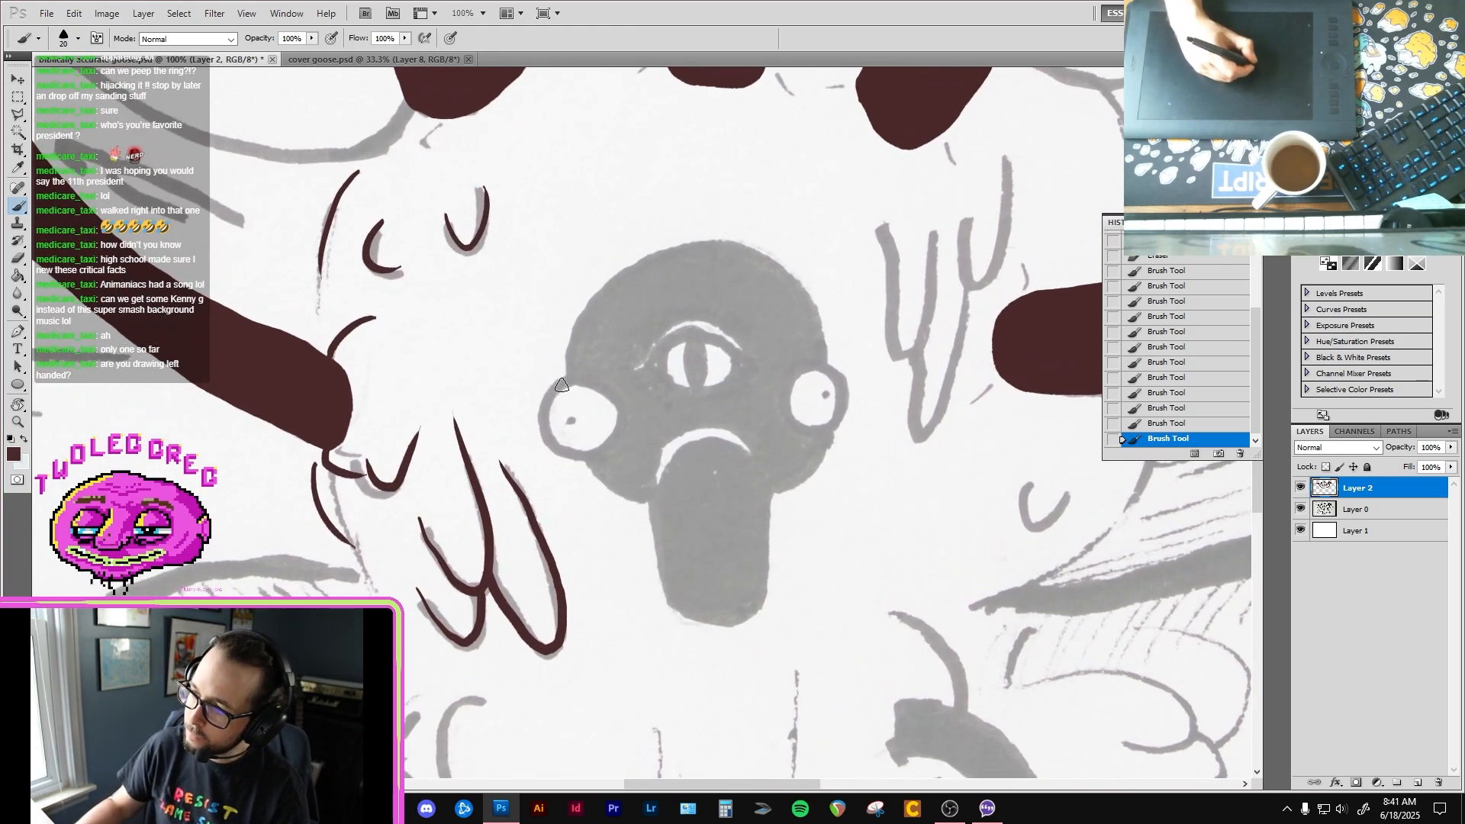
pyautogui.moveTo(554, 386)
pyautogui.mouseDown()
pyautogui.moveTo(543, 426)
pyautogui.moveTo(559, 452)
pyautogui.moveTo(598, 455)
pyautogui.moveTo(621, 436)
pyautogui.moveTo(615, 397)
pyautogui.moveTo(568, 379)
pyautogui.mouseUp()
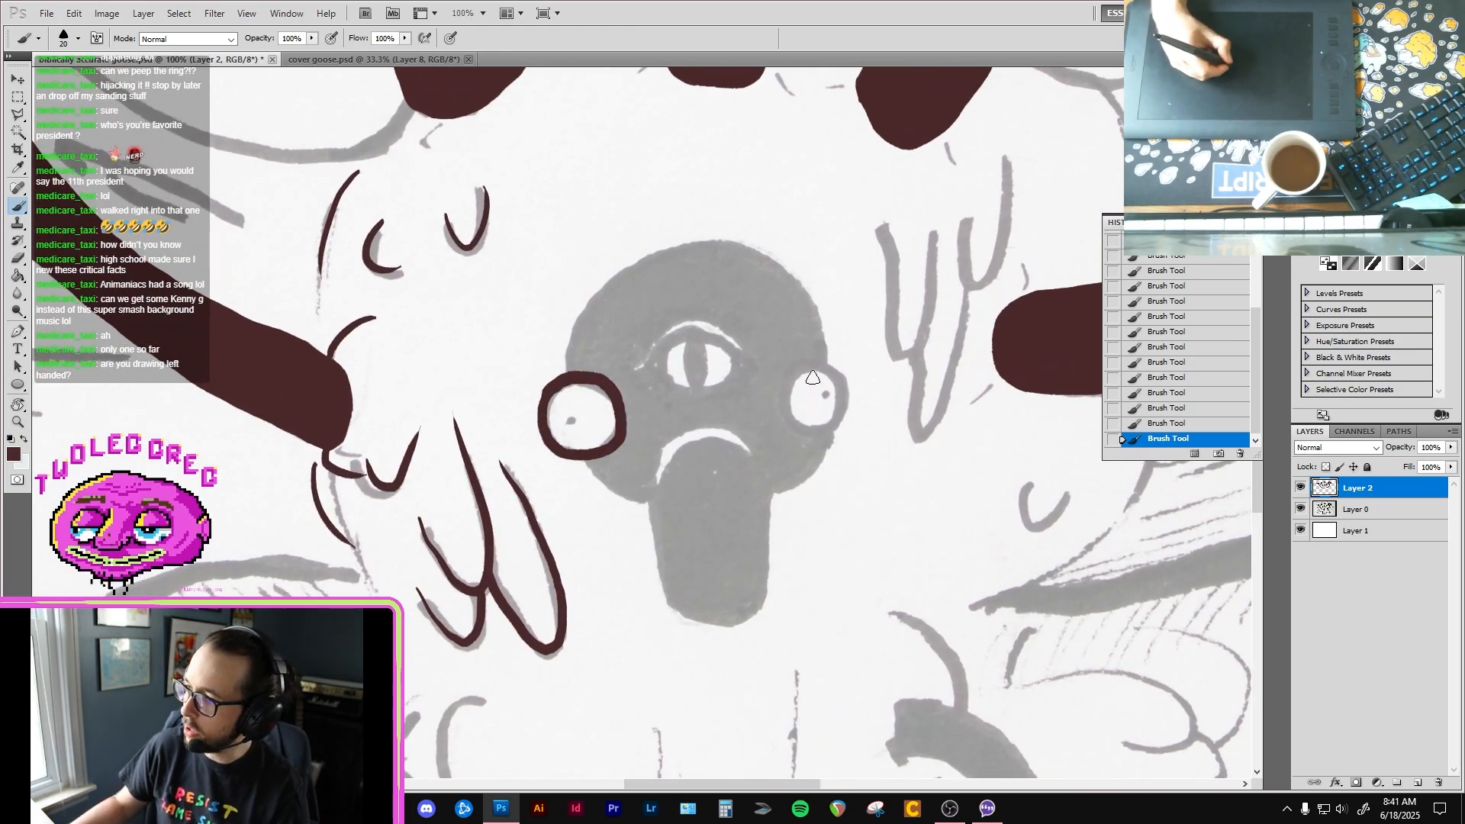
pyautogui.moveTo(813, 370)
pyautogui.mouseDown()
pyautogui.moveTo(785, 400)
pyautogui.moveTo(812, 431)
pyautogui.moveTo(846, 413)
pyautogui.moveTo(842, 379)
pyautogui.moveTo(786, 386)
pyautogui.moveTo(795, 419)
pyautogui.moveTo(832, 421)
pyautogui.moveTo(843, 395)
pyautogui.moveTo(813, 358)
pyautogui.mouseUp()
pyautogui.hotkey('ctrl', 'z')
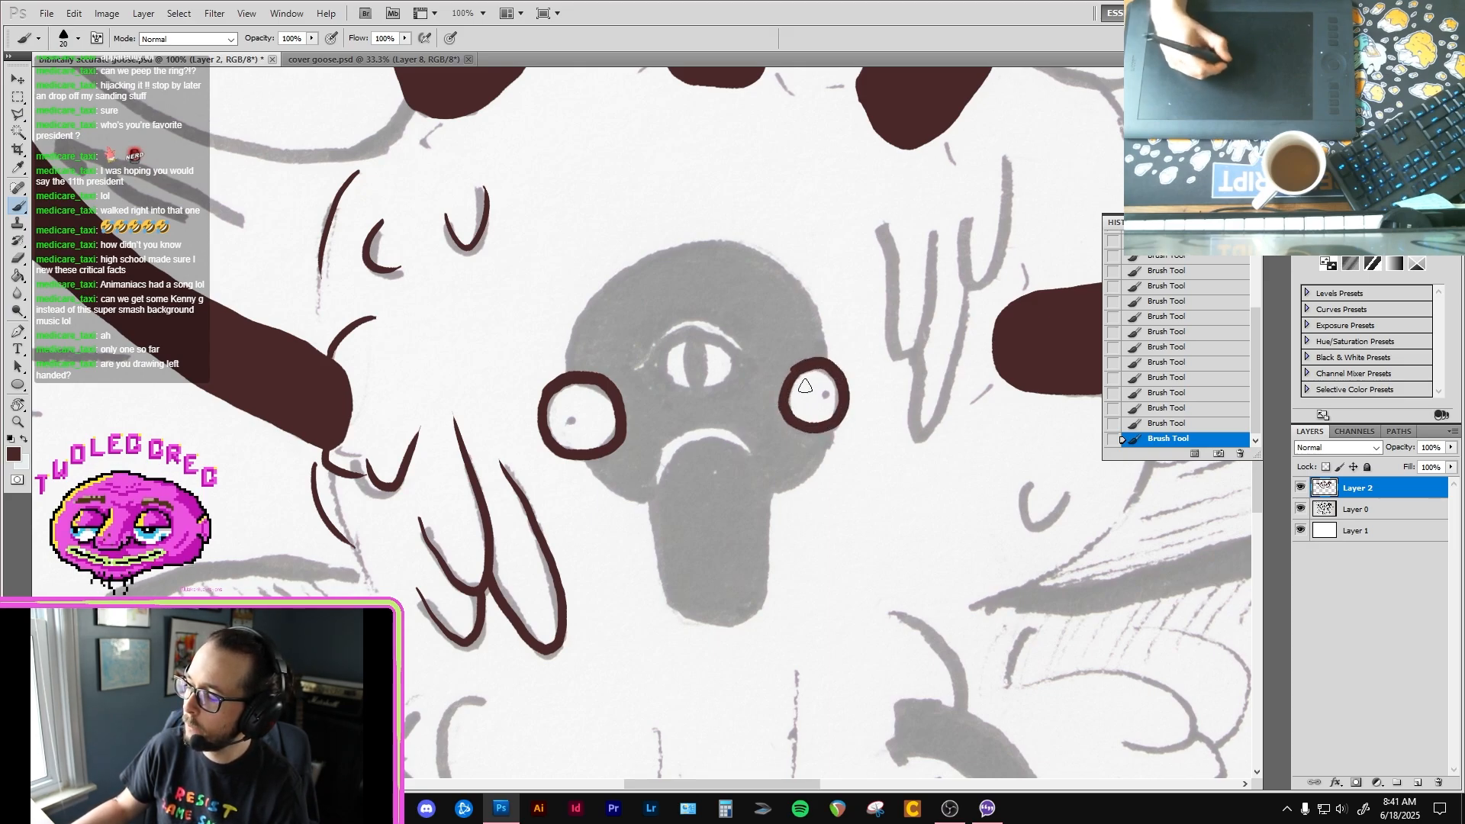
# Step: Outline the central goose's long beak and the contour of its head around the side eyes
pyautogui.moveTo(660, 451)
pyautogui.mouseDown()
pyautogui.moveTo(668, 595)
pyautogui.moveTo(718, 619)
pyautogui.mouseUp()
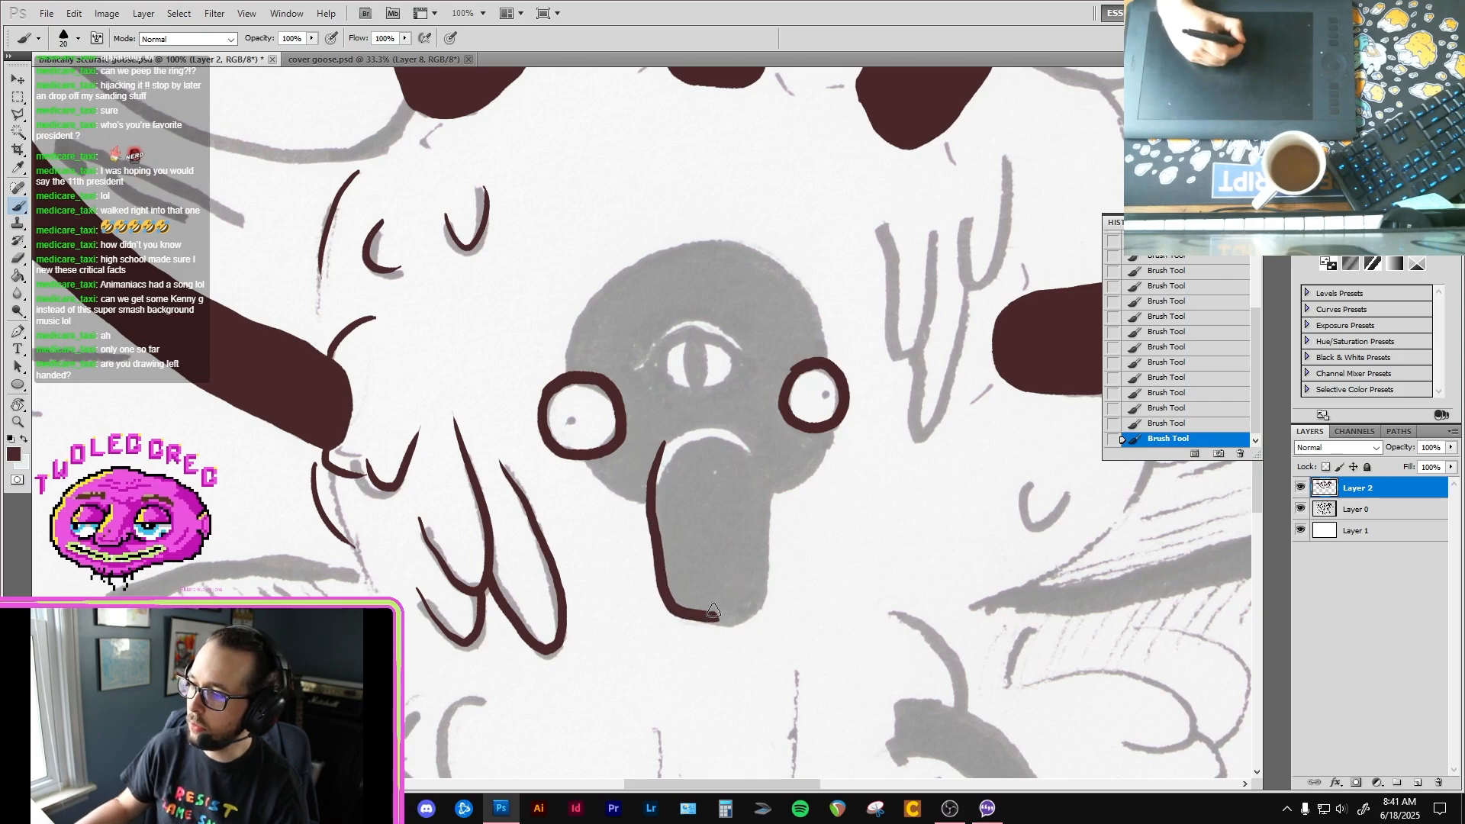
pyautogui.moveTo(665, 441)
pyautogui.mouseDown()
pyautogui.moveTo(730, 422)
pyautogui.moveTo(768, 476)
pyautogui.moveTo(763, 603)
pyautogui.moveTo(752, 618)
pyautogui.moveTo(679, 615)
pyautogui.mouseUp()
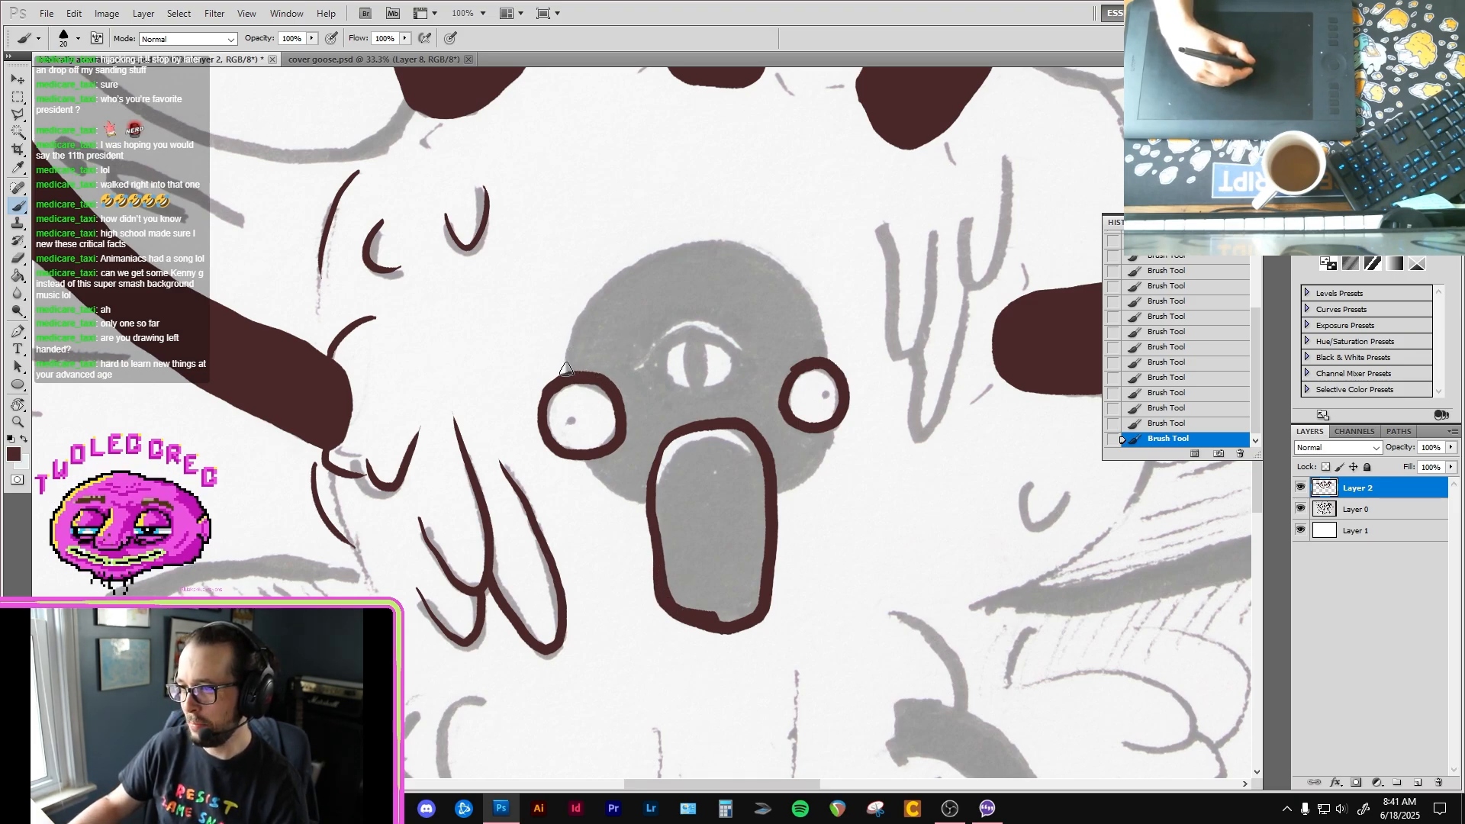
pyautogui.moveTo(566, 373)
pyautogui.mouseDown()
pyautogui.moveTo(574, 315)
pyautogui.moveTo(627, 264)
pyautogui.moveTo(687, 242)
pyautogui.moveTo(758, 255)
pyautogui.moveTo(795, 299)
pyautogui.moveTo(773, 260)
pyautogui.moveTo(801, 286)
pyautogui.moveTo(826, 362)
pyautogui.moveTo(785, 263)
pyautogui.moveTo(687, 244)
pyautogui.mouseUp()
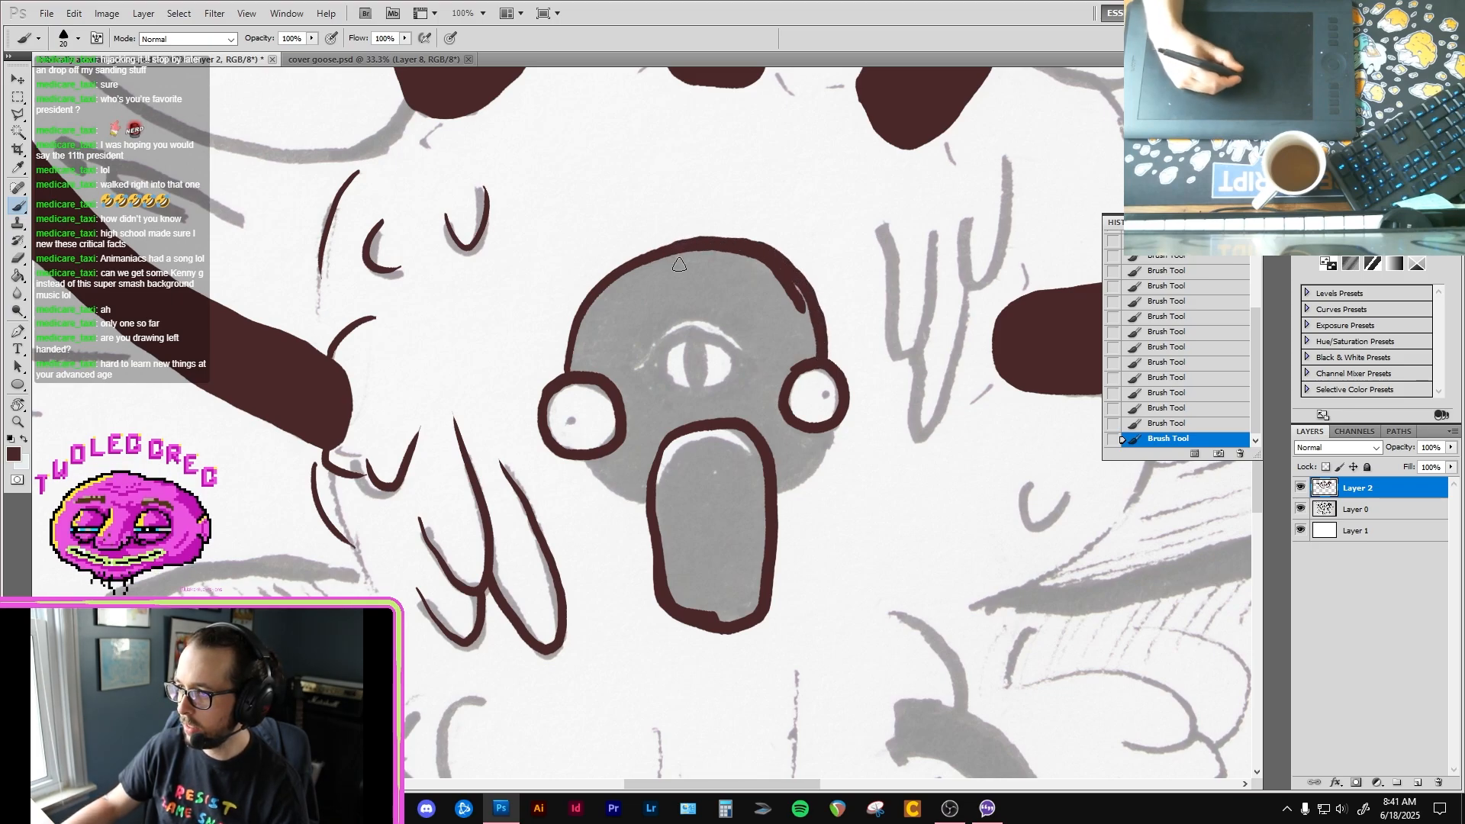
pyautogui.moveTo(579, 458); pyautogui.dragTo(653, 509)
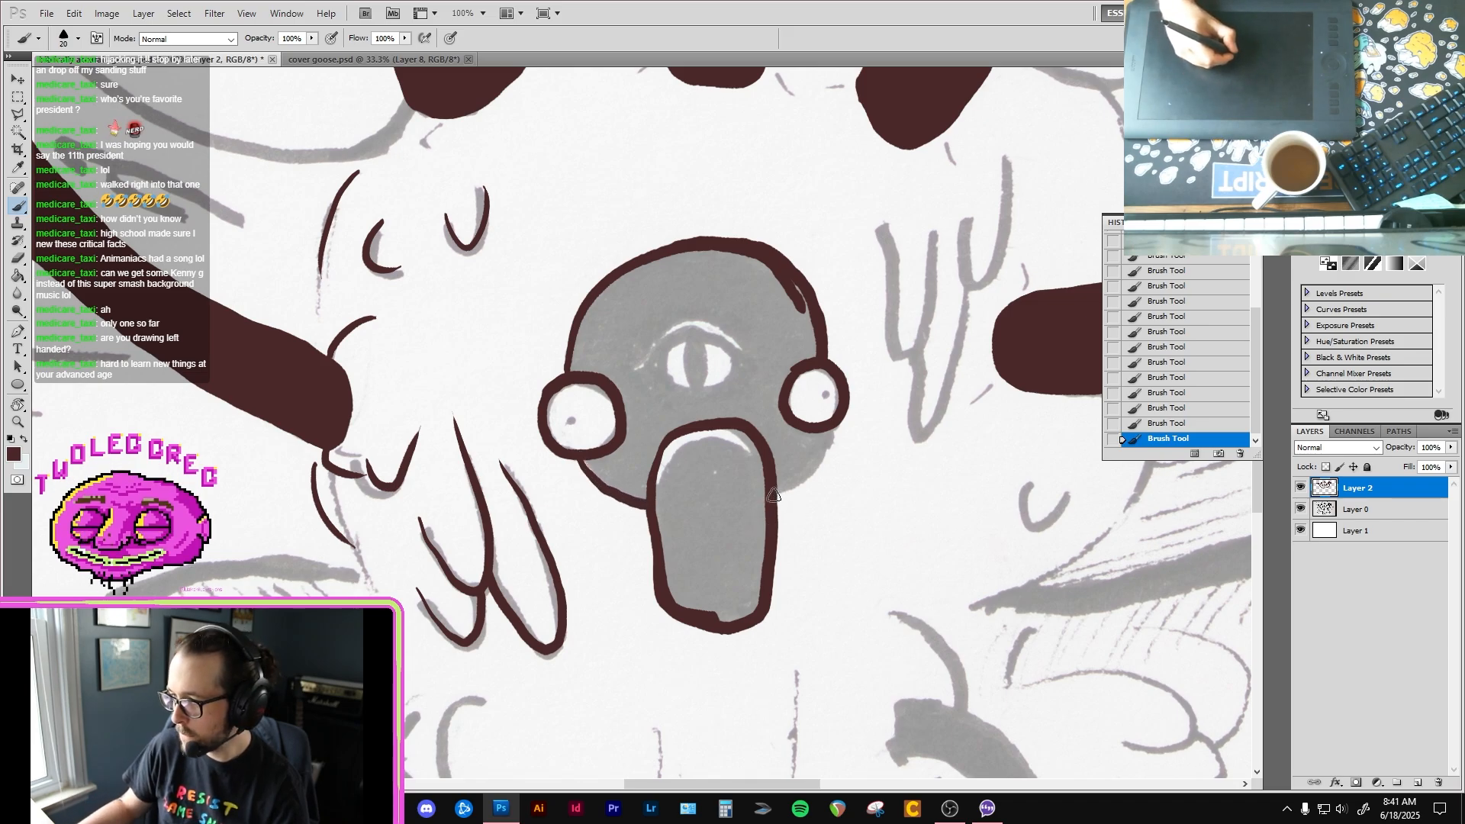
pyautogui.moveTo(773, 496)
pyautogui.mouseDown()
pyautogui.moveTo(815, 469)
pyautogui.moveTo(833, 434)
pyautogui.moveTo(814, 421)
pyautogui.mouseUp()
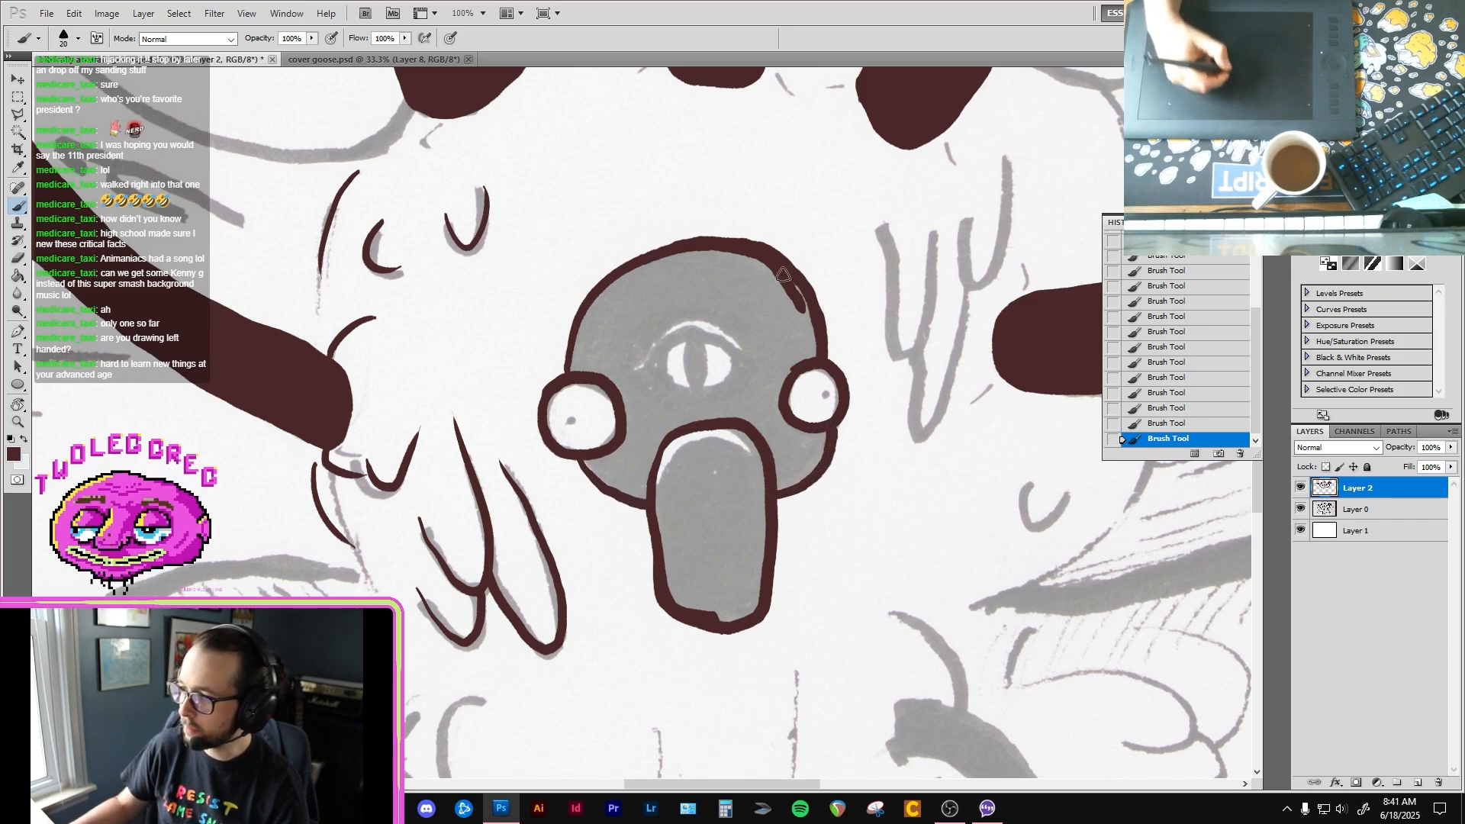
pyautogui.moveTo(805, 296); pyautogui.dragTo(822, 358)
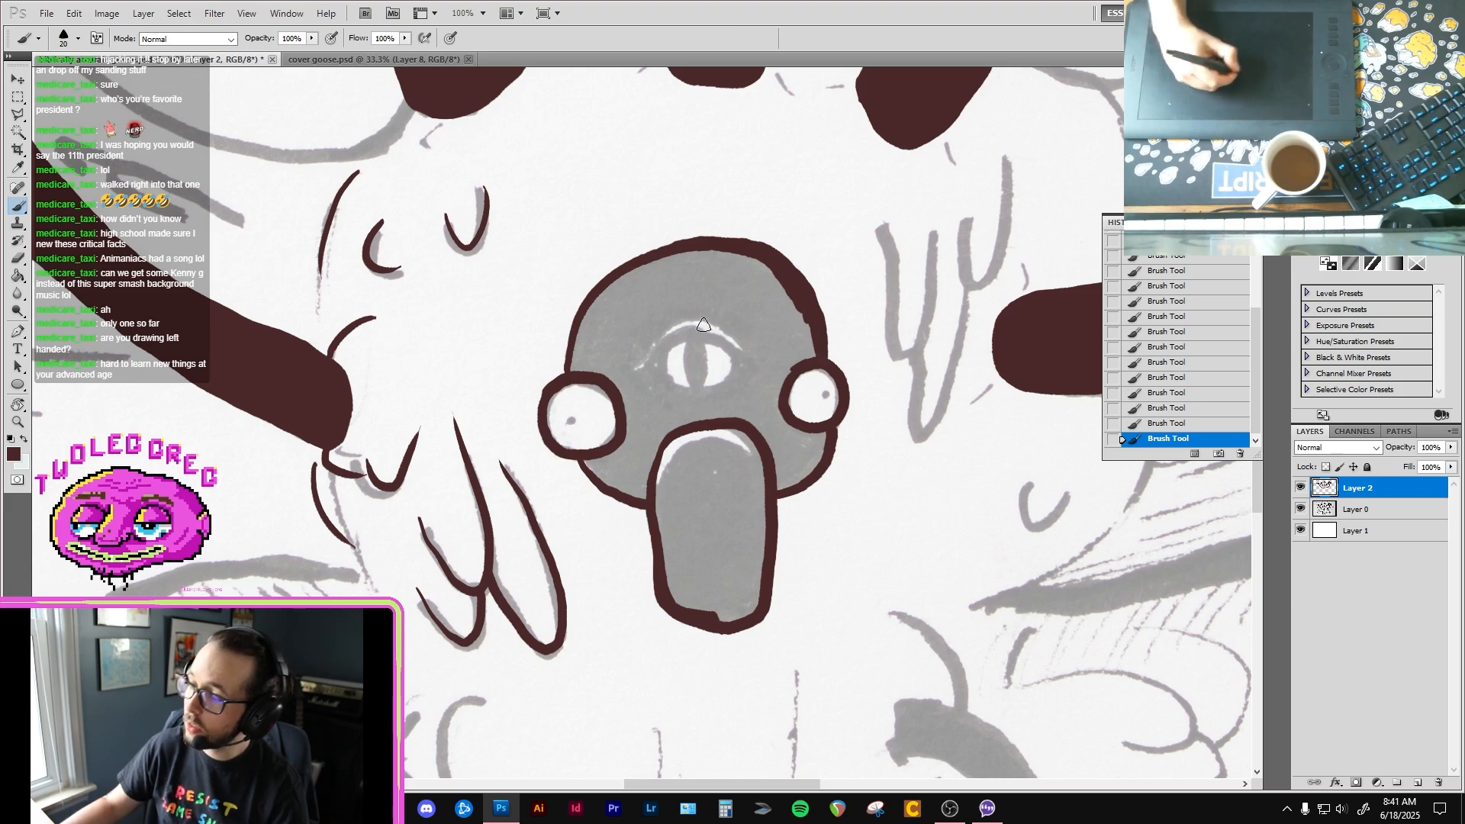
pyautogui.moveTo(566, 378); pyautogui.dragTo(585, 301)
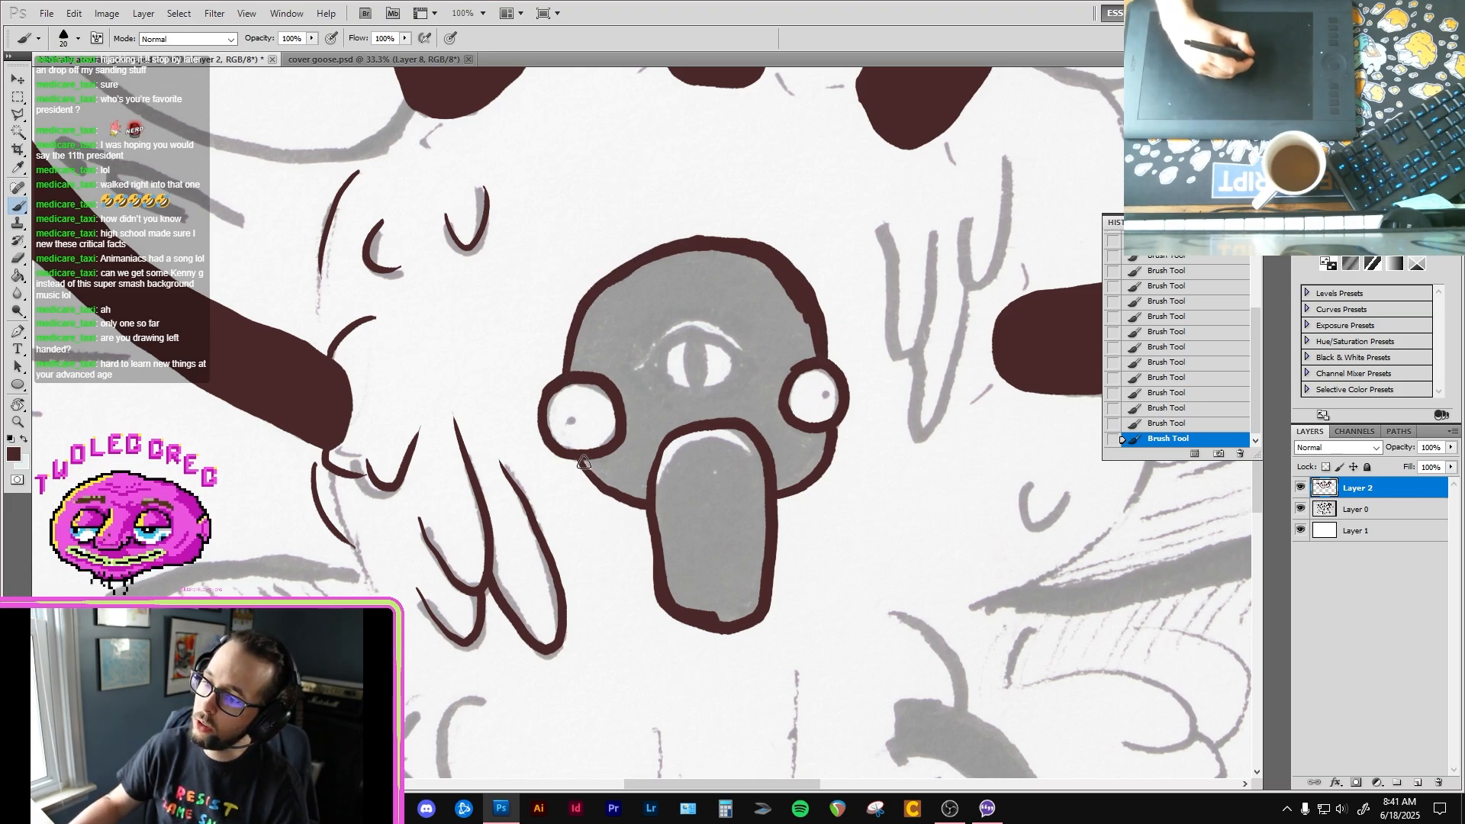
pyautogui.moveTo(584, 457); pyautogui.dragTo(625, 498)
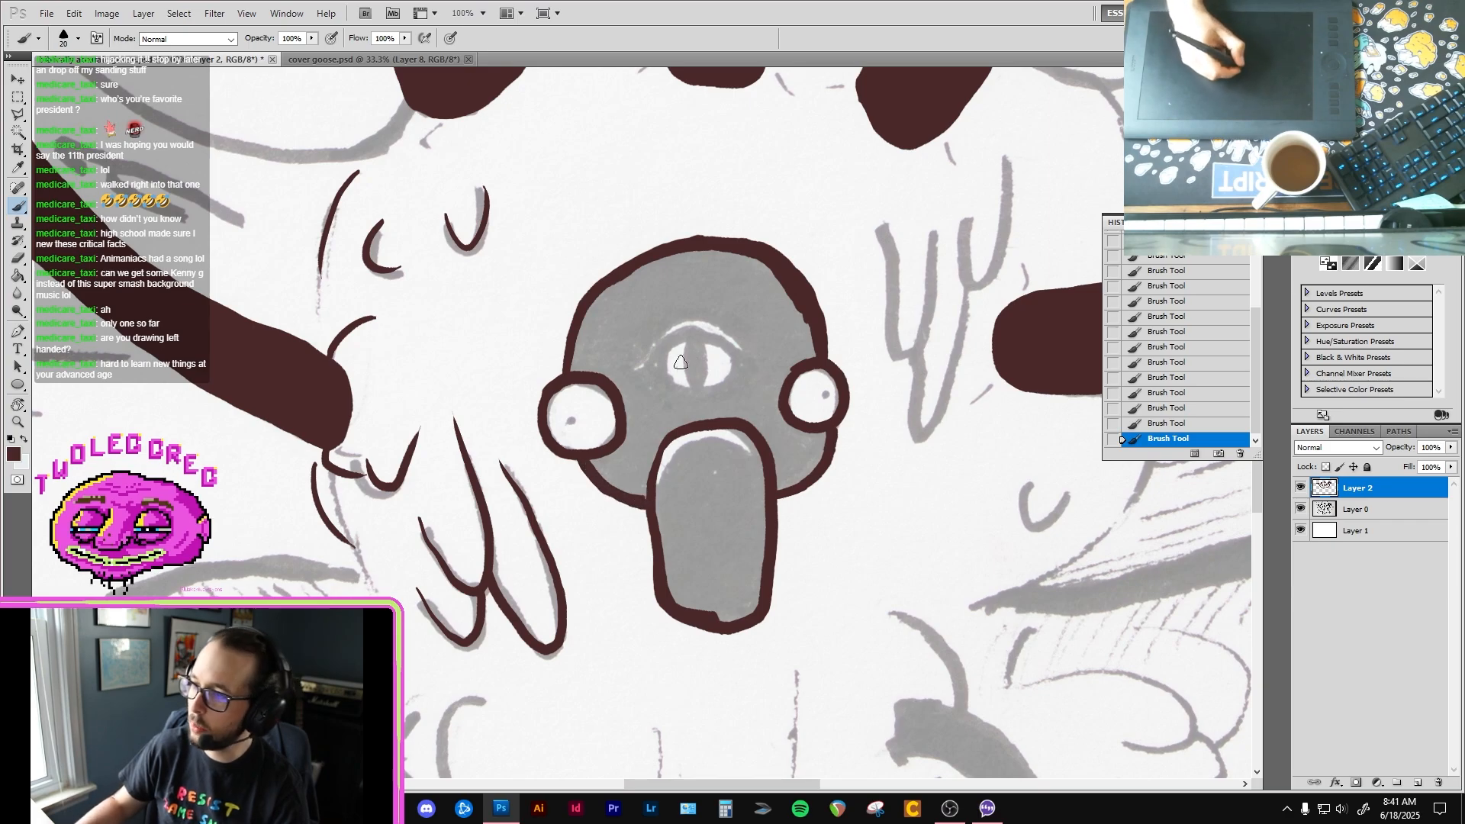
# Step: Ink the central third eye on the forehead with its outline, slit pupil and arched upper eyelid line
pyautogui.moveTo(638, 373)
pyautogui.mouseDown()
pyautogui.moveTo(683, 341)
pyautogui.moveTo(741, 343)
pyautogui.mouseUp()
pyautogui.hotkey('ctrl', 'z')
pyautogui.moveTo(637, 371)
pyautogui.mouseDown()
pyautogui.moveTo(714, 336)
pyautogui.moveTo(765, 375)
pyautogui.mouseUp()
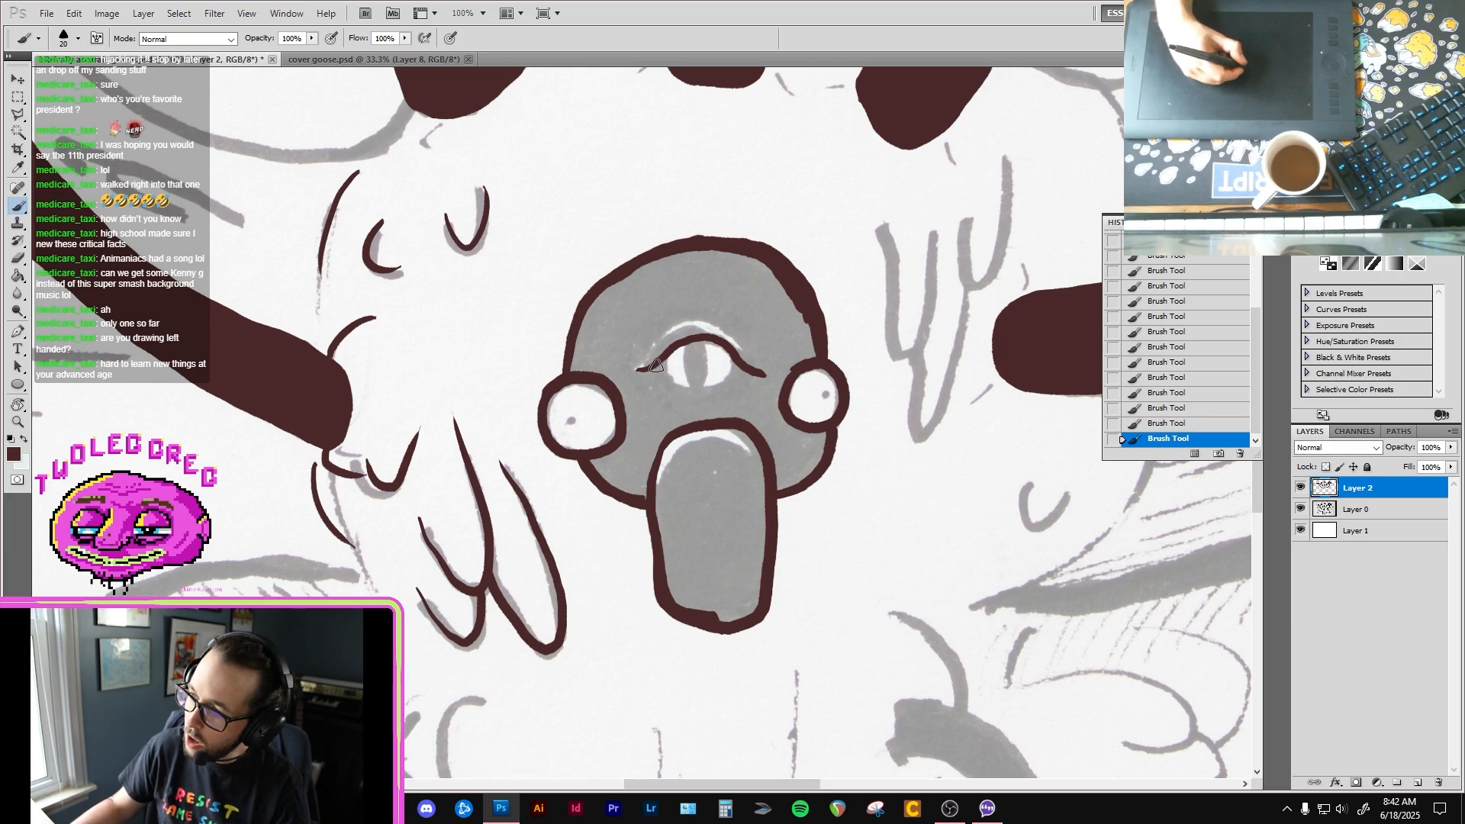
pyautogui.moveTo(655, 368)
pyautogui.mouseDown()
pyautogui.moveTo(696, 395)
pyautogui.moveTo(738, 368)
pyautogui.moveTo(683, 345)
pyautogui.moveTo(665, 360)
pyautogui.moveTo(694, 357)
pyautogui.moveTo(689, 342)
pyautogui.moveTo(692, 391)
pyautogui.moveTo(699, 338)
pyautogui.moveTo(693, 373)
pyautogui.mouseUp()
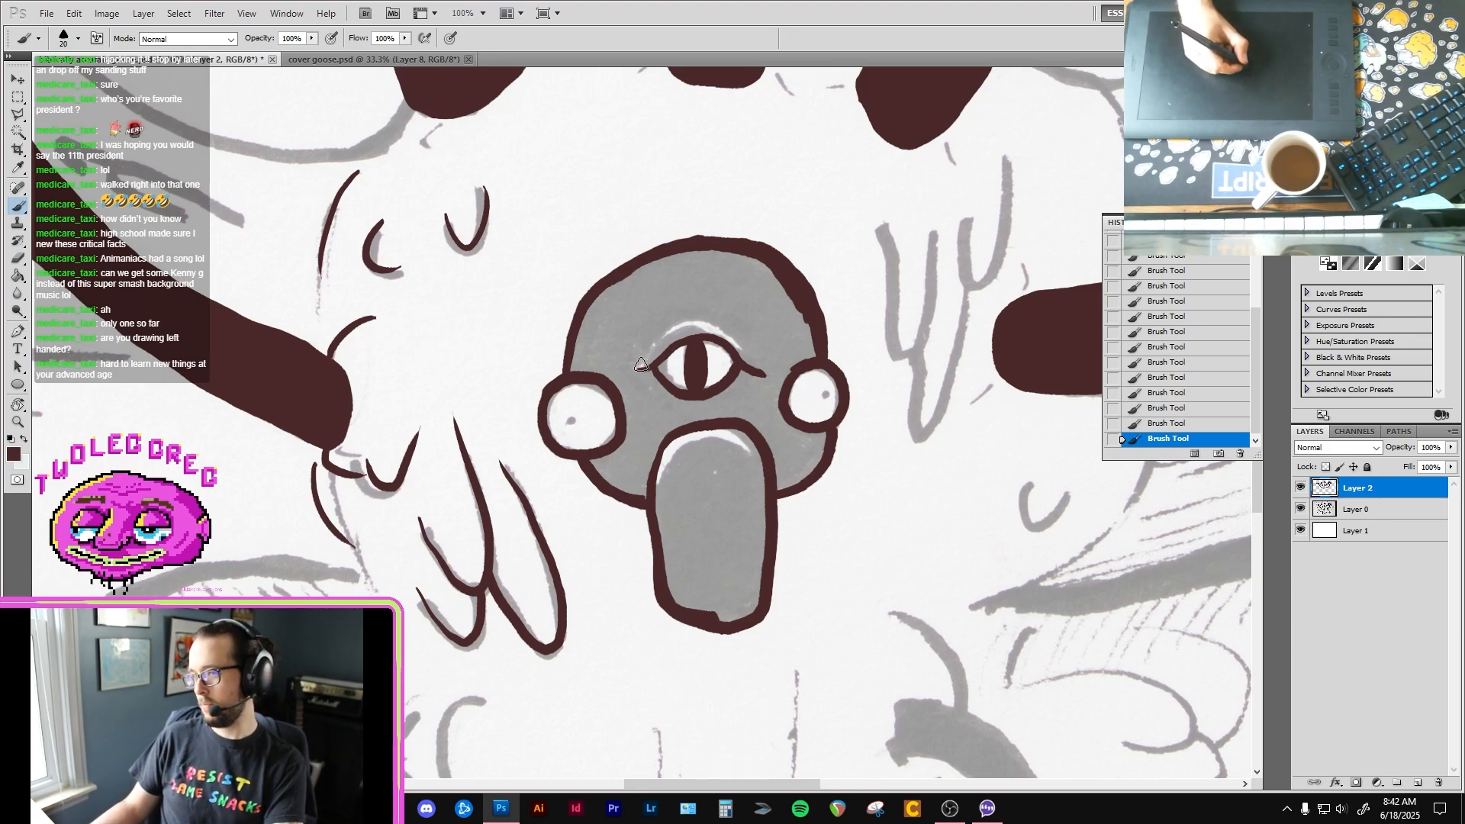
pyautogui.moveTo(636, 371)
pyautogui.mouseDown()
pyautogui.moveTo(690, 321)
pyautogui.moveTo(723, 327)
pyautogui.moveTo(771, 374)
pyautogui.mouseUp()
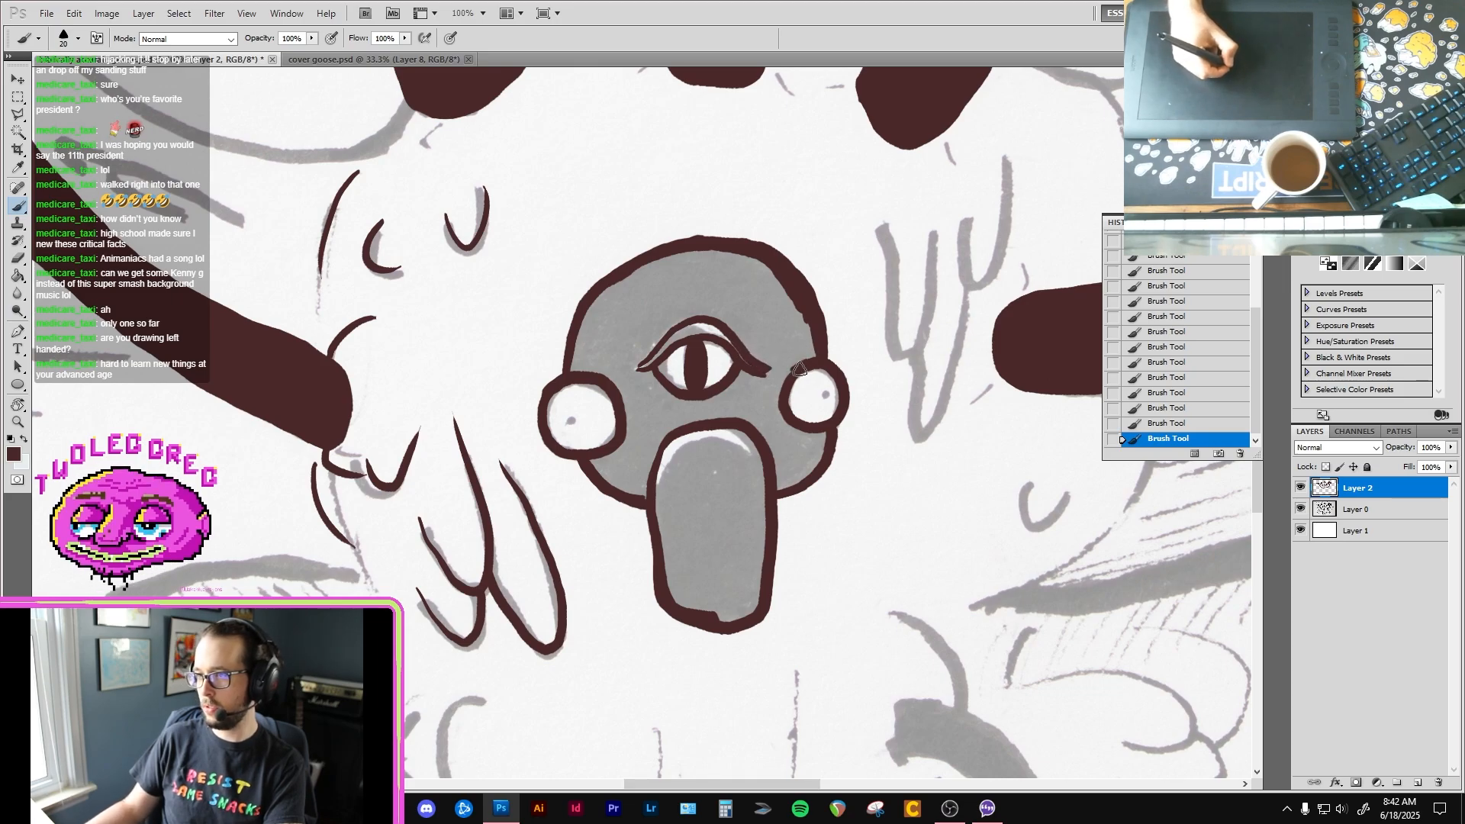
# Step: Erase the uneven inner edge of the central head's outline above the smaller side eye and touch up that eye's ring
pyautogui.press('e')
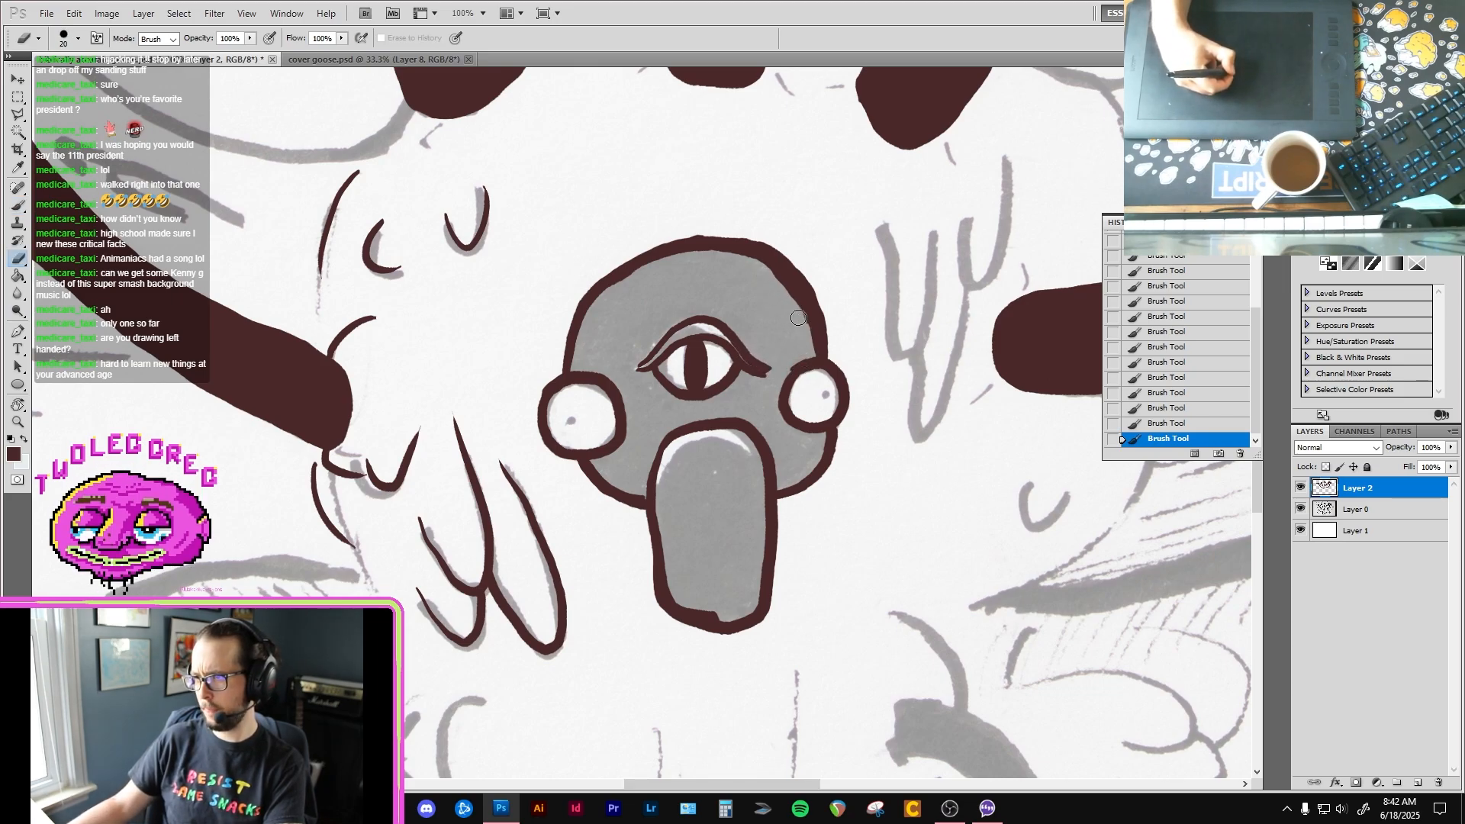
pyautogui.moveTo(763, 277); pyautogui.dragTo(805, 334)
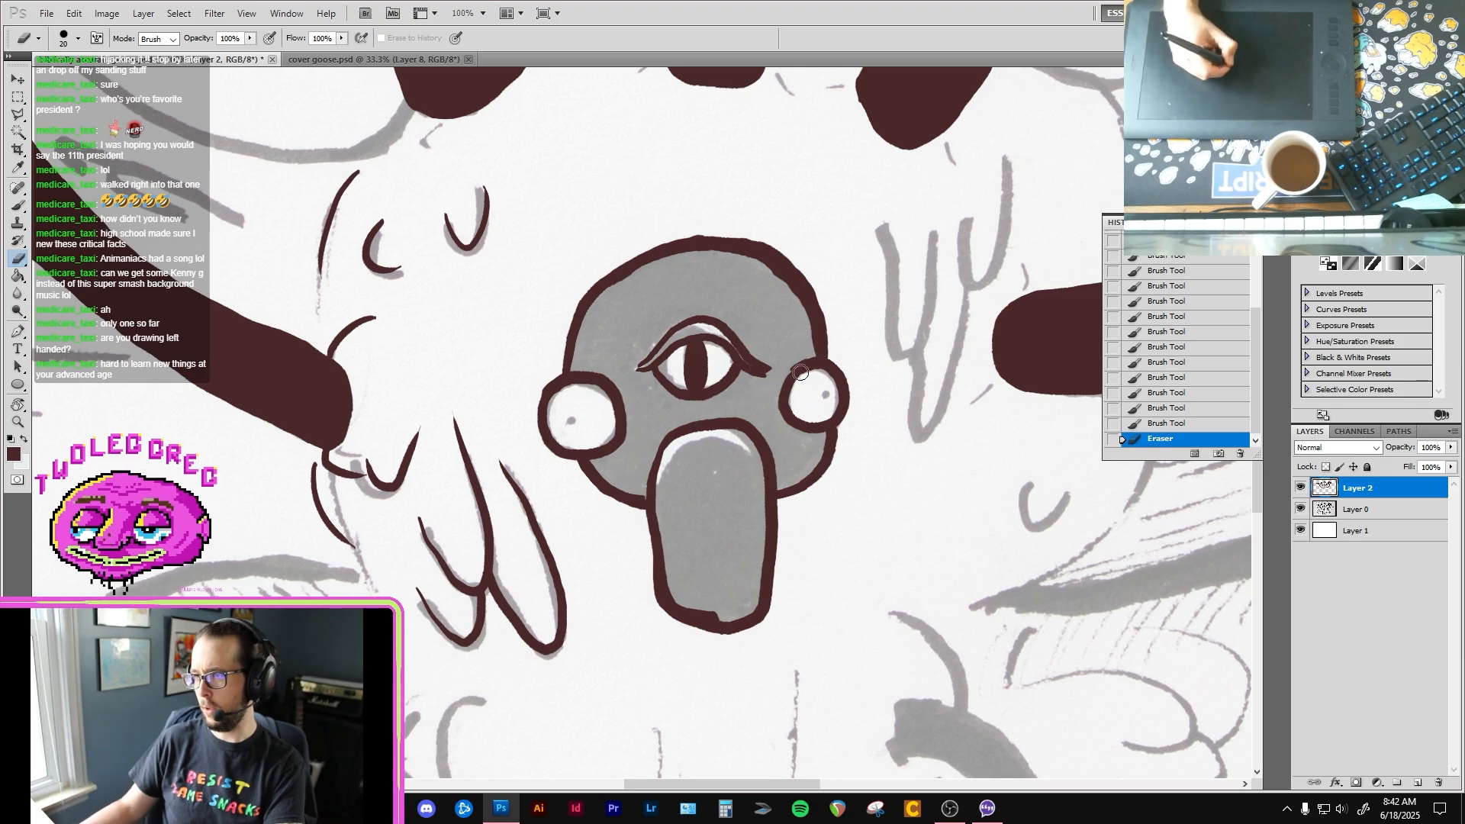
pyautogui.press('b')
pyautogui.moveTo(785, 396); pyautogui.dragTo(786, 385)
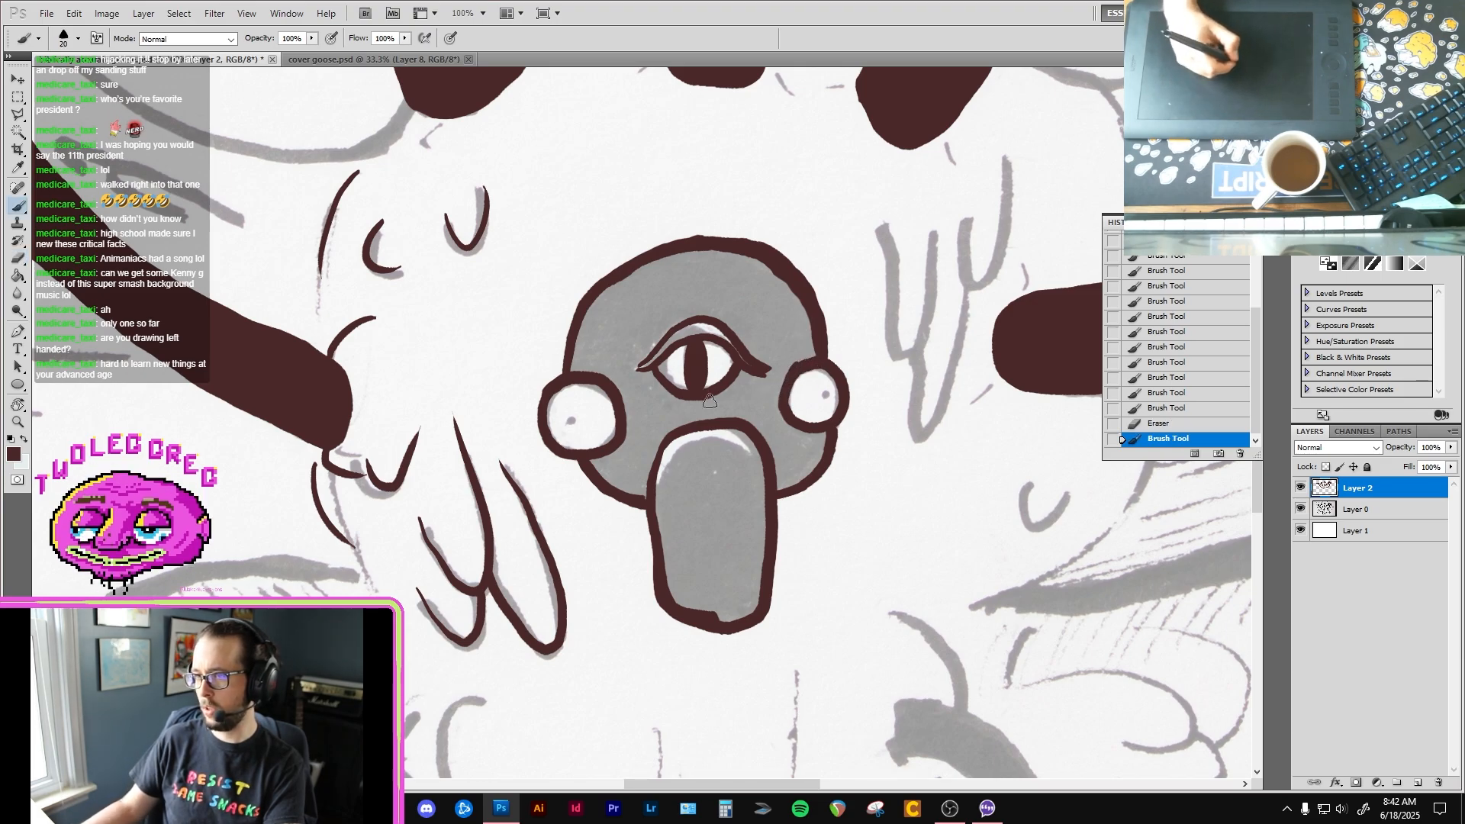
# Step: Trim the outer edge of the central head's crown and add a dark brown stroke beside the third eye's upper eyelid
pyautogui.press('e')
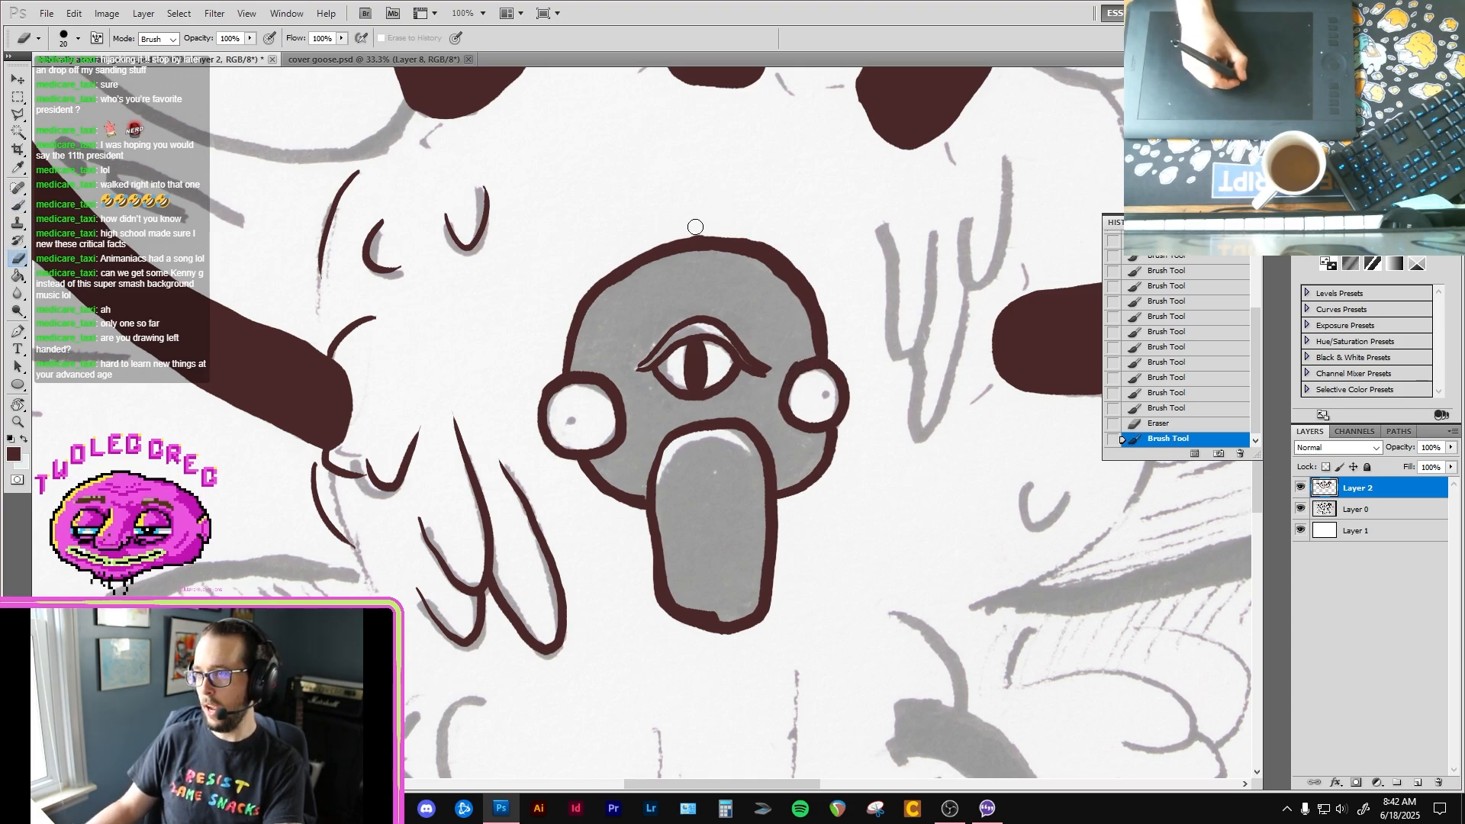
pyautogui.moveTo(692, 226)
pyautogui.mouseDown()
pyautogui.moveTo(775, 232)
pyautogui.moveTo(807, 255)
pyautogui.mouseUp()
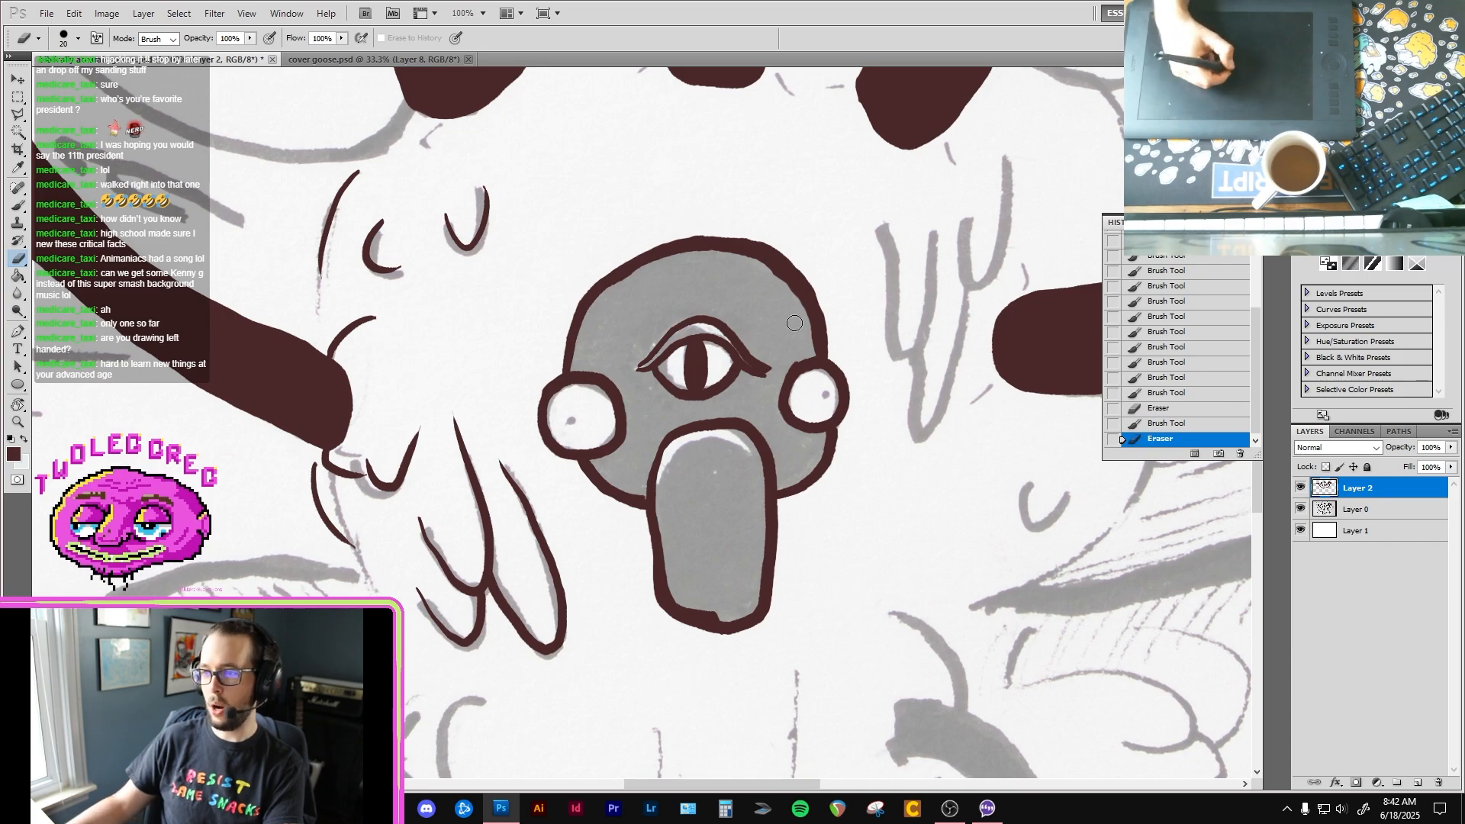
pyautogui.press('b')
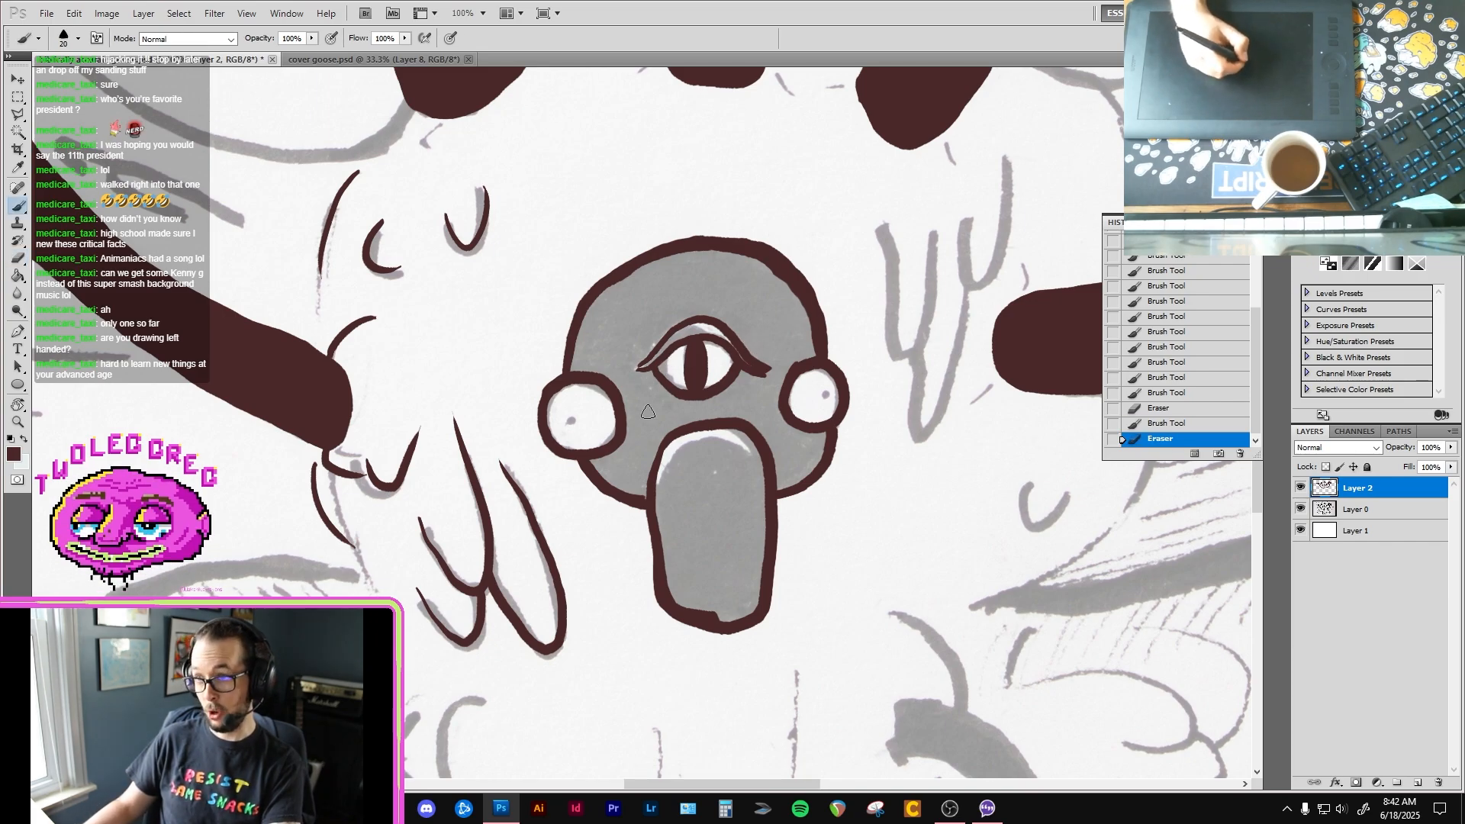
pyautogui.moveTo(630, 367); pyautogui.dragTo(677, 309)
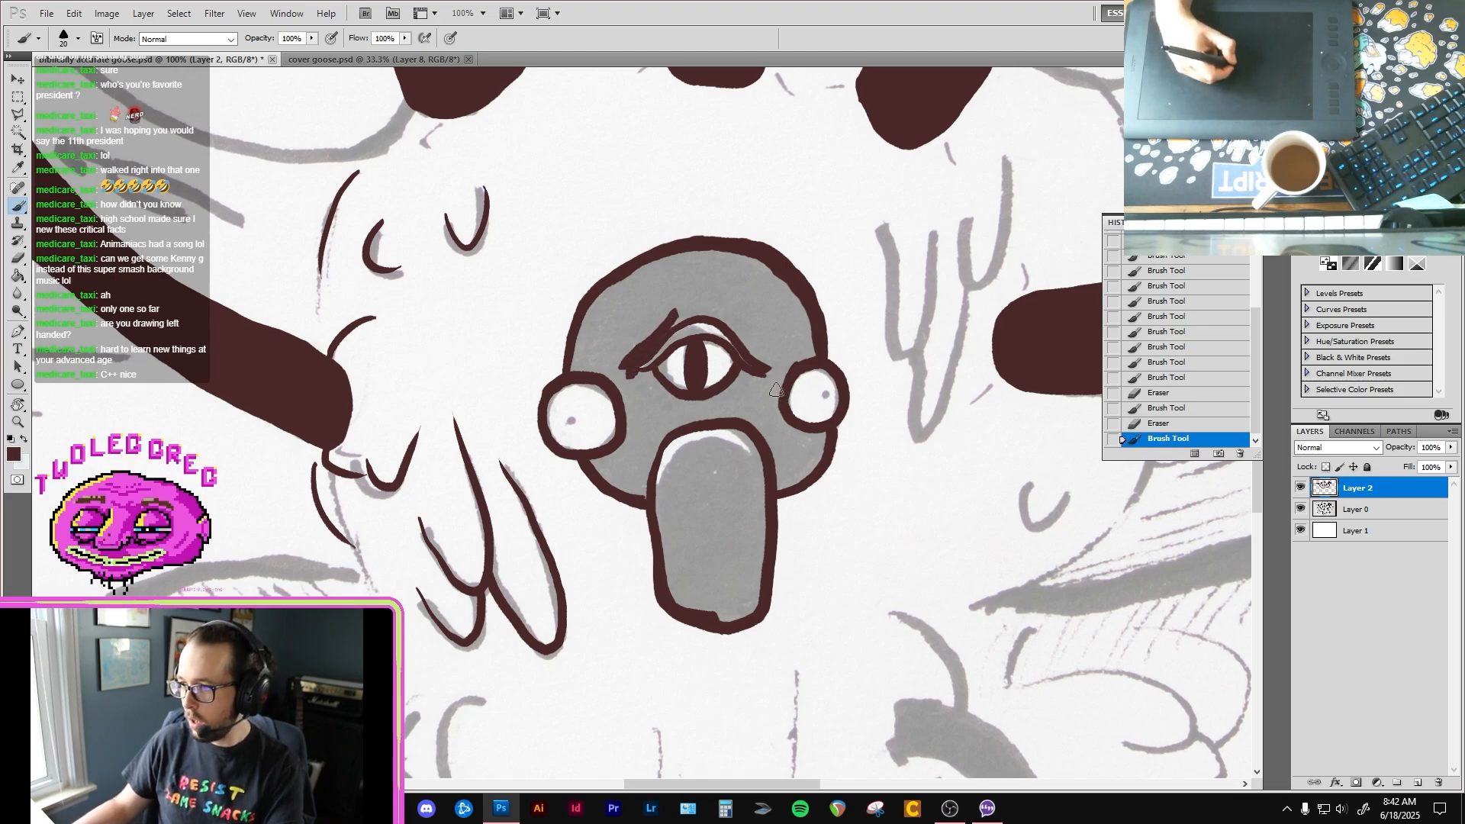
# Step: Fill the grey area of the central goose head with dark brown using the Paint Bucket
pyautogui.press('f')
pyautogui.press('g')
pyautogui.click(727, 383)
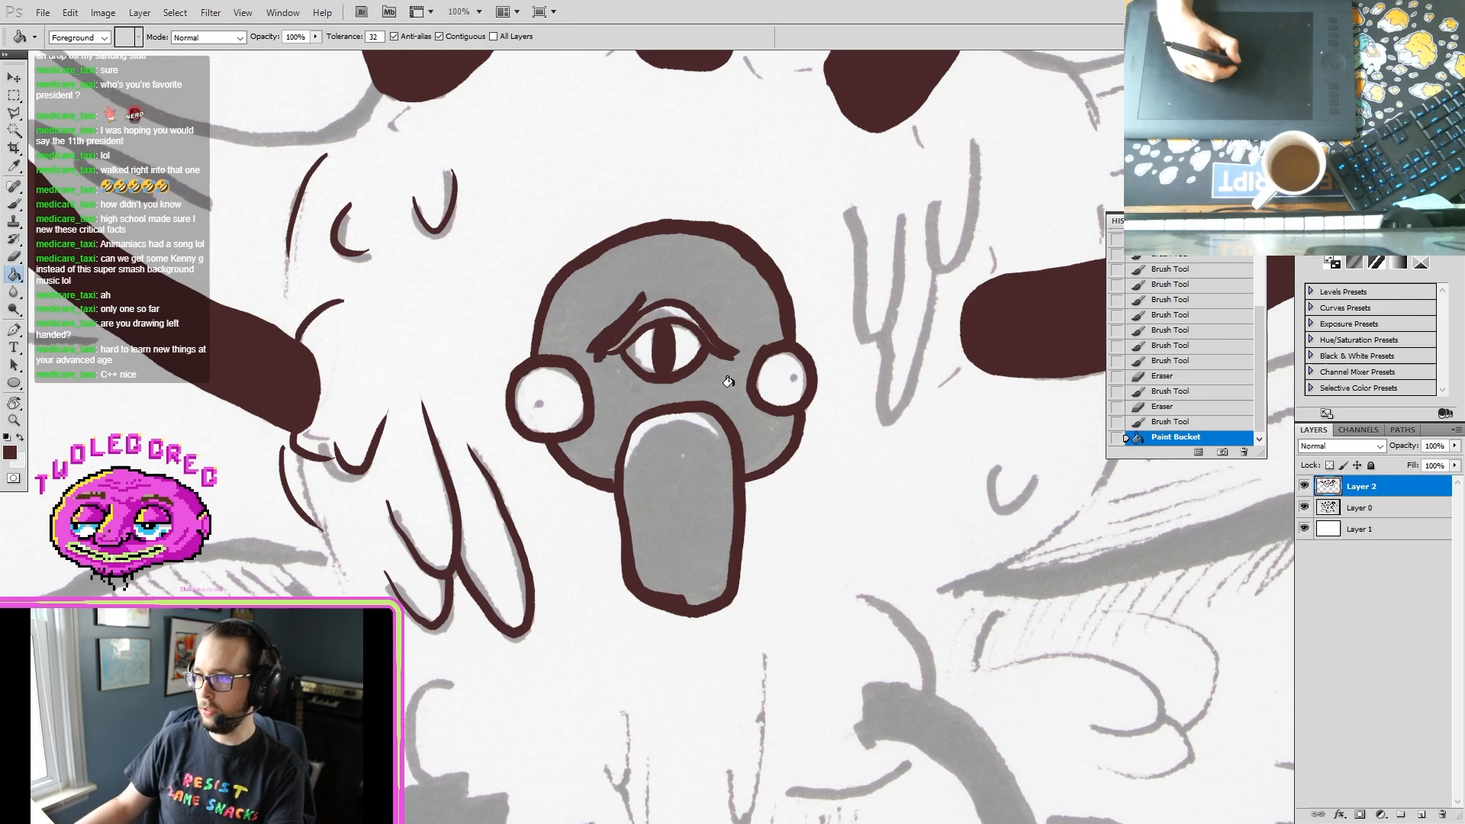
pyautogui.press('f')
pyautogui.press('f')
# Step: Brush over the thin gap lines left by the fill along the head's edge, around the third eye and above the beak
pyautogui.press('b')
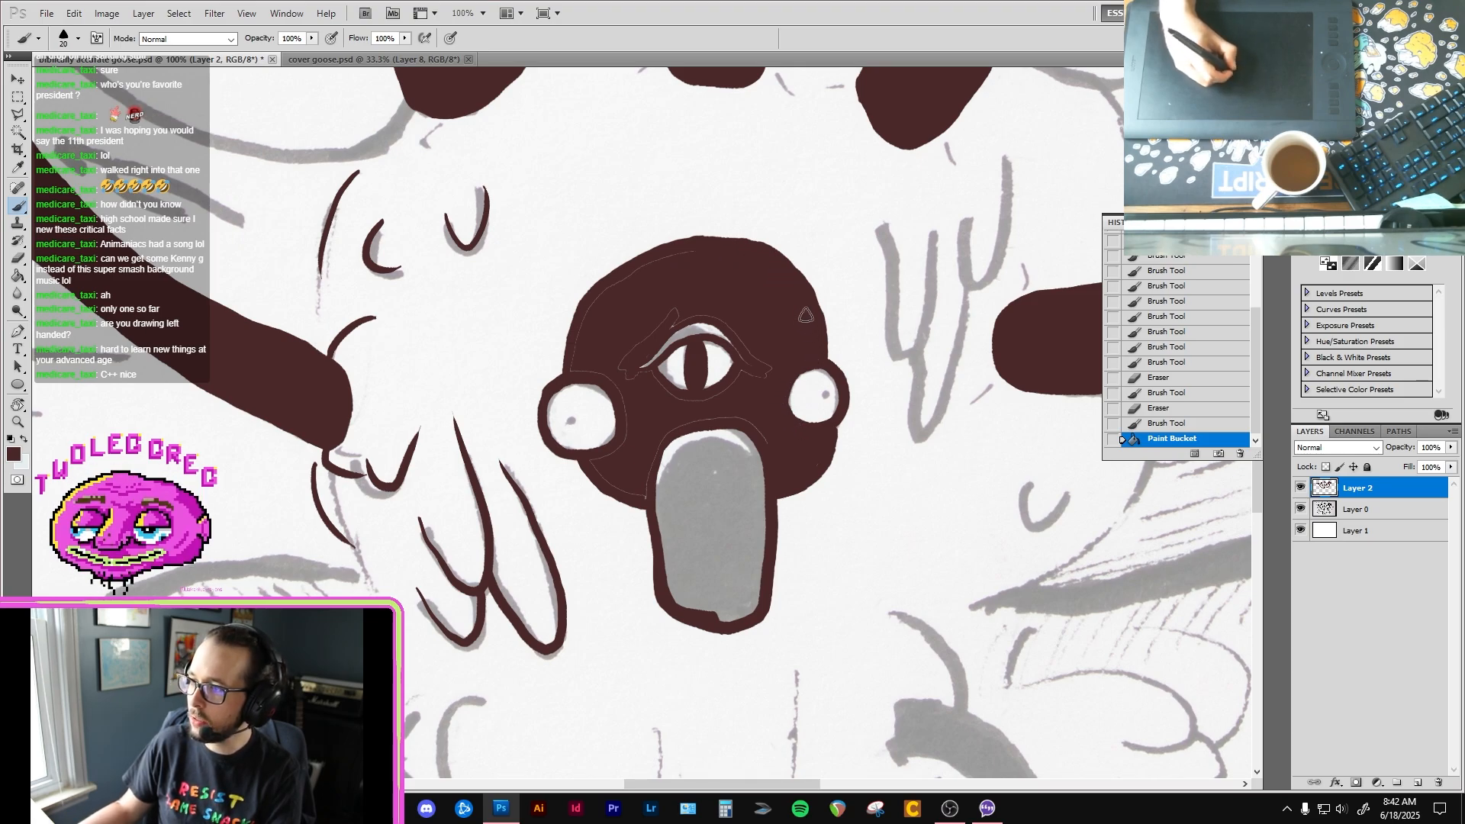
pyautogui.moveTo(805, 315); pyautogui.dragTo(798, 359)
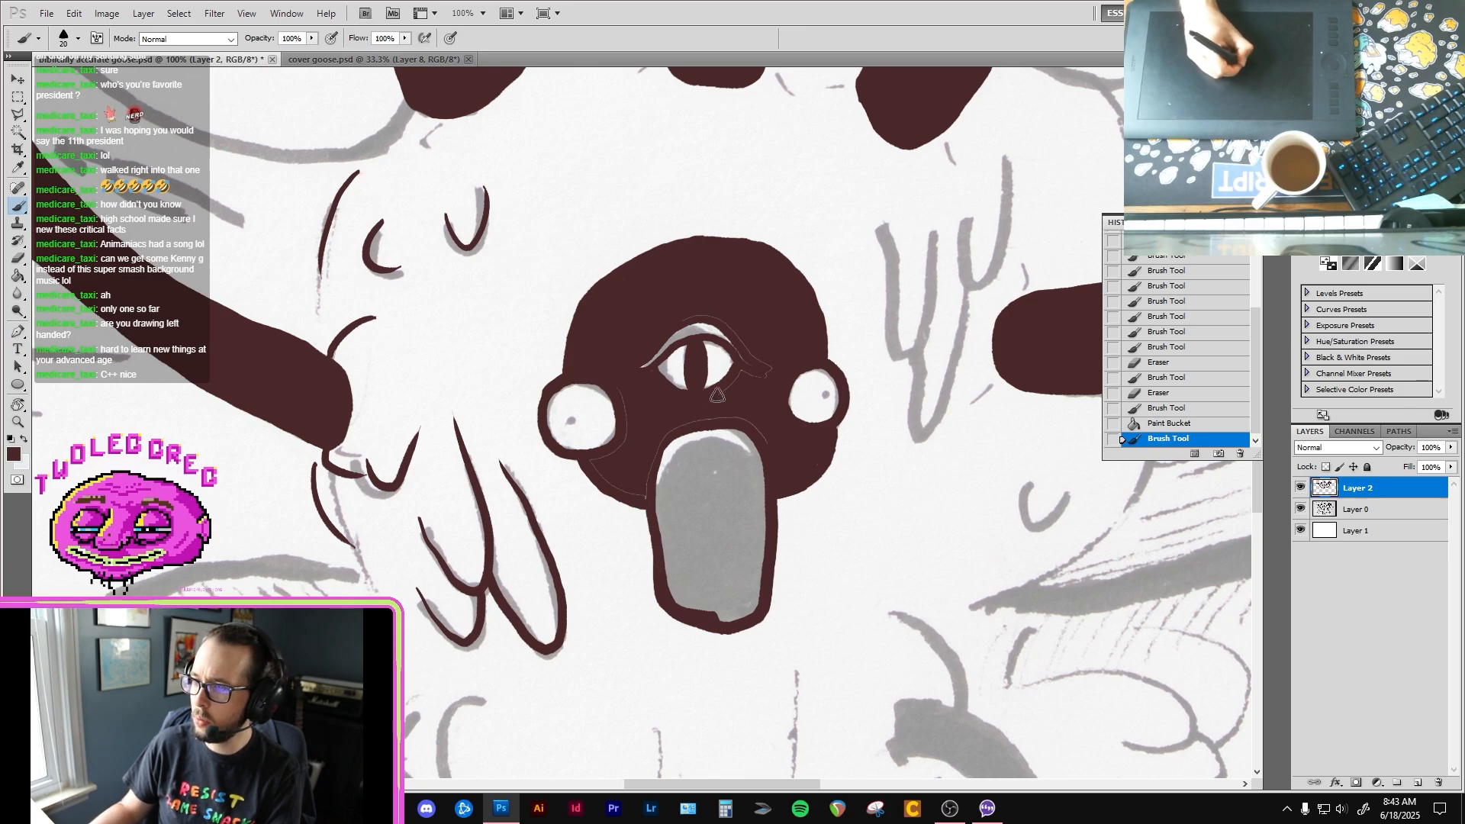
pyautogui.moveTo(759, 356); pyautogui.dragTo(740, 325)
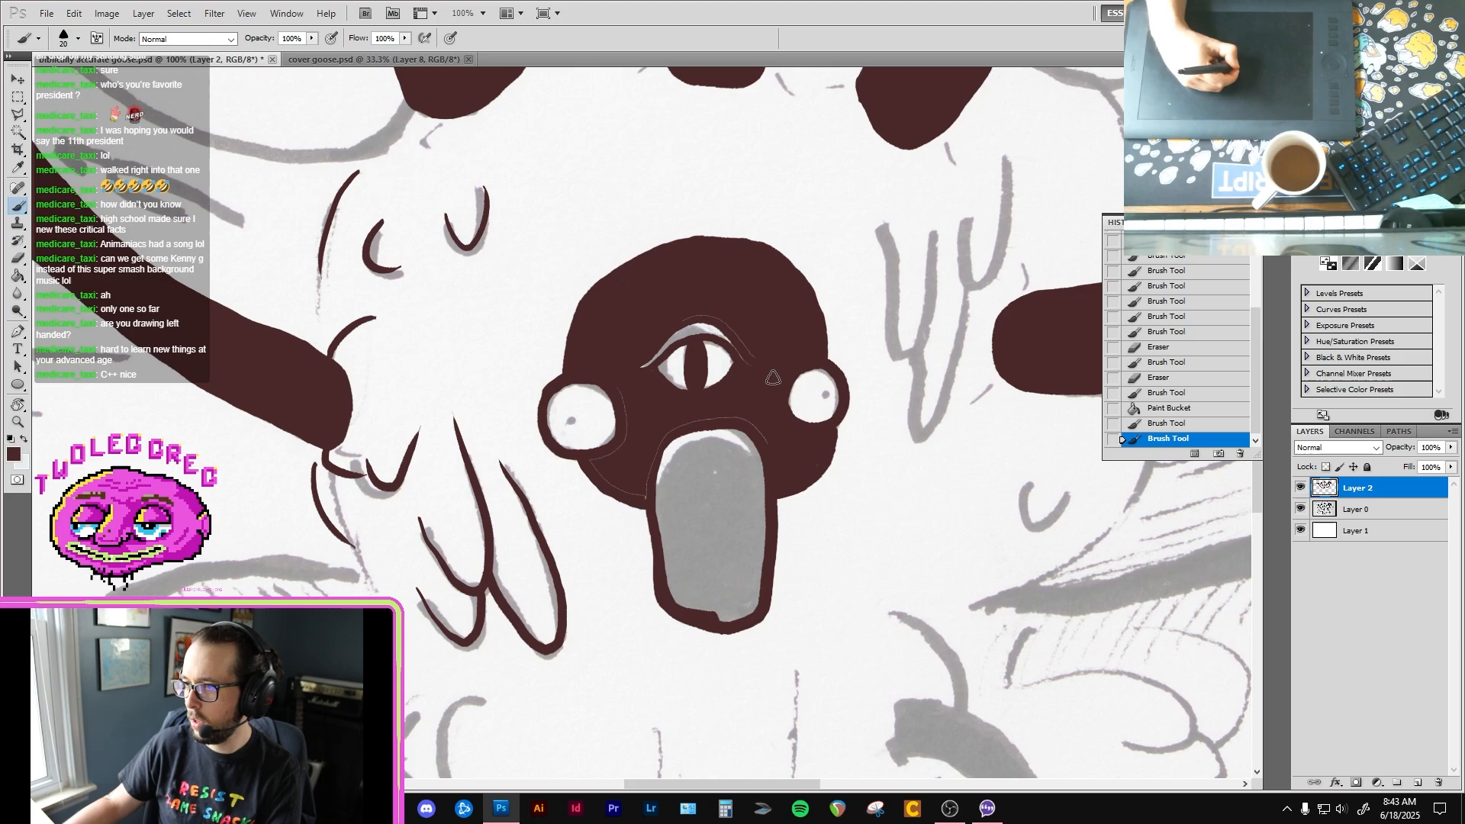
pyautogui.moveTo(772, 377)
pyautogui.mouseDown()
pyautogui.moveTo(735, 322)
pyautogui.moveTo(666, 328)
pyautogui.mouseUp()
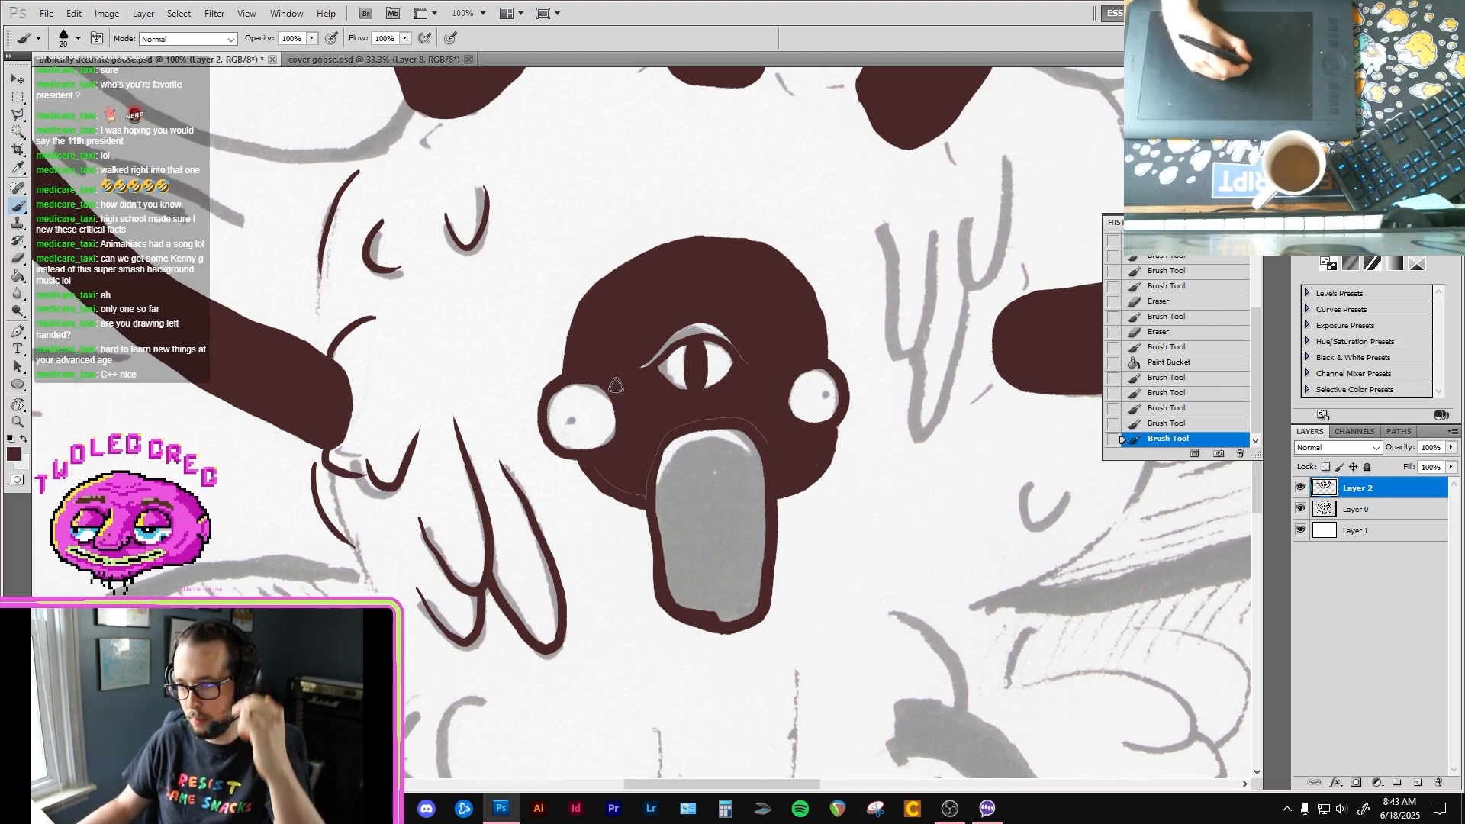
pyautogui.moveTo(615, 383)
pyautogui.mouseDown()
pyautogui.moveTo(714, 413)
pyautogui.moveTo(593, 468)
pyautogui.moveTo(647, 496)
pyautogui.moveTo(659, 440)
pyautogui.mouseUp()
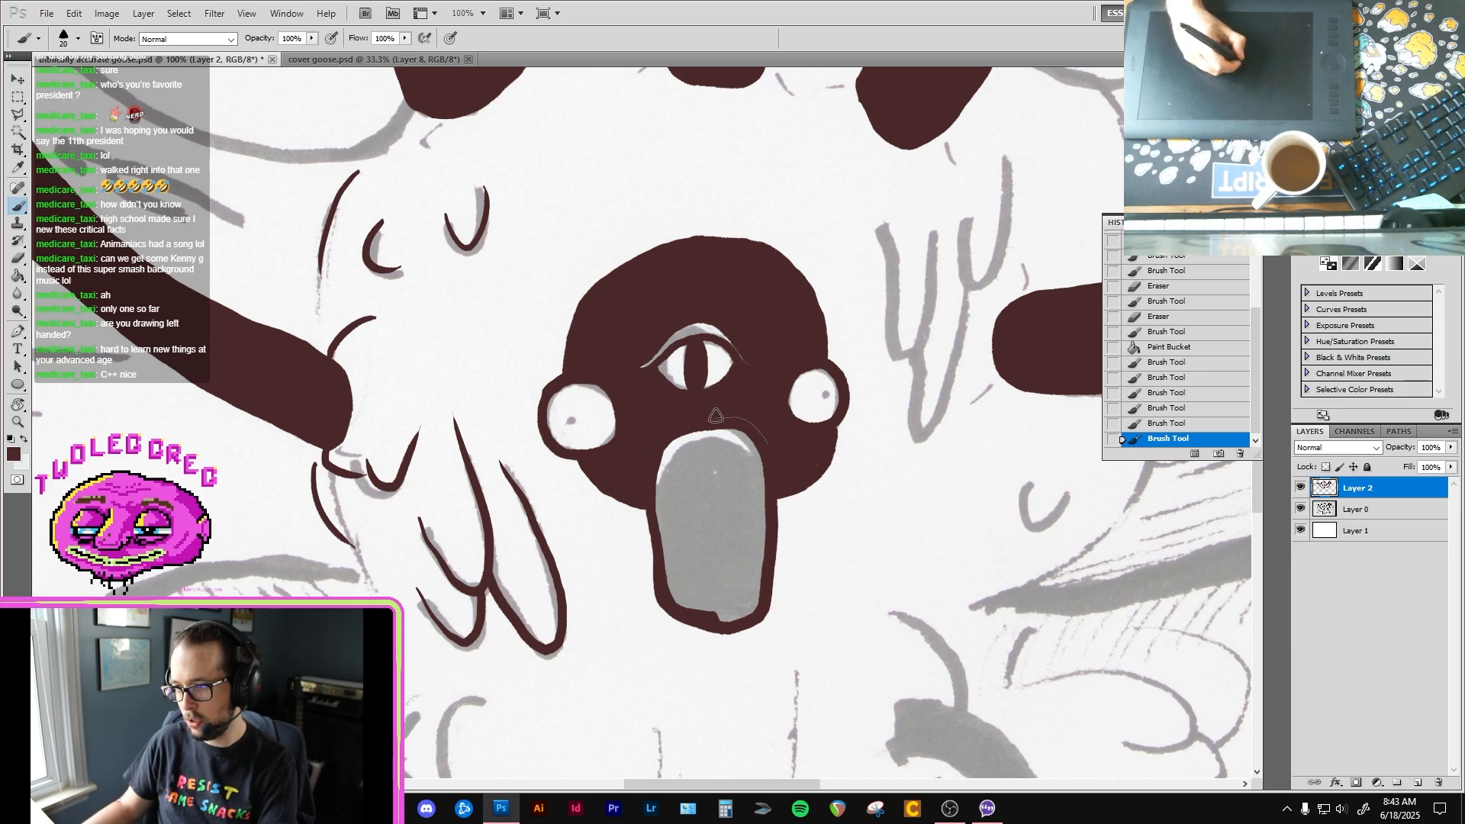
pyautogui.moveTo(755, 431)
pyautogui.mouseDown()
pyautogui.moveTo(767, 458)
pyautogui.moveTo(828, 448)
pyautogui.moveTo(824, 469)
pyautogui.mouseUp()
# Step: Clean up the head's contour around the smaller side eye and paint dark brown dot pupils in both side eyes
pyautogui.press('e')
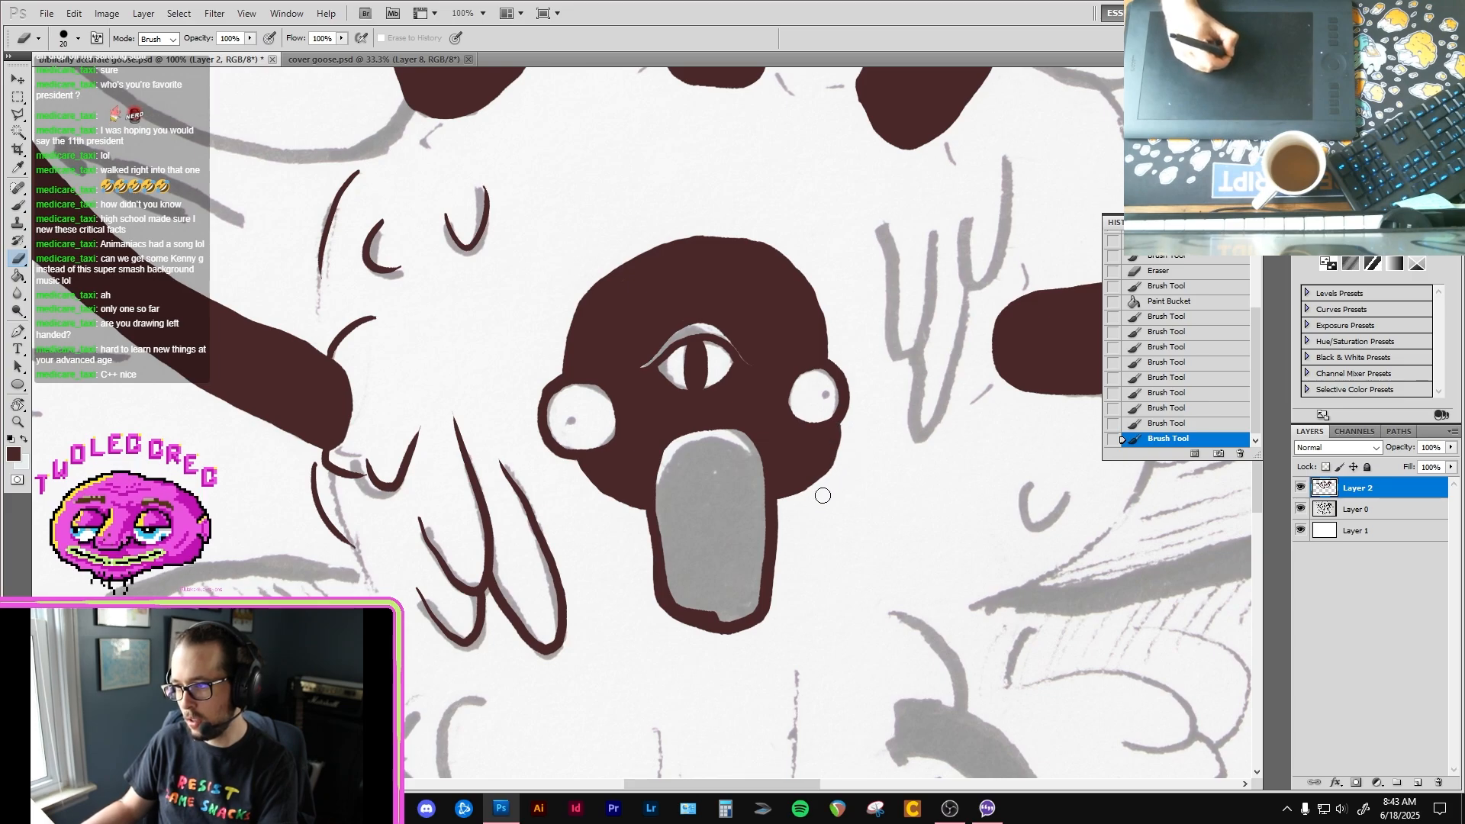
pyautogui.moveTo(834, 477); pyautogui.dragTo(850, 434)
pyautogui.press('b')
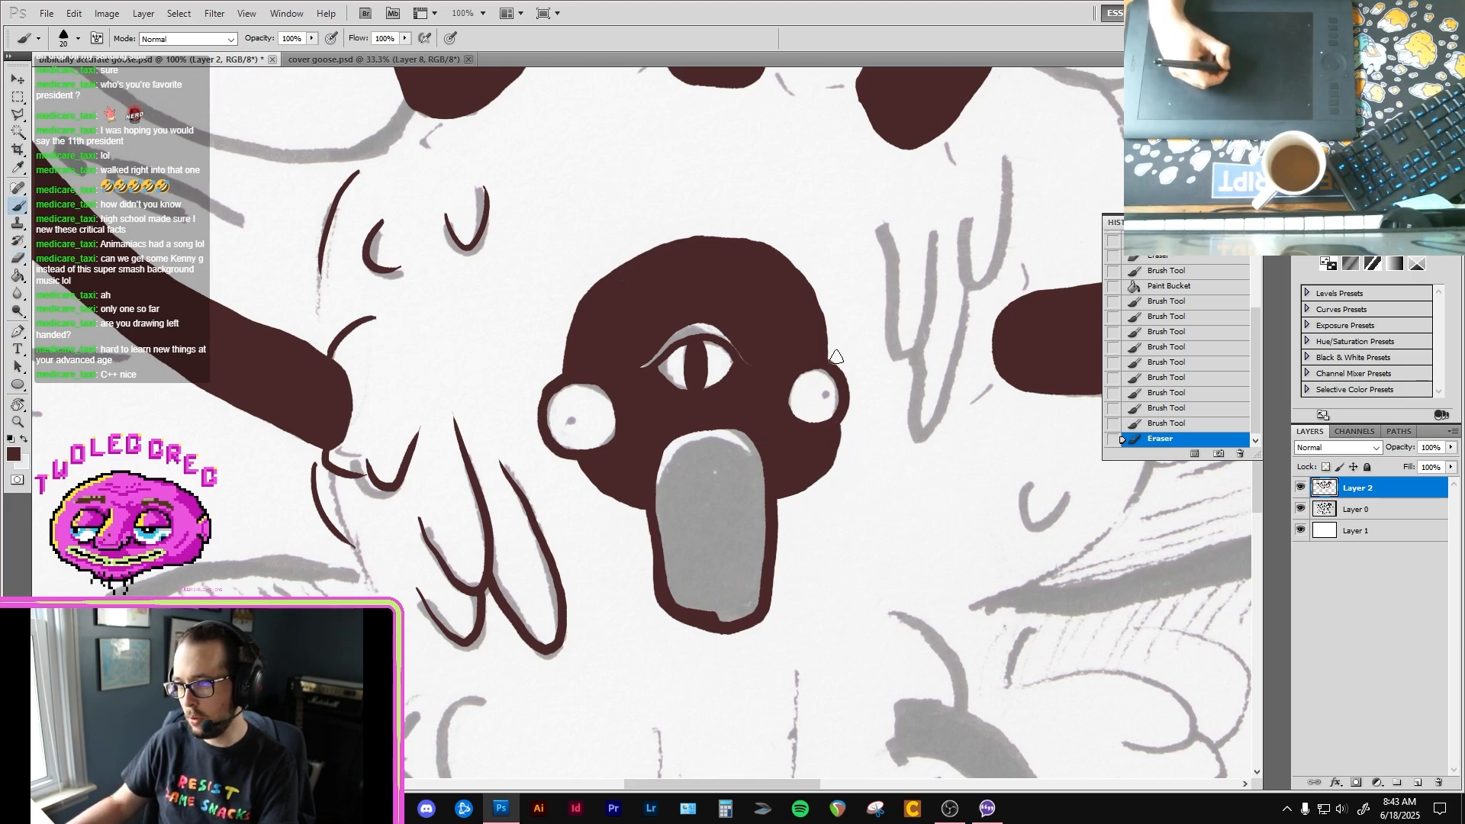
pyautogui.moveTo(826, 358); pyautogui.dragTo(836, 405)
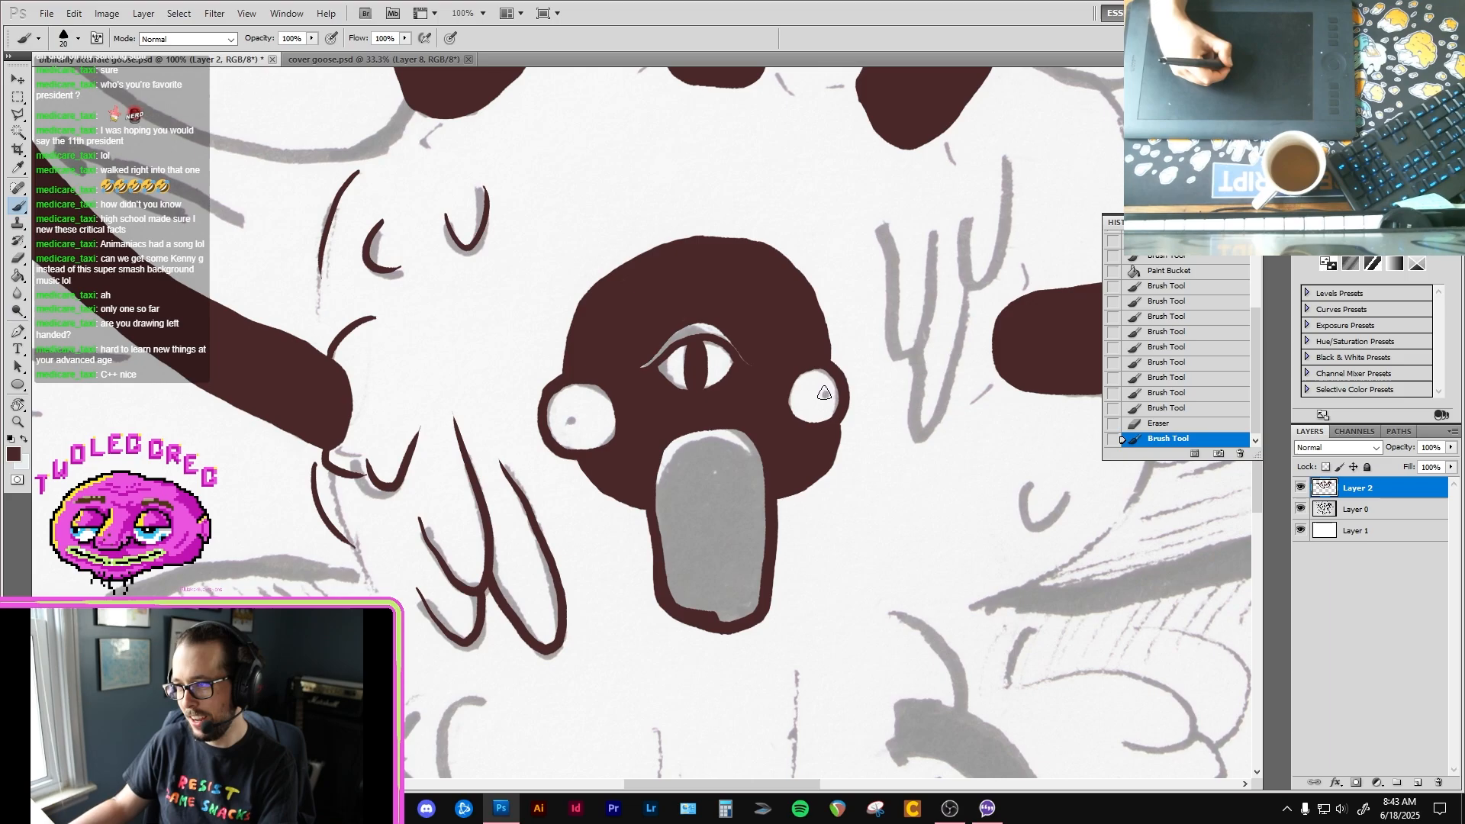
pyautogui.click(570, 420)
pyautogui.click(568, 420)
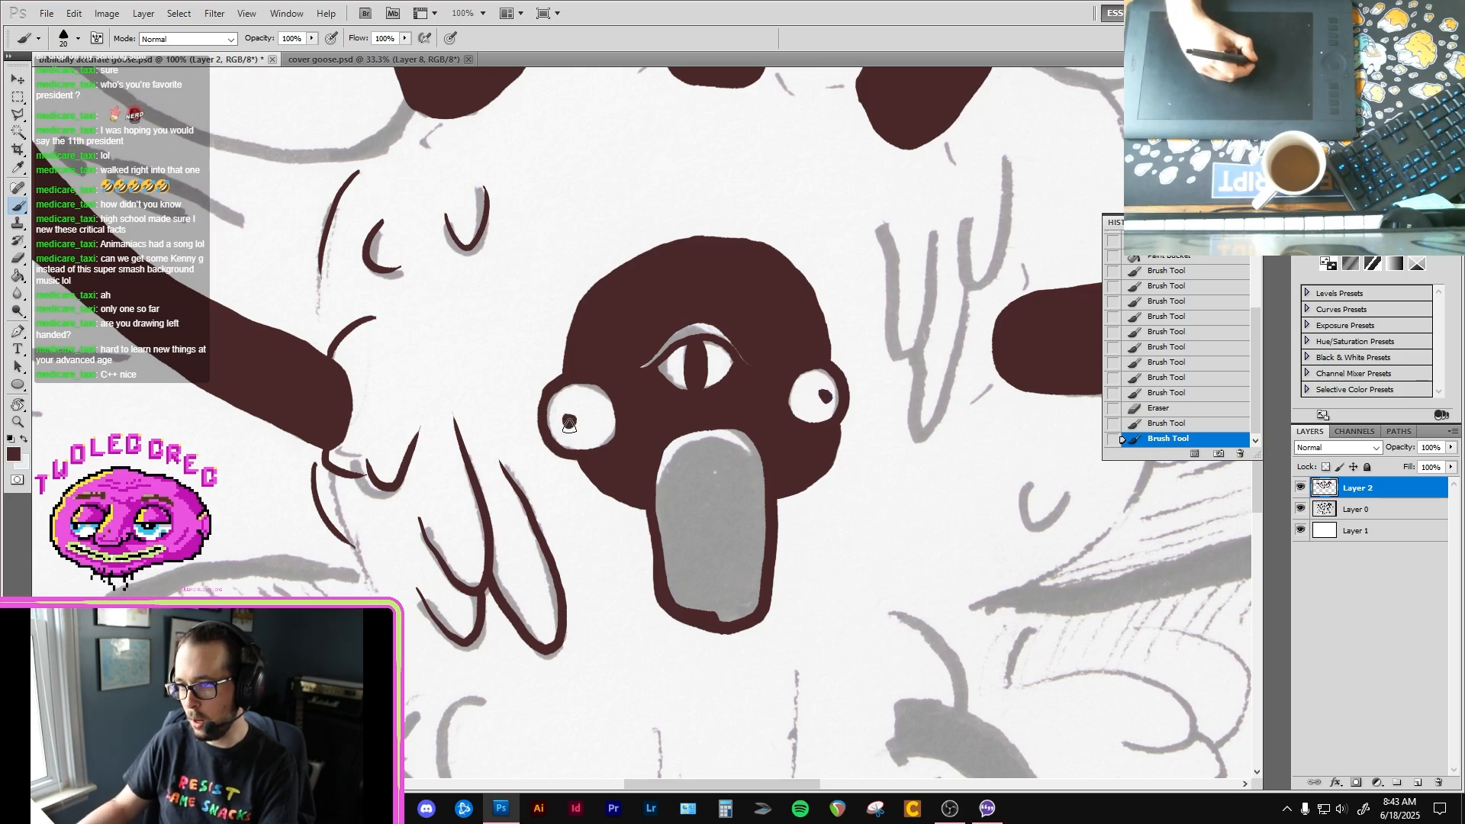
# Step: Fill the central goose's beak with dark brown and paint over the leftover gap line near its tip
pyautogui.click(680, 519)
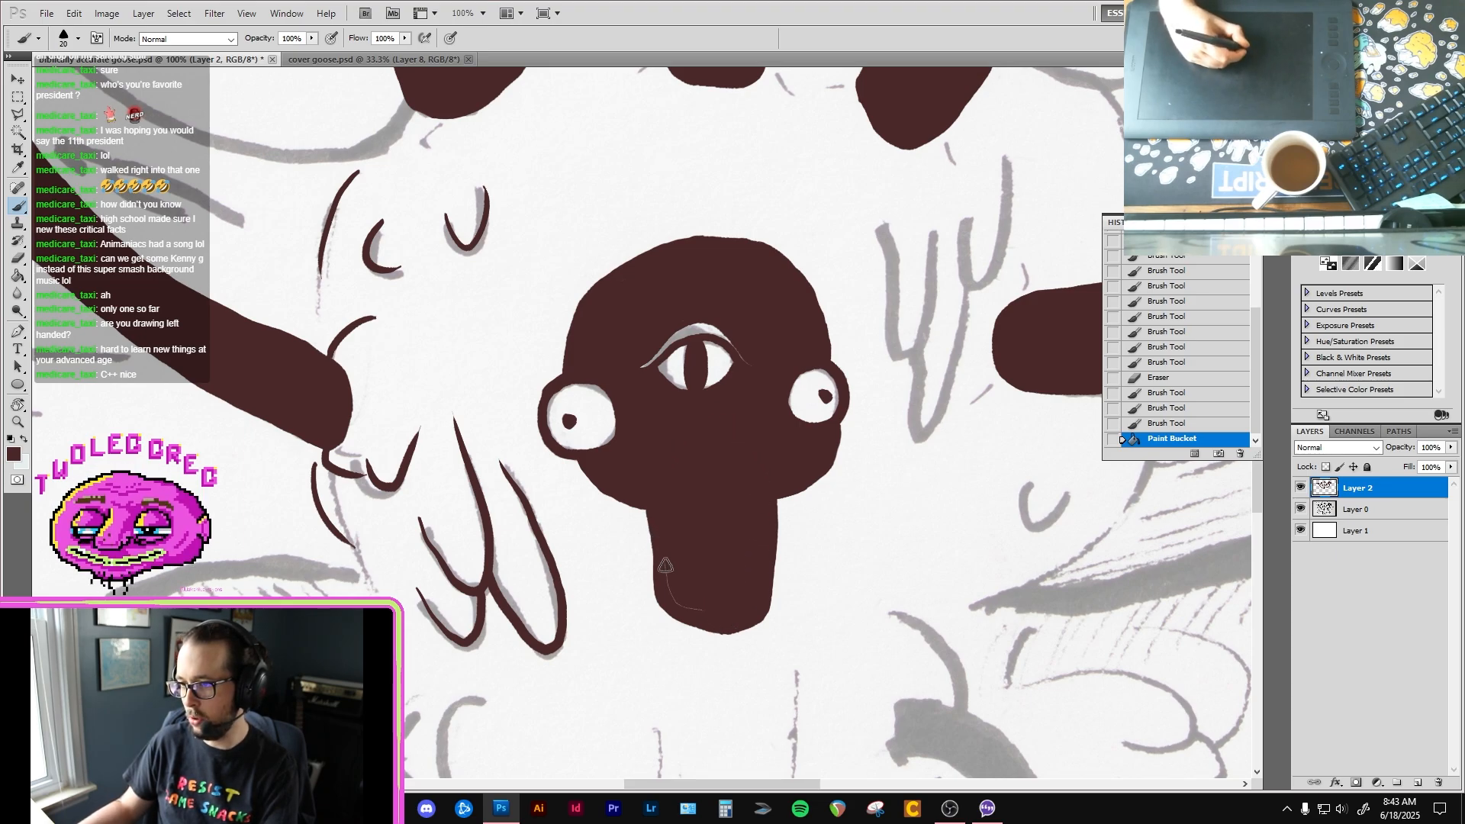
pyautogui.moveTo(679, 602); pyautogui.dragTo(713, 580)
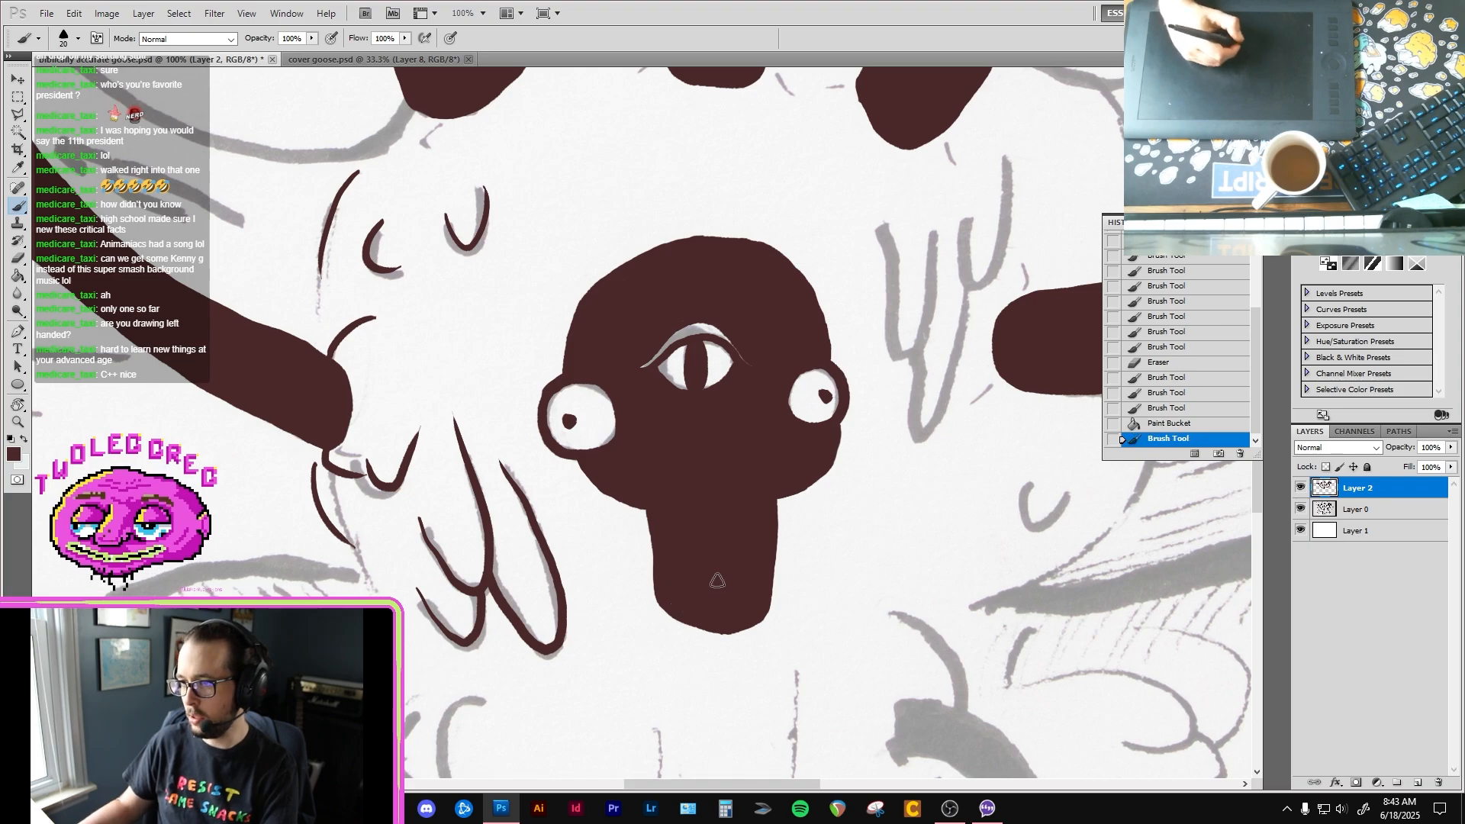
pyautogui.scroll(-2, 772, 484)
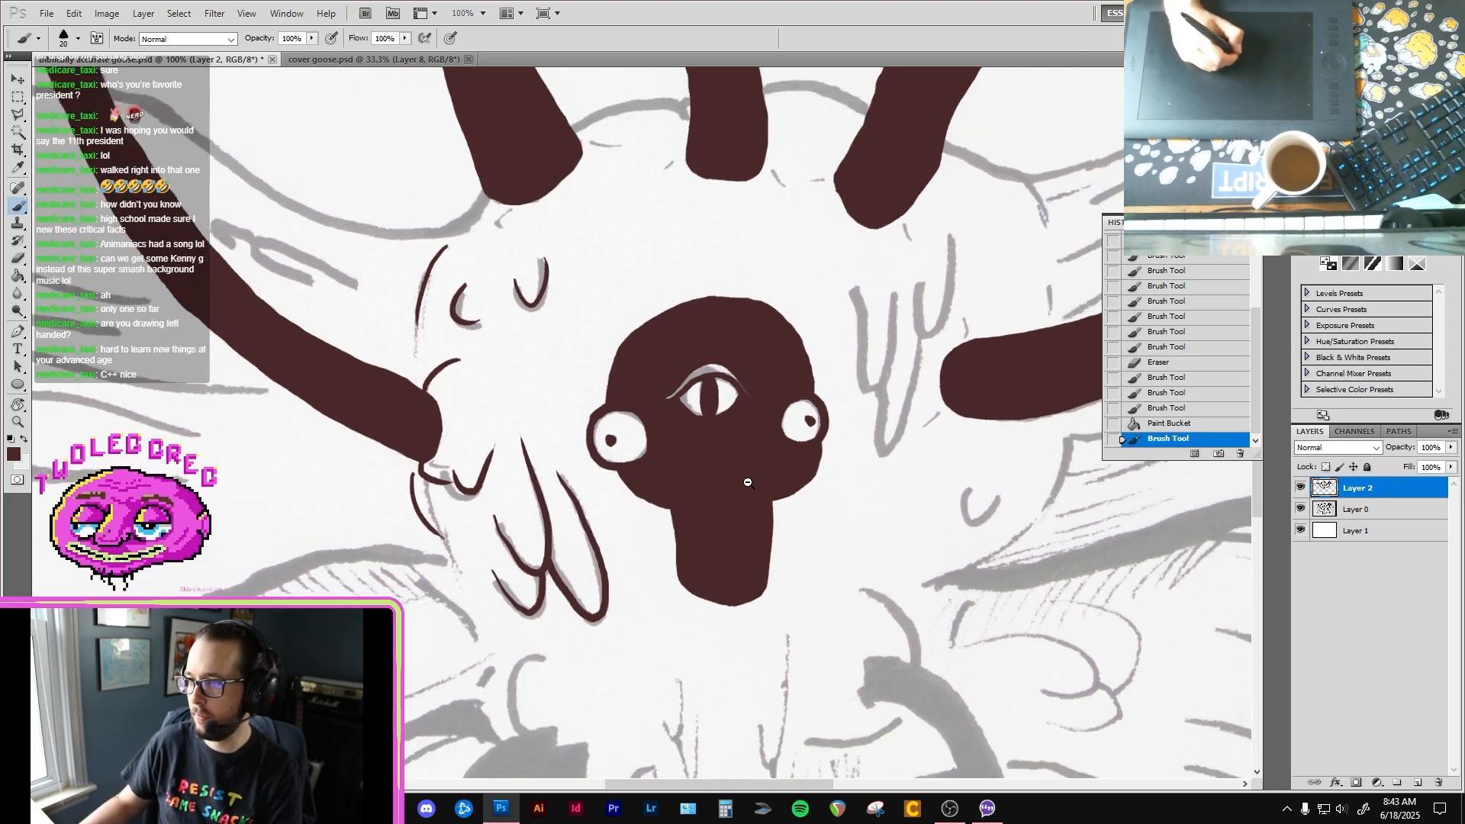
# Step: Erase a thin downturned arc across the base of the central beak with the eraser at size 10
pyautogui.scroll(2, 736, 487)
pyautogui.press('e')
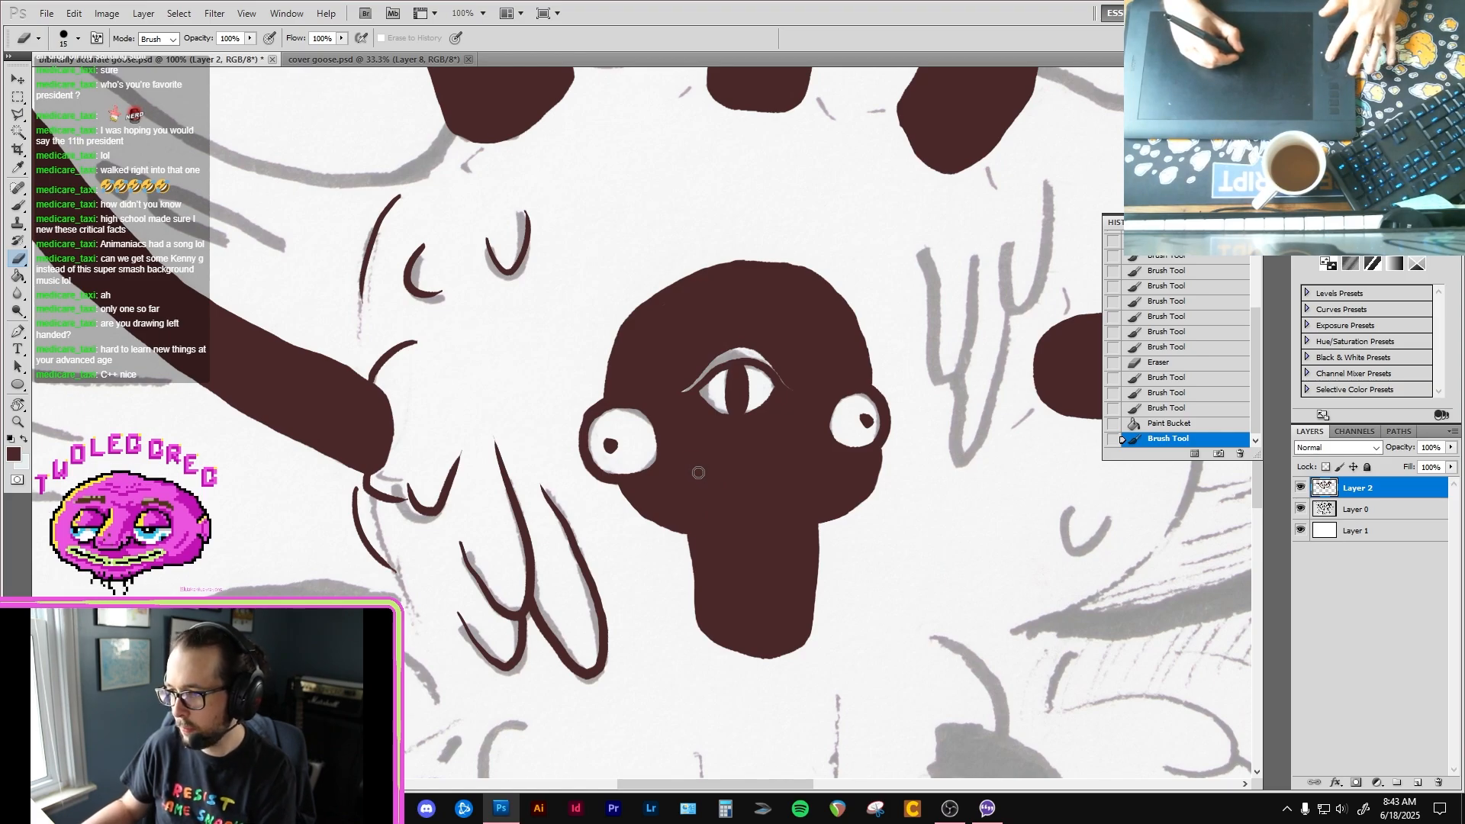
pyautogui.press('[')
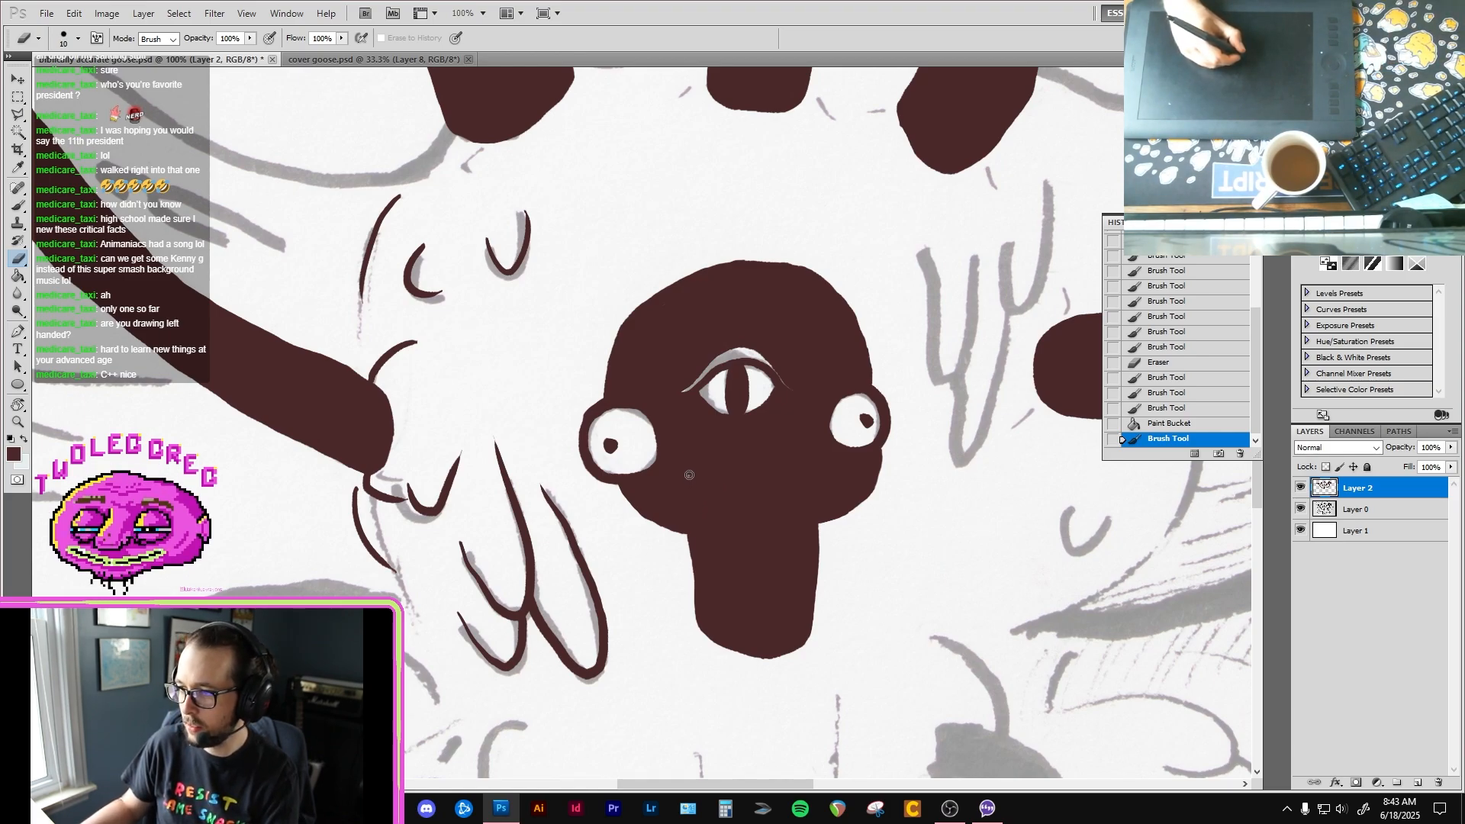
pyautogui.moveTo(696, 464)
pyautogui.mouseDown()
pyautogui.moveTo(752, 442)
pyautogui.moveTo(807, 474)
pyautogui.mouseUp()
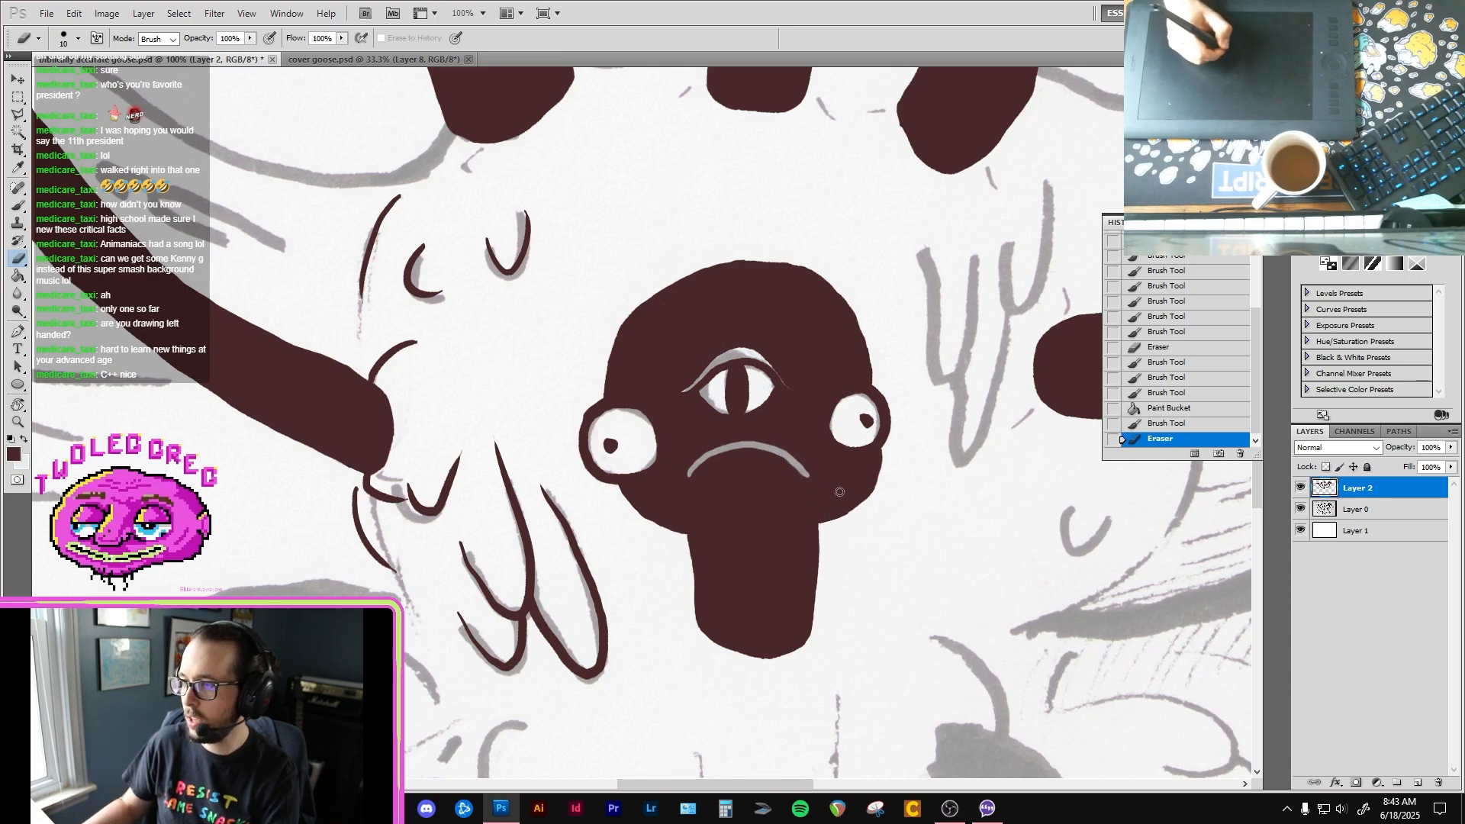
# Step: On a new layer below Layer 2, paint the central face's three eyes, eyelid line and beak arc pale blue with a size 35 brush
pyautogui.press('b')
pyautogui.press('x')
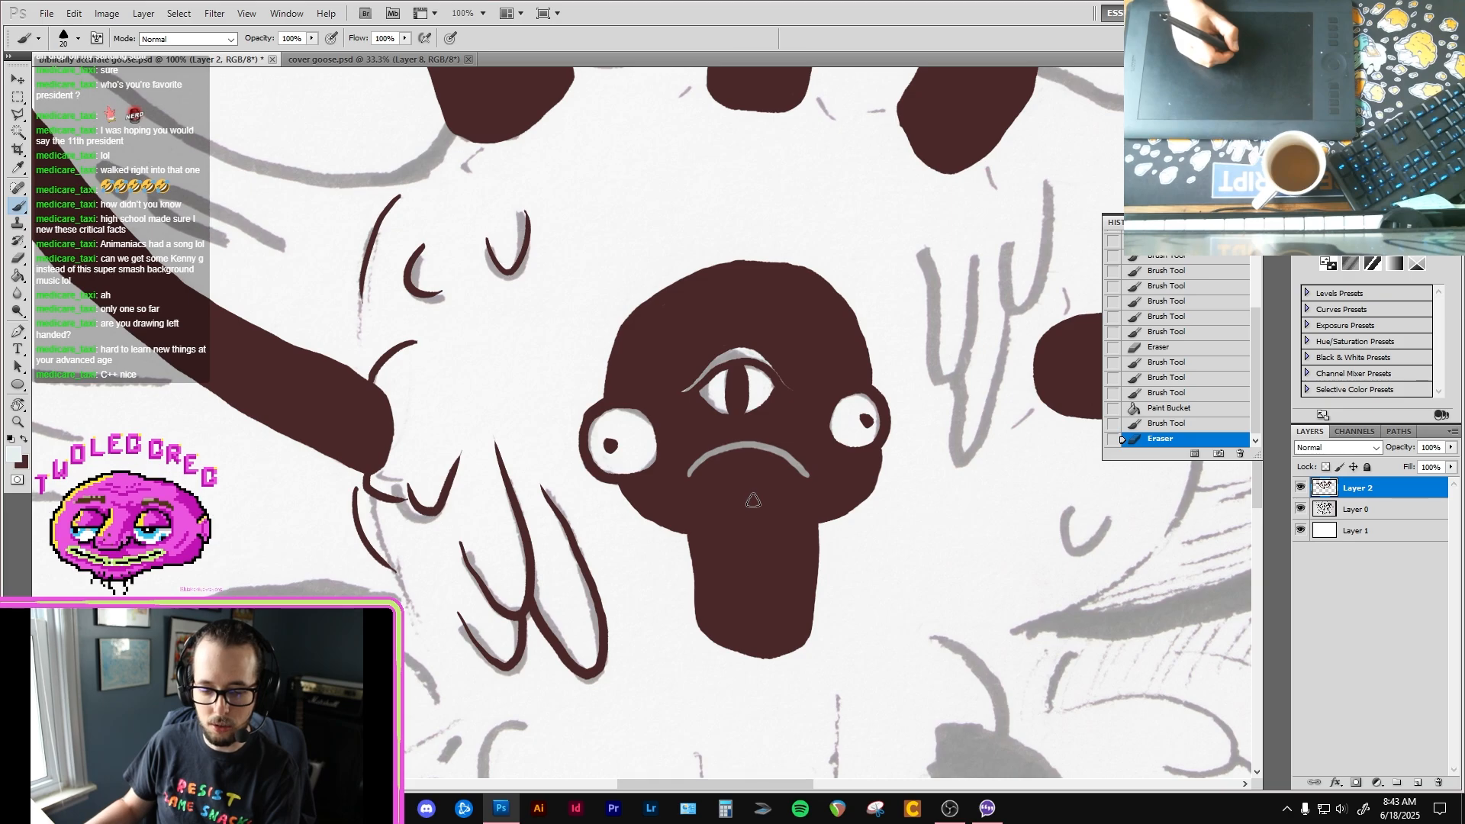
pyautogui.press(']')
pyautogui.press(']')
pyautogui.press(']')
pyautogui.moveTo(717, 450)
pyautogui.mouseDown()
pyautogui.moveTo(687, 480)
pyautogui.moveTo(711, 452)
pyautogui.mouseUp()
pyautogui.hotkey('ctrl', 'z')
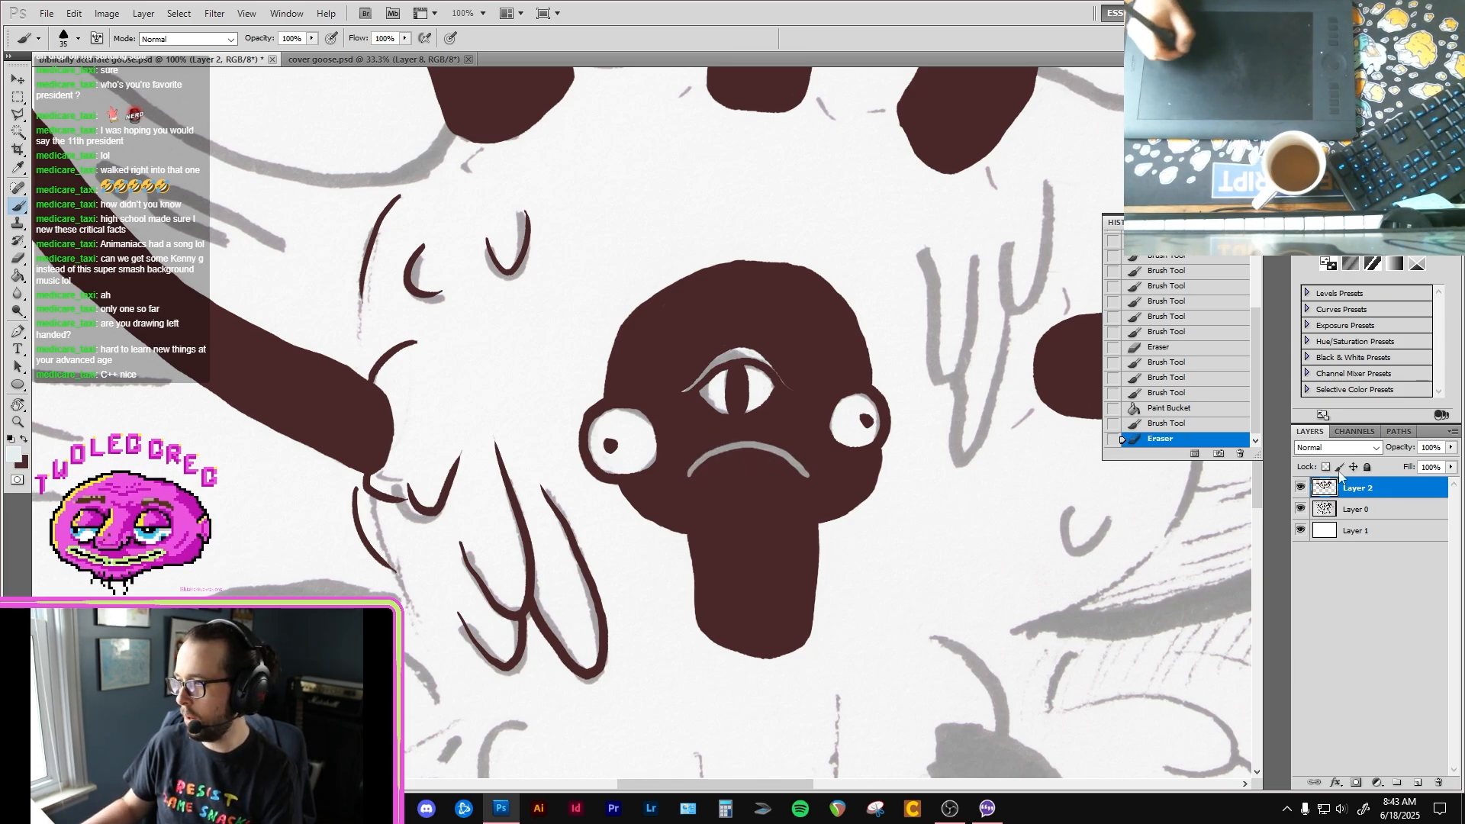
pyautogui.click(1417, 782)
pyautogui.moveTo(1397, 494); pyautogui.dragTo(1397, 520)
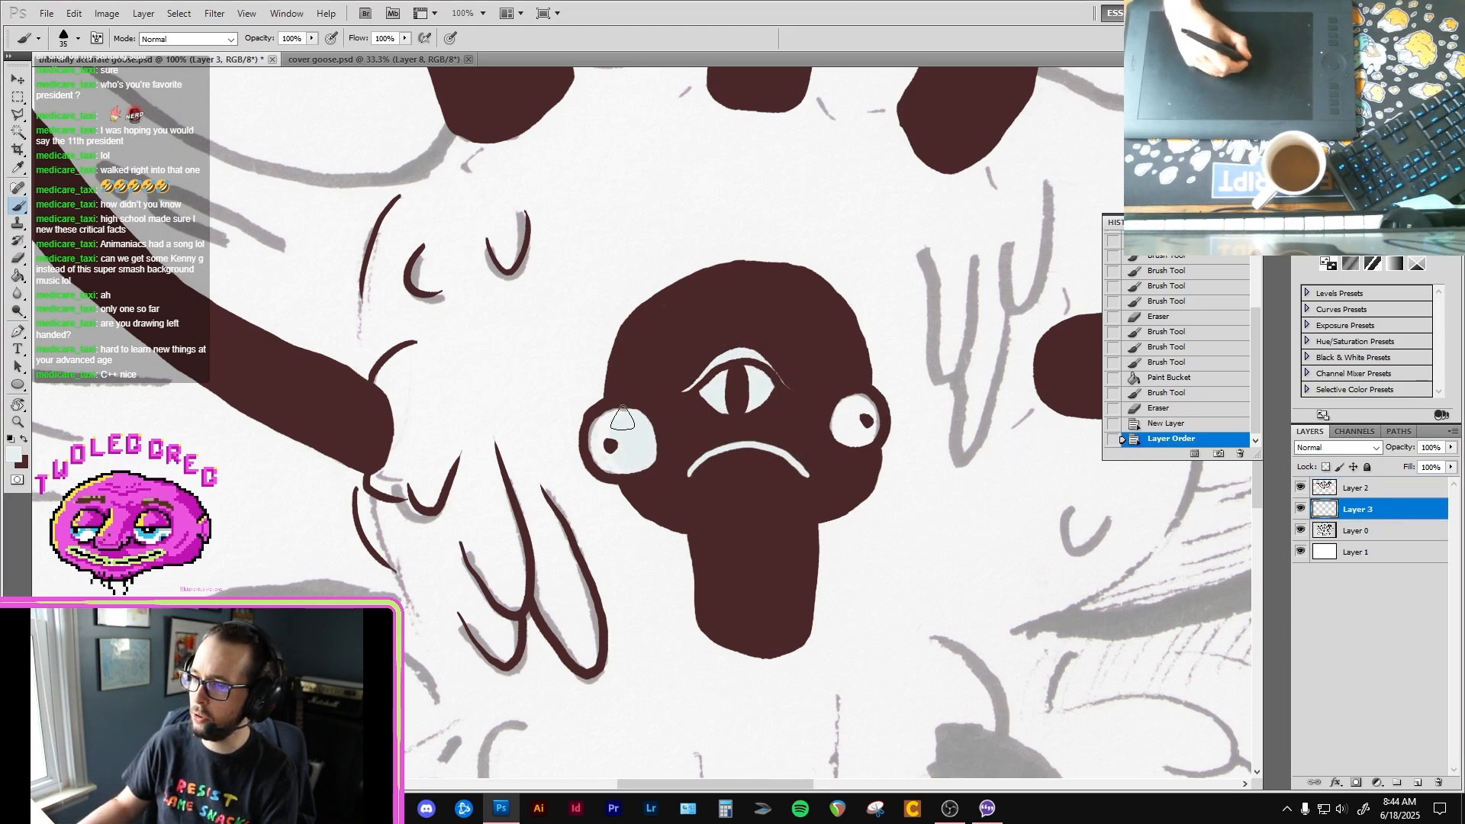
pyautogui.moveTo(865, 418); pyautogui.dragTo(867, 424)
pyautogui.click(867, 424)
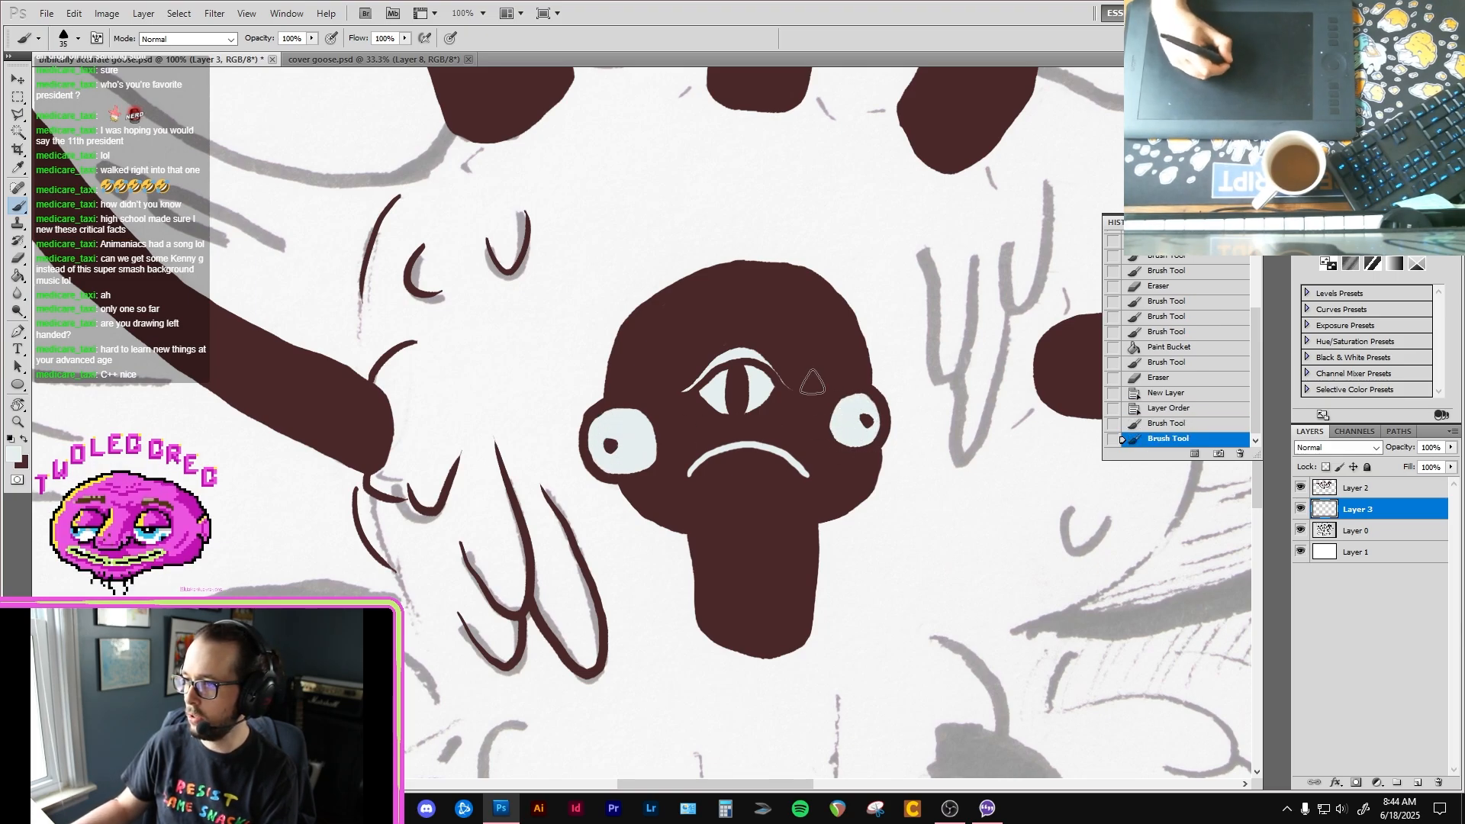
# Step: Return to Layer 2 and touch up the edge of the smaller side eye in dark brown
pyautogui.click(1389, 490)
pyautogui.press('x')
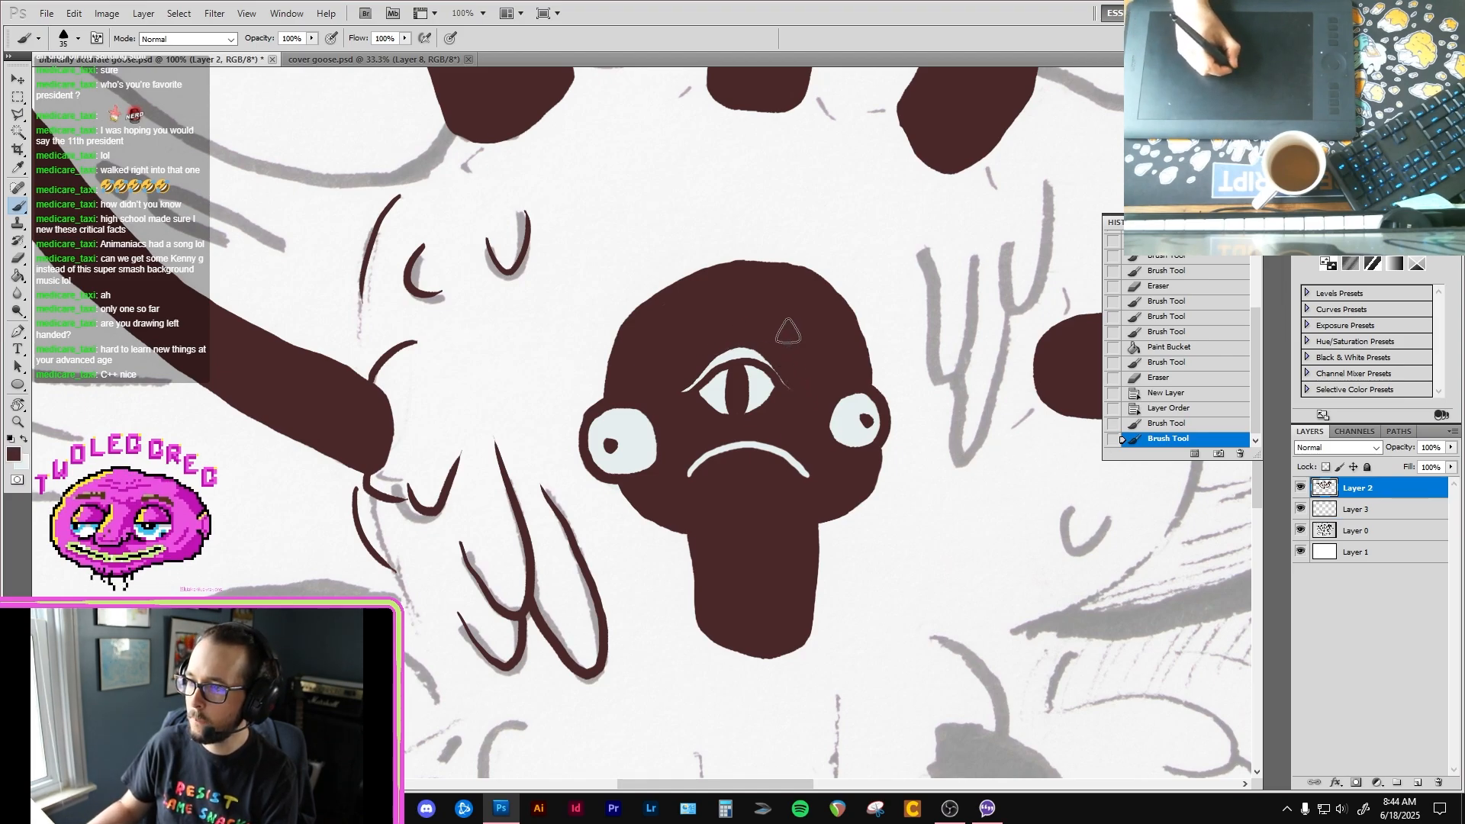
pyautogui.click(826, 427)
# Step: Rename Layer 3 as "light"
pyautogui.scroll(-4, 800, 471)
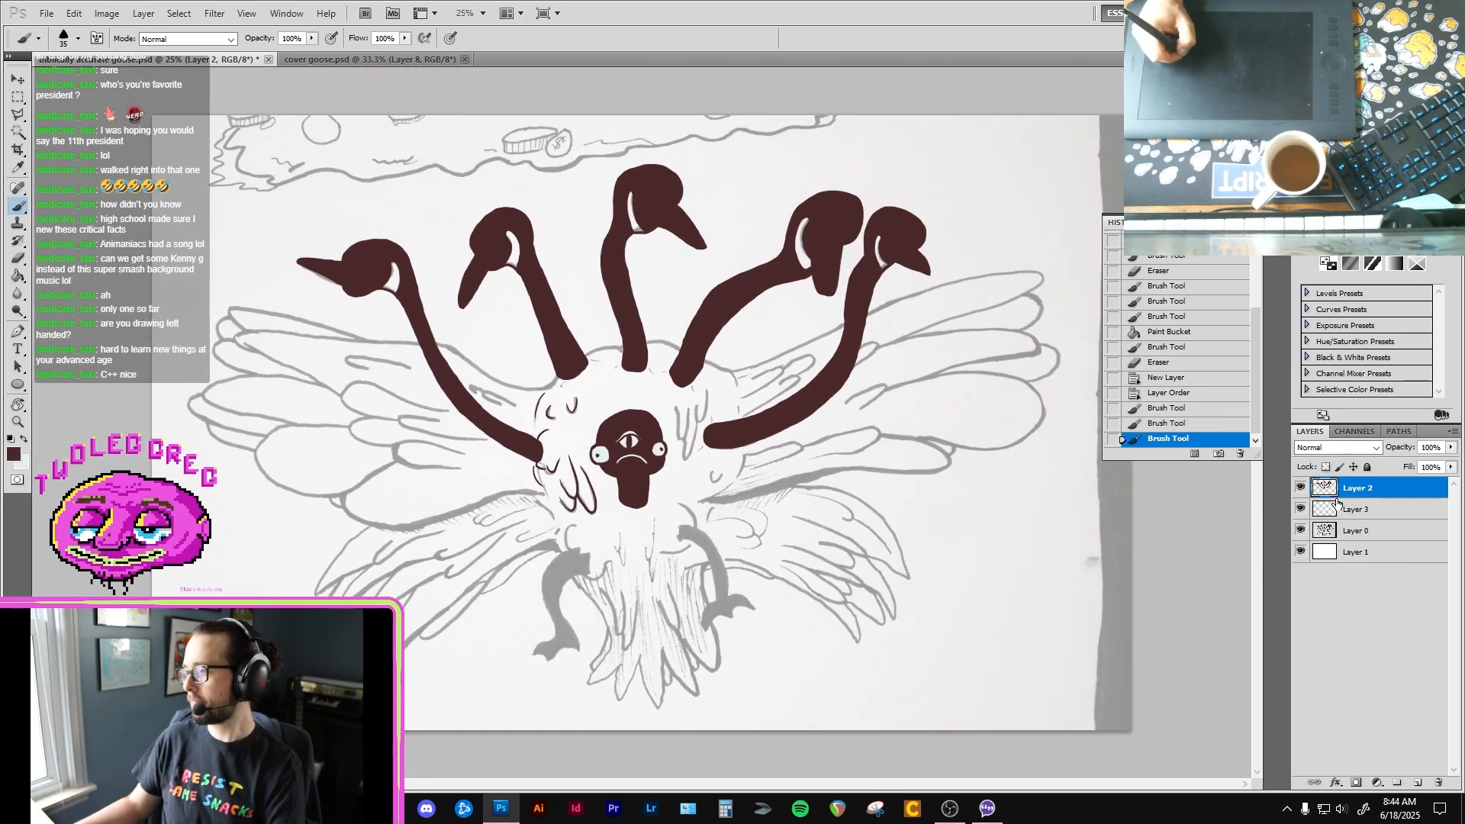
pyautogui.doubleClick(1363, 511)
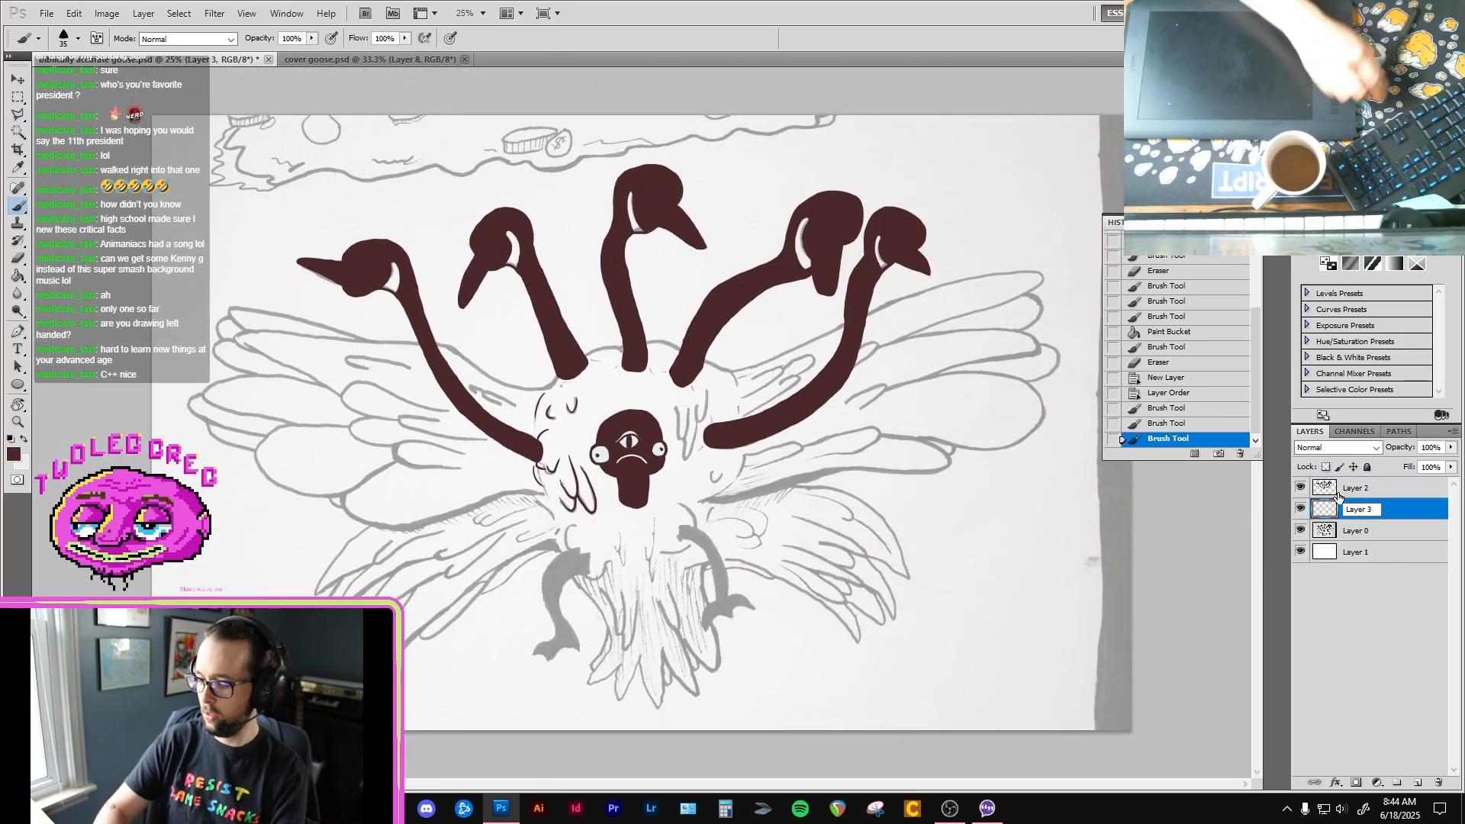
pyautogui.press('Delete')
pyautogui.press('Delete')
pyautogui.press('Delete')
pyautogui.press('BackSpace')
pyautogui.press('BackSpace')
pyautogui.press('BackSpace')
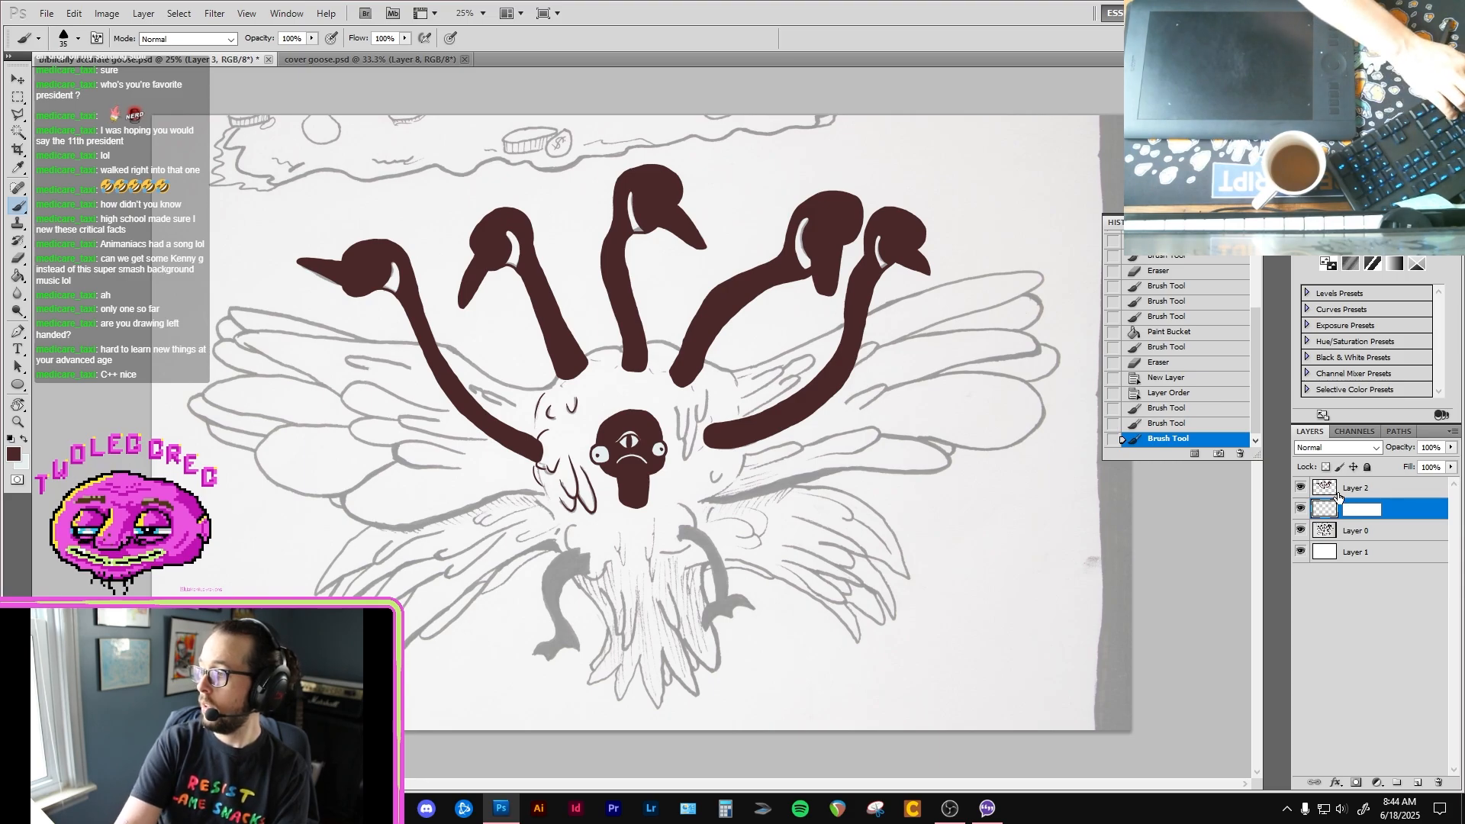
pyautogui.write('light')
pyautogui.press('Return')
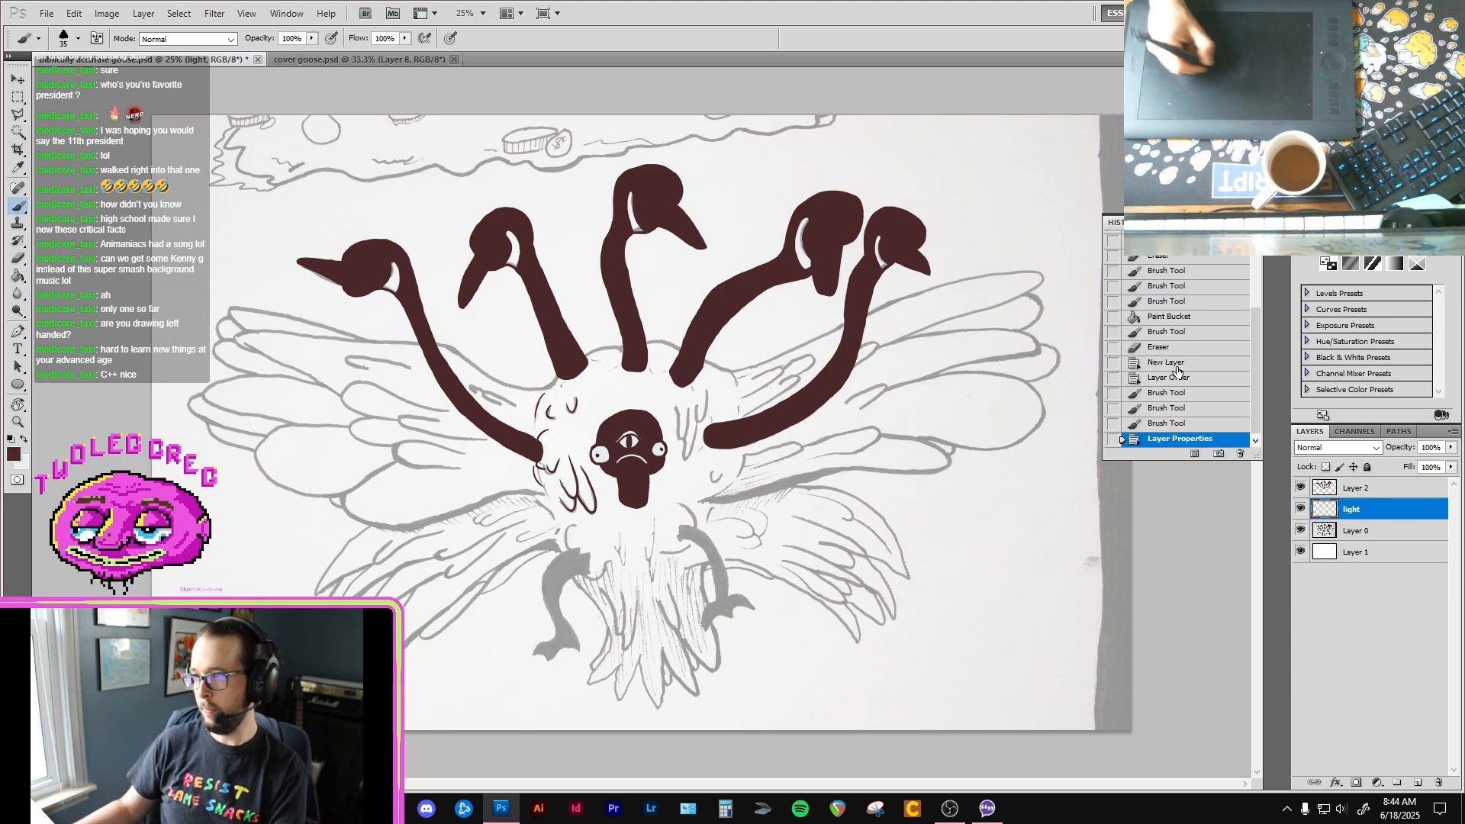
# Step: Paint the outermost upper goose head's cheek patch beside the wing pale blue on the "light" layer
pyautogui.click(1358, 531)
pyautogui.keyDown('ctrl'); pyautogui.click(824, 328); pyautogui.keyUp('ctrl')
pyautogui.keyDown('ctrl'); pyautogui.click(853, 300); pyautogui.keyUp('ctrl')
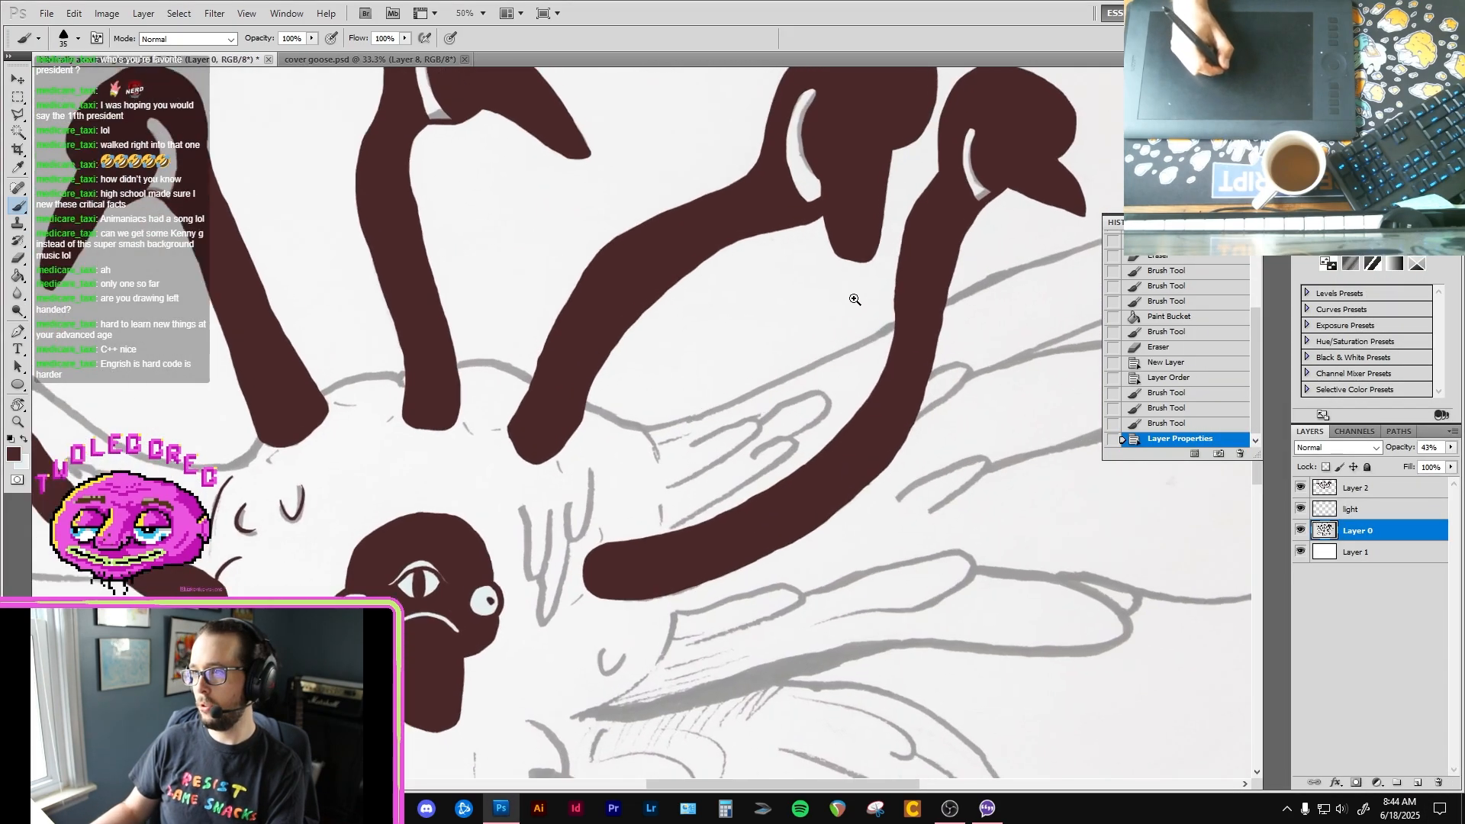
pyautogui.moveTo(855, 300); pyautogui.dragTo(758, 401)
pyautogui.keyDown('ctrl'); pyautogui.click(798, 352); pyautogui.keyUp('ctrl')
pyautogui.moveTo(854, 320); pyautogui.dragTo(795, 374)
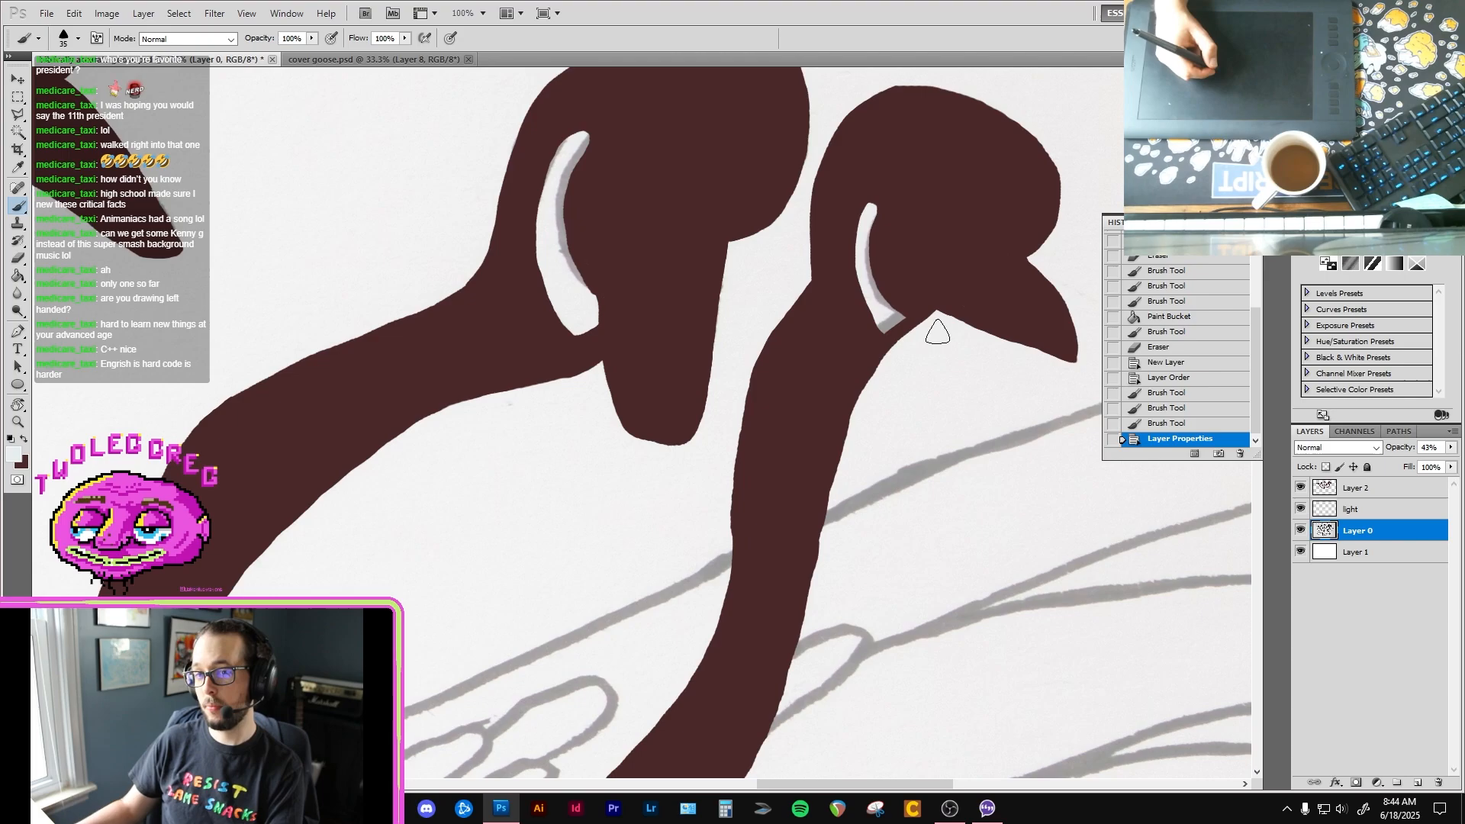
pyautogui.keyDown('ctrl'); pyautogui.click(900, 288); pyautogui.keyUp('ctrl')
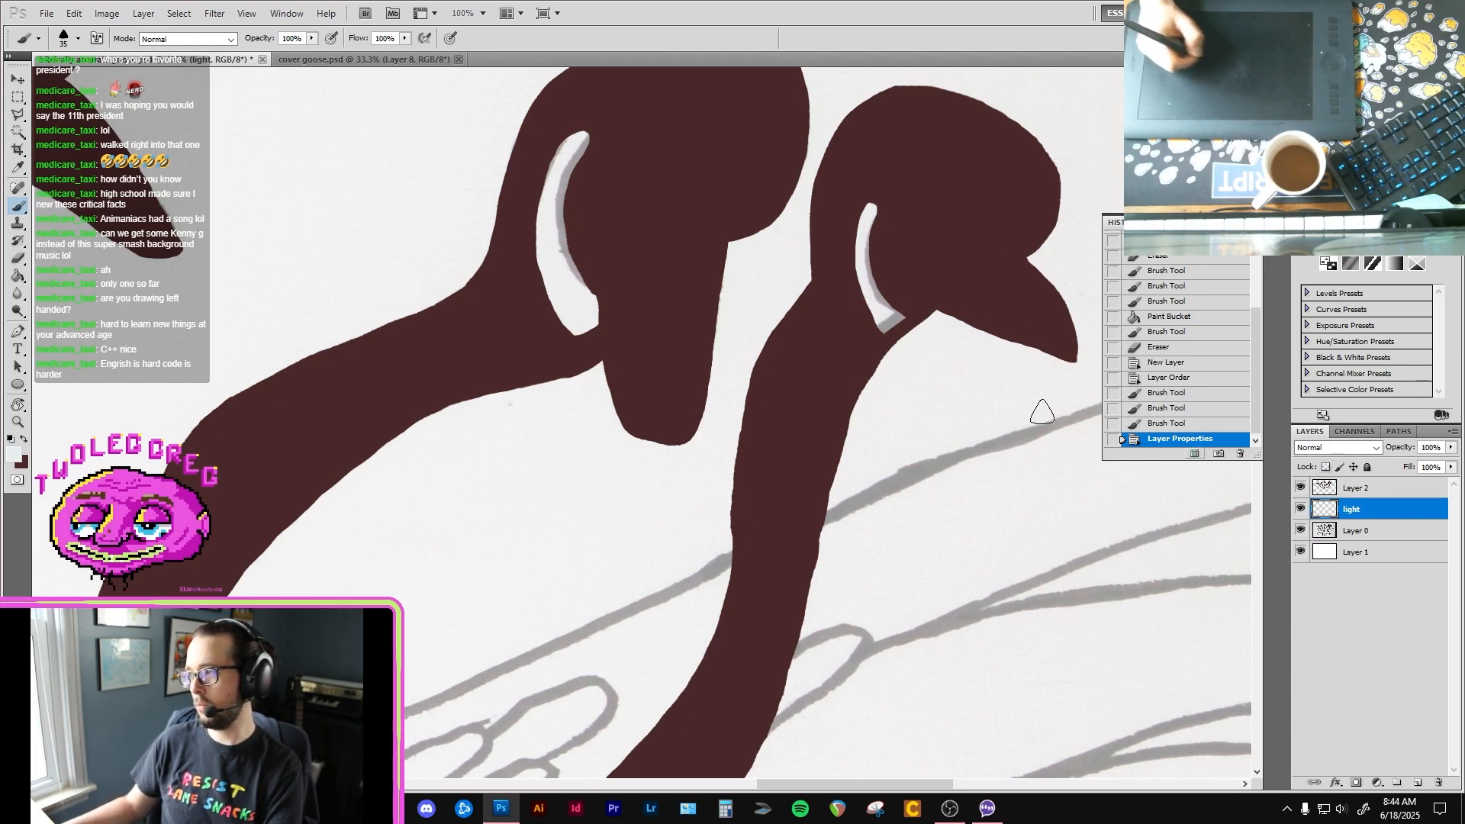
pyautogui.moveTo(896, 296); pyautogui.dragTo(867, 353)
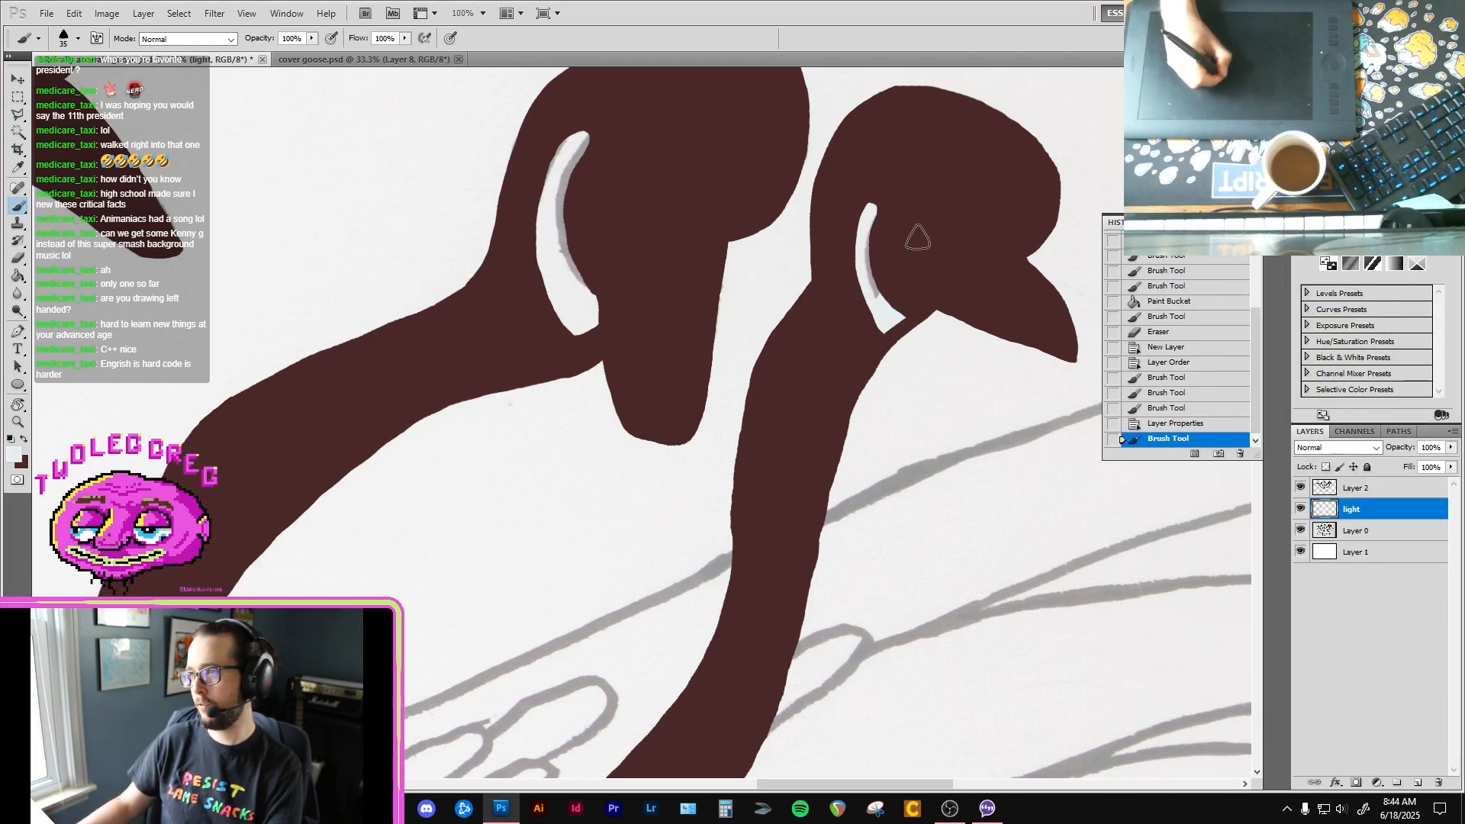
pyautogui.moveTo(874, 217); pyautogui.dragTo(845, 284)
# Step: Paint the cheek patches of the next three upper goose heads pale blue on the "light" layer
pyautogui.moveTo(577, 268)
pyautogui.mouseDown()
pyautogui.moveTo(558, 312)
pyautogui.moveTo(564, 160)
pyautogui.moveTo(584, 137)
pyautogui.moveTo(546, 148)
pyautogui.mouseUp()
pyautogui.moveTo(380, 328)
pyautogui.mouseDown()
pyautogui.moveTo(778, 333)
pyautogui.moveTo(592, 435)
pyautogui.mouseUp()
pyautogui.moveTo(464, 186)
pyautogui.mouseDown()
pyautogui.moveTo(561, 343)
pyautogui.moveTo(568, 309)
pyautogui.moveTo(558, 418)
pyautogui.moveTo(553, 298)
pyautogui.mouseUp()
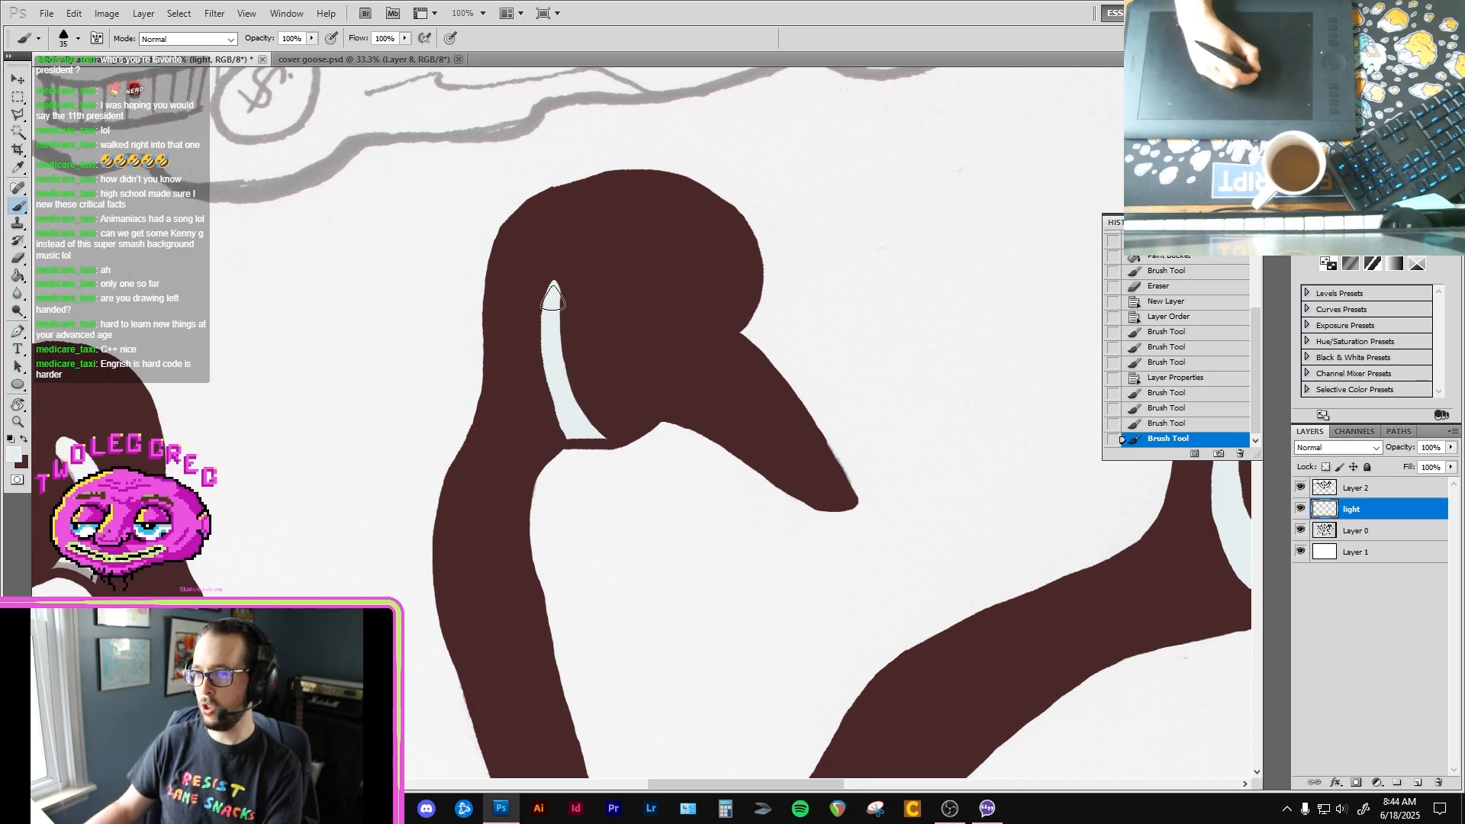
pyautogui.moveTo(381, 418); pyautogui.dragTo(723, 366)
pyautogui.moveTo(471, 545)
pyautogui.mouseDown()
pyautogui.moveTo(394, 501)
pyautogui.moveTo(421, 427)
pyautogui.moveTo(403, 393)
pyautogui.mouseUp()
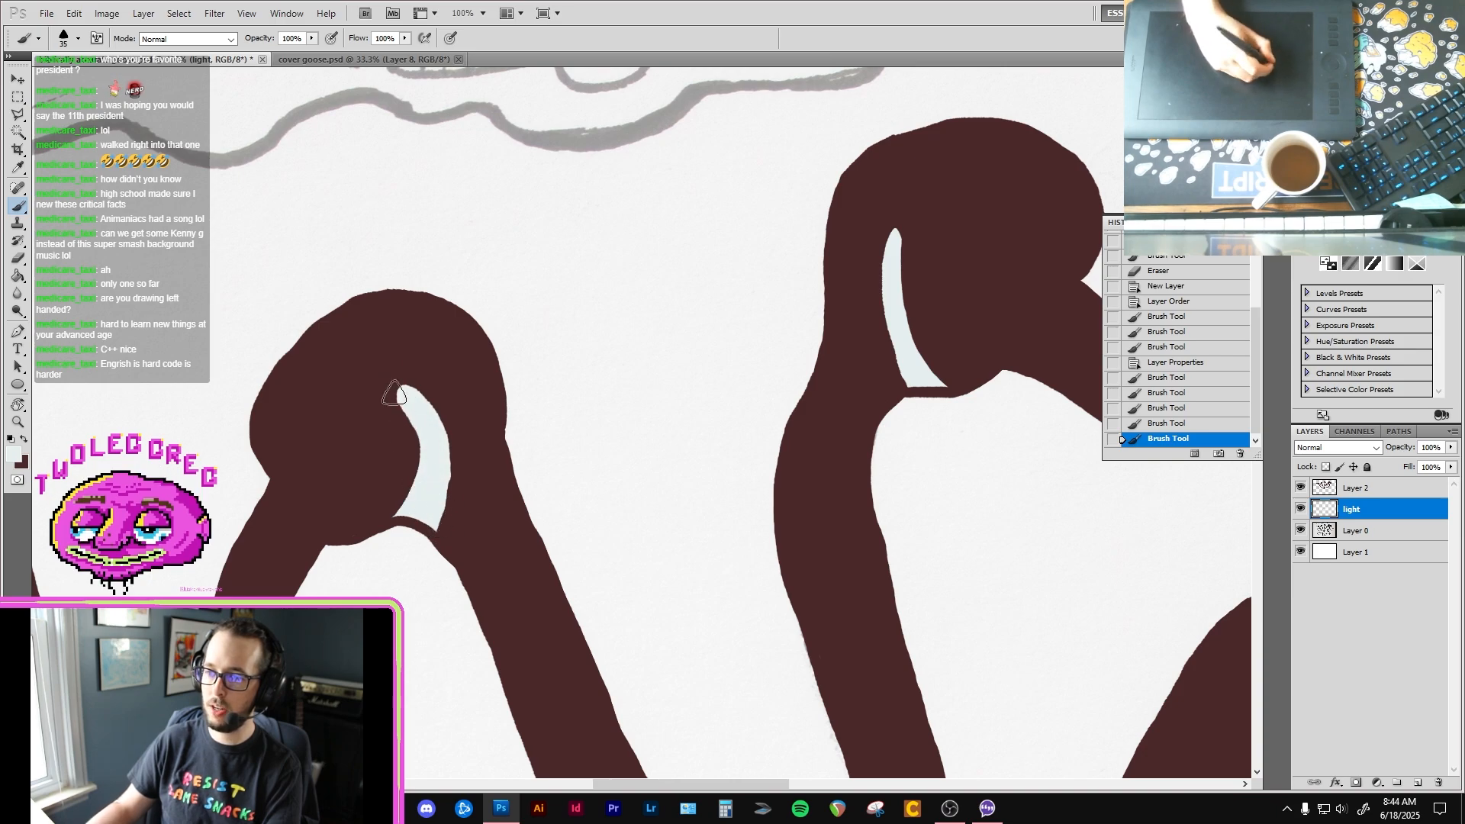
# Step: Paint the cheek patches of the remaining upper goose heads pale blue on the "light" layer
pyautogui.moveTo(299, 504); pyautogui.dragTo(494, 425)
pyautogui.moveTo(316, 370); pyautogui.dragTo(501, 444)
pyautogui.moveTo(349, 601)
pyautogui.mouseDown()
pyautogui.moveTo(435, 496)
pyautogui.moveTo(393, 490)
pyautogui.moveTo(425, 507)
pyautogui.moveTo(402, 403)
pyautogui.moveTo(390, 420)
pyautogui.mouseUp()
pyautogui.moveTo(397, 475); pyautogui.dragTo(392, 477)
pyautogui.moveTo(275, 494); pyautogui.dragTo(461, 428)
pyautogui.moveTo(169, 499)
pyautogui.mouseDown()
pyautogui.moveTo(448, 369)
pyautogui.moveTo(448, 322)
pyautogui.mouseUp()
pyautogui.keyDown('alt'); pyautogui.click(648, 541); pyautogui.keyUp('alt')
pyautogui.keyDown('alt'); pyautogui.click(648, 541); pyautogui.keyUp('alt')
pyautogui.keyDown('alt'); pyautogui.click(648, 541); pyautogui.keyUp('alt')
pyautogui.moveTo(962, 733); pyautogui.dragTo(656, 453)
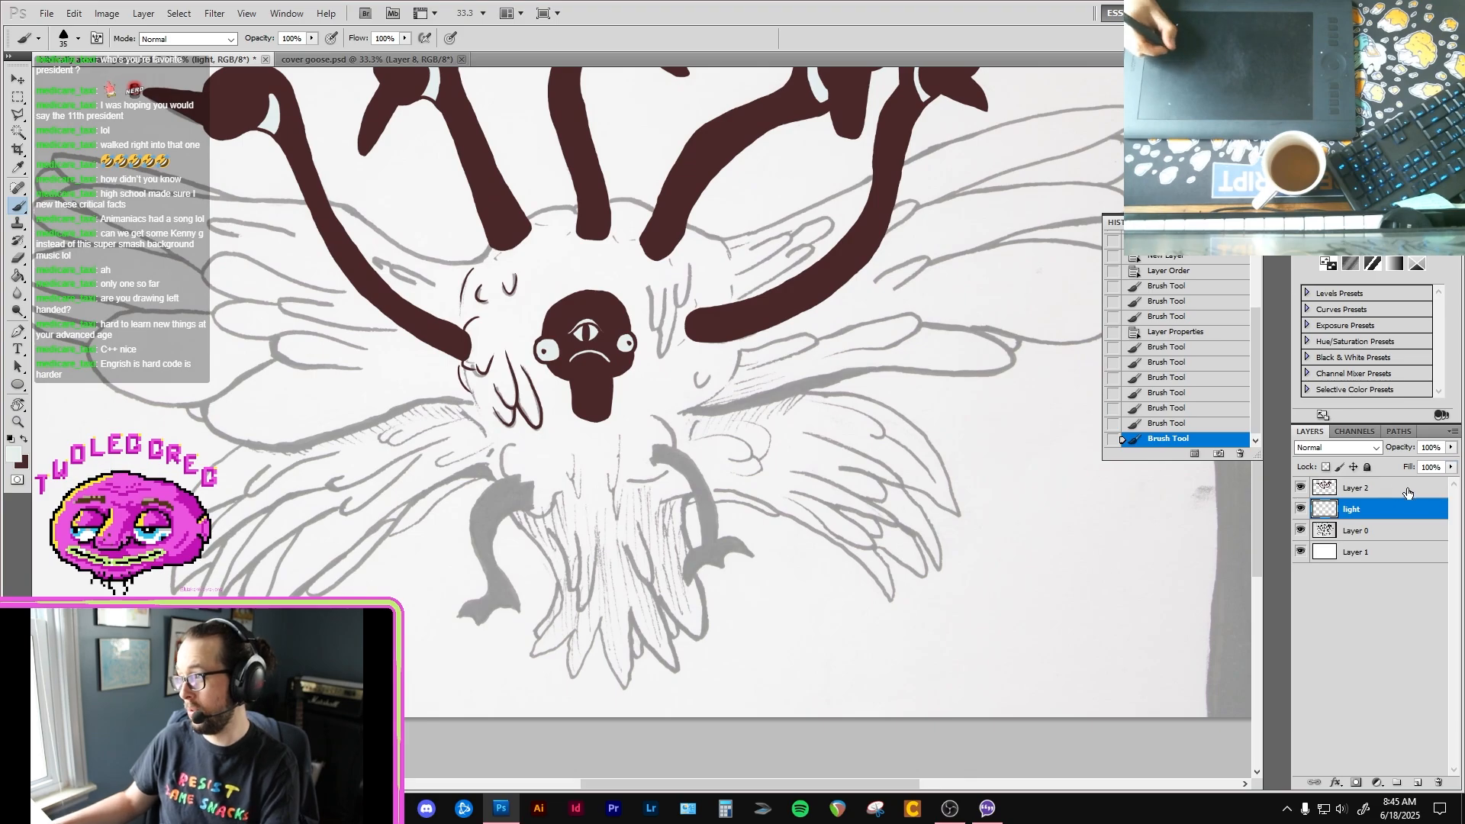
# Step: Return to Layer 2 and outline the right-hand leg's jagged upper end and inner edge in dark brown with a size 15 brush
pyautogui.hotkey('alt', ']')
pyautogui.press('x')
pyautogui.keyDown('ctrl'); pyautogui.click(595, 500); pyautogui.keyUp('ctrl')
pyautogui.keyDown('ctrl'); pyautogui.click(595, 500); pyautogui.keyUp('ctrl')
pyautogui.keyDown('ctrl'); pyautogui.click(595, 500); pyautogui.keyUp('ctrl')
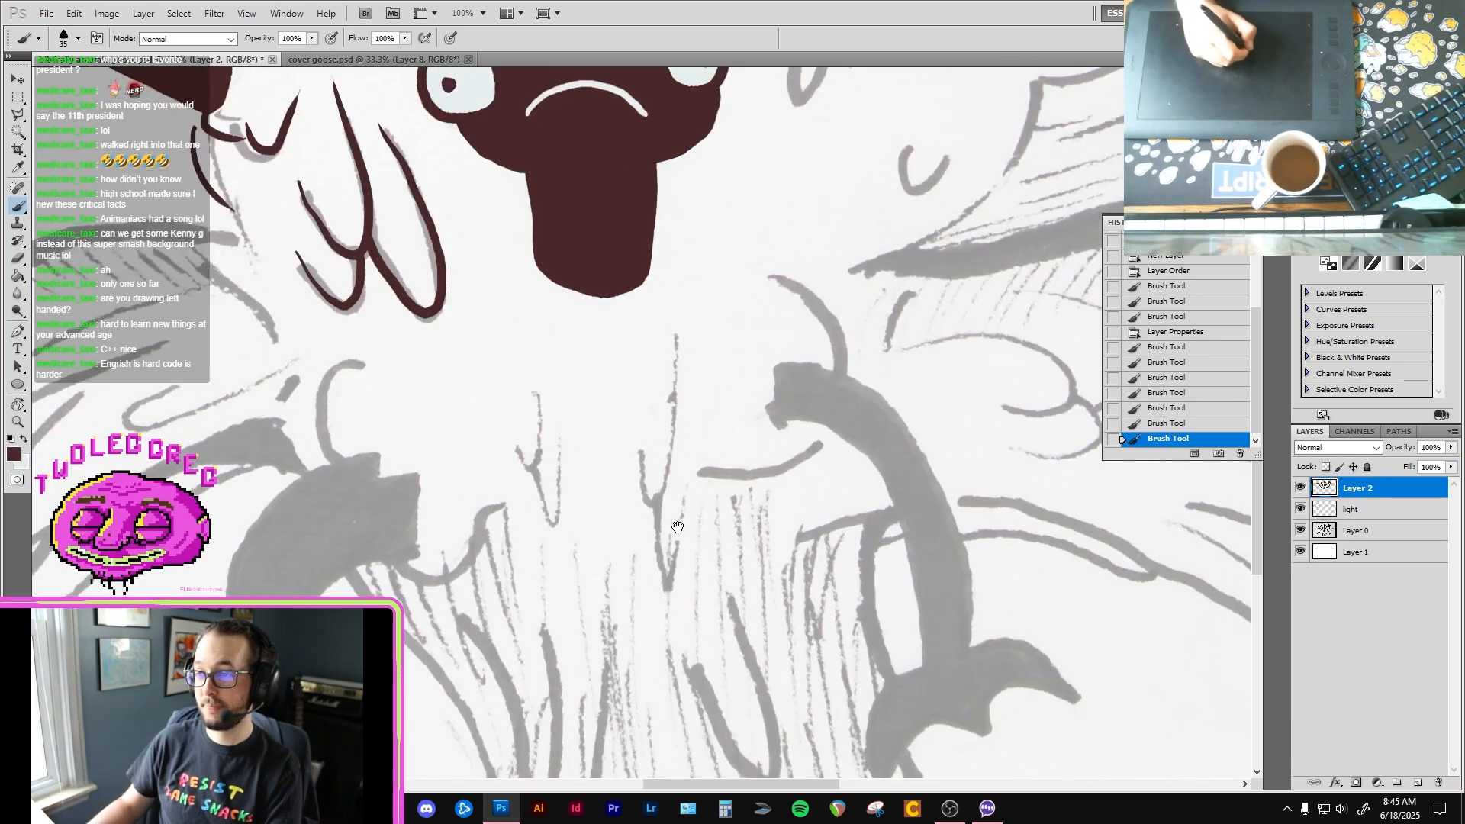
pyautogui.moveTo(796, 494); pyautogui.dragTo(600, 465)
pyautogui.keyDown('ctrl'); pyautogui.click(602, 465); pyautogui.keyUp('ctrl')
pyautogui.press('[')
pyautogui.press('[')
pyautogui.press('[')
pyautogui.press('[')
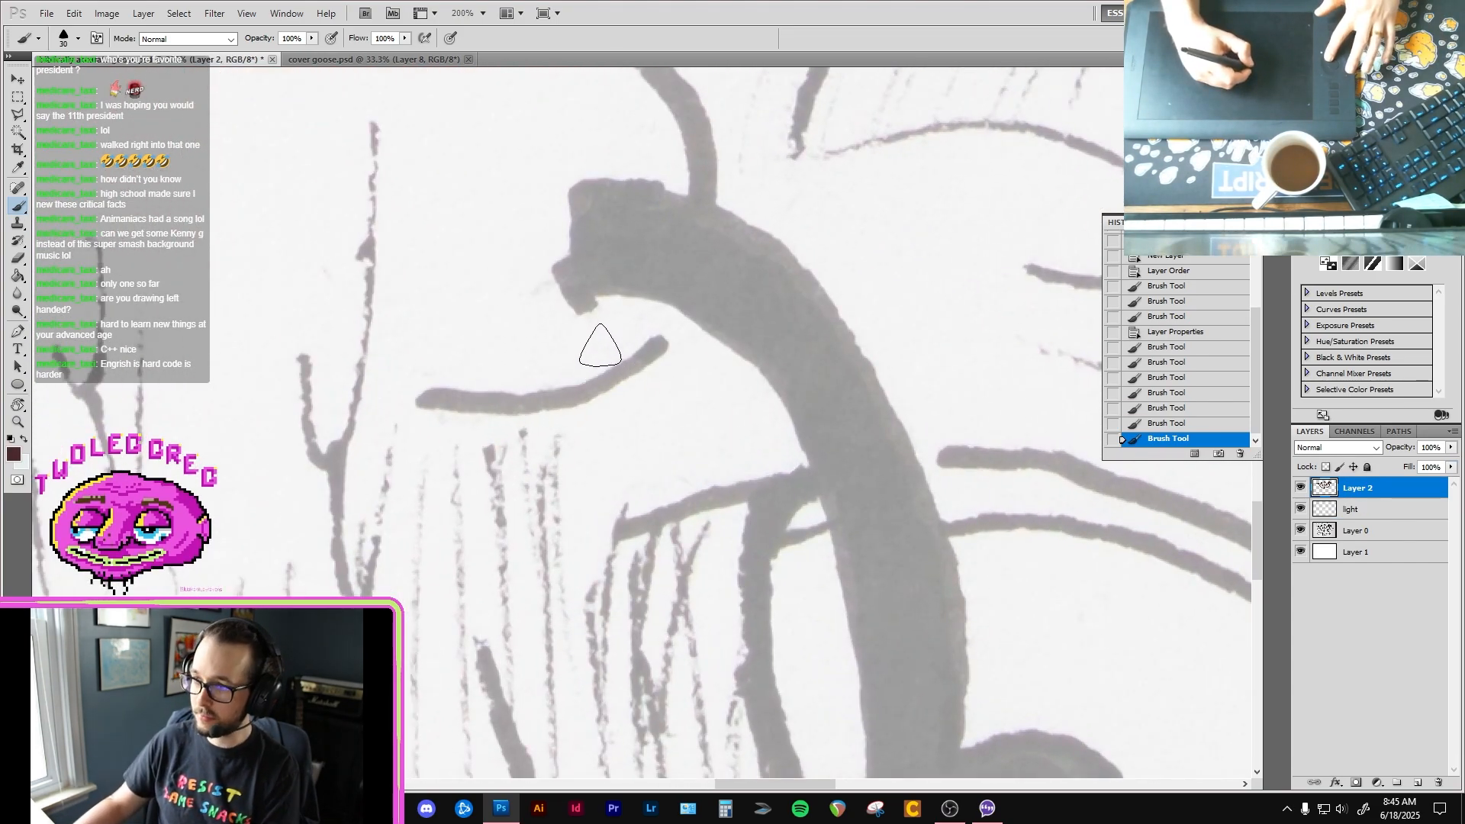
pyautogui.moveTo(600, 317)
pyautogui.mouseDown()
pyautogui.moveTo(572, 290)
pyautogui.moveTo(565, 205)
pyautogui.moveTo(627, 153)
pyautogui.mouseUp()
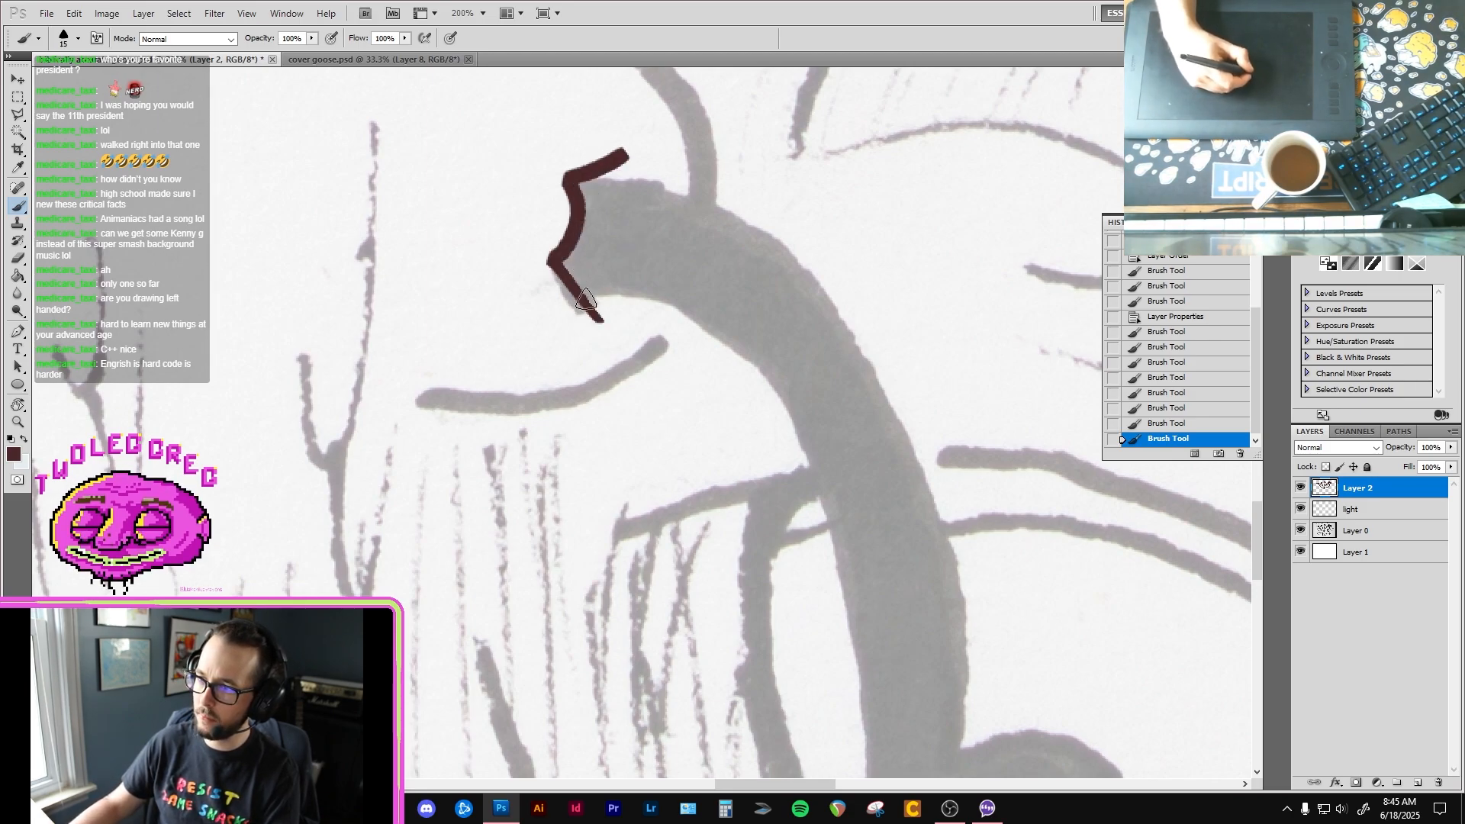
pyautogui.moveTo(586, 299)
pyautogui.mouseDown()
pyautogui.moveTo(661, 297)
pyautogui.moveTo(712, 322)
pyautogui.moveTo(782, 391)
pyautogui.mouseUp()
pyautogui.moveTo(782, 390)
pyautogui.mouseDown()
pyautogui.moveTo(657, 190)
pyautogui.moveTo(709, 299)
pyautogui.moveTo(755, 597)
pyautogui.mouseUp()
pyautogui.moveTo(723, 534); pyautogui.dragTo(707, 319)
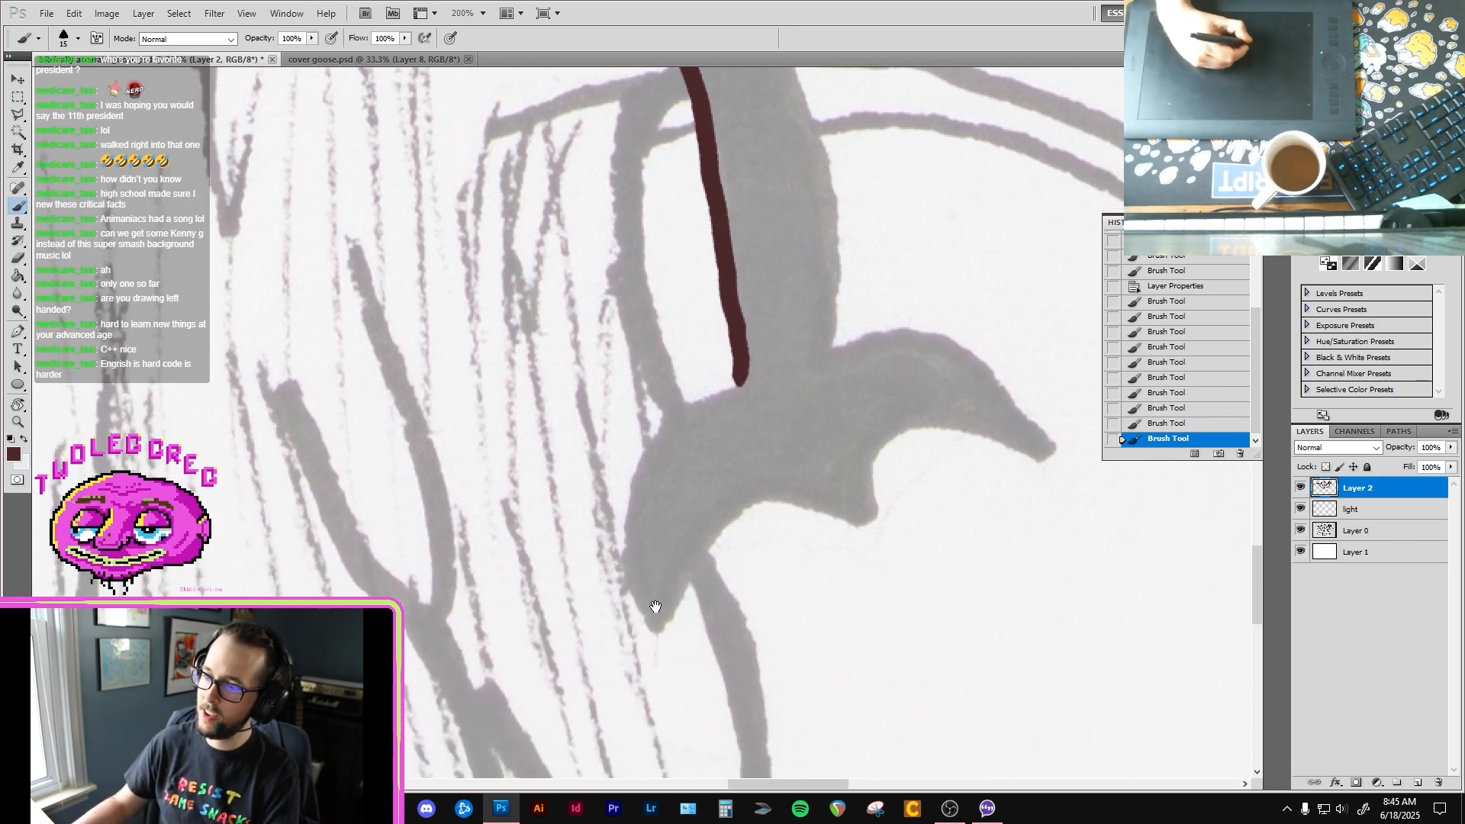
# Step: Outline the right-hand foot's curved toes in dark brown and sharpen the toe tips
pyautogui.moveTo(660, 629)
pyautogui.mouseDown()
pyautogui.moveTo(637, 603)
pyautogui.moveTo(630, 491)
pyautogui.moveTo(669, 417)
pyautogui.moveTo(738, 378)
pyautogui.mouseUp()
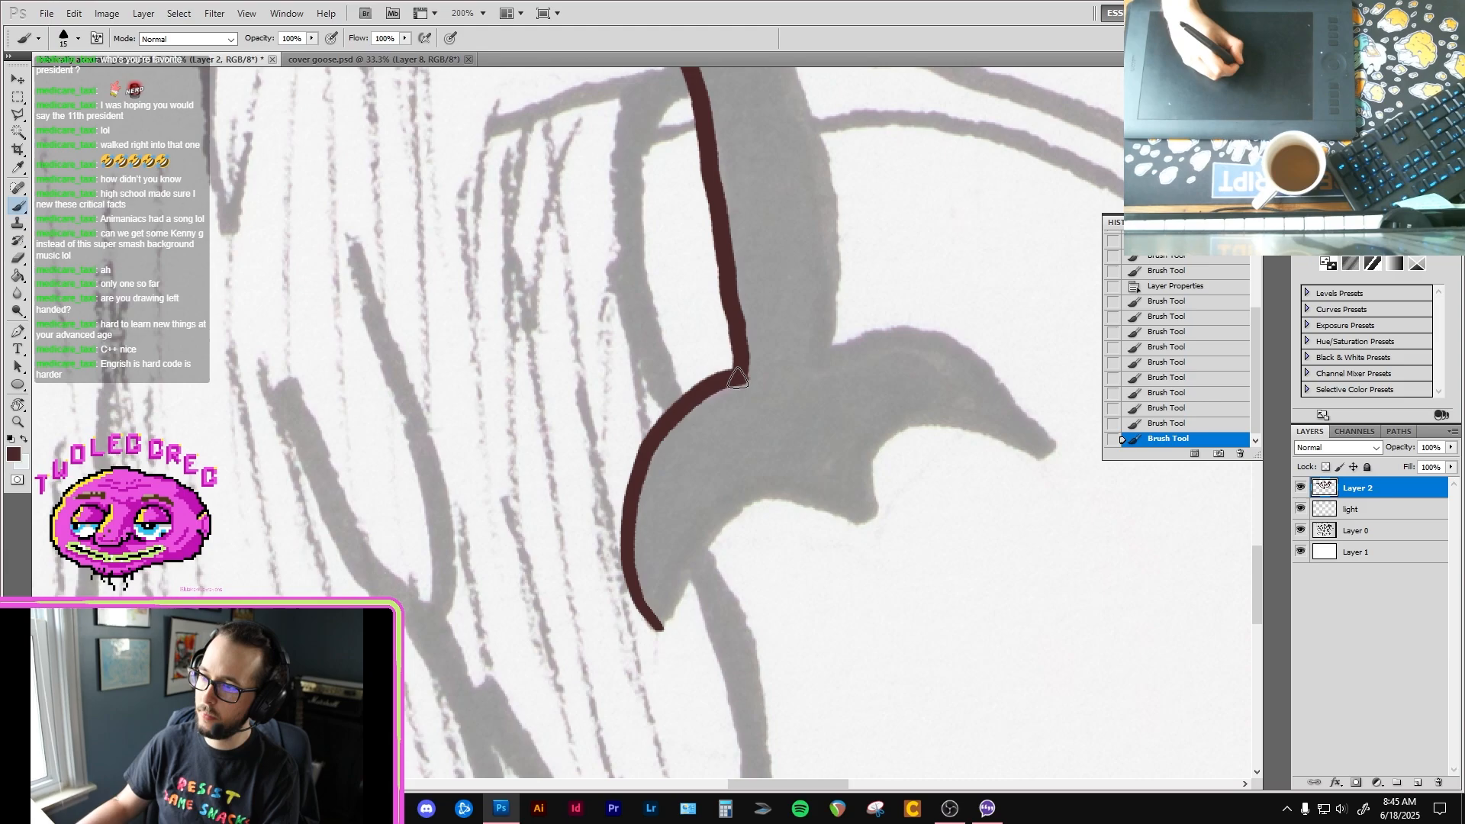
pyautogui.moveTo(666, 629)
pyautogui.mouseDown()
pyautogui.moveTo(682, 576)
pyautogui.moveTo(733, 515)
pyautogui.moveTo(775, 499)
pyautogui.moveTo(858, 525)
pyautogui.moveTo(881, 446)
pyautogui.moveTo(922, 428)
pyautogui.moveTo(1024, 455)
pyautogui.mouseUp()
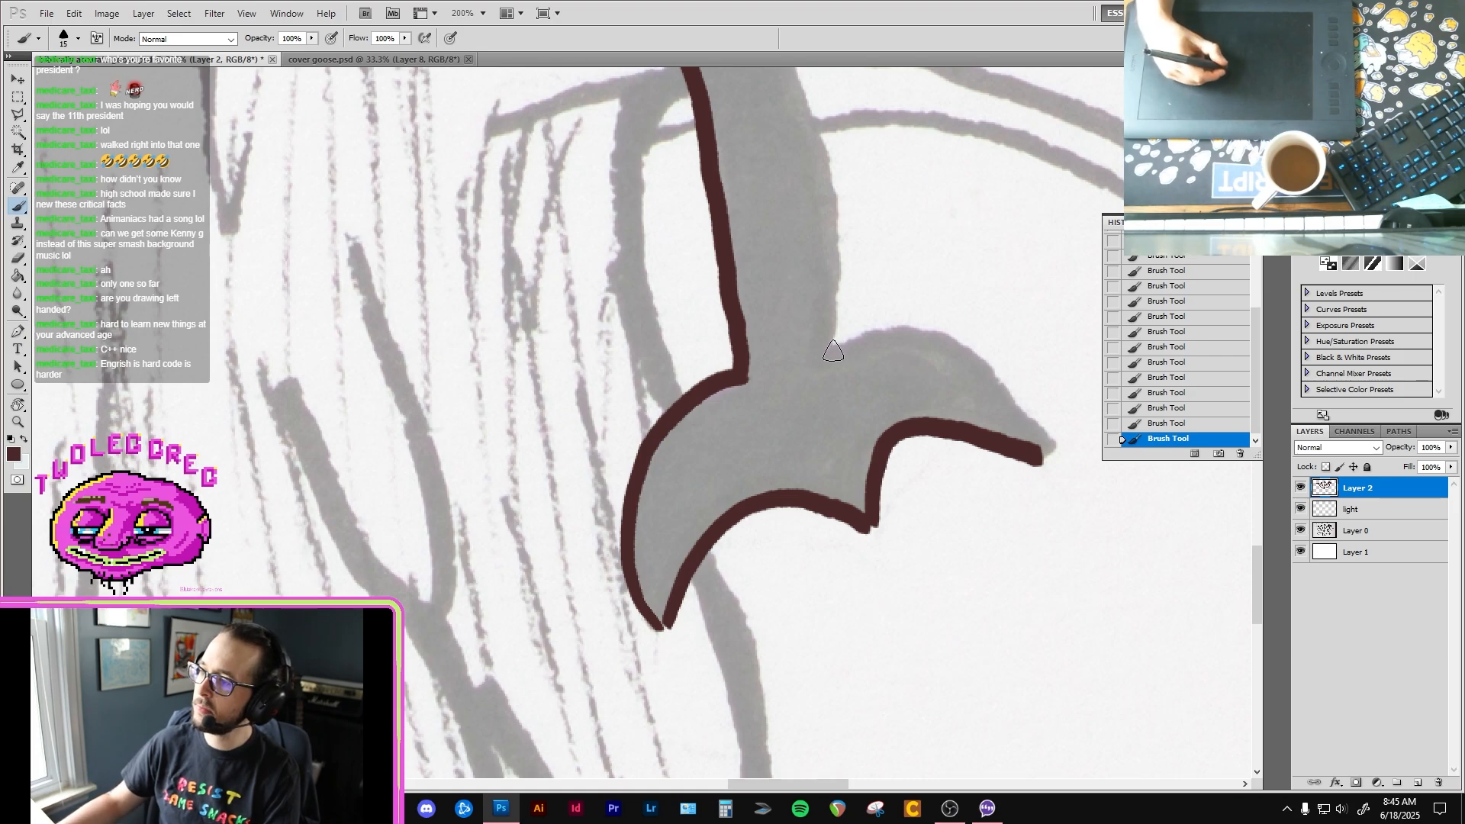
pyautogui.moveTo(833, 351)
pyautogui.mouseDown()
pyautogui.moveTo(926, 324)
pyautogui.moveTo(996, 365)
pyautogui.moveTo(1038, 459)
pyautogui.mouseUp()
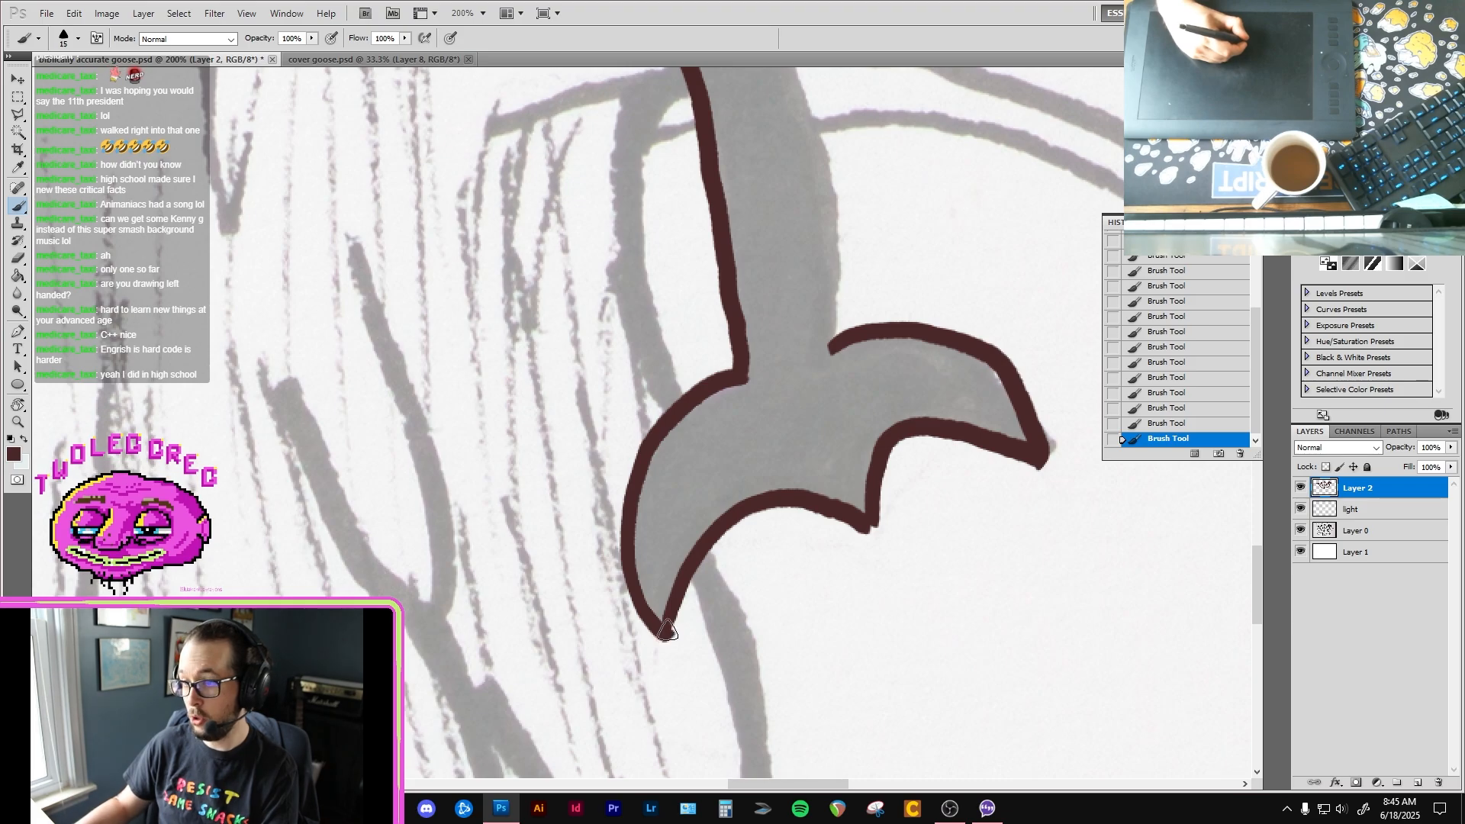
pyautogui.moveTo(870, 522); pyautogui.dragTo(875, 530)
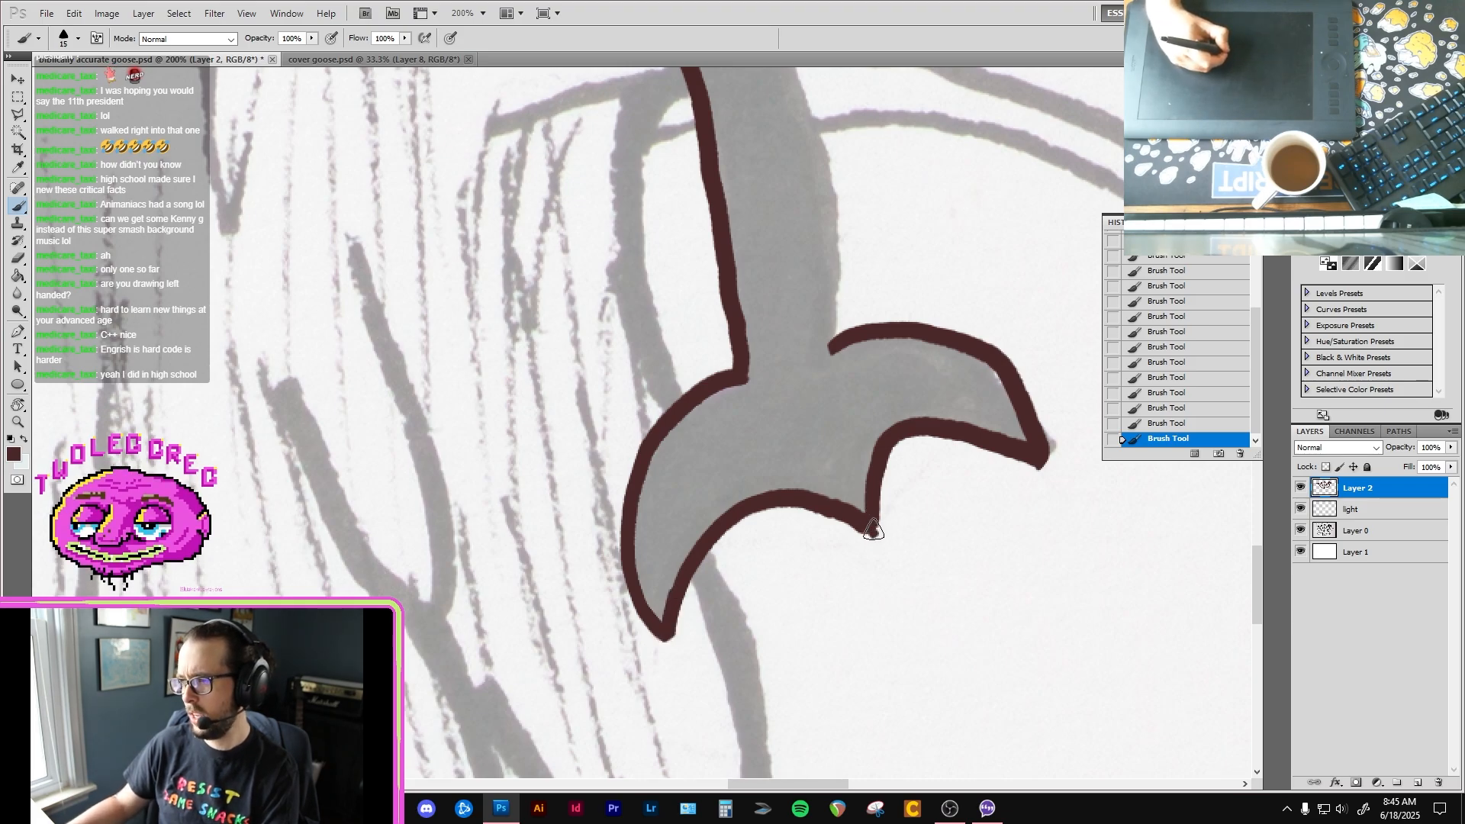
# Step: Outline the right-hand leg's outer edge in dark brown and fill the leg and foot with the Paint Bucket
pyautogui.scroll(5, 858, 488)
pyautogui.scroll(-1, 846, 484)
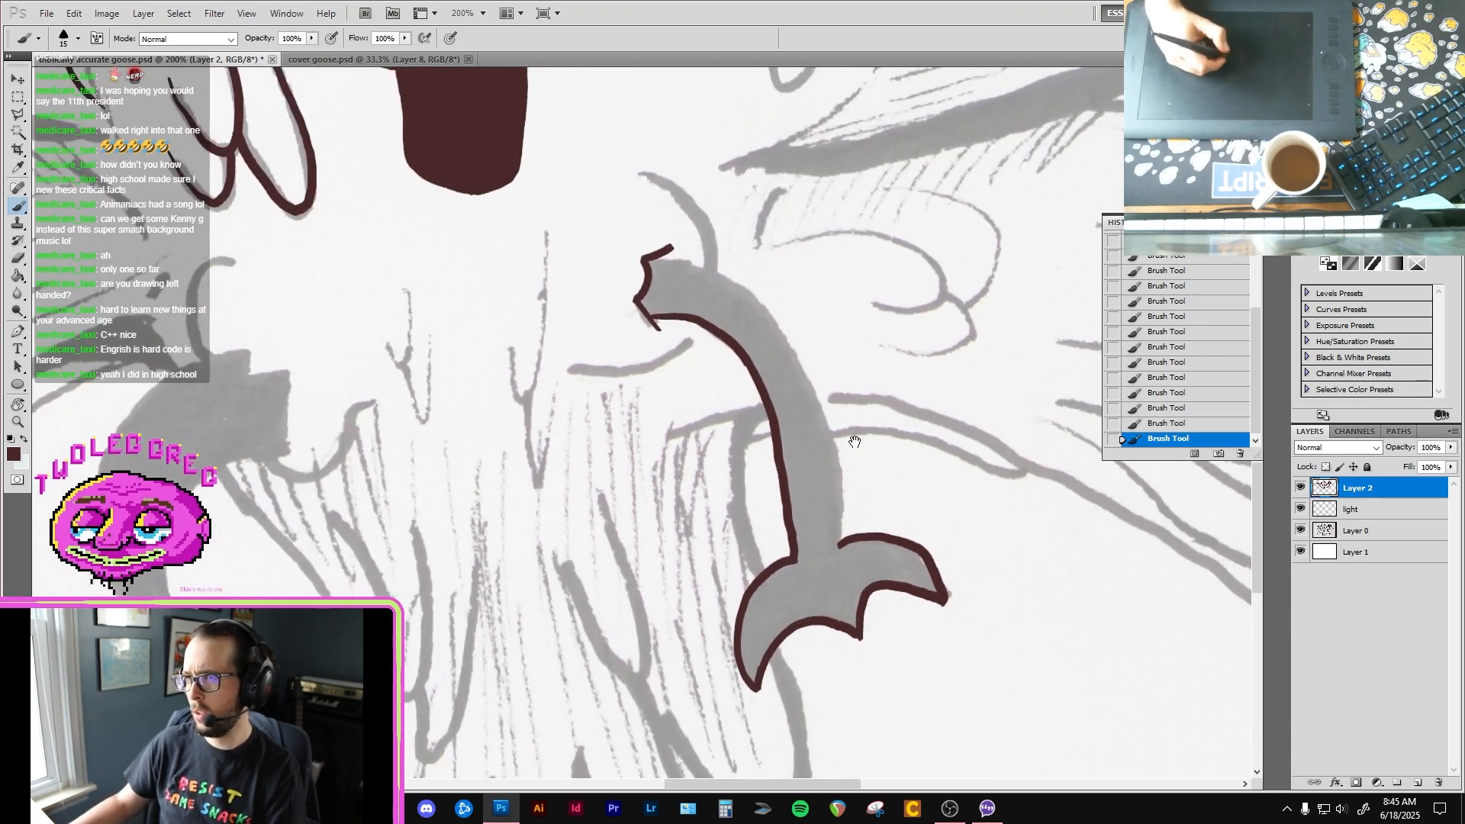
pyautogui.moveTo(671, 247)
pyautogui.mouseDown()
pyautogui.moveTo(684, 258)
pyautogui.moveTo(665, 258)
pyautogui.moveTo(772, 317)
pyautogui.mouseUp()
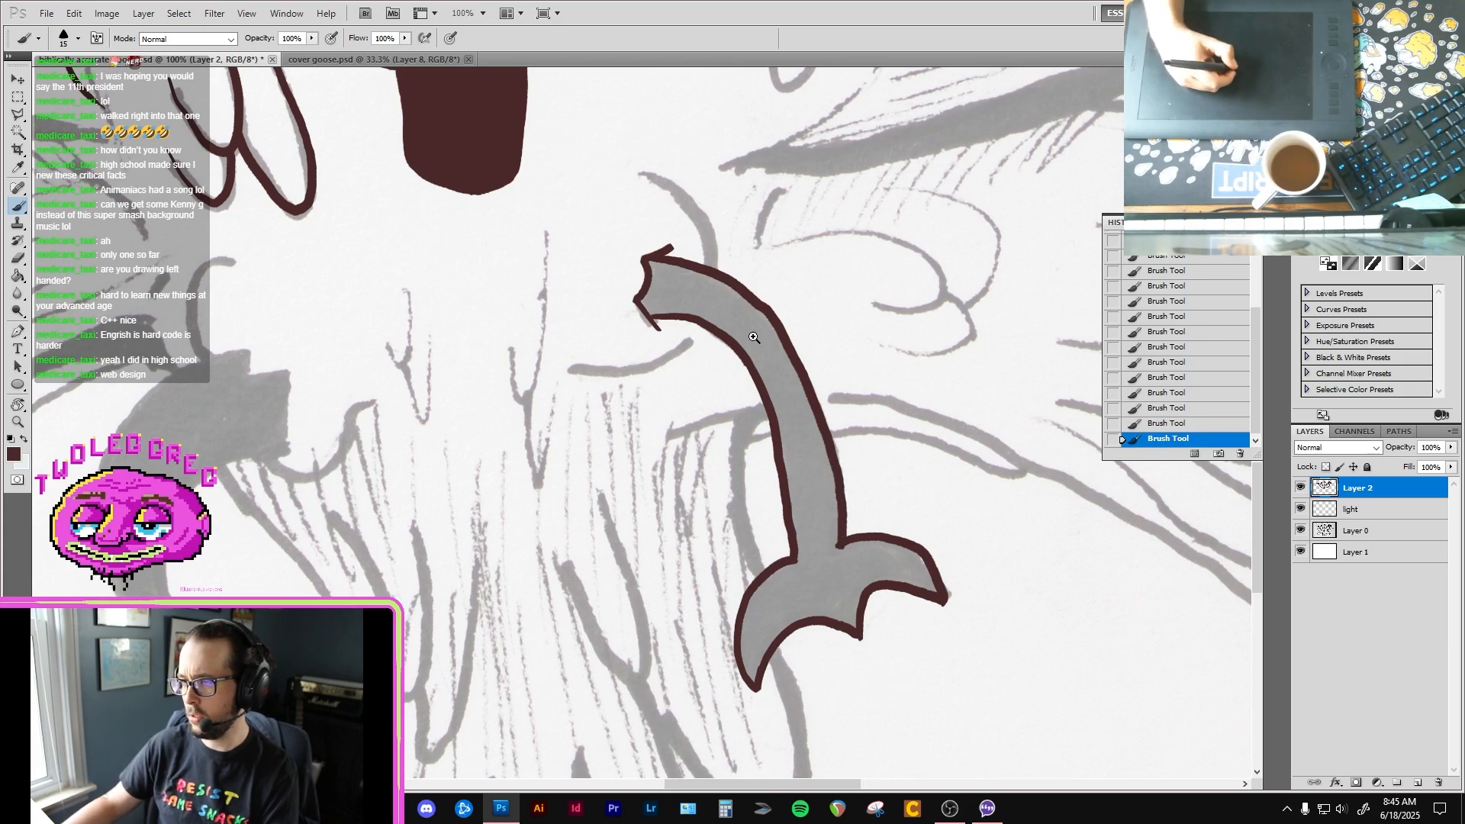
pyautogui.scroll(1, 748, 313)
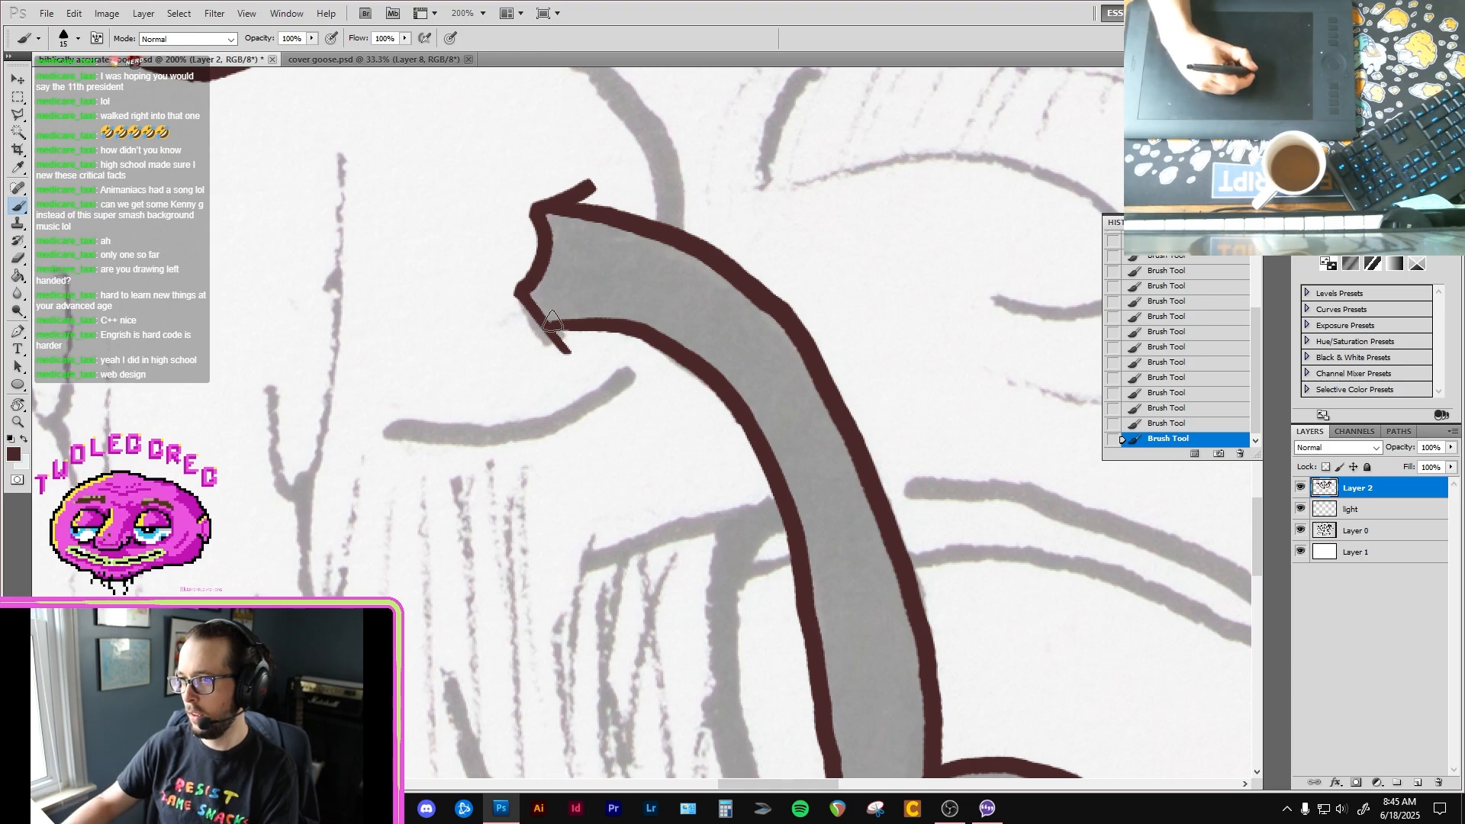
pyautogui.moveTo(817, 582); pyautogui.dragTo(654, 355)
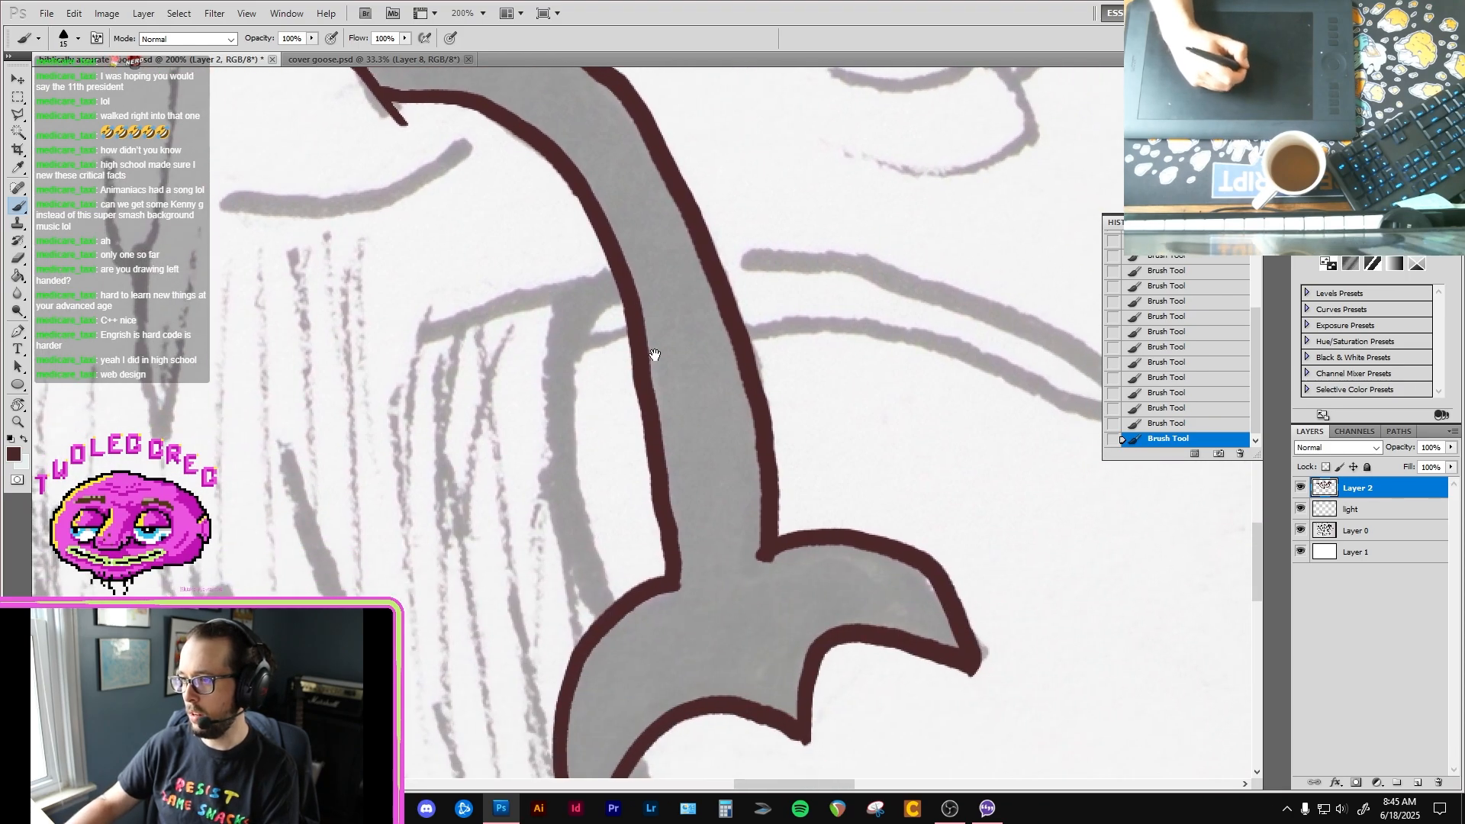
pyautogui.press('g')
pyautogui.click(756, 576)
pyautogui.press('b')
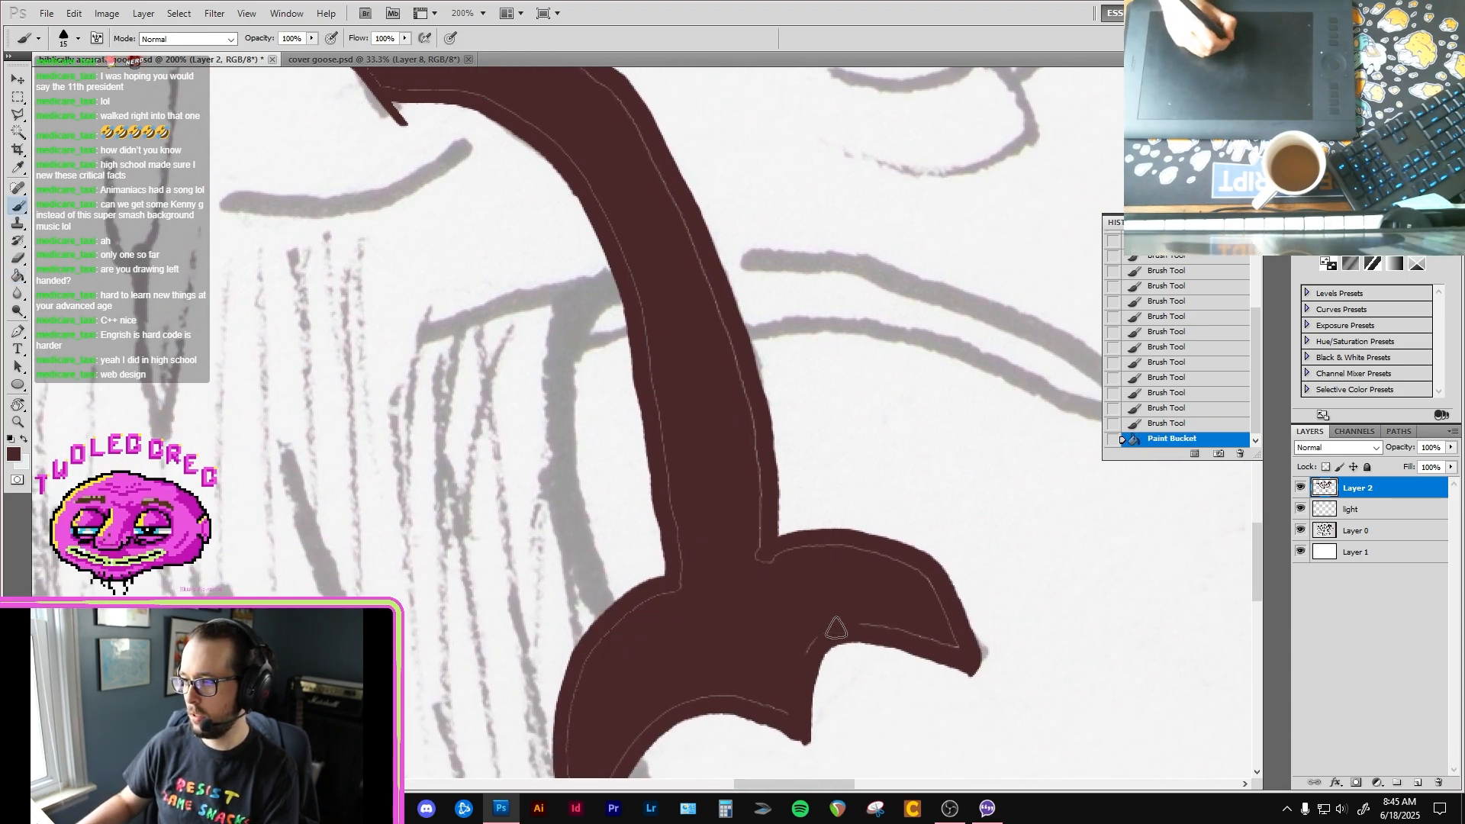
# Step: Brush dark brown over the thin unfilled seams along the edges of the right-hand leg and foot
pyautogui.moveTo(911, 630)
pyautogui.mouseDown()
pyautogui.moveTo(951, 643)
pyautogui.moveTo(929, 639)
pyautogui.moveTo(914, 584)
pyautogui.moveTo(931, 593)
pyautogui.mouseUp()
pyautogui.moveTo(745, 571)
pyautogui.mouseDown()
pyautogui.moveTo(722, 513)
pyautogui.moveTo(748, 483)
pyautogui.moveTo(747, 412)
pyautogui.mouseUp()
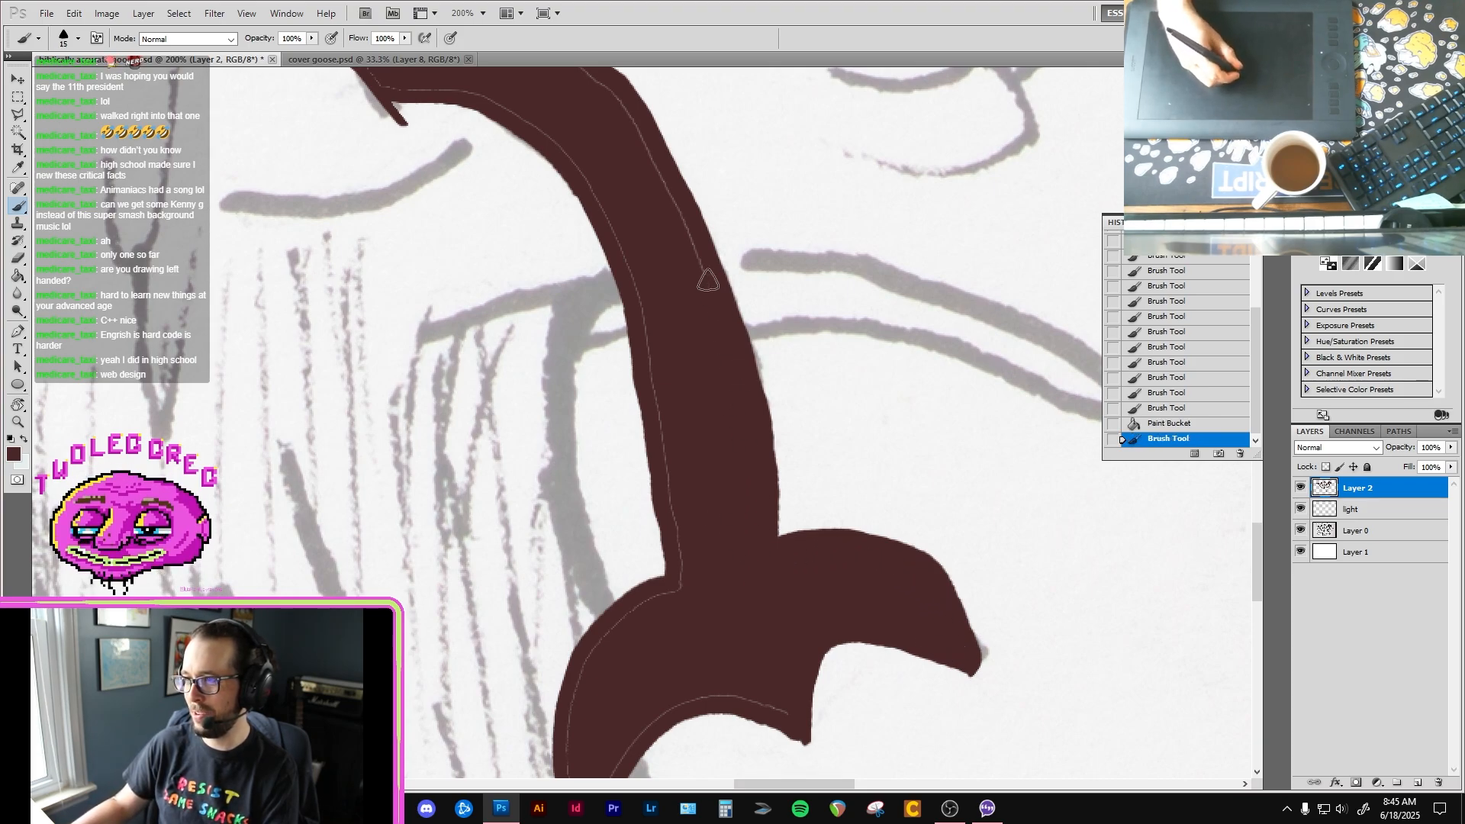
pyautogui.moveTo(708, 280); pyautogui.dragTo(707, 277)
pyautogui.moveTo(710, 205)
pyautogui.mouseDown()
pyautogui.moveTo(720, 384)
pyautogui.moveTo(702, 388)
pyautogui.mouseUp()
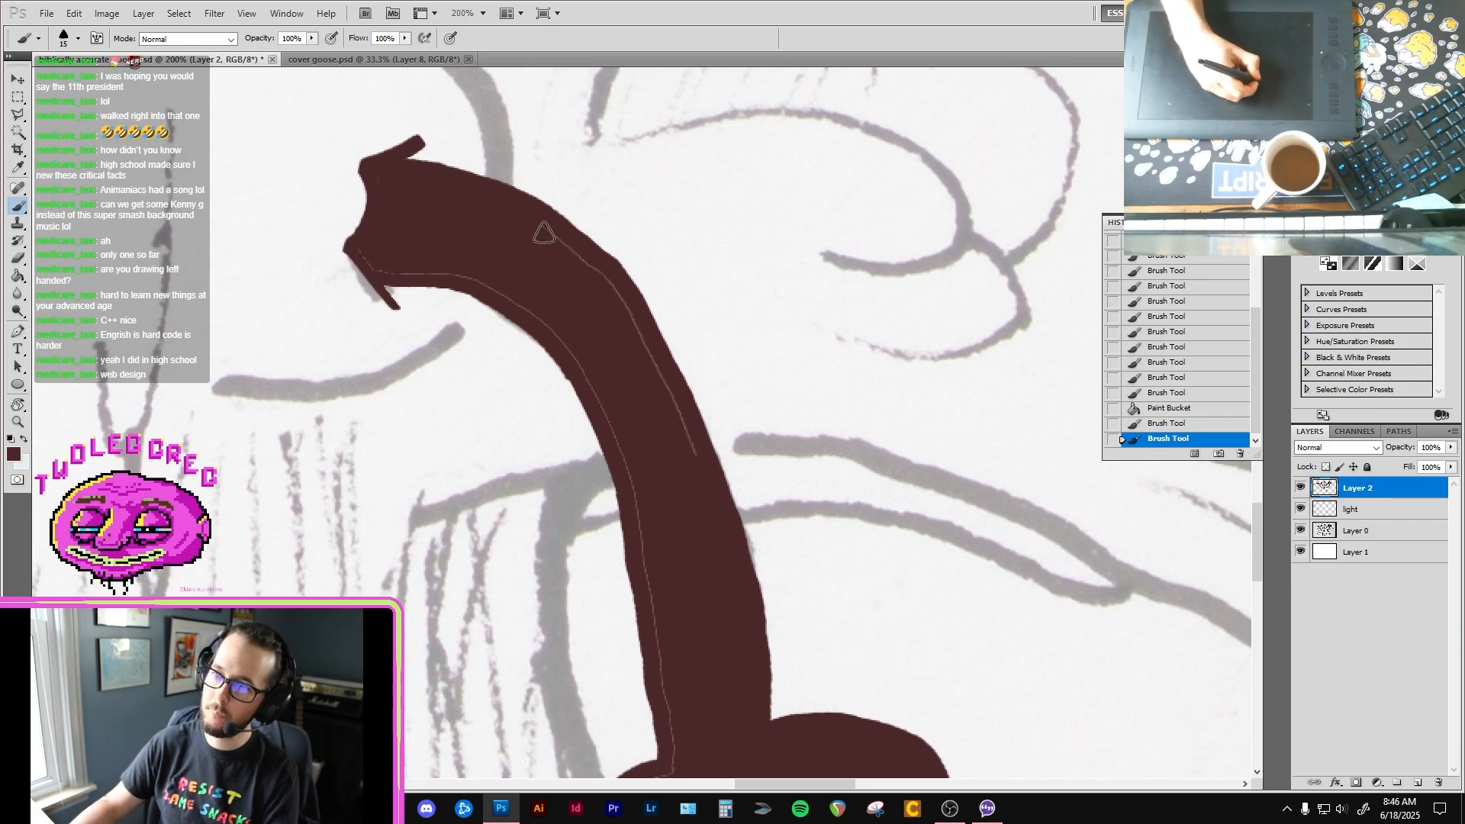
pyautogui.moveTo(622, 301)
pyautogui.mouseDown()
pyautogui.moveTo(670, 405)
pyautogui.moveTo(648, 396)
pyautogui.mouseUp()
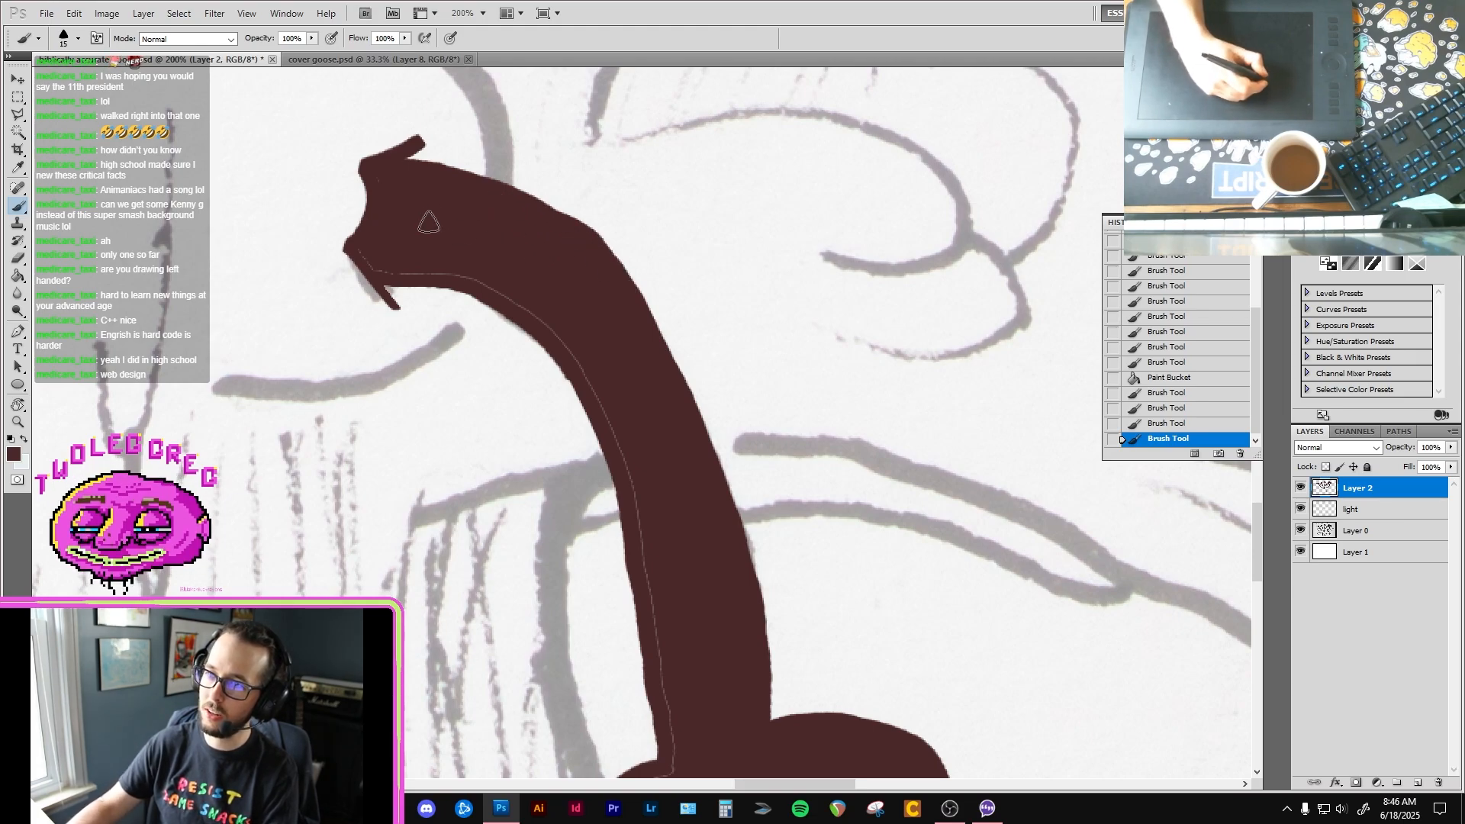
pyautogui.moveTo(374, 206)
pyautogui.mouseDown()
pyautogui.moveTo(367, 251)
pyautogui.moveTo(383, 273)
pyautogui.moveTo(502, 292)
pyautogui.mouseUp()
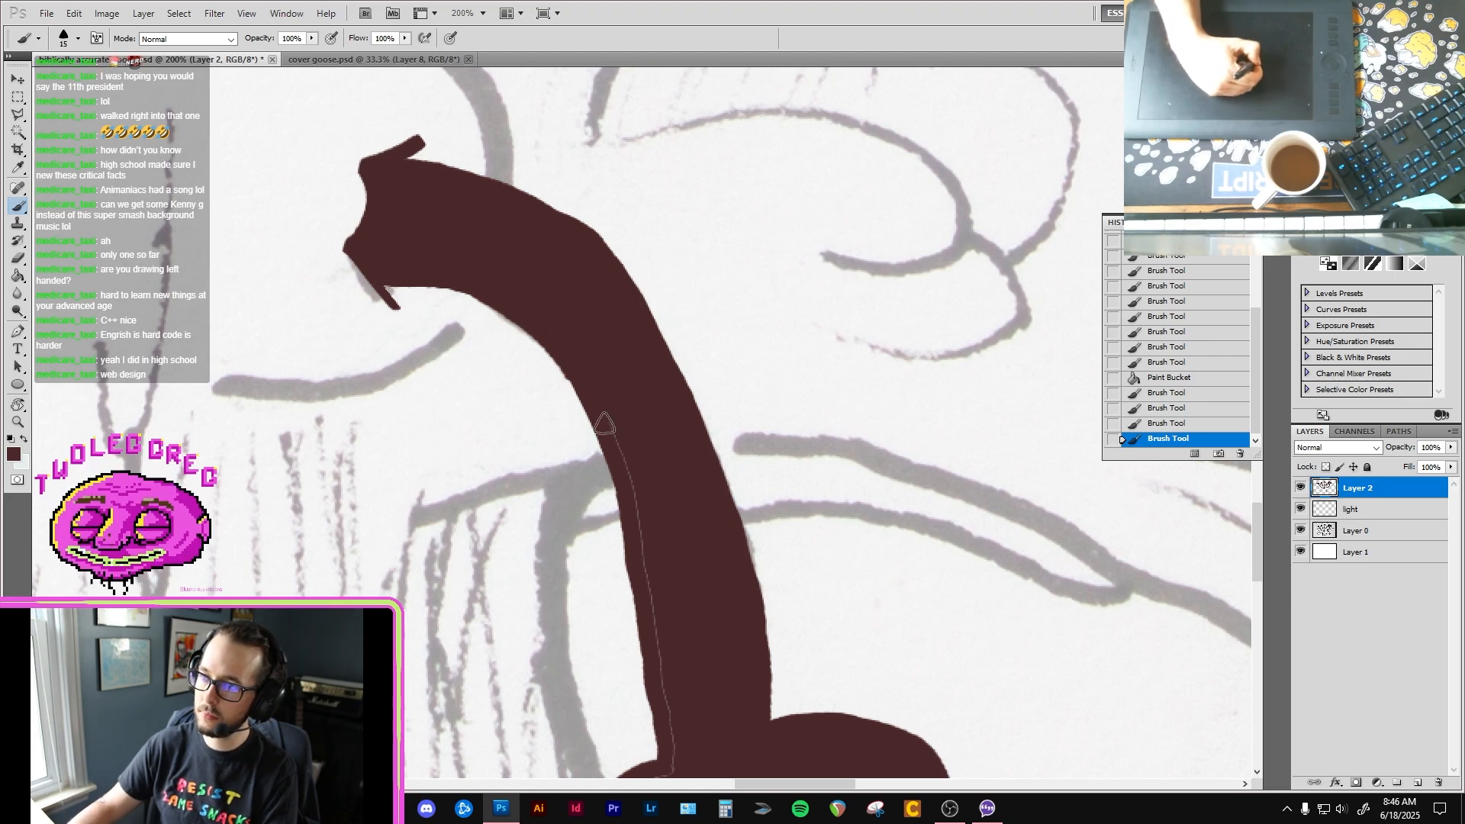
pyautogui.moveTo(604, 423); pyautogui.dragTo(533, 282)
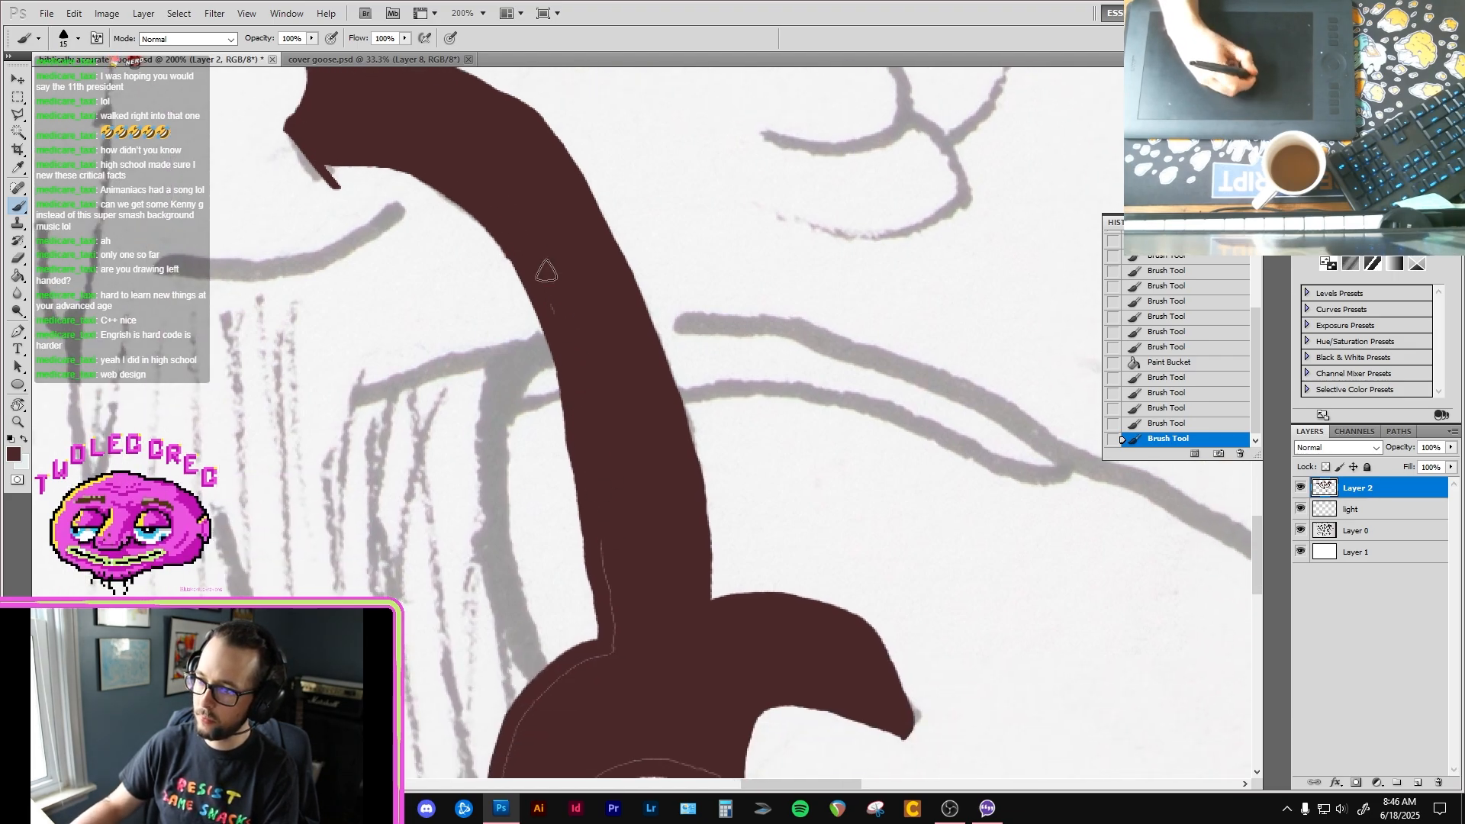
pyautogui.moveTo(592, 373); pyautogui.dragTo(565, 206)
pyautogui.moveTo(591, 466); pyautogui.dragTo(589, 383)
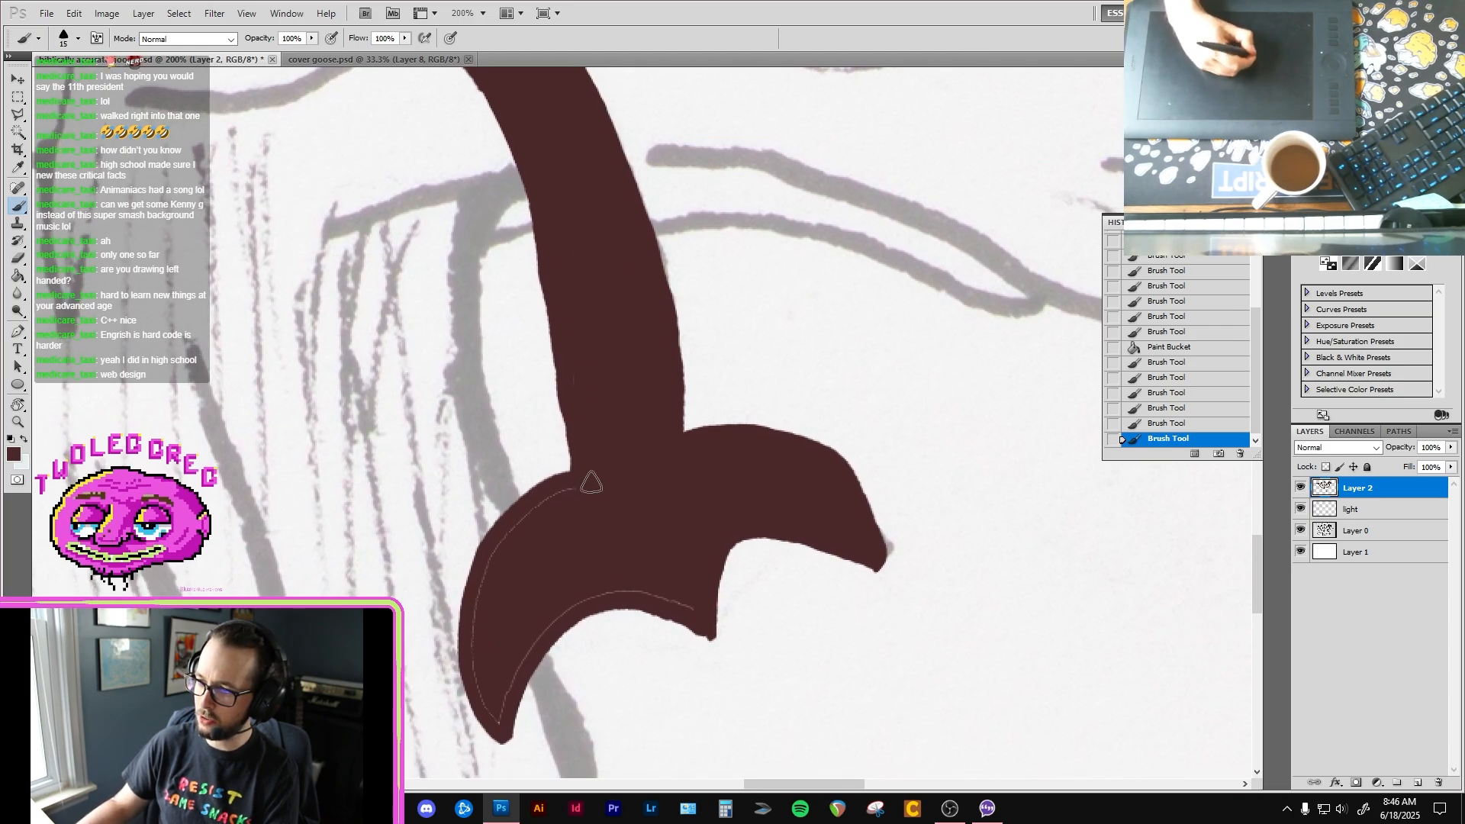
pyautogui.moveTo(537, 510)
pyautogui.mouseDown()
pyautogui.moveTo(511, 519)
pyautogui.moveTo(494, 553)
pyautogui.mouseUp()
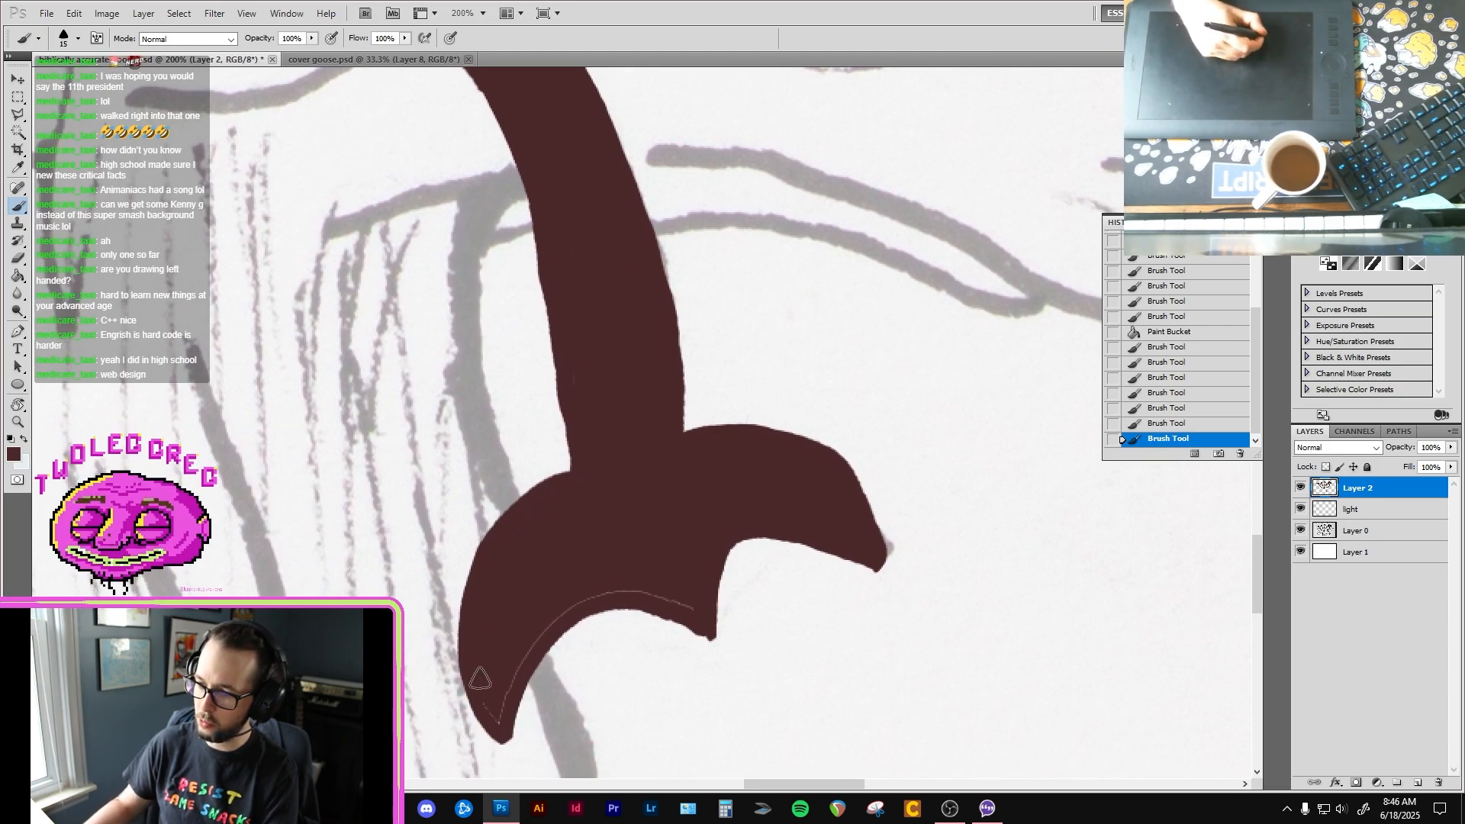
pyautogui.moveTo(569, 593)
pyautogui.mouseDown()
pyautogui.moveTo(638, 582)
pyautogui.moveTo(595, 598)
pyautogui.moveTo(689, 605)
pyautogui.moveTo(585, 595)
pyautogui.moveTo(732, 647)
pyautogui.mouseUp()
# Step: Clean up the underside edges of the right-hand foot and its toes with the Eraser
pyautogui.press('e')
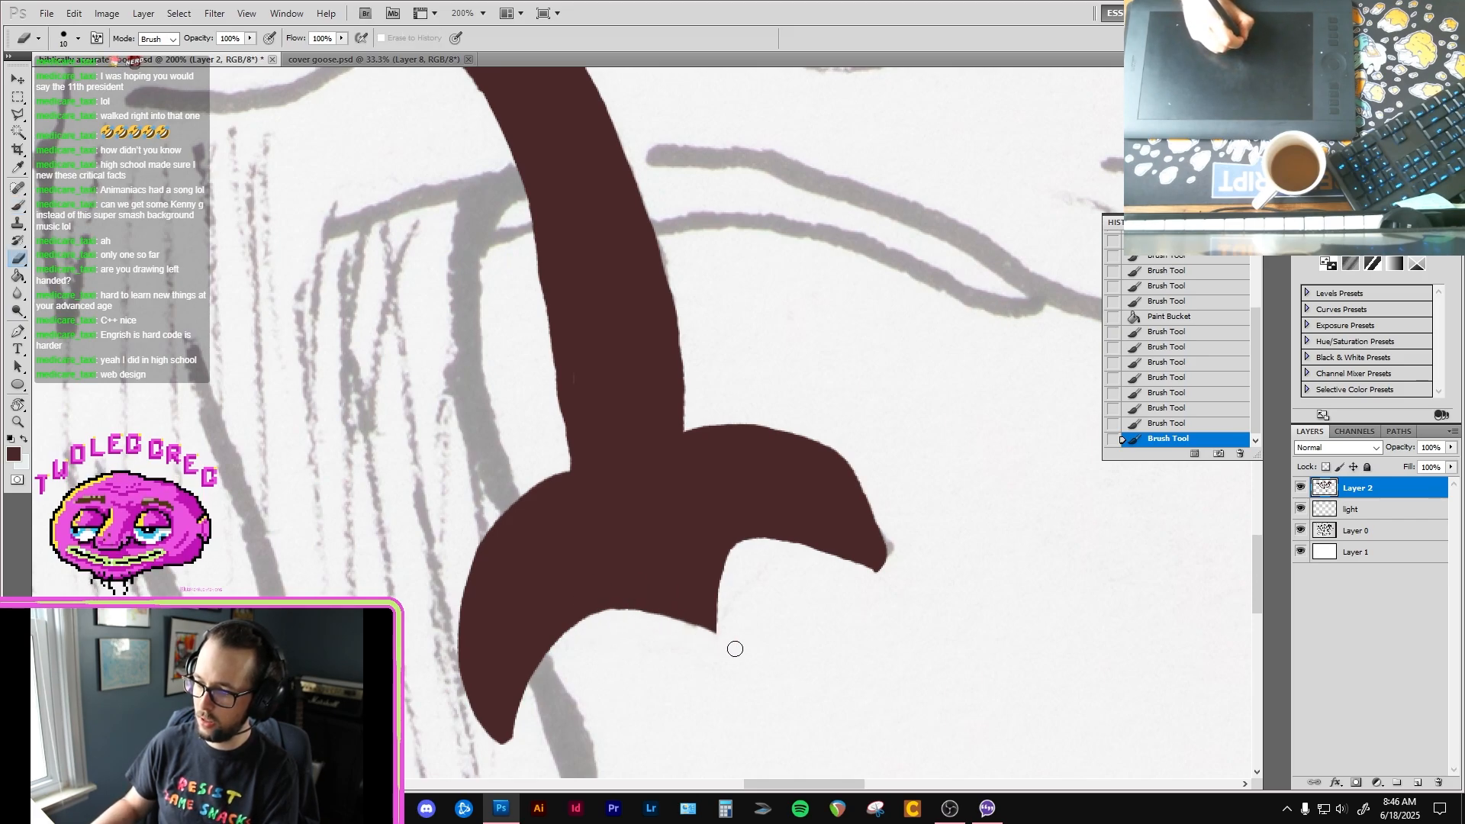
pyautogui.moveTo(757, 548)
pyautogui.mouseDown()
pyautogui.moveTo(778, 539)
pyautogui.moveTo(883, 573)
pyautogui.mouseUp()
pyautogui.moveTo(675, 649); pyautogui.dragTo(759, 534)
pyautogui.moveTo(637, 558); pyautogui.dragTo(678, 502)
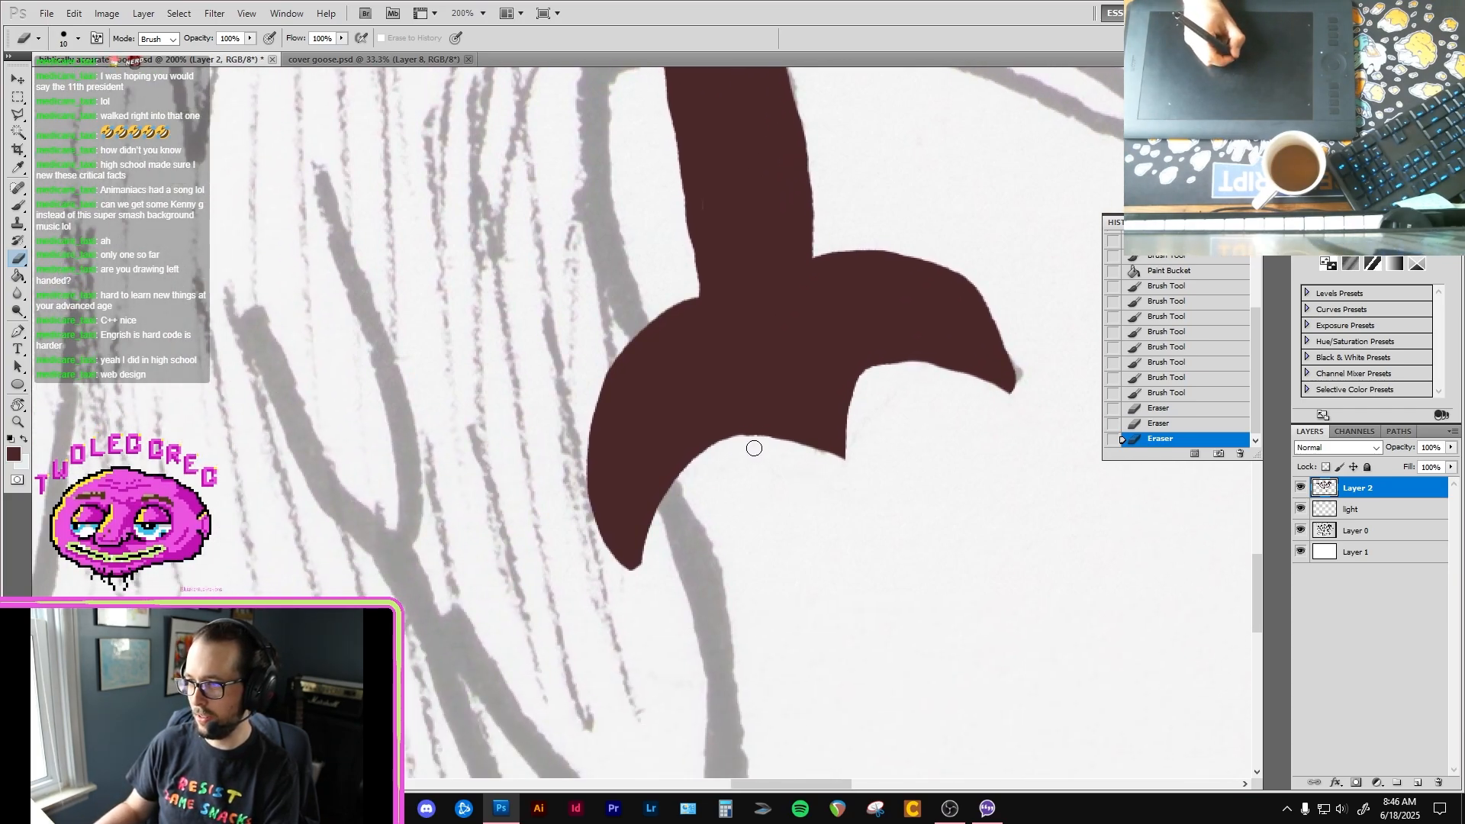
pyautogui.moveTo(752, 448); pyautogui.dragTo(742, 444)
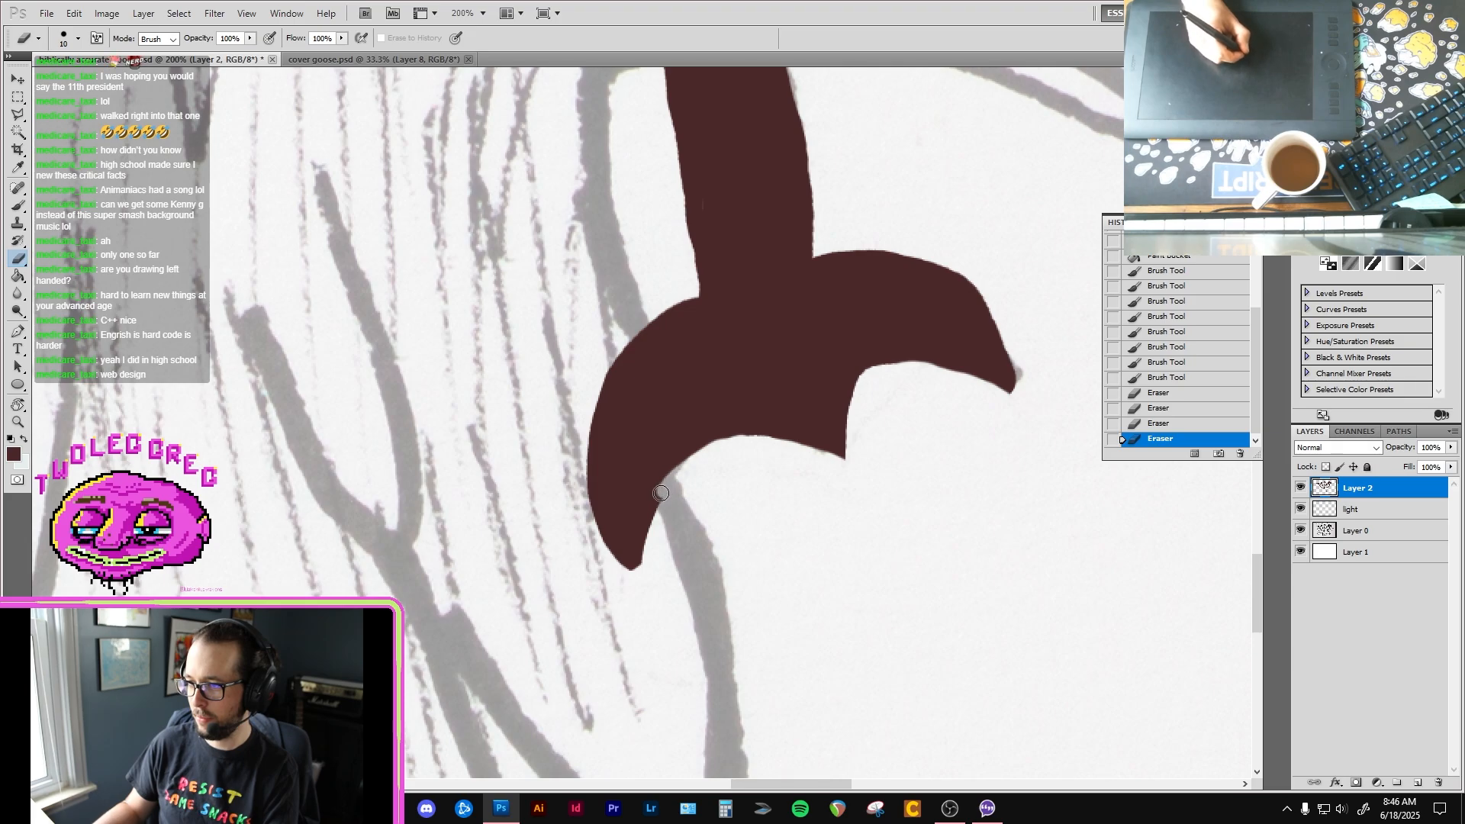
pyautogui.moveTo(661, 493); pyautogui.dragTo(636, 577)
# Step: Brush over the remaining specks near the inner edge of the right-hand leg in dark brown
pyautogui.moveTo(714, 323); pyautogui.dragTo(694, 534)
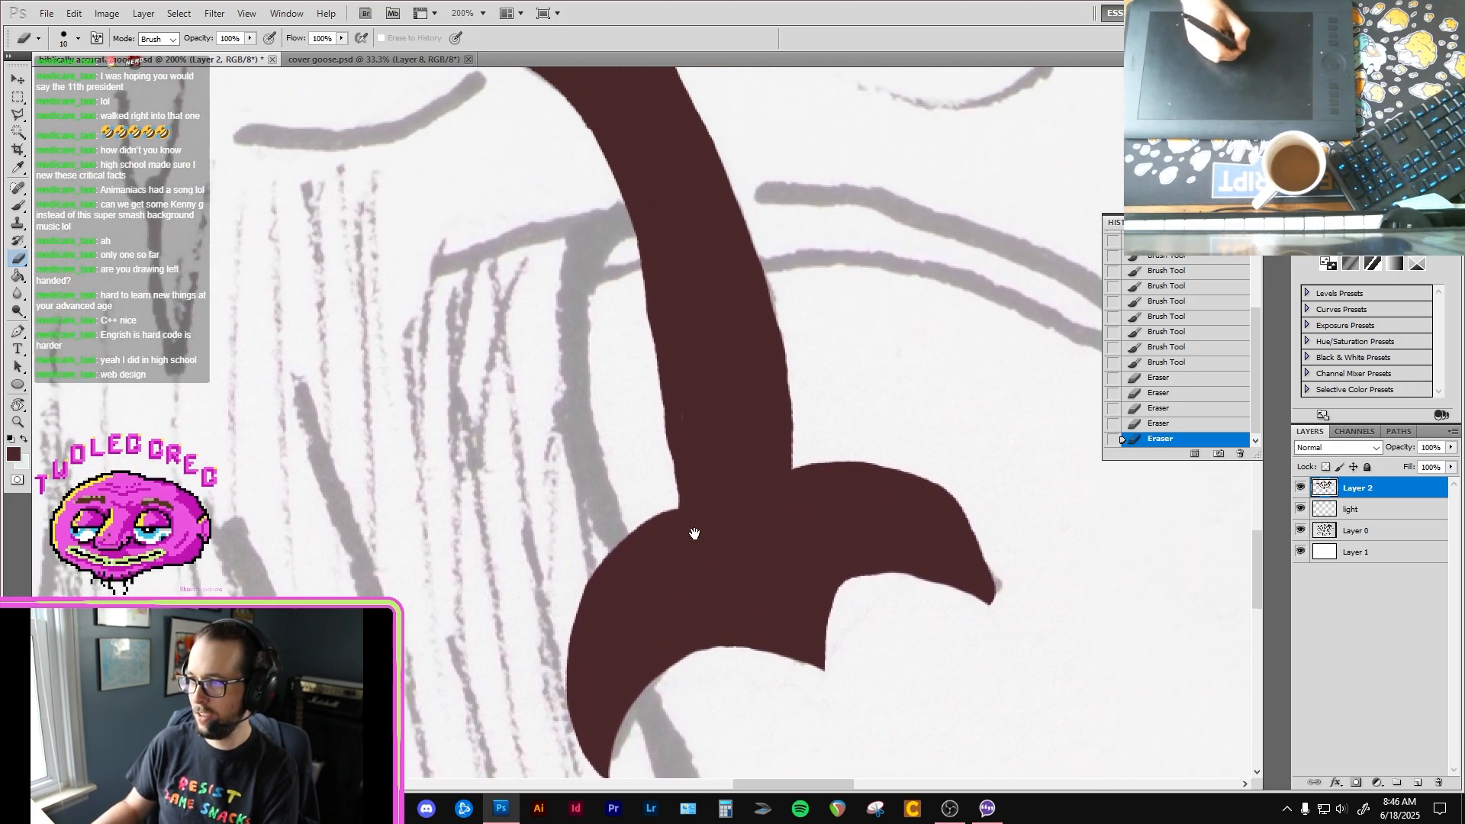
pyautogui.press('b')
pyautogui.moveTo(681, 396); pyautogui.dragTo(648, 305)
pyautogui.moveTo(628, 110); pyautogui.dragTo(699, 366)
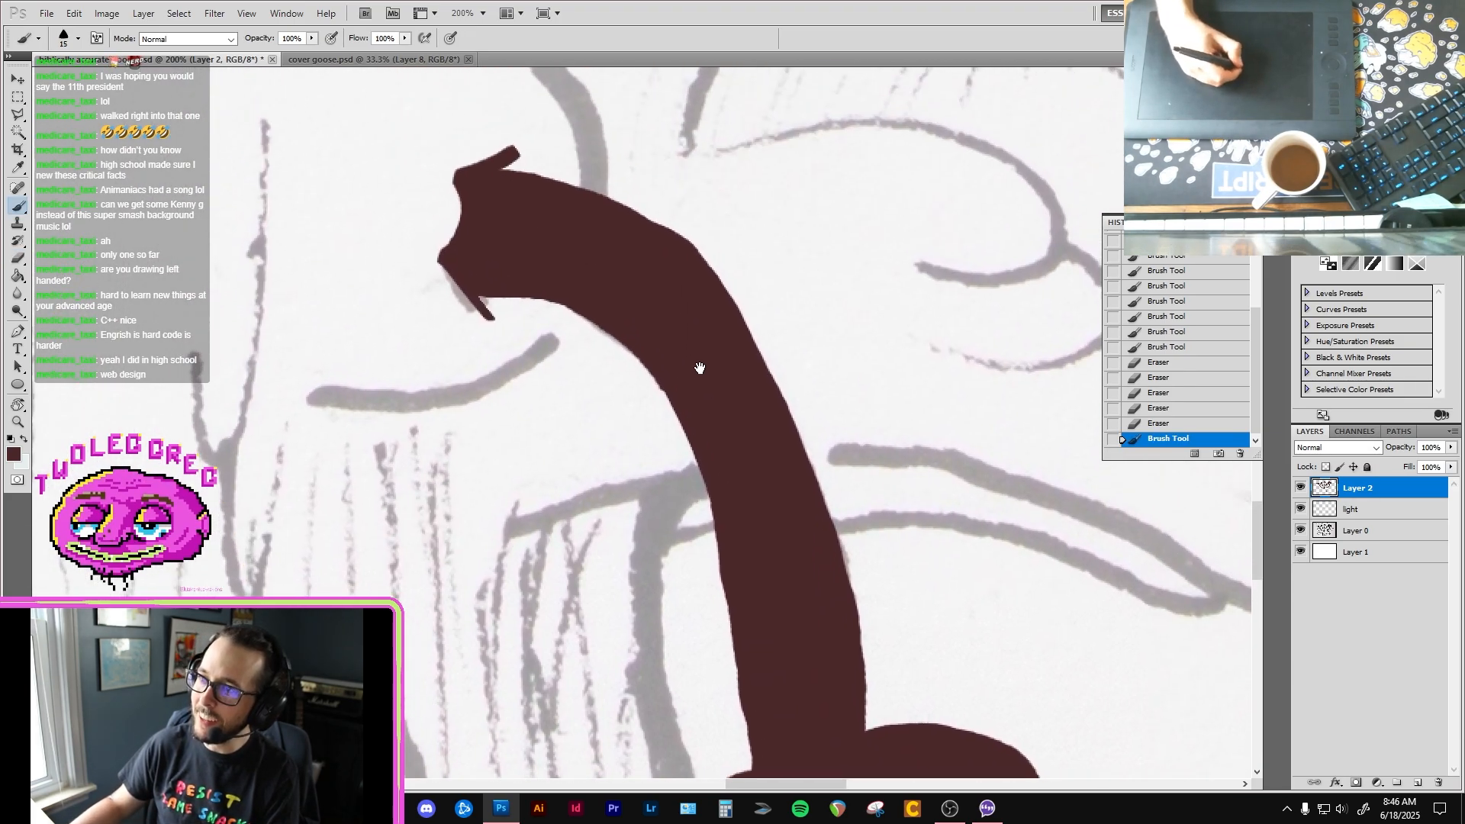
# Step: Rename Layer 2 as "brown"
pyautogui.hotkey('ctrl', '-')
pyautogui.moveTo(620, 423); pyautogui.dragTo(521, 507)
pyautogui.hotkey('ctrl', '-')
pyautogui.hotkey('ctrl', '-')
pyautogui.moveTo(306, 516); pyautogui.dragTo(614, 393)
pyautogui.hotkey('ctrl', '+')
pyautogui.hotkey('ctrl', '+')
pyautogui.moveTo(835, 447); pyautogui.dragTo(685, 492)
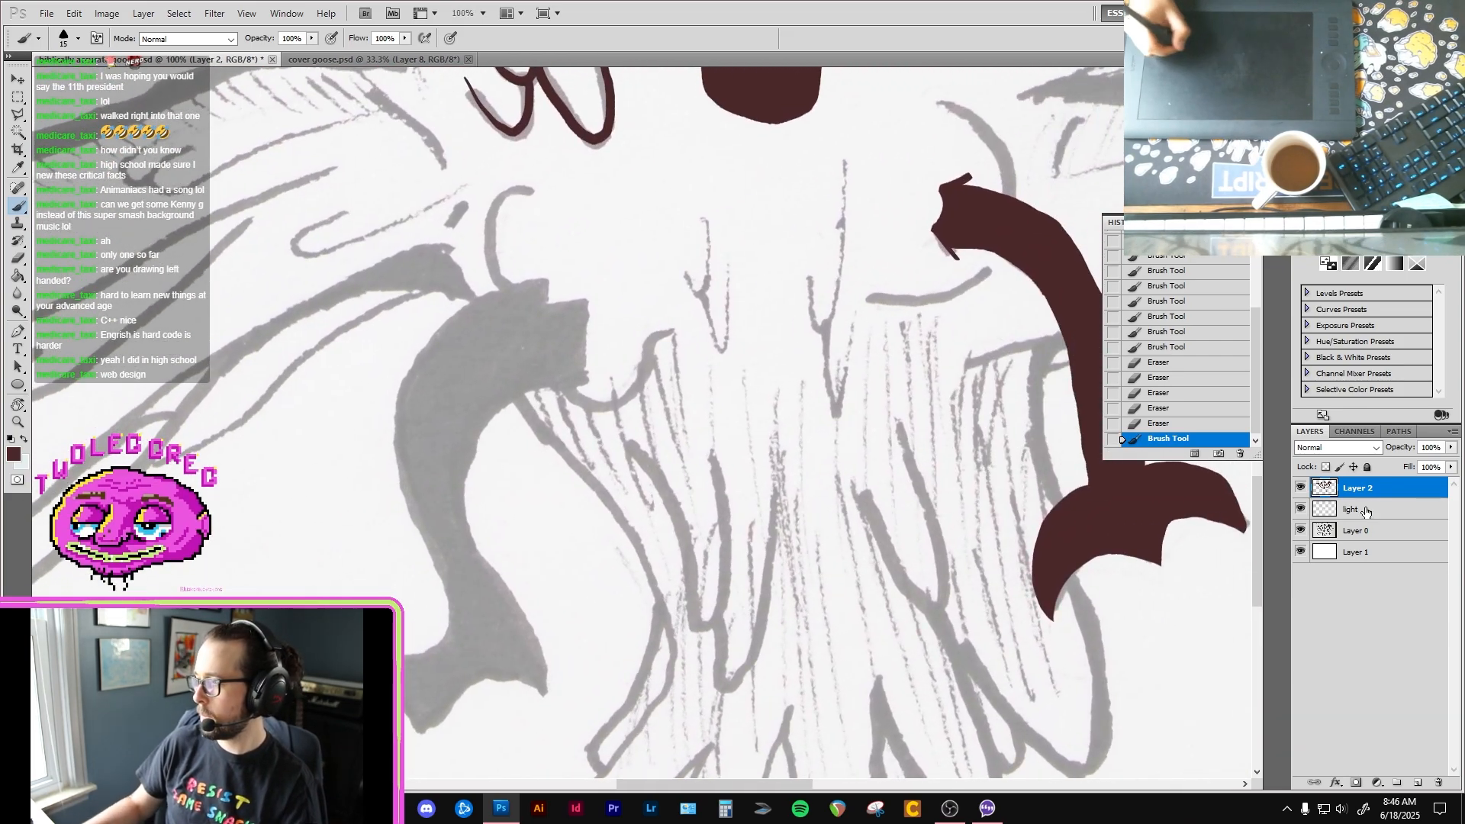
pyautogui.doubleClick(1339, 488)
pyautogui.write('browm')
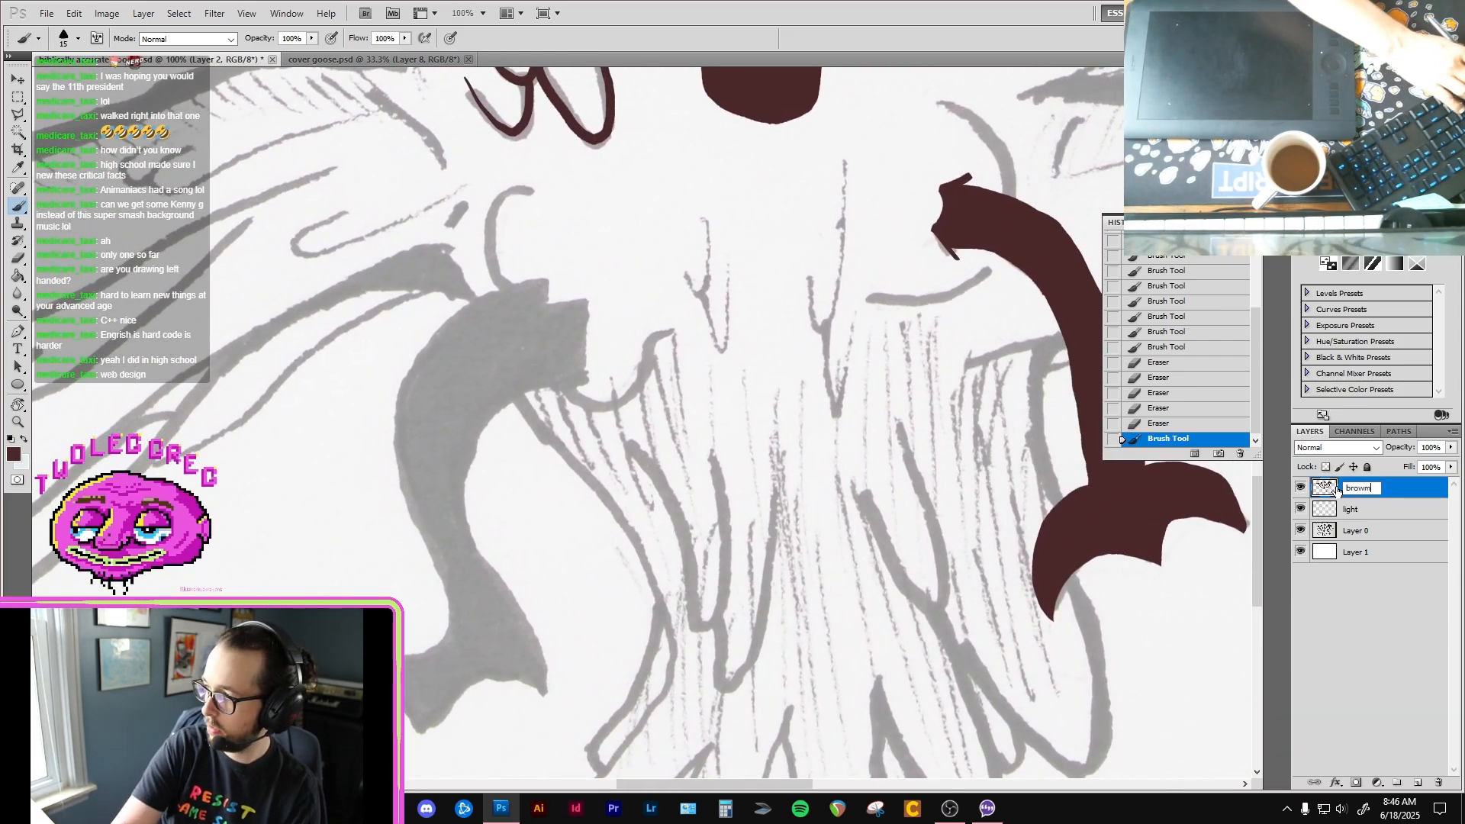
pyautogui.press('Return')
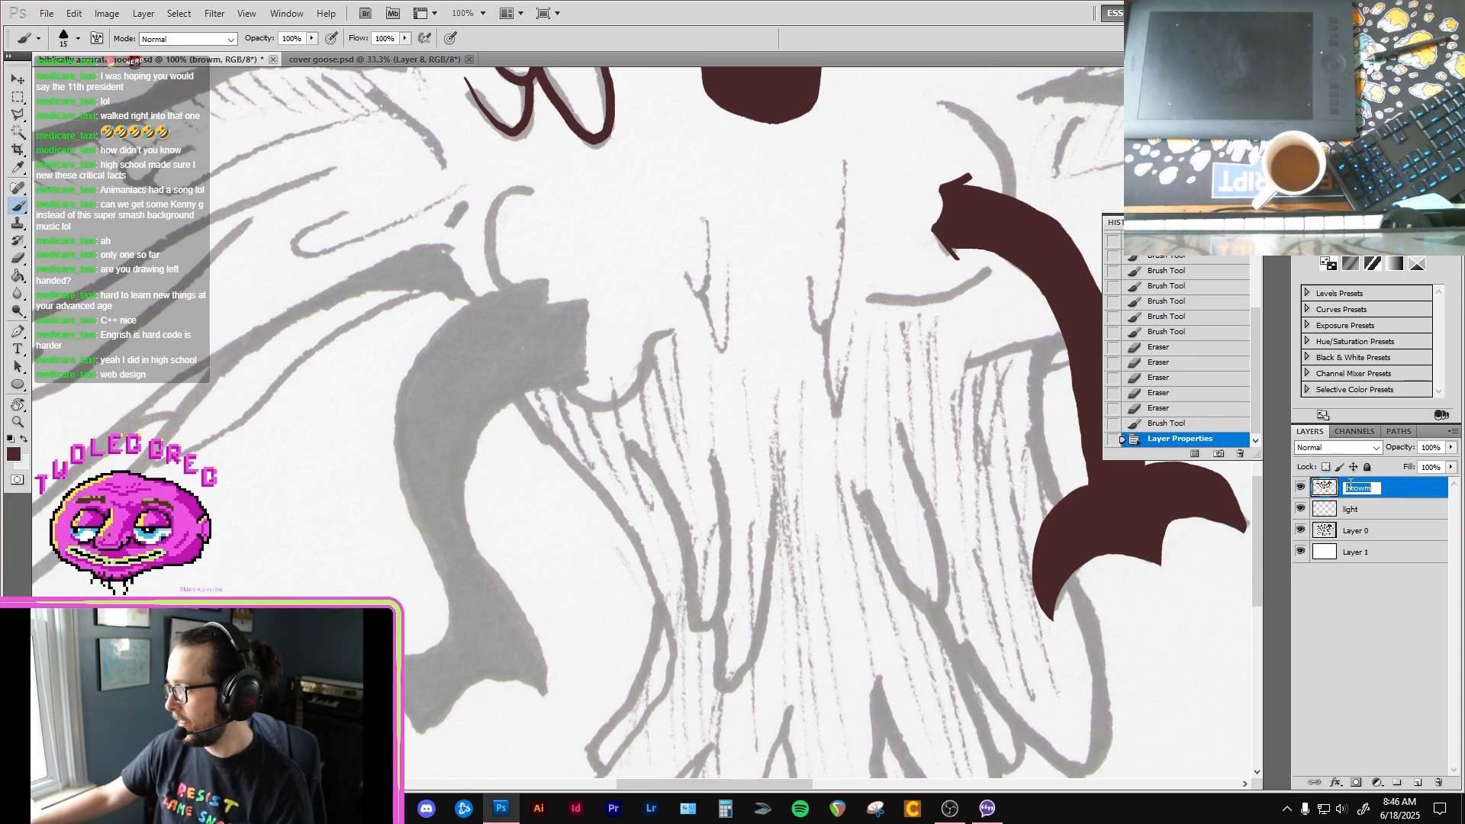
pyautogui.doubleClick(1349, 486)
pyautogui.write('Brow')
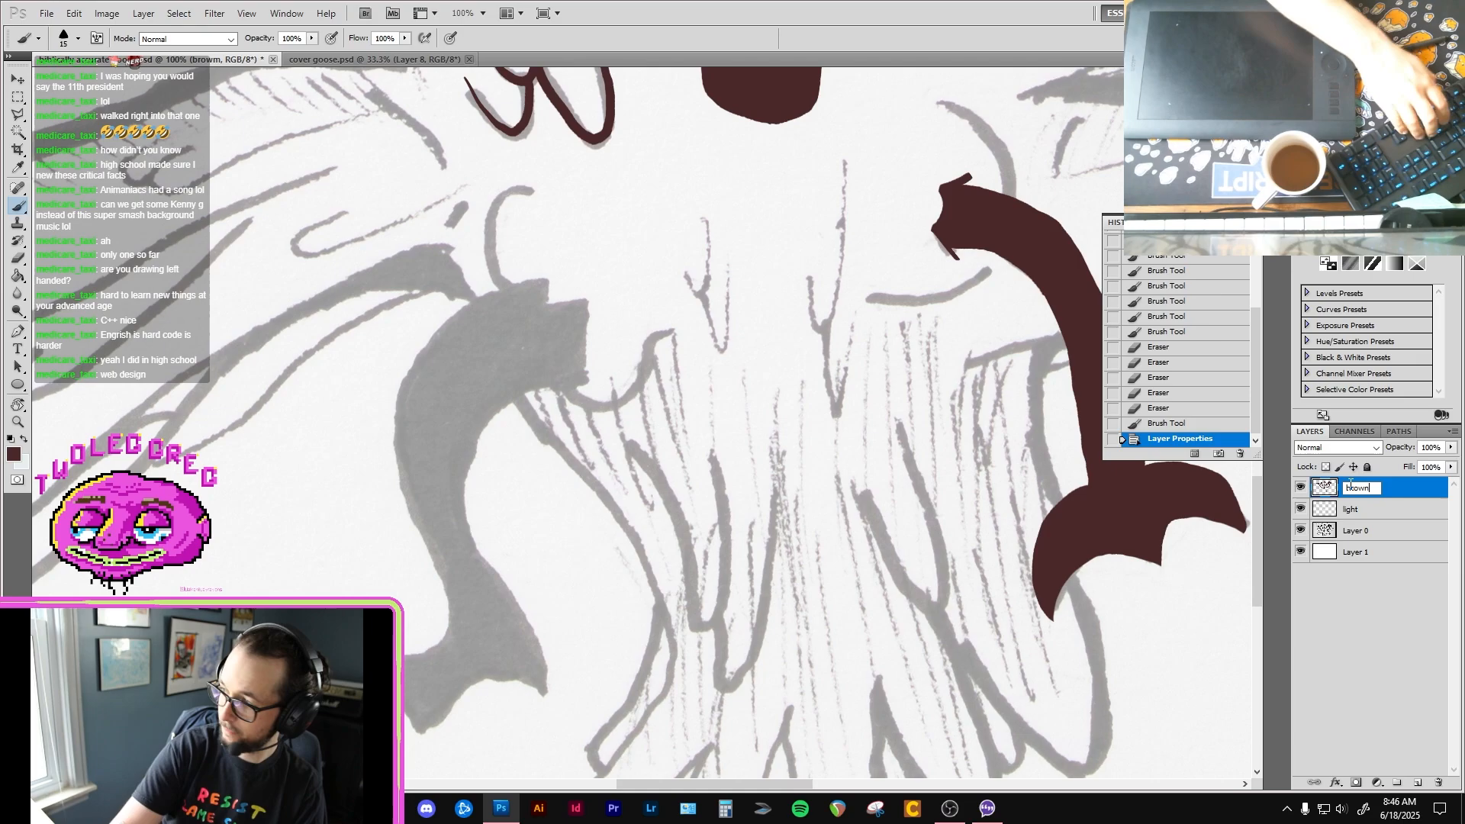
pyautogui.write('n')
pyautogui.press('Return')
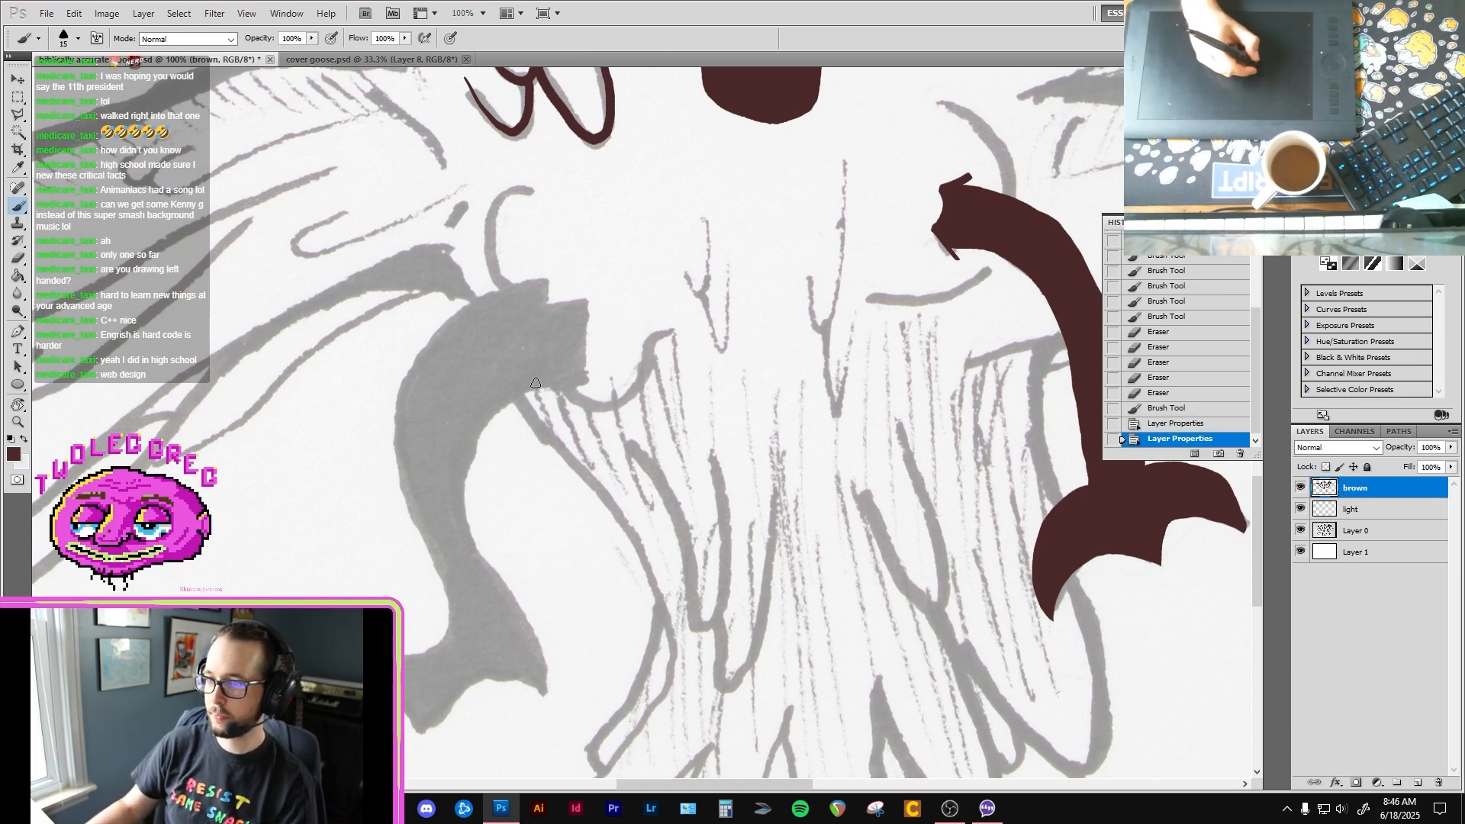
# Step: Outline the inner edge, the foot and the lower outer edge of the left-hand leg in dark brown with the Brush
pyautogui.click(504, 357)
pyautogui.keyDown('ctrl'); pyautogui.click(521, 395); pyautogui.keyUp('ctrl')
pyautogui.moveTo(608, 369)
pyautogui.mouseDown()
pyautogui.moveTo(642, 271)
pyautogui.moveTo(572, 314)
pyautogui.moveTo(547, 398)
pyautogui.moveTo(634, 578)
pyautogui.mouseUp()
pyautogui.keyDown('alt'); pyautogui.click(648, 261); pyautogui.keyUp('alt')
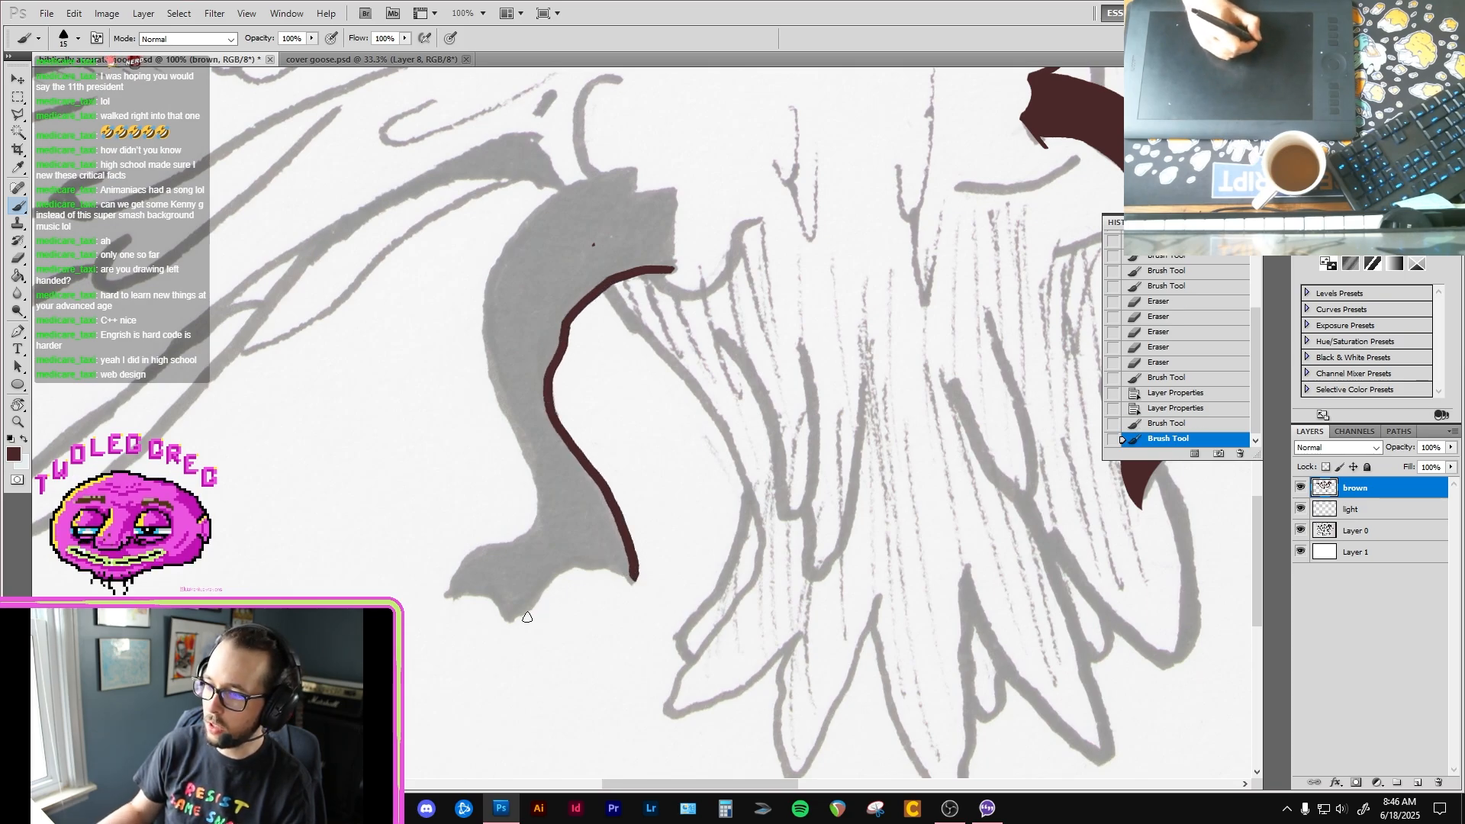
pyautogui.moveTo(510, 620)
pyautogui.mouseDown()
pyautogui.moveTo(570, 569)
pyautogui.moveTo(638, 584)
pyautogui.mouseUp()
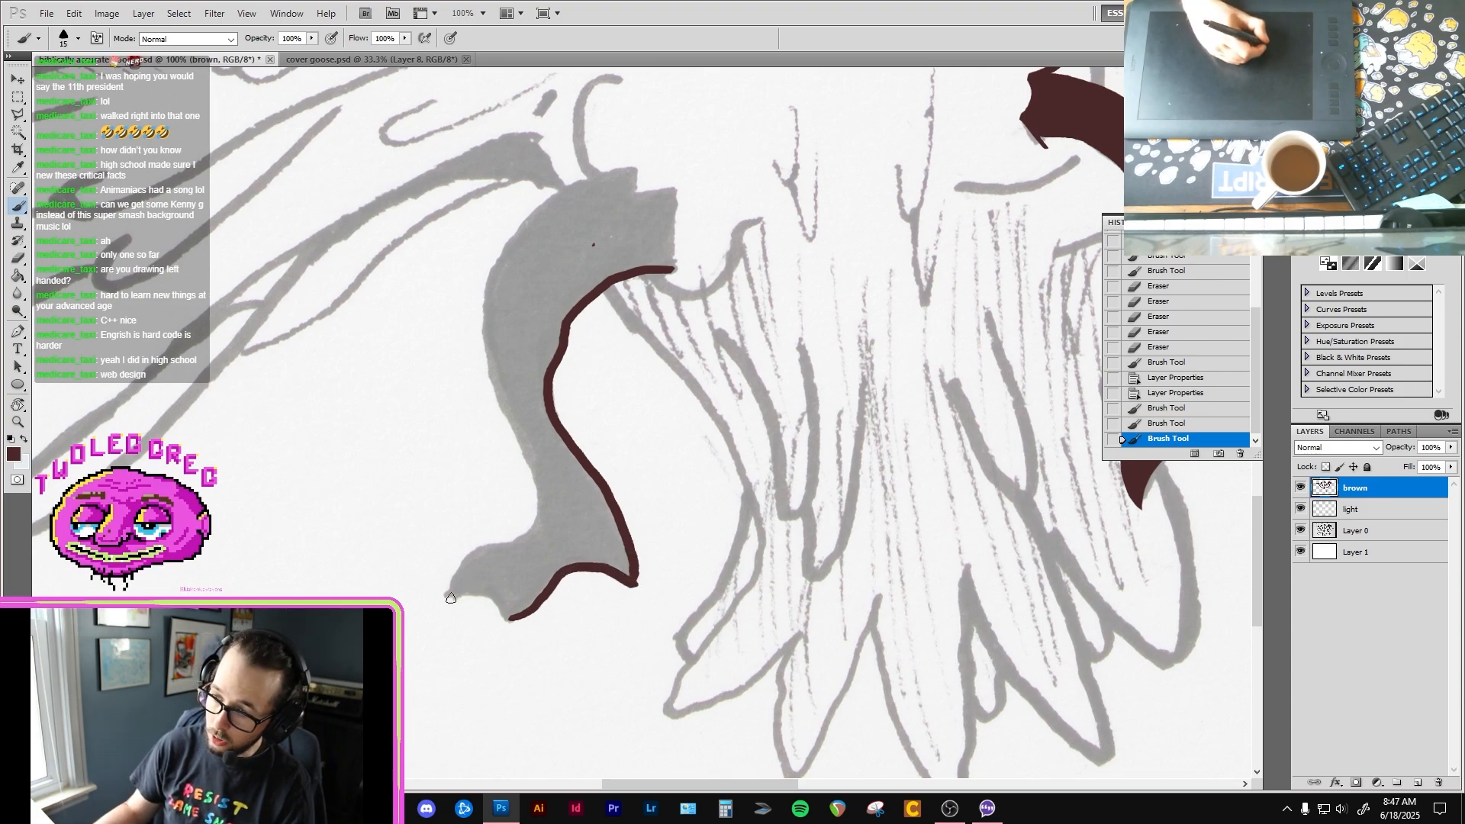
pyautogui.moveTo(448, 595)
pyautogui.mouseDown()
pyautogui.moveTo(522, 617)
pyautogui.moveTo(445, 592)
pyautogui.moveTo(503, 543)
pyautogui.mouseUp()
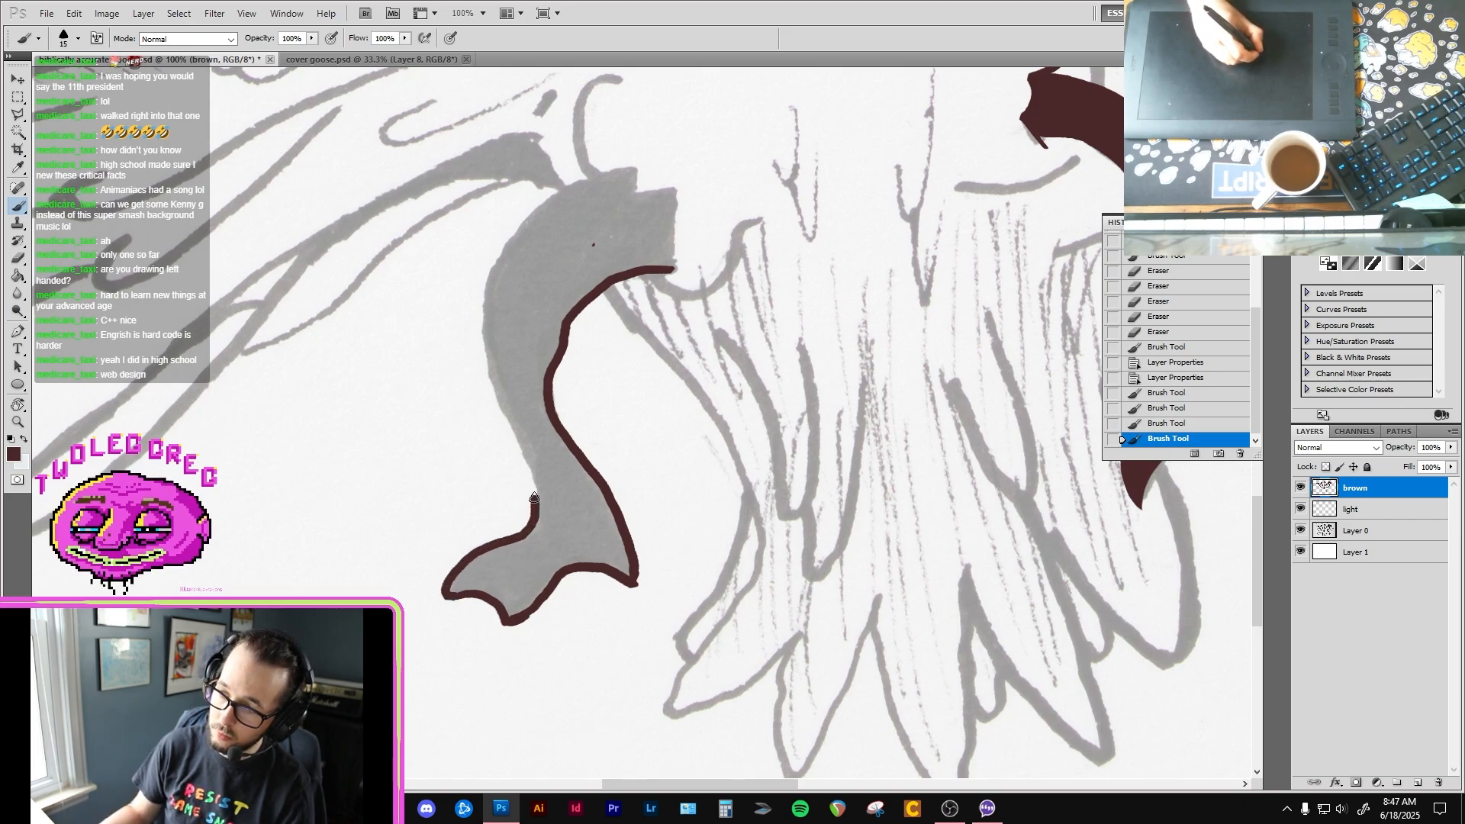
pyautogui.moveTo(521, 462); pyautogui.dragTo(501, 406)
pyautogui.moveTo(609, 175)
pyautogui.mouseDown()
pyautogui.moveTo(638, 166)
pyautogui.moveTo(593, 178)
pyautogui.mouseUp()
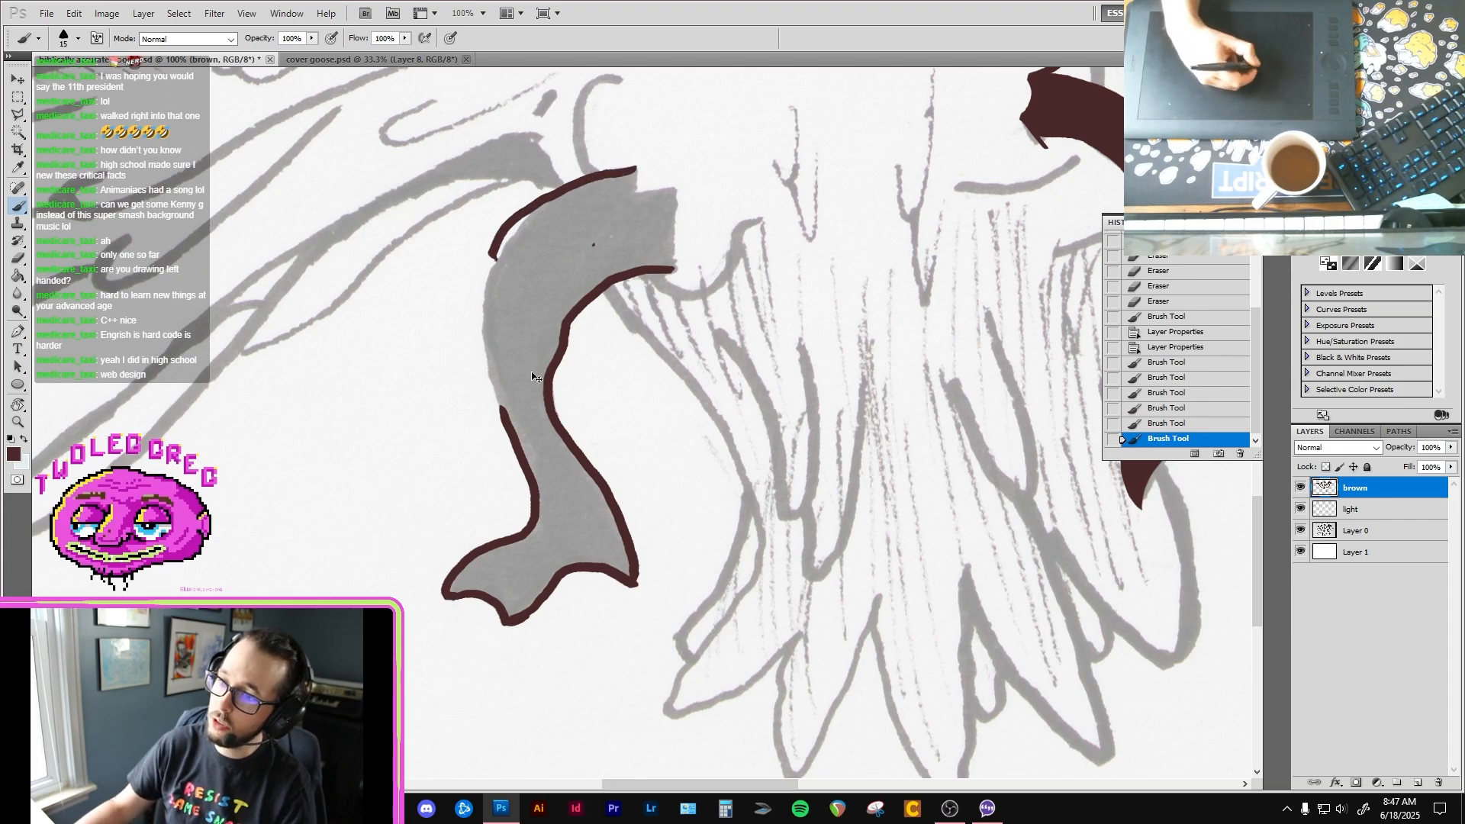
pyautogui.hotkey('ctrl', 'z')
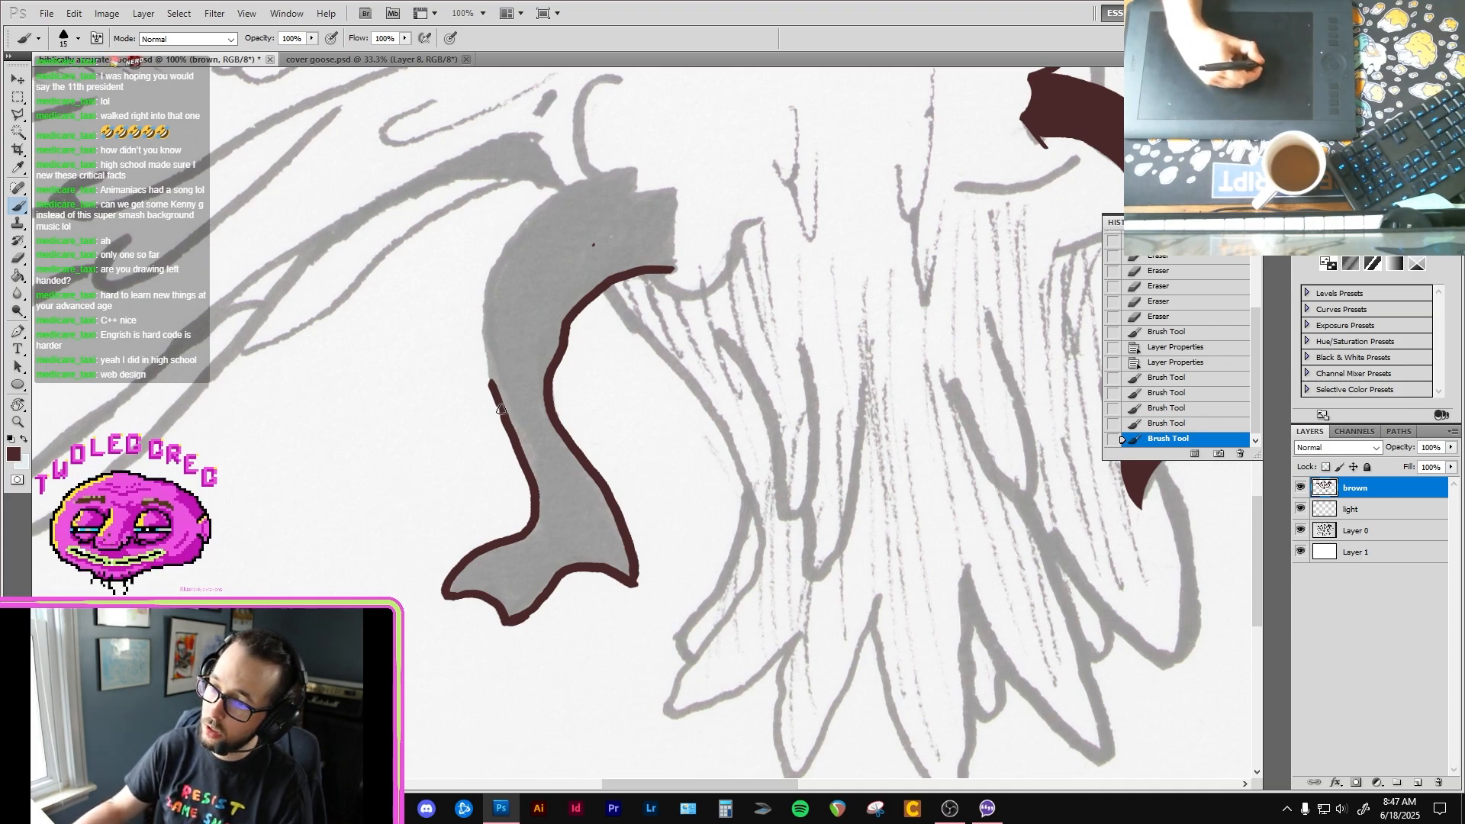
pyautogui.hotkey('ctrl', 'z')
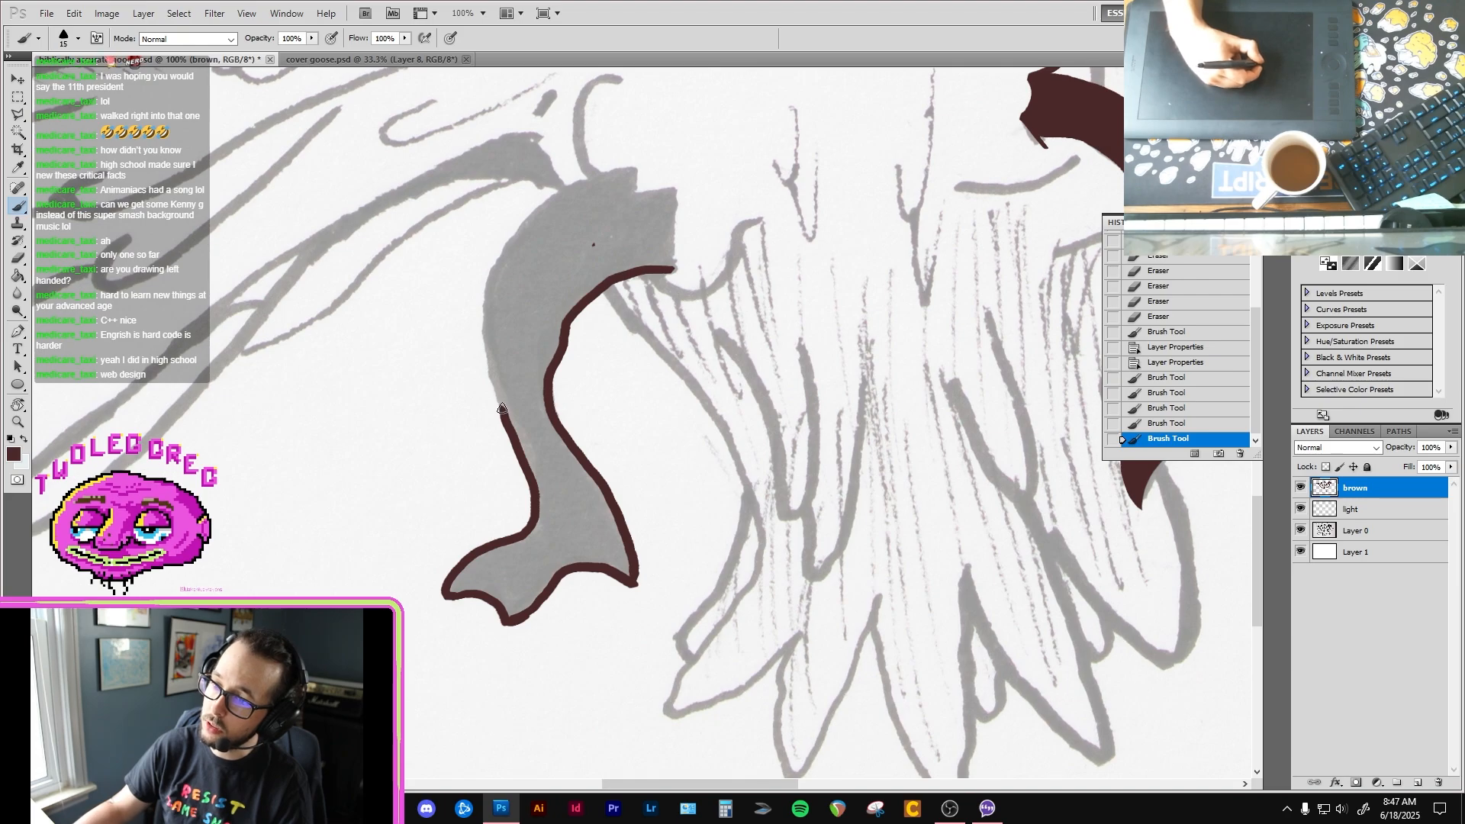
# Step: Close the left-hand leg's outline along its upper outer edge and notched upper end, and fill the leg with dark brown
pyautogui.moveTo(505, 418)
pyautogui.mouseDown()
pyautogui.moveTo(484, 275)
pyautogui.moveTo(512, 228)
pyautogui.mouseUp()
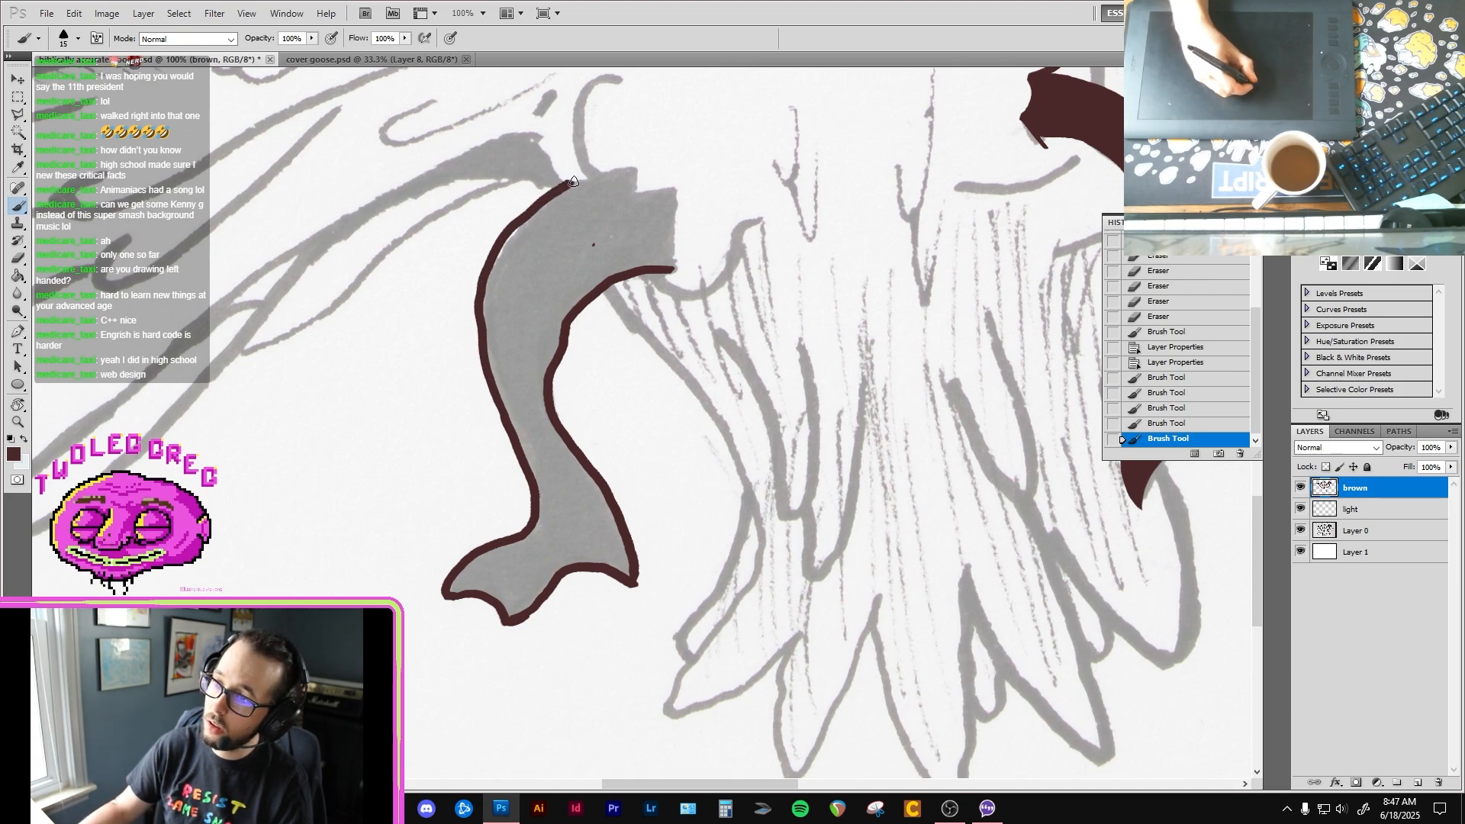
pyautogui.moveTo(574, 182)
pyautogui.mouseDown()
pyautogui.moveTo(635, 169)
pyautogui.moveTo(641, 192)
pyautogui.moveTo(678, 192)
pyautogui.mouseUp()
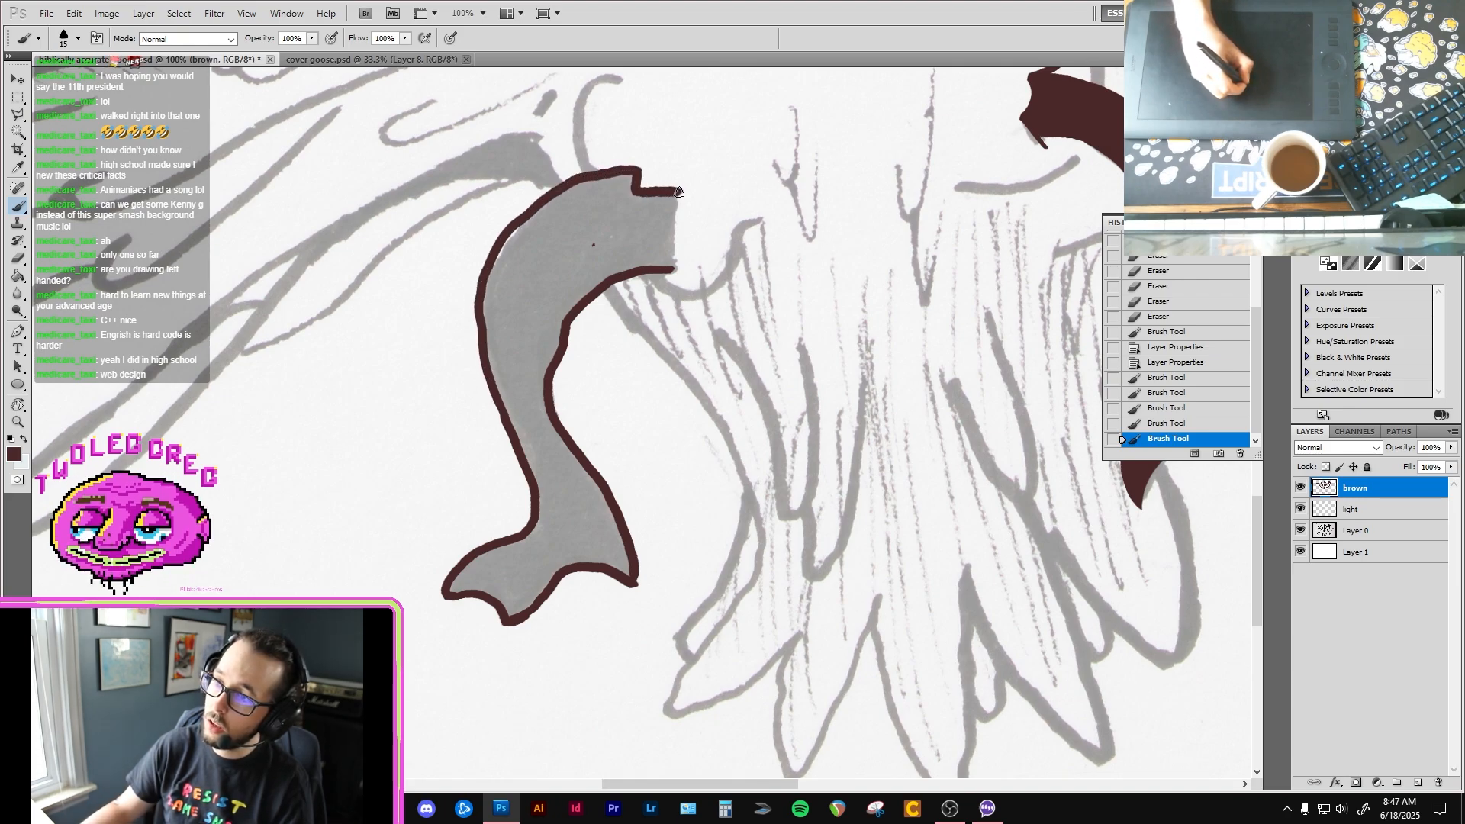
pyautogui.moveTo(674, 267); pyautogui.dragTo(700, 233)
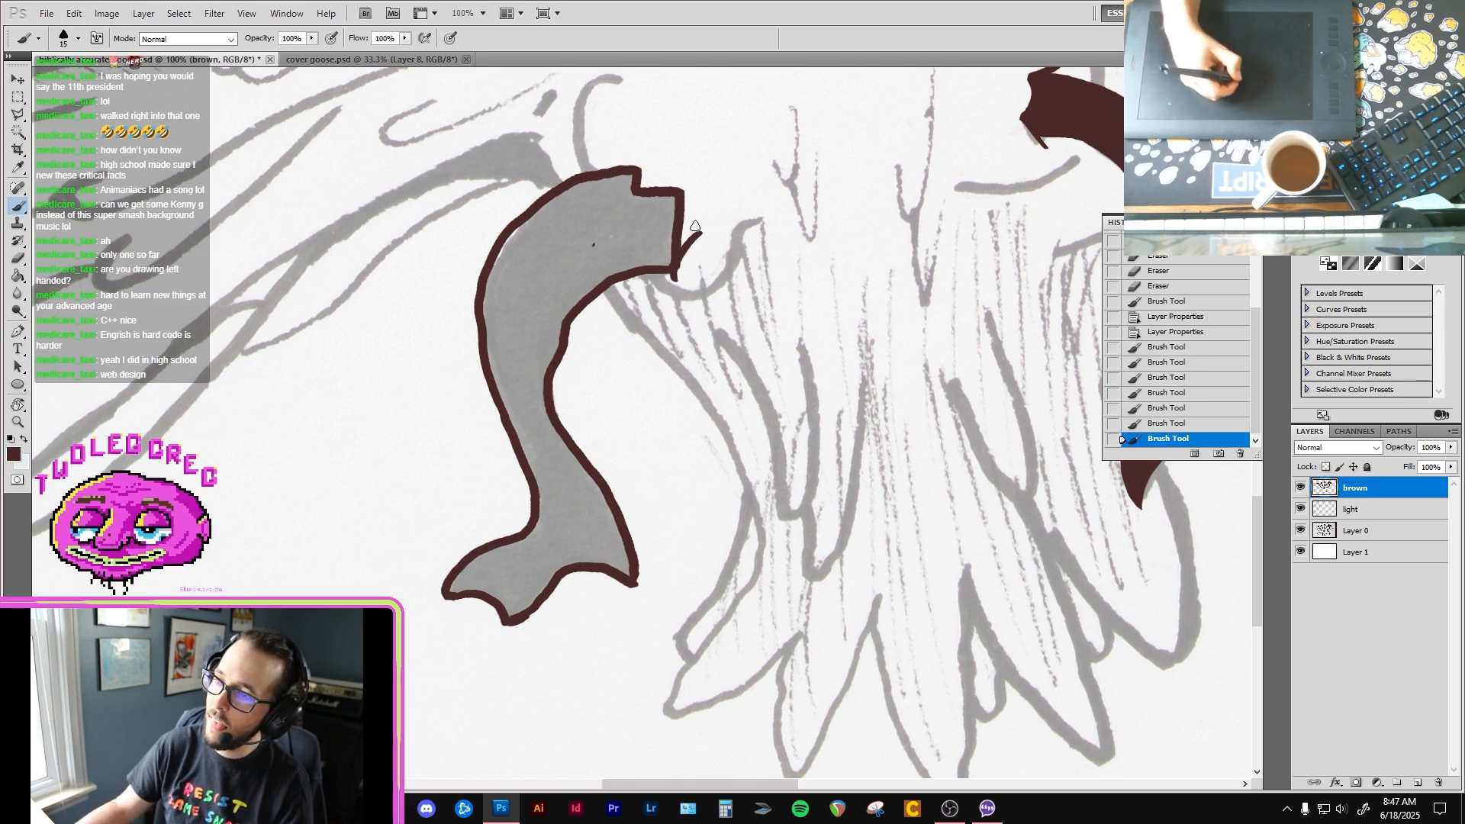
pyautogui.press('g')
pyautogui.click(558, 308)
pyautogui.press('b')
# Step: Brush dark brown over the thin unfilled seams along the edges of the left-hand leg and foot
pyautogui.scroll(1, 557, 308)
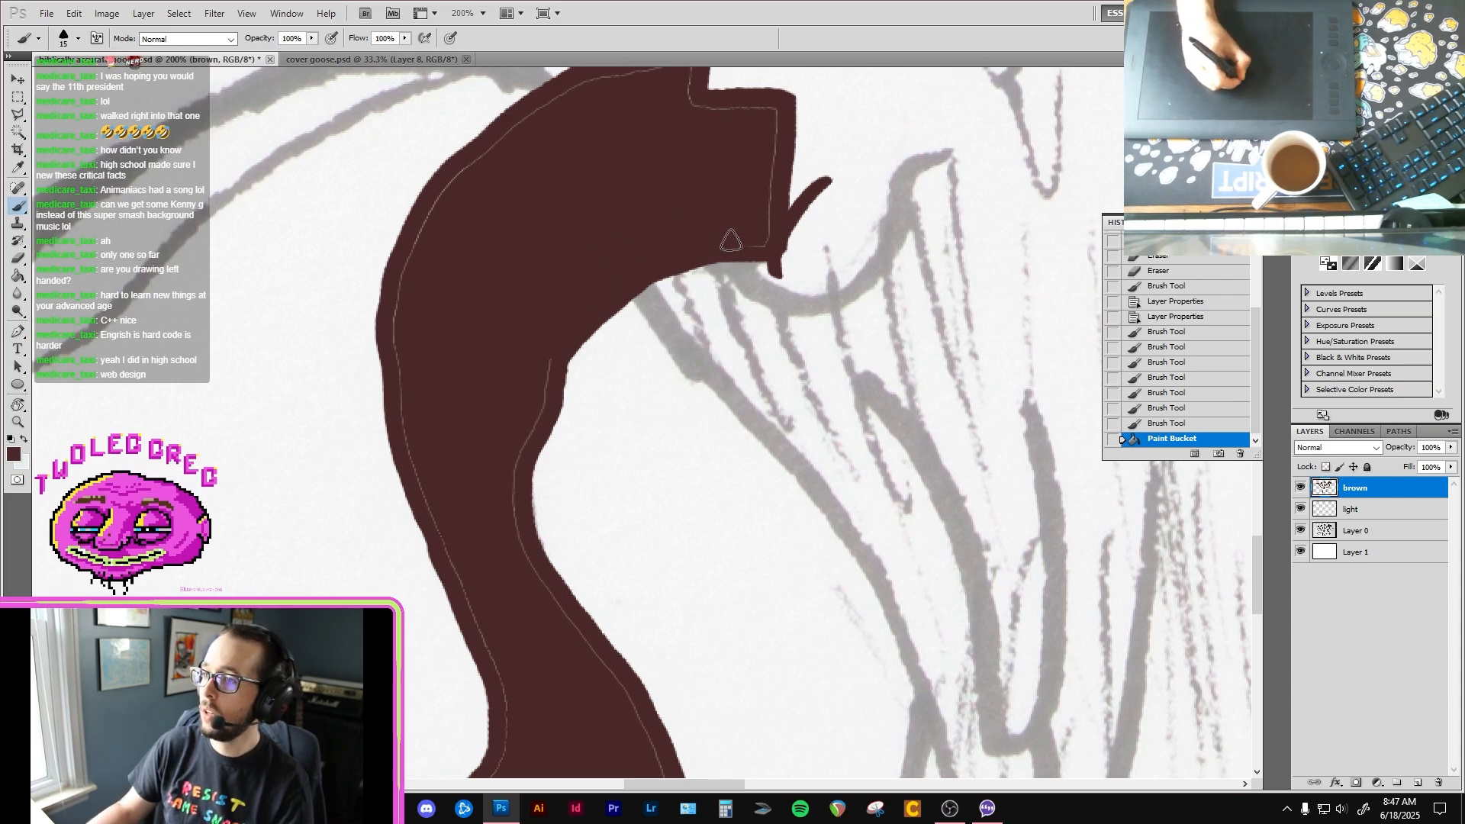
pyautogui.click(776, 113)
pyautogui.moveTo(732, 69); pyautogui.dragTo(714, 196)
pyautogui.moveTo(536, 240)
pyautogui.mouseDown()
pyautogui.moveTo(670, 209)
pyautogui.moveTo(669, 250)
pyautogui.moveTo(614, 275)
pyautogui.moveTo(510, 282)
pyautogui.moveTo(438, 321)
pyautogui.moveTo(391, 502)
pyautogui.mouseUp()
pyautogui.moveTo(413, 510); pyautogui.dragTo(435, 366)
pyautogui.moveTo(402, 294)
pyautogui.mouseDown()
pyautogui.moveTo(394, 385)
pyautogui.moveTo(422, 425)
pyautogui.moveTo(404, 386)
pyautogui.moveTo(421, 461)
pyautogui.mouseUp()
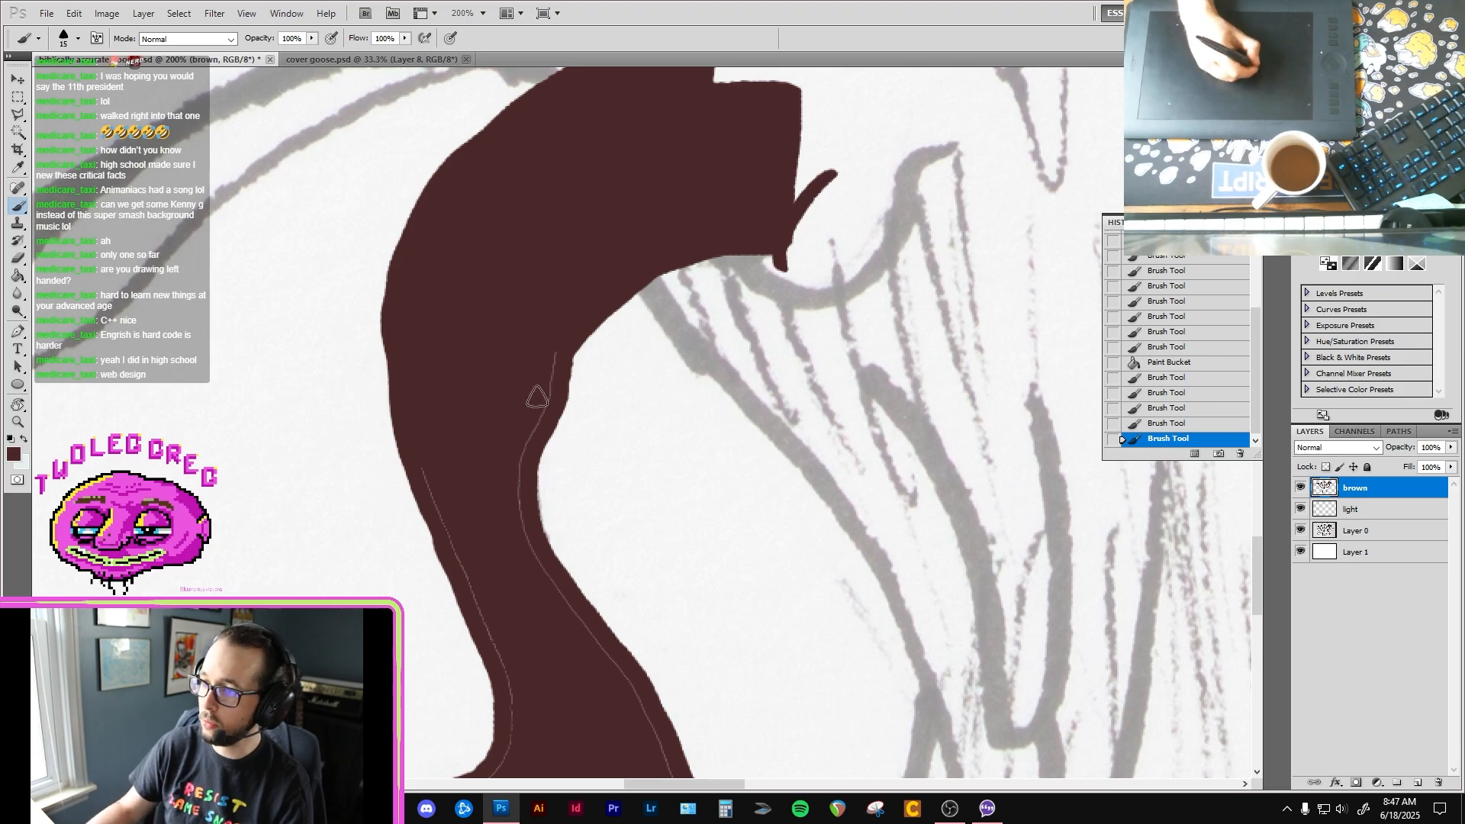
pyautogui.moveTo(547, 363)
pyautogui.mouseDown()
pyautogui.moveTo(550, 389)
pyautogui.moveTo(517, 425)
pyautogui.moveTo(536, 556)
pyautogui.moveTo(489, 357)
pyautogui.mouseUp()
pyautogui.moveTo(472, 457); pyautogui.dragTo(493, 560)
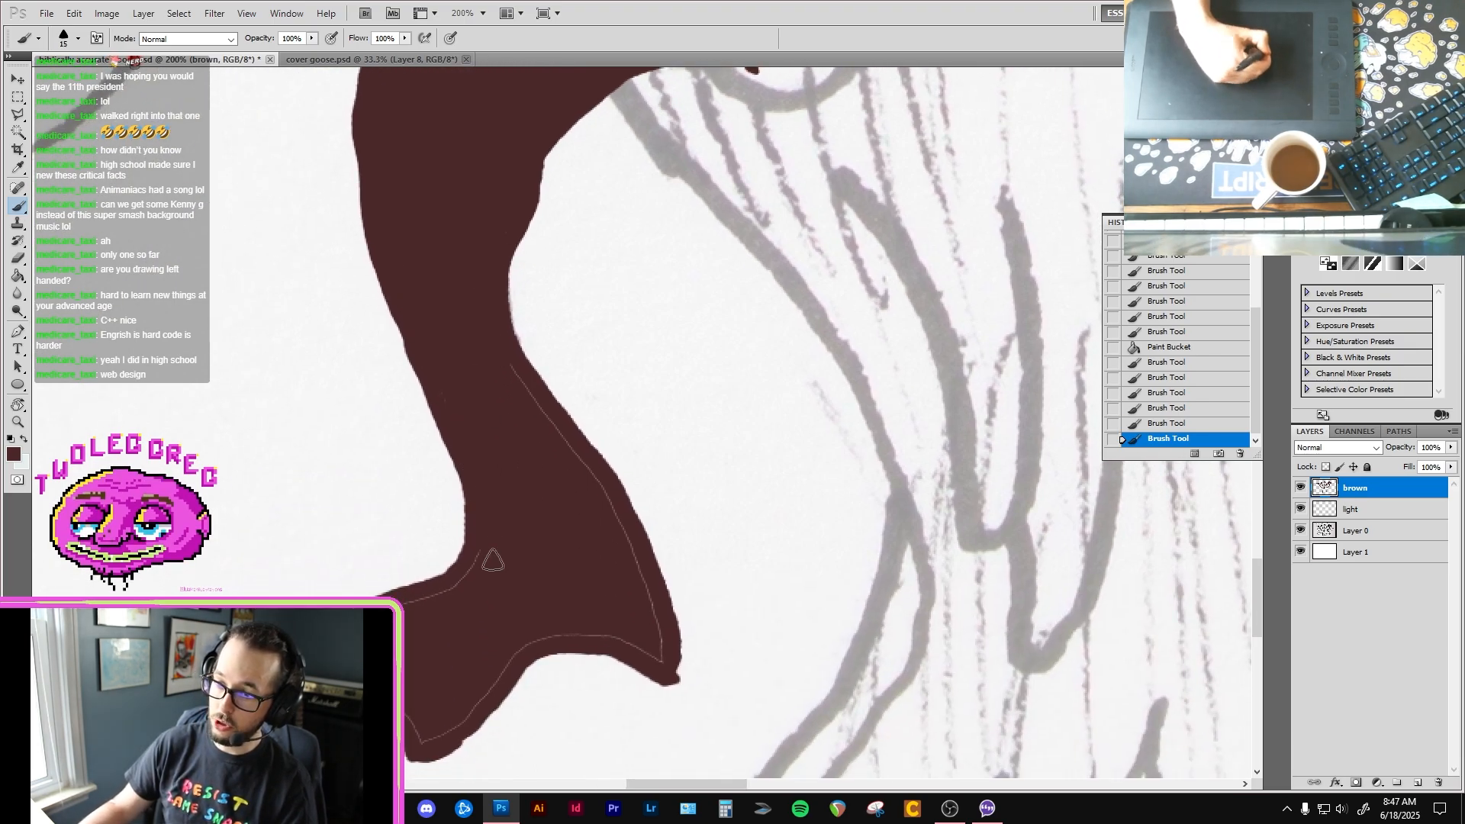
pyautogui.moveTo(403, 614)
pyautogui.mouseDown()
pyautogui.moveTo(504, 567)
pyautogui.moveTo(456, 584)
pyautogui.mouseUp()
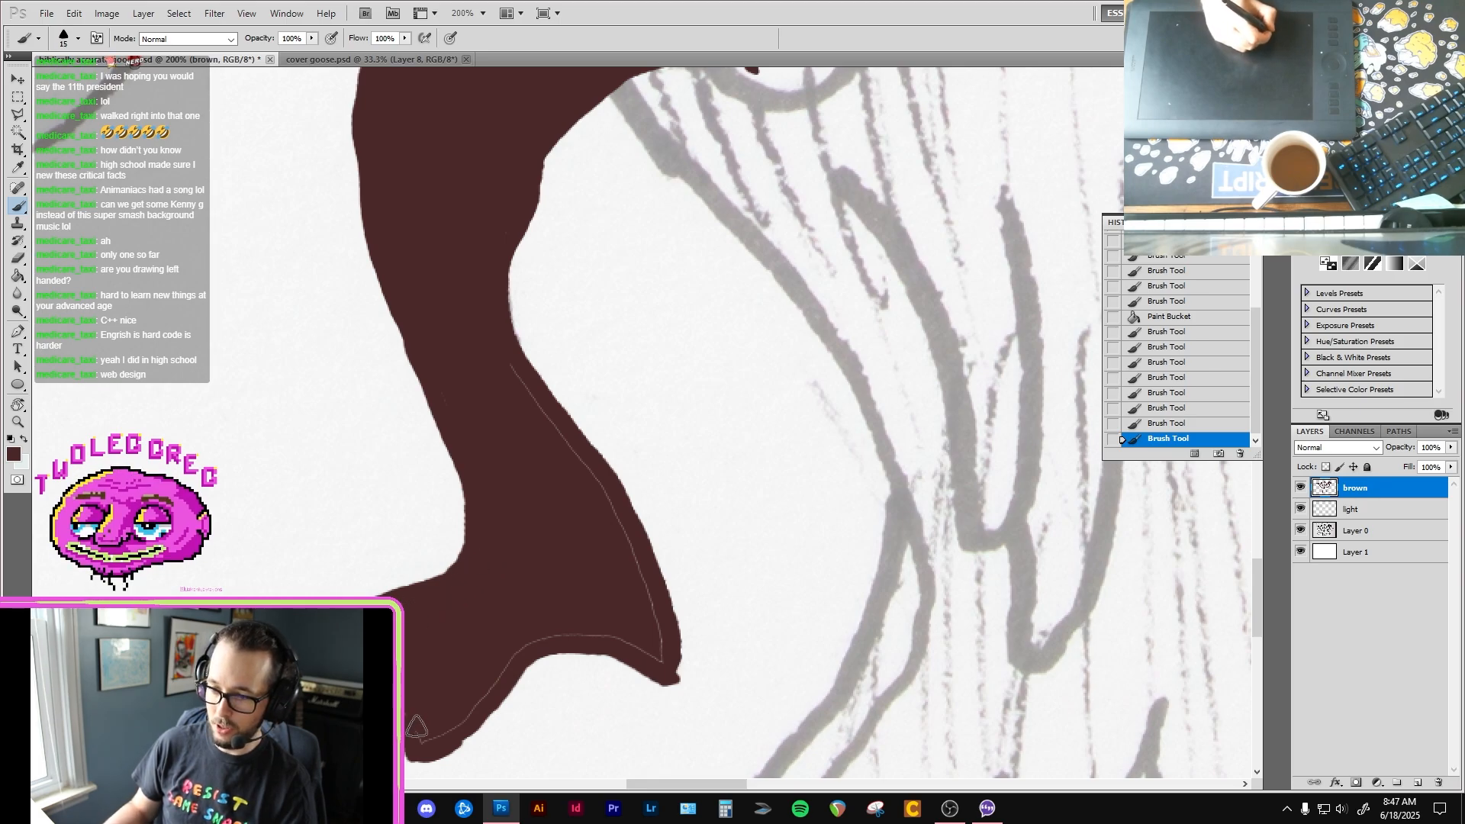
pyautogui.moveTo(417, 738)
pyautogui.mouseDown()
pyautogui.moveTo(565, 614)
pyautogui.moveTo(566, 641)
pyautogui.moveTo(531, 635)
pyautogui.moveTo(589, 632)
pyautogui.moveTo(659, 661)
pyautogui.moveTo(559, 433)
pyautogui.mouseUp()
pyautogui.moveTo(511, 373); pyautogui.dragTo(509, 366)
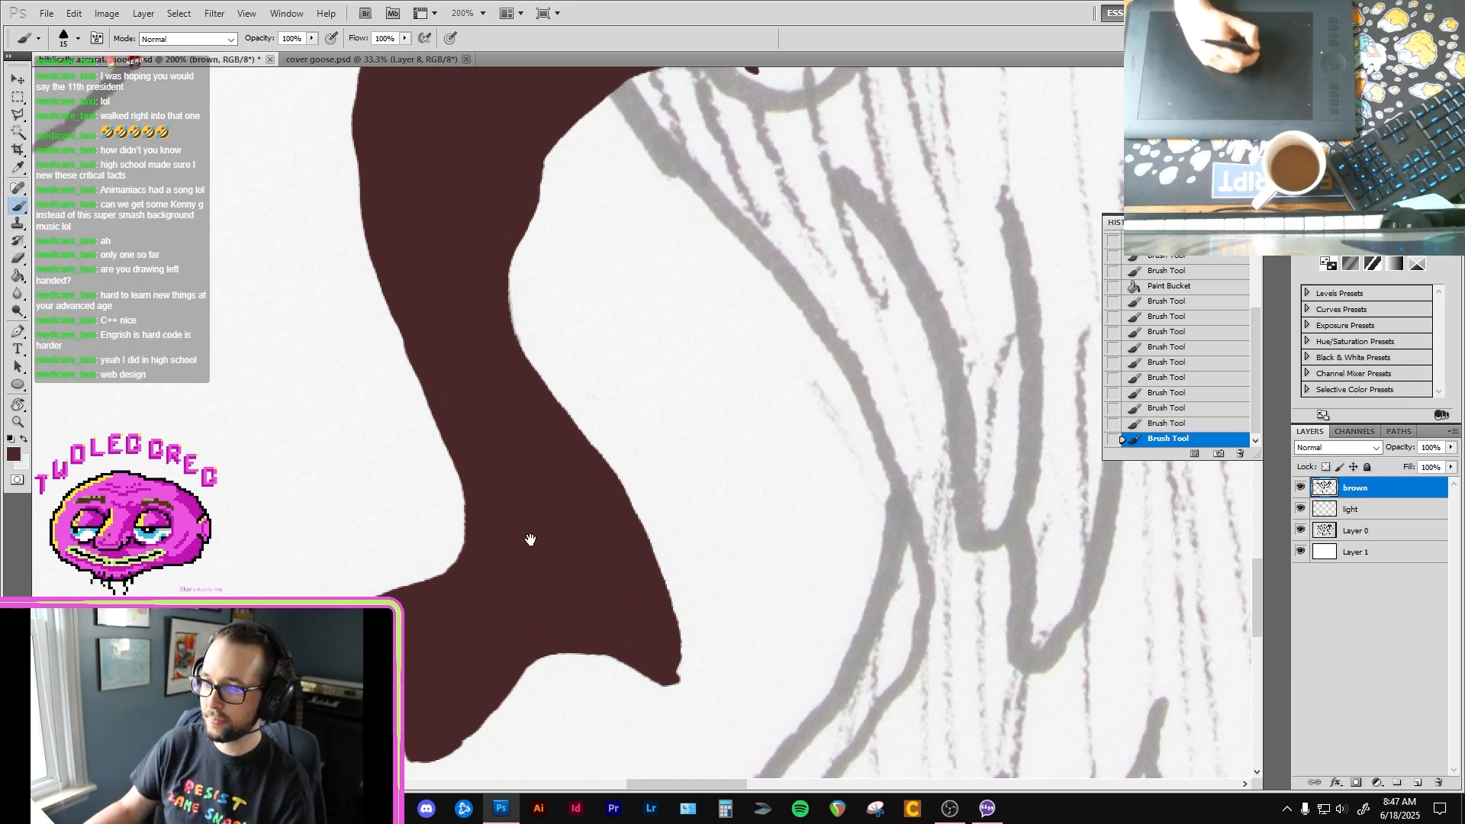
# Step: Trim the scalloped underside and outer toe of the left-hand foot with the Eraser
pyautogui.moveTo(478, 631); pyautogui.dragTo(533, 491)
pyautogui.press('e')
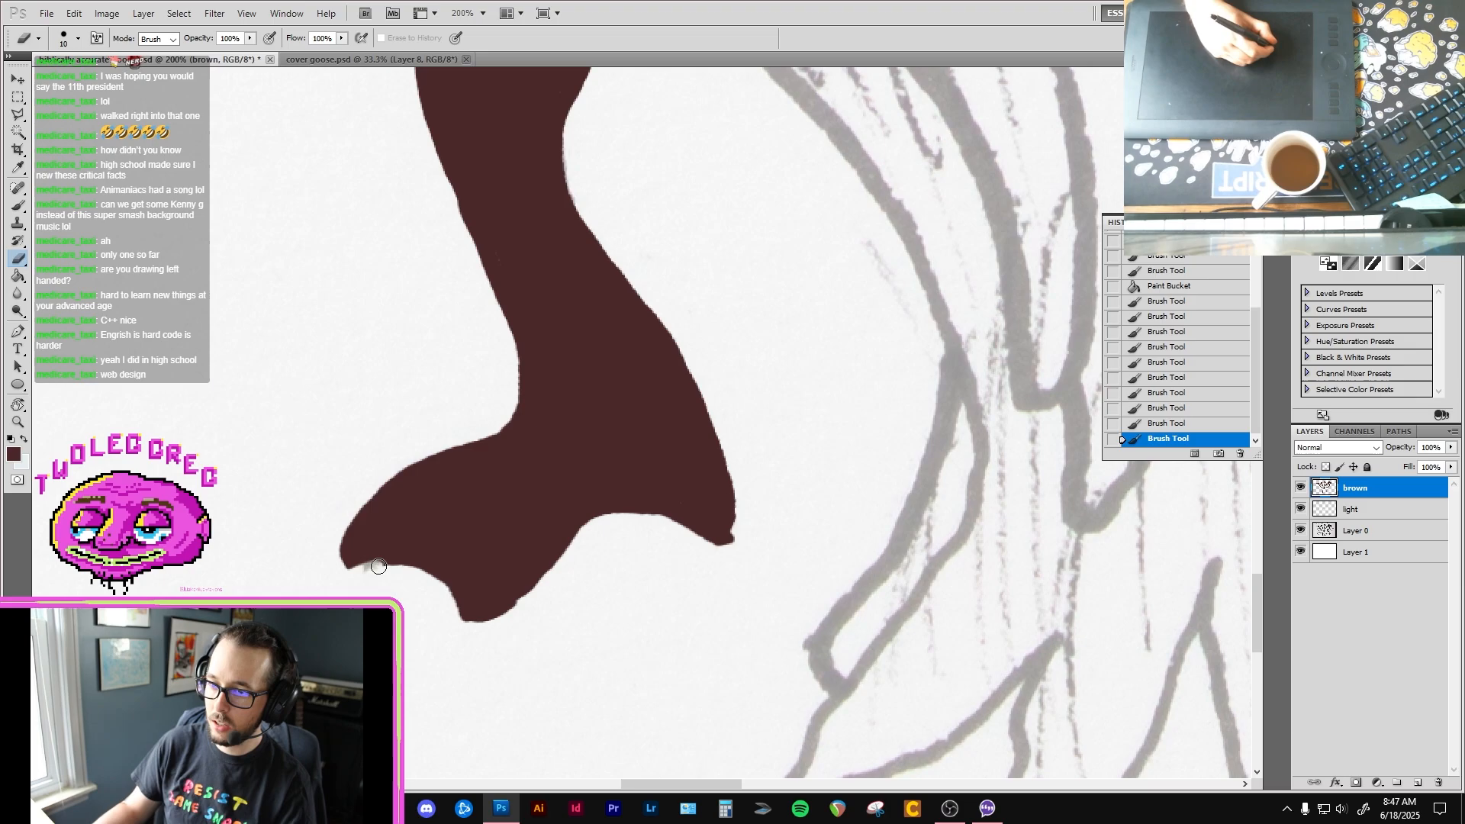
pyautogui.moveTo(425, 563); pyautogui.dragTo(462, 610)
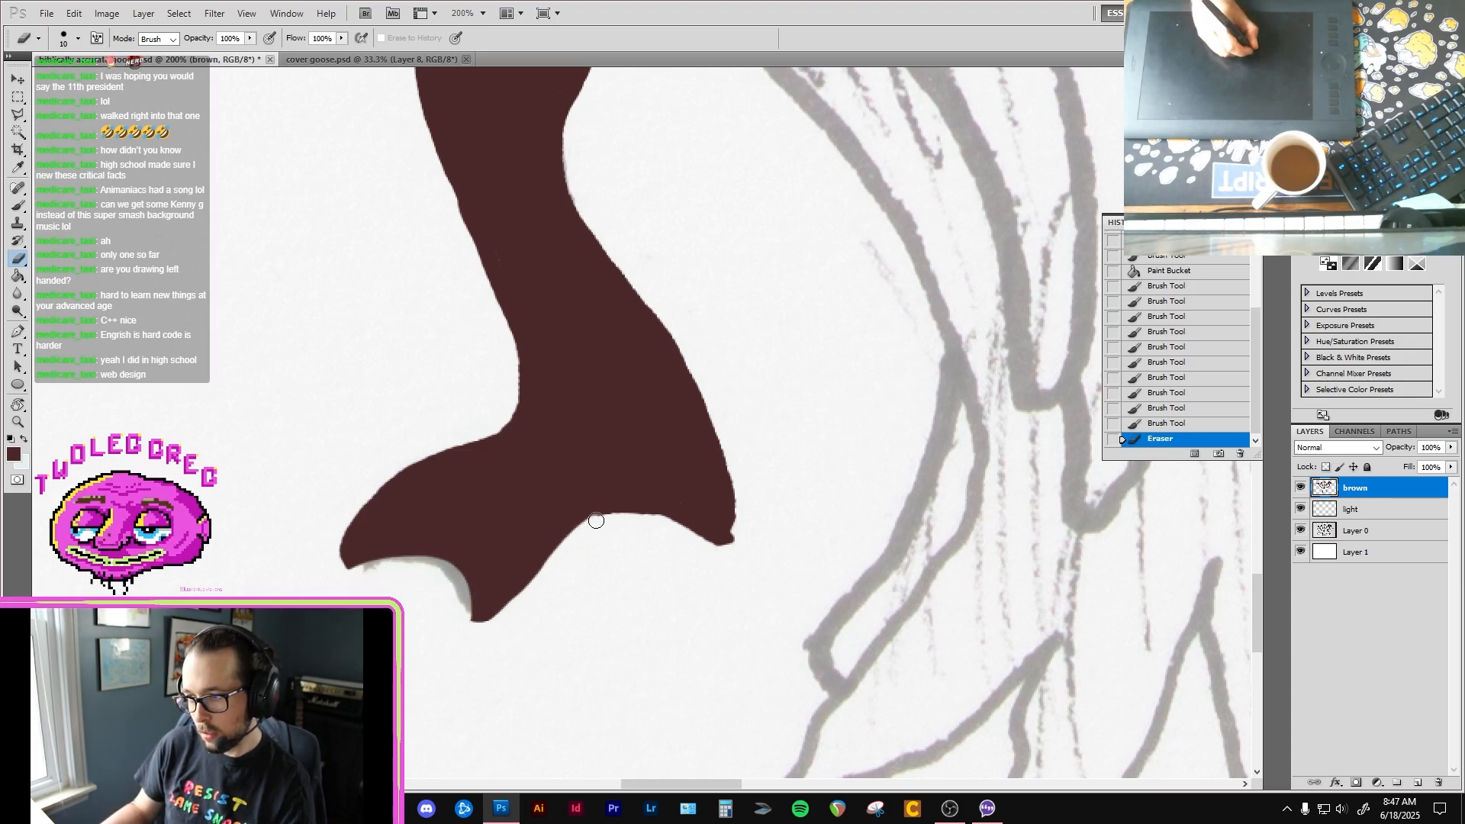
pyautogui.moveTo(596, 520)
pyautogui.mouseDown()
pyautogui.moveTo(670, 516)
pyautogui.moveTo(758, 566)
pyautogui.moveTo(755, 530)
pyautogui.mouseUp()
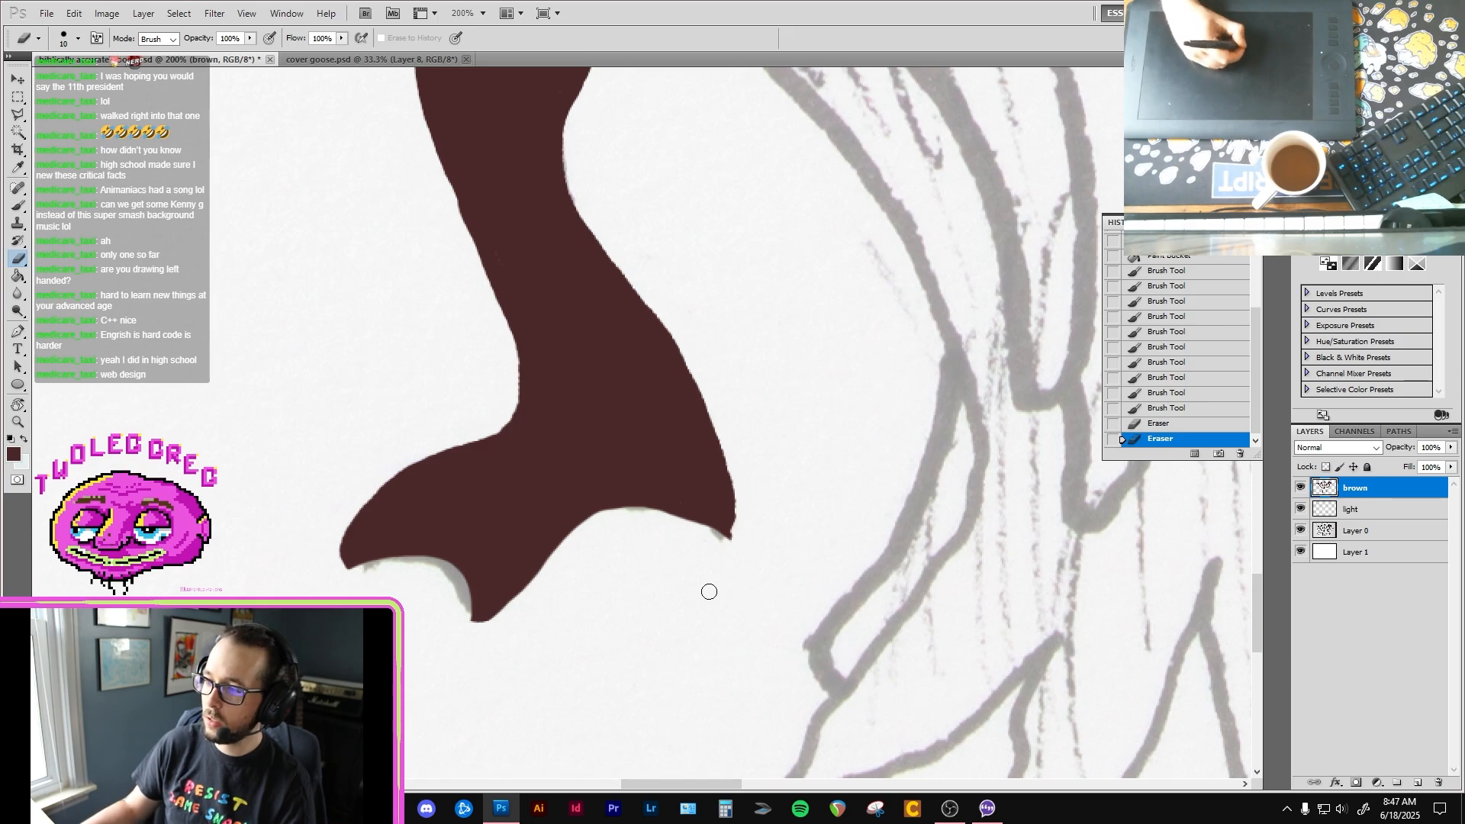
pyautogui.moveTo(763, 474); pyautogui.dragTo(732, 508)
# Step: Enlarge the brush to 25 and ink the body's shoulder line from the fourth neck down to the right-hand wing joint
pyautogui.press('b')
pyautogui.moveTo(582, 366)
pyautogui.mouseDown()
pyautogui.moveTo(620, 369)
pyautogui.moveTo(578, 524)
pyautogui.mouseUp()
pyautogui.scroll(-4, 713, 264)
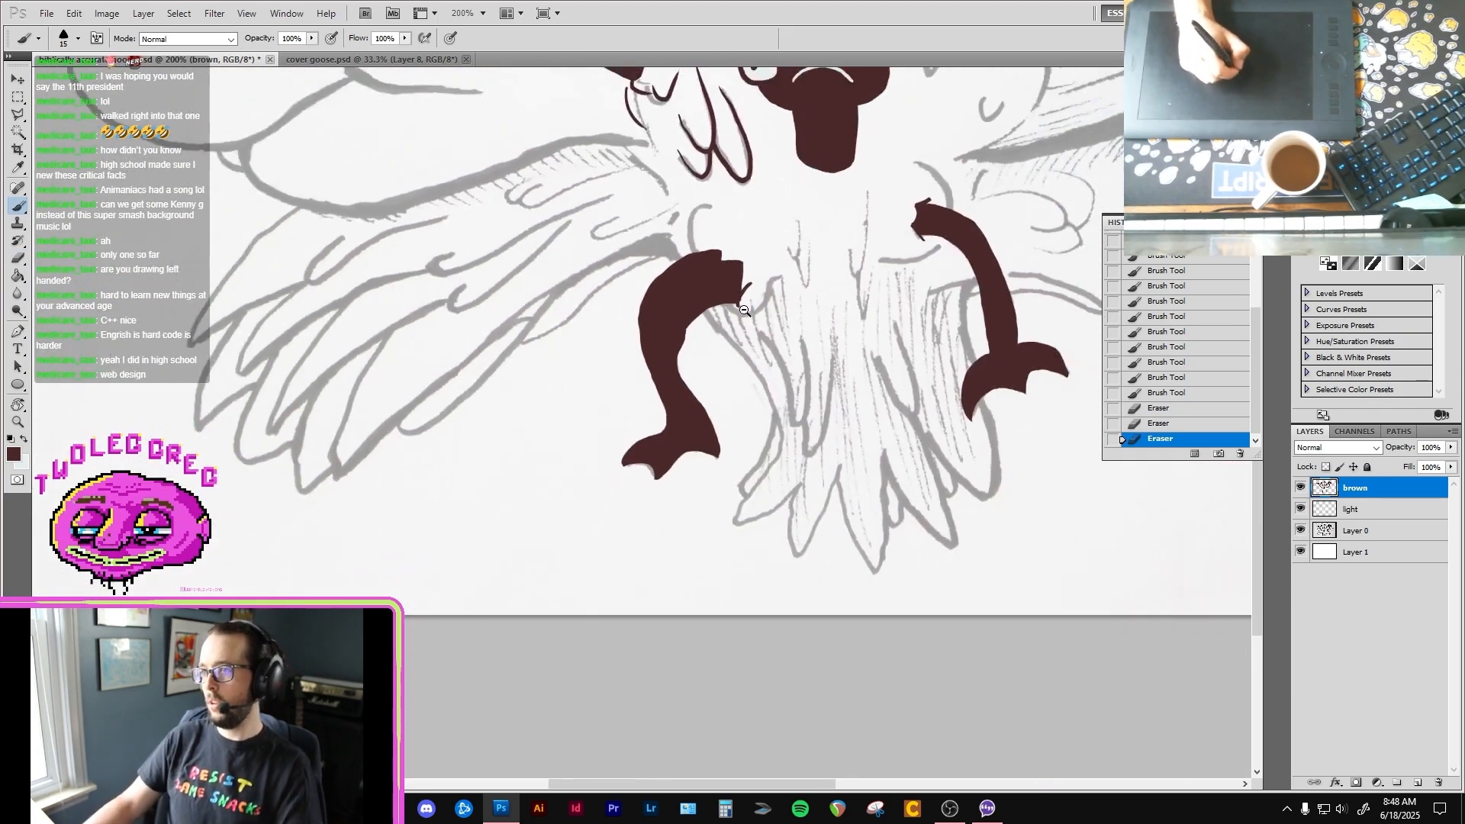
pyautogui.moveTo(809, 339); pyautogui.dragTo(709, 565)
pyautogui.moveTo(782, 381); pyautogui.dragTo(804, 334)
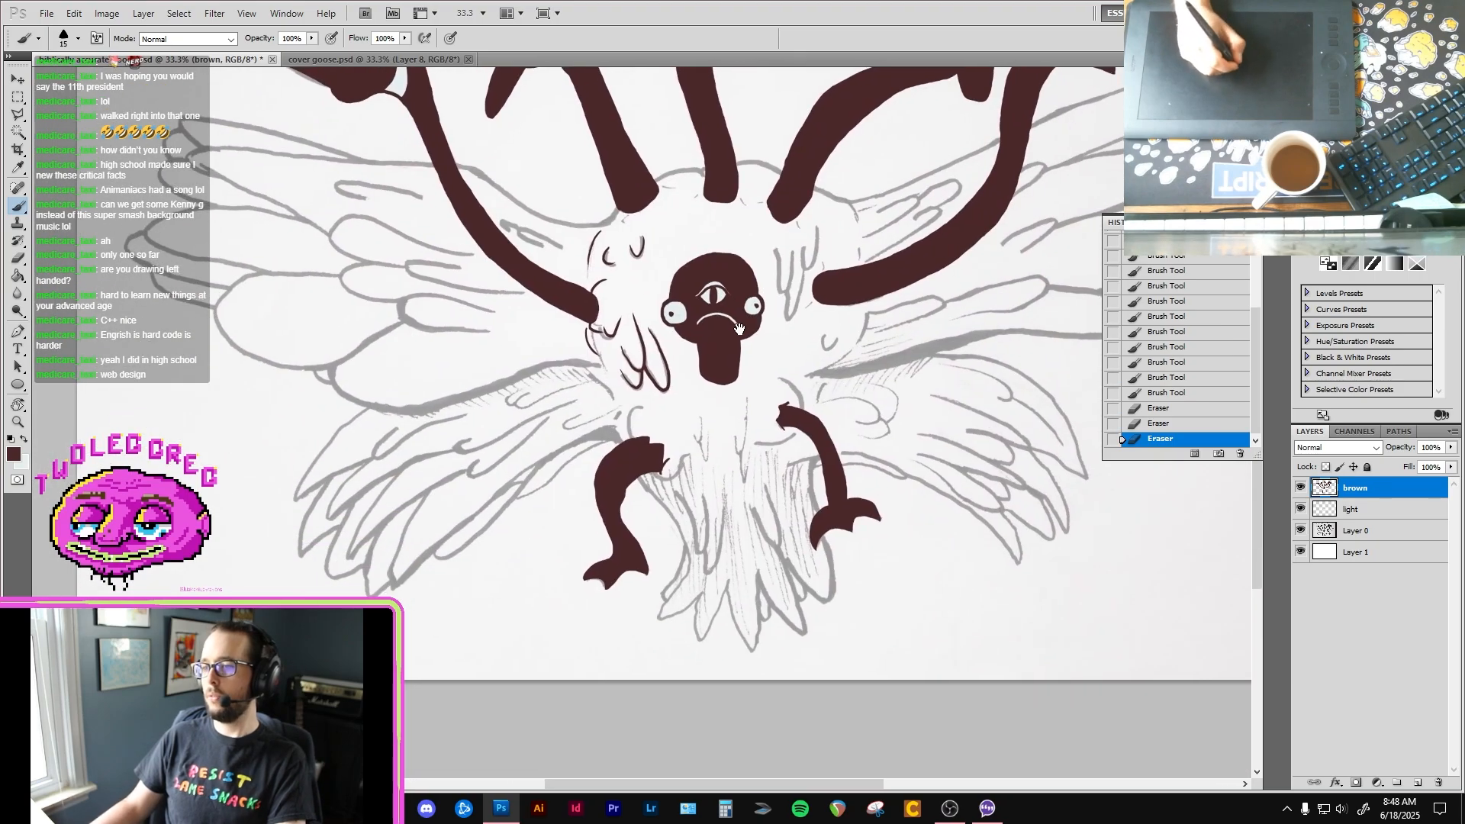
pyautogui.moveTo(786, 393); pyautogui.dragTo(607, 537)
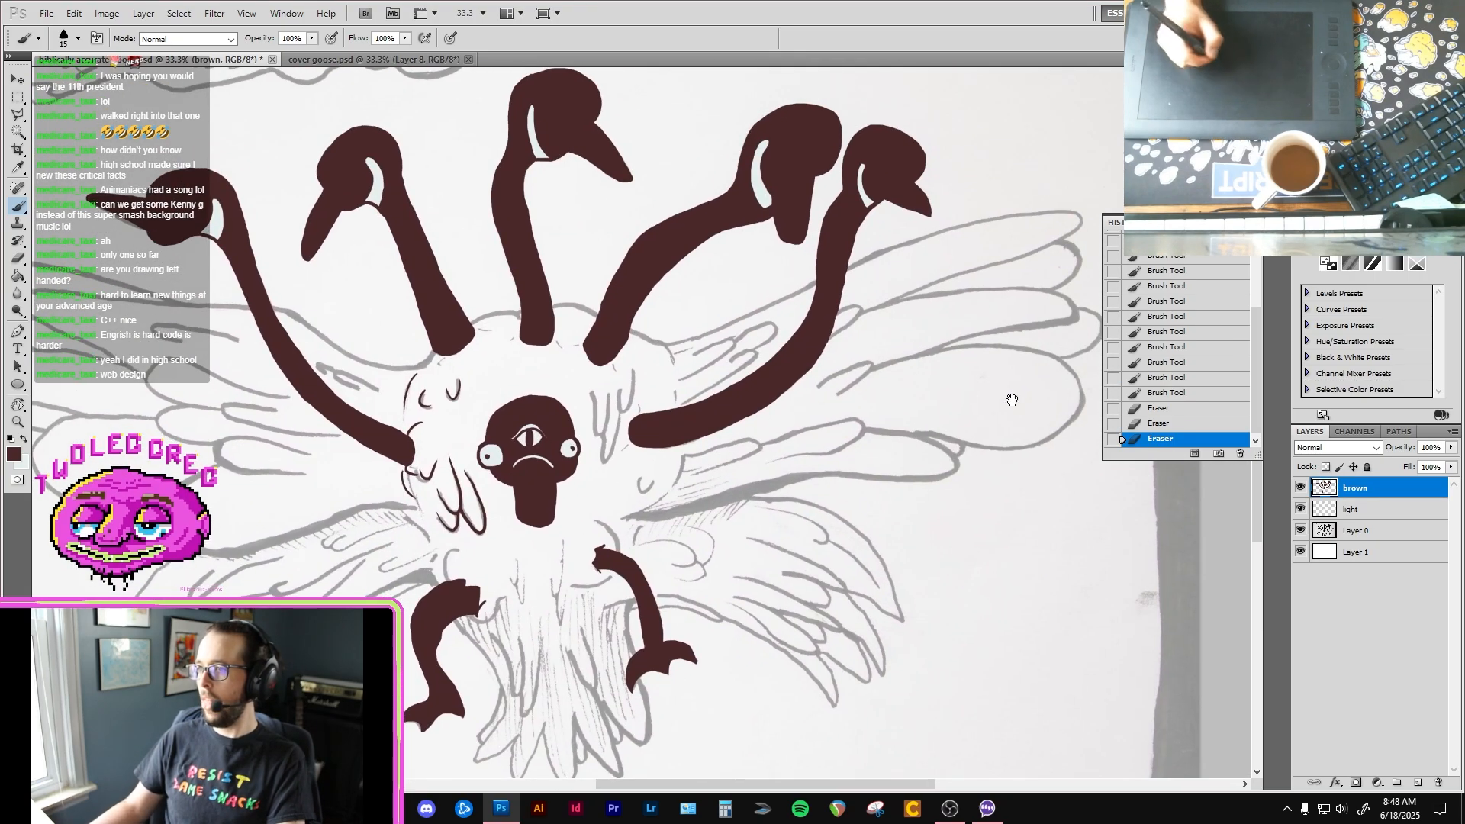
pyautogui.keyDown('ctrl'); pyautogui.click(689, 362); pyautogui.keyUp('ctrl')
pyautogui.keyDown('ctrl'); pyautogui.click(690, 362); pyautogui.keyUp('ctrl')
pyautogui.keyDown('ctrl'); pyautogui.click(602, 282); pyautogui.keyUp('ctrl')
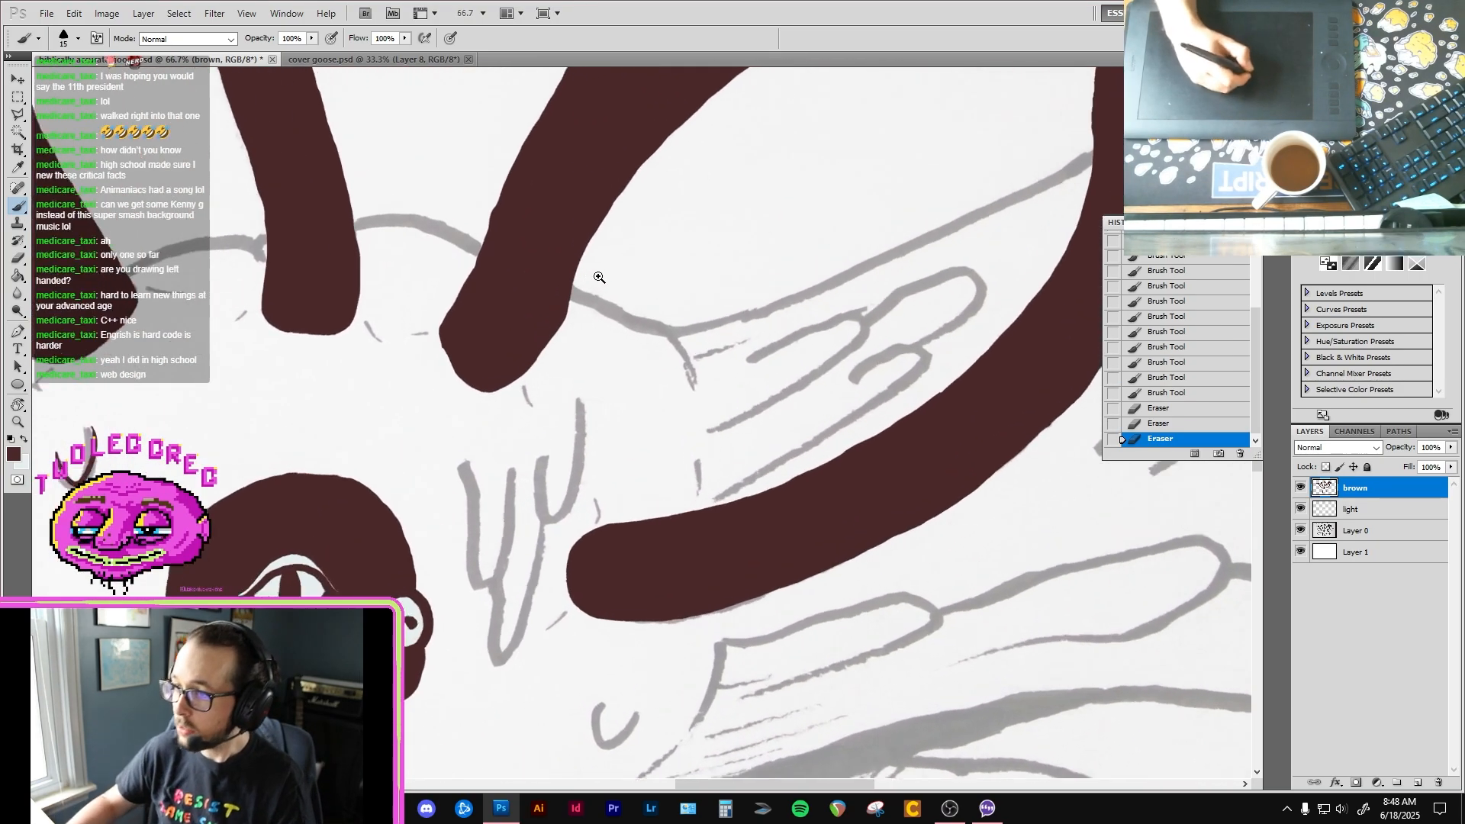
pyautogui.press(']')
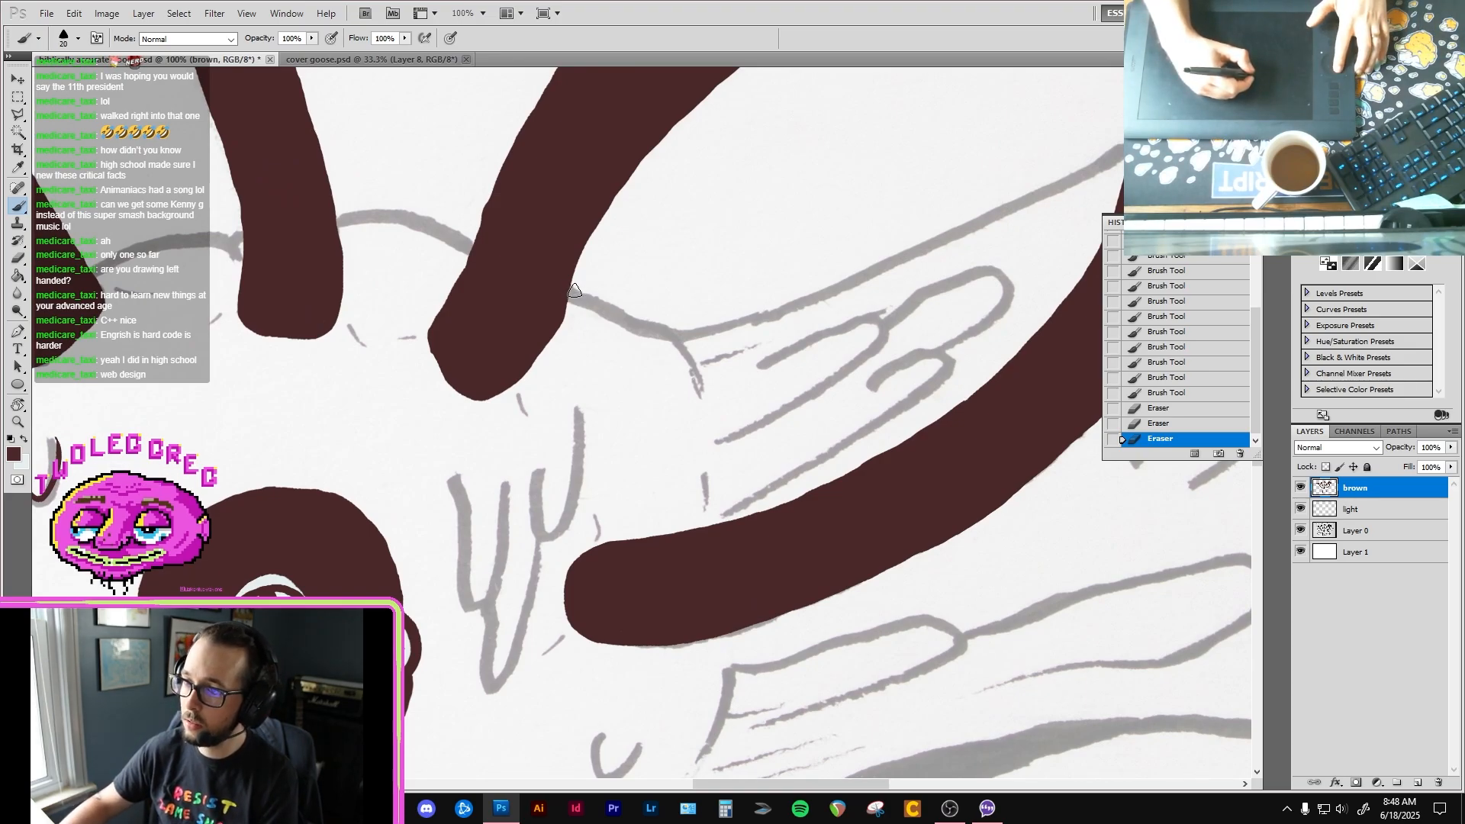
pyautogui.moveTo(565, 292)
pyautogui.mouseDown()
pyautogui.moveTo(674, 346)
pyautogui.moveTo(694, 400)
pyautogui.mouseUp()
# Step: Ink the upper edge of the right-hand wing from the shoulder line to the rightmost neck in dark brown
pyautogui.keyDown('ctrl'); pyautogui.keyDown('alt'); pyautogui.click(696, 441); pyautogui.keyUp('alt'); pyautogui.keyUp('ctrl')
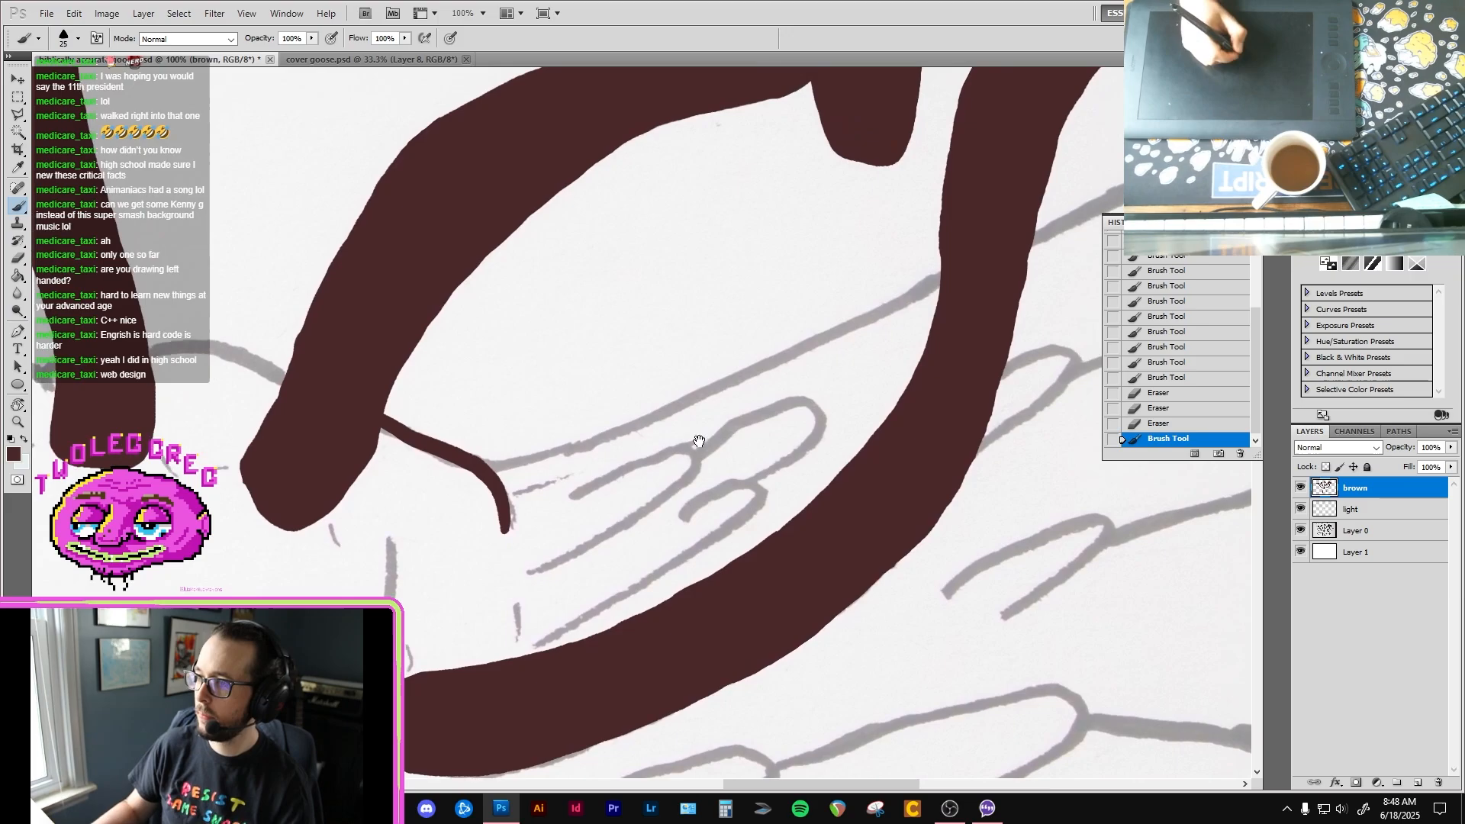
pyautogui.keyDown('ctrl'); pyautogui.keyDown('alt'); pyautogui.click(670, 446); pyautogui.keyUp('alt'); pyautogui.keyUp('ctrl')
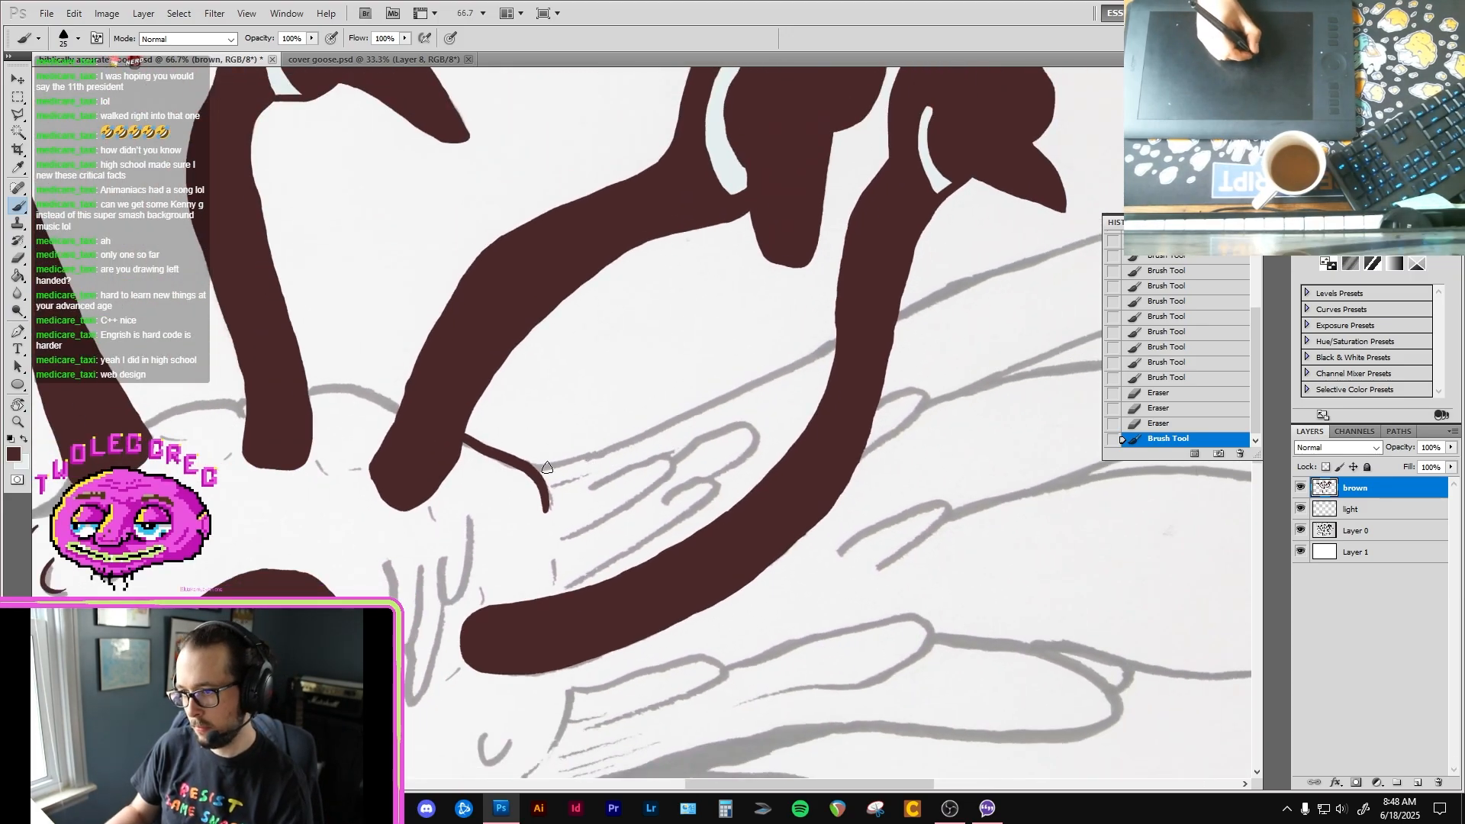
pyautogui.moveTo(532, 464); pyautogui.dragTo(597, 455)
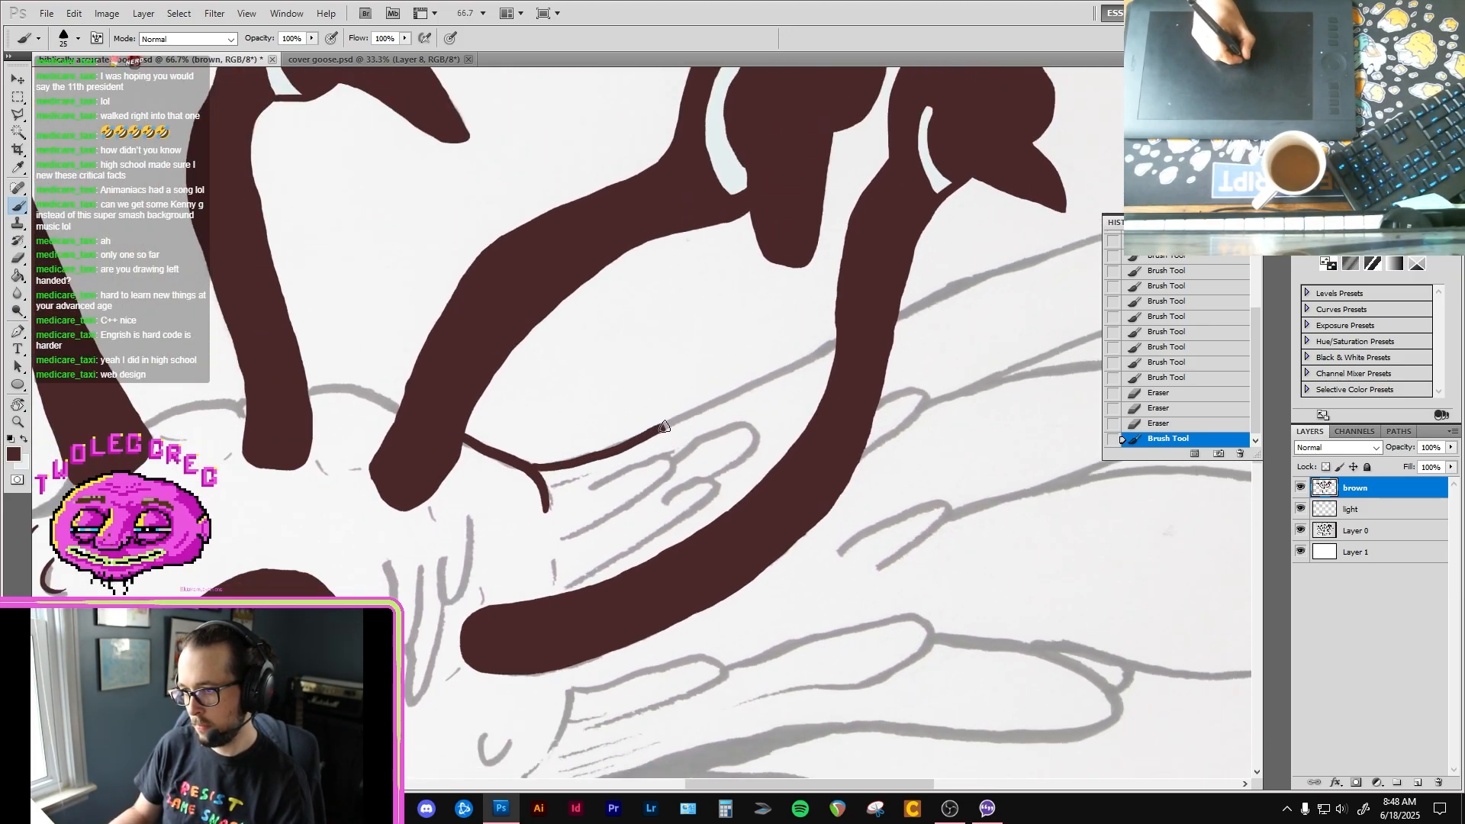
pyautogui.moveTo(791, 365); pyautogui.dragTo(836, 339)
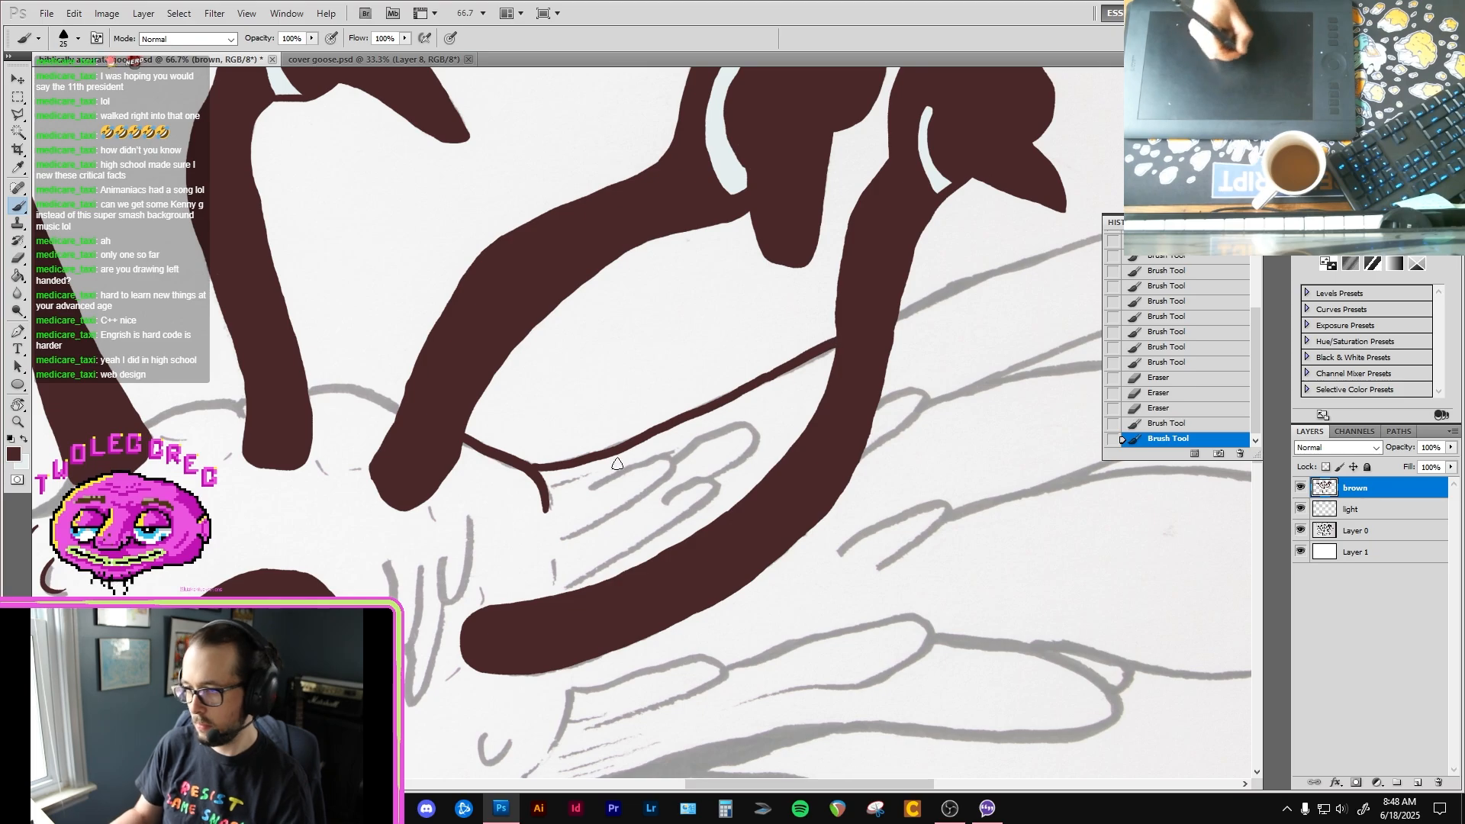
pyautogui.moveTo(532, 466); pyautogui.dragTo(521, 465)
# Step: Ink the topmost feather of the right-hand wing beyond the rightmost neck, around its tip and back to the small rounded feather beside the neck
pyautogui.moveTo(869, 346); pyautogui.dragTo(542, 451)
pyautogui.moveTo(436, 471); pyautogui.dragTo(498, 433)
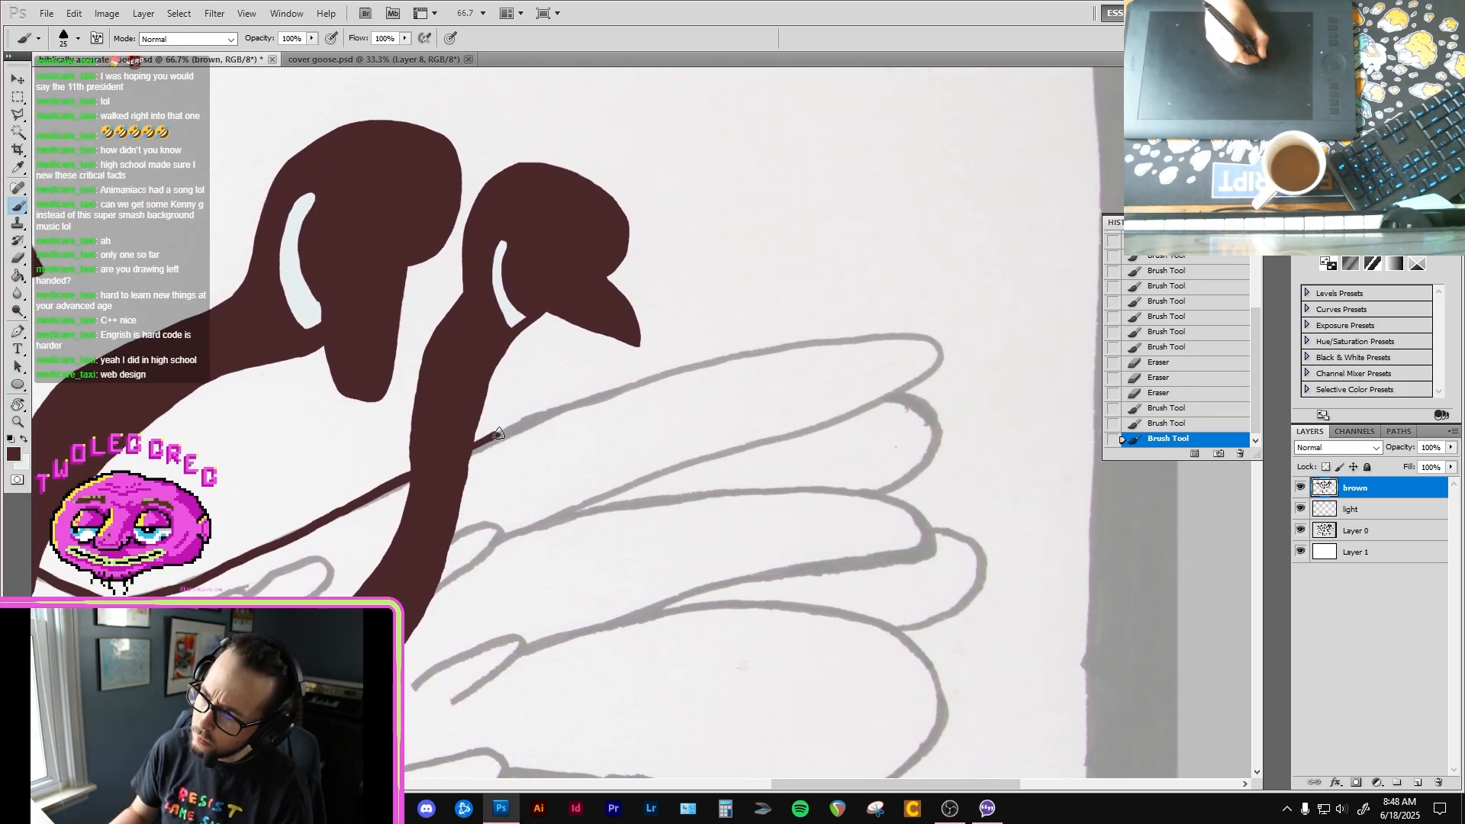
pyautogui.moveTo(570, 403); pyautogui.dragTo(708, 359)
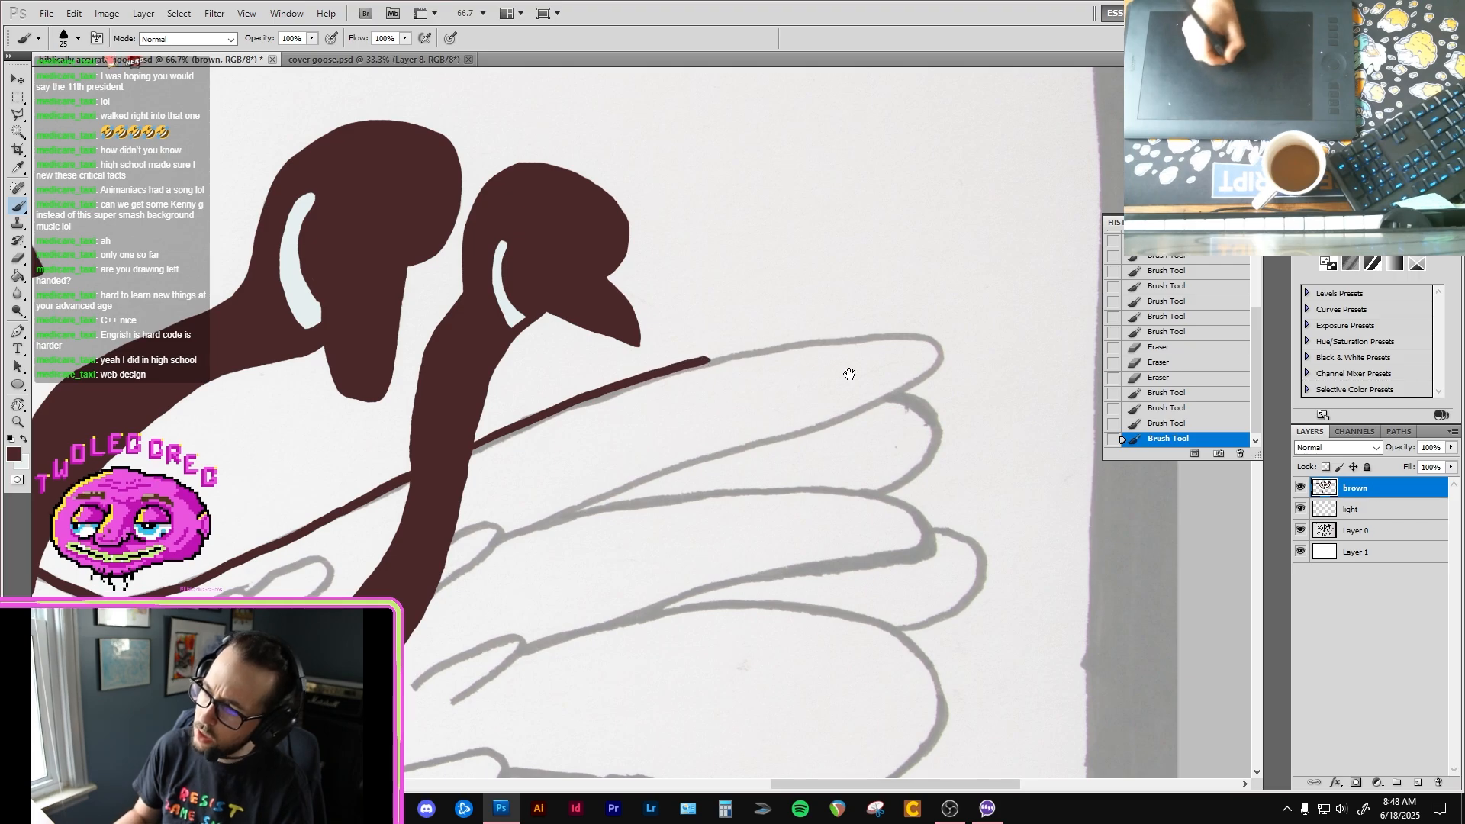
pyautogui.moveTo(717, 456); pyautogui.dragTo(631, 458)
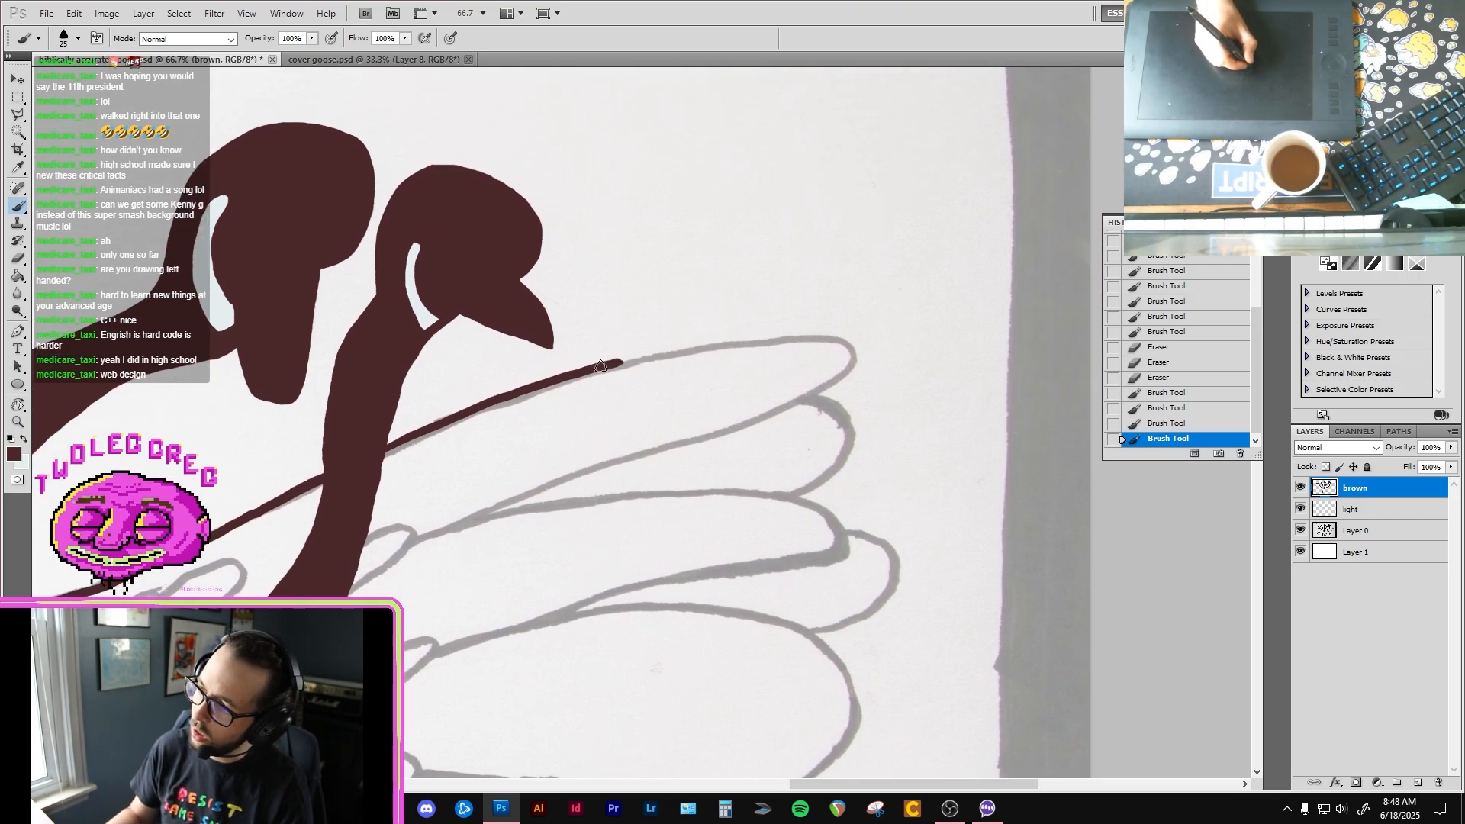
pyautogui.moveTo(635, 357)
pyautogui.mouseDown()
pyautogui.moveTo(818, 334)
pyautogui.moveTo(839, 363)
pyautogui.moveTo(805, 393)
pyautogui.mouseUp()
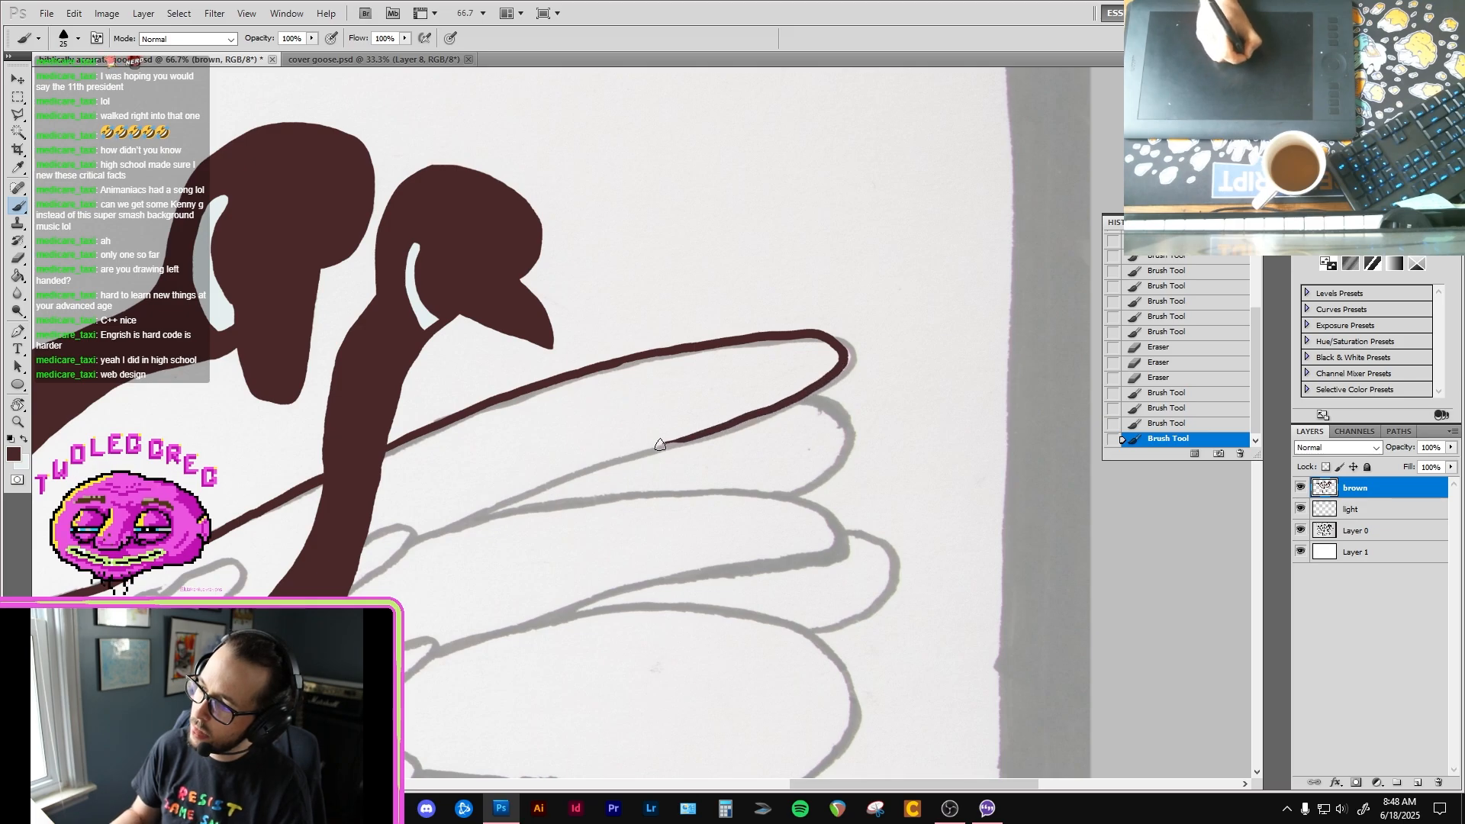
pyautogui.moveTo(660, 445); pyautogui.dragTo(660, 444)
pyautogui.moveTo(414, 539); pyautogui.dragTo(485, 510)
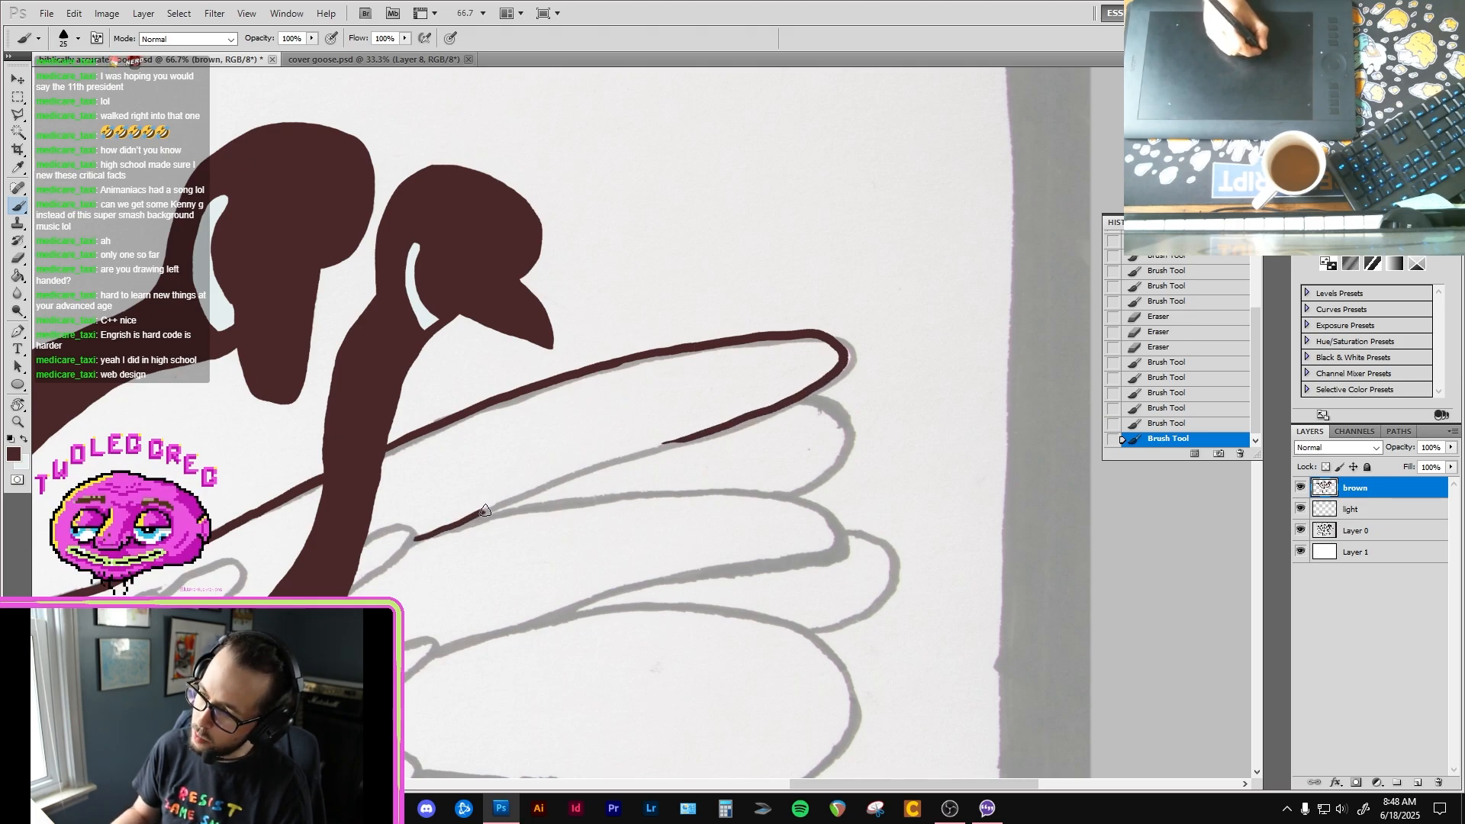
pyautogui.moveTo(680, 440); pyautogui.dragTo(768, 410)
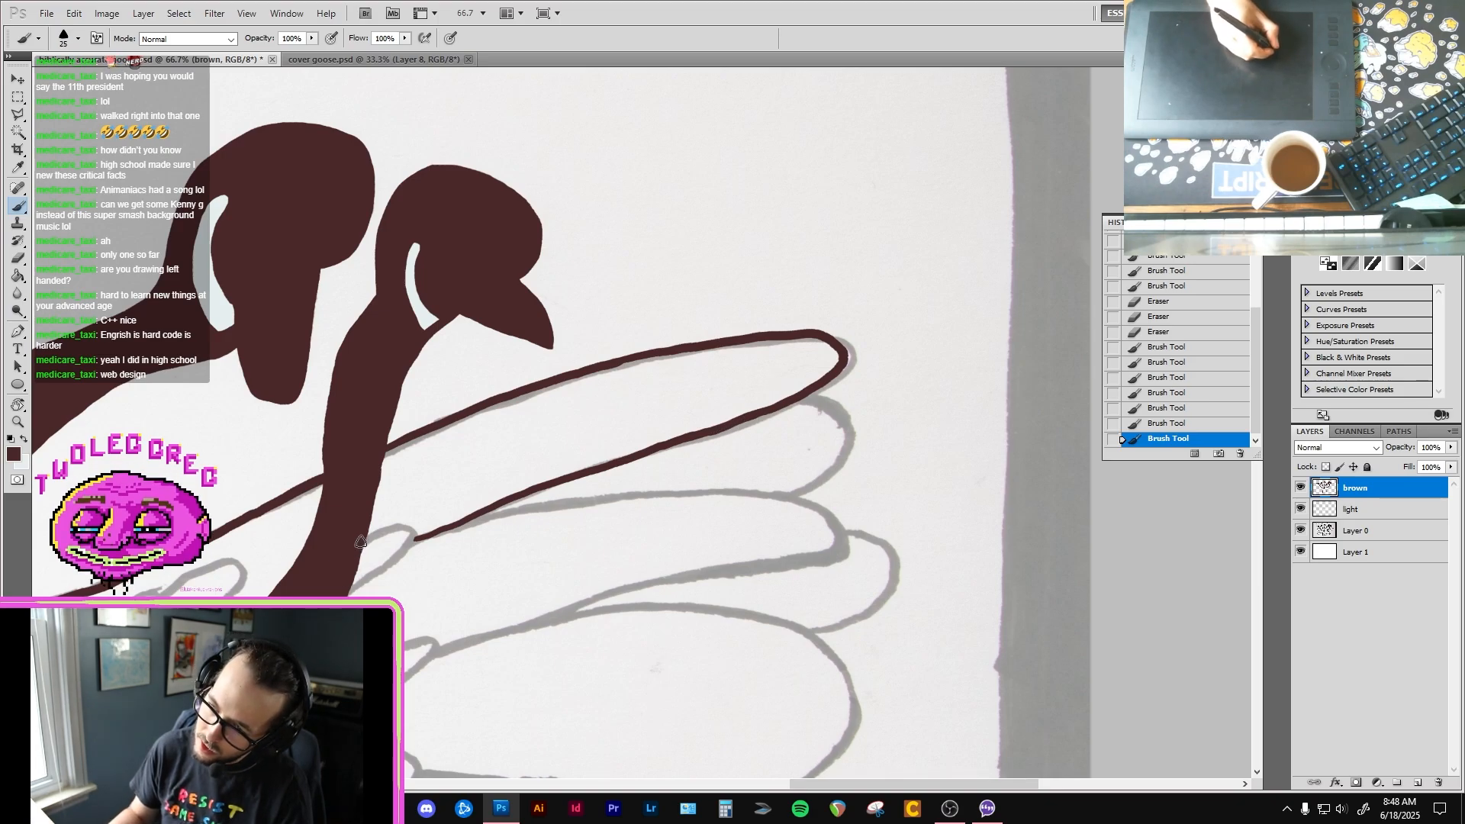
pyautogui.moveTo(397, 527)
pyautogui.mouseDown()
pyautogui.moveTo(420, 538)
pyautogui.moveTo(349, 595)
pyautogui.mouseUp()
# Step: Ink the short rounded inner feathers between the shoulder and the rightmost neck on the right-hand wing in dark brown
pyautogui.moveTo(690, 525); pyautogui.dragTo(900, 410)
pyautogui.moveTo(497, 526); pyautogui.dragTo(698, 414)
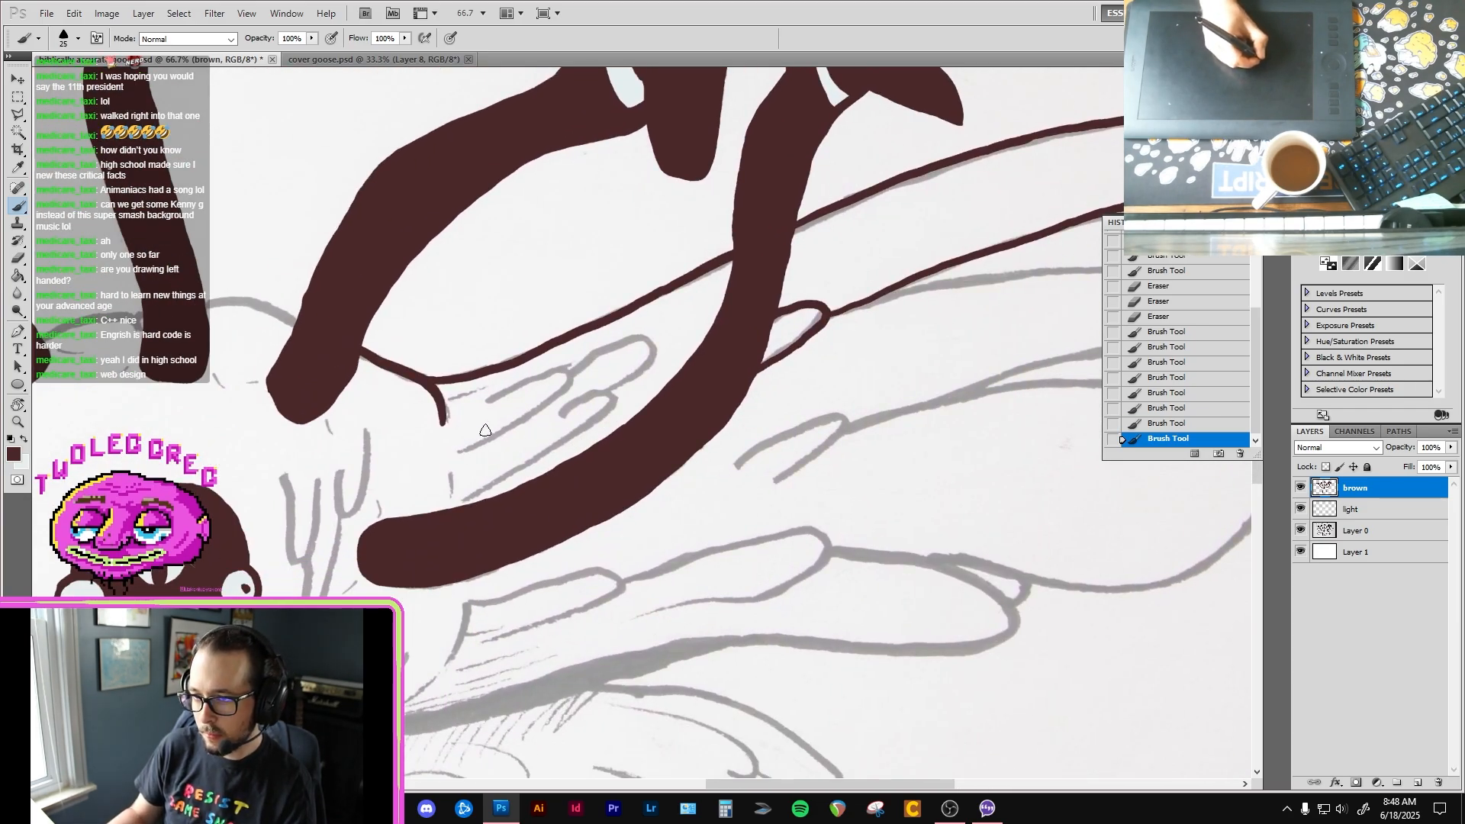
pyautogui.moveTo(554, 369)
pyautogui.mouseDown()
pyautogui.moveTo(571, 375)
pyautogui.moveTo(543, 409)
pyautogui.moveTo(486, 441)
pyautogui.mouseUp()
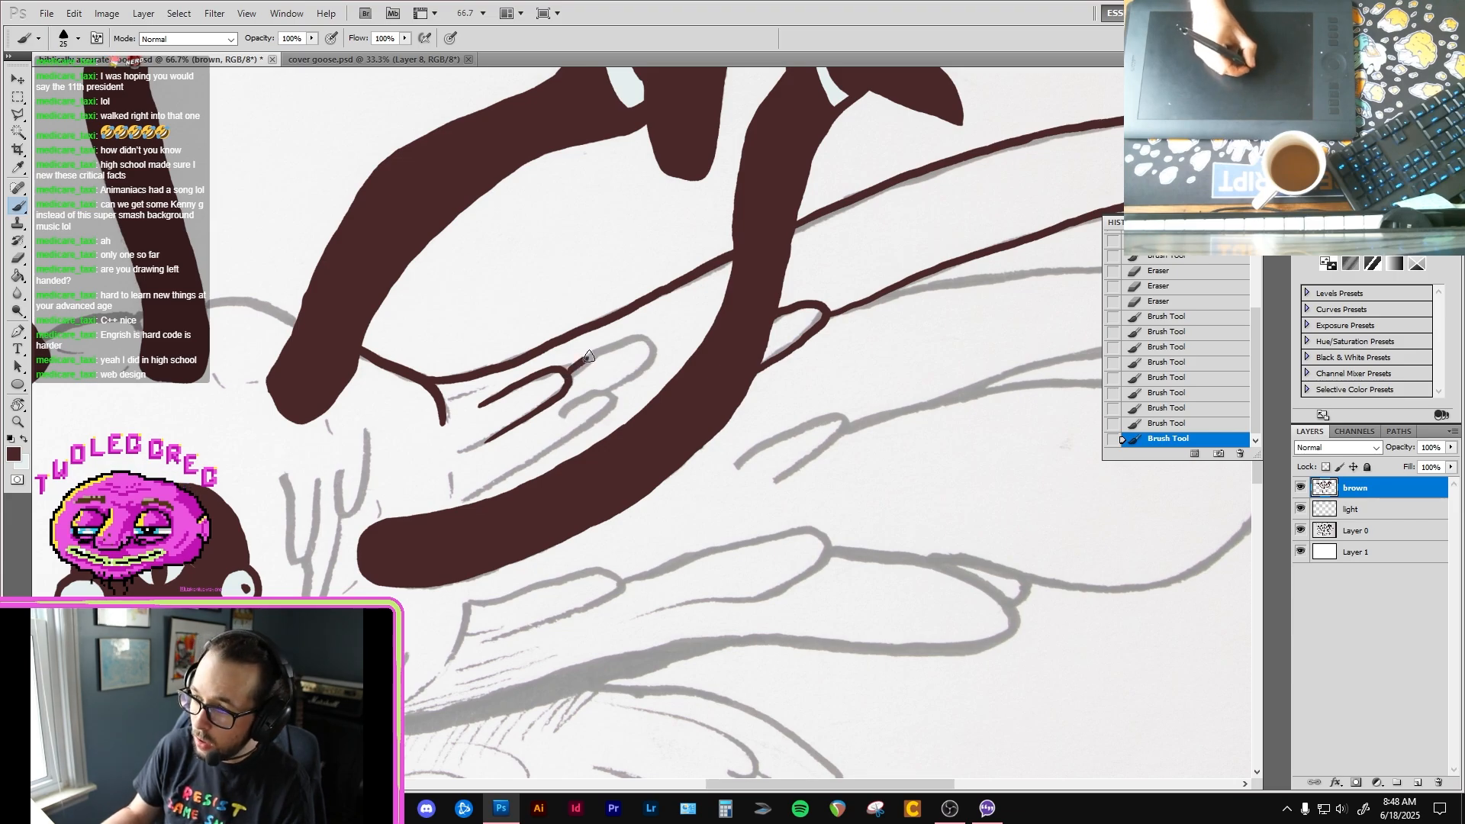
pyautogui.moveTo(635, 333)
pyautogui.mouseDown()
pyautogui.moveTo(653, 350)
pyautogui.moveTo(555, 418)
pyautogui.moveTo(533, 456)
pyautogui.mouseUp()
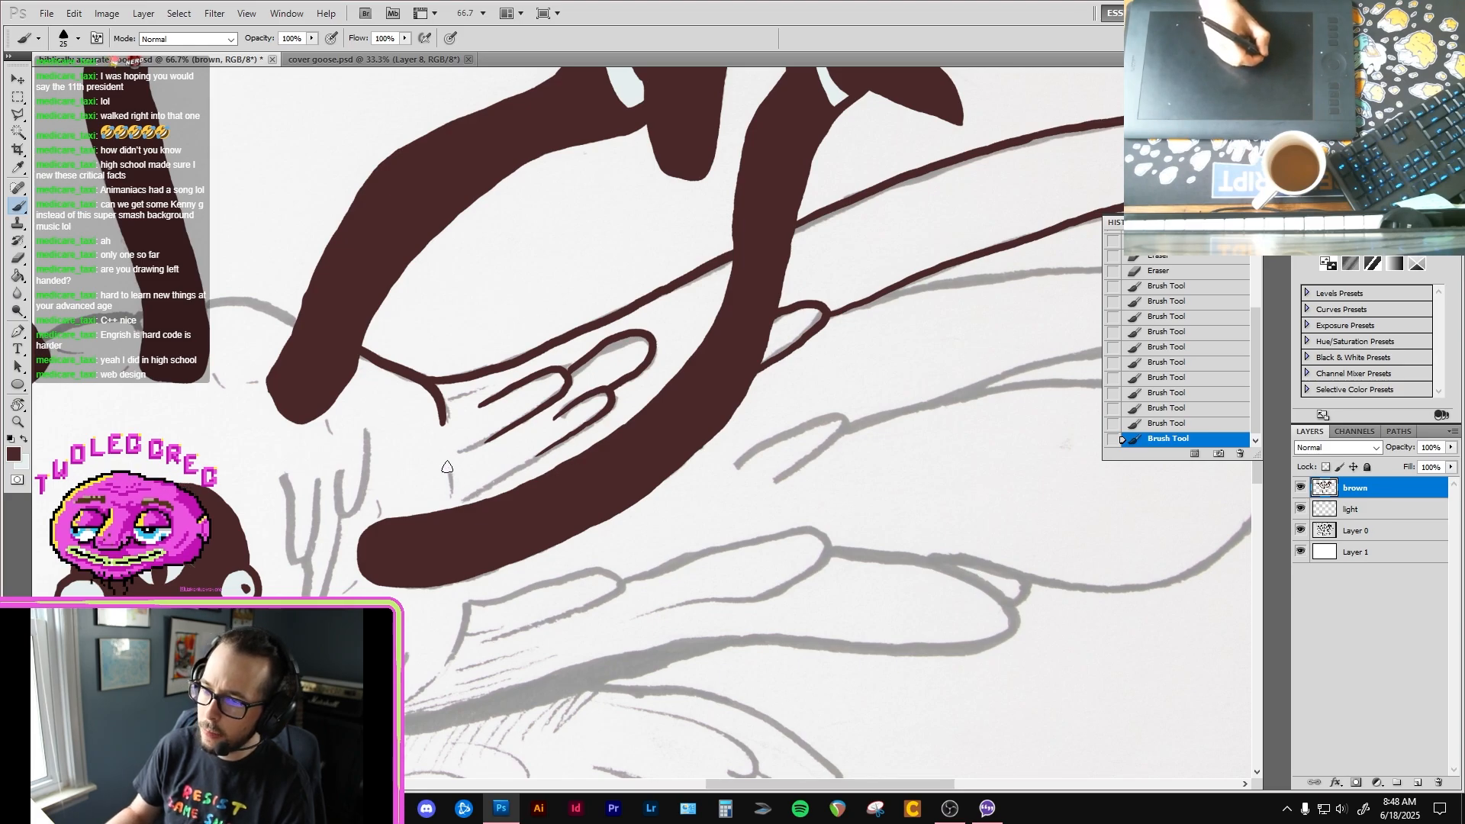
# Step: Ink the body's curved lower edge up to the root of the lower right-hand wing in dark brown, redoing the stroke until it fits
pyautogui.moveTo(455, 554); pyautogui.dragTo(500, 409)
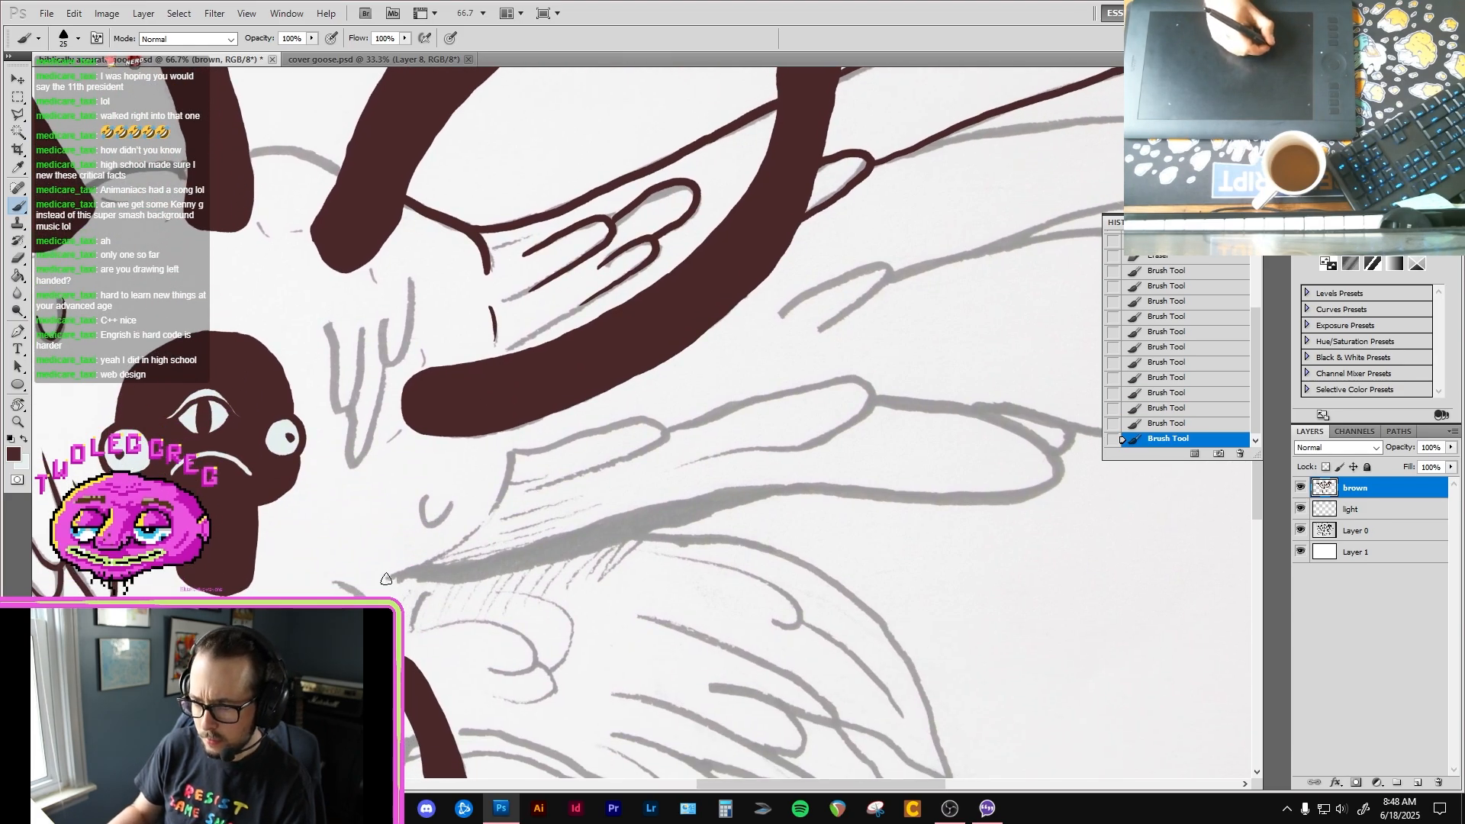
pyautogui.moveTo(385, 577)
pyautogui.mouseDown()
pyautogui.moveTo(488, 526)
pyautogui.moveTo(508, 456)
pyautogui.mouseUp()
pyautogui.hotkey('ctrl', 'z')
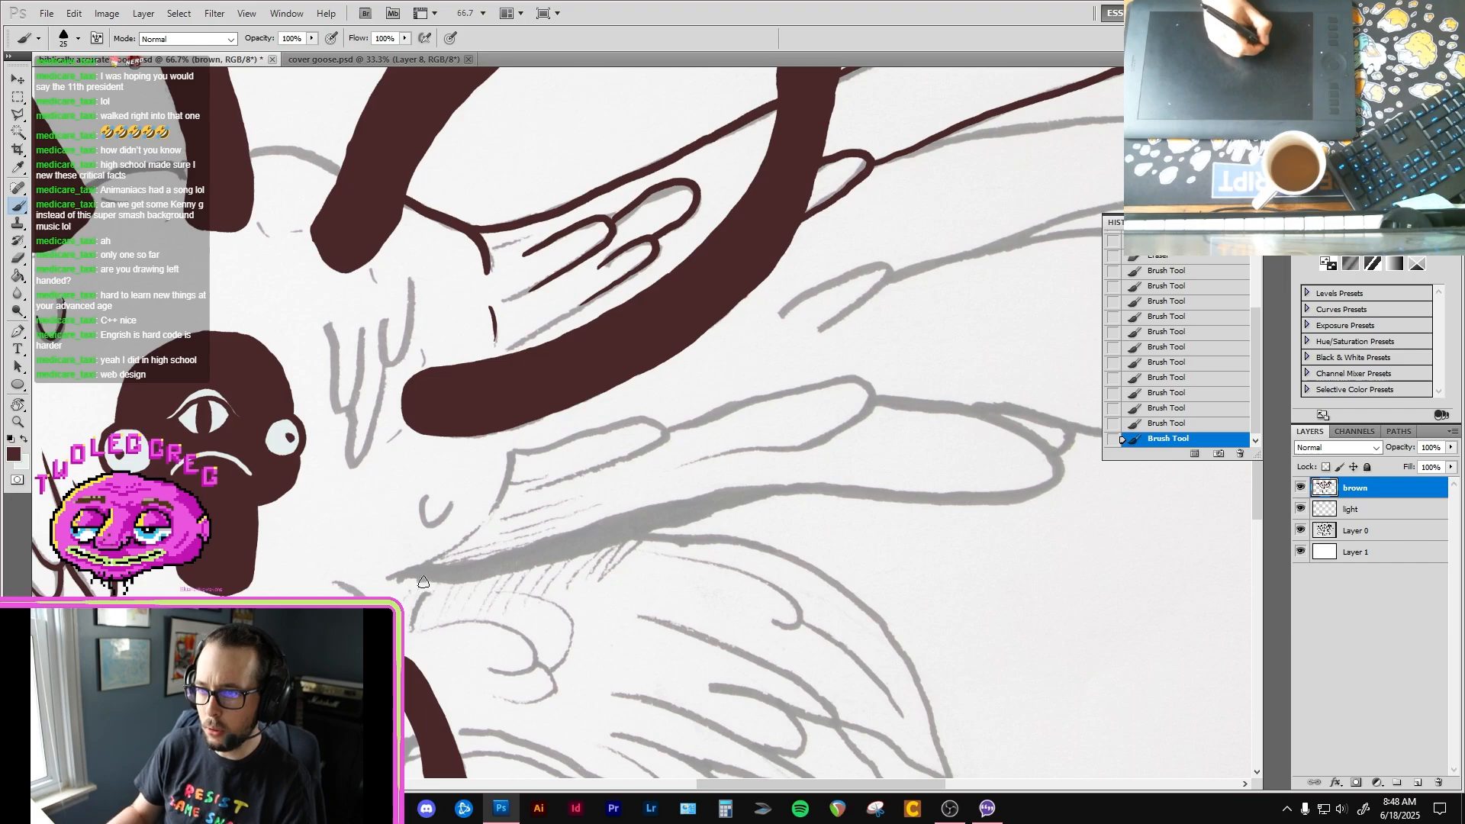
pyautogui.moveTo(387, 578)
pyautogui.mouseDown()
pyautogui.moveTo(462, 534)
pyautogui.moveTo(503, 451)
pyautogui.mouseUp()
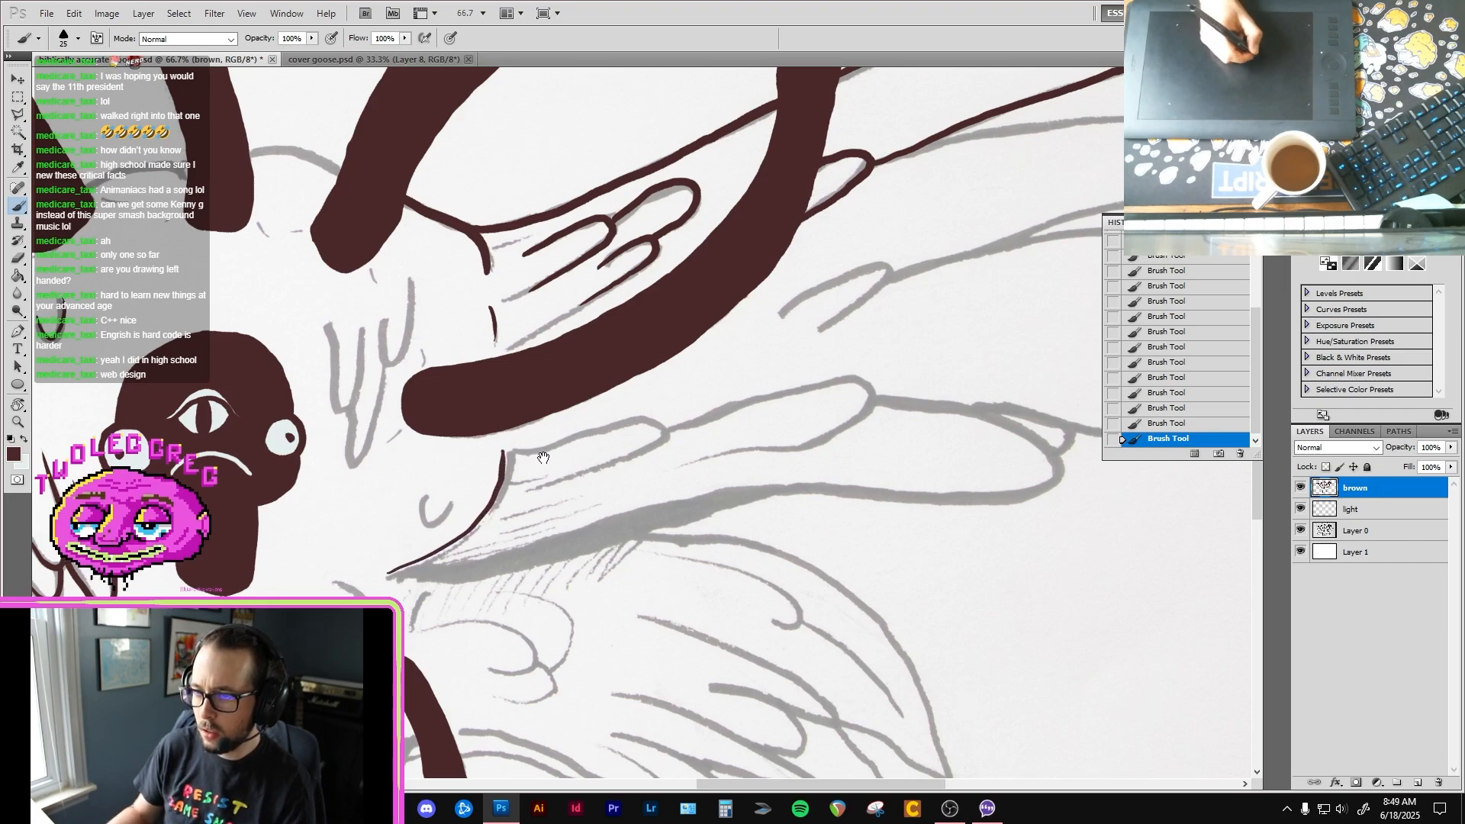
pyautogui.hotkey('ctrl', 'z')
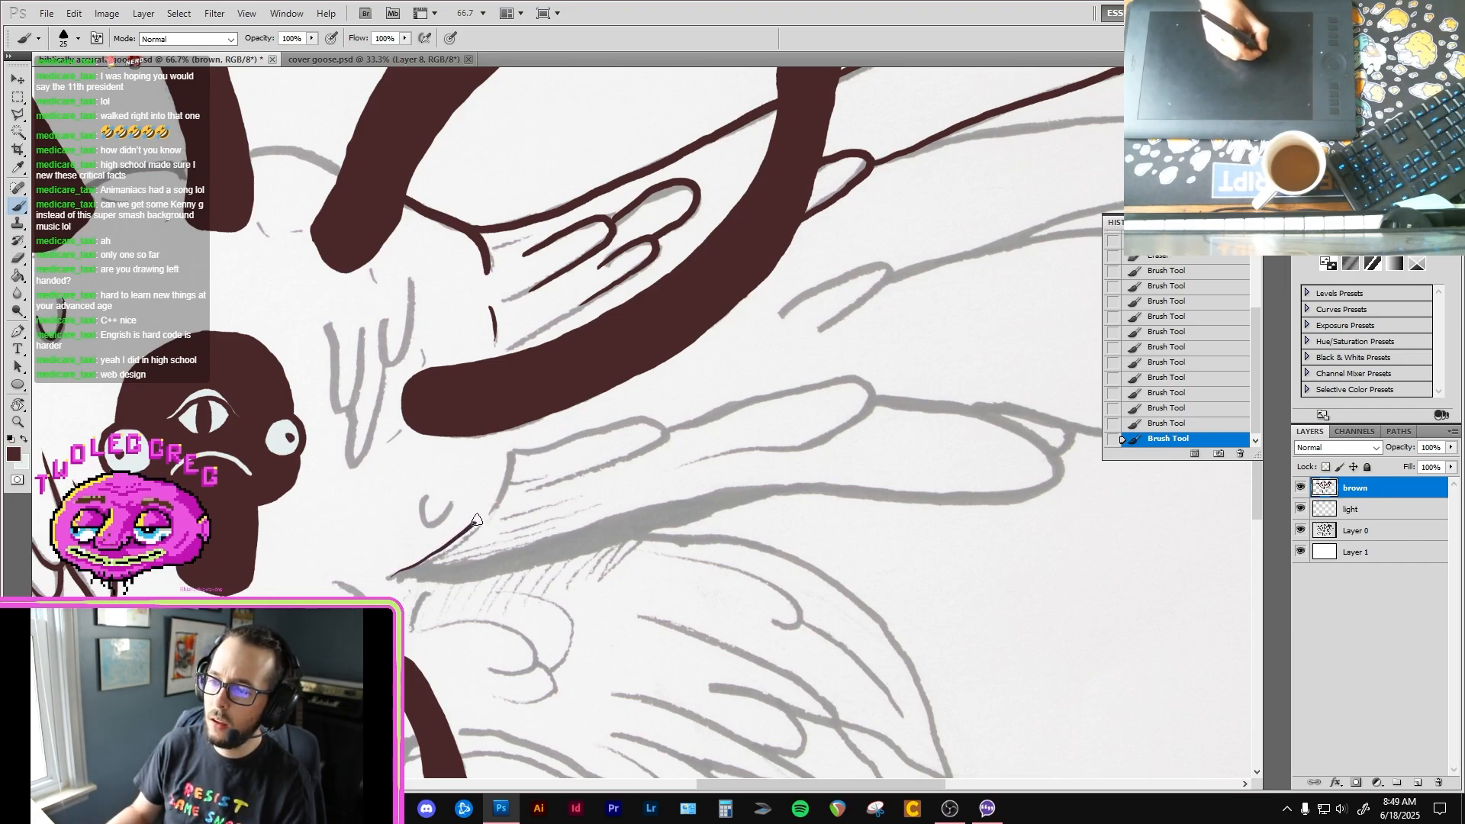
pyautogui.moveTo(477, 520); pyautogui.dragTo(504, 485)
pyautogui.hotkey('ctrl', 'z')
pyautogui.moveTo(390, 573)
pyautogui.mouseDown()
pyautogui.moveTo(456, 538)
pyautogui.moveTo(513, 452)
pyautogui.mouseUp()
# Step: Ink the pointed feather tufts on the body between the central three-eyed head and the rightmost neck
pyautogui.moveTo(463, 421); pyautogui.dragTo(512, 490)
pyautogui.moveTo(377, 389)
pyautogui.mouseDown()
pyautogui.moveTo(388, 460)
pyautogui.moveTo(462, 399)
pyautogui.moveTo(460, 337)
pyautogui.mouseUp()
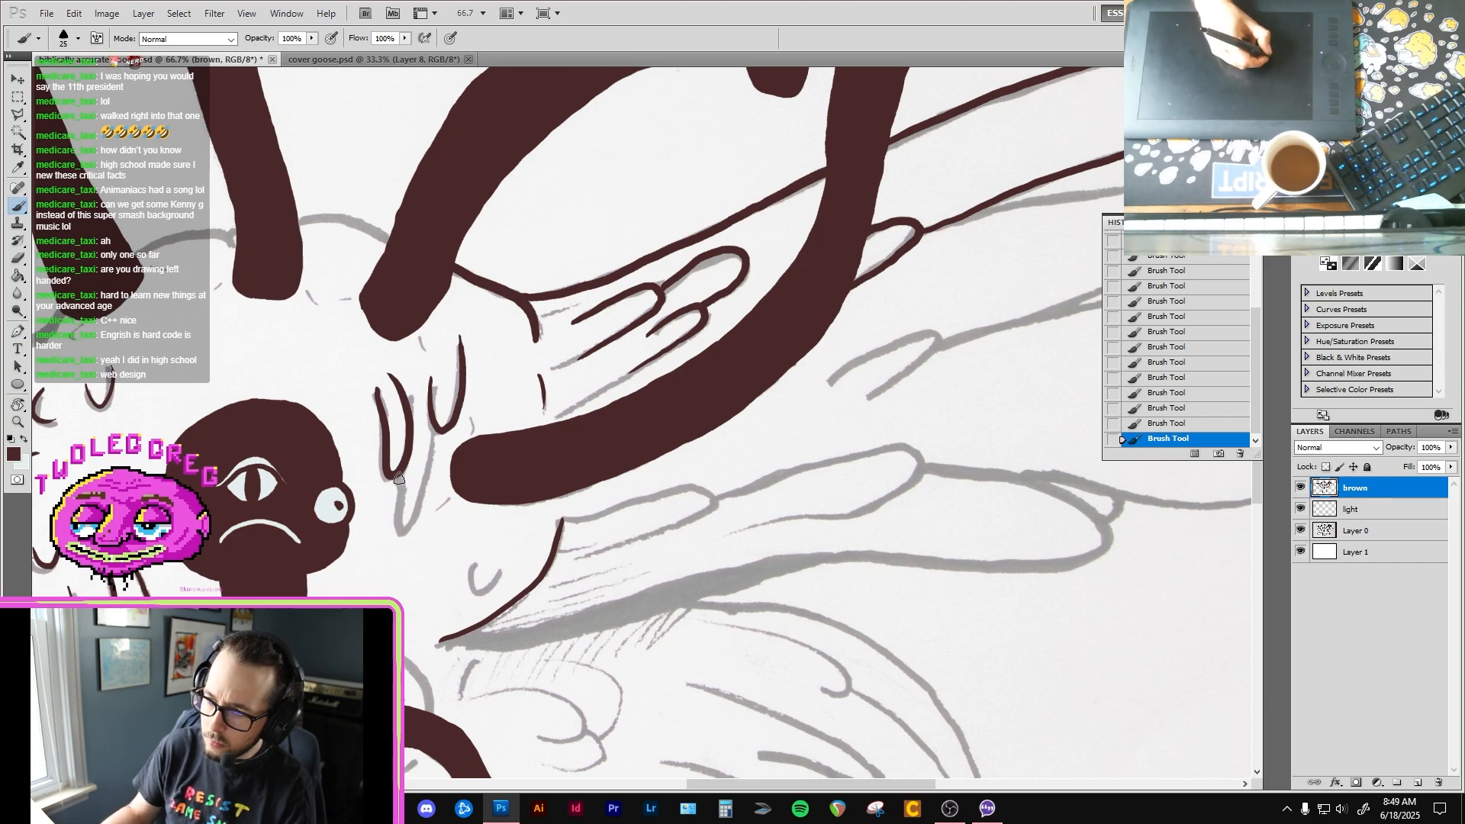
pyautogui.moveTo(399, 479); pyautogui.dragTo(405, 532)
pyautogui.moveTo(434, 445); pyautogui.dragTo(436, 431)
# Step: Ink the body's upper outline between the neck bases and down past the second neck to the left-hand shoulder
pyautogui.moveTo(193, 400)
pyautogui.mouseDown()
pyautogui.moveTo(264, 435)
pyautogui.moveTo(460, 435)
pyautogui.moveTo(469, 517)
pyautogui.mouseUp()
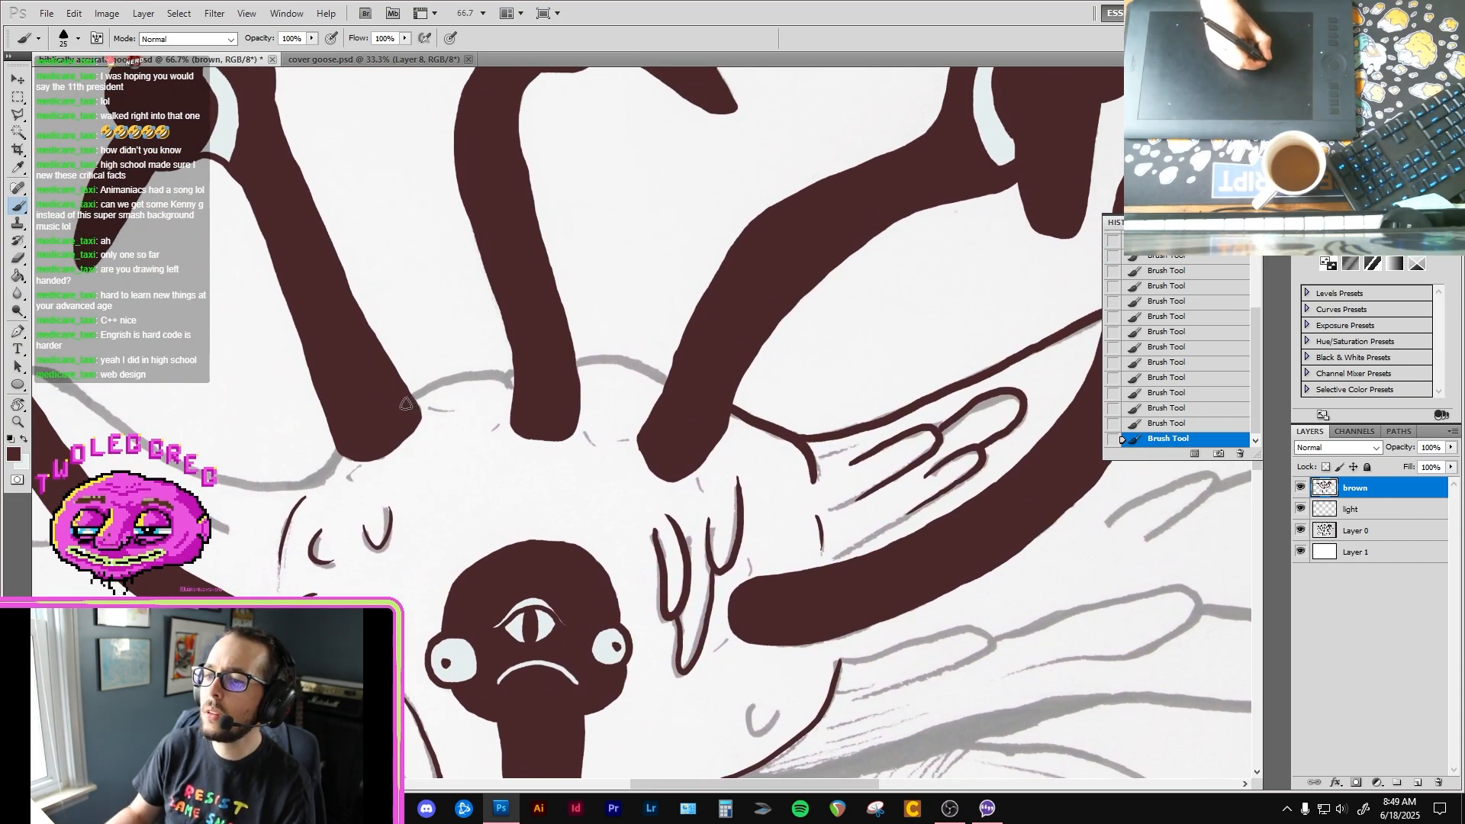
pyautogui.moveTo(521, 367)
pyautogui.mouseDown()
pyautogui.moveTo(633, 362)
pyautogui.moveTo(698, 393)
pyautogui.mouseUp()
pyautogui.moveTo(621, 417); pyautogui.dragTo(815, 374)
pyautogui.moveTo(529, 416); pyautogui.dragTo(500, 436)
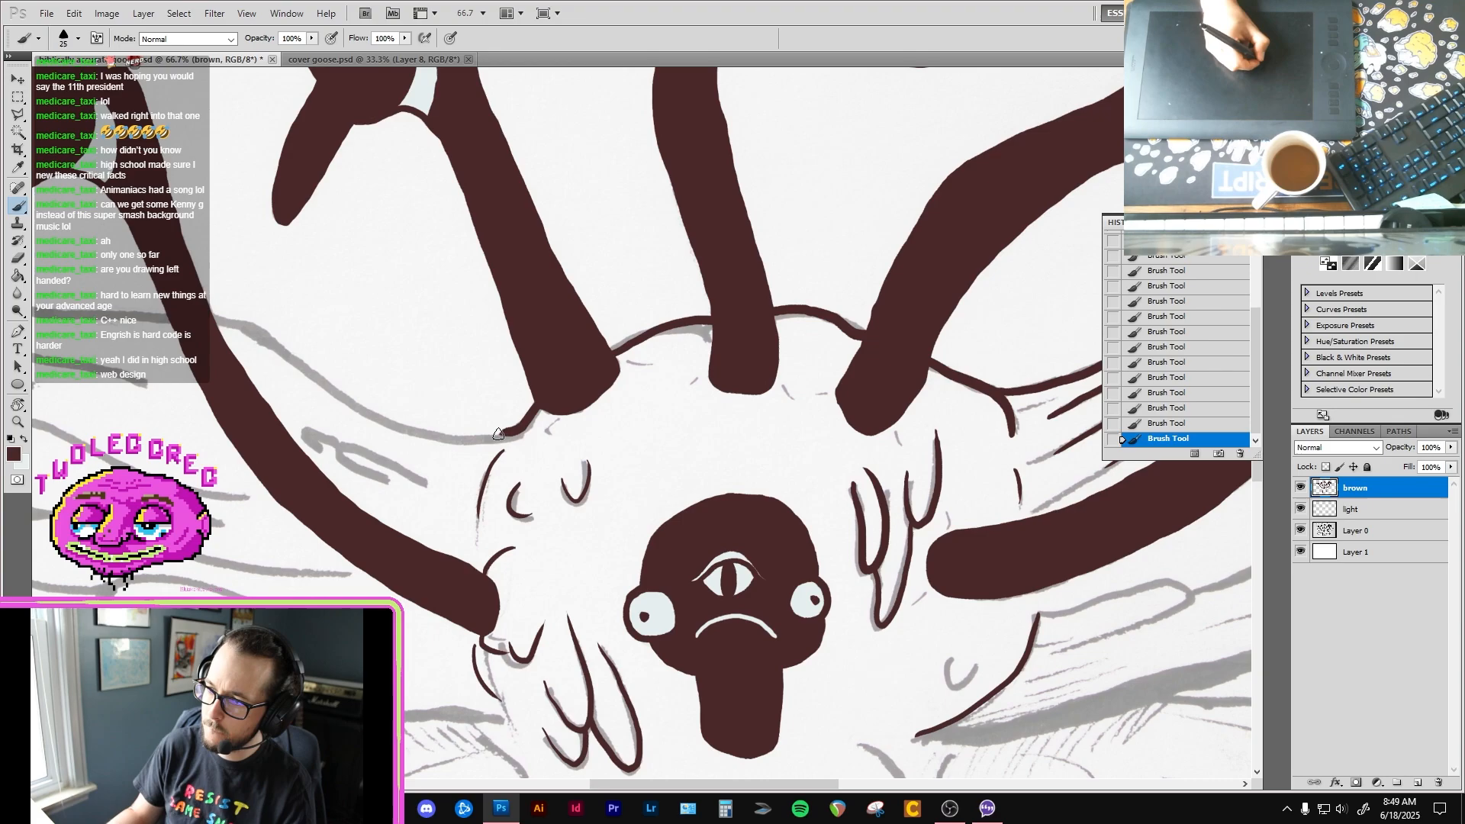
# Step: Ink the left-hand wing's upper edge from the shoulder to the leftmost neck and clean up its shoulder corner with the Eraser
pyautogui.moveTo(256, 303)
pyautogui.mouseDown()
pyautogui.moveTo(366, 340)
pyautogui.moveTo(378, 309)
pyautogui.moveTo(374, 341)
pyautogui.moveTo(556, 436)
pyautogui.moveTo(648, 439)
pyautogui.moveTo(714, 417)
pyautogui.mouseUp()
pyautogui.press('e')
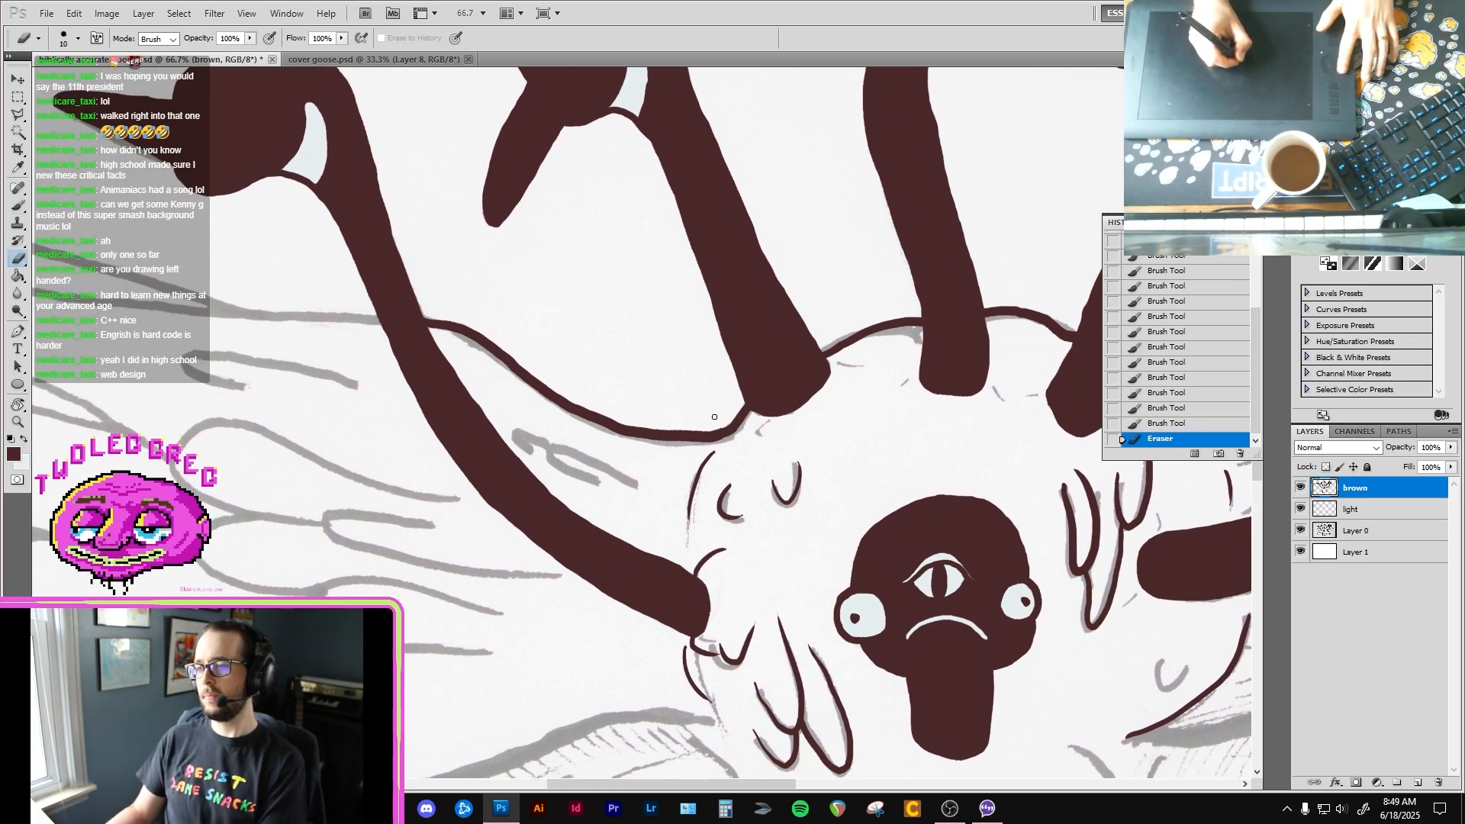
pyautogui.scroll(2, 714, 416)
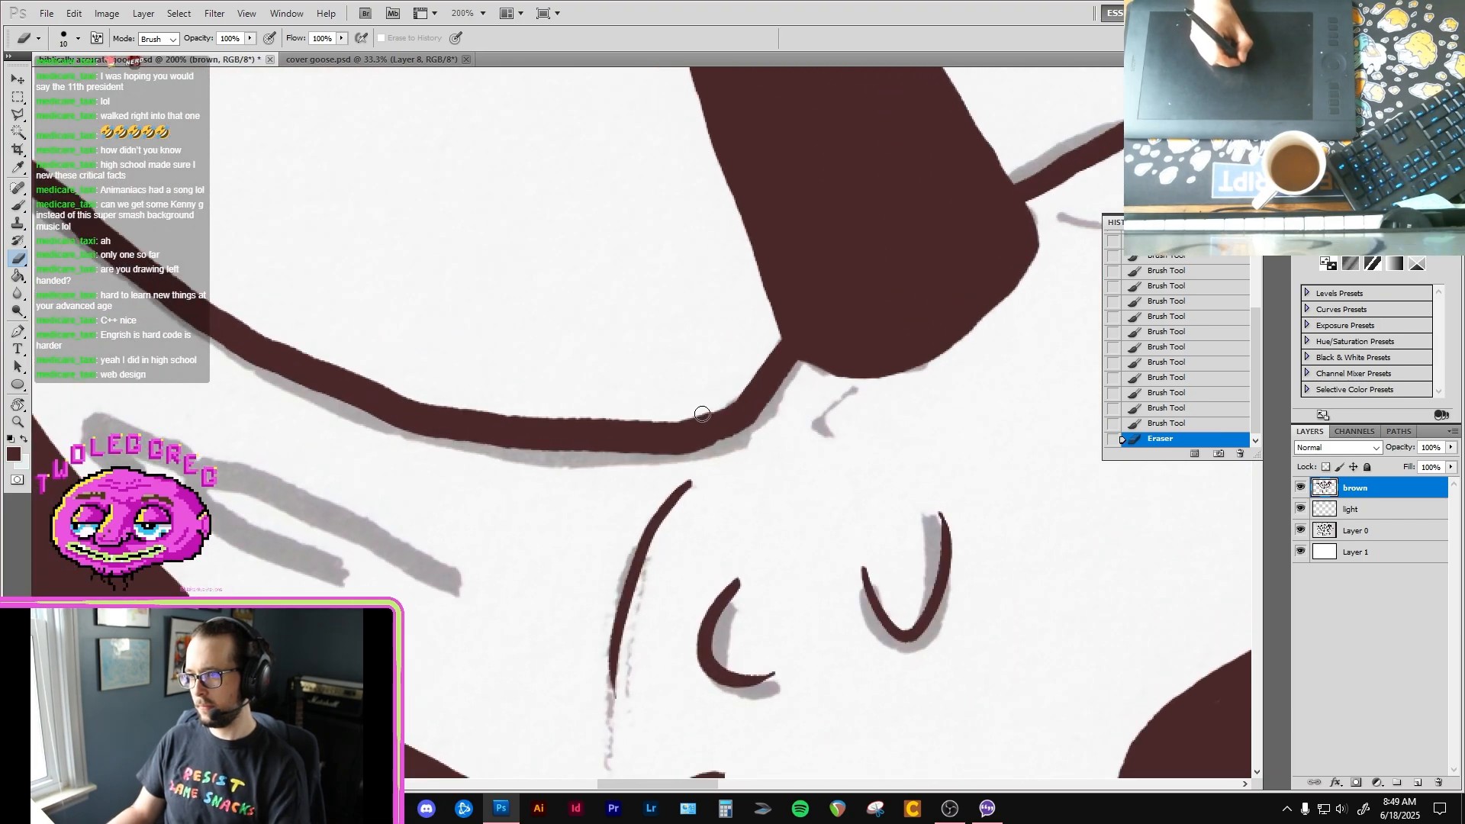
pyautogui.moveTo(702, 413); pyautogui.dragTo(670, 412)
pyautogui.press('b')
pyautogui.scroll(-1, 596, 471)
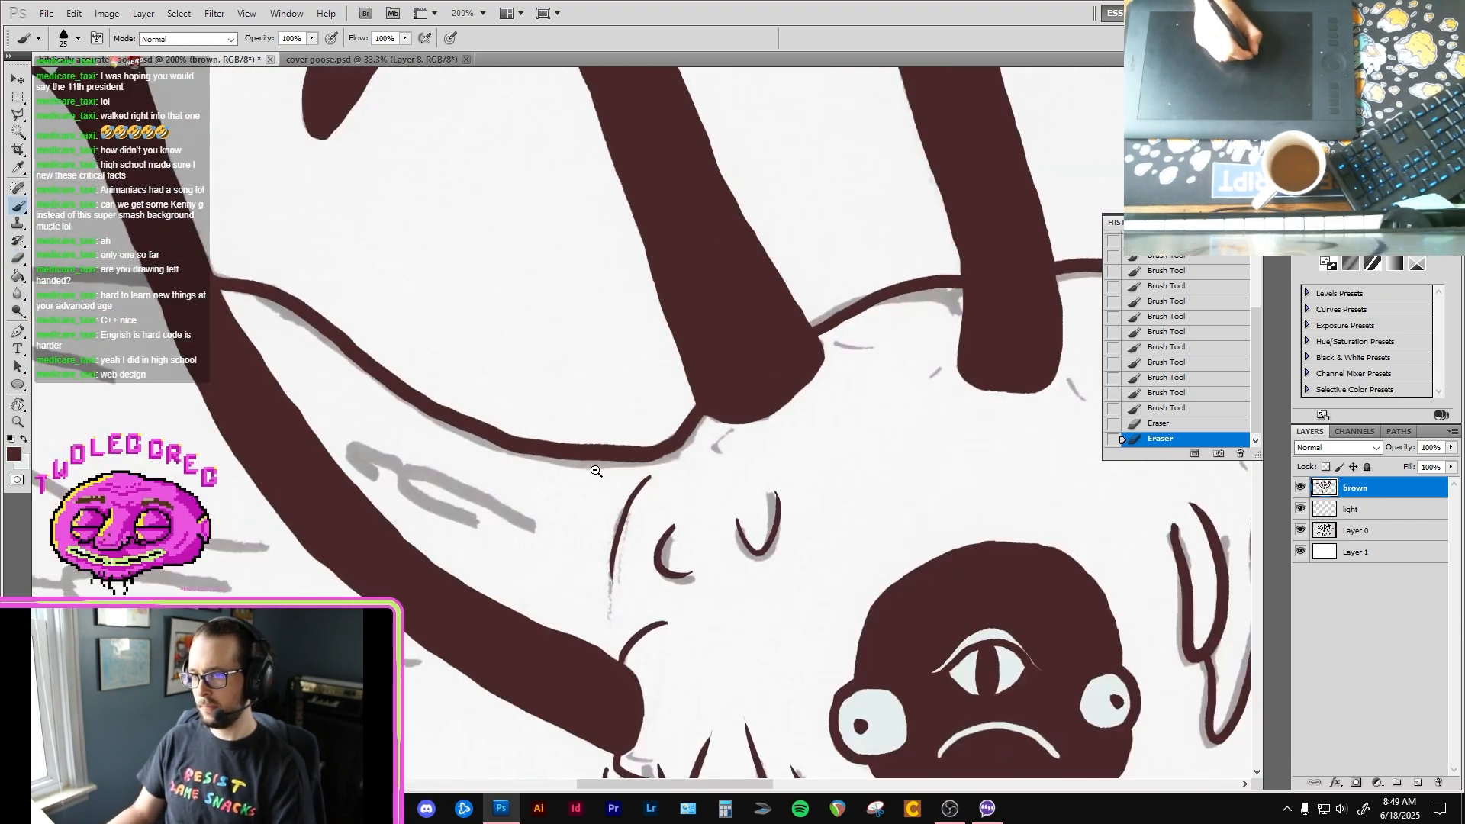
# Step: Ink the pointed tip and long upper edge of the left-hand wing's topmost feather in dark brown
pyautogui.scroll(-5, 596, 471)
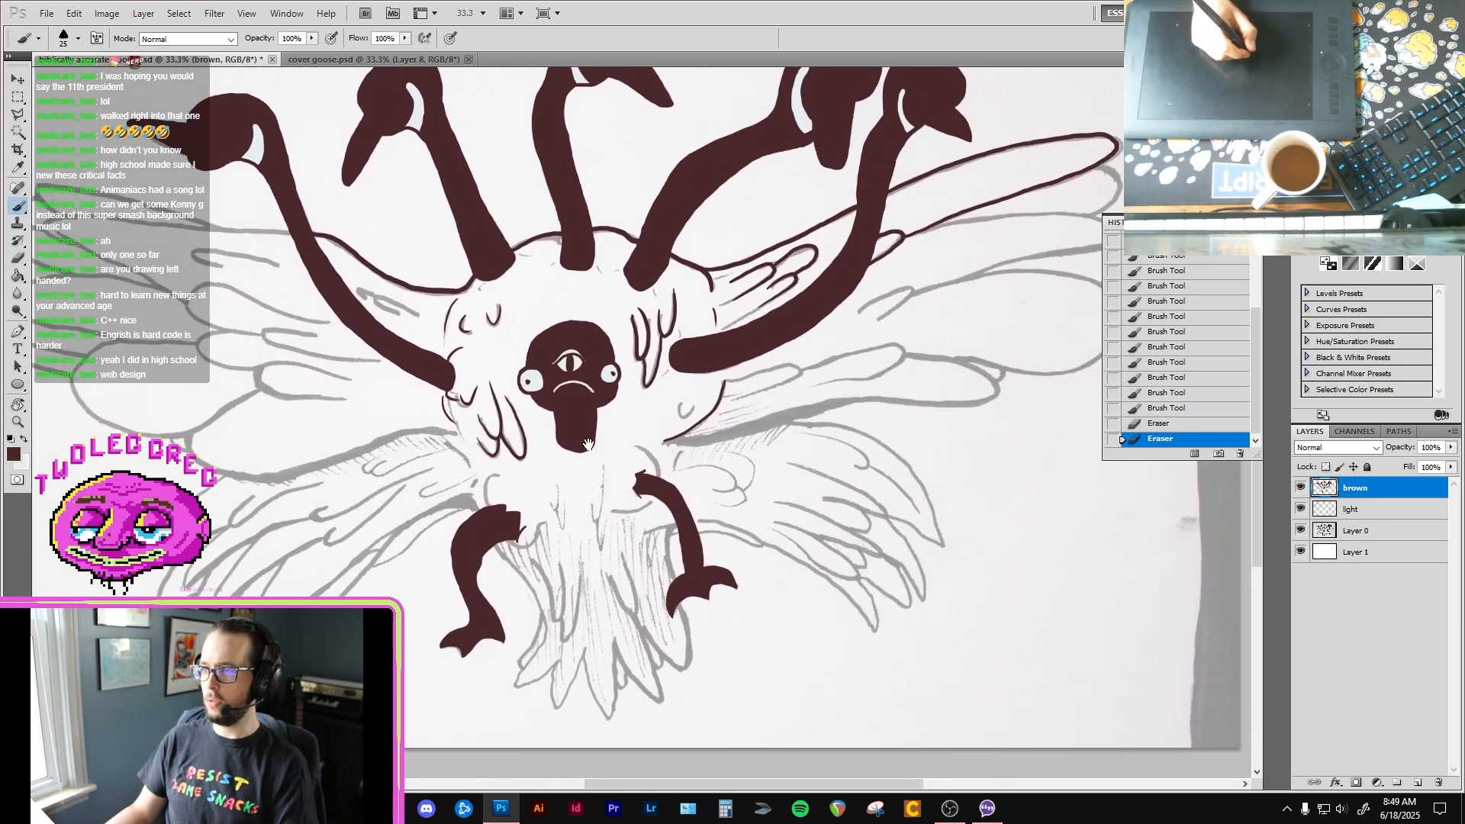
pyautogui.moveTo(588, 443); pyautogui.dragTo(584, 442)
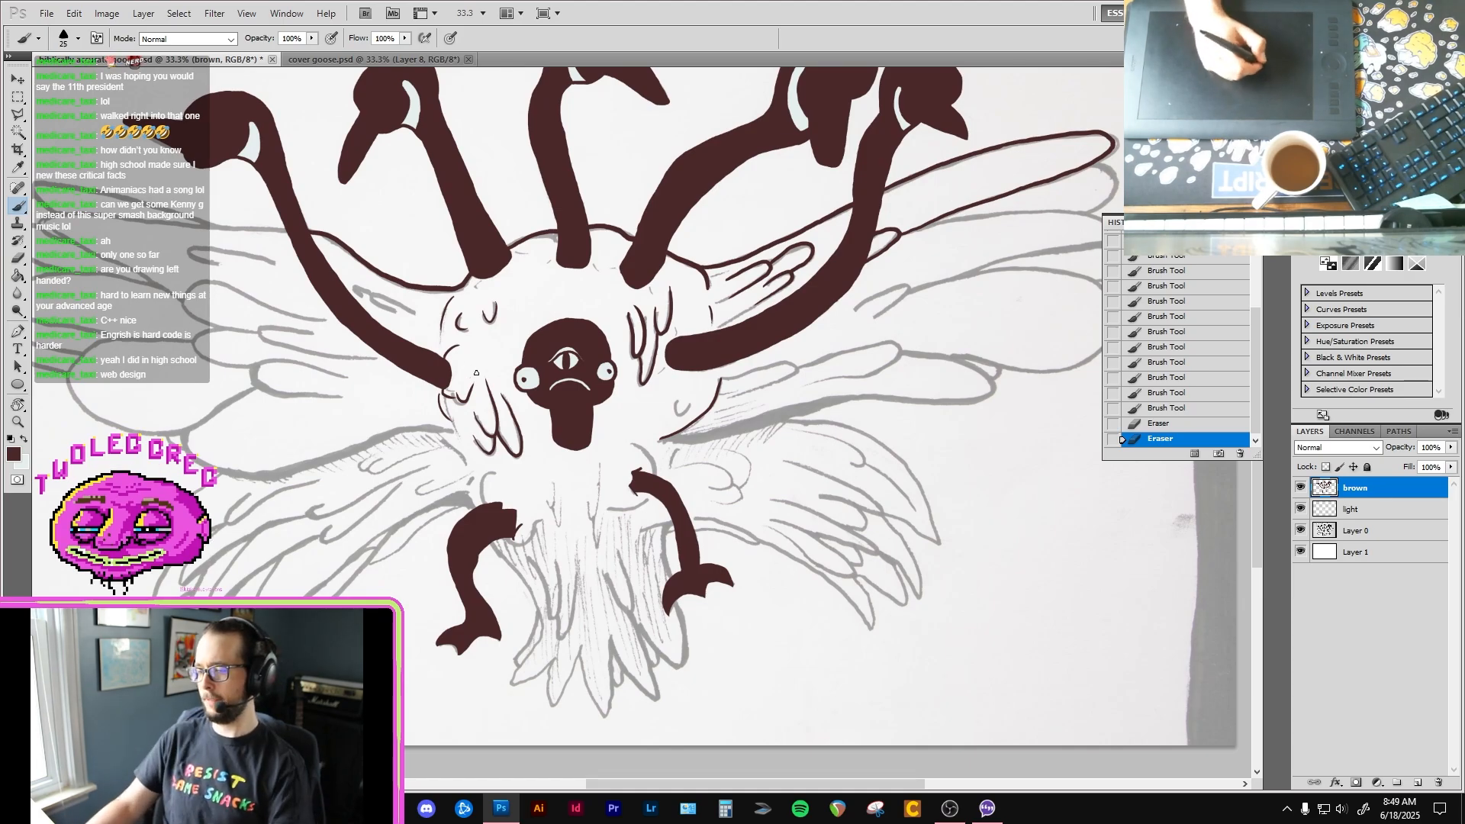
pyautogui.moveTo(311, 195); pyautogui.dragTo(538, 432)
pyautogui.scroll(1, 458, 433)
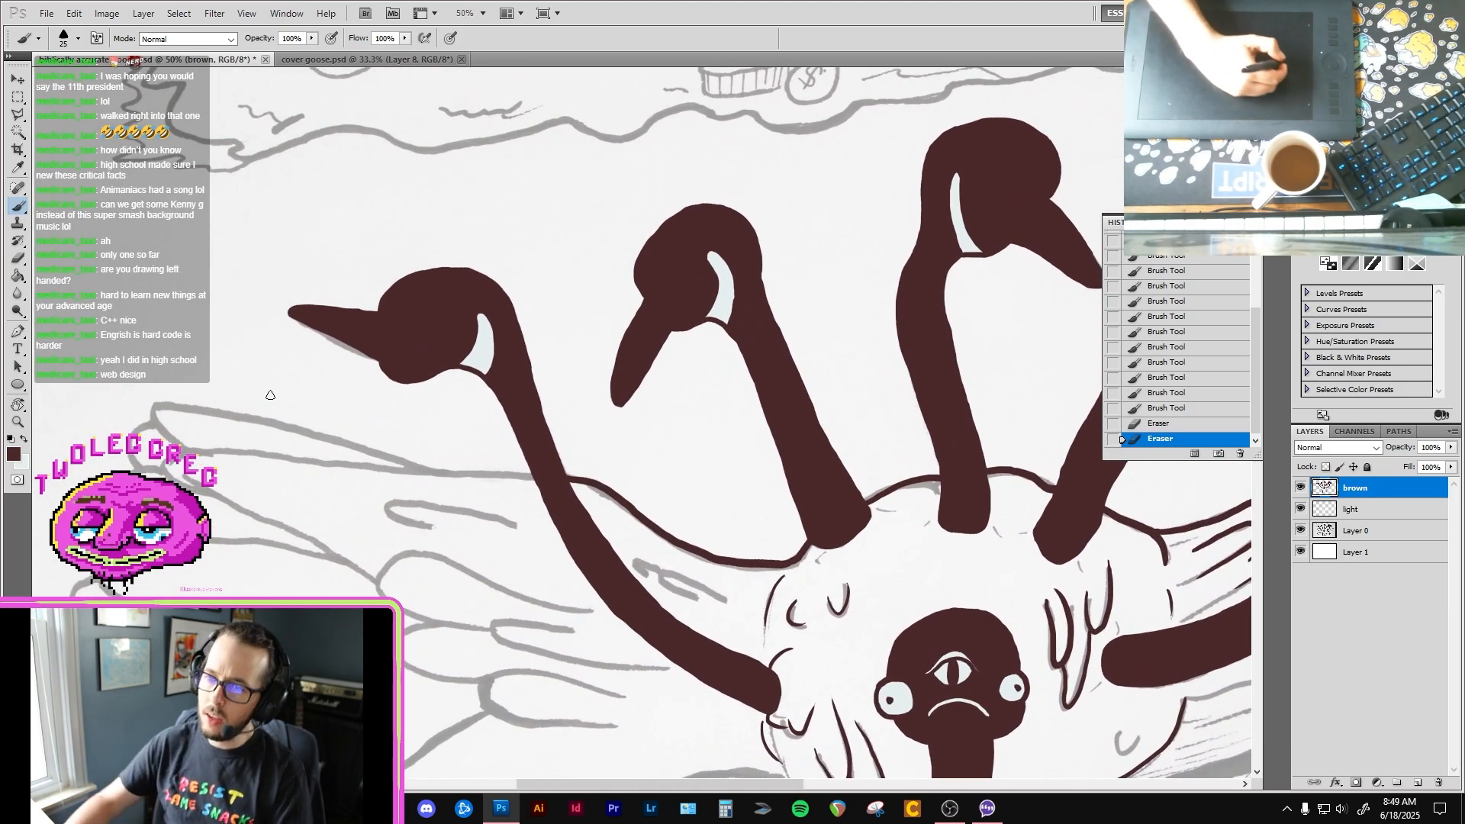
pyautogui.press('super+a')
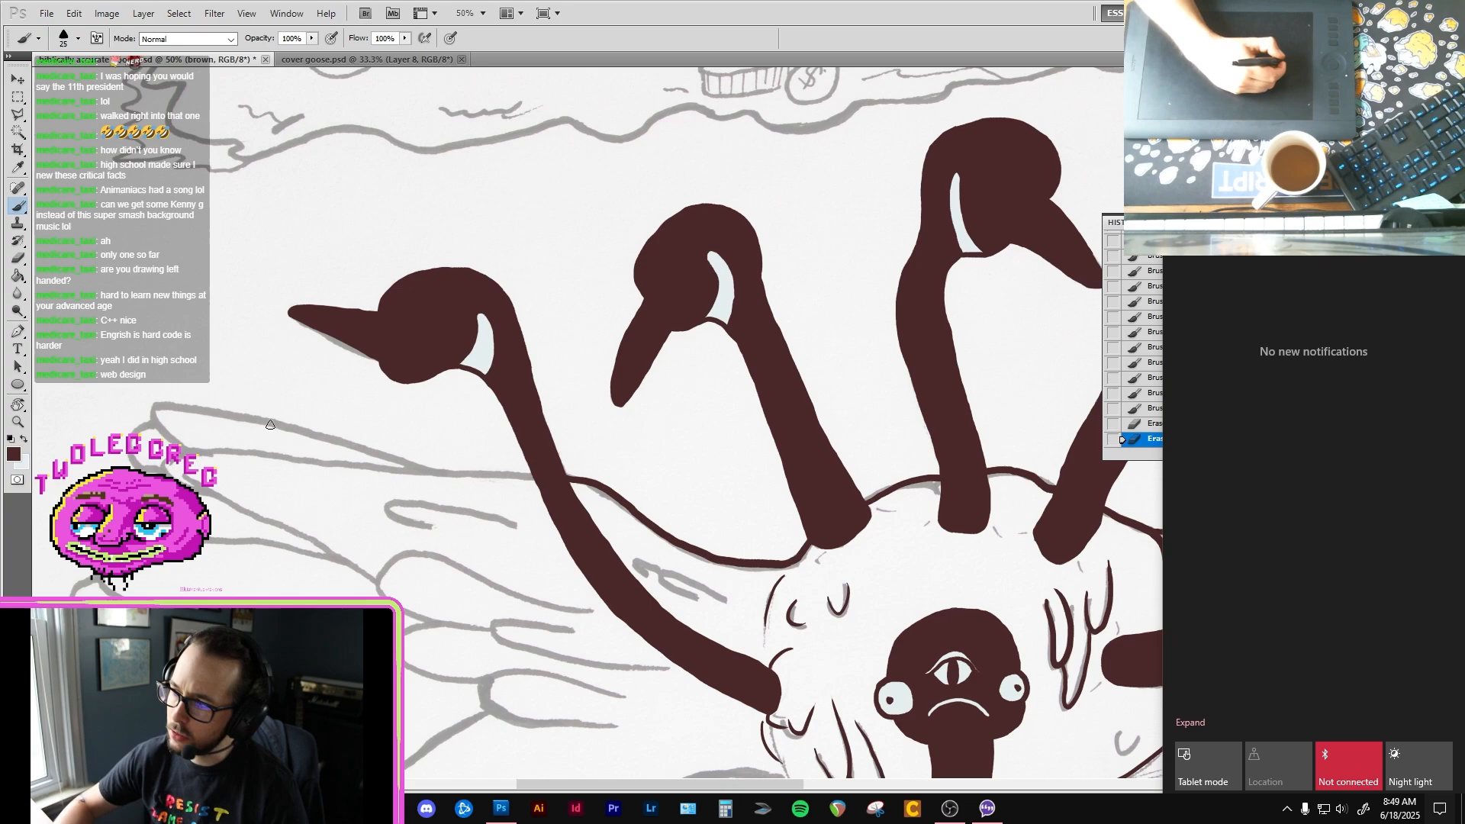
pyautogui.click(282, 429)
pyautogui.hotkey('ctrl', 'z')
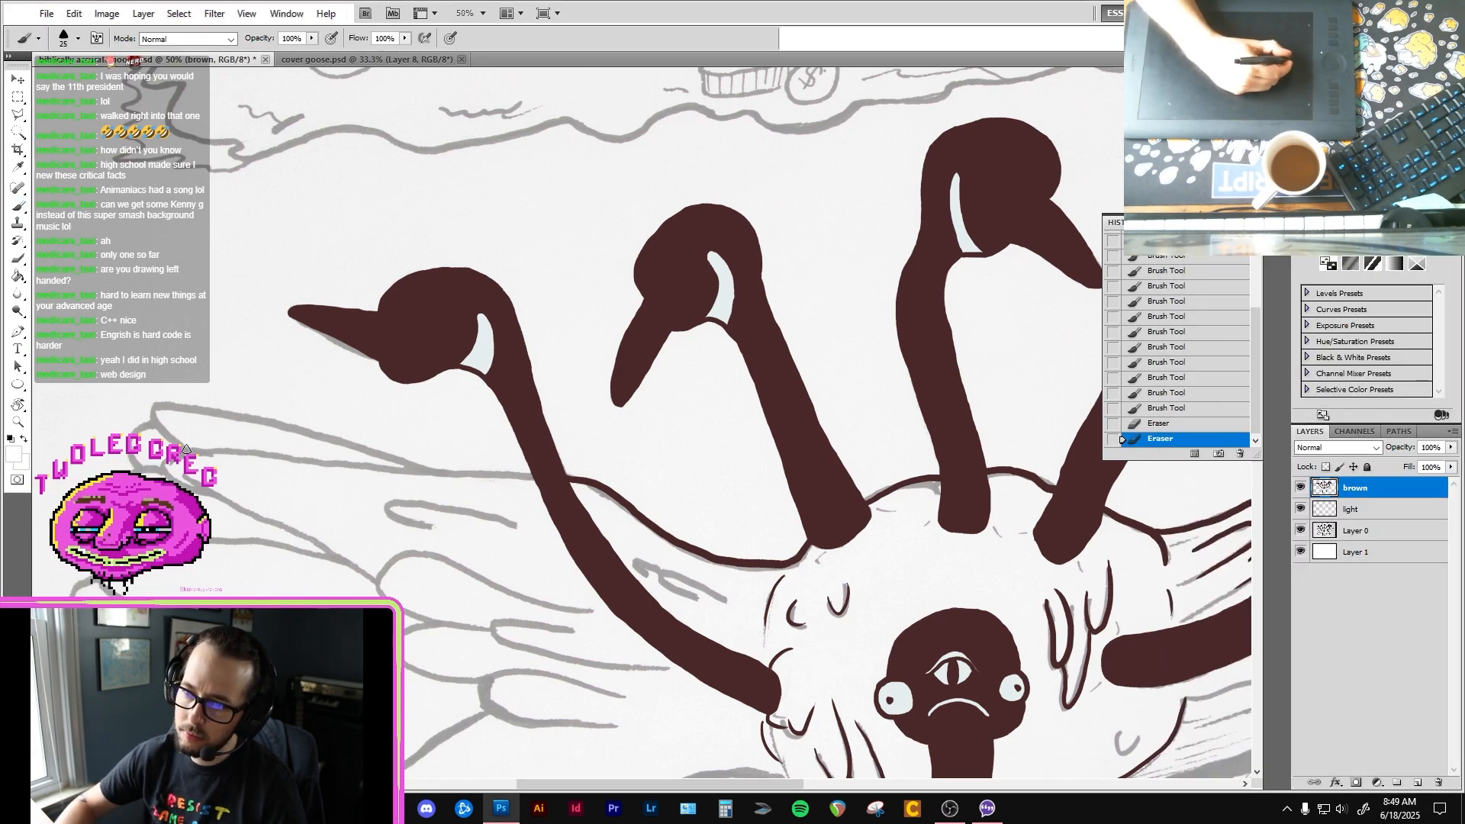
pyautogui.moveTo(174, 441)
pyautogui.mouseDown()
pyautogui.moveTo(159, 410)
pyautogui.moveTo(211, 412)
pyautogui.mouseUp()
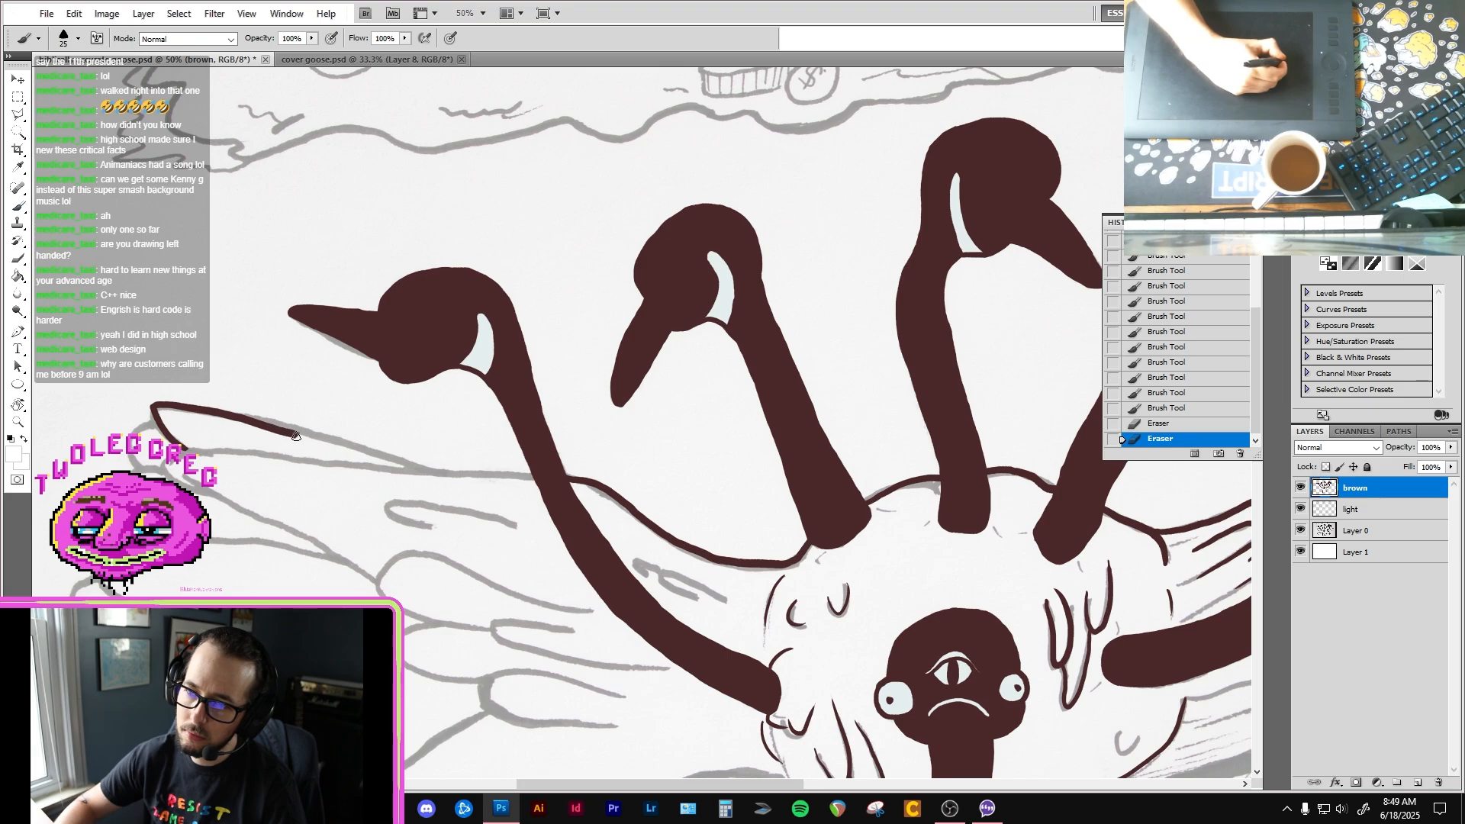
pyautogui.moveTo(296, 436); pyautogui.dragTo(425, 465)
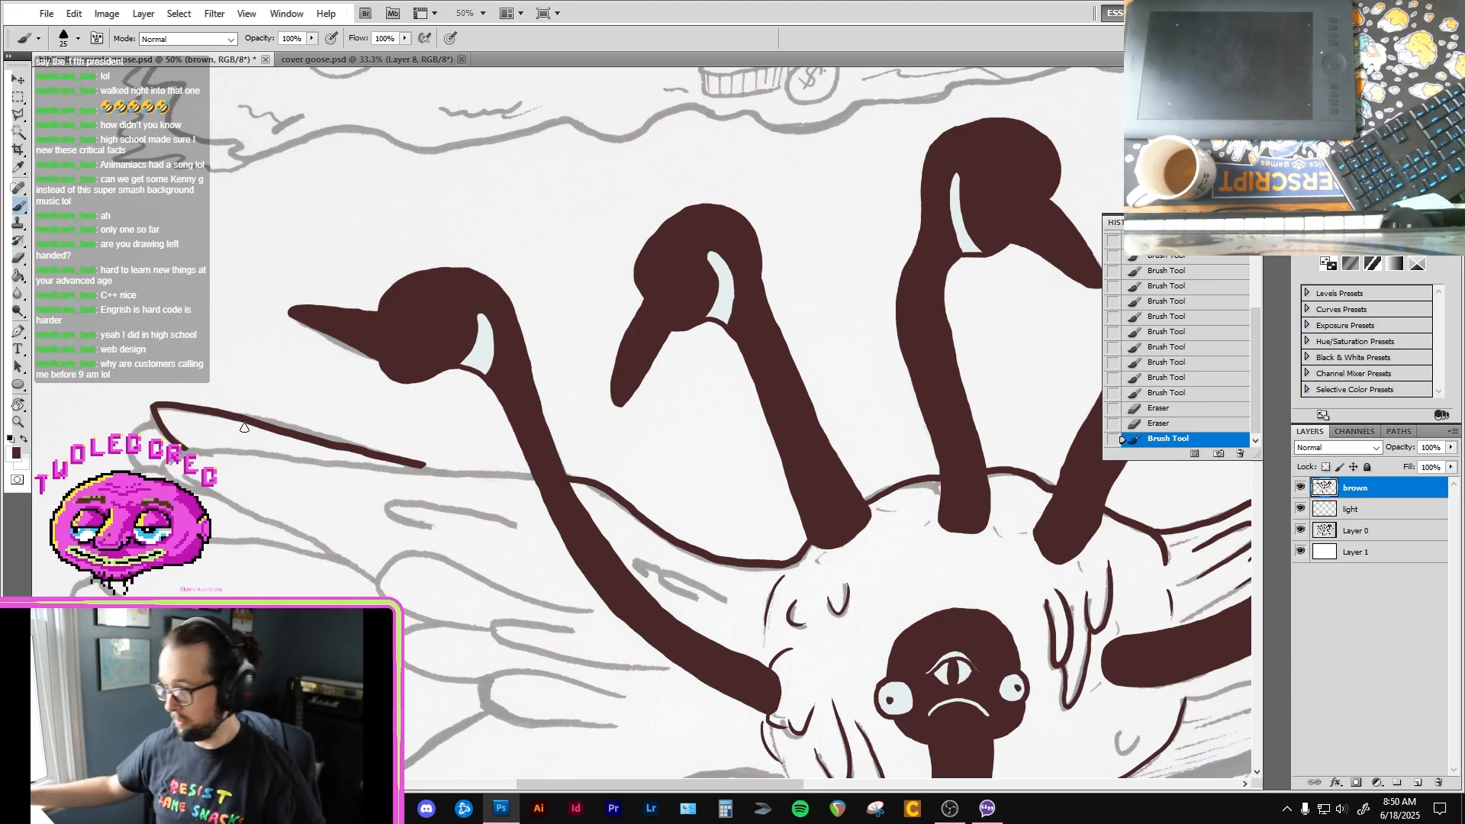
# Step: Ink the left-hand wing's second feather around its tip, join its upper edge to the leftmost neck and fill the junction with the topmost feather
pyautogui.moveTo(311, 487); pyautogui.dragTo(321, 465)
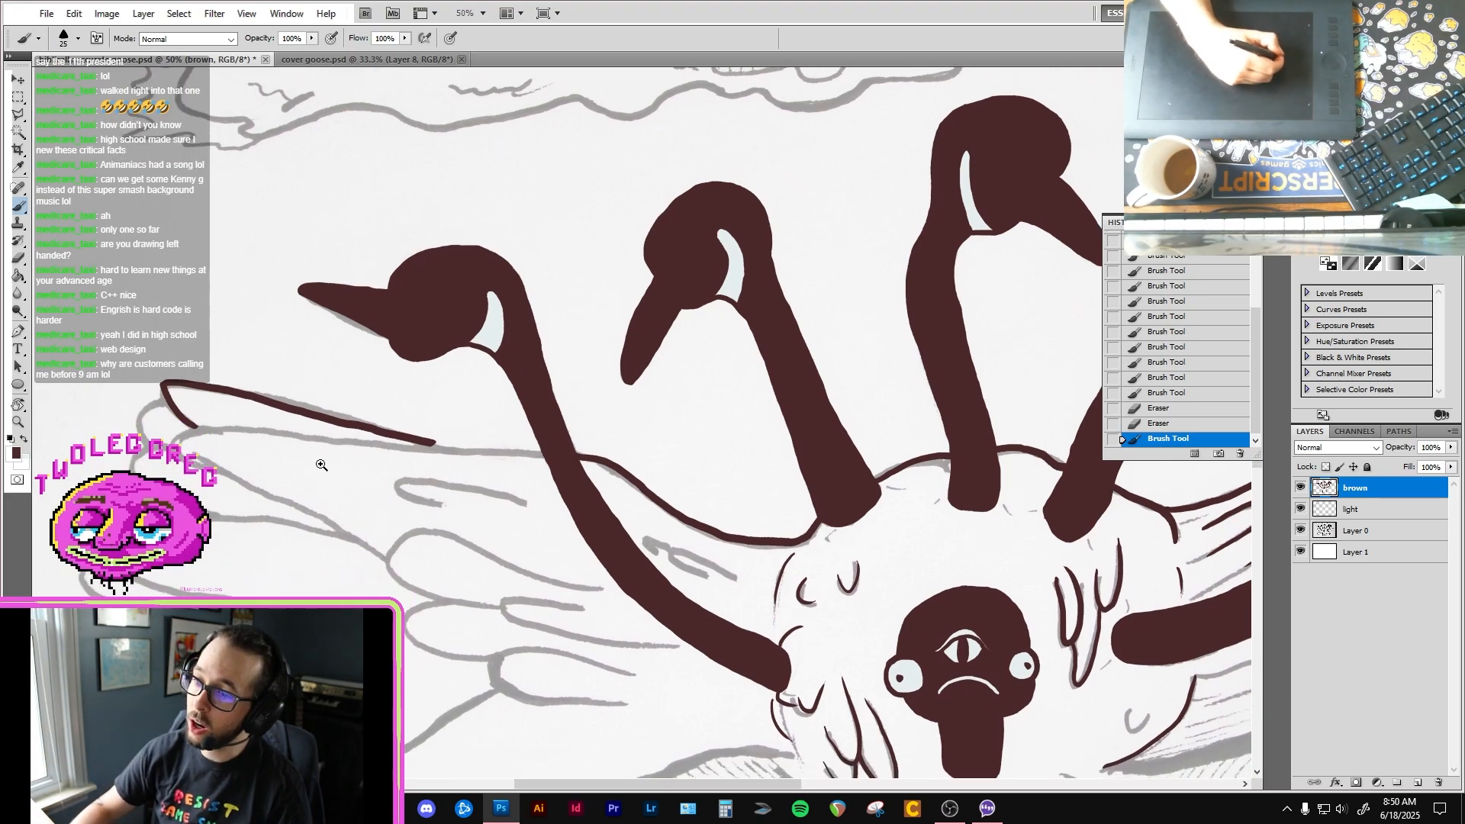
pyautogui.click(321, 464)
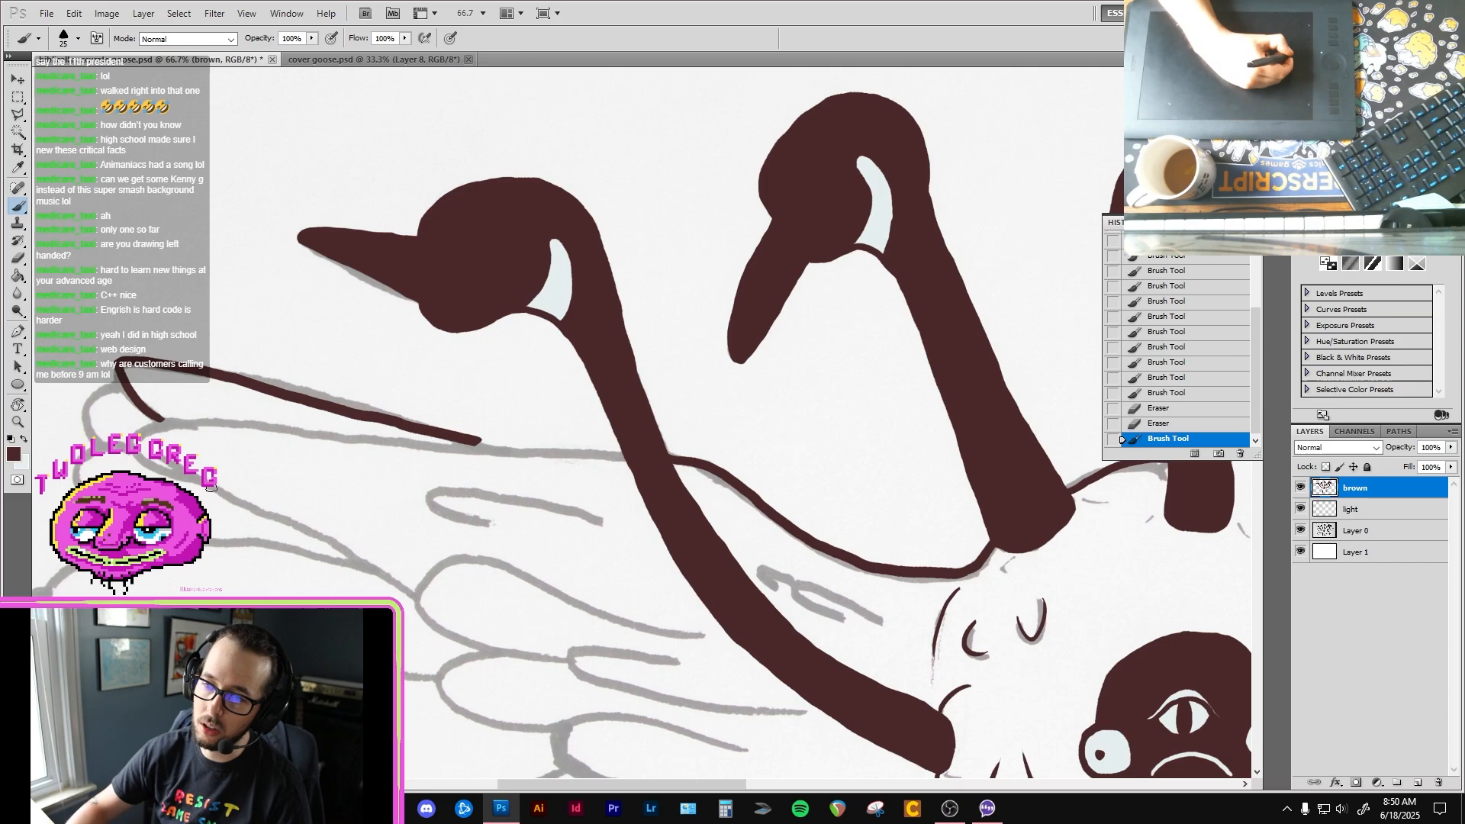
pyautogui.moveTo(141, 425); pyautogui.dragTo(410, 443)
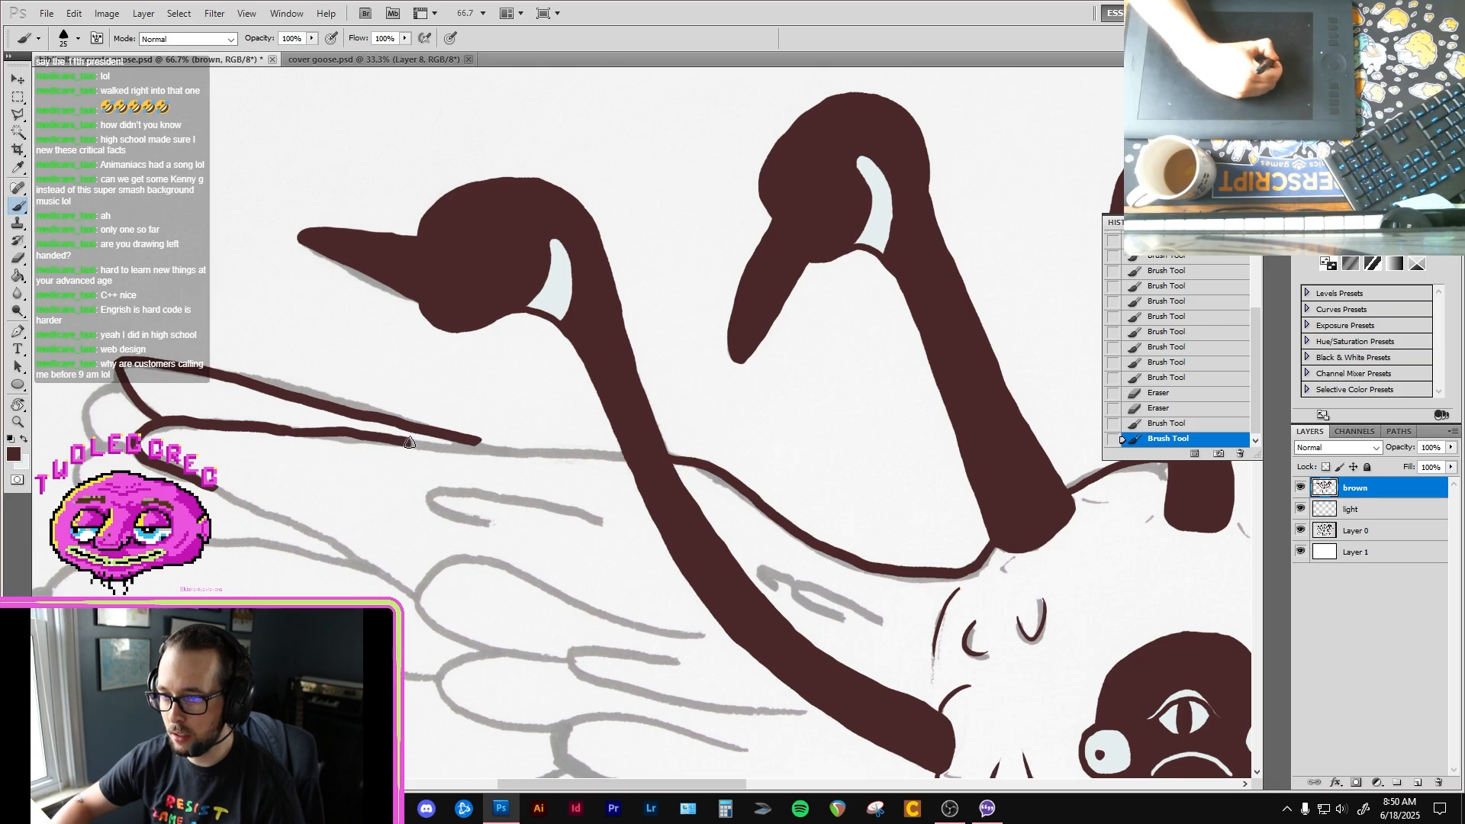
pyautogui.moveTo(529, 453); pyautogui.dragTo(562, 456)
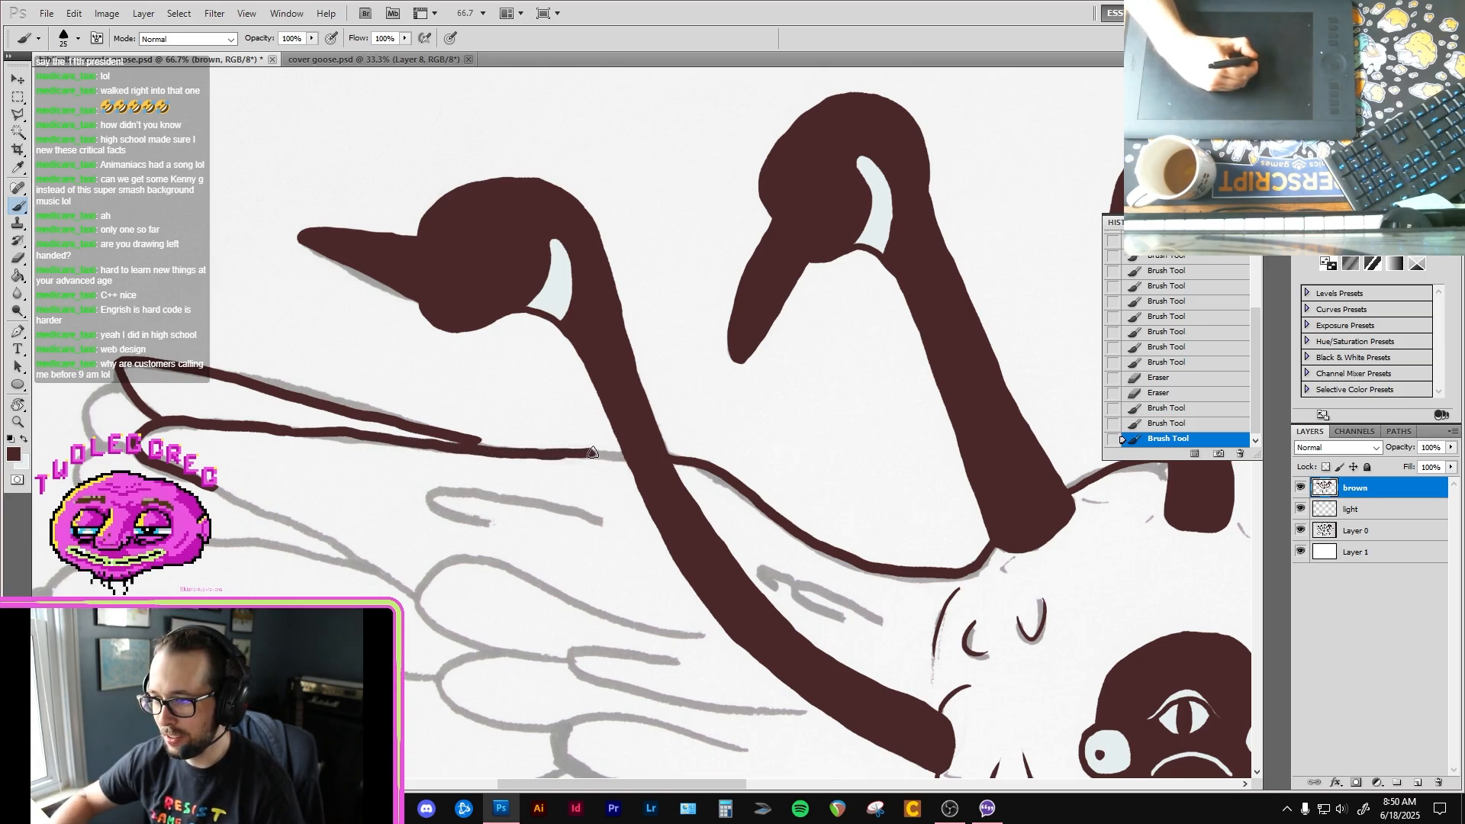
pyautogui.moveTo(634, 455); pyautogui.dragTo(672, 457)
pyautogui.moveTo(562, 450); pyautogui.dragTo(627, 448)
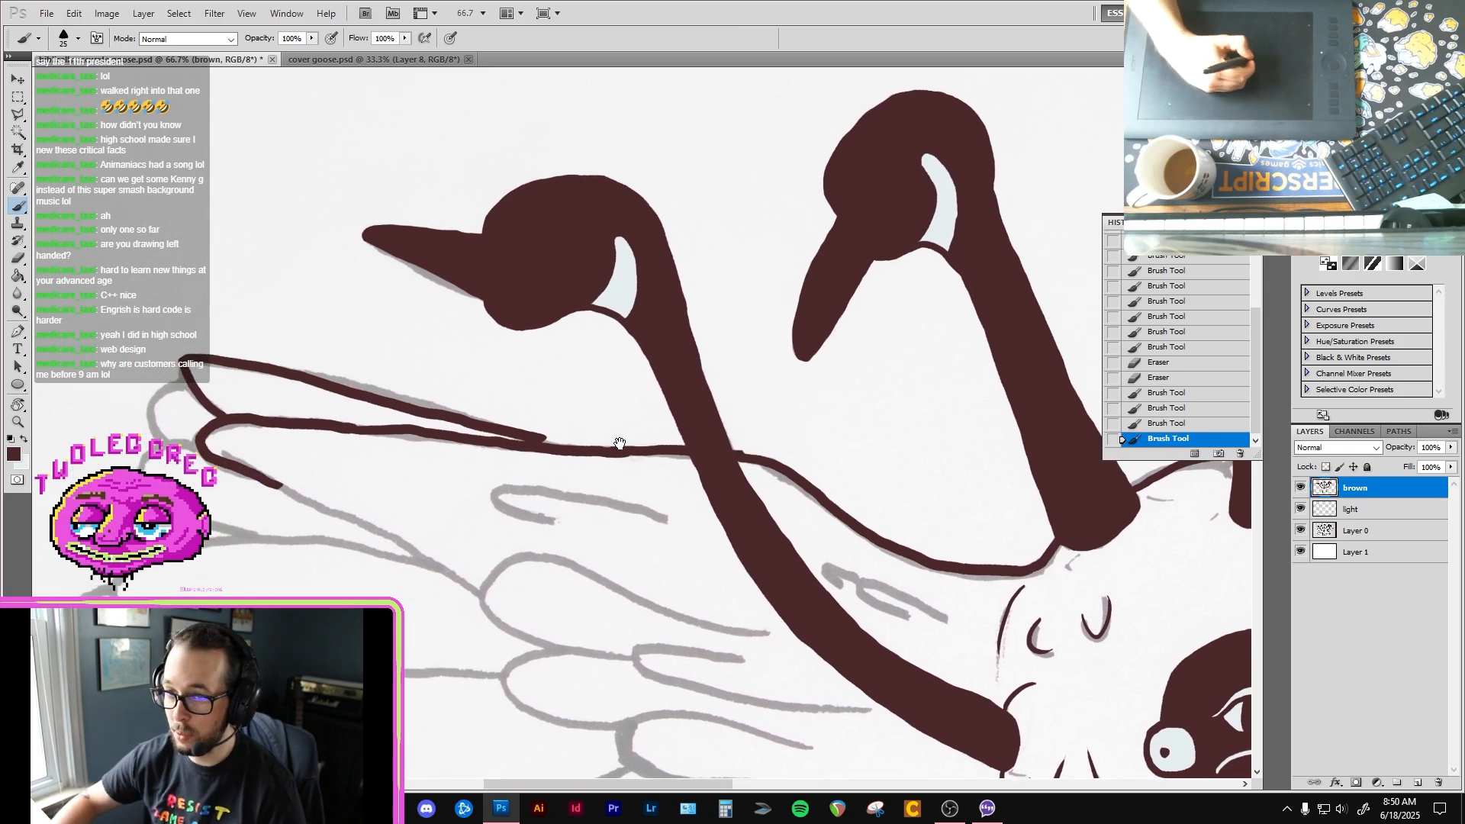
pyautogui.moveTo(745, 453); pyautogui.dragTo(832, 509)
pyautogui.moveTo(668, 444)
pyautogui.mouseDown()
pyautogui.moveTo(713, 515)
pyautogui.moveTo(797, 528)
pyautogui.mouseUp()
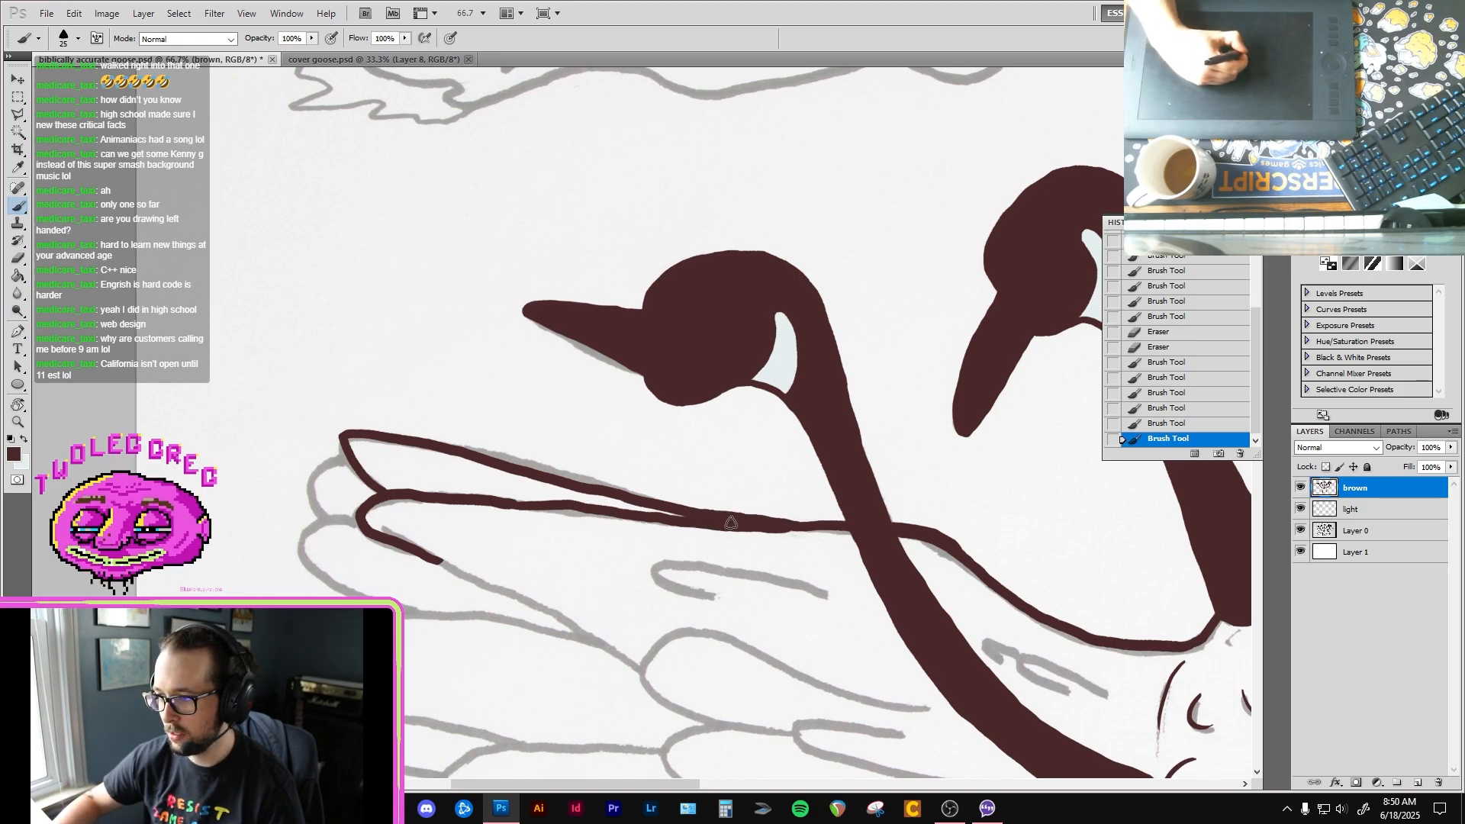
# Step: Ink the two rounded feather tips at the outer end of the left-hand wing, just behind the first and second feathers
pyautogui.moveTo(334, 488); pyautogui.dragTo(462, 466)
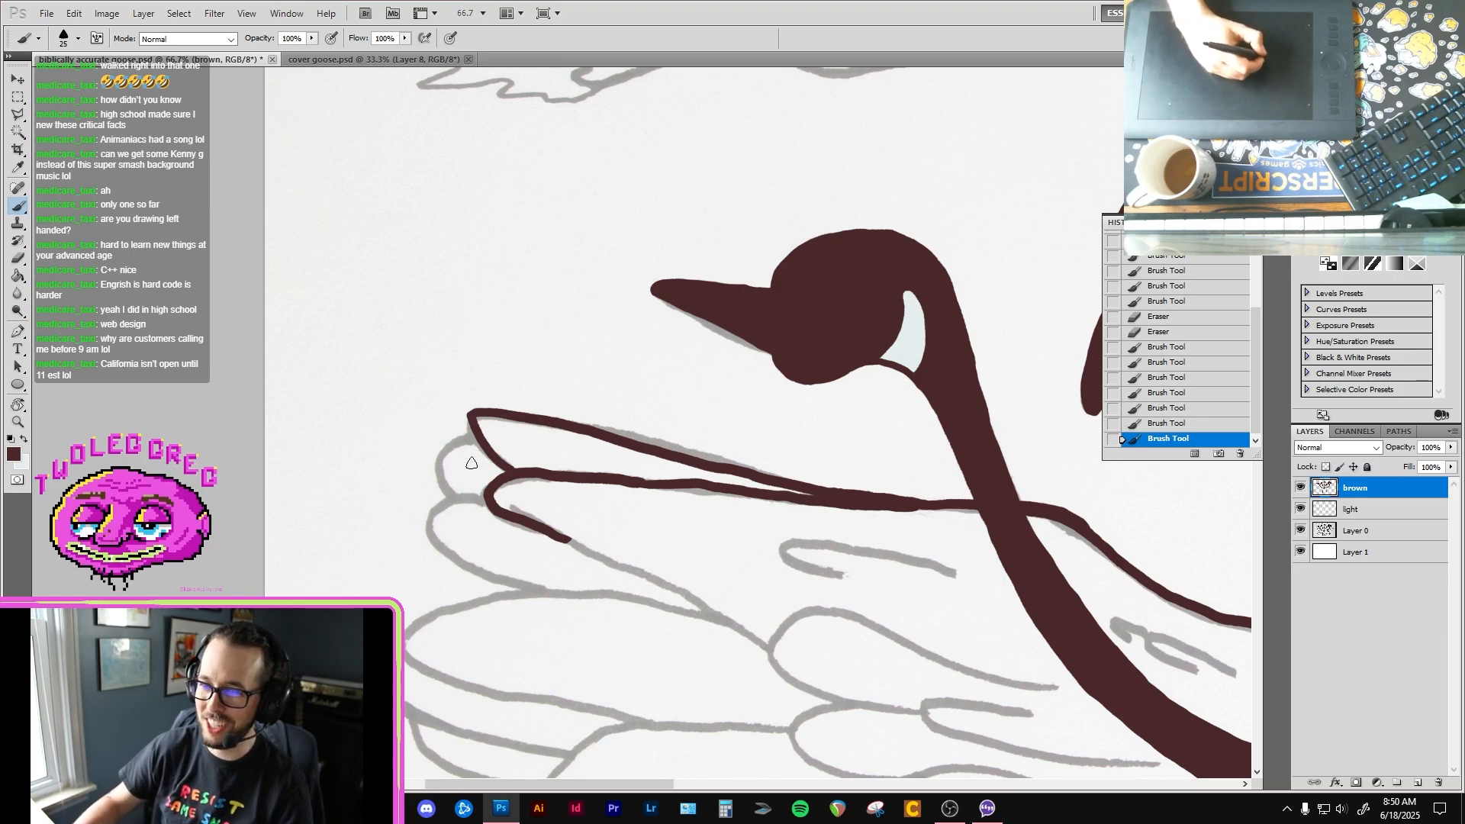
pyautogui.moveTo(471, 488); pyautogui.dragTo(450, 453)
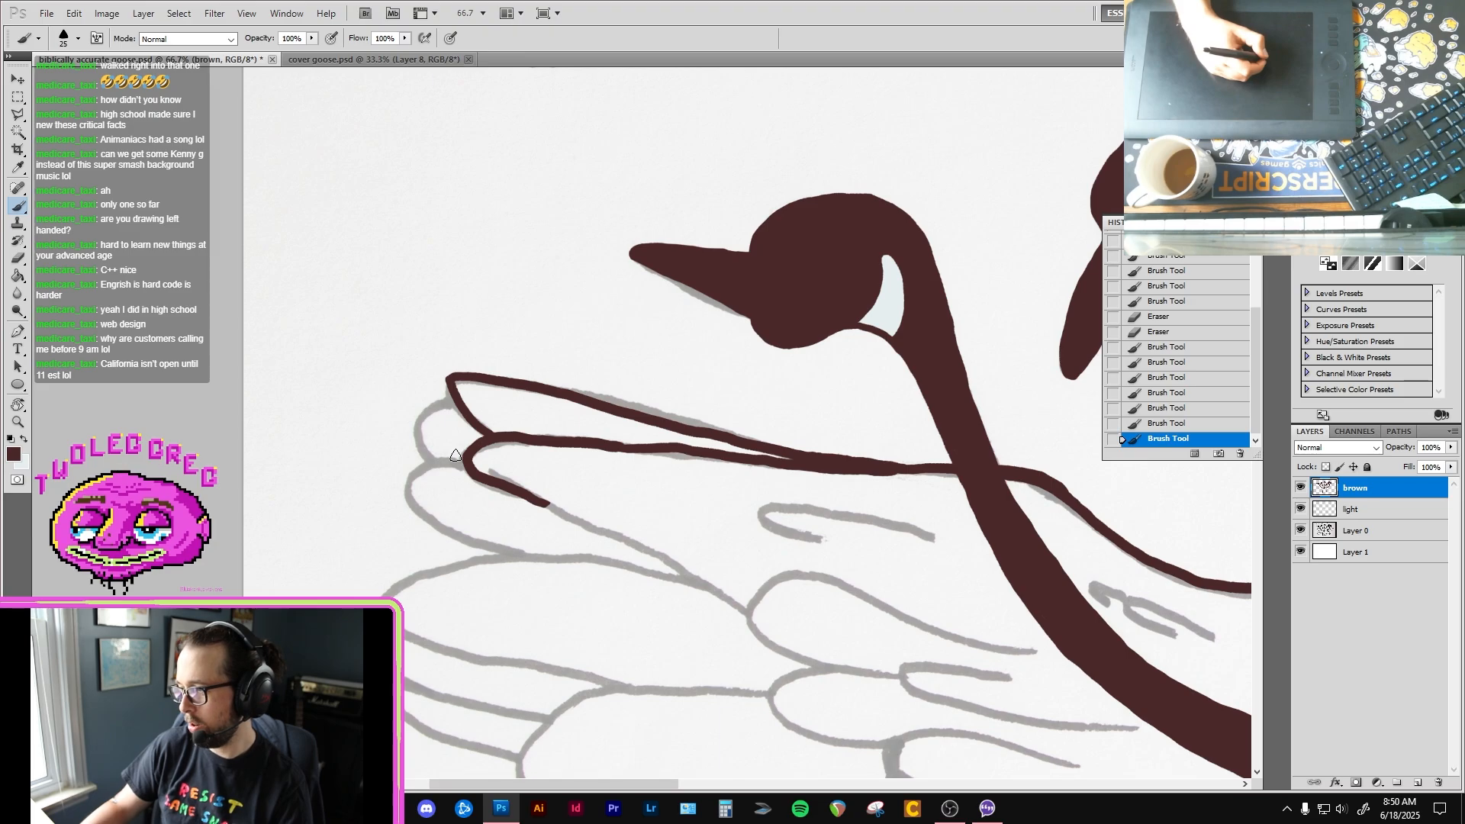
pyautogui.click(442, 453)
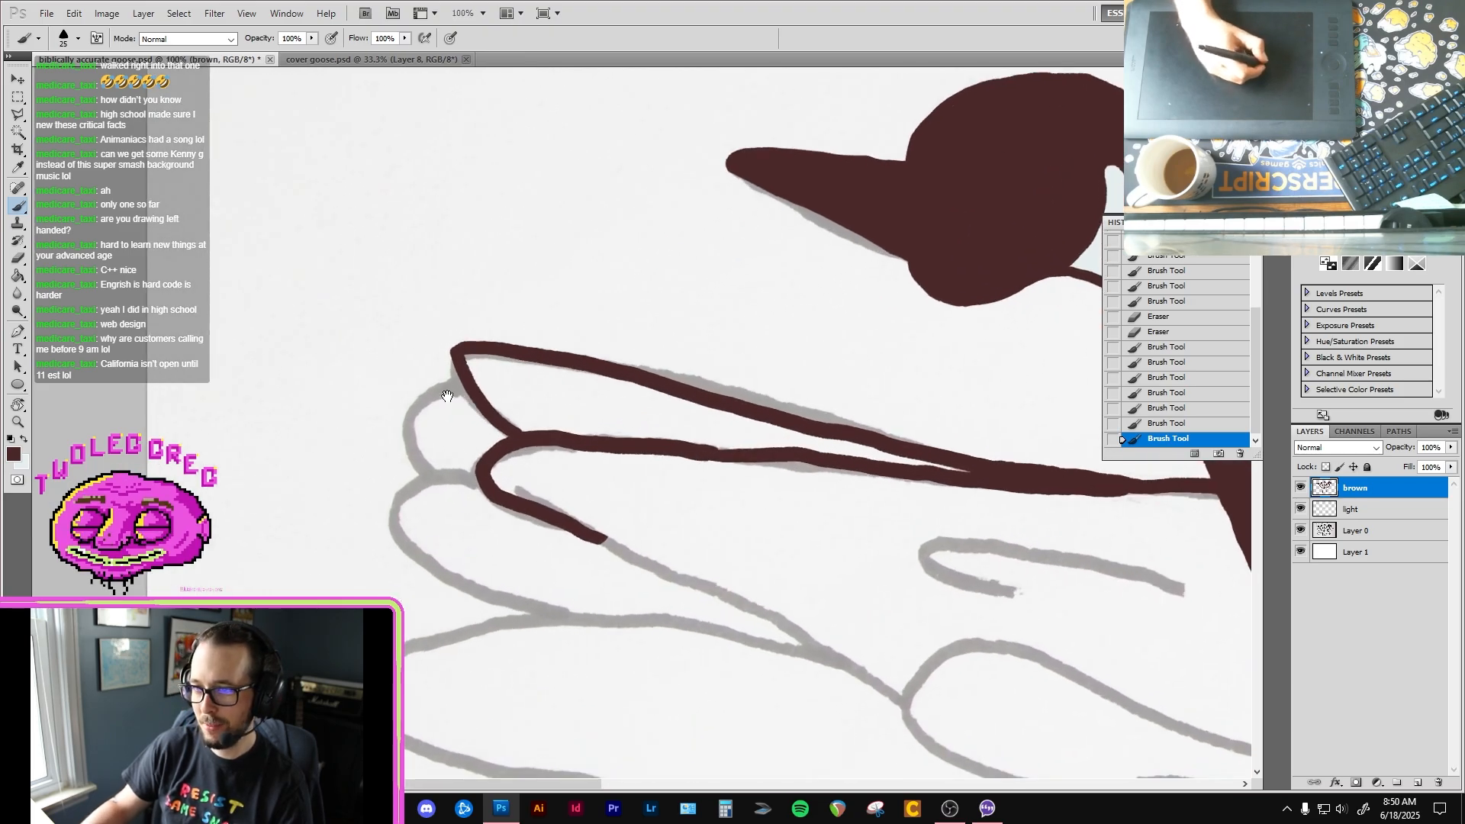
pyautogui.moveTo(463, 387)
pyautogui.mouseDown()
pyautogui.moveTo(430, 389)
pyautogui.moveTo(405, 436)
pyautogui.moveTo(430, 472)
pyautogui.moveTo(476, 482)
pyautogui.moveTo(416, 485)
pyautogui.moveTo(399, 525)
pyautogui.moveTo(450, 578)
pyautogui.moveTo(543, 608)
pyautogui.mouseUp()
pyautogui.press('space')
pyautogui.moveTo(567, 586); pyautogui.dragTo(339, 444)
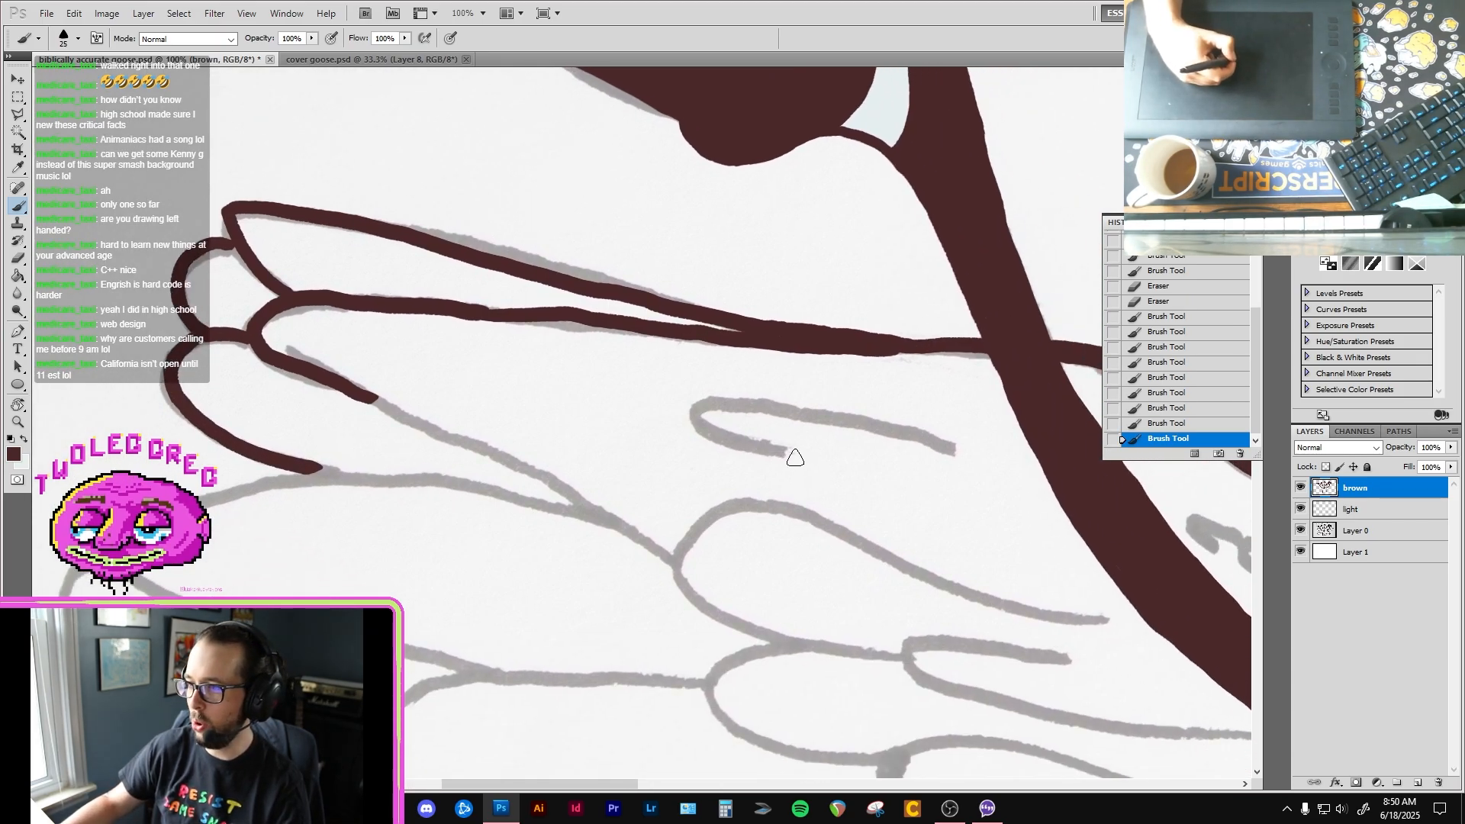
# Step: Ink the short hooked inner feather near the leftmost neck and extend the second feather's lower edge inward
pyautogui.moveTo(797, 455)
pyautogui.mouseDown()
pyautogui.moveTo(725, 400)
pyautogui.moveTo(954, 450)
pyautogui.mouseUp()
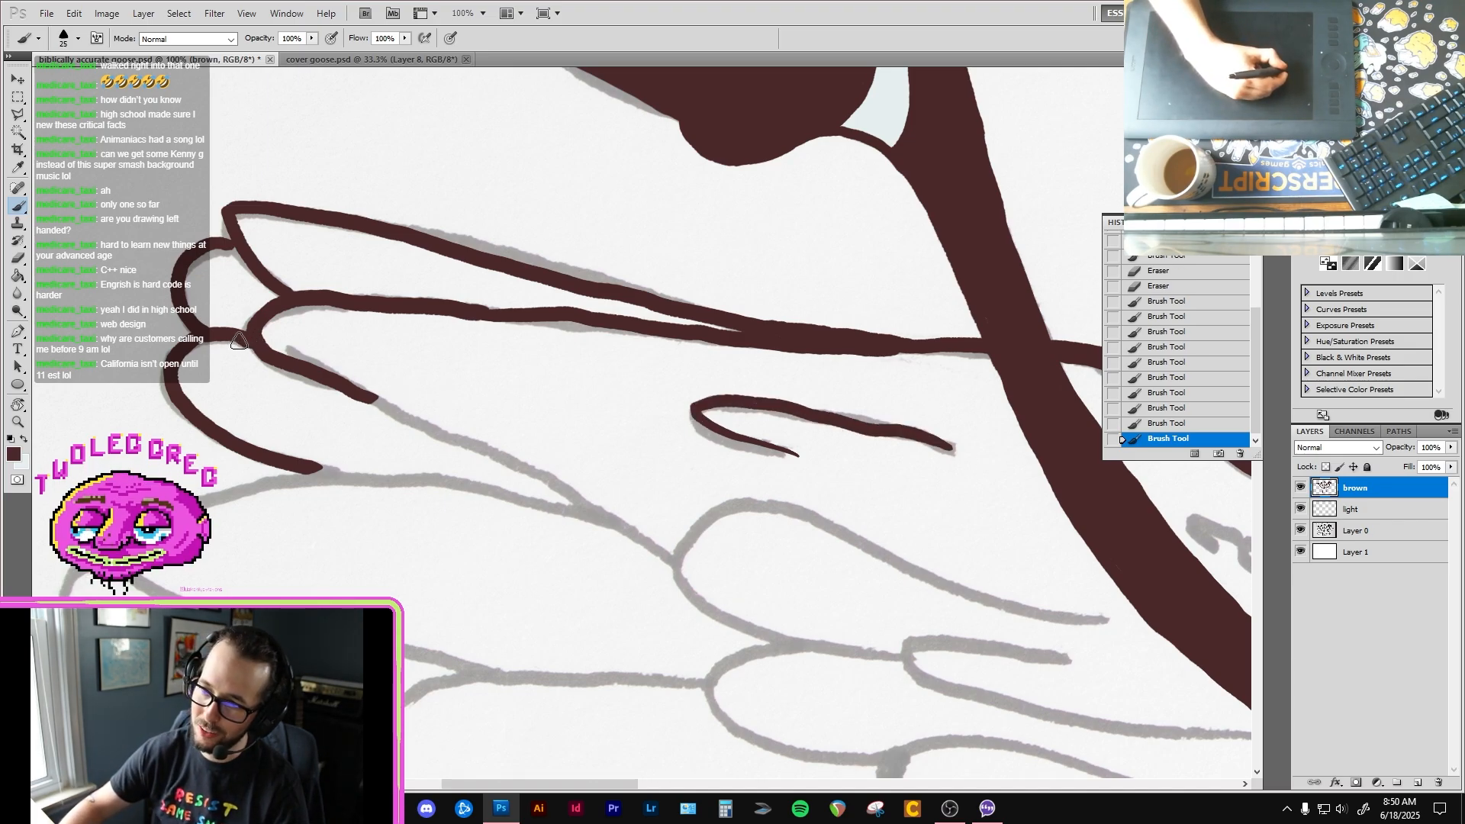
pyautogui.moveTo(420, 407)
pyautogui.mouseDown()
pyautogui.moveTo(383, 383)
pyautogui.moveTo(352, 392)
pyautogui.moveTo(471, 439)
pyautogui.mouseUp()
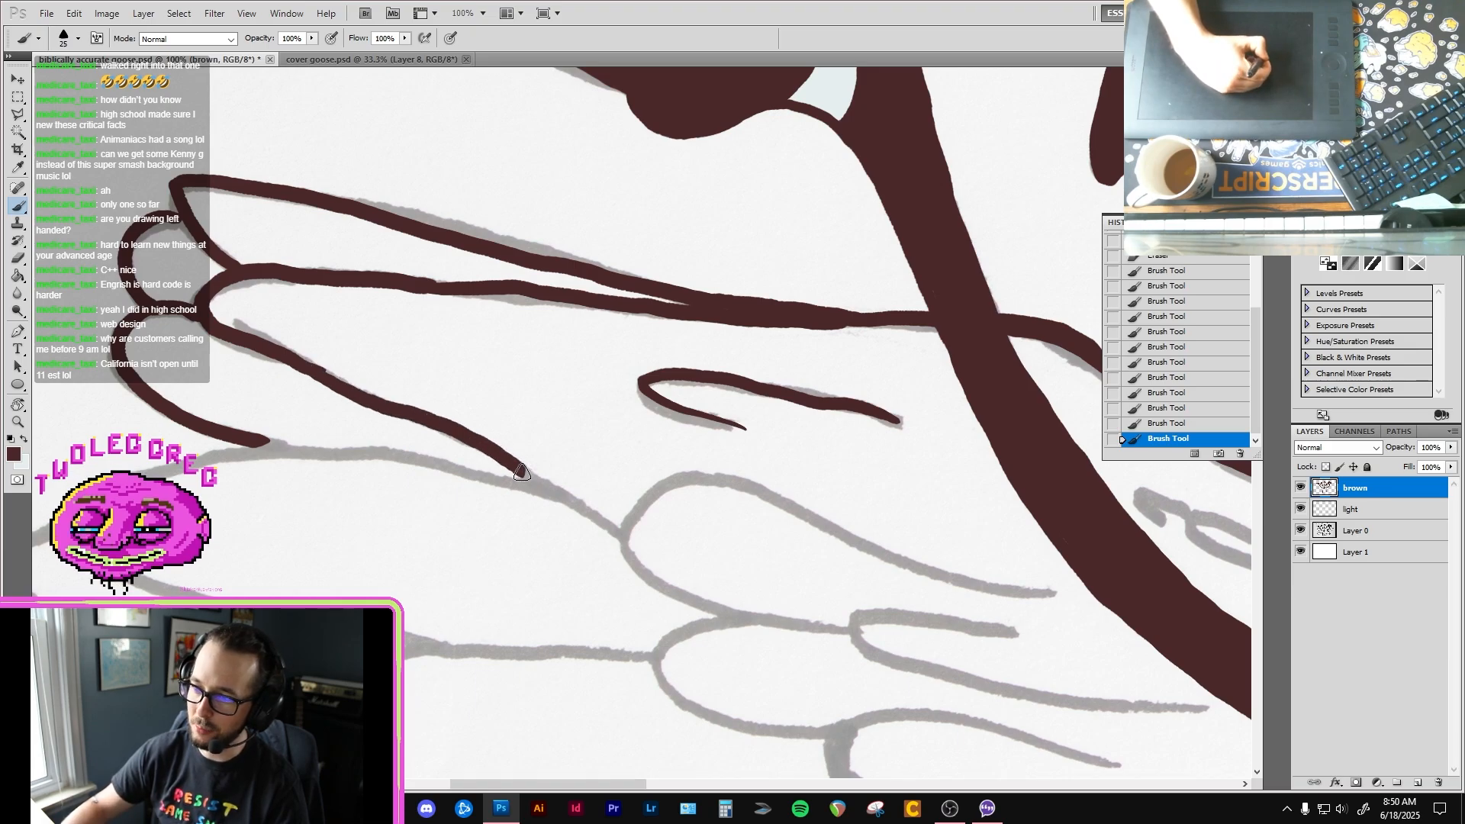
pyautogui.moveTo(613, 547); pyautogui.dragTo(495, 417)
# Step: Ink the large rounded inner feather beside the leftmost neck and trim the end of its line with the Eraser
pyautogui.moveTo(614, 483)
pyautogui.mouseDown()
pyautogui.moveTo(520, 440)
pyautogui.moveTo(534, 351)
pyautogui.moveTo(725, 427)
pyautogui.moveTo(904, 464)
pyautogui.mouseUp()
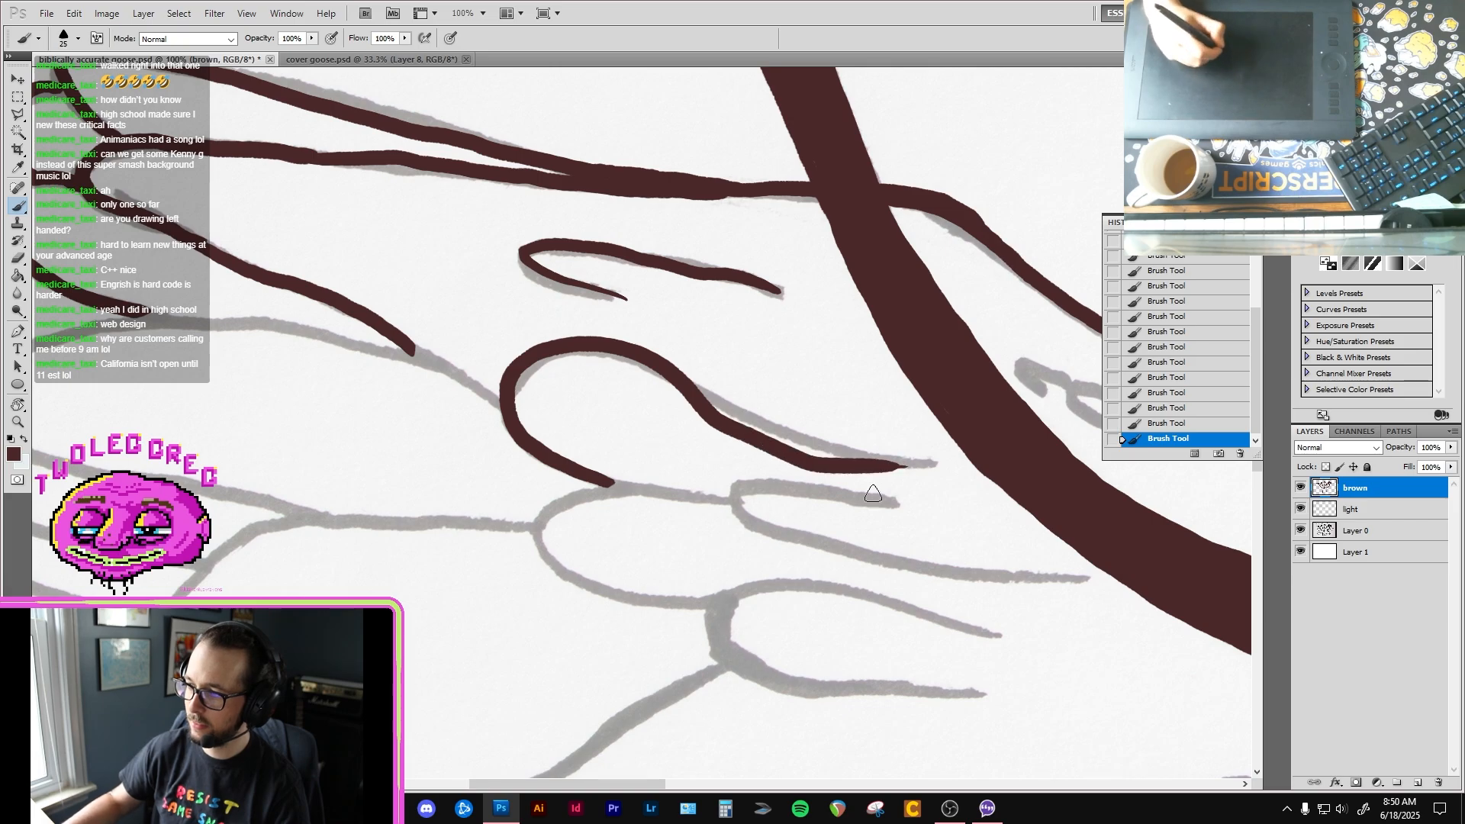
pyautogui.moveTo(869, 515)
pyautogui.mouseDown()
pyautogui.moveTo(837, 465)
pyautogui.moveTo(868, 403)
pyautogui.mouseUp()
pyautogui.press('e')
pyautogui.moveTo(923, 349); pyautogui.dragTo(908, 352)
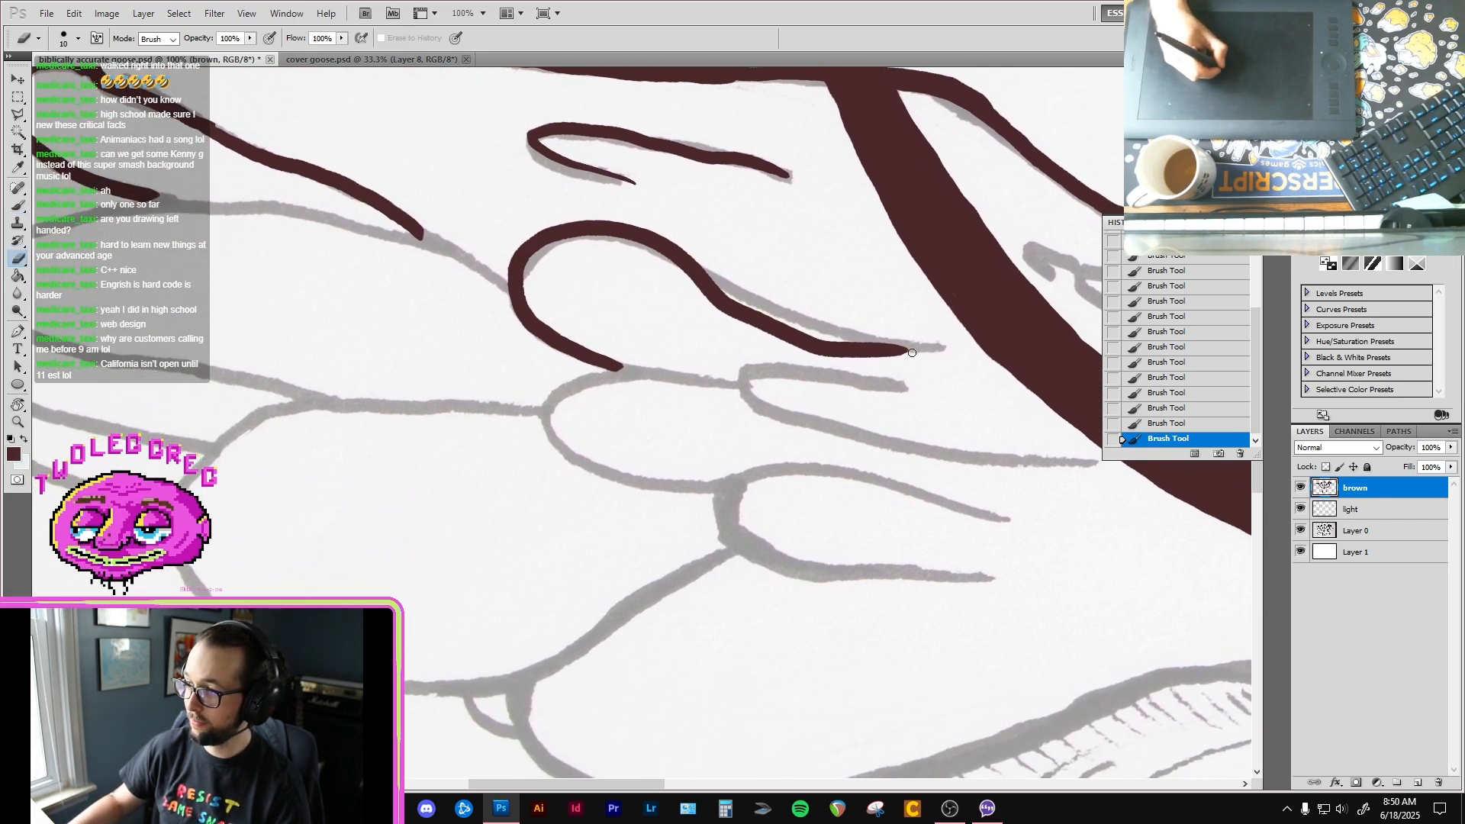
pyautogui.press('b')
# Step: Ink the left-hand wing's broad middle feather from its tip to the rounded inner feather, plus the narrow feather beneath it
pyautogui.moveTo(785, 480); pyautogui.dragTo(841, 511)
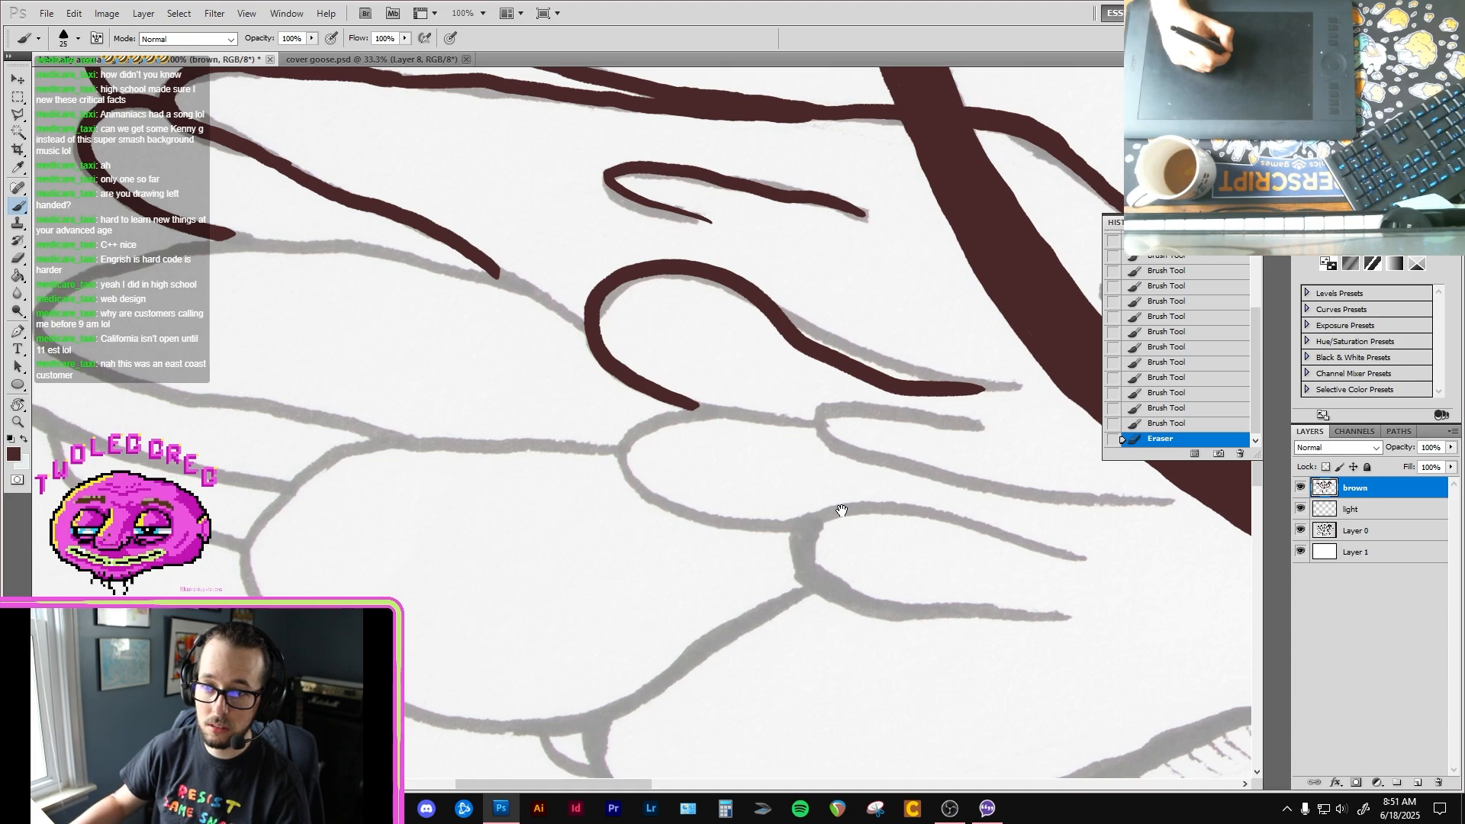
pyautogui.moveTo(841, 510)
pyautogui.mouseDown()
pyautogui.moveTo(866, 517)
pyautogui.moveTo(879, 499)
pyautogui.moveTo(967, 541)
pyautogui.mouseUp()
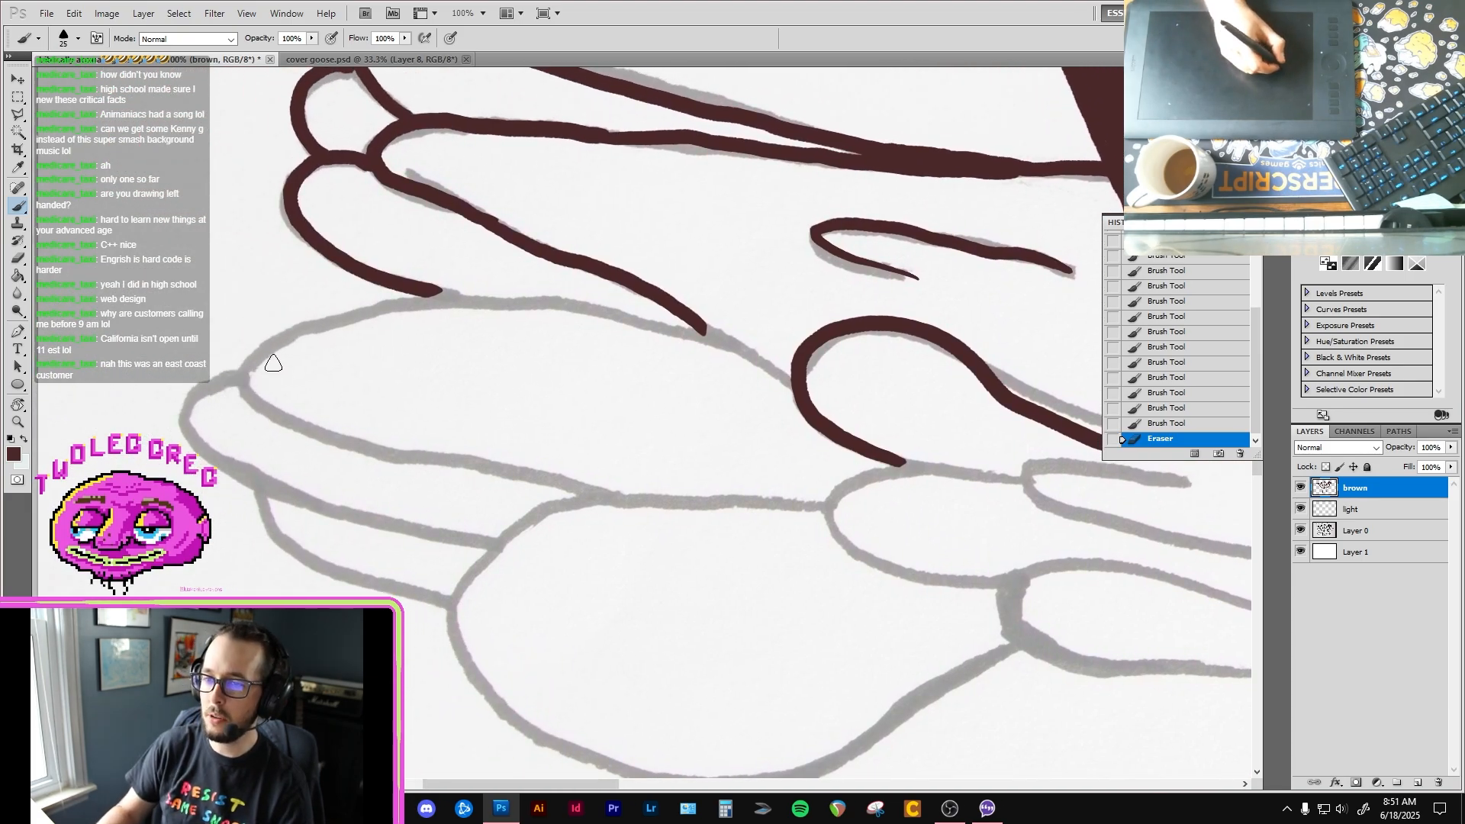
pyautogui.moveTo(248, 371)
pyautogui.mouseDown()
pyautogui.moveTo(308, 320)
pyautogui.moveTo(443, 295)
pyautogui.moveTo(687, 329)
pyautogui.moveTo(793, 382)
pyautogui.mouseUp()
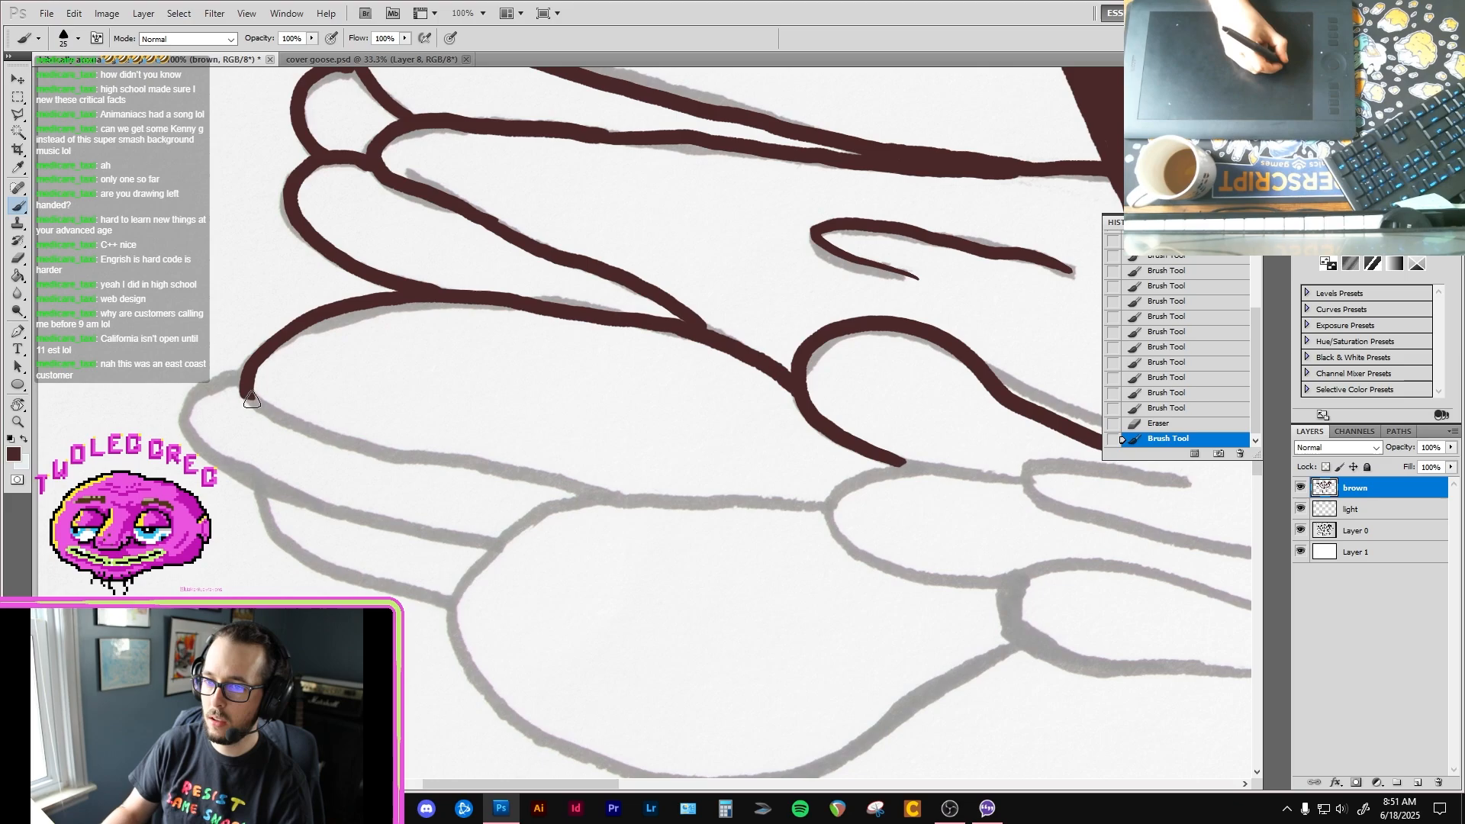
pyautogui.moveTo(251, 398)
pyautogui.mouseDown()
pyautogui.moveTo(328, 435)
pyautogui.moveTo(607, 499)
pyautogui.moveTo(598, 474)
pyautogui.moveTo(319, 410)
pyautogui.moveTo(267, 427)
pyautogui.moveTo(305, 487)
pyautogui.moveTo(547, 557)
pyautogui.moveTo(333, 484)
pyautogui.moveTo(261, 486)
pyautogui.mouseUp()
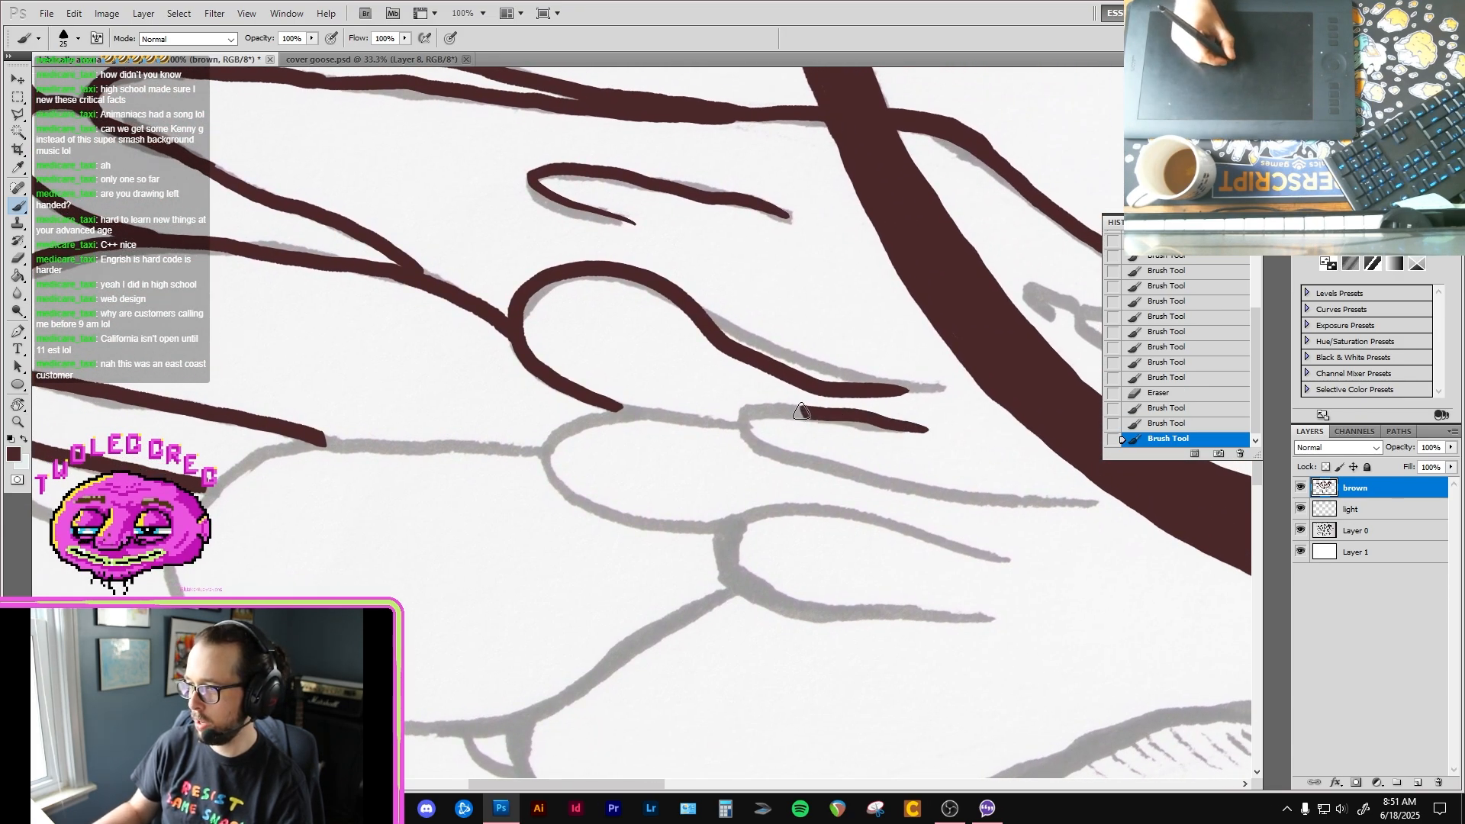
# Step: Ink the left-hand wing's lower inner feathers: the narrow hooked one, the rounded one behind it, and the open rounded one below
pyautogui.moveTo(801, 412)
pyautogui.mouseDown()
pyautogui.moveTo(752, 417)
pyautogui.moveTo(755, 453)
pyautogui.moveTo(823, 479)
pyautogui.moveTo(1044, 504)
pyautogui.mouseUp()
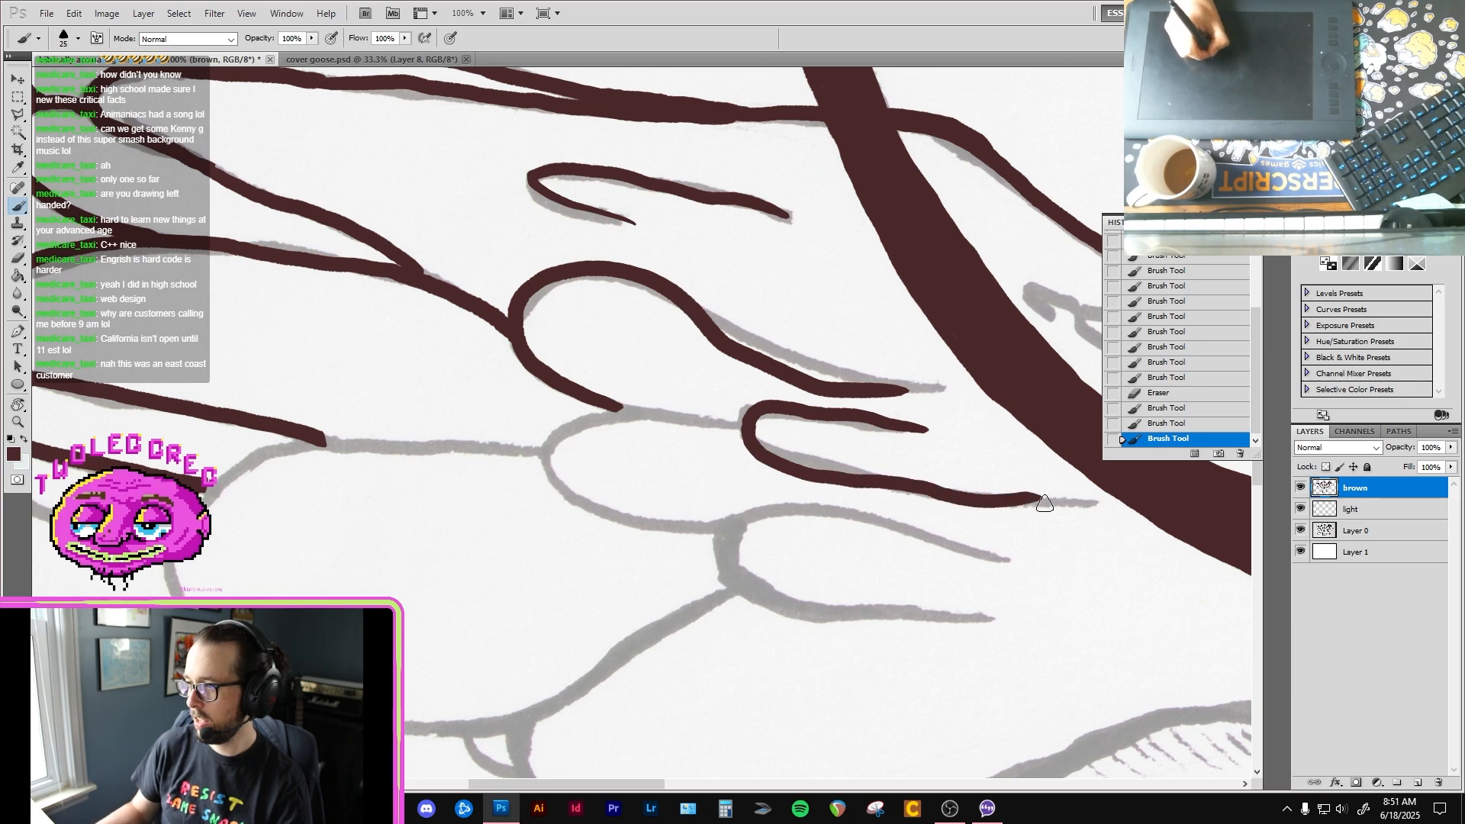
pyautogui.moveTo(714, 422)
pyautogui.mouseDown()
pyautogui.moveTo(618, 409)
pyautogui.moveTo(559, 434)
pyautogui.moveTo(548, 467)
pyautogui.moveTo(593, 515)
pyautogui.moveTo(717, 524)
pyautogui.mouseUp()
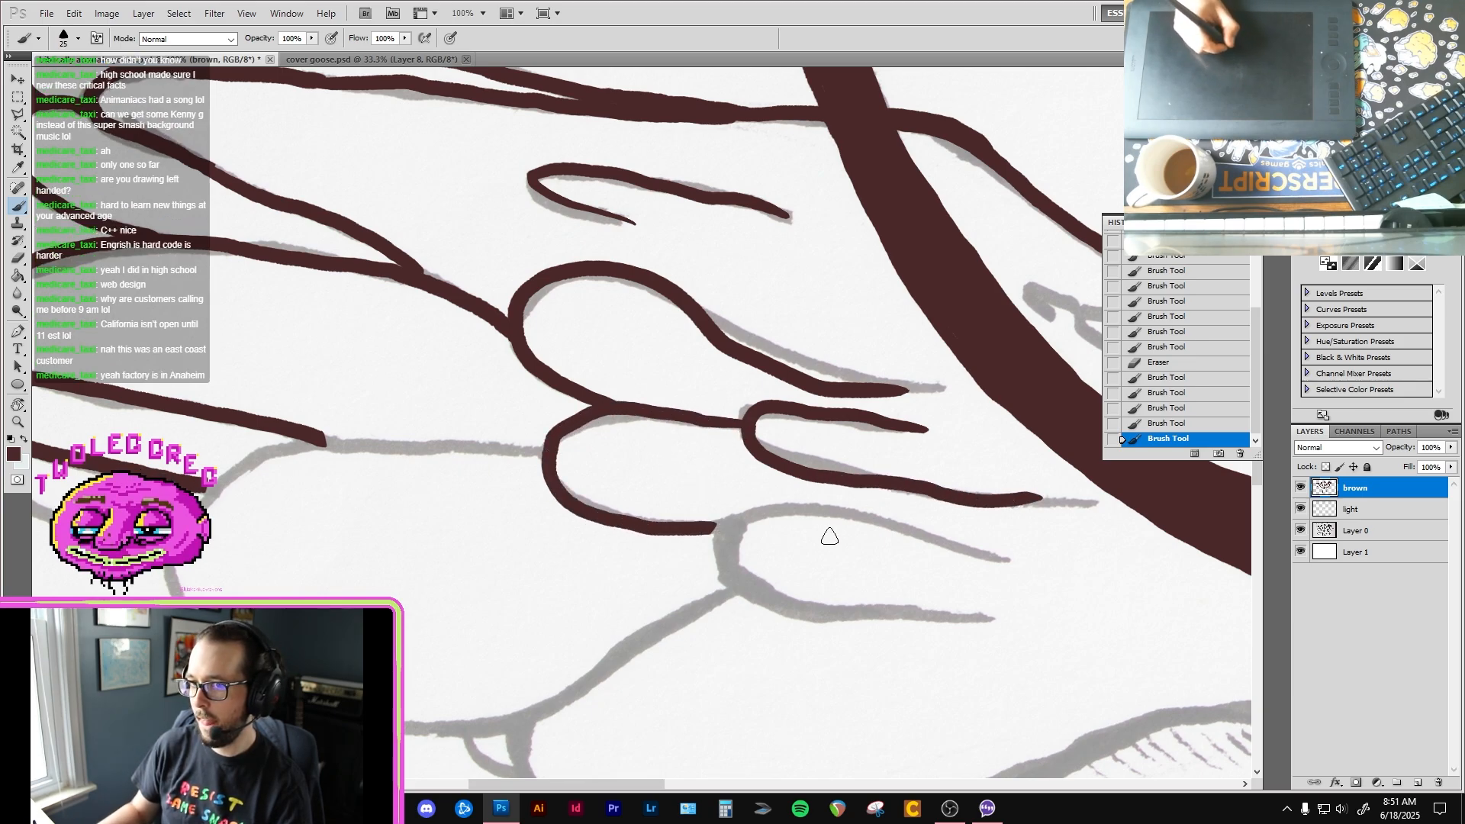
pyautogui.moveTo(941, 565); pyautogui.dragTo(995, 546)
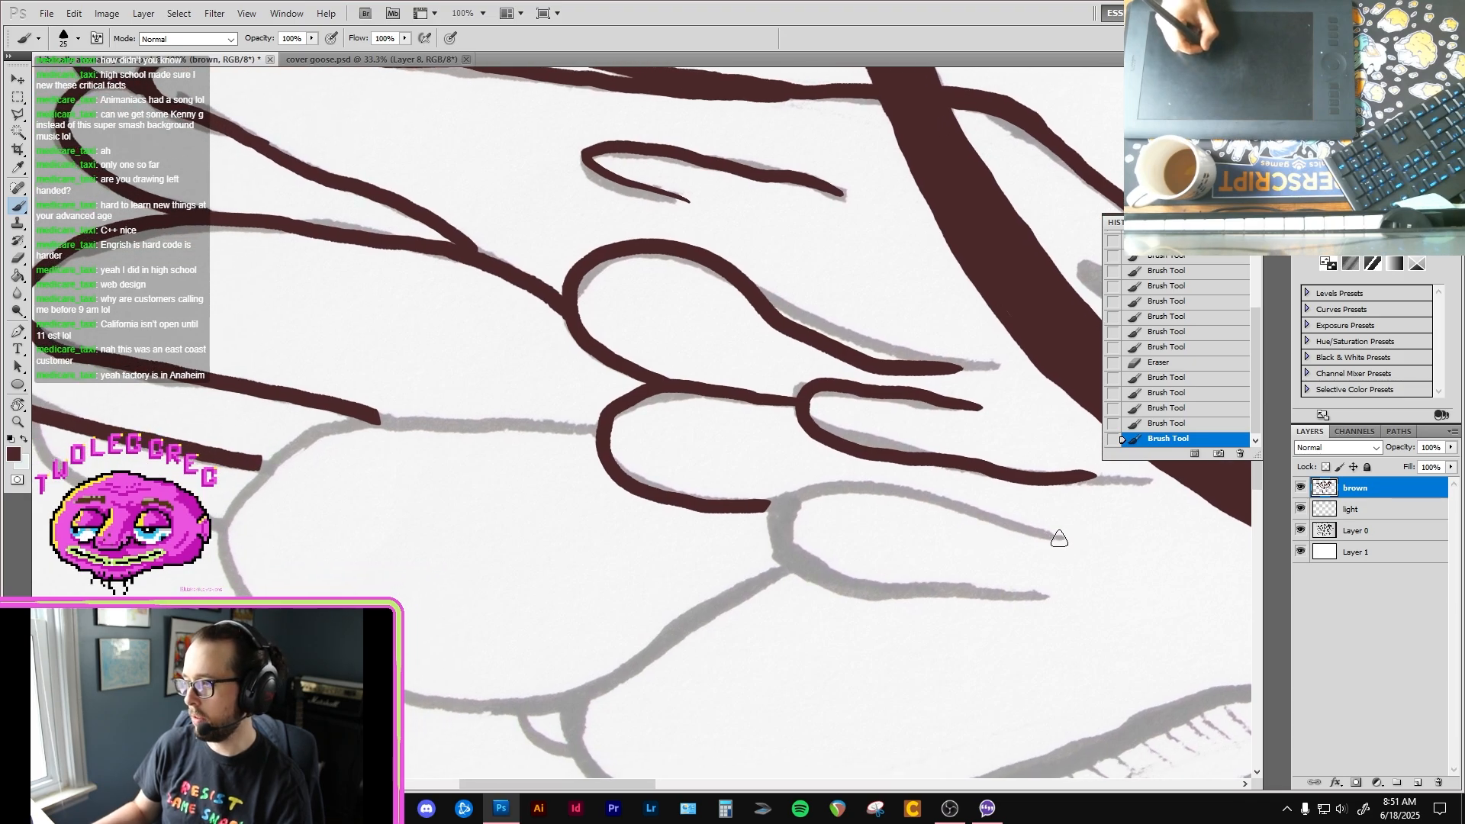
pyautogui.rightClick(798, 506)
pyautogui.moveTo(781, 556)
pyautogui.mouseDown()
pyautogui.moveTo(769, 511)
pyautogui.moveTo(781, 506)
pyautogui.moveTo(934, 503)
pyautogui.moveTo(1059, 543)
pyautogui.mouseUp()
pyautogui.click(847, 507)
pyautogui.moveTo(788, 504)
pyautogui.mouseDown()
pyautogui.moveTo(826, 592)
pyautogui.moveTo(1025, 582)
pyautogui.mouseUp()
pyautogui.hotkey('ctrl', 'z')
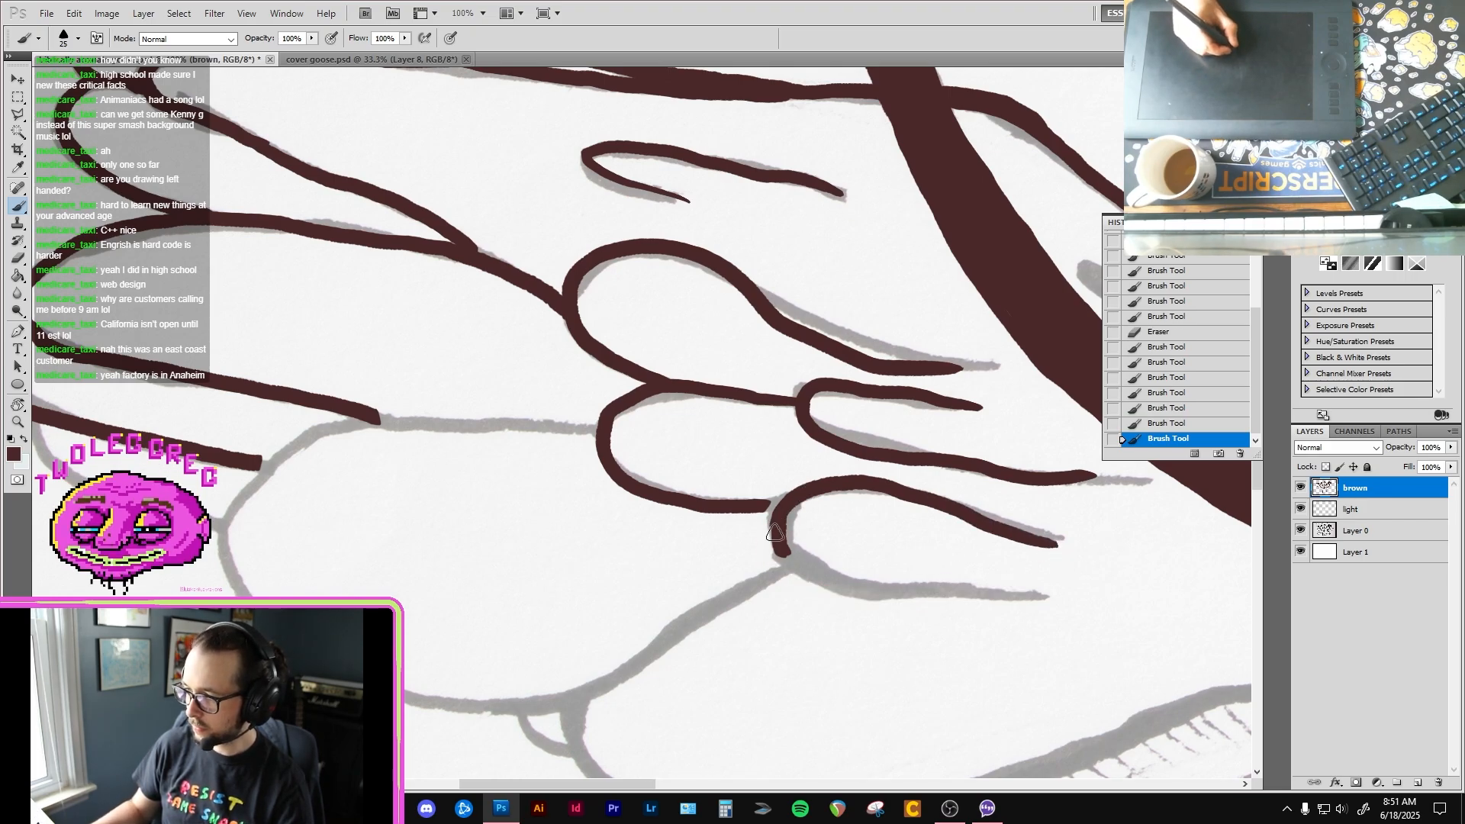
pyautogui.moveTo(775, 532)
pyautogui.mouseDown()
pyautogui.moveTo(935, 598)
pyautogui.moveTo(1010, 604)
pyautogui.mouseUp()
pyautogui.hotkey('ctrl', 'z')
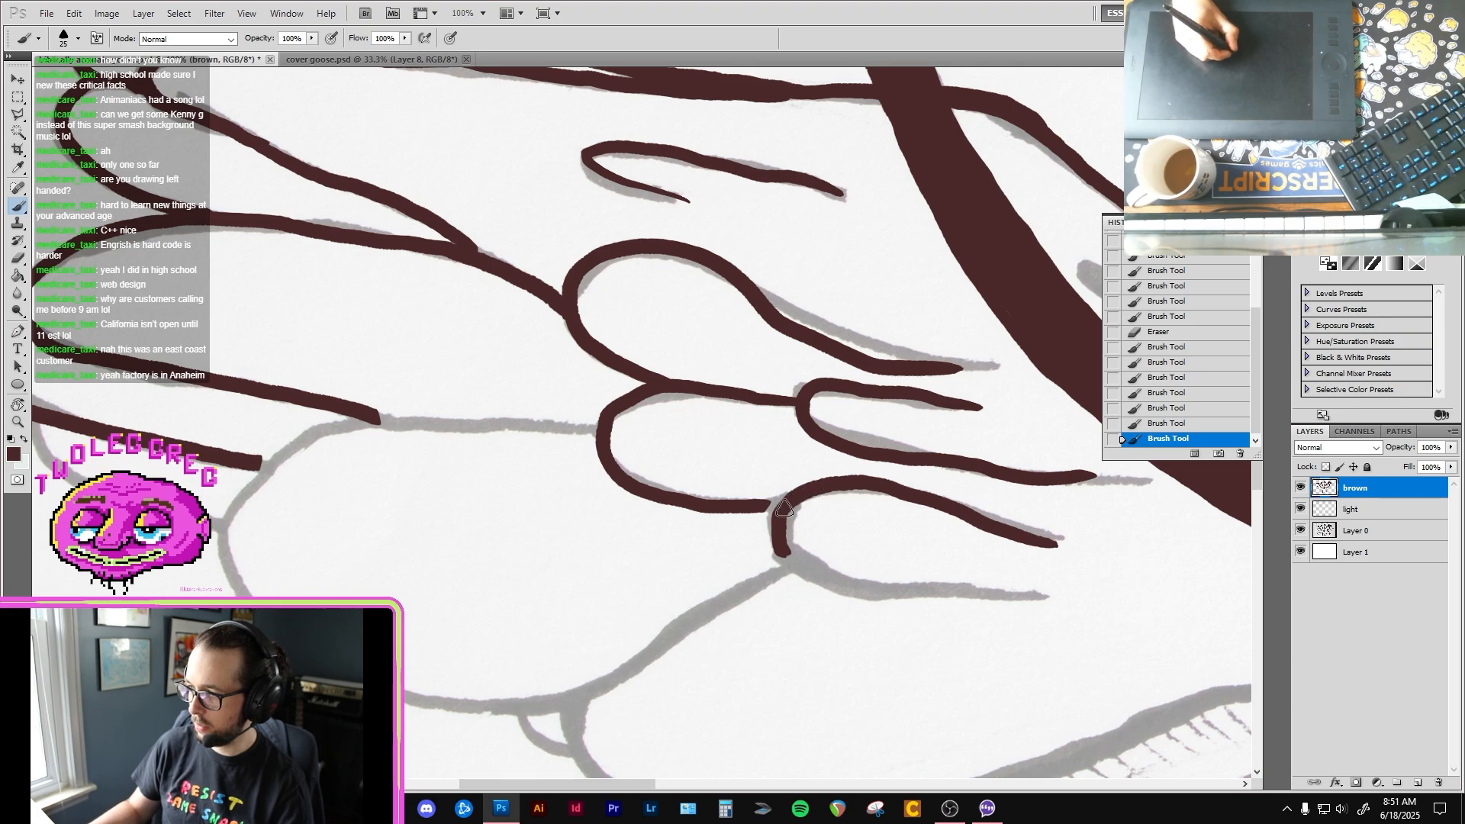
pyautogui.moveTo(785, 508)
pyautogui.mouseDown()
pyautogui.moveTo(809, 575)
pyautogui.moveTo(1037, 606)
pyautogui.mouseUp()
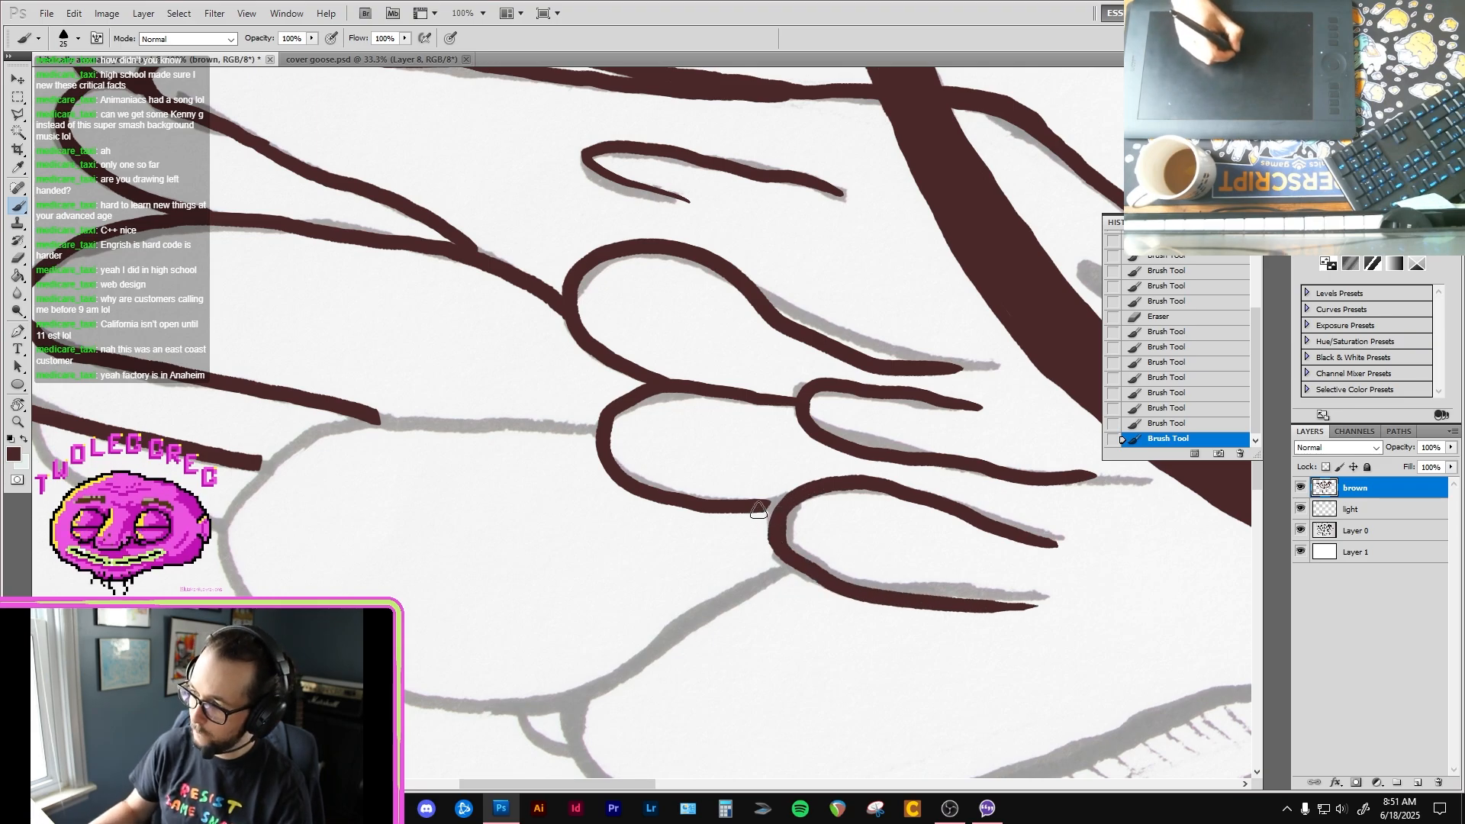
pyautogui.moveTo(758, 509); pyautogui.dragTo(783, 504)
# Step: Ink the large rounded feather at the left-hand wing's lower edge and the narrow feather tip tucked in at its outer side
pyautogui.moveTo(641, 502); pyautogui.dragTo(816, 477)
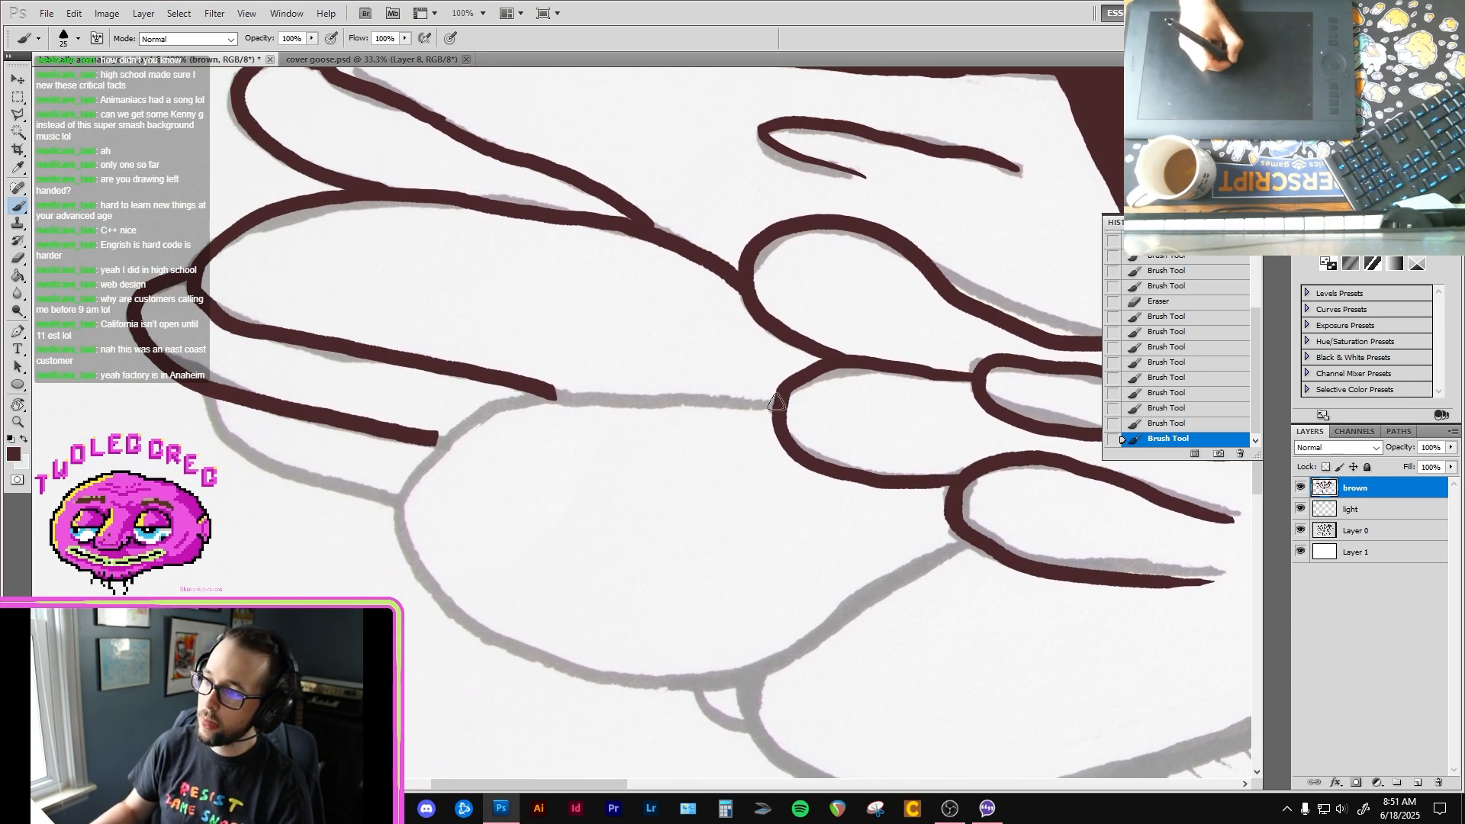
pyautogui.moveTo(755, 404)
pyautogui.mouseDown()
pyautogui.moveTo(550, 393)
pyautogui.moveTo(499, 406)
pyautogui.moveTo(407, 500)
pyautogui.moveTo(437, 594)
pyautogui.moveTo(488, 642)
pyautogui.moveTo(574, 676)
pyautogui.moveTo(659, 685)
pyautogui.moveTo(733, 670)
pyautogui.moveTo(972, 541)
pyautogui.mouseUp()
pyautogui.moveTo(560, 524); pyautogui.dragTo(802, 555)
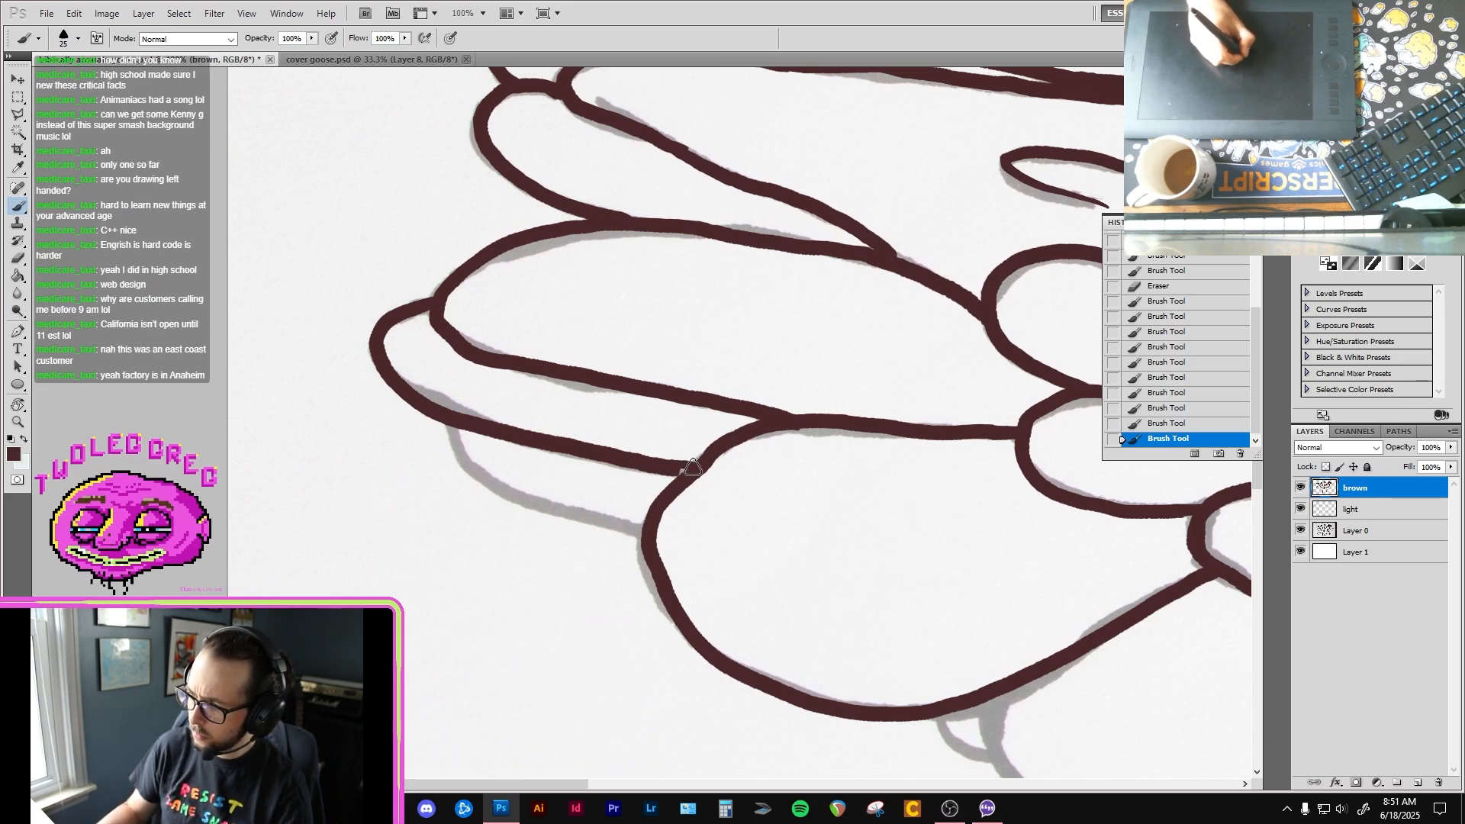
pyautogui.moveTo(690, 468)
pyautogui.mouseDown()
pyautogui.moveTo(452, 426)
pyautogui.moveTo(488, 477)
pyautogui.moveTo(587, 526)
pyautogui.moveTo(649, 533)
pyautogui.moveTo(508, 226)
pyautogui.mouseUp()
pyautogui.moveTo(792, 450); pyautogui.dragTo(396, 565)
# Step: Ink the small narrow feather mark between the leftmost neck and the left-hand wing's top edge
pyautogui.keyDown('alt'); pyautogui.click(875, 525); pyautogui.keyUp('alt')
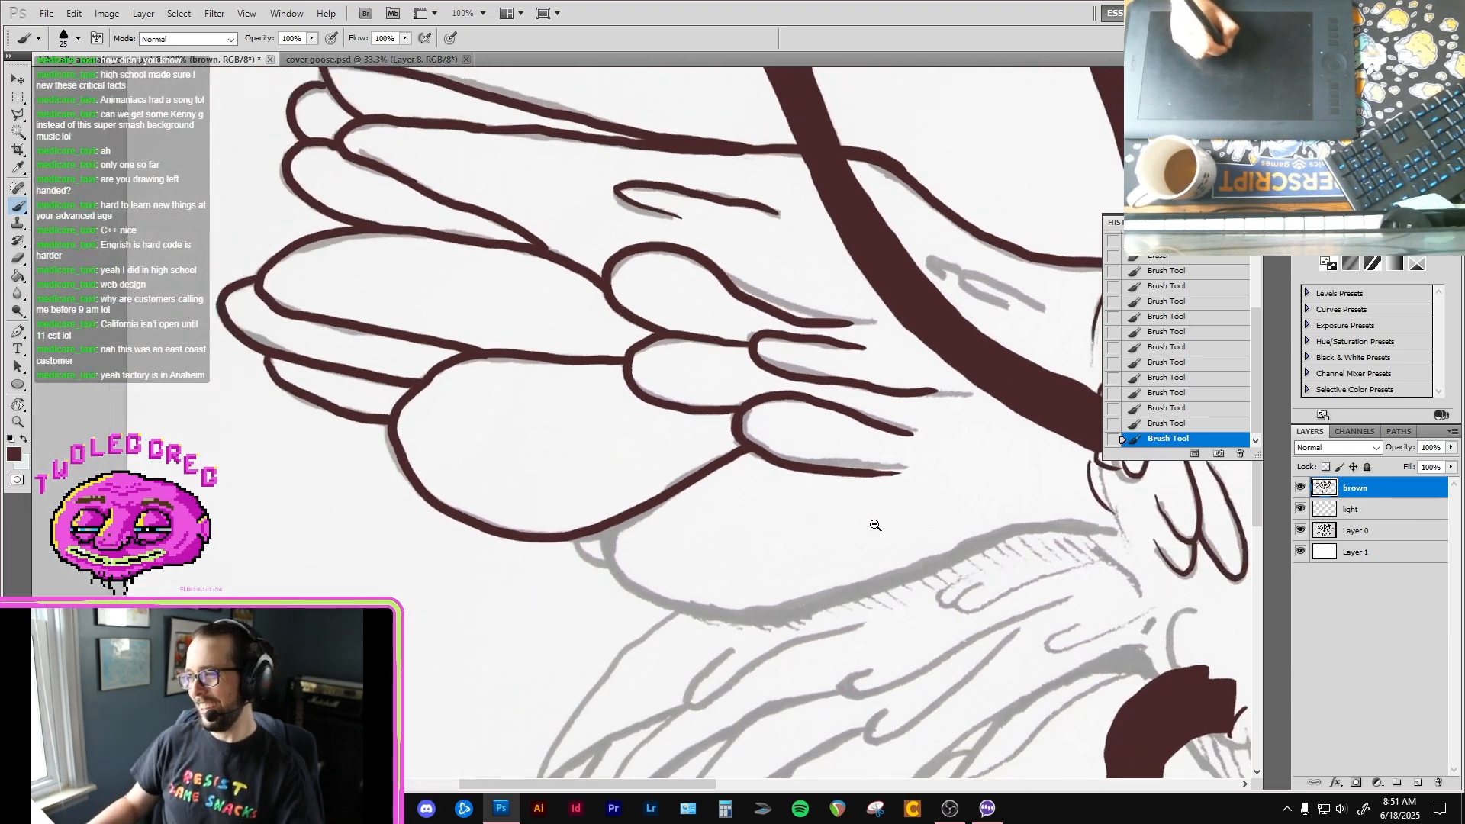
pyautogui.keyDown('alt'); pyautogui.click(875, 525); pyautogui.keyUp('alt')
pyautogui.moveTo(961, 500); pyautogui.dragTo(590, 313)
pyautogui.keyDown('ctrl'); pyautogui.click(618, 333); pyautogui.keyUp('ctrl')
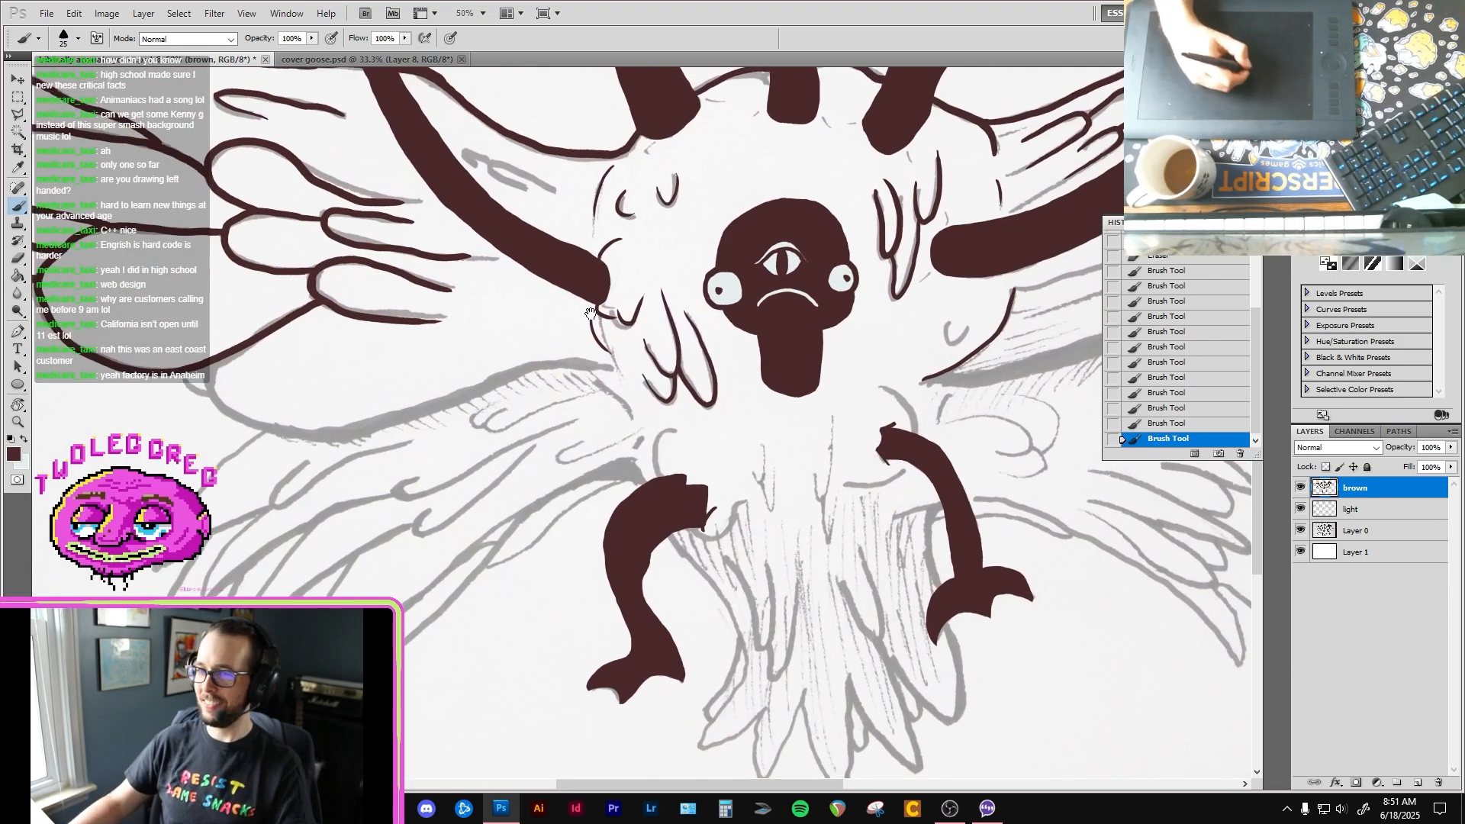
pyautogui.keyDown('ctrl'); pyautogui.click(526, 240); pyautogui.keyUp('ctrl')
pyautogui.moveTo(526, 240)
pyautogui.mouseDown()
pyautogui.moveTo(611, 333)
pyautogui.moveTo(665, 436)
pyautogui.mouseUp()
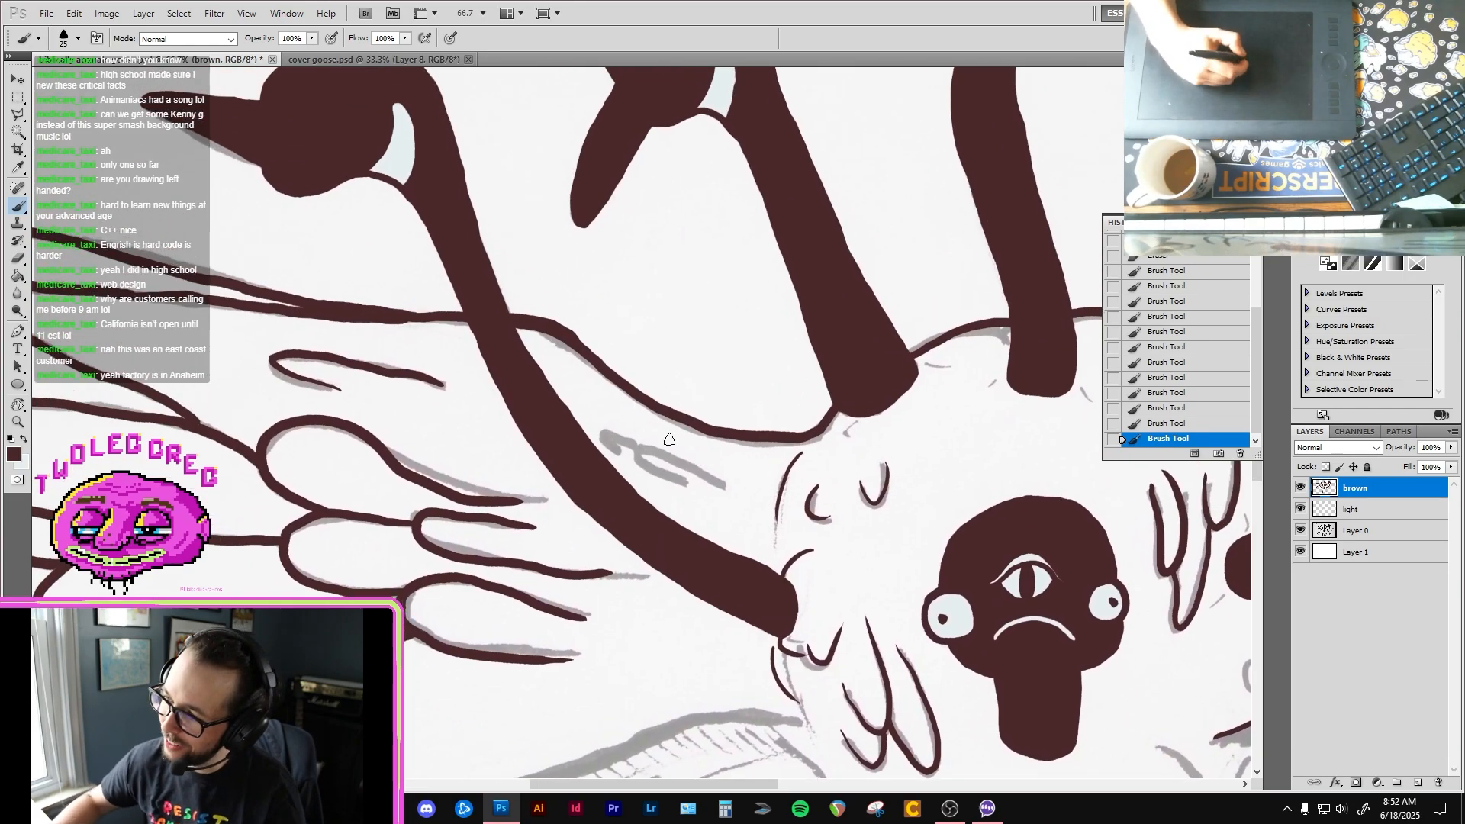
pyautogui.moveTo(729, 491); pyautogui.dragTo(654, 451)
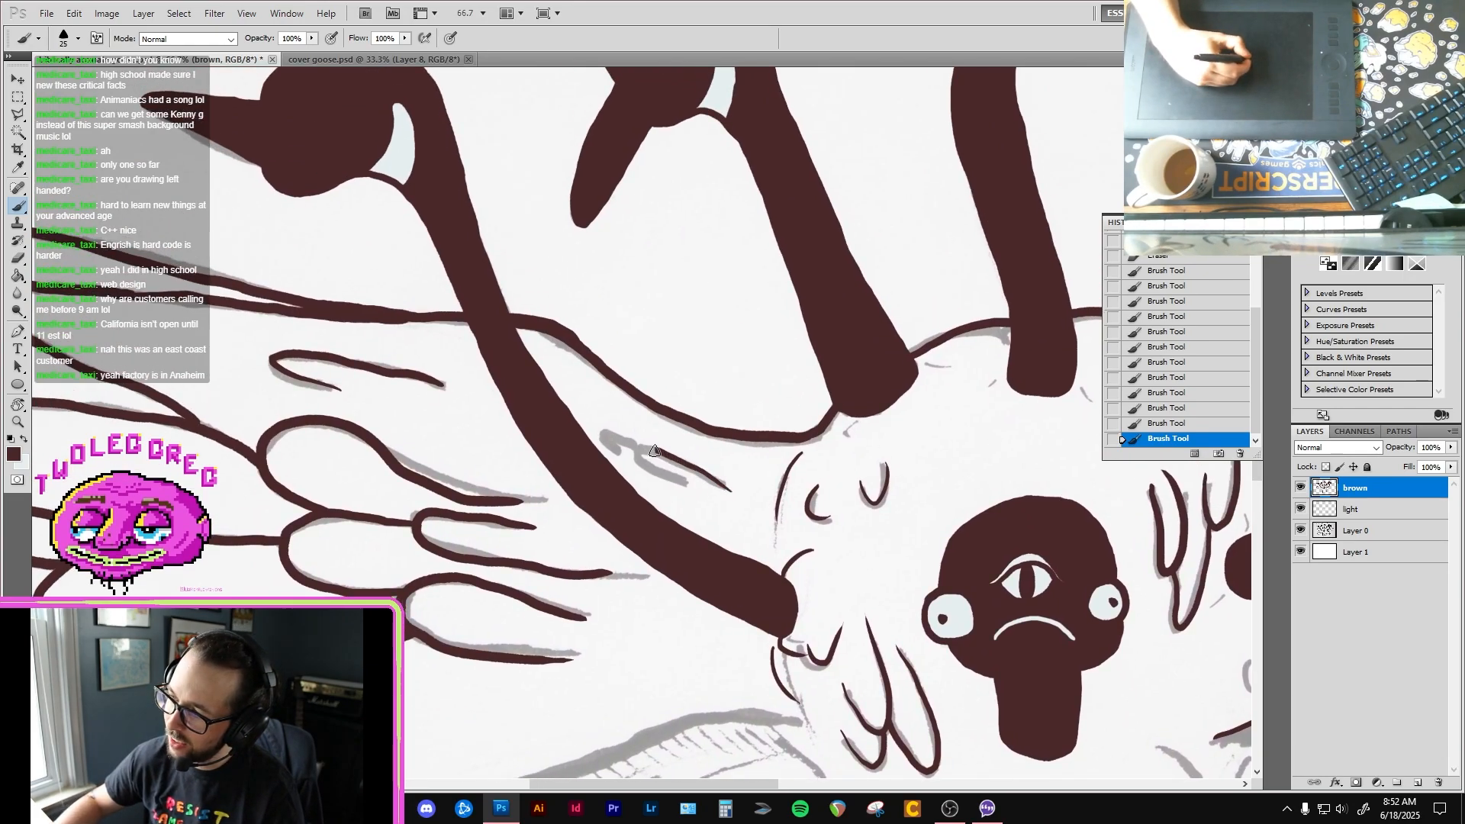
# Step: Ink the upper left-hand wing's lowest feather along its bottom edge to the body, plus the tiny feather tip at its outer end
pyautogui.moveTo(669, 592); pyautogui.dragTo(763, 290)
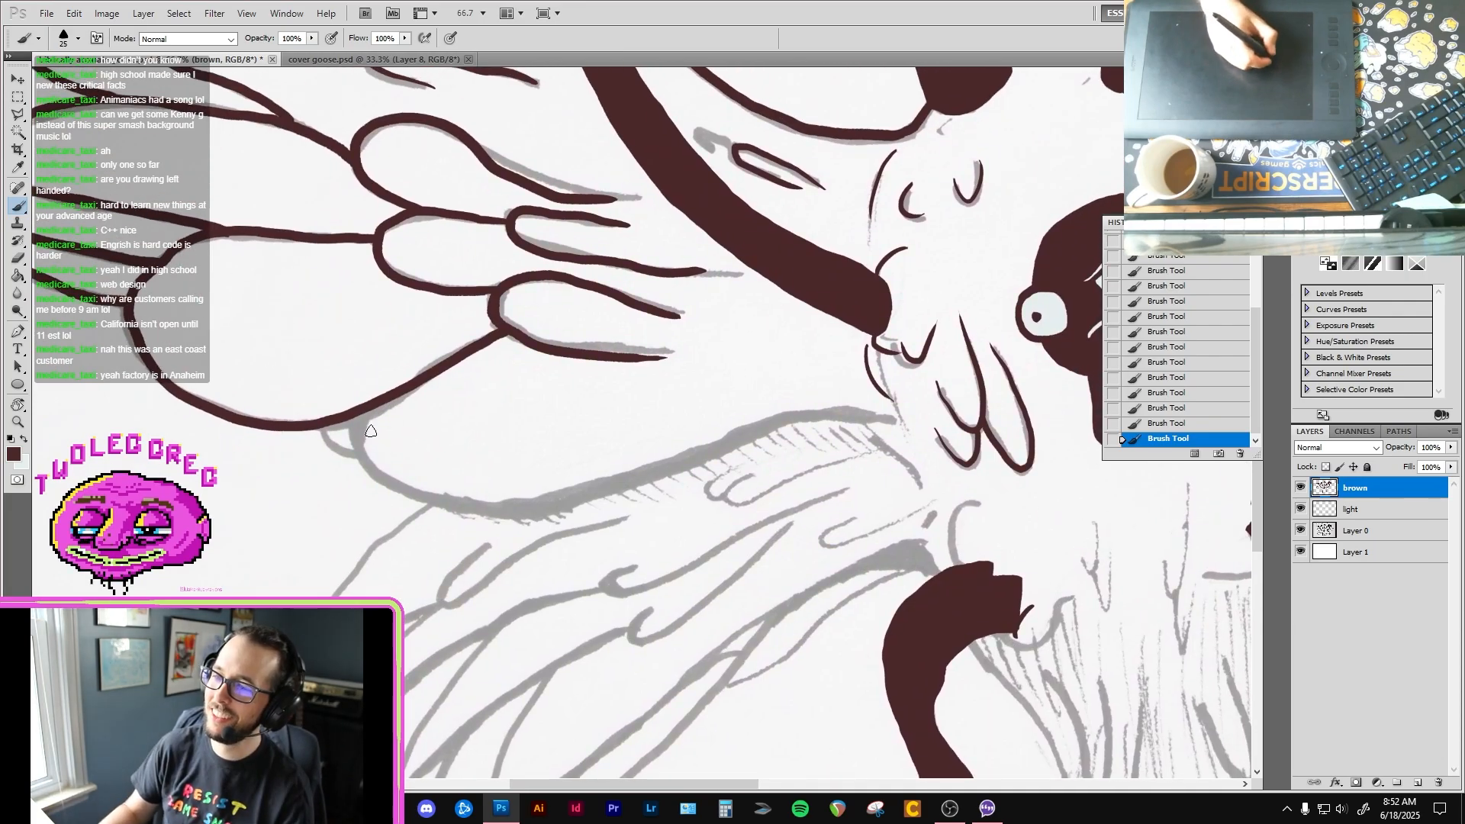
pyautogui.moveTo(366, 415)
pyautogui.mouseDown()
pyautogui.moveTo(359, 464)
pyautogui.moveTo(393, 493)
pyautogui.moveTo(448, 507)
pyautogui.moveTo(593, 500)
pyautogui.mouseUp()
pyautogui.moveTo(711, 445); pyautogui.dragTo(840, 412)
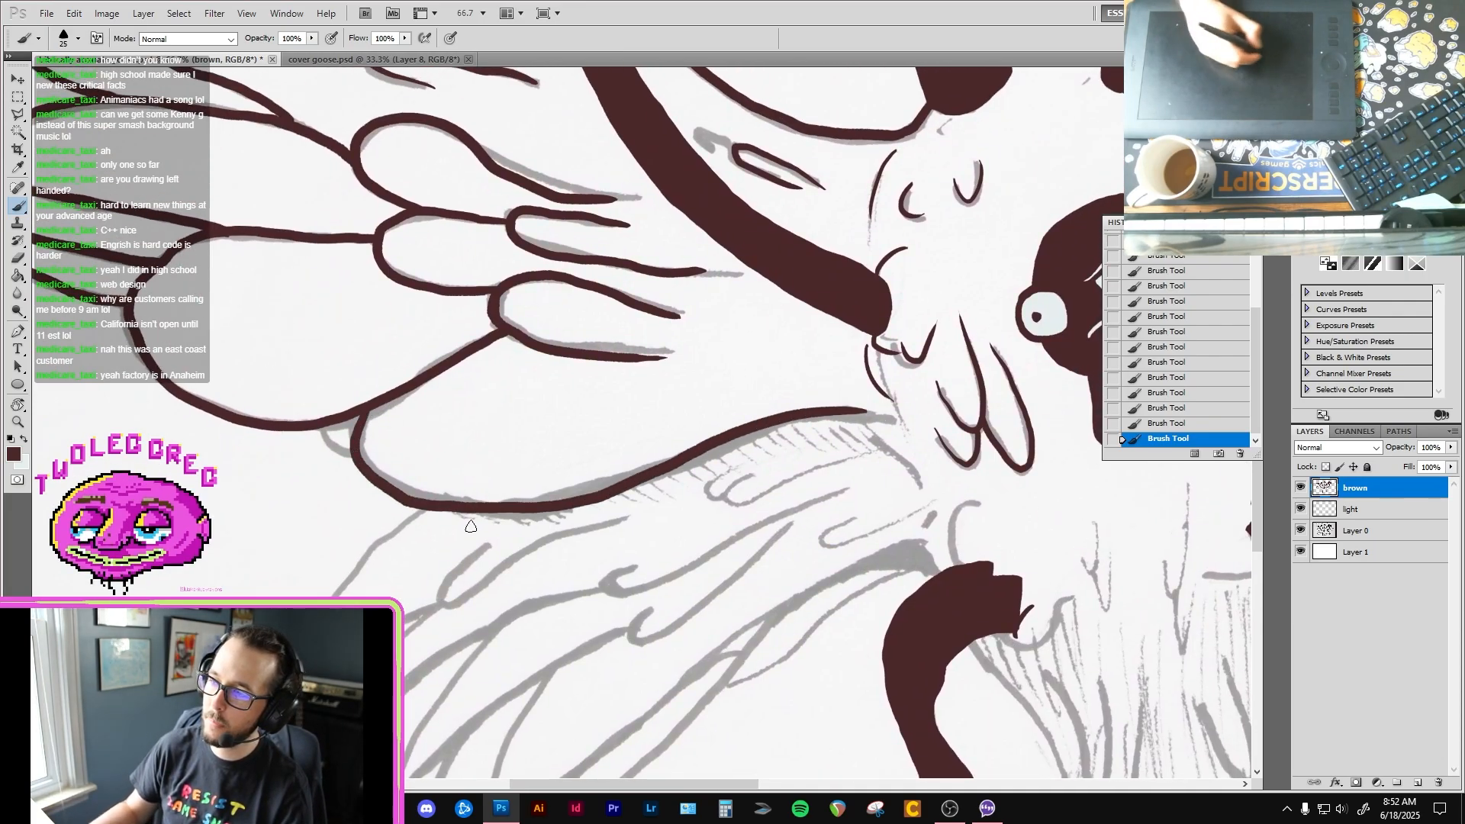
pyautogui.moveTo(321, 428)
pyautogui.mouseDown()
pyautogui.moveTo(336, 454)
pyautogui.moveTo(350, 444)
pyautogui.mouseUp()
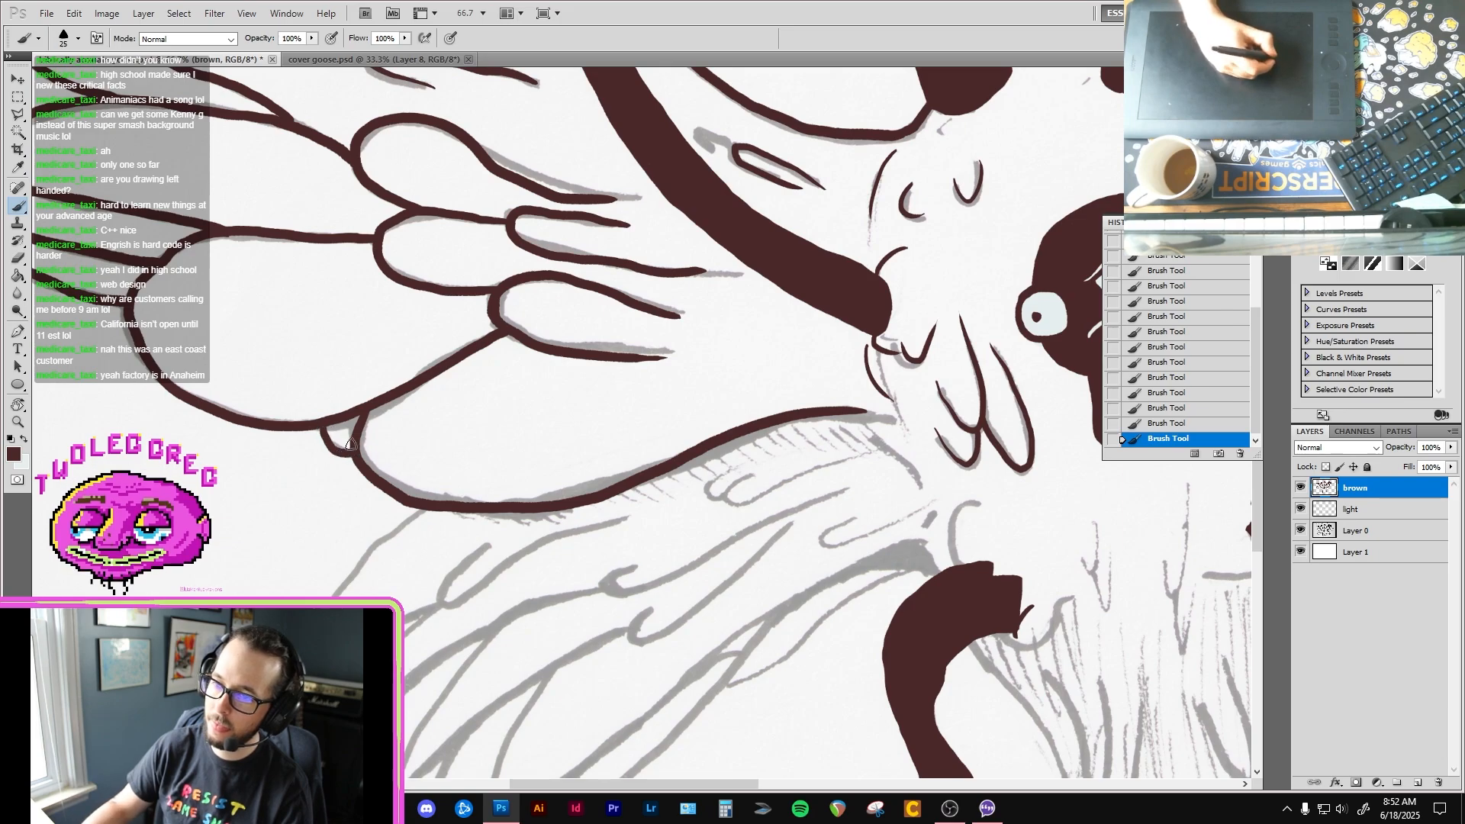
# Step: Ink the first pointed feather of the lower left-hand wing, including its hooked inner end and the line running toward the body
pyautogui.moveTo(614, 638); pyautogui.dragTo(728, 473)
pyautogui.keyDown('ctrl'); pyautogui.click(546, 384); pyautogui.keyUp('ctrl')
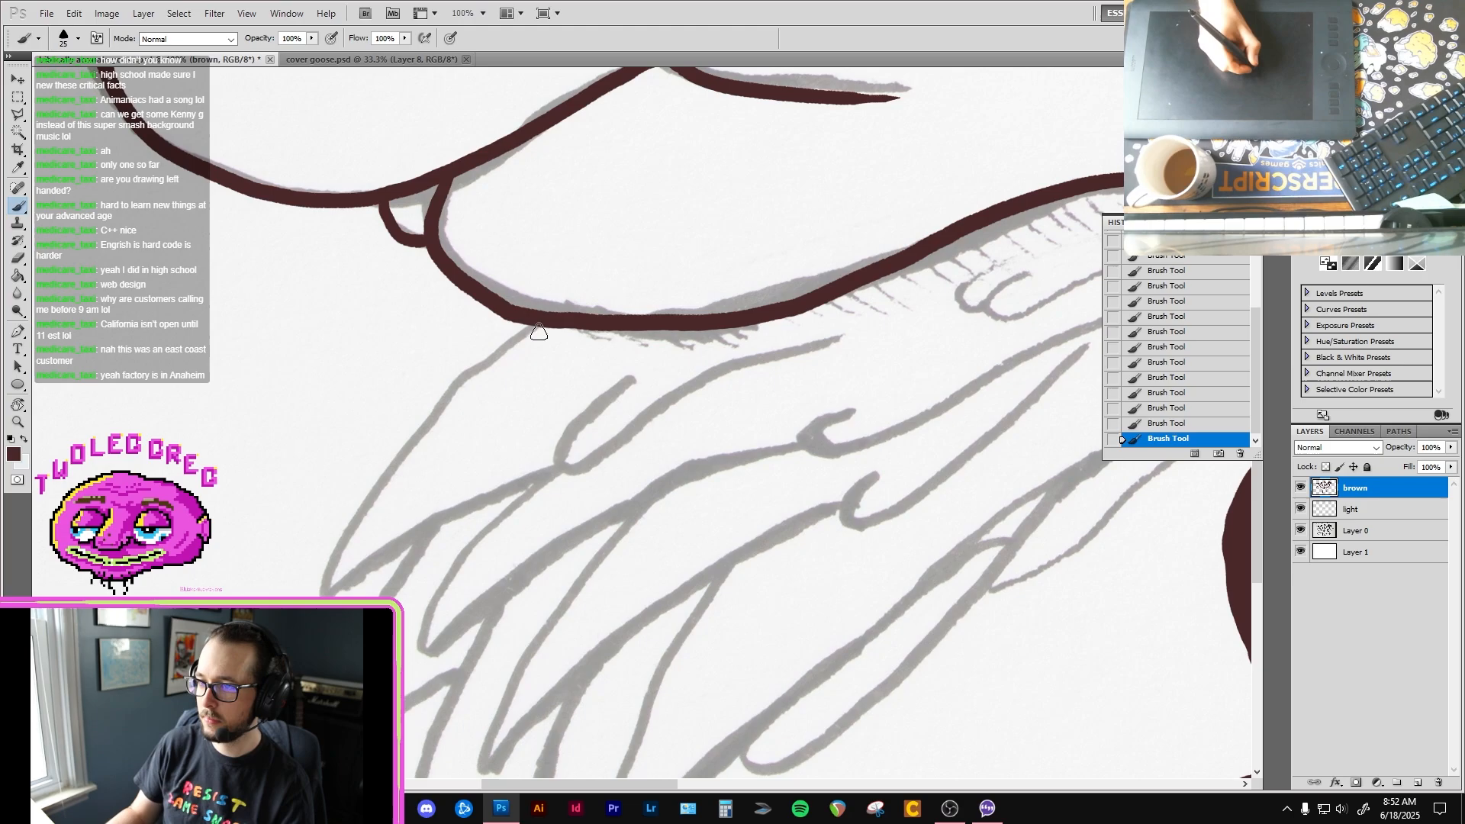
pyautogui.moveTo(536, 324)
pyautogui.mouseDown()
pyautogui.moveTo(438, 407)
pyautogui.moveTo(363, 509)
pyautogui.mouseUp()
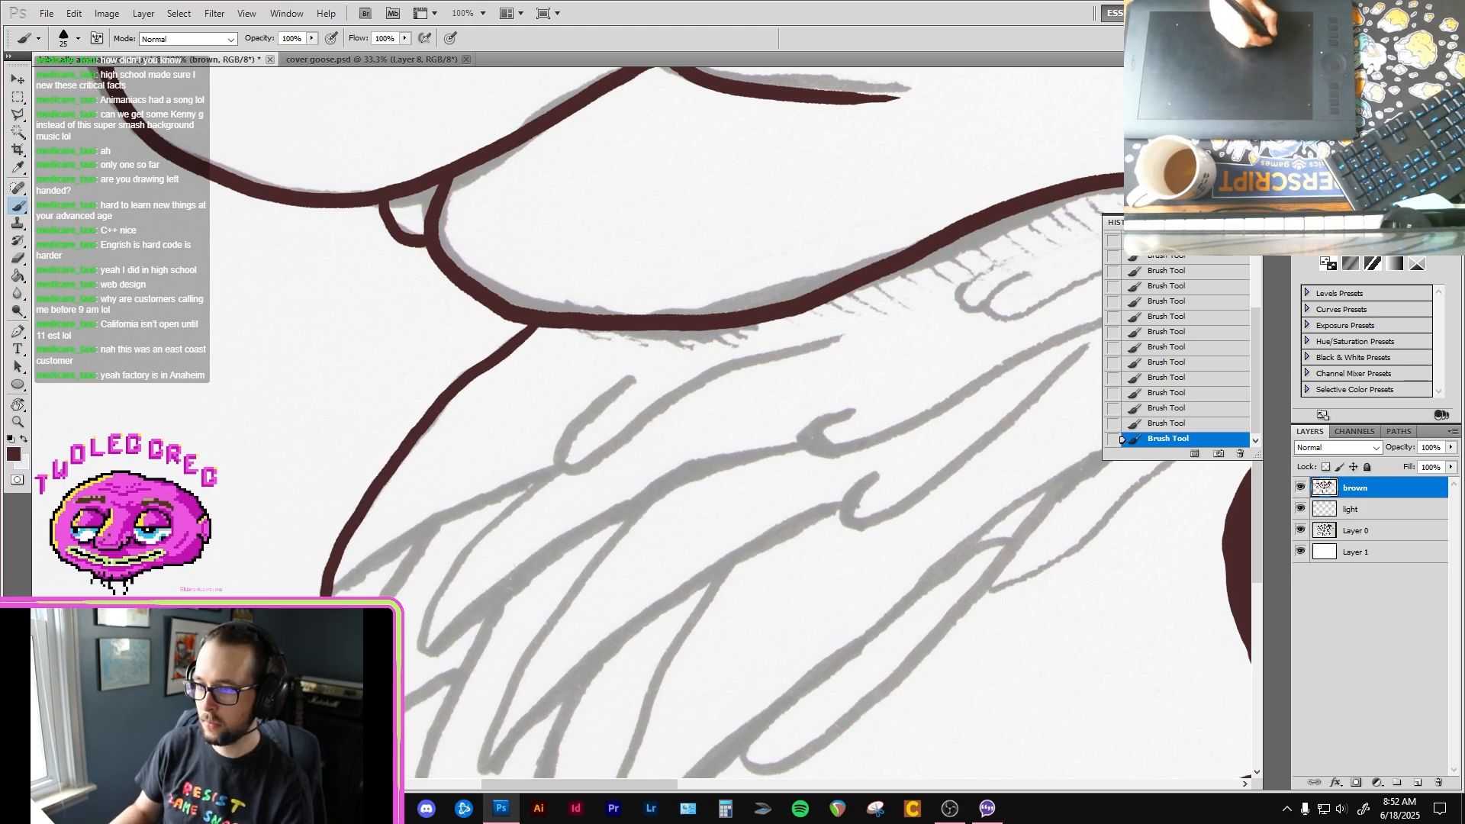
pyautogui.moveTo(328, 591); pyautogui.dragTo(494, 492)
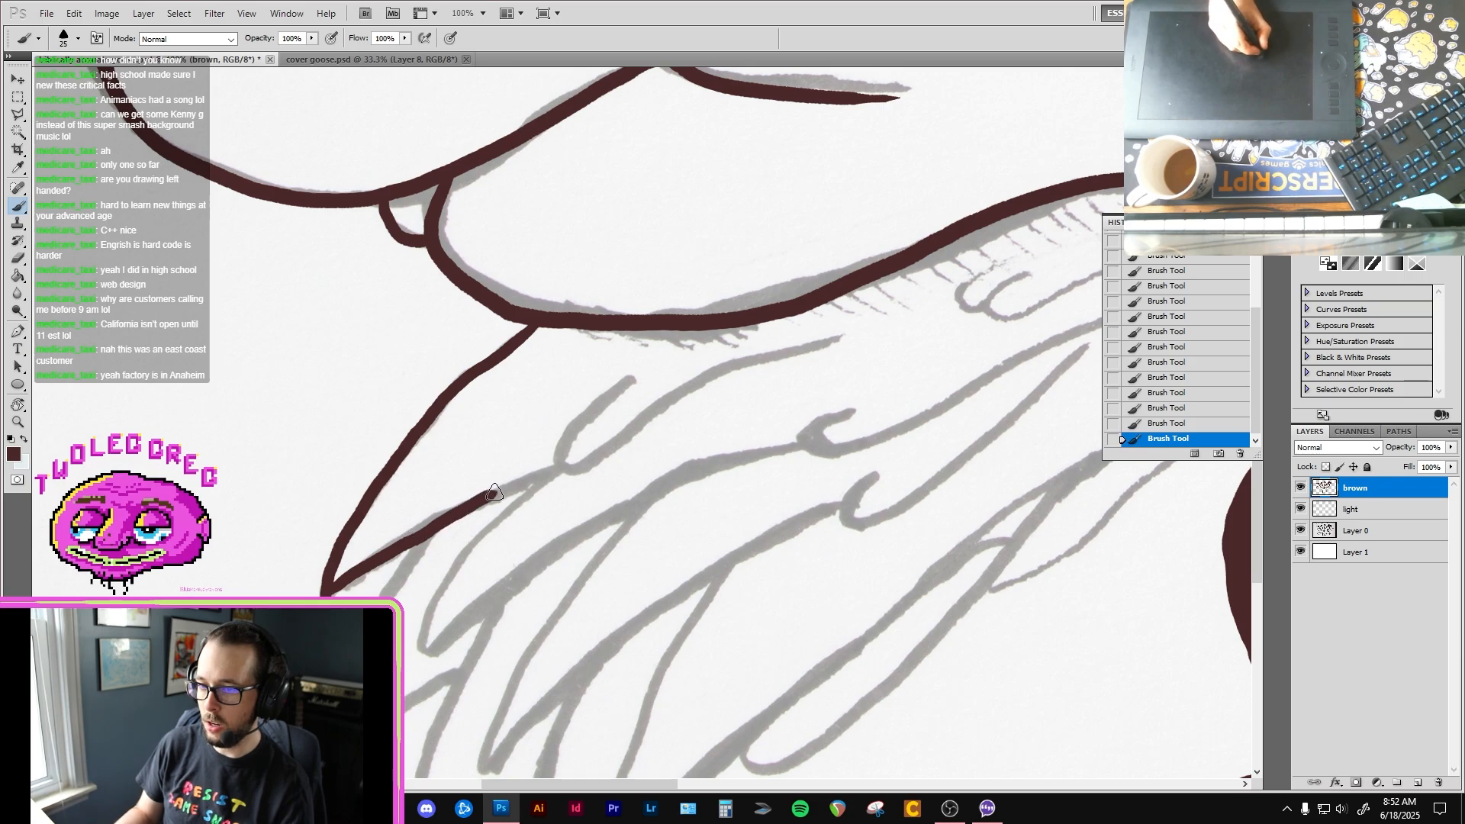
pyautogui.moveTo(645, 369)
pyautogui.mouseDown()
pyautogui.moveTo(558, 463)
pyautogui.moveTo(854, 326)
pyautogui.mouseUp()
# Step: Ink the pair of small hooked feather marks under the upper left-hand wing and clean up their lines with the Eraser
pyautogui.moveTo(775, 361); pyautogui.dragTo(710, 392)
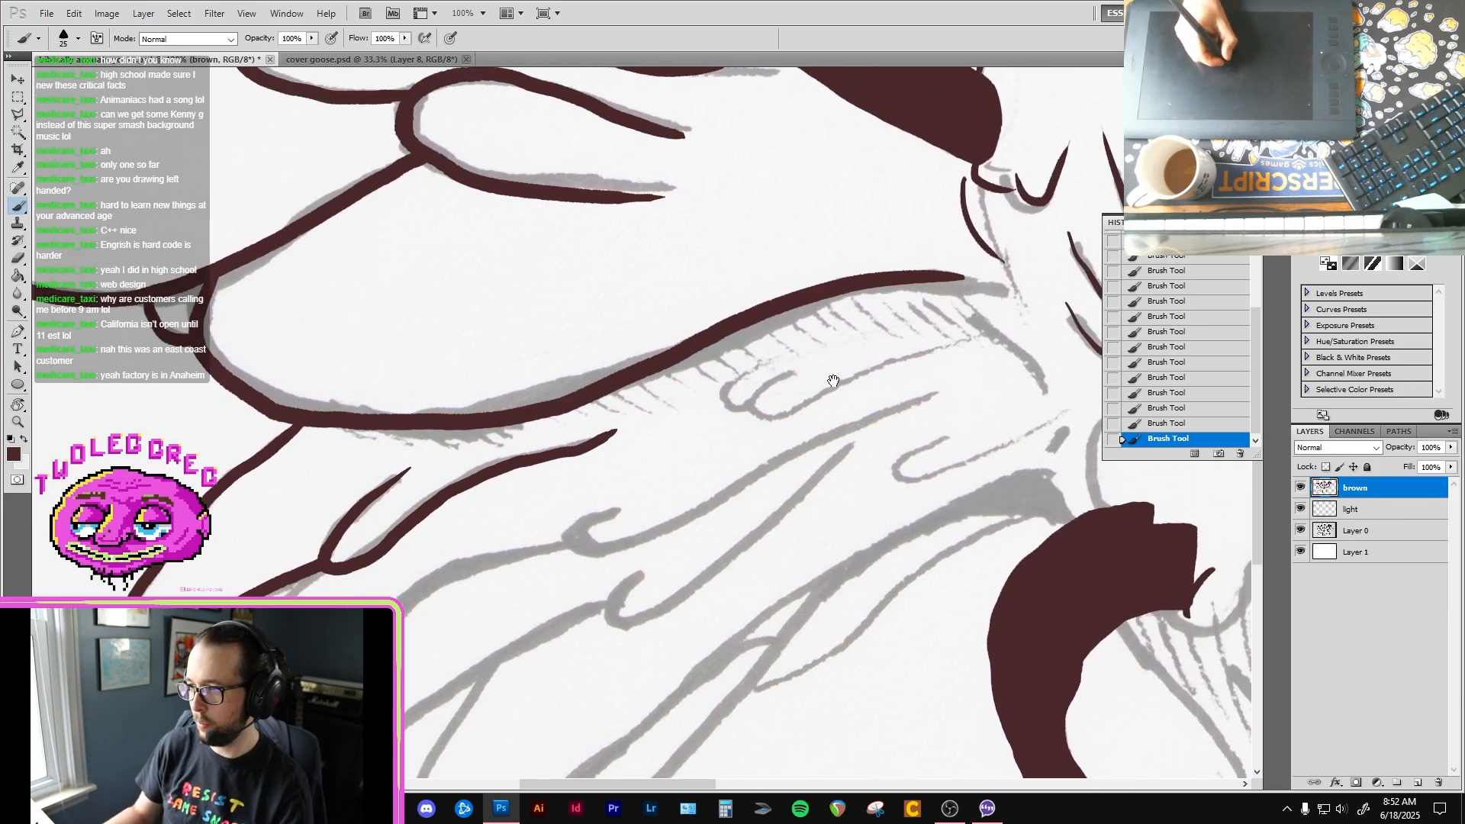
pyautogui.moveTo(840, 379)
pyautogui.mouseDown()
pyautogui.moveTo(664, 420)
pyautogui.moveTo(662, 450)
pyautogui.moveTo(793, 393)
pyautogui.mouseUp()
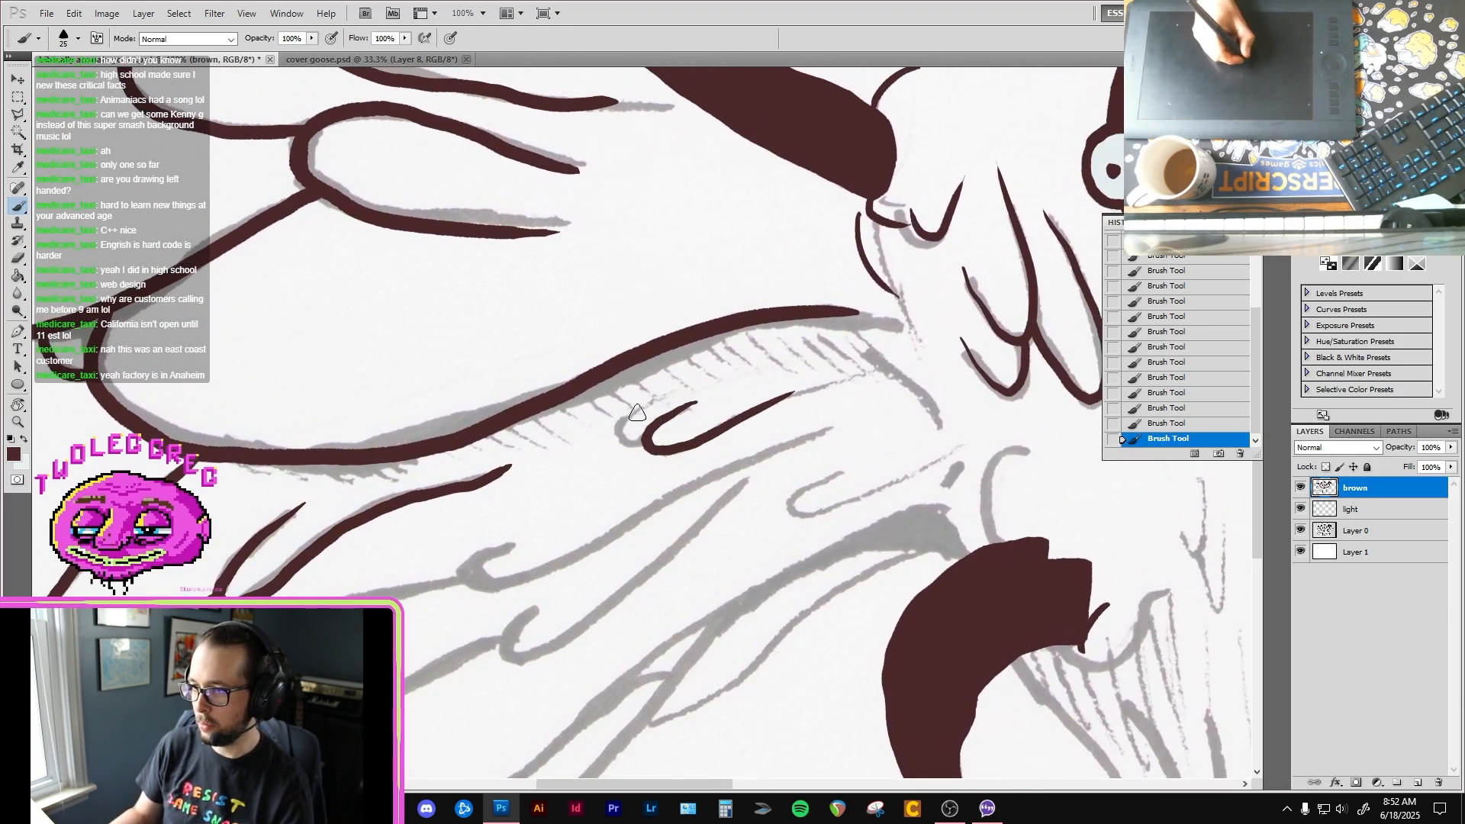
pyautogui.press('e')
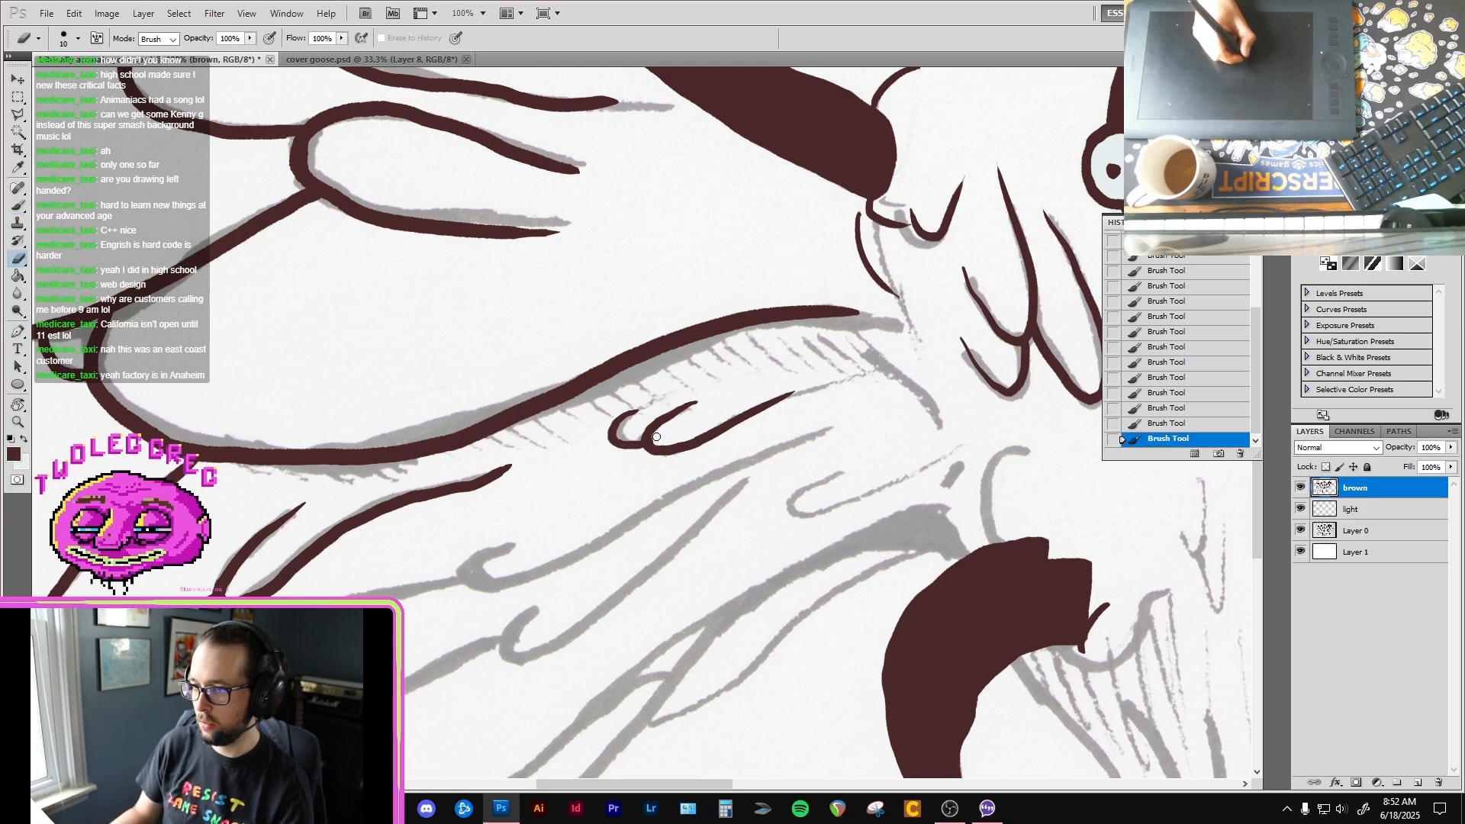
pyautogui.moveTo(654, 439); pyautogui.dragTo(878, 306)
pyautogui.moveTo(621, 473); pyautogui.dragTo(779, 359)
# Step: Ink the lower left-hand wing's second pointed outer feather and the narrow feather just inside it
pyautogui.press('b')
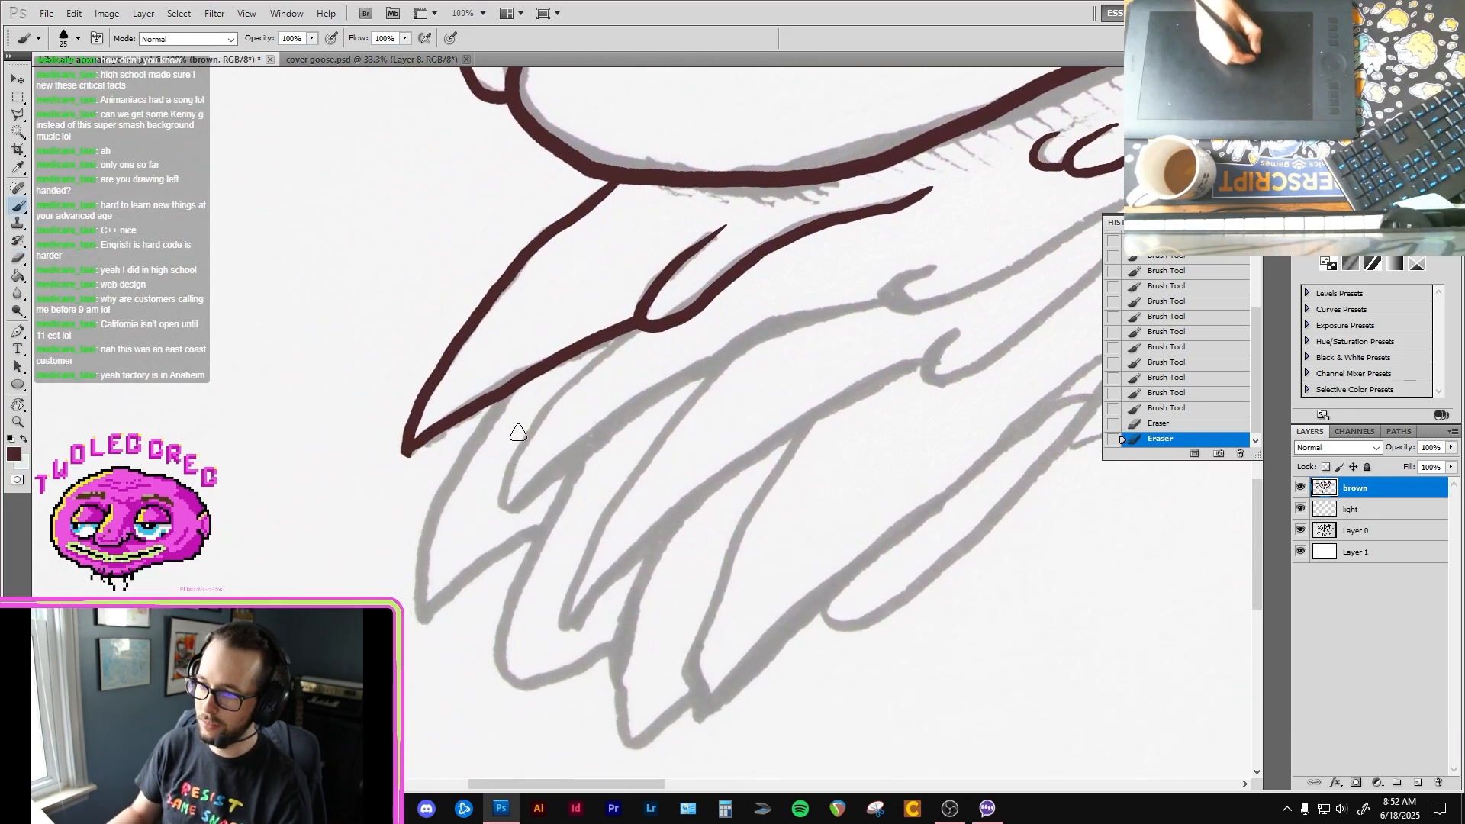
pyautogui.moveTo(510, 391); pyautogui.dragTo(462, 460)
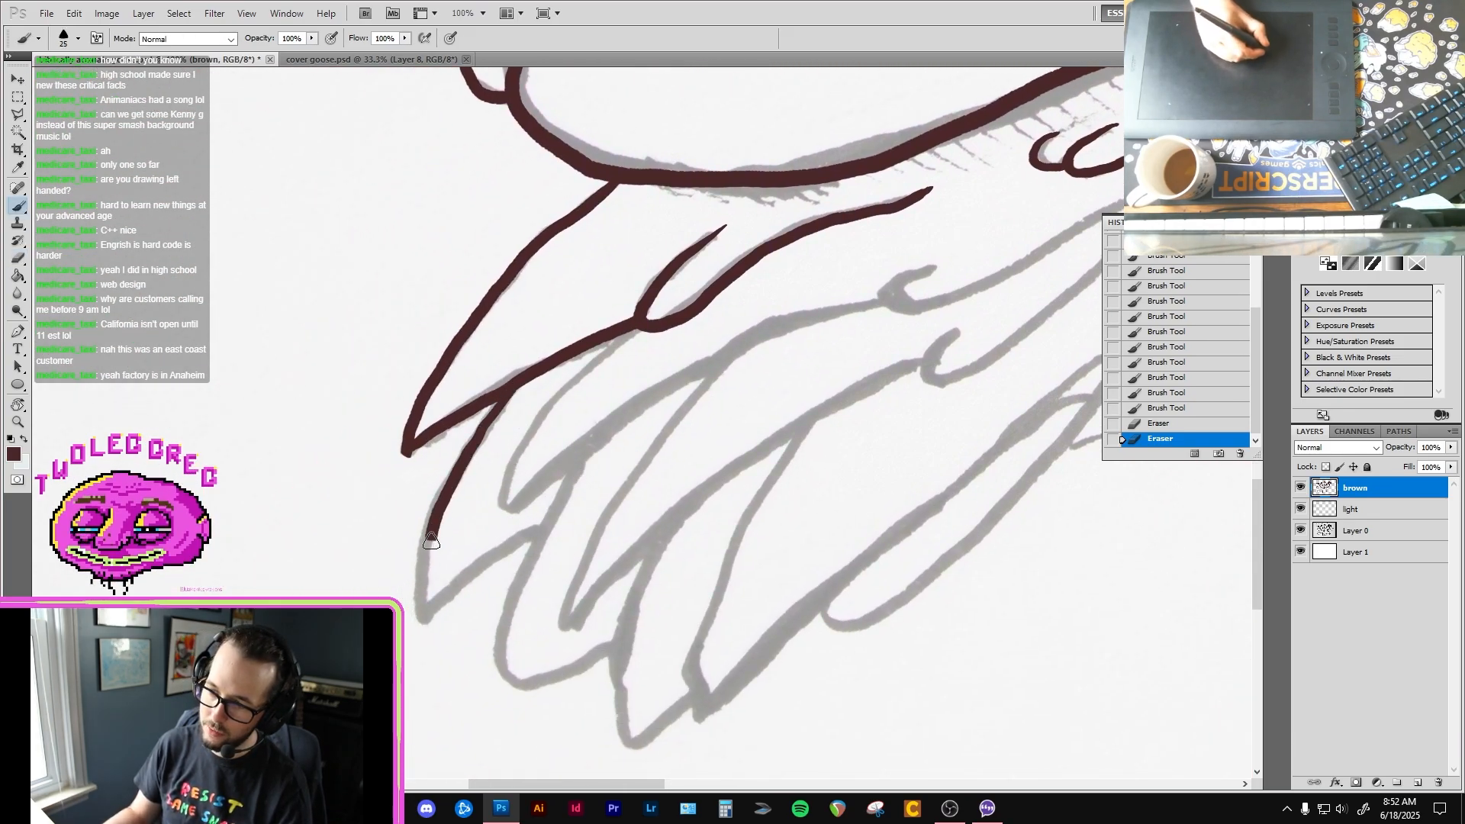
pyautogui.moveTo(499, 550); pyautogui.dragTo(543, 523)
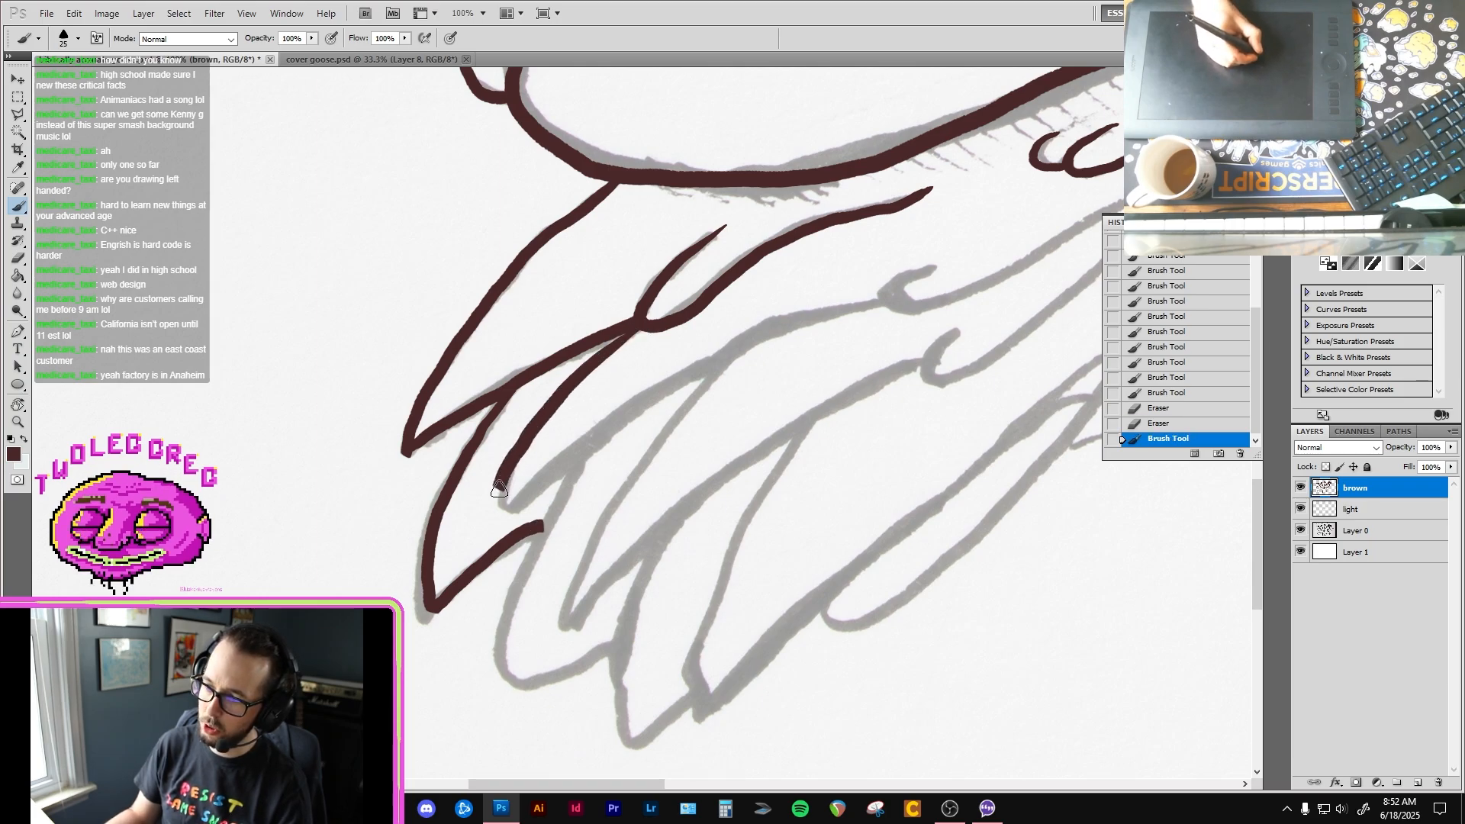
pyautogui.moveTo(499, 489); pyautogui.dragTo(719, 355)
# Step: Ink the rounded third outer feather tip of the lower left-hand wing, redoing its upper stroke
pyautogui.moveTo(619, 457)
pyautogui.mouseDown()
pyautogui.moveTo(647, 377)
pyautogui.moveTo(591, 415)
pyautogui.moveTo(546, 585)
pyautogui.mouseUp()
pyautogui.hotkey('ctrl', 'z')
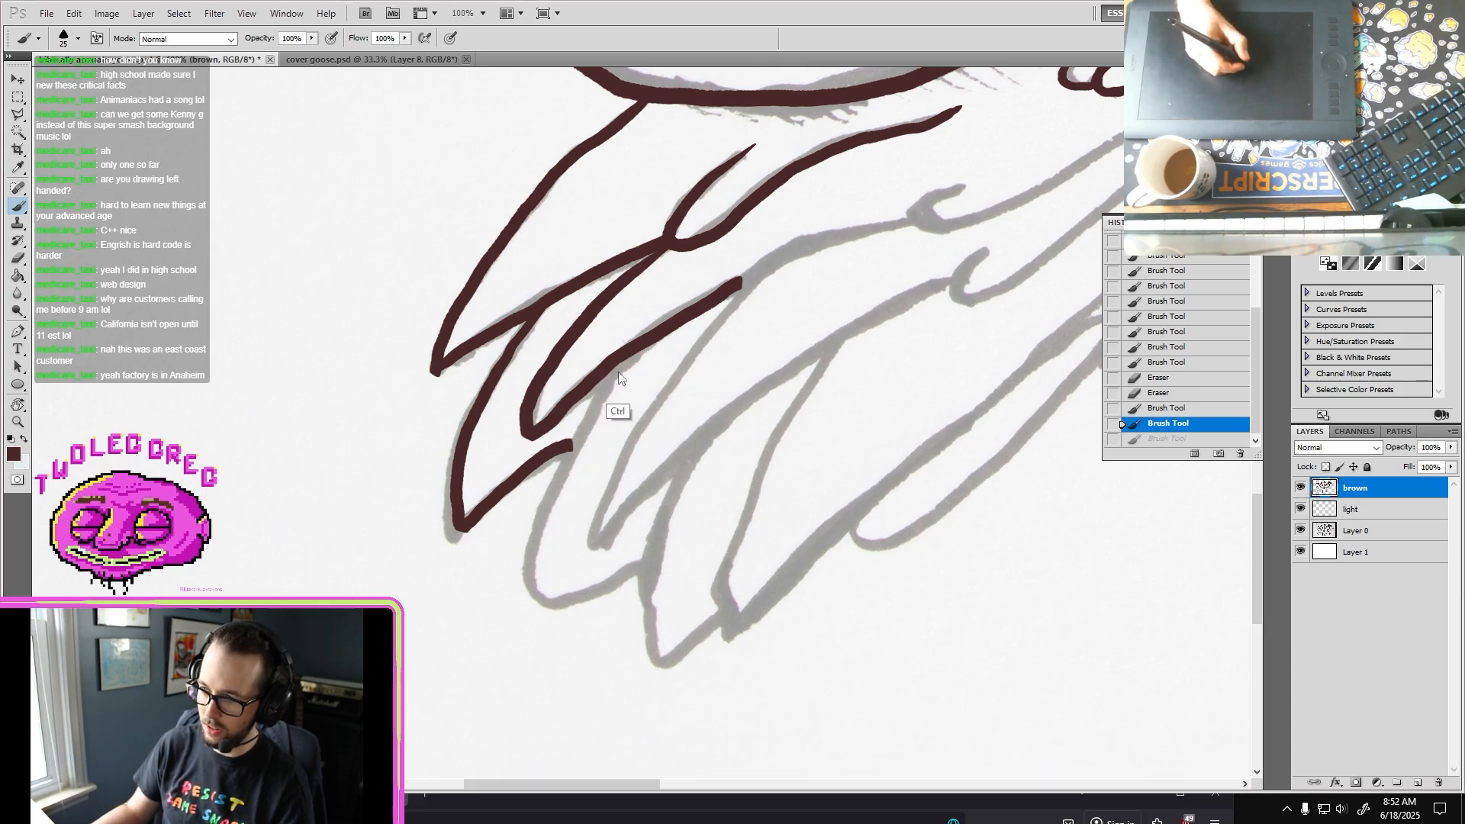
pyautogui.hotkey('alt', 'z')
pyautogui.hotkey('alt', 'z')
pyautogui.moveTo(631, 355)
pyautogui.mouseDown()
pyautogui.moveTo(572, 442)
pyautogui.moveTo(547, 520)
pyautogui.mouseUp()
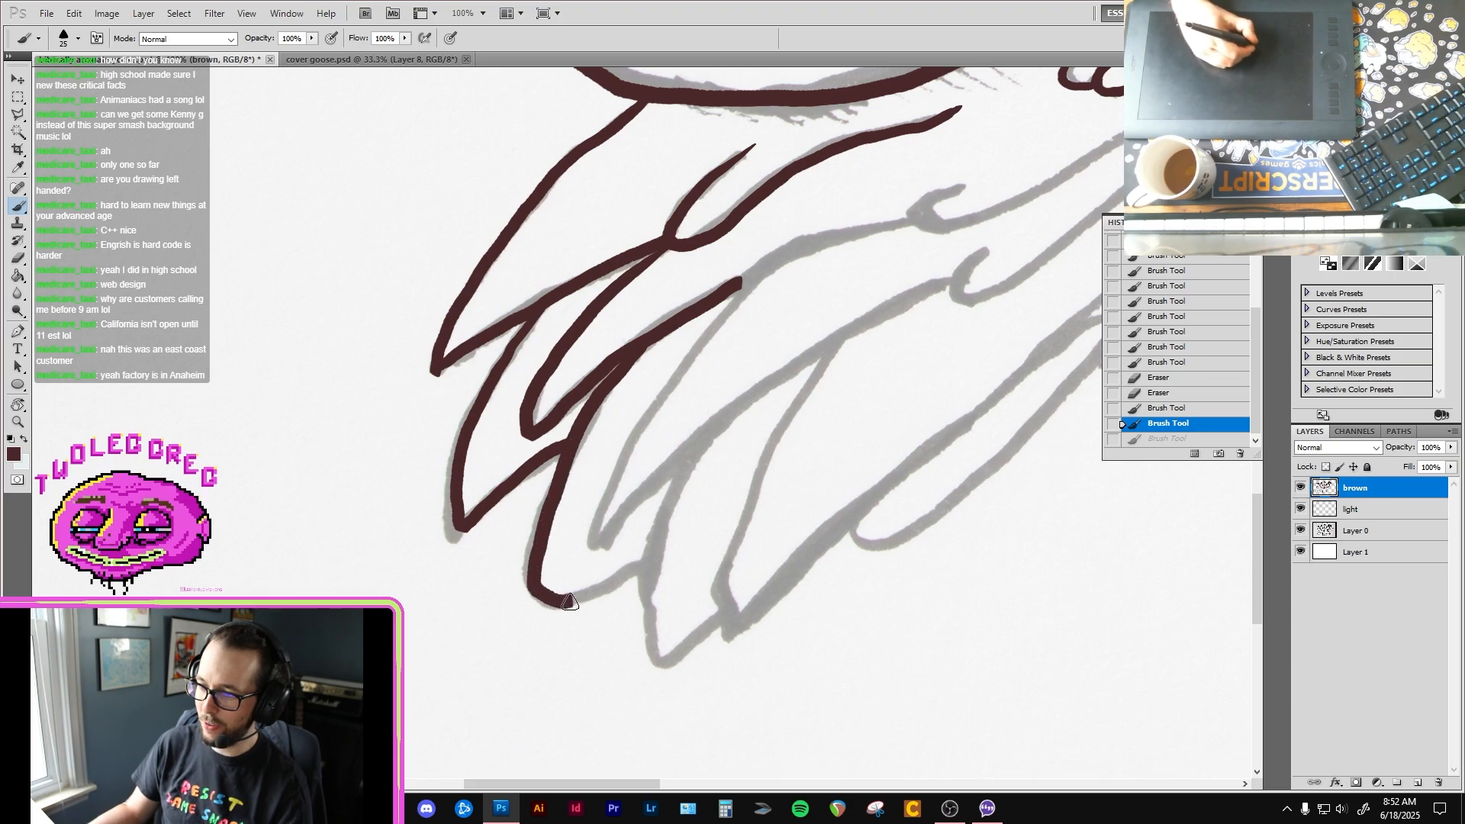
pyautogui.moveTo(569, 603); pyautogui.dragTo(641, 559)
# Step: Extend the narrow feather's edge to the upper grey hook, tidy it with the Eraser, and ink the next pointed feather beneath it
pyautogui.moveTo(716, 428); pyautogui.dragTo(683, 445)
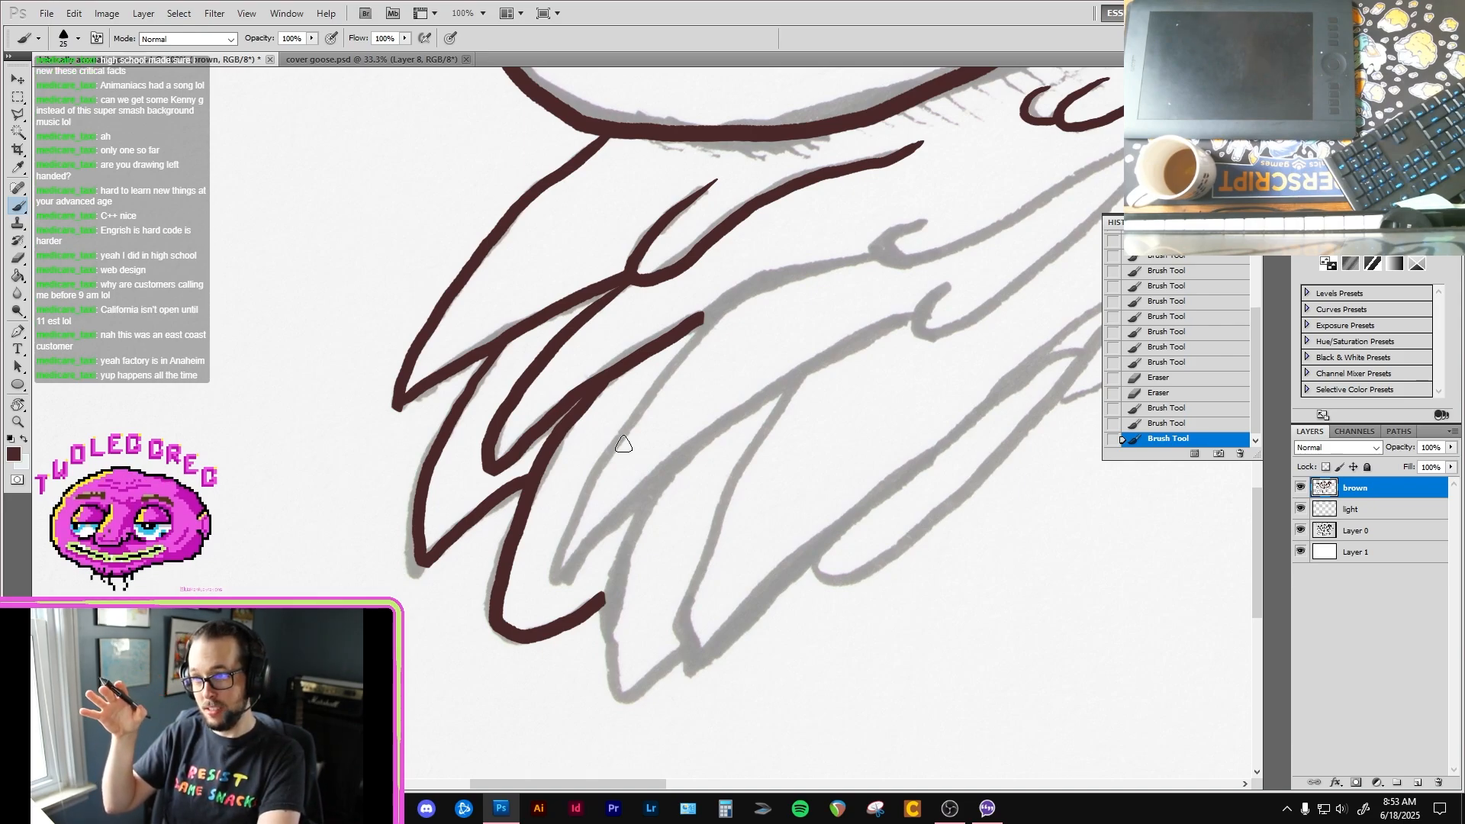
pyautogui.moveTo(762, 369); pyautogui.dragTo(587, 521)
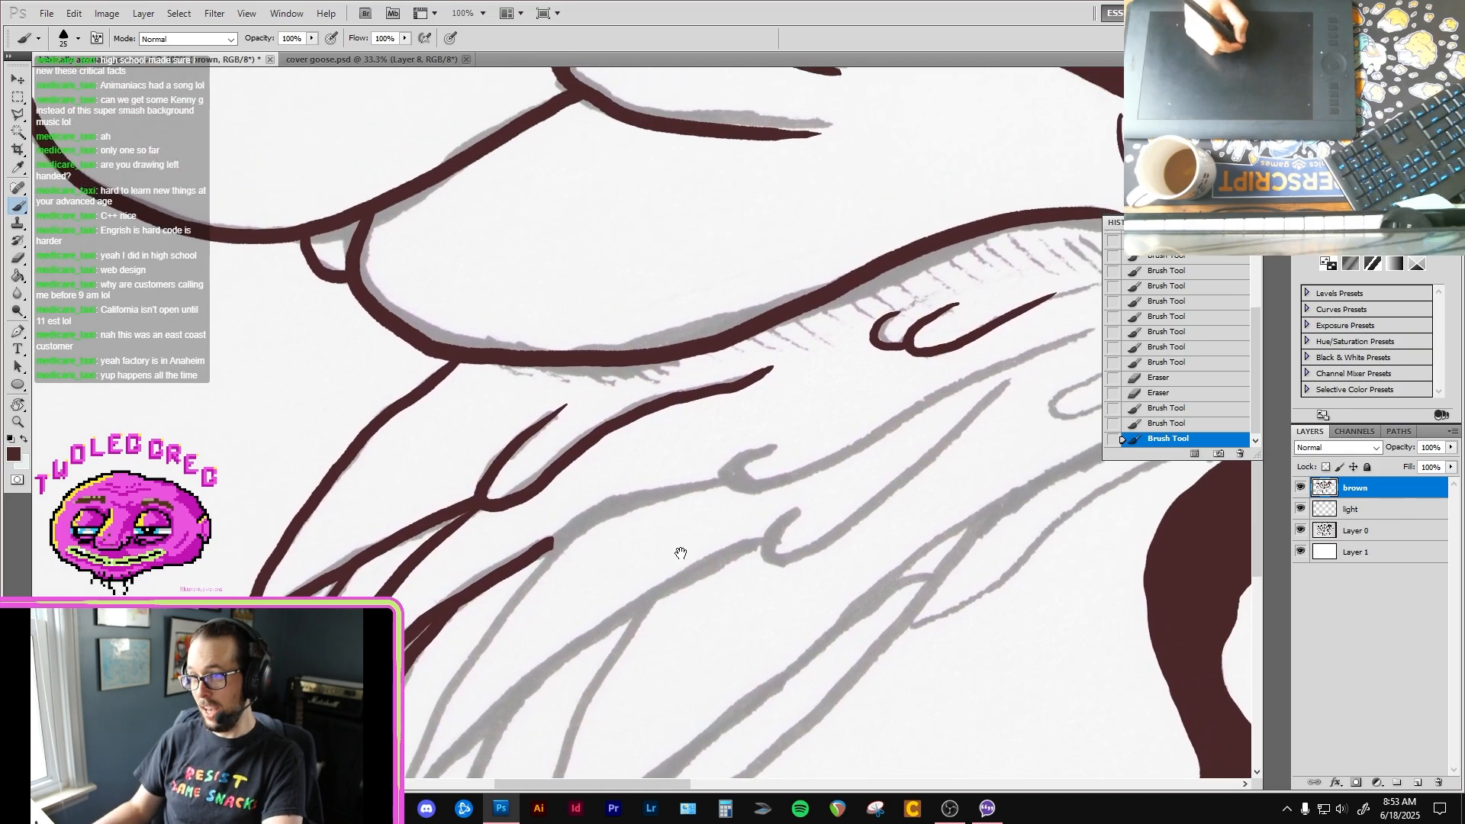
pyautogui.press('e')
pyautogui.press('b')
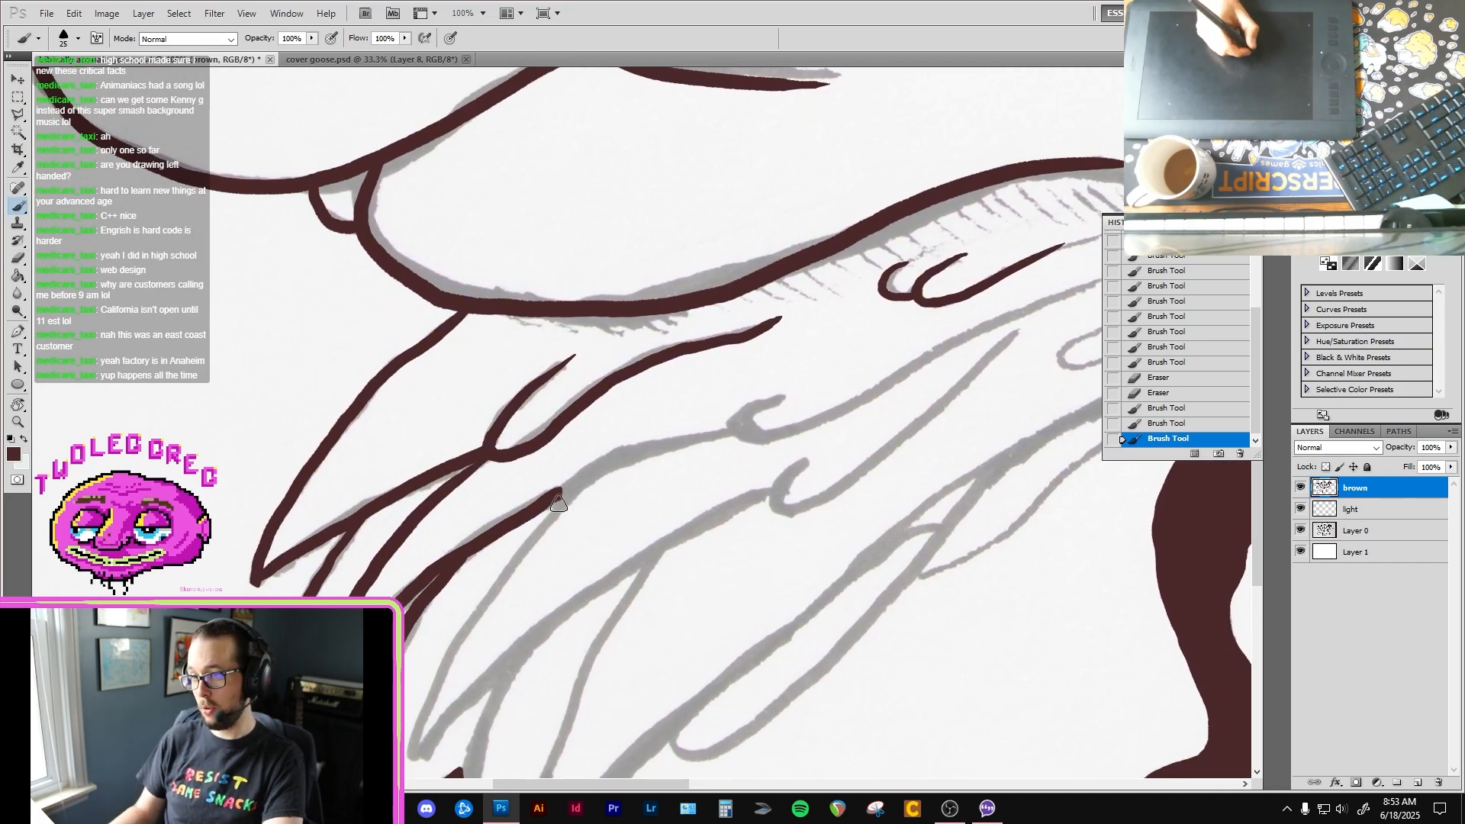
pyautogui.moveTo(638, 450); pyautogui.dragTo(734, 429)
pyautogui.press('e')
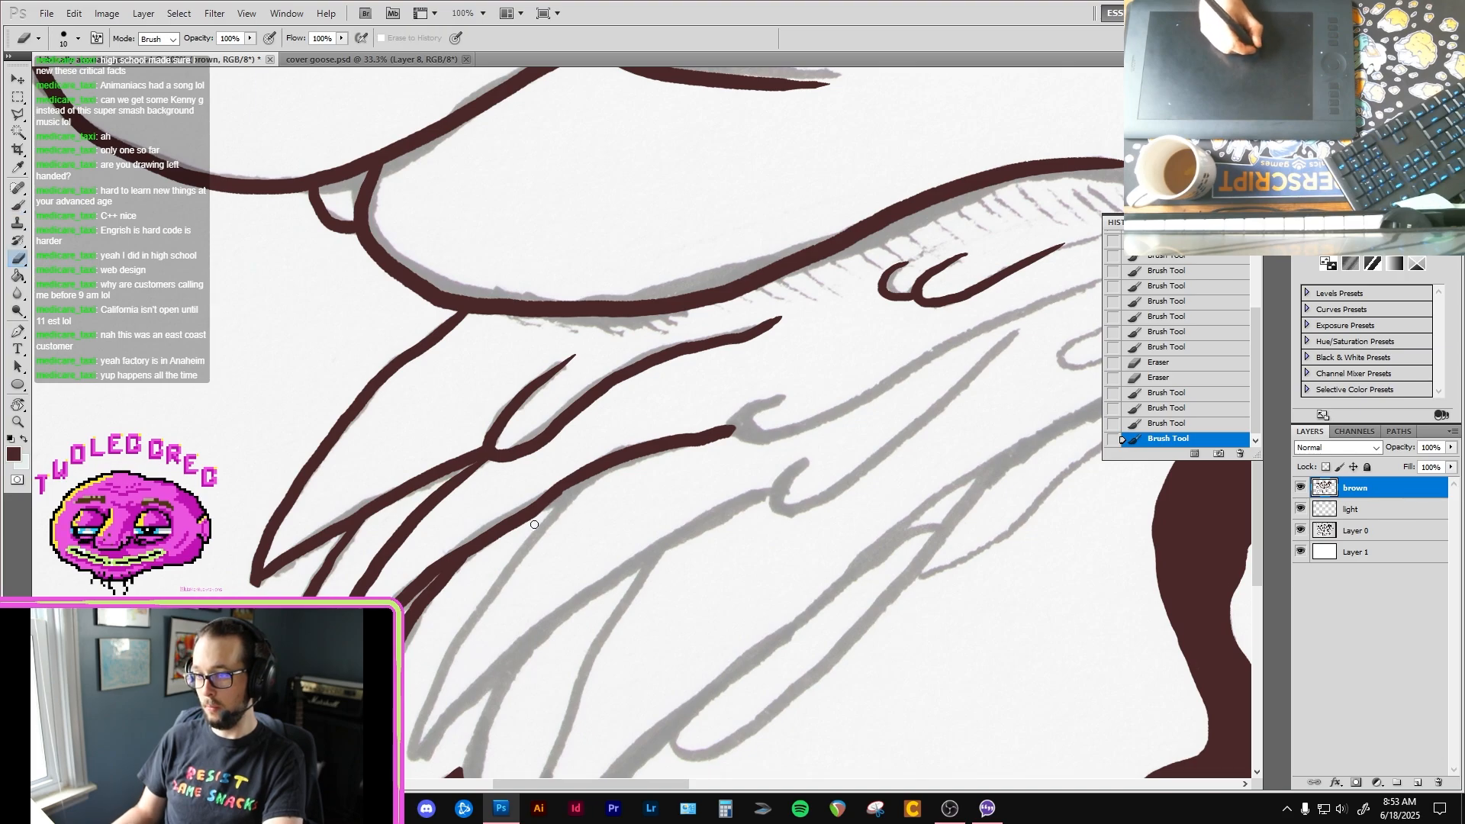
pyautogui.press('b')
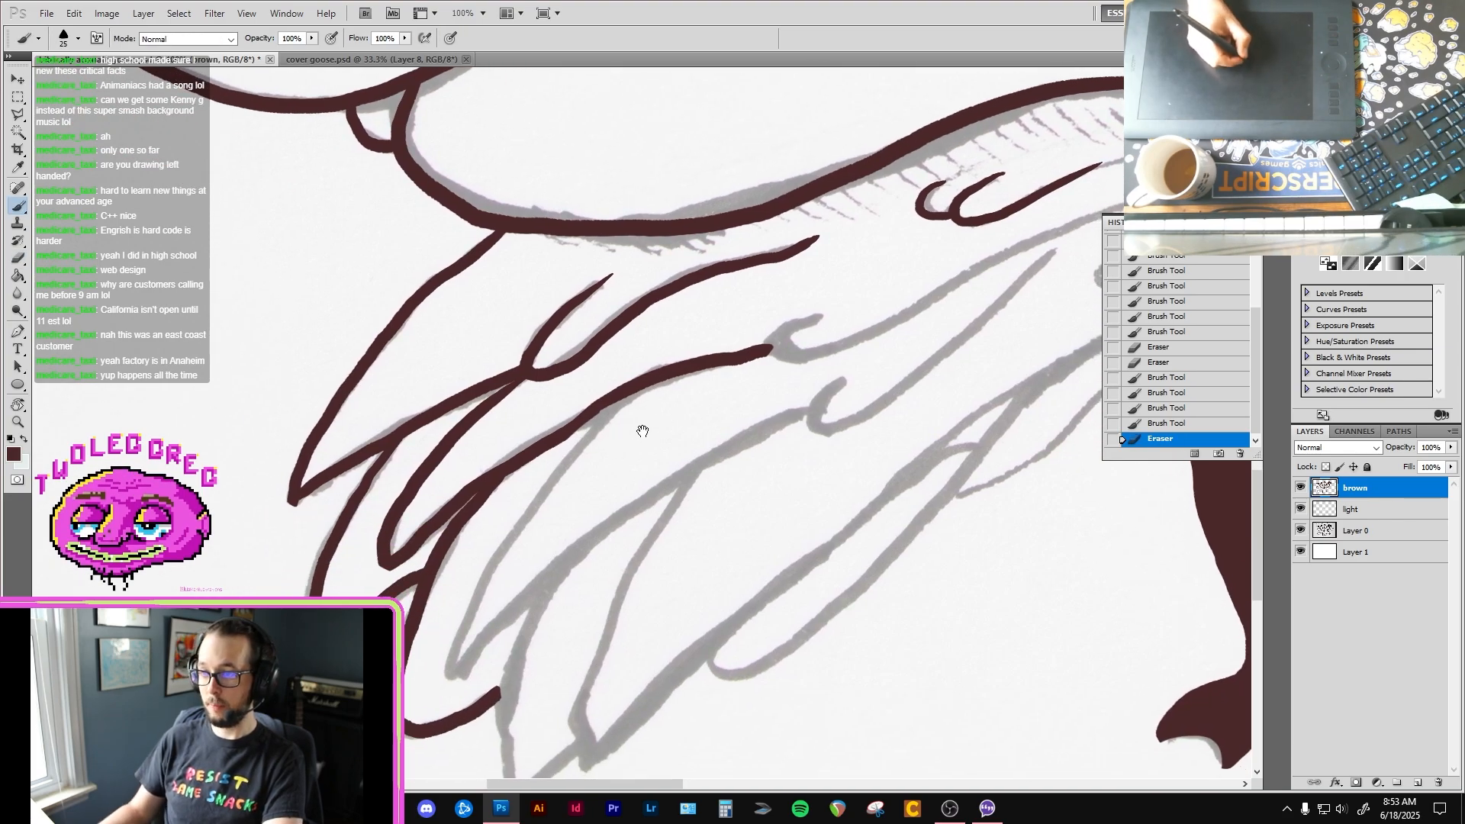
pyautogui.moveTo(638, 425)
pyautogui.mouseDown()
pyautogui.moveTo(676, 378)
pyautogui.moveTo(660, 342)
pyautogui.moveTo(547, 491)
pyautogui.moveTo(505, 608)
pyautogui.moveTo(589, 506)
pyautogui.moveTo(853, 343)
pyautogui.mouseUp()
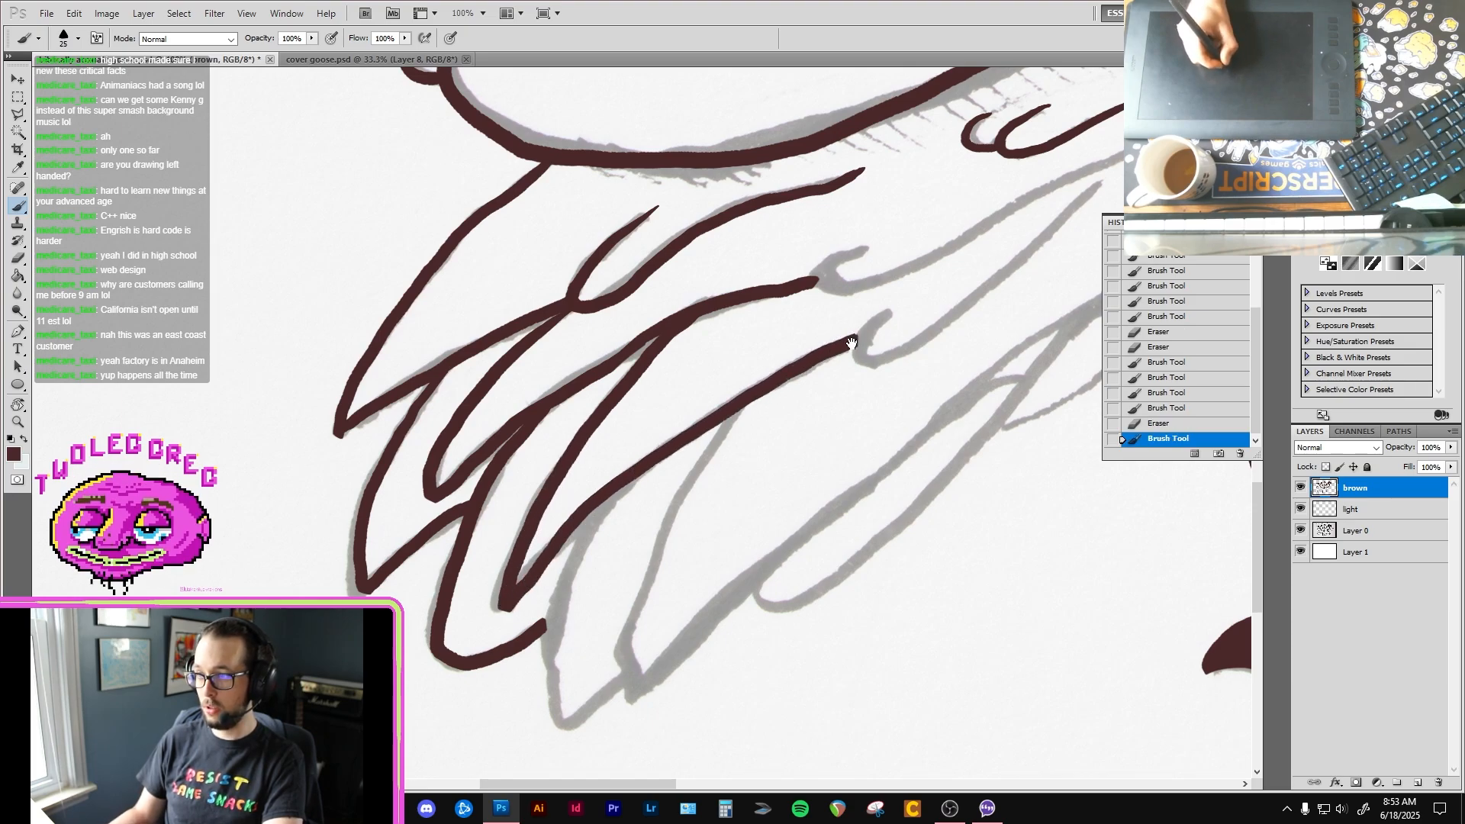
# Step: Ink the two hooked inner feather ends of the lower left-hand wing with their lines running toward the body
pyautogui.moveTo(979, 260)
pyautogui.mouseDown()
pyautogui.moveTo(677, 399)
pyautogui.moveTo(652, 386)
pyautogui.mouseUp()
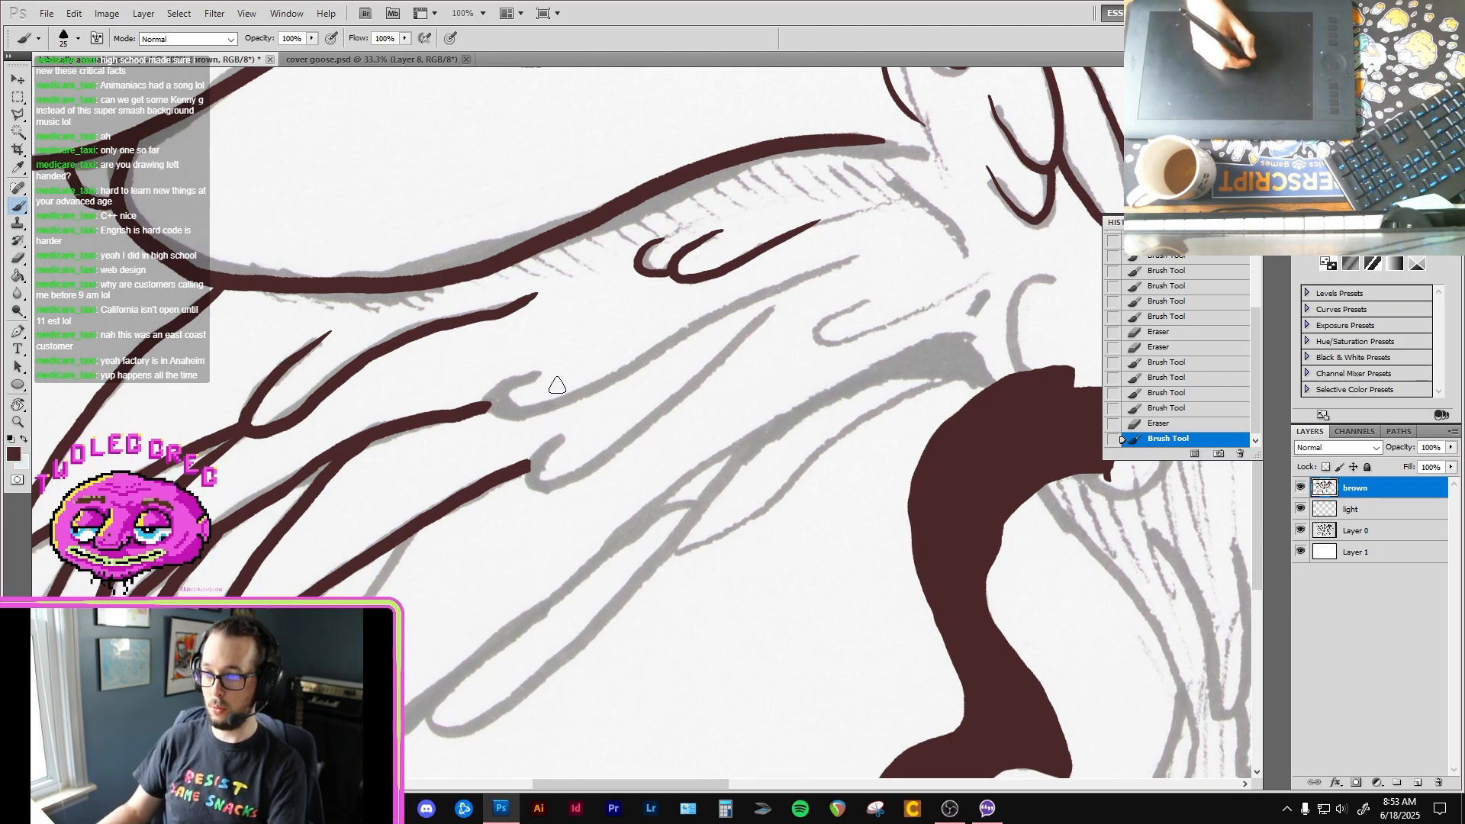
pyautogui.moveTo(550, 357)
pyautogui.mouseDown()
pyautogui.moveTo(498, 397)
pyautogui.moveTo(512, 418)
pyautogui.mouseUp()
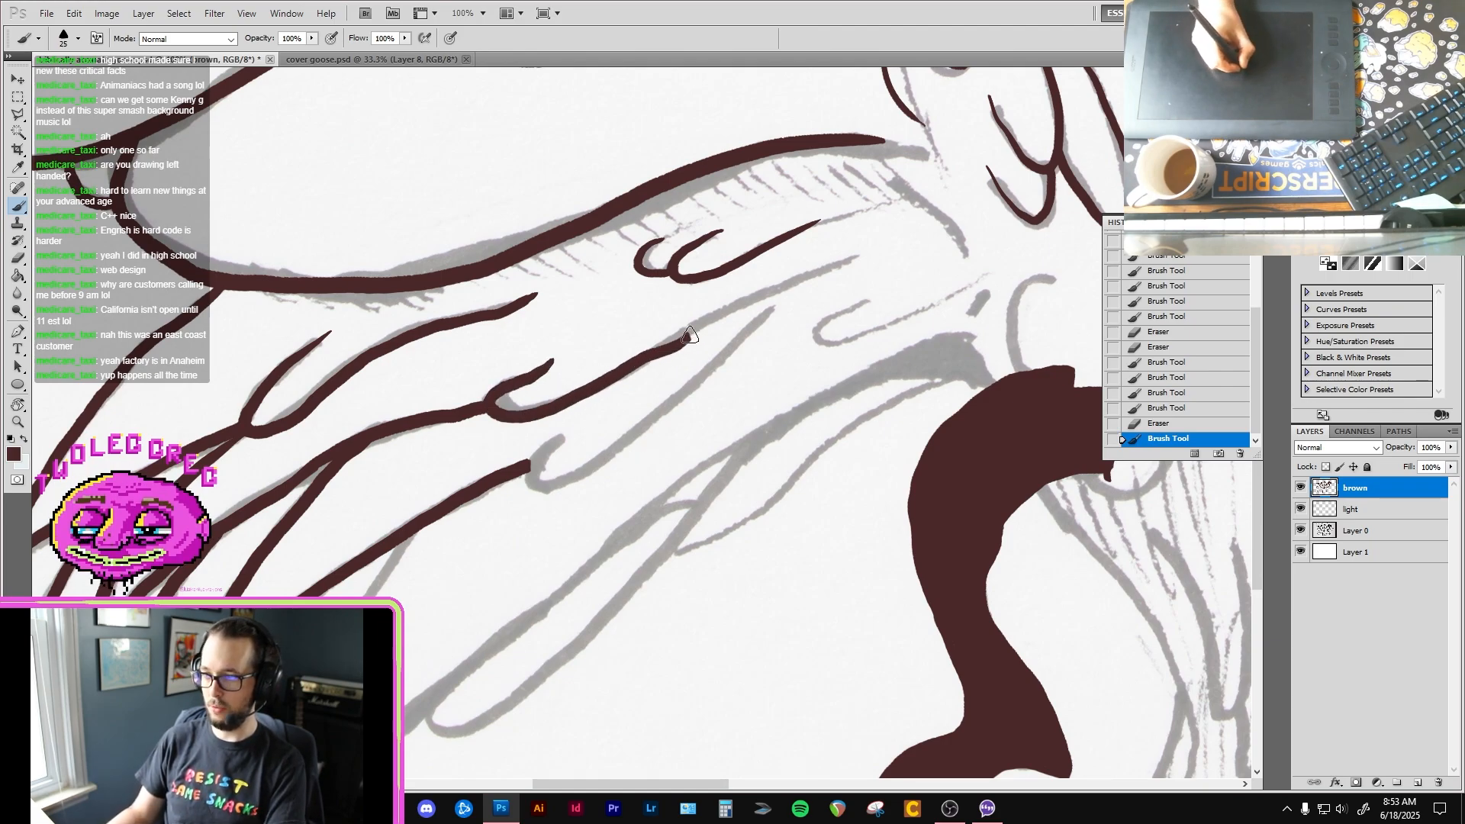
pyautogui.moveTo(688, 340); pyautogui.dragTo(808, 280)
pyautogui.moveTo(570, 428)
pyautogui.mouseDown()
pyautogui.moveTo(643, 303)
pyautogui.moveTo(602, 336)
pyautogui.moveTo(670, 353)
pyautogui.moveTo(815, 244)
pyautogui.mouseUp()
pyautogui.moveTo(699, 365); pyautogui.dragTo(866, 248)
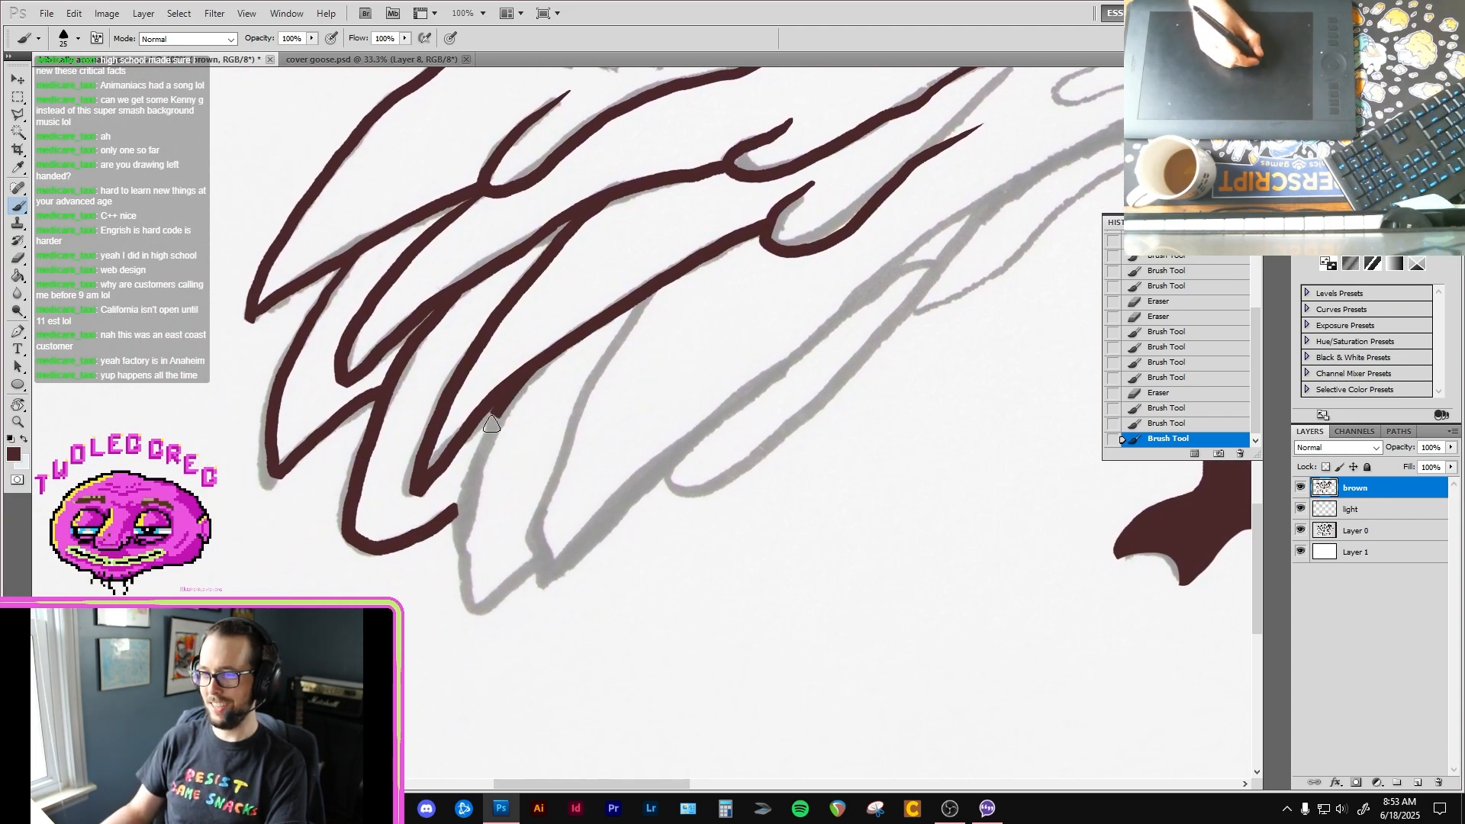
# Step: Ink the next two pointed feather tips of the lower left-hand wing and run the lower feather edge up toward the leg
pyautogui.moveTo(463, 519)
pyautogui.mouseDown()
pyautogui.moveTo(479, 603)
pyautogui.moveTo(540, 555)
pyautogui.mouseUp()
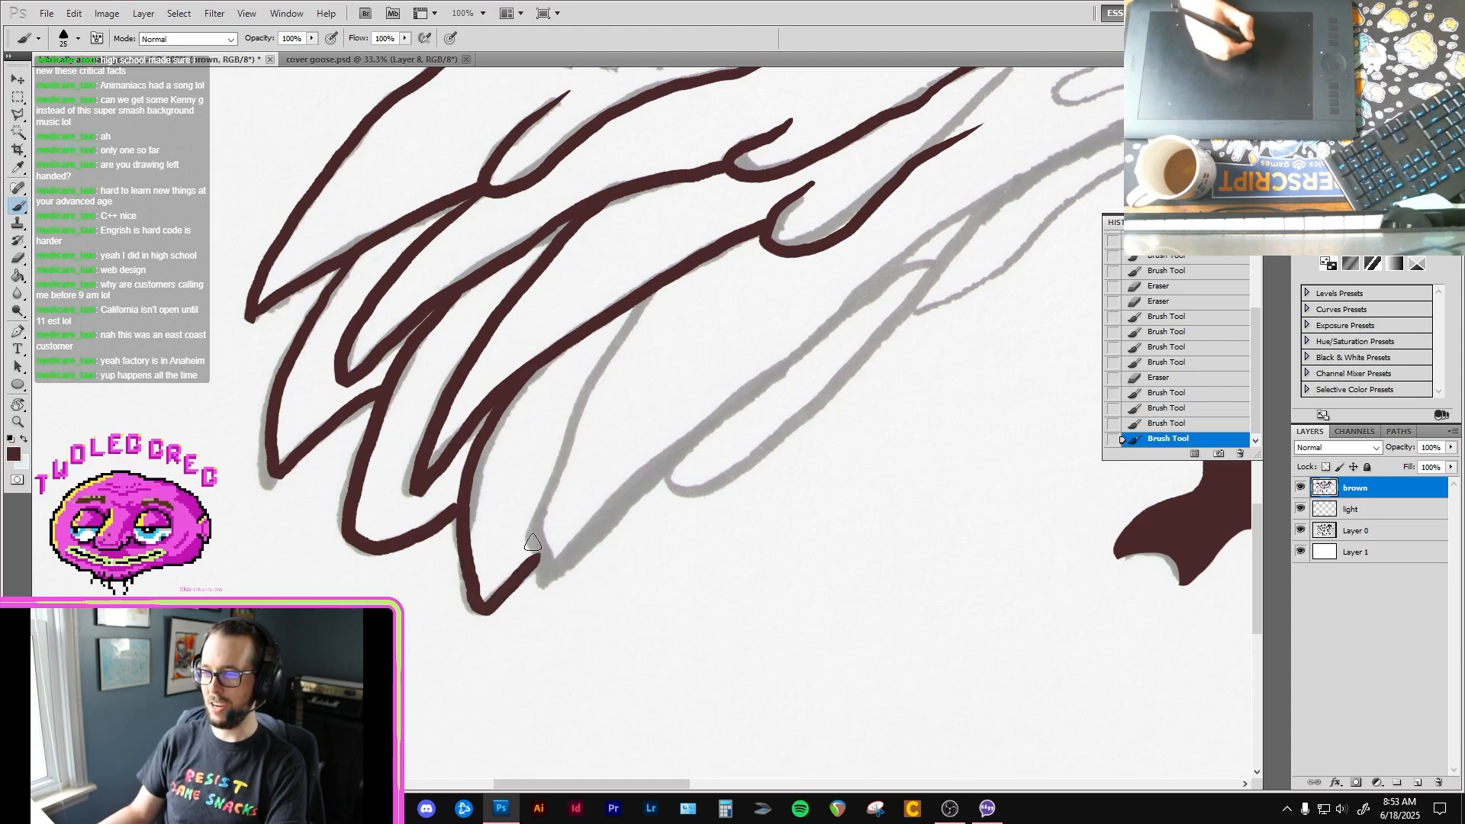
pyautogui.moveTo(460, 502); pyautogui.dragTo(441, 521)
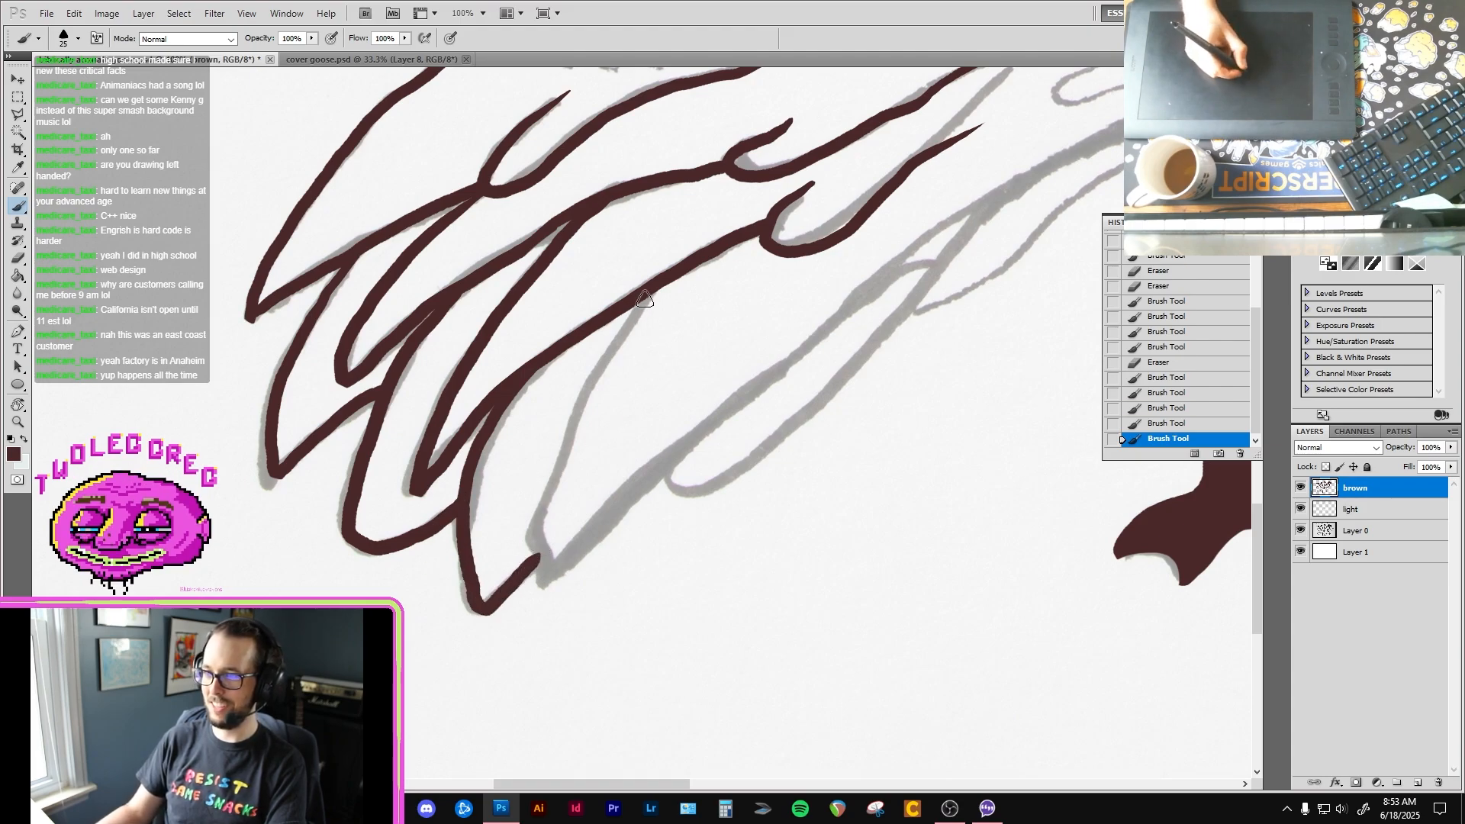
pyautogui.moveTo(657, 286)
pyautogui.mouseDown()
pyautogui.moveTo(565, 442)
pyautogui.moveTo(542, 551)
pyautogui.moveTo(932, 238)
pyautogui.moveTo(618, 437)
pyautogui.mouseUp()
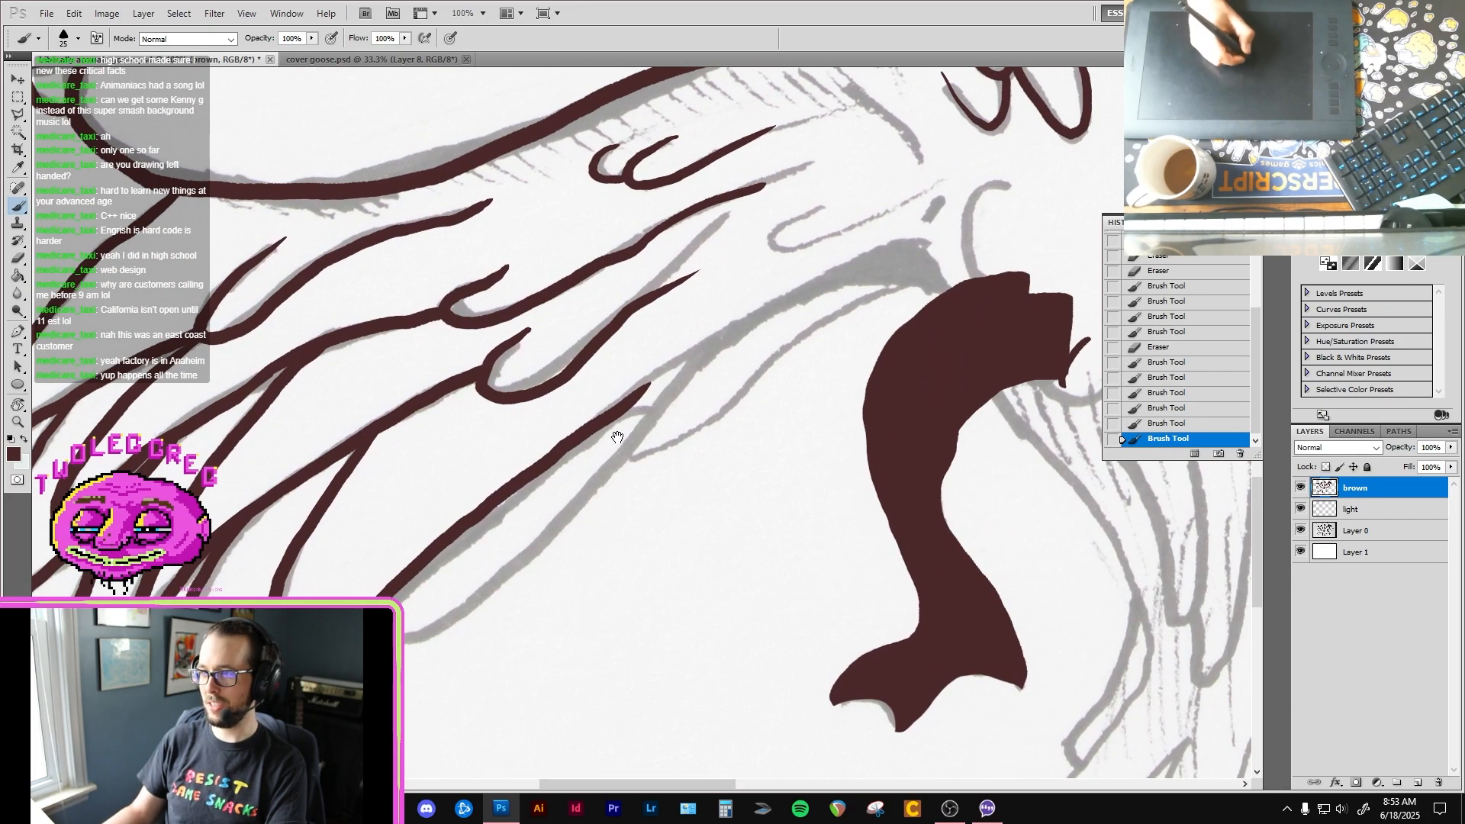
pyautogui.moveTo(650, 381); pyautogui.dragTo(852, 273)
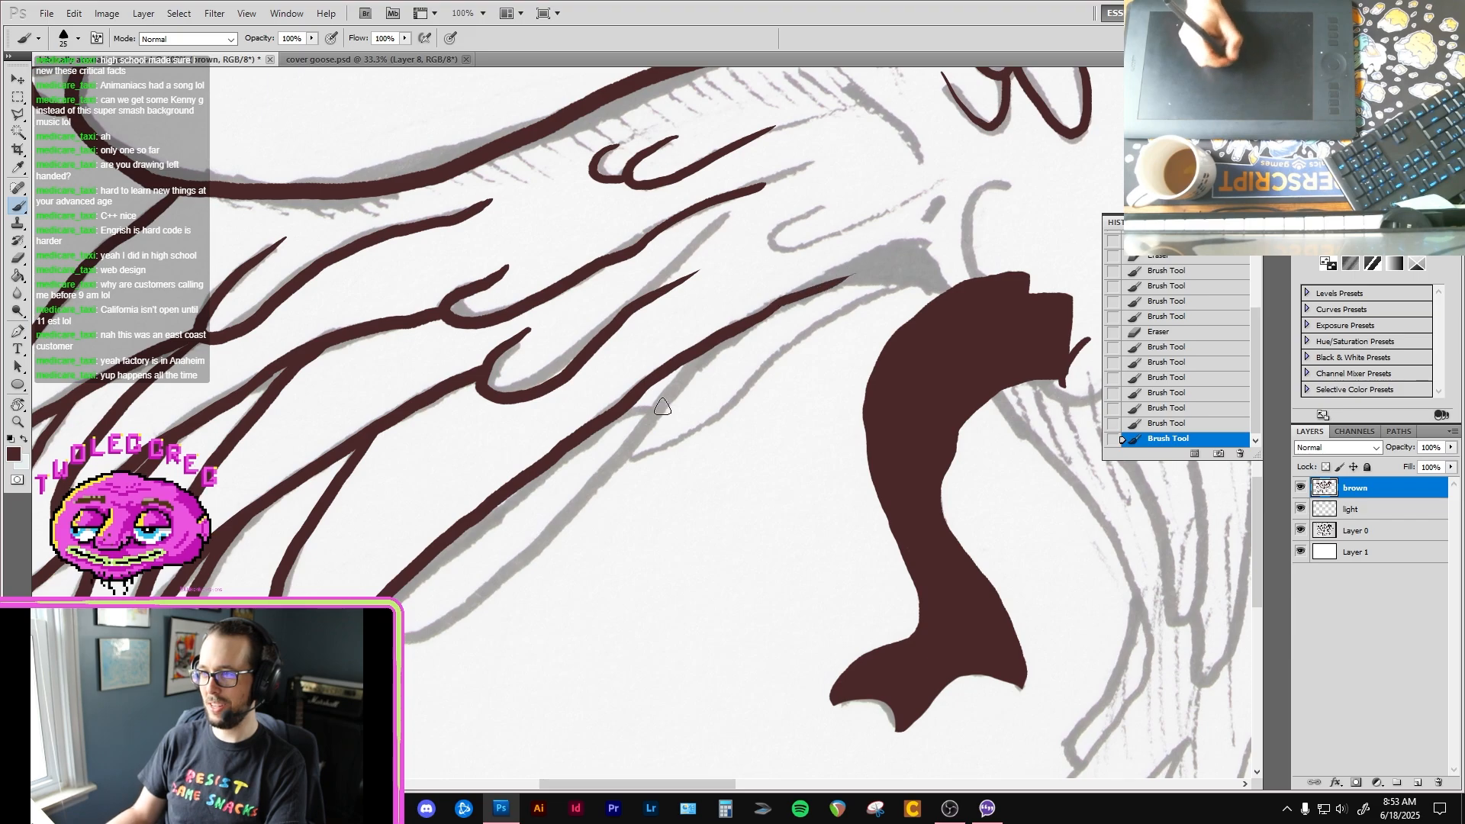
# Step: Ink the last rounded feather of the lower left-hand wing and its thin lower edge up to the top of the leg
pyautogui.moveTo(608, 481); pyautogui.dragTo(689, 377)
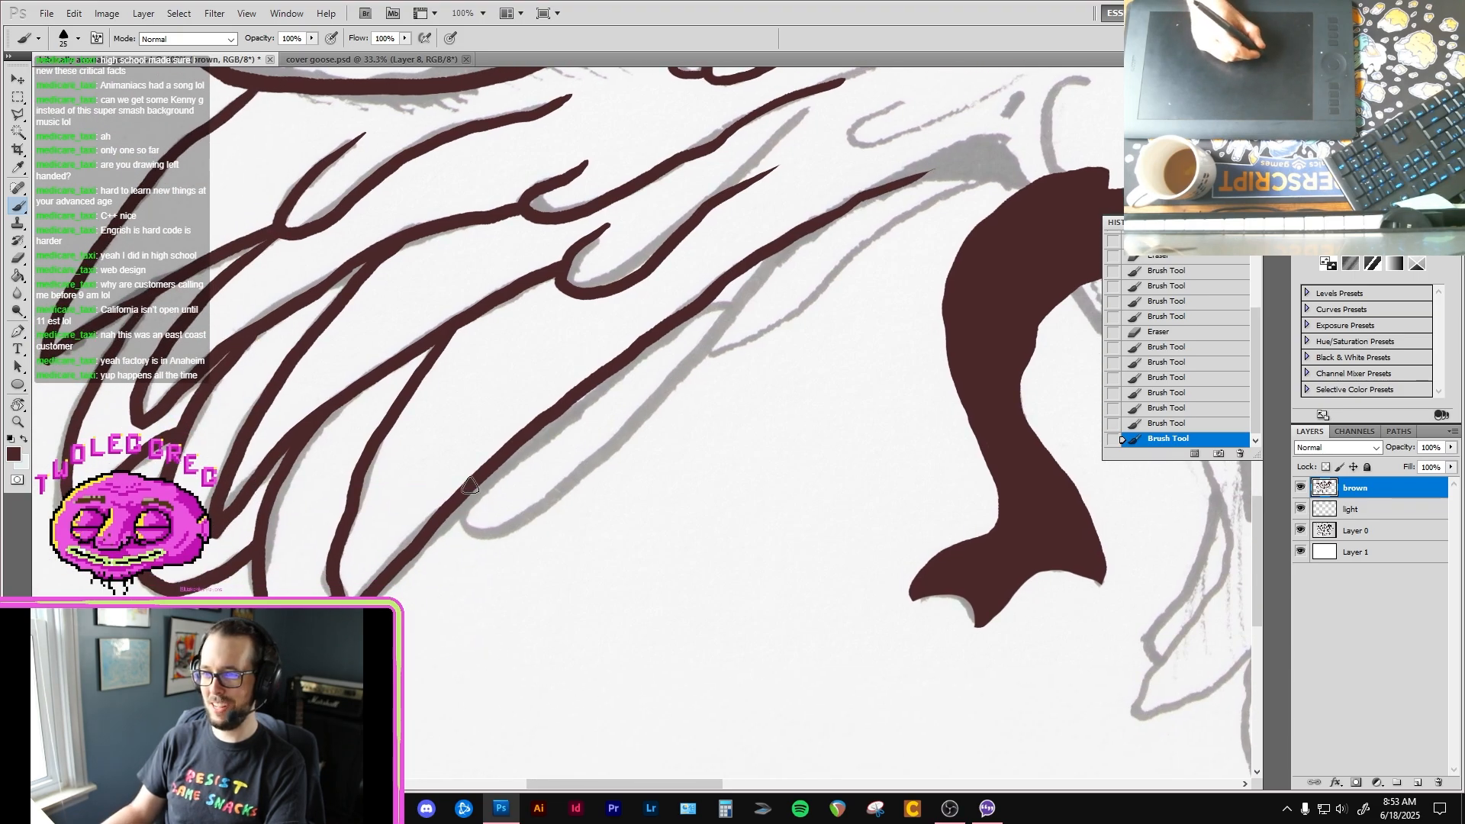
pyautogui.moveTo(460, 534)
pyautogui.mouseDown()
pyautogui.moveTo(564, 488)
pyautogui.moveTo(776, 263)
pyautogui.moveTo(691, 328)
pyautogui.mouseUp()
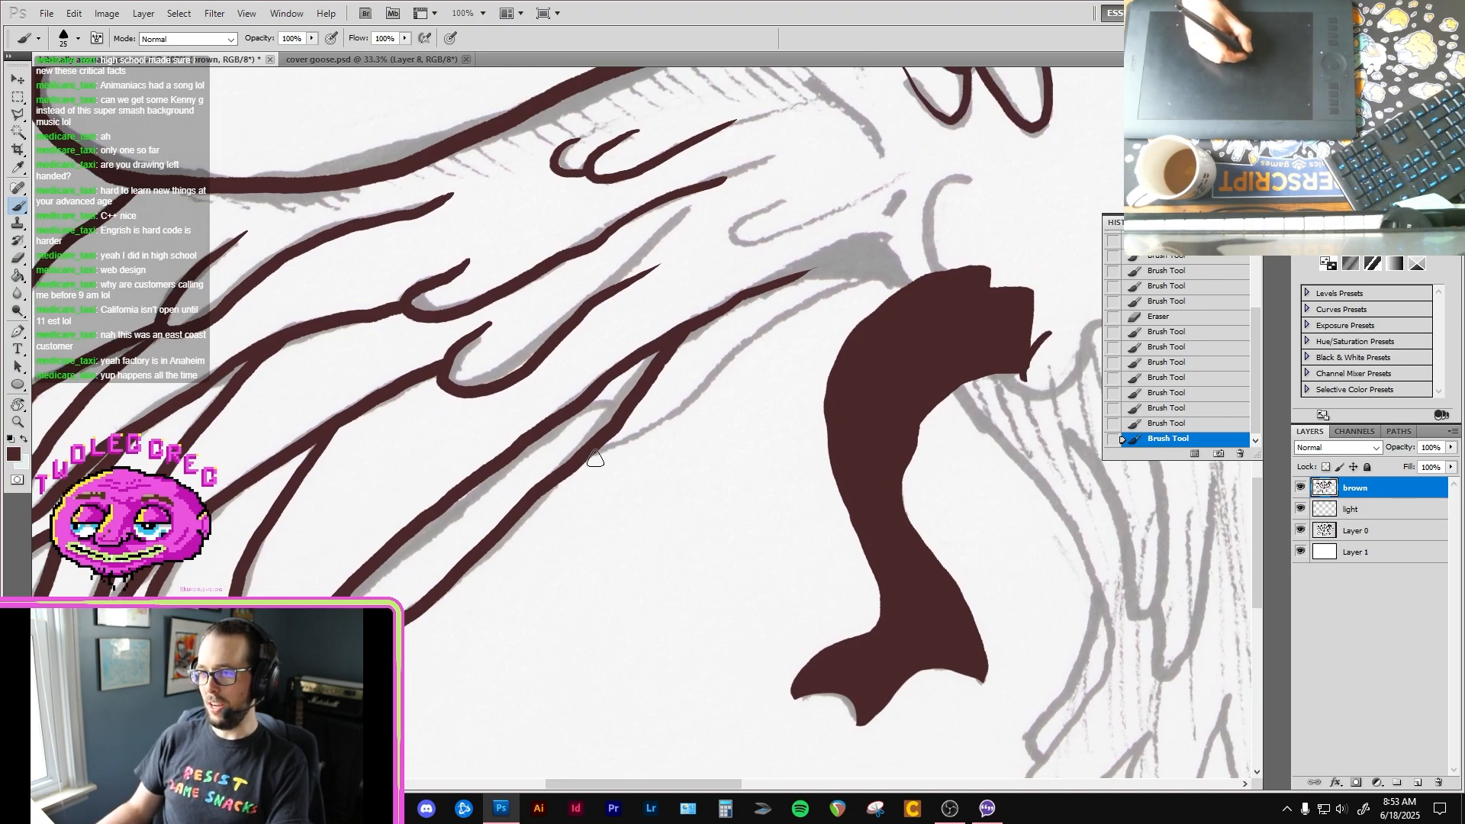
pyautogui.moveTo(606, 450); pyautogui.dragTo(794, 313)
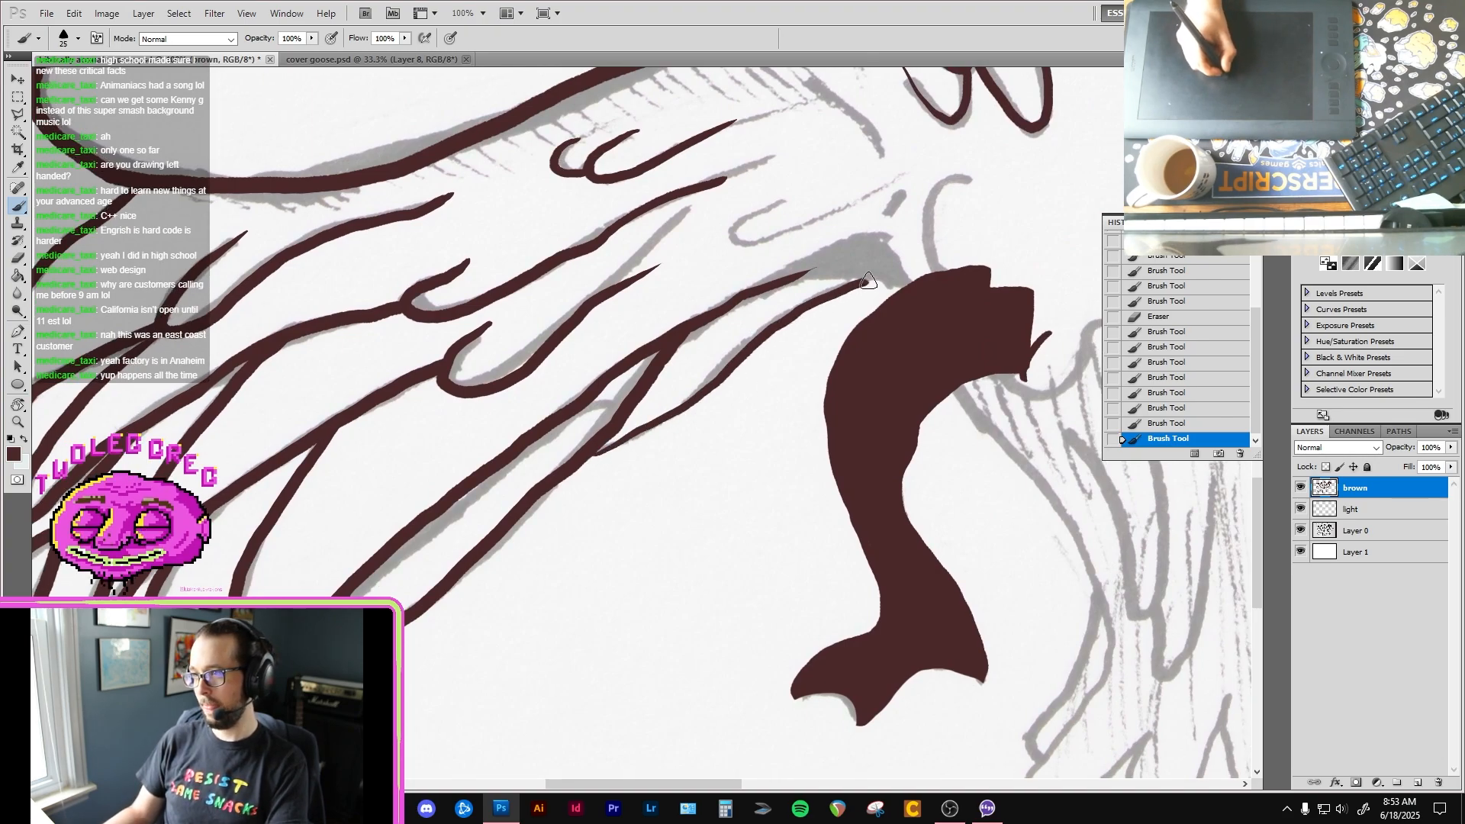
pyautogui.moveTo(868, 280)
pyautogui.mouseDown()
pyautogui.moveTo(840, 350)
pyautogui.moveTo(767, 369)
pyautogui.moveTo(763, 415)
pyautogui.moveTo(735, 343)
pyautogui.moveTo(740, 363)
pyautogui.moveTo(669, 347)
pyautogui.moveTo(665, 329)
pyautogui.moveTo(688, 359)
pyautogui.moveTo(714, 349)
pyautogui.moveTo(708, 377)
pyautogui.moveTo(772, 378)
pyautogui.moveTo(721, 409)
pyautogui.mouseUp()
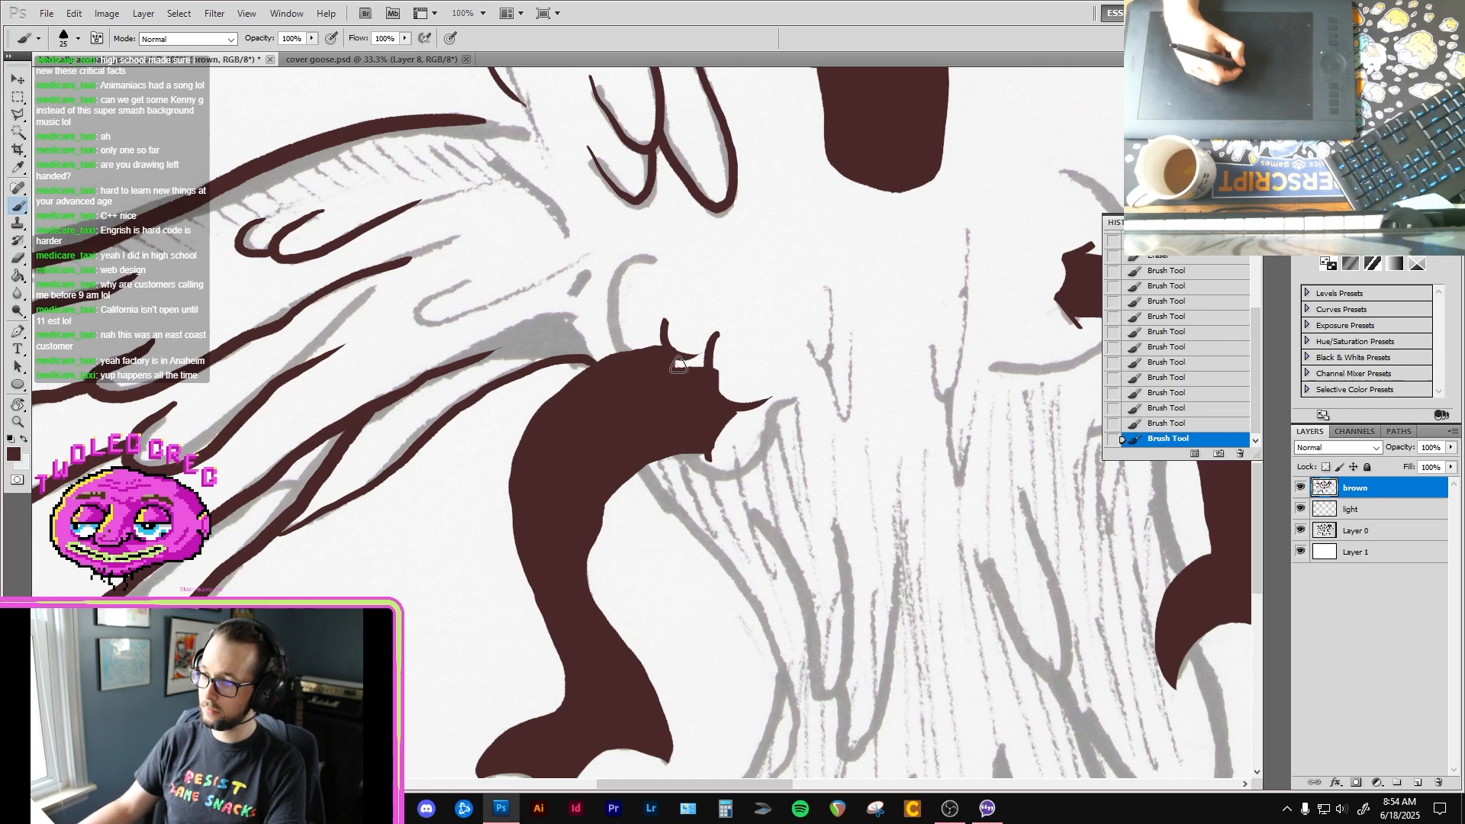
# Step: Fill in the ragged top of the left-hand leg and ink the curved body outlines above and below it
pyautogui.moveTo(698, 363)
pyautogui.mouseDown()
pyautogui.moveTo(676, 363)
pyautogui.moveTo(691, 364)
pyautogui.mouseUp()
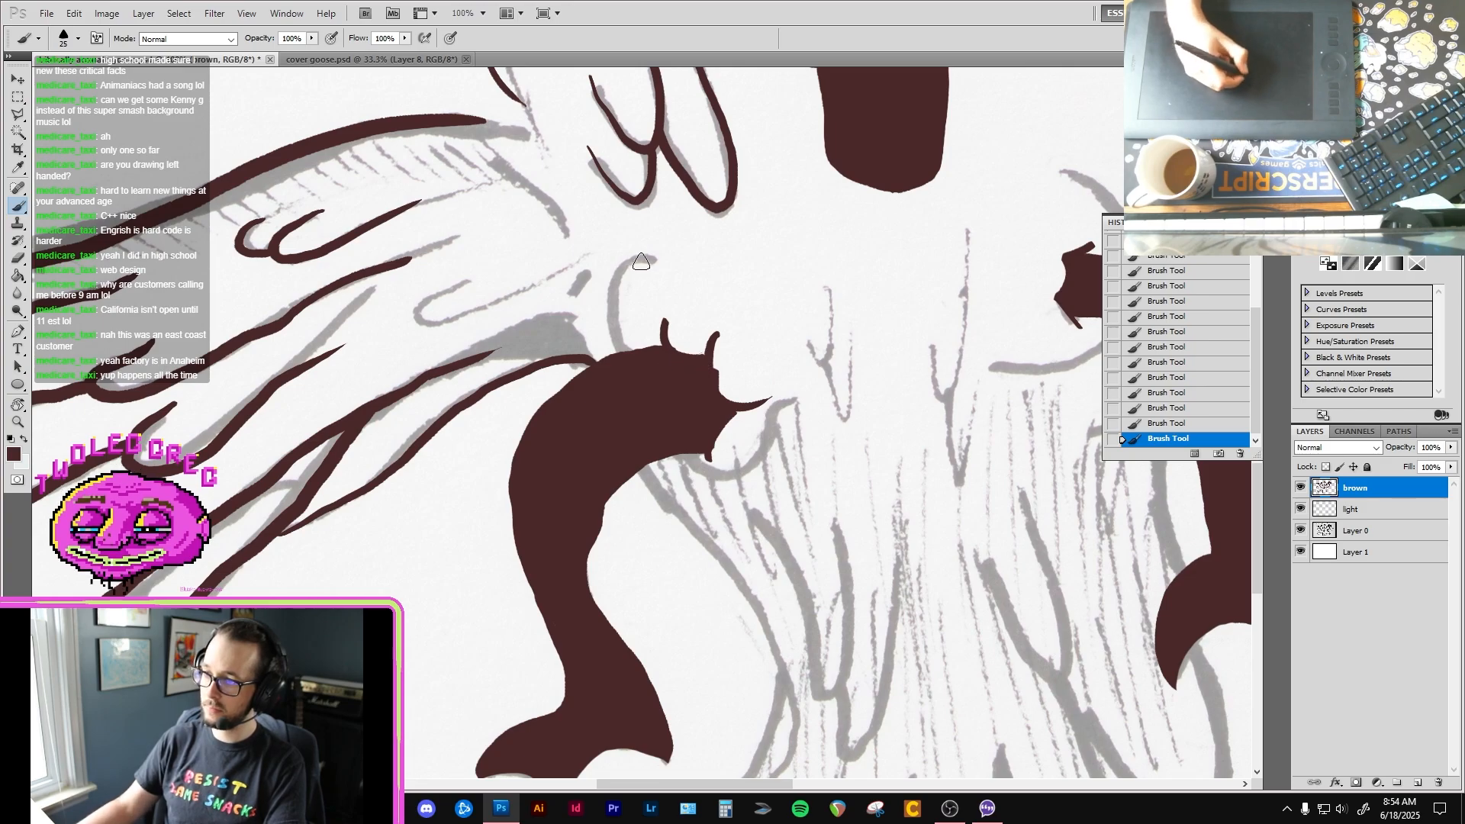
pyautogui.moveTo(667, 266)
pyautogui.mouseDown()
pyautogui.moveTo(637, 262)
pyautogui.moveTo(621, 278)
pyautogui.moveTo(631, 355)
pyautogui.mouseUp()
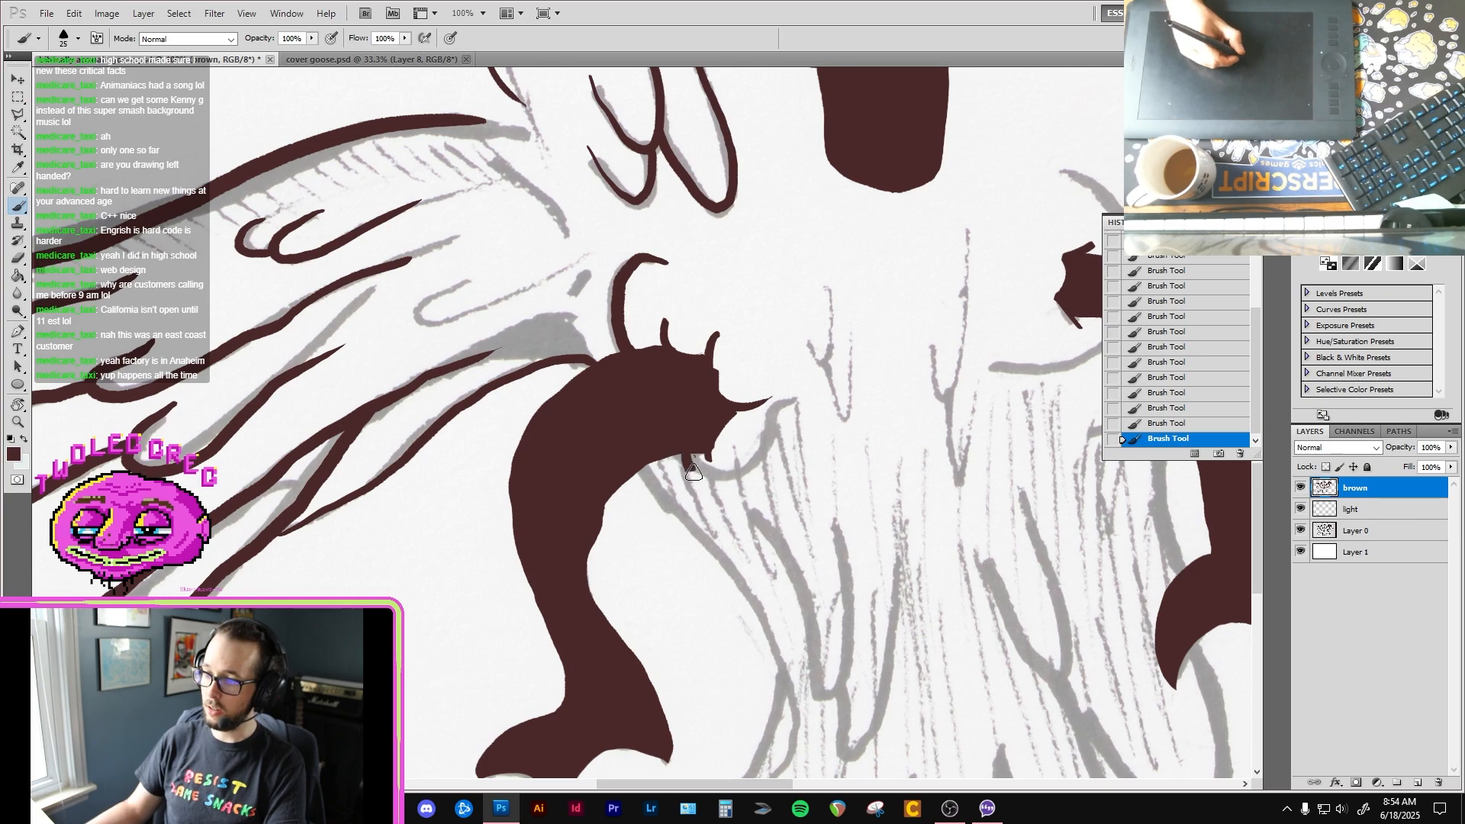
pyautogui.moveTo(683, 456)
pyautogui.mouseDown()
pyautogui.moveTo(813, 384)
pyautogui.moveTo(814, 419)
pyautogui.moveTo(577, 484)
pyautogui.mouseUp()
# Step: Ink the curved body outlines below and above the top of the right-hand leg
pyautogui.press('space')
pyautogui.moveTo(801, 488); pyautogui.dragTo(578, 457)
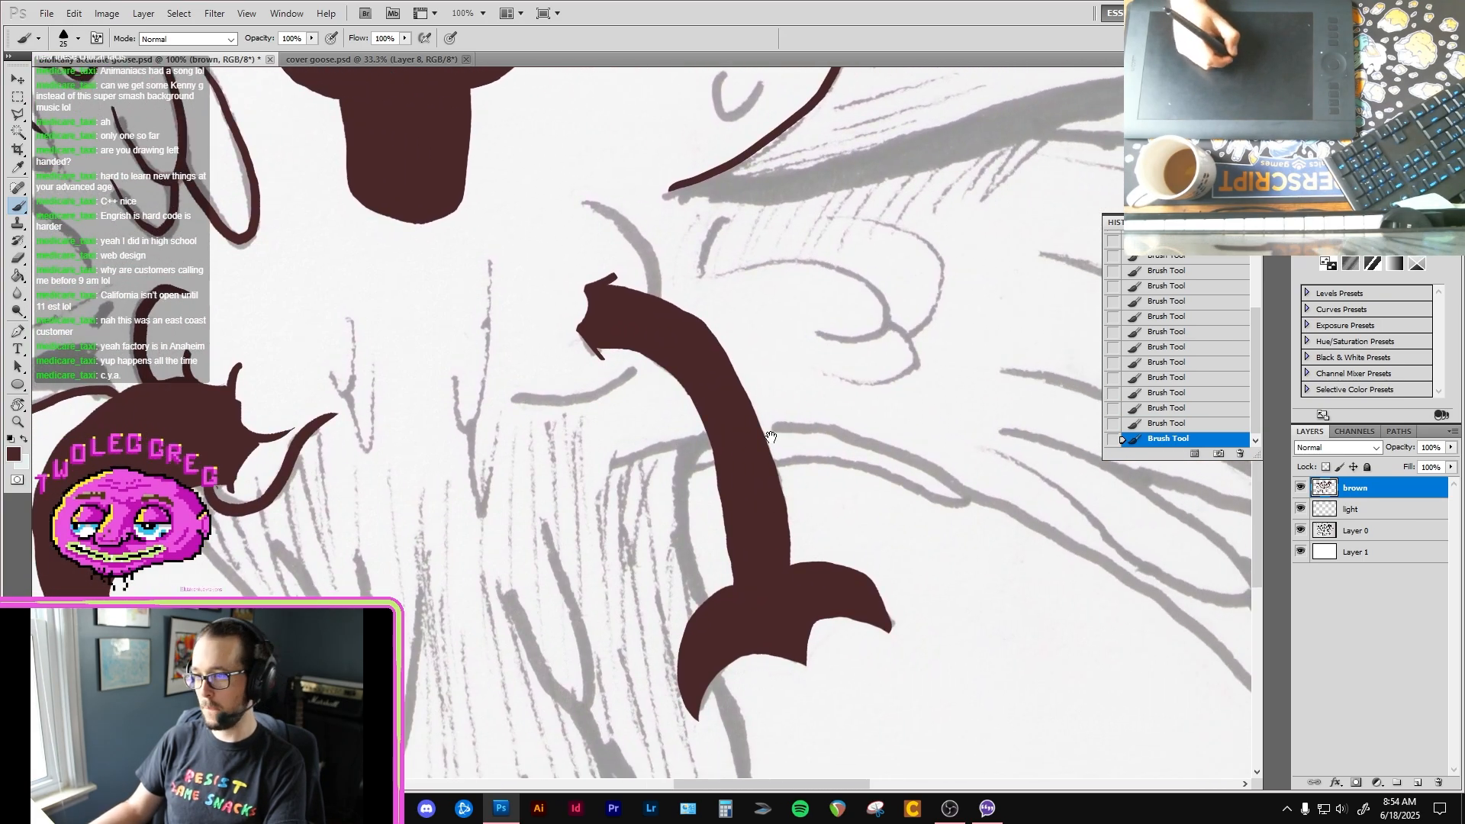
pyautogui.moveTo(631, 412); pyautogui.dragTo(631, 452)
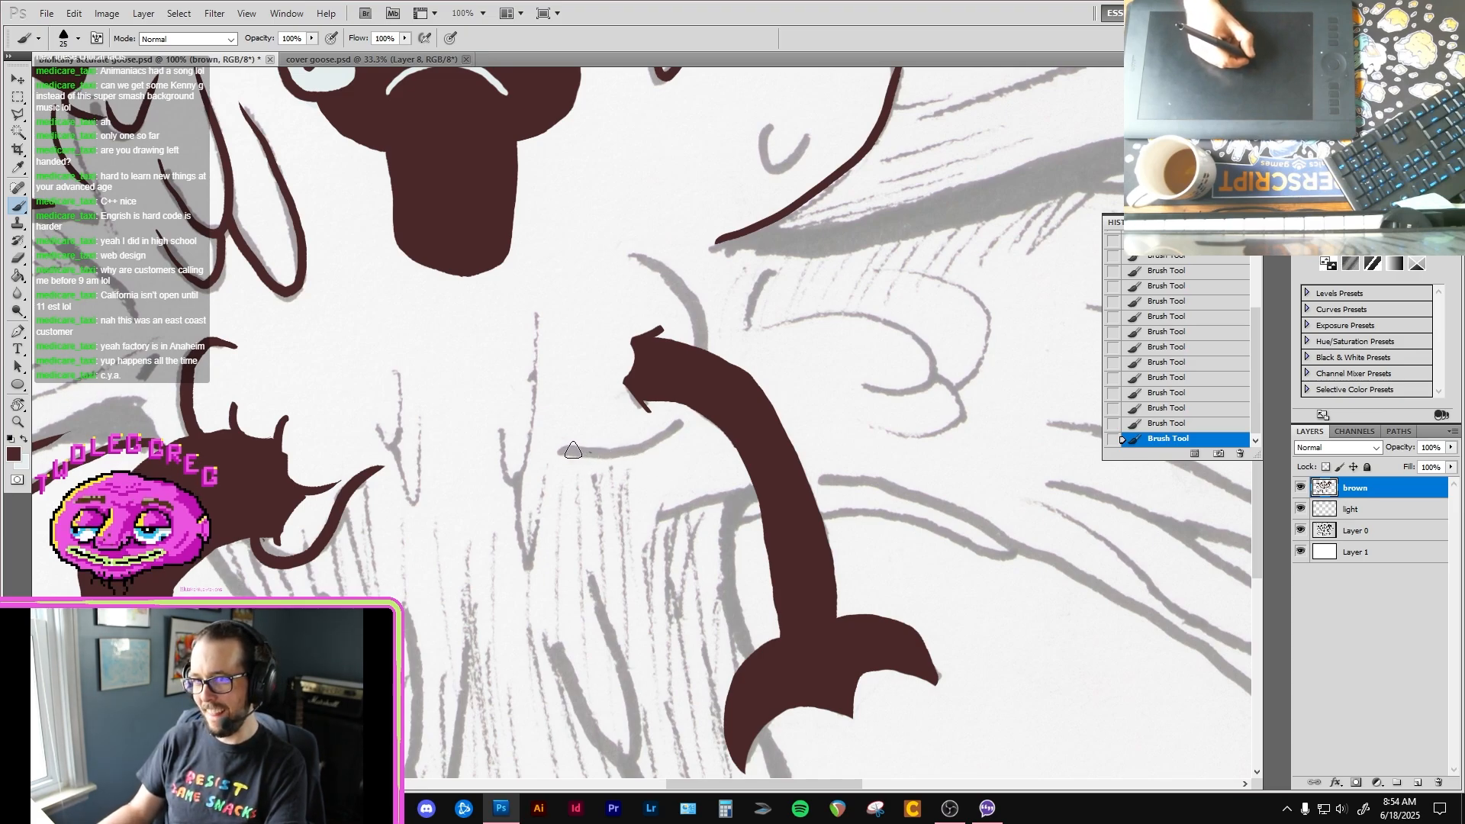
pyautogui.moveTo(573, 450)
pyautogui.mouseDown()
pyautogui.moveTo(635, 445)
pyautogui.moveTo(681, 410)
pyautogui.mouseUp()
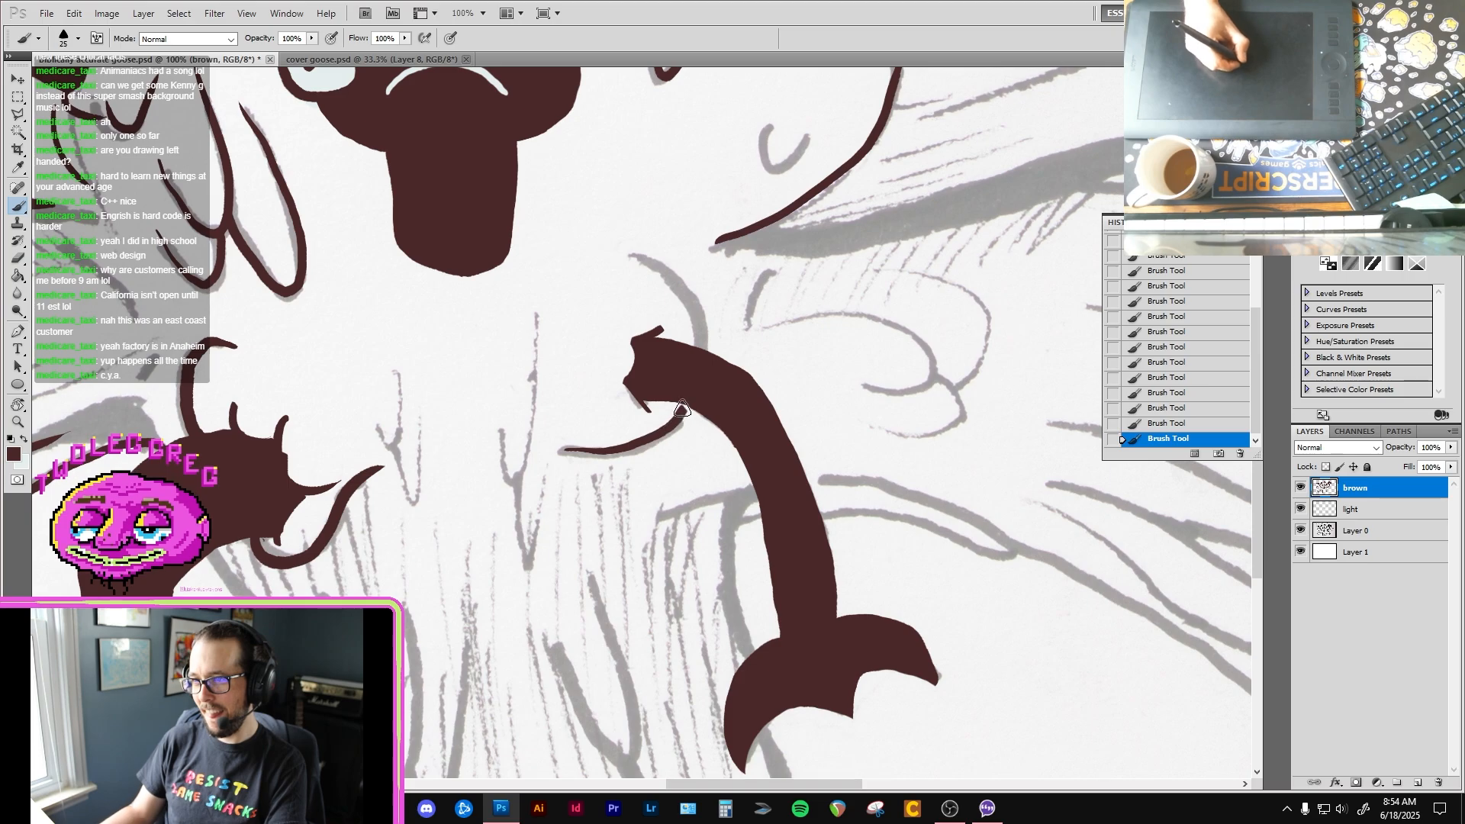
pyautogui.moveTo(627, 253)
pyautogui.mouseDown()
pyautogui.moveTo(688, 301)
pyautogui.moveTo(702, 352)
pyautogui.mouseUp()
# Step: Thicken the lower edge of the upper right-hand wing's long top feather and ink the rounded feather tip beneath it
pyautogui.moveTo(682, 429)
pyautogui.mouseDown()
pyautogui.moveTo(689, 369)
pyautogui.moveTo(643, 276)
pyautogui.mouseUp()
pyautogui.keyDown('alt'); pyautogui.click(622, 498); pyautogui.keyUp('alt')
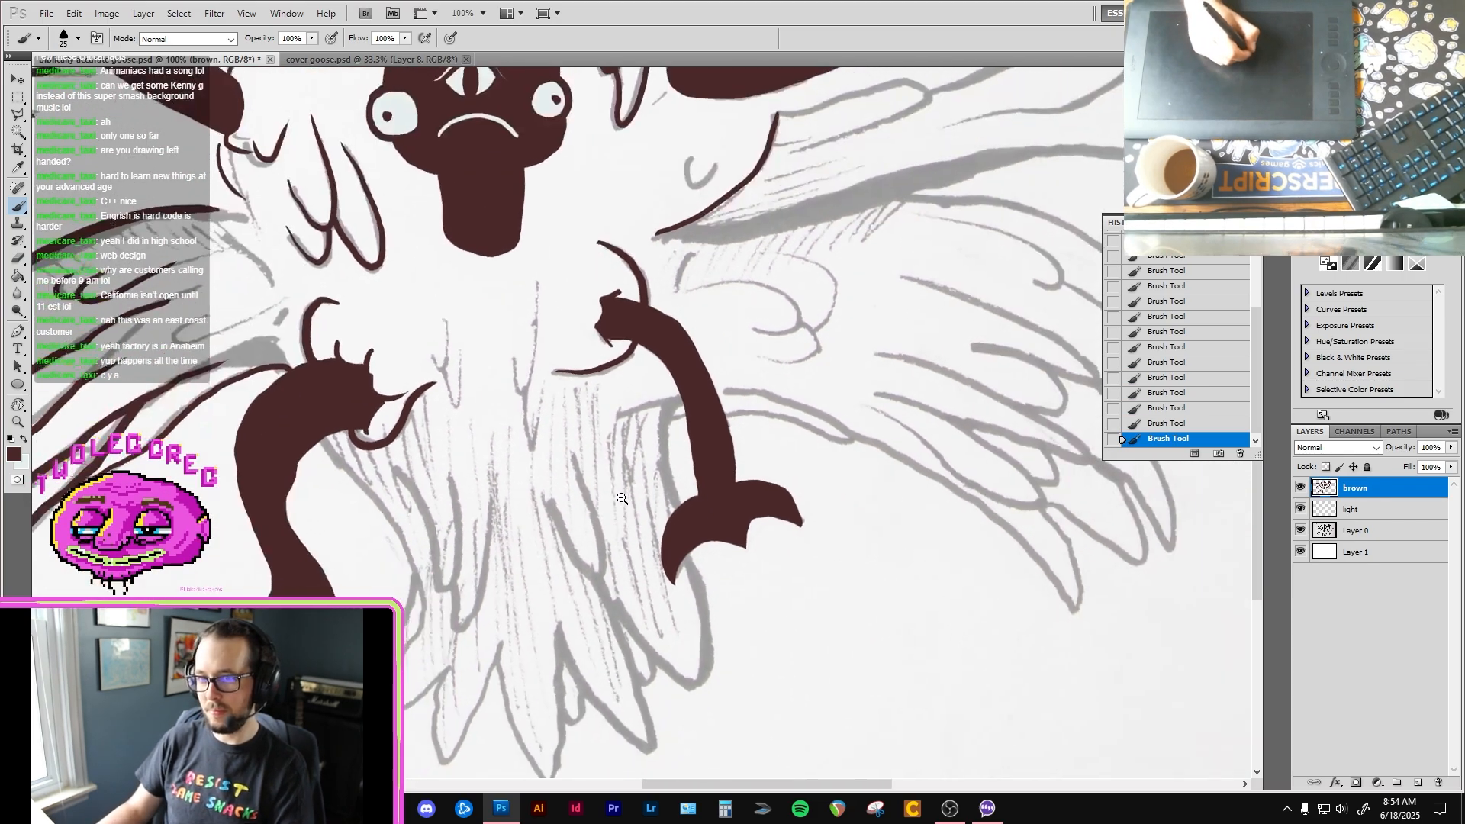
pyautogui.keyDown('alt'); pyautogui.click(622, 498); pyautogui.keyUp('alt')
pyautogui.keyDown('alt'); pyautogui.click(622, 498); pyautogui.keyUp('alt')
pyautogui.moveTo(839, 242); pyautogui.dragTo(794, 343)
pyautogui.keyDown('ctrl'); pyautogui.click(793, 343); pyautogui.keyUp('ctrl')
pyautogui.keyDown('ctrl'); pyautogui.click(793, 344); pyautogui.keyUp('ctrl')
pyautogui.moveTo(960, 262); pyautogui.dragTo(737, 374)
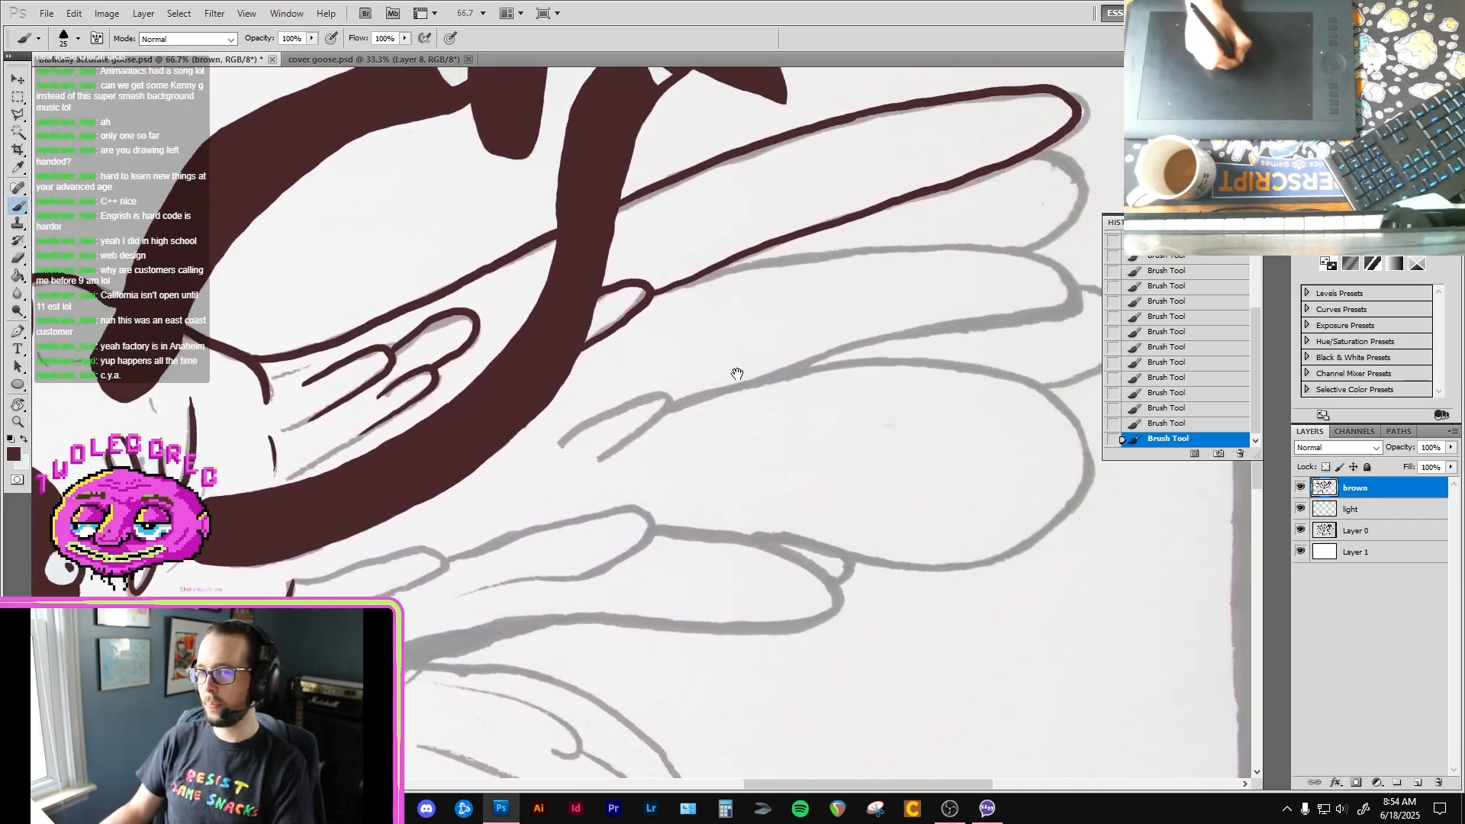
pyautogui.moveTo(1055, 194); pyautogui.dragTo(840, 307)
pyautogui.keyDown('ctrl'); pyautogui.click(840, 308); pyautogui.keyUp('ctrl')
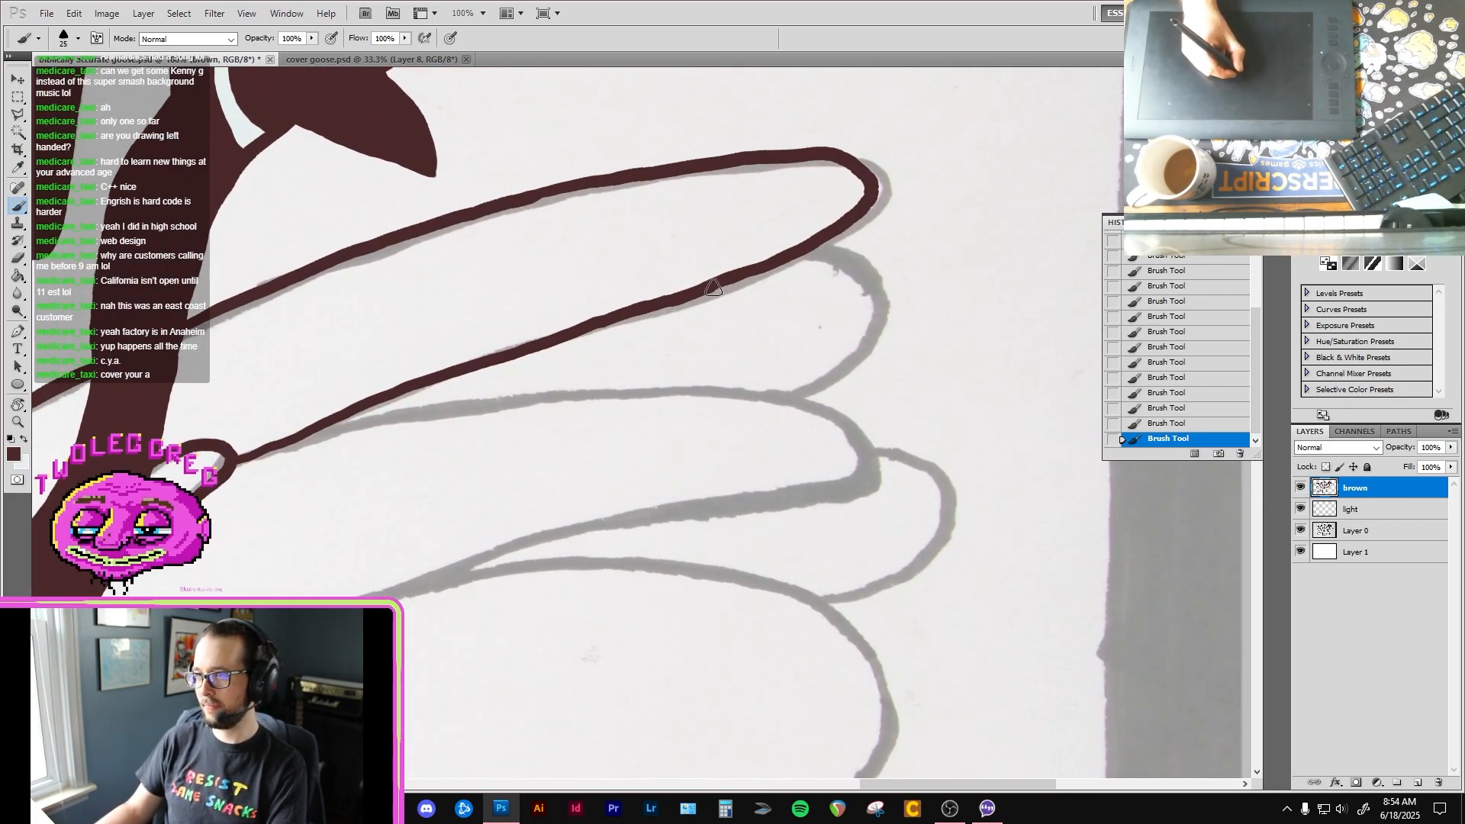
pyautogui.moveTo(712, 292); pyautogui.dragTo(564, 336)
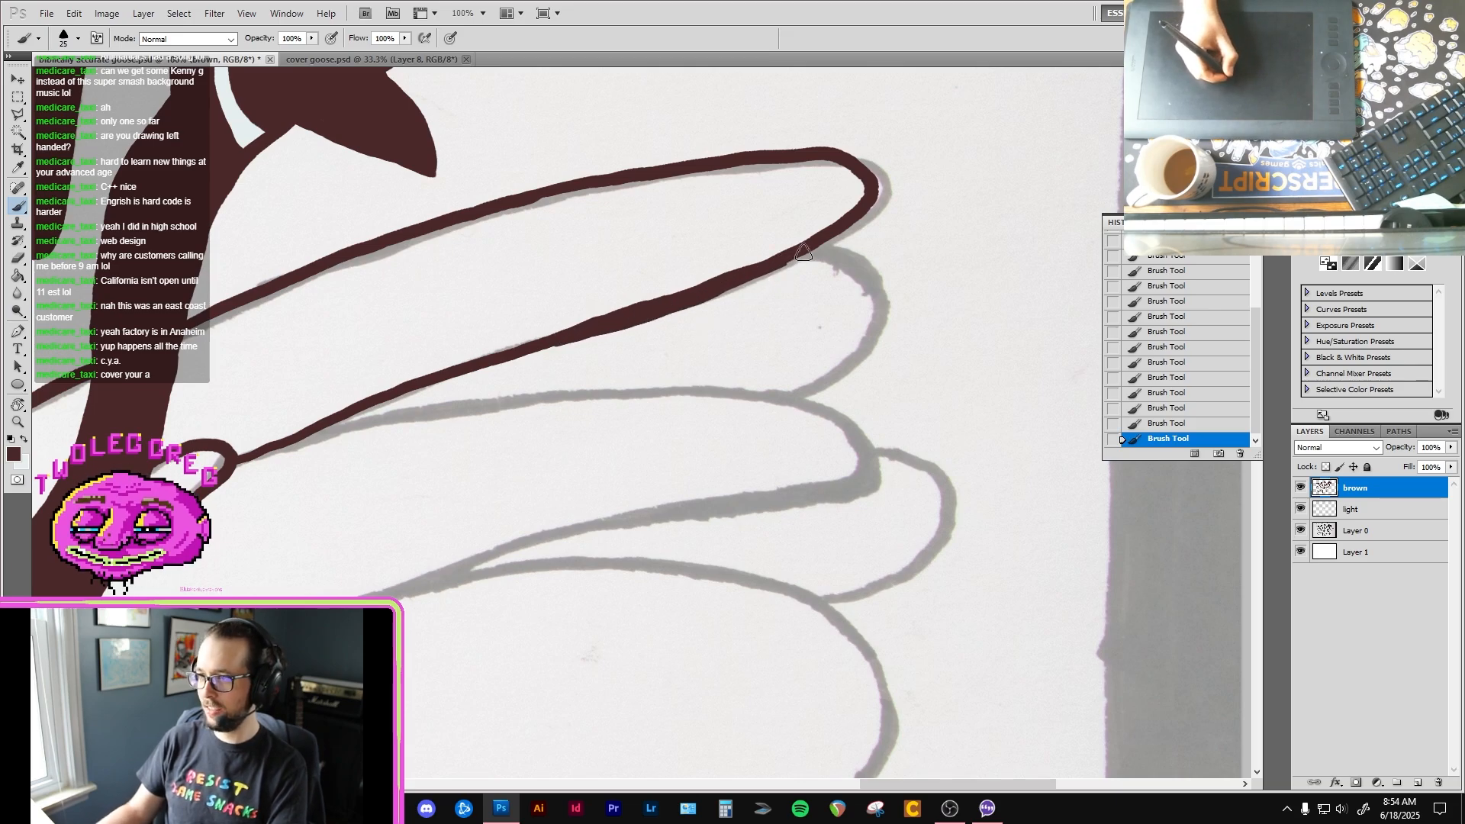
pyautogui.moveTo(754, 276); pyautogui.dragTo(846, 226)
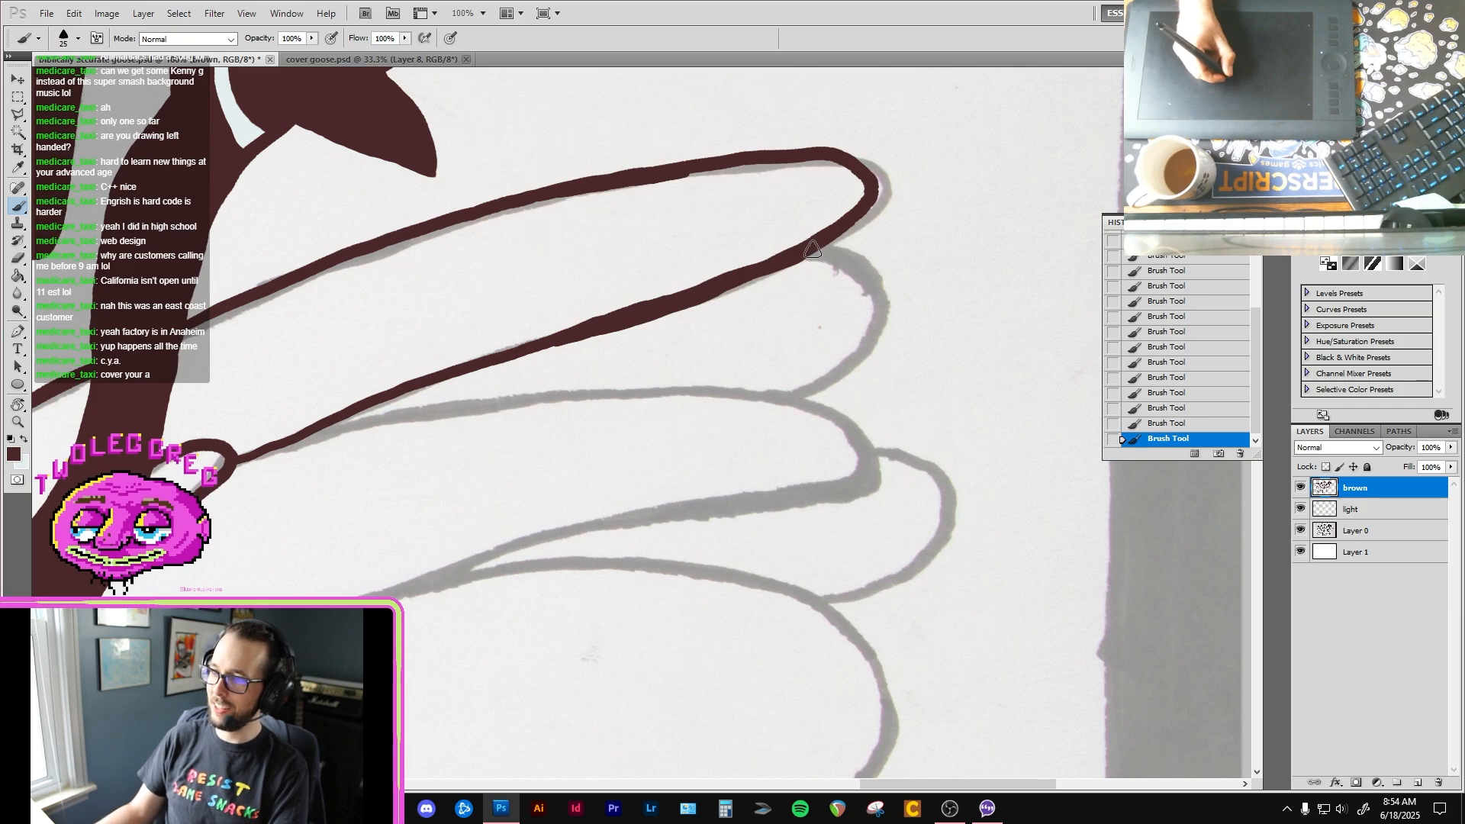
pyautogui.moveTo(813, 248)
pyautogui.mouseDown()
pyautogui.moveTo(875, 283)
pyautogui.moveTo(849, 358)
pyautogui.mouseUp()
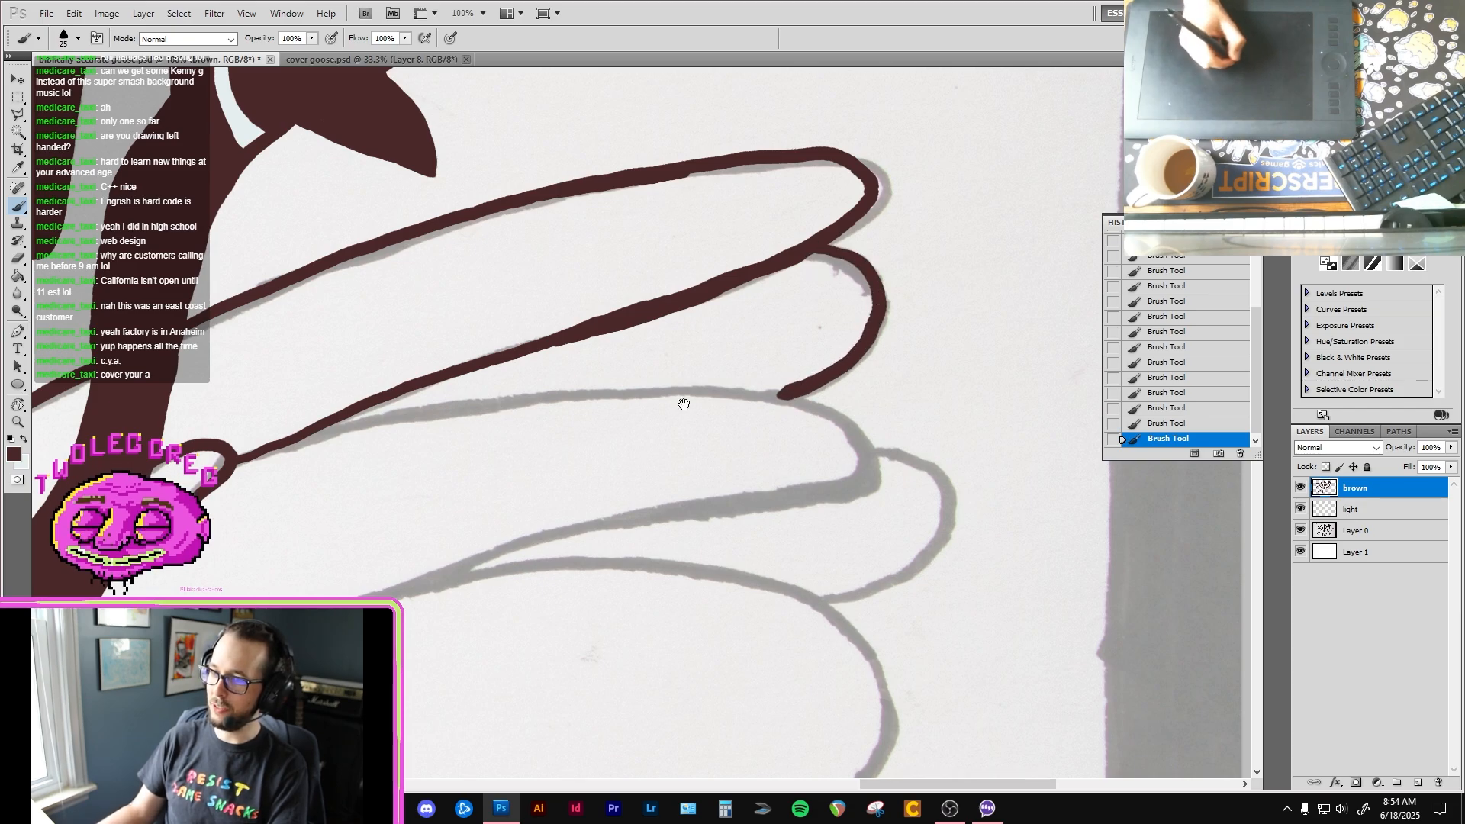
pyautogui.moveTo(683, 404); pyautogui.dragTo(905, 339)
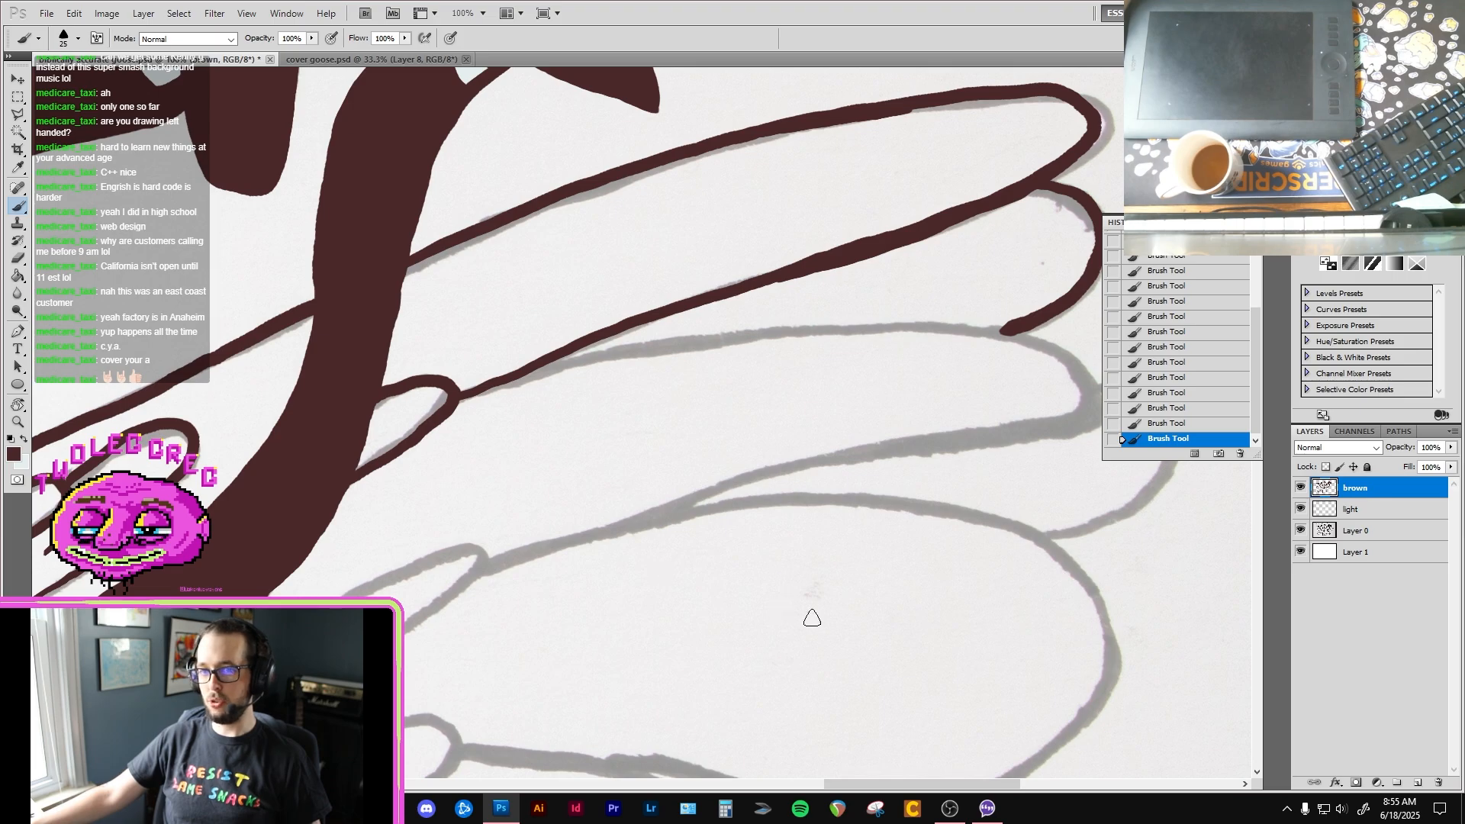
# Step: Switch to the OBS Studio window to reach the streaming controls
pyautogui.moveTo(959, 813)
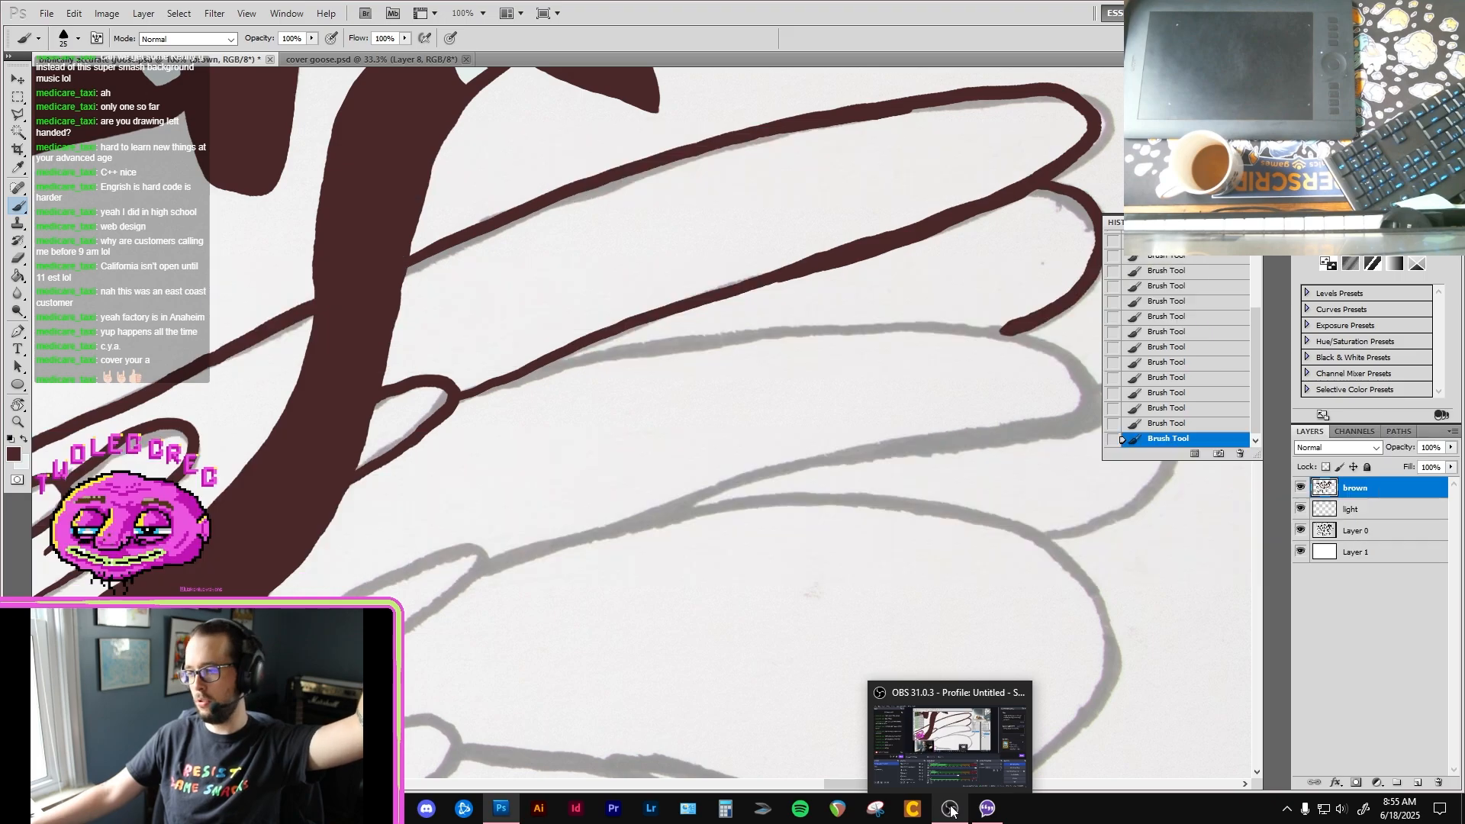
pyautogui.click(950, 809)
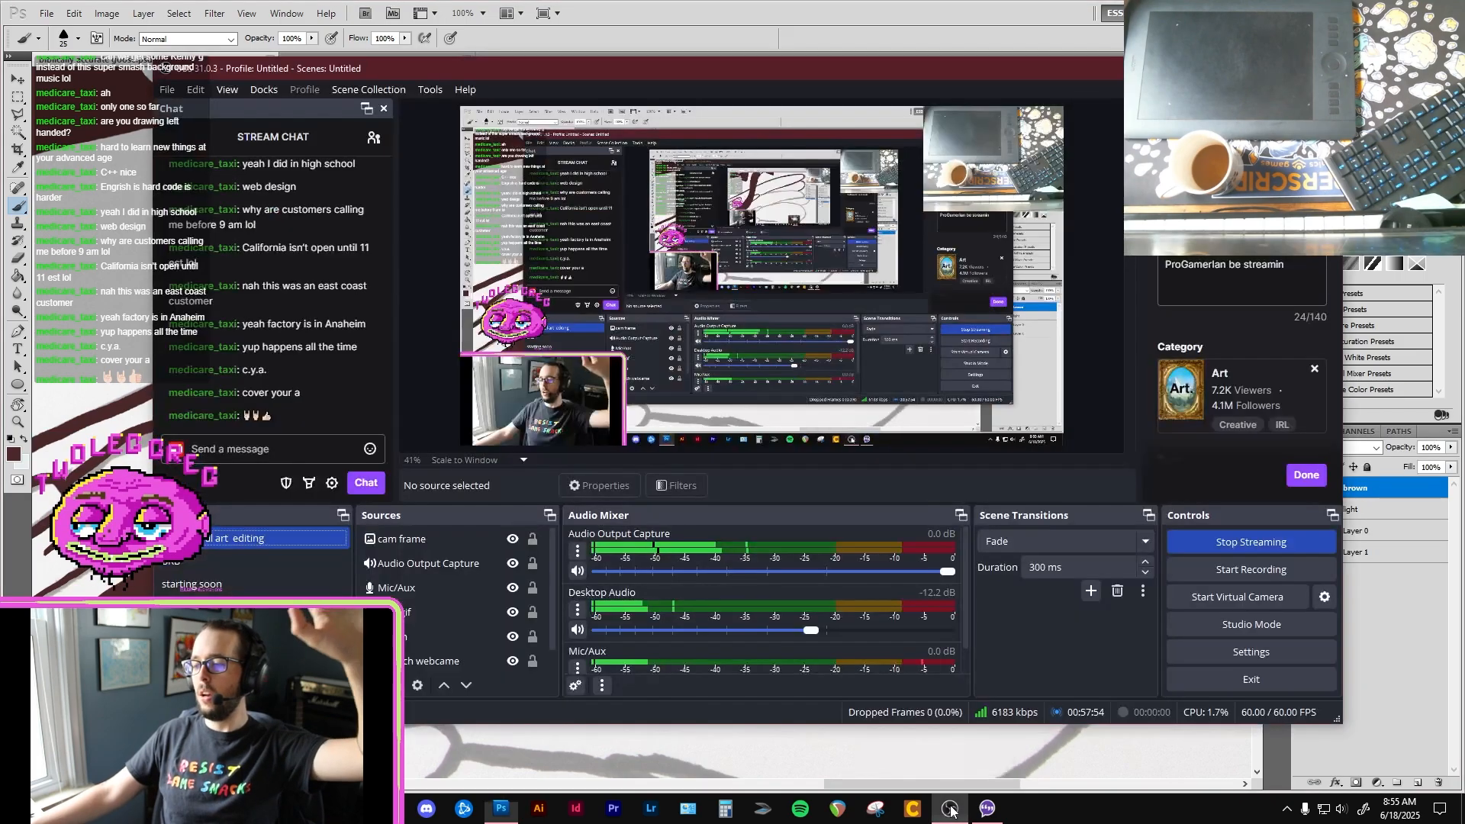